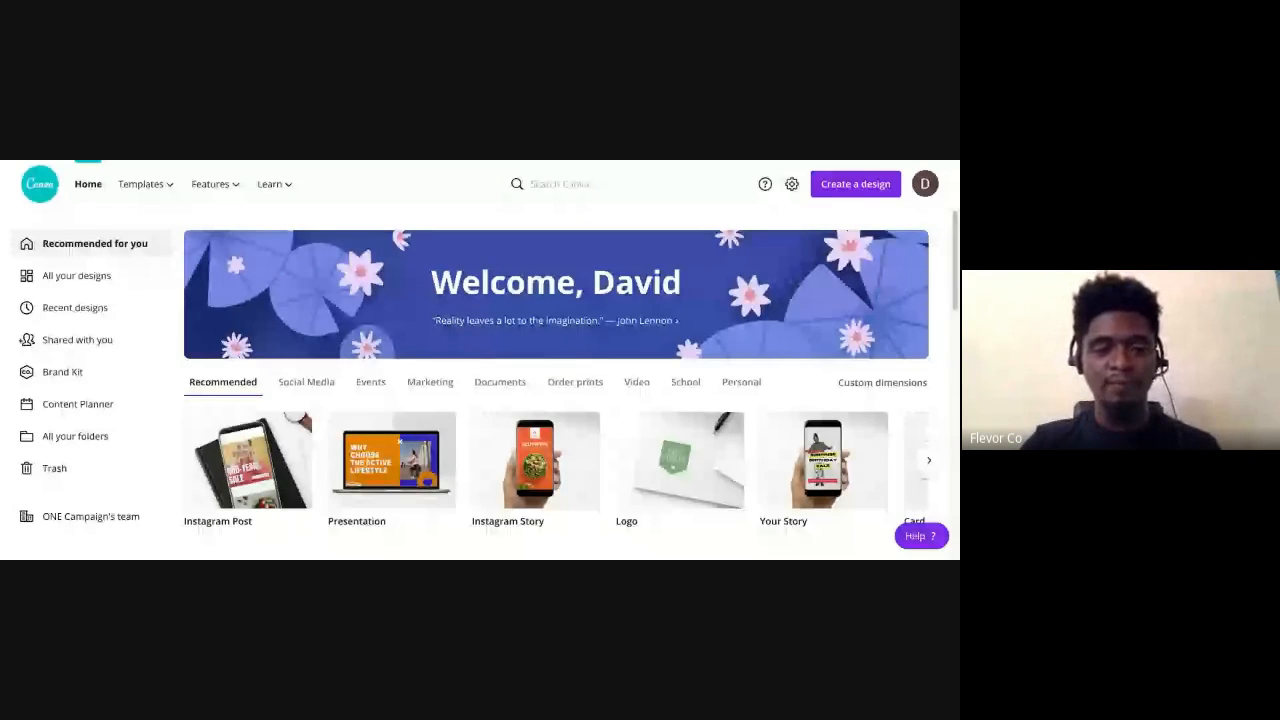
# Browse the existing designs and the designs shared with this account
pyautogui.click(90, 277)
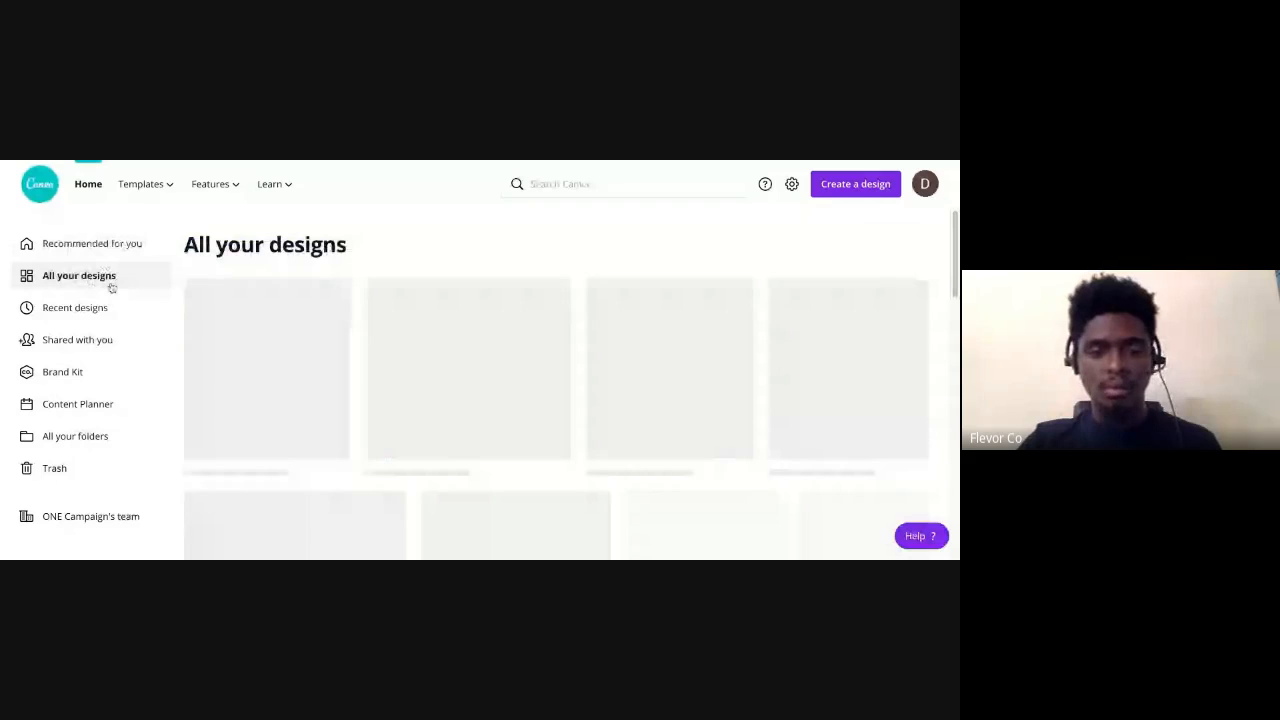
pyautogui.scroll(-3, 90, 295)
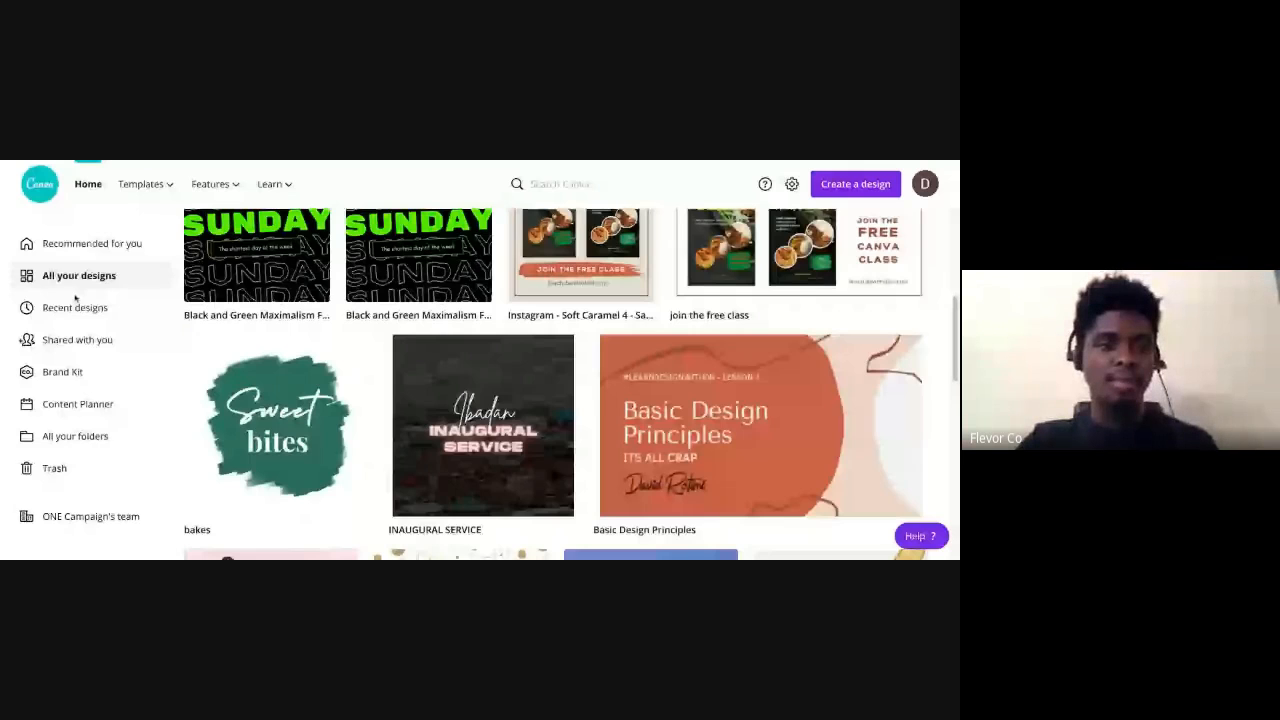
pyautogui.click(75, 350)
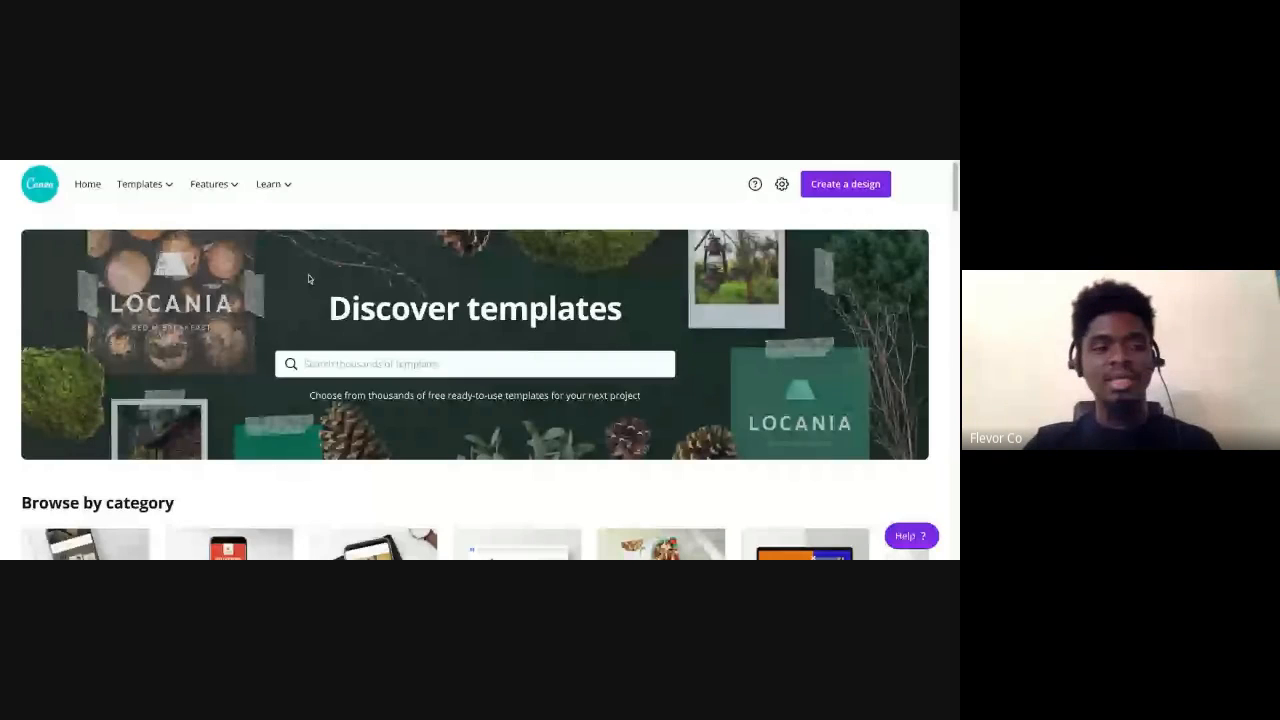
# Browse the Instagram post templates and start a design from the Black Gold Foil New Year Party Invitation Instagram Post template
pyautogui.scroll(-4, 309, 277)
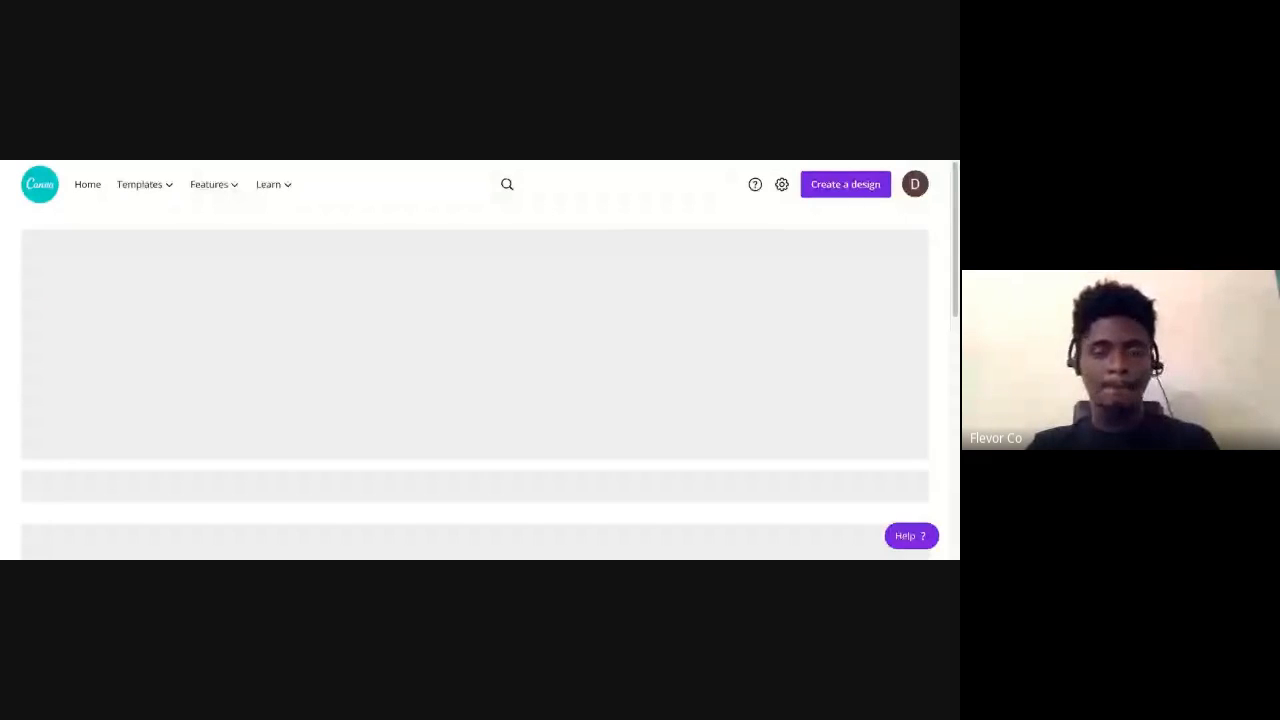
pyautogui.scroll(-4, 475, 380)
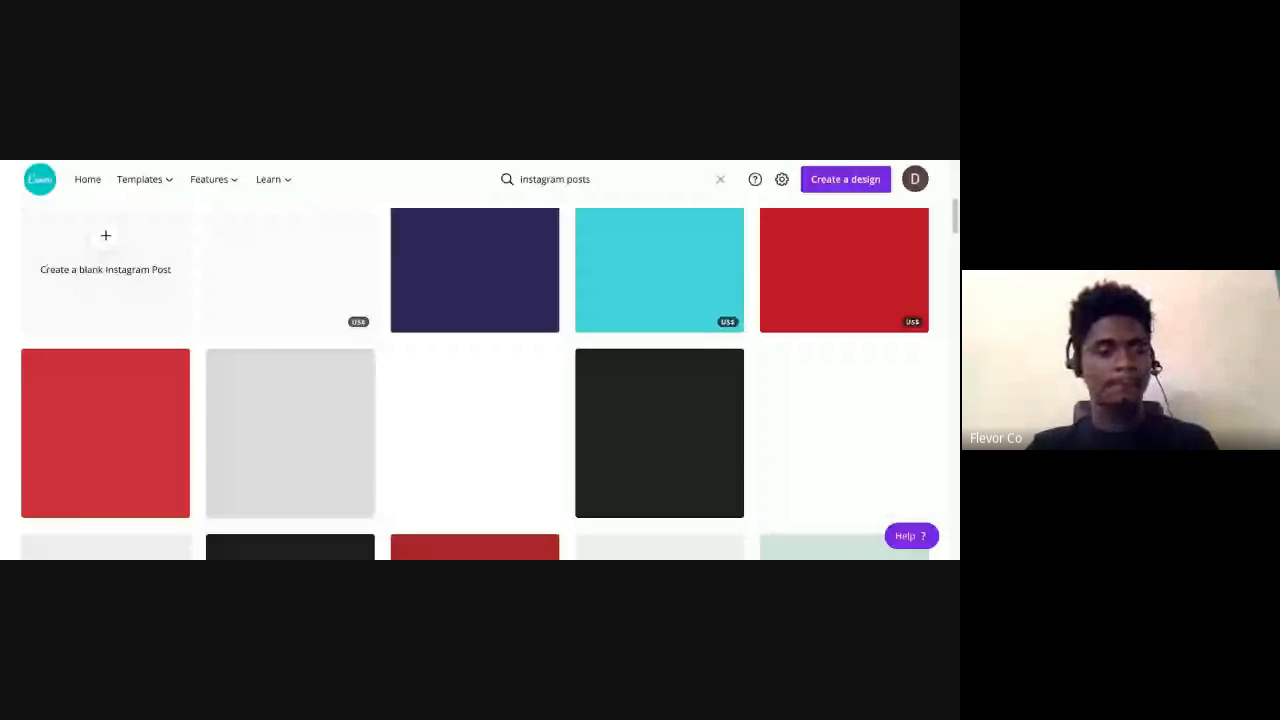
pyautogui.scroll(2, 290, 540)
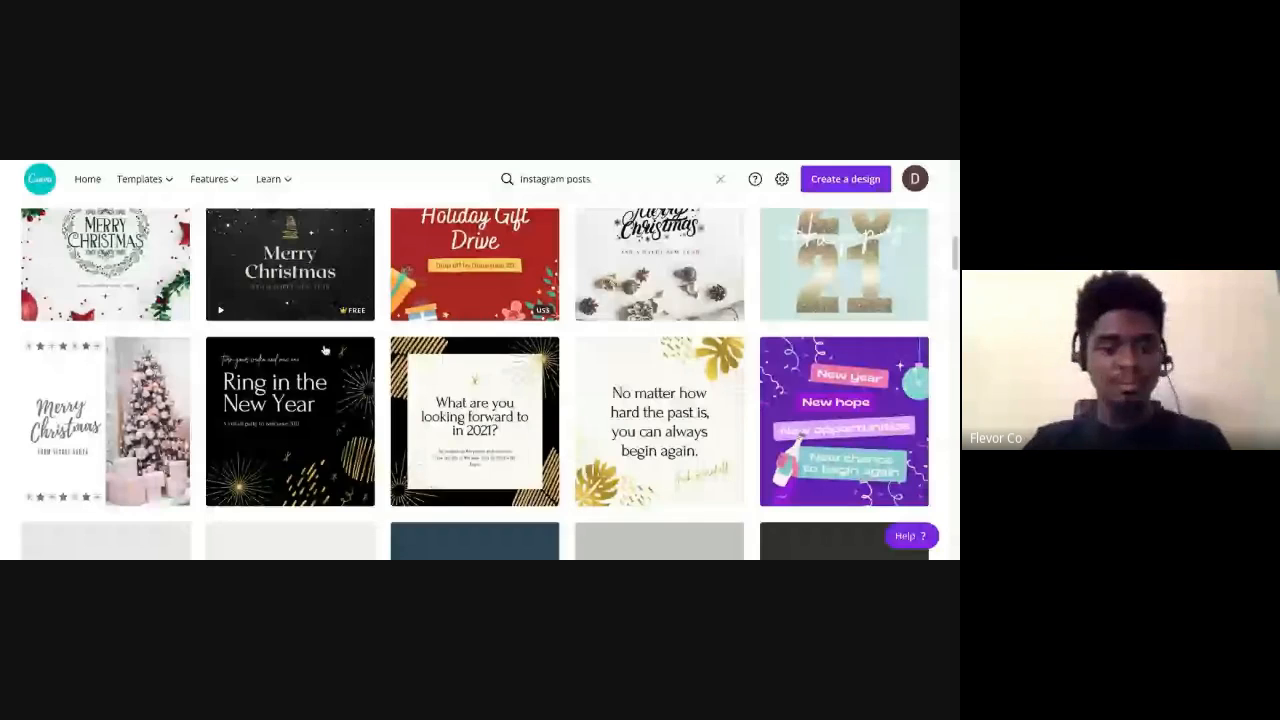
pyautogui.click(325, 349)
pyautogui.scroll(-2, 397, 357)
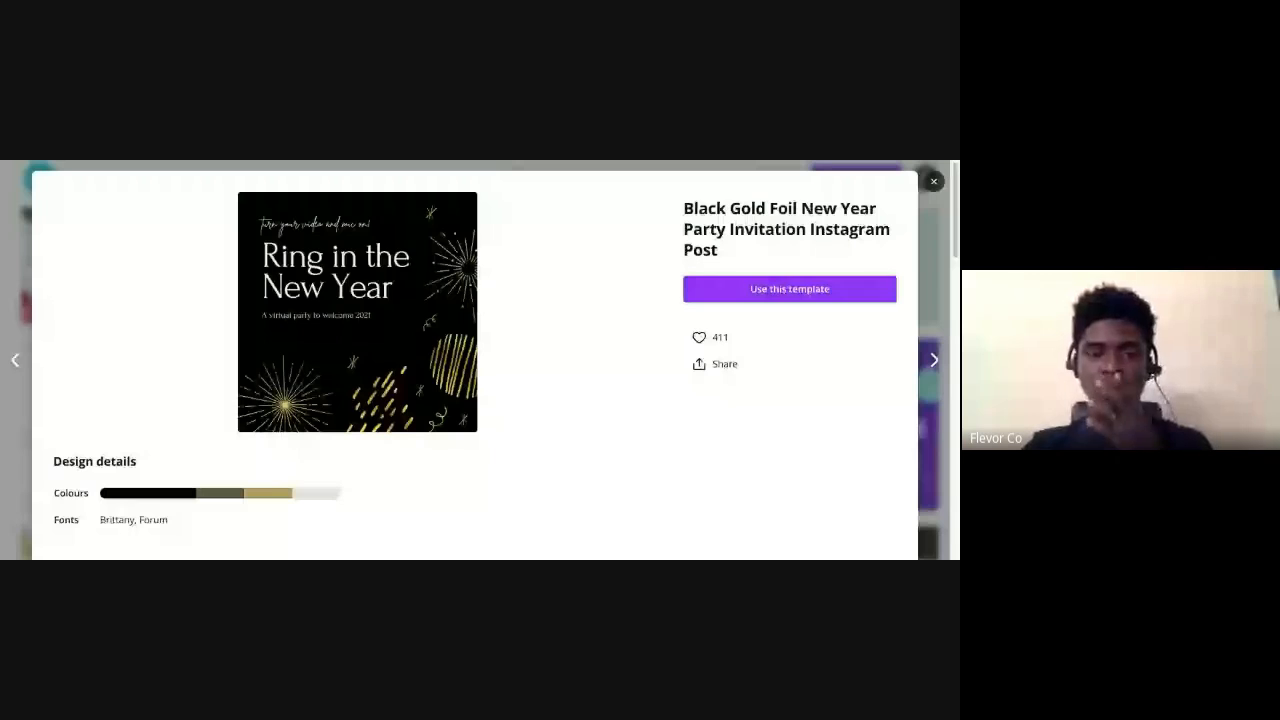
pyautogui.click(790, 289)
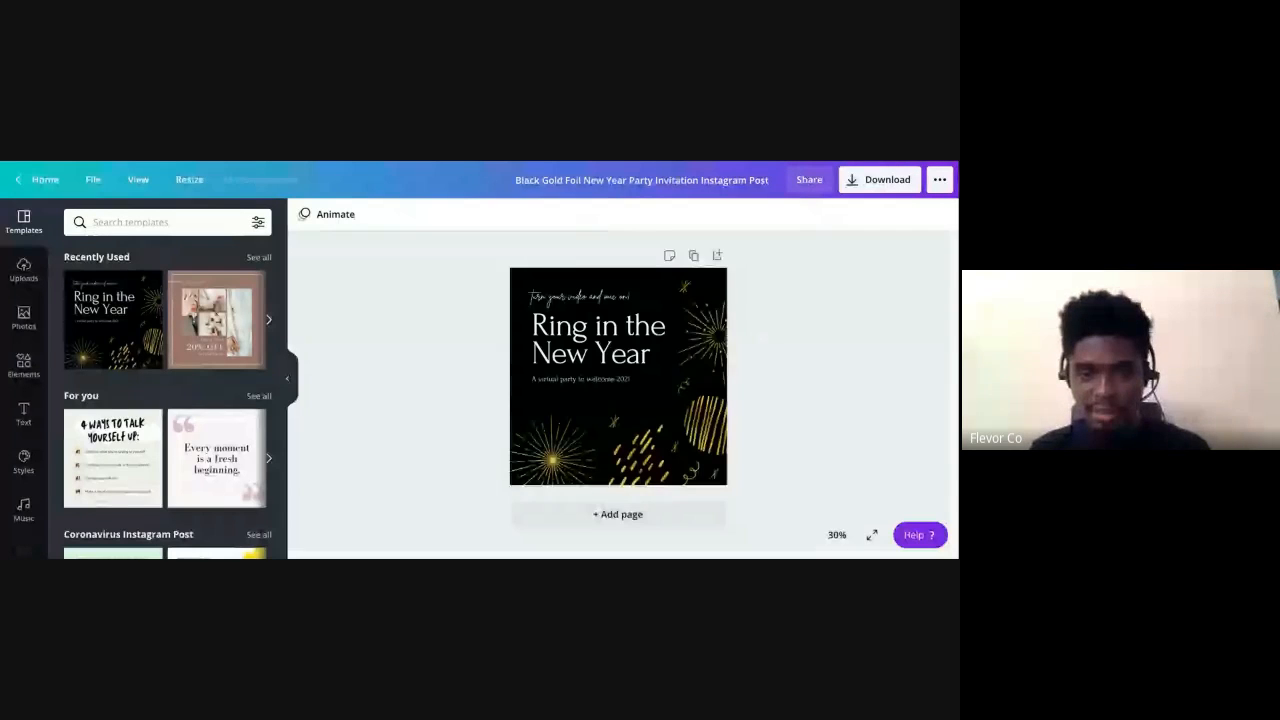
# Select all the text and decorations of the Ring in the New Year post and copy them
pyautogui.click(551, 344)
pyautogui.click(707, 358)
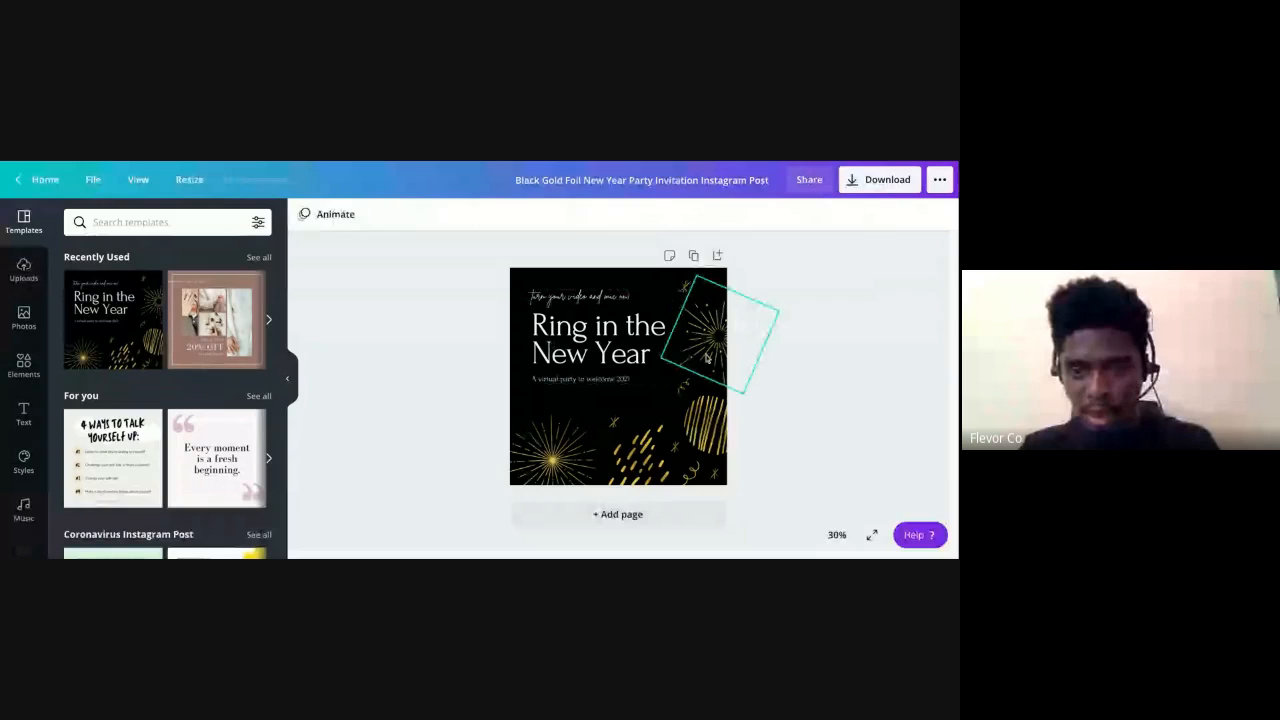
pyautogui.click(632, 356)
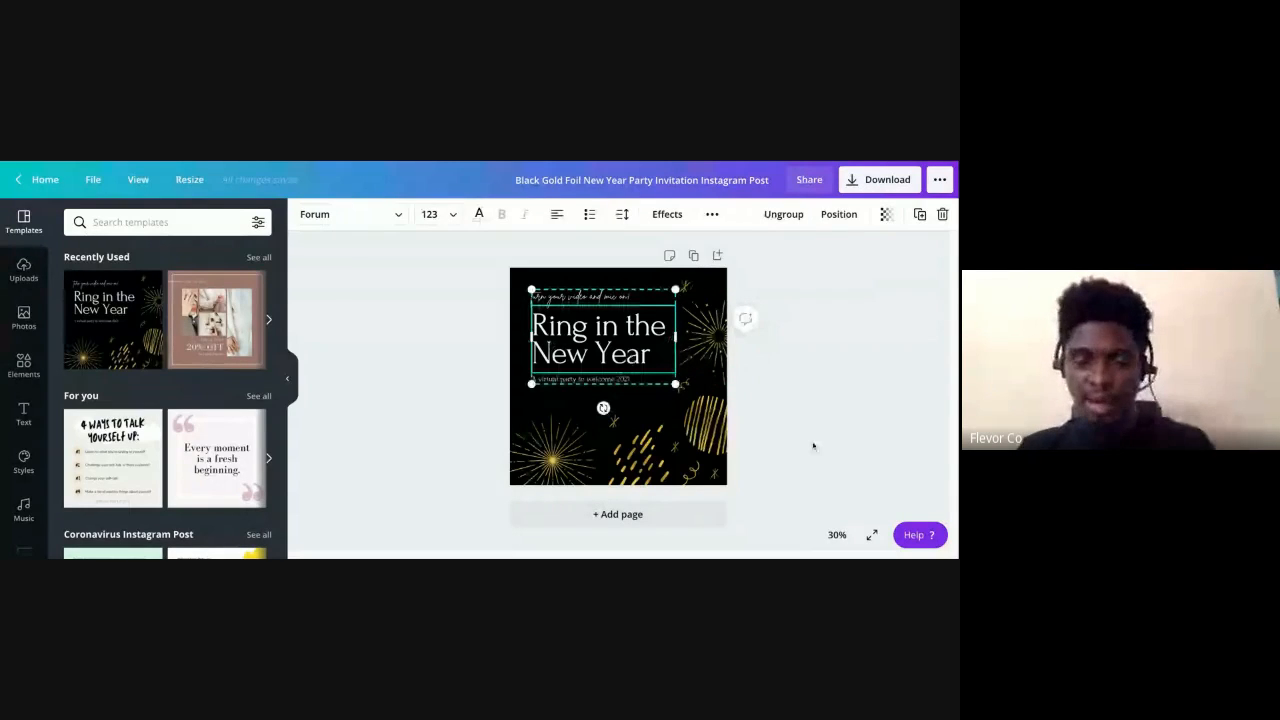
pyautogui.moveTo(494, 280); pyautogui.dragTo(768, 473)
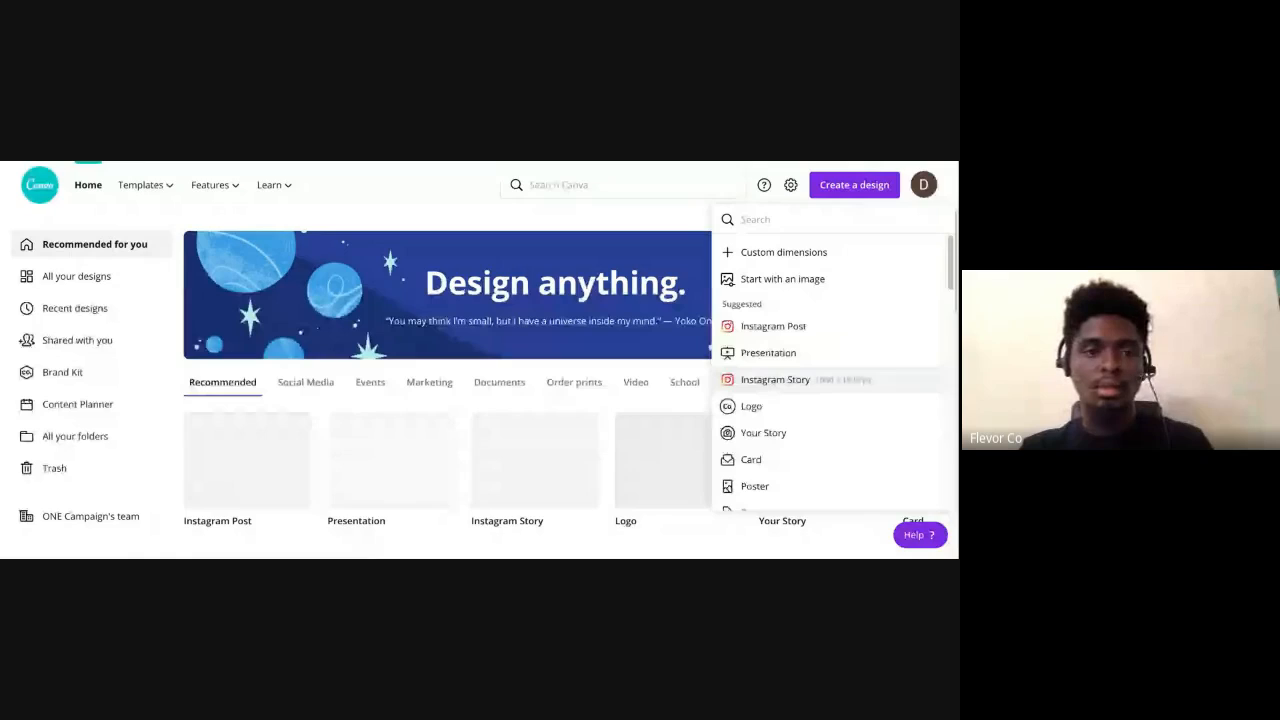
# Create a blank Instagram Story design and paste the copied New Year elements onto its page
pyautogui.click(775, 379)
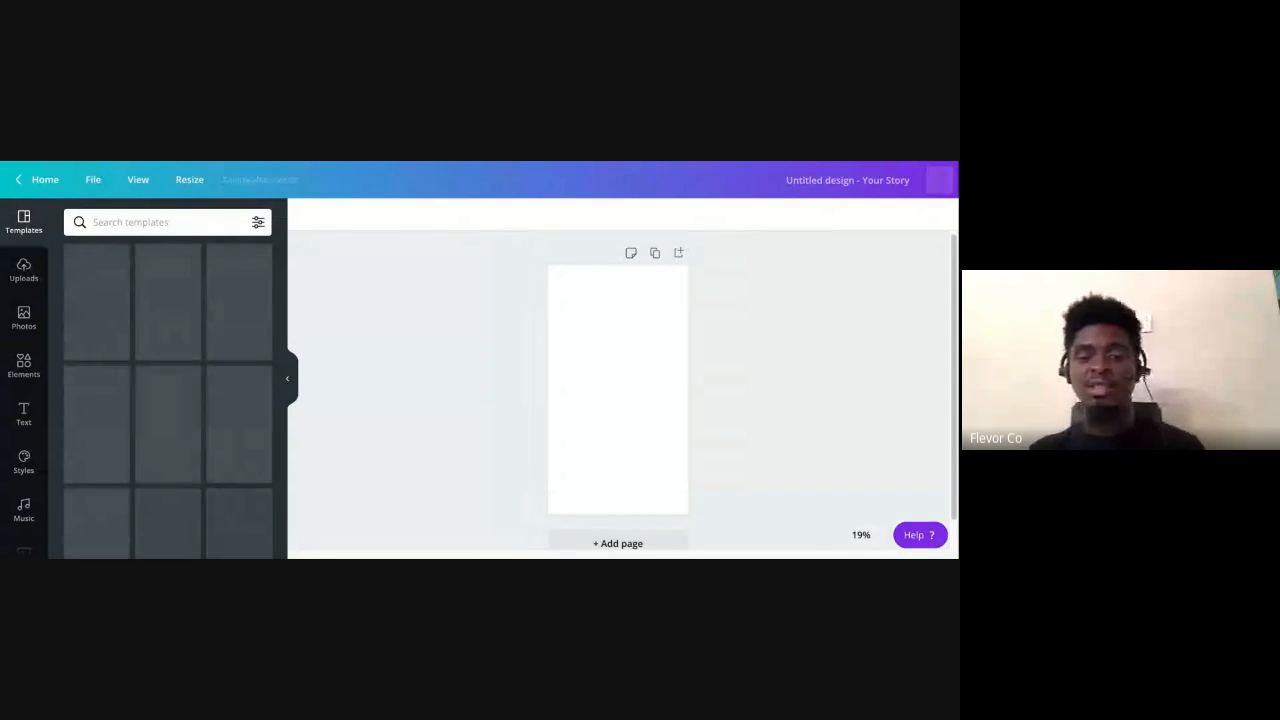
pyautogui.click(644, 378)
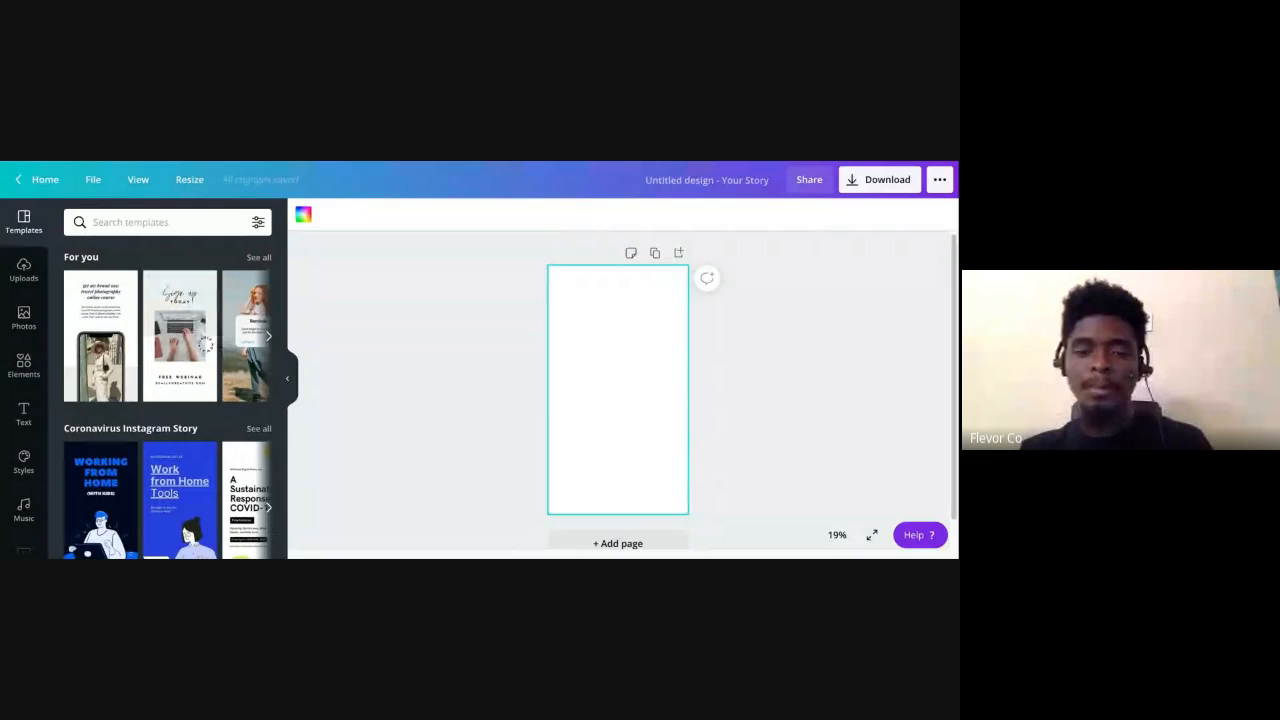
pyautogui.hotkey('ctrl', 'v')
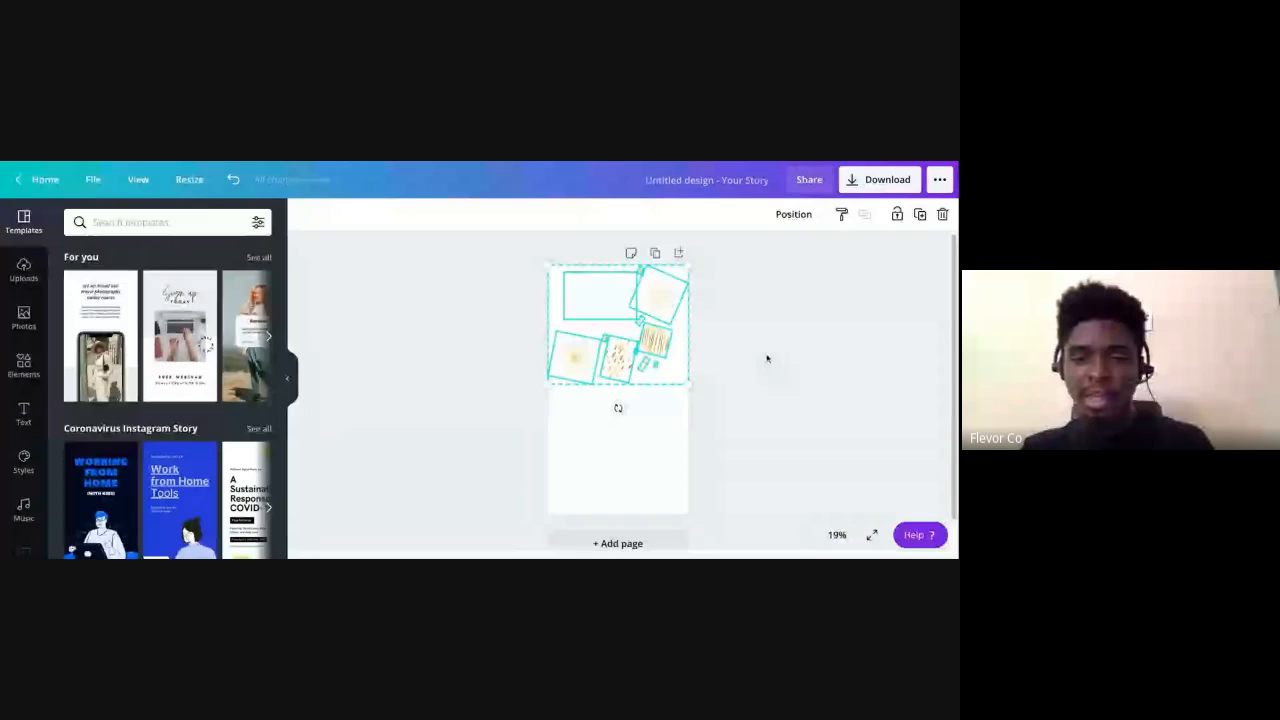
pyautogui.click(780, 361)
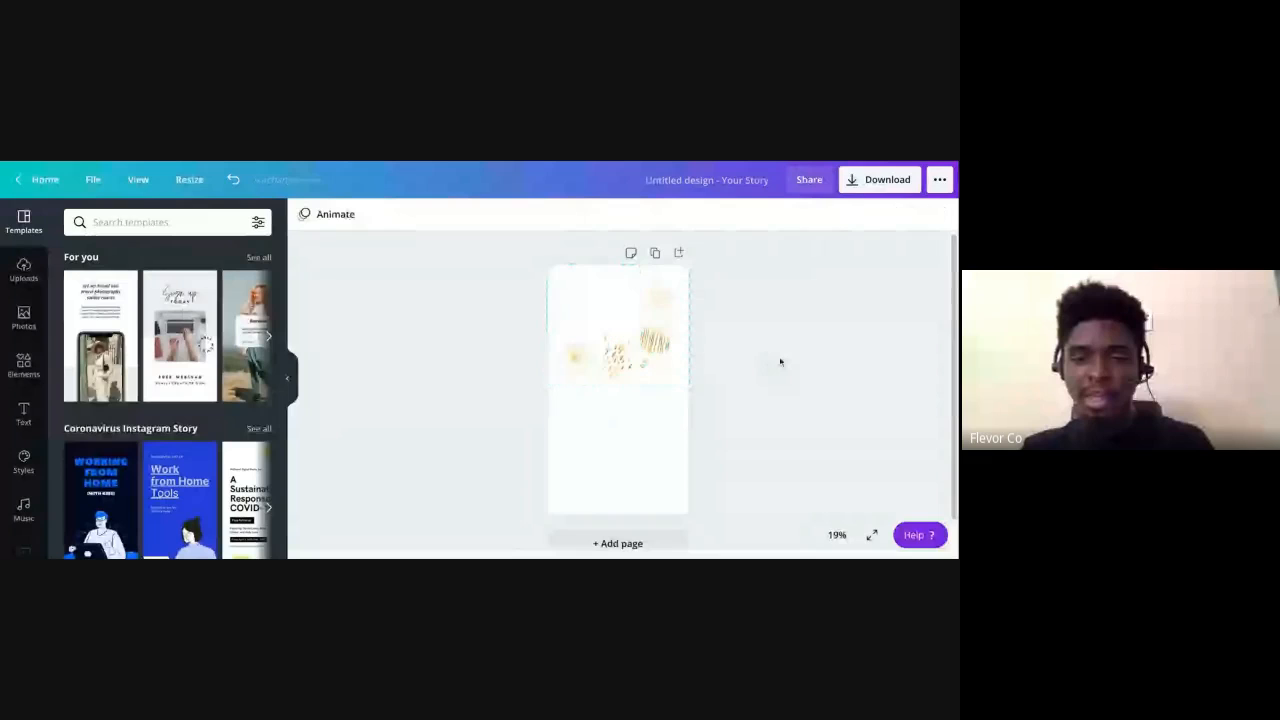
# Set the story page's background to black
pyautogui.scroll(-2, 24, 455)
pyautogui.click(24, 437)
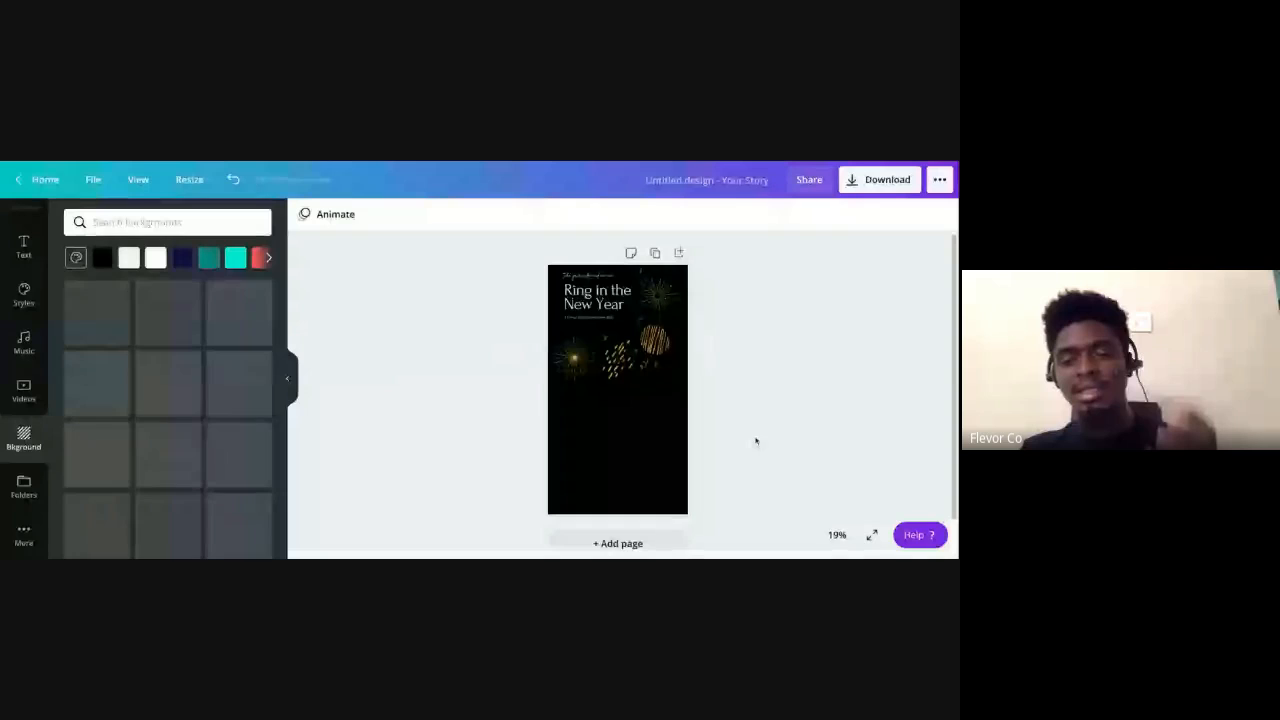
# Move the firework, dashes, striped circle and squiggles below the text together down to the bottom of the story page
pyautogui.click(655, 340)
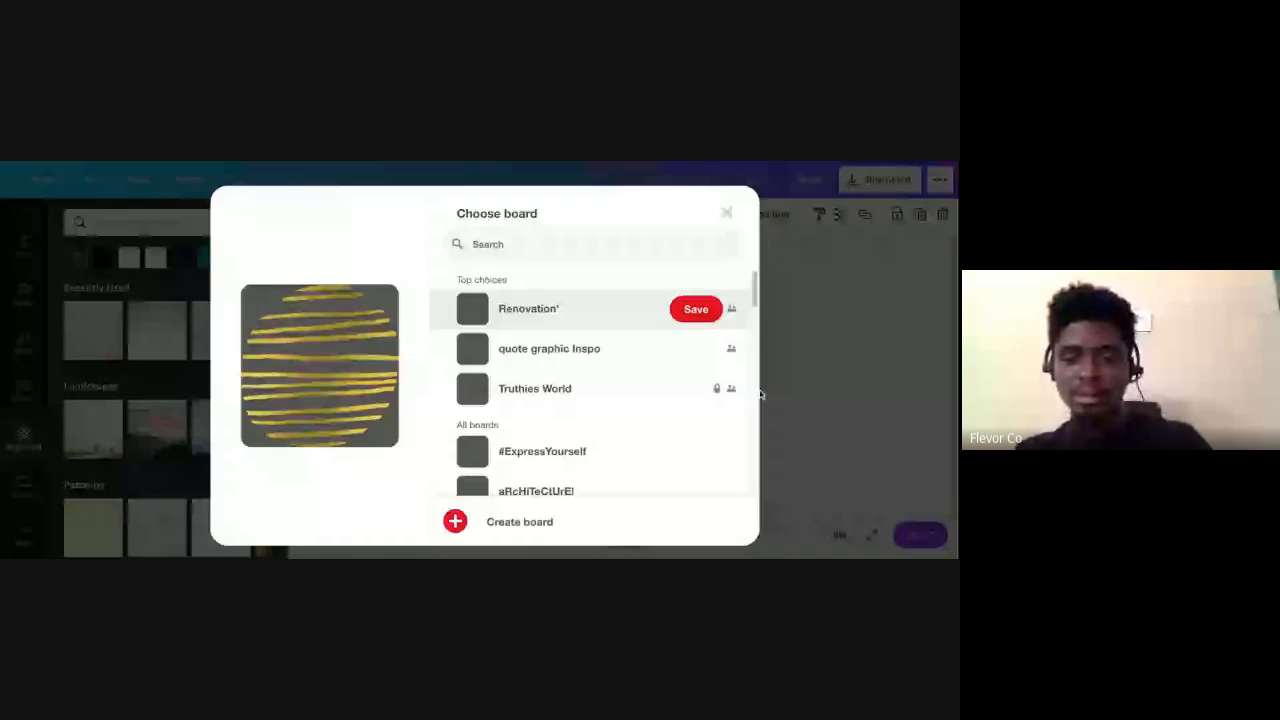
pyautogui.click(760, 395)
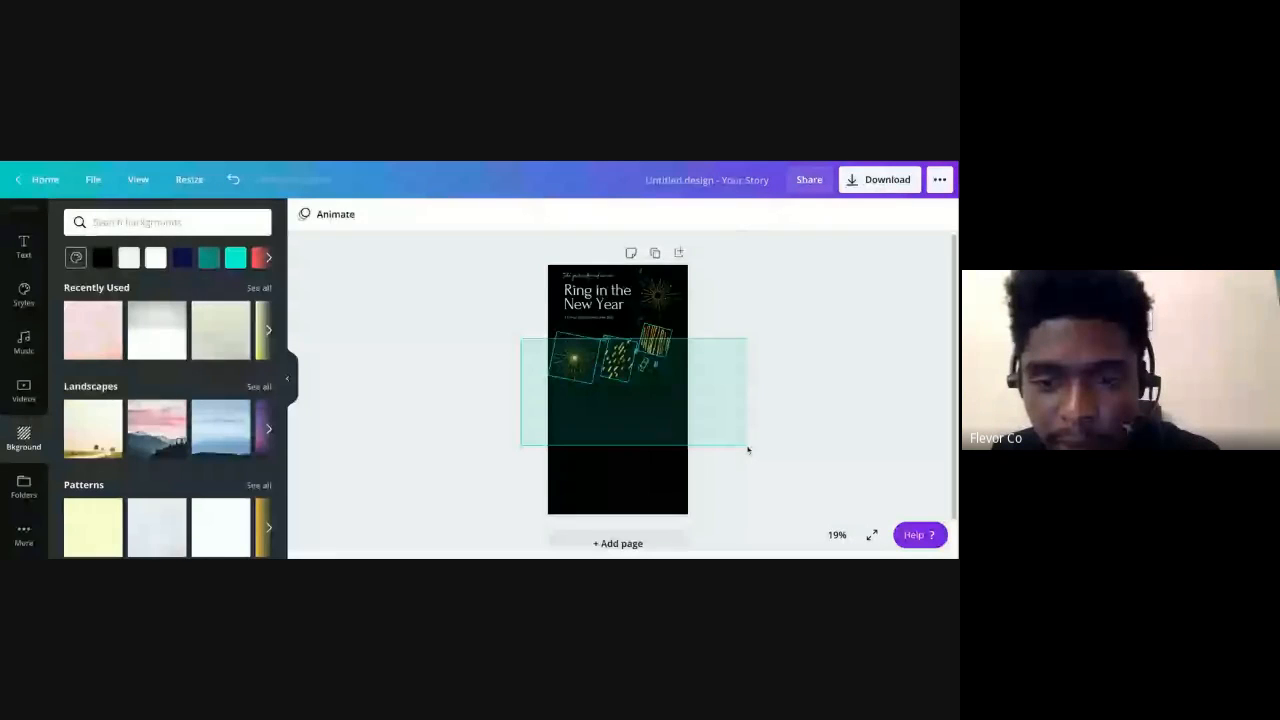
pyautogui.moveTo(748, 449); pyautogui.dragTo(748, 450)
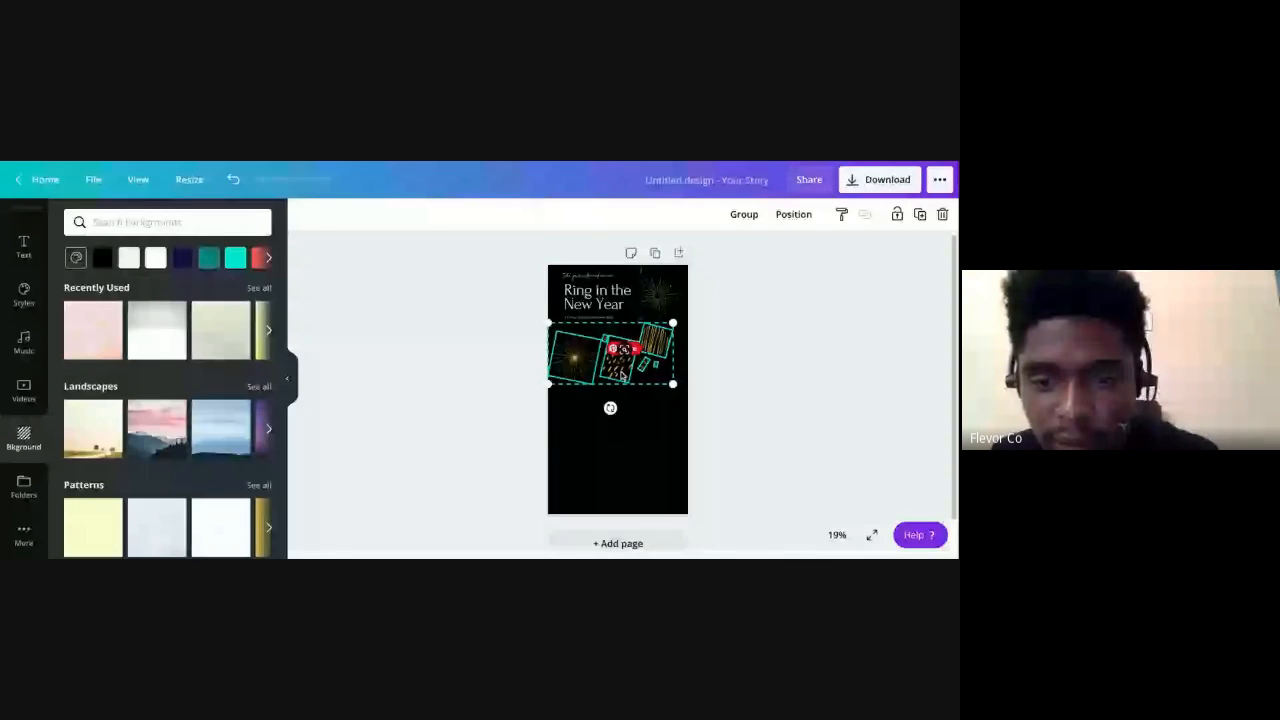
pyautogui.moveTo(621, 328); pyautogui.dragTo(680, 437)
pyautogui.click(780, 426)
# Try to move the lower firework up toward the middle of the page and undo the move
pyautogui.click(665, 447)
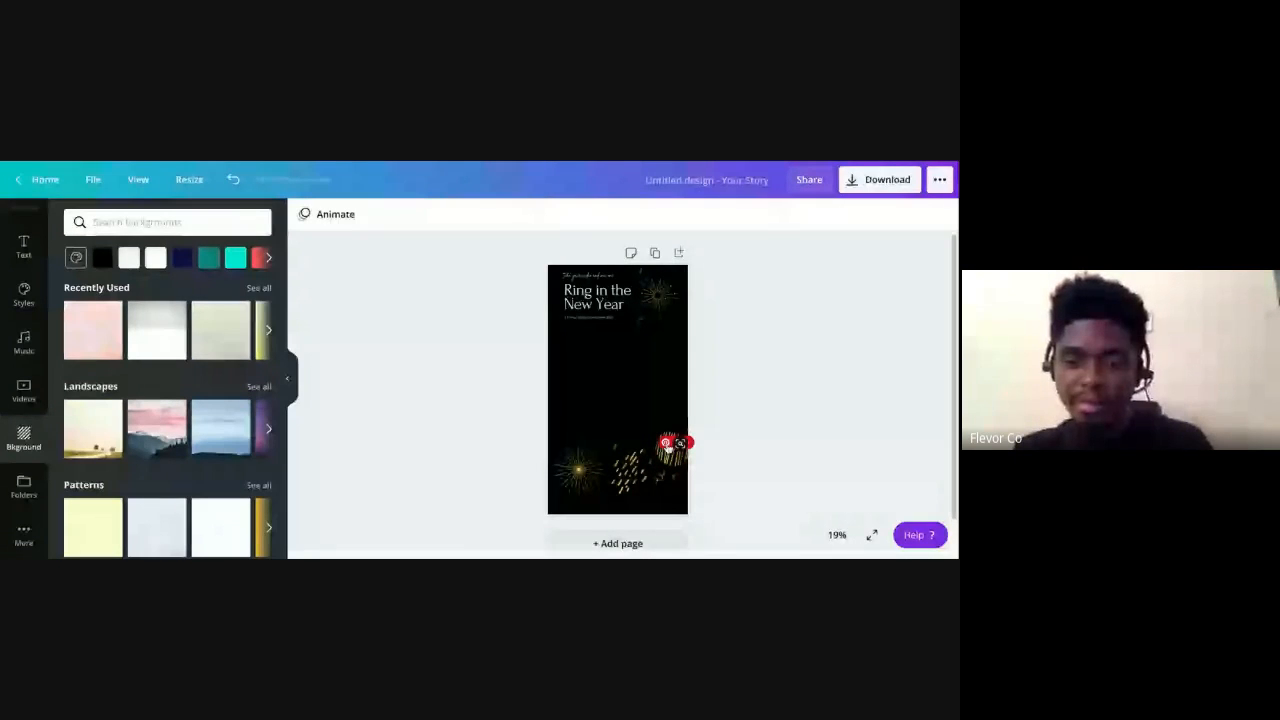
pyautogui.click(667, 445)
pyautogui.click(731, 213)
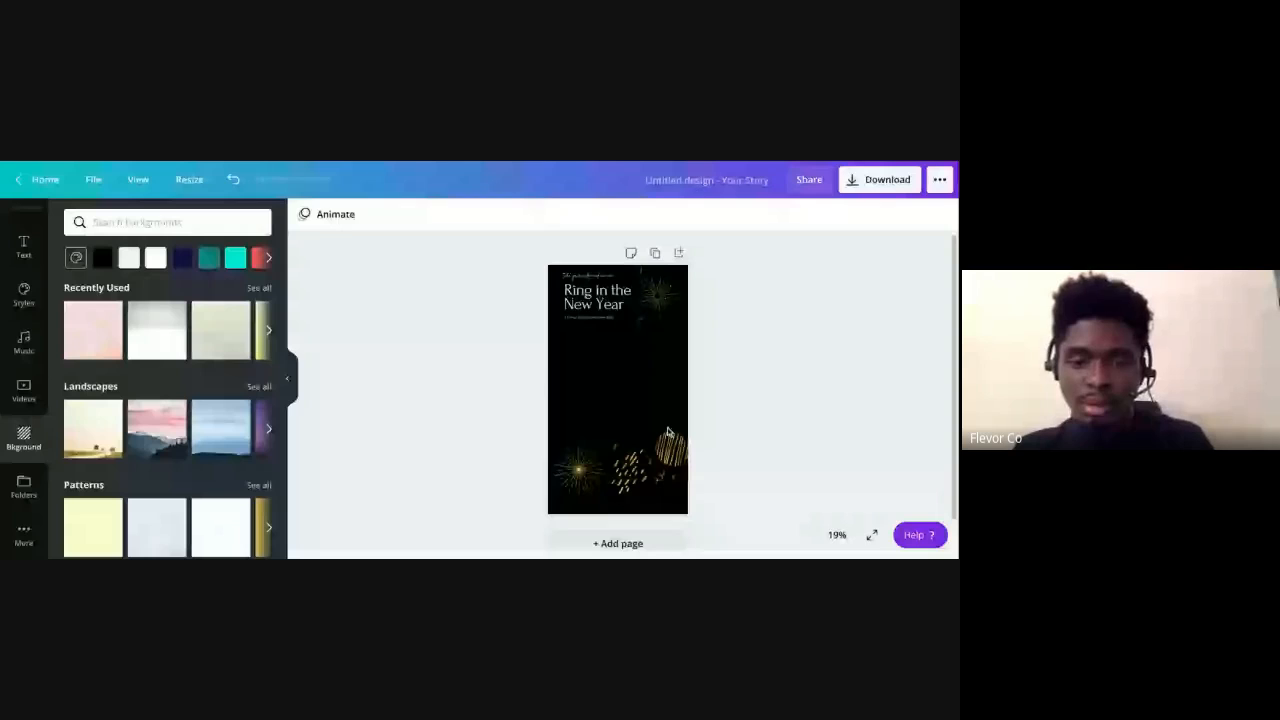
pyautogui.moveTo(587, 491)
pyautogui.mouseDown()
pyautogui.moveTo(605, 408)
pyautogui.moveTo(639, 393)
pyautogui.mouseUp()
pyautogui.hotkey('ctrl', 'z')
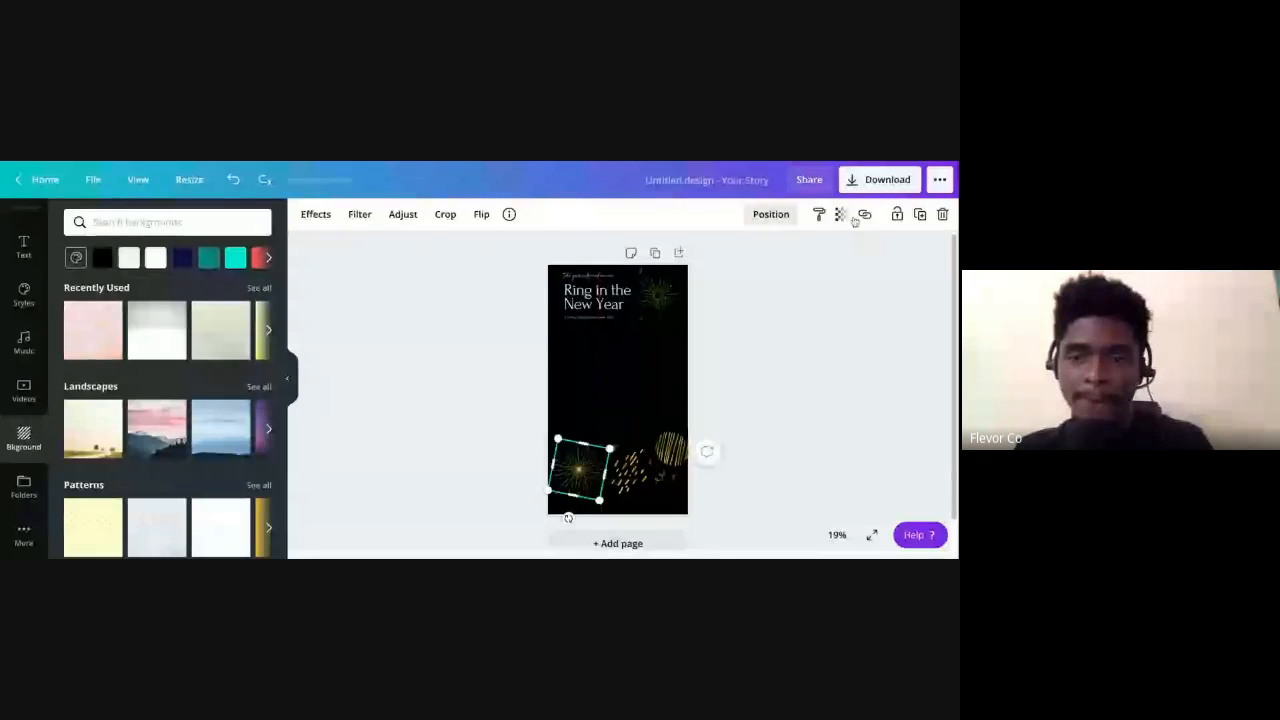
pyautogui.click(862, 307)
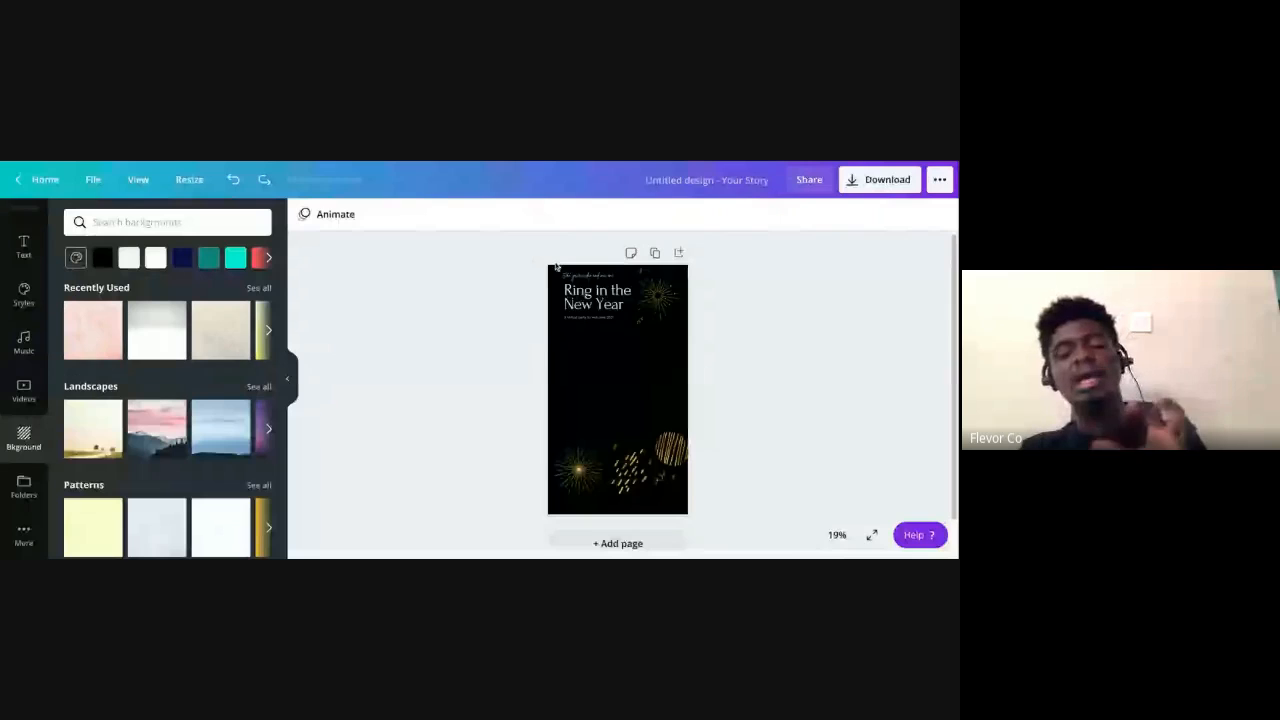
# Move the Ring in the New Year text group down toward the page's middle and enlarge it to nearly the page width
pyautogui.click(662, 302)
pyautogui.click(598, 301)
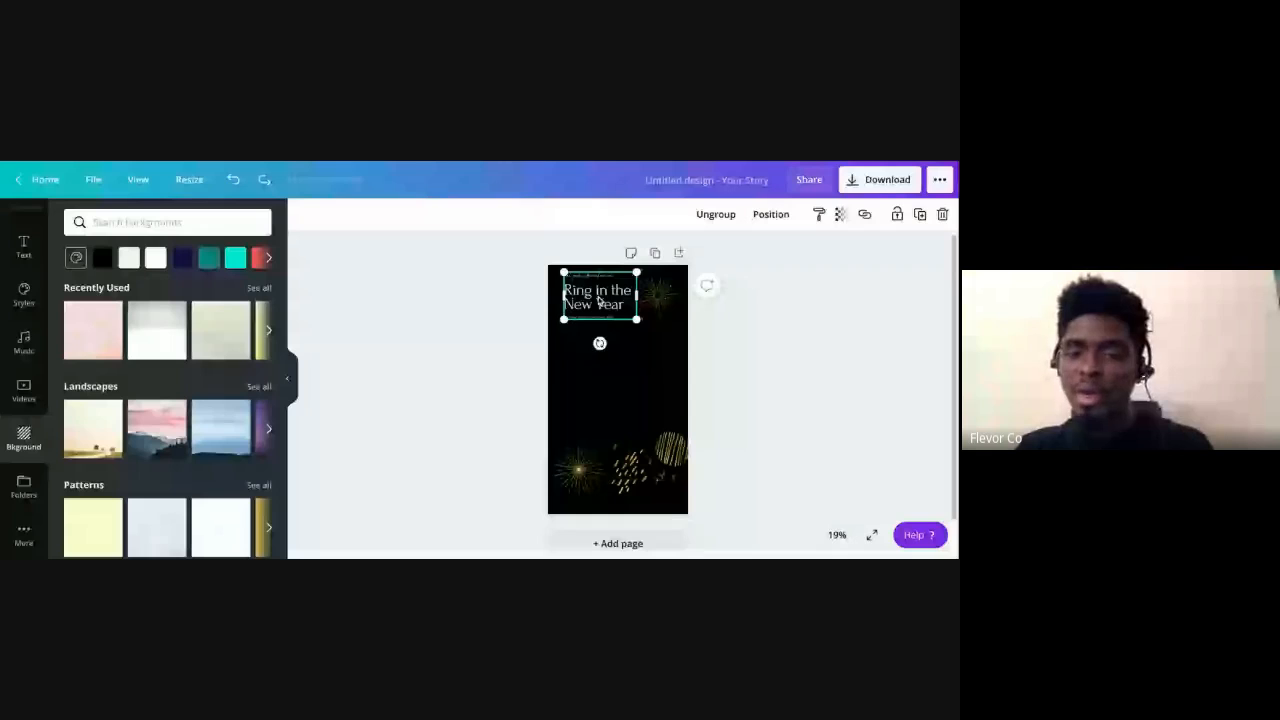
pyautogui.moveTo(598, 301); pyautogui.dragTo(595, 355)
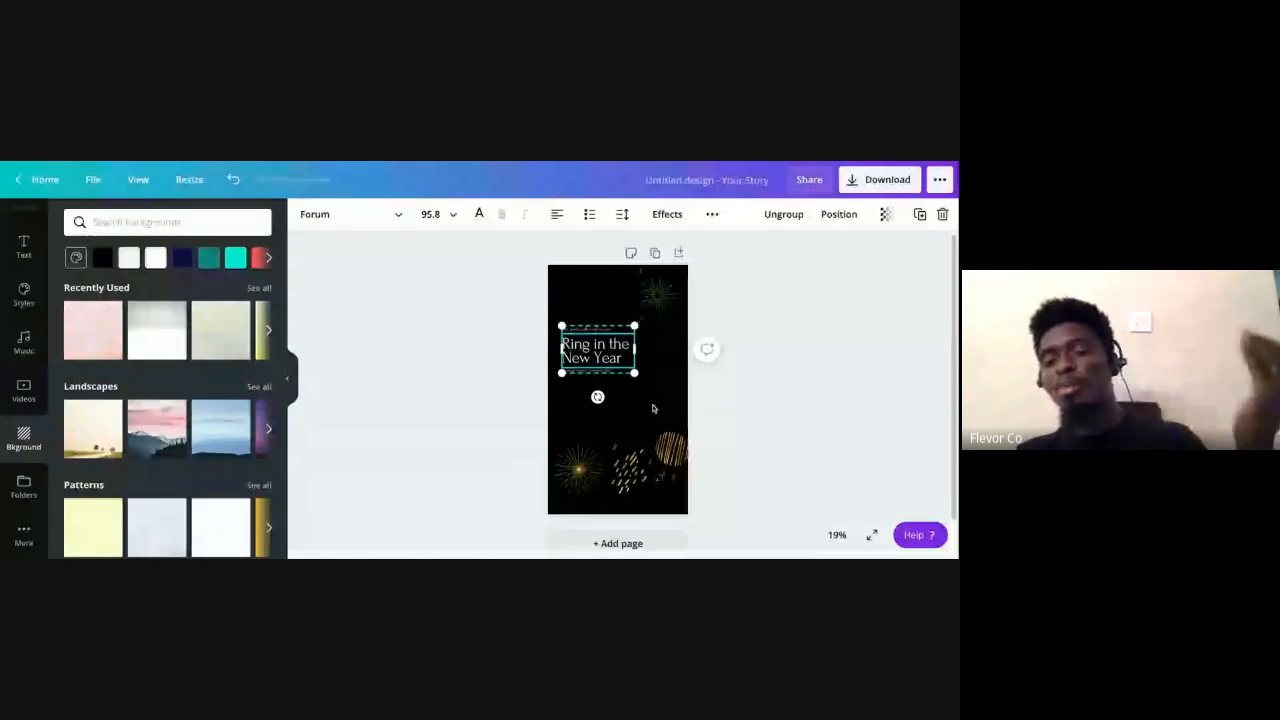
pyautogui.moveTo(635, 373); pyautogui.dragTo(675, 399)
pyautogui.click(735, 345)
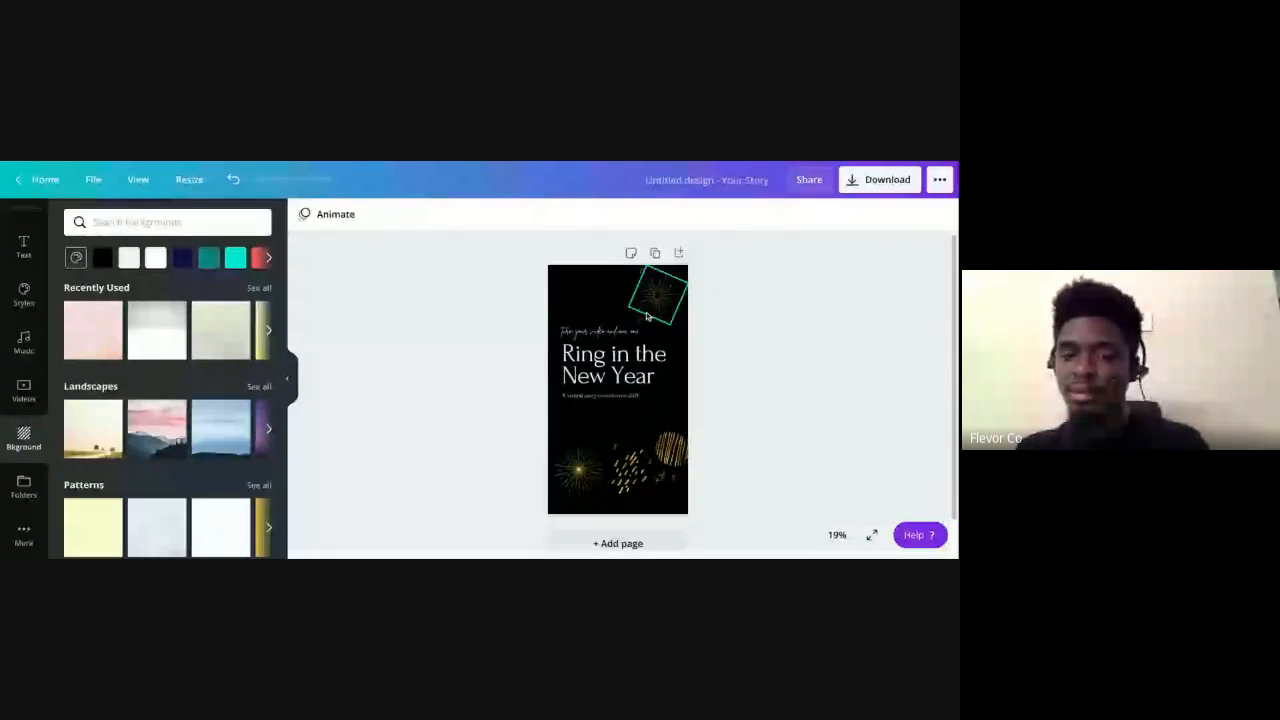
# Try to enlarge all the decorations at the bottom of the page together and undo the resizing
pyautogui.click(603, 470)
pyautogui.click(781, 347)
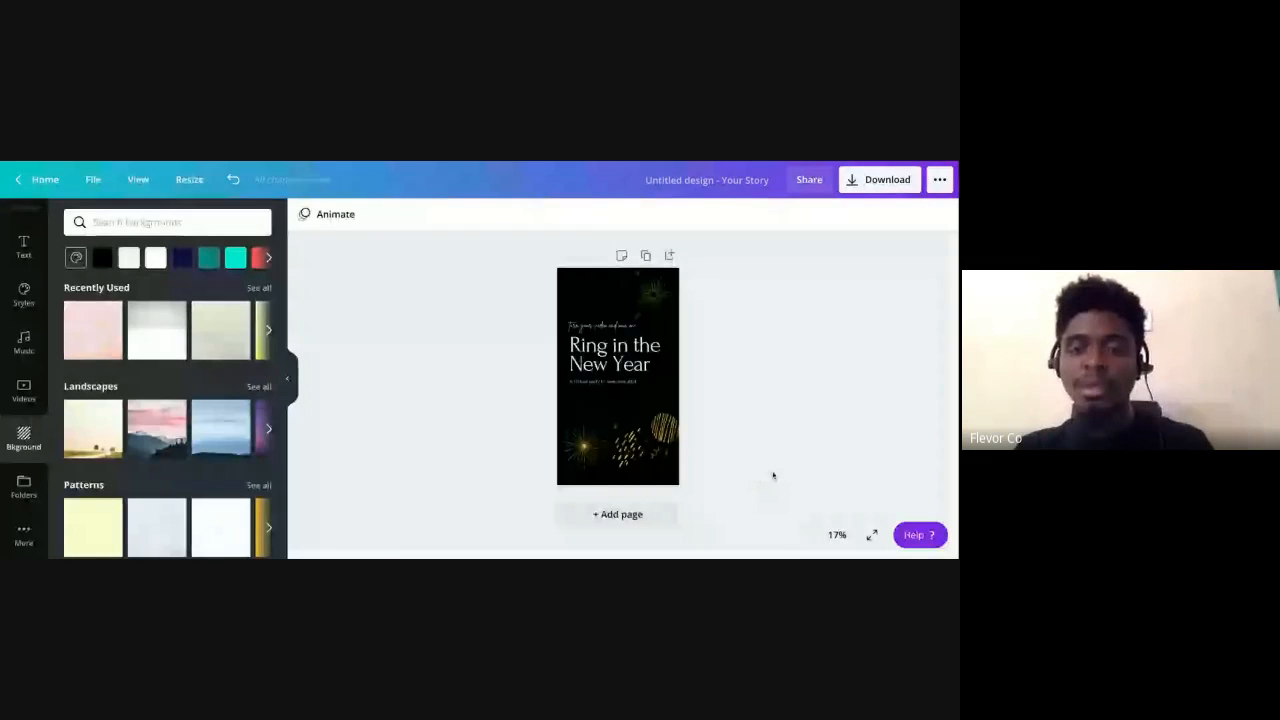
pyautogui.moveTo(771, 472); pyautogui.dragTo(600, 437)
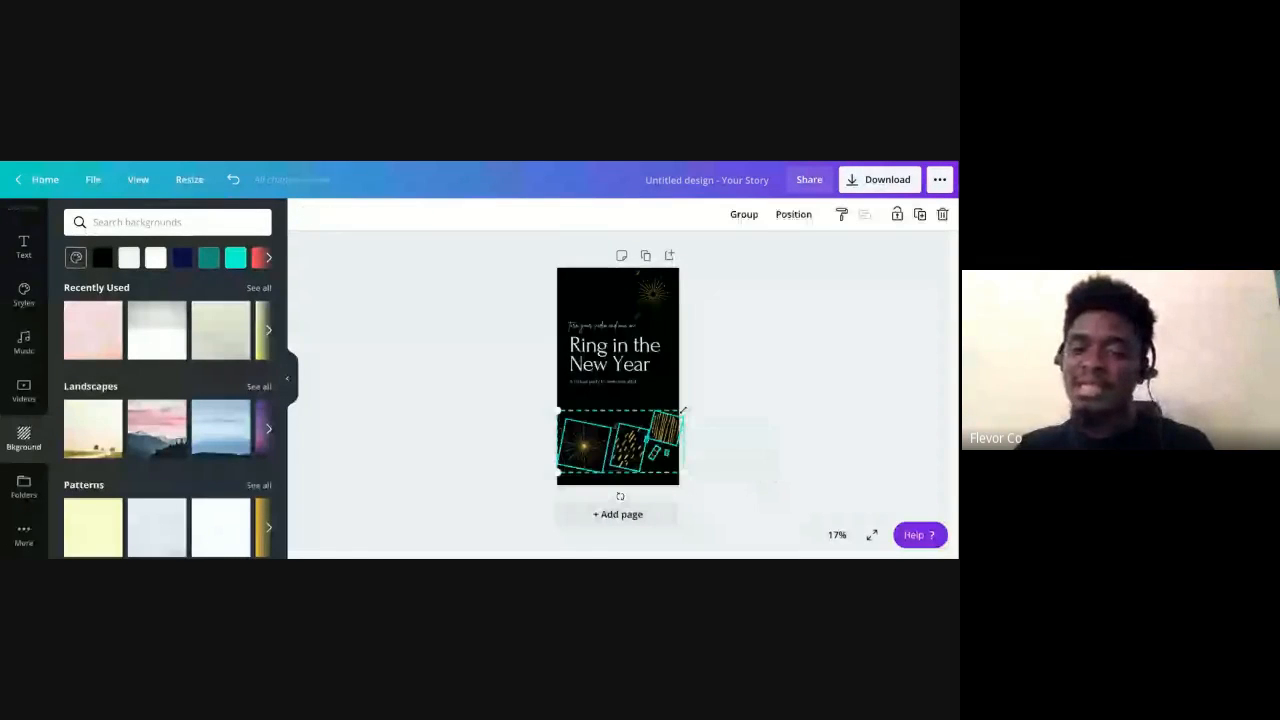
pyautogui.moveTo(683, 410); pyautogui.dragTo(762, 491)
pyautogui.click(738, 475)
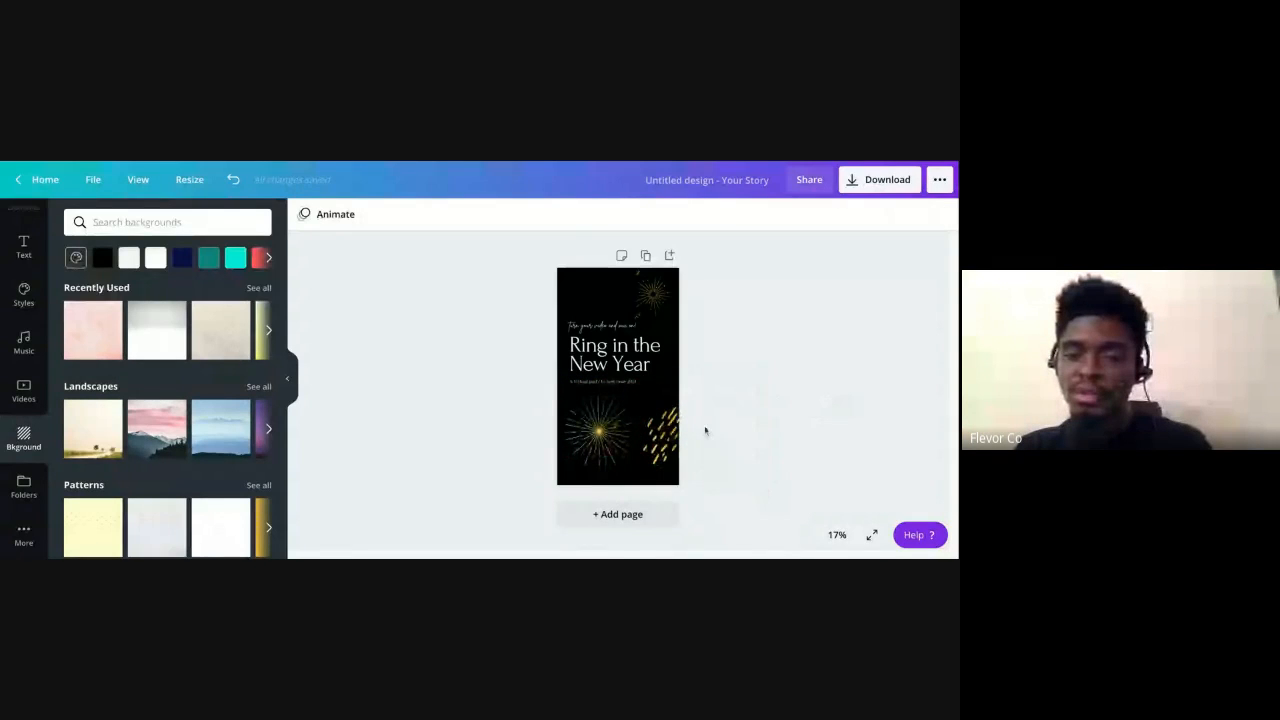
pyautogui.hotkey('ctrl', 'z')
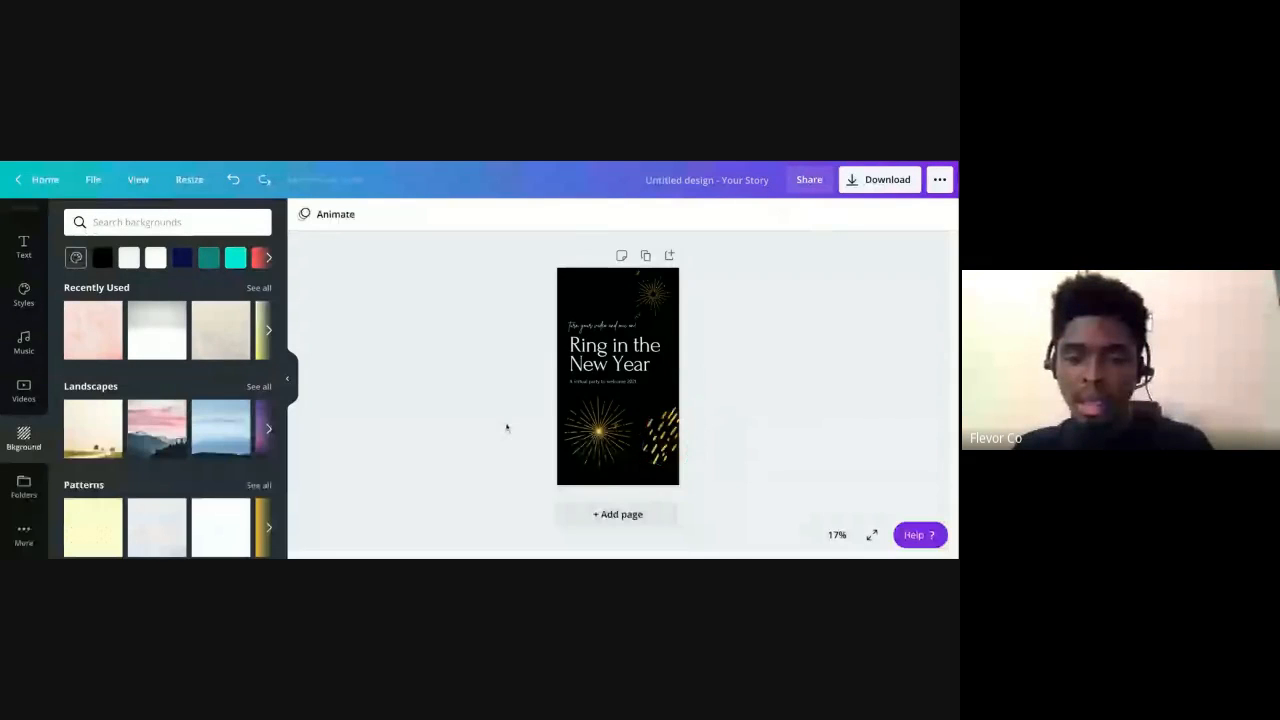
pyautogui.click(233, 179)
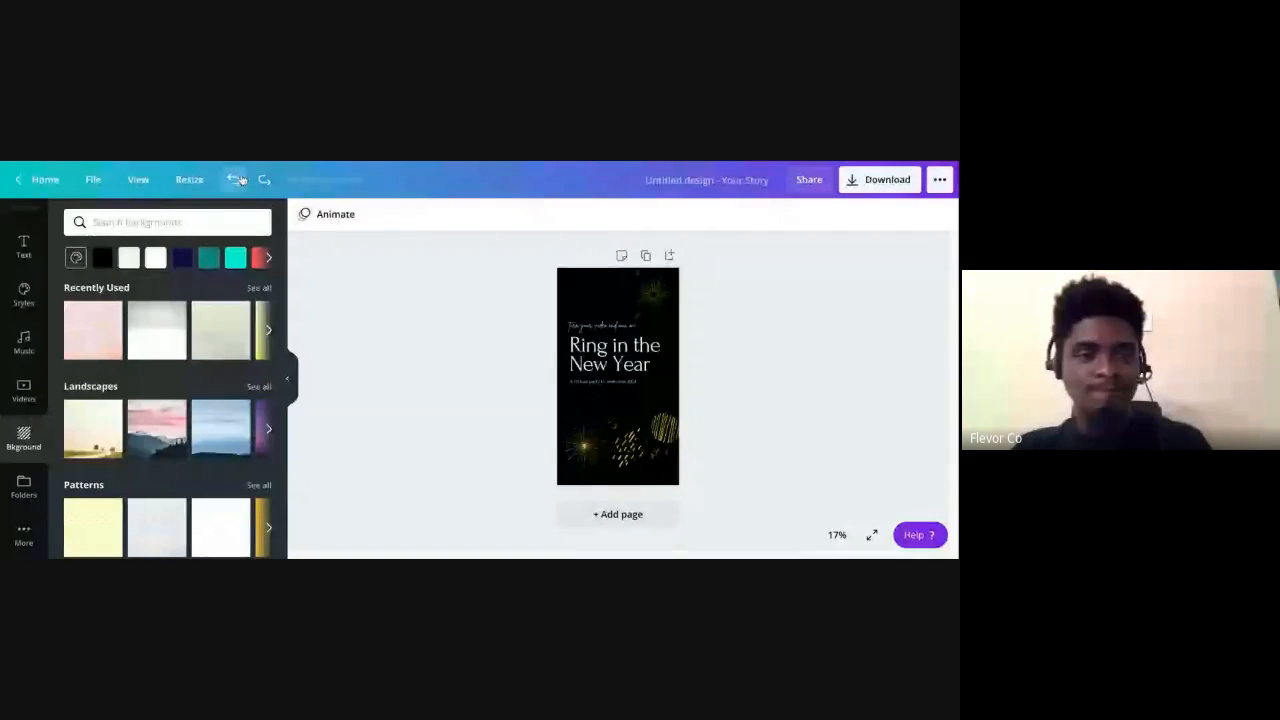
# Enlarge the lower firework so it runs off the page's left edge, and move the striped circle up along the right edge
pyautogui.click(580, 453)
pyautogui.moveTo(567, 421); pyautogui.dragTo(533, 374)
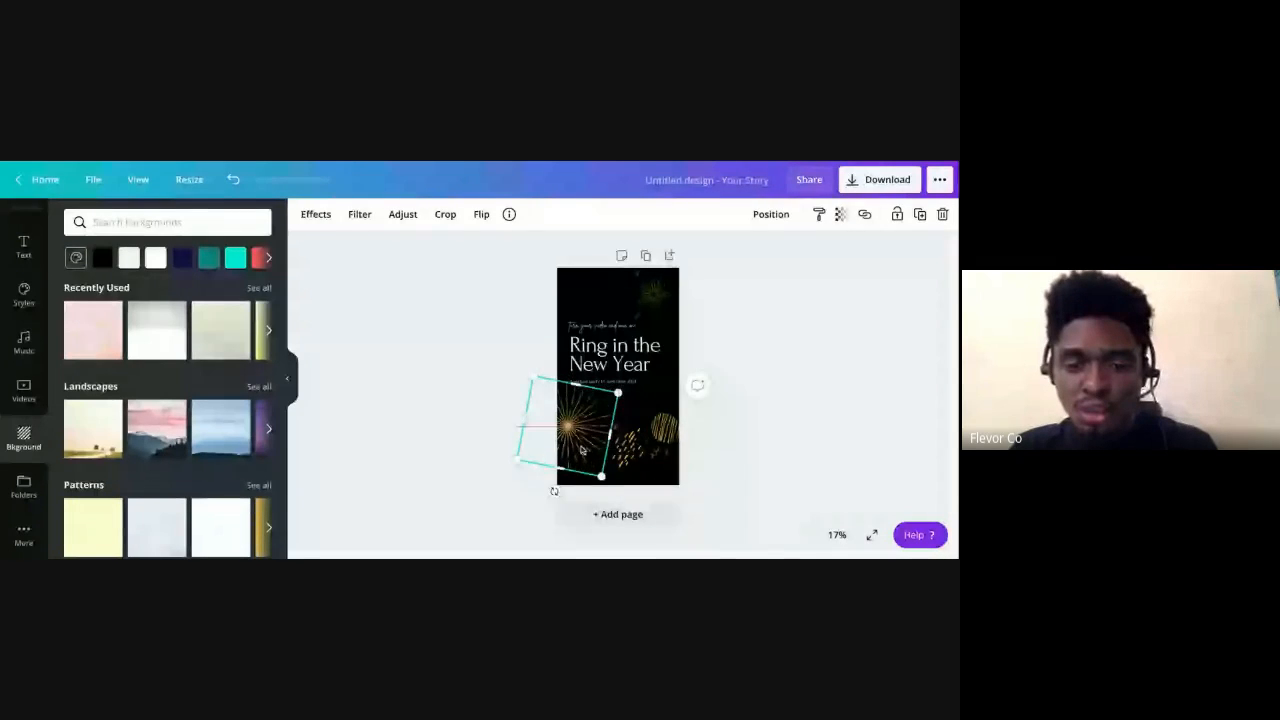
pyautogui.moveTo(609, 440); pyautogui.dragTo(669, 432)
pyautogui.click(669, 440)
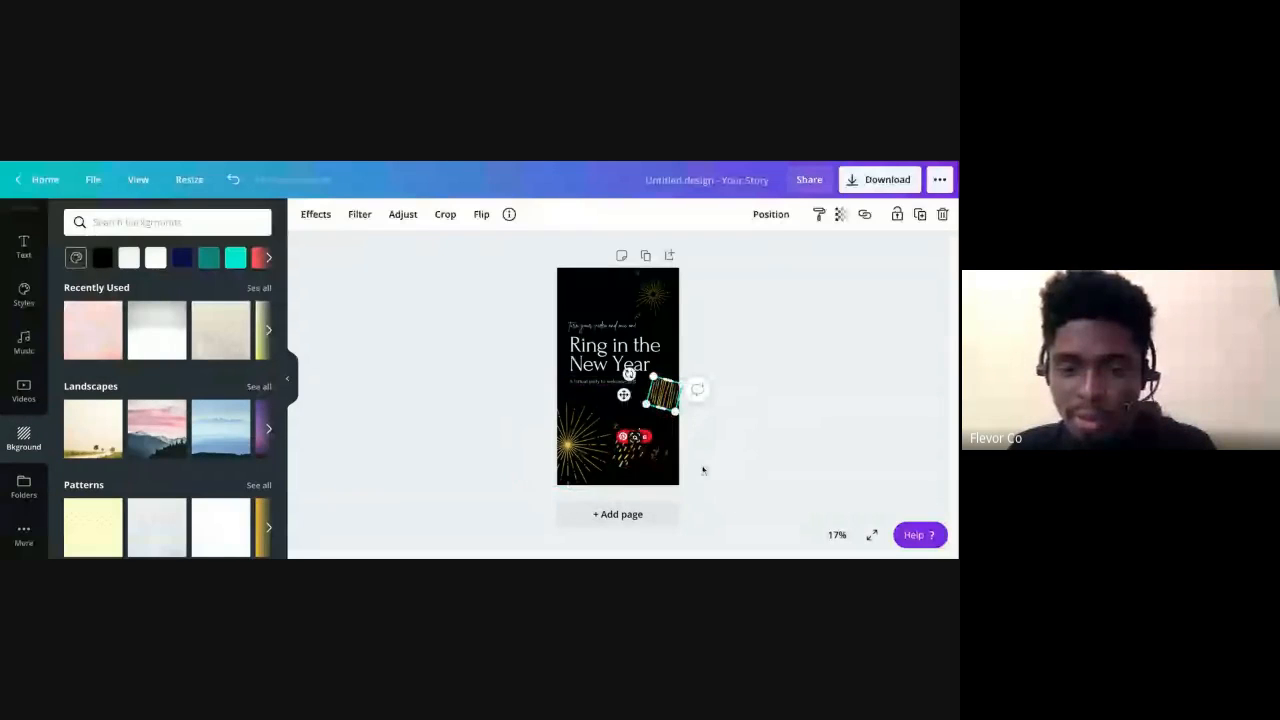
# Select the gold dashes and small squiggles at the bottom of the page together and enlarge them
pyautogui.moveTo(642, 440)
pyautogui.mouseDown()
pyautogui.moveTo(746, 480)
pyautogui.moveTo(623, 423)
pyautogui.mouseUp()
pyautogui.moveTo(746, 481); pyautogui.dragTo(746, 481)
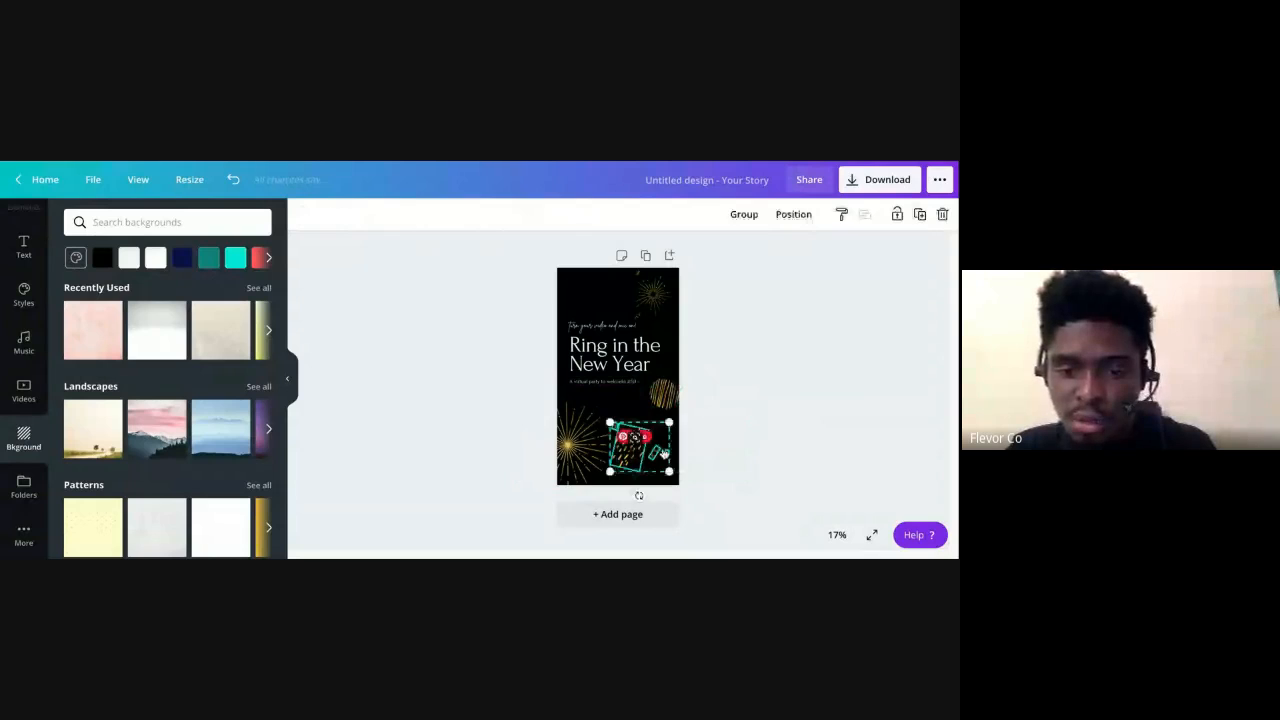
pyautogui.moveTo(668, 423); pyautogui.dragTo(694, 400)
pyautogui.click(732, 345)
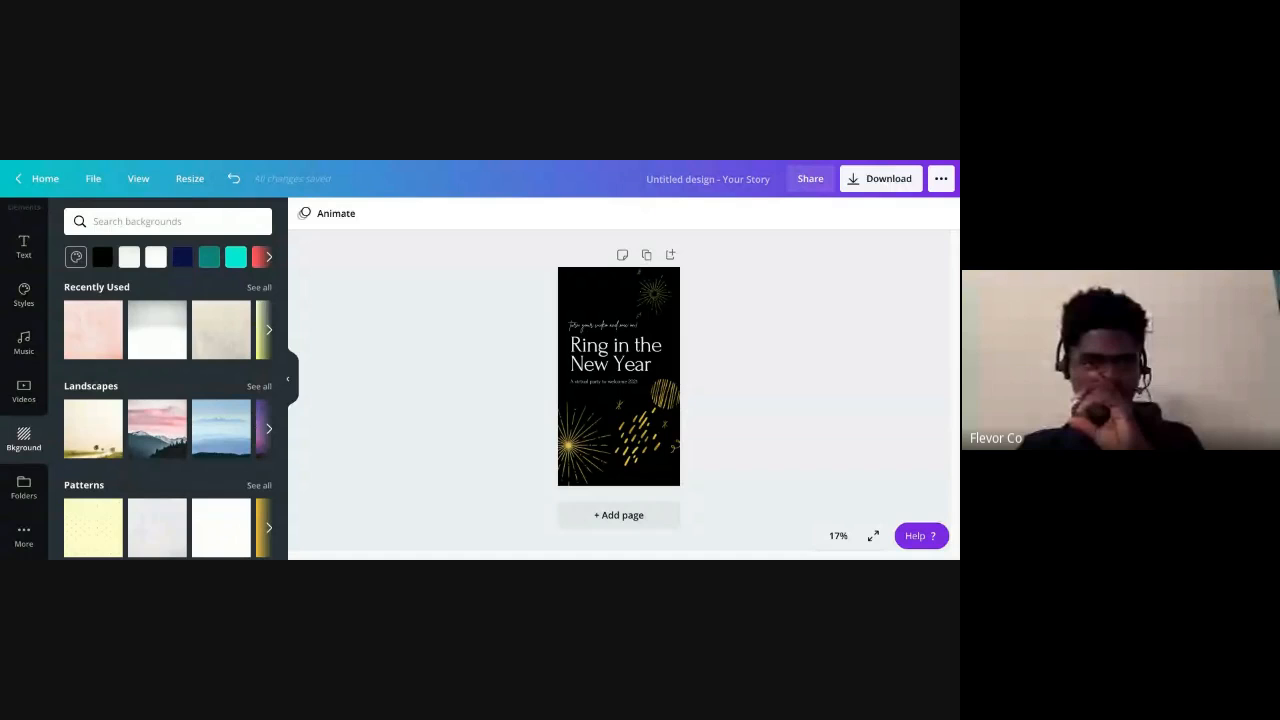
# Duplicate the small gold star below the text and place the copy near the page's bottom, under the gold dashes
pyautogui.click(663, 400)
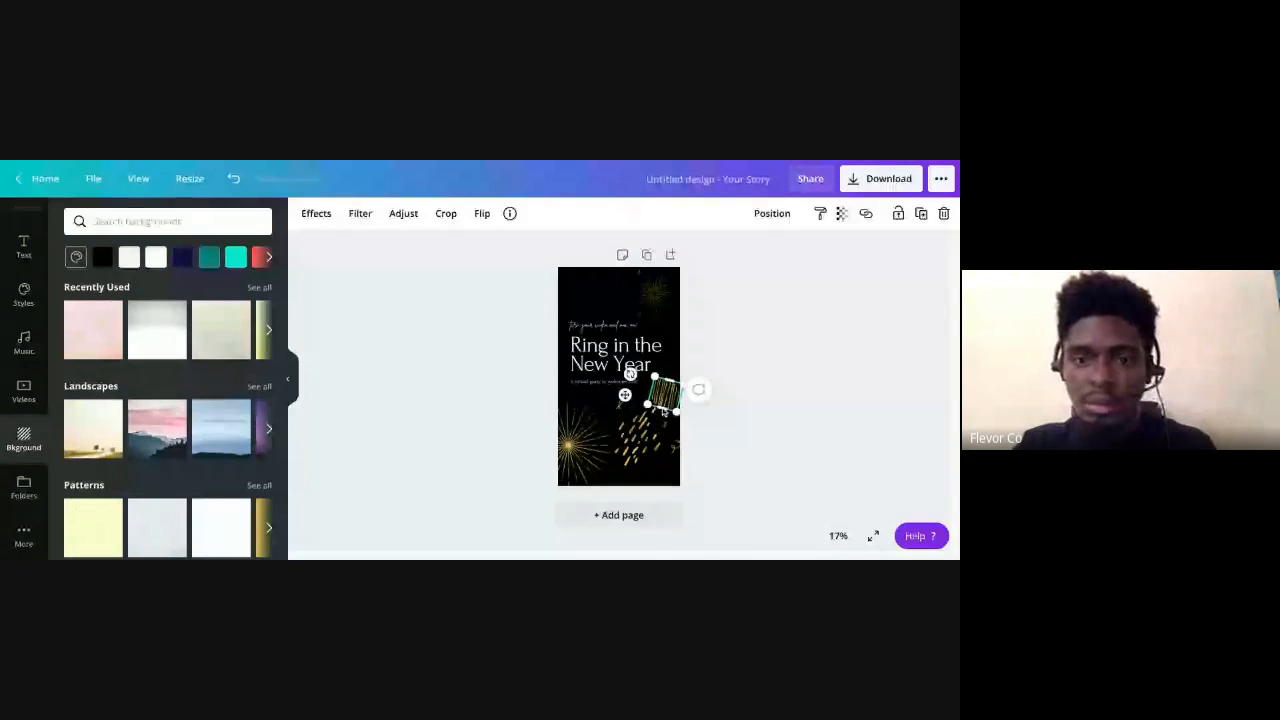
pyautogui.click(669, 400)
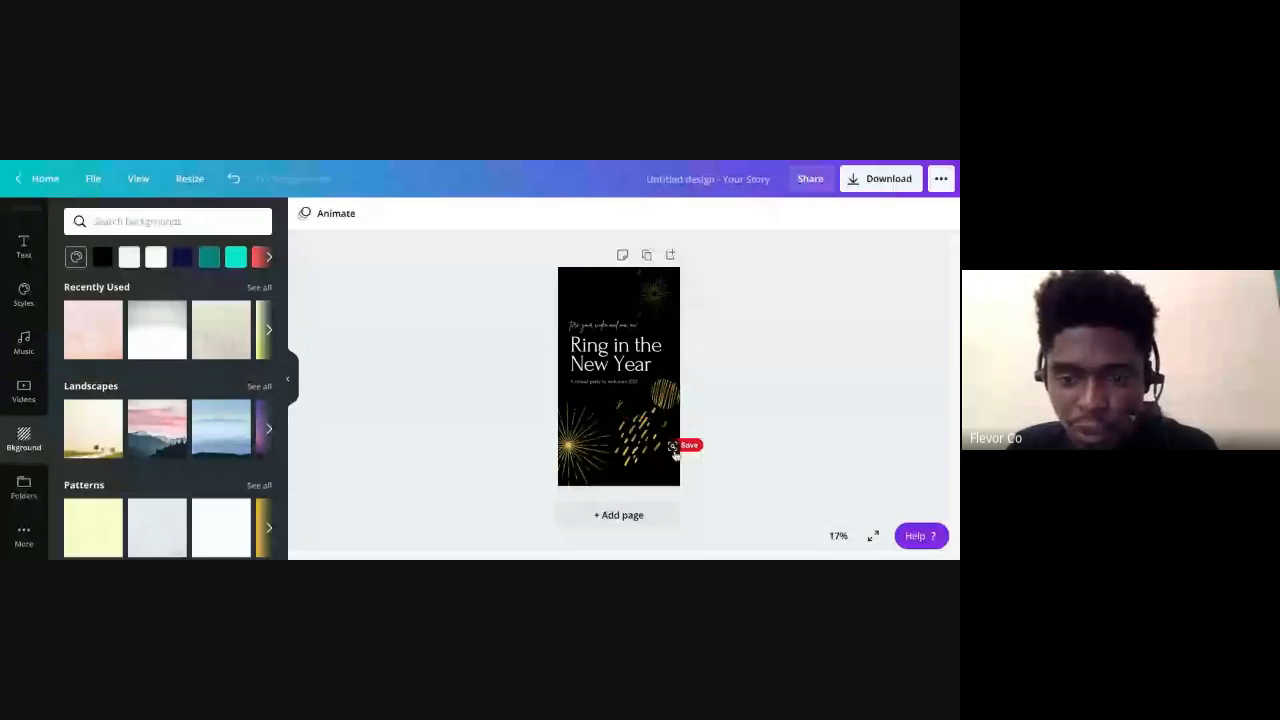
pyautogui.click(618, 406)
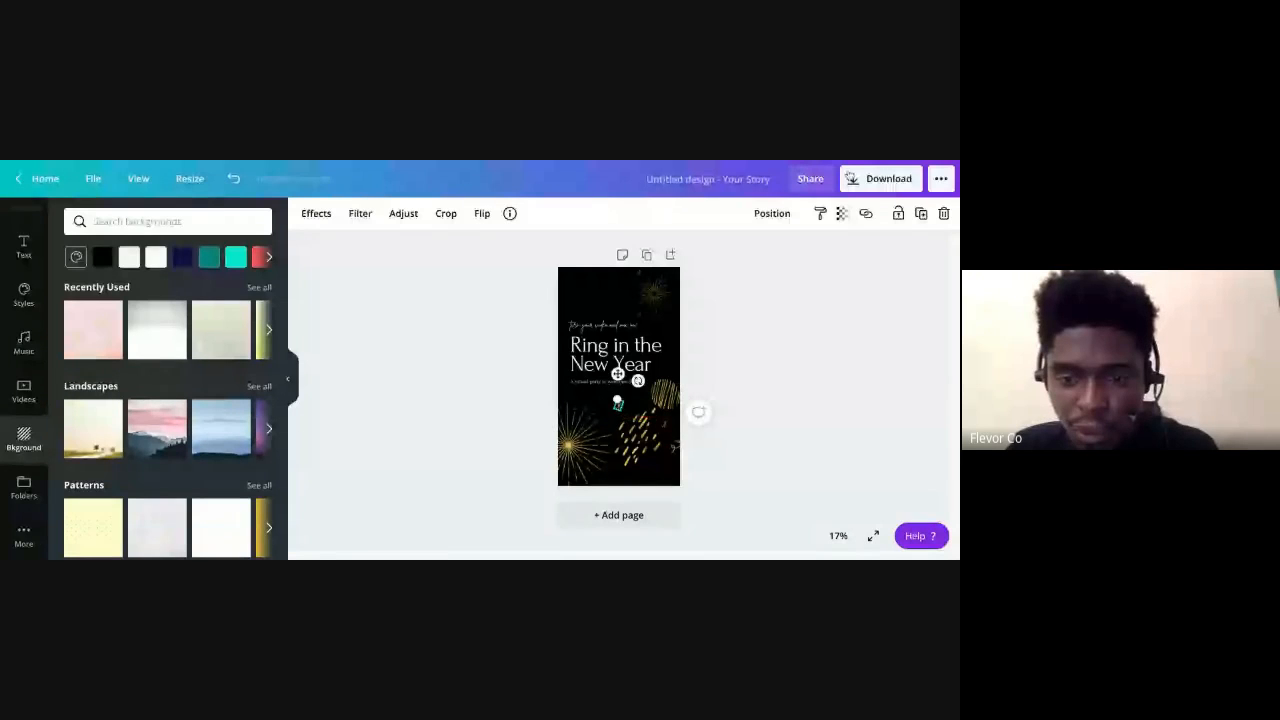
pyautogui.click(920, 216)
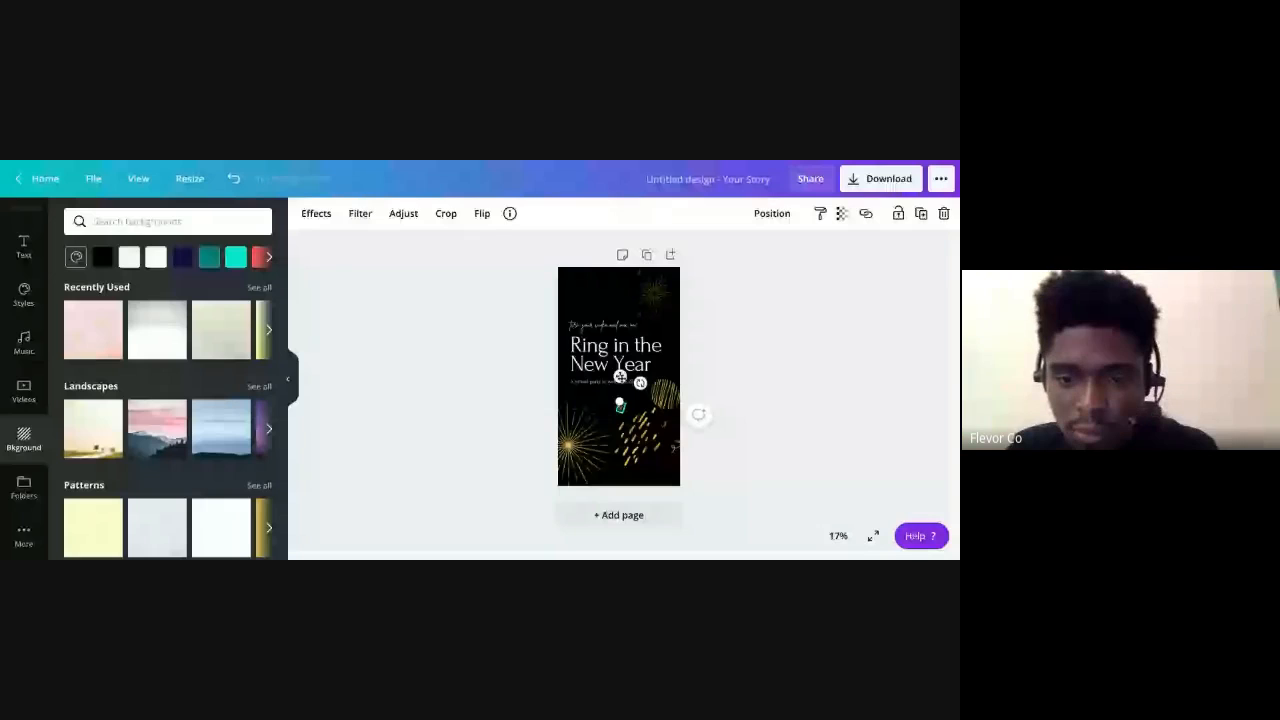
pyautogui.moveTo(621, 378); pyautogui.dragTo(653, 451)
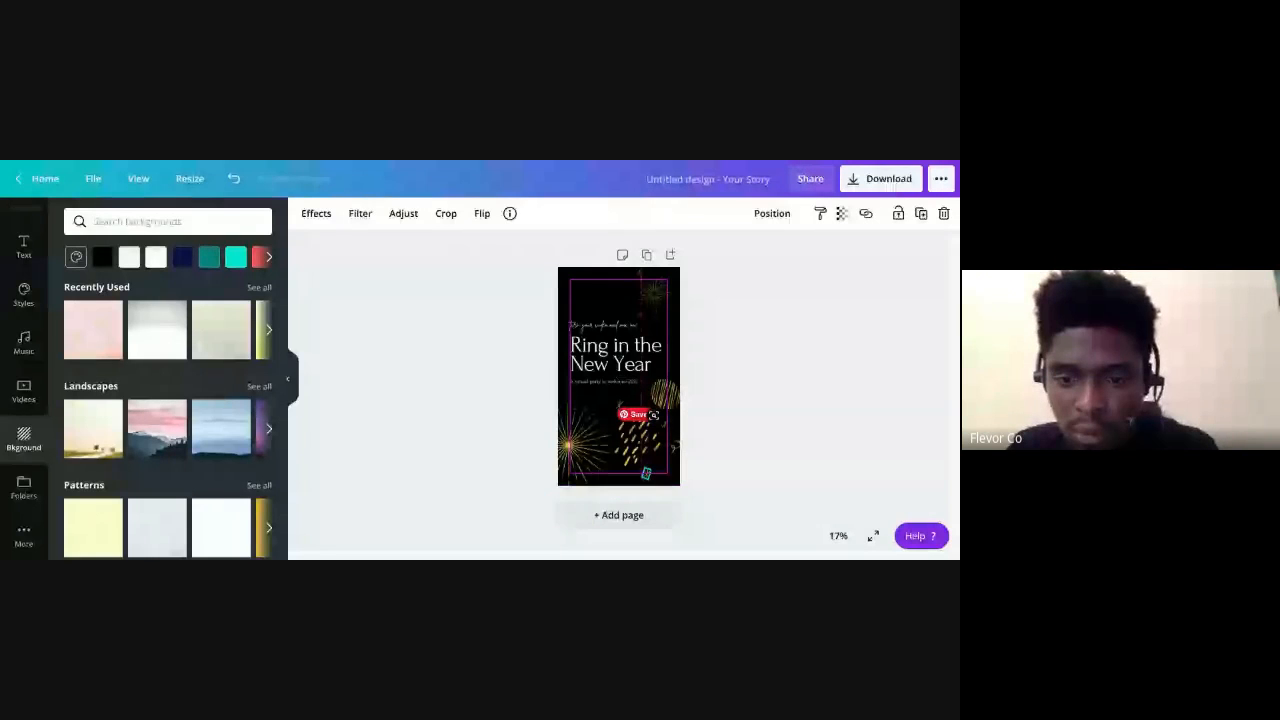
pyautogui.click(811, 461)
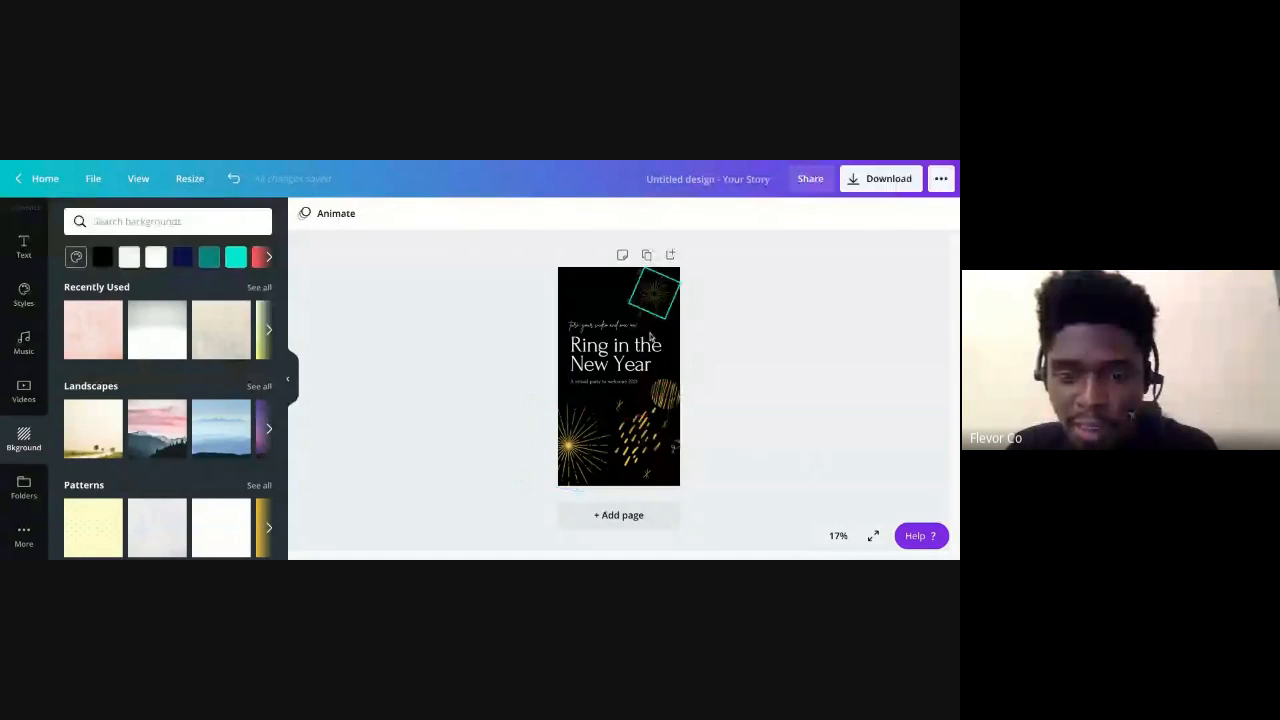
# Try an enlarged duplicate of the striped circle in the page's upper-left corner and delete it
pyautogui.click(668, 390)
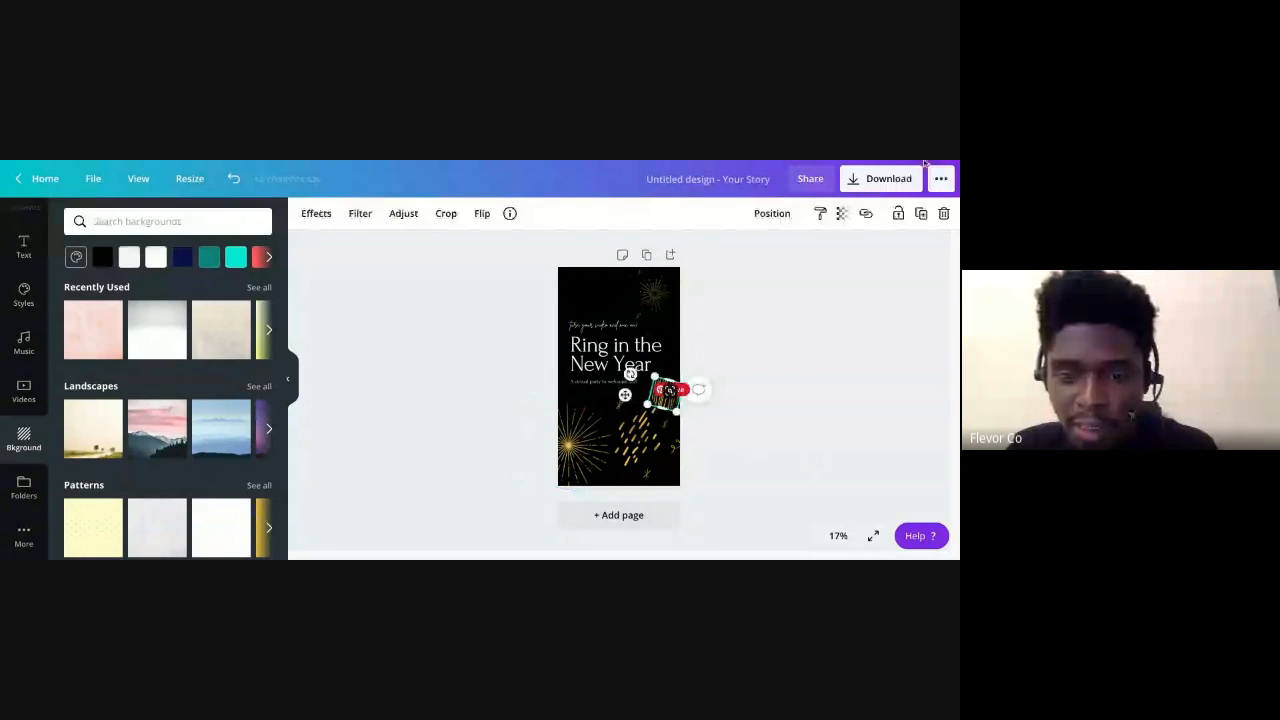
pyautogui.click(919, 216)
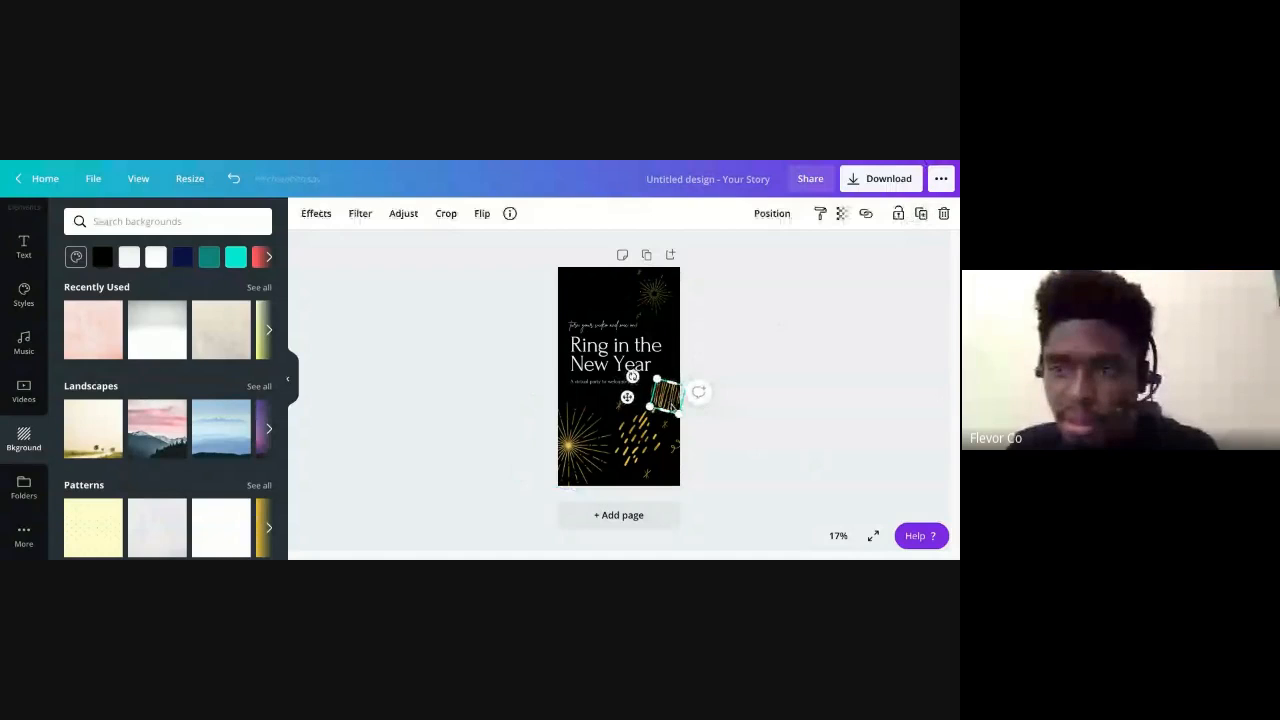
pyautogui.moveTo(672, 408)
pyautogui.mouseDown()
pyautogui.moveTo(566, 282)
pyautogui.moveTo(588, 298)
pyautogui.moveTo(608, 292)
pyautogui.moveTo(585, 298)
pyautogui.mouseUp()
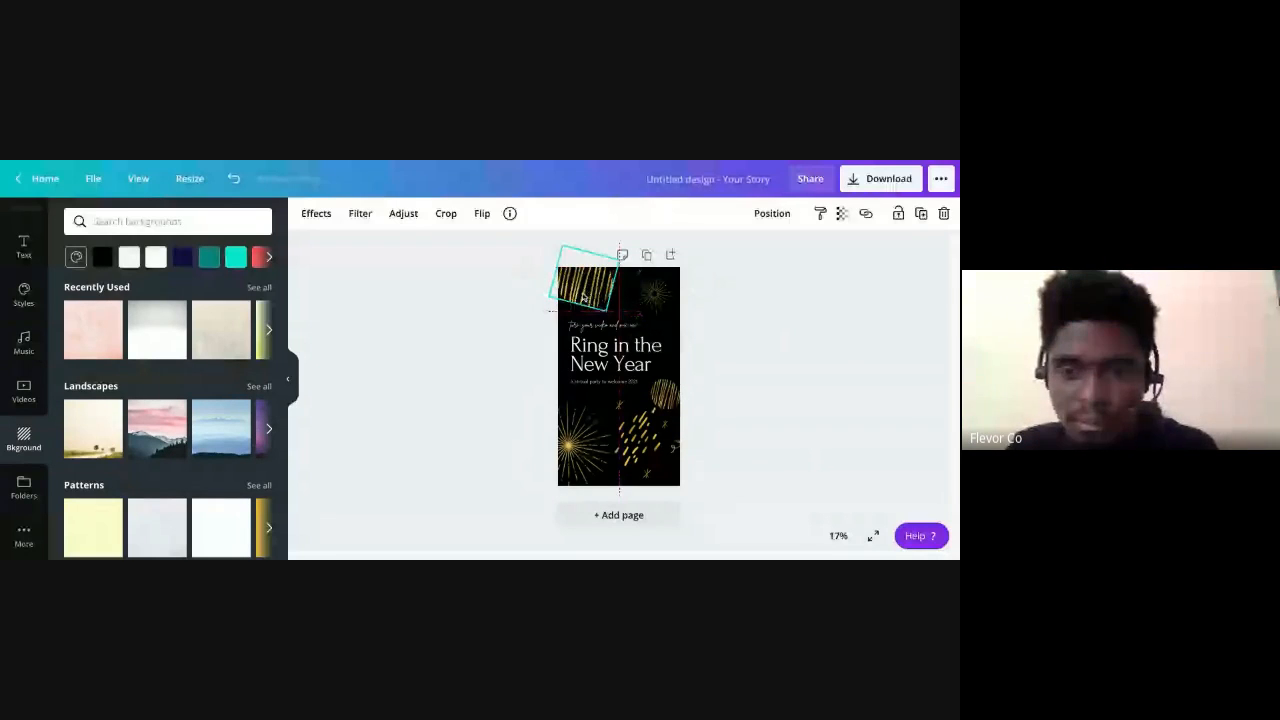
pyautogui.click(844, 345)
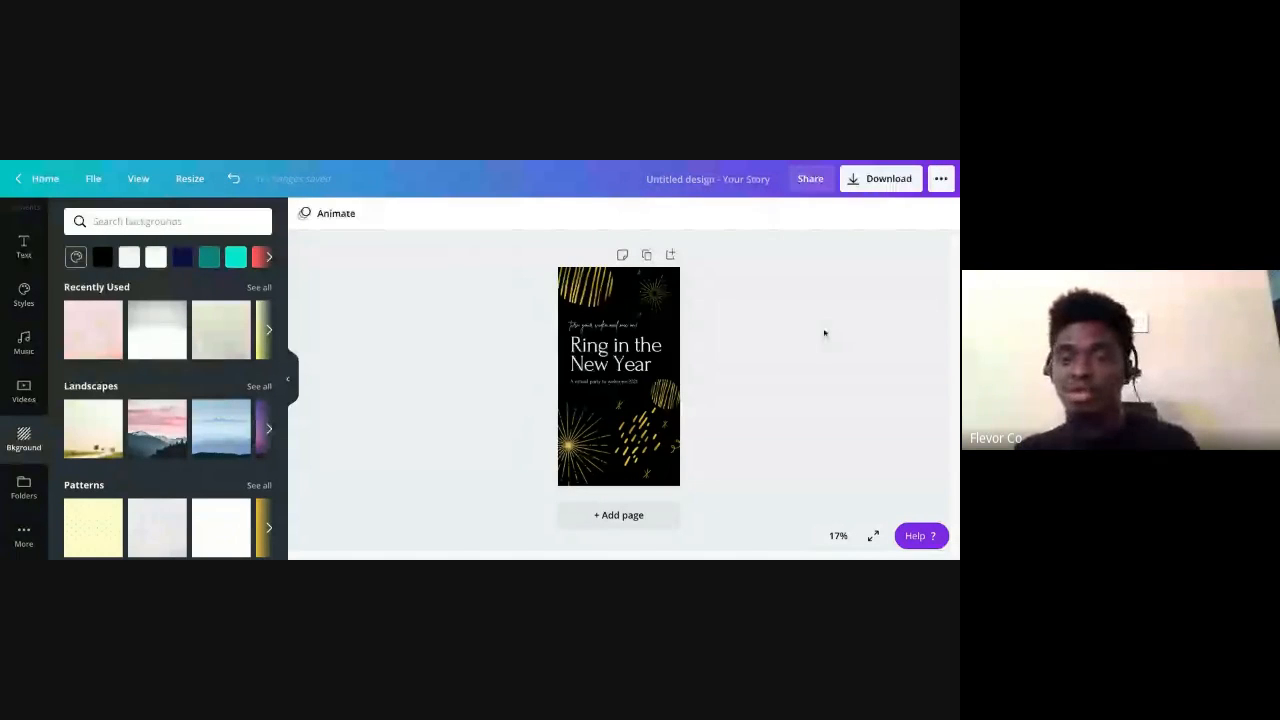
pyautogui.click(585, 285)
pyautogui.press('Delete')
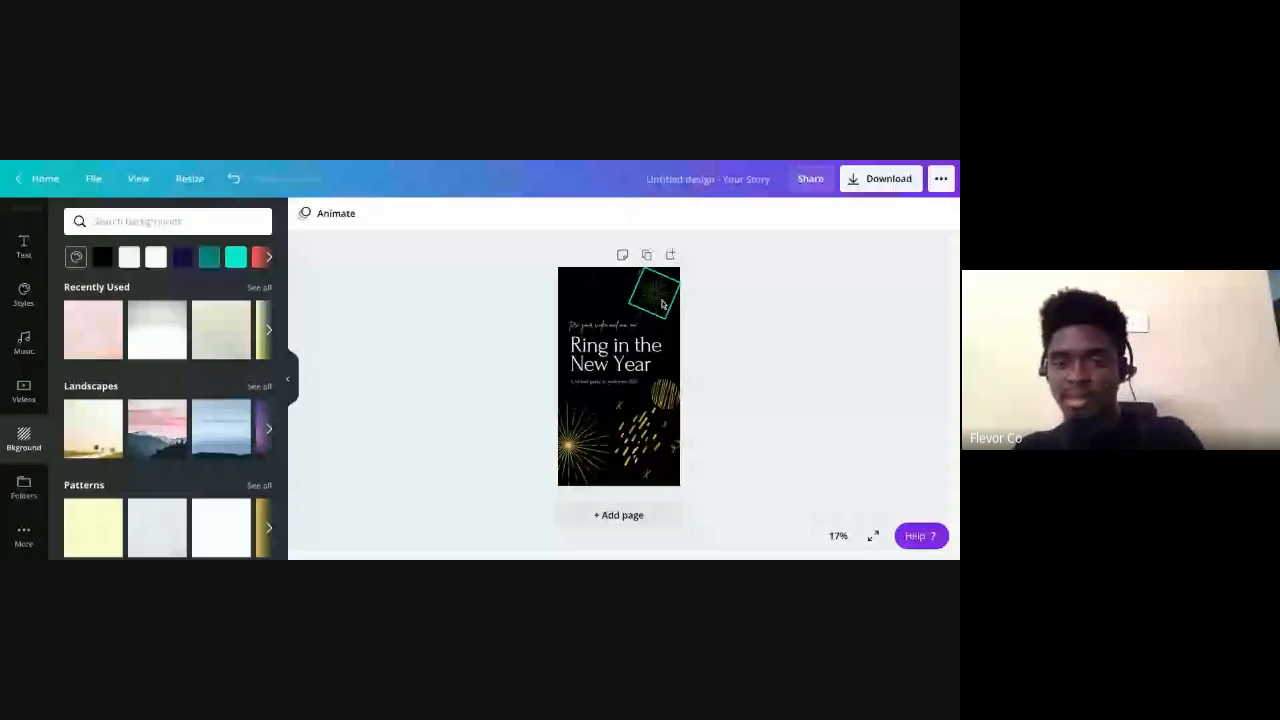
# Delete the firework in the page's upper-right corner
pyautogui.click(662, 303)
pyautogui.press('Delete')
pyautogui.press('Delete')
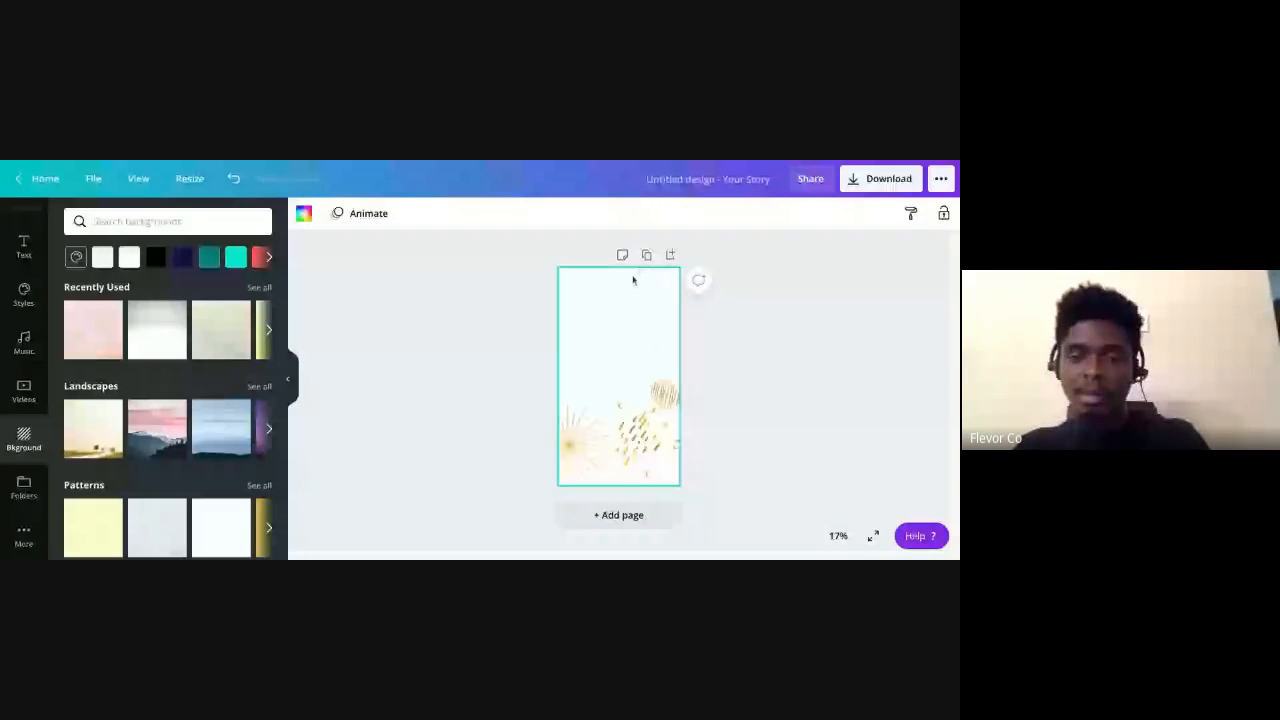
# Undo the removal of the text and black background, and move the Ring in the New Year text group up toward the page's top
pyautogui.click(618, 360)
pyautogui.hotkey('ctrl', 'z')
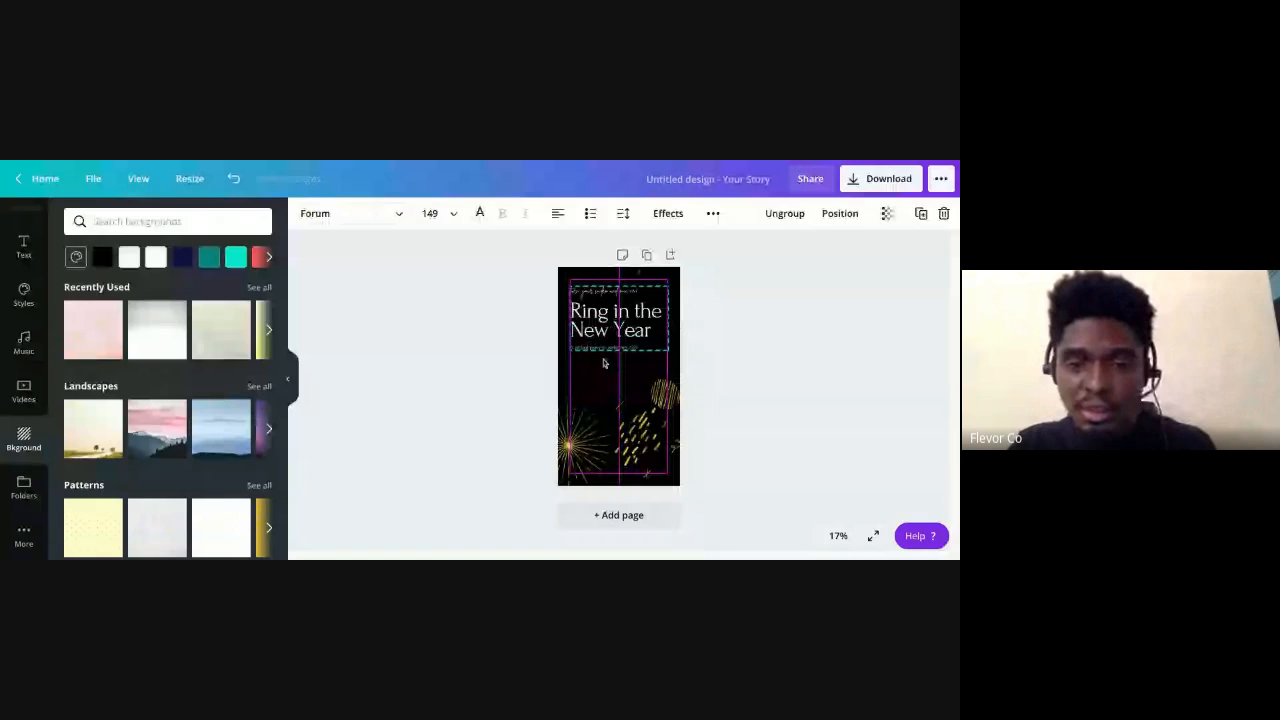
pyautogui.click(713, 393)
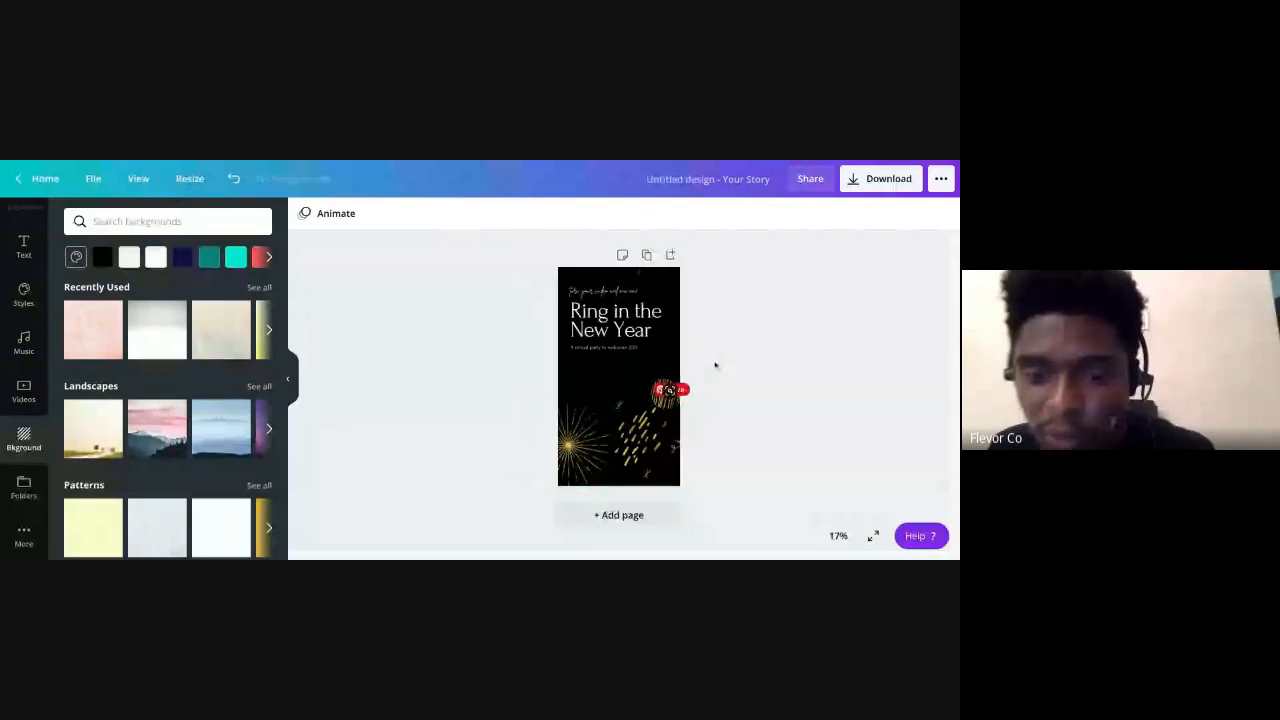
# Duplicate the large firework, shrink the copy and place it at the page's right edge above the striped circle
pyautogui.click(581, 450)
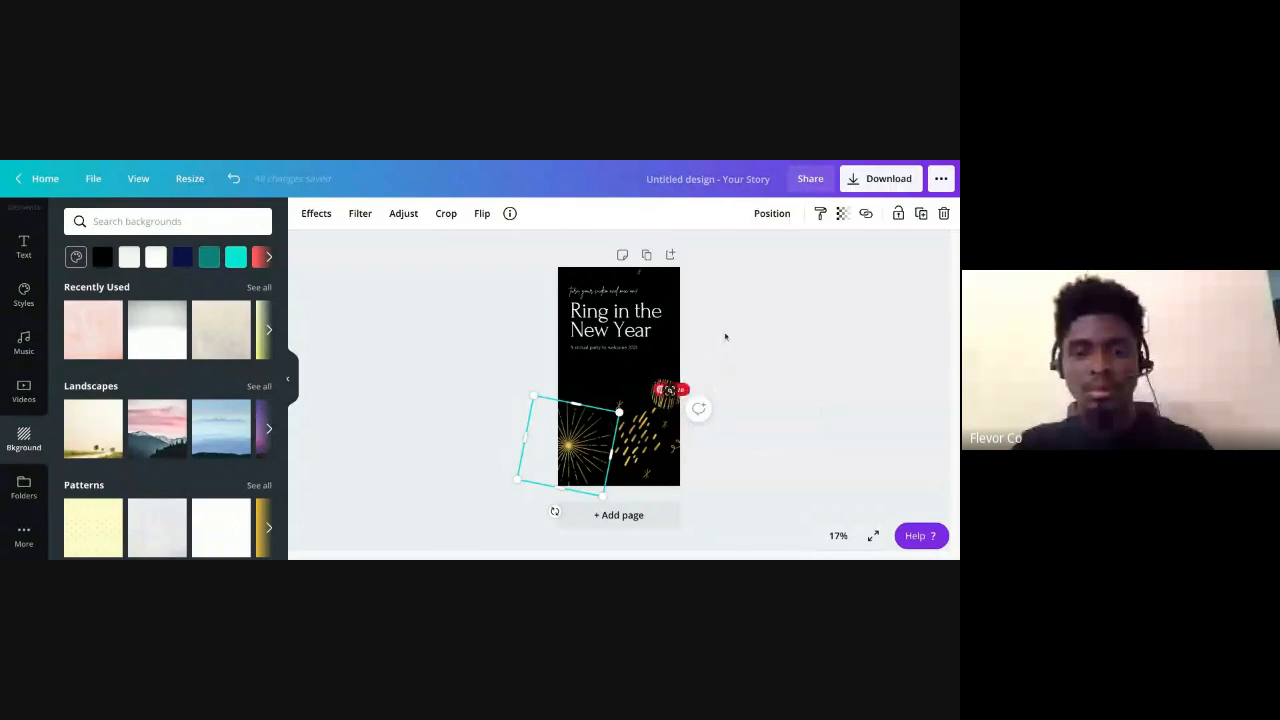
pyautogui.click(921, 214)
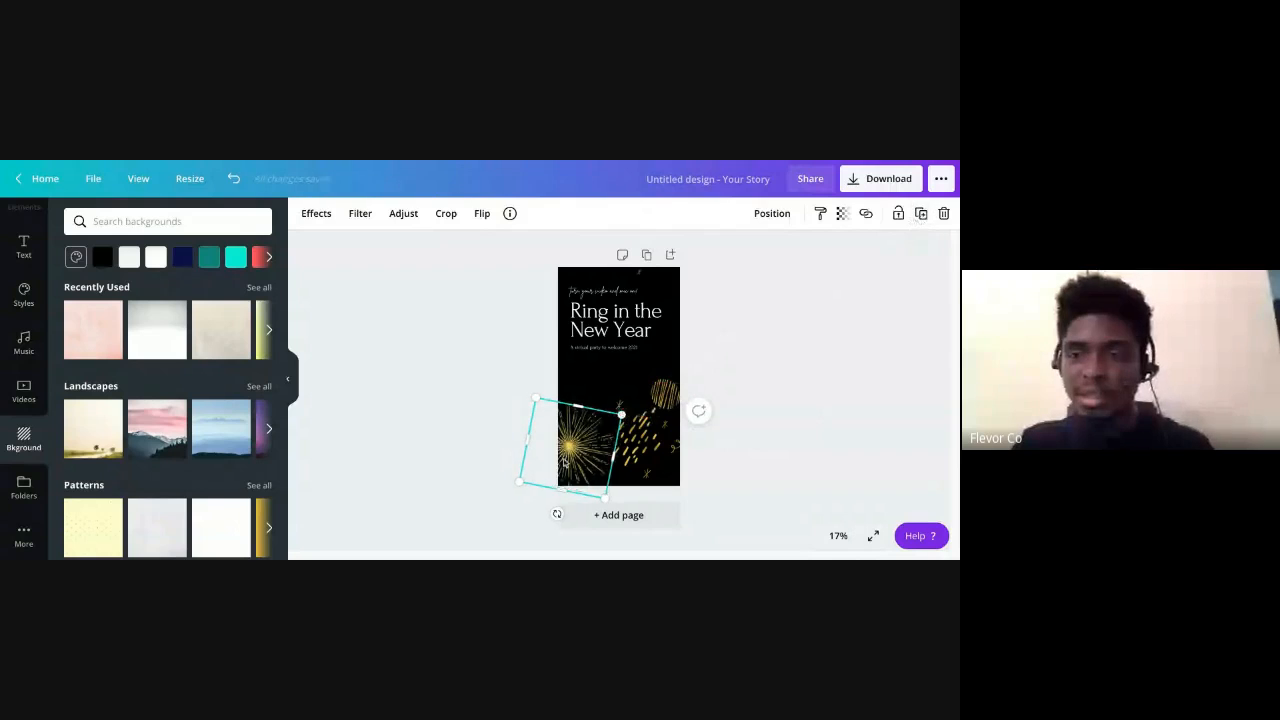
pyautogui.moveTo(565, 463); pyautogui.dragTo(604, 410)
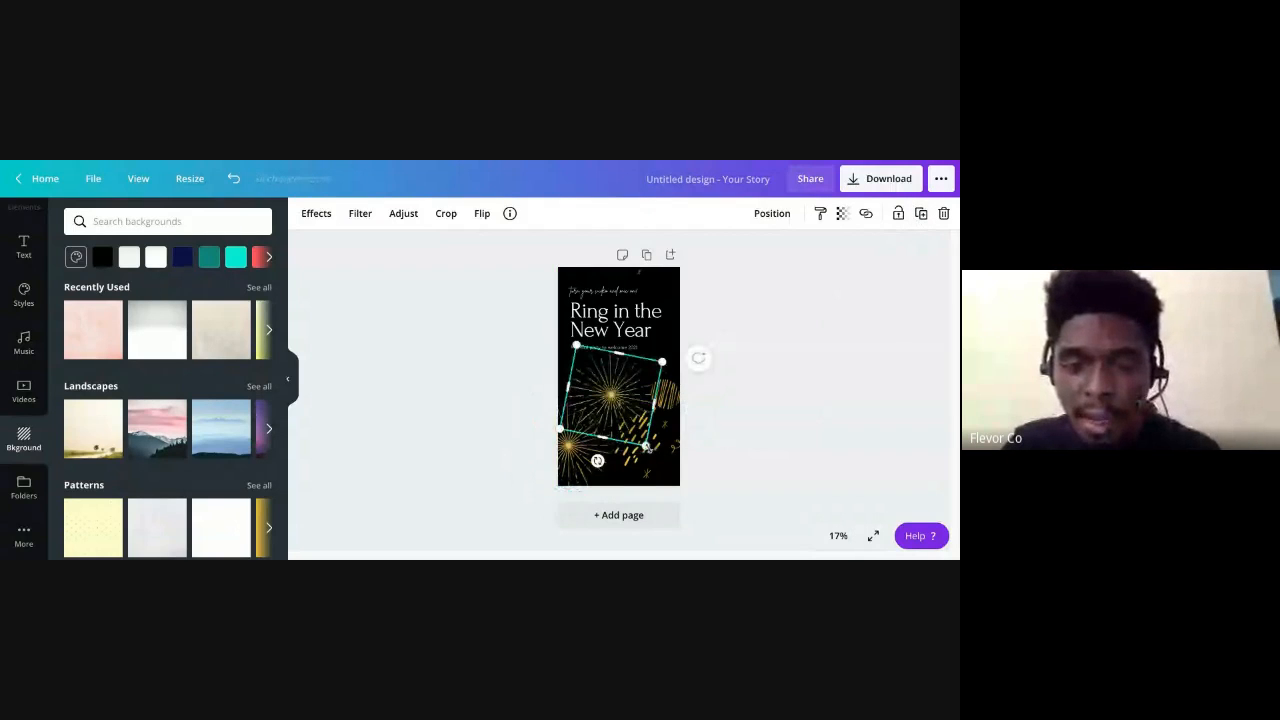
pyautogui.moveTo(646, 447)
pyautogui.mouseDown()
pyautogui.moveTo(660, 440)
pyautogui.moveTo(647, 446)
pyautogui.mouseUp()
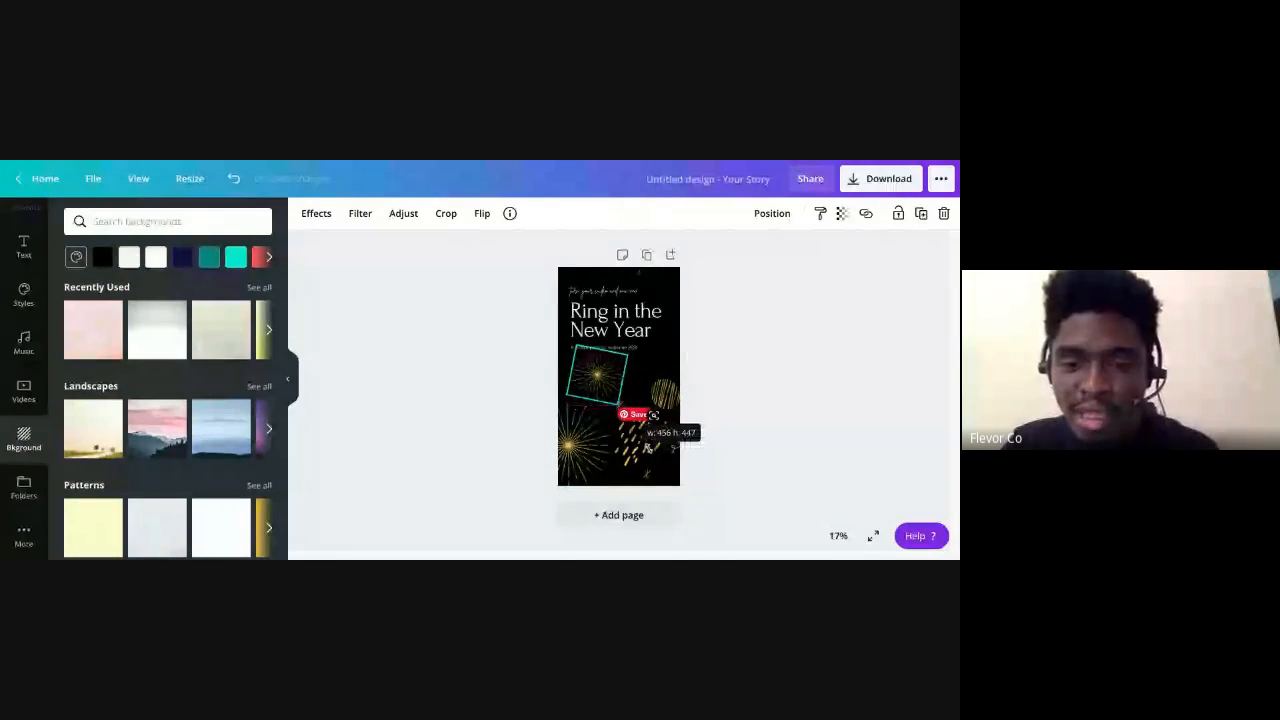
pyautogui.moveTo(620, 405); pyautogui.dragTo(671, 369)
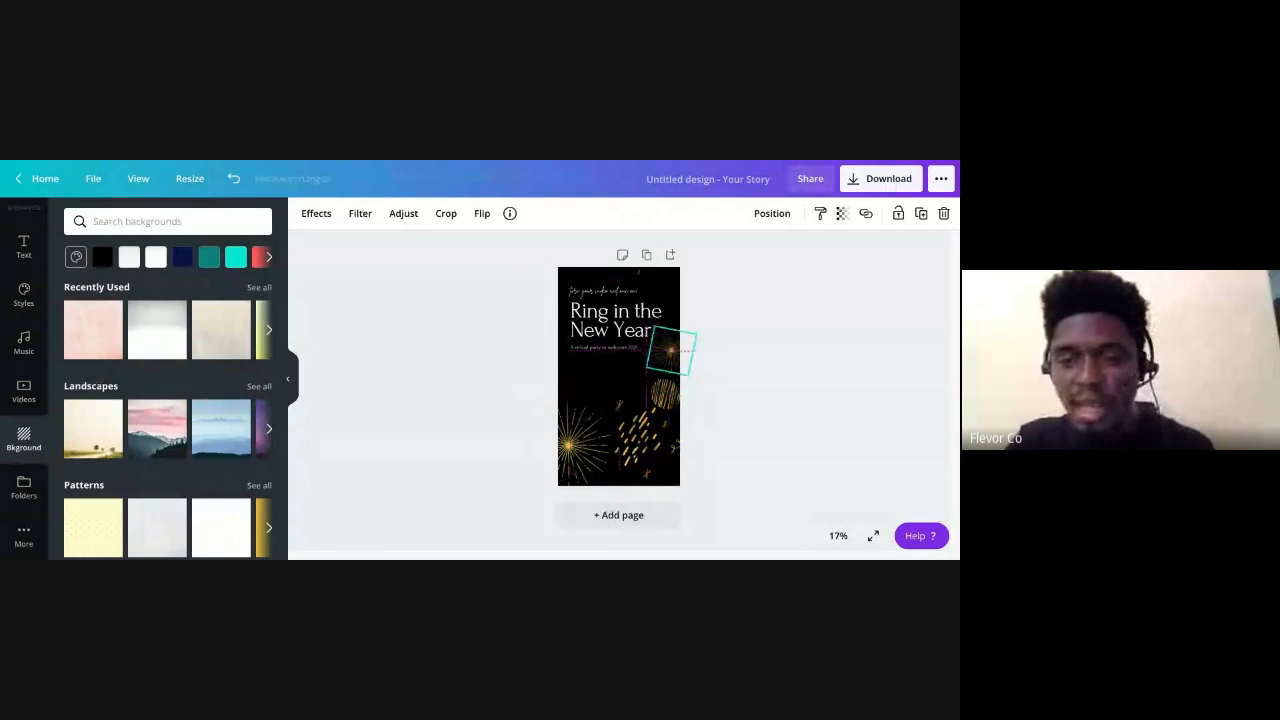
pyautogui.click(664, 424)
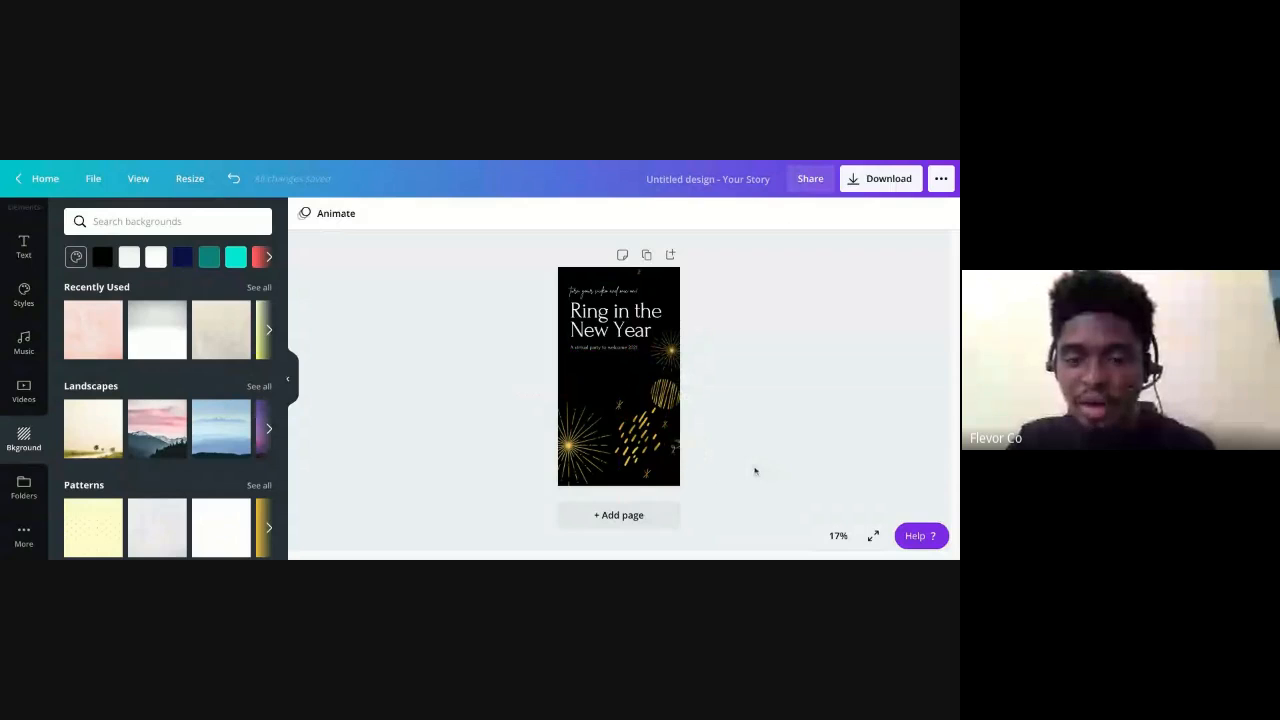
# Duplicate the gold squiggle at the right edge and place an enlarged copy on the left edge above the large firework
pyautogui.click(675, 457)
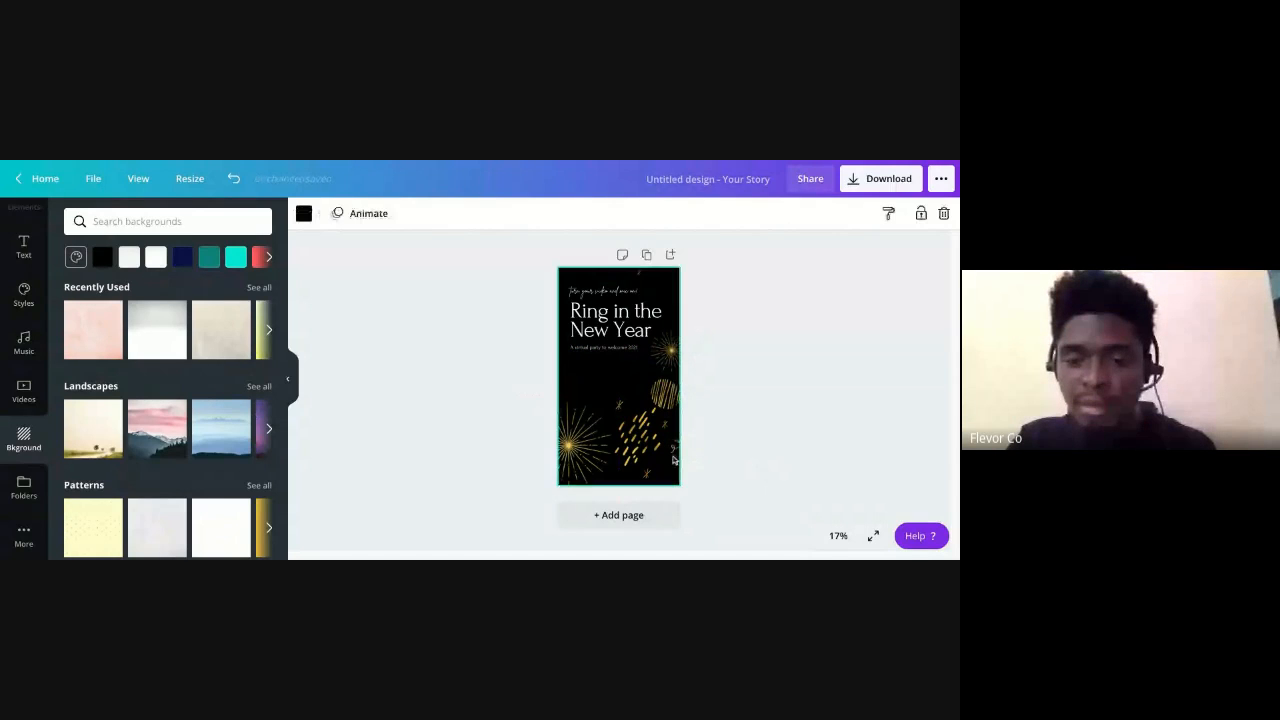
pyautogui.click(838, 535)
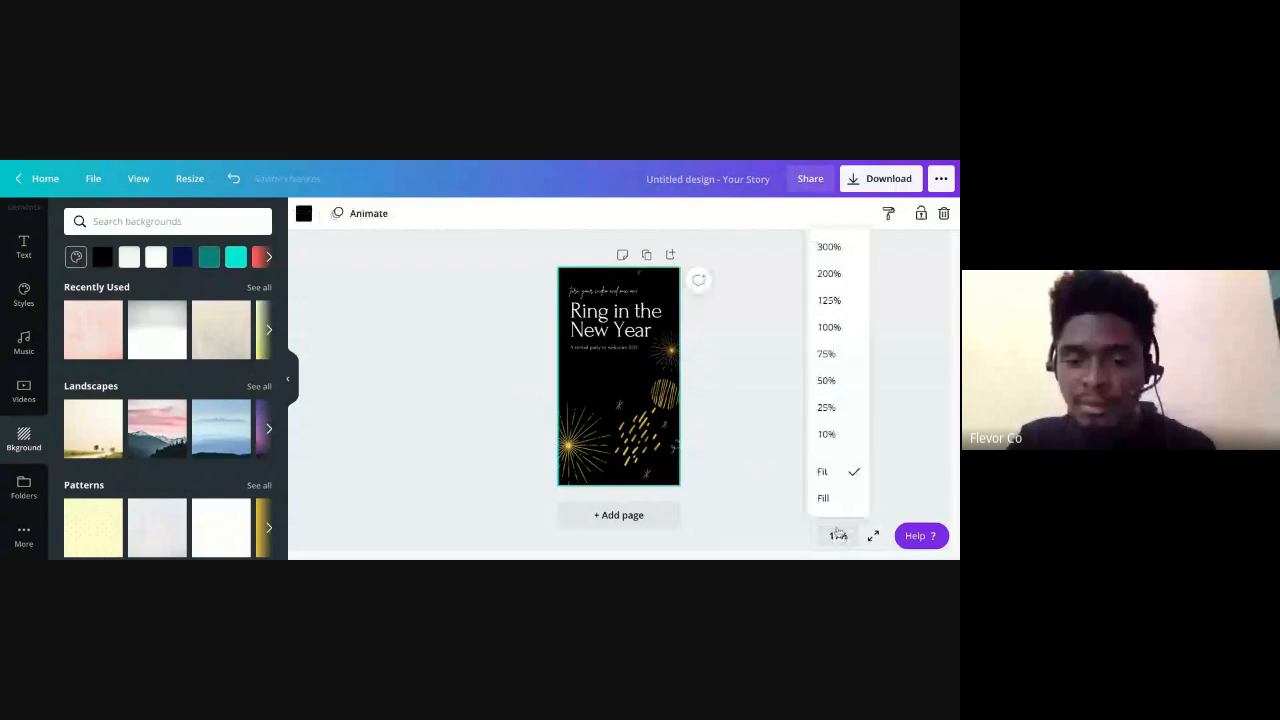
pyautogui.click(826, 408)
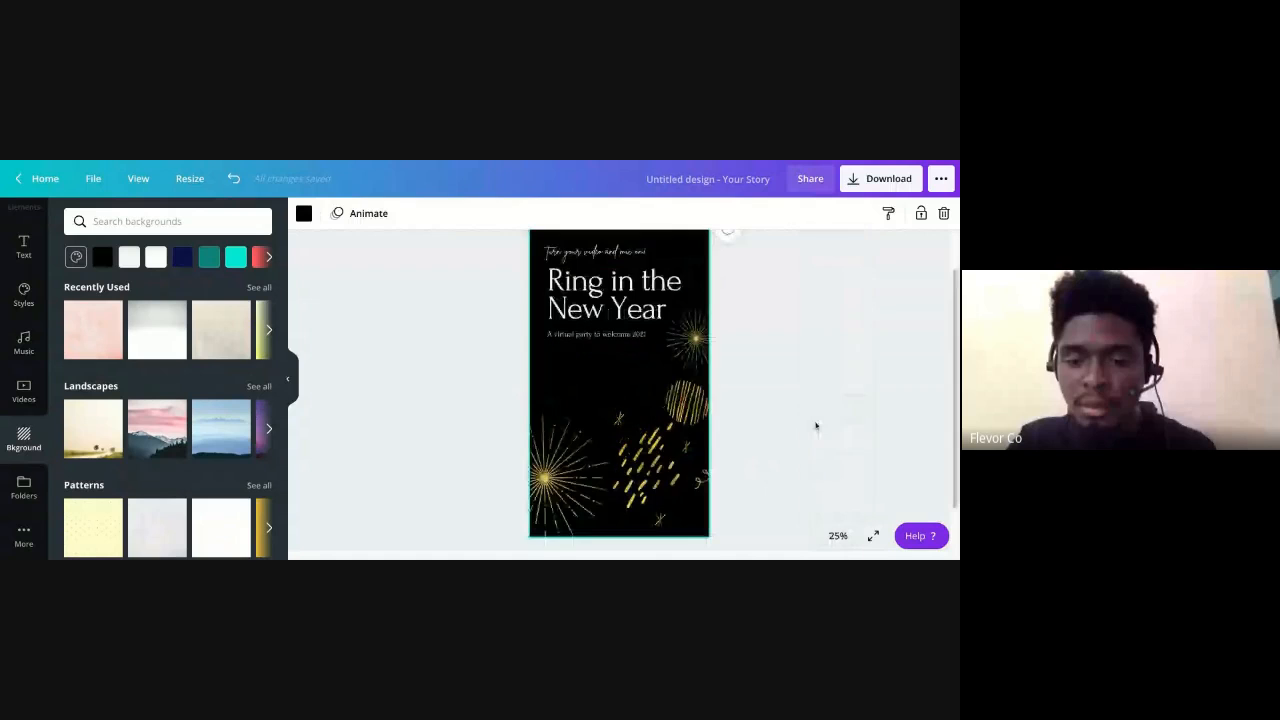
pyautogui.click(700, 484)
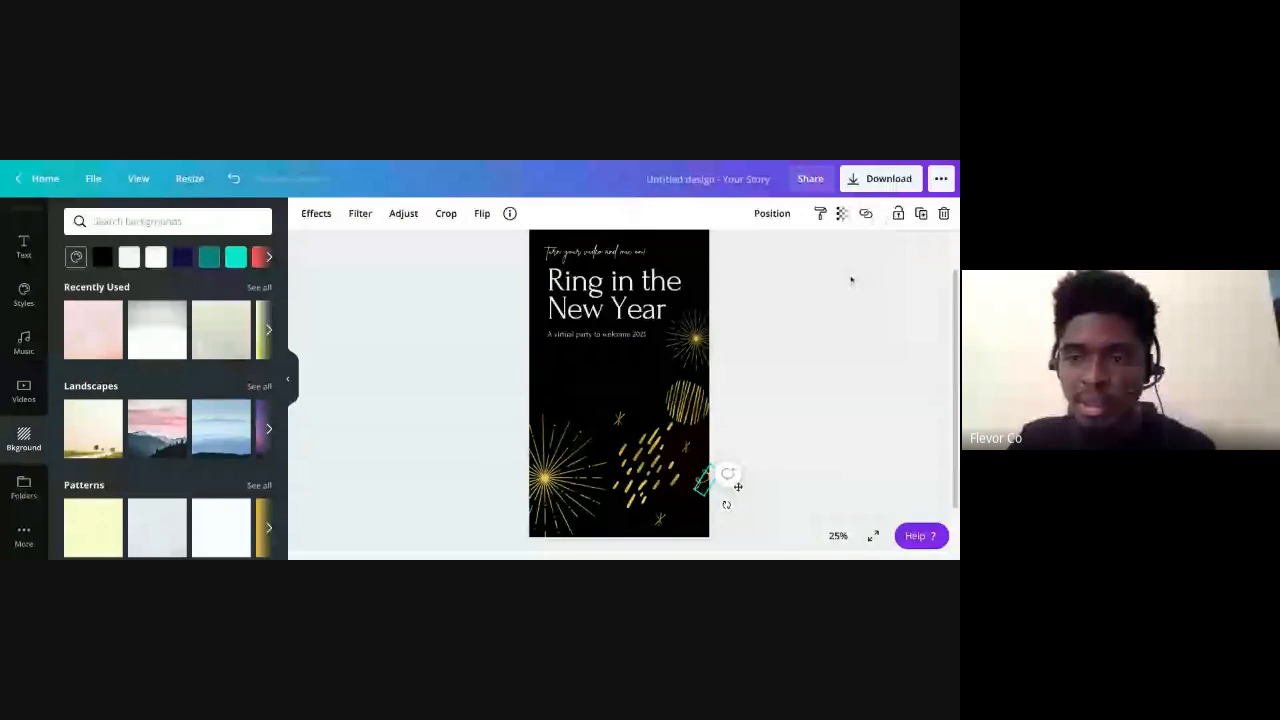
pyautogui.moveTo(740, 491); pyautogui.dragTo(601, 384)
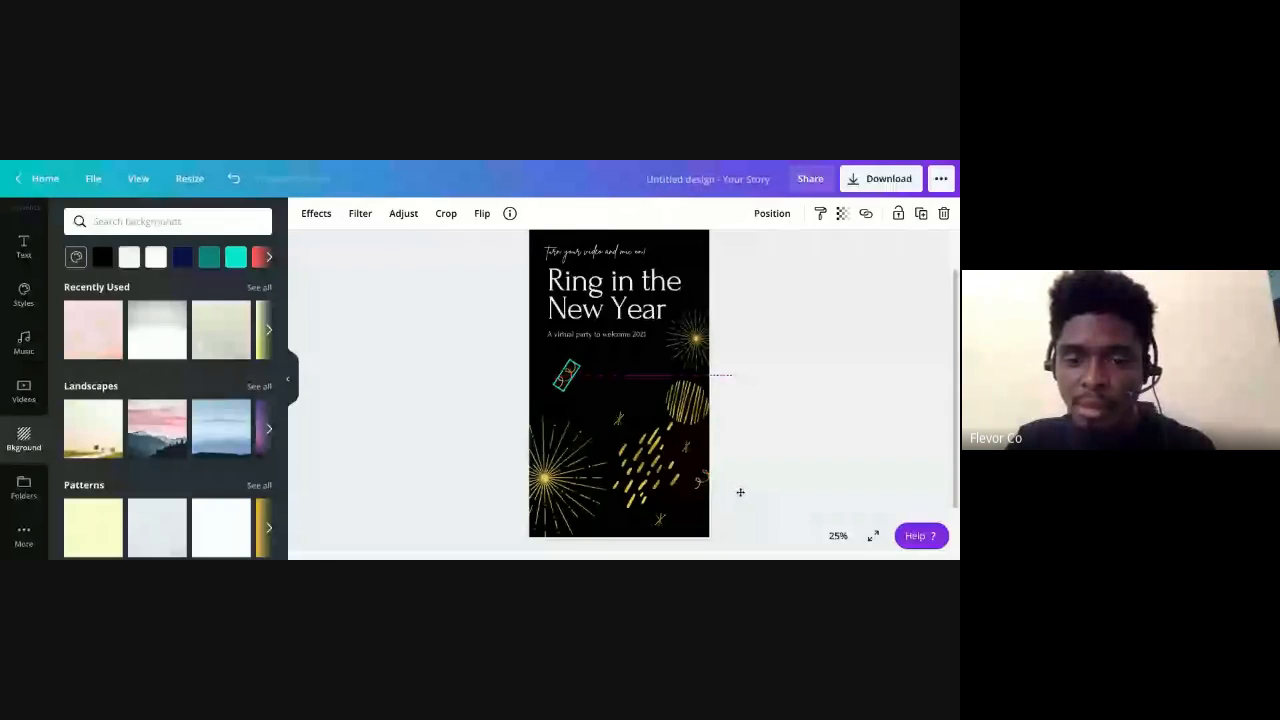
pyautogui.moveTo(740, 492)
pyautogui.mouseDown()
pyautogui.moveTo(728, 336)
pyautogui.moveTo(630, 380)
pyautogui.mouseUp()
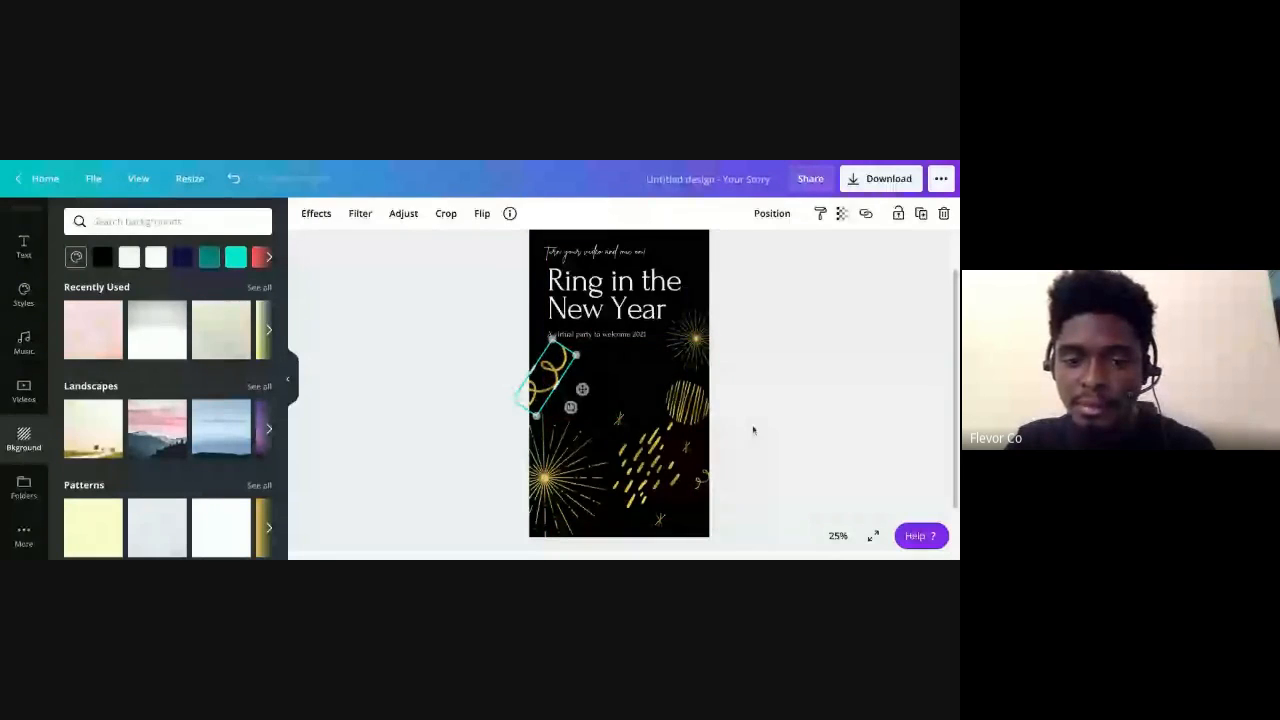
# Duplicate the small star above the gold dashes and place an enlarged copy beside the large squiggle
pyautogui.click(660, 458)
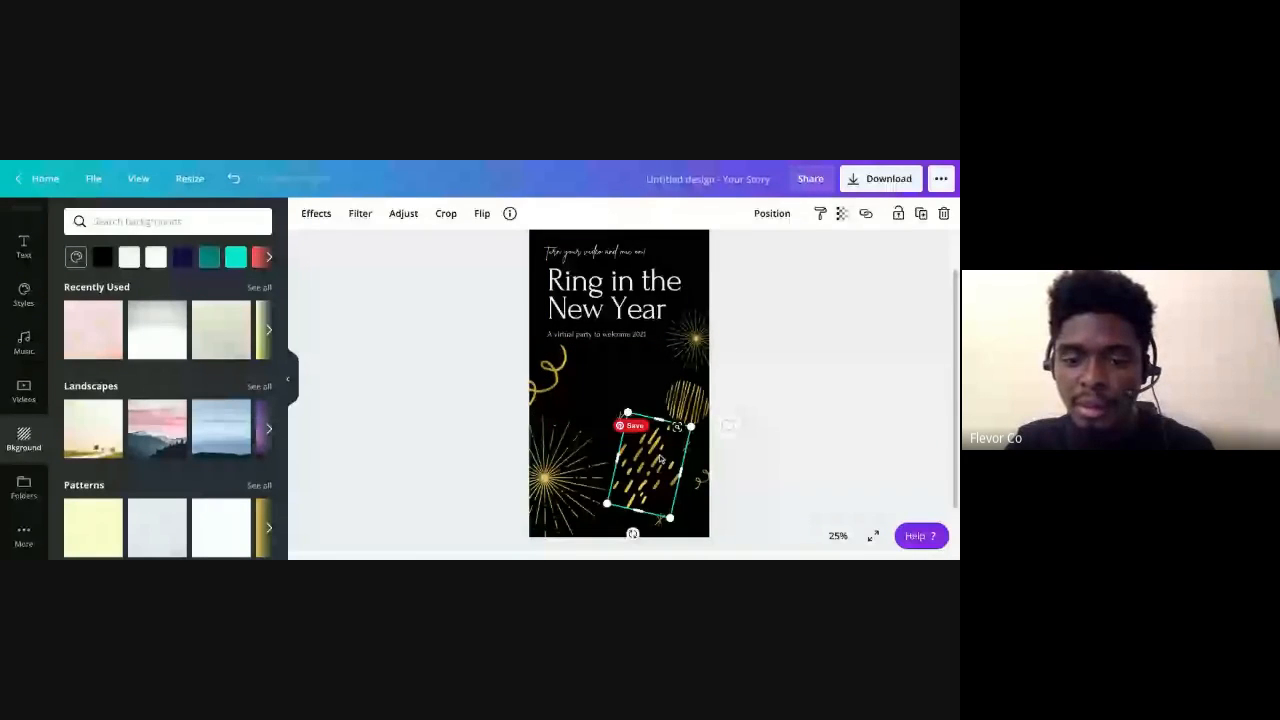
pyautogui.click(706, 430)
pyautogui.moveTo(620, 418); pyautogui.dragTo(569, 368)
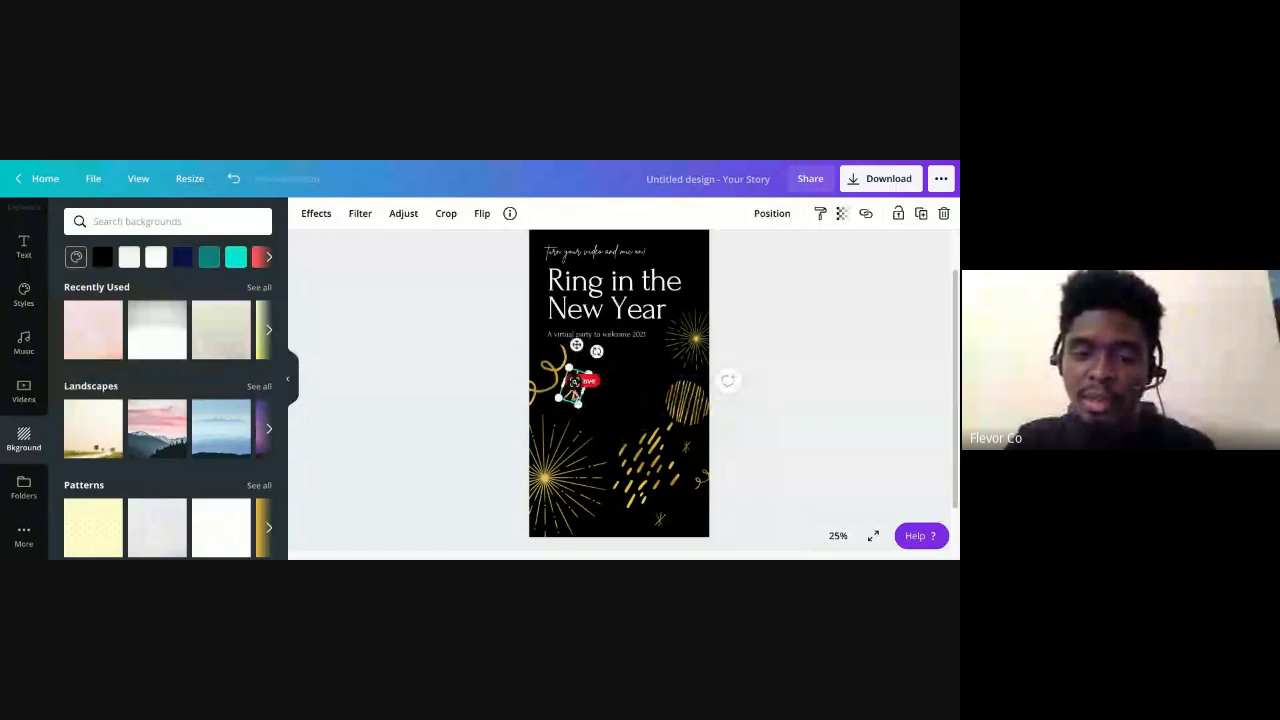
pyautogui.click(658, 466)
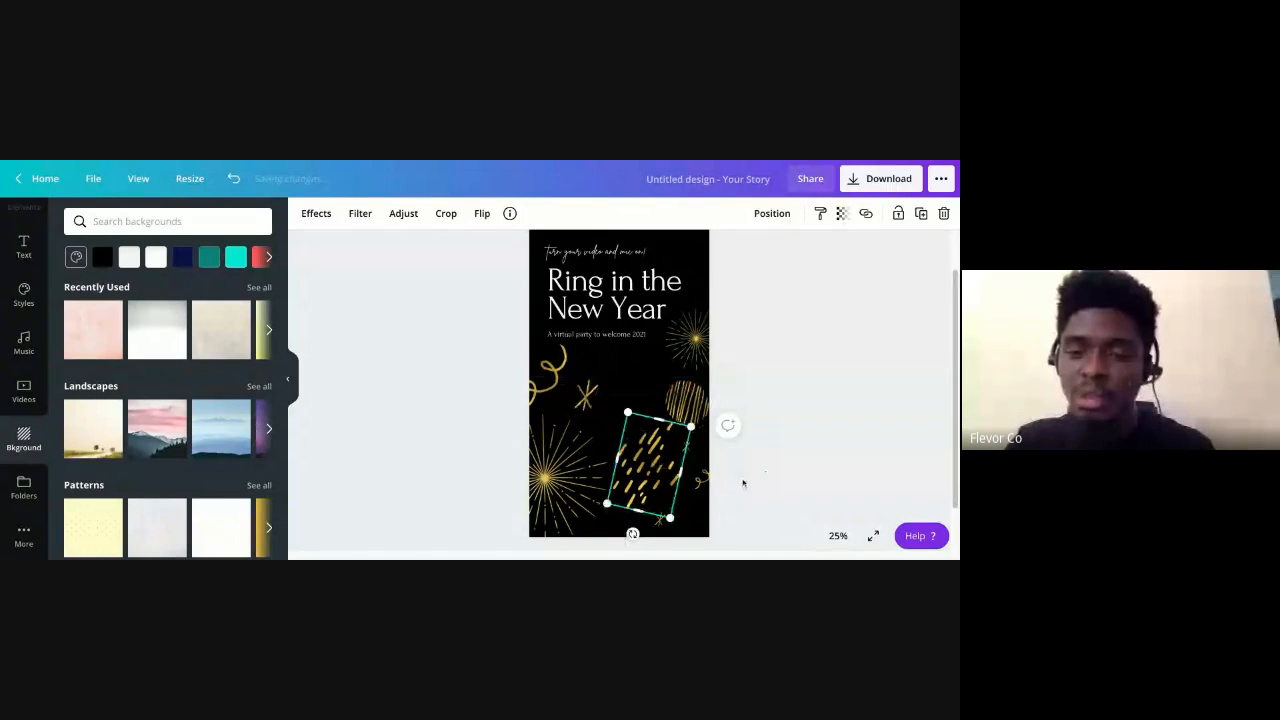
pyautogui.click(938, 350)
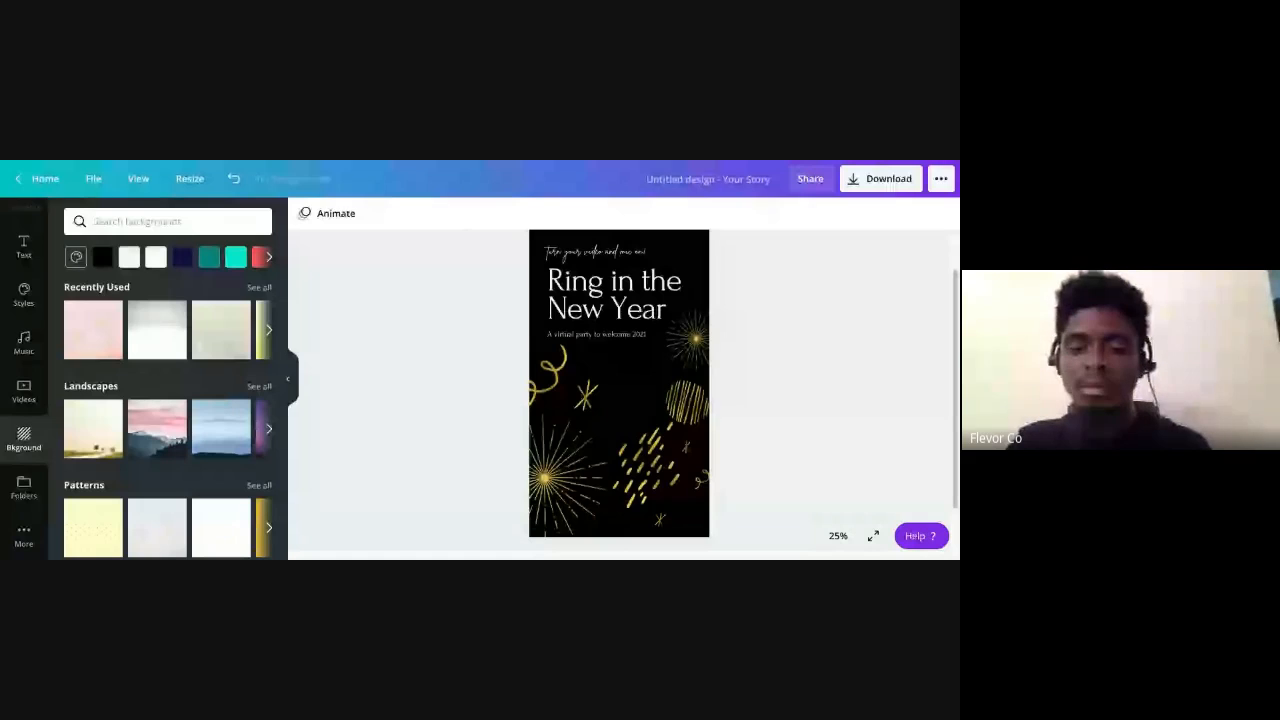
# Rotate the gold dashes to about -32° and enlarge them to about 491 px wide
pyautogui.click(664, 478)
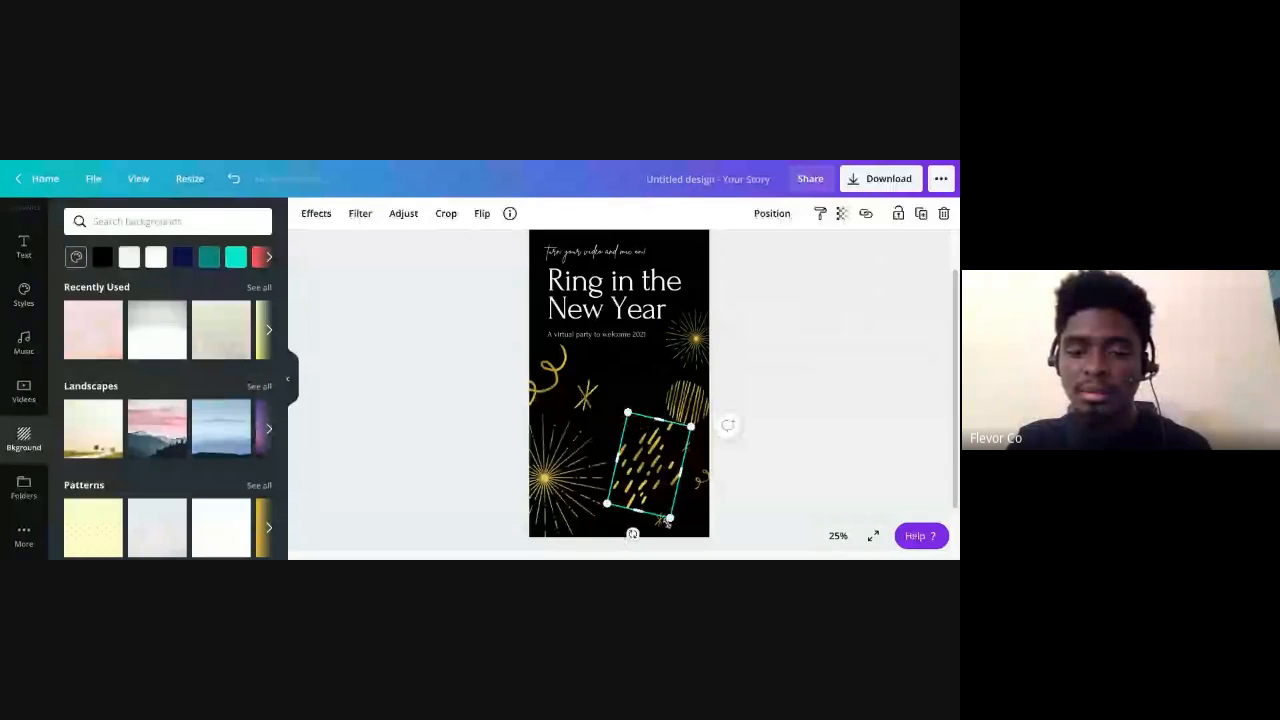
pyautogui.moveTo(633, 535); pyautogui.dragTo(722, 540)
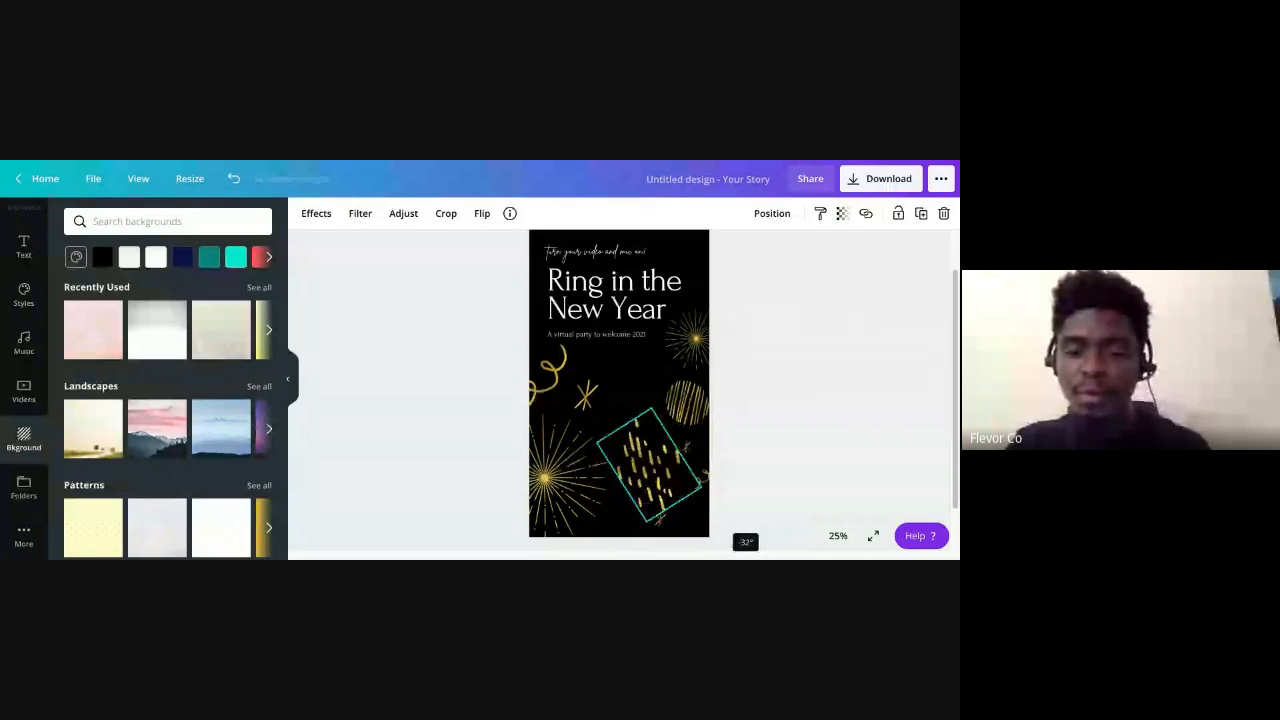
pyautogui.moveTo(652, 409); pyautogui.dragTo(655, 379)
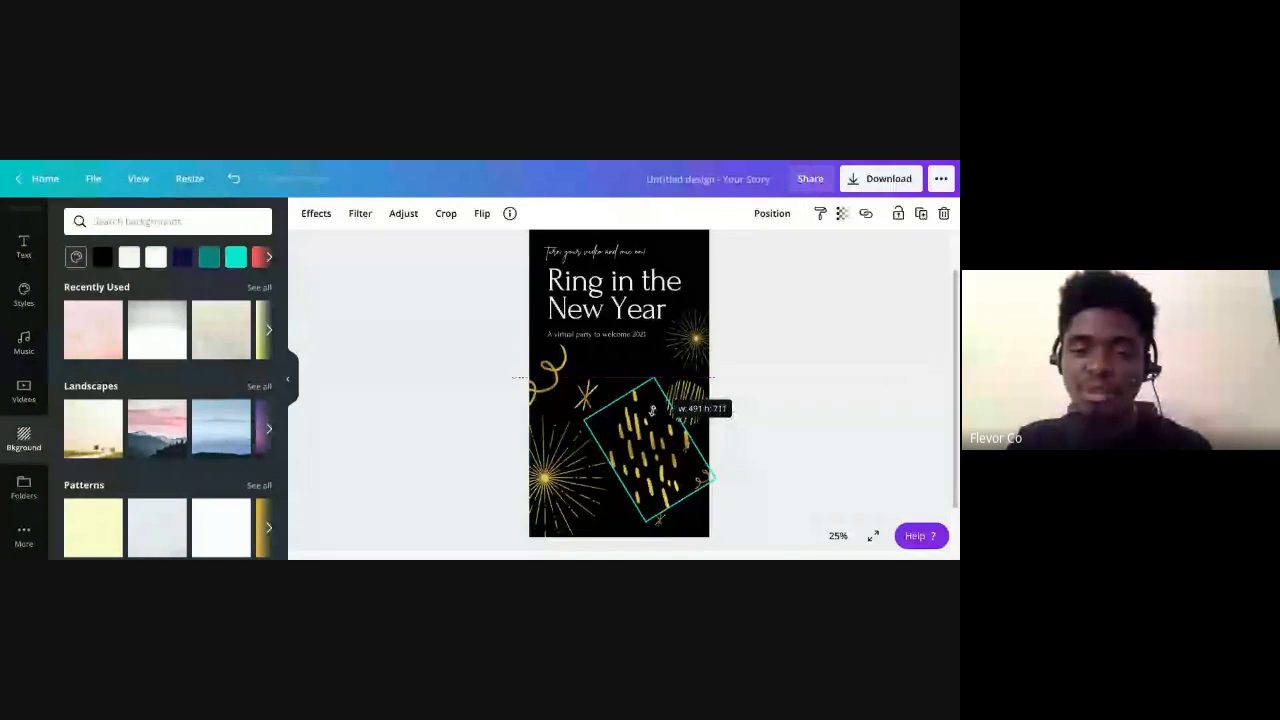
# Move the small firework slightly up and shift the striped circle closer to the page's right edge
pyautogui.click(697, 340)
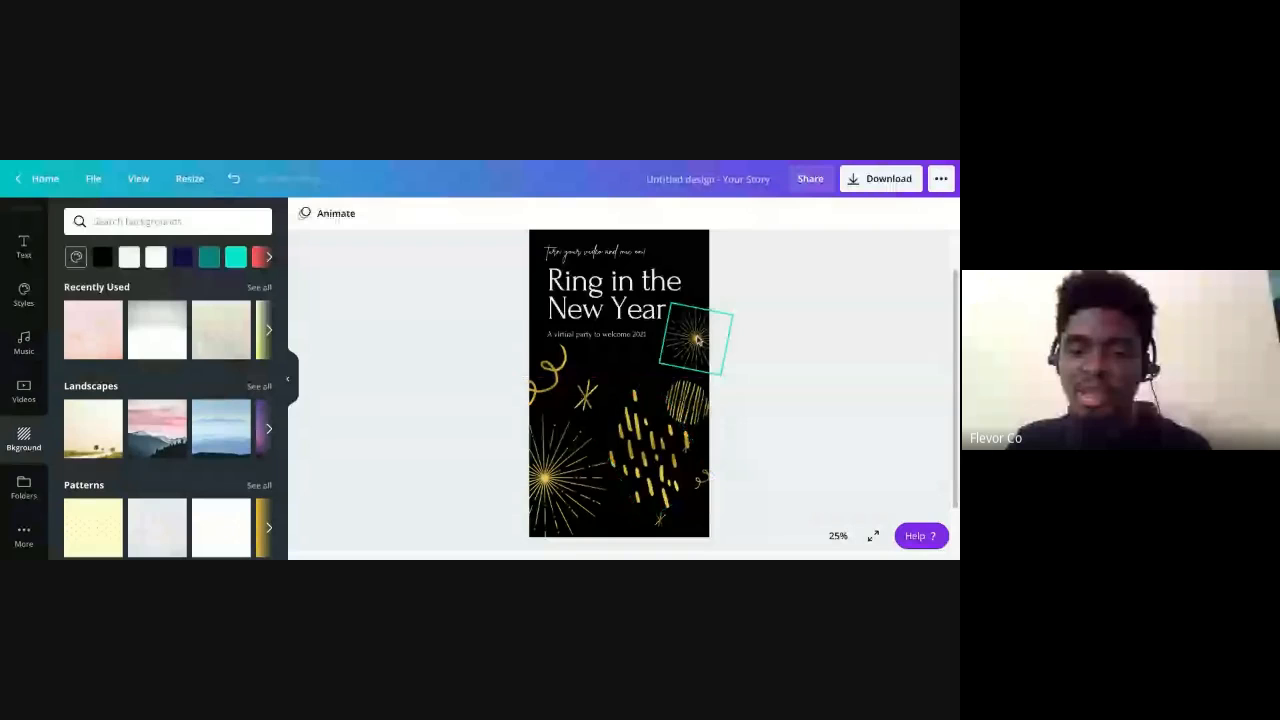
pyautogui.click(688, 402)
pyautogui.moveTo(663, 418); pyautogui.dragTo(664, 419)
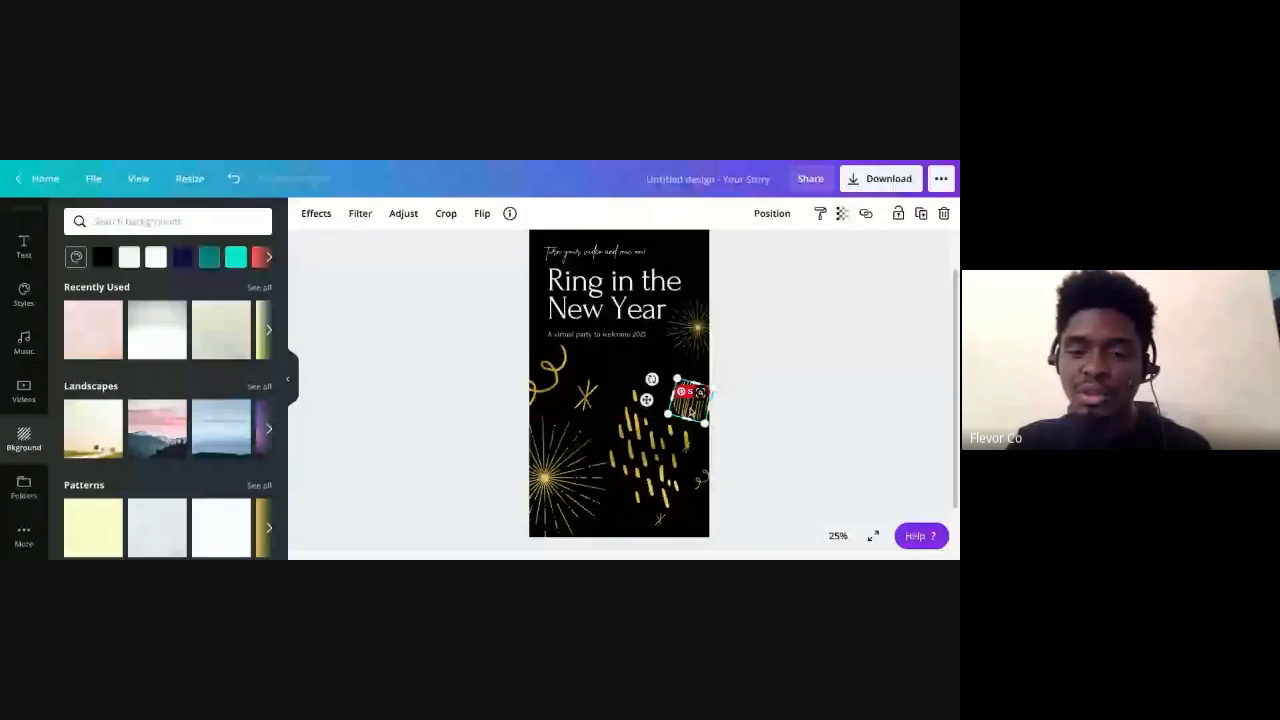
# Nudge the gold dashes slightly towards the page's right edge and select all elements of the story
pyautogui.click(660, 467)
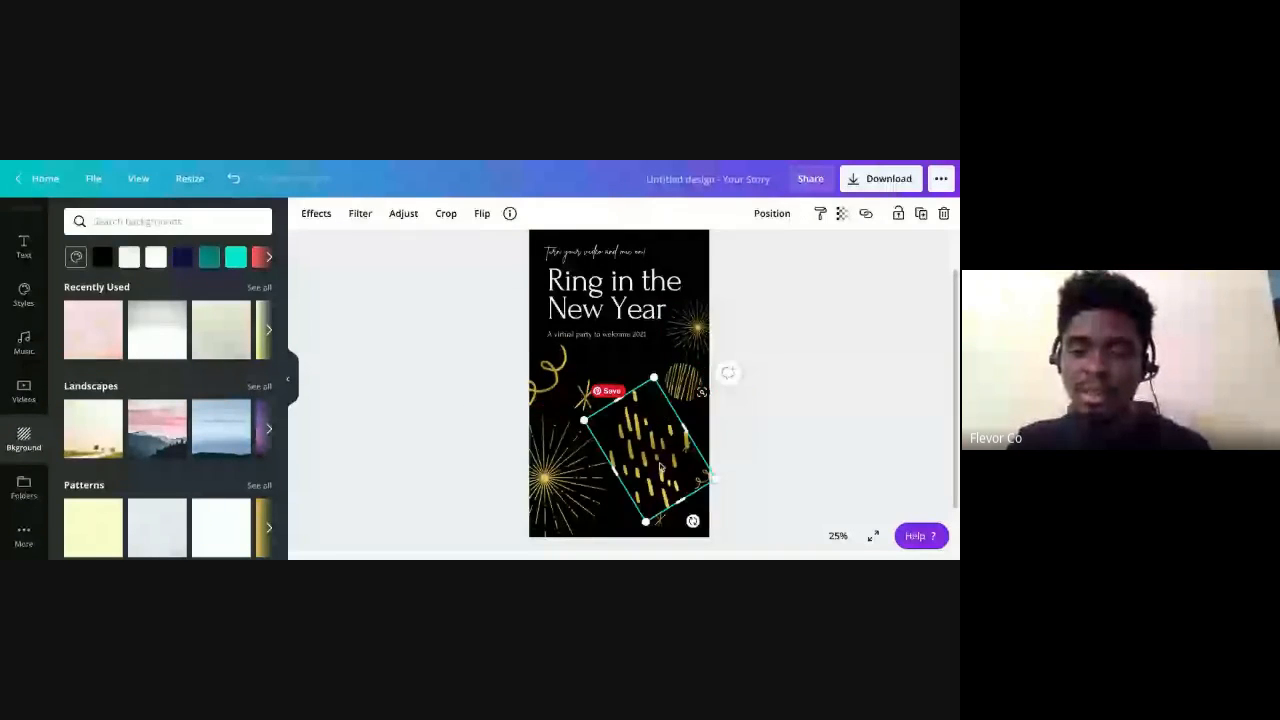
pyautogui.moveTo(660, 467); pyautogui.dragTo(681, 458)
pyautogui.click(771, 343)
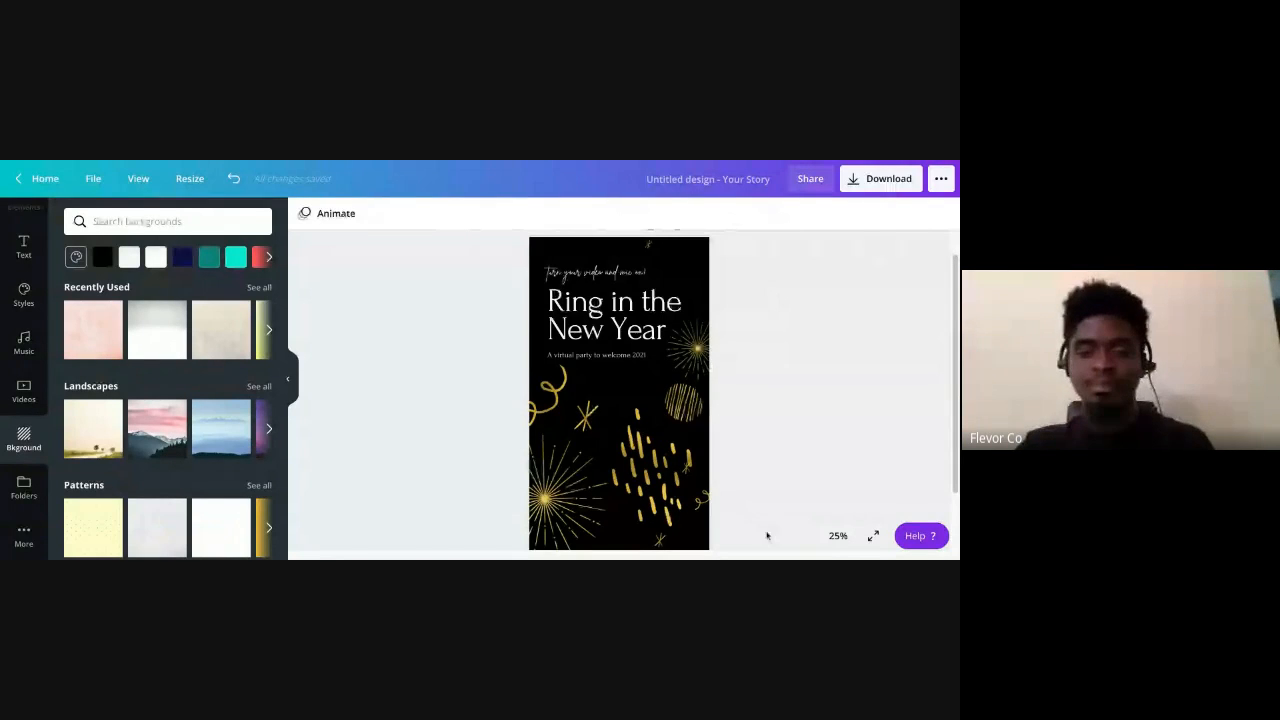
pyautogui.moveTo(771, 538)
pyautogui.mouseDown()
pyautogui.moveTo(536, 278)
pyautogui.moveTo(772, 540)
pyautogui.mouseUp()
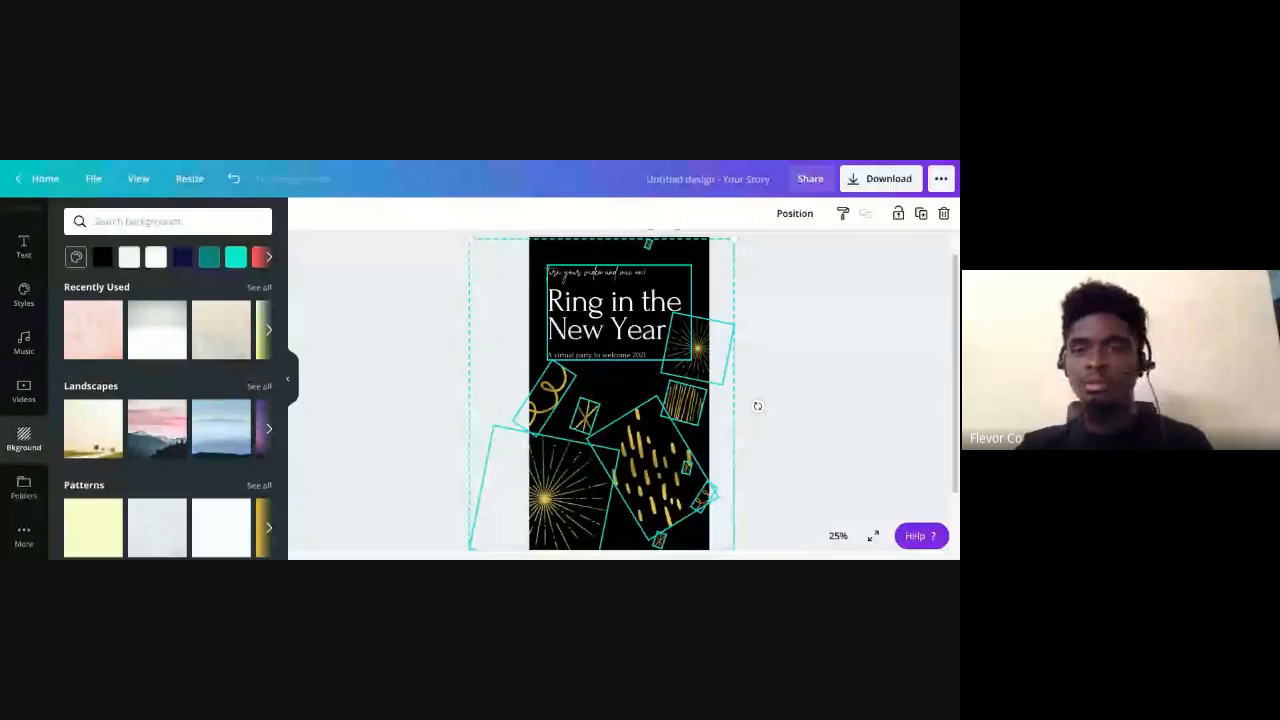
# Start a new Twitter Post design from the home page, finding the format by searching for "twitter"
pyautogui.click(45, 179)
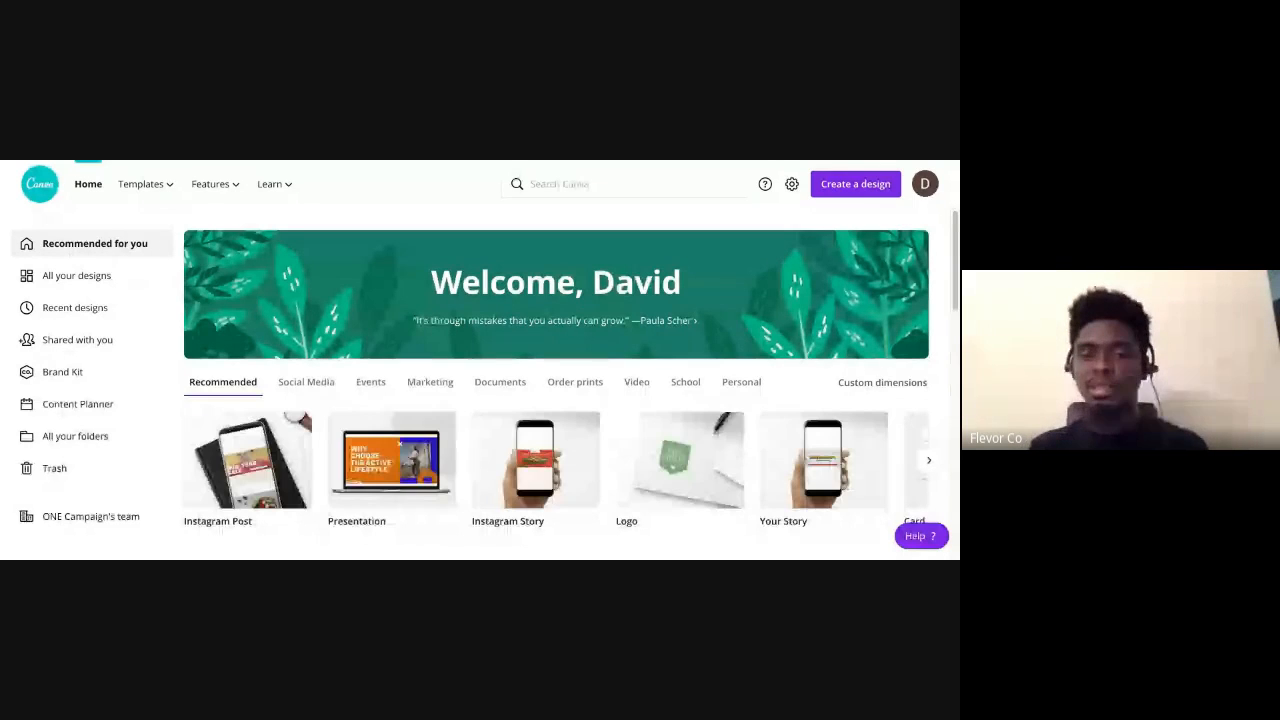
pyautogui.click(848, 186)
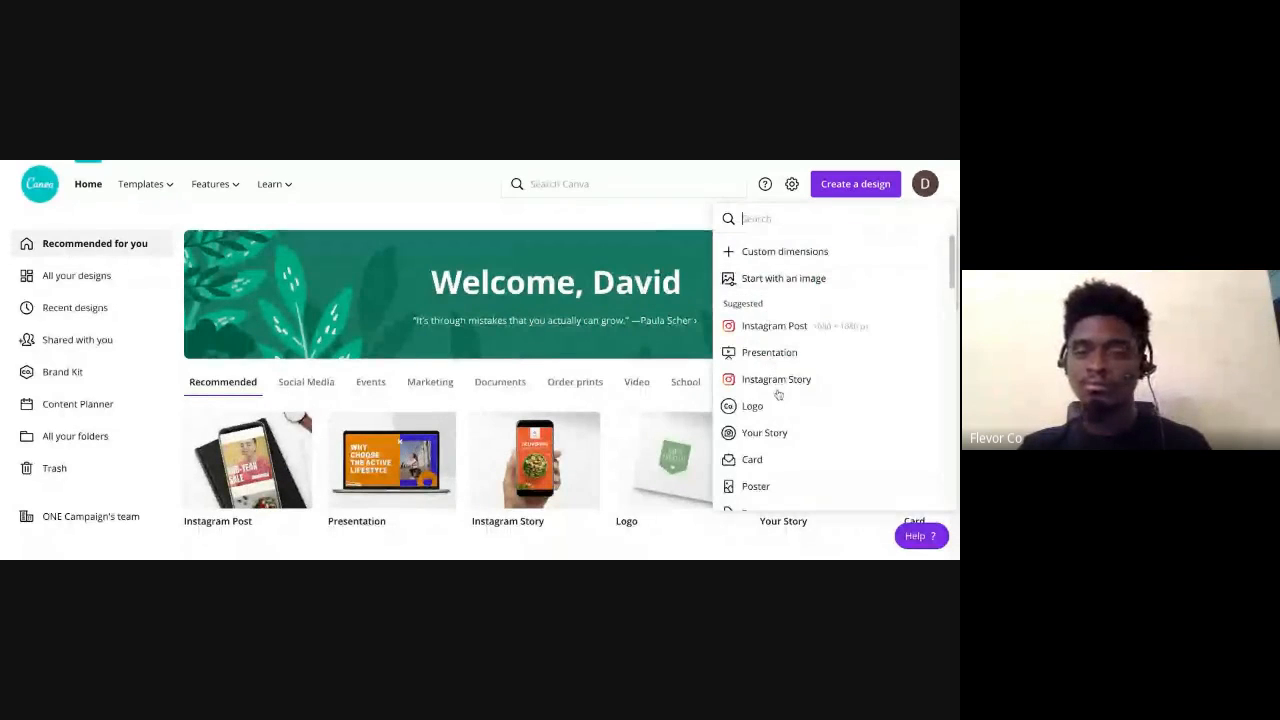
pyautogui.scroll(-1, 778, 400)
pyautogui.scroll(-3, 778, 401)
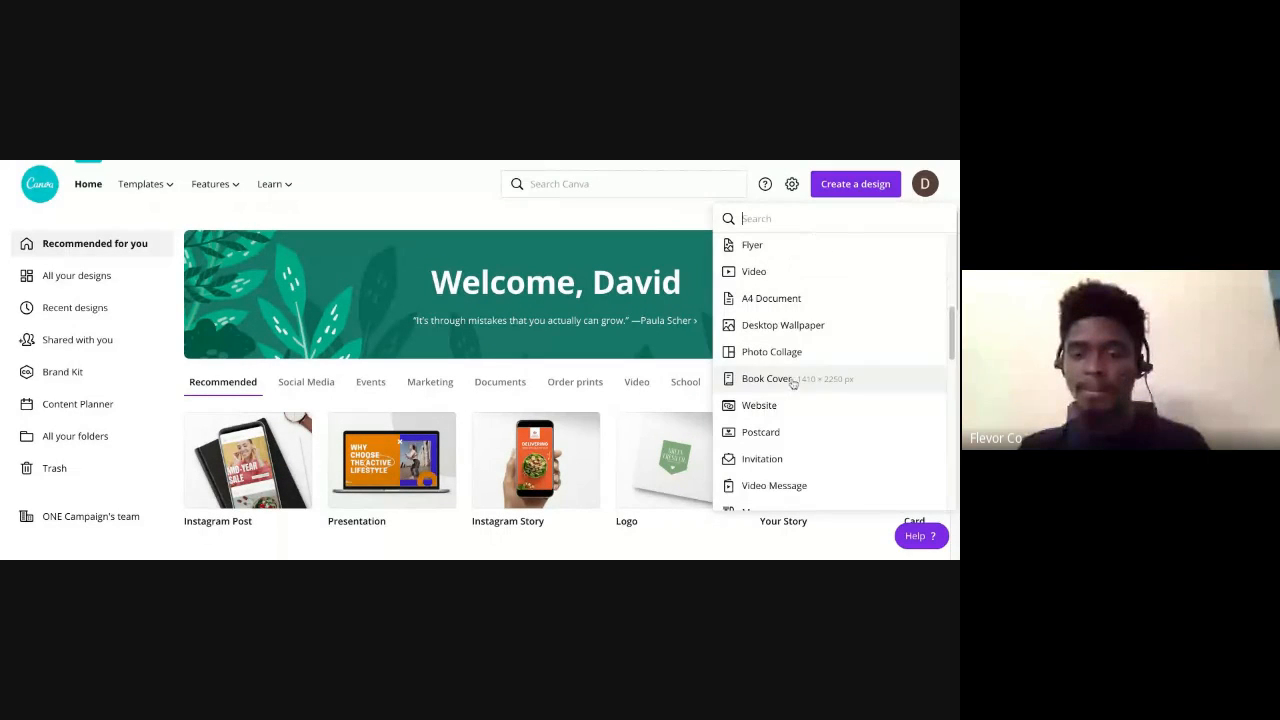
pyautogui.click(765, 218)
pyautogui.write('twitter')
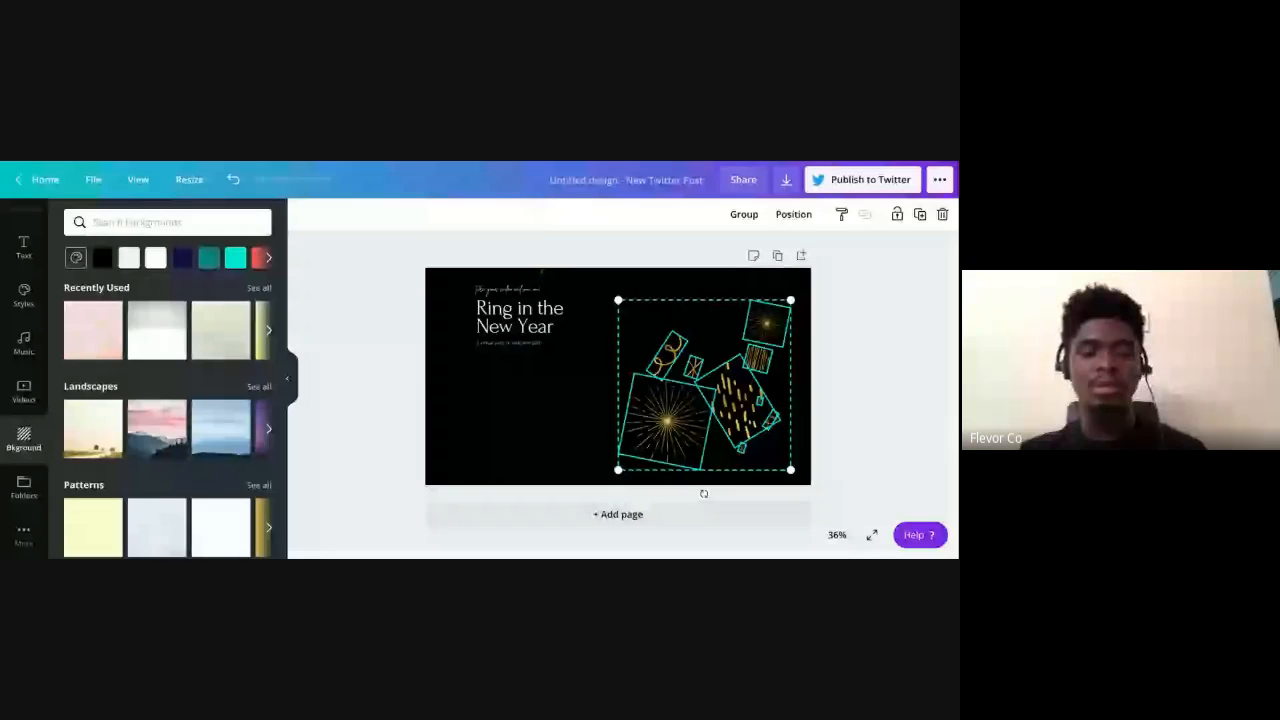
# Undo the decorations' move and the background change, and make the Twitter post's background black again
pyautogui.hotkey('ctrl', 'z')
pyautogui.hotkey('ctrl', 'z')
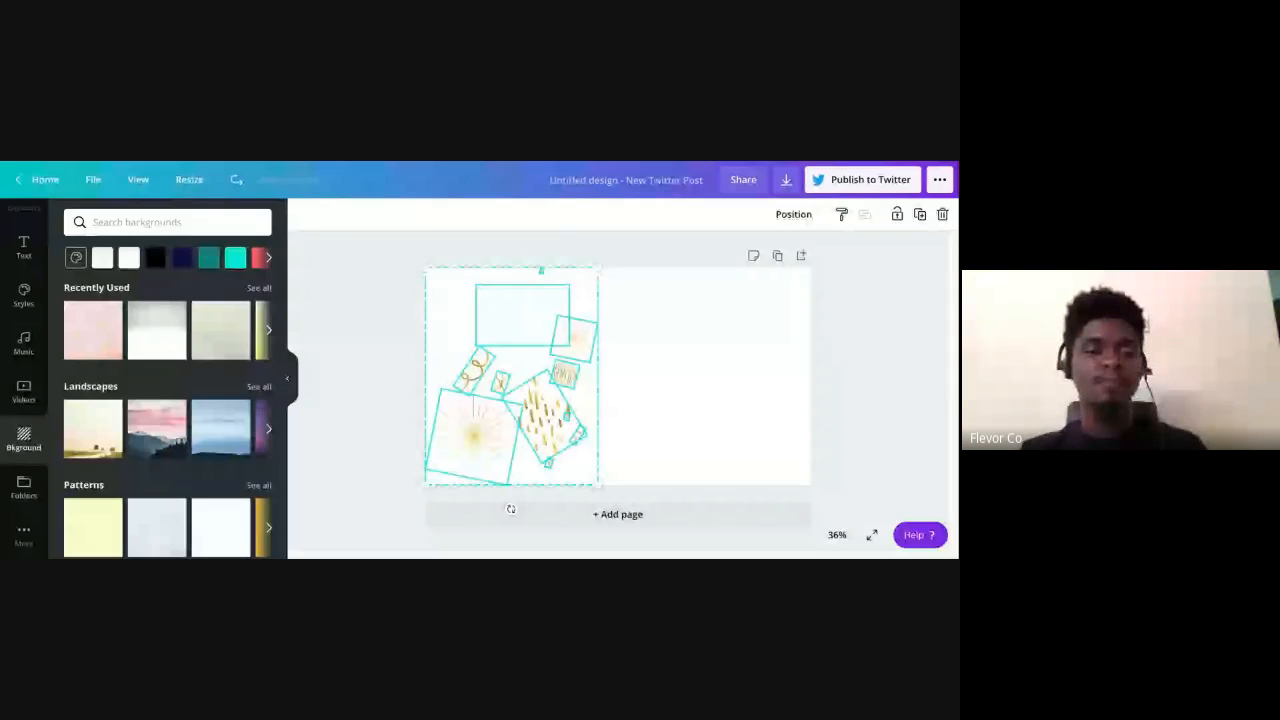
pyautogui.click(155, 258)
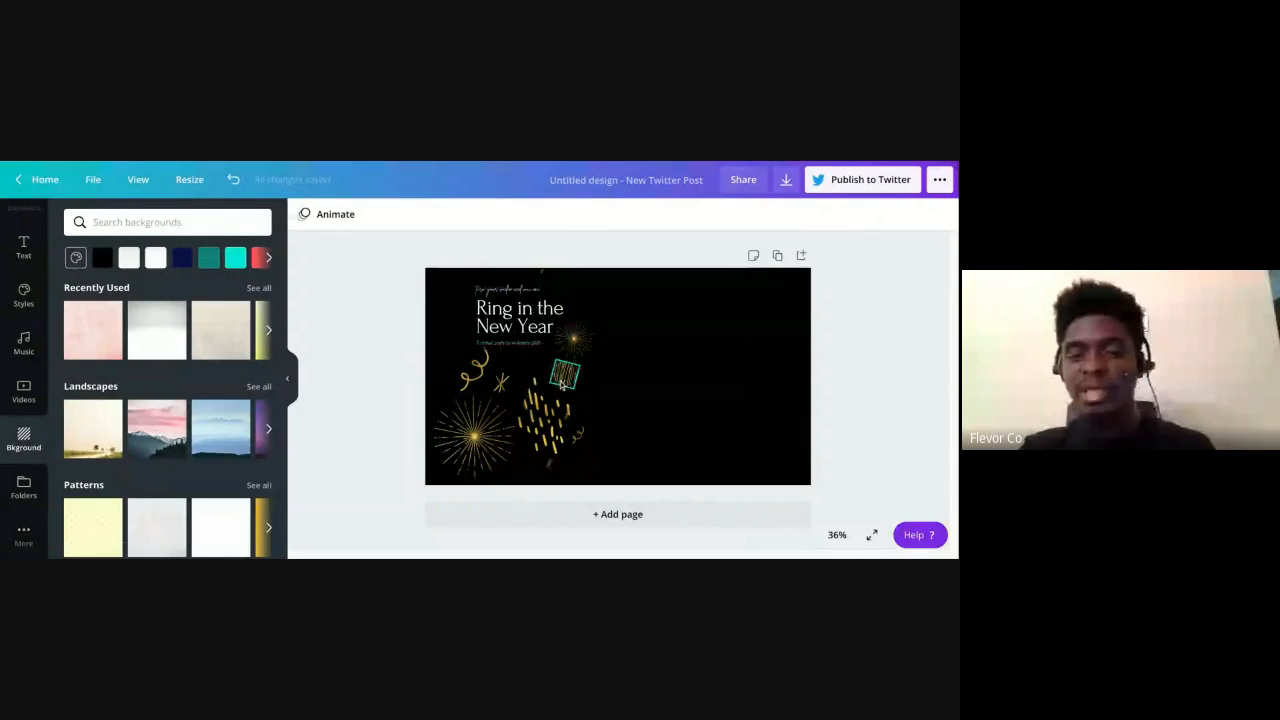
# Select the gold decorations without the text and move them together to the right half of the page
pyautogui.moveTo(485, 383); pyautogui.dragTo(686, 449)
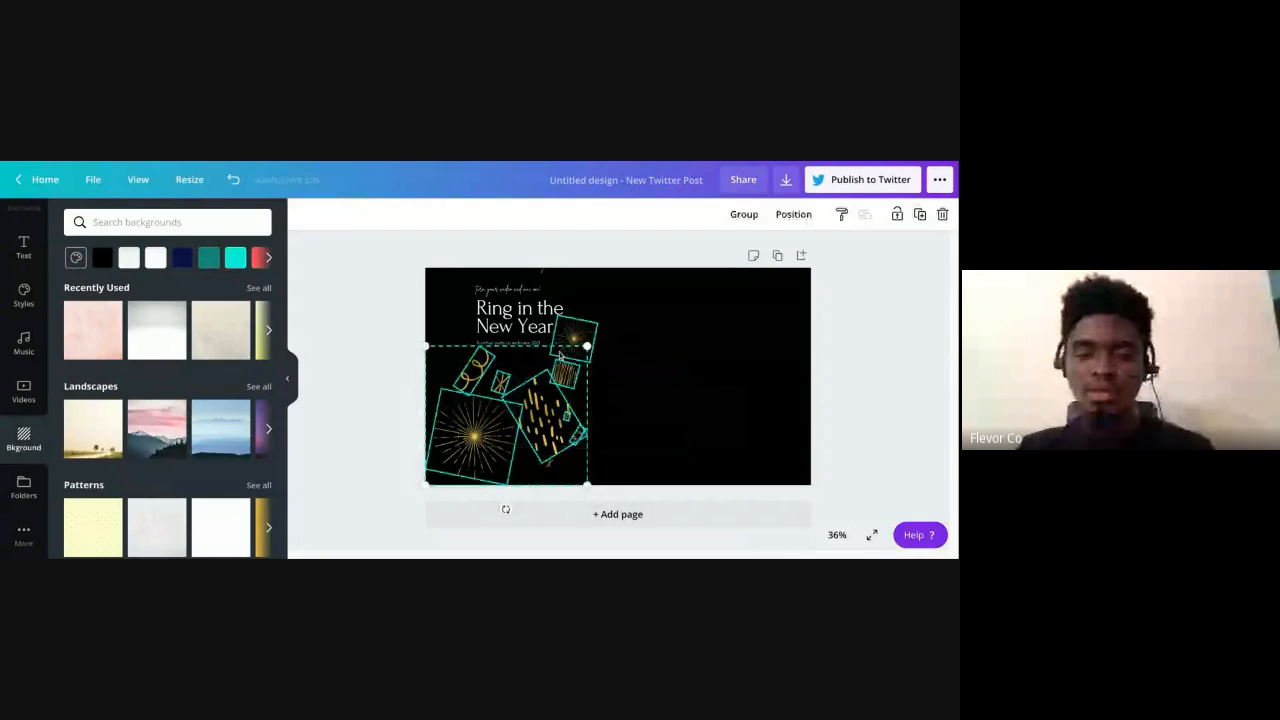
pyautogui.keyDown('shift'); pyautogui.click(569, 357); pyautogui.keyUp('shift')
pyautogui.moveTo(545, 422); pyautogui.dragTo(758, 405)
pyautogui.moveTo(544, 422); pyautogui.dragTo(544, 422)
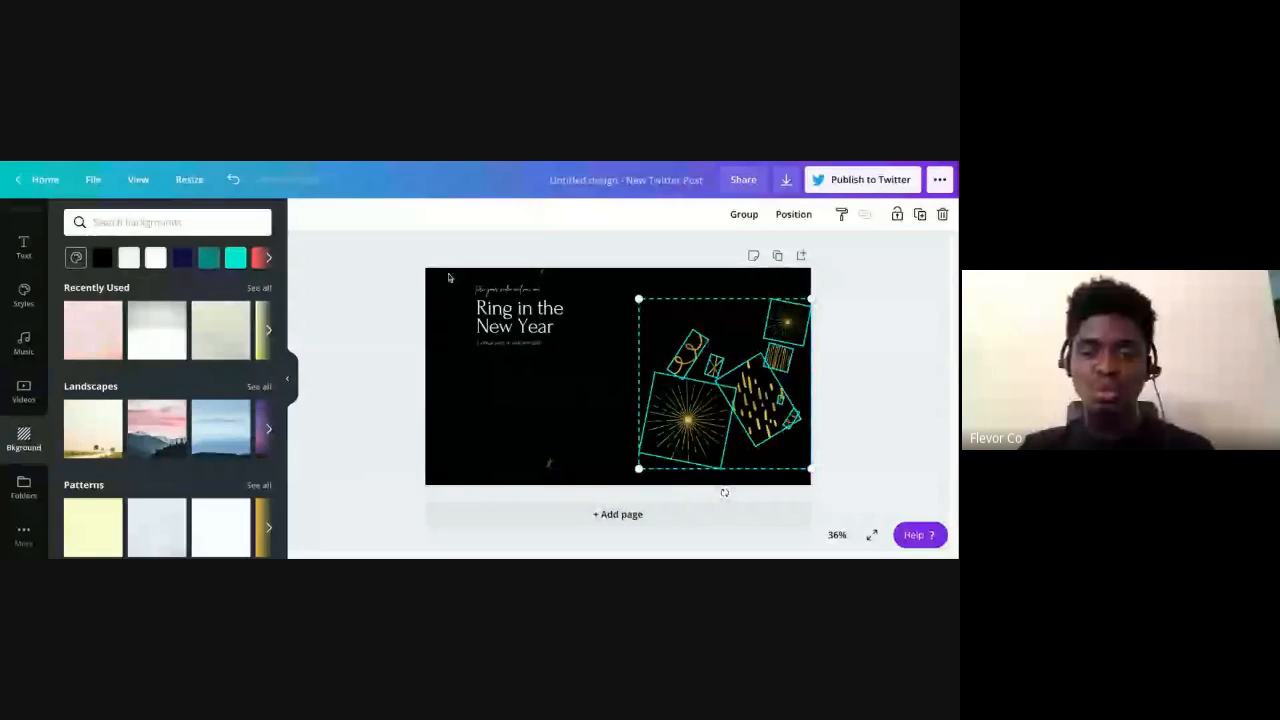
# Enlarge the "Ring in the New Year" text group to about 817 × 535 px in the page's left half
pyautogui.click(507, 314)
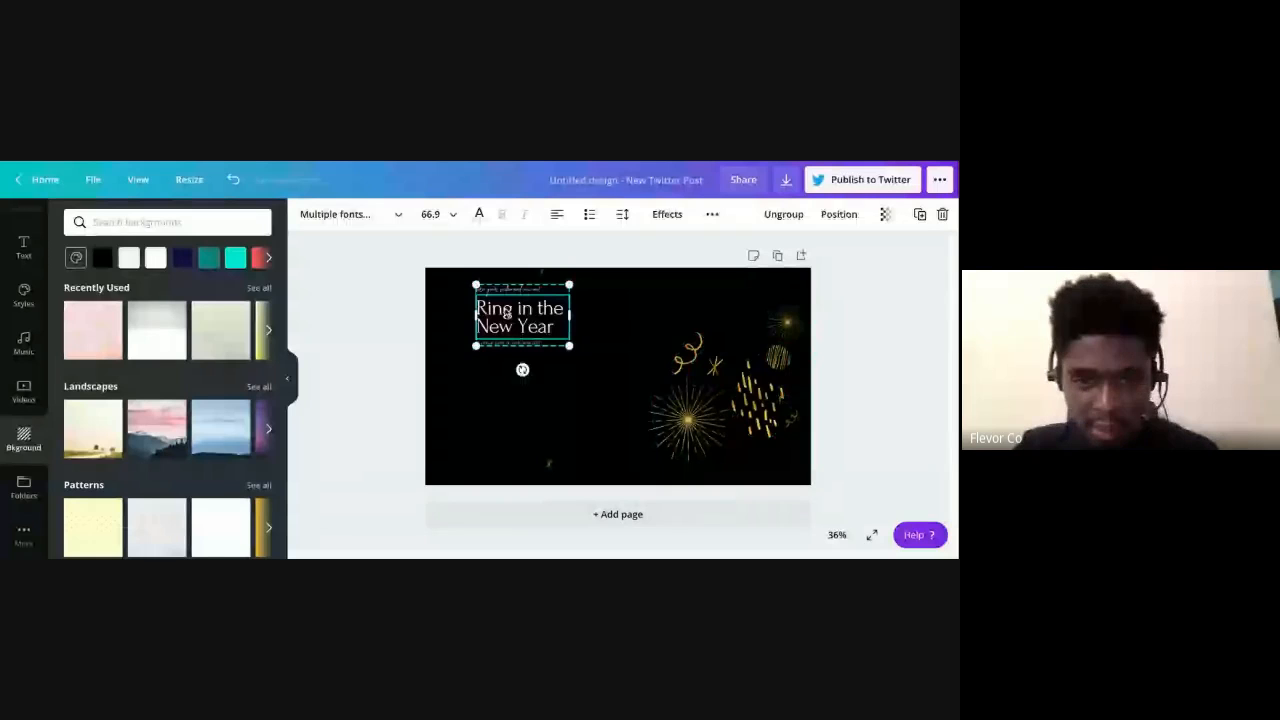
pyautogui.moveTo(507, 314); pyautogui.dragTo(645, 418)
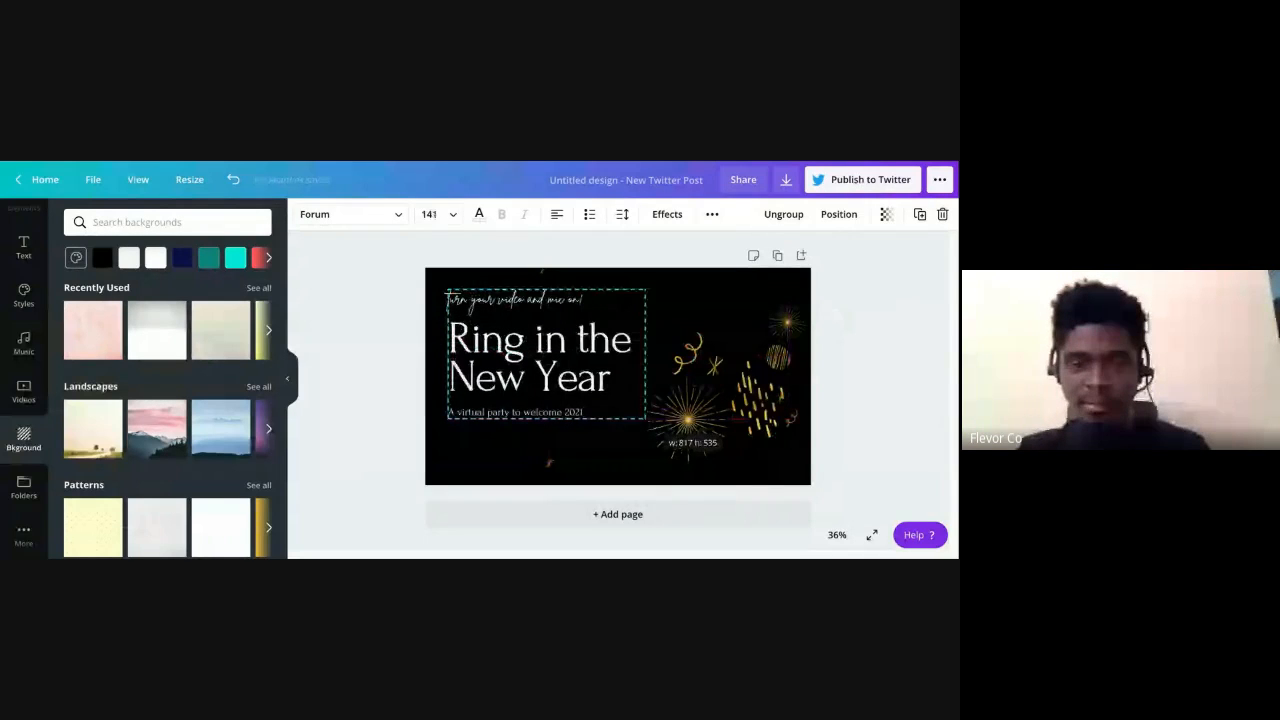
pyautogui.click(877, 437)
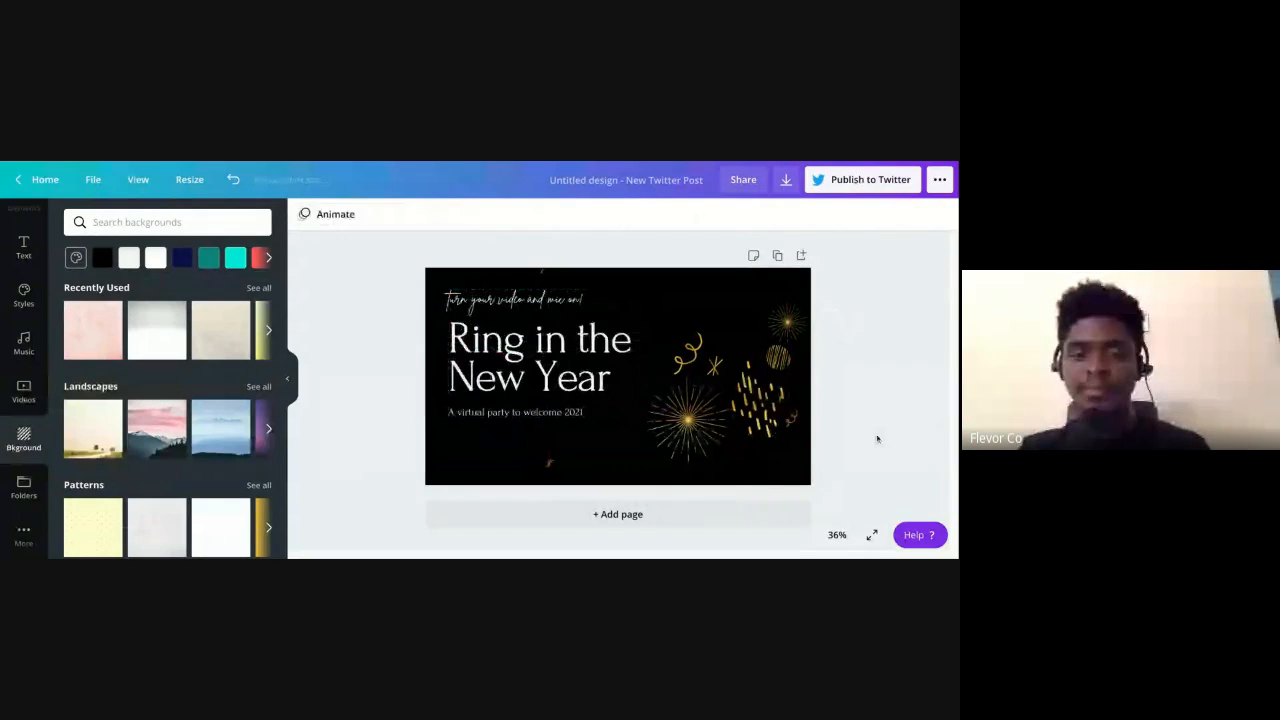
# Enlarge the large firework near the page's lower edge and move the small firework and large squiggle upwards
pyautogui.click(701, 420)
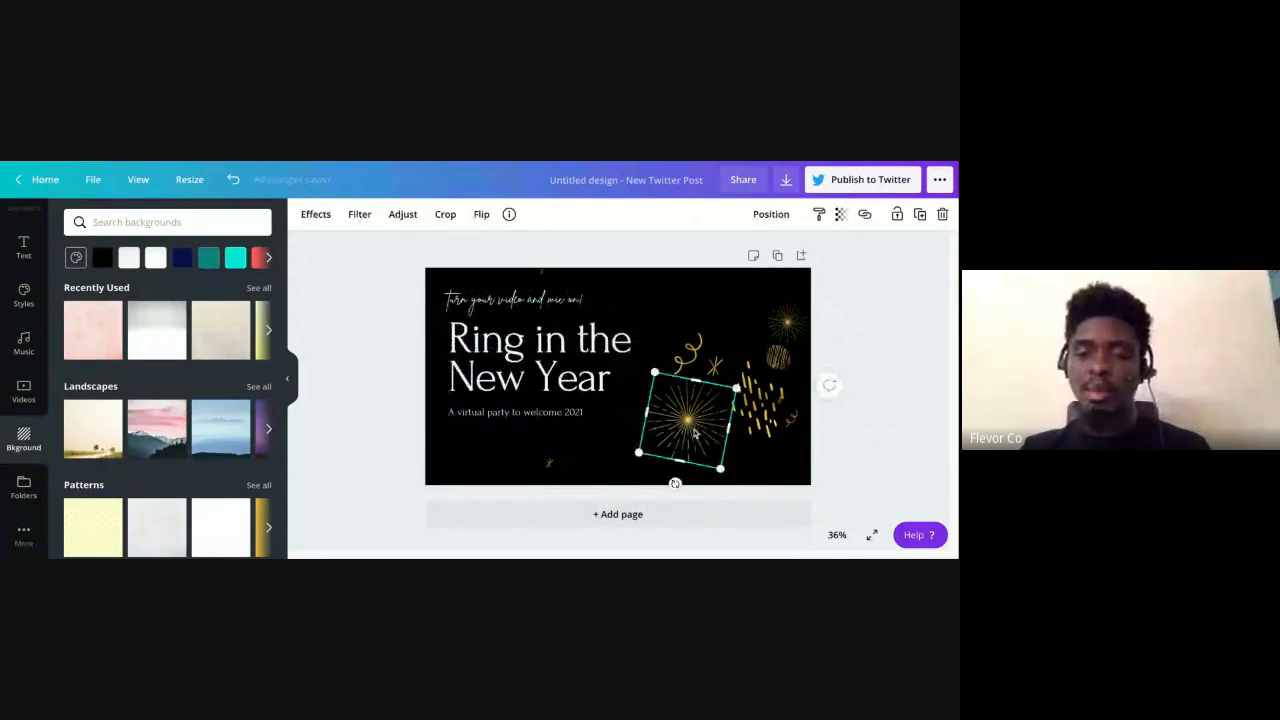
pyautogui.moveTo(695, 432); pyautogui.dragTo(725, 505)
pyautogui.click(828, 388)
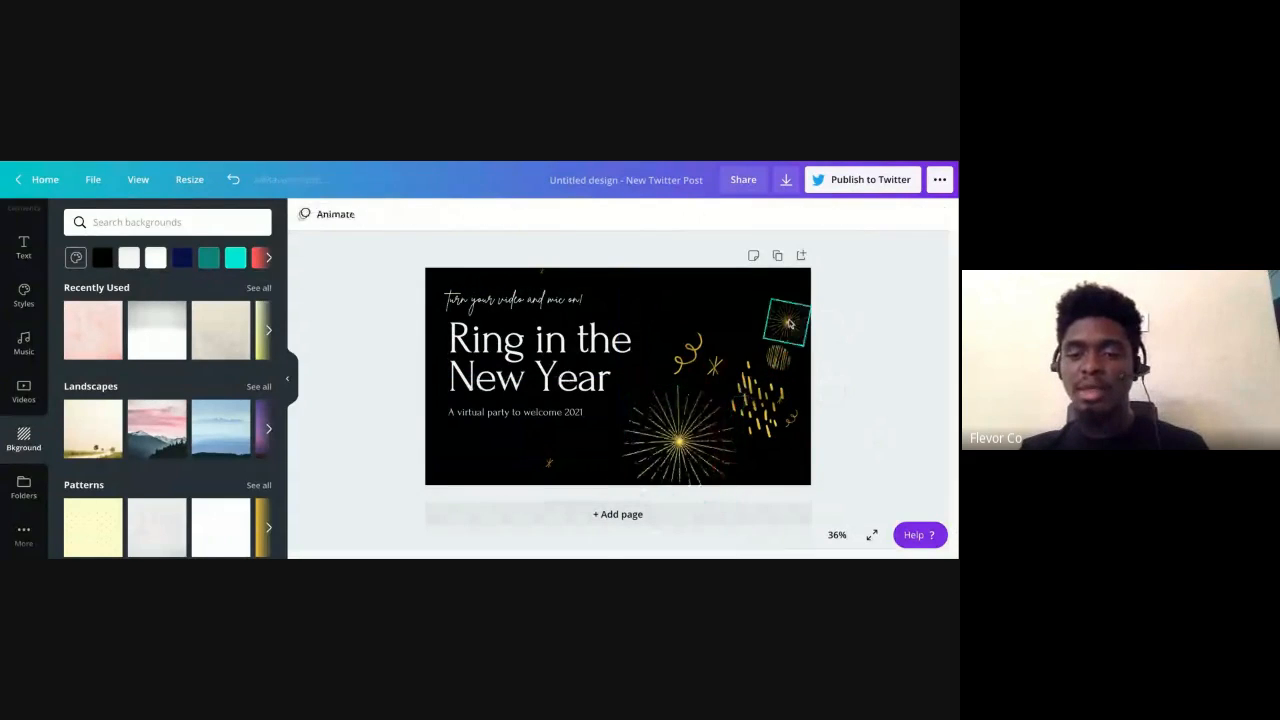
pyautogui.moveTo(789, 323)
pyautogui.mouseDown()
pyautogui.moveTo(715, 298)
pyautogui.moveTo(676, 348)
pyautogui.moveTo(666, 317)
pyautogui.mouseUp()
# Duplicate the gold dashes and place a smaller, rotated copy in the page's lower-left corner
pyautogui.click(759, 399)
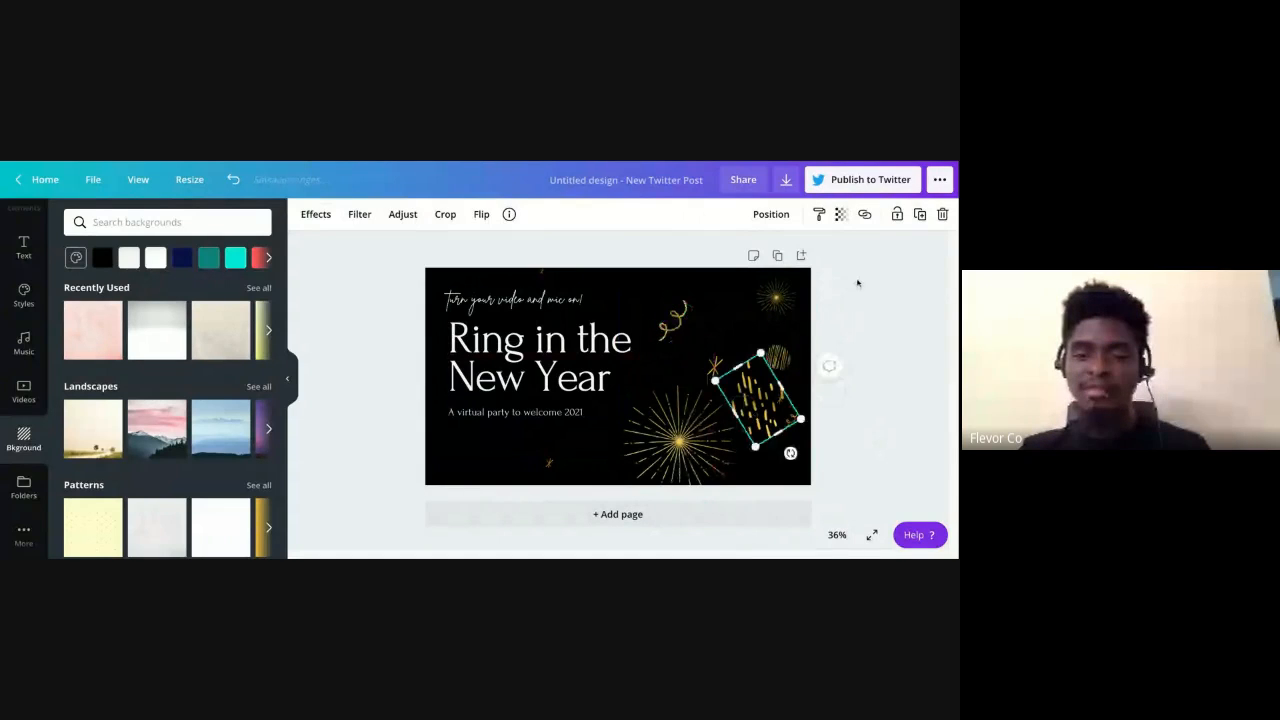
pyautogui.click(921, 219)
pyautogui.moveTo(766, 415); pyautogui.dragTo(433, 508)
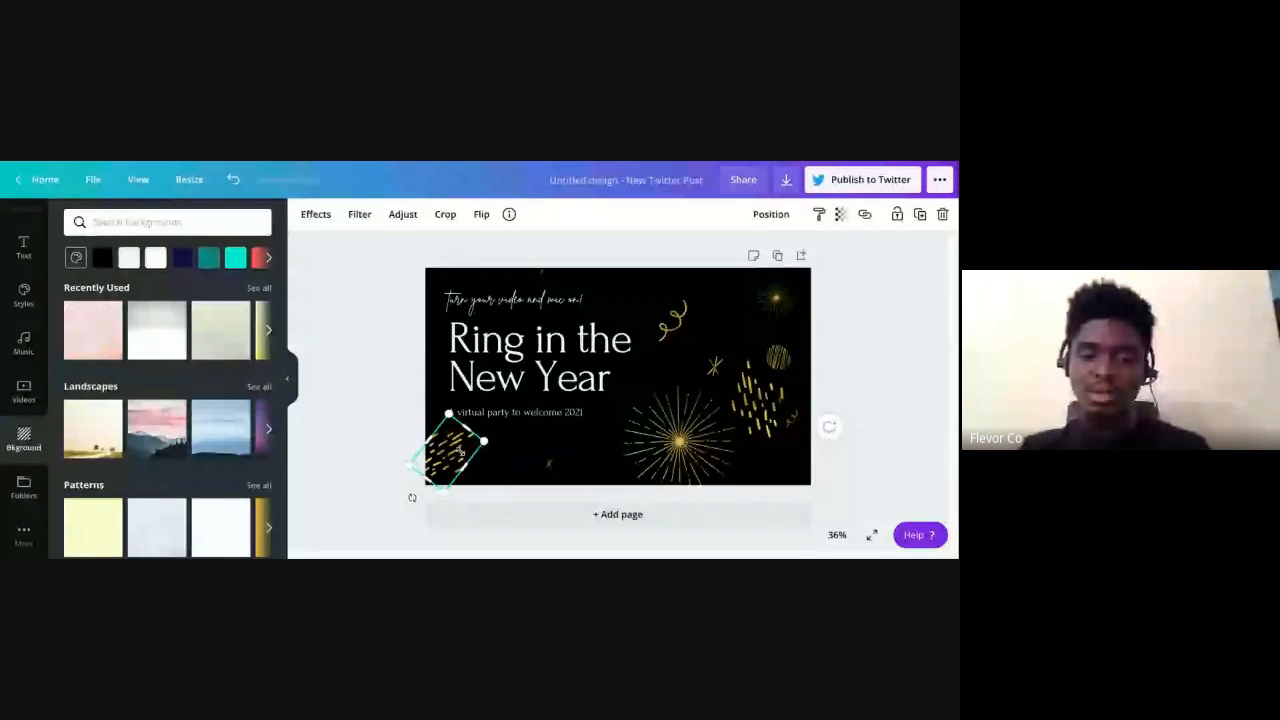
# Move the large squiggle onto the page's top edge and shift the medium star and small firework to the left
pyautogui.click(676, 326)
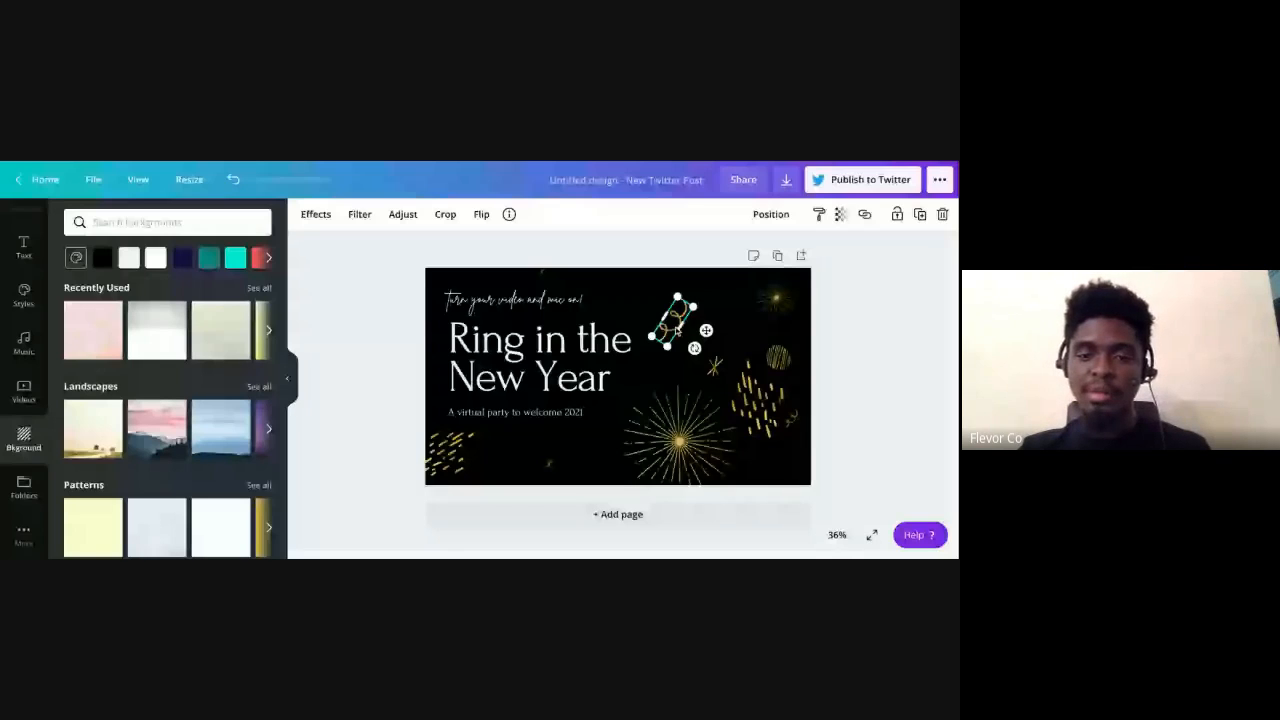
pyautogui.moveTo(677, 327); pyautogui.dragTo(646, 284)
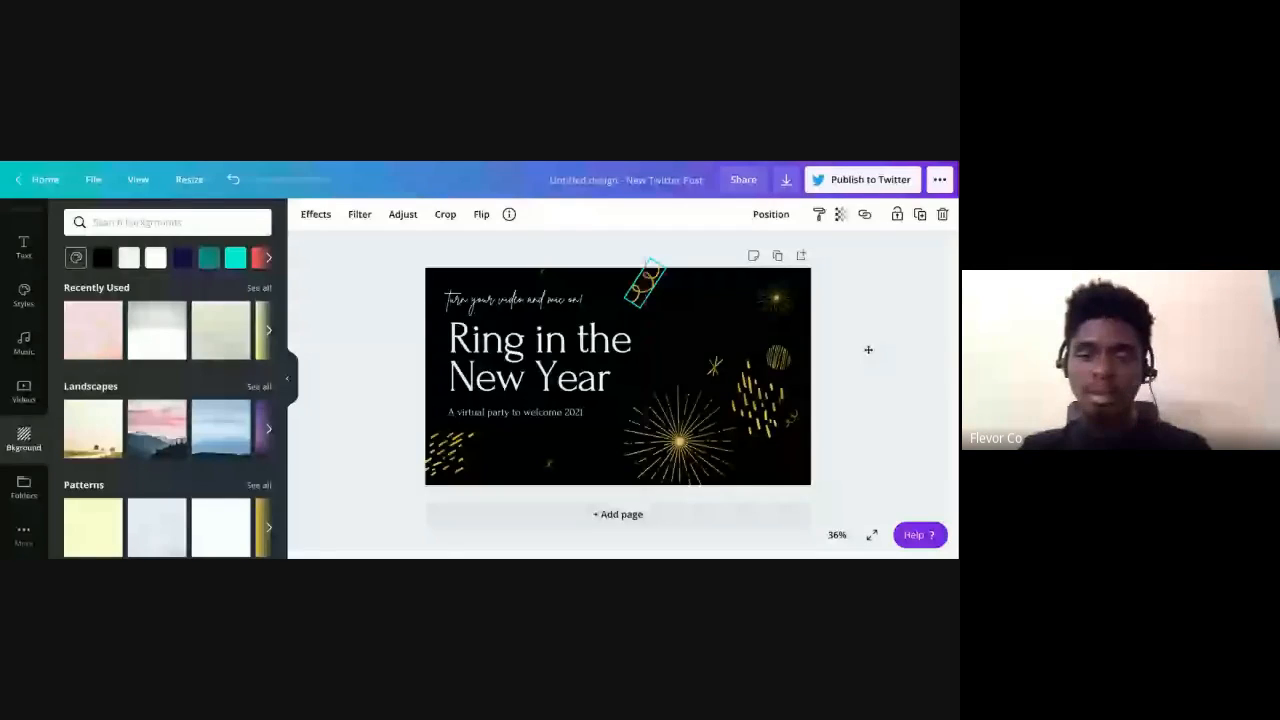
pyautogui.click(789, 363)
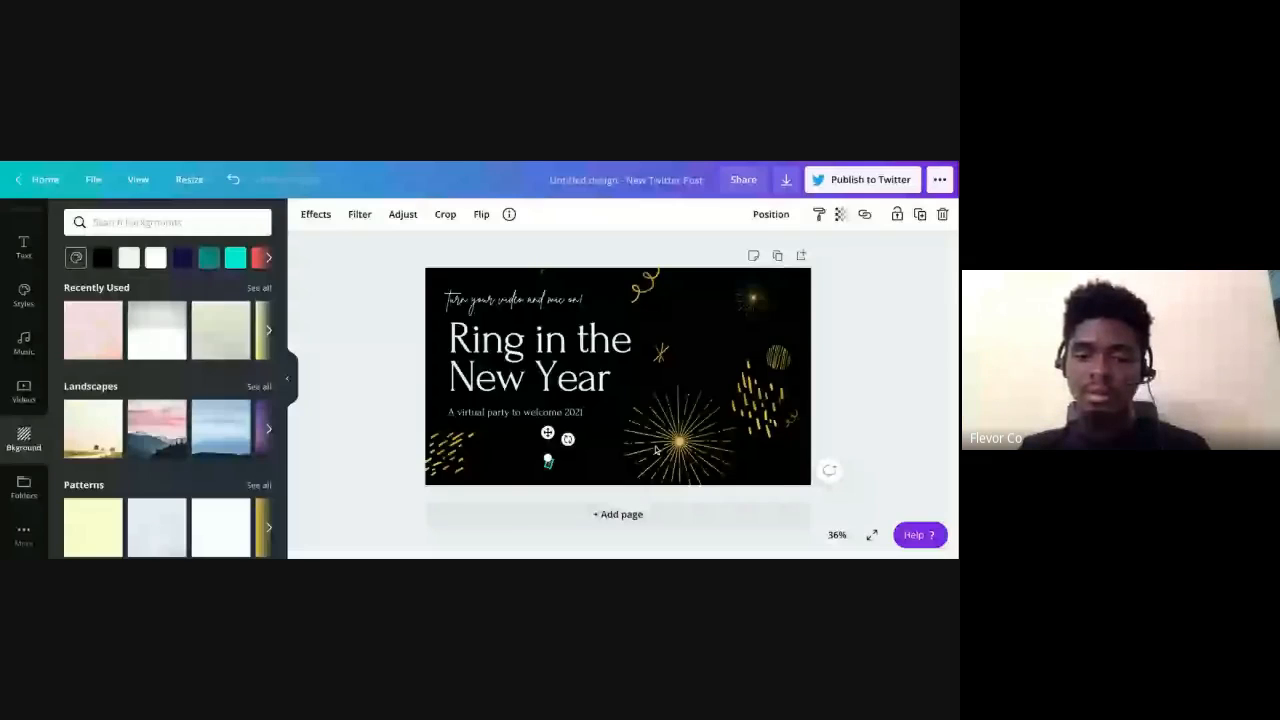
# Duplicate the small striped circle and place an enlarged, rotated copy below the text near the page's lower edge
pyautogui.moveTo(780, 365); pyautogui.dragTo(638, 427)
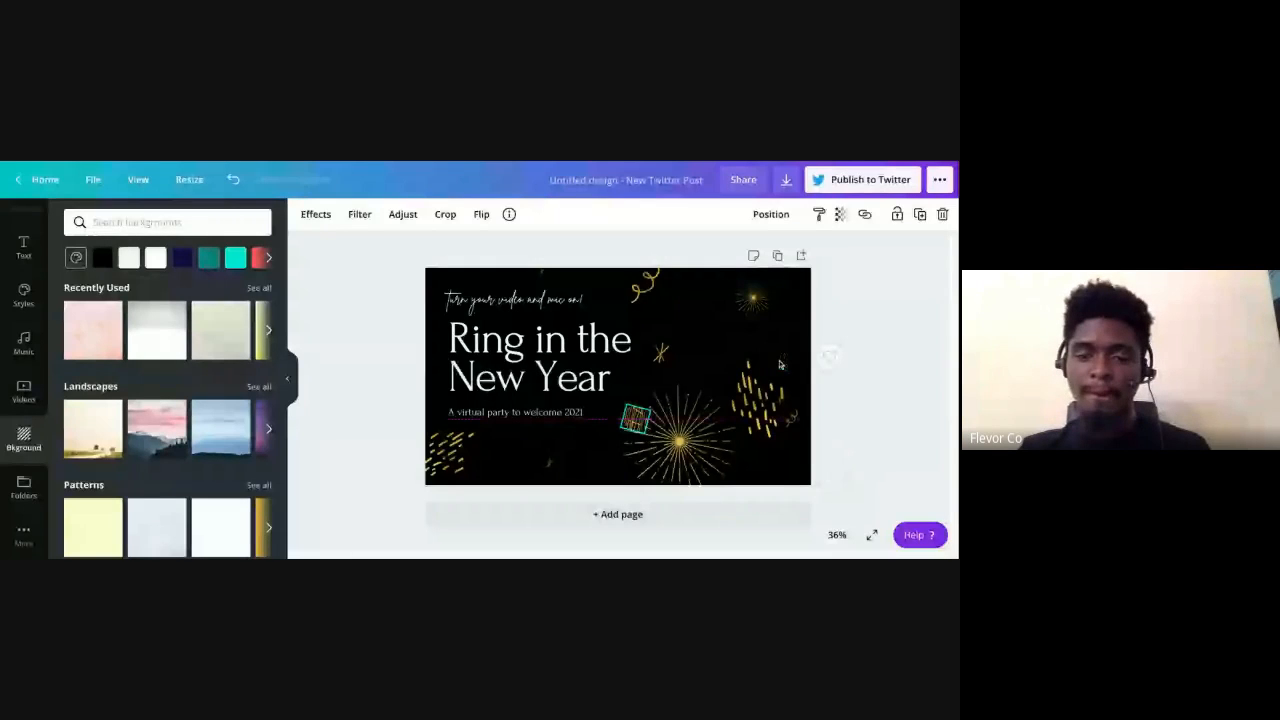
pyautogui.hotkey('ctrl', 'z')
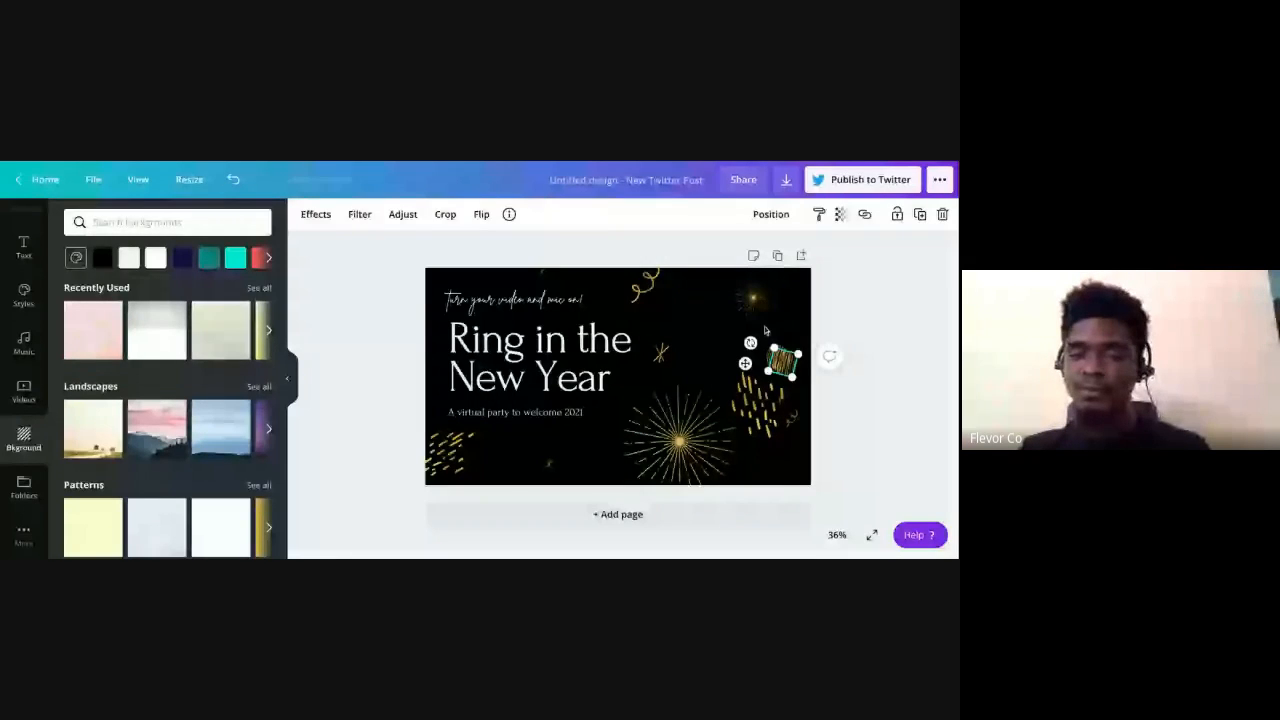
pyautogui.hotkey('ctrl', 'z')
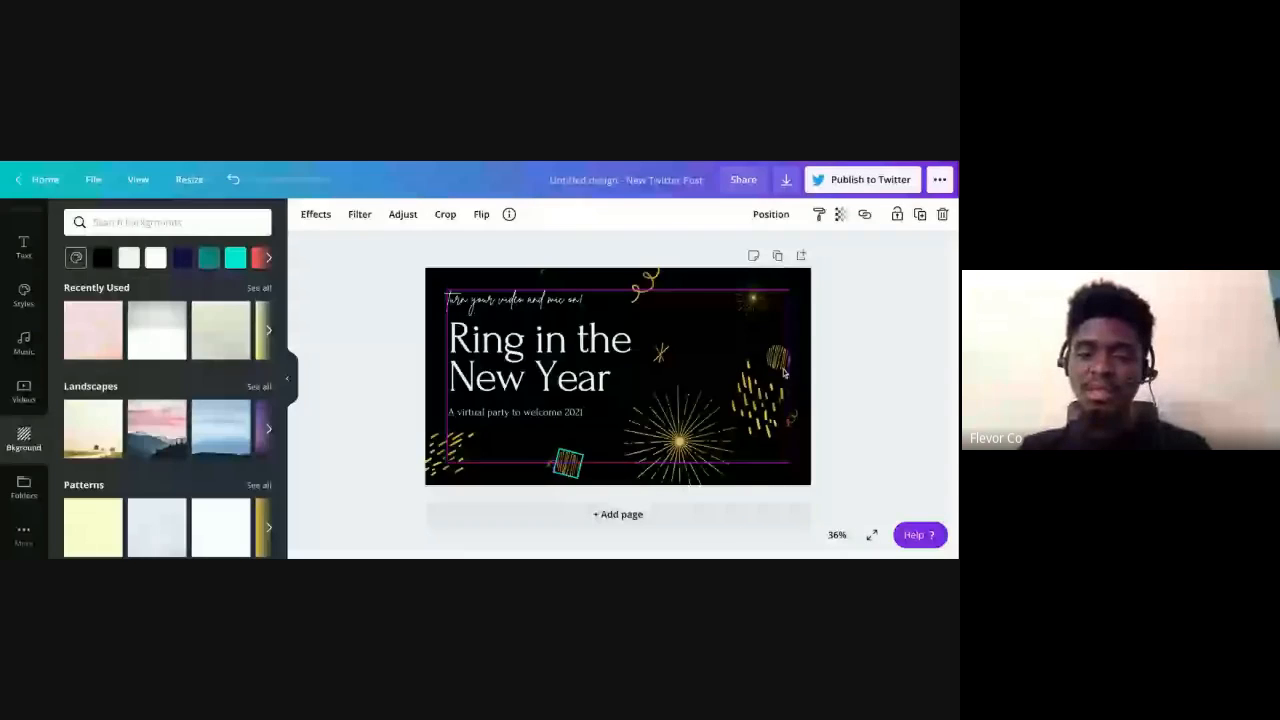
pyautogui.hotkey('ctrl', 'z')
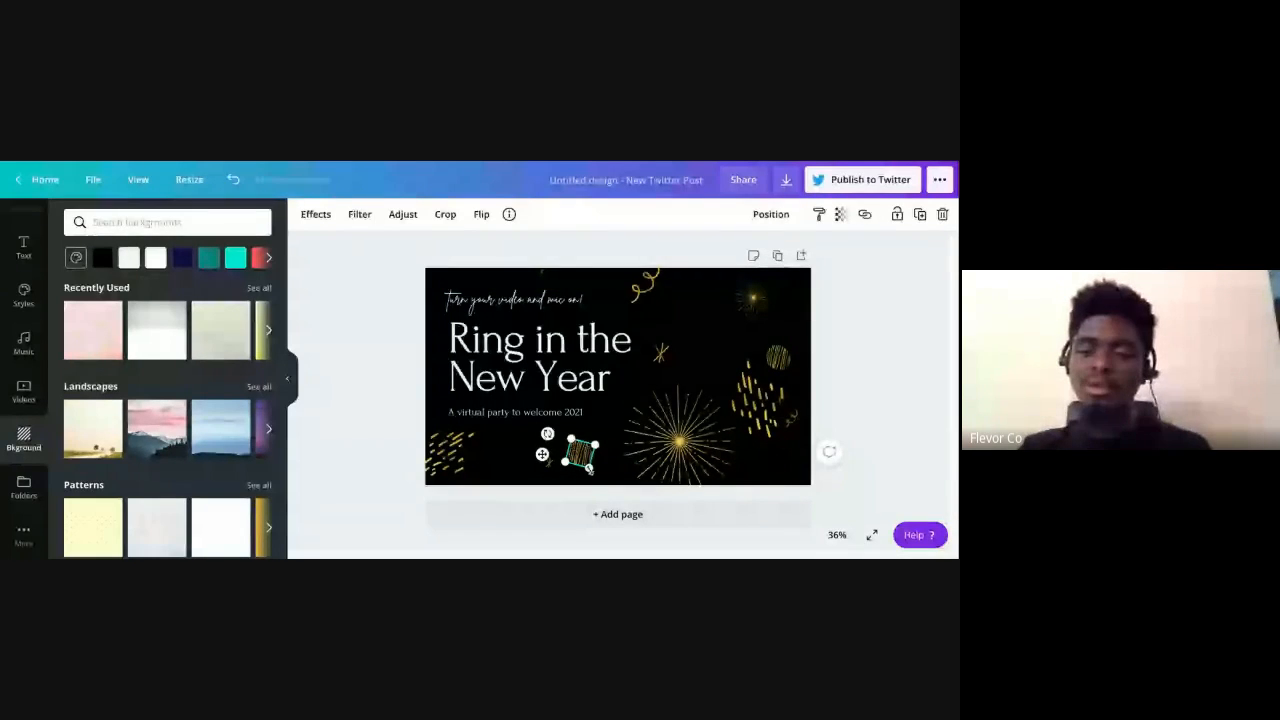
pyautogui.moveTo(590, 470); pyautogui.dragTo(603, 481)
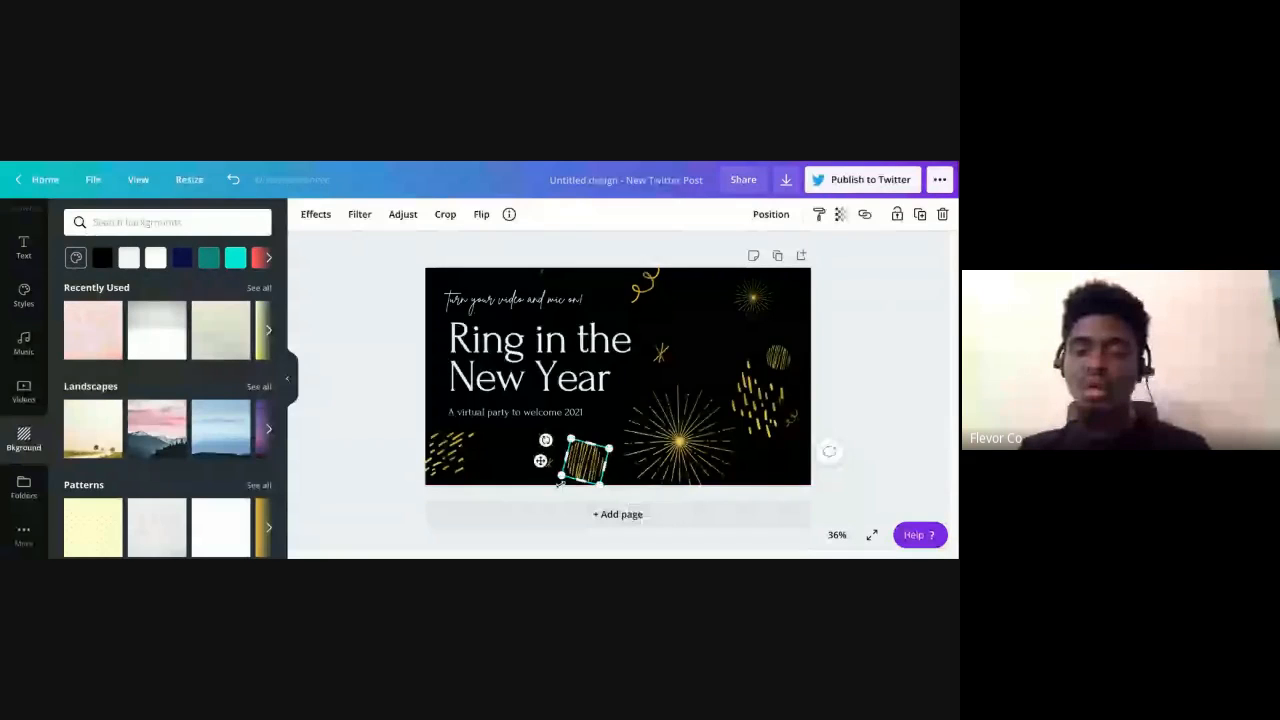
pyautogui.moveTo(560, 482); pyautogui.dragTo(585, 467)
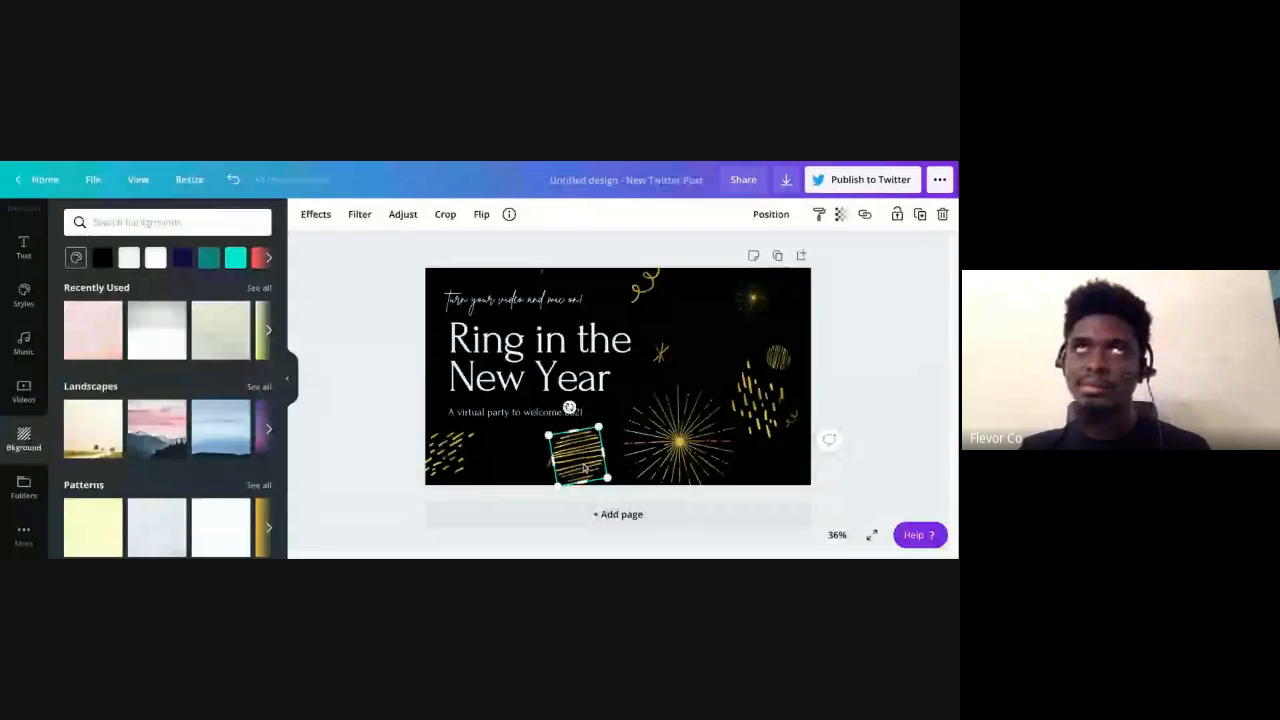
# Place the tiny star between the lower-left dashes and the enlarged striped circle, and add a second page
pyautogui.click(549, 464)
pyautogui.moveTo(585, 467); pyautogui.dragTo(539, 432)
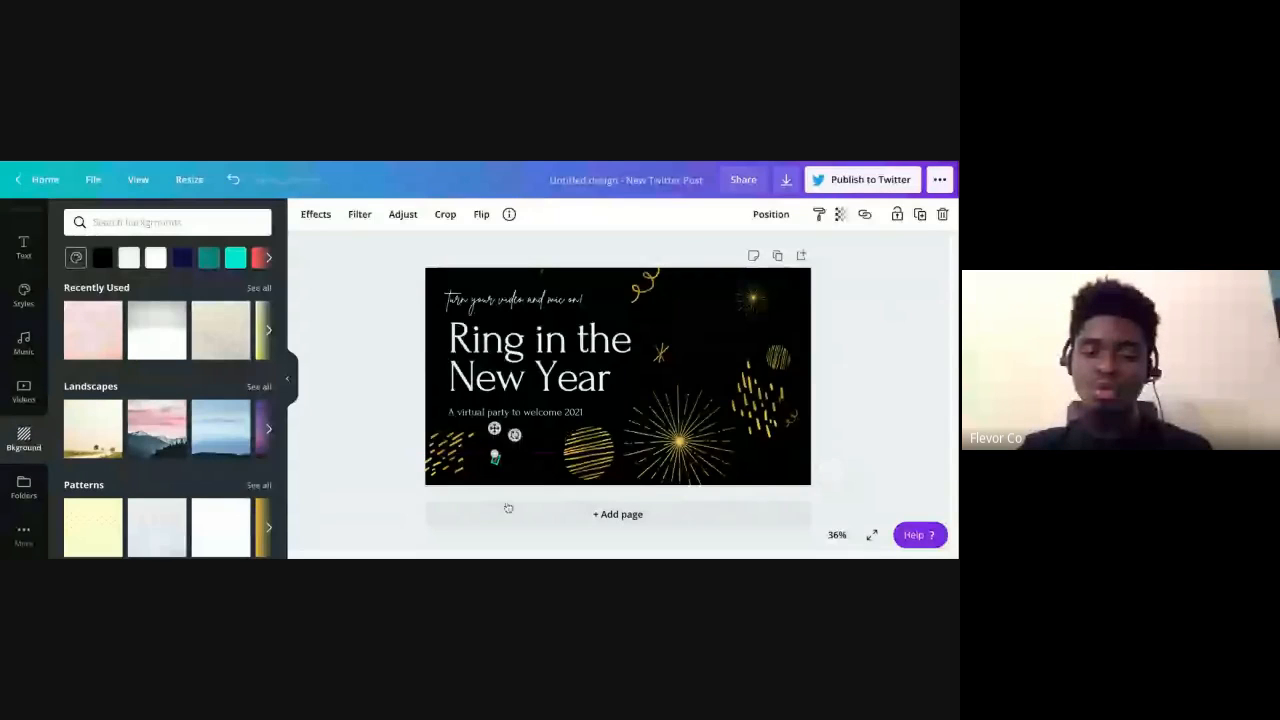
pyautogui.click(508, 509)
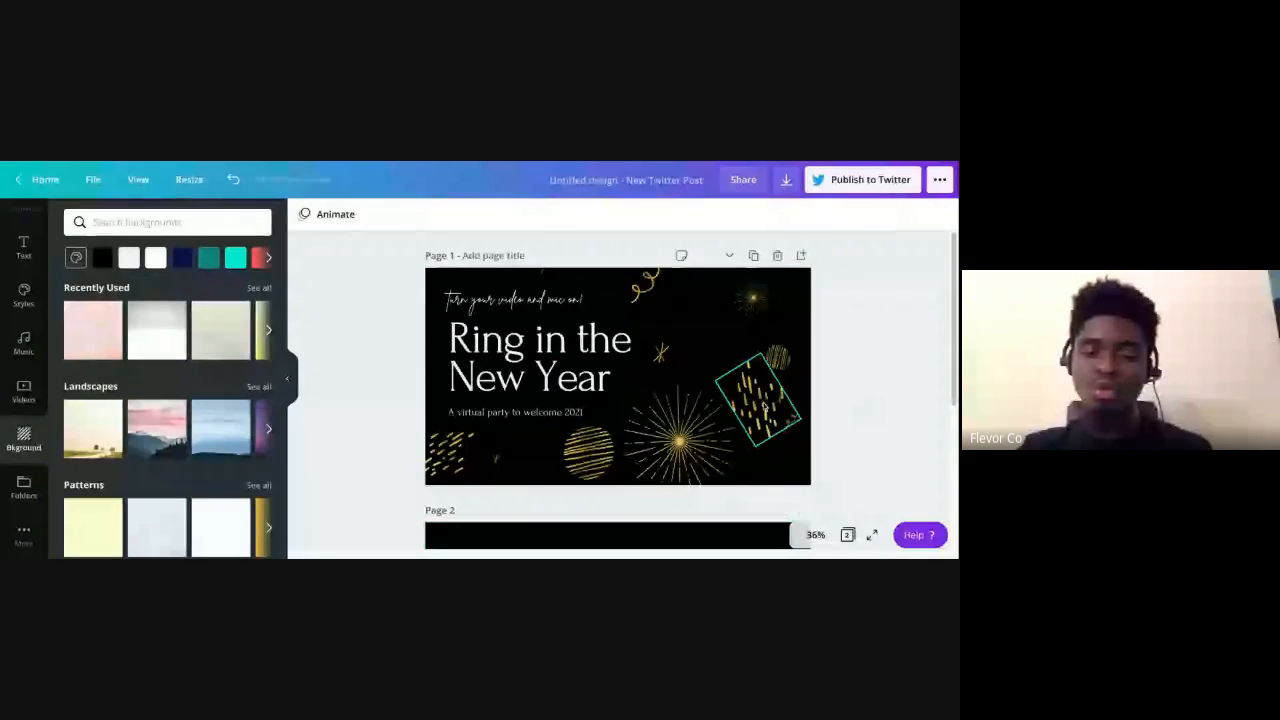
# Move the large gold dashes up between the squiggle and small firework, and raise the small striped circle slightly
pyautogui.click(757, 412)
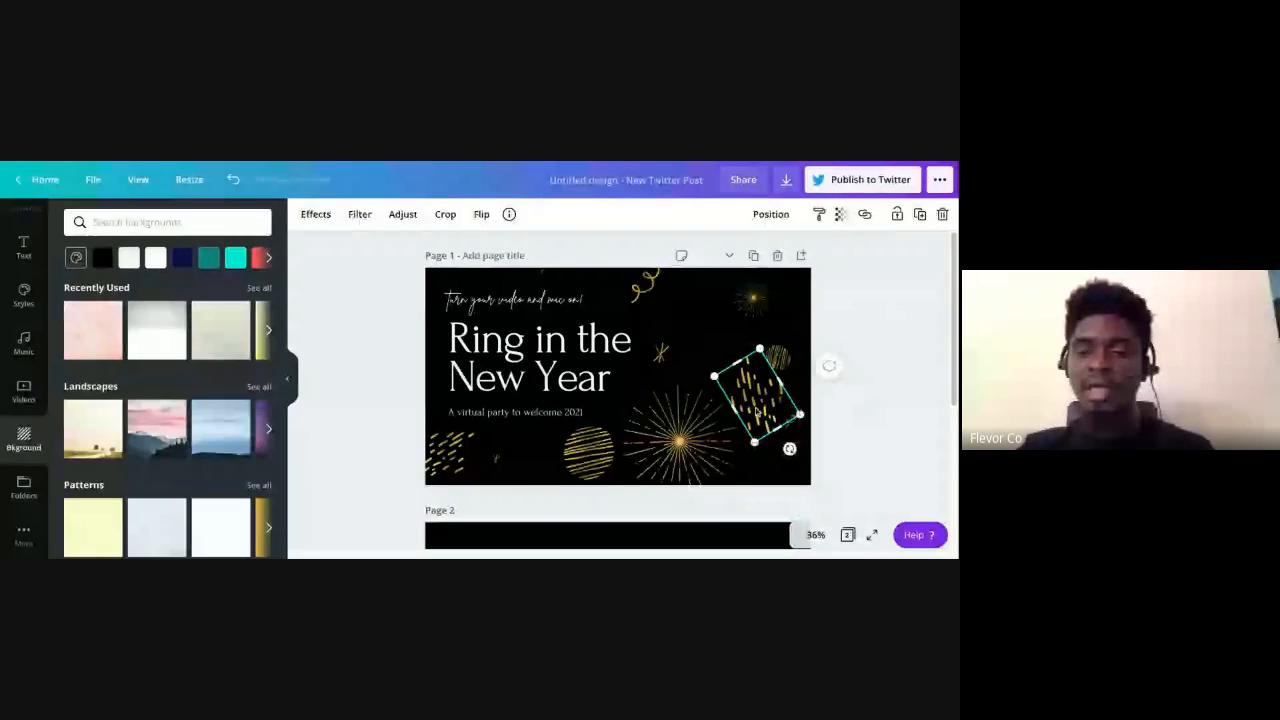
pyautogui.moveTo(757, 410); pyautogui.dragTo(710, 333)
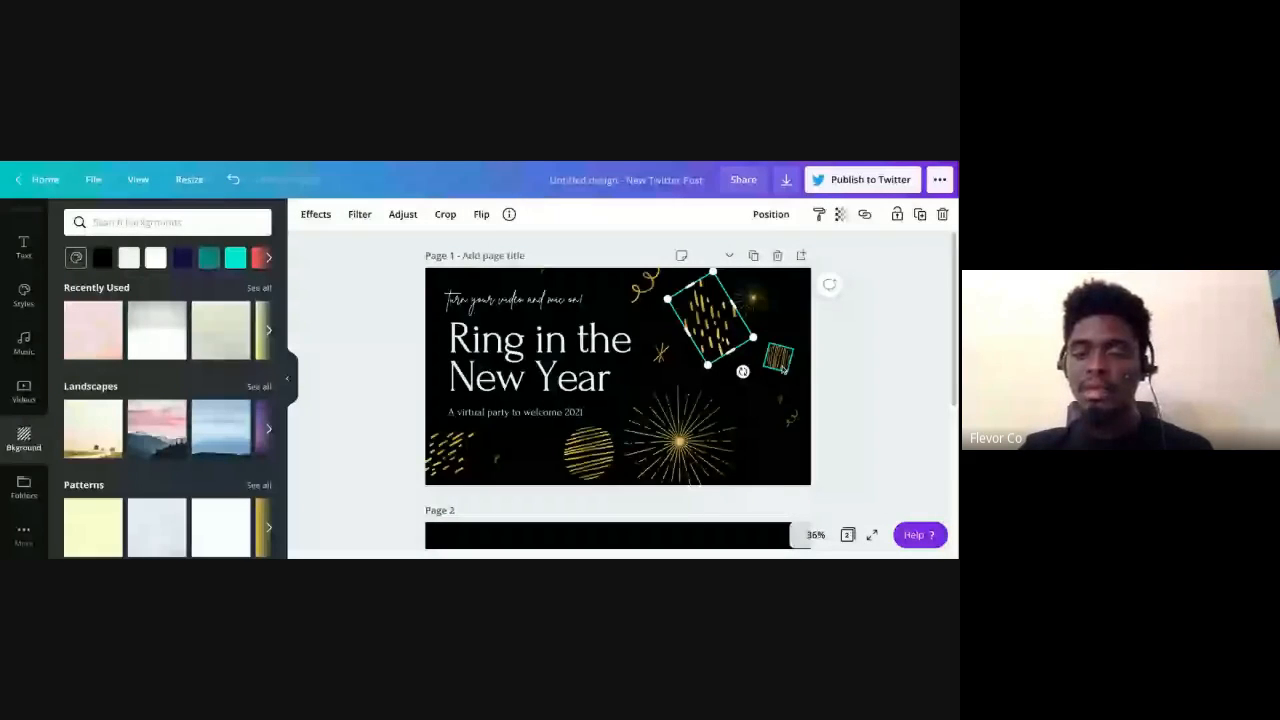
pyautogui.moveTo(783, 368); pyautogui.dragTo(788, 344)
# Move the tiny star above the medium star, and enlarge the right-edge squiggle and place it below the gold dashes
pyautogui.click(782, 403)
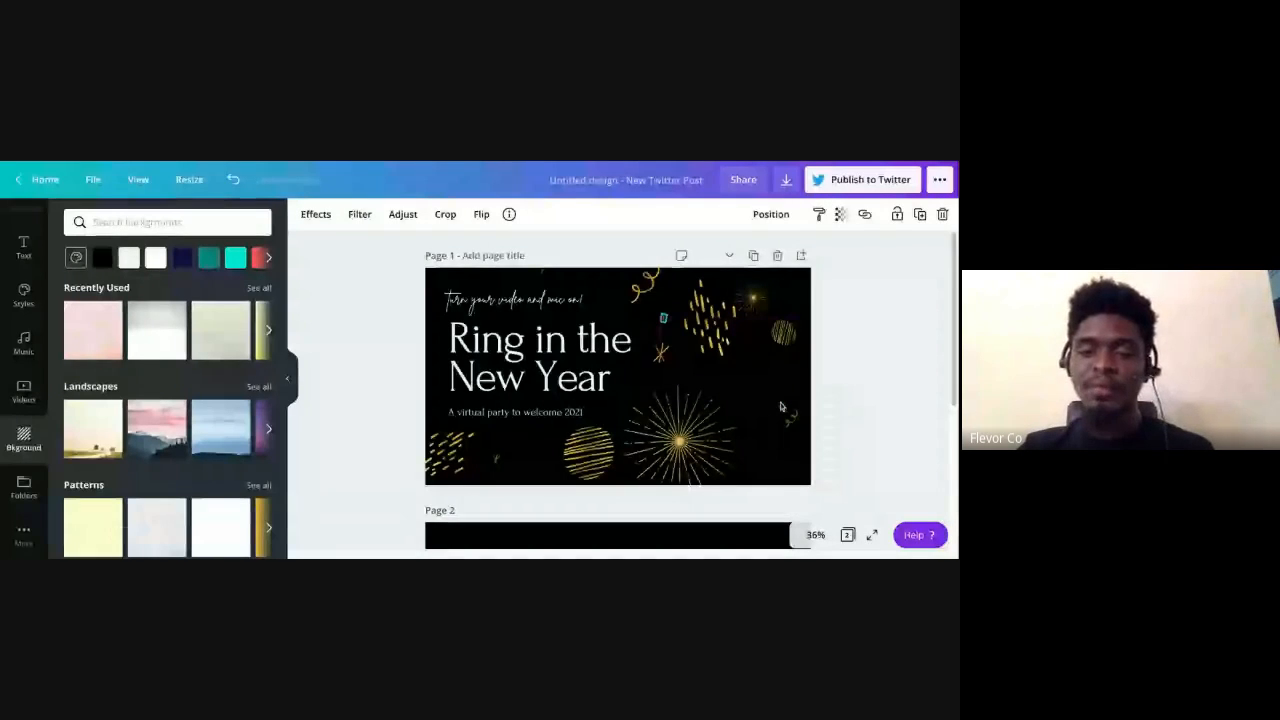
pyautogui.moveTo(781, 403); pyautogui.dragTo(661, 320)
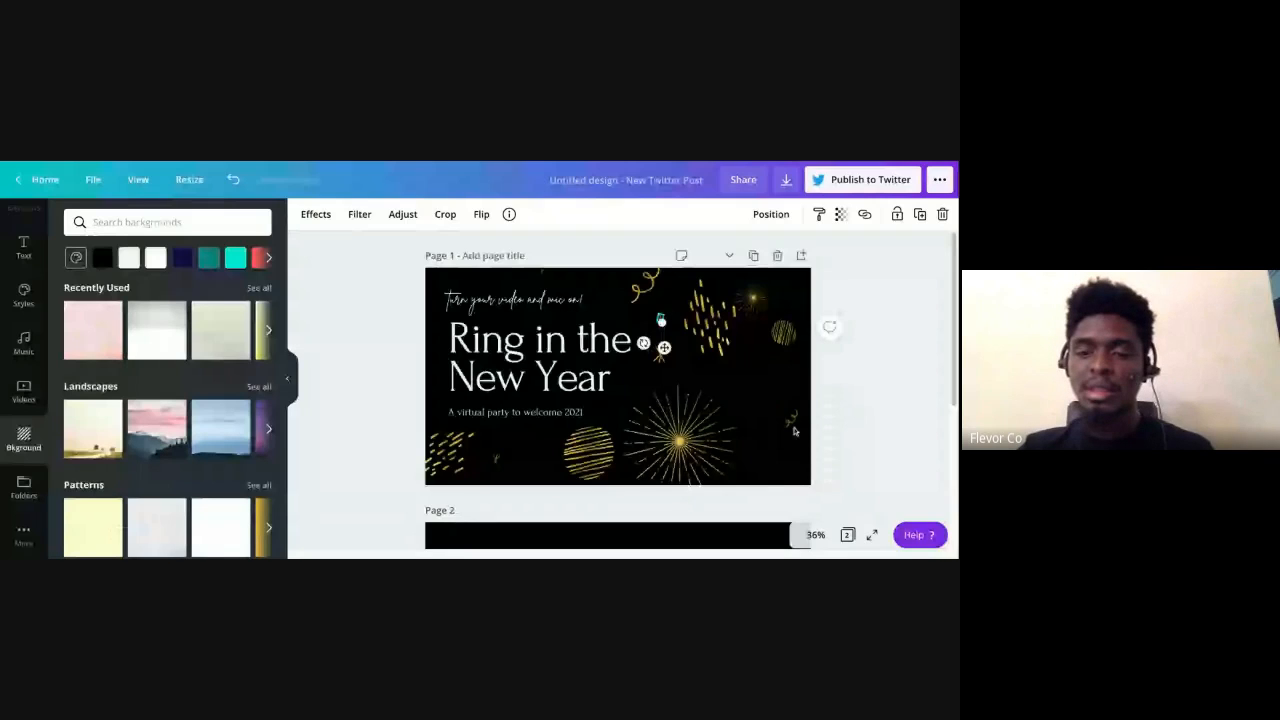
pyautogui.click(793, 425)
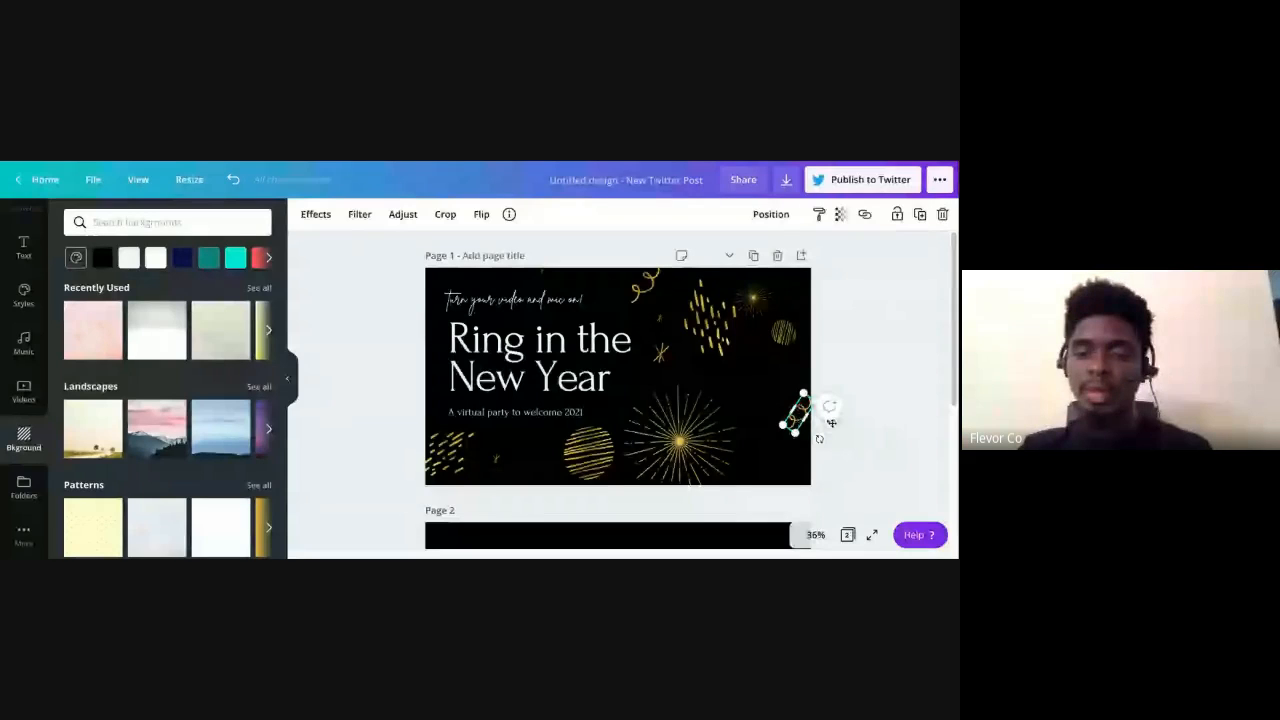
pyautogui.moveTo(831, 423); pyautogui.dragTo(774, 371)
# Move the large firework into the lower-right corner of page 1
pyautogui.moveTo(685, 454); pyautogui.dragTo(774, 459)
pyautogui.moveTo(685, 454); pyautogui.dragTo(681, 454)
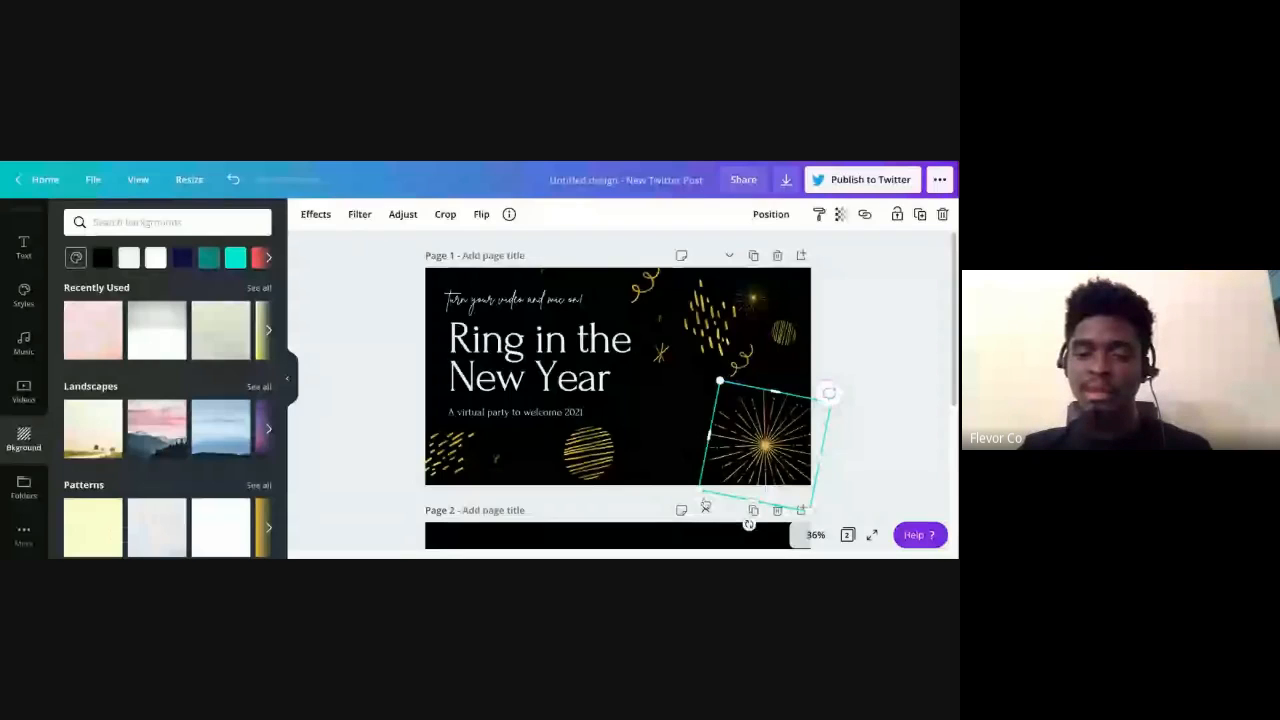
# Enlarge the large firework in the lower-right corner, and shrink the squiggle below the gold dashes, placing it beside the small striped circle
pyautogui.moveTo(705, 506); pyautogui.dragTo(670, 356)
pyautogui.click(785, 360)
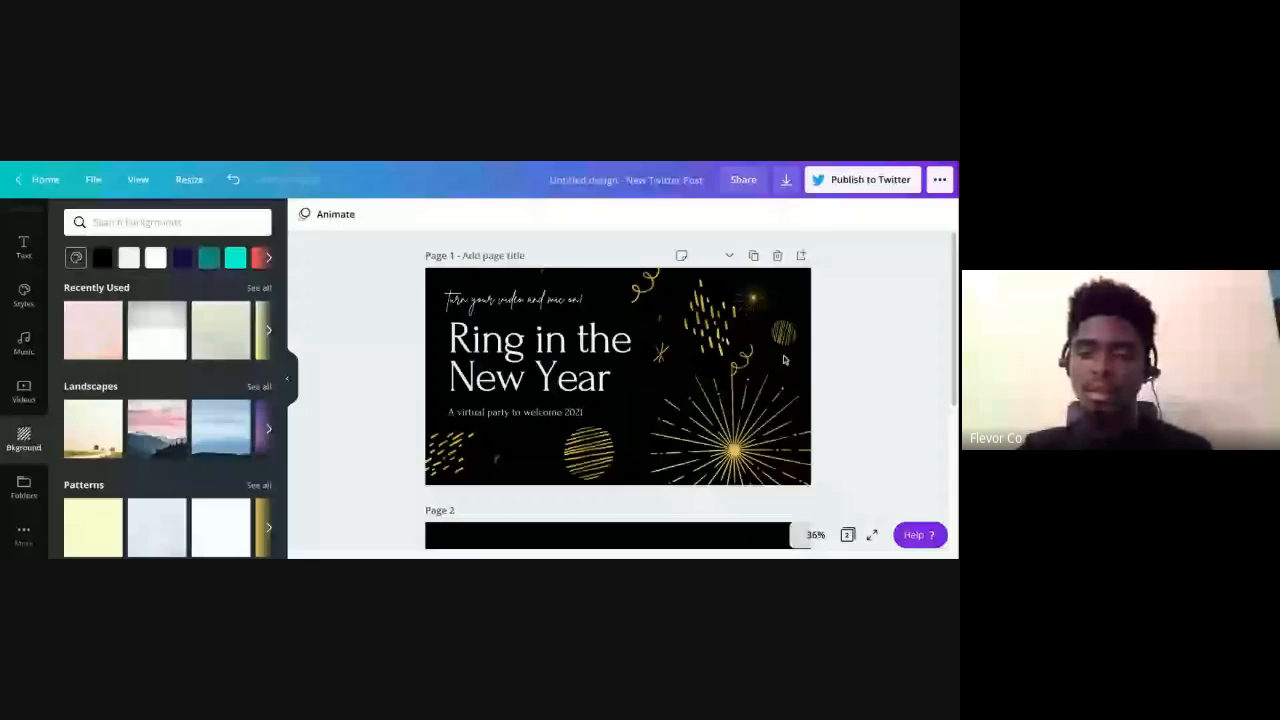
pyautogui.click(784, 358)
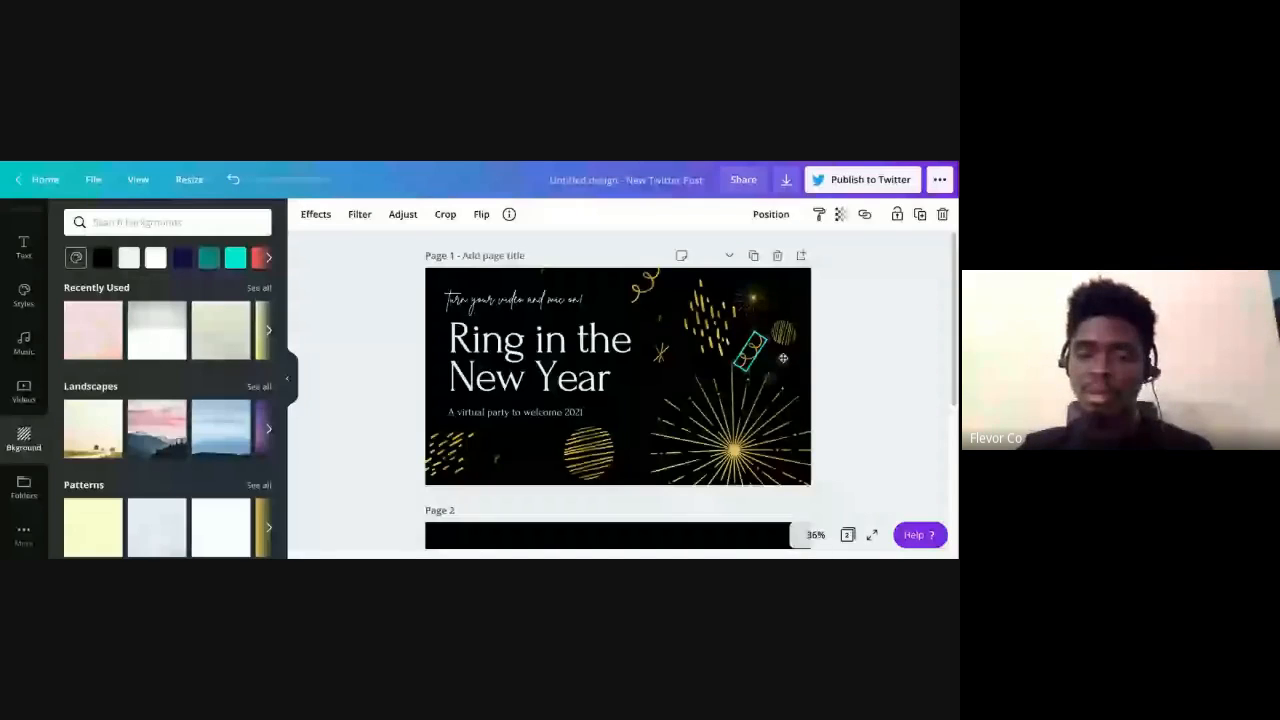
pyautogui.moveTo(749, 371); pyautogui.dragTo(752, 355)
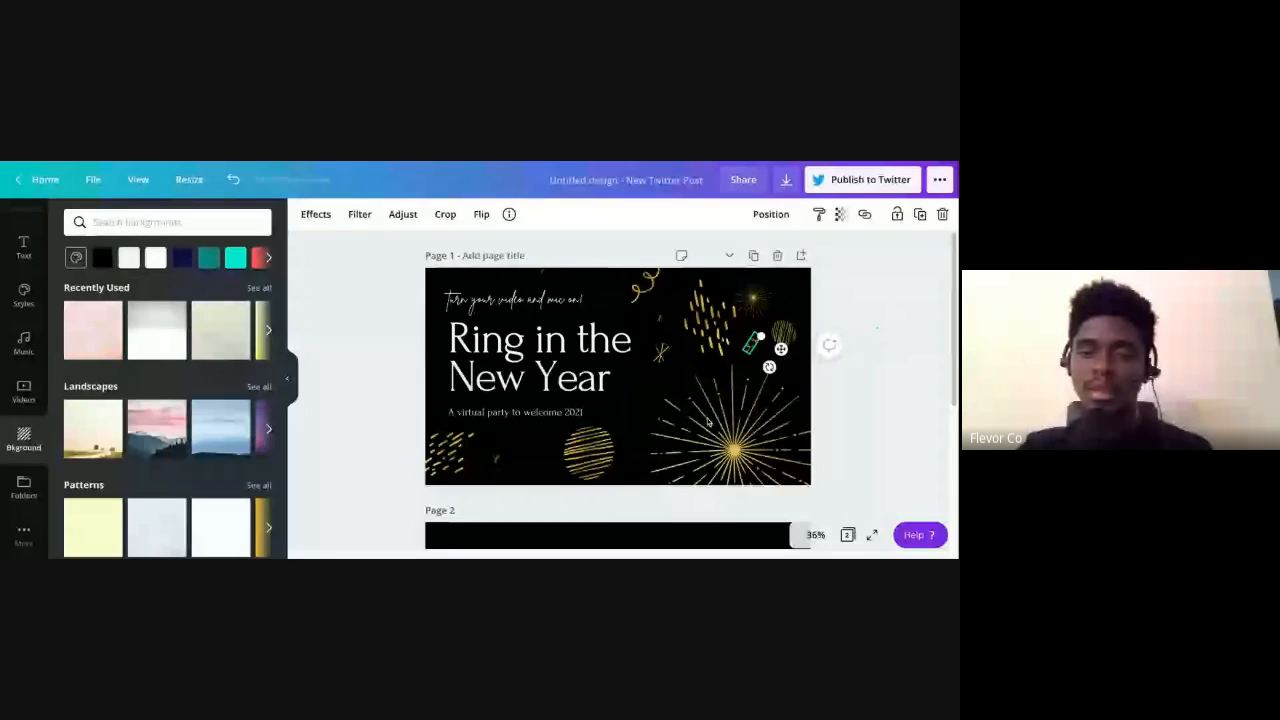
pyautogui.press('Escape')
# Rotate the large striped circle so its stripes run nearly vertical, enlarge it past the page's bottom edge, and shift it slightly left
pyautogui.click(603, 458)
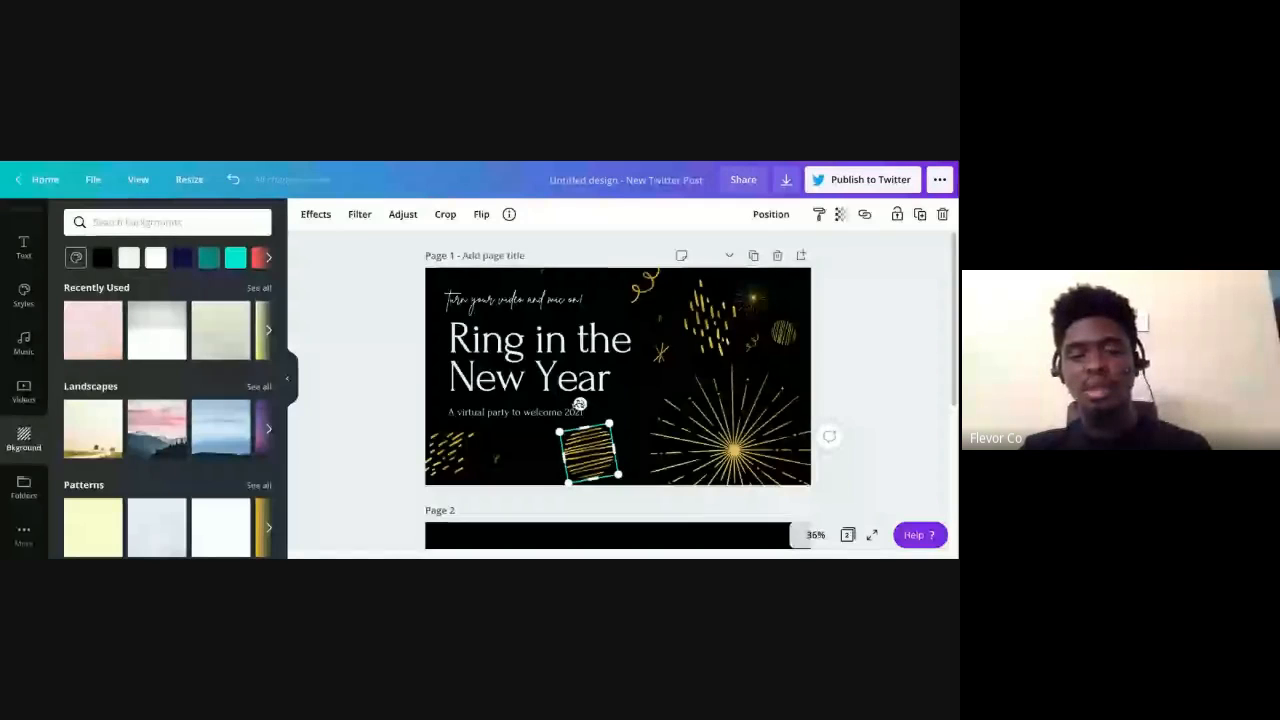
pyautogui.moveTo(579, 404); pyautogui.dragTo(636, 440)
pyautogui.moveTo(571, 489); pyautogui.dragTo(547, 508)
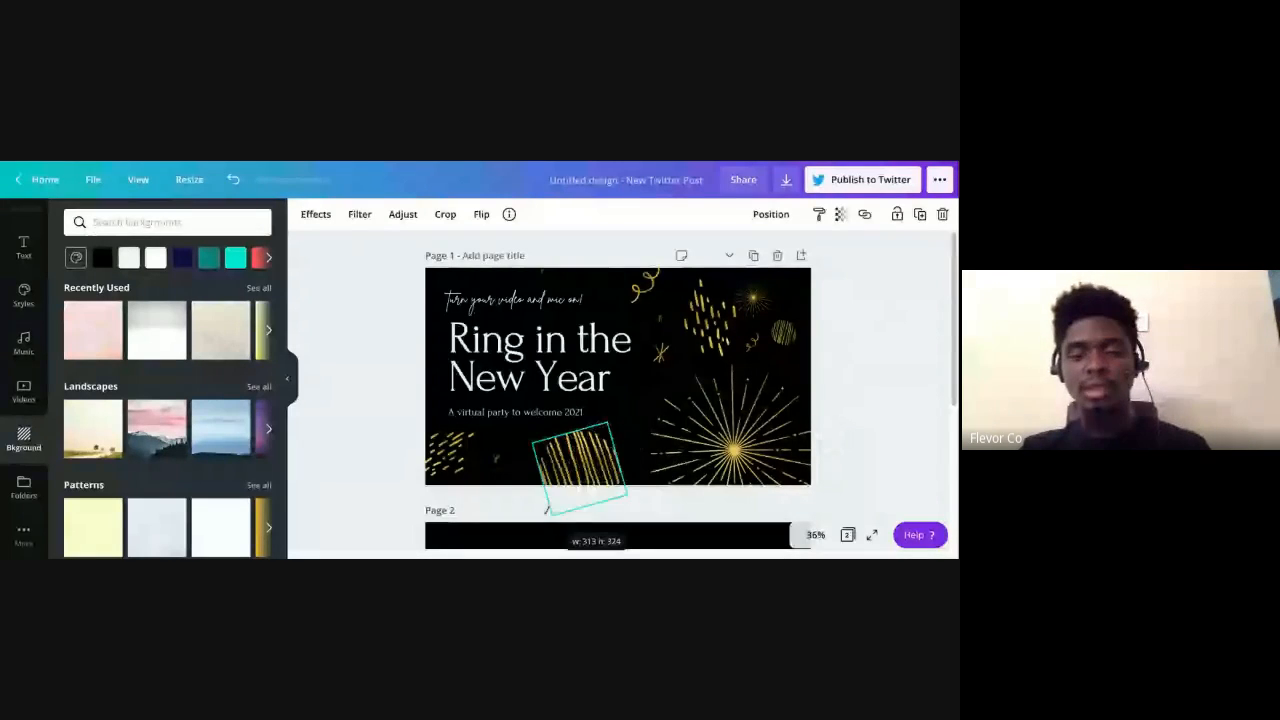
pyautogui.moveTo(619, 458)
pyautogui.mouseDown()
pyautogui.moveTo(606, 462)
pyautogui.moveTo(634, 456)
pyautogui.moveTo(581, 468)
pyautogui.mouseUp()
pyautogui.hotkey('ctrl', 'z')
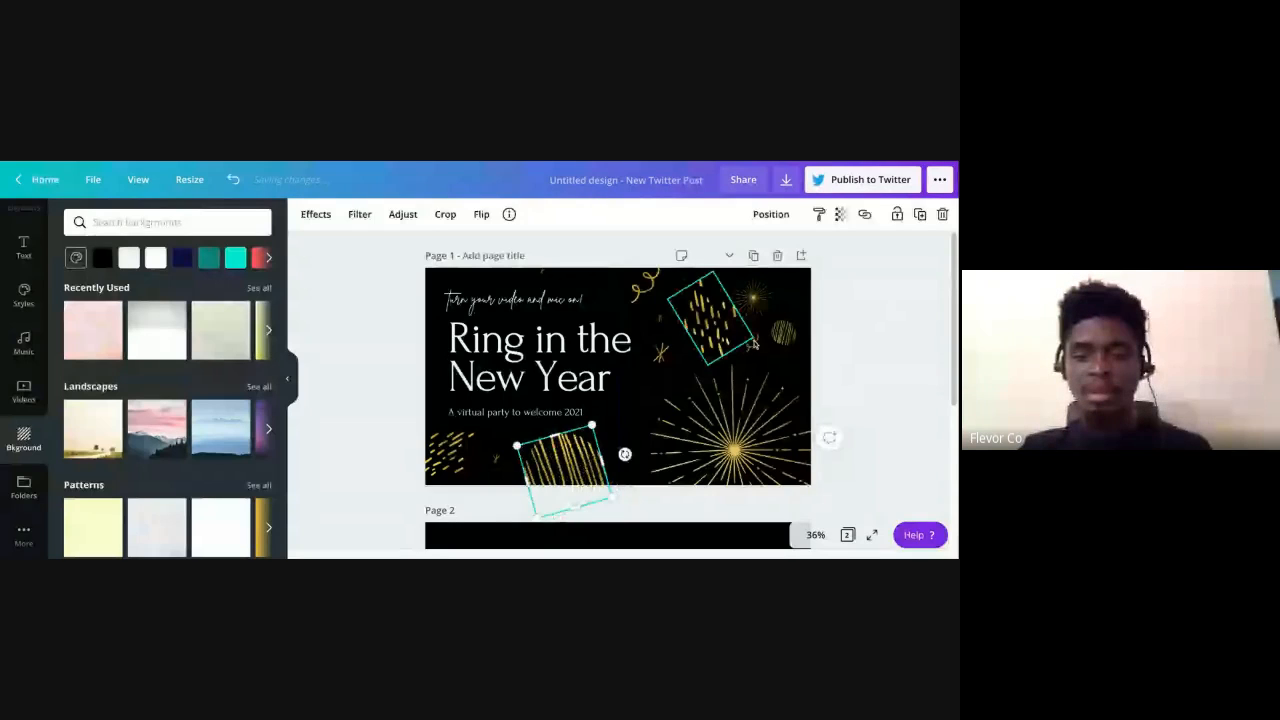
# Duplicate the medium star and place the copy between the large striped circle and the large firework
pyautogui.click(660, 350)
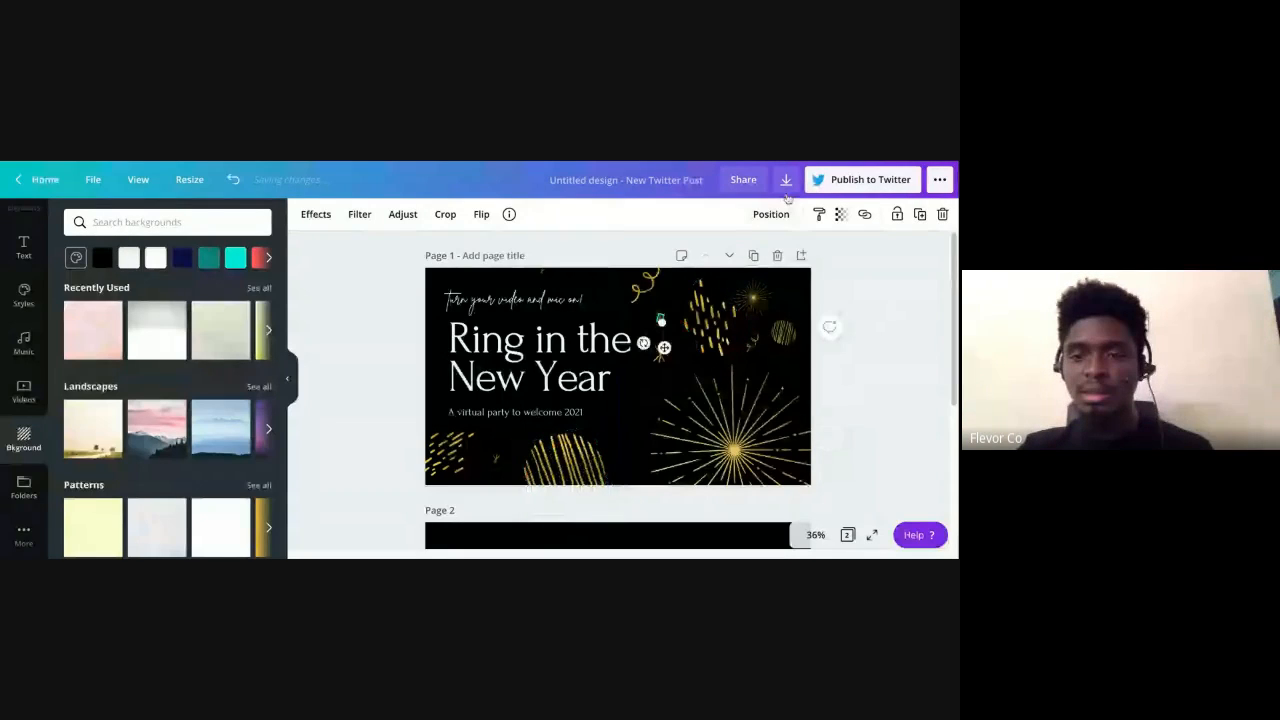
pyautogui.click(919, 216)
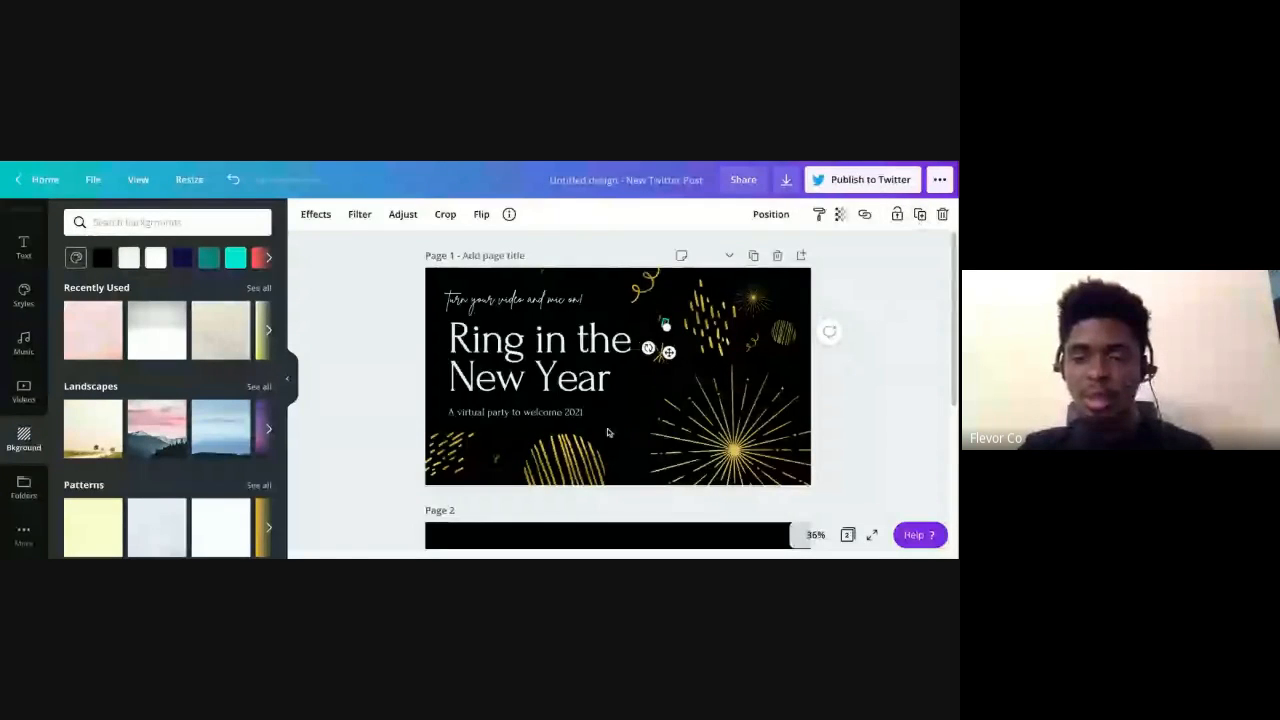
pyautogui.moveTo(665, 326); pyautogui.dragTo(622, 465)
pyautogui.moveTo(669, 367); pyautogui.dragTo(622, 467)
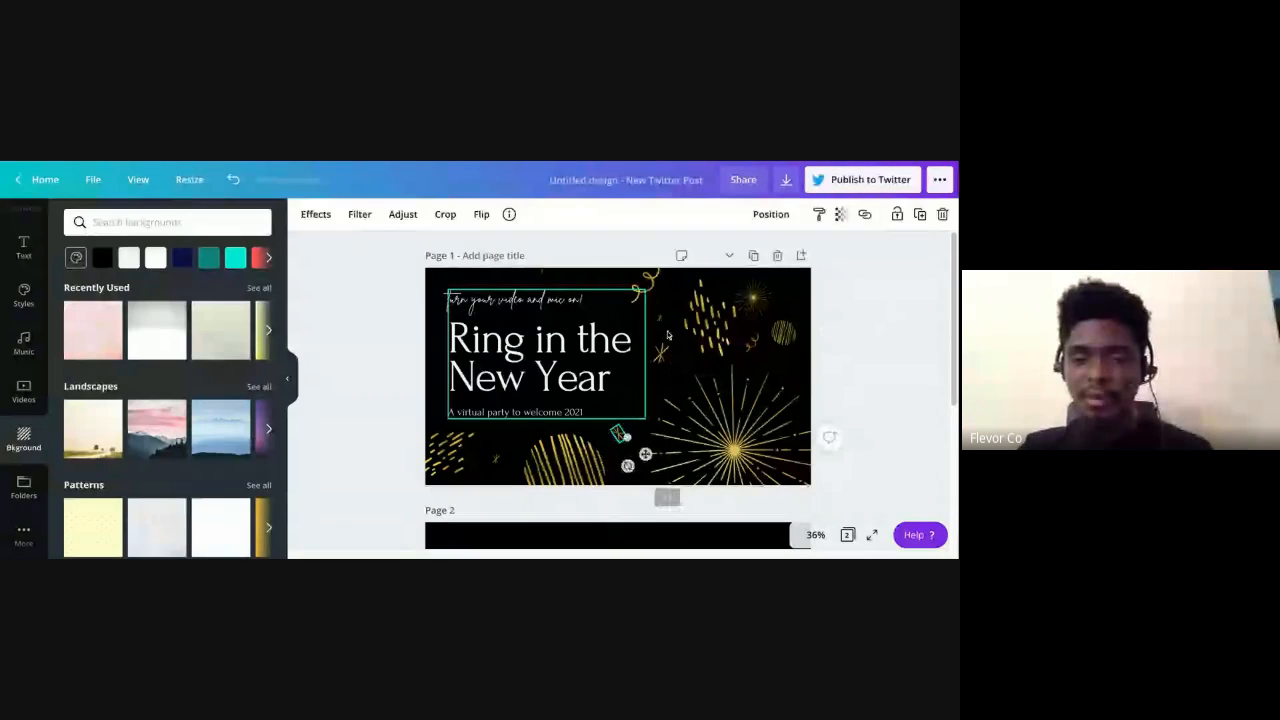
pyautogui.click(863, 358)
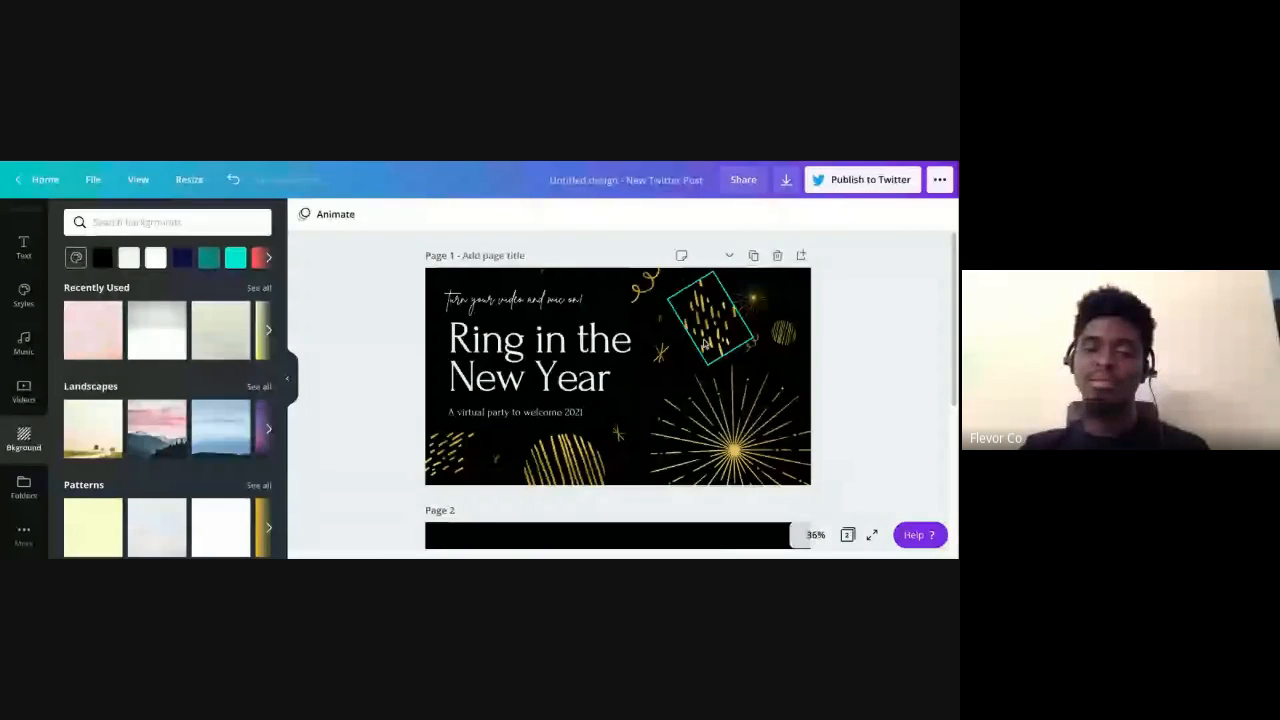
# Shift the large gold dashes slightly left, and move the original medium star down beside the end of the headline
pyautogui.moveTo(706, 343); pyautogui.dragTo(653, 373)
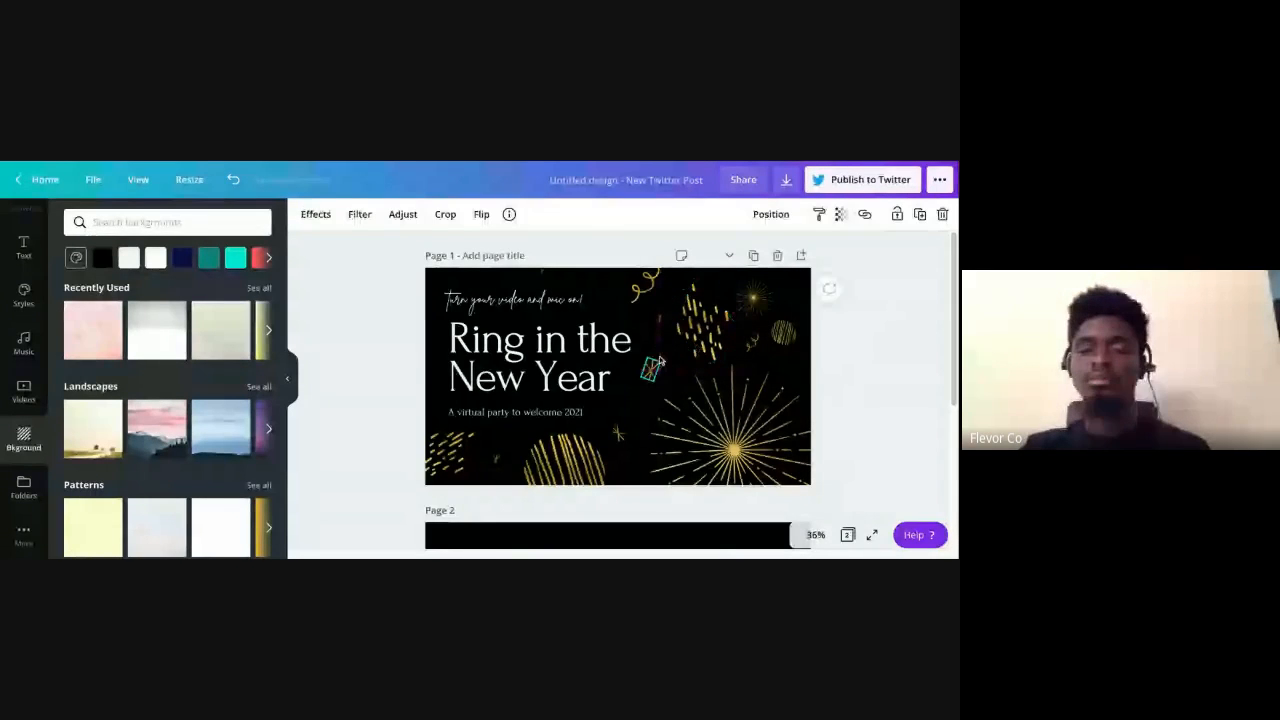
pyautogui.click(659, 362)
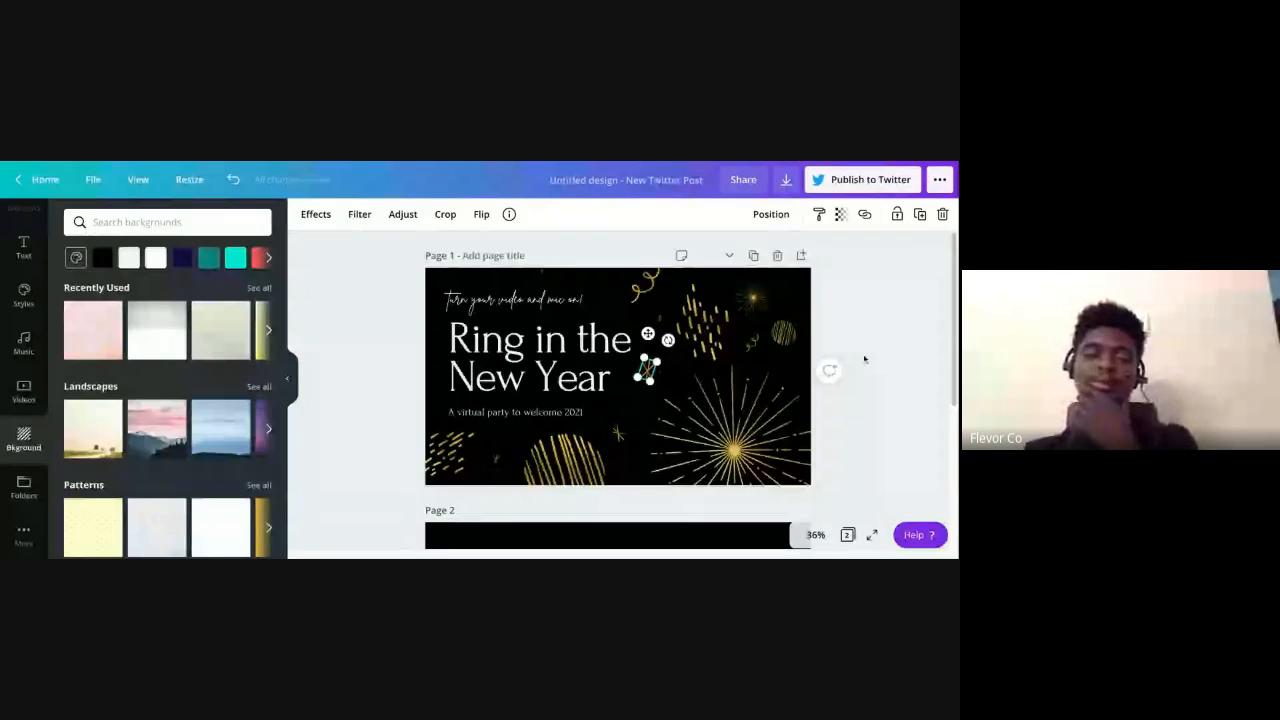
pyautogui.click(897, 352)
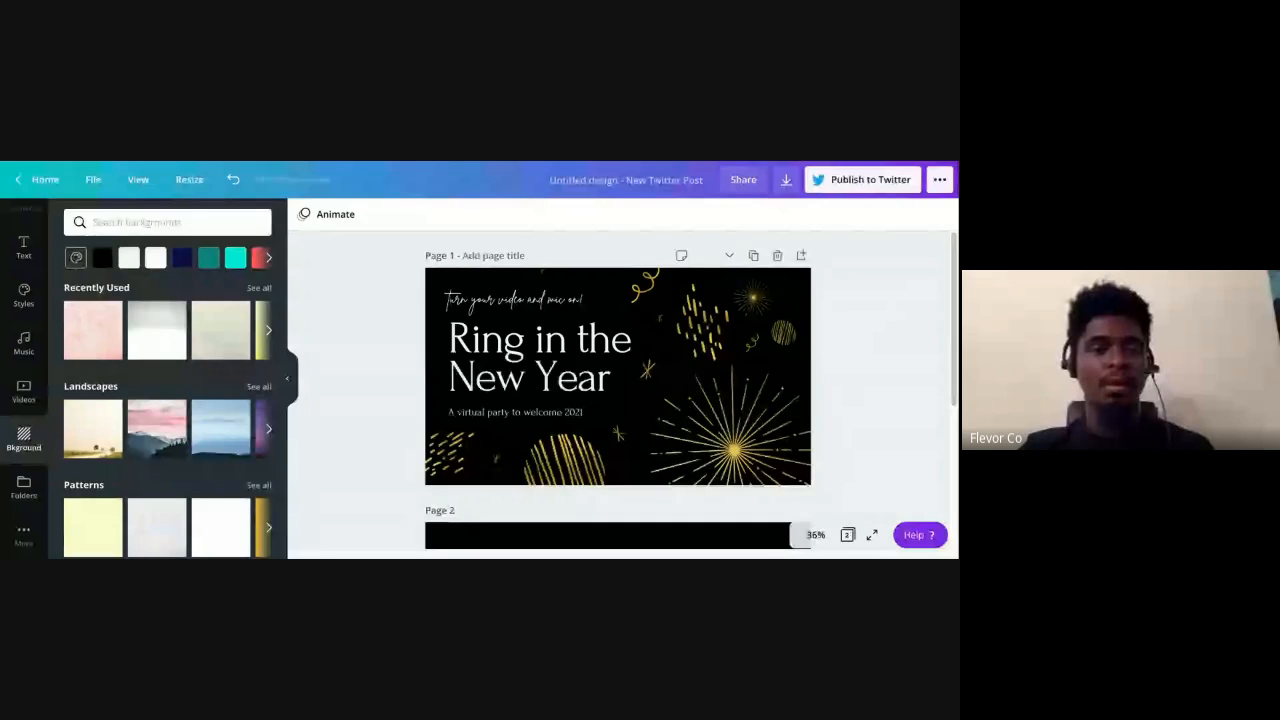
# Review GET THE SPECIAL DISCOUNT.png, and view page 1 of the Black and Turquoise Circle Music Logo design at 25% zoom
pyautogui.click(330, 170)
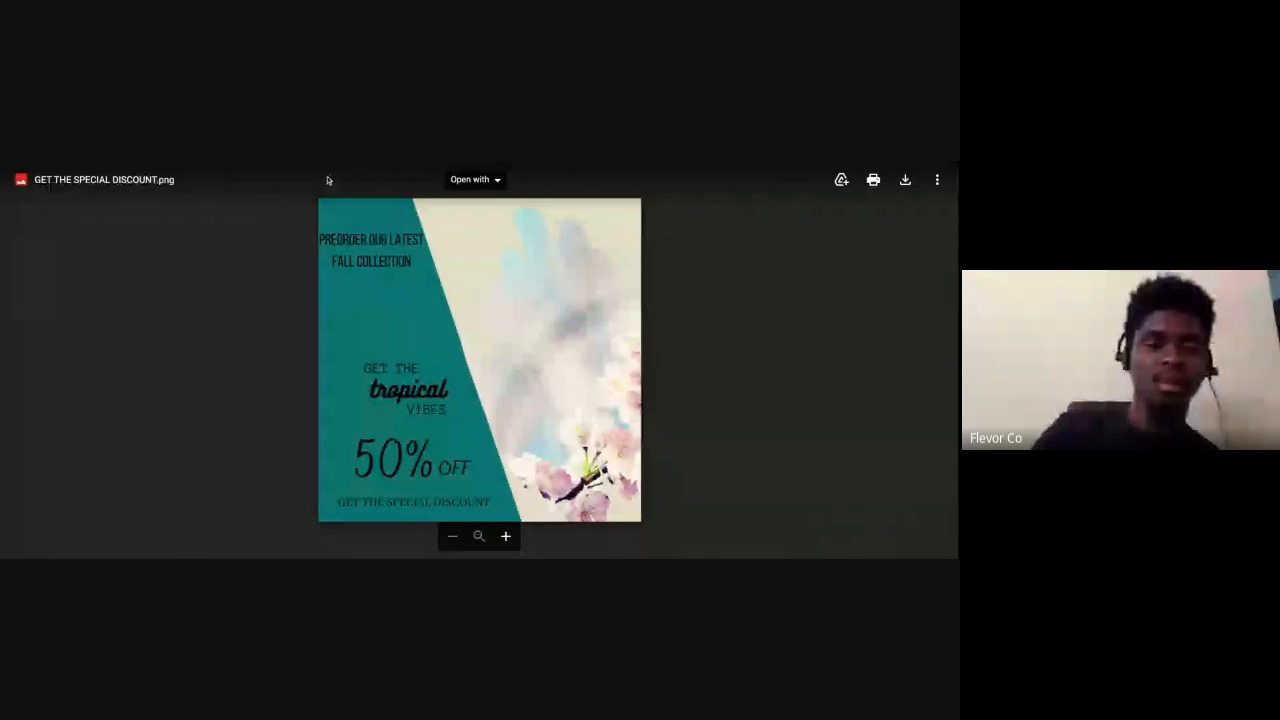
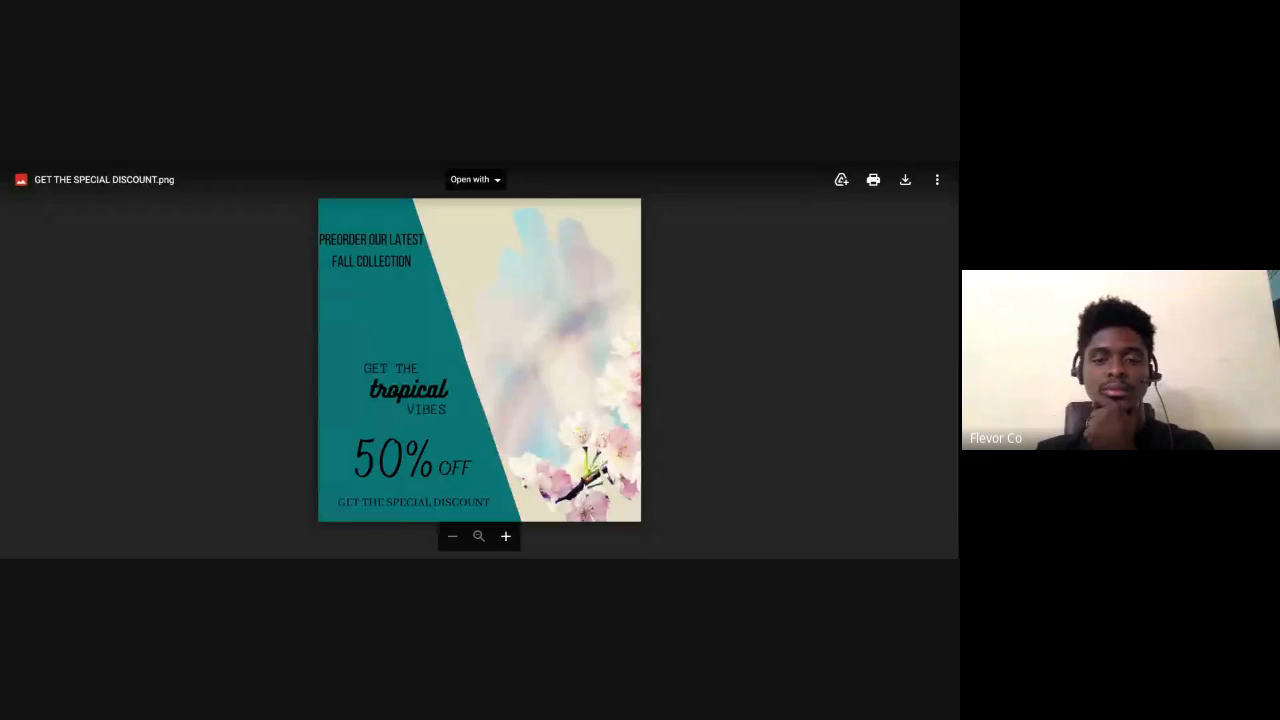
pyautogui.hotkey('ctrl', 'Tab')
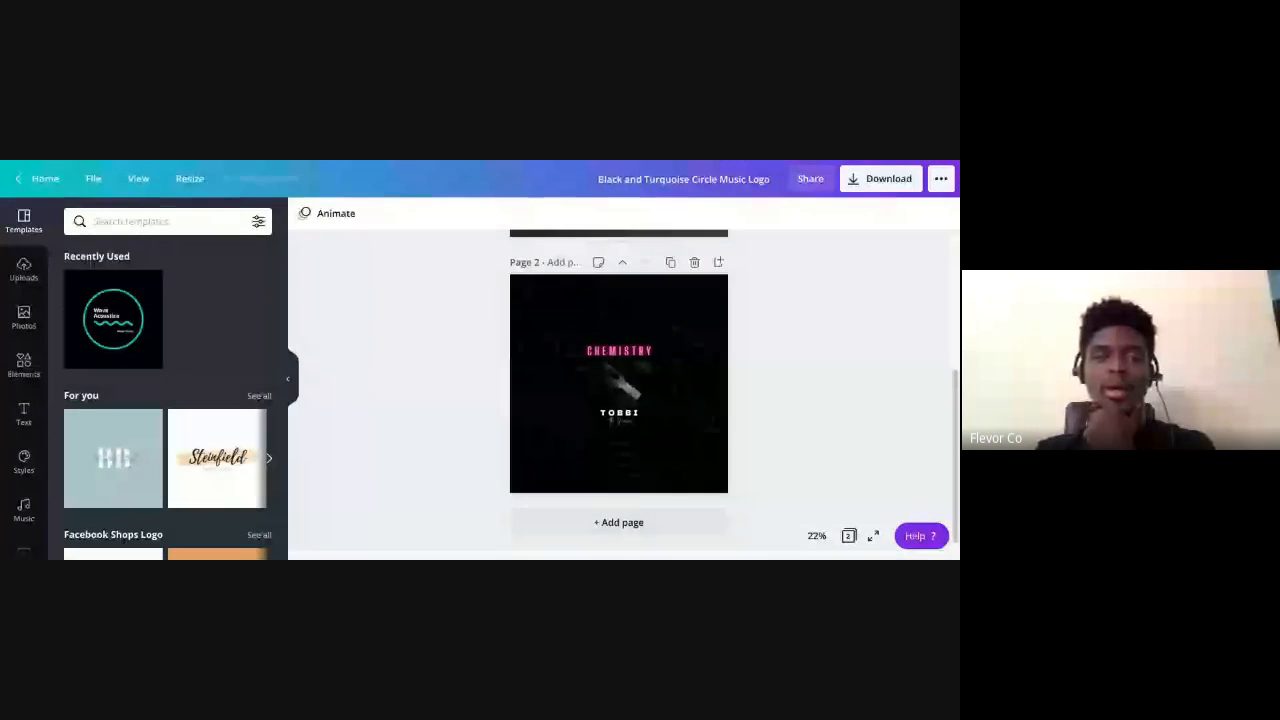
pyautogui.scroll(3, 683, 434)
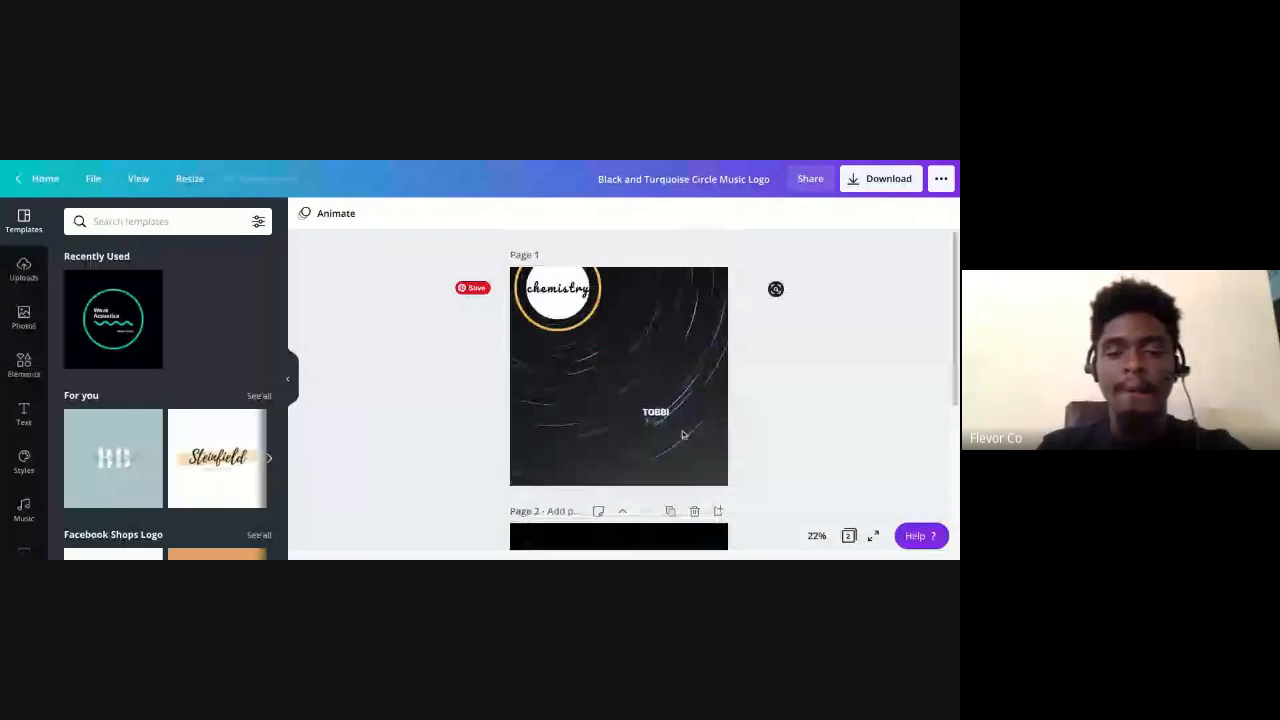
pyautogui.click(817, 536)
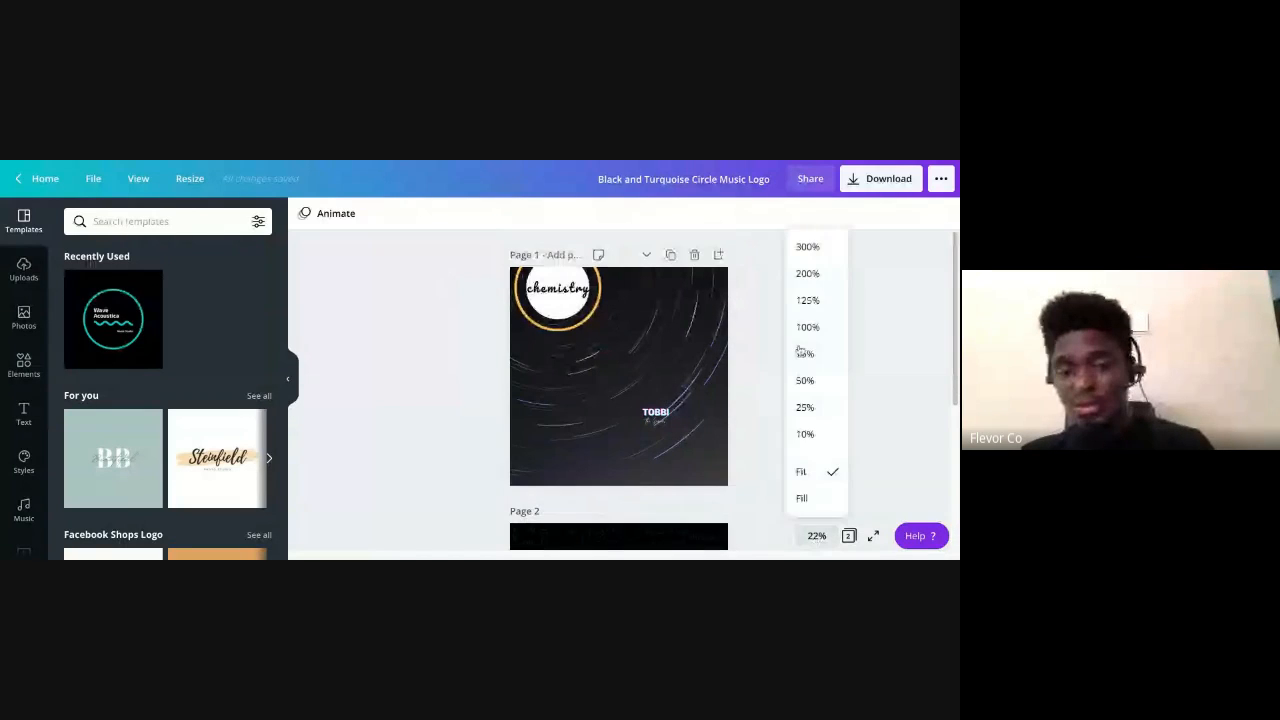
pyautogui.click(805, 407)
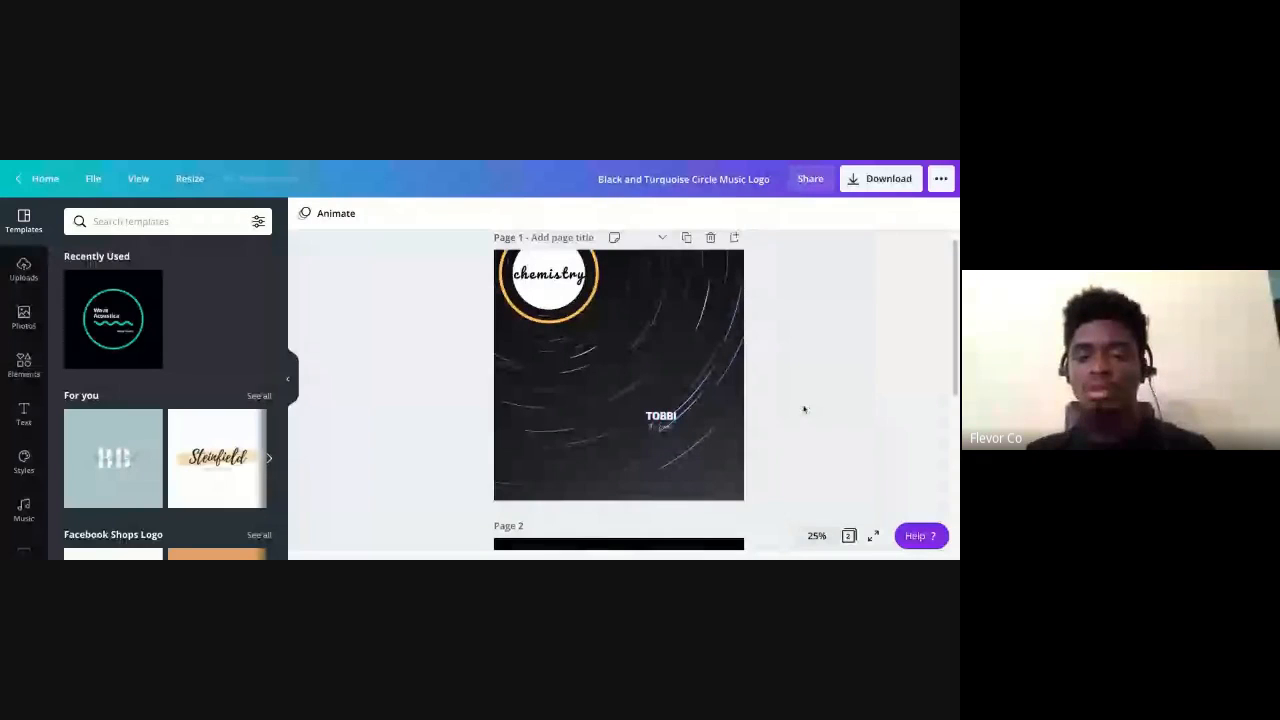
pyautogui.scroll(1, 815, 415)
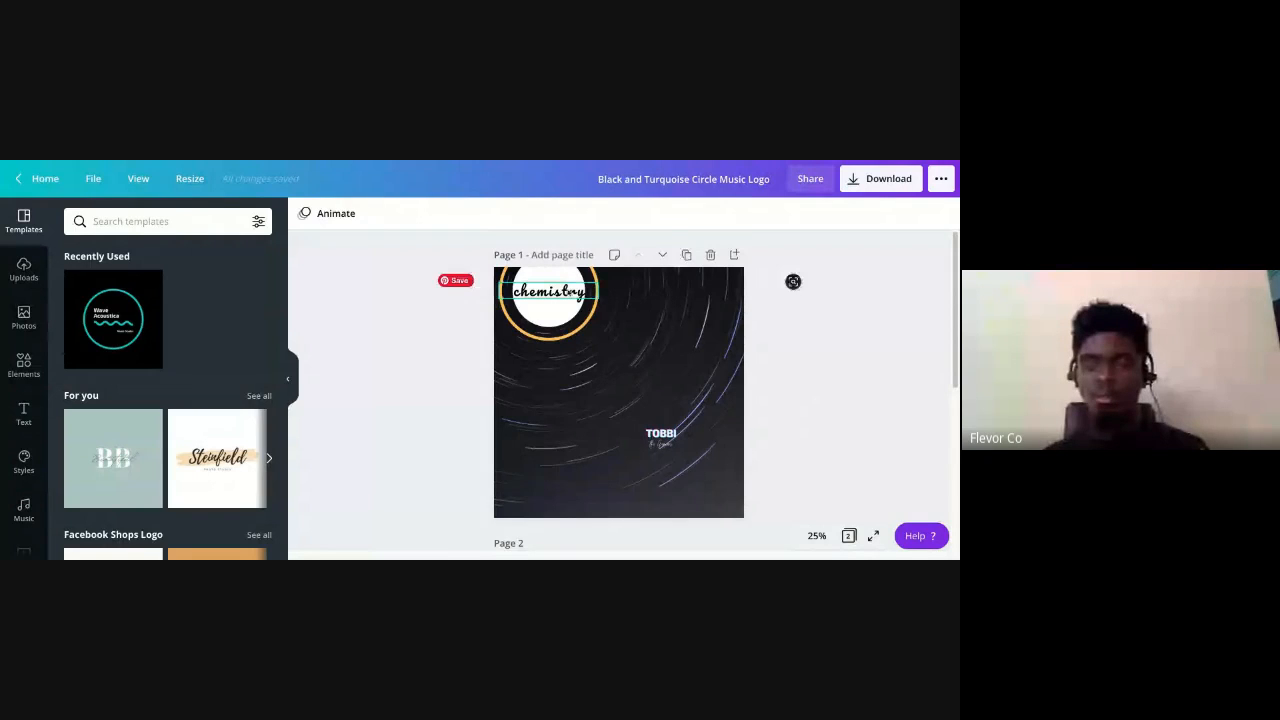
# Shrink the "chemistry" text to size 52.3 so it fits inside the white circle on page 1
pyautogui.click(575, 298)
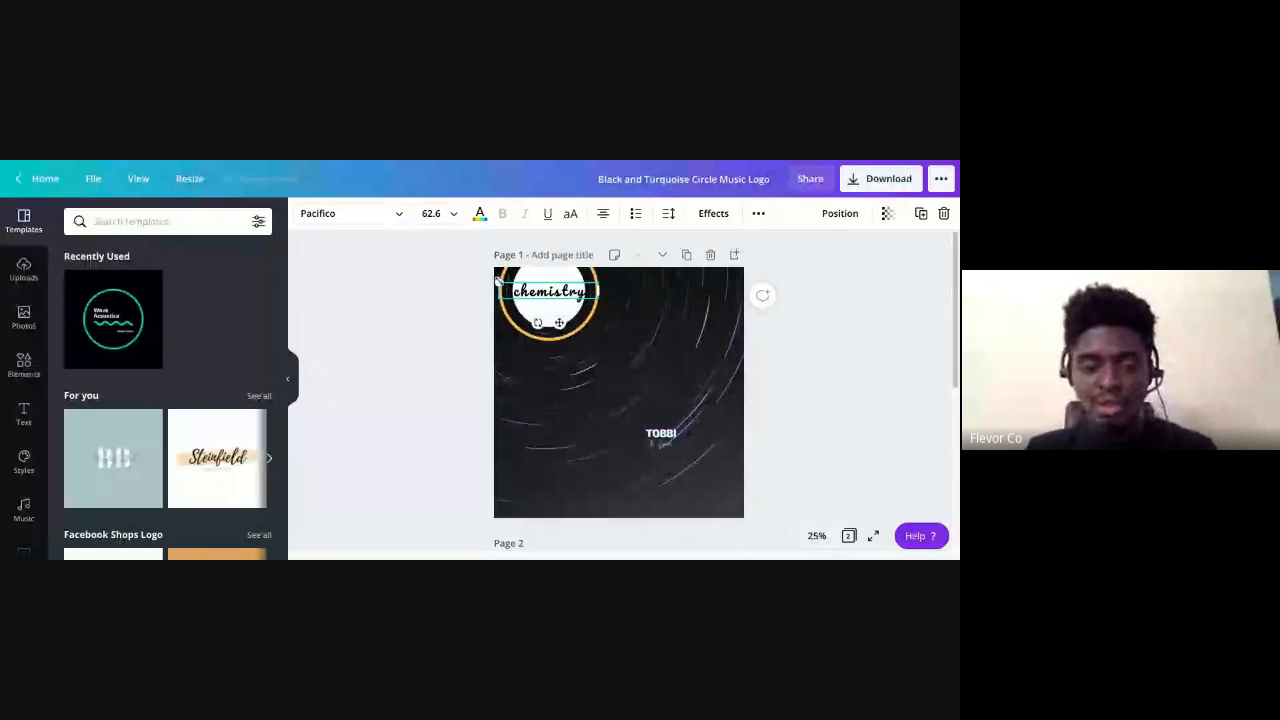
pyautogui.moveTo(498, 281); pyautogui.dragTo(507, 285)
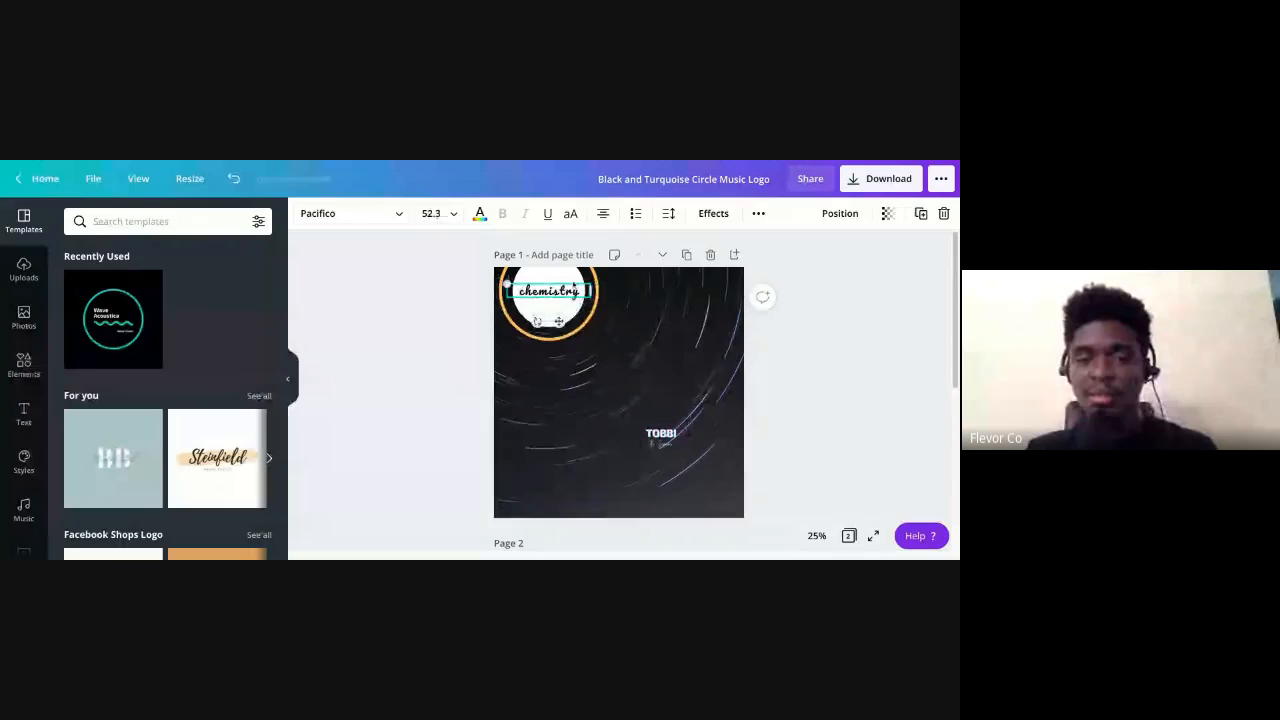
pyautogui.click(460, 351)
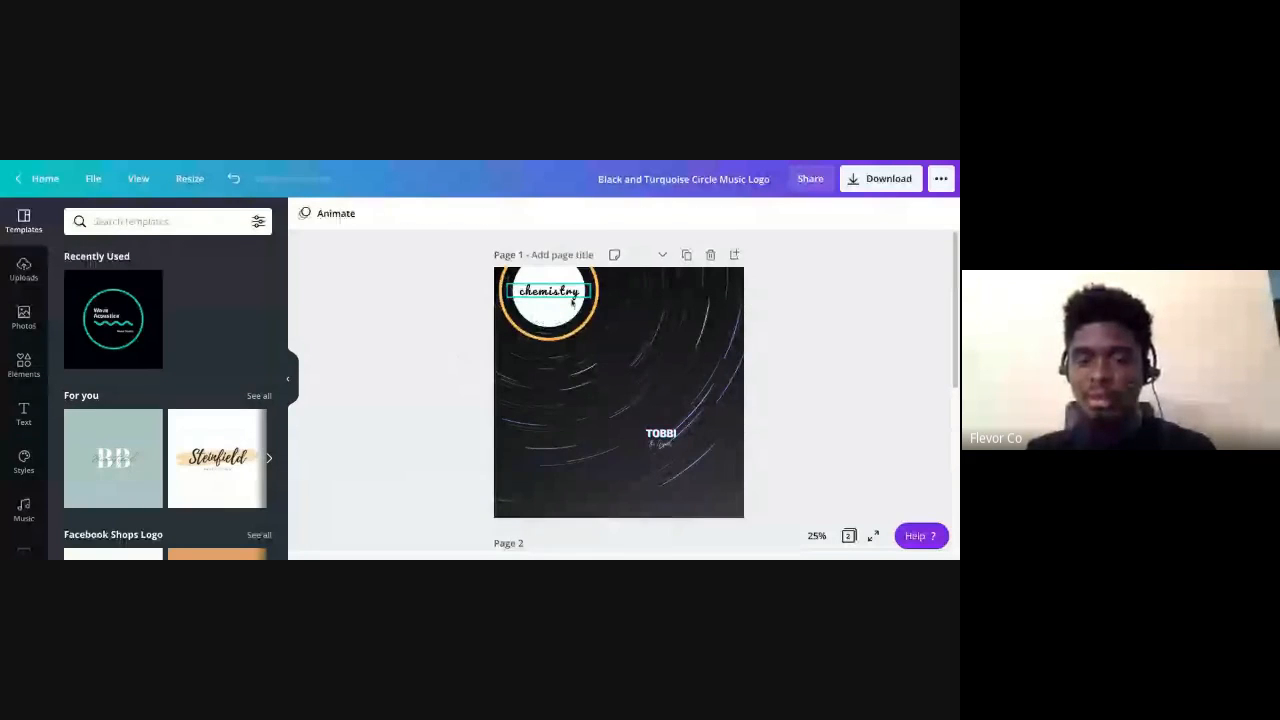
# Try to enlarge the "chemistry" text together with its white circle and gold ring
pyautogui.click(530, 294)
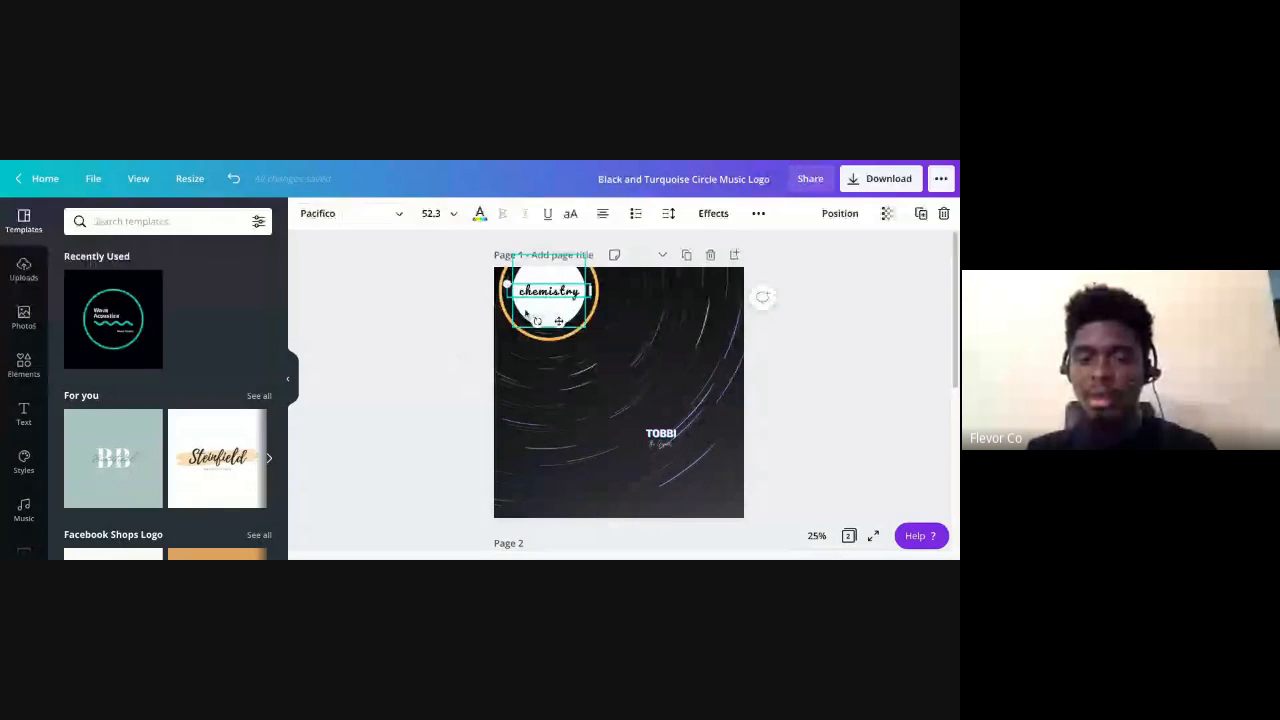
pyautogui.keyDown('shift'); pyautogui.click(526, 314); pyautogui.keyUp('shift')
pyautogui.keyDown('shift'); pyautogui.click(516, 324); pyautogui.keyUp('shift')
pyautogui.moveTo(599, 341); pyautogui.dragTo(619, 361)
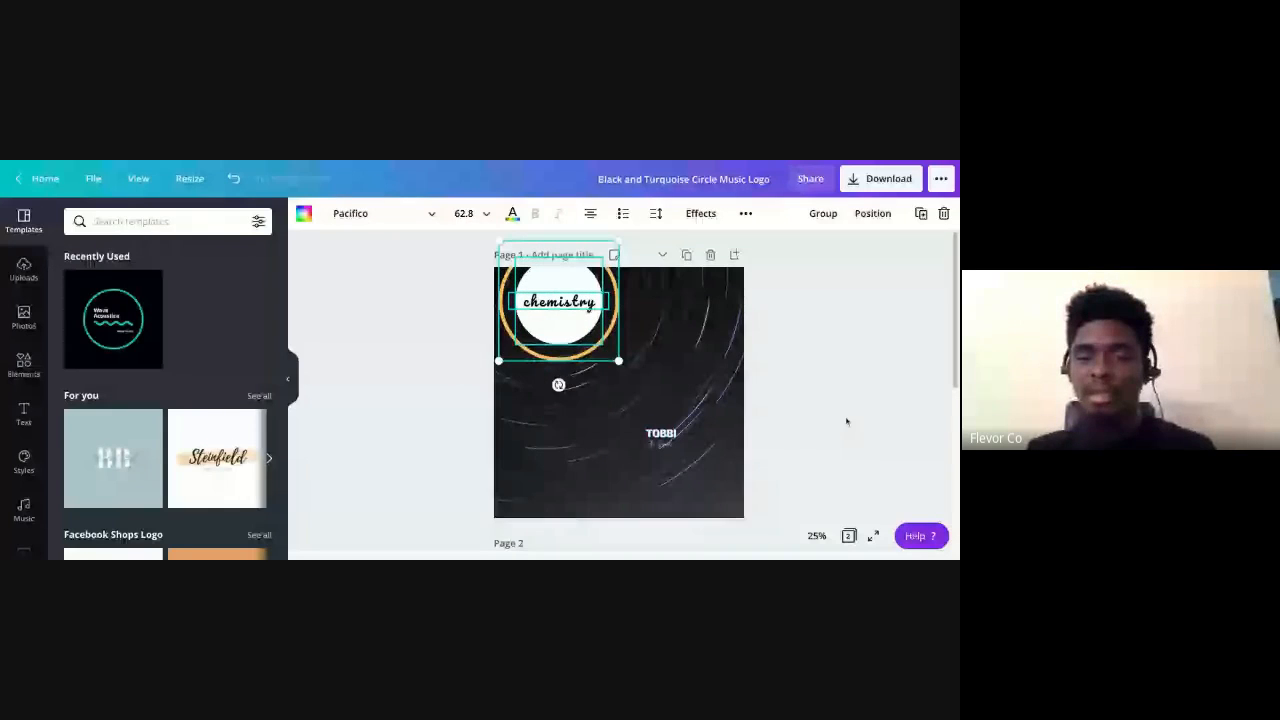
pyautogui.click(846, 420)
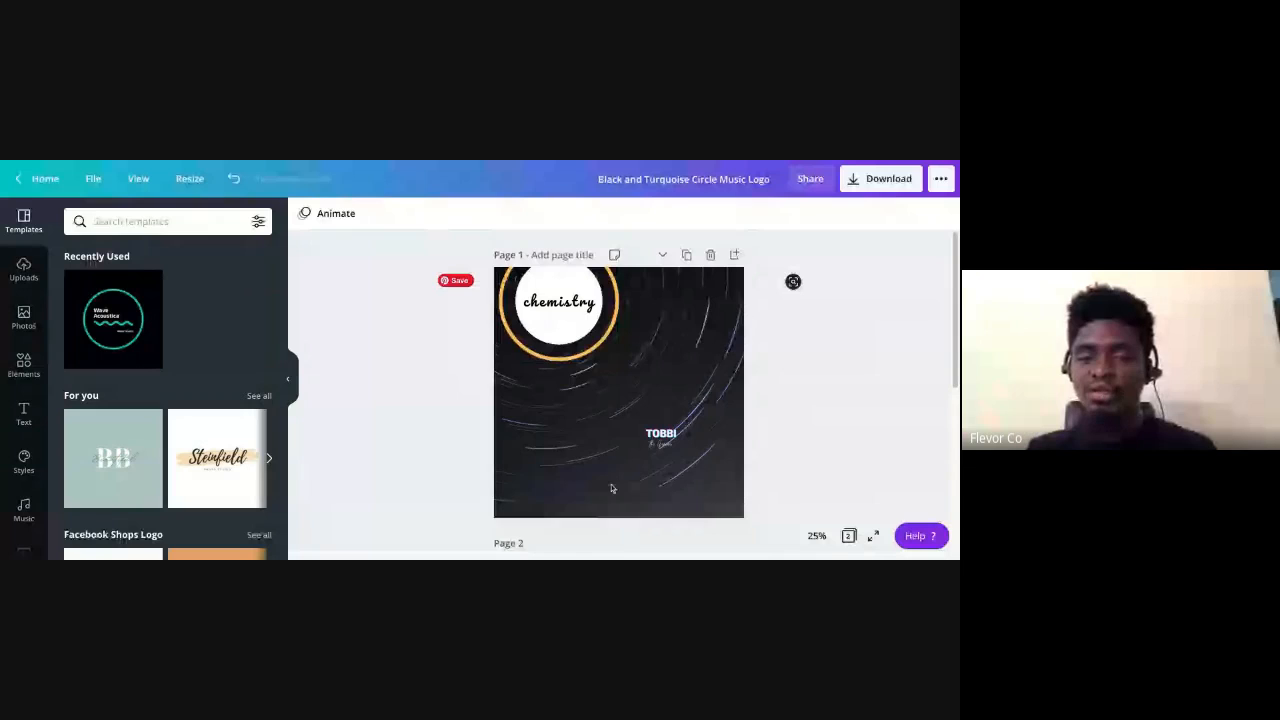
pyautogui.hotkey('ctrl', 'z')
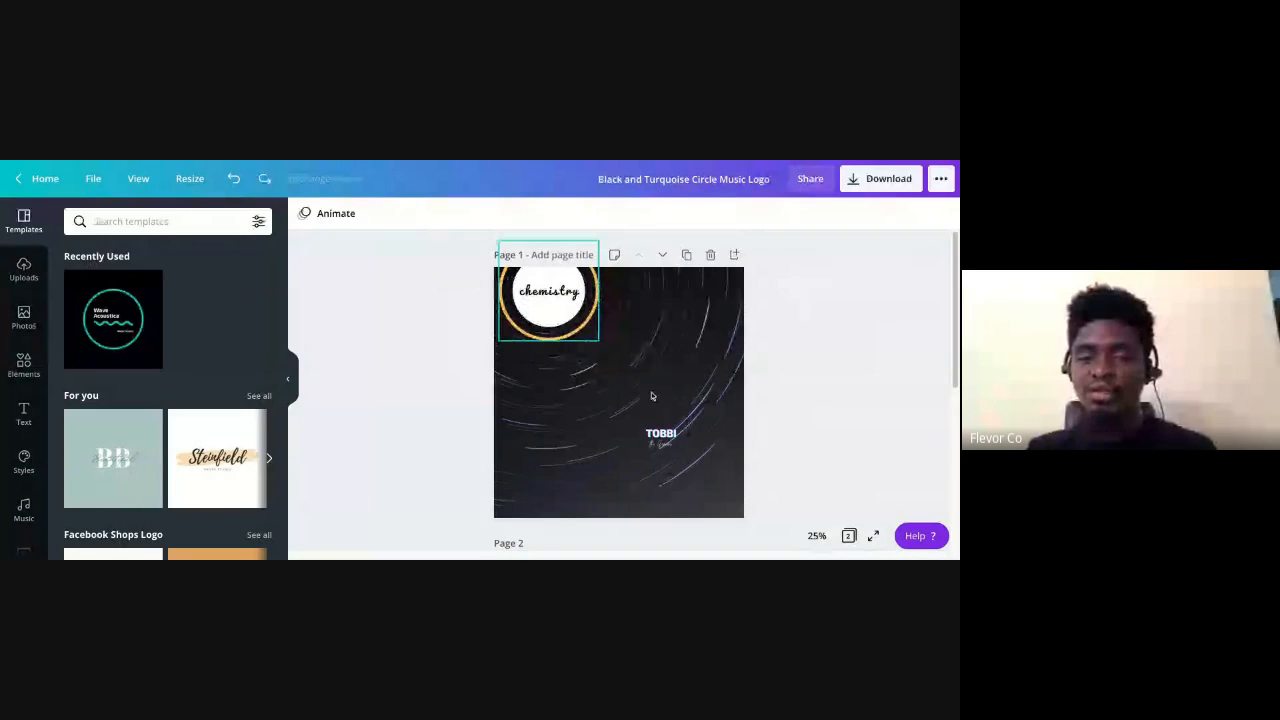
# Enlarge the artist name and its script subtitle together to size 95.6, and reposition them in the lower right of page 1
pyautogui.click(668, 452)
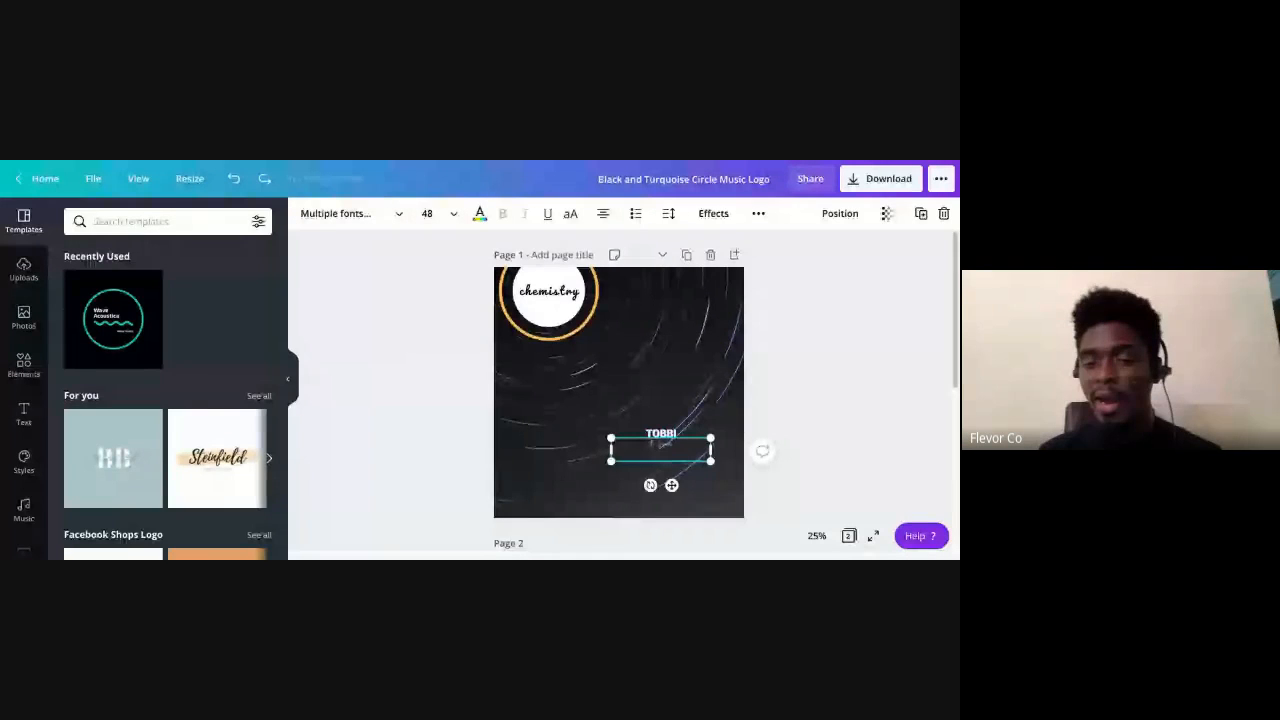
pyautogui.click(657, 450)
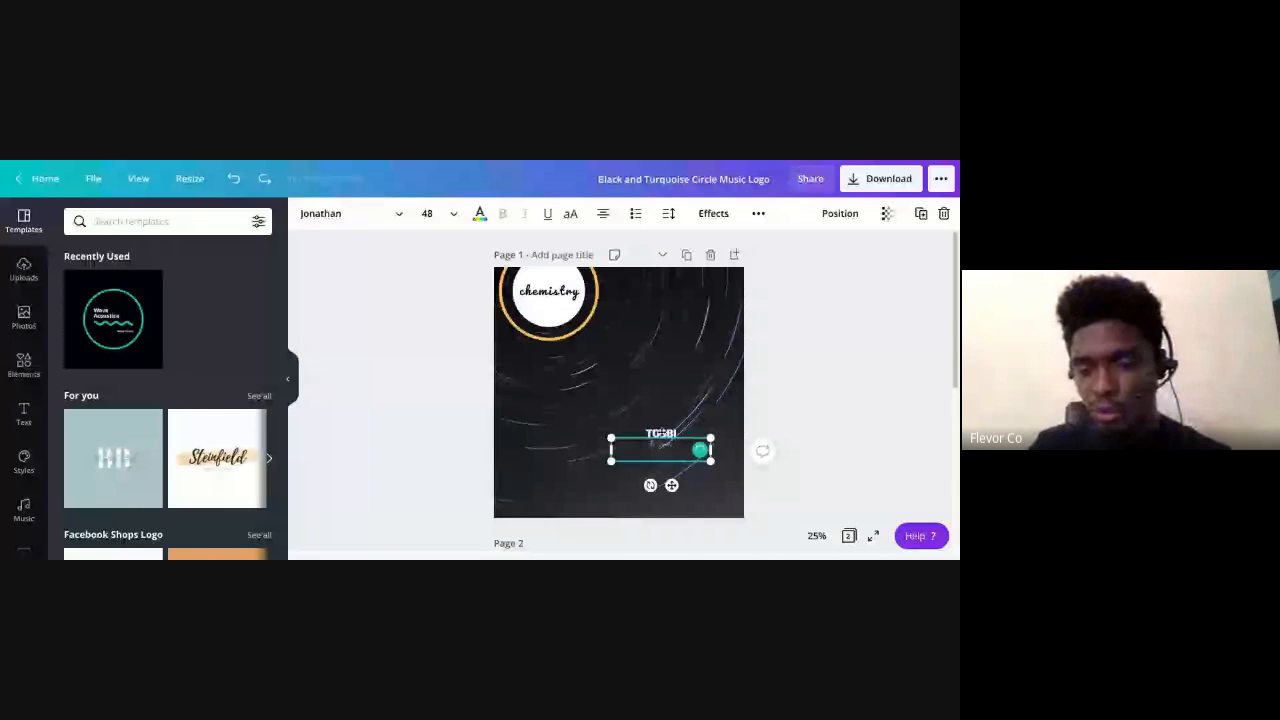
pyautogui.keyDown('shift'); pyautogui.click(660, 434); pyautogui.keyUp('shift')
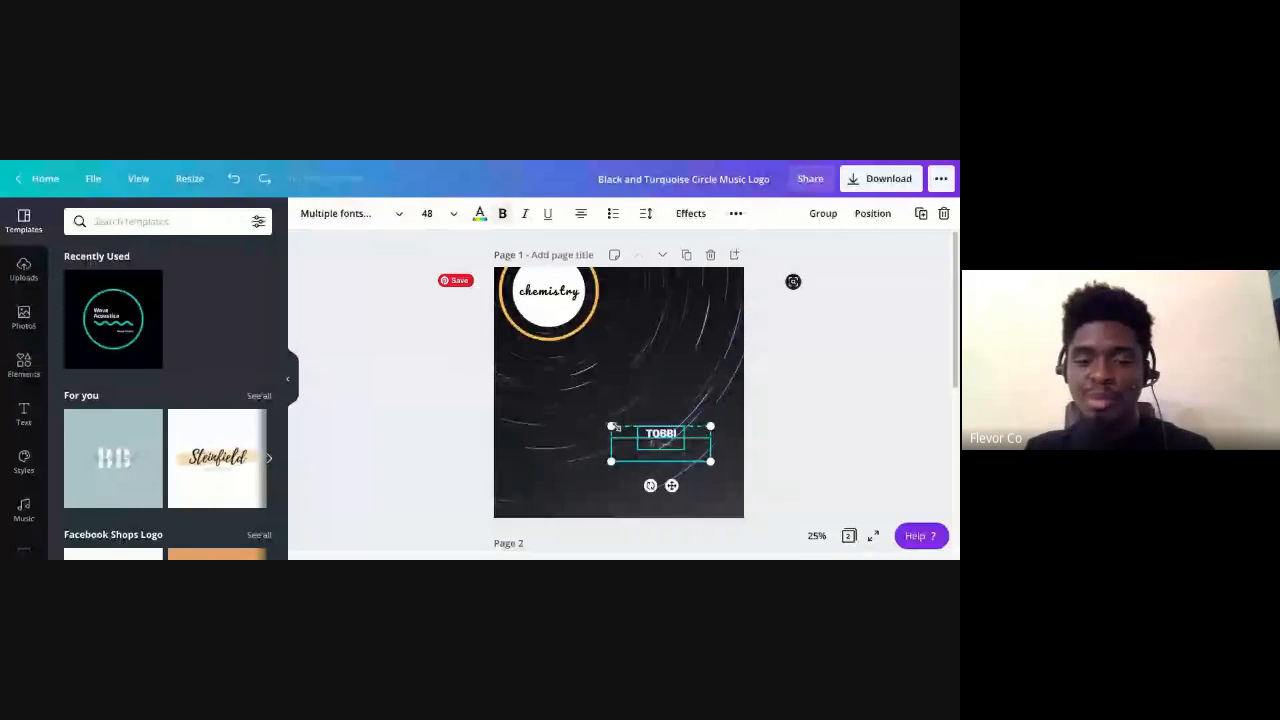
pyautogui.moveTo(612, 427); pyautogui.dragTo(512, 391)
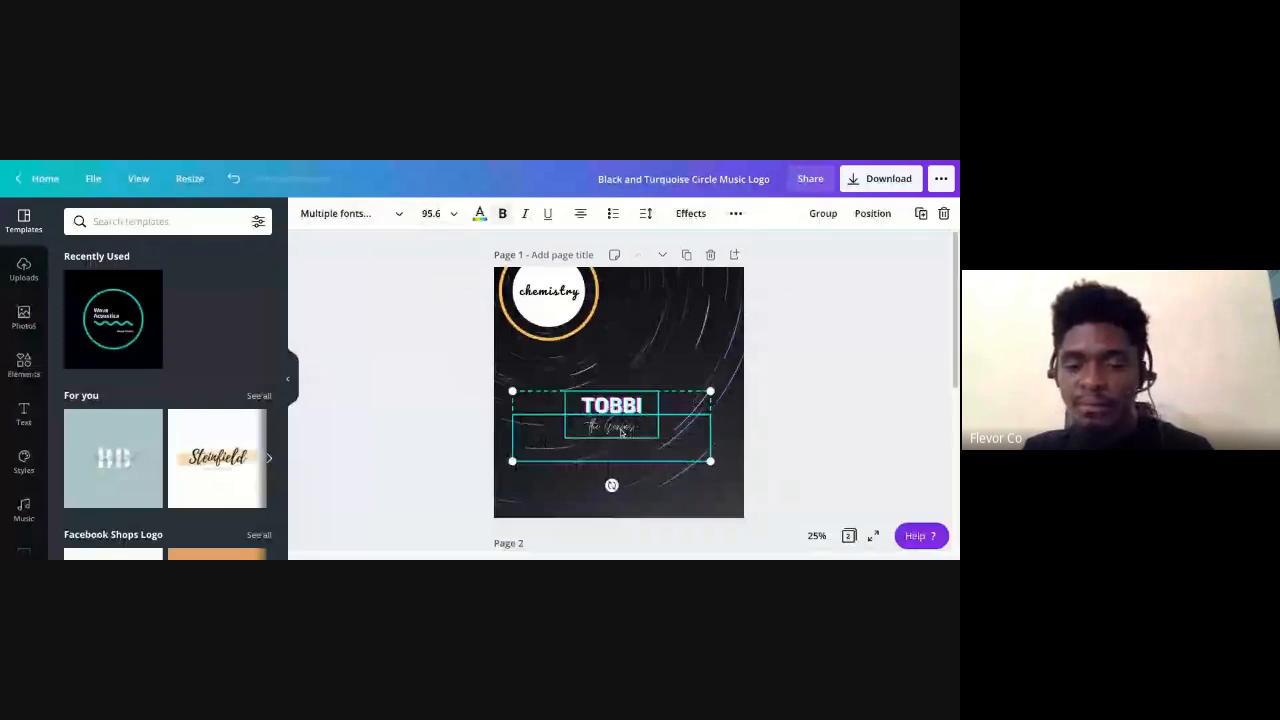
pyautogui.moveTo(621, 432); pyautogui.dragTo(622, 413)
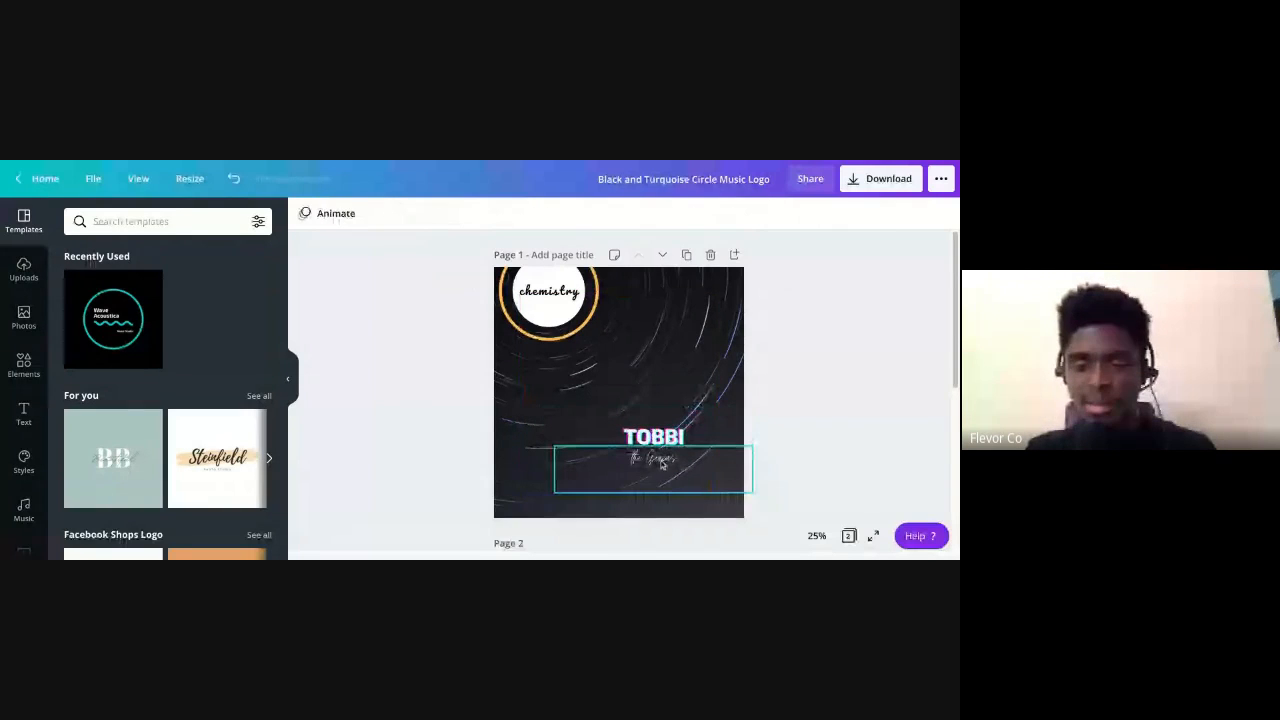
# Enlarge the artist name and subtitle further to size 118, and place them together near the page's lower-right corner
pyautogui.click(658, 456)
pyautogui.moveTo(554, 446); pyautogui.dragTo(550, 420)
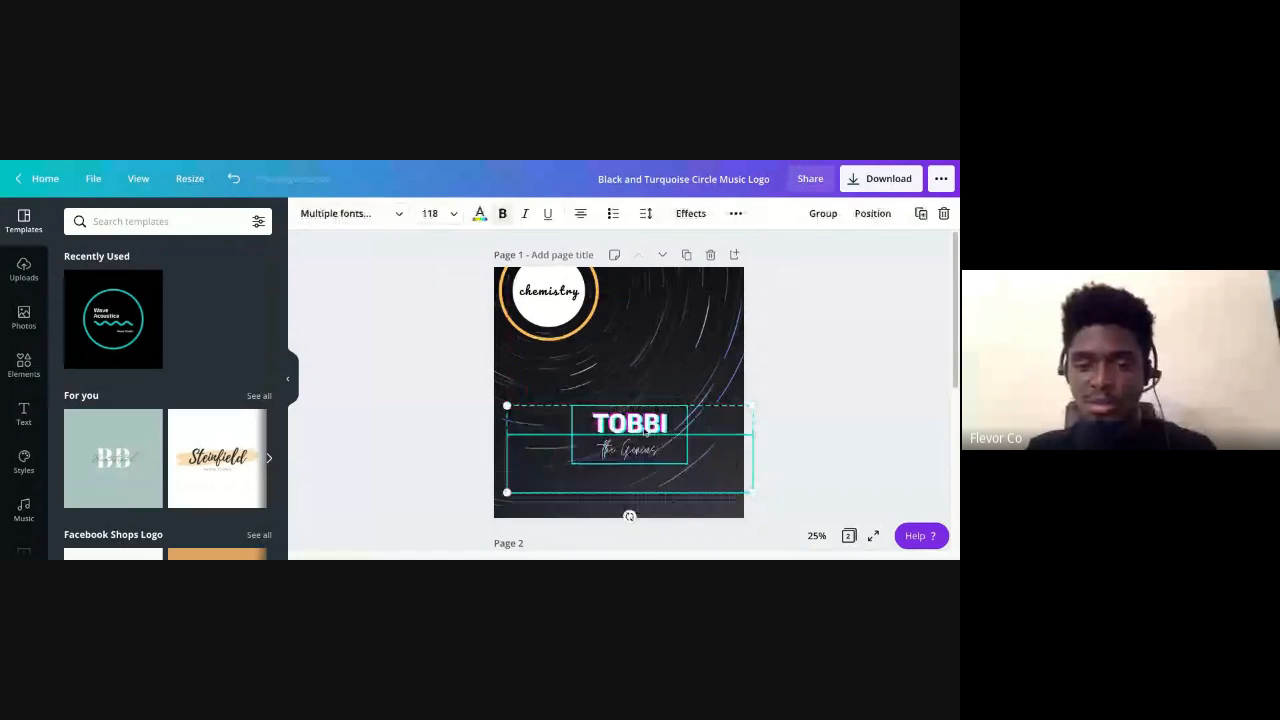
pyautogui.moveTo(645, 428); pyautogui.dragTo(693, 441)
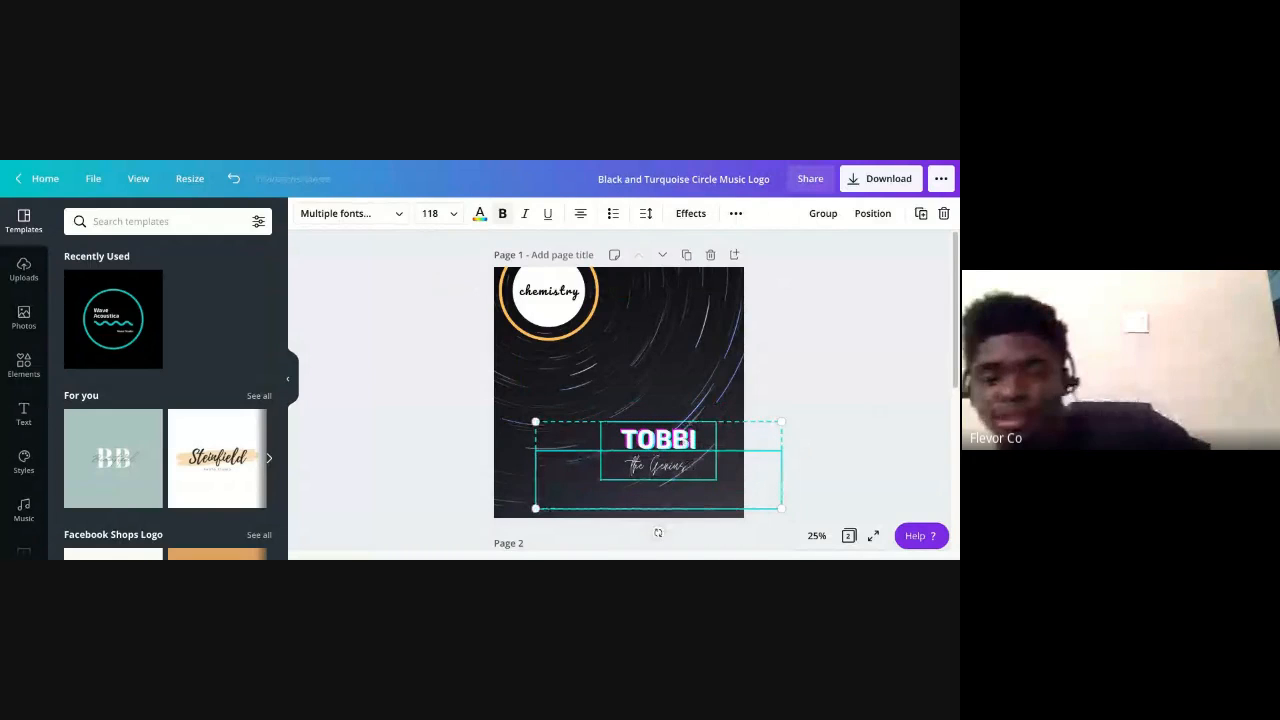
pyautogui.click(835, 360)
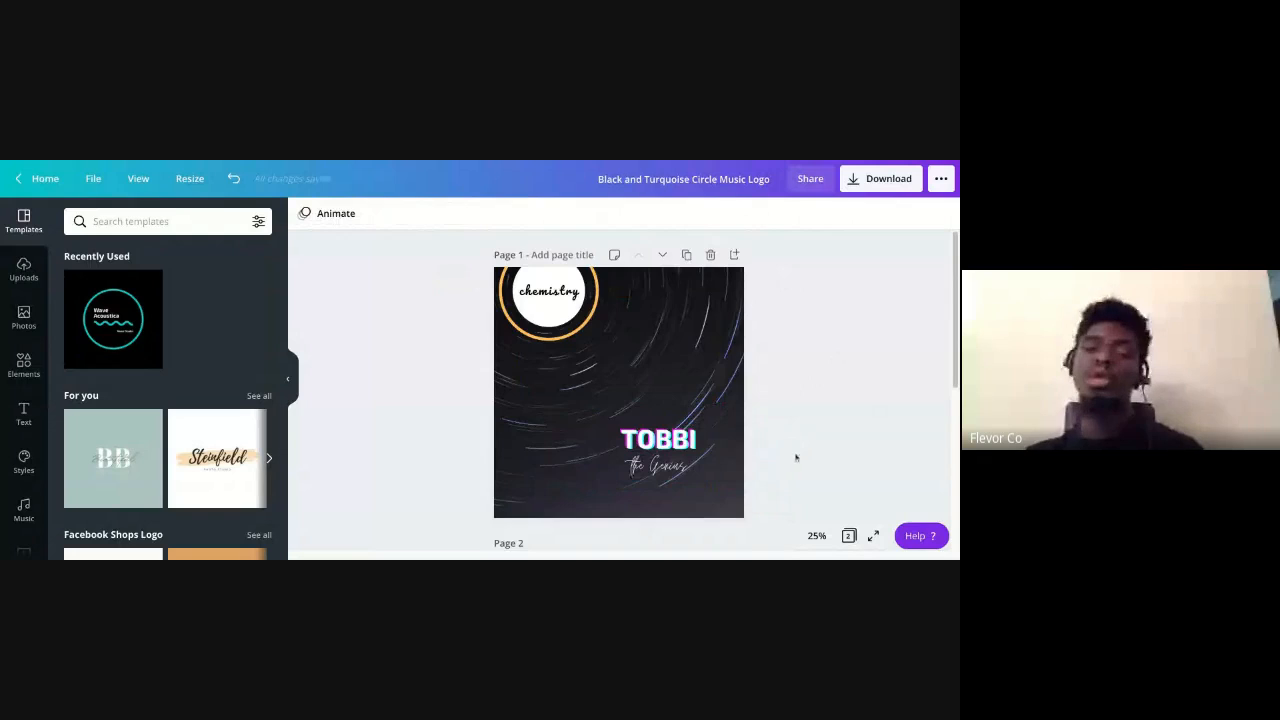
# Enlarge the "CHEMISTRY" title, the hands image and the artist name with its subtitle together in the centre of page 2
pyautogui.scroll(-5, 798, 440)
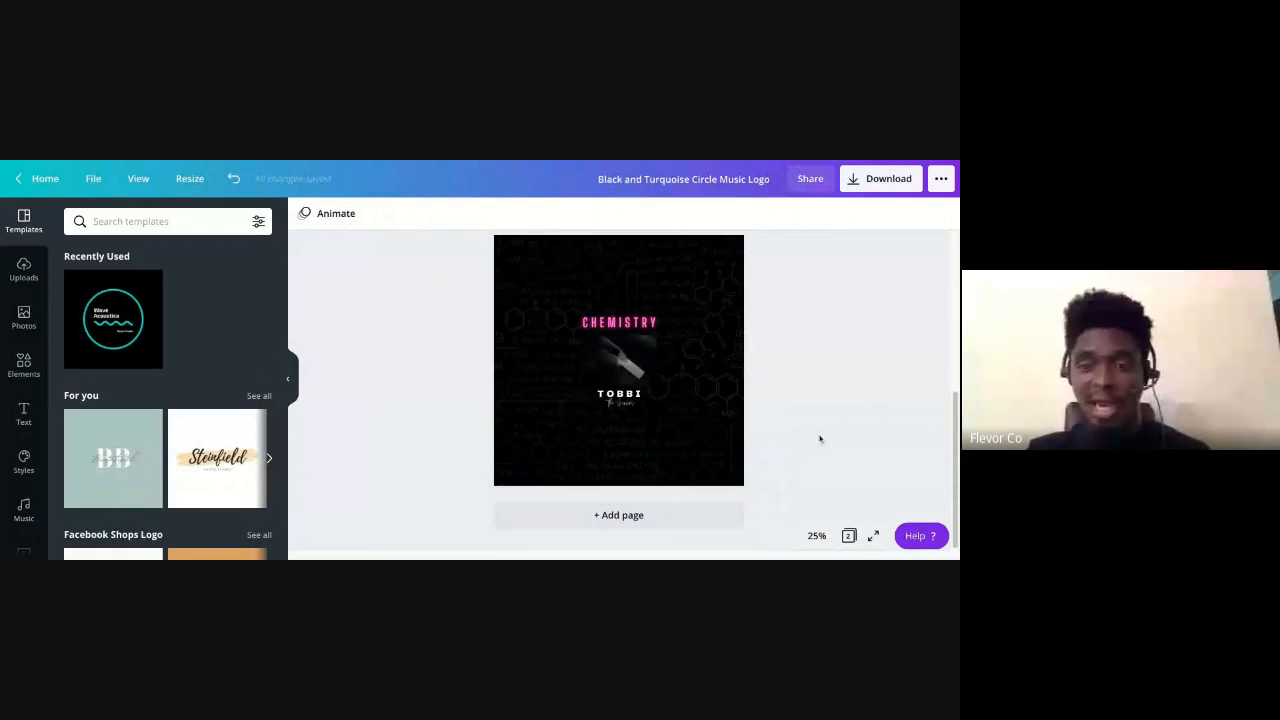
pyautogui.click(620, 320)
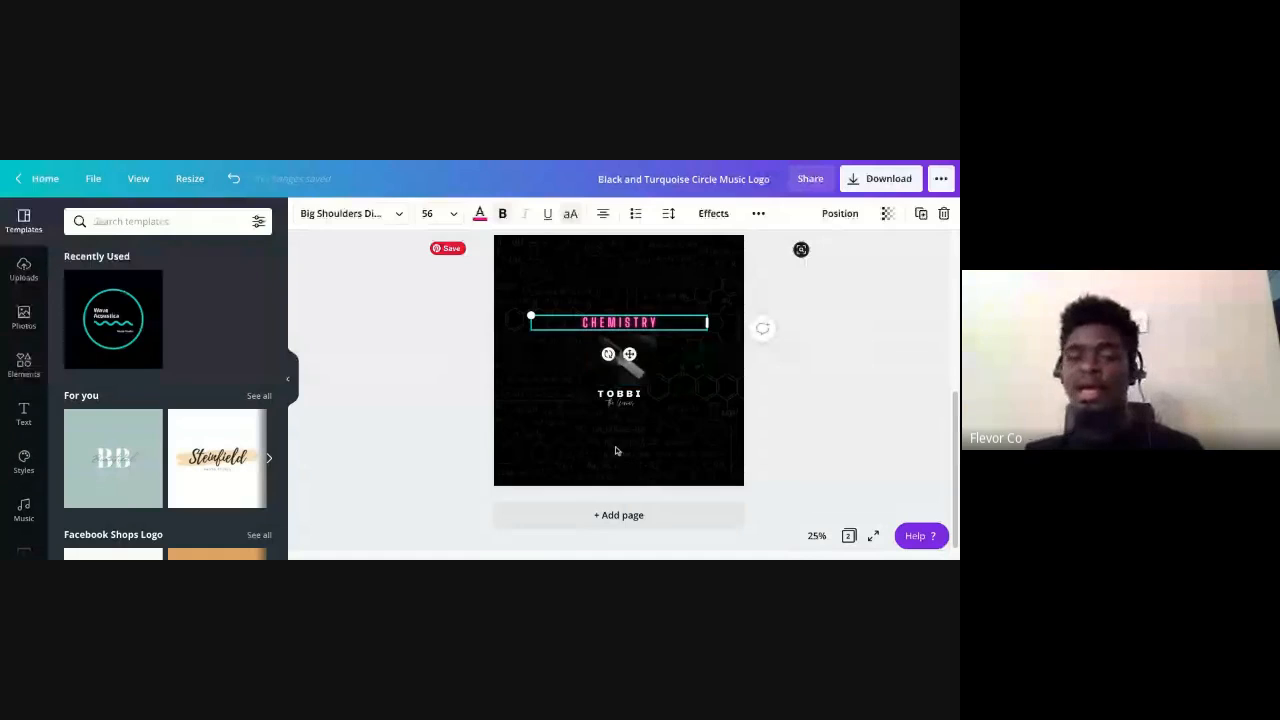
pyautogui.click(837, 398)
pyautogui.click(548, 279)
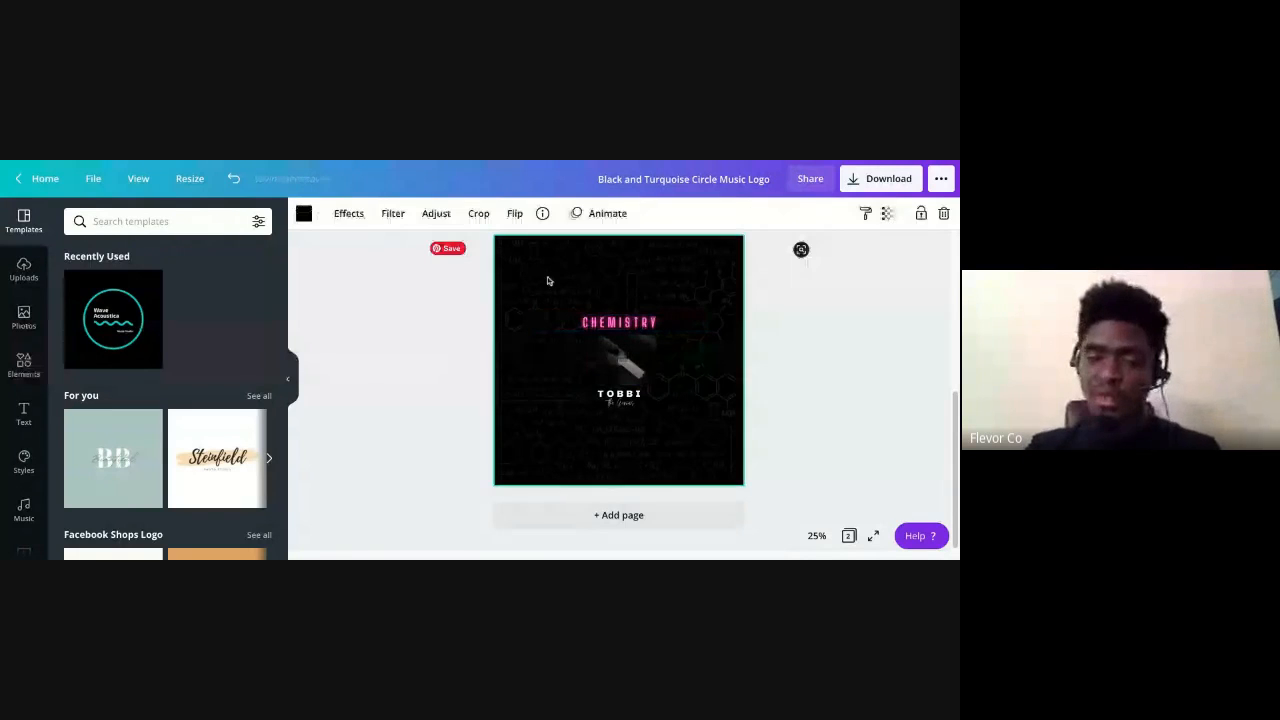
pyautogui.moveTo(532, 274); pyautogui.dragTo(690, 453)
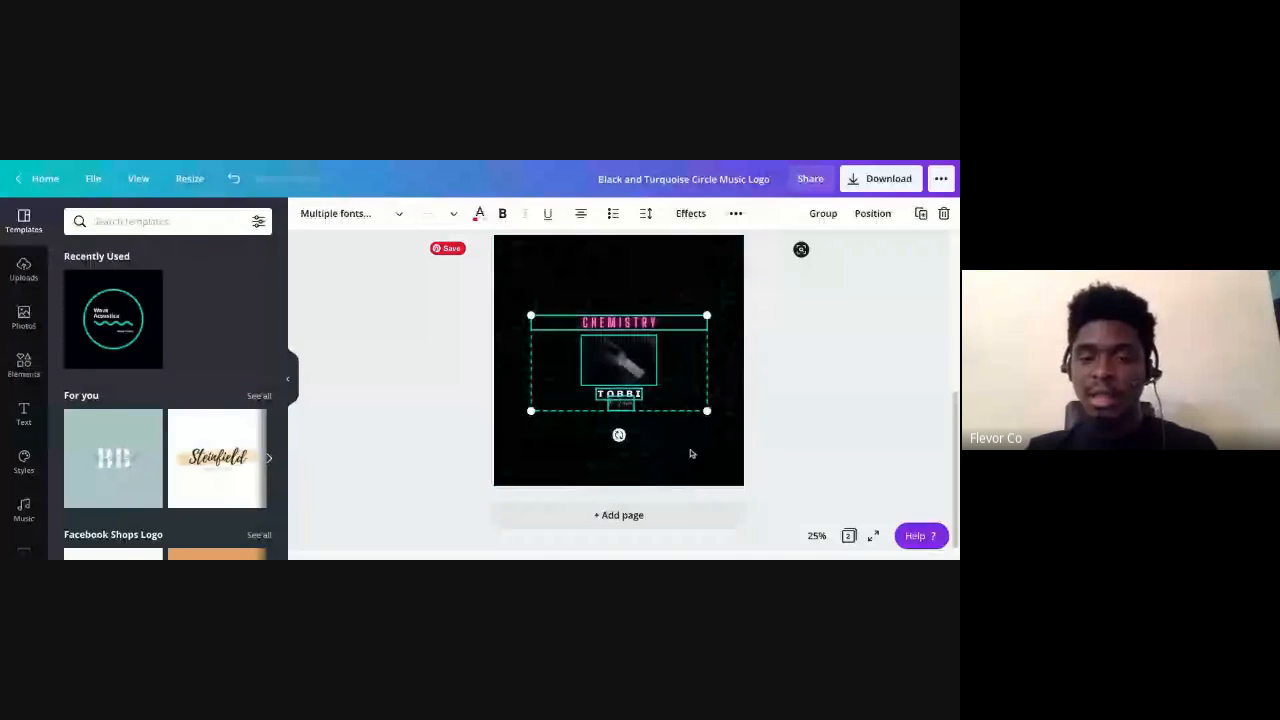
pyautogui.click(818, 349)
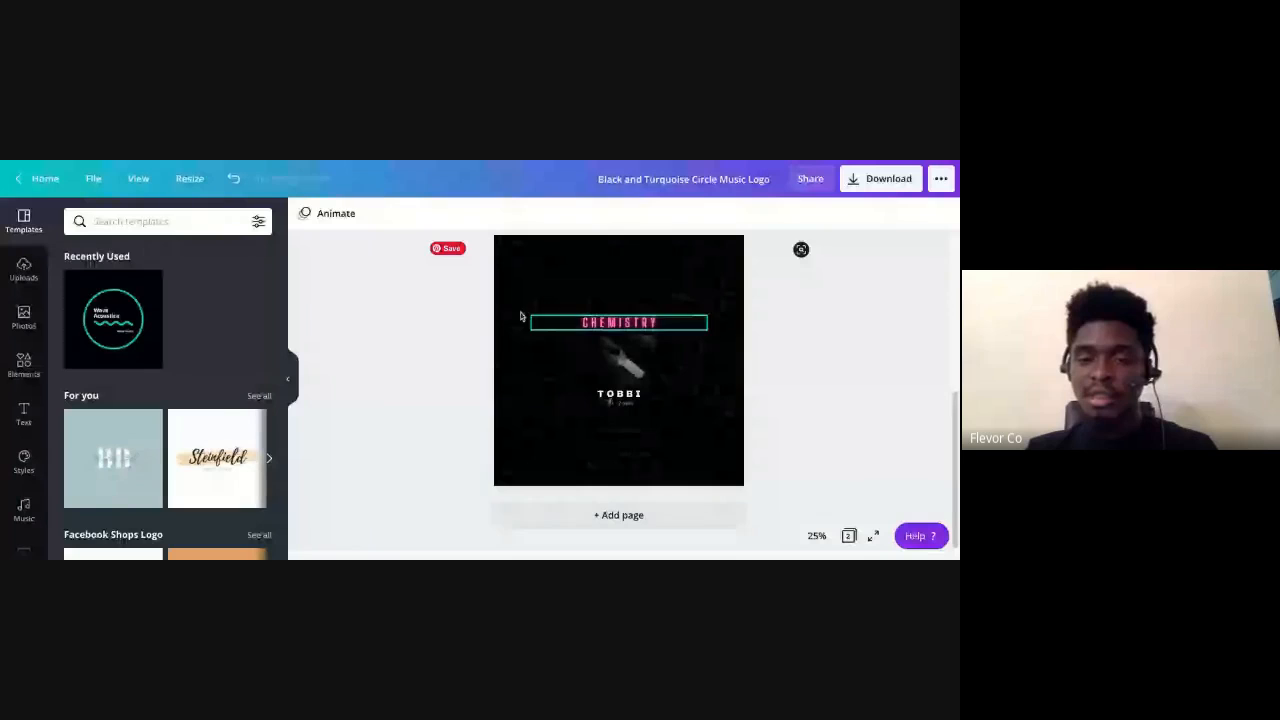
pyautogui.moveTo(537, 286); pyautogui.dragTo(685, 441)
pyautogui.moveTo(537, 288); pyautogui.dragTo(754, 438)
pyautogui.click(822, 378)
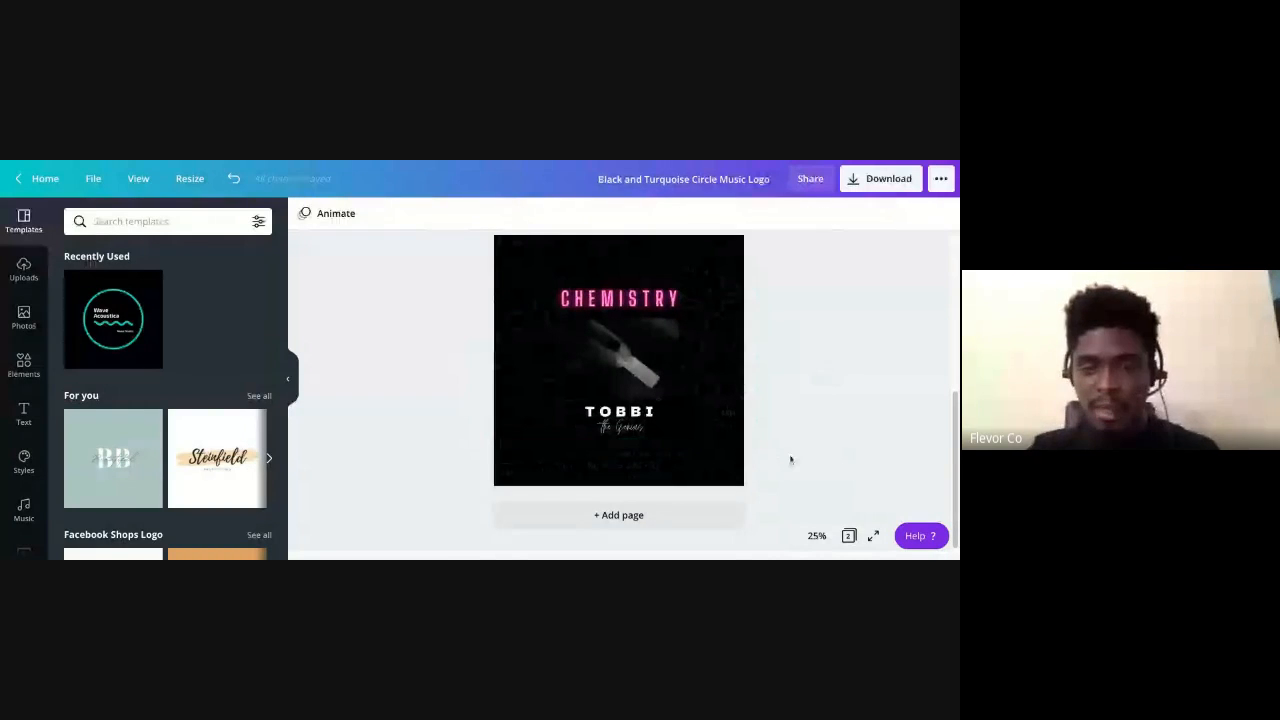
pyautogui.scroll(1, 795, 450)
pyautogui.scroll(-1, 801, 443)
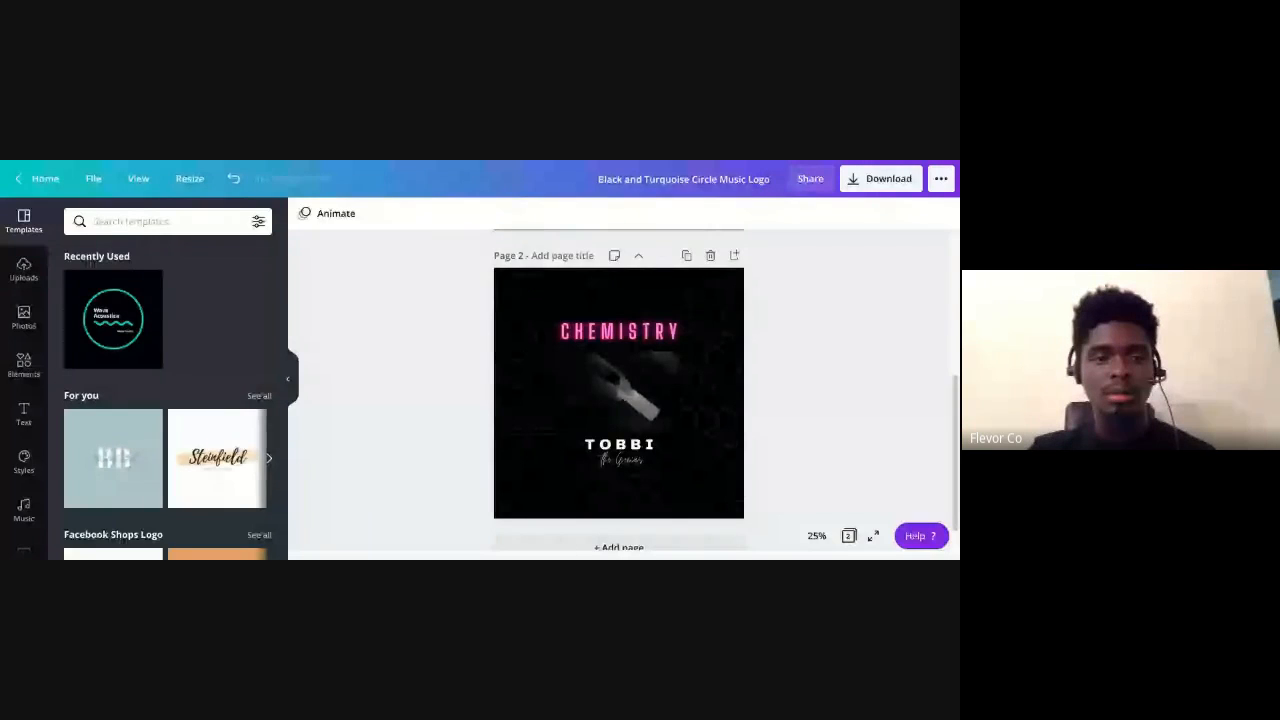
# Switch to the BABYGIRLIVING.COM poster, open it for editing and set the zoom to 25%
pyautogui.hotkey('ctrl', 'Tab')
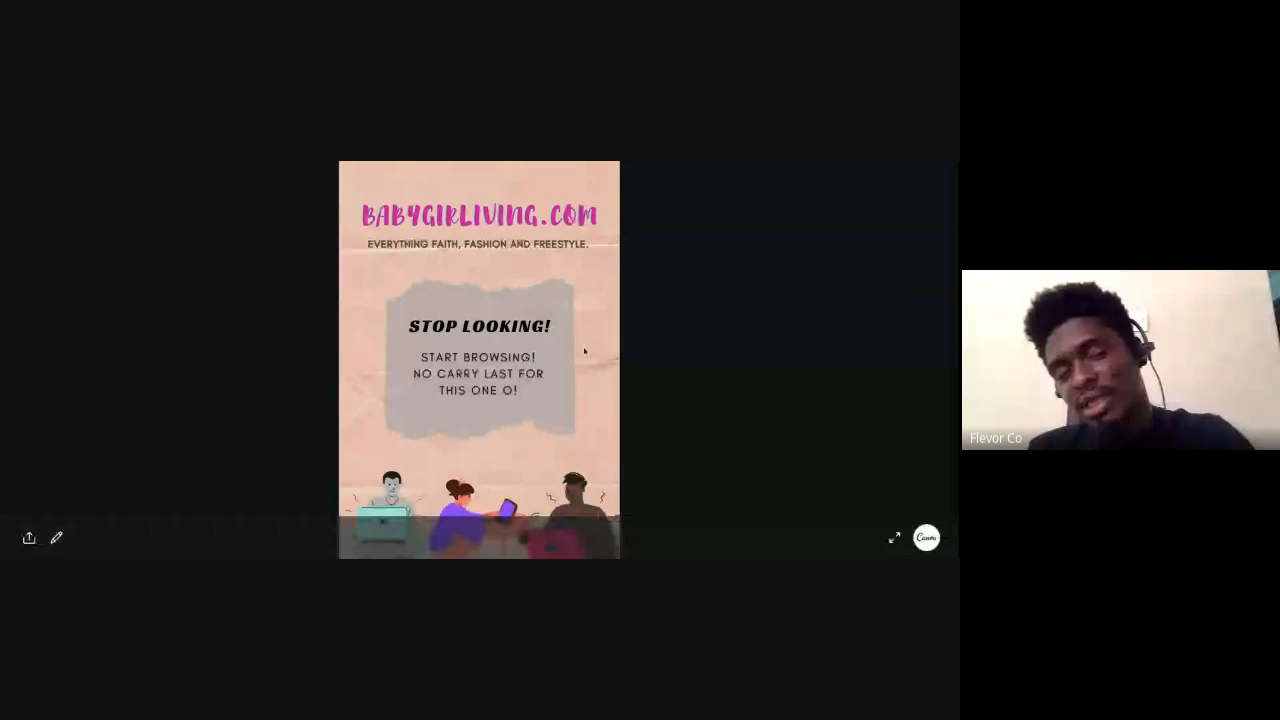
pyautogui.click(56, 539)
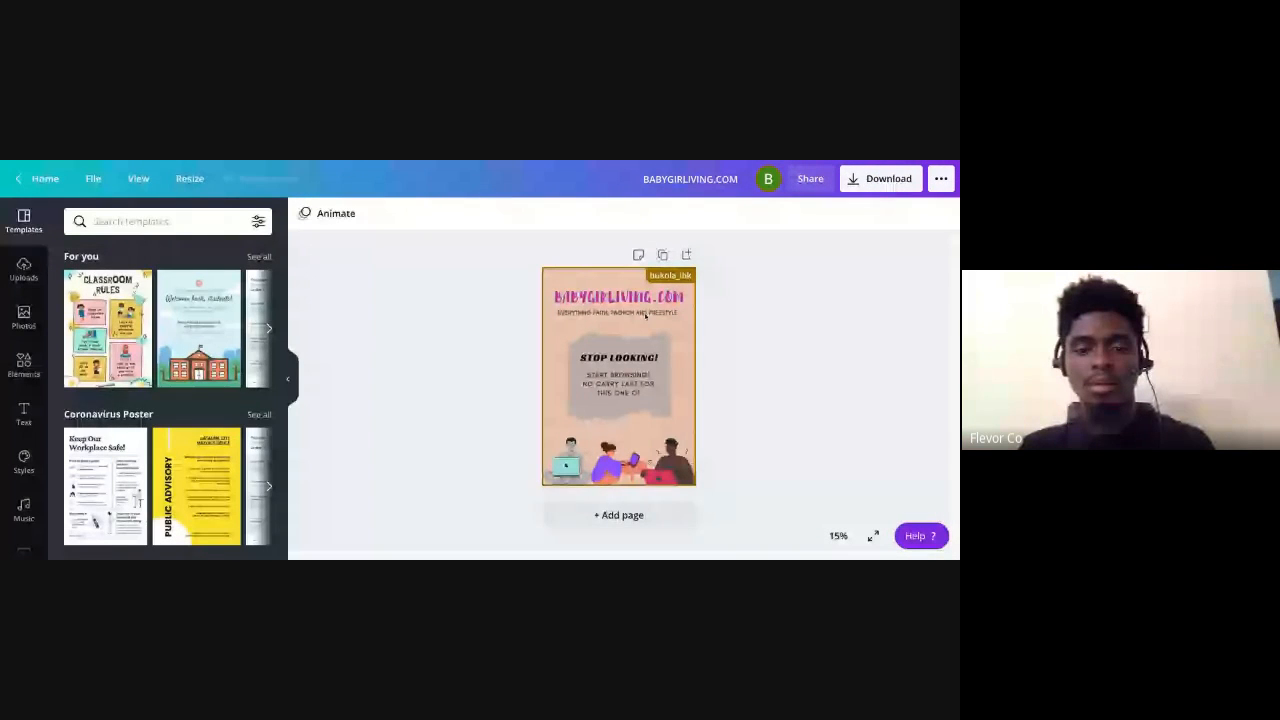
pyautogui.click(850, 536)
pyautogui.click(827, 407)
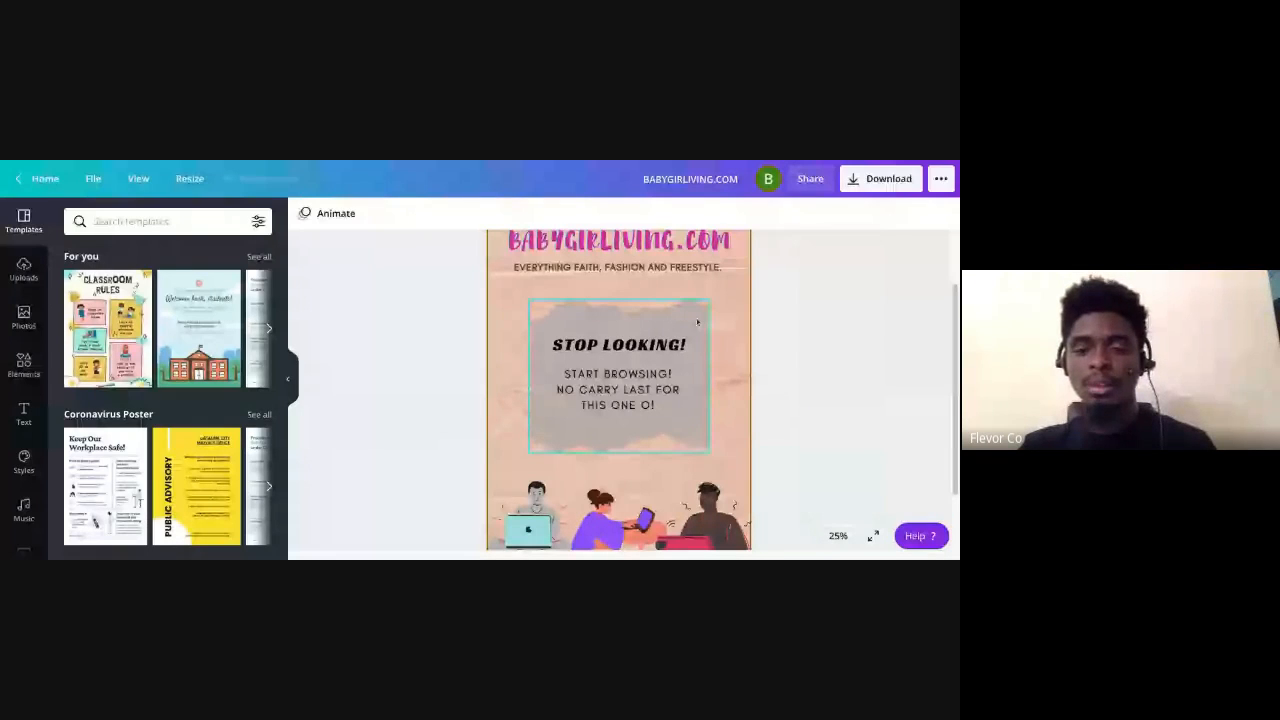
# Recolour the grey torn-paper shape behind "STOP LOOKING!" to white and set its transparency to 100
pyautogui.click(697, 322)
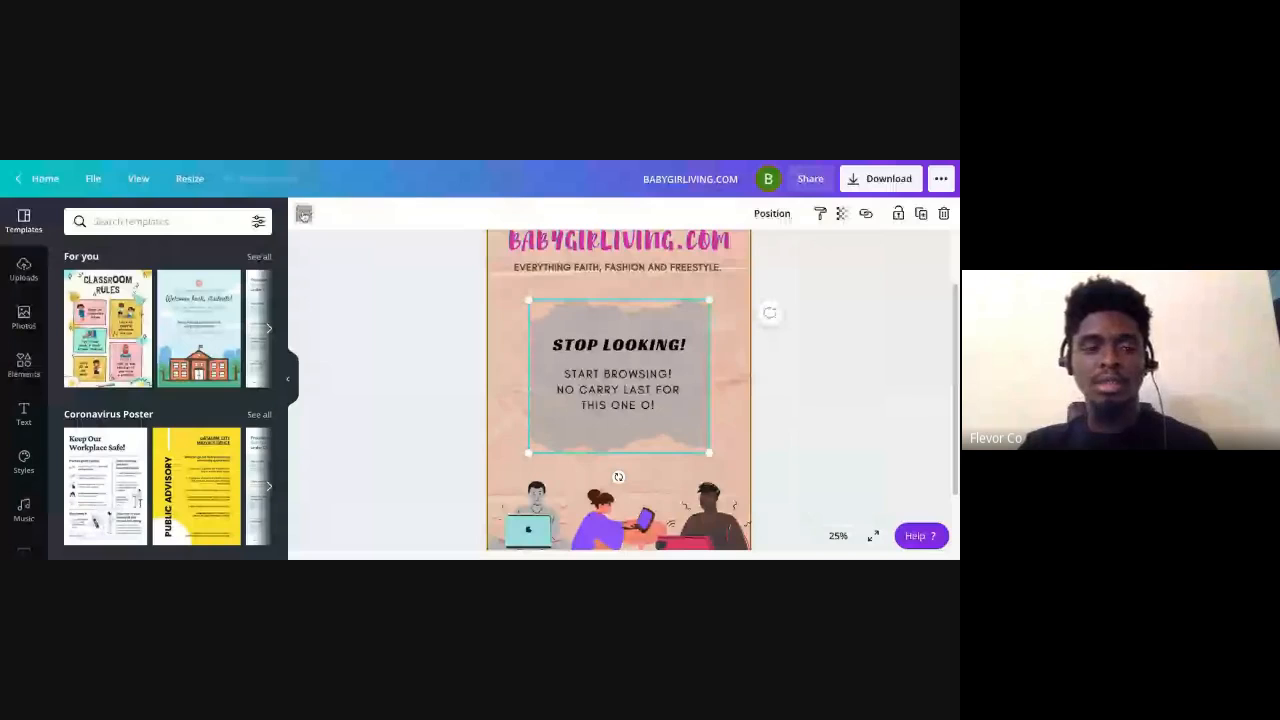
pyautogui.click(304, 214)
pyautogui.click(115, 489)
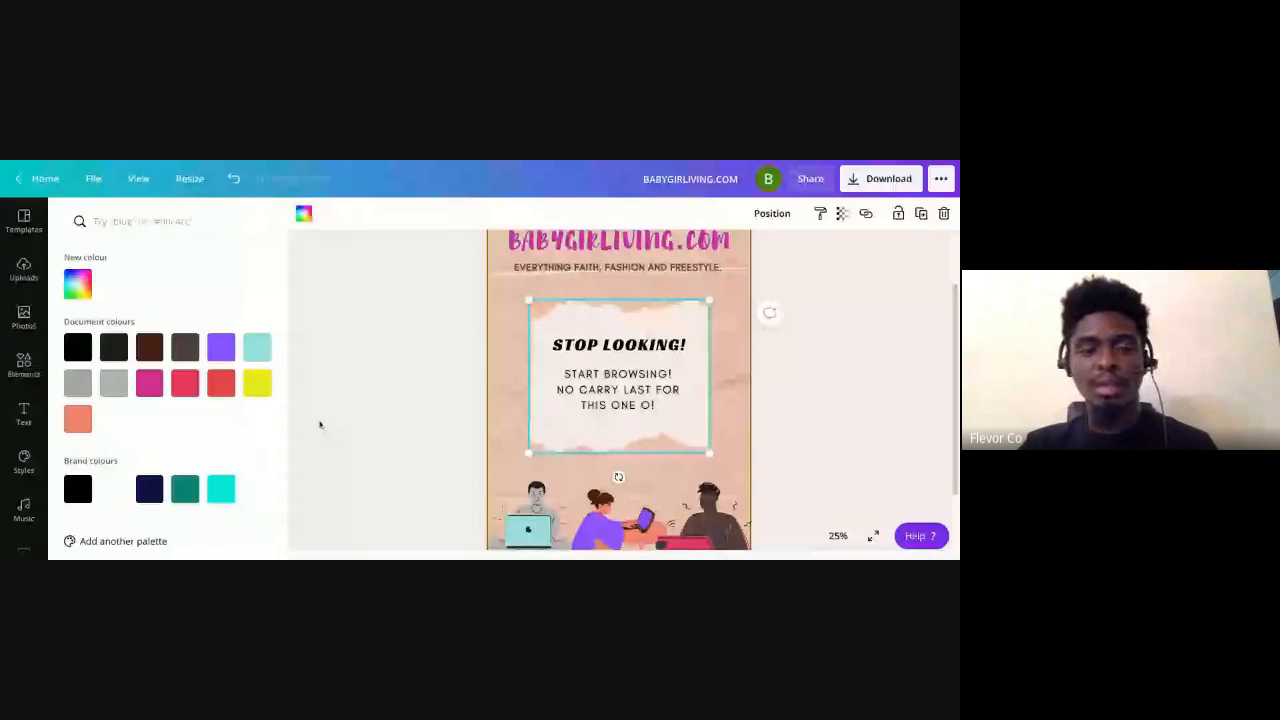
pyautogui.click(843, 214)
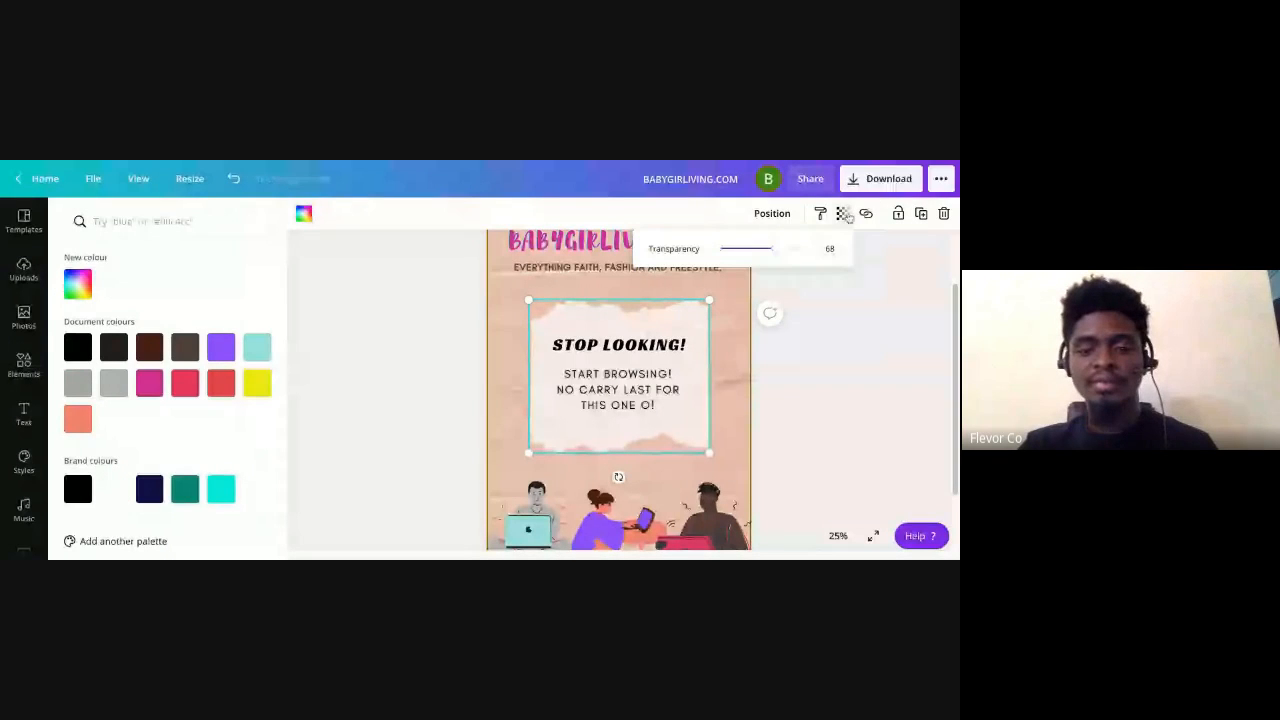
pyautogui.moveTo(771, 248); pyautogui.dragTo(803, 249)
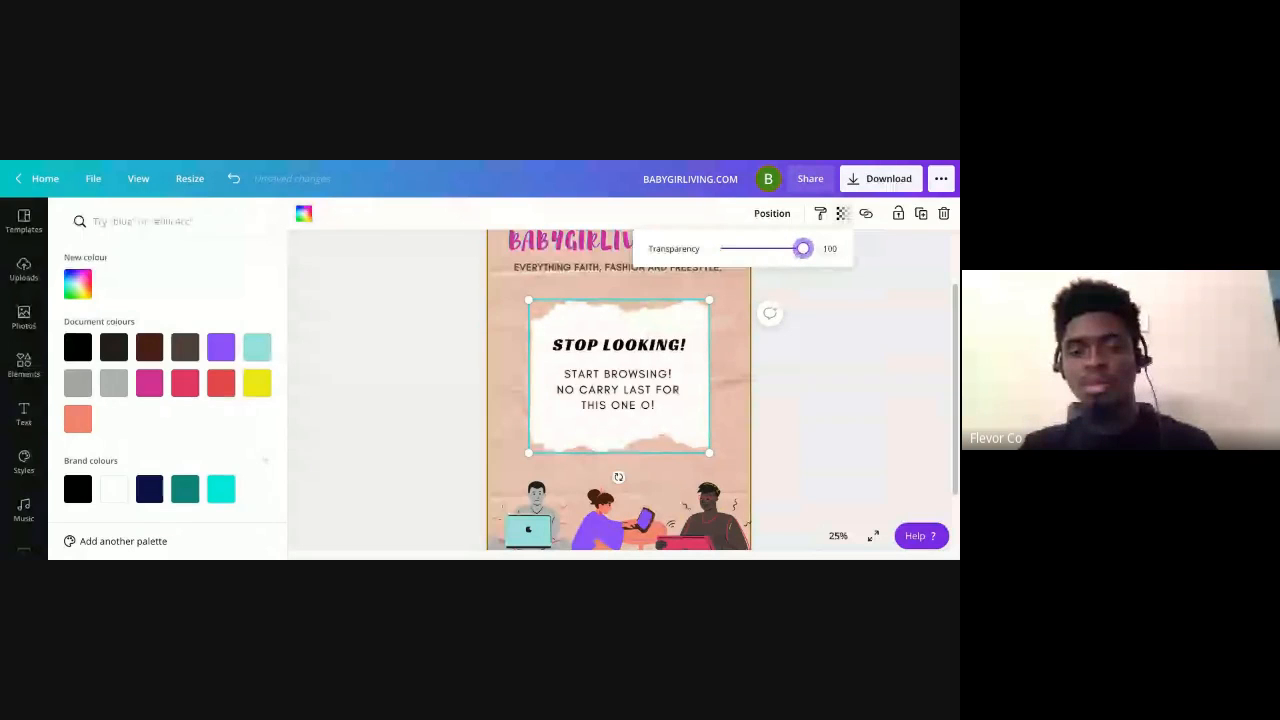
pyautogui.click(913, 362)
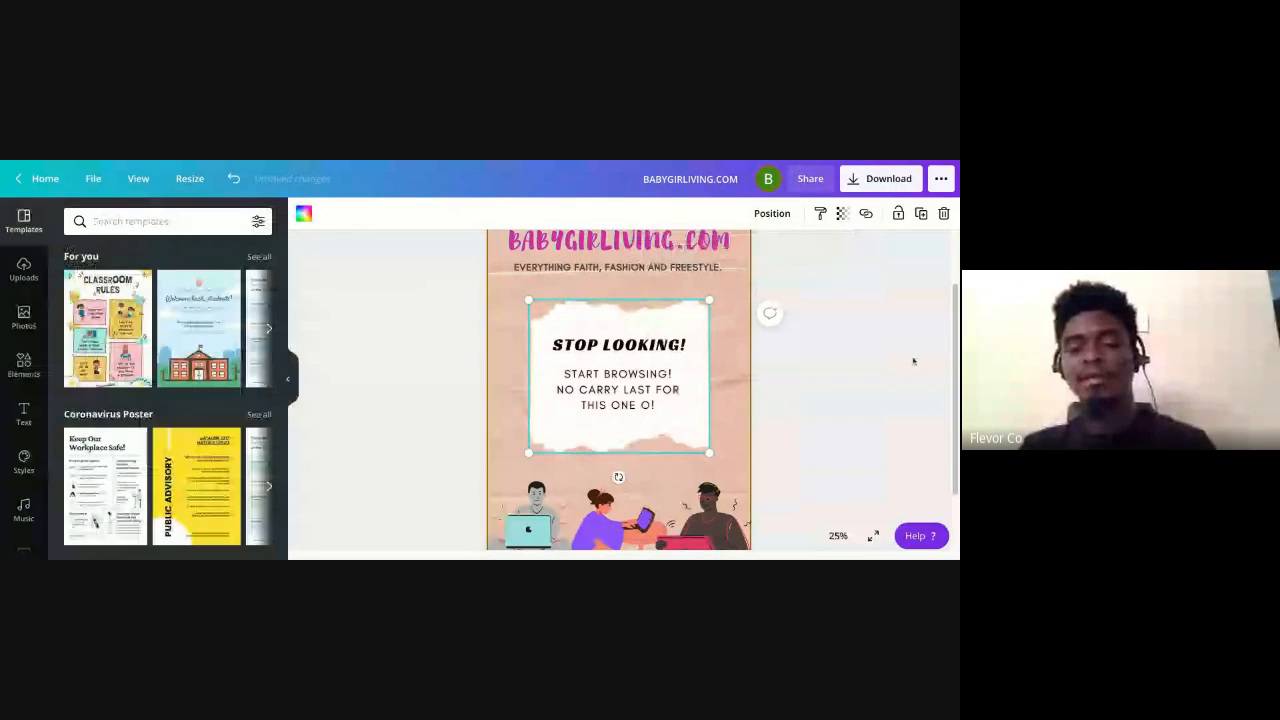
pyautogui.click(780, 409)
# Rewrite the poster's all-caps website title as "BabyGirlLiving.com" in mixed case
pyautogui.scroll(-1, 780, 409)
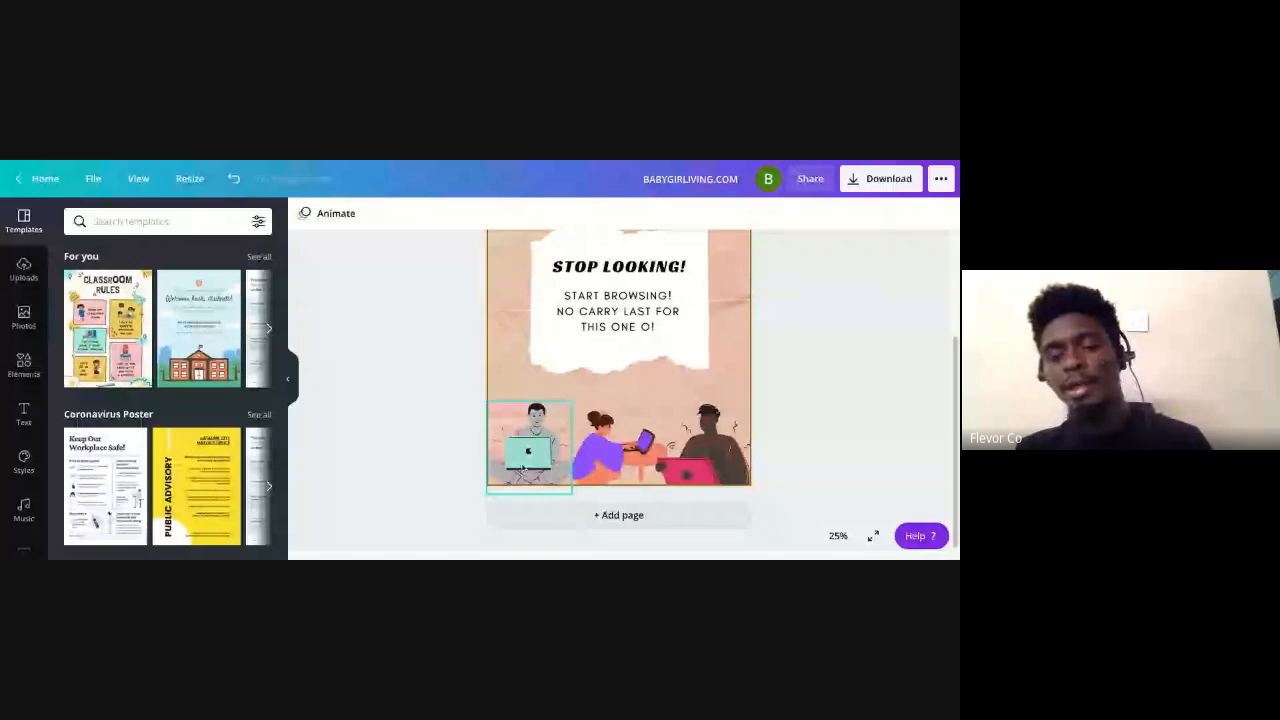
pyautogui.scroll(3, 731, 381)
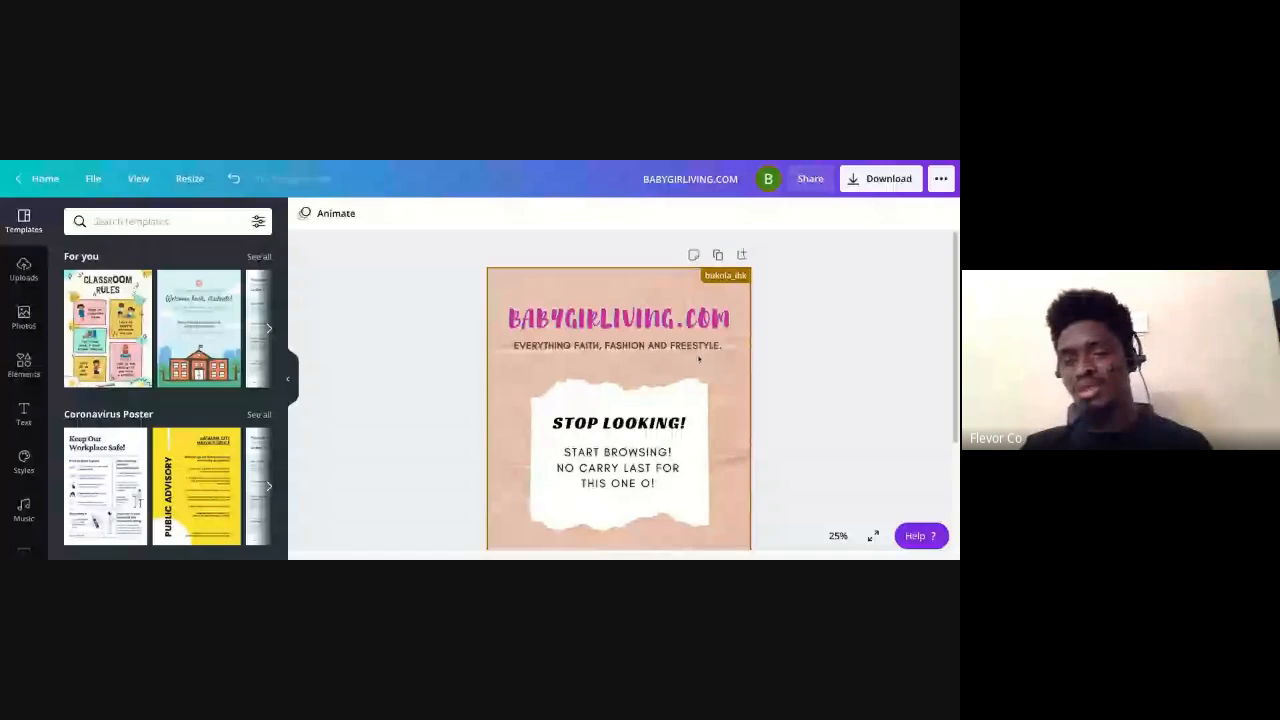
pyautogui.click(589, 319)
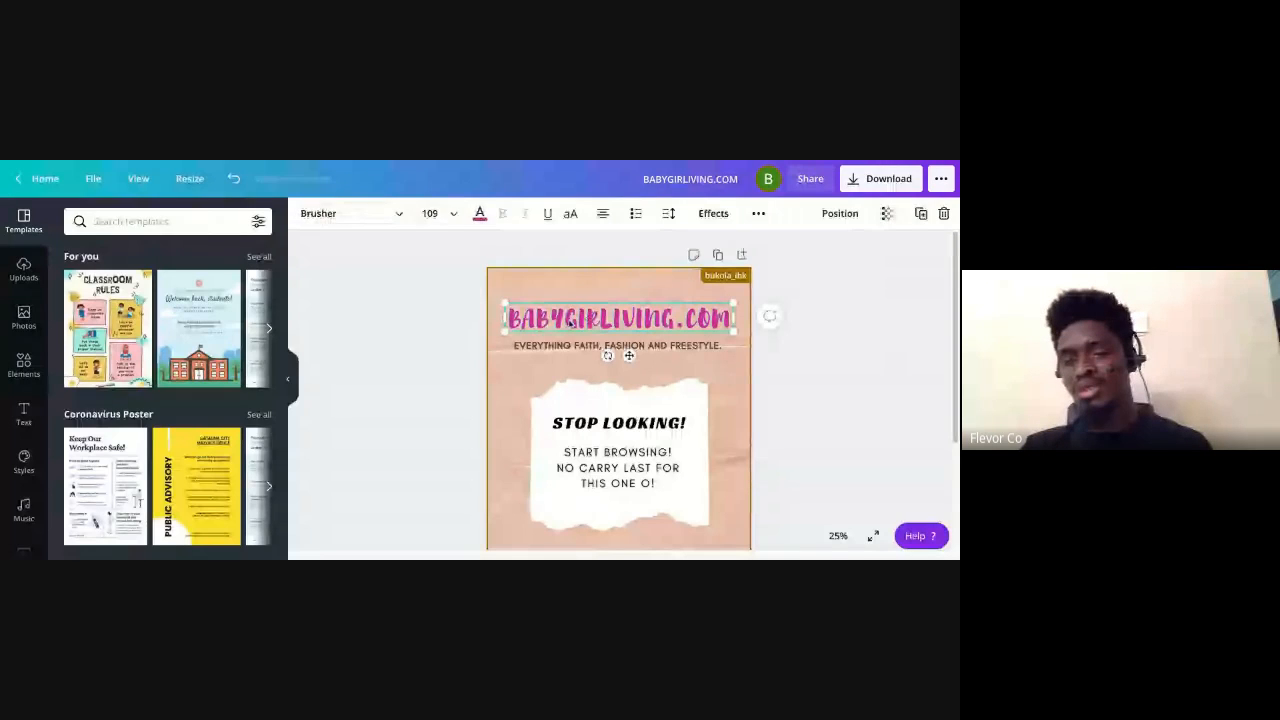
pyautogui.doubleClick(569, 320)
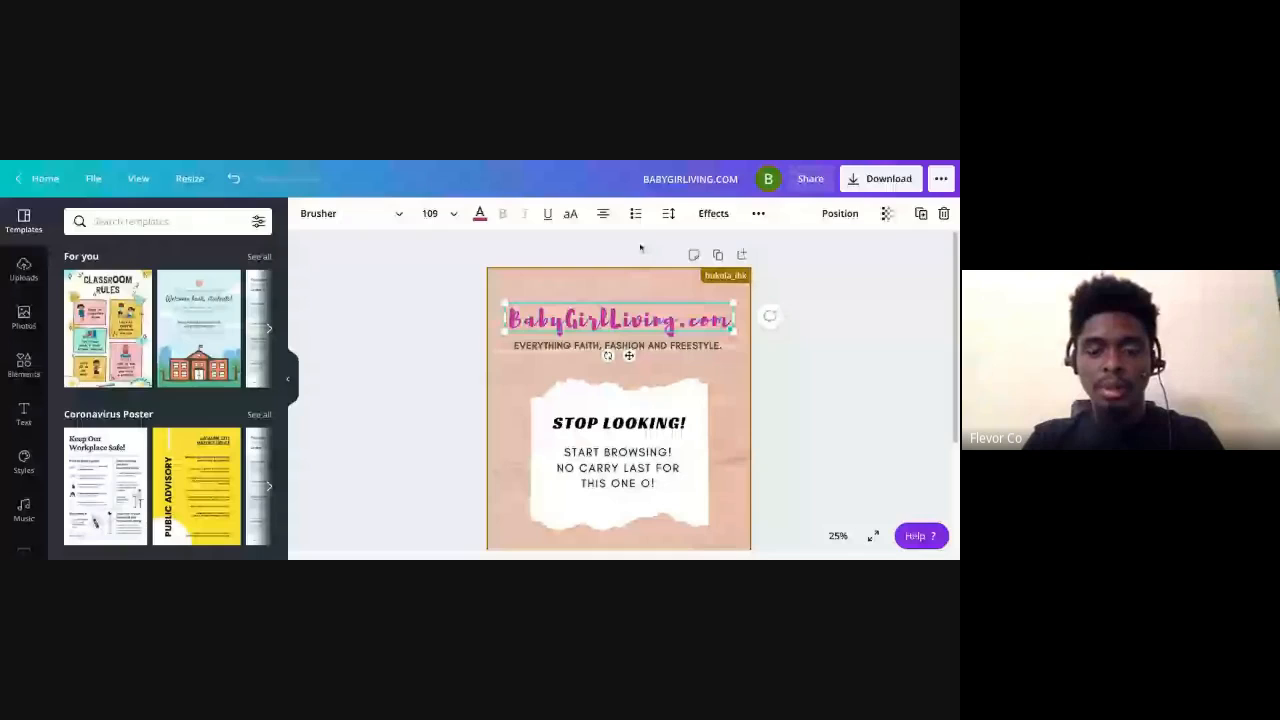
pyautogui.click(849, 322)
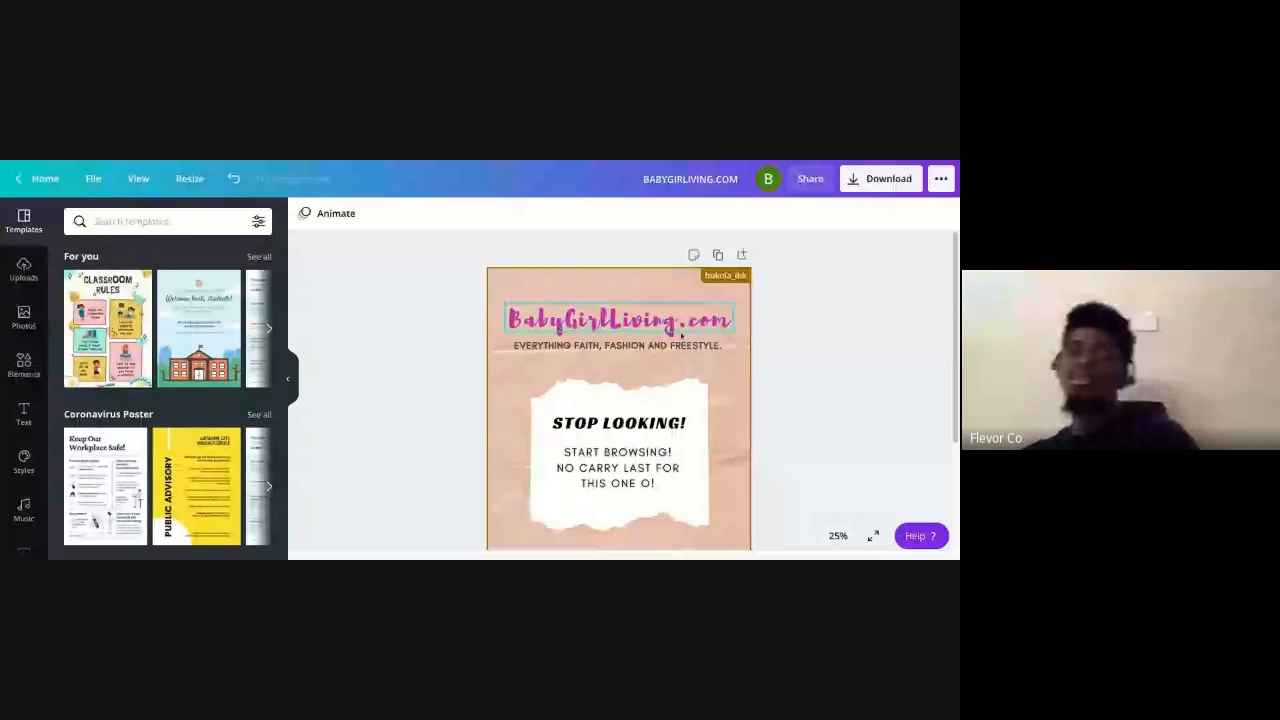
# Shrink the "BabyGirlLiving.com" title to size 101, then reduce the tagline beneath it and remove its final full stop
pyautogui.click(668, 324)
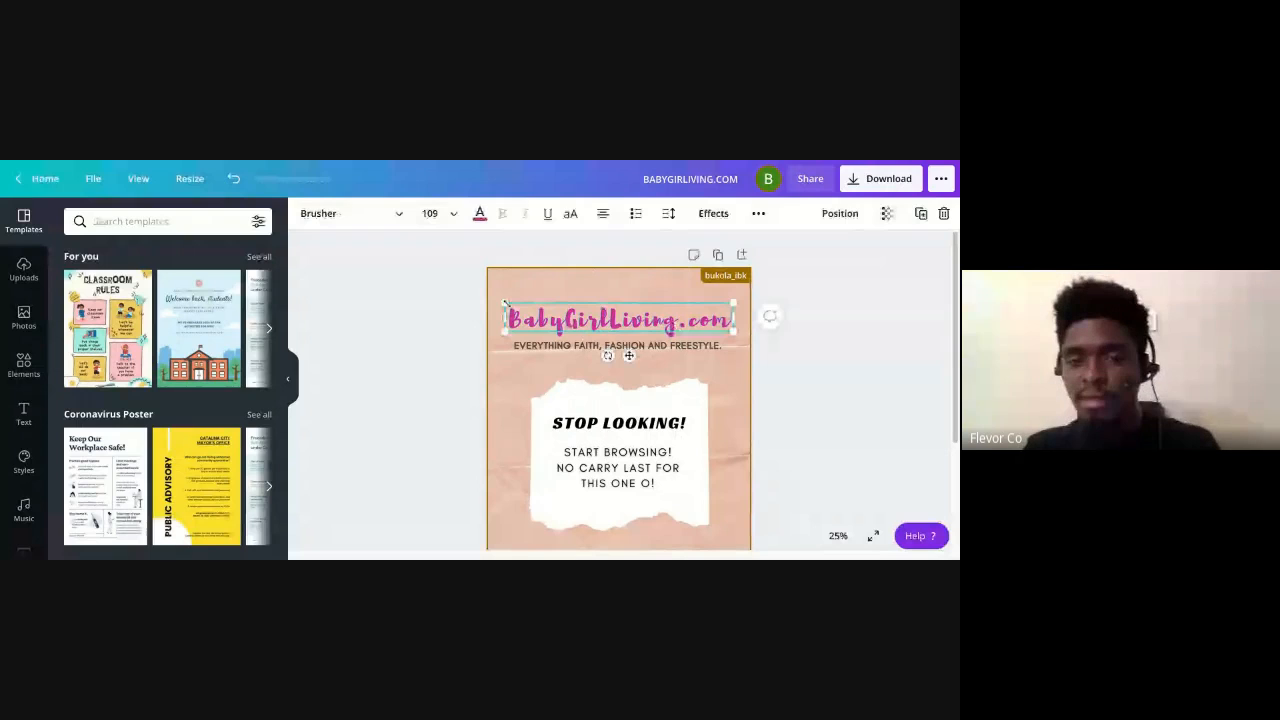
pyautogui.moveTo(505, 303); pyautogui.dragTo(513, 303)
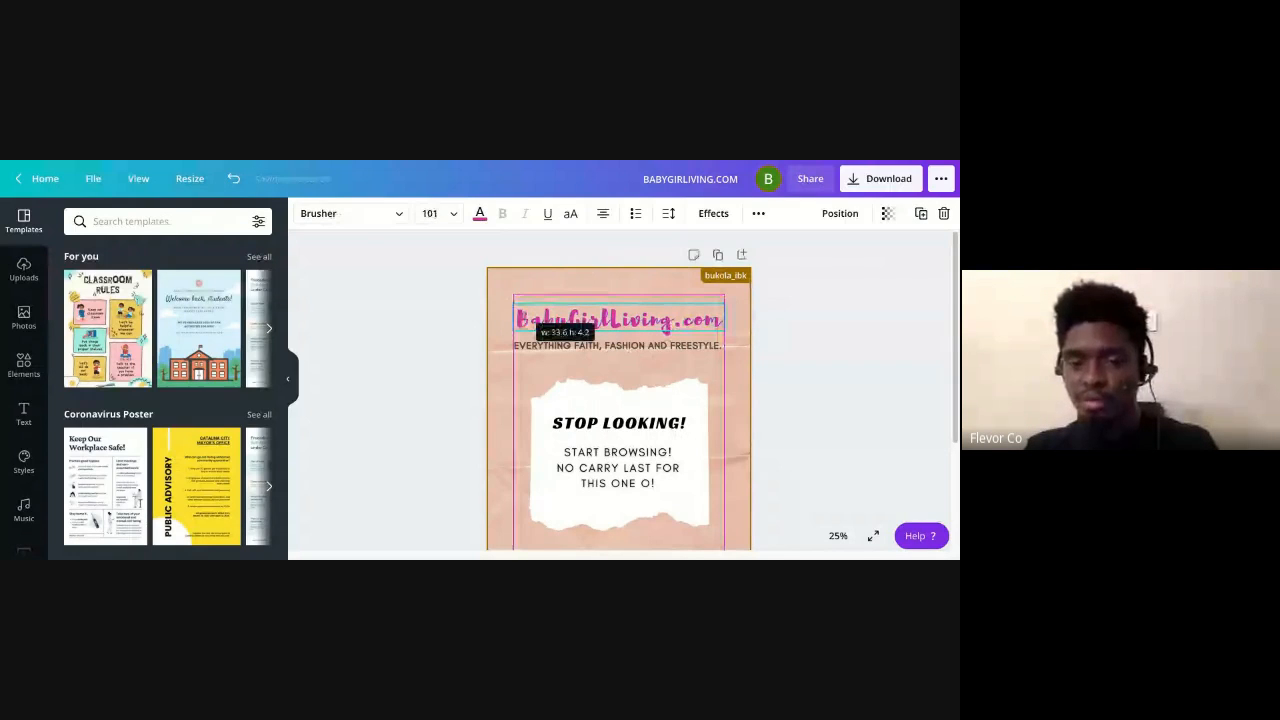
pyautogui.click(617, 345)
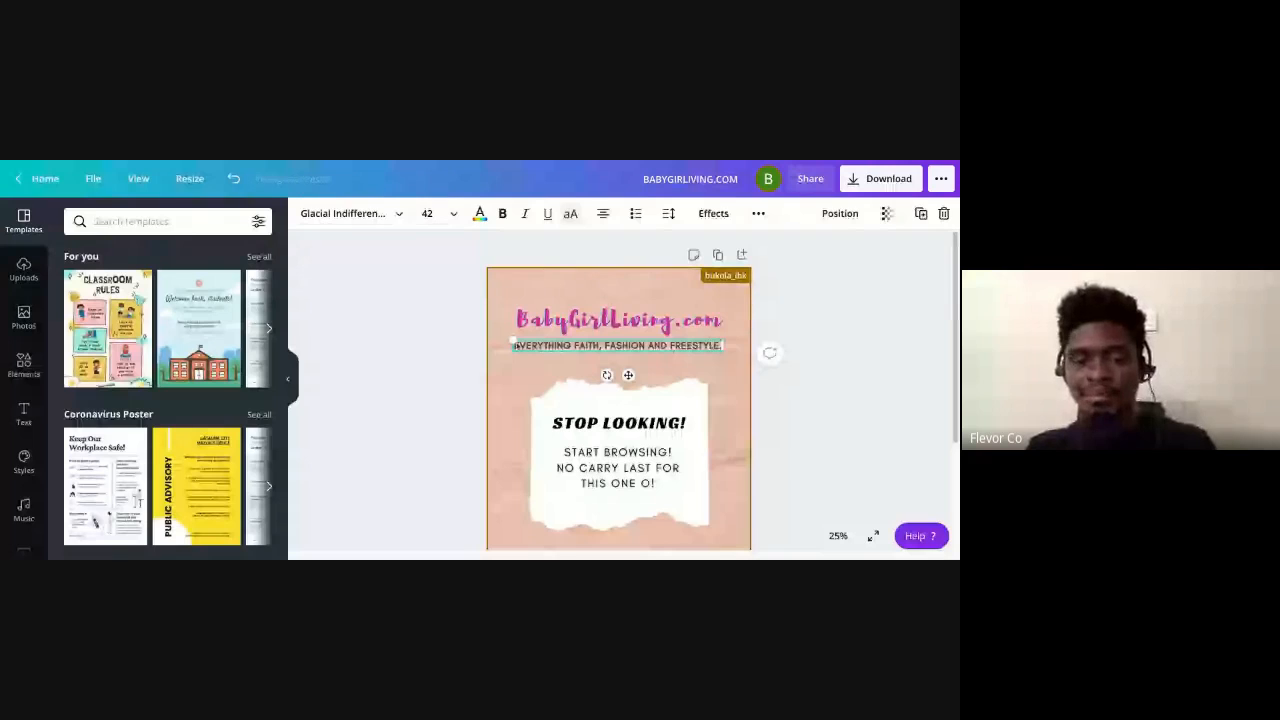
pyautogui.moveTo(514, 345); pyautogui.dragTo(528, 345)
pyautogui.click(646, 424)
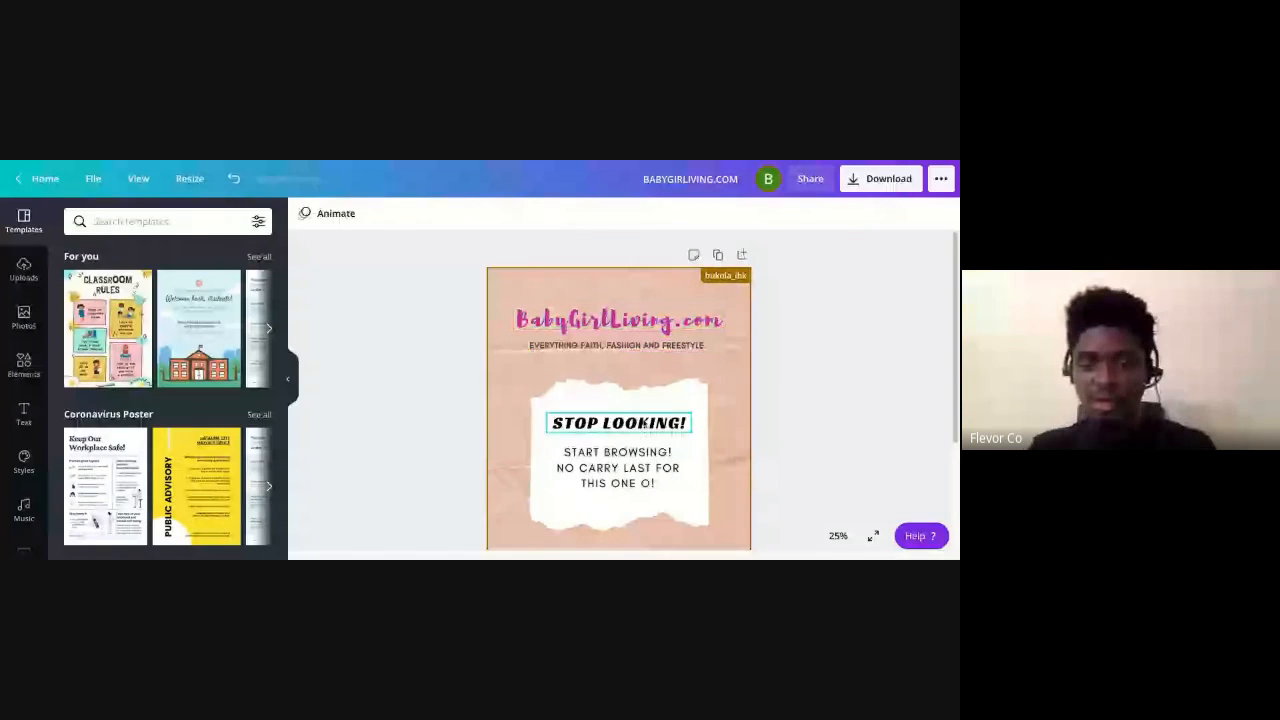
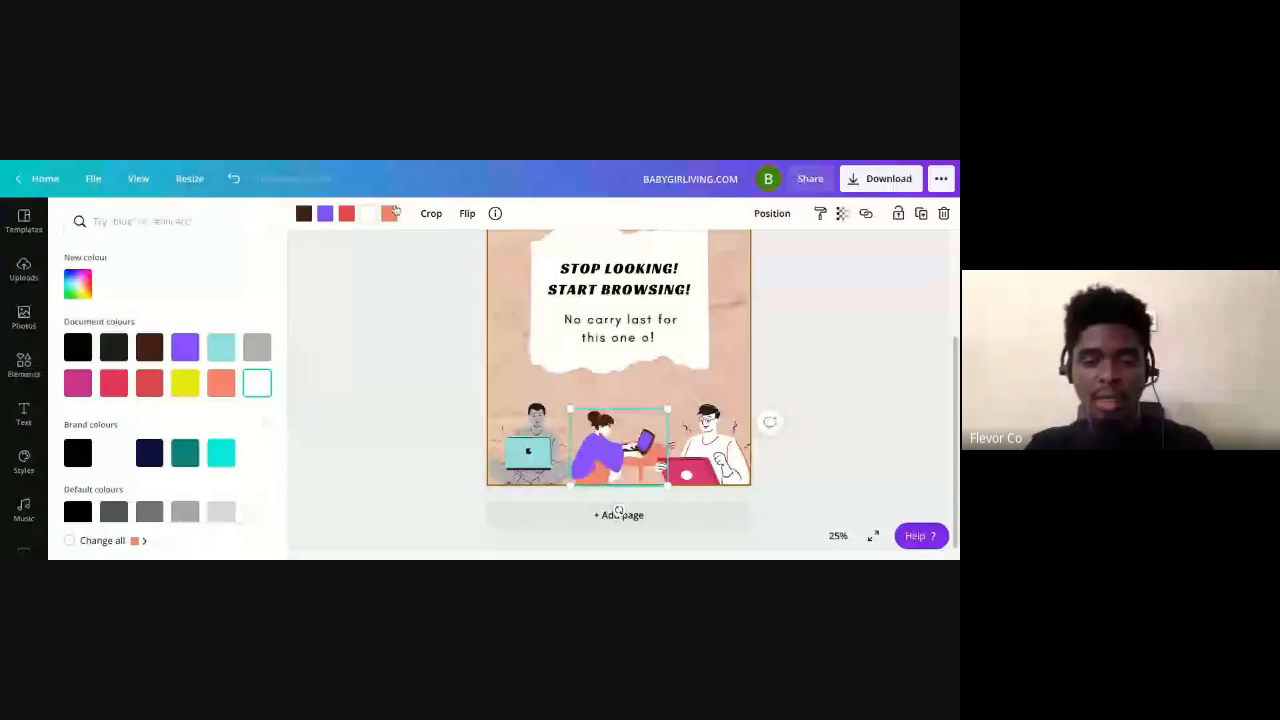
# Recolour the orange trousers and table in the middle woman's illustration to white, trying magenta as an alternative
pyautogui.click(221, 383)
pyautogui.click(257, 385)
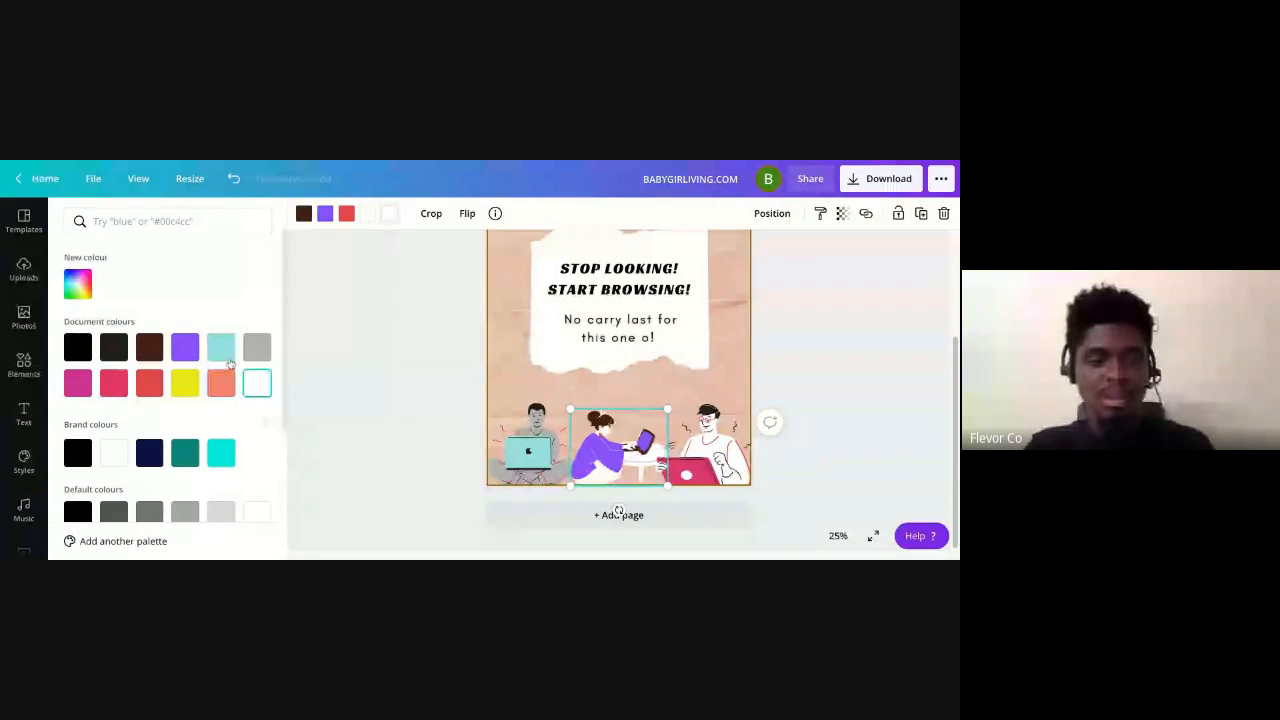
pyautogui.click(82, 387)
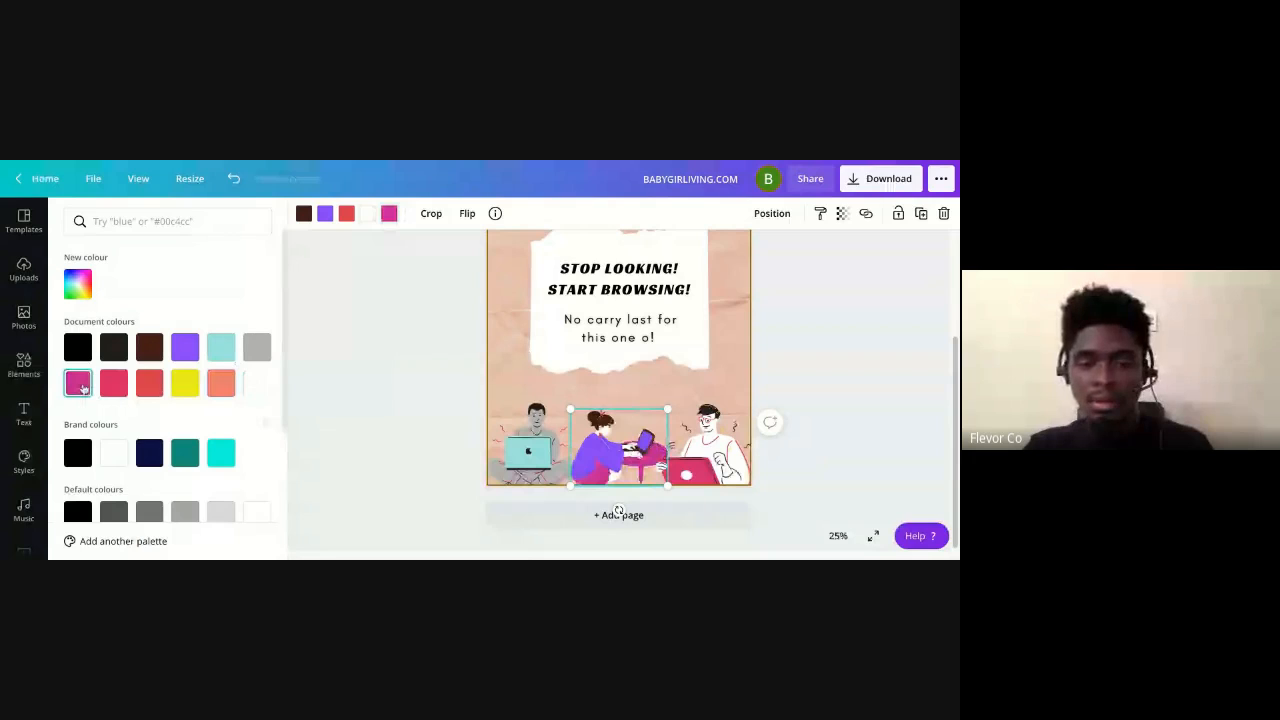
pyautogui.click(257, 383)
pyautogui.click(372, 377)
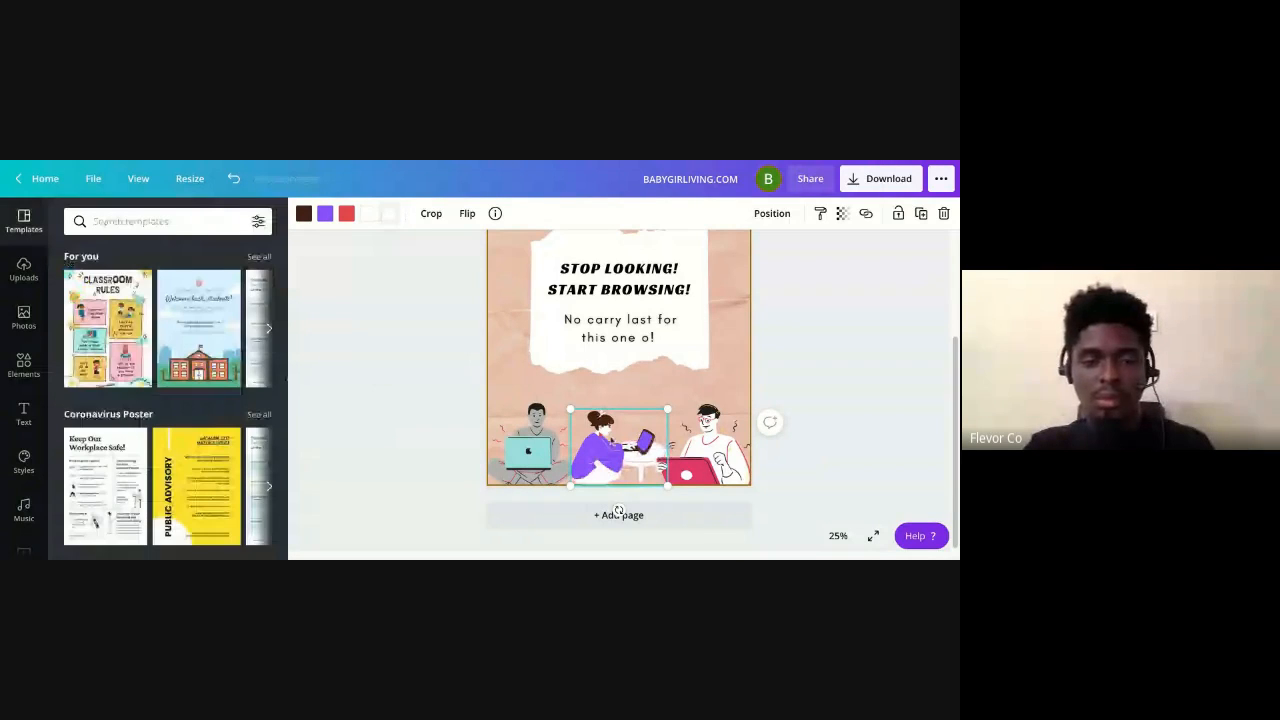
# Recolour the middle woman's purple clothing and the red laptop of the figure beside her to the title's magenta
pyautogui.click(325, 213)
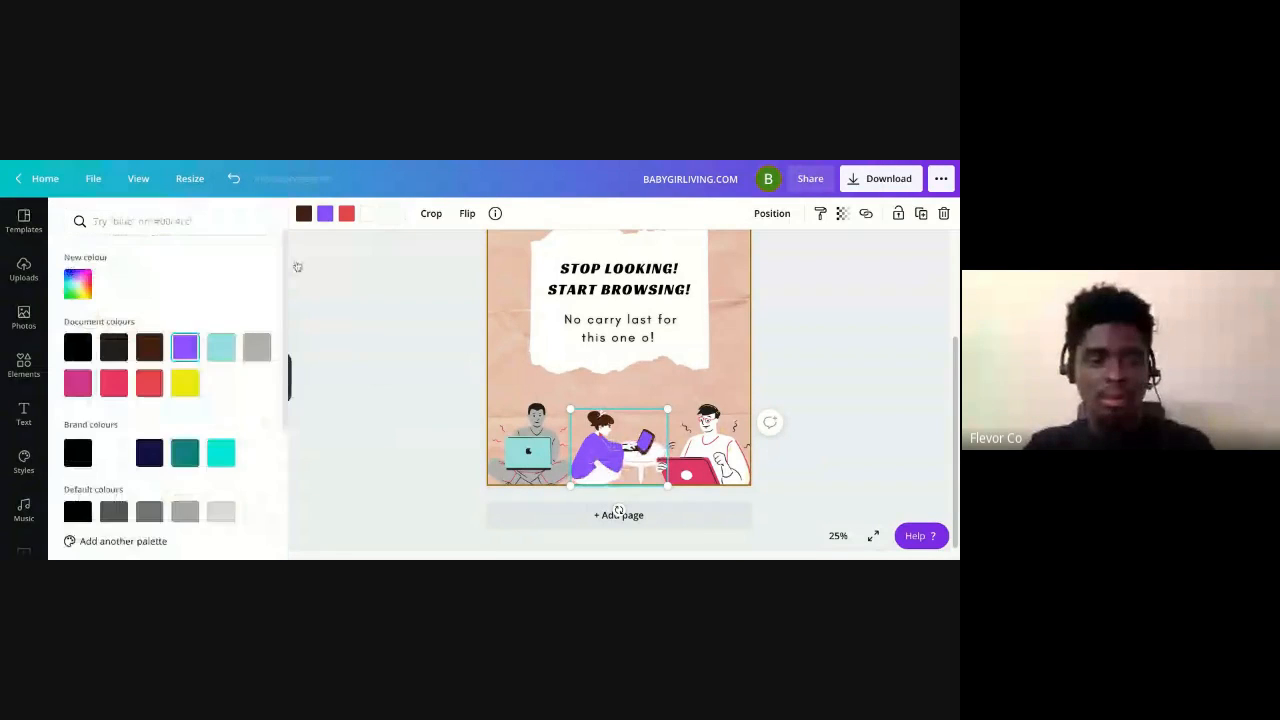
pyautogui.click(77, 384)
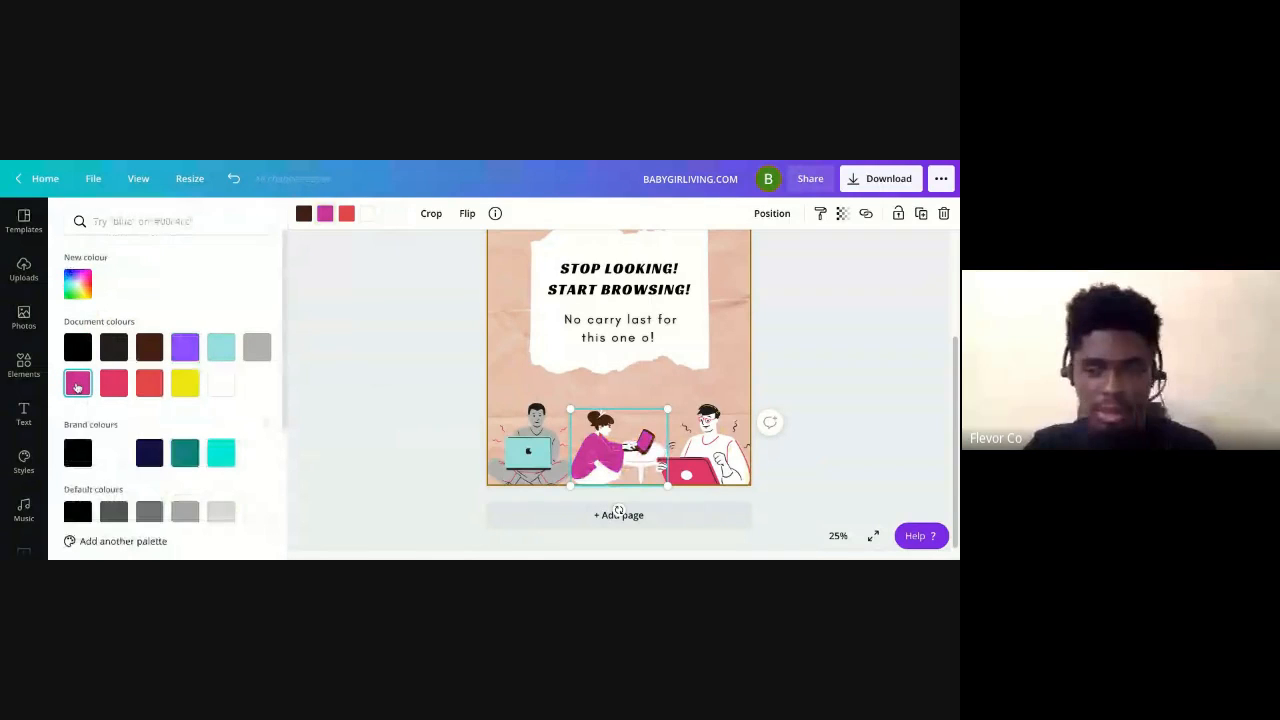
pyautogui.click(700, 460)
pyautogui.click(325, 213)
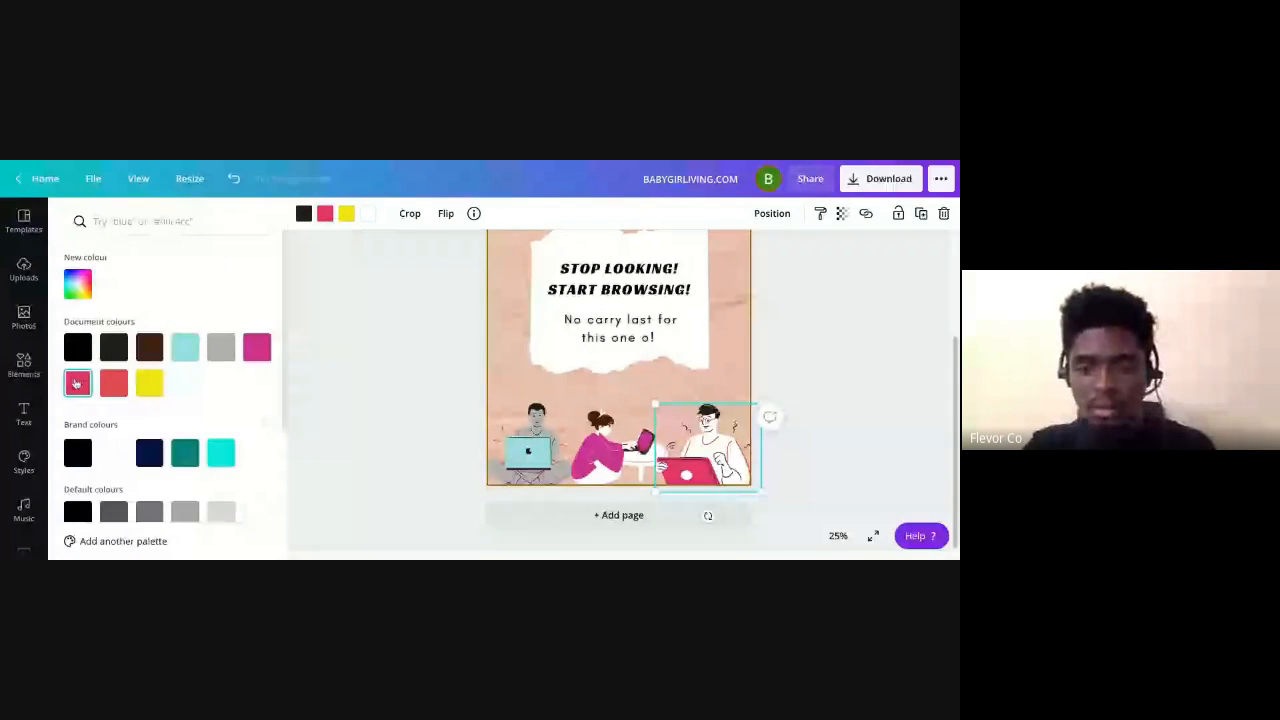
pyautogui.click(253, 357)
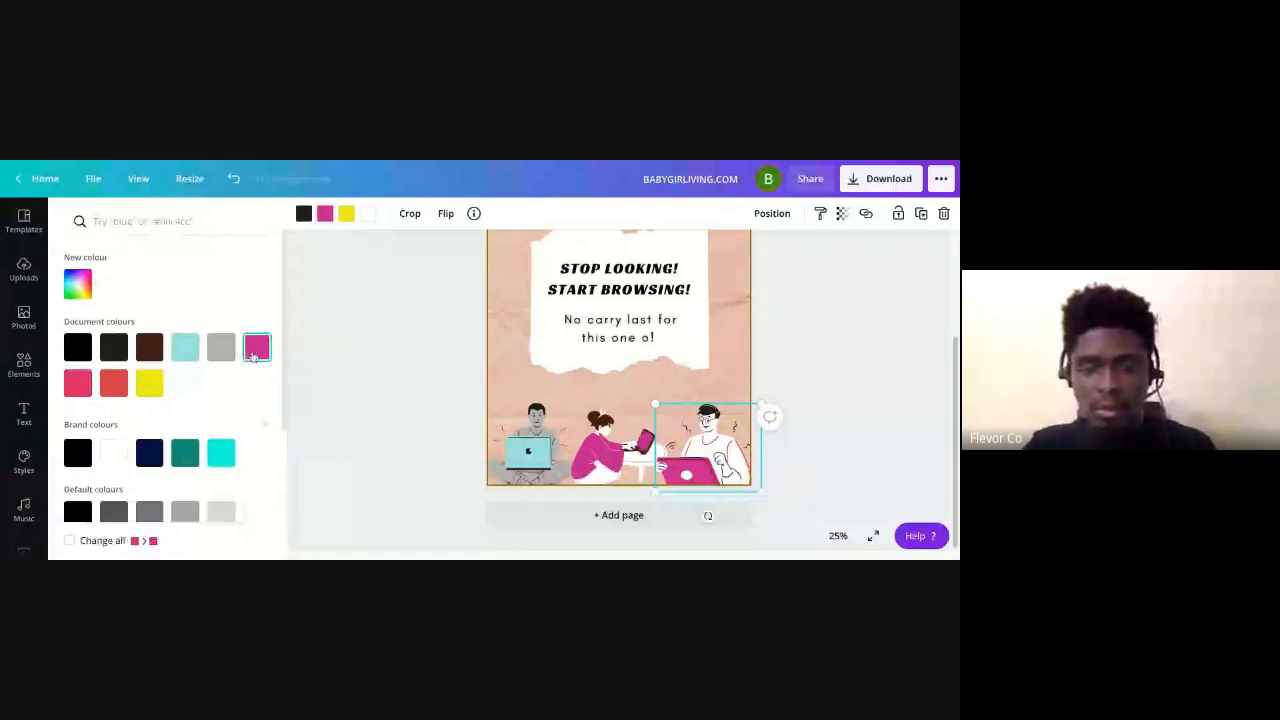
pyautogui.click(603, 445)
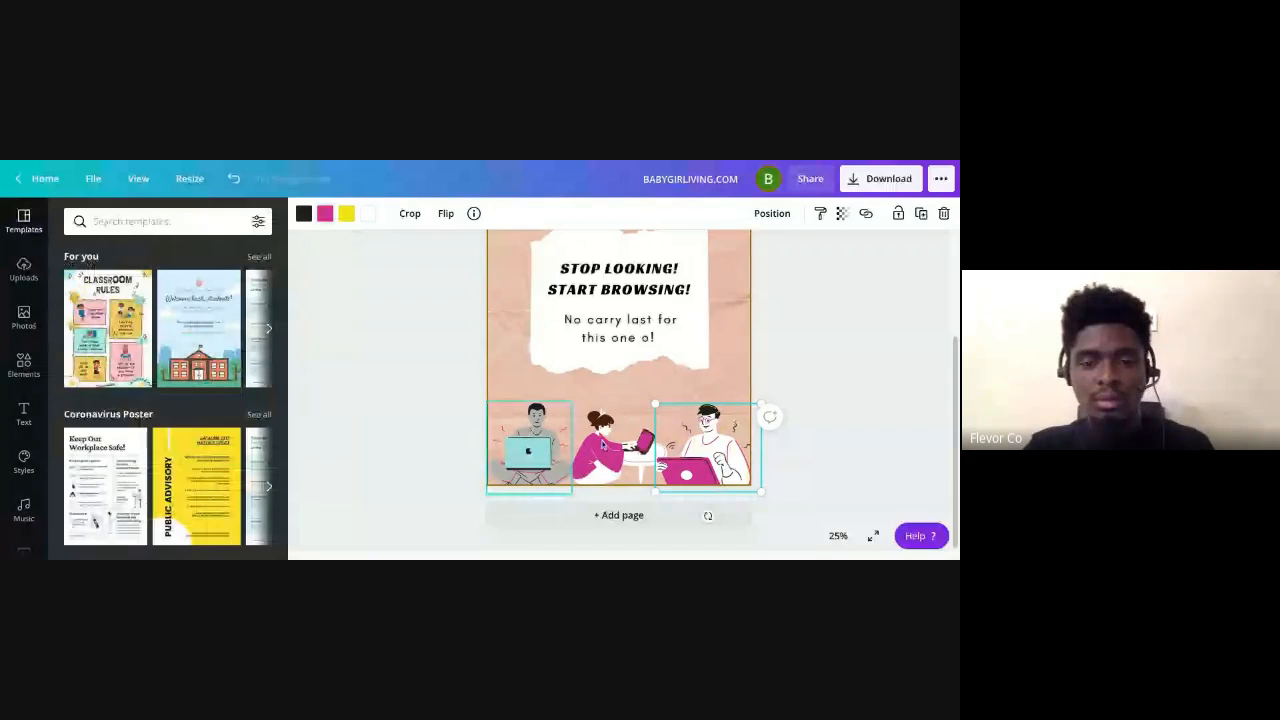
# Recolour the turquoise laptop of the seated man to the document's grey
pyautogui.click(528, 450)
pyautogui.click(346, 213)
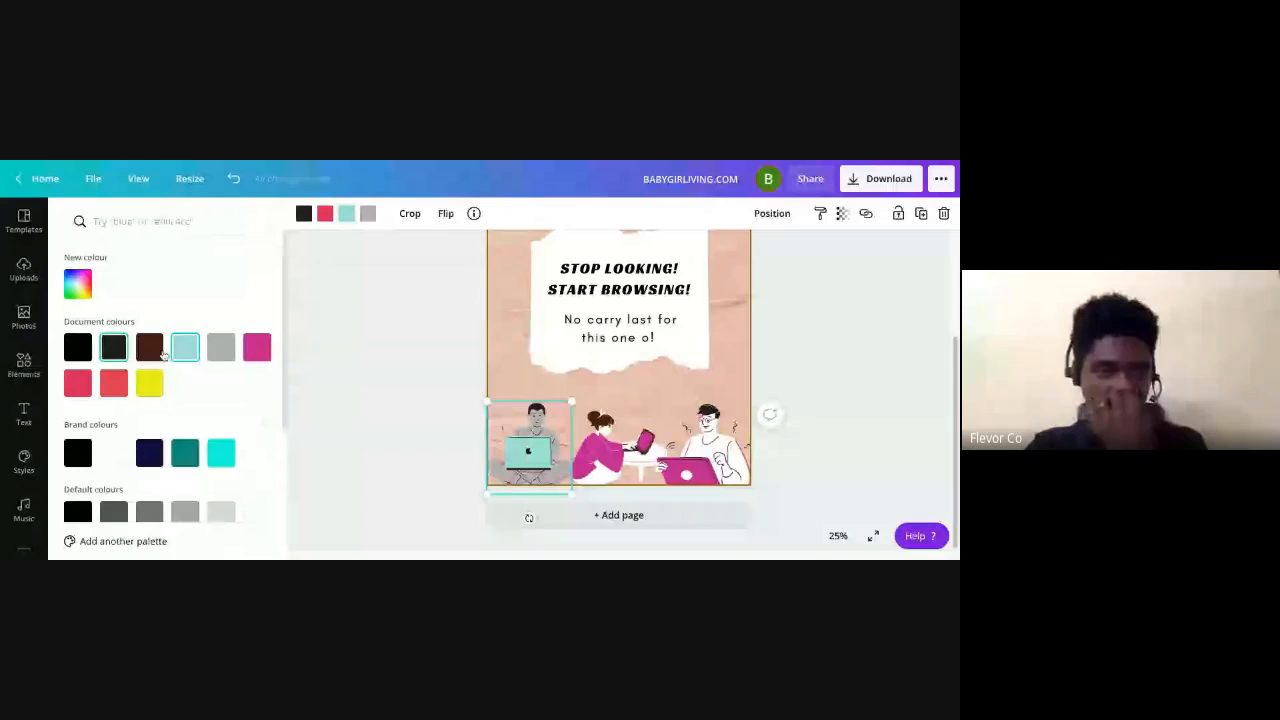
pyautogui.click(221, 347)
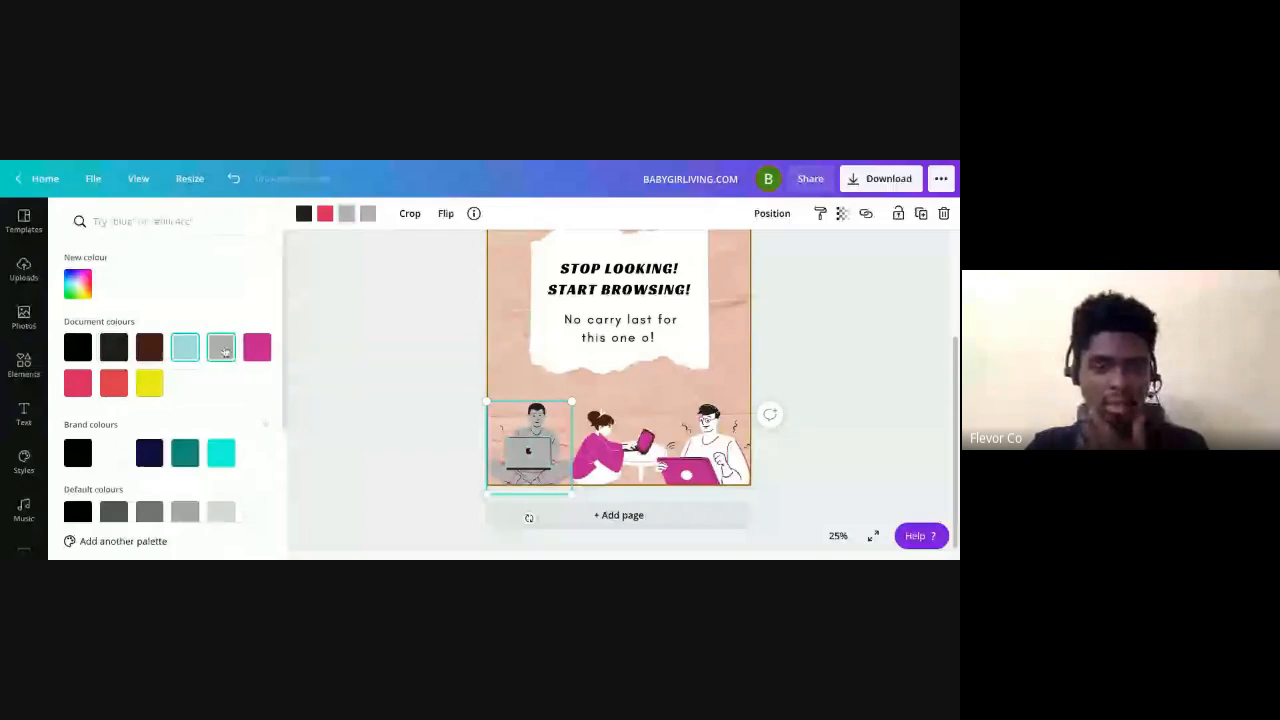
# Recolour the seated man's grey body and clothing to white
pyautogui.click(185, 383)
pyautogui.press('Escape')
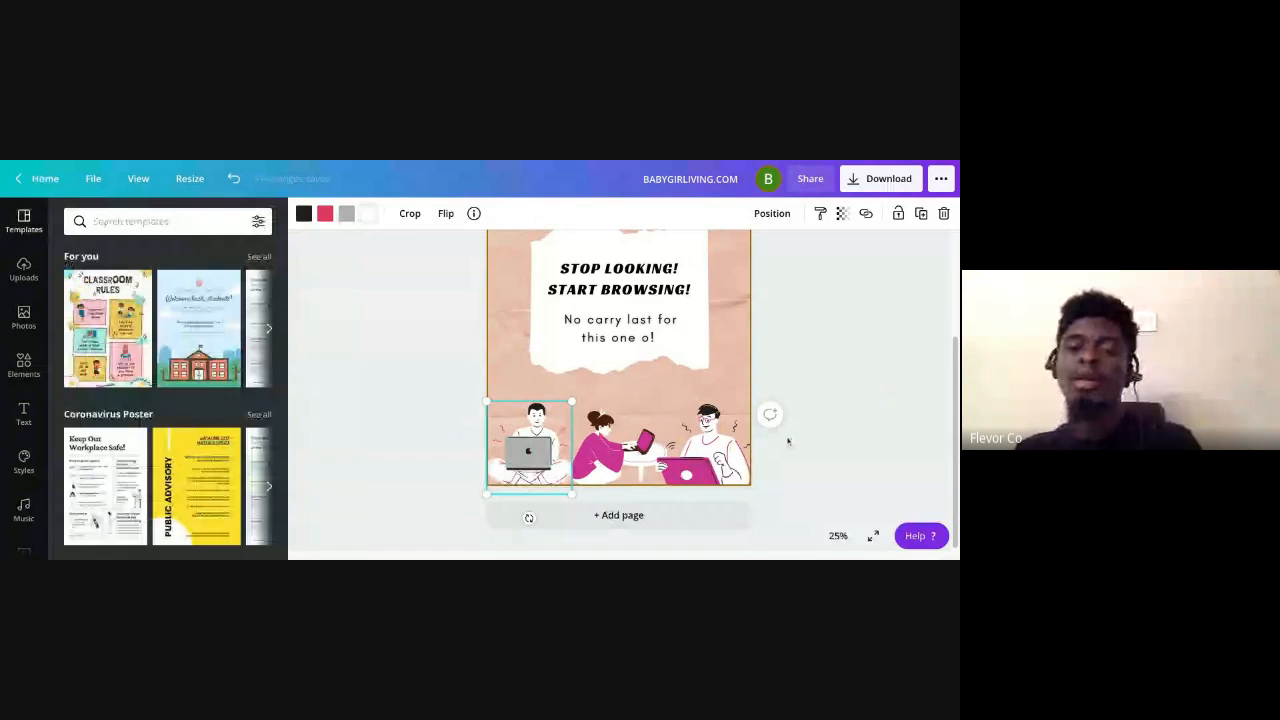
# Examine the recoloured BabyGirlLiving.com poster as a whole at 10% and 25% zoom
pyautogui.click(615, 448)
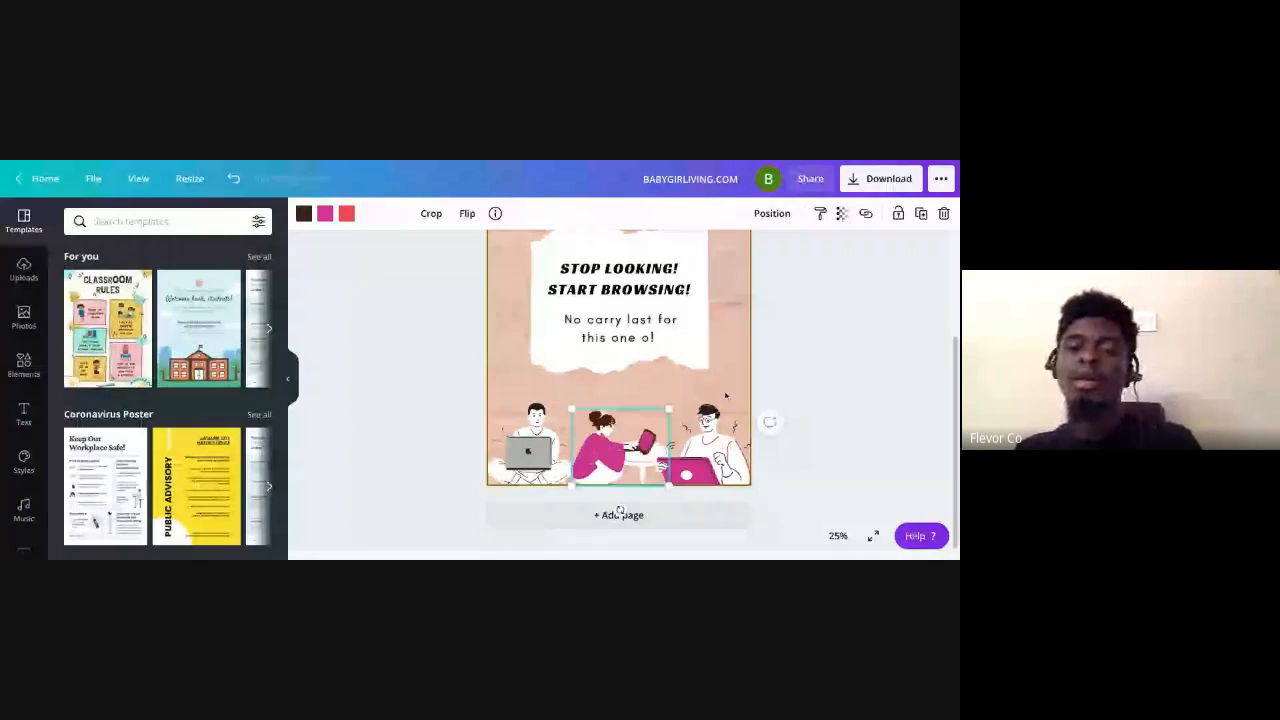
pyautogui.scroll(1, 831, 480)
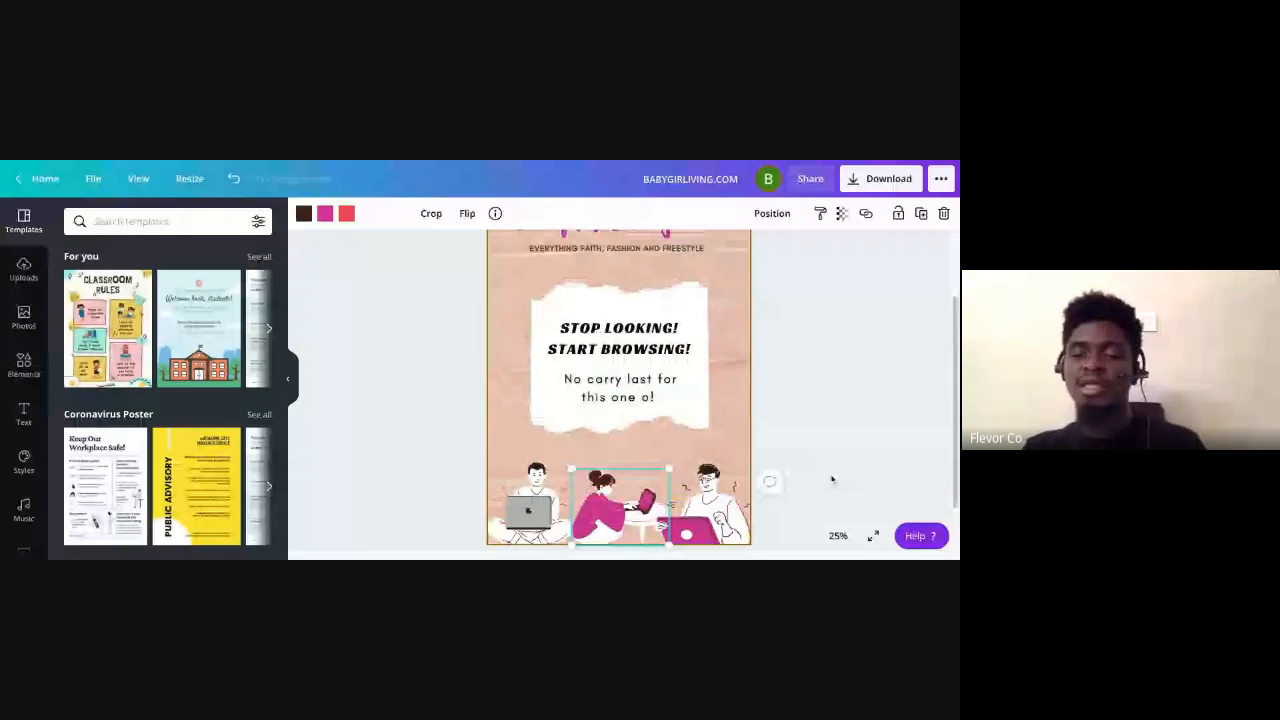
pyautogui.scroll(-2, 831, 480)
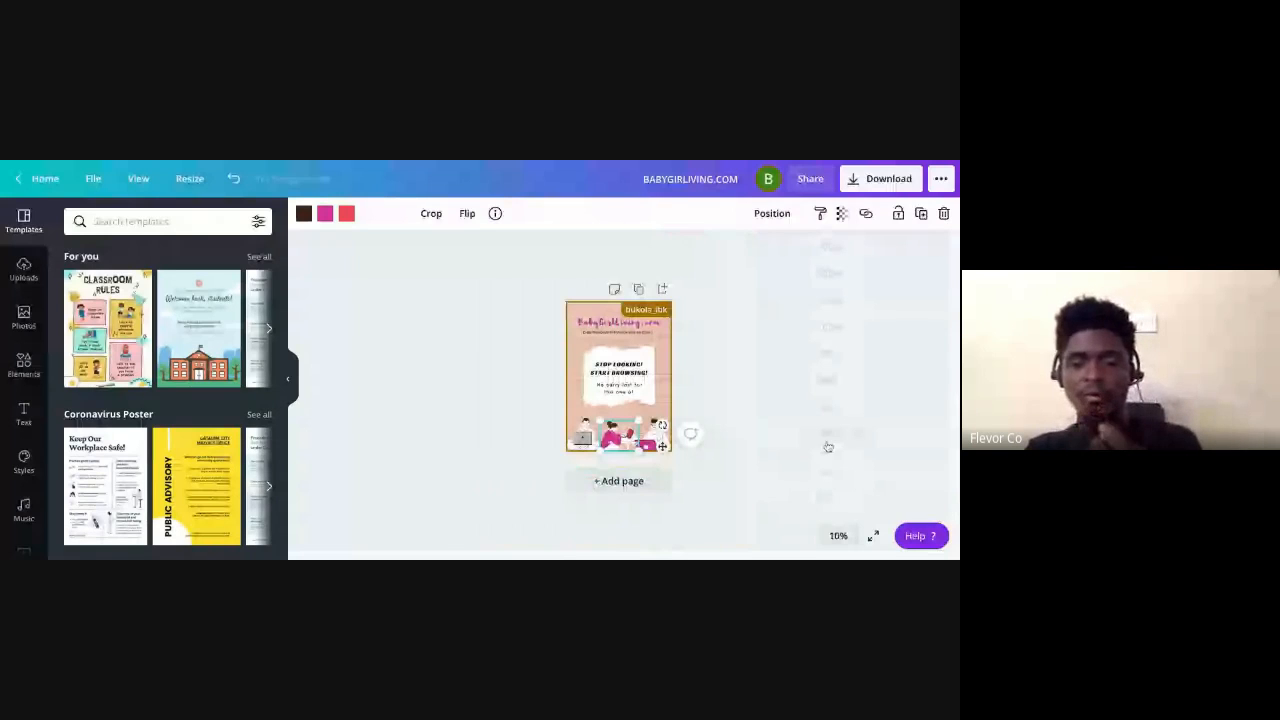
pyautogui.click(828, 447)
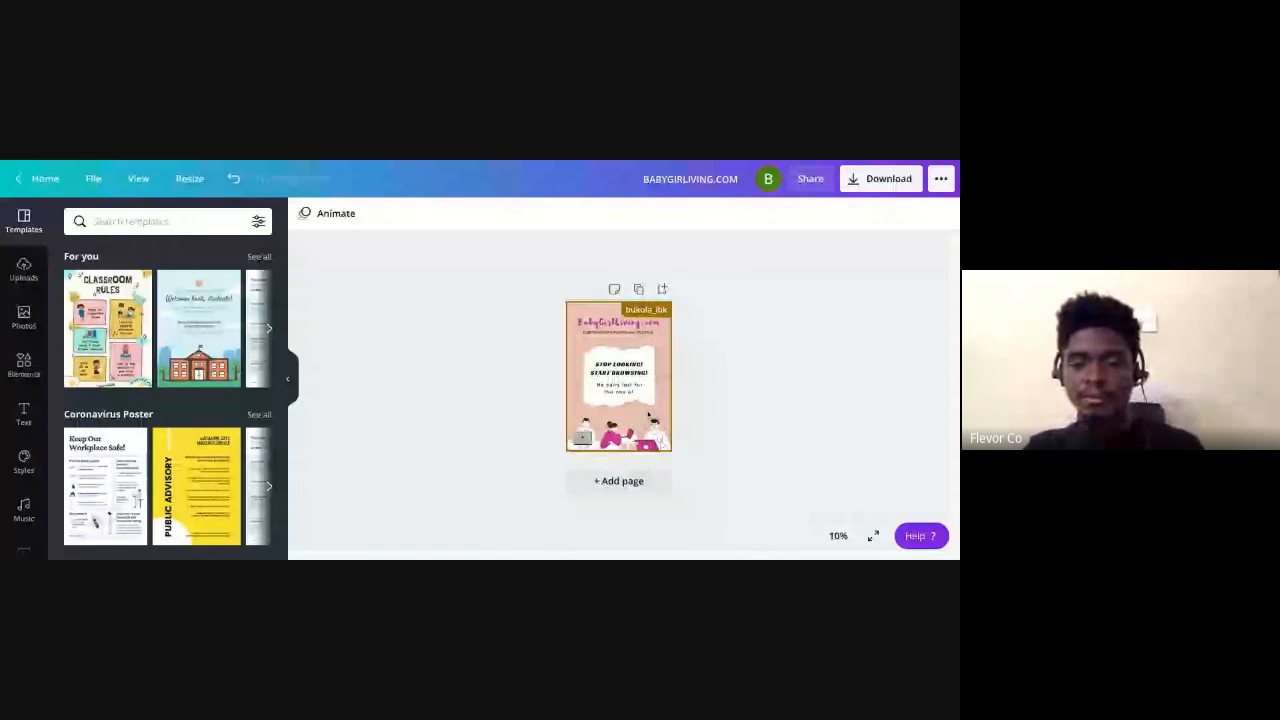
pyautogui.click(840, 537)
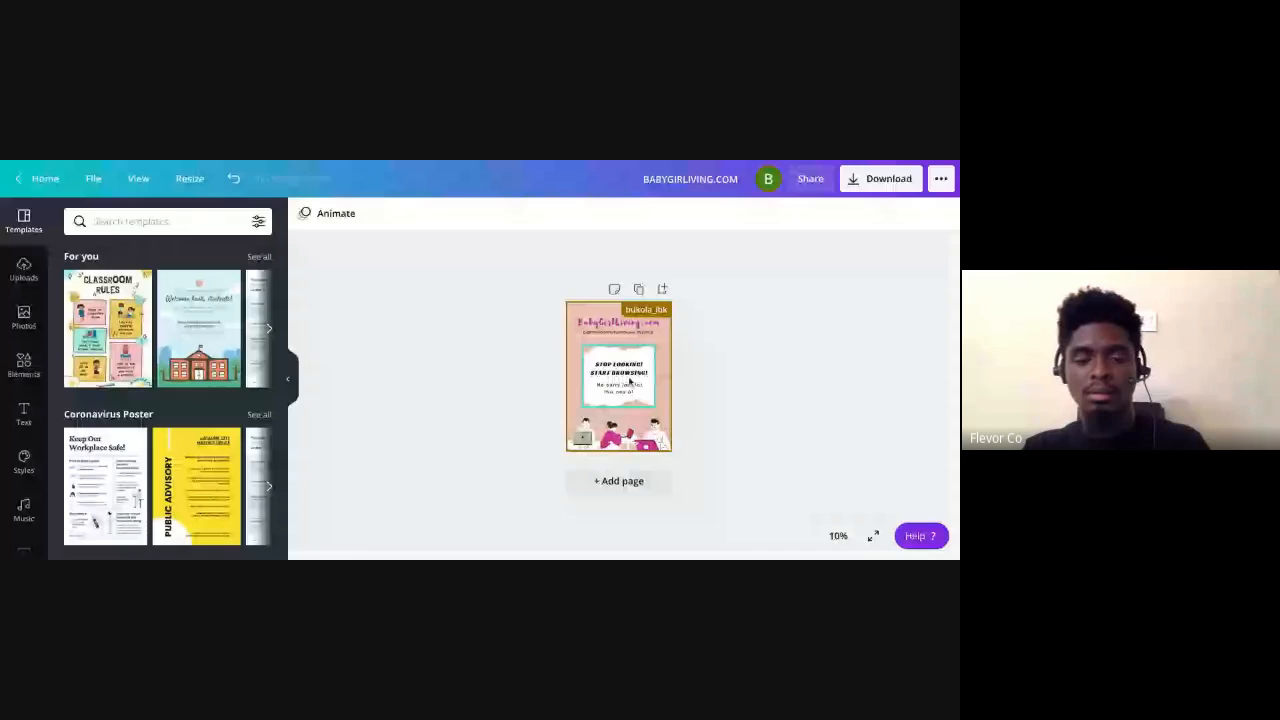
pyautogui.click(838, 535)
pyautogui.click(841, 406)
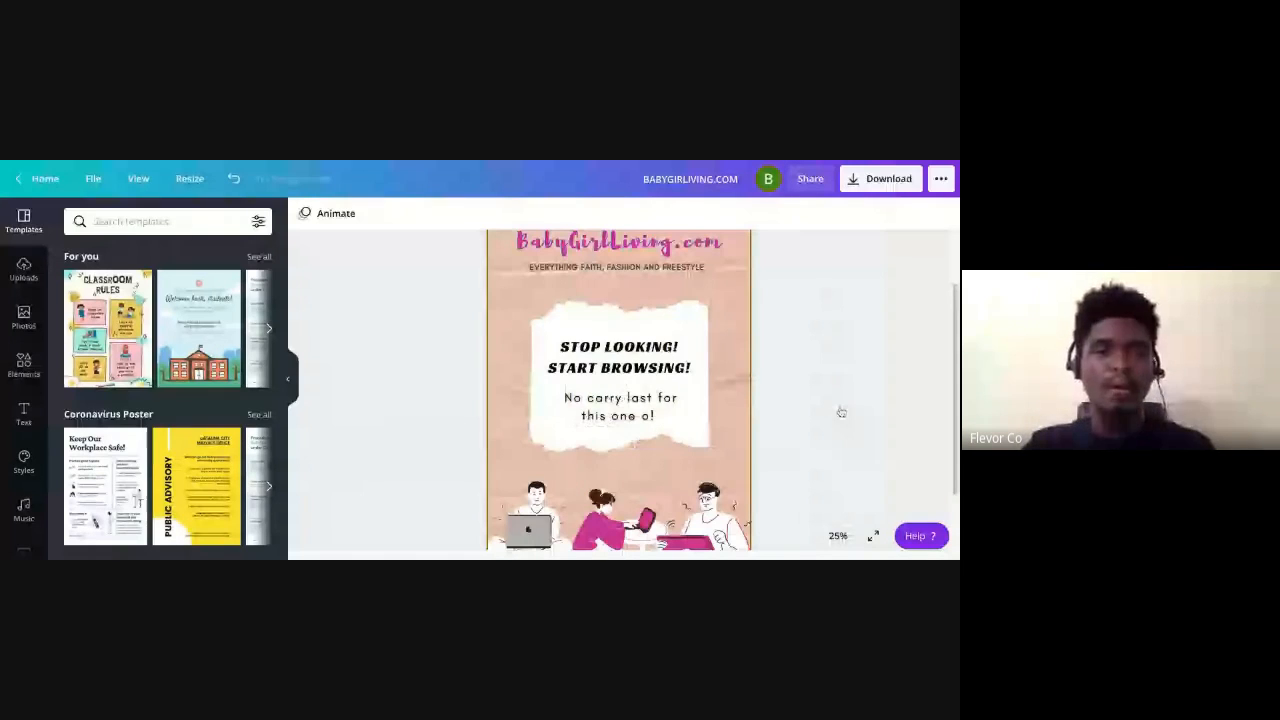
pyautogui.scroll(2, 841, 411)
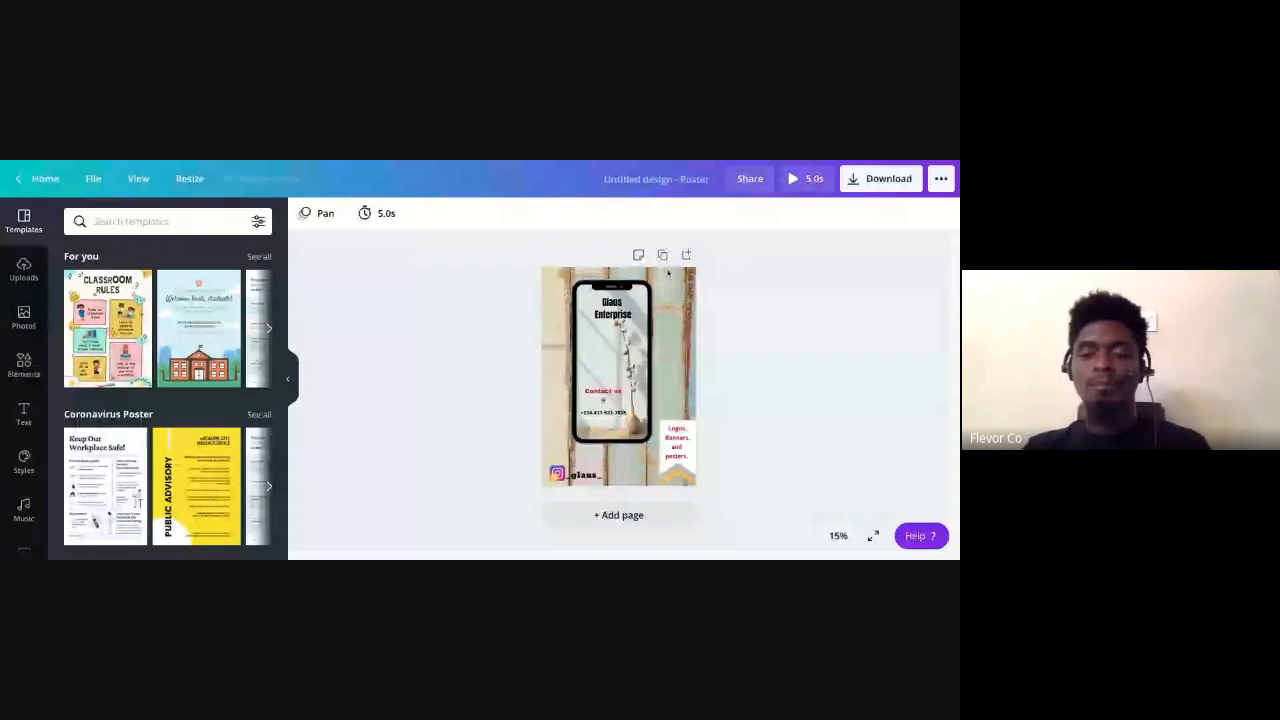
# Shrink the Instagram icon on the Glaus Enterprise poster to the height of the handle text and place it directly beside it
pyautogui.click(838, 536)
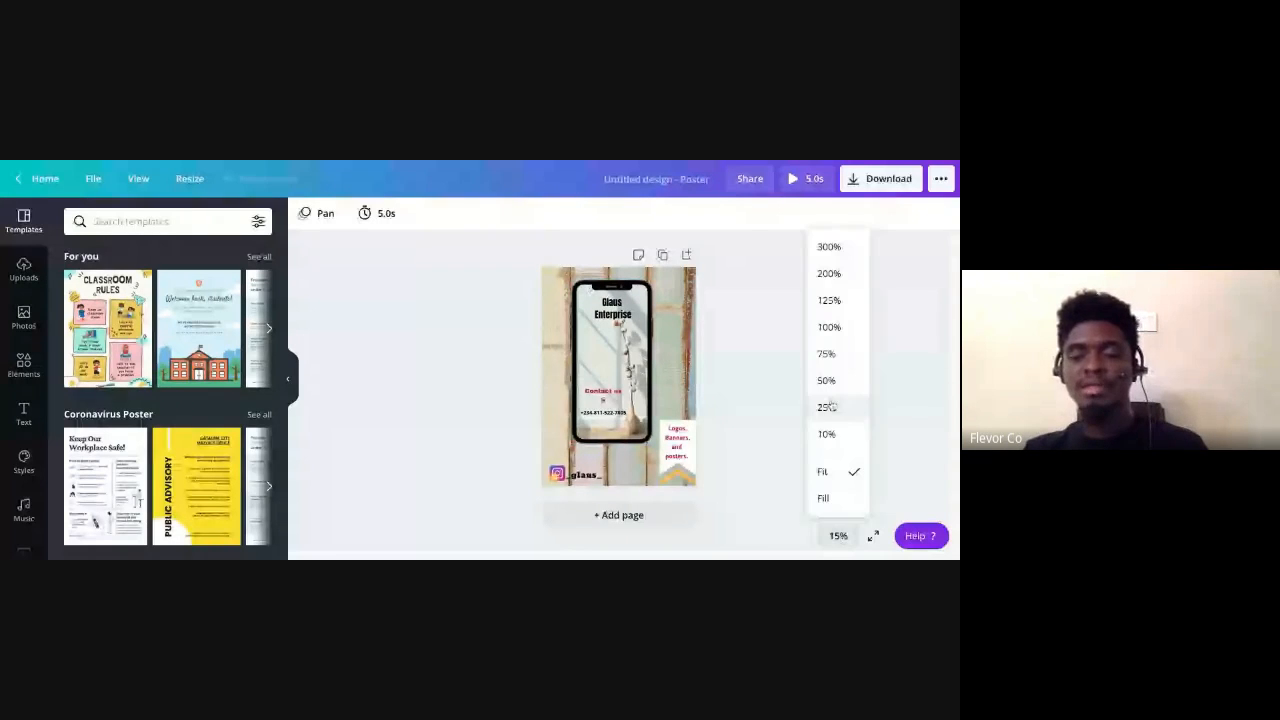
pyautogui.click(828, 408)
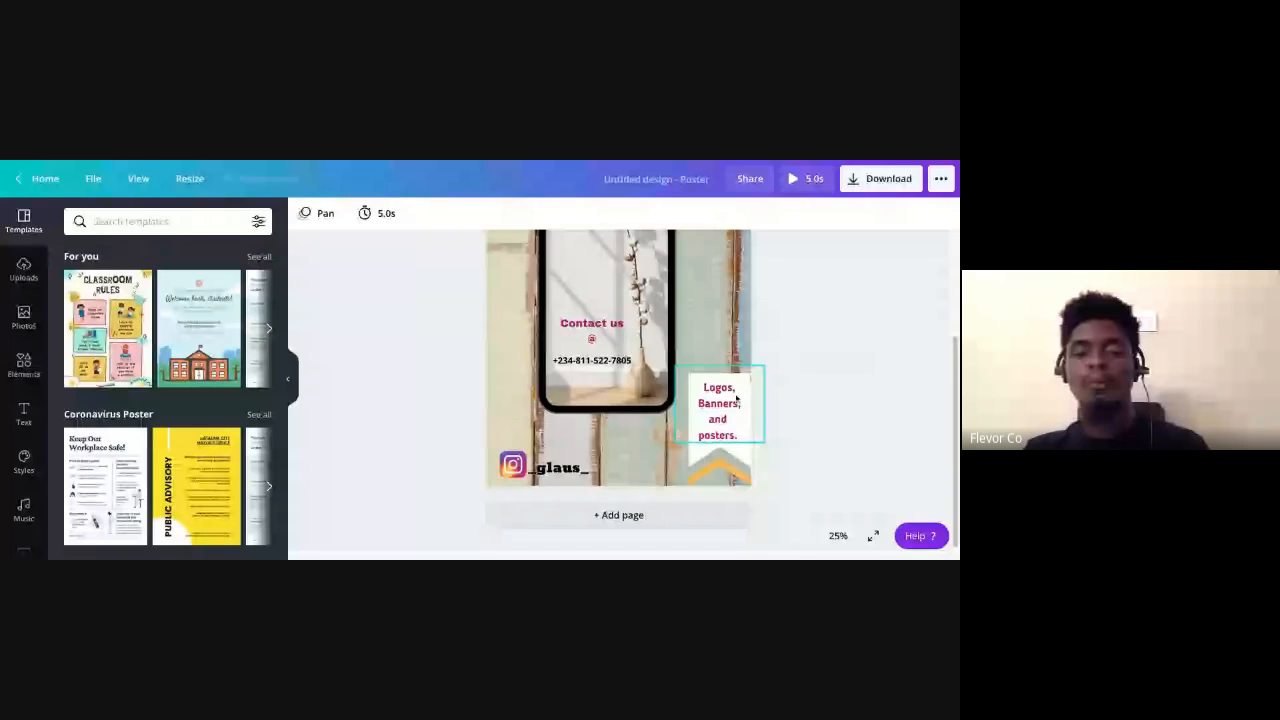
pyautogui.click(560, 467)
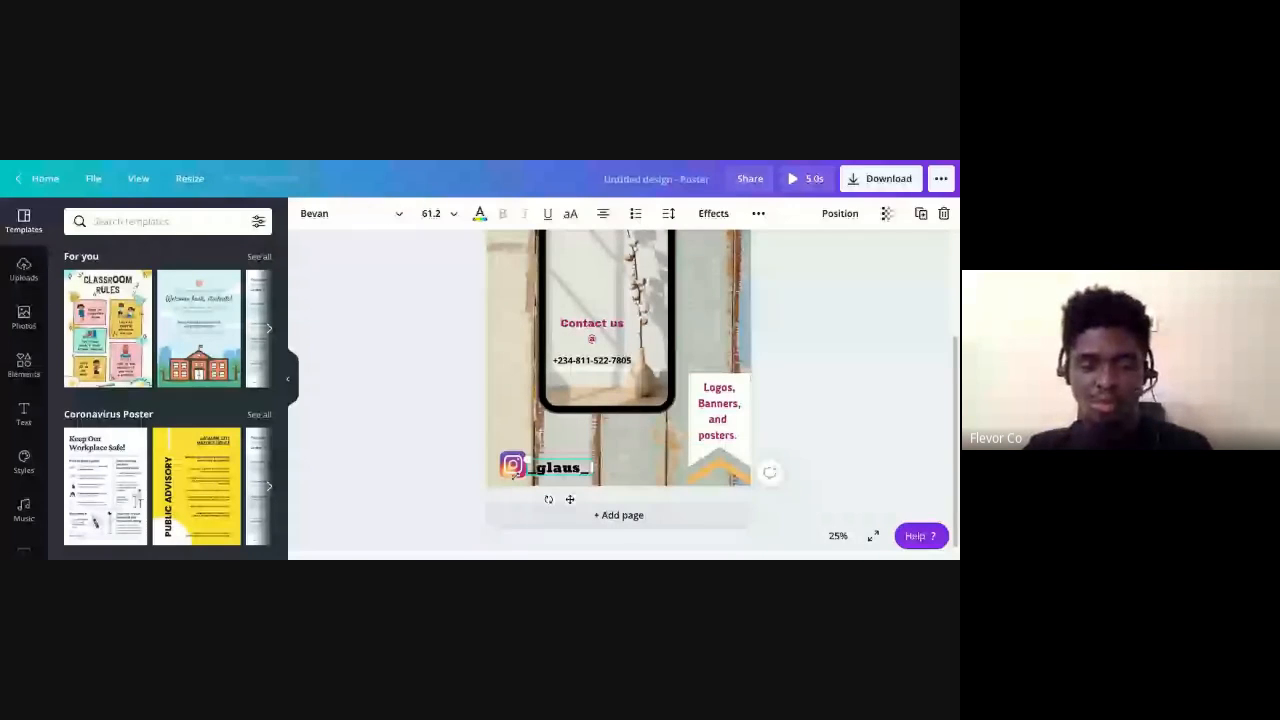
pyautogui.click(836, 537)
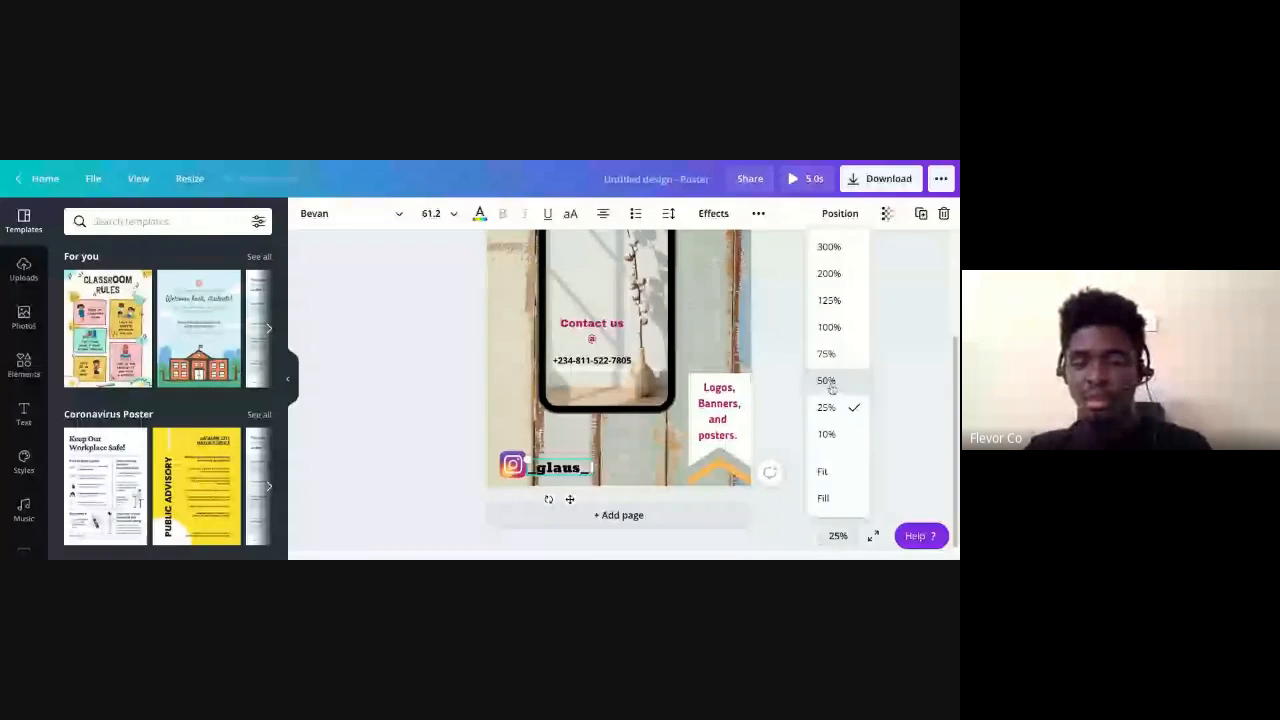
pyautogui.click(826, 381)
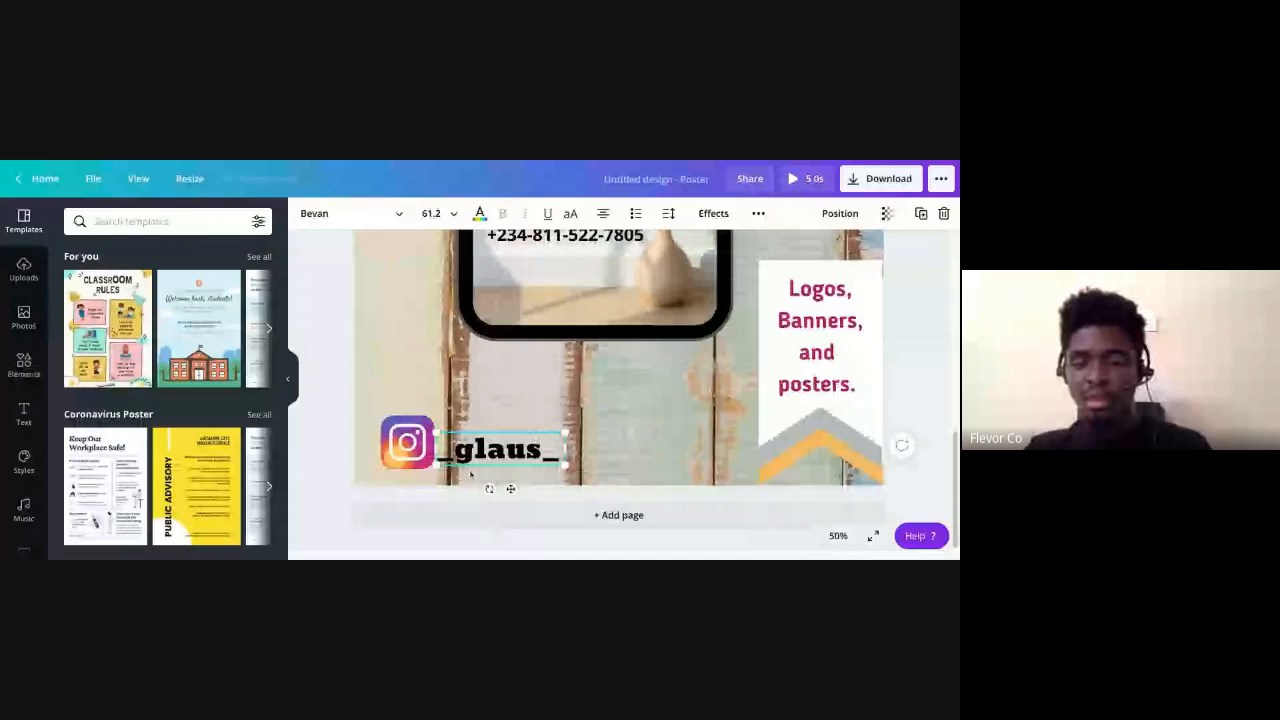
pyautogui.click(410, 445)
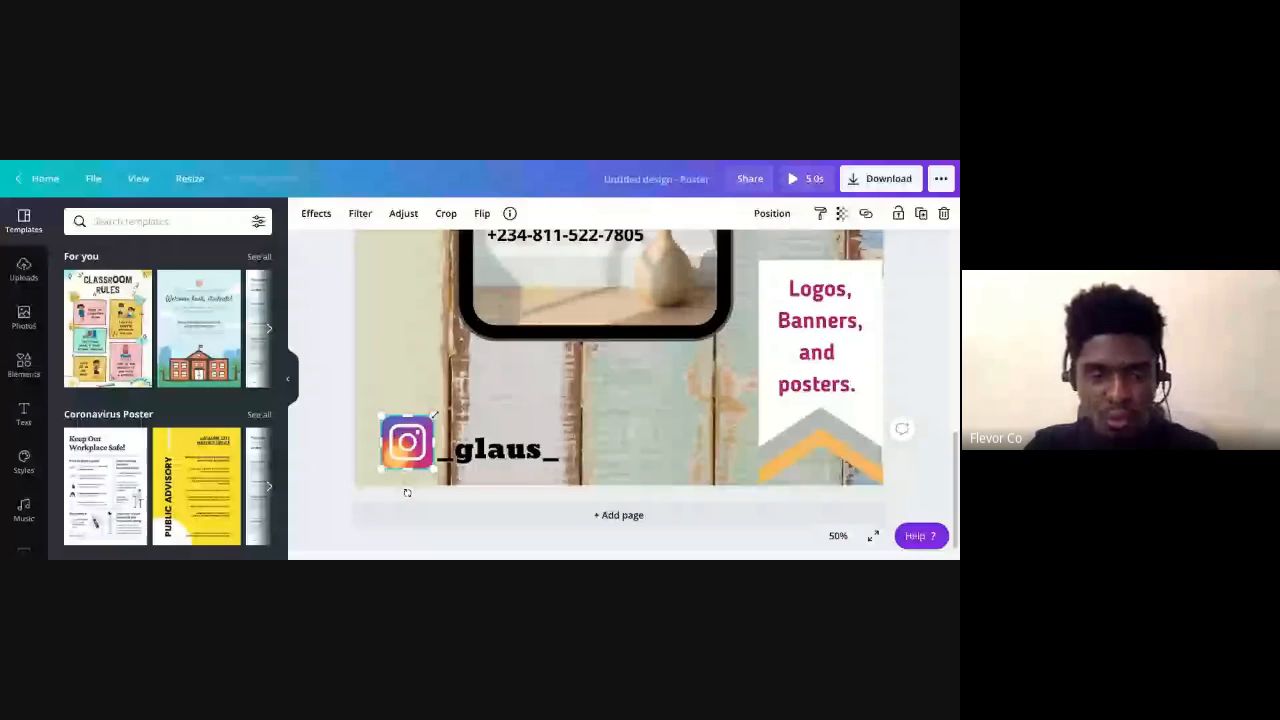
pyautogui.moveTo(435, 414); pyautogui.dragTo(413, 455)
pyautogui.hotkey('ctrl', 'z')
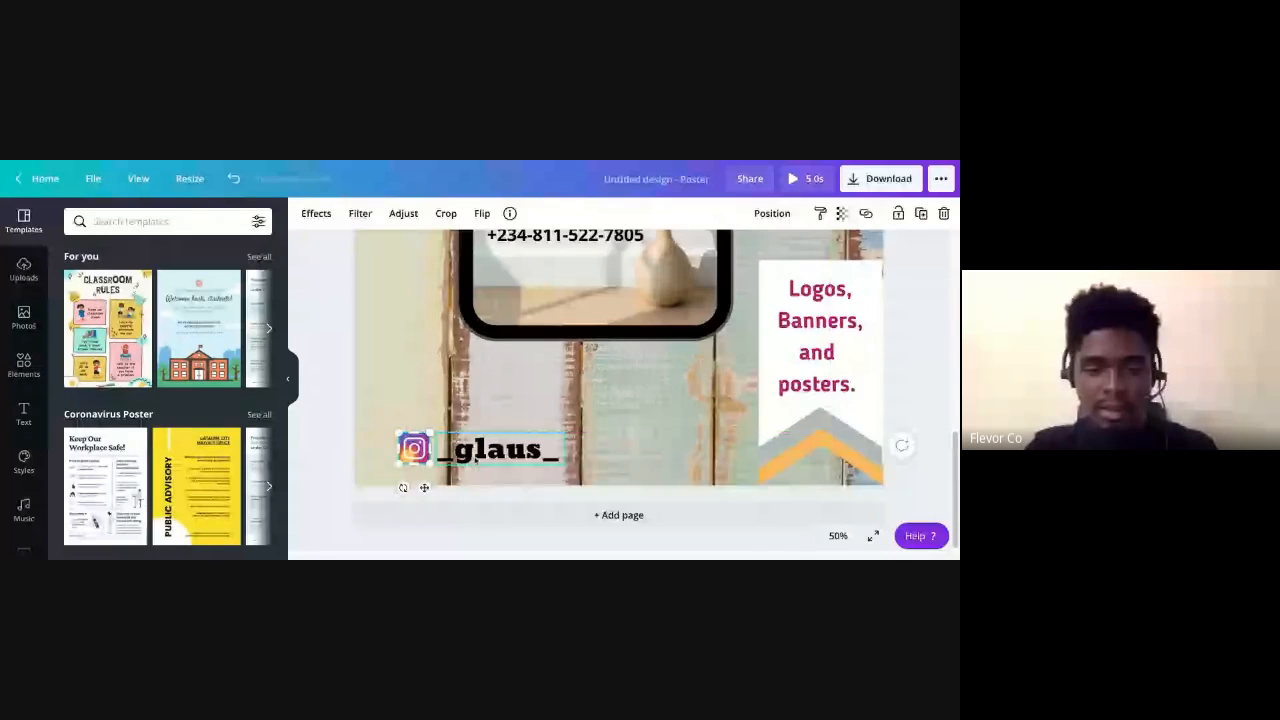
# Move the Instagram icon and its handle text together, upwards and slightly to the right, away from the poster's lower edge
pyautogui.keyDown('shift'); pyautogui.click(478, 452); pyautogui.keyUp('shift')
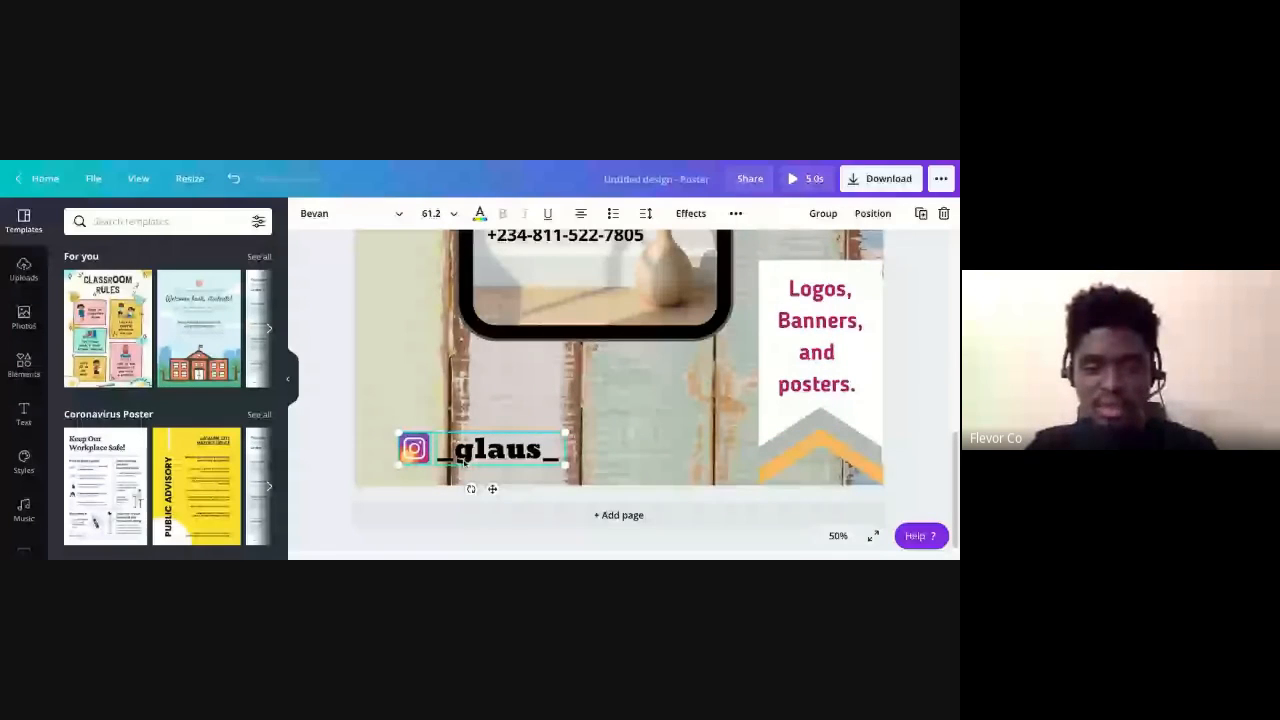
pyautogui.moveTo(468, 471); pyautogui.dragTo(468, 459)
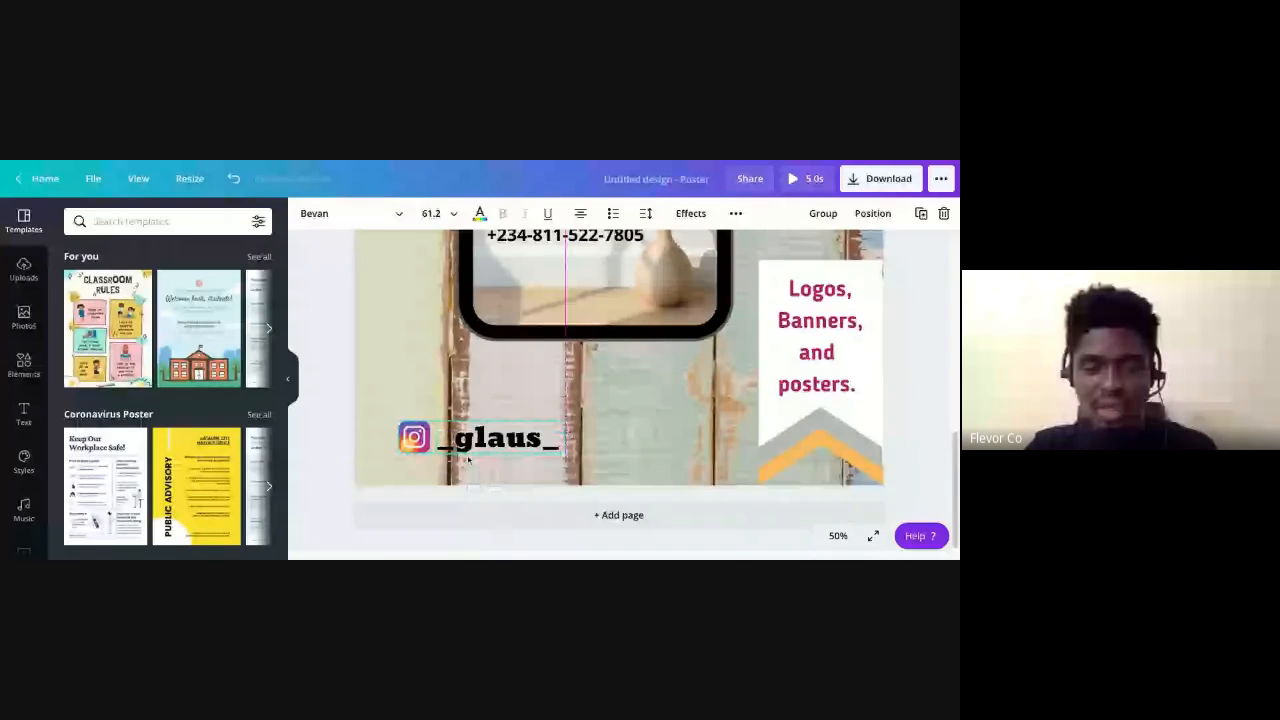
pyautogui.moveTo(468, 459); pyautogui.dragTo(478, 437)
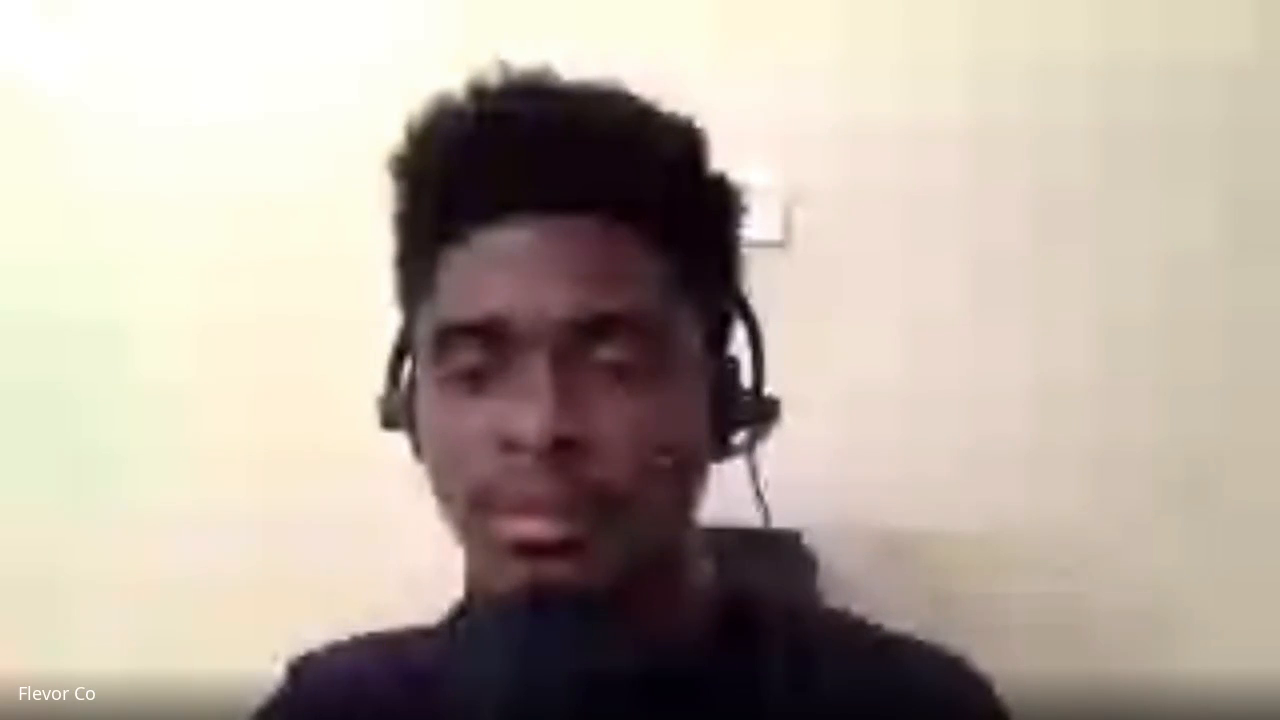
# Examine the "Logos, Banners, and posters." text on its ribbon and how it sits within the poster
pyautogui.click(803, 394)
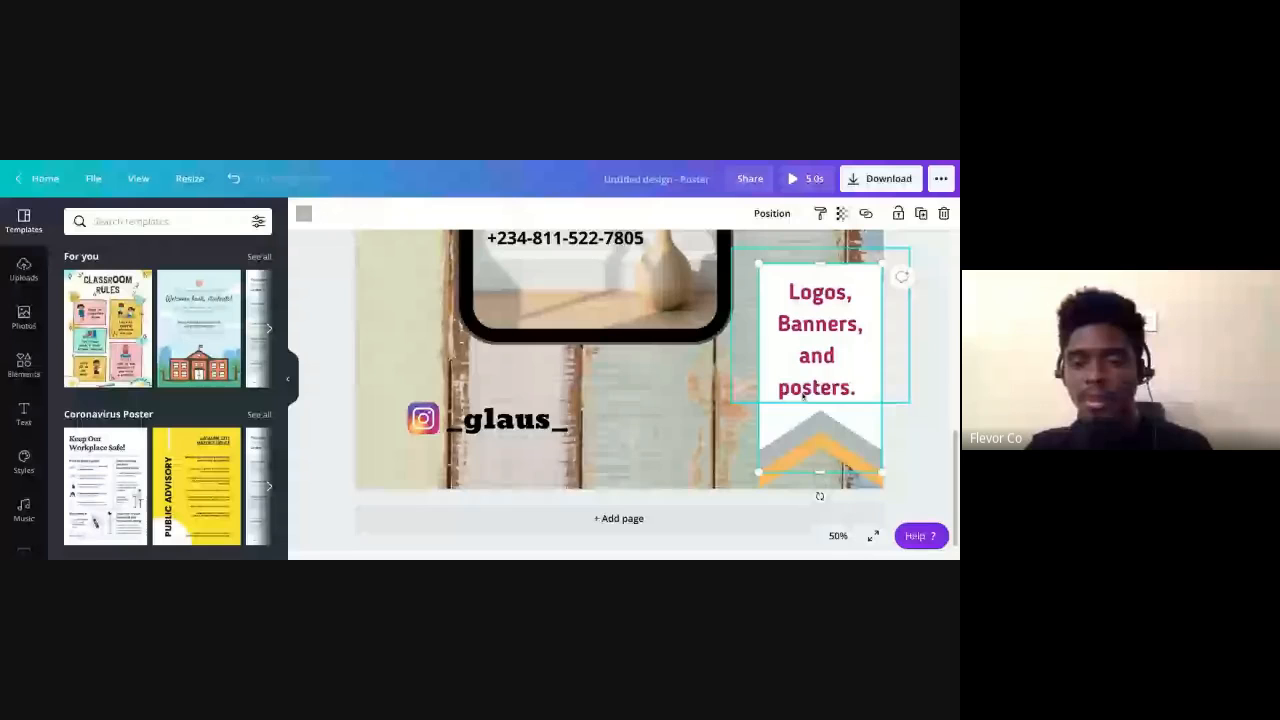
pyautogui.keyDown('shift'); pyautogui.click(803, 394); pyautogui.keyUp('shift')
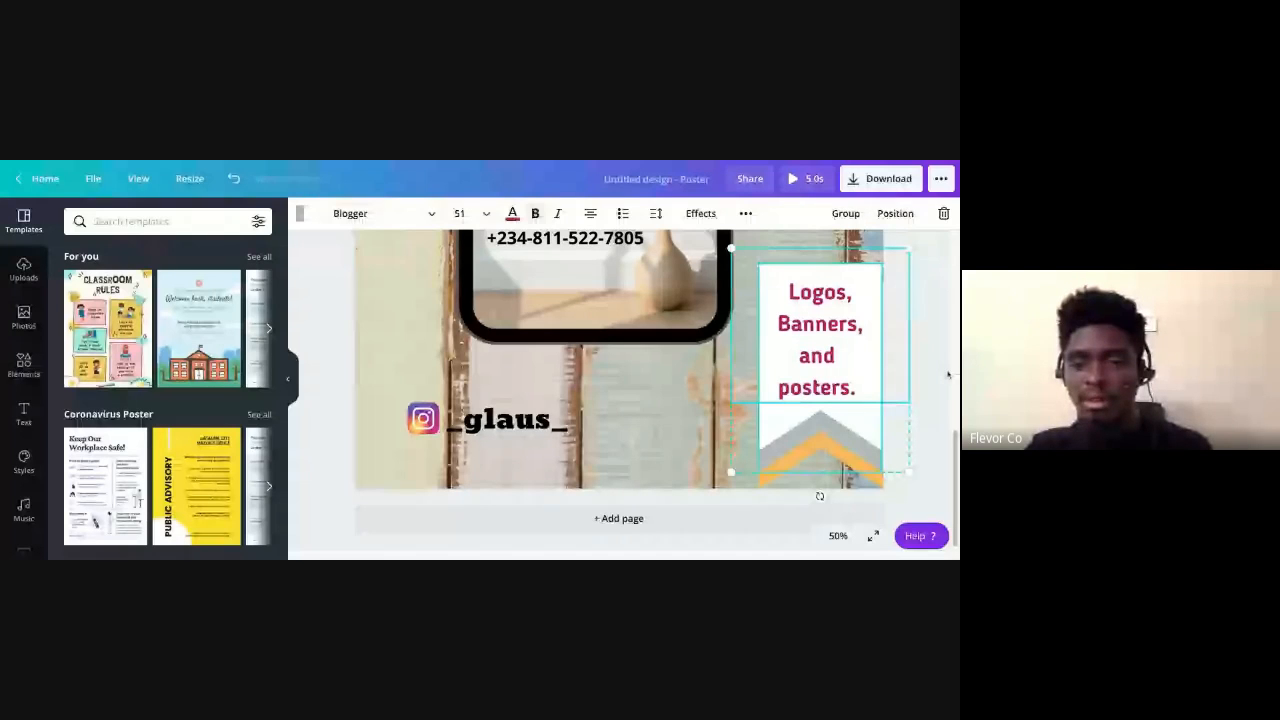
pyautogui.click(825, 385)
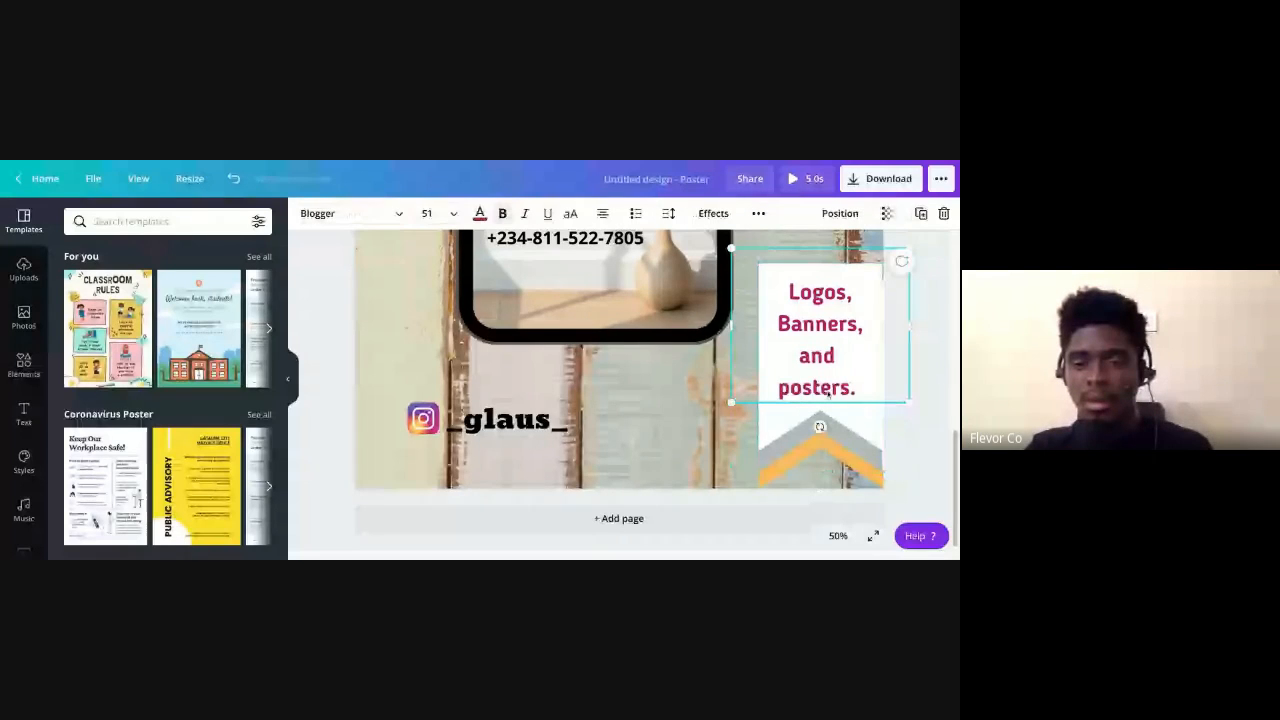
pyautogui.scroll(1, 808, 450)
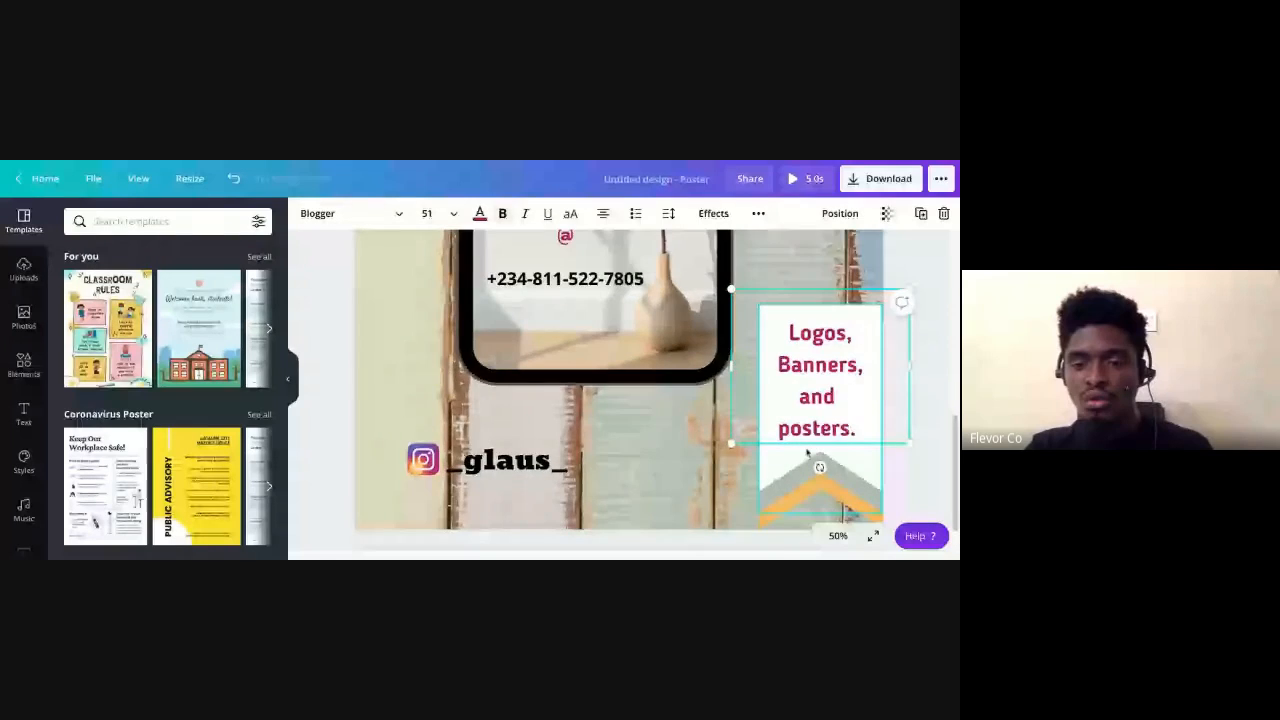
pyautogui.scroll(3, 808, 453)
pyautogui.scroll(-1, 800, 500)
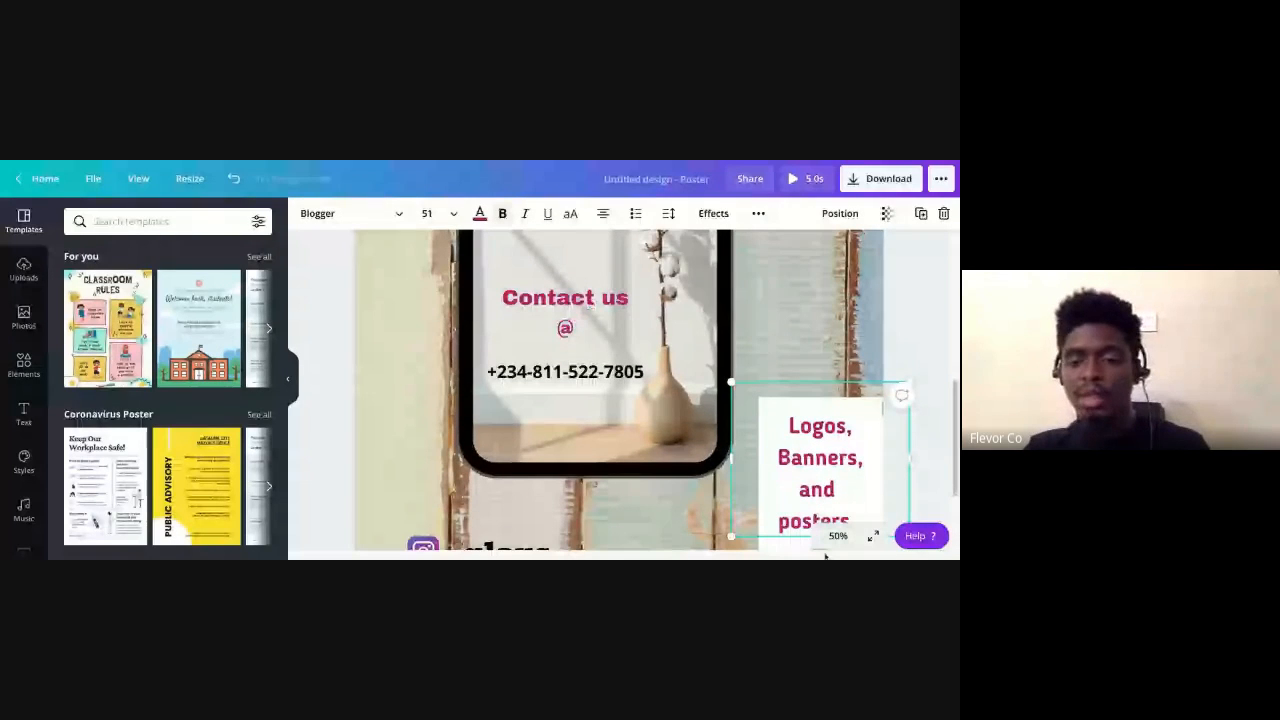
pyautogui.hotkey('ctrl', '-')
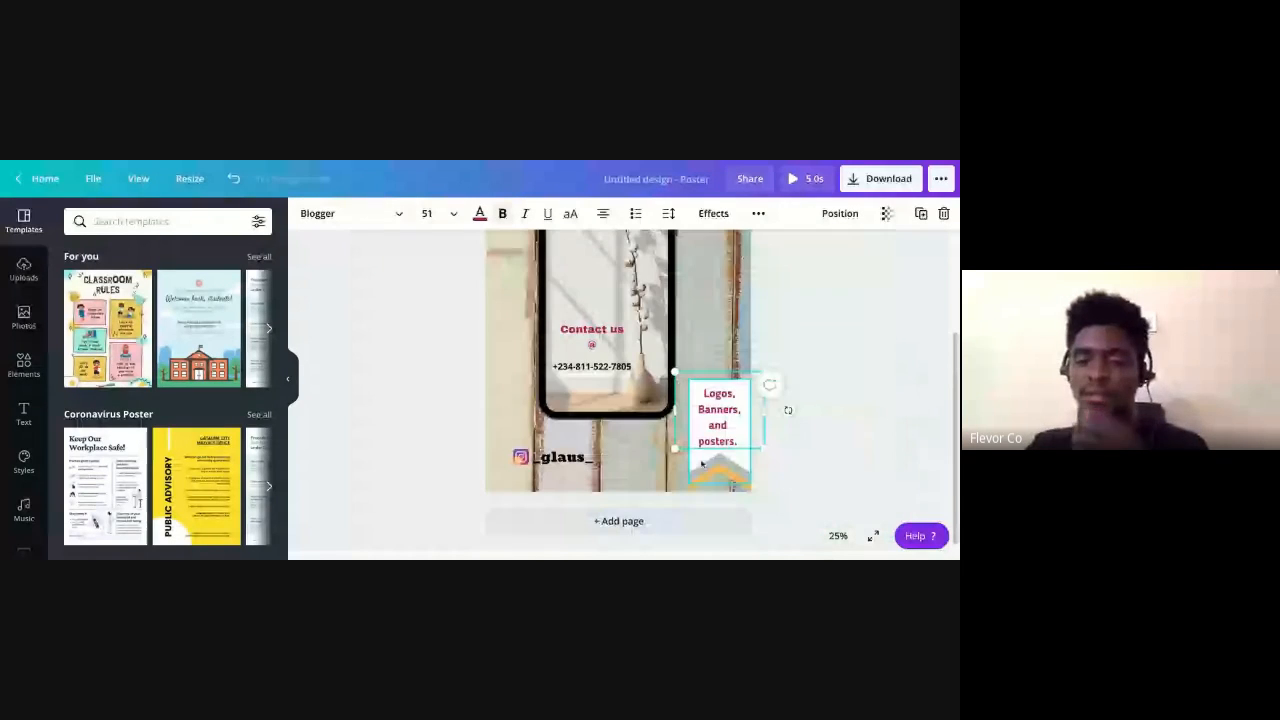
pyautogui.click(703, 462)
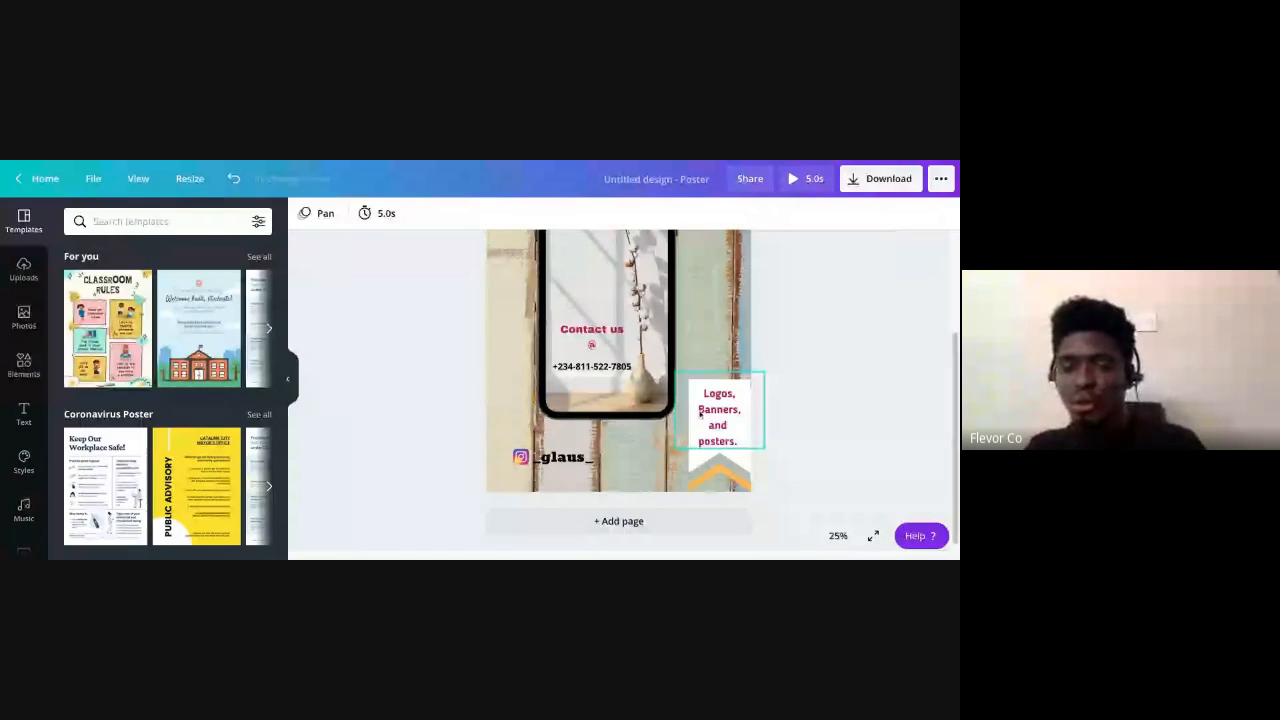
# Move the "Contact us @" text and the phone number together out of the phone mockup to the area below it
pyautogui.click(591, 345)
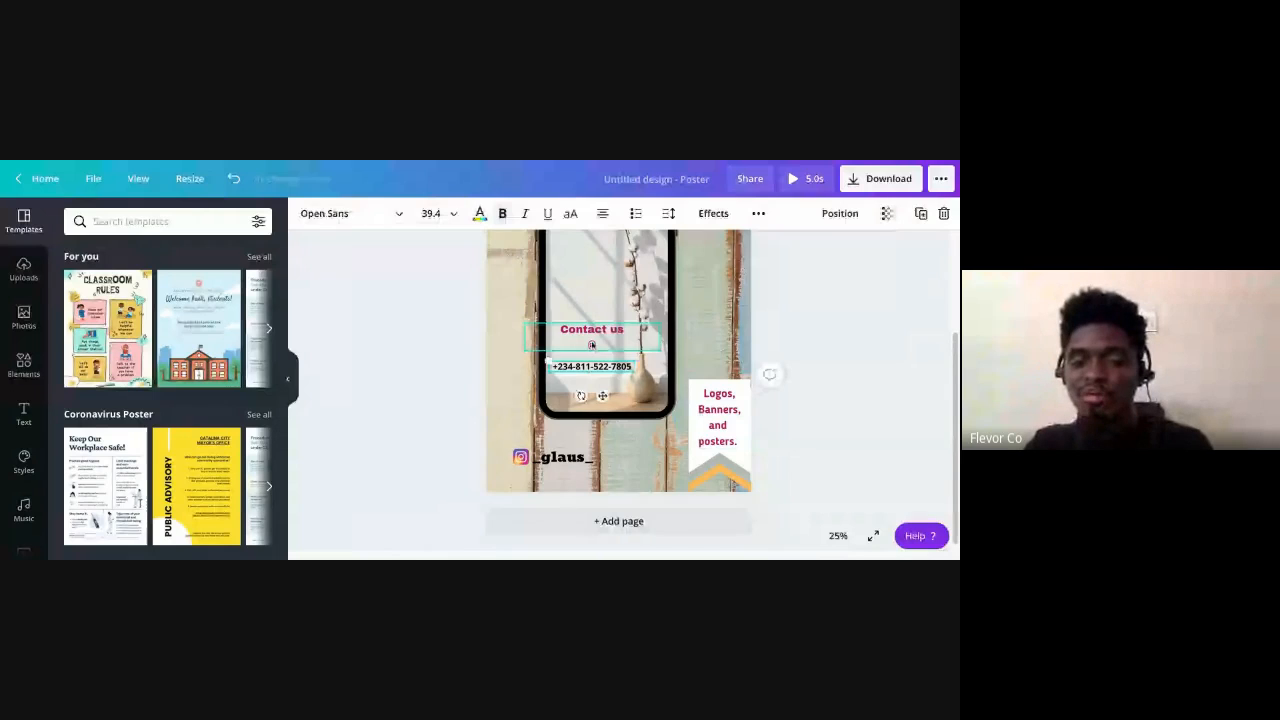
pyautogui.scroll(1, 618, 365)
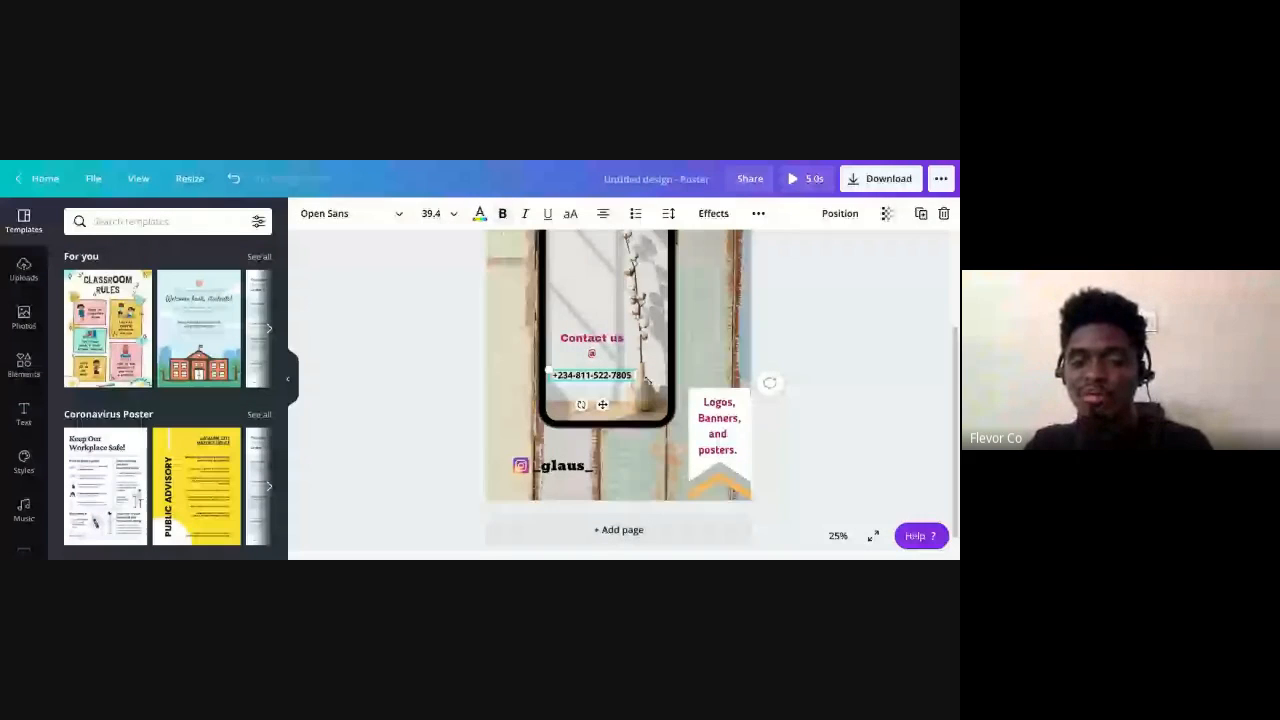
pyautogui.scroll(2, 648, 381)
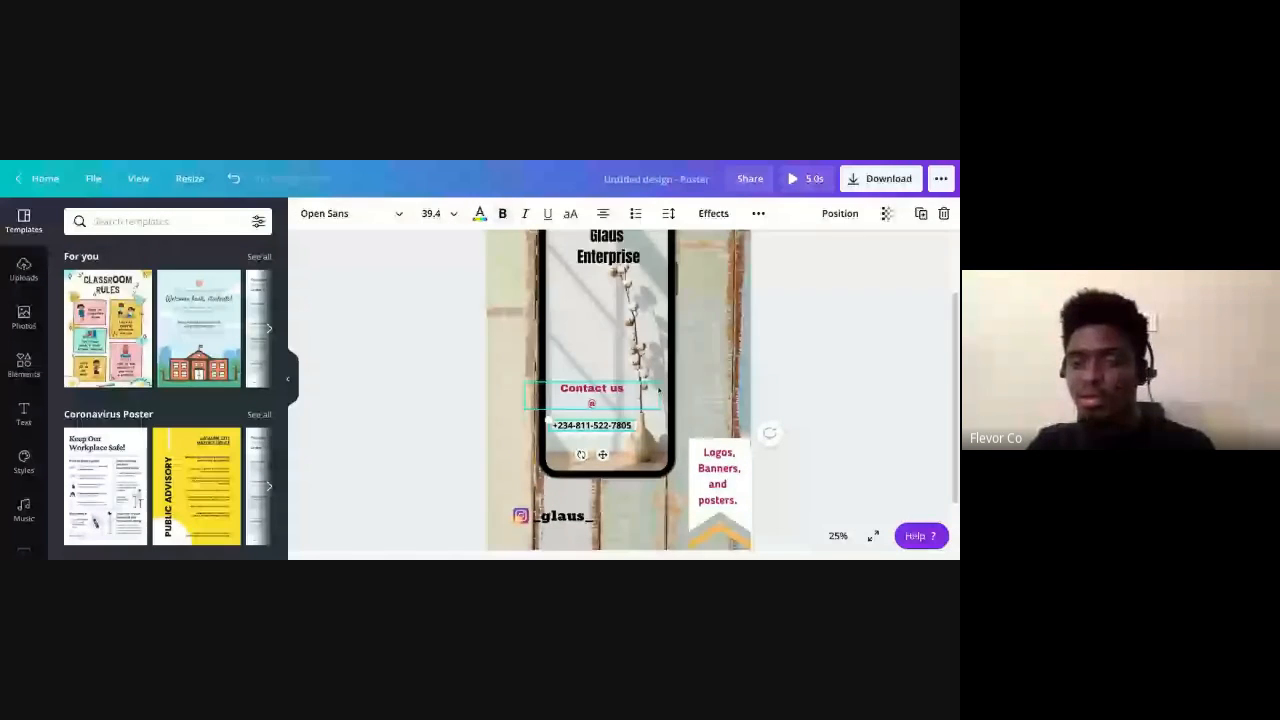
pyautogui.keyDown('shift'); pyautogui.click(594, 406); pyautogui.keyUp('shift')
pyautogui.moveTo(594, 409); pyautogui.dragTo(633, 518)
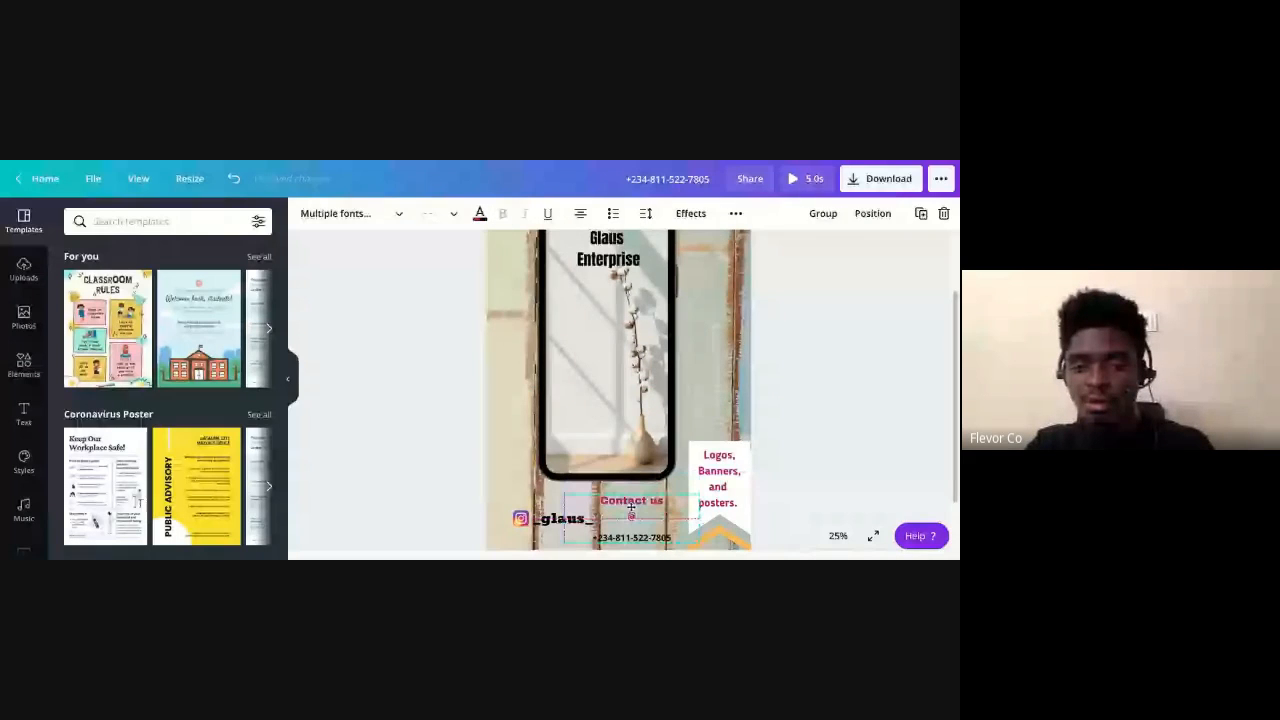
# Shrink the phone mockup on the Glaus Enterprise poster
pyautogui.click(668, 469)
pyautogui.moveTo(668, 469); pyautogui.dragTo(676, 481)
pyautogui.scroll(3, 625, 363)
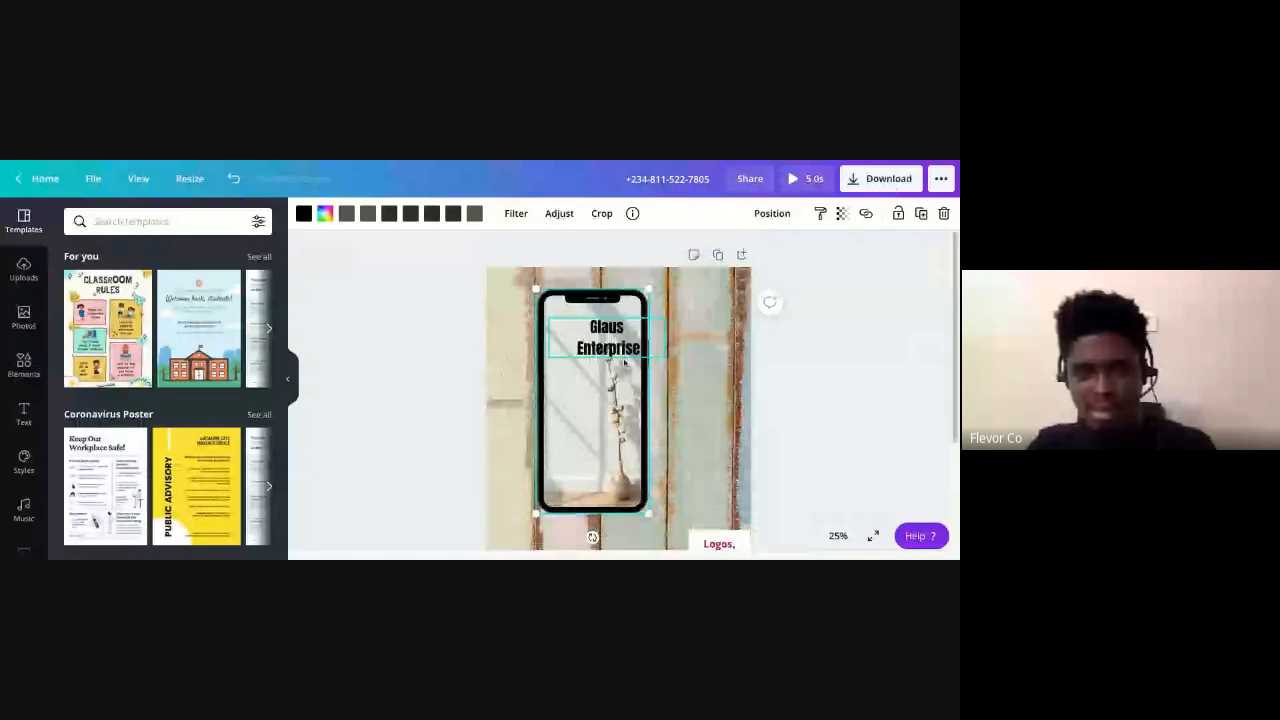
# Left-align the "Glaus Enterprise" title at size 63.5 low on the phone screen, removing the space before "Enterprise"
pyautogui.moveTo(624, 356); pyautogui.dragTo(646, 387)
pyautogui.click(602, 220)
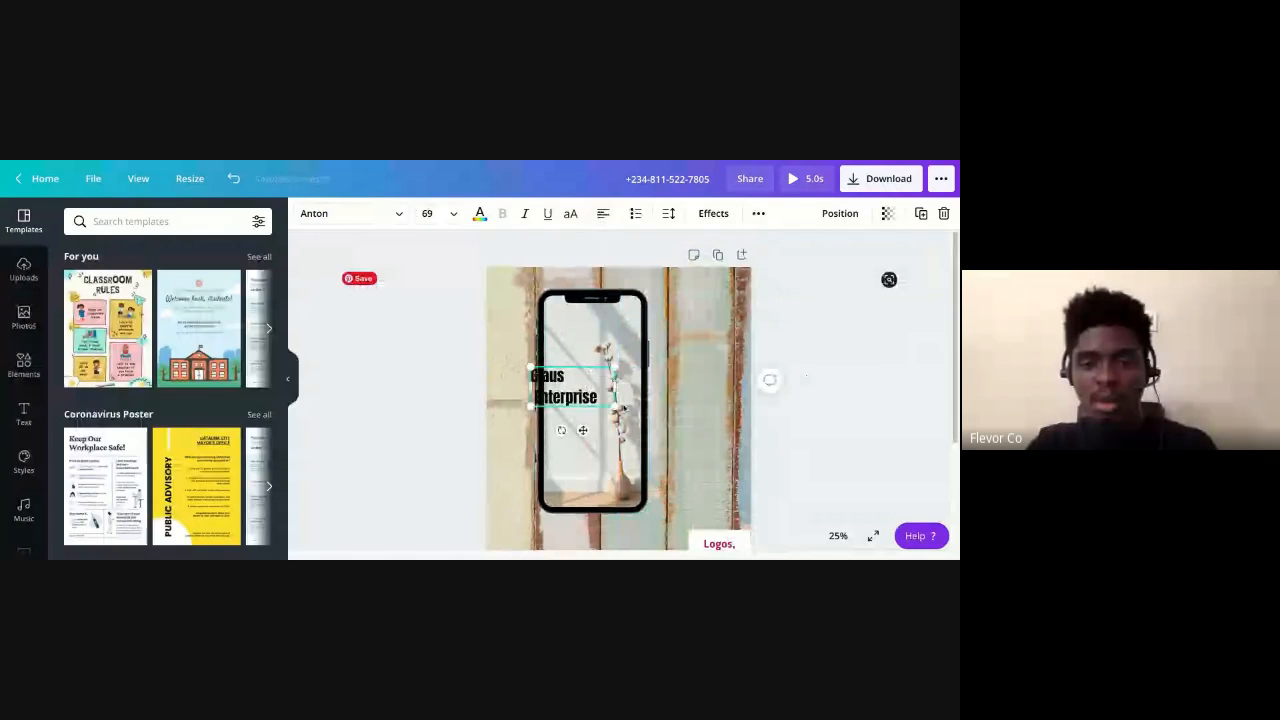
pyautogui.moveTo(560, 396); pyautogui.dragTo(627, 419)
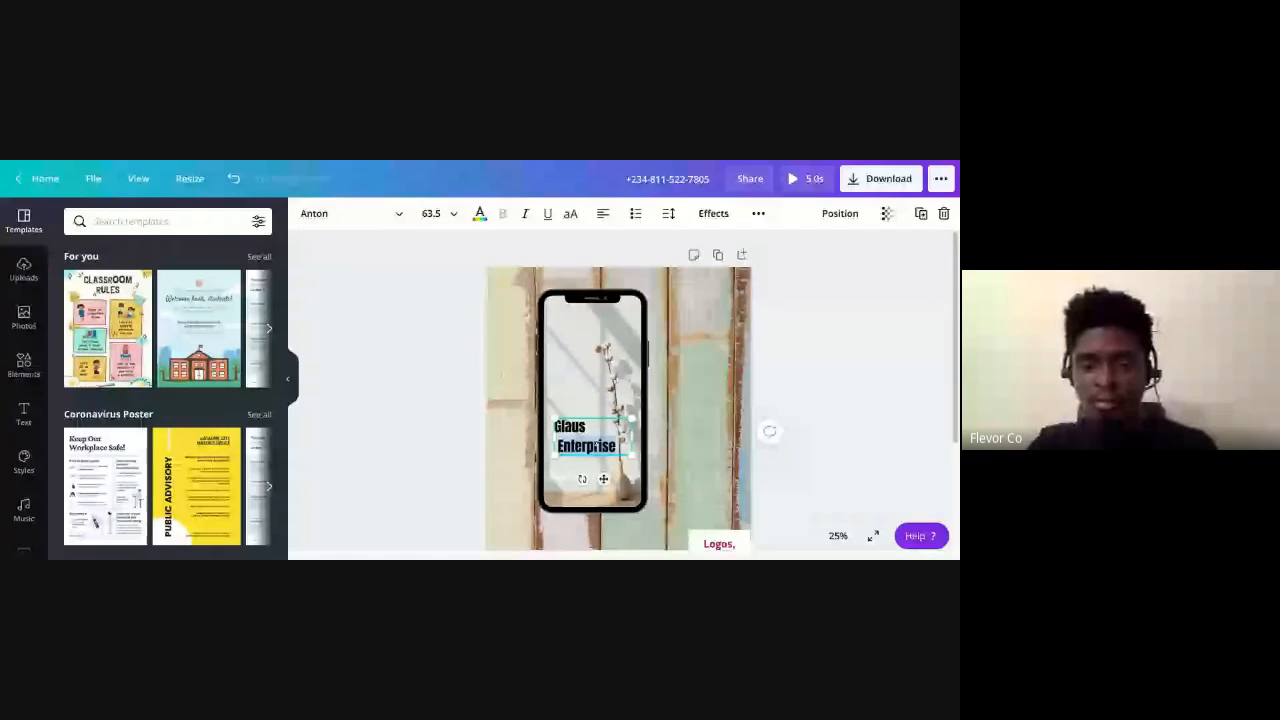
pyautogui.press('BackSpace')
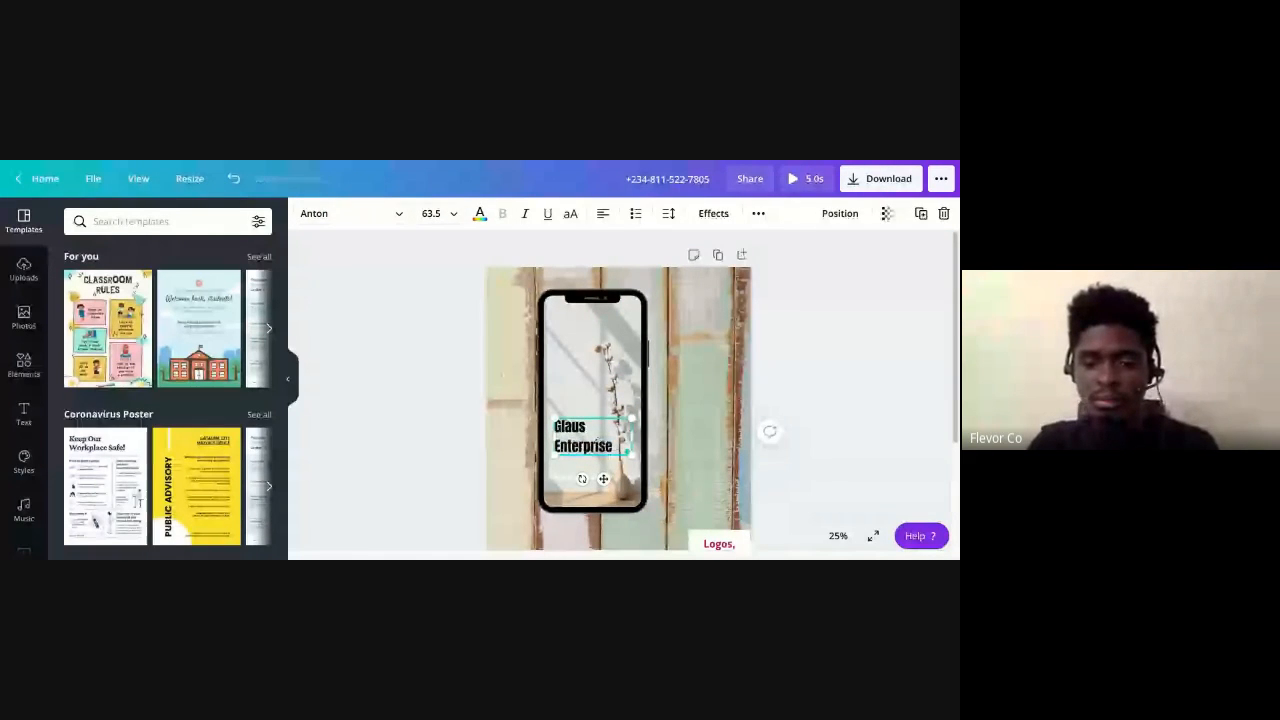
# Enlarge the vase photo inside the phone mockup and shift it slightly right within the screen
pyautogui.click(575, 392)
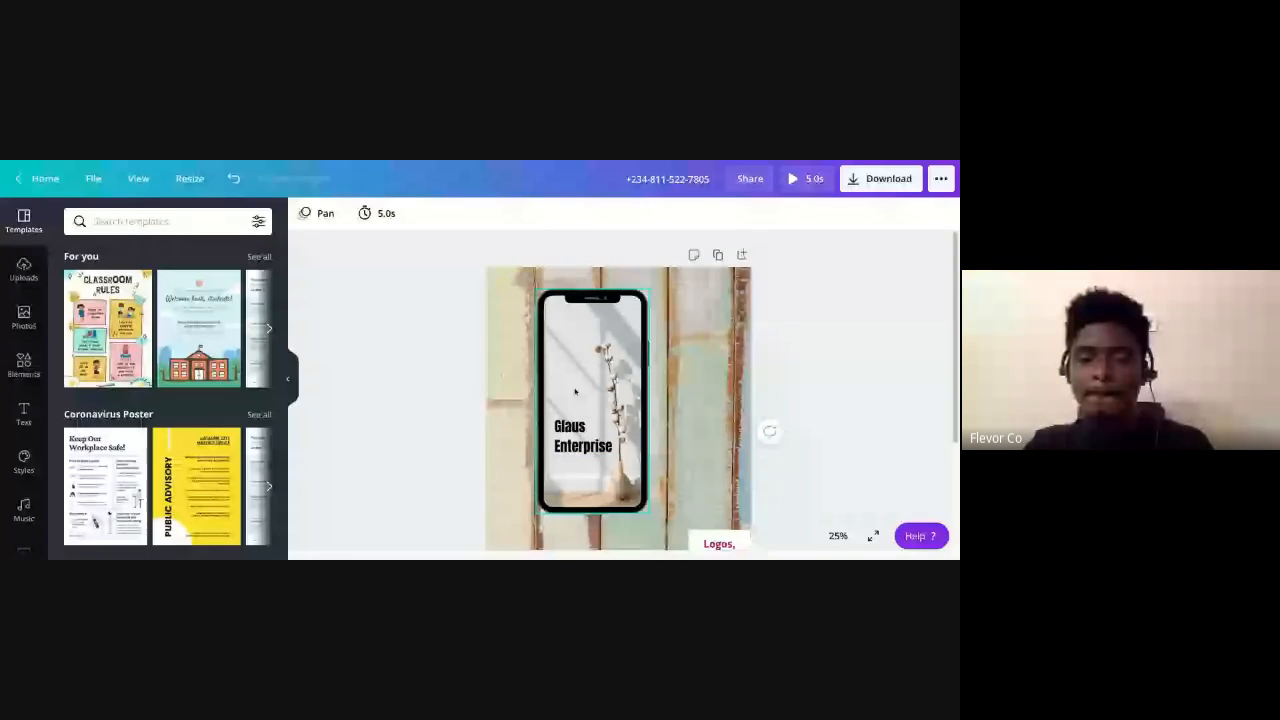
pyautogui.doubleClick(575, 392)
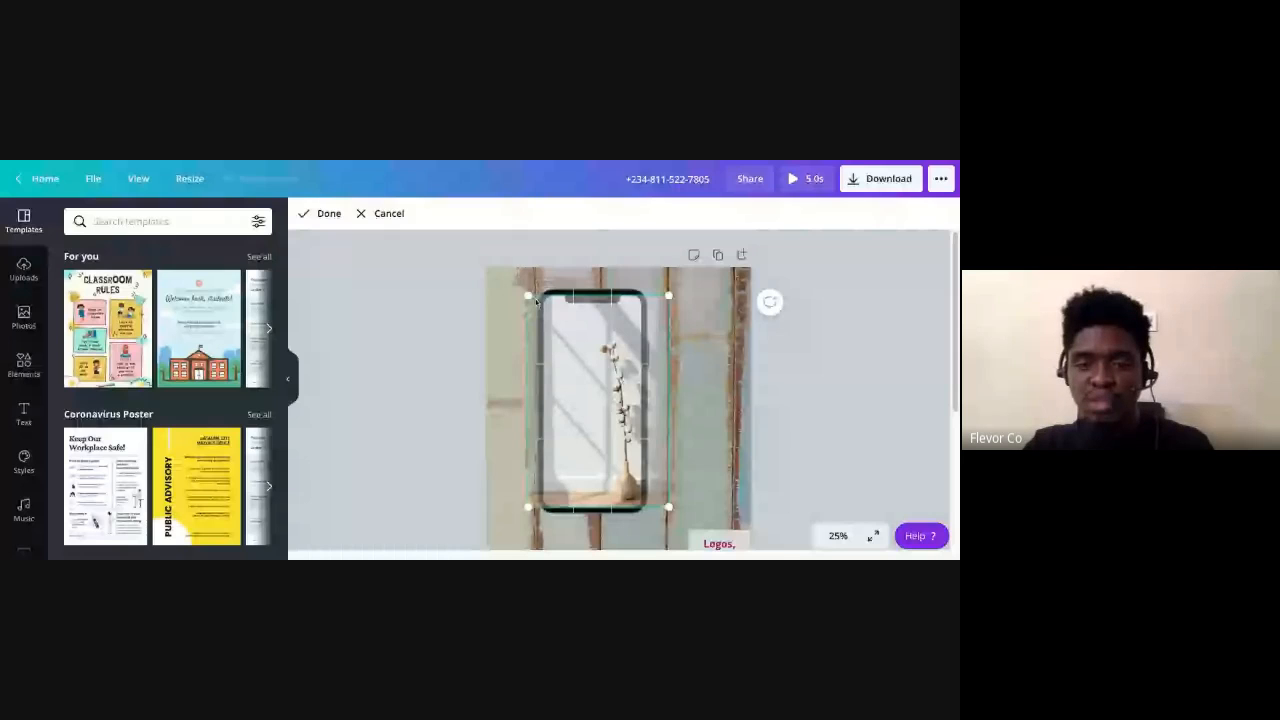
pyautogui.moveTo(530, 297); pyautogui.dragTo(504, 275)
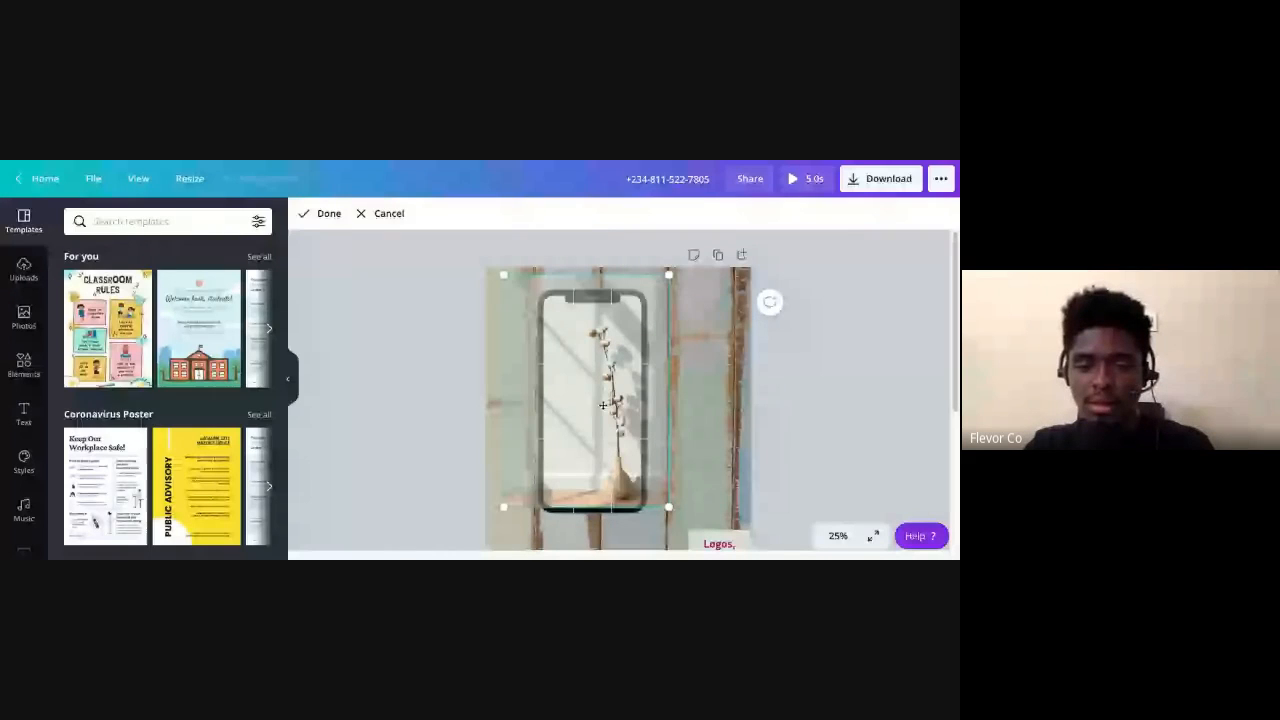
pyautogui.moveTo(603, 405); pyautogui.dragTo(615, 407)
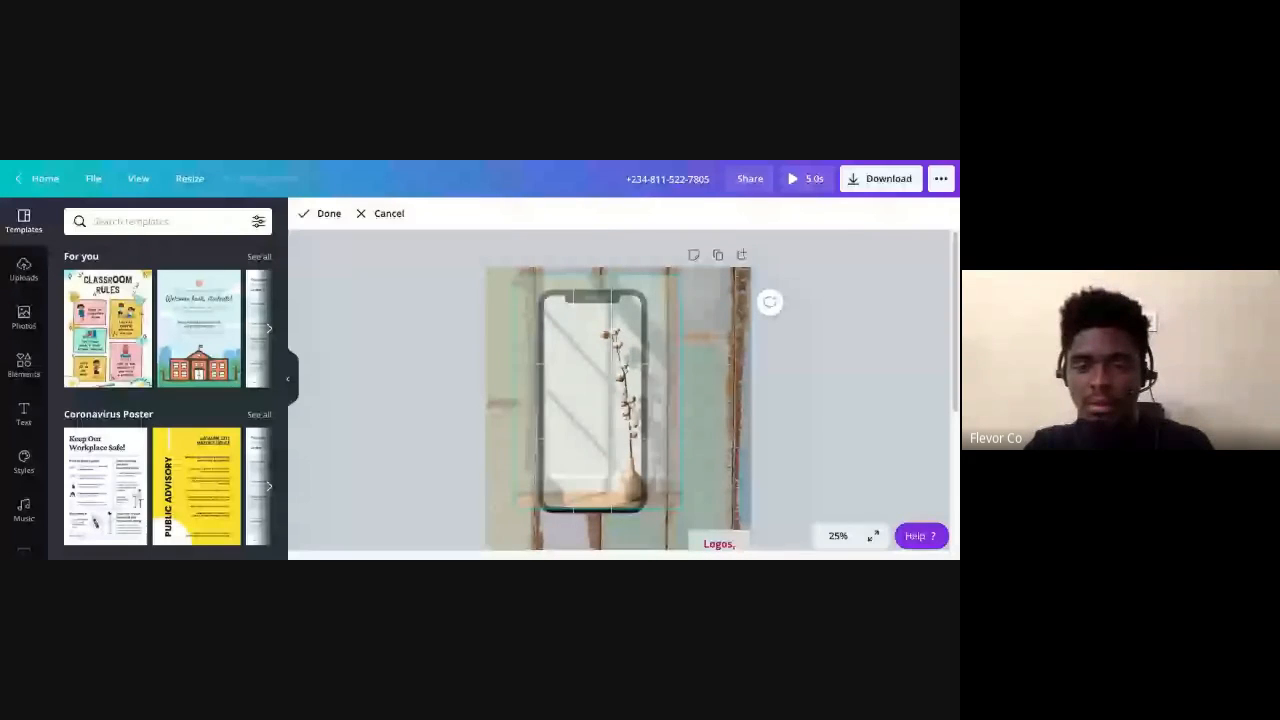
pyautogui.click(849, 392)
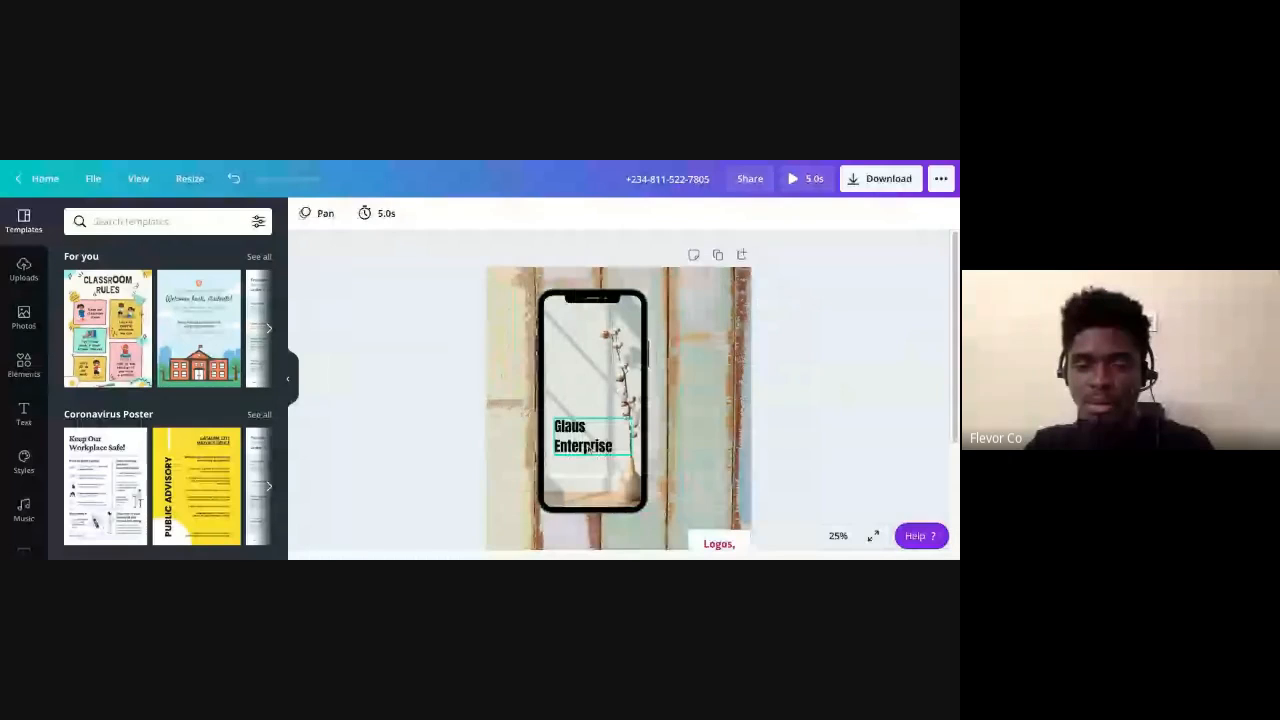
# Enlarge the "Glaus Enterprise" title on the phone screen to size 77.7
pyautogui.click(590, 448)
pyautogui.moveTo(631, 418); pyautogui.dragTo(650, 410)
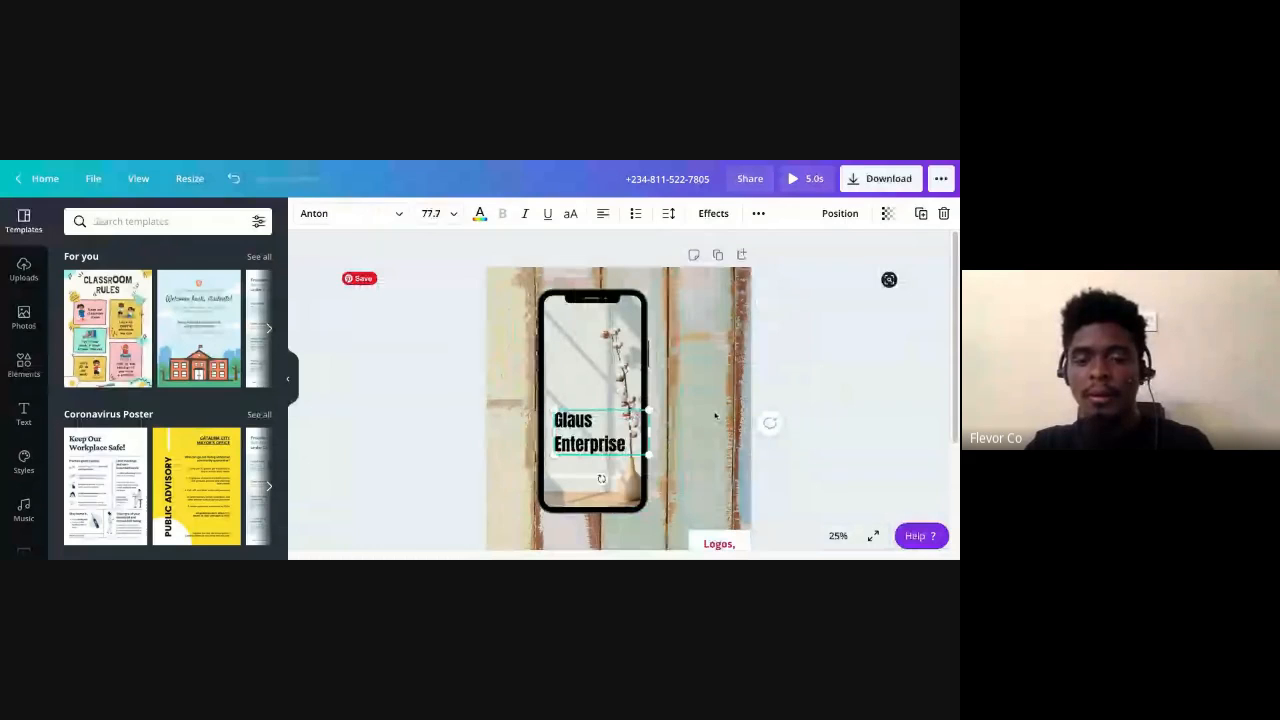
pyautogui.click(626, 443)
# Widen the "Logos, Banners, and posters." text box off the ribbon and remove its line breaks to form one line below the phone
pyautogui.scroll(-3, 823, 399)
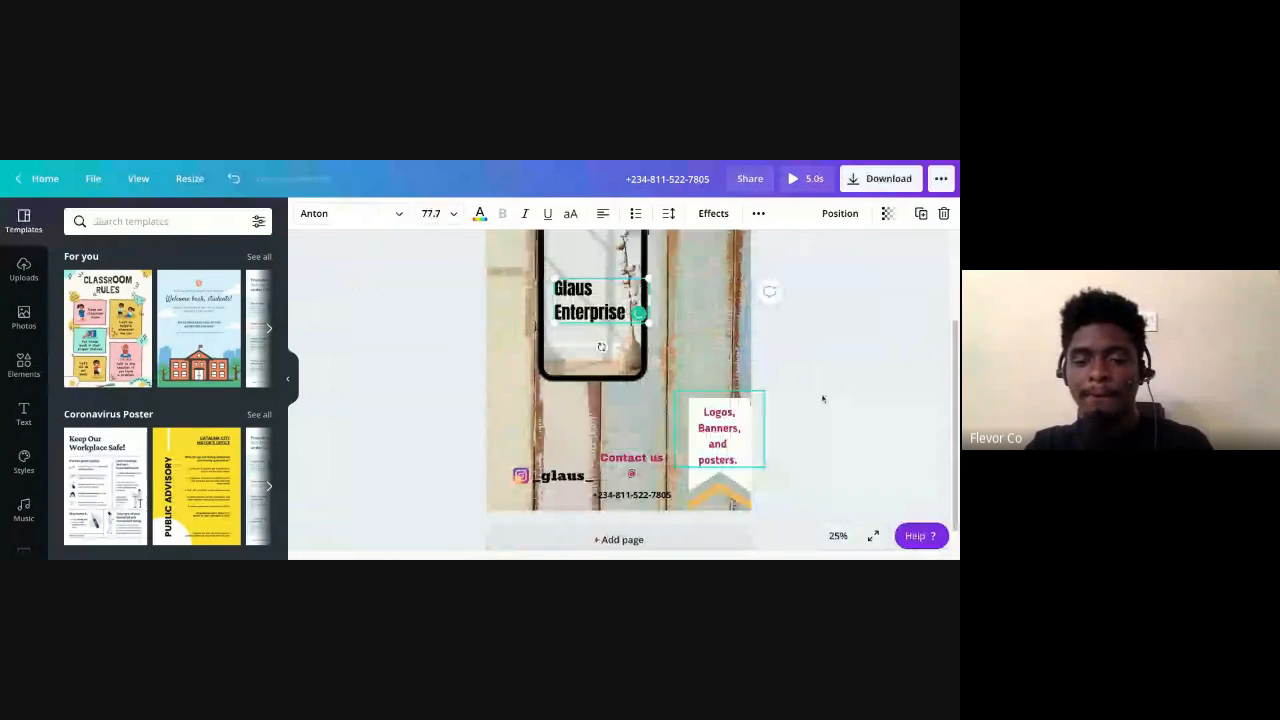
pyautogui.click(720, 420)
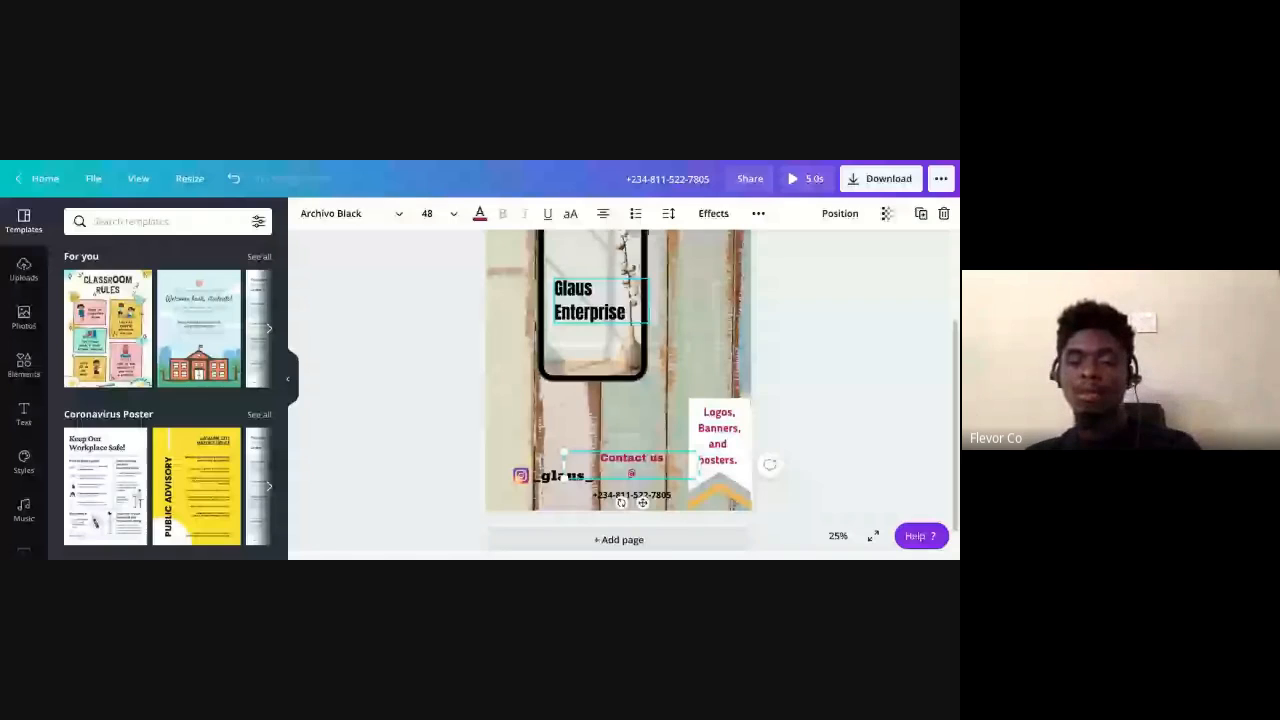
pyautogui.click(686, 452)
pyautogui.moveTo(675, 429); pyautogui.dragTo(513, 428)
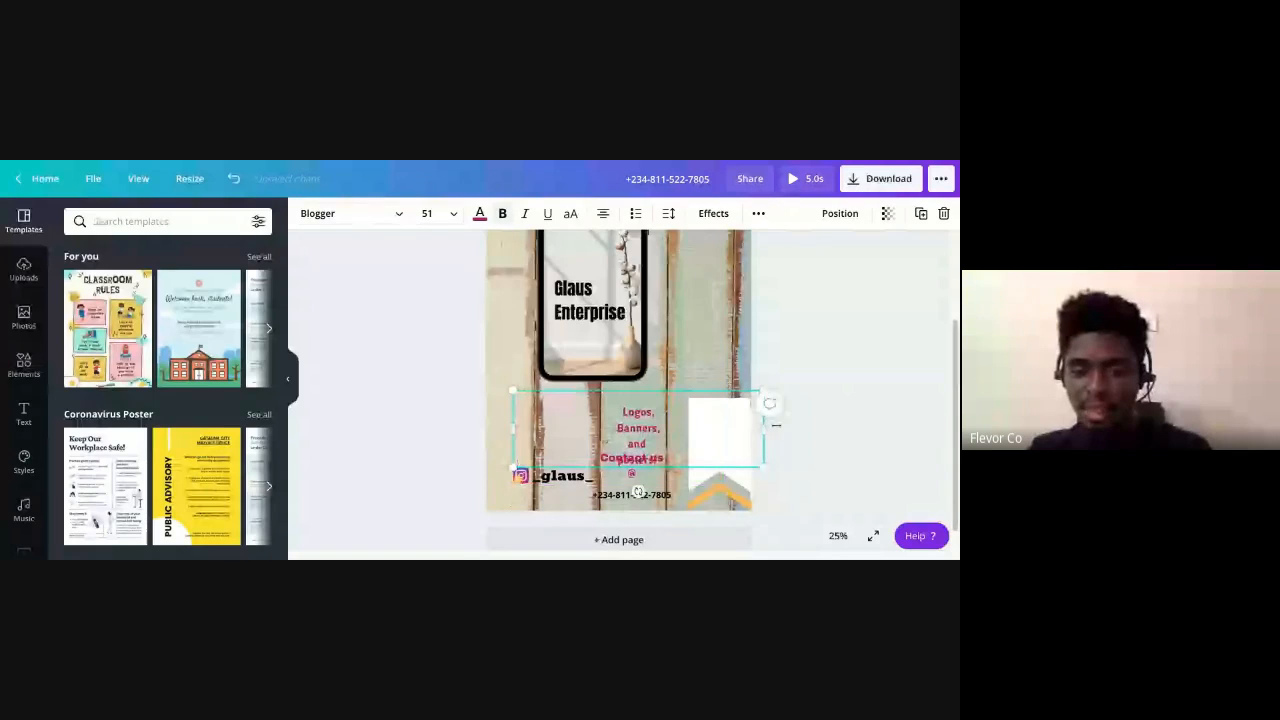
pyautogui.moveTo(776, 425); pyautogui.dragTo(767, 429)
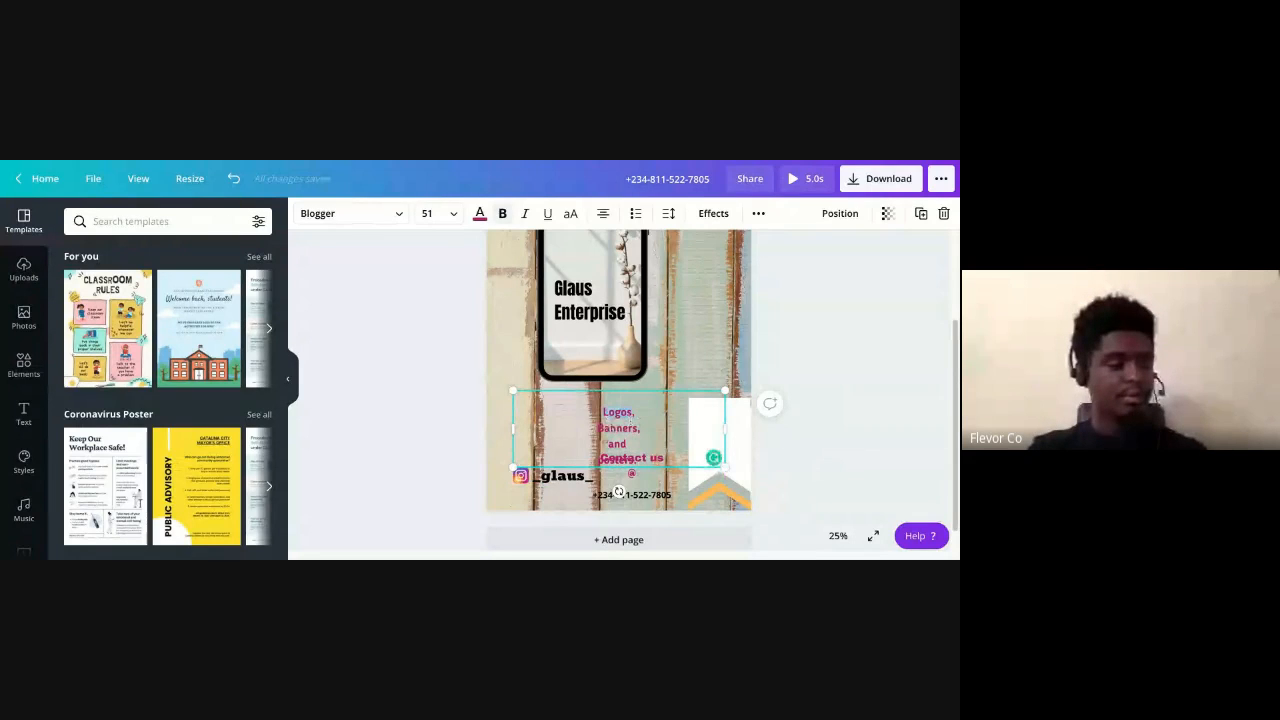
pyautogui.press('BackSpace')
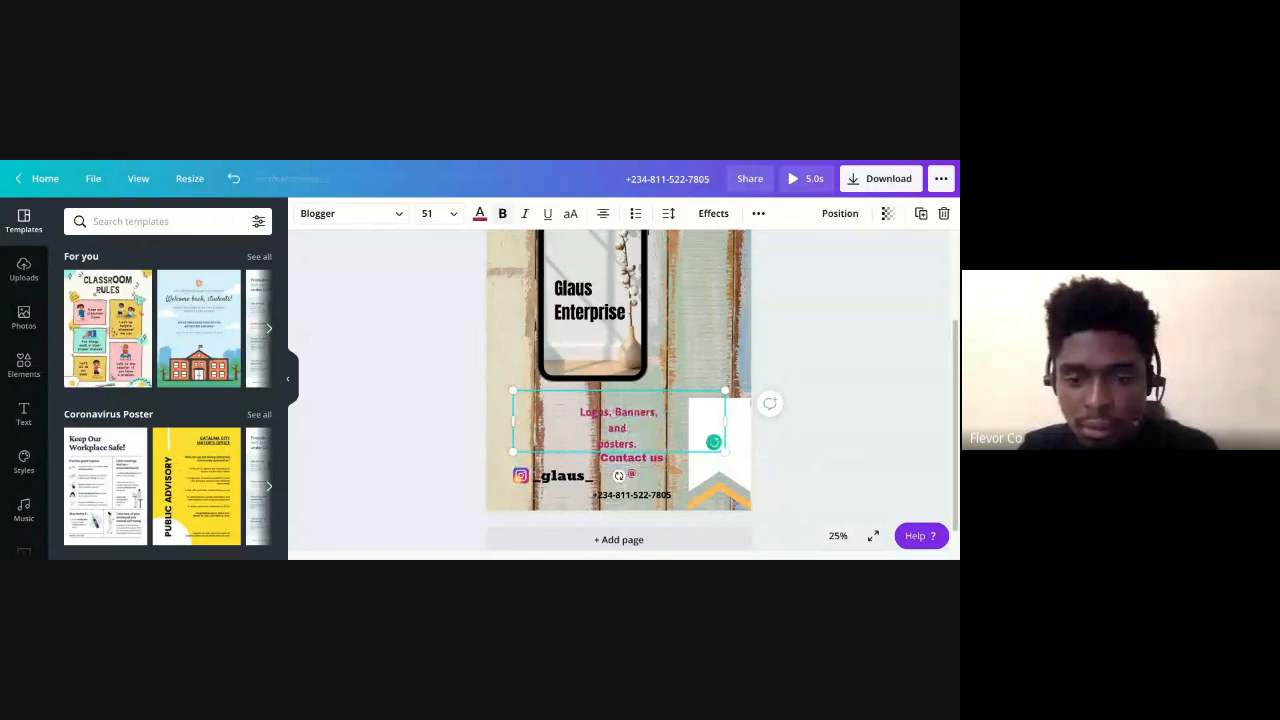
pyautogui.press('BackSpace')
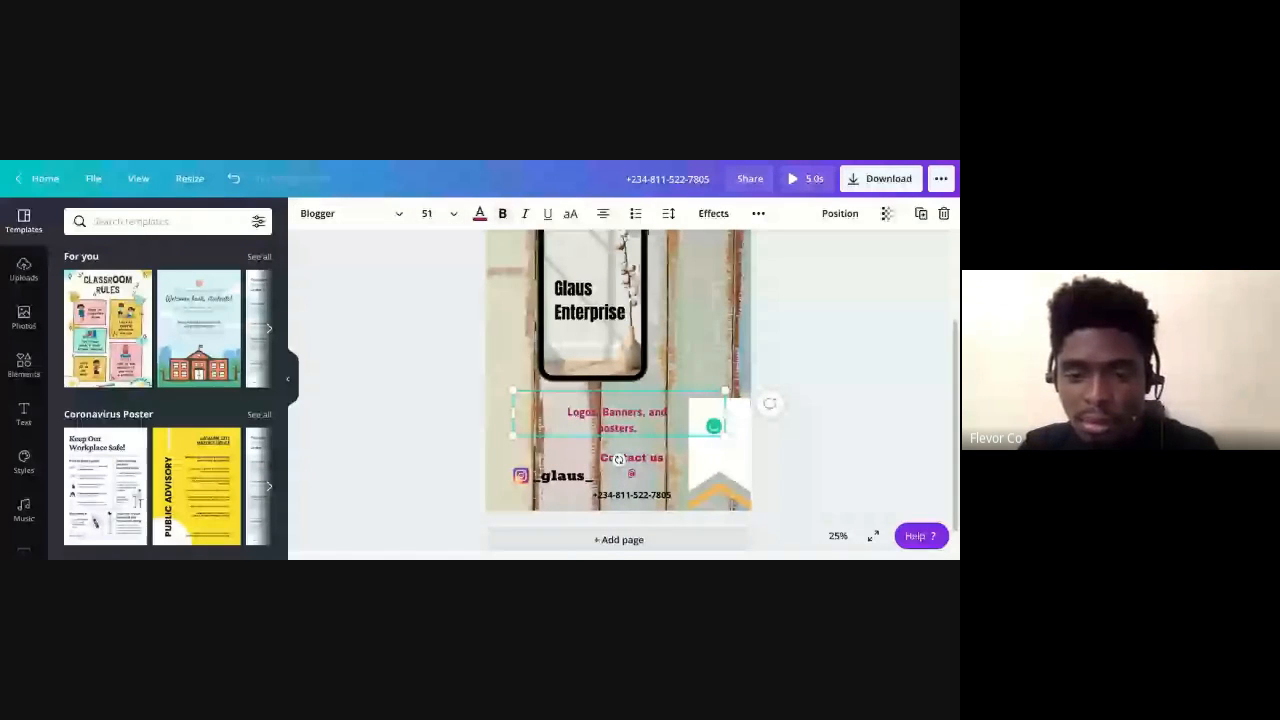
pyautogui.press('BackSpace')
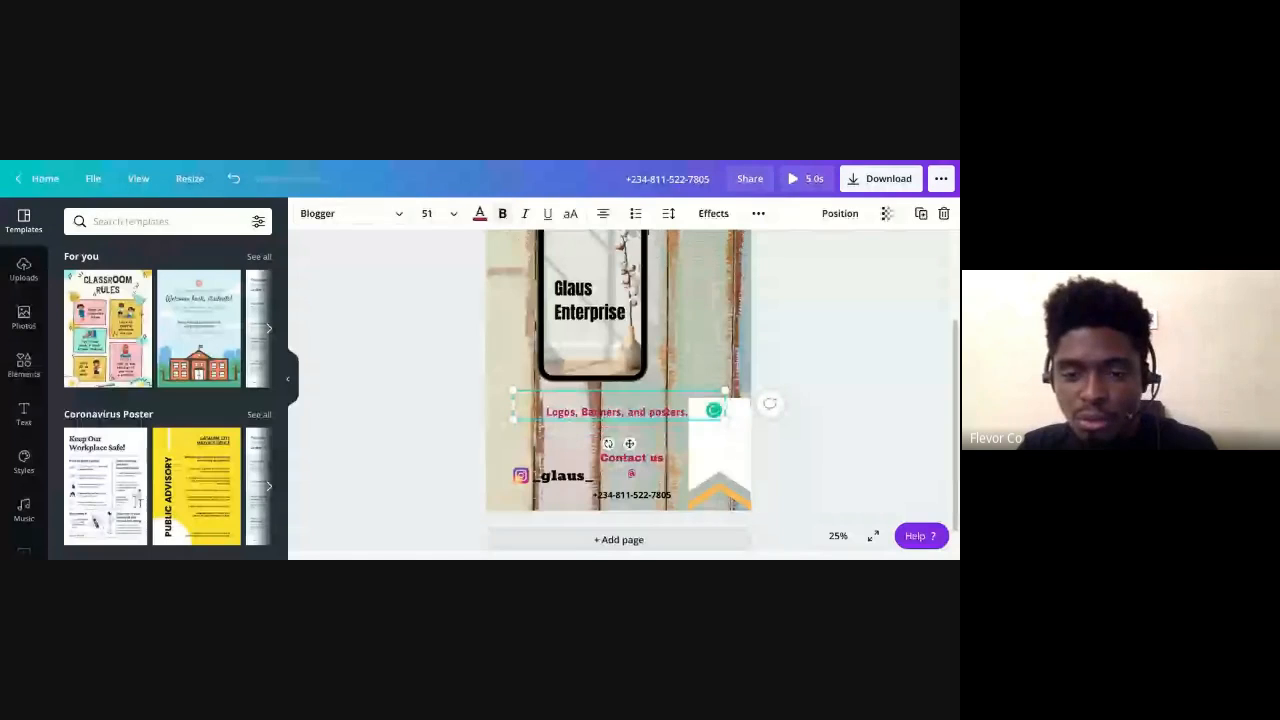
# Reposition the emptied ribbon's grey and orange shapes in the poster's lower right corner, lowering the orange one to the bottom edge
pyautogui.click(743, 458)
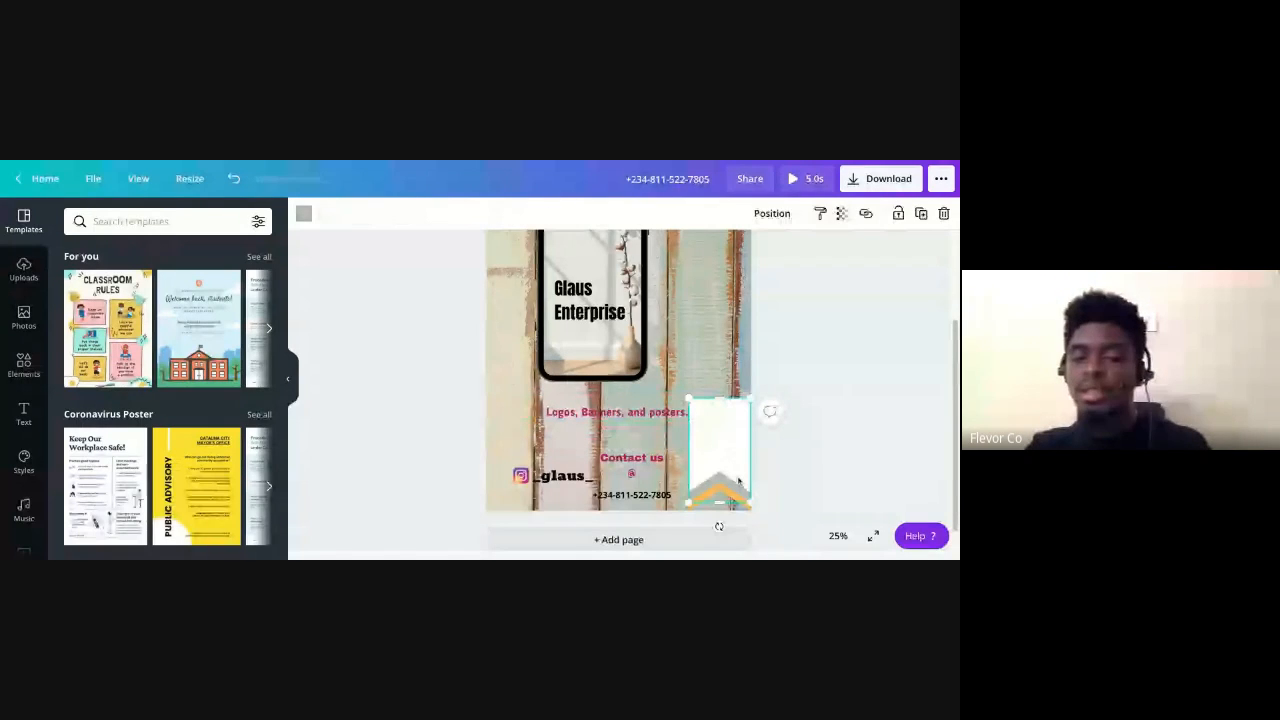
pyautogui.moveTo(736, 468); pyautogui.dragTo(735, 377)
pyautogui.moveTo(735, 457); pyautogui.dragTo(727, 497)
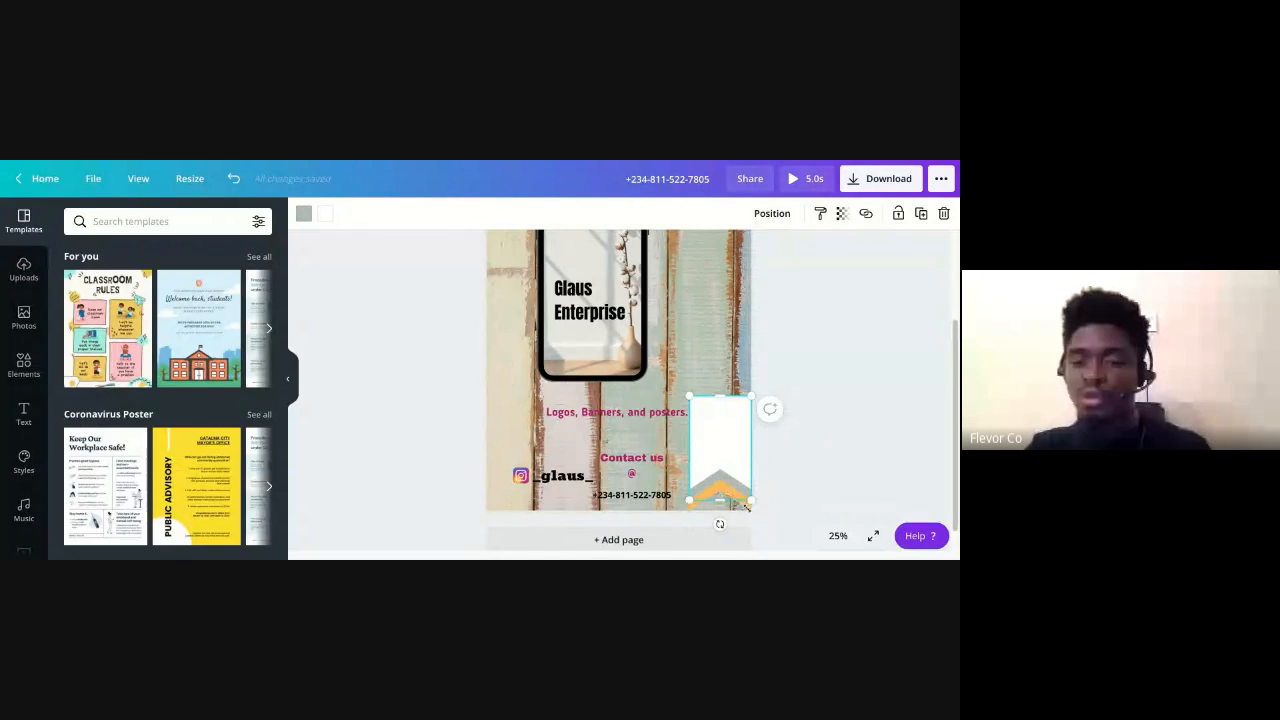
pyautogui.click(814, 484)
pyautogui.click(696, 503)
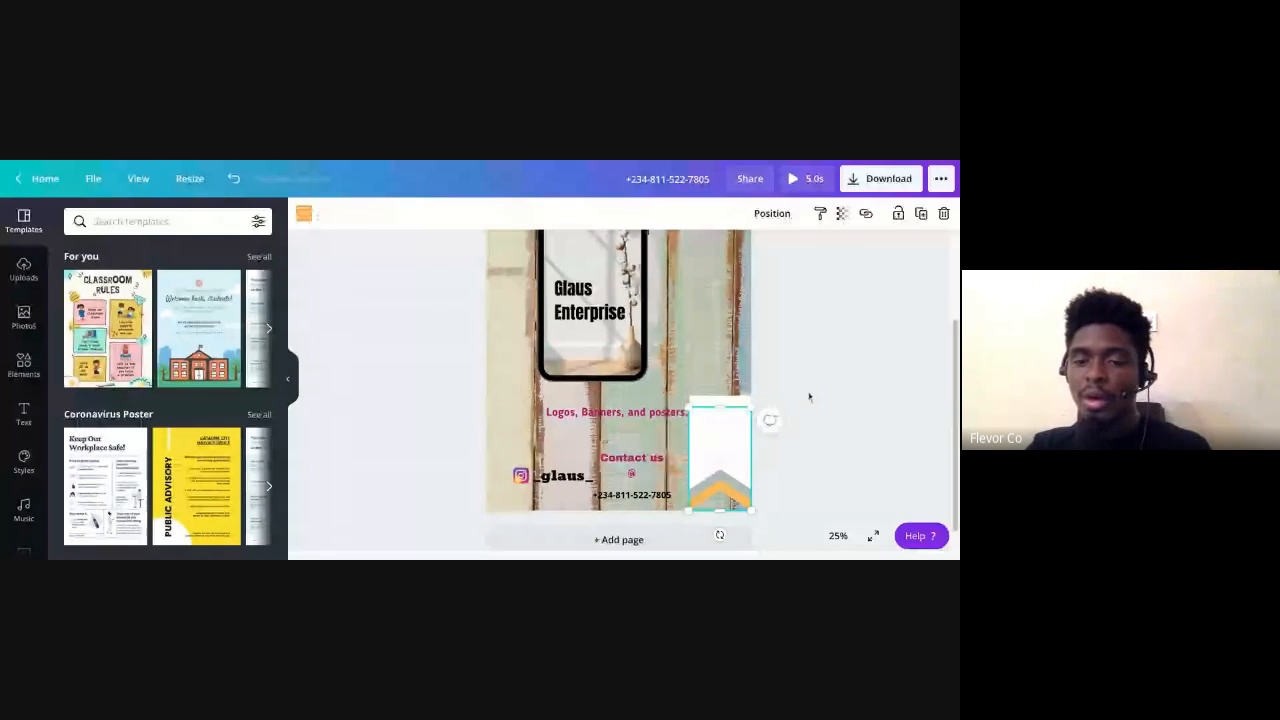
# Move the phone mockup and the "Glaus Enterprise" title together to the right, centred above the "Contact us @" text
pyautogui.click(608, 352)
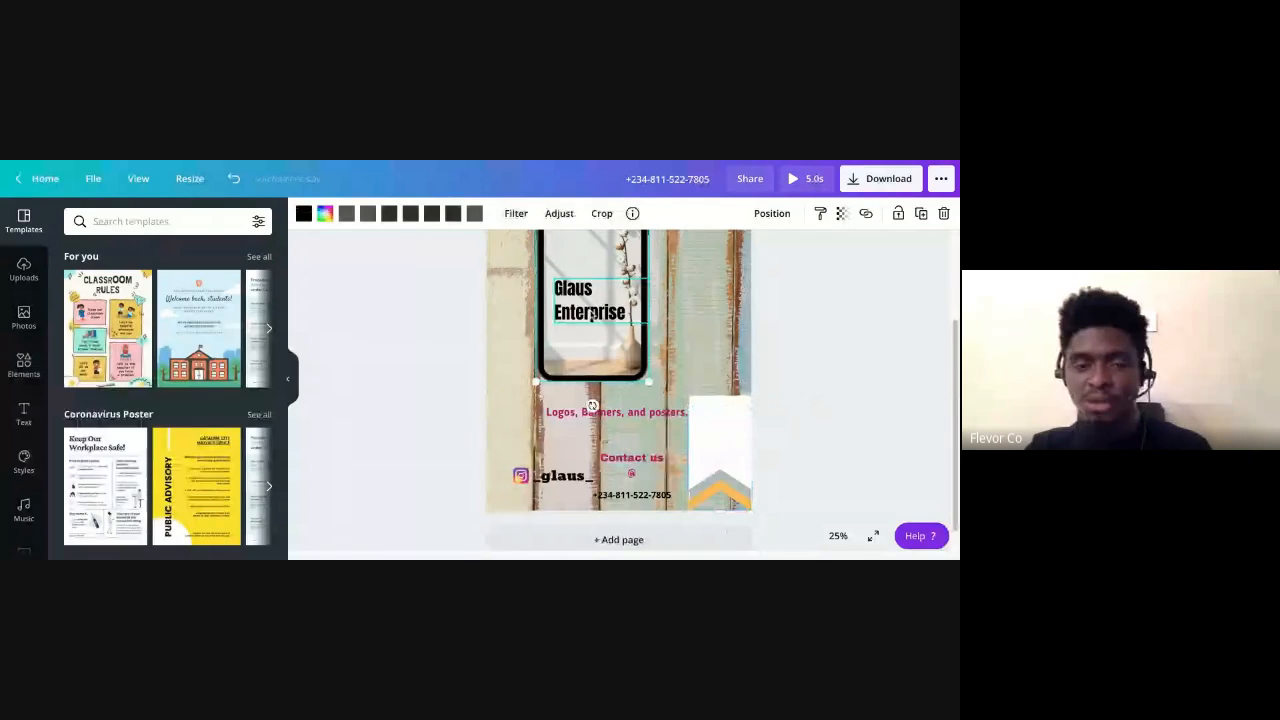
pyautogui.keyDown('shift'); pyautogui.click(592, 316); pyautogui.keyUp('shift')
pyautogui.moveTo(579, 372); pyautogui.dragTo(618, 372)
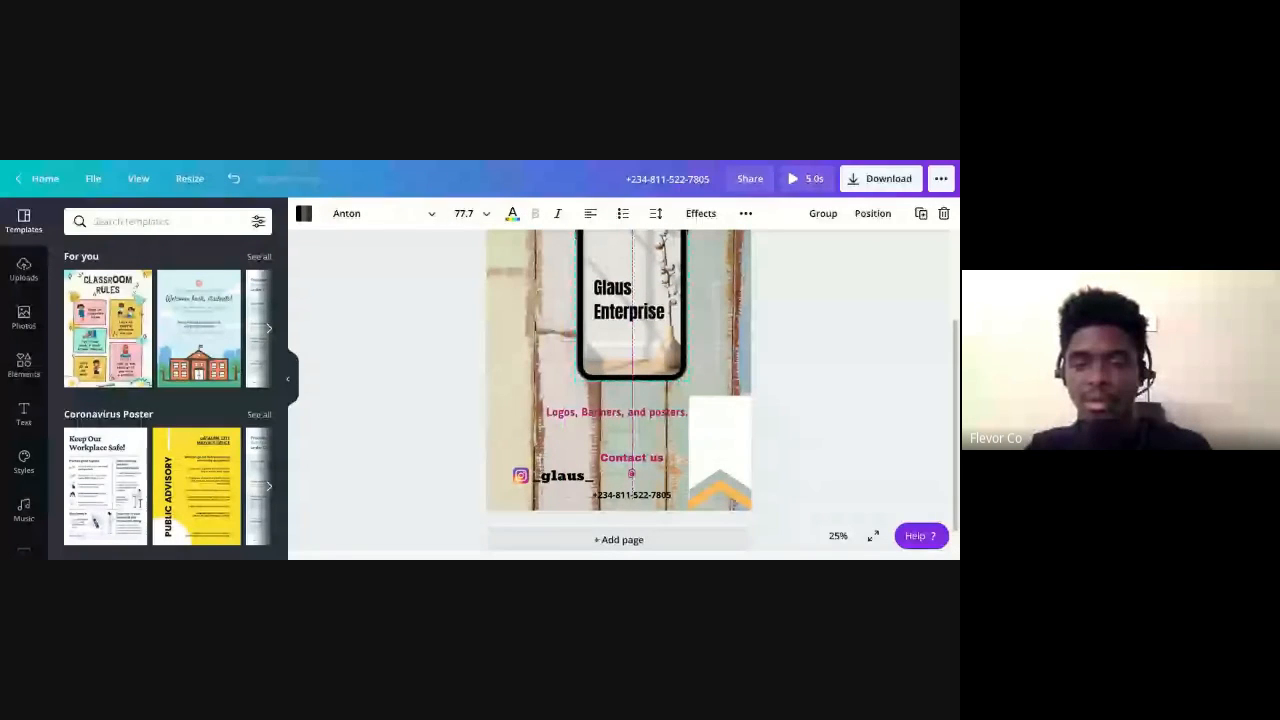
# Place the "Logos, Banners, and posters." line over the lower phone screen and the "Contact us @" text above the Instagram icon
pyautogui.moveTo(602, 415)
pyautogui.mouseDown()
pyautogui.moveTo(610, 381)
pyautogui.moveTo(598, 420)
pyautogui.mouseUp()
pyautogui.click(633, 461)
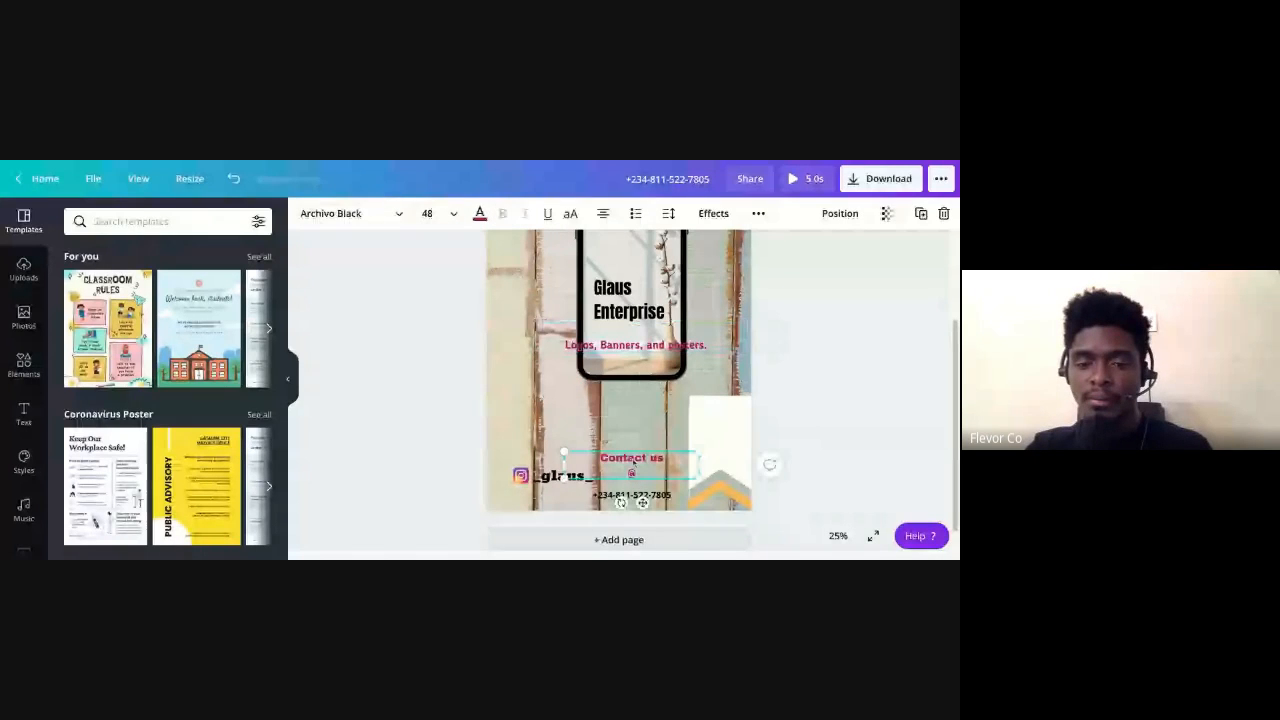
pyautogui.moveTo(631, 470); pyautogui.dragTo(521, 440)
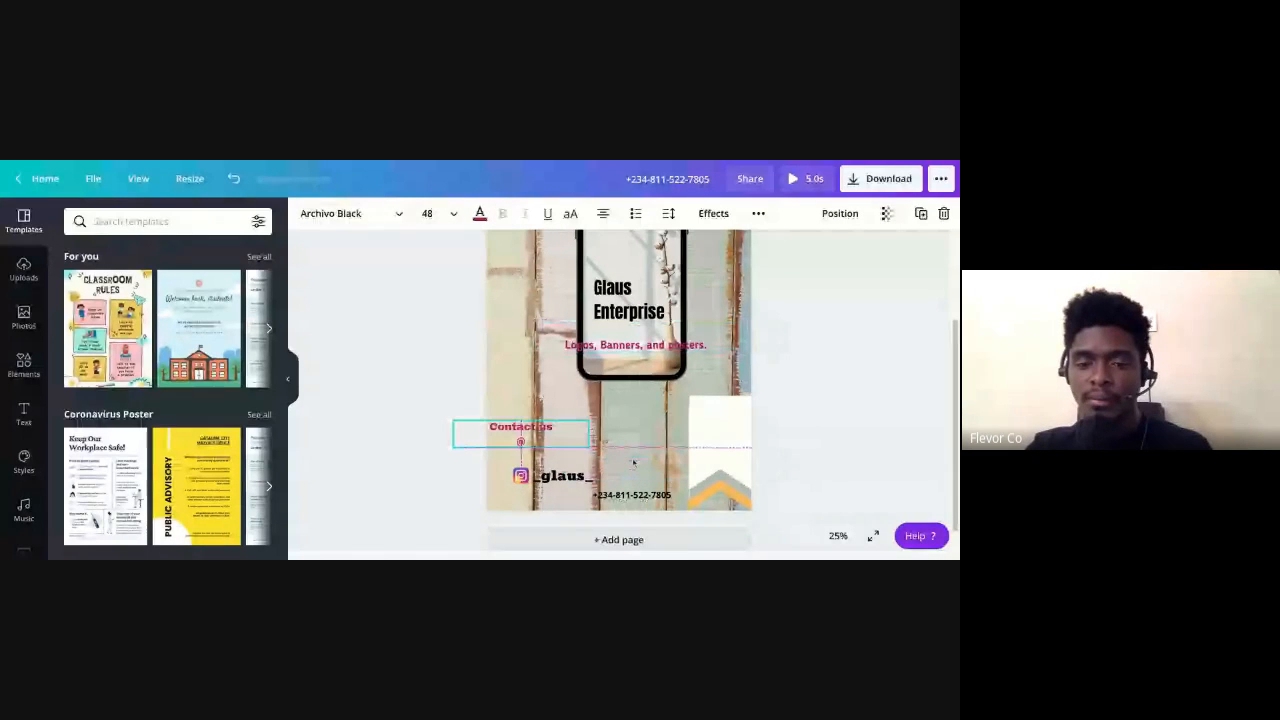
# Move both ribbon shapes together to hang from the lower edge of the phone mockup
pyautogui.click(720, 474)
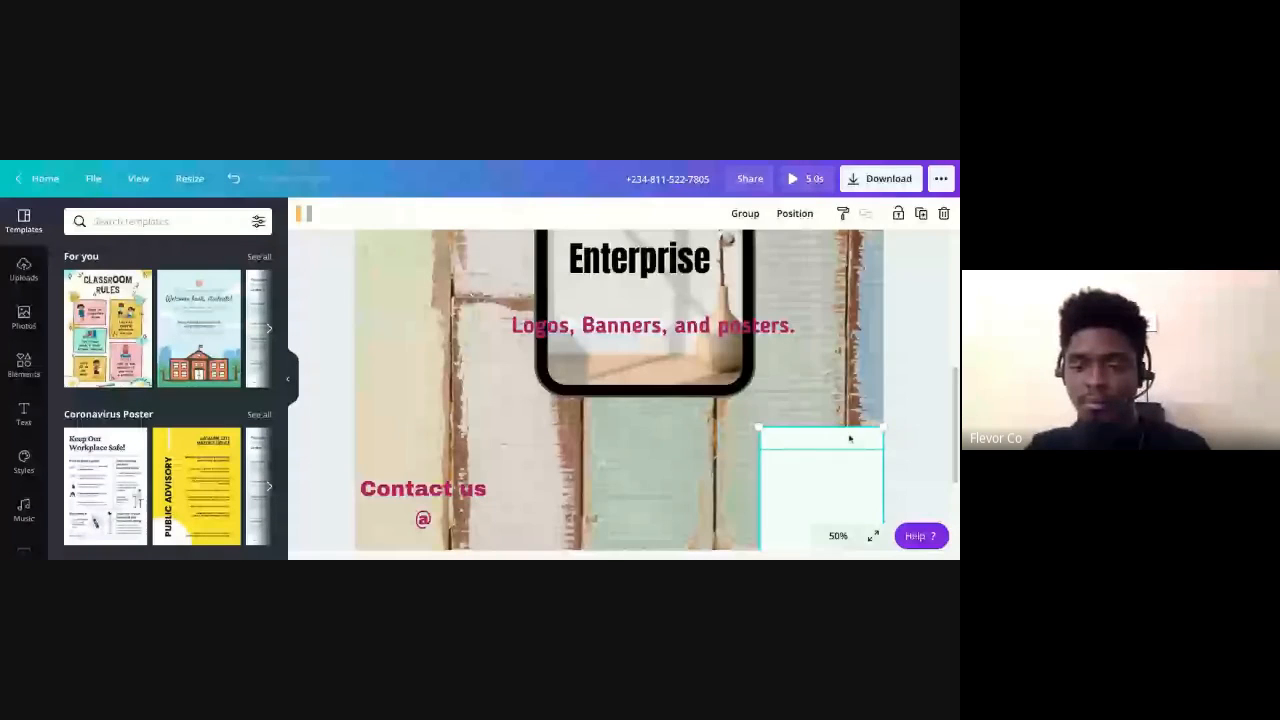
pyautogui.moveTo(849, 437); pyautogui.dragTo(665, 419)
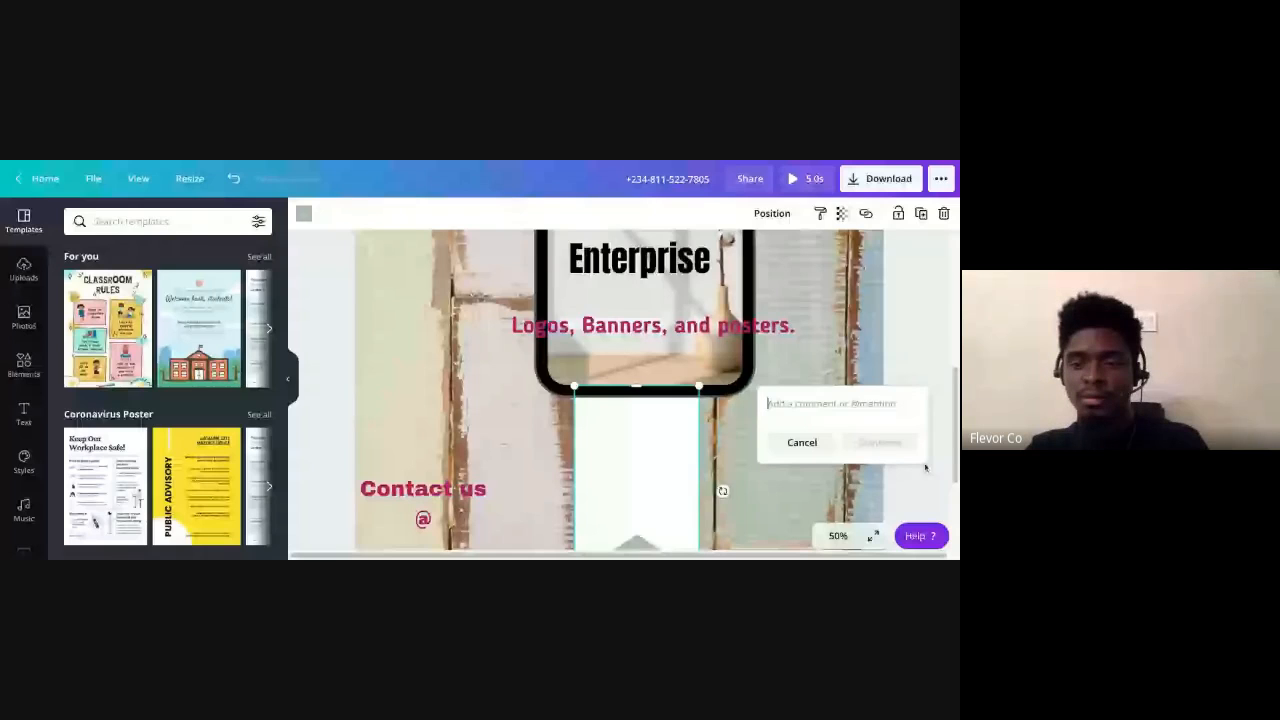
pyautogui.click(925, 467)
pyautogui.scroll(-3, 925, 467)
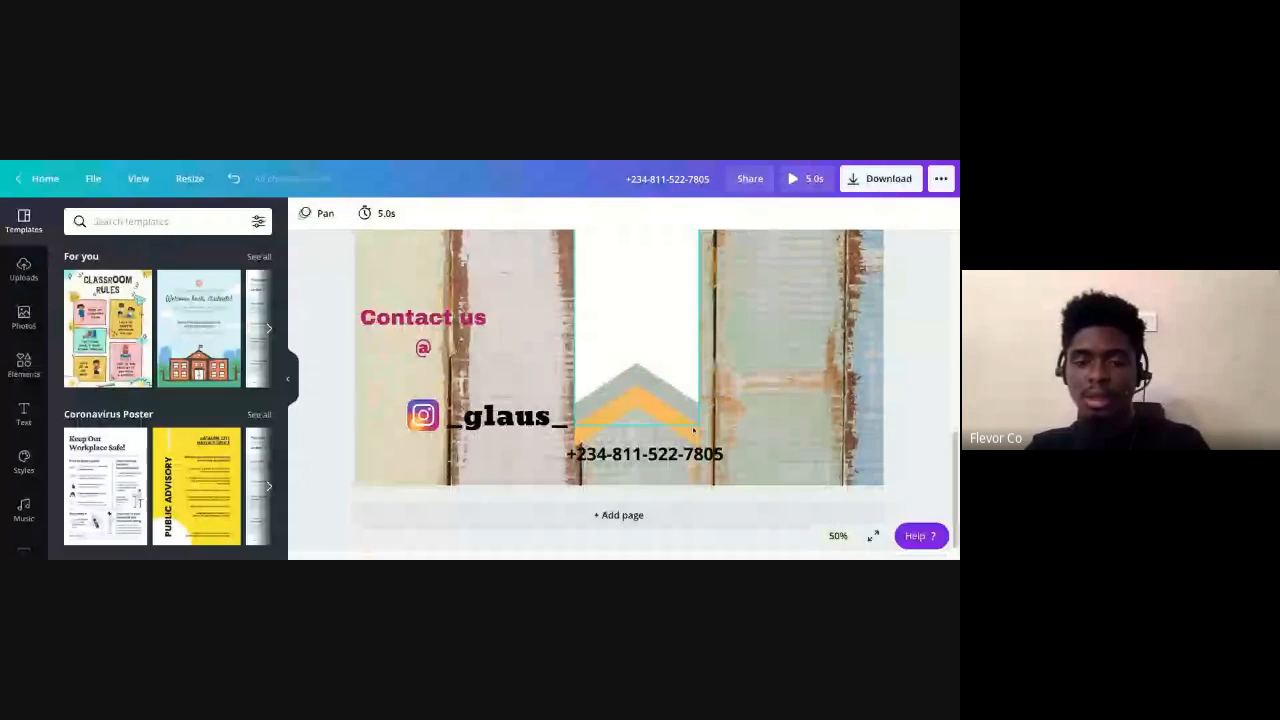
# Move the services text over the ribbon and rewrite it as "Logos", "Banners" and "Posters" on separate lines without punctuation or "and"
pyautogui.scroll(1, 589, 249)
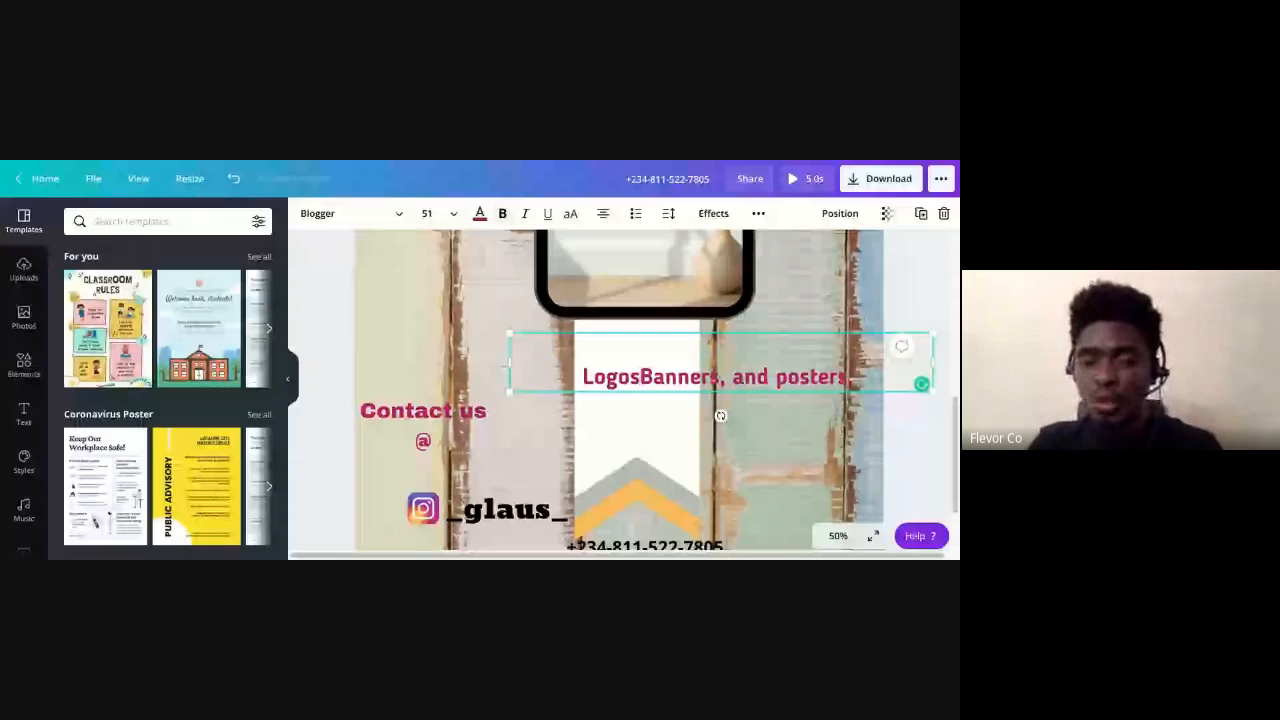
pyautogui.press('Return')
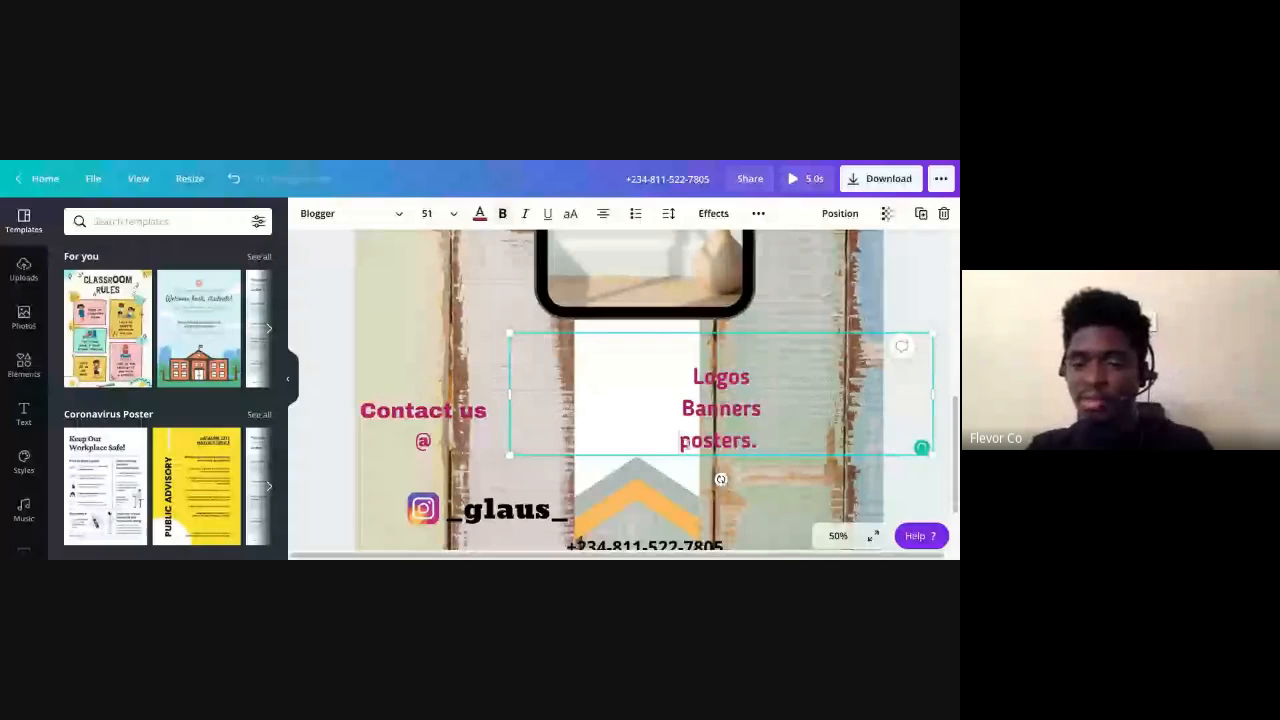
pyautogui.press('Delete')
pyautogui.write('P')
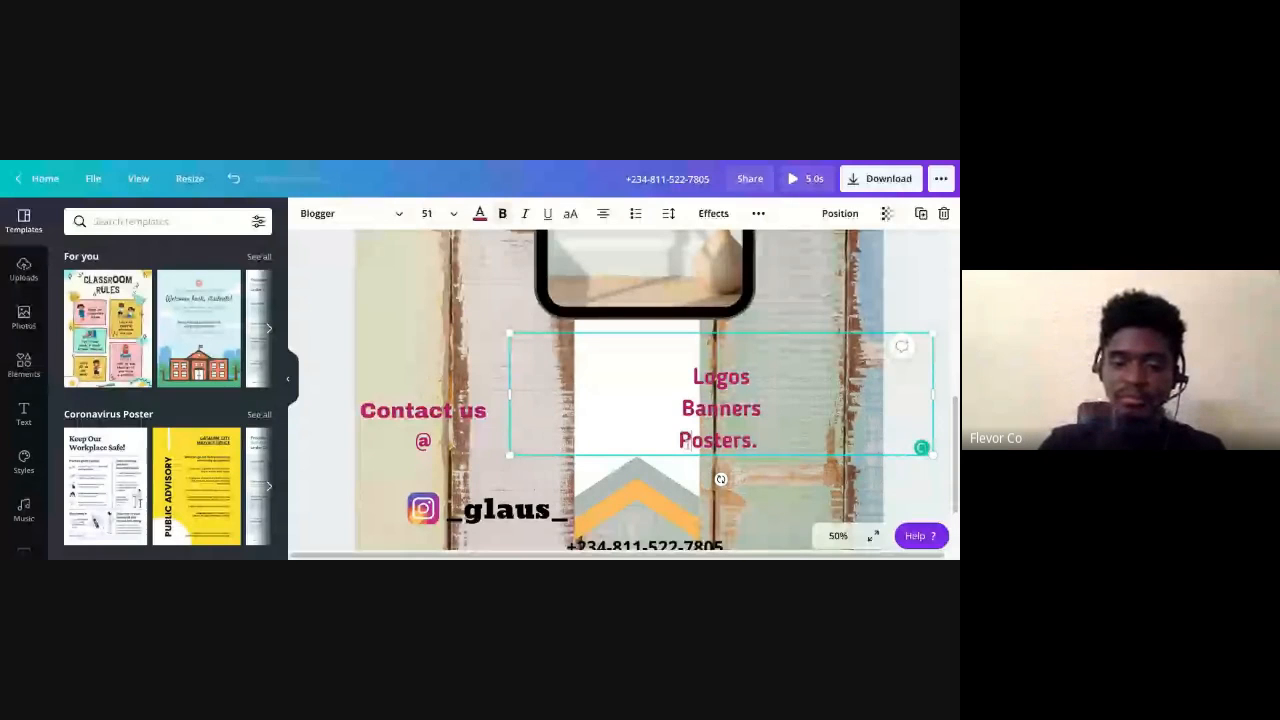
pyautogui.click(758, 440)
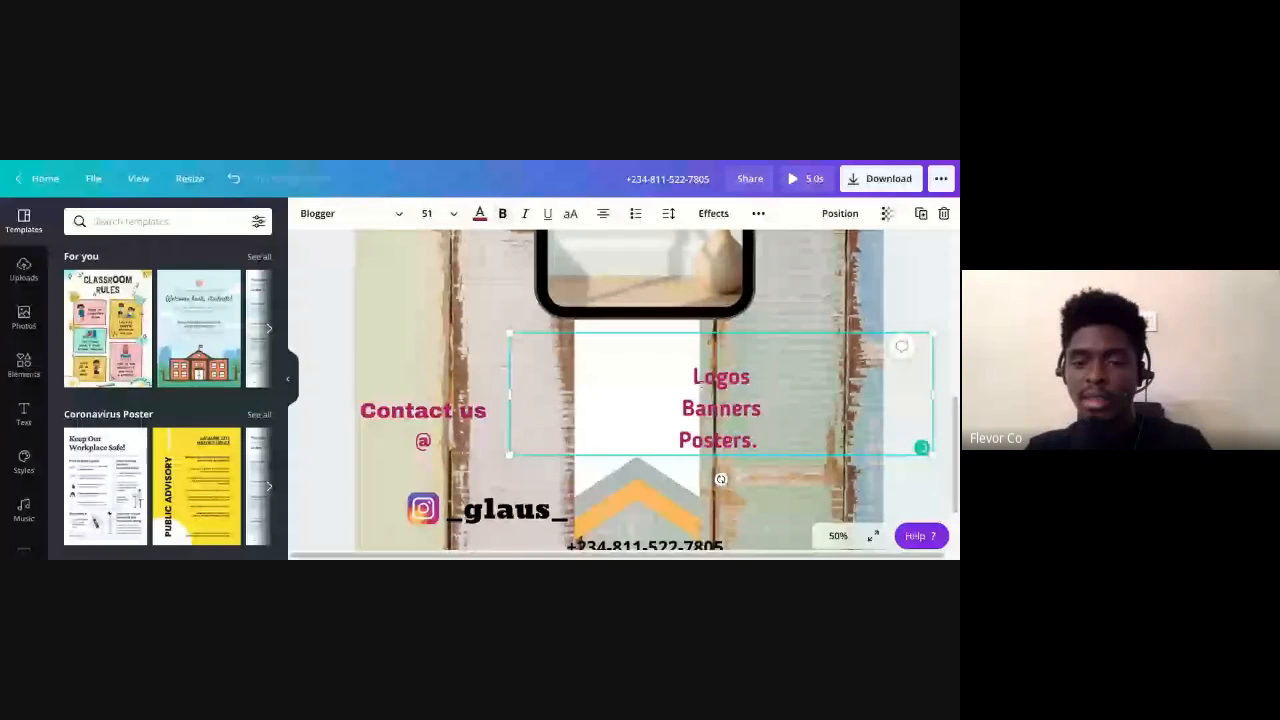
pyautogui.press('BackSpace')
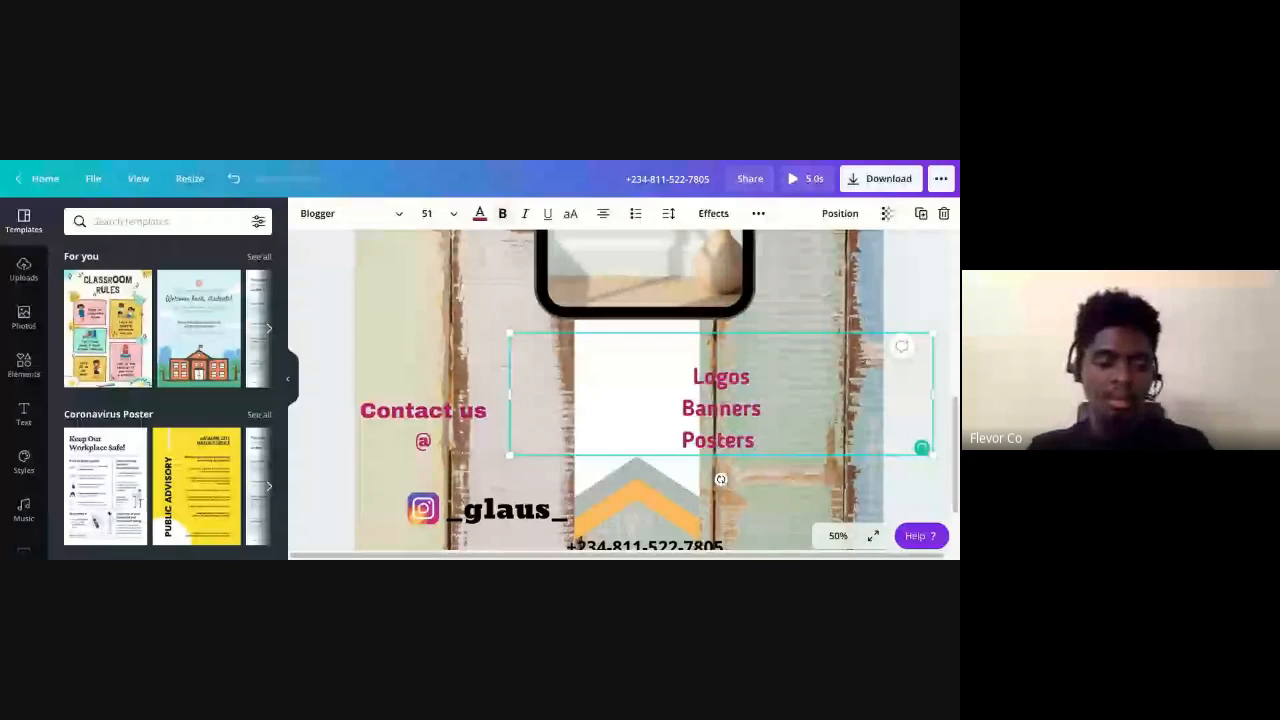
# Left-align the three-line services text, delete its empty first line and narrow its box to fit the words
pyautogui.hotkey('ctrl', 'a')
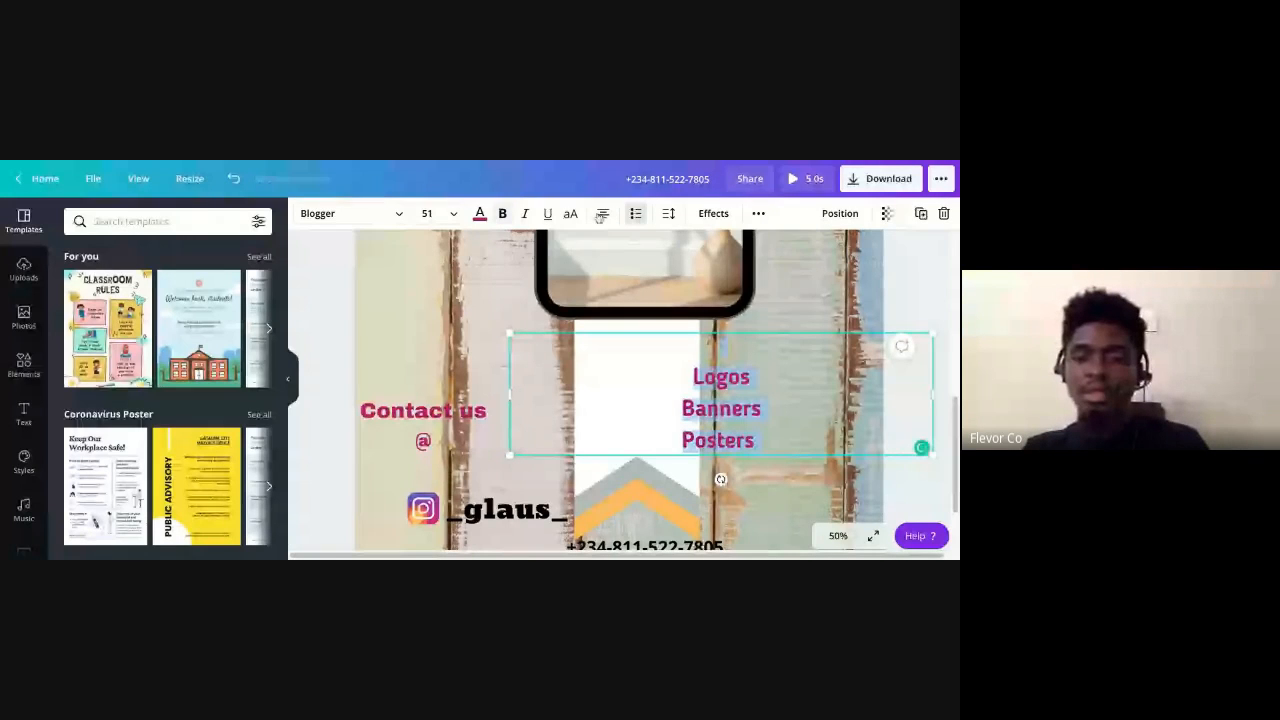
pyautogui.click(602, 214)
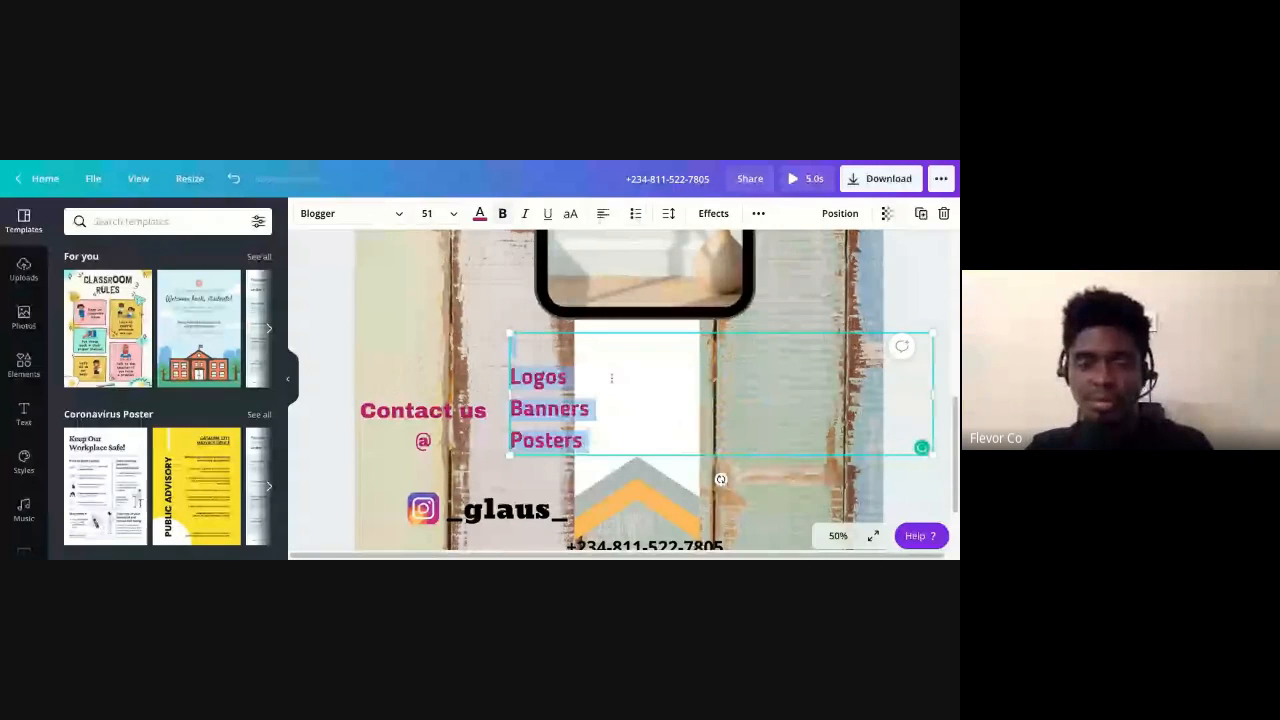
pyautogui.press('Escape')
pyautogui.press('BackSpace')
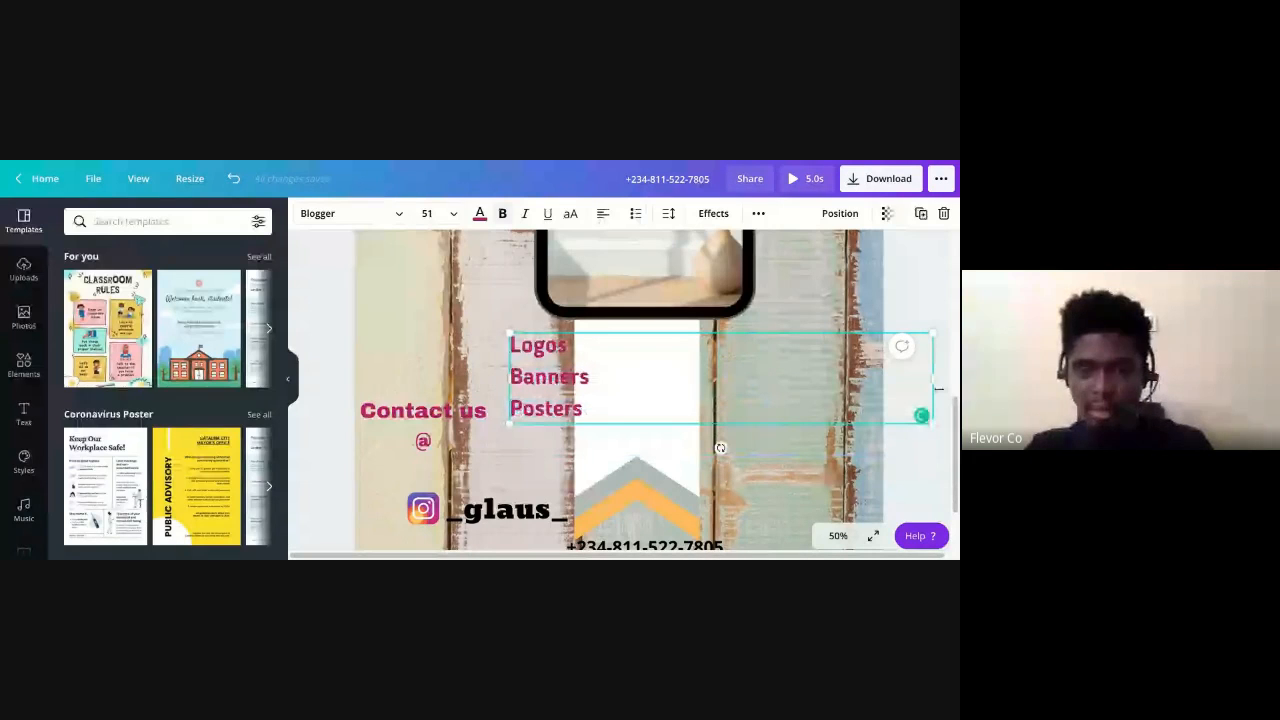
pyautogui.moveTo(936, 388); pyautogui.dragTo(597, 414)
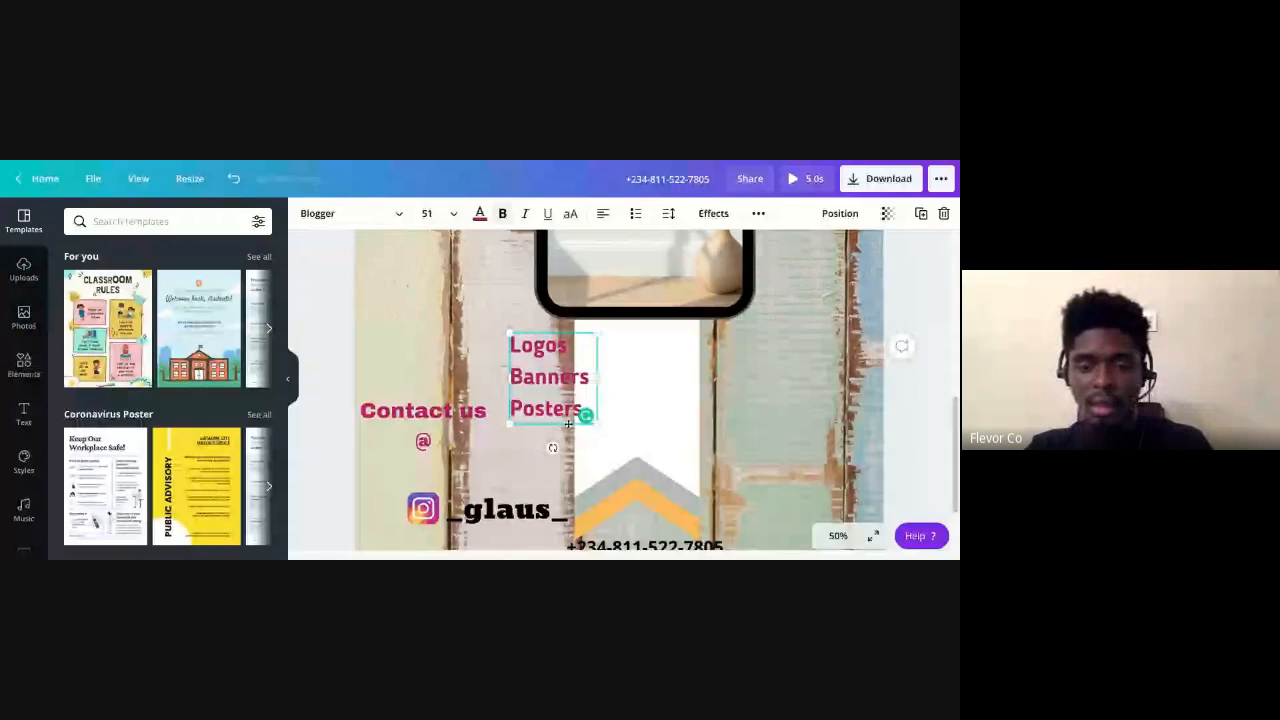
# Position the services text in the middle of the white ribbon and centre-align its lines
pyautogui.moveTo(568, 424); pyautogui.dragTo(660, 424)
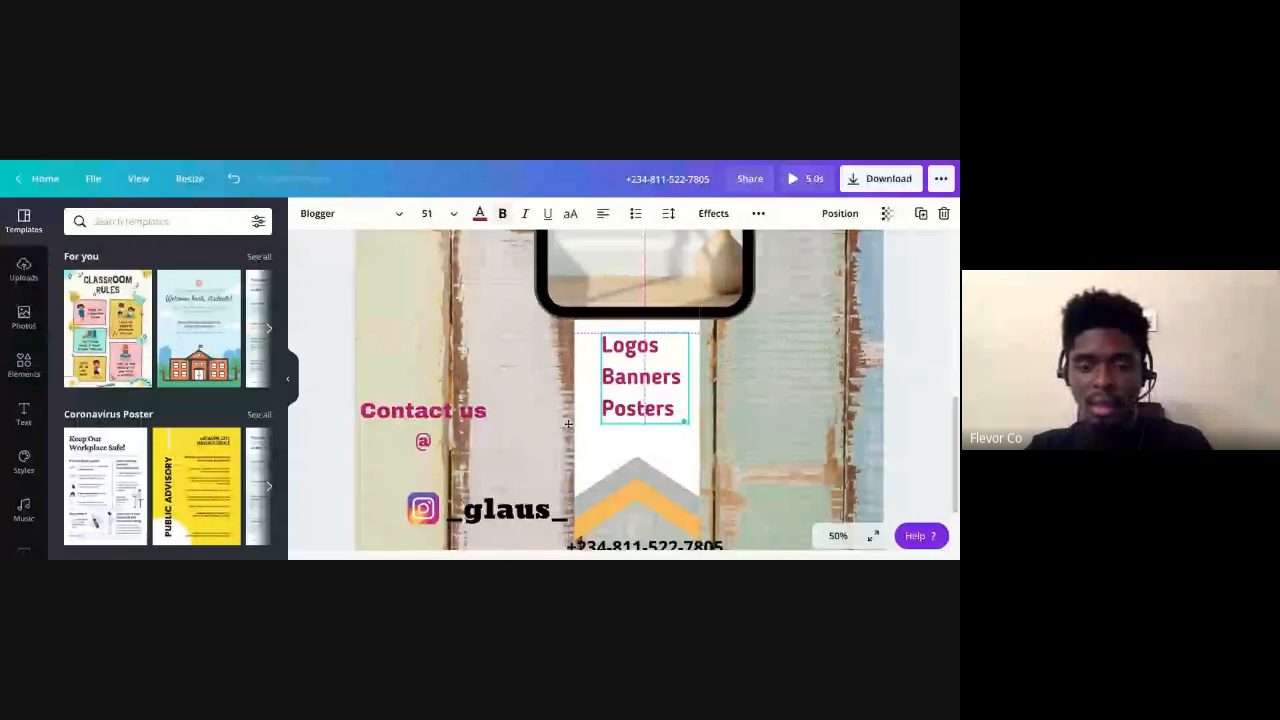
pyautogui.moveTo(568, 424); pyautogui.dragTo(561, 431)
pyautogui.moveTo(653, 431); pyautogui.dragTo(653, 433)
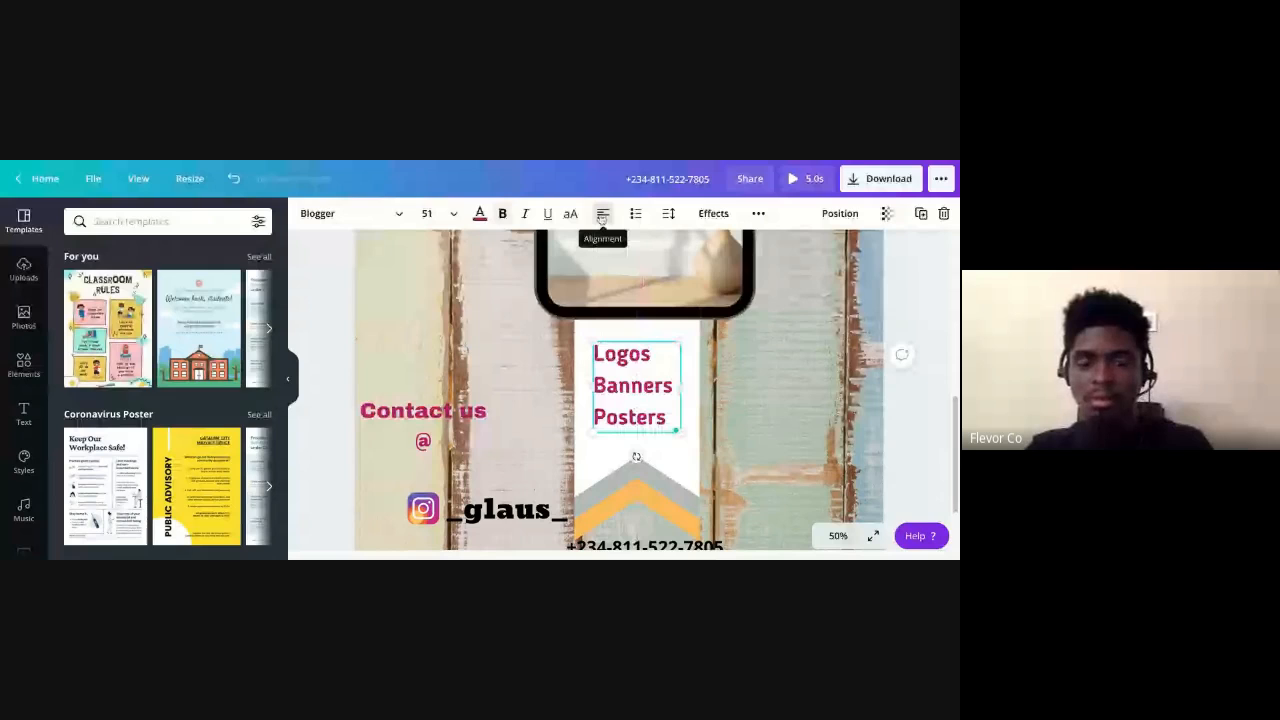
pyautogui.click(602, 219)
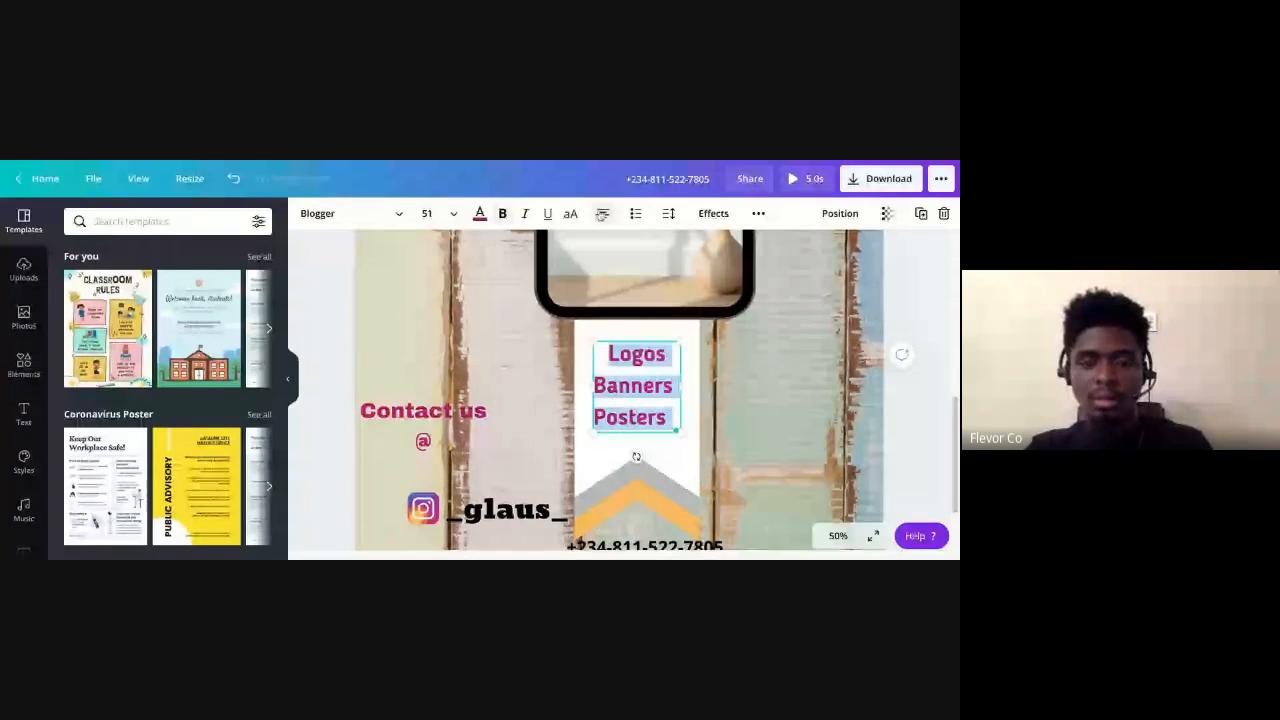
# Apply centre alignment to all three lines of the services text, "Logos", "Banners" and "Posters"
pyautogui.click(603, 218)
pyautogui.click(603, 218)
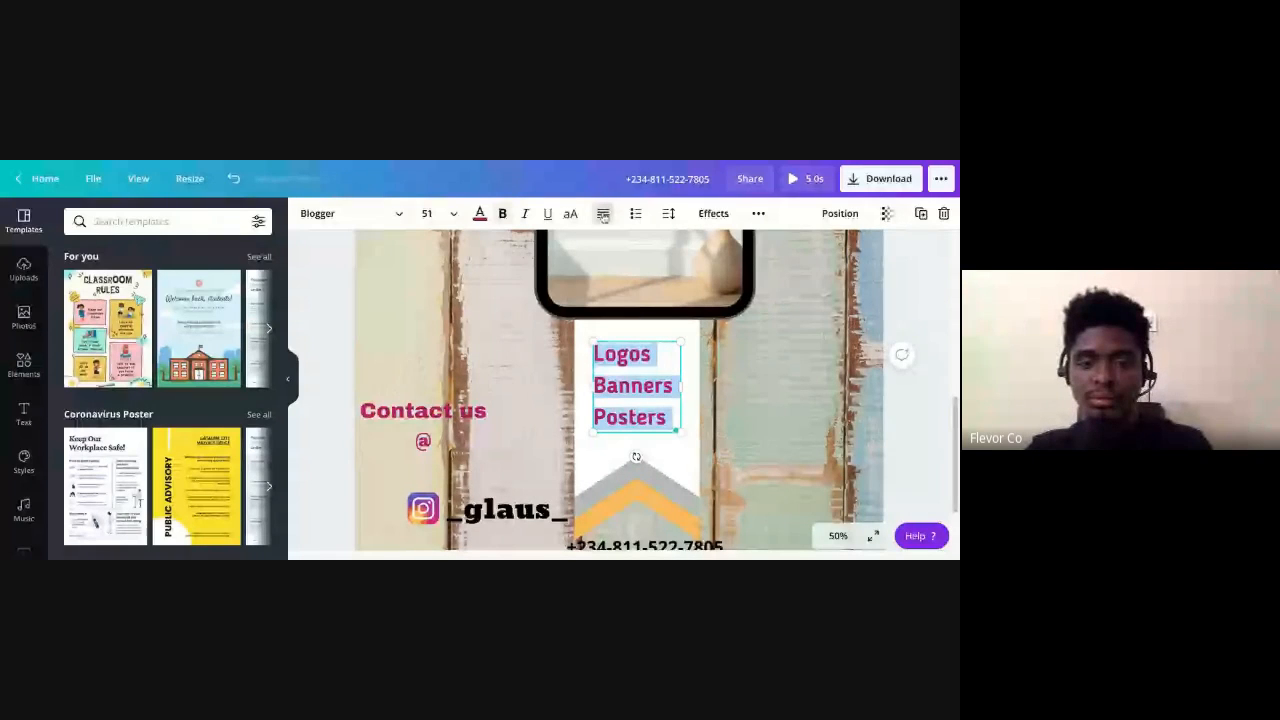
pyautogui.click(603, 215)
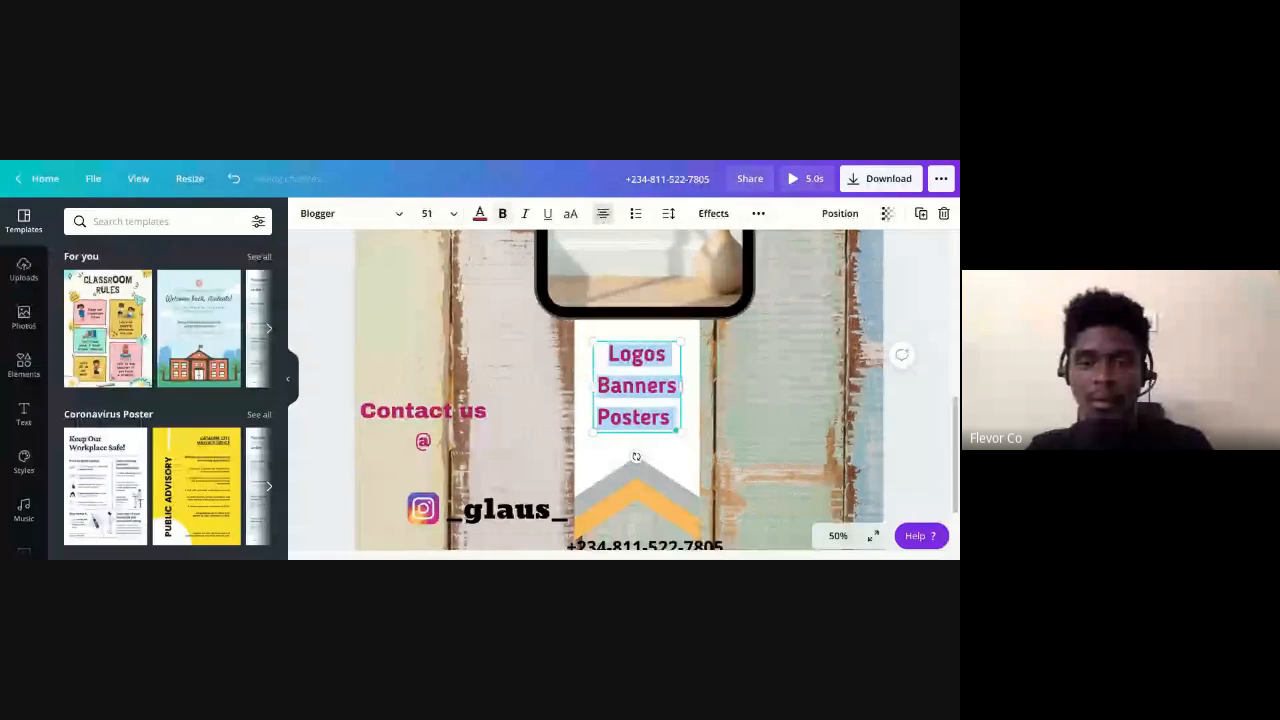
pyautogui.press('Escape')
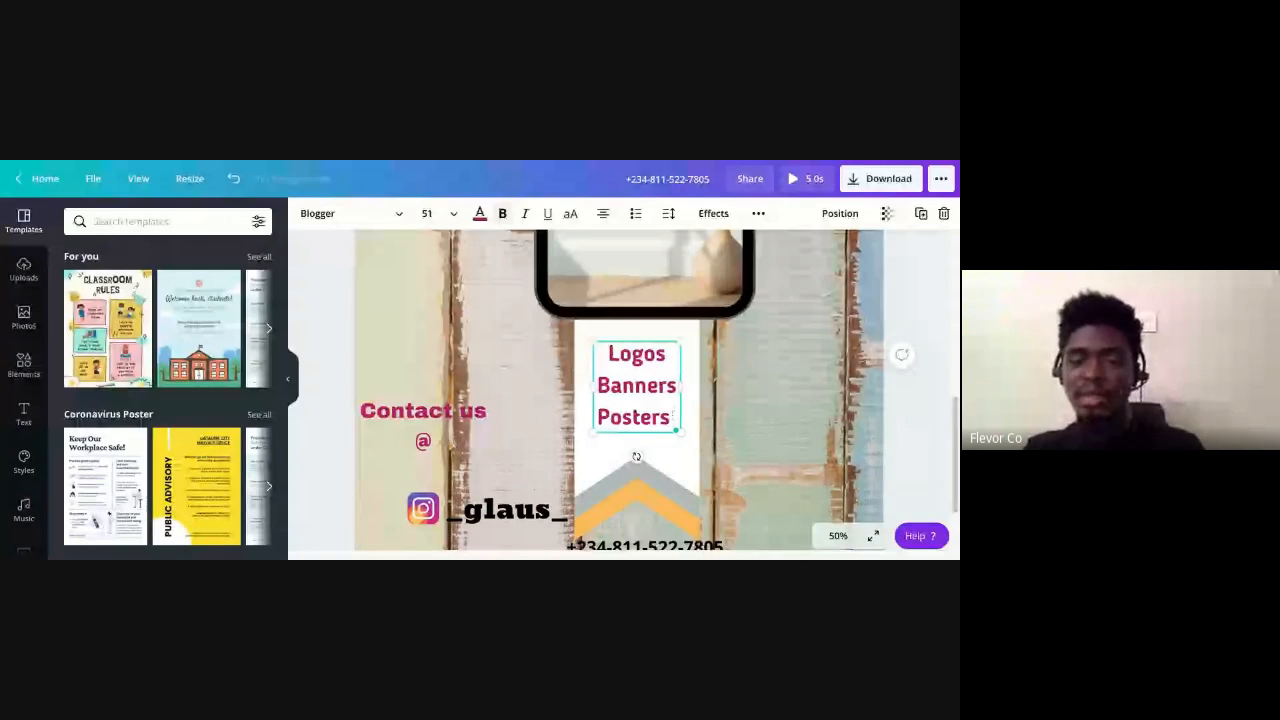
# Shift the phone mockup and its title together to line up with the ribbon's centre, and nudge the services text slightly down
pyautogui.click(838, 535)
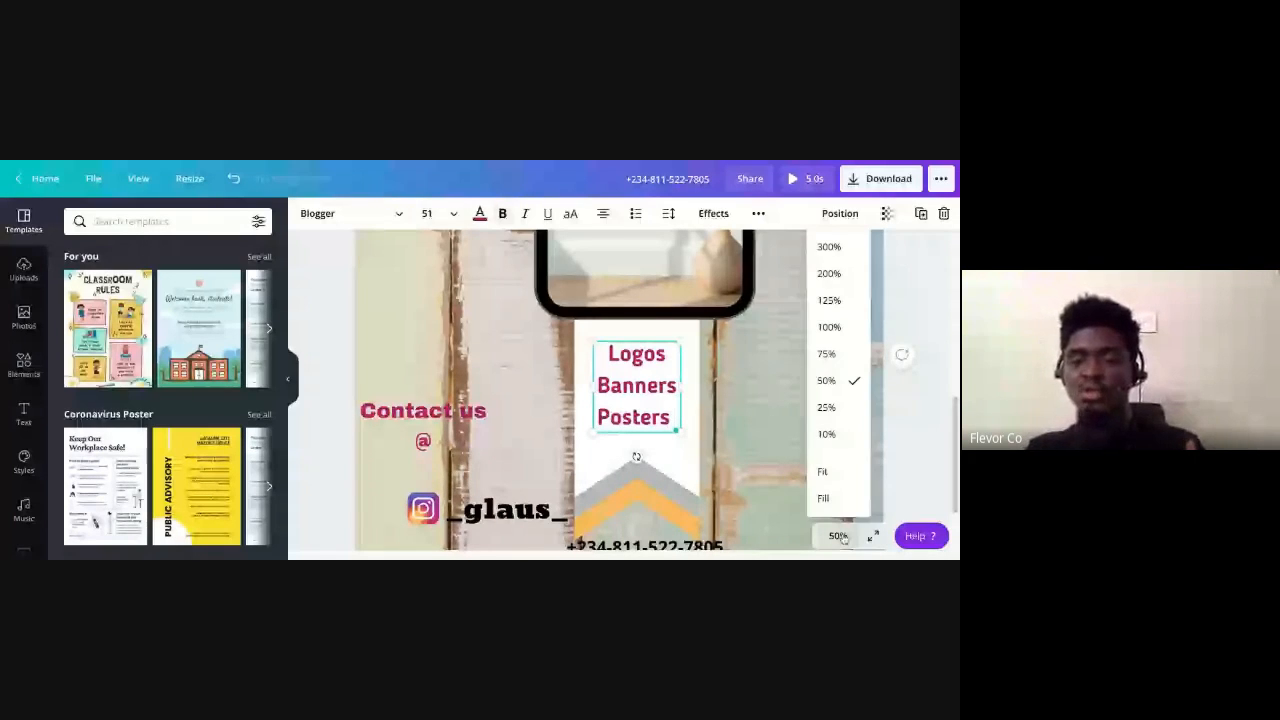
pyautogui.click(828, 405)
pyautogui.scroll(1, 868, 375)
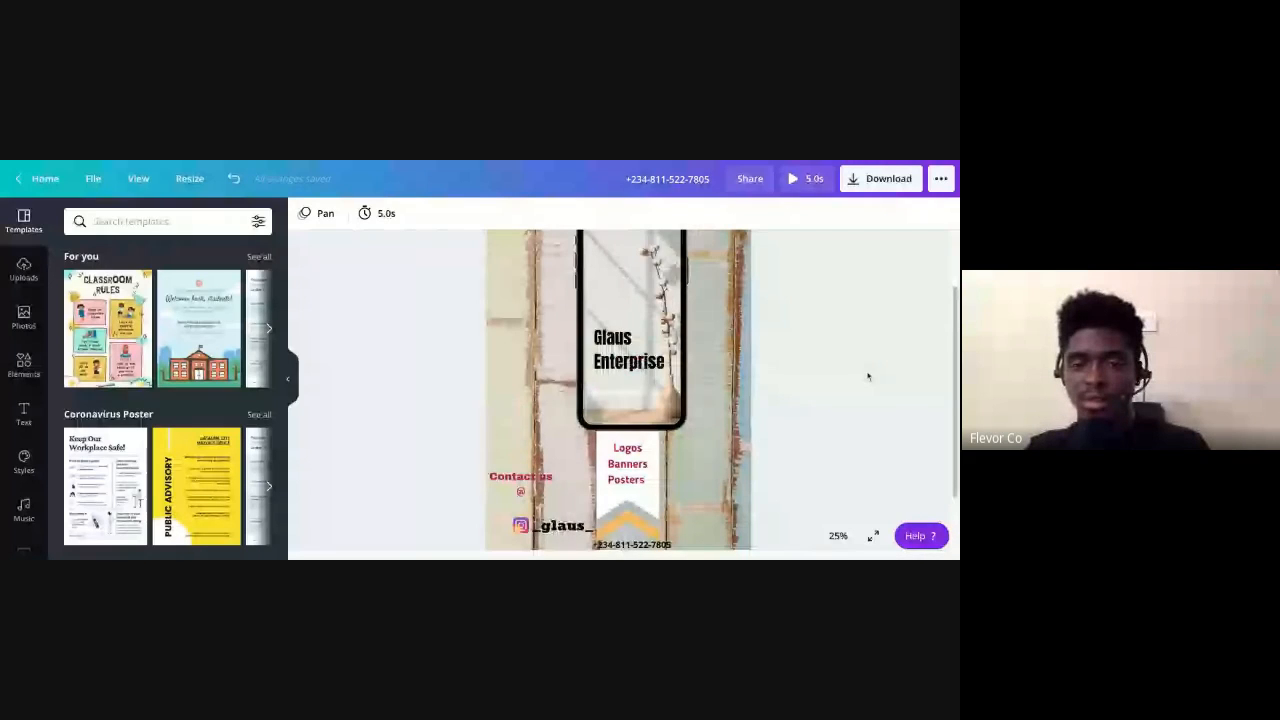
pyautogui.scroll(-1, 868, 376)
pyautogui.click(632, 343)
pyautogui.moveTo(672, 339); pyautogui.dragTo(685, 340)
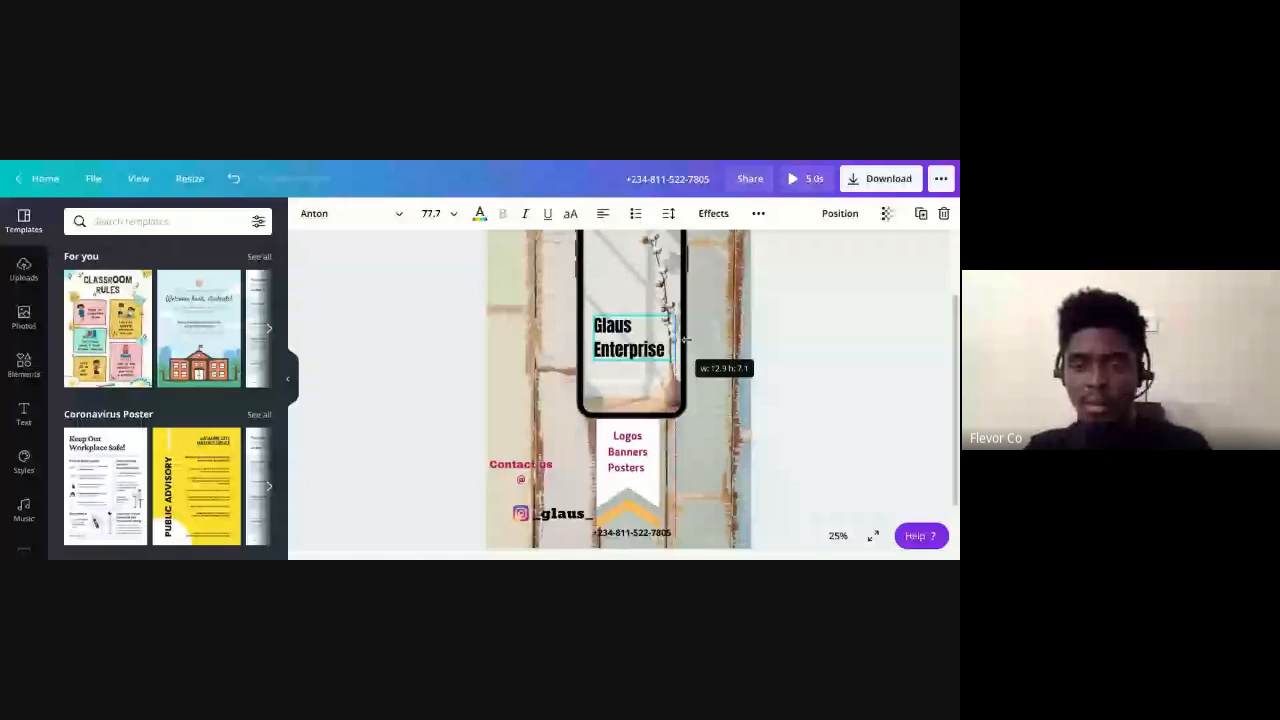
pyautogui.keyDown('shift'); pyautogui.click(640, 378); pyautogui.keyUp('shift')
pyautogui.moveTo(640, 378); pyautogui.dragTo(636, 379)
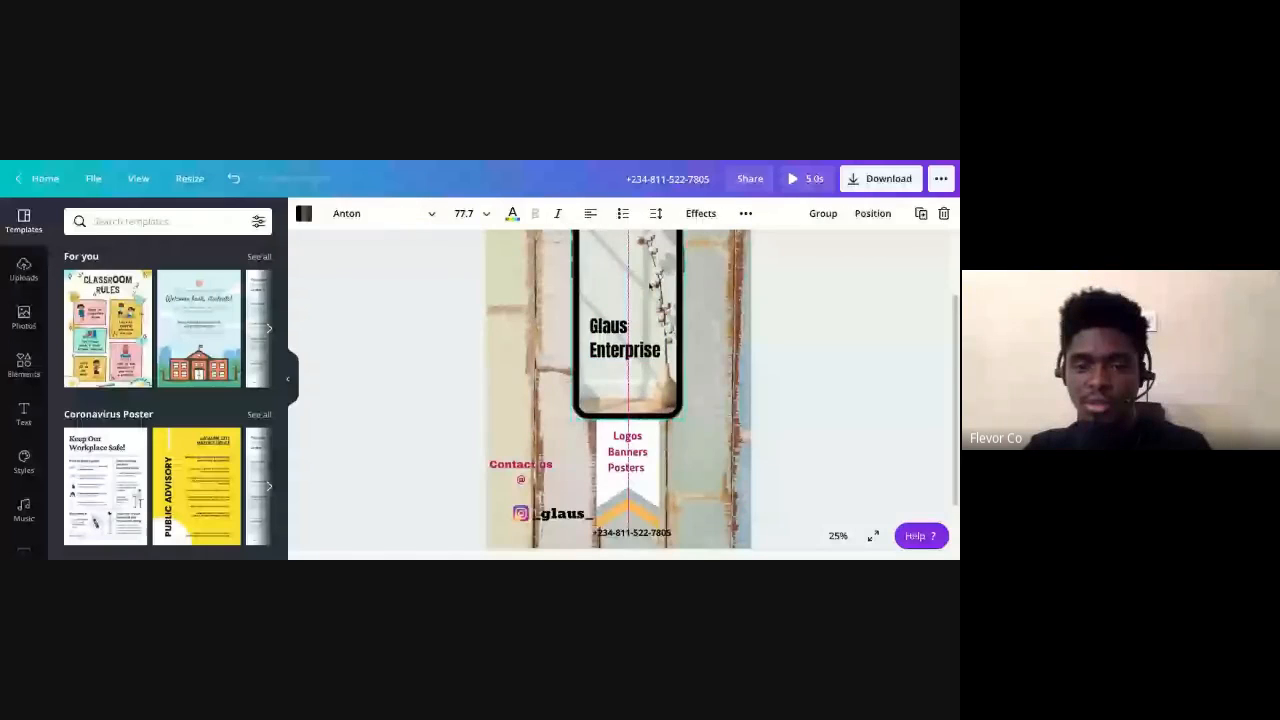
pyautogui.click(637, 466)
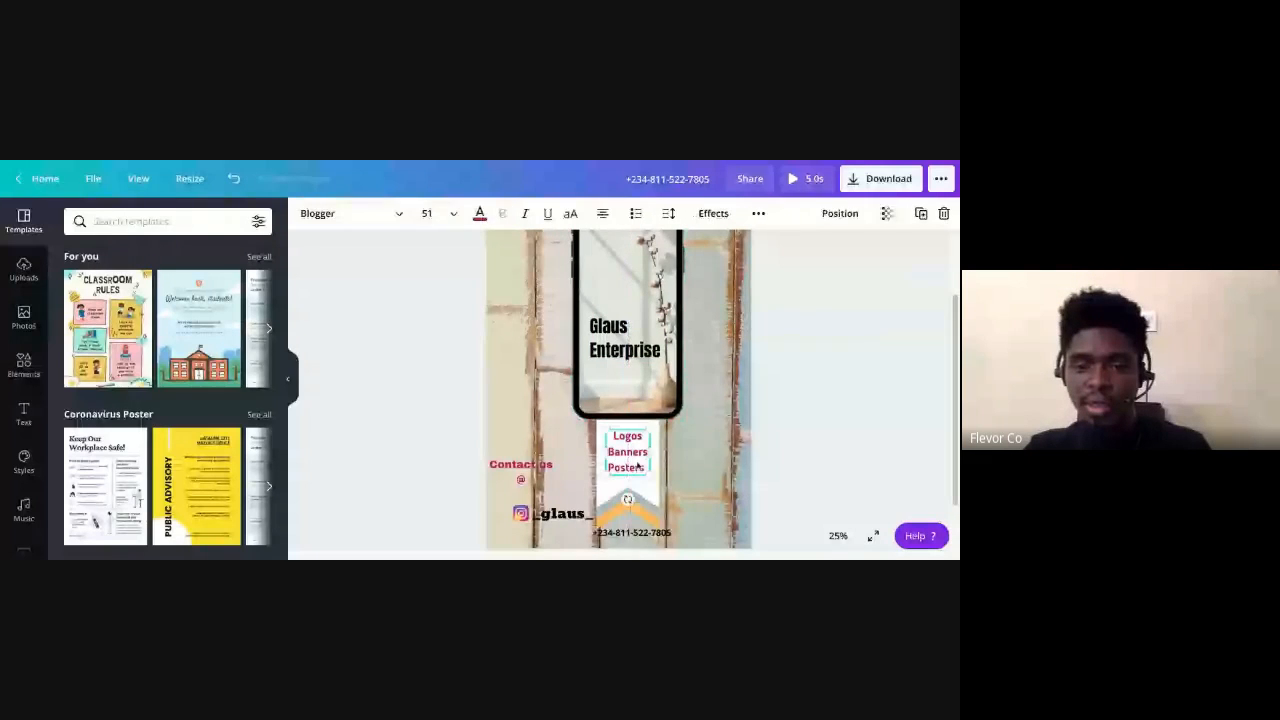
pyautogui.moveTo(637, 466); pyautogui.dragTo(631, 455)
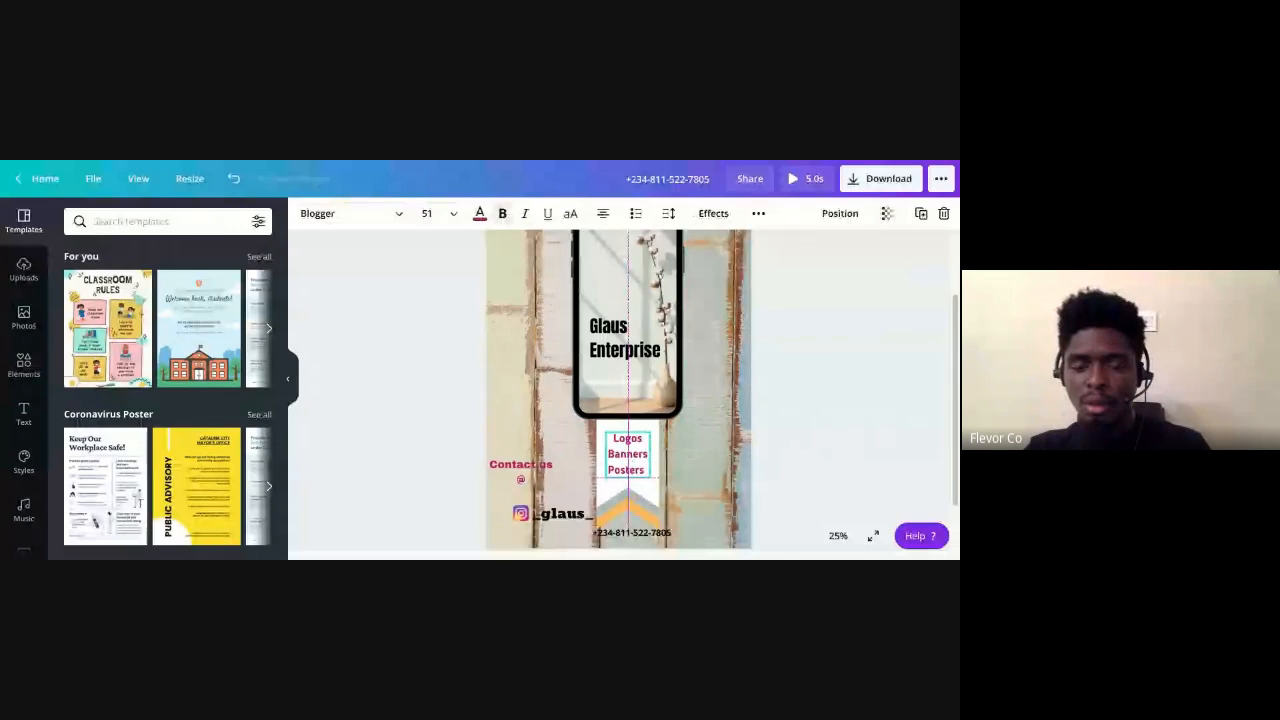
pyautogui.click(530, 479)
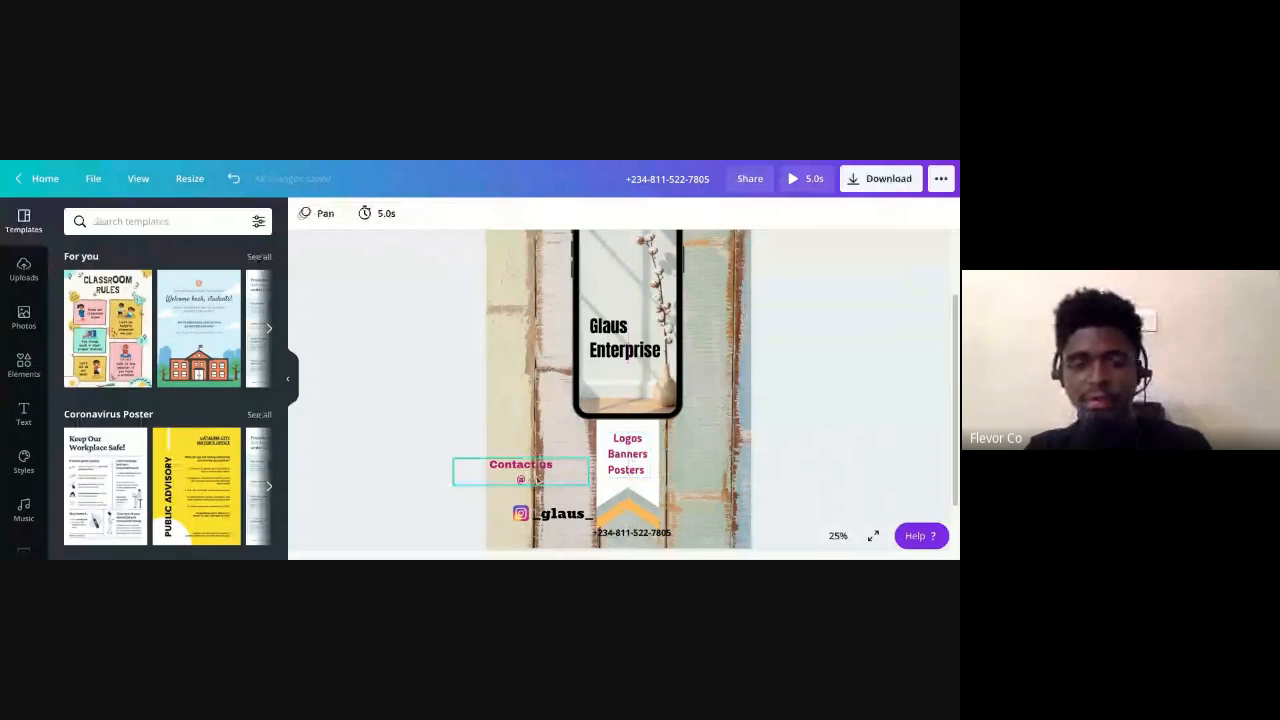
pyautogui.click(520, 471)
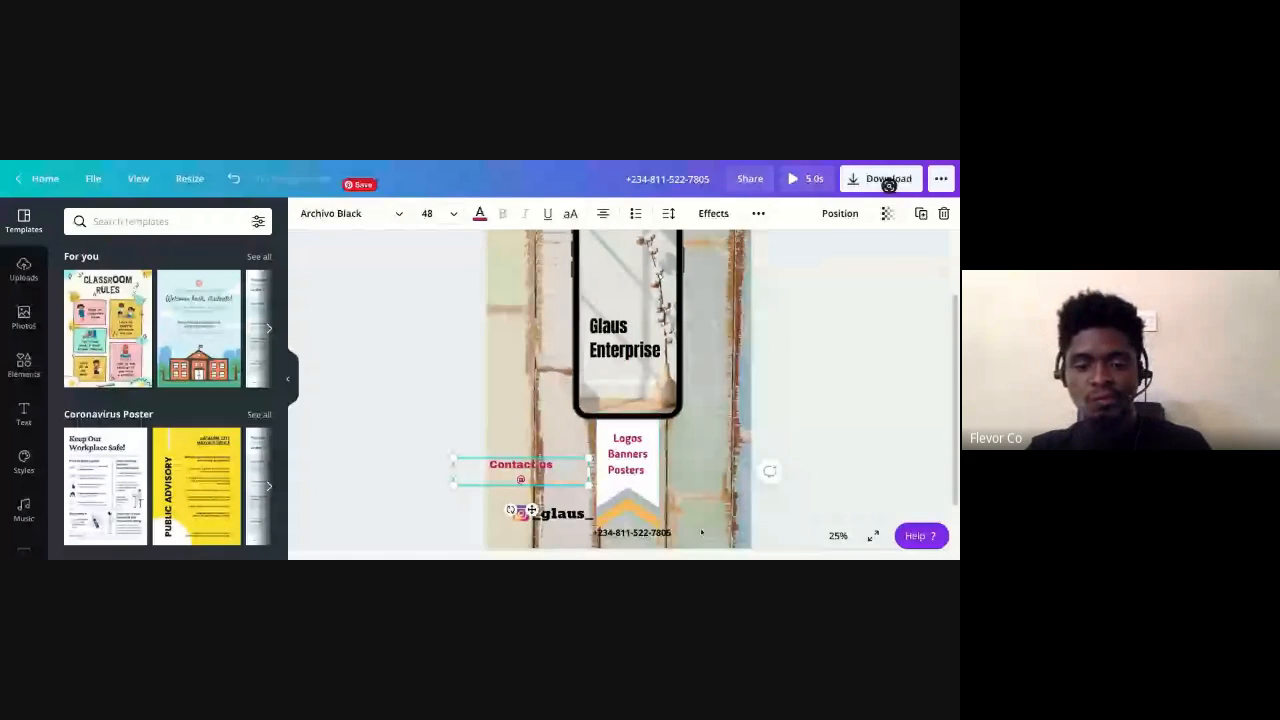
pyautogui.click(634, 492)
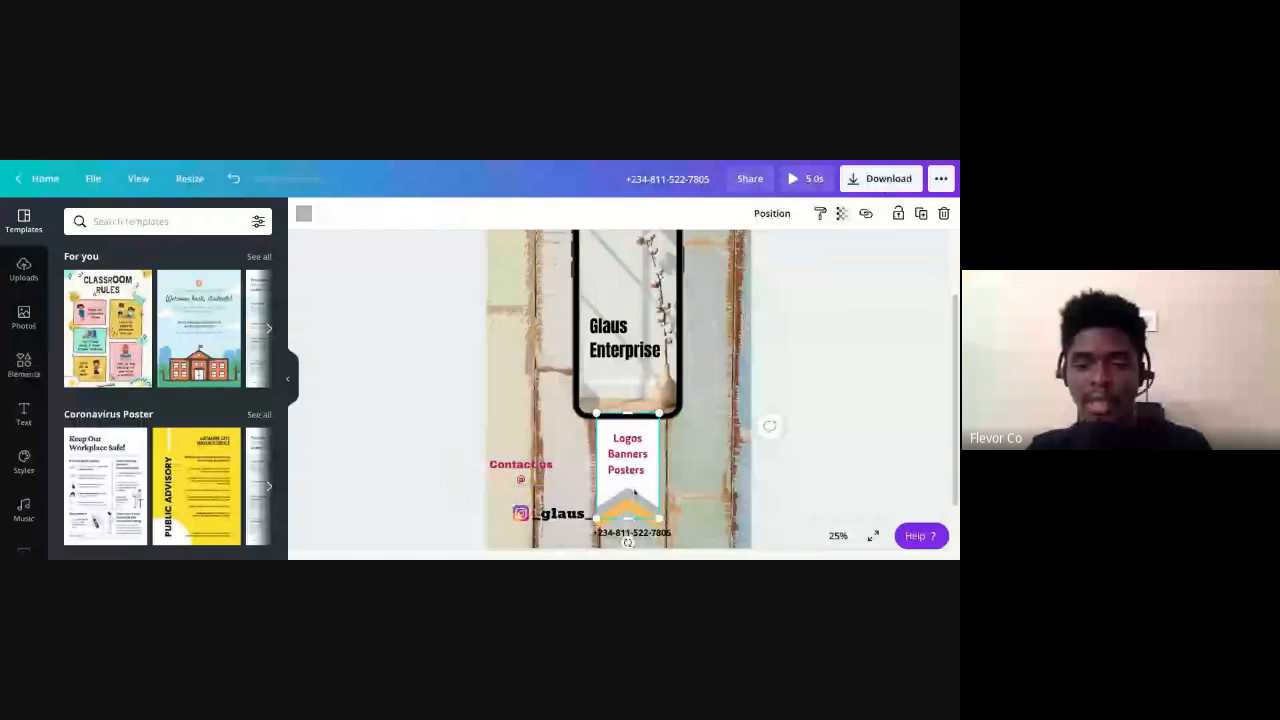
pyautogui.scroll(2, 634, 492)
pyautogui.click(642, 375)
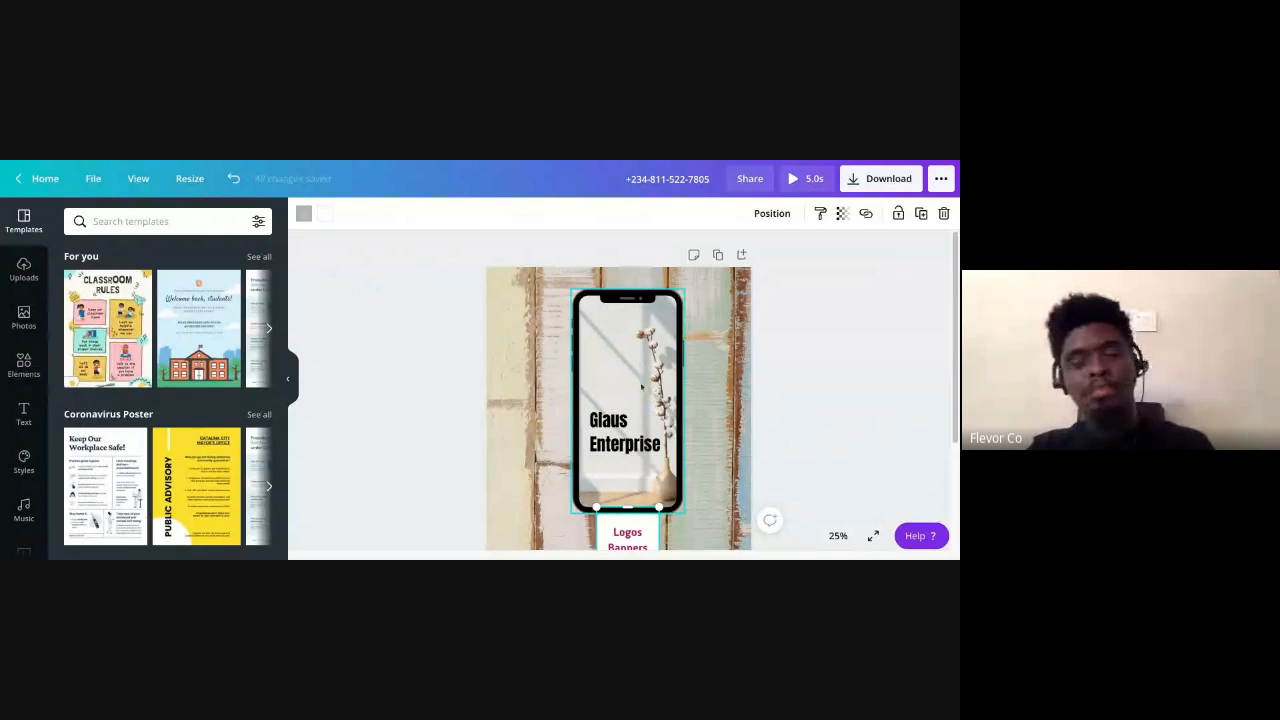
pyautogui.scroll(-1, 637, 414)
pyautogui.scroll(-1, 637, 414)
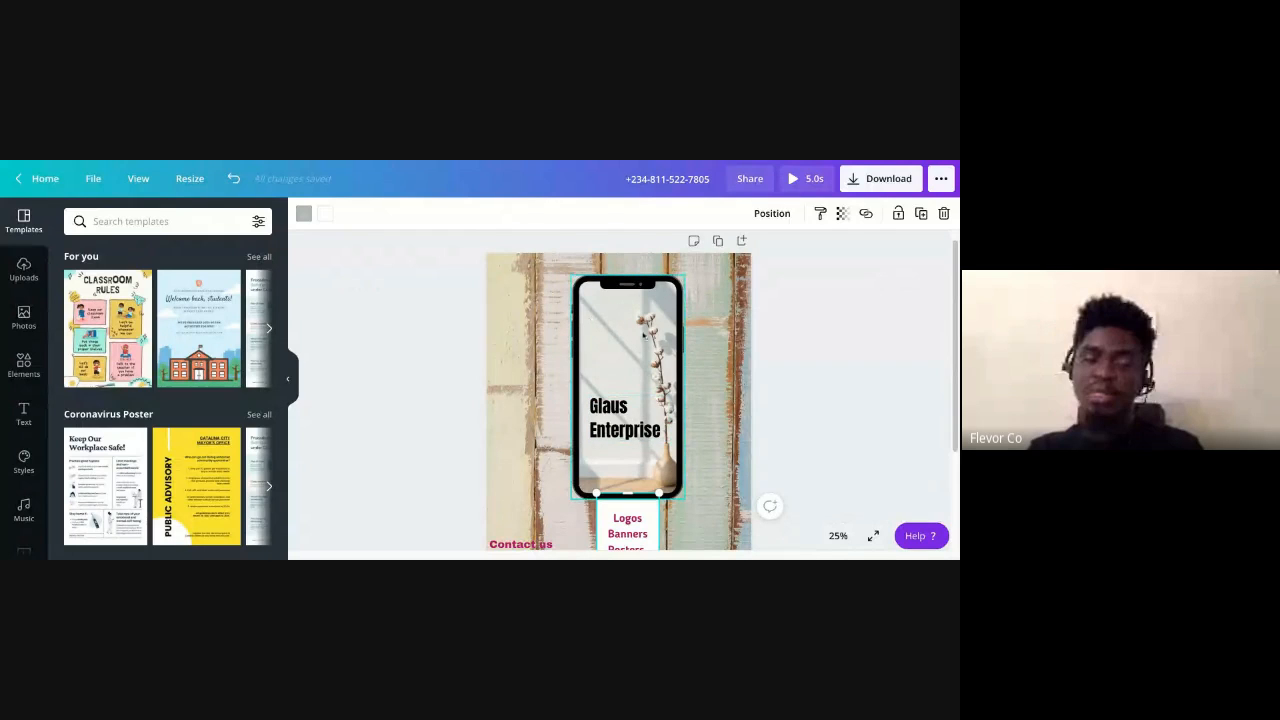
# Move the phone mockup and its title together to the poster's right side, with the phone slightly overlapping the page edge
pyautogui.click(622, 416)
pyautogui.keyDown('shift'); pyautogui.click(621, 360); pyautogui.keyUp('shift')
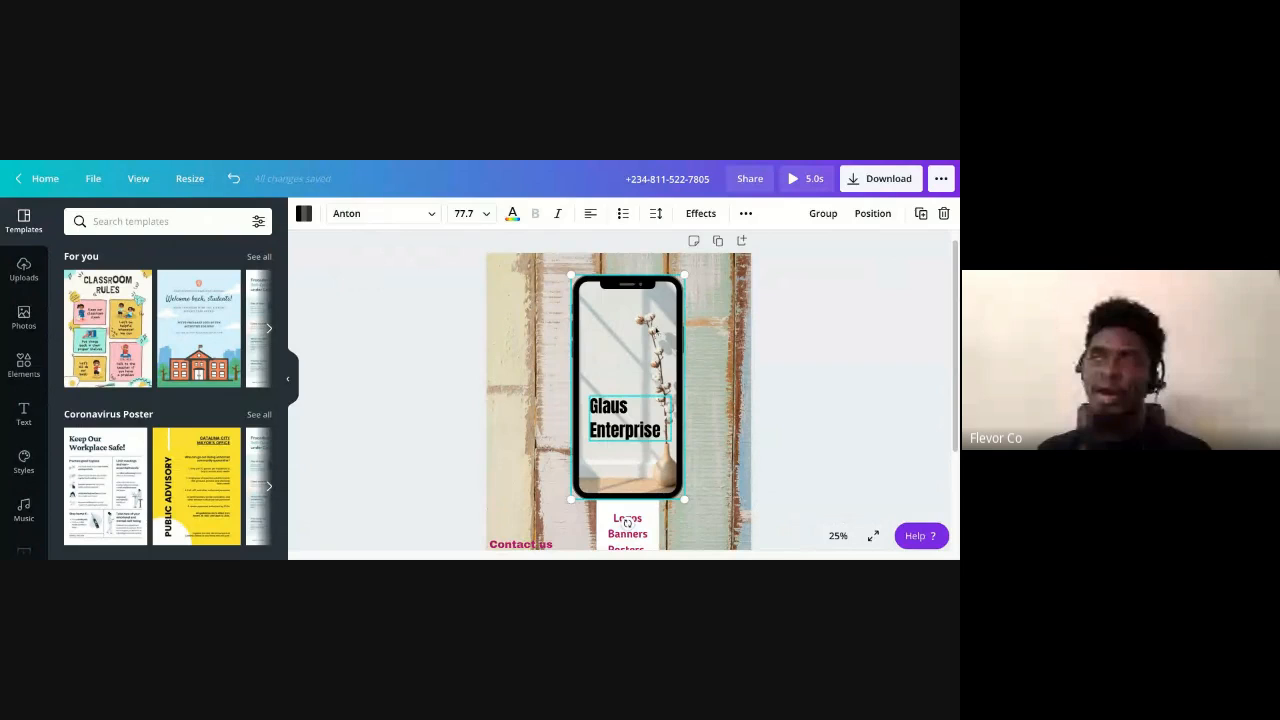
pyautogui.click(811, 366)
pyautogui.click(626, 420)
pyautogui.keyDown('shift'); pyautogui.click(633, 366); pyautogui.keyUp('shift')
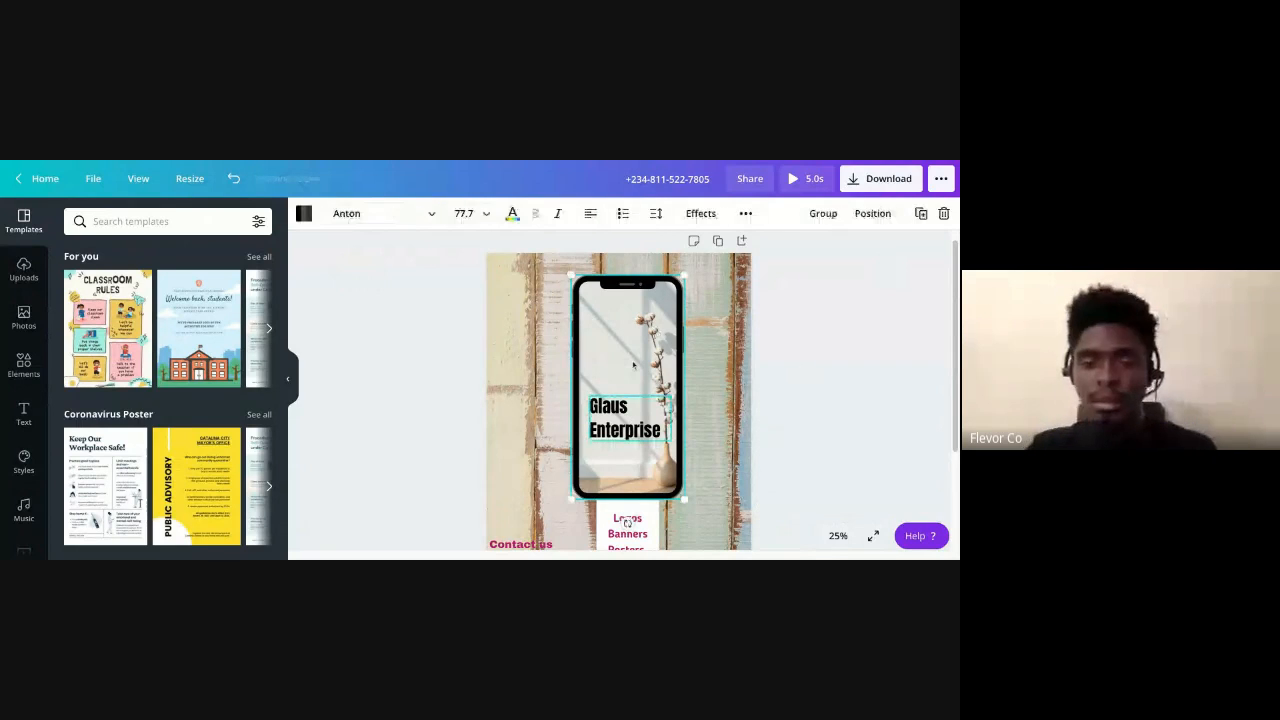
pyautogui.moveTo(633, 366)
pyautogui.mouseDown()
pyautogui.moveTo(708, 379)
pyautogui.moveTo(638, 373)
pyautogui.mouseUp()
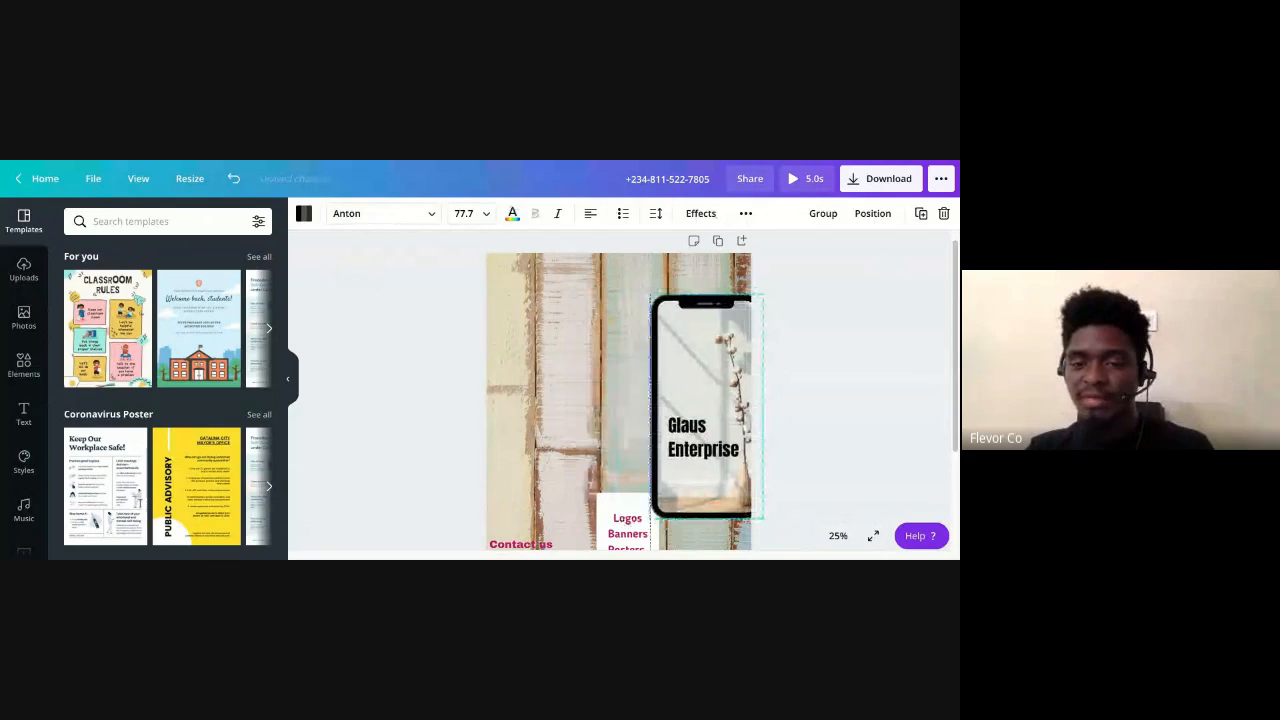
pyautogui.click(889, 263)
# Move the phone number out from under the ribbon to sit directly below the Instagram handle
pyautogui.click(616, 527)
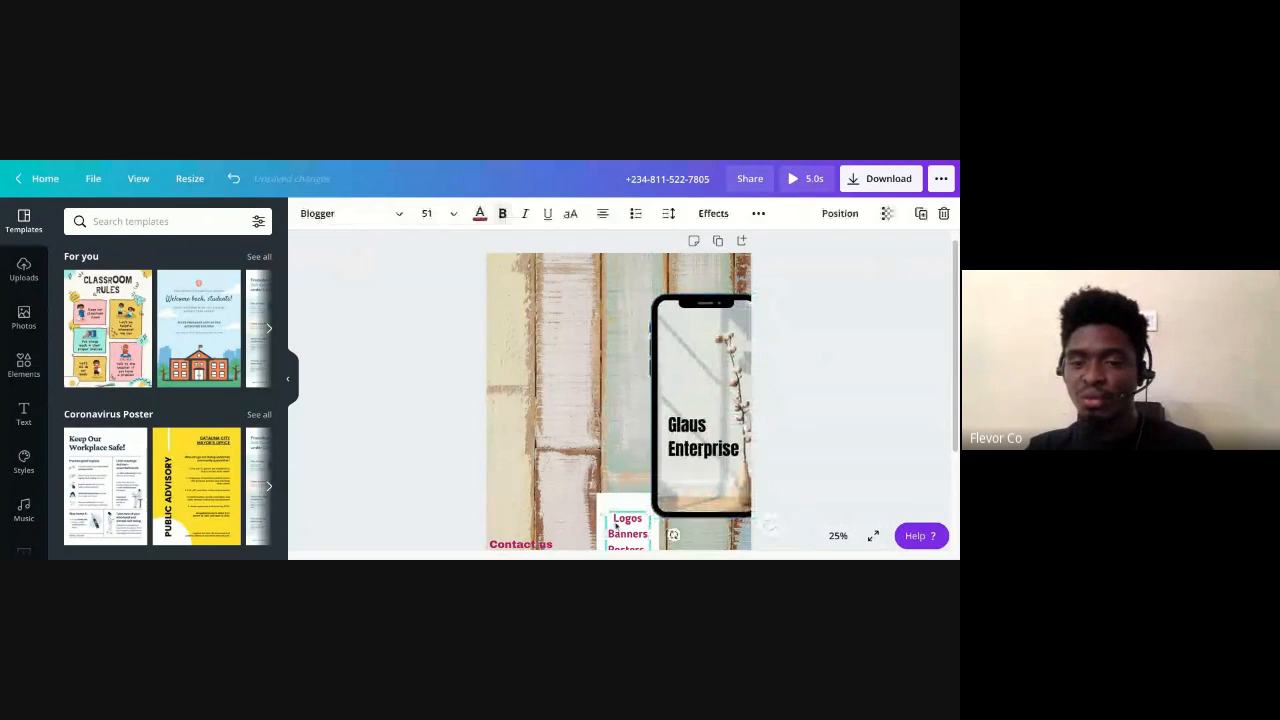
pyautogui.scroll(-1, 615, 452)
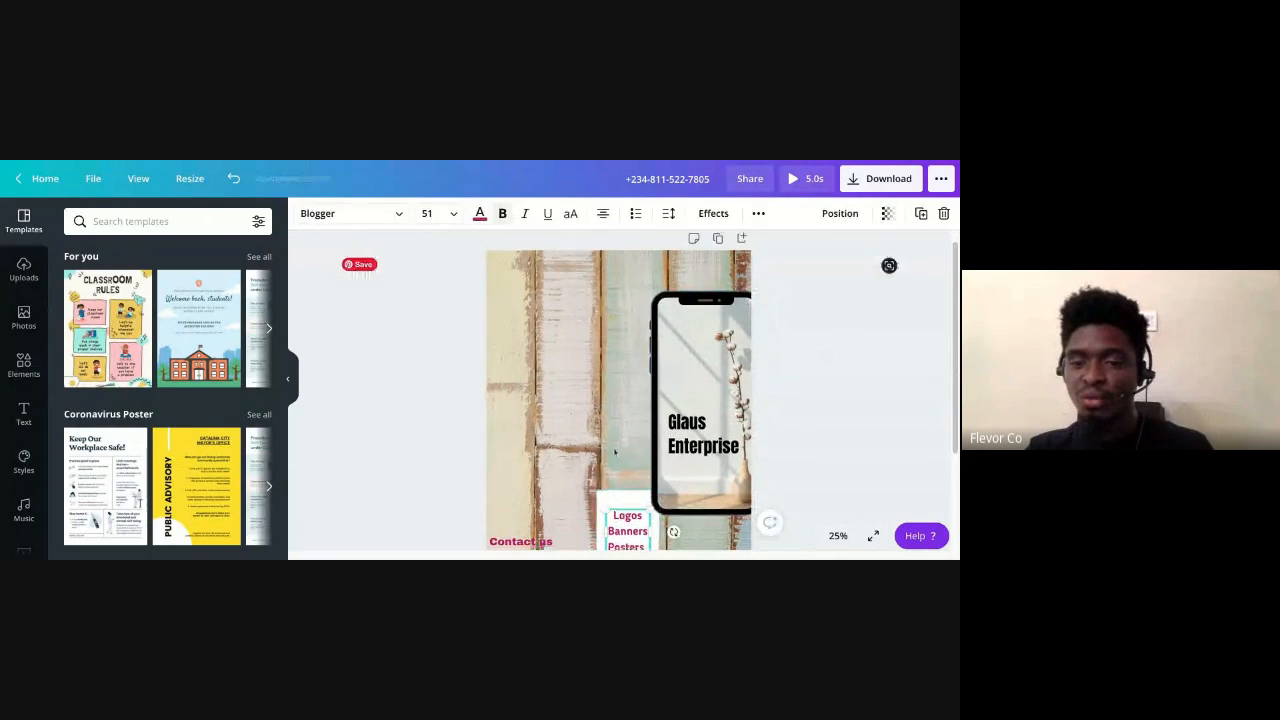
pyautogui.scroll(-2, 615, 452)
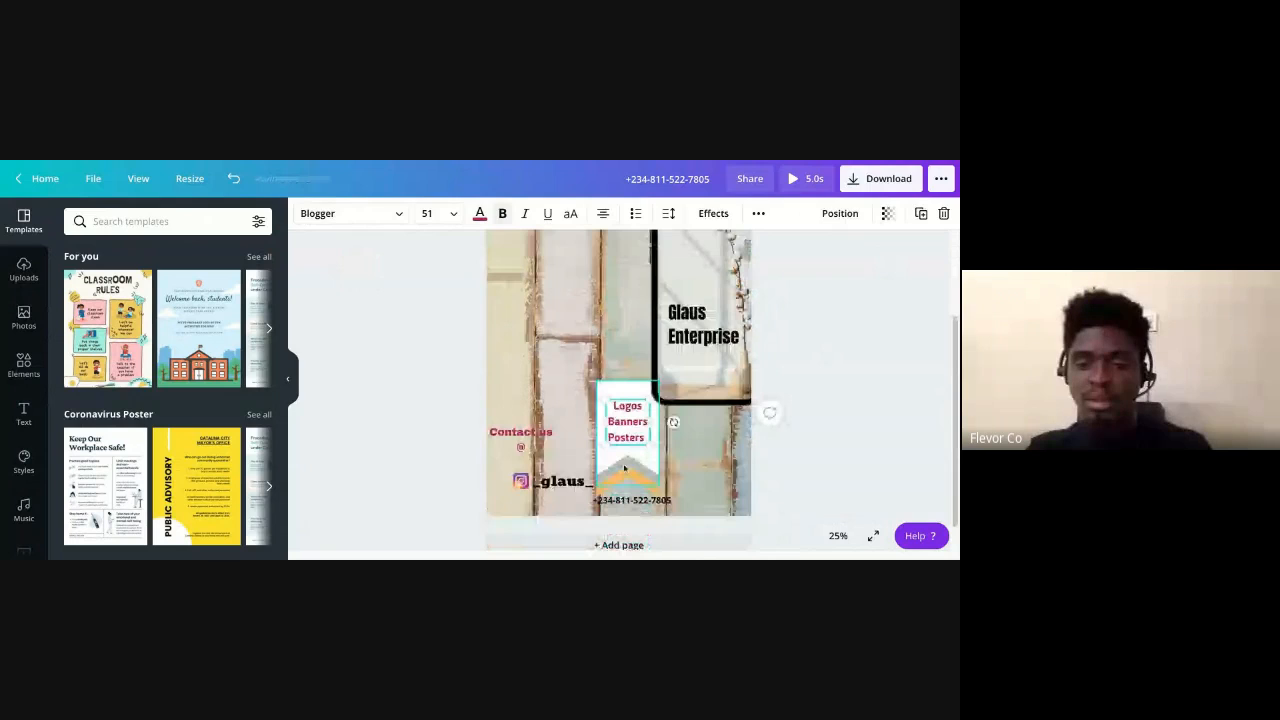
pyautogui.moveTo(616, 503)
pyautogui.mouseDown()
pyautogui.moveTo(548, 519)
pyautogui.moveTo(608, 490)
pyautogui.mouseUp()
# Group the white and orange ribbon shapes with the services text
pyautogui.click(622, 480)
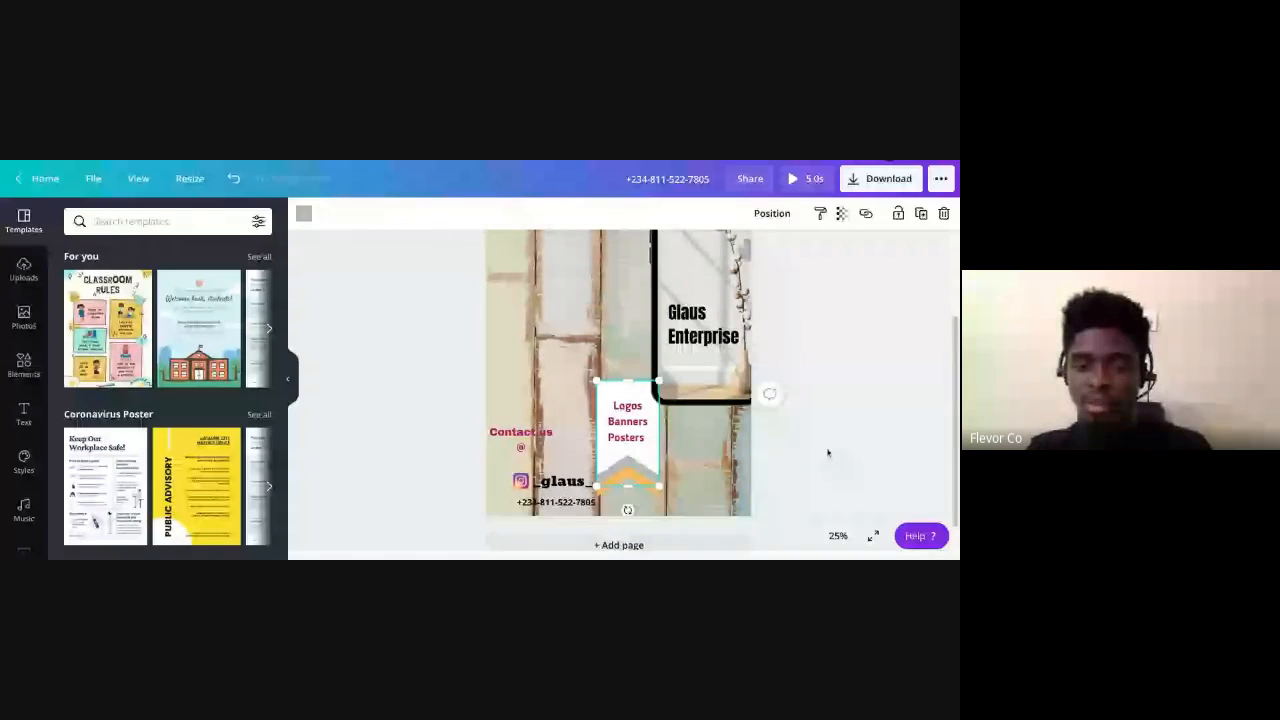
pyautogui.click(827, 453)
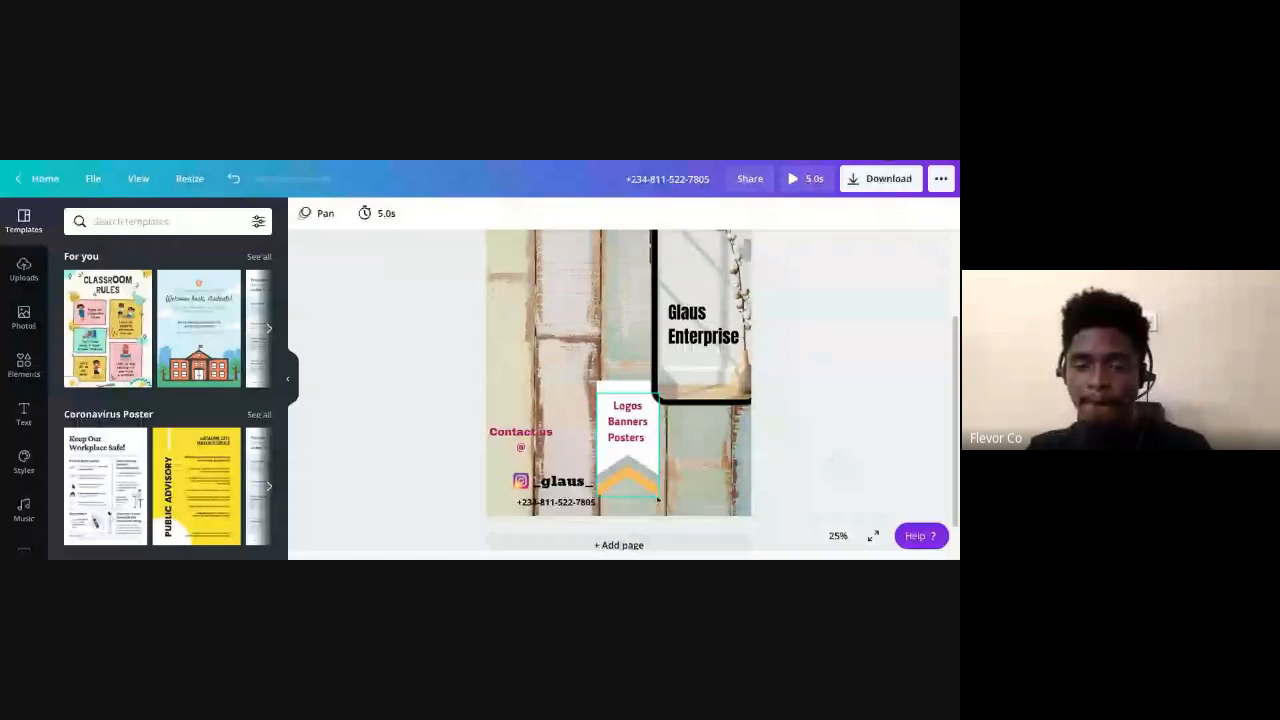
pyautogui.click(657, 500)
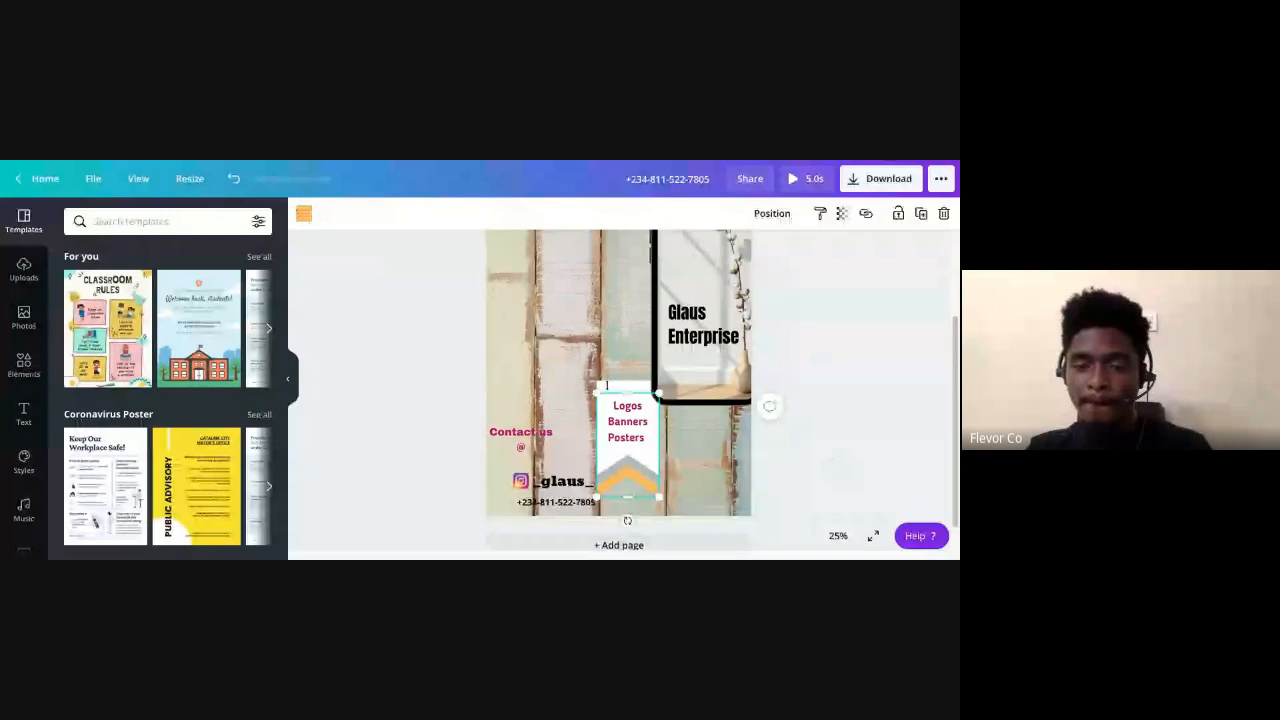
pyautogui.click(840, 536)
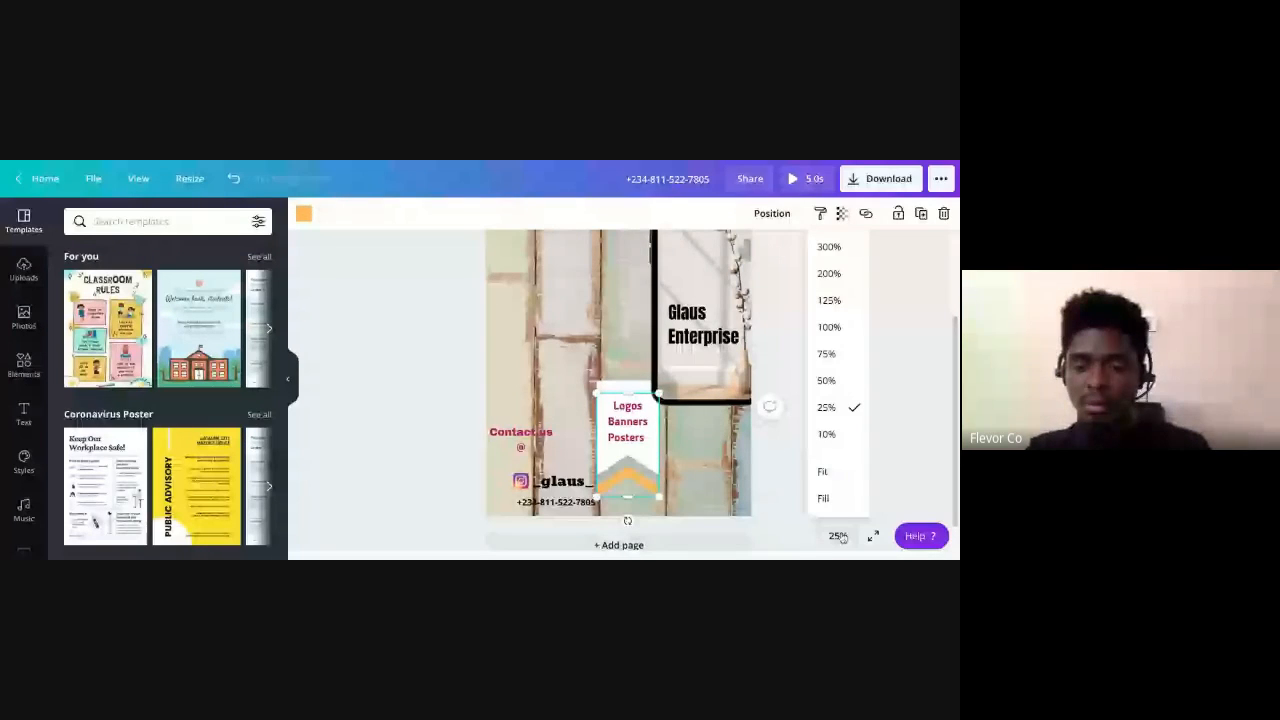
pyautogui.click(827, 381)
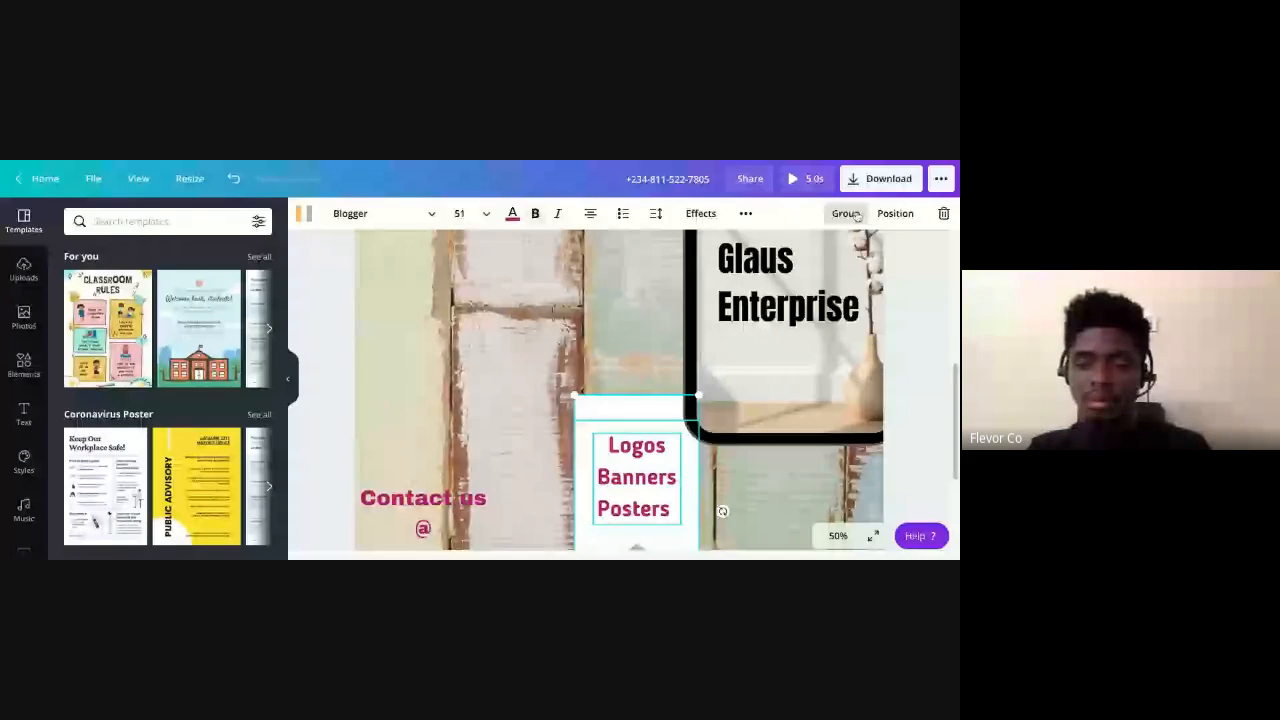
pyautogui.click(855, 216)
# Hang the ribbon group from the poster's top edge on the left side and enlarge it to about 16.8 by 31.2
pyautogui.scroll(-1, 845, 400)
pyautogui.click(838, 536)
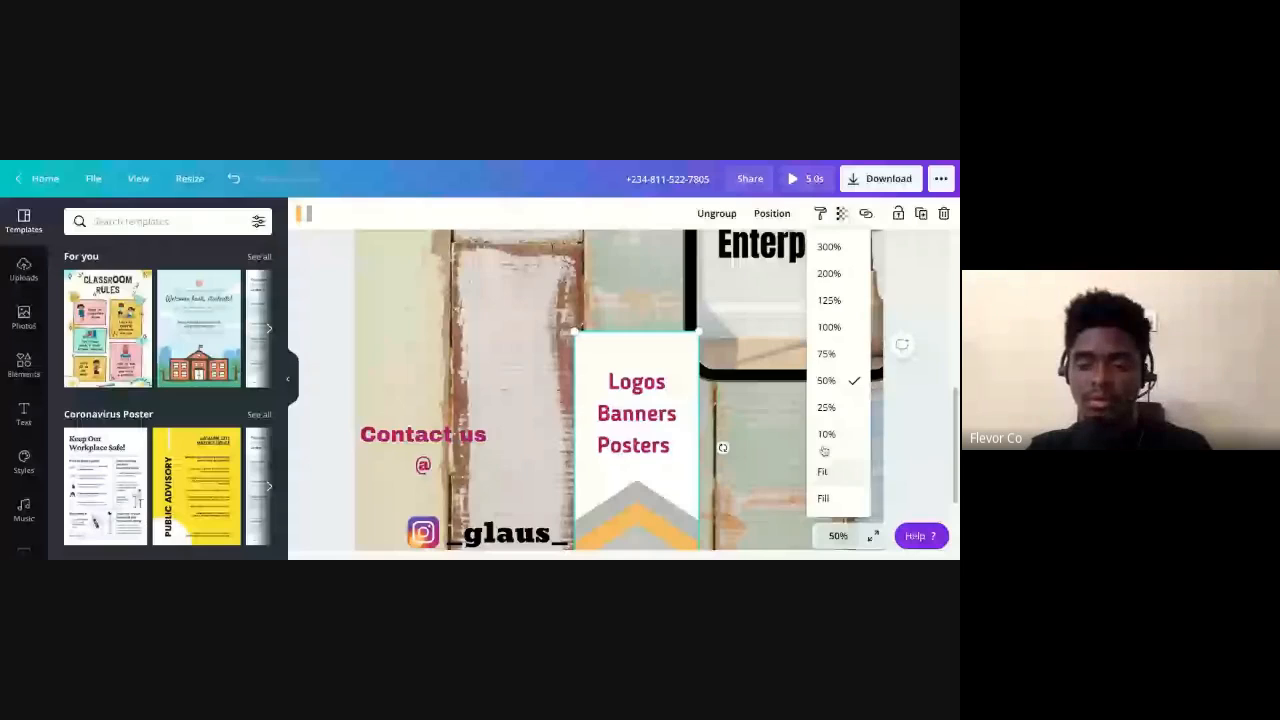
pyautogui.click(822, 471)
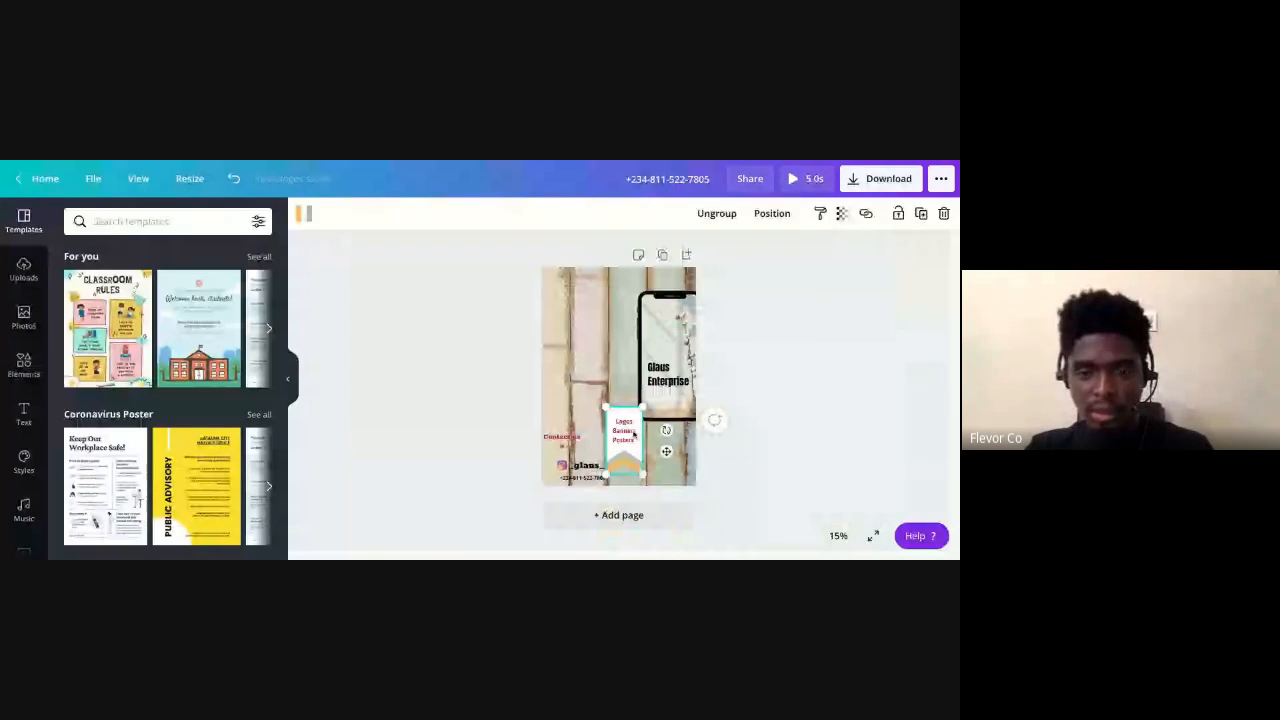
pyautogui.moveTo(633, 433); pyautogui.dragTo(587, 294)
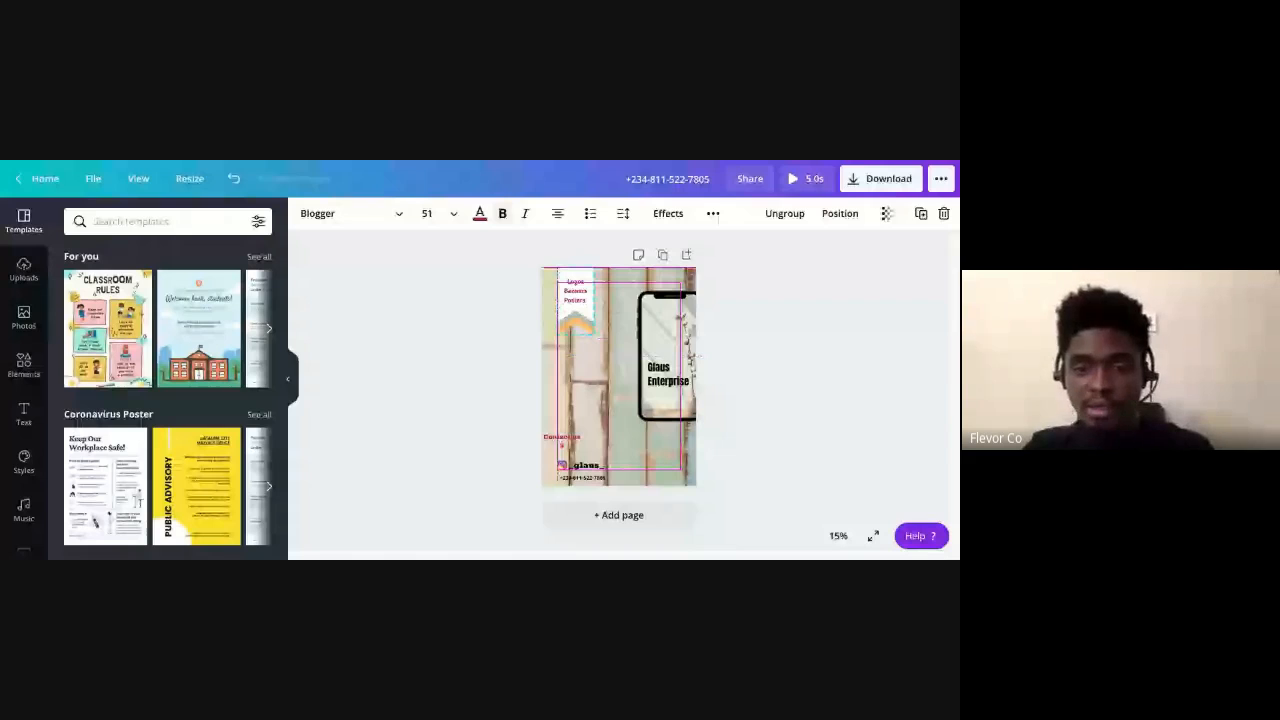
pyautogui.moveTo(594, 335); pyautogui.dragTo(619, 382)
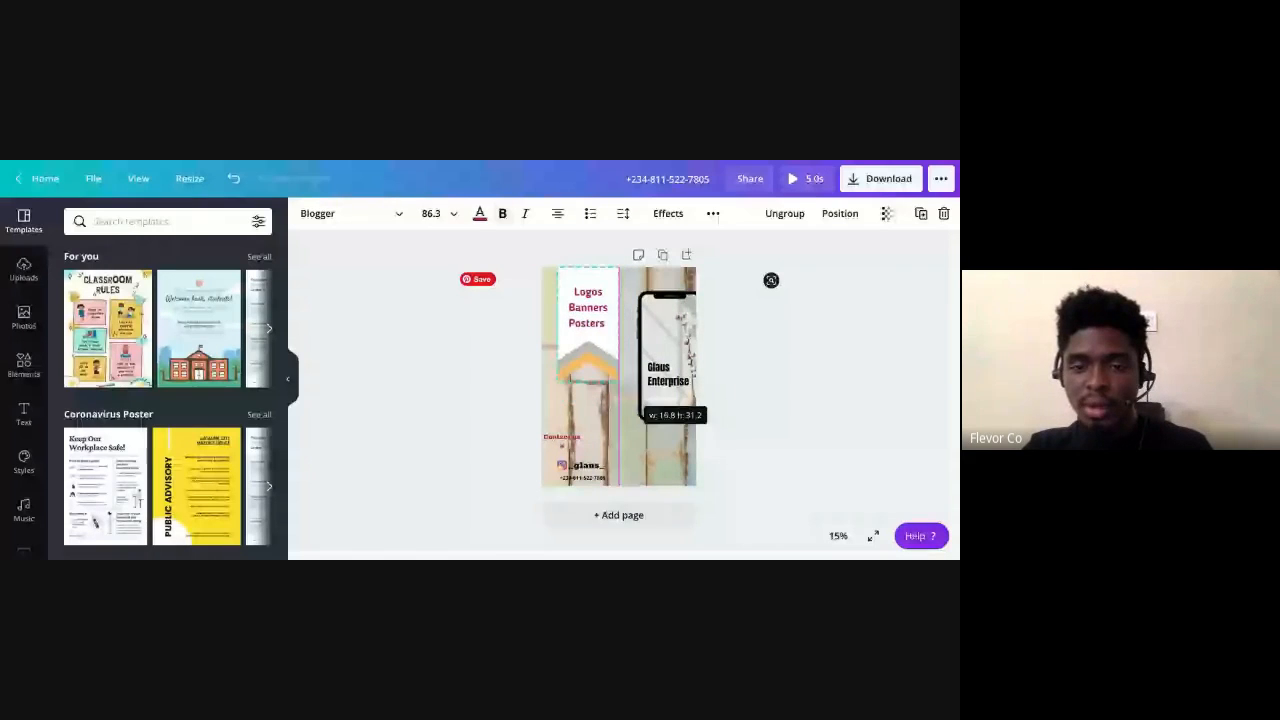
pyautogui.click(717, 374)
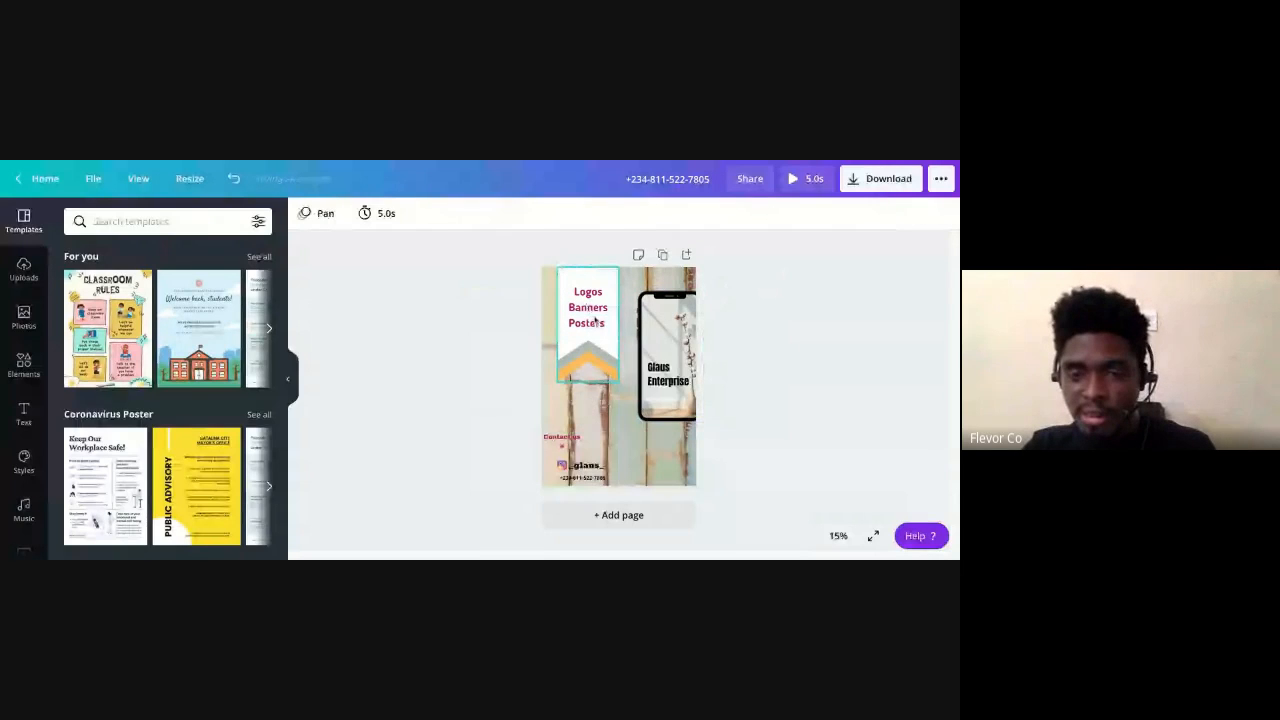
# Try the ribbon group level with the phone mockup, and return it to hang from the poster's top edge
pyautogui.click(595, 320)
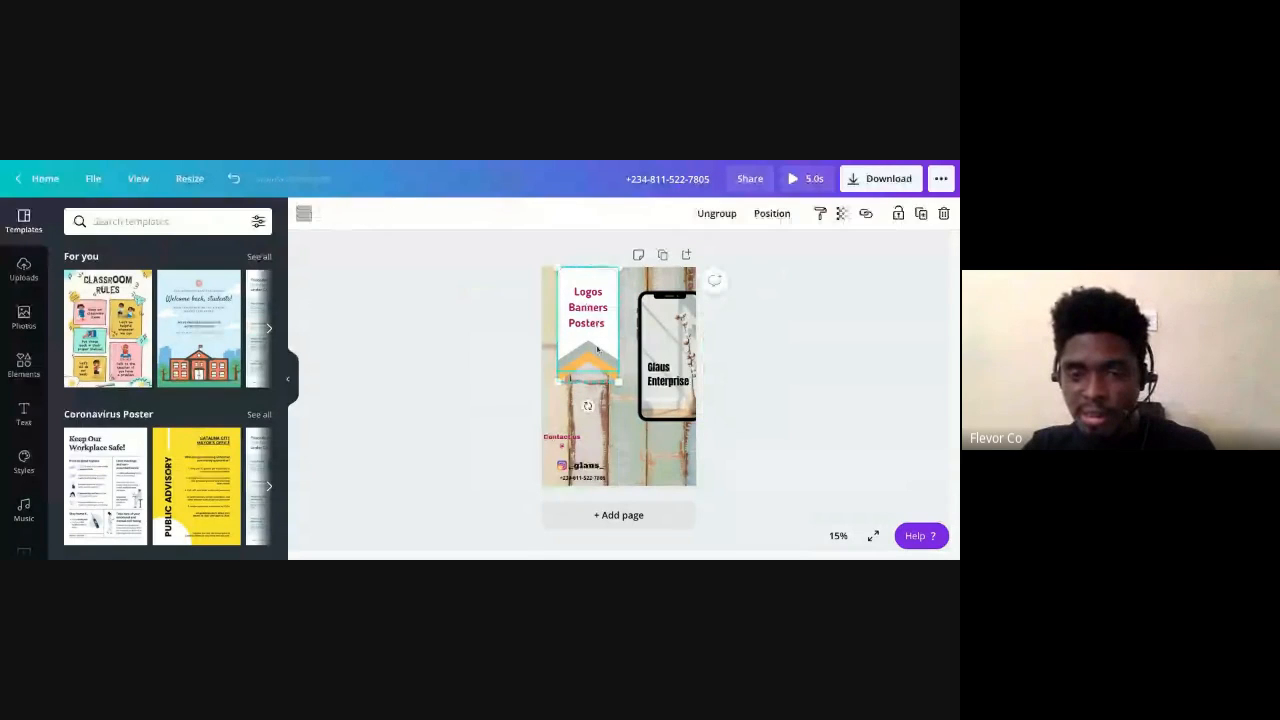
pyautogui.moveTo(595, 320); pyautogui.dragTo(596, 349)
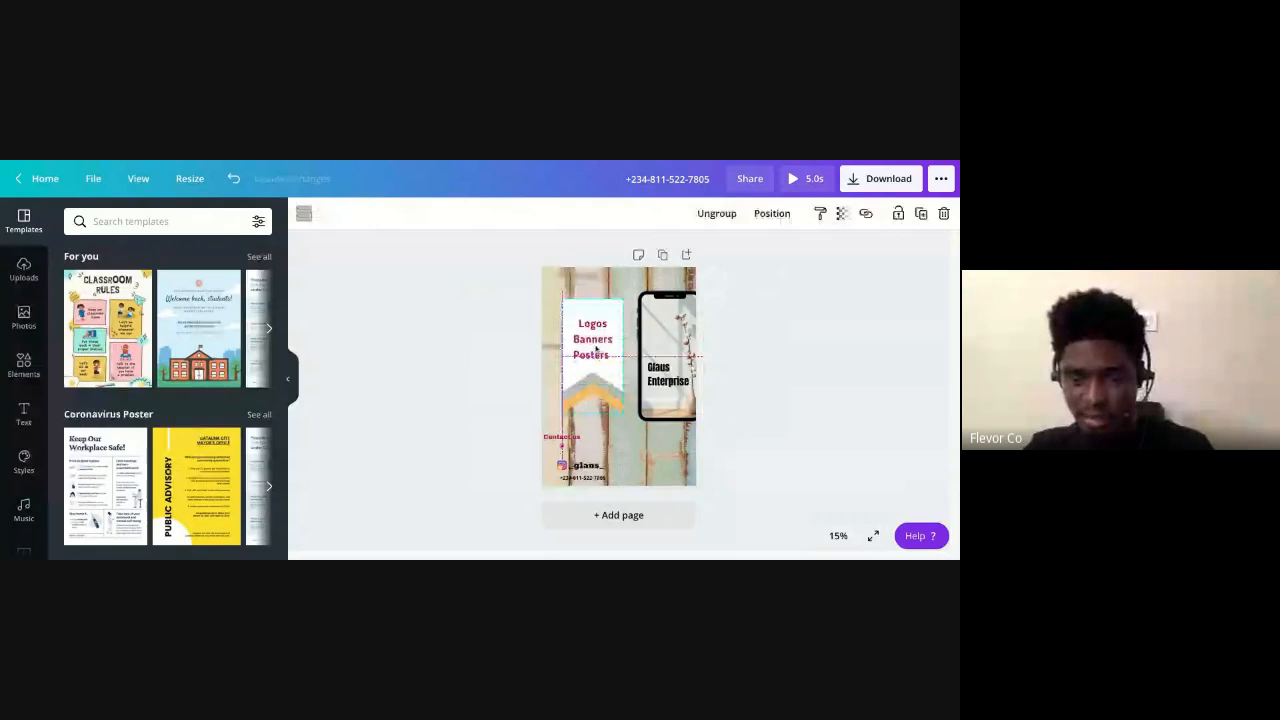
pyautogui.click(852, 358)
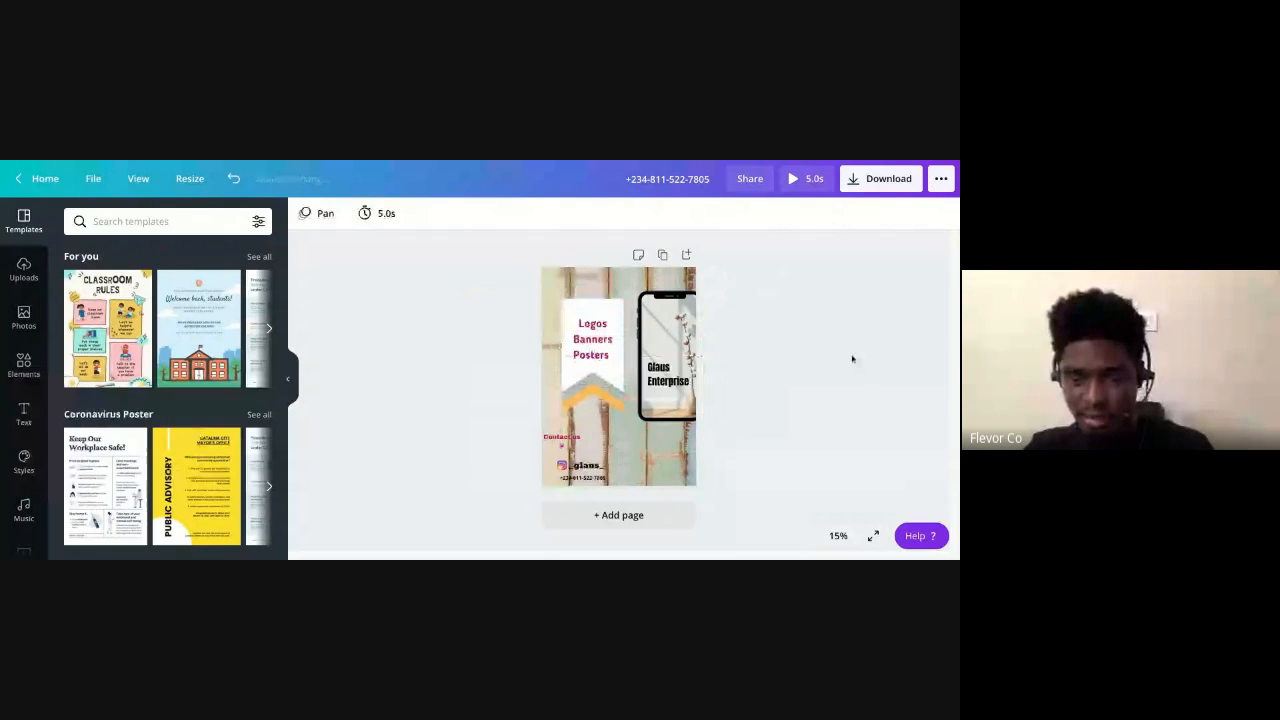
pyautogui.click(600, 313)
pyautogui.moveTo(600, 313); pyautogui.dragTo(594, 285)
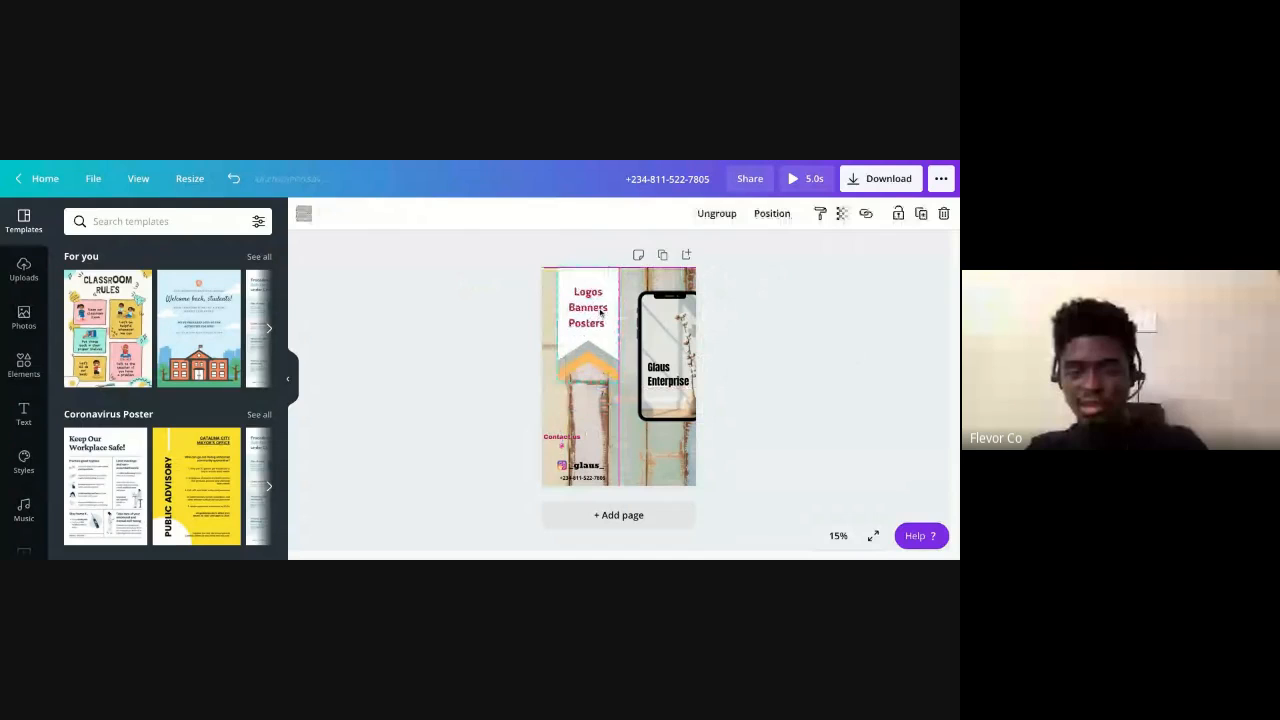
pyautogui.click(572, 254)
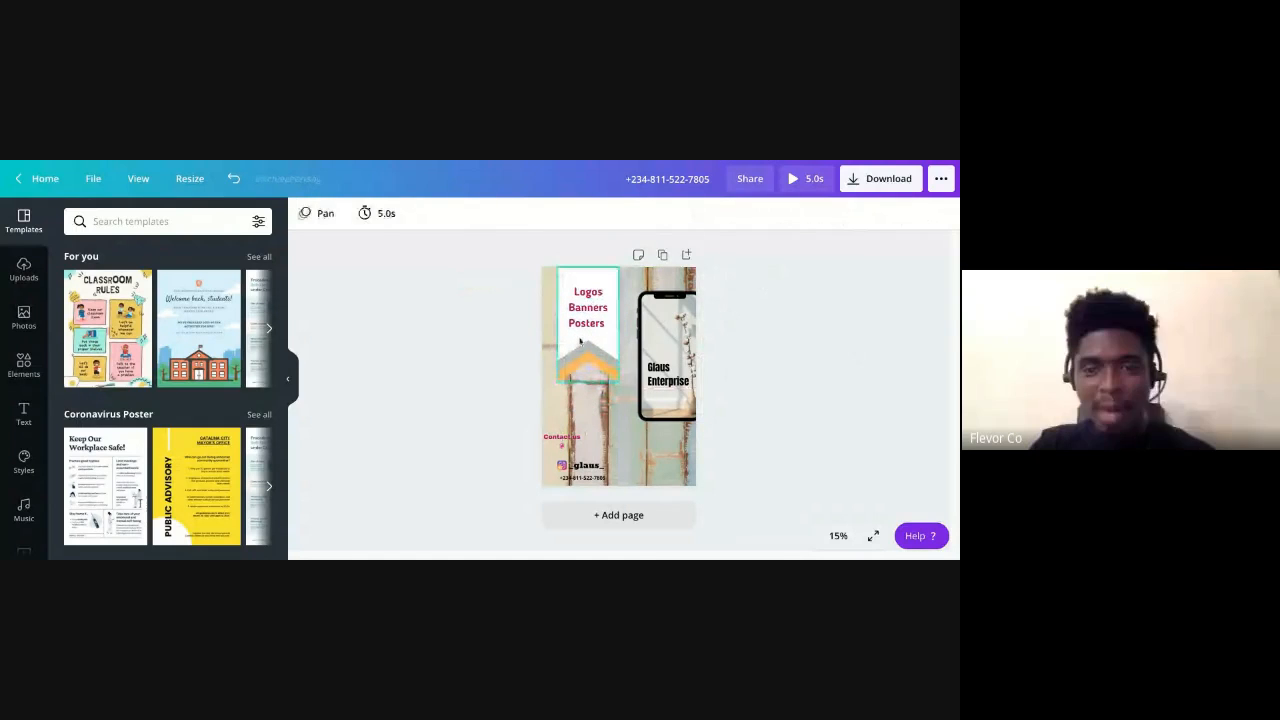
# Shift the ribbon group slightly right along the poster's top edge, and move the phone mockup with its Glaus Enterprise text lower and slightly left
pyautogui.moveTo(570, 291)
pyautogui.mouseDown()
pyautogui.moveTo(678, 457)
pyautogui.moveTo(693, 453)
pyautogui.moveTo(594, 355)
pyautogui.moveTo(592, 297)
pyautogui.mouseUp()
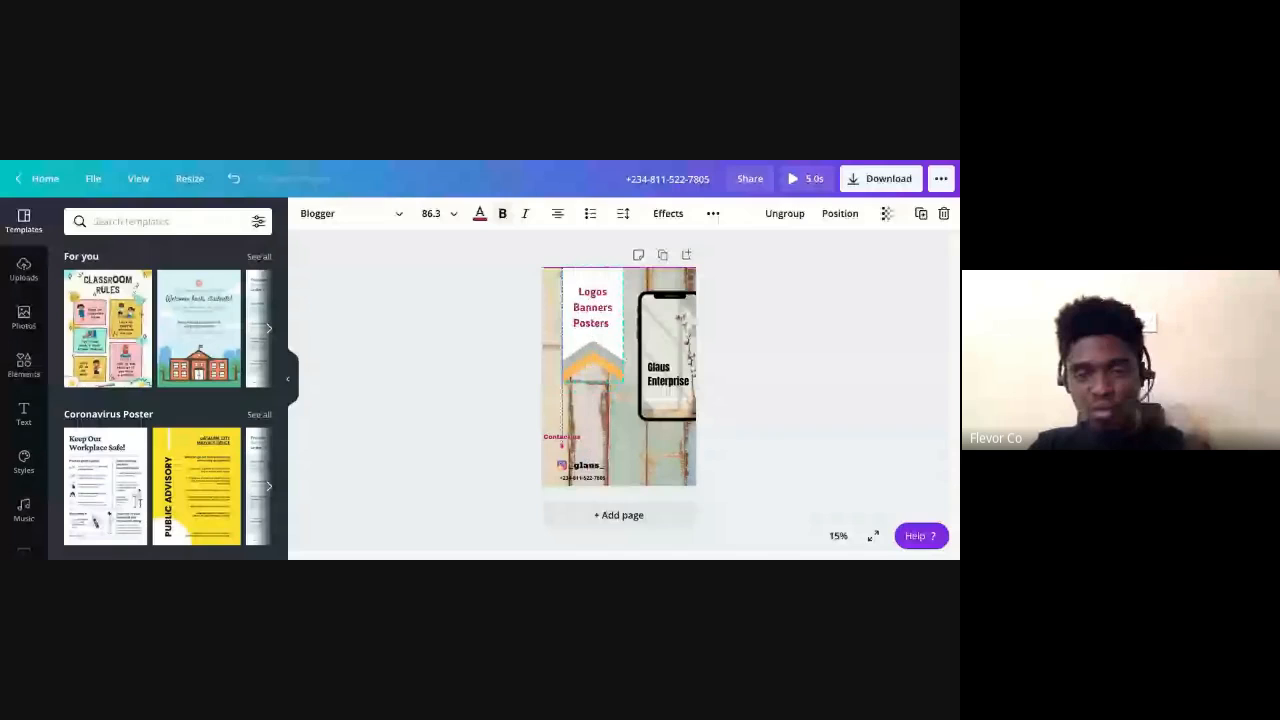
pyautogui.click(792, 462)
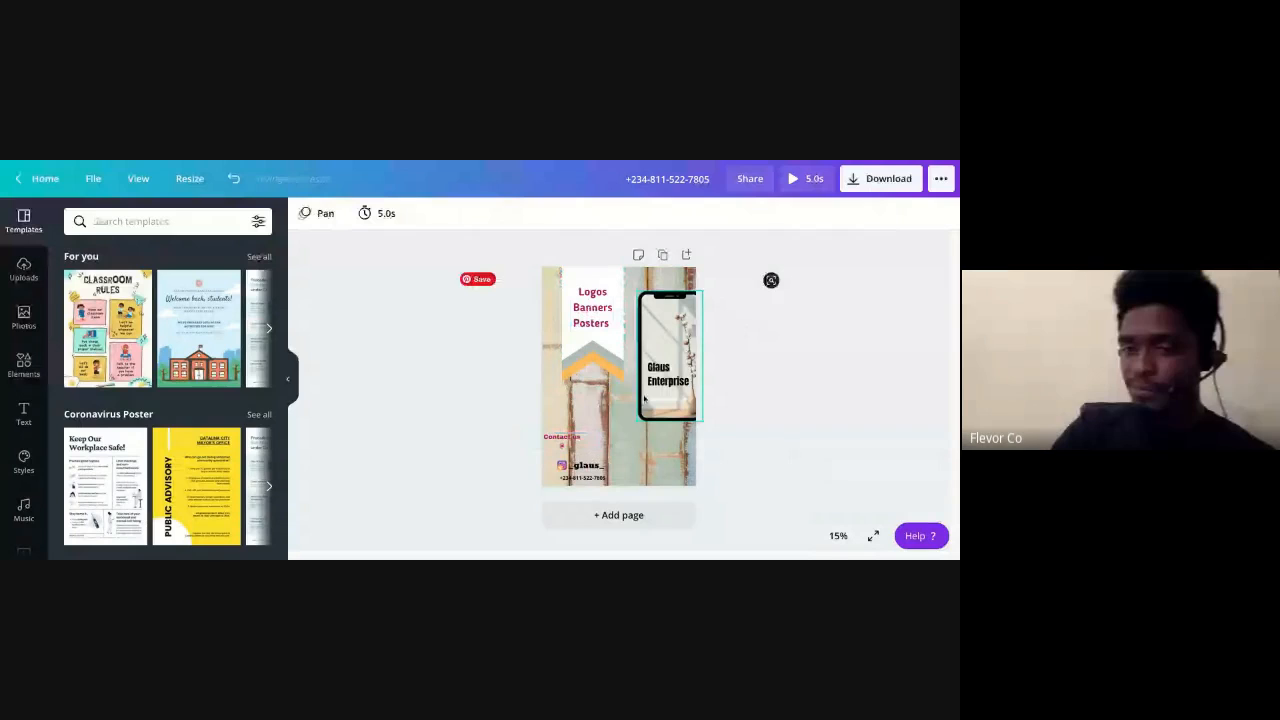
pyautogui.moveTo(644, 398); pyautogui.dragTo(648, 424)
pyautogui.click(755, 410)
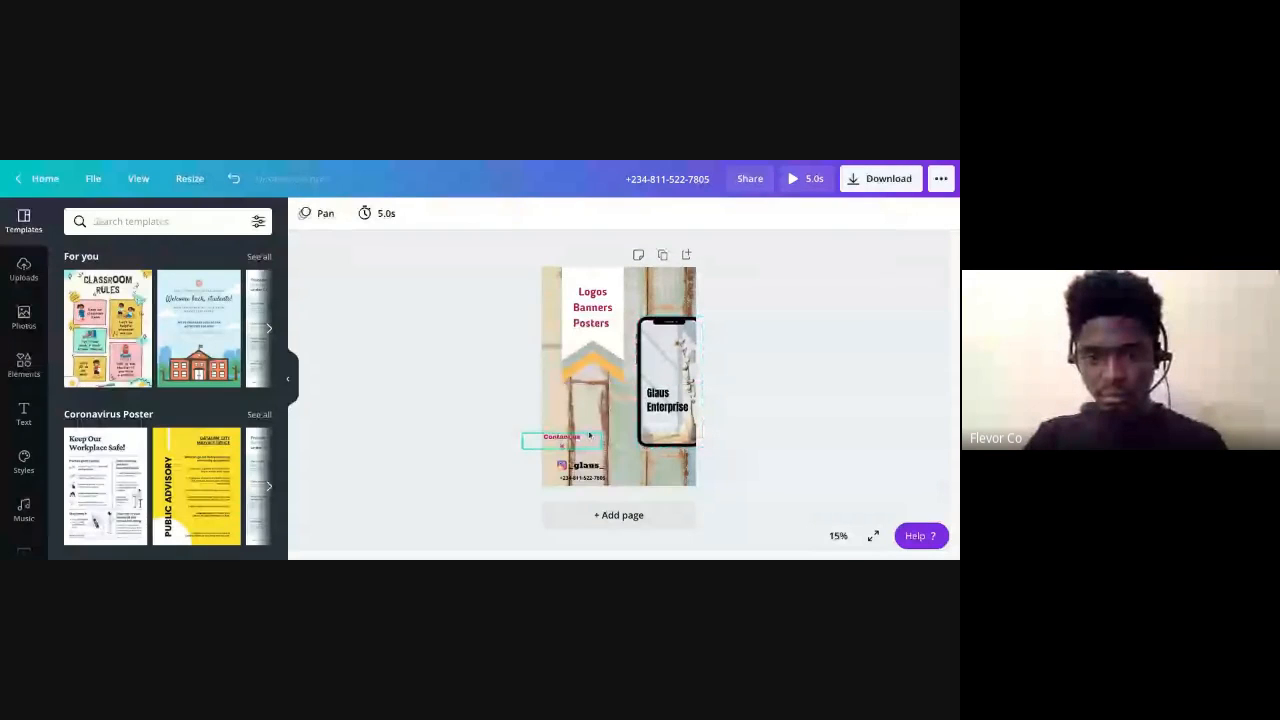
pyautogui.click(668, 428)
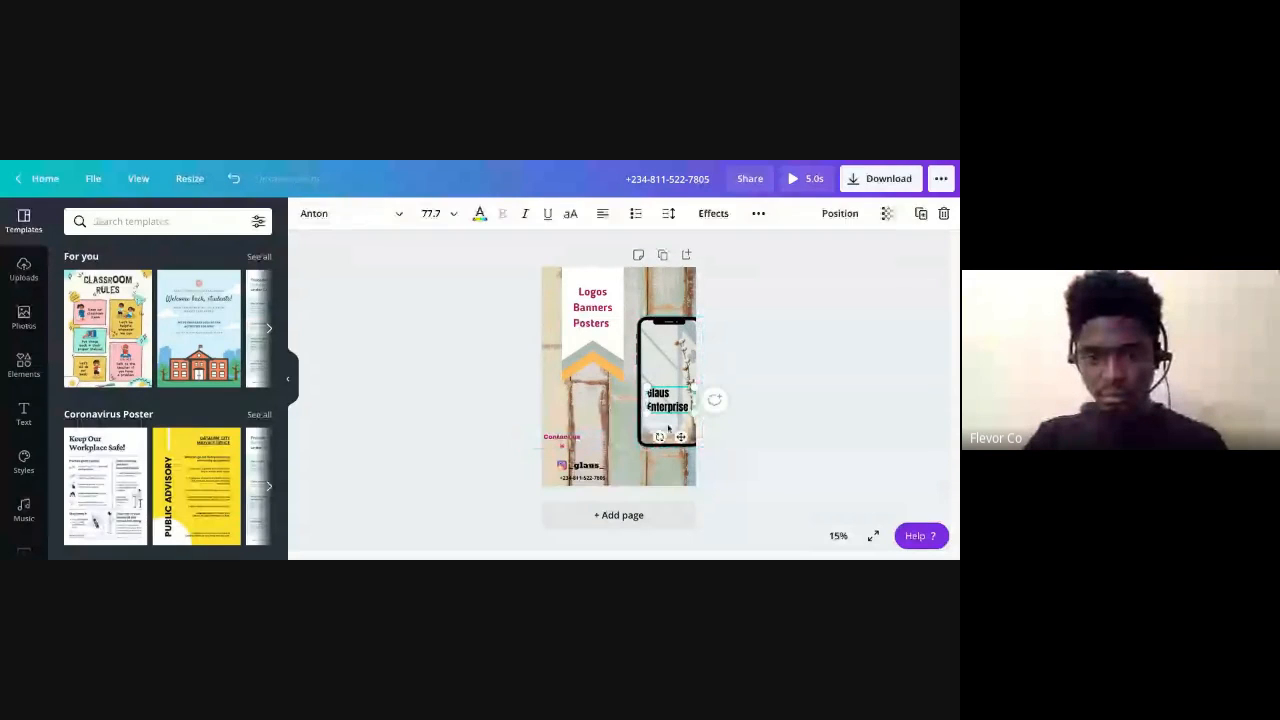
pyautogui.keyDown('shift'); pyautogui.click(675, 352); pyautogui.keyUp('shift')
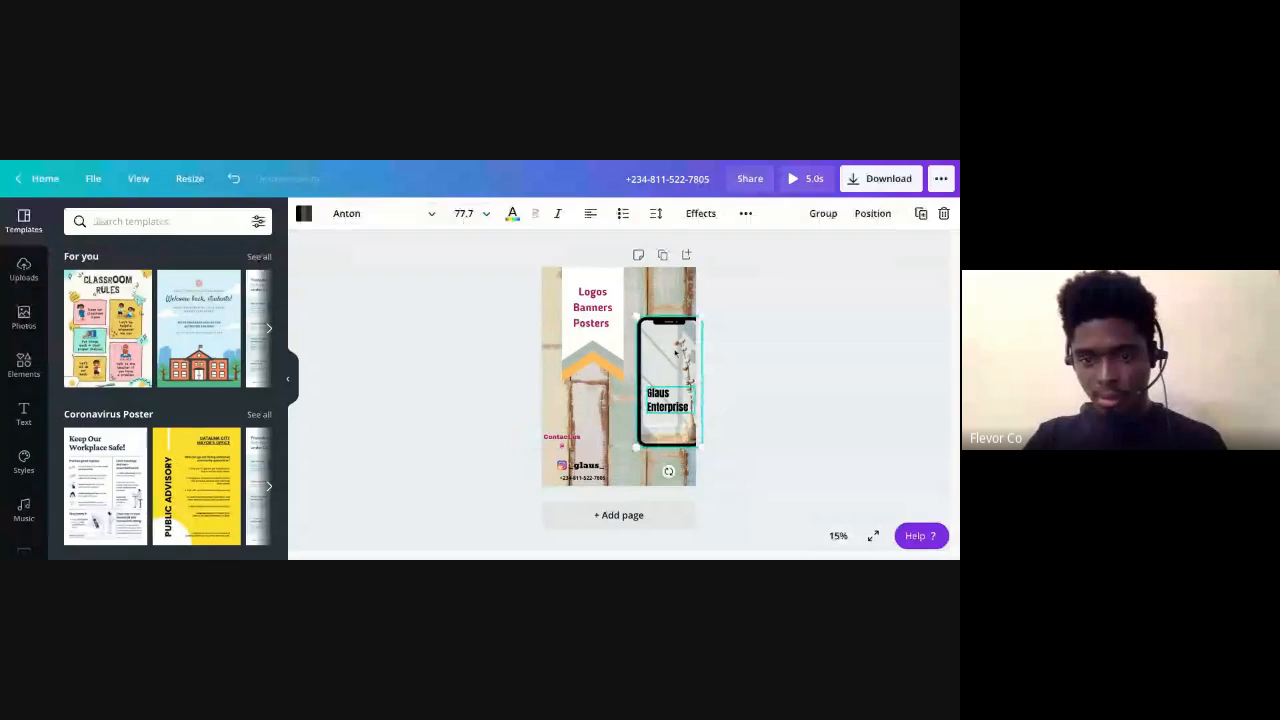
pyautogui.moveTo(676, 350); pyautogui.dragTo(681, 352)
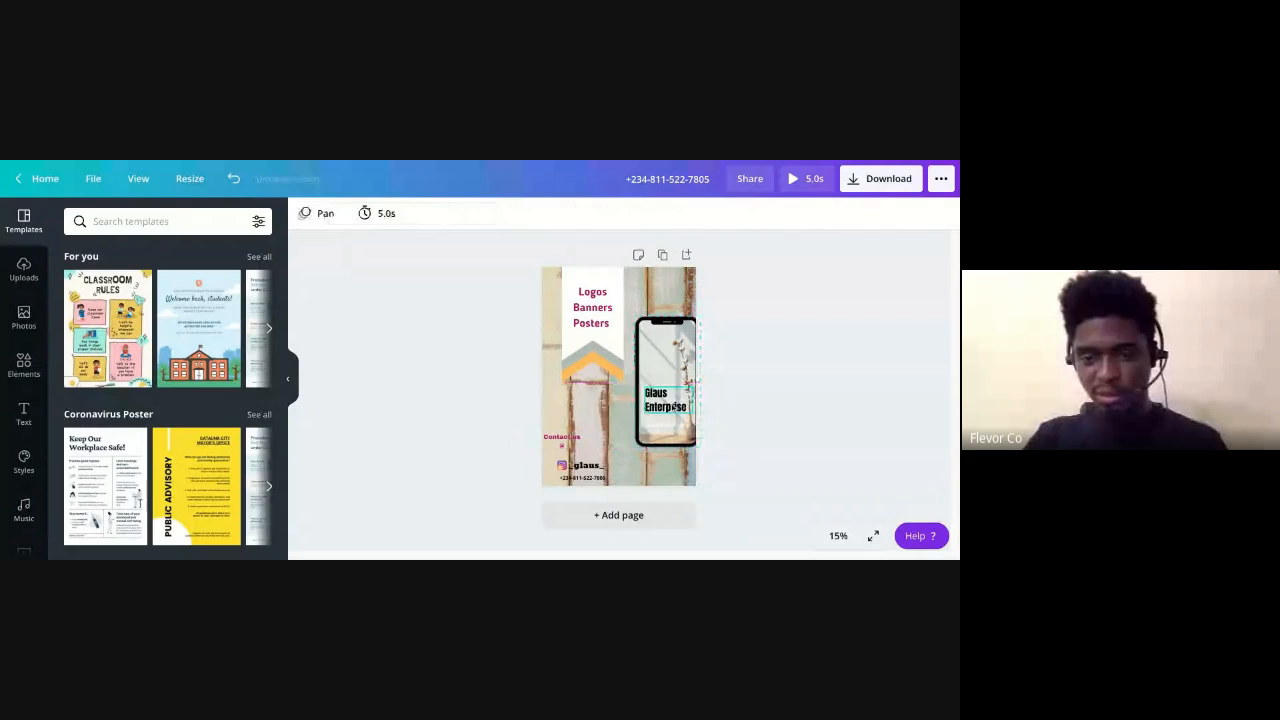
# Remove the line break in the contact heading so that "Contact us @" sits on one line
pyautogui.click(561, 441)
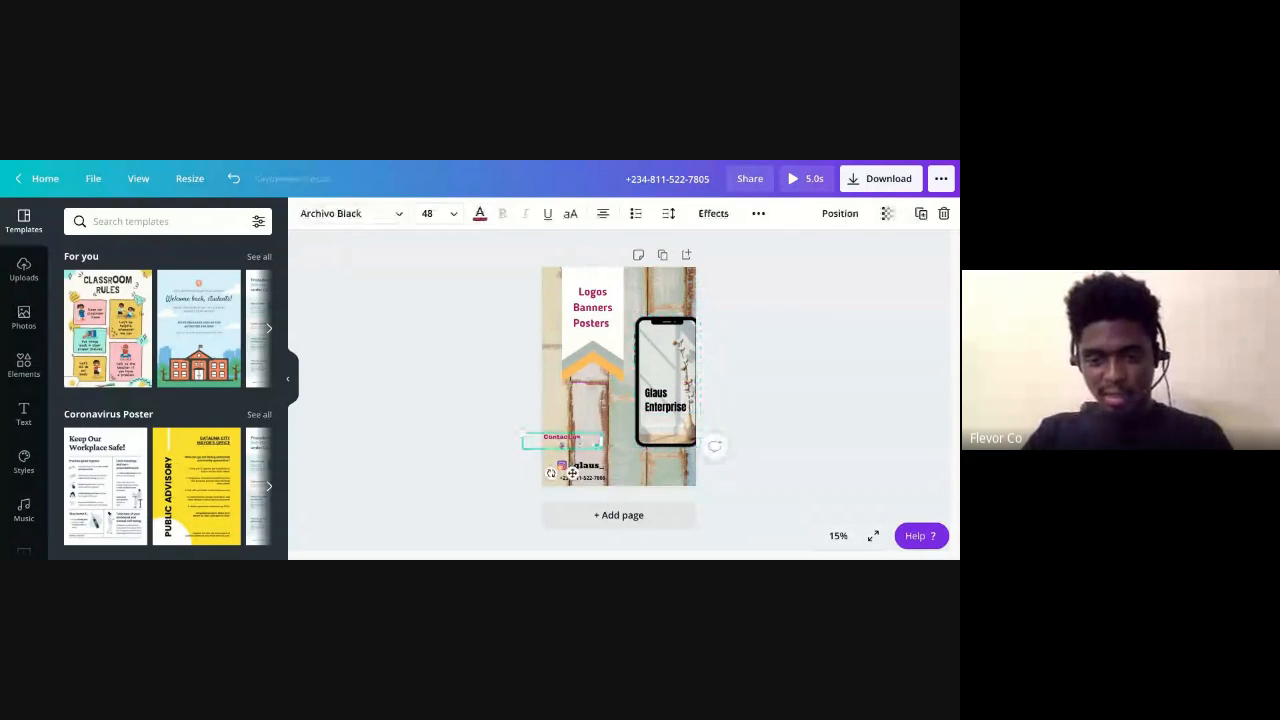
pyautogui.press('BackSpace')
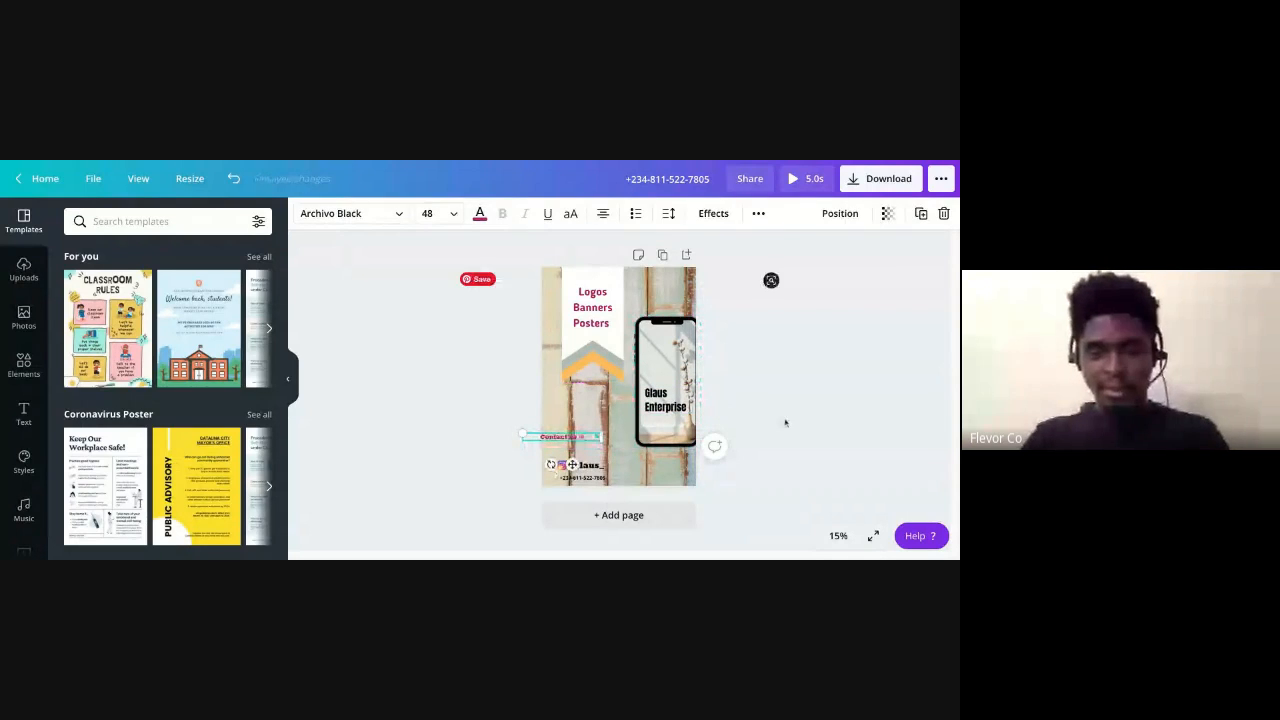
pyautogui.click(786, 423)
# Left-align the "Contact us @" heading and place it between the ribbon and the Instagram handle, in line with the Instagram icon
pyautogui.moveTo(581, 438); pyautogui.dragTo(601, 430)
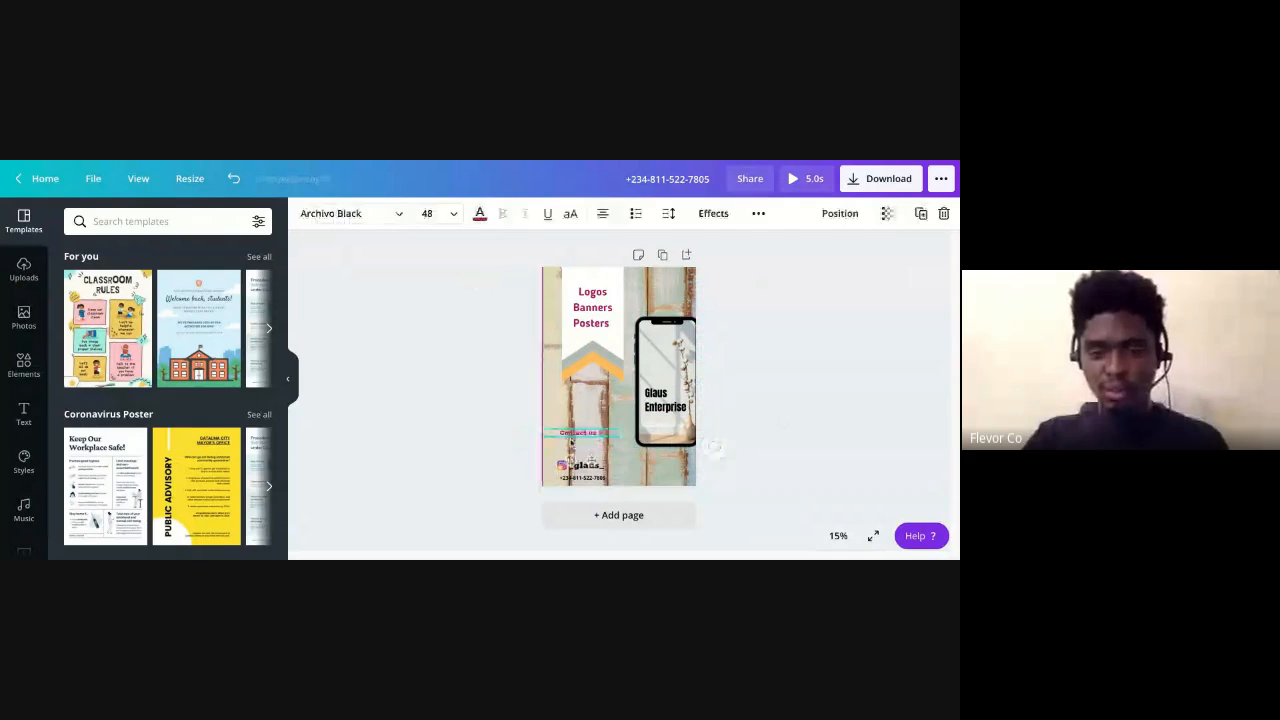
pyautogui.click(602, 214)
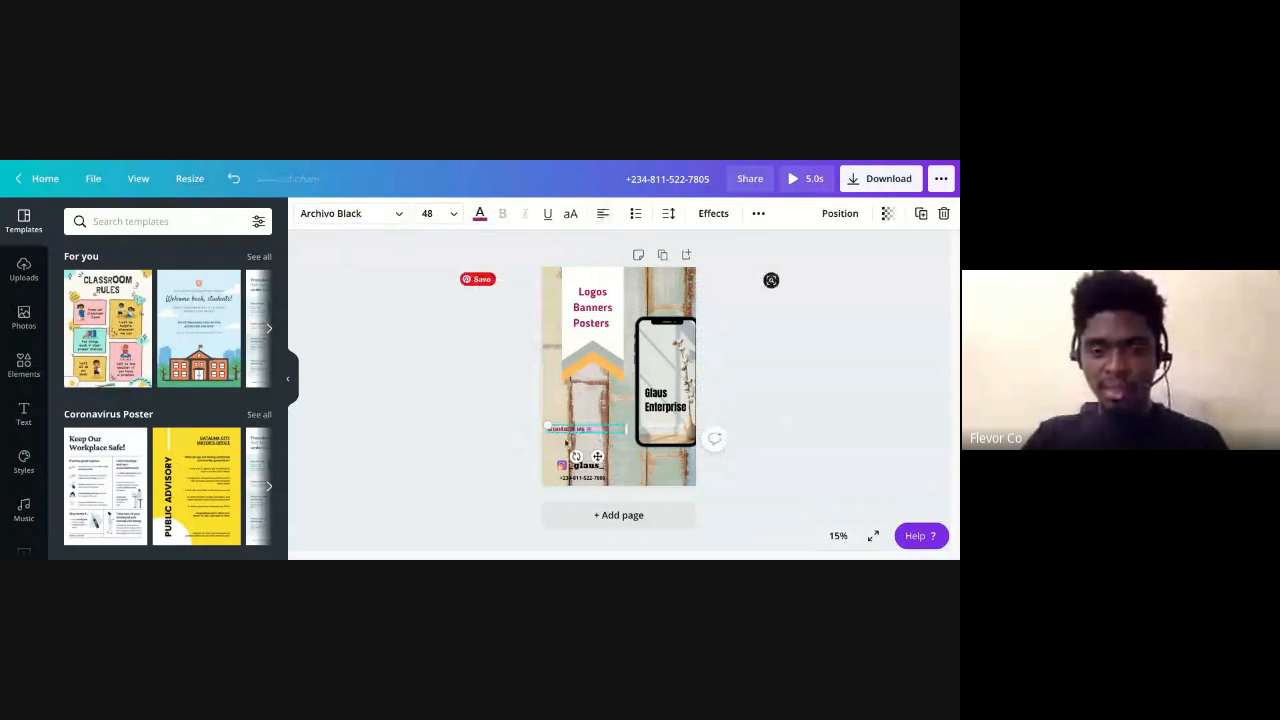
pyautogui.moveTo(550, 440); pyautogui.dragTo(564, 430)
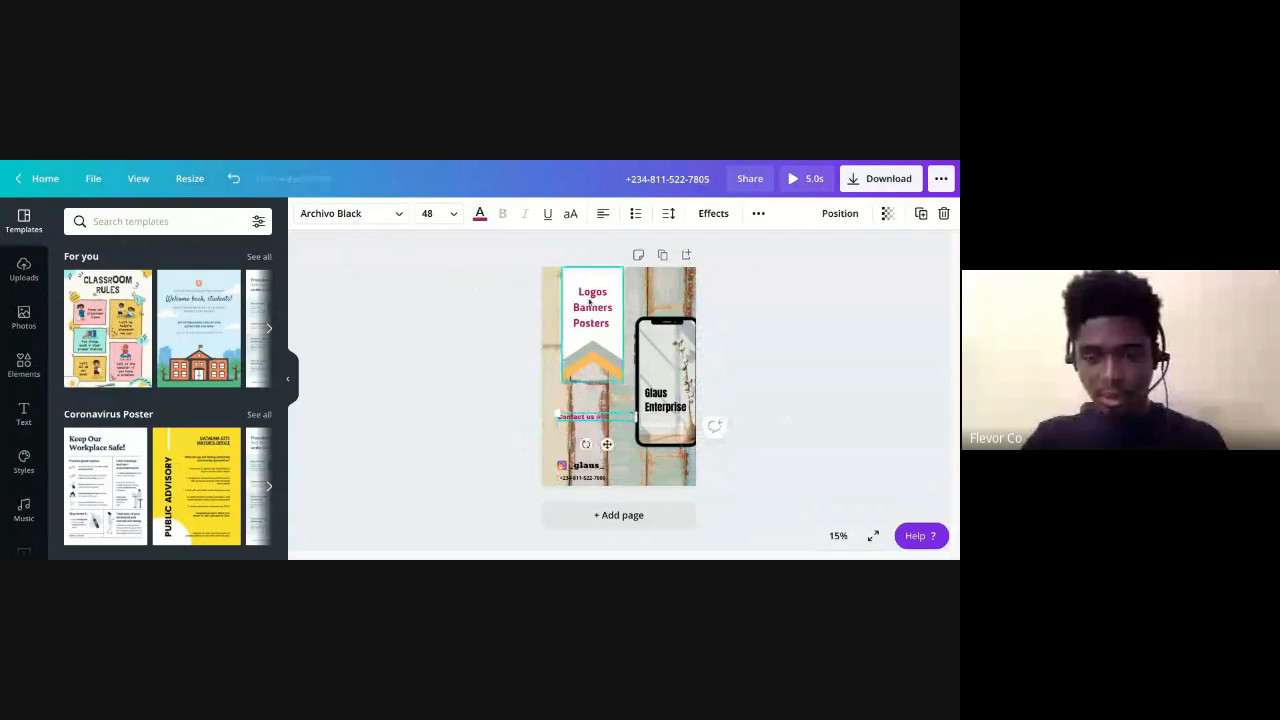
# Try the ribbon group slightly further left along the top edge, and return it to its previous place
pyautogui.moveTo(598, 297); pyautogui.dragTo(593, 297)
pyautogui.click(808, 329)
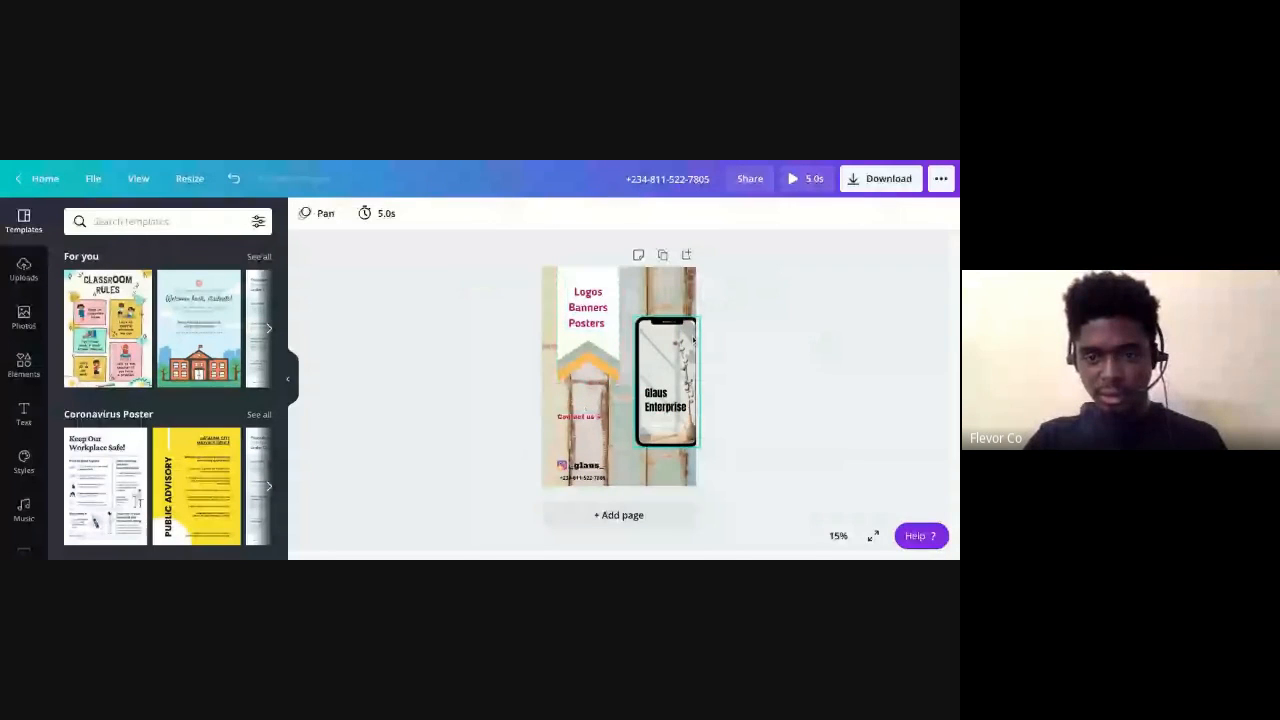
pyautogui.click(591, 308)
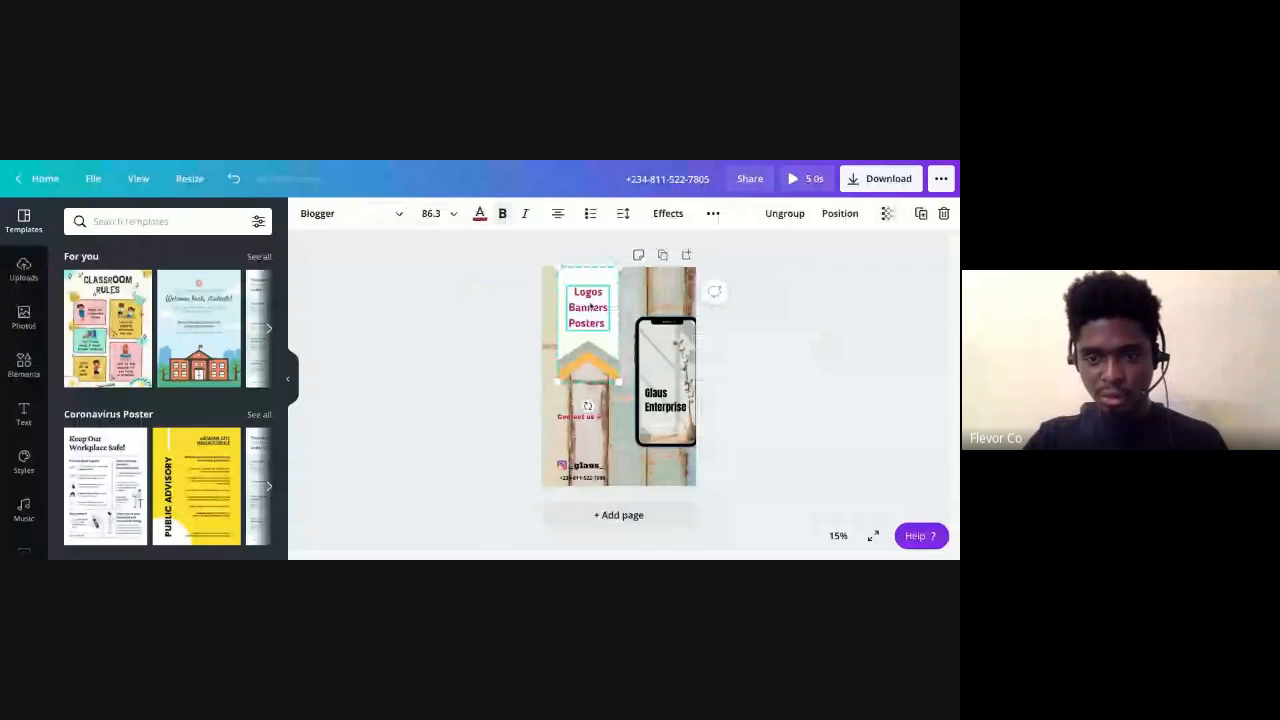
pyautogui.moveTo(590, 306); pyautogui.dragTo(593, 306)
pyautogui.click(758, 347)
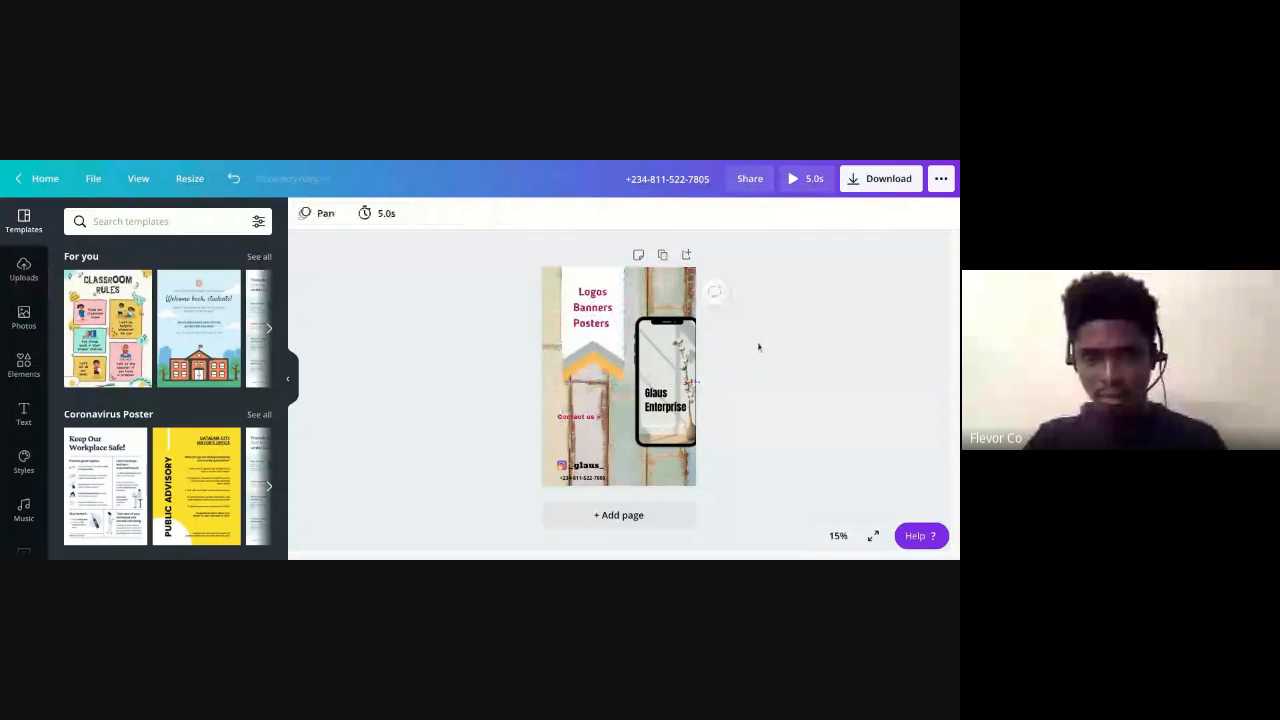
# Add a blank second page below the poster
pyautogui.click(580, 417)
pyautogui.click(588, 466)
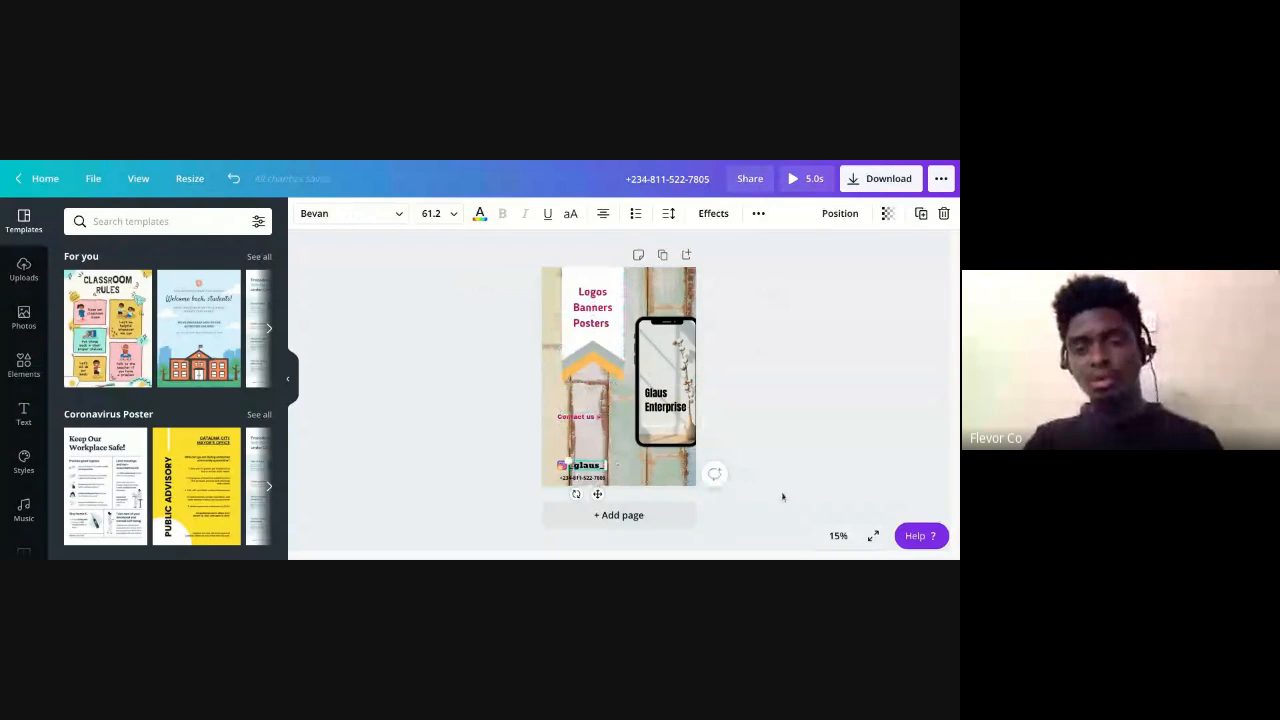
pyautogui.click(840, 537)
pyautogui.click(826, 380)
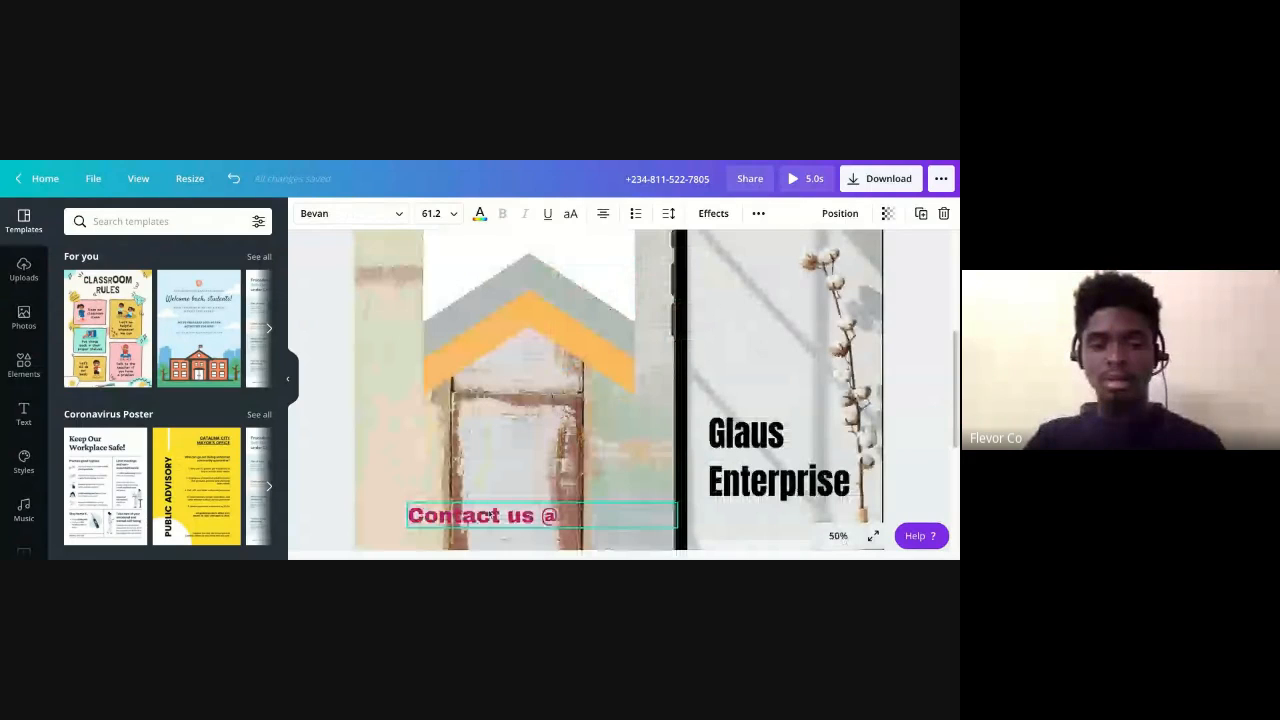
pyautogui.scroll(-3, 453, 477)
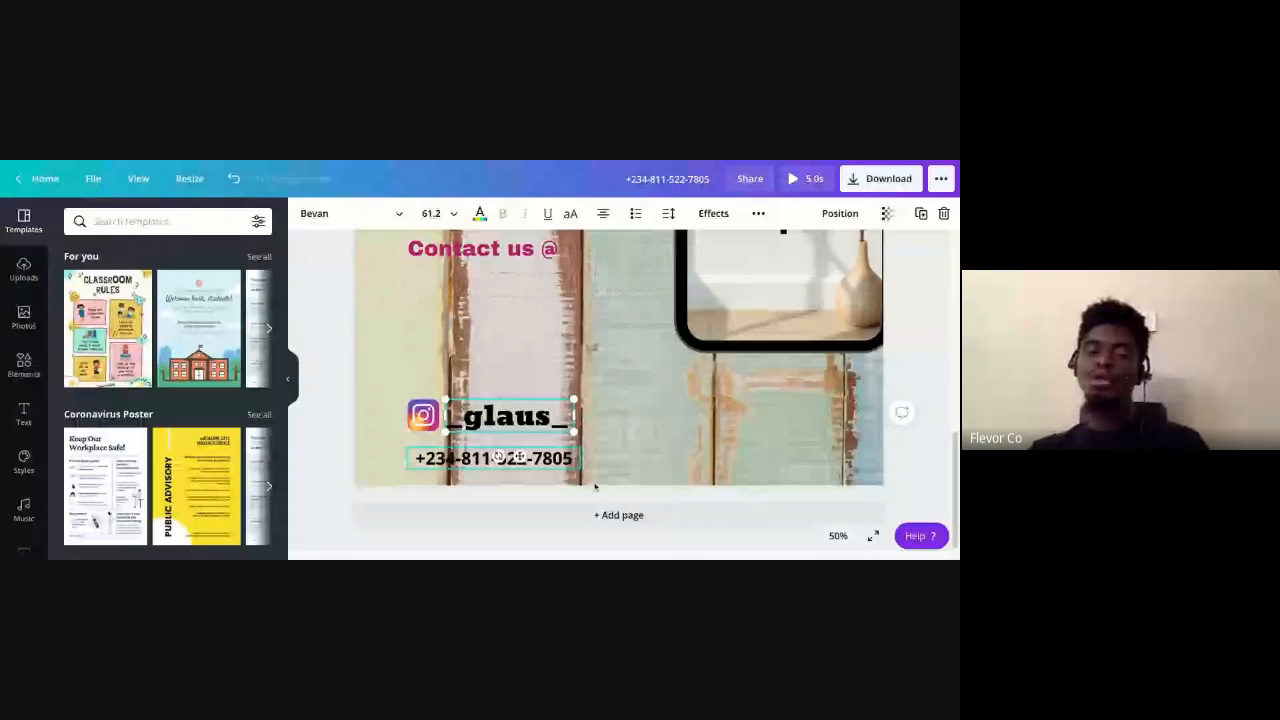
pyautogui.click(618, 515)
# Set the font size of the phone number below the Instagram handle to 42
pyautogui.scroll(5, 646, 407)
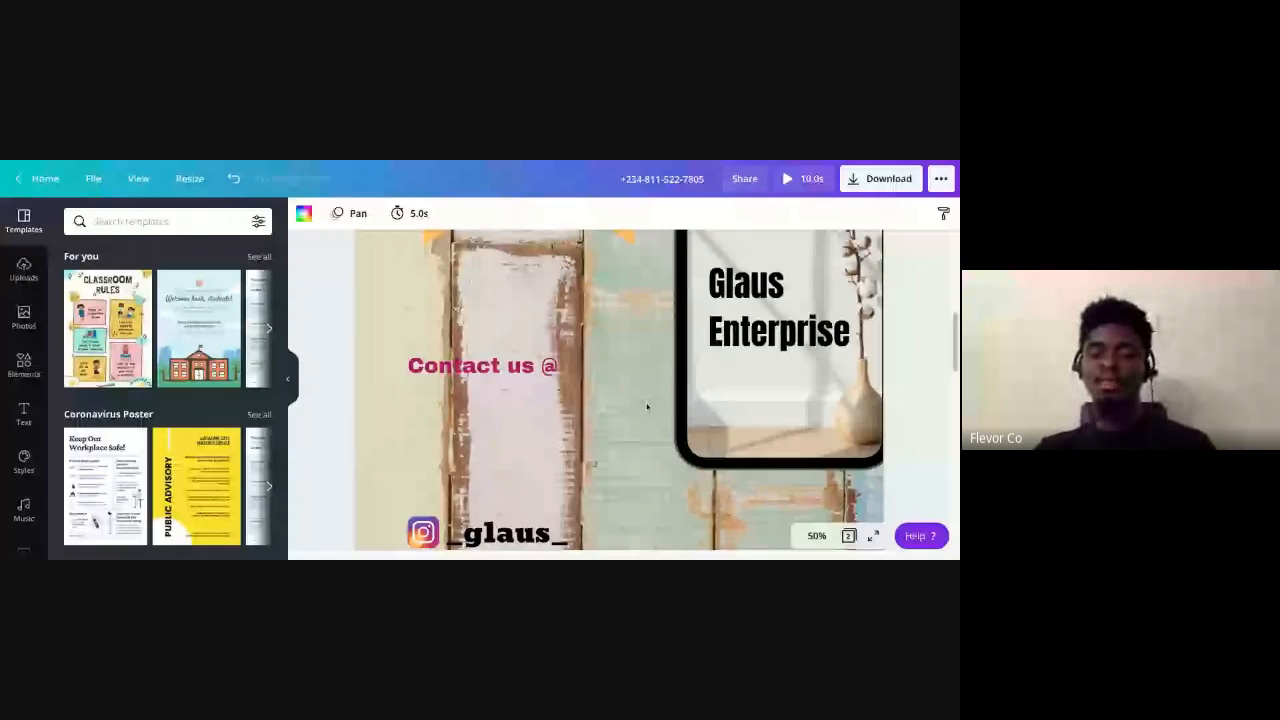
pyautogui.scroll(-2, 646, 407)
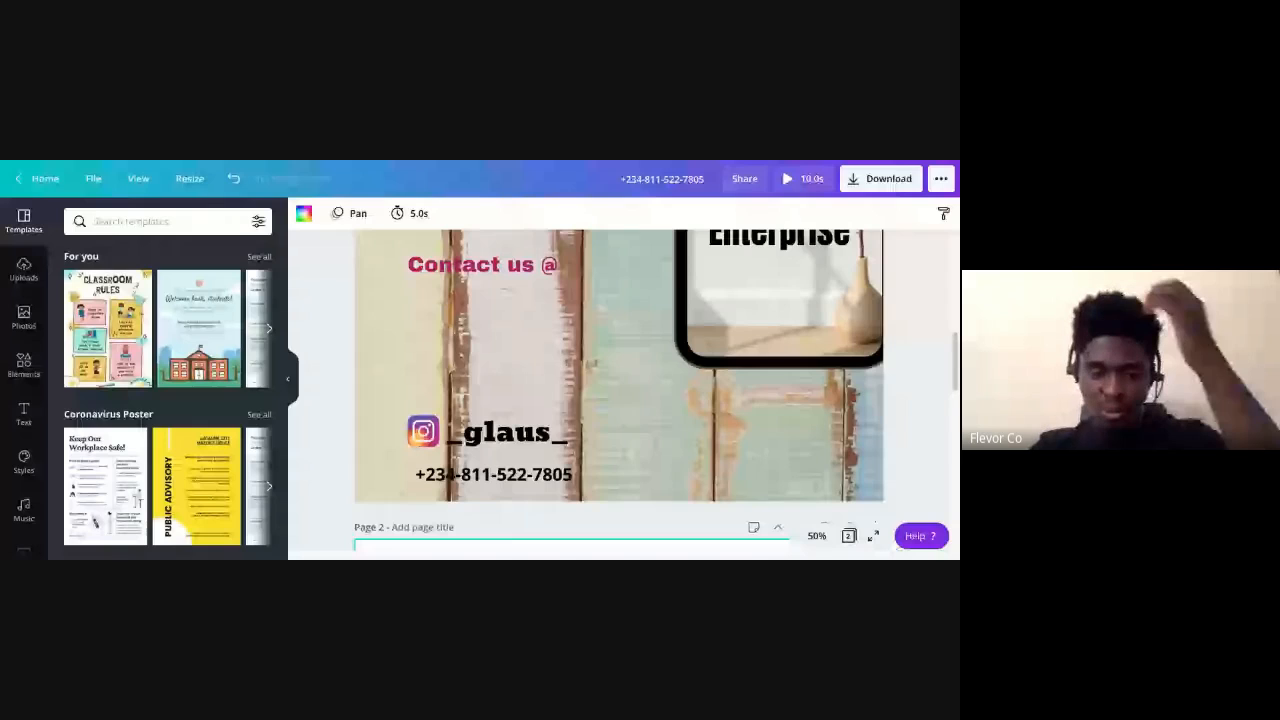
pyautogui.click(493, 474)
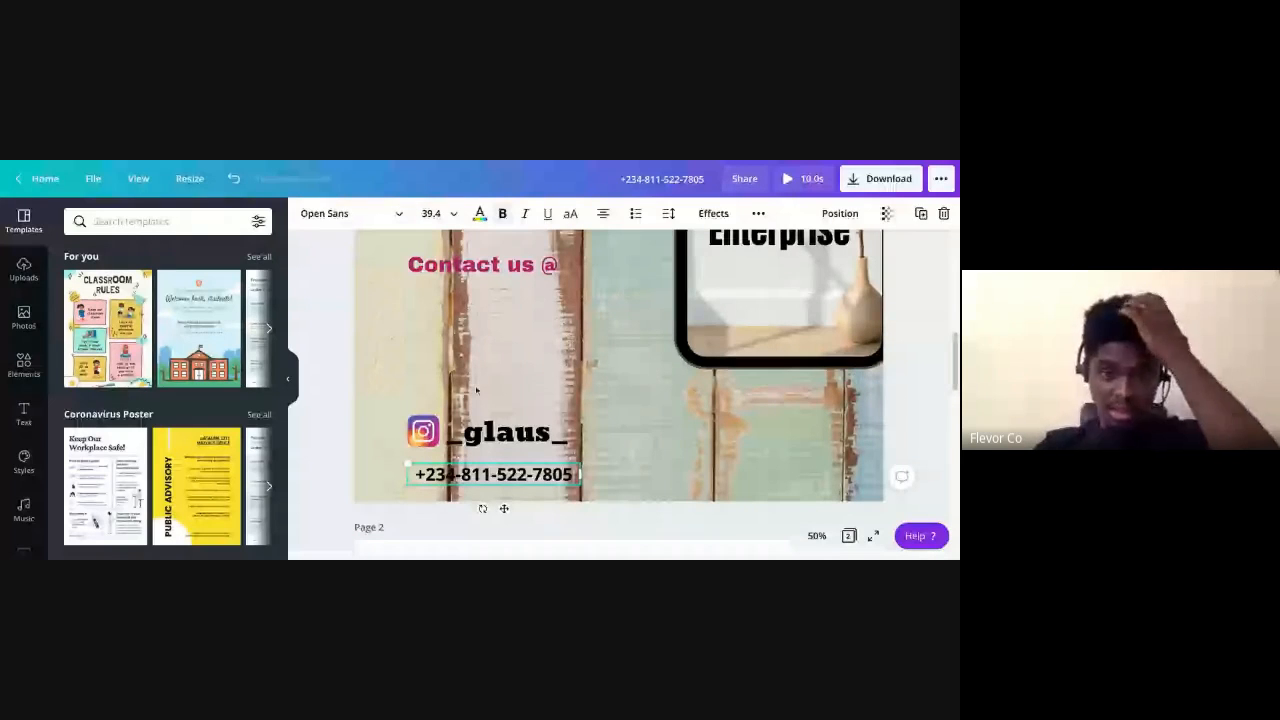
pyautogui.click(431, 213)
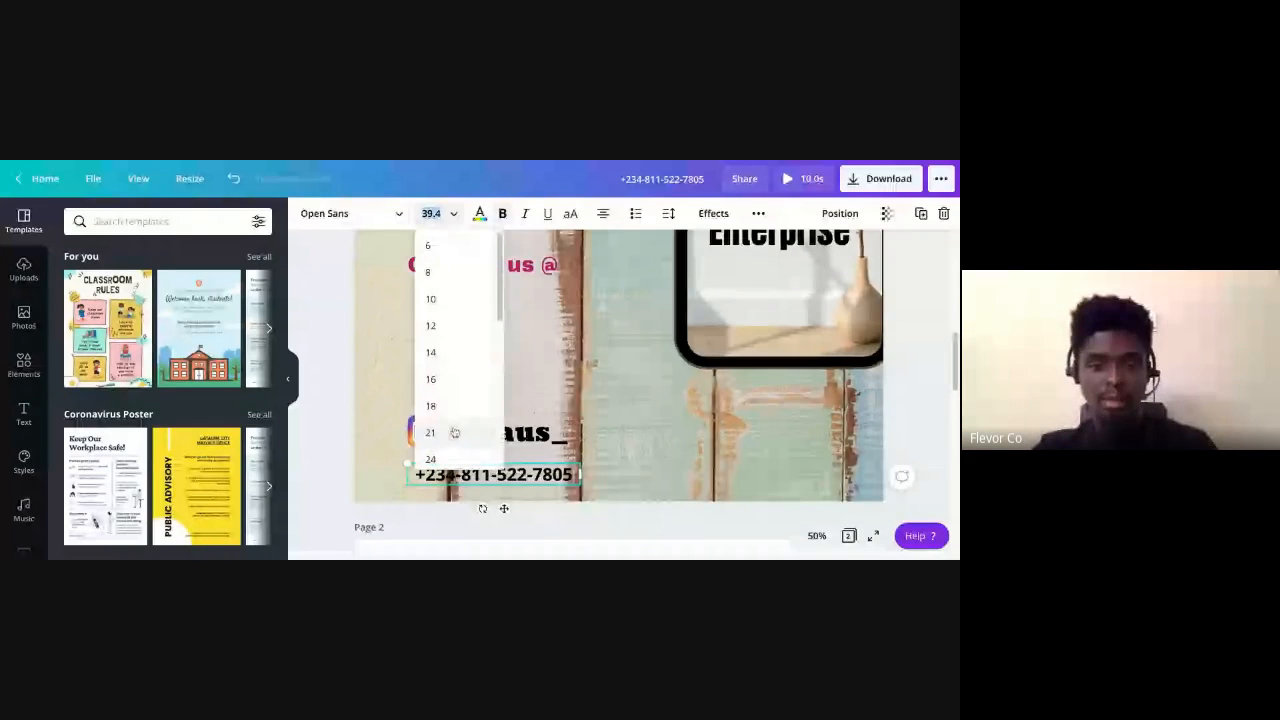
pyautogui.scroll(-2, 442, 372)
pyautogui.click(440, 358)
# Change the Instagram handle's font to Open Sans and make it bold
pyautogui.click(512, 432)
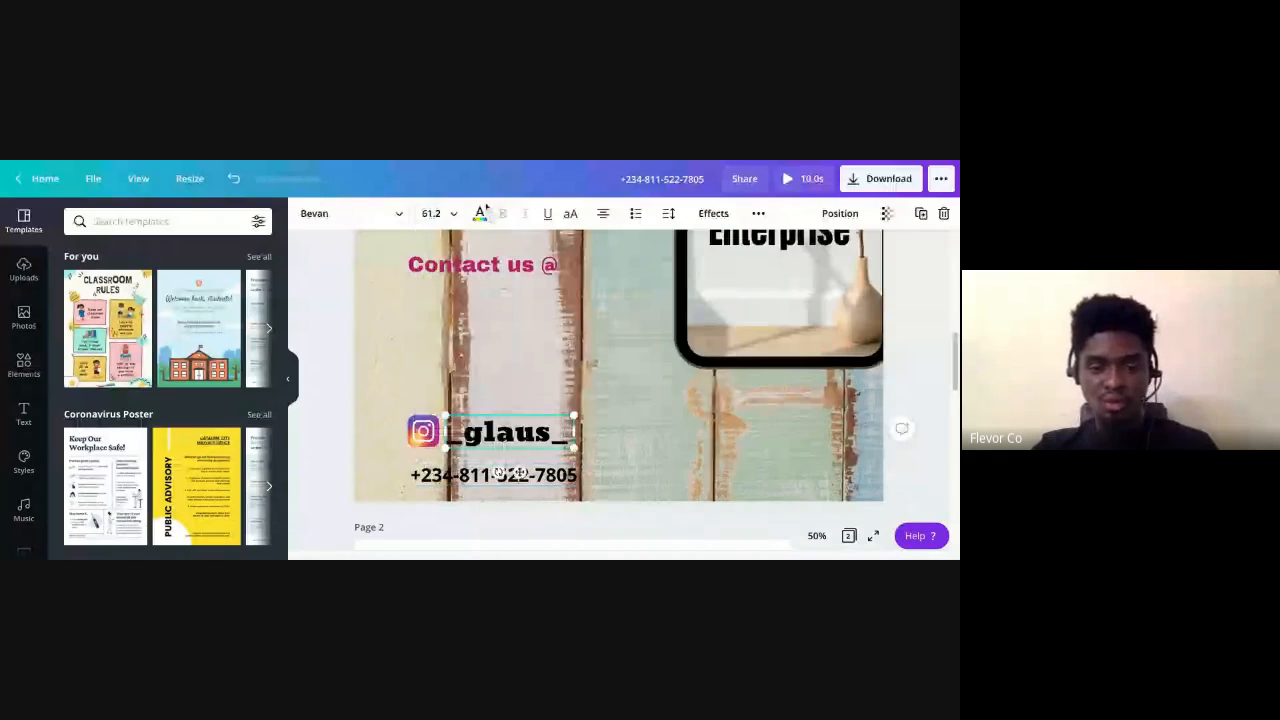
pyautogui.click(350, 213)
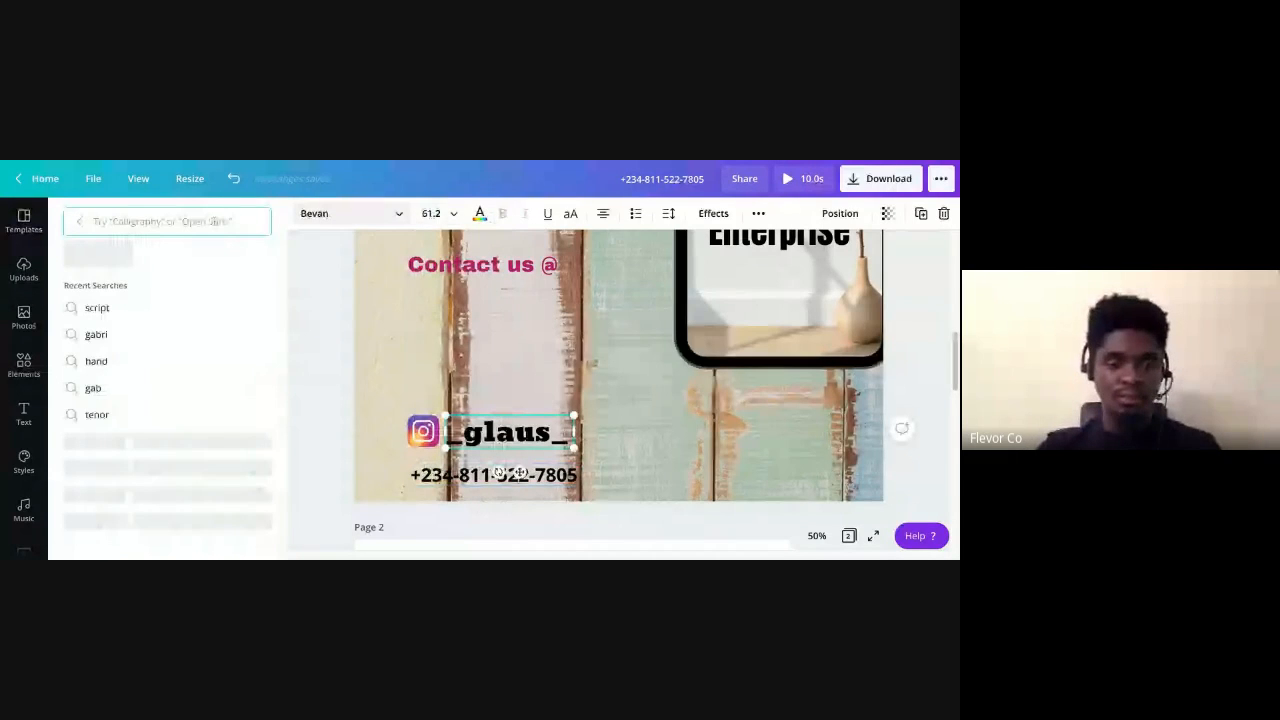
pyautogui.write('open ')
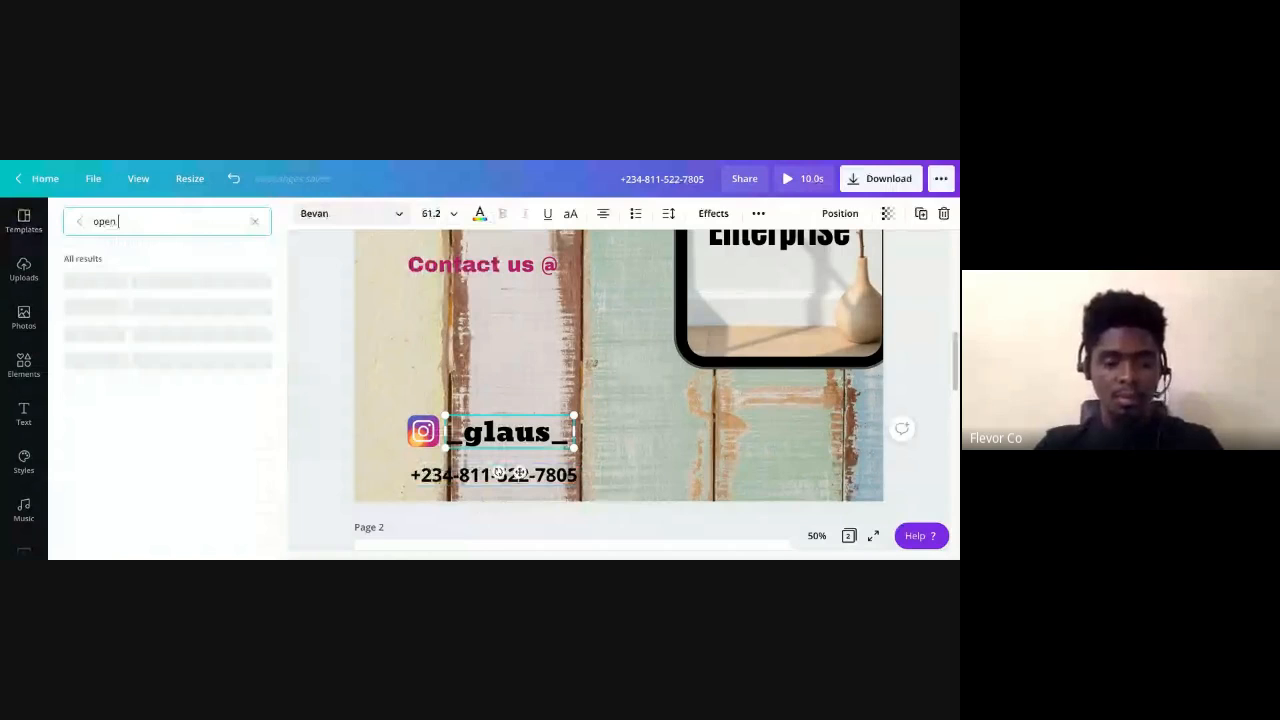
pyautogui.write('sans')
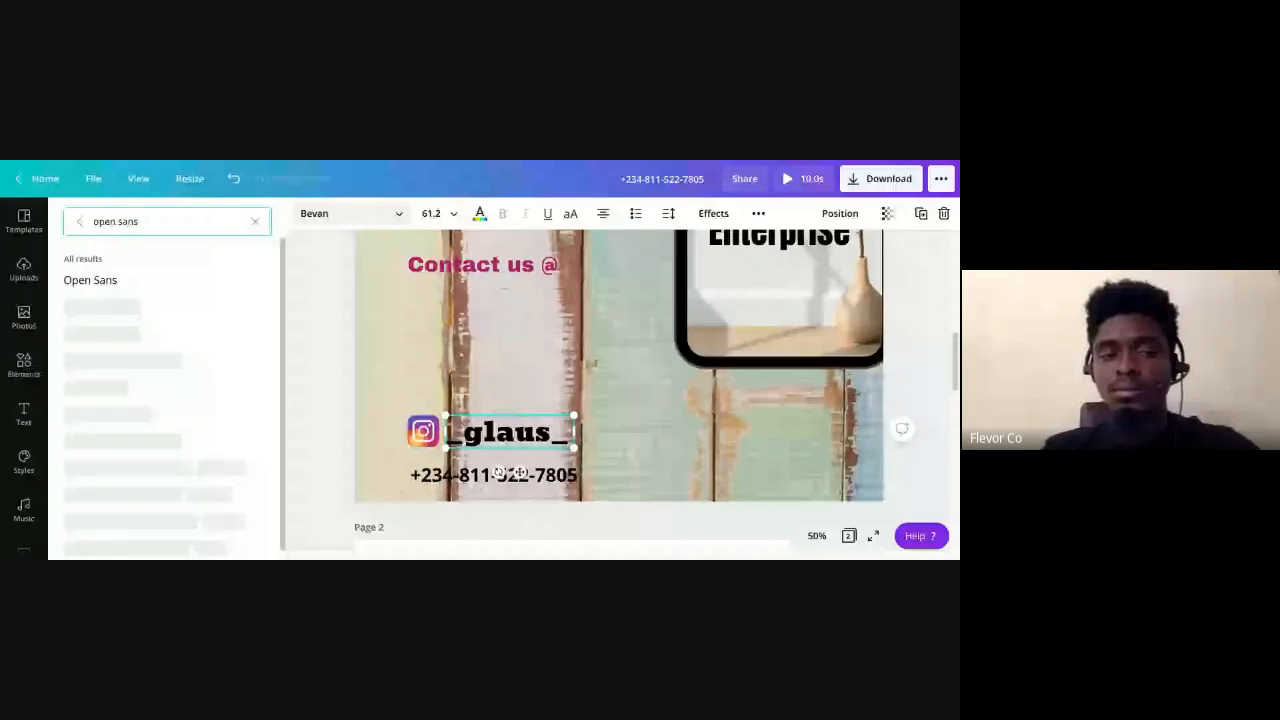
pyautogui.click(117, 281)
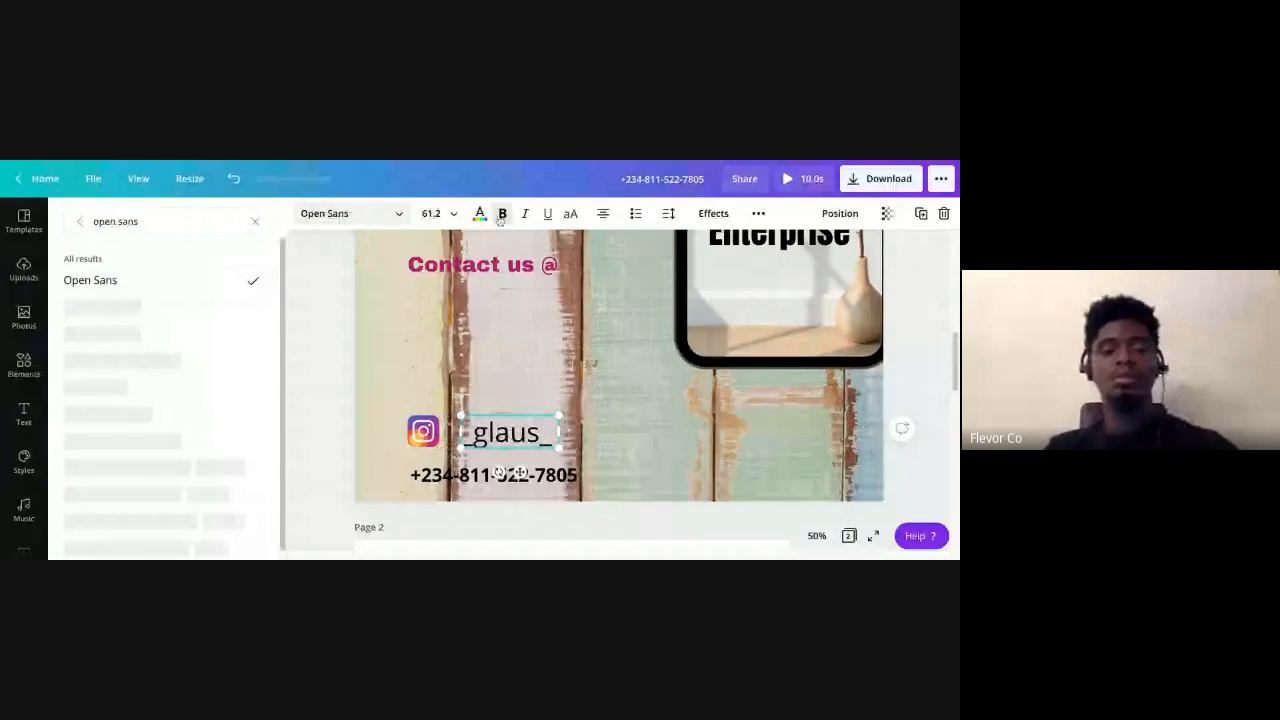
pyautogui.click(502, 214)
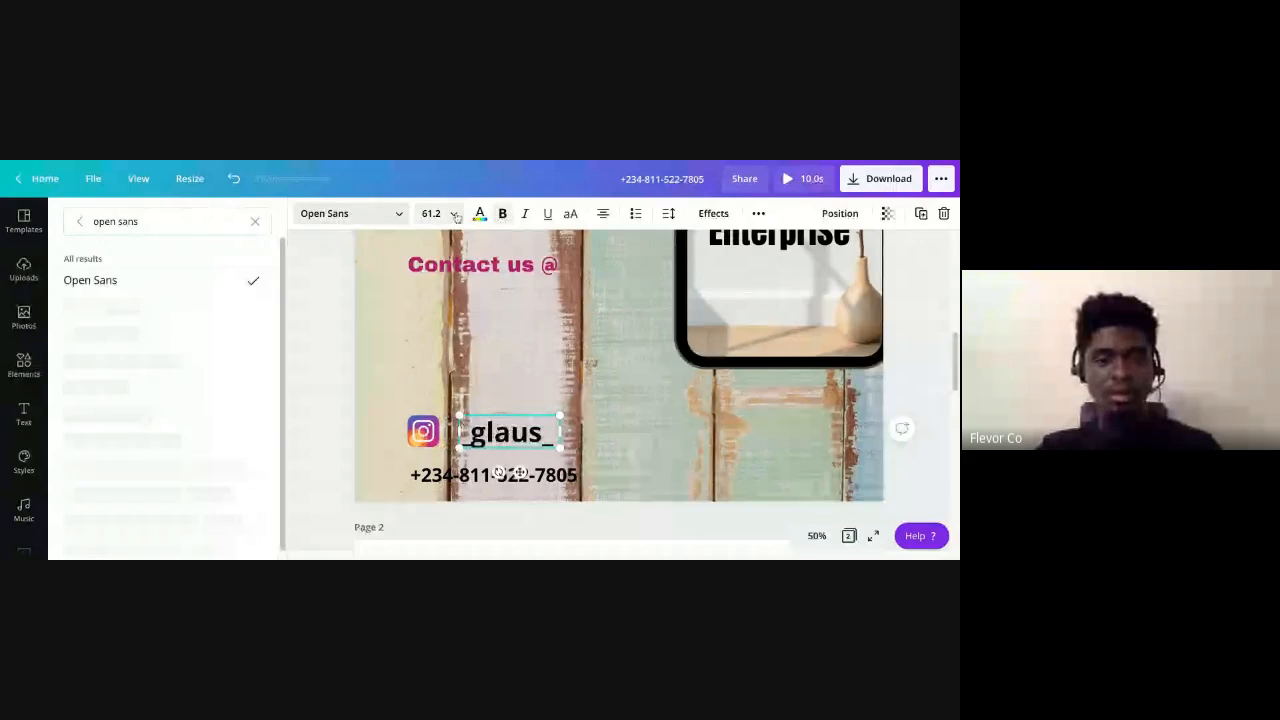
# Set the Instagram handle's font size to 42 and move it closer to the Instagram icon
pyautogui.click(455, 216)
pyautogui.scroll(-2, 451, 435)
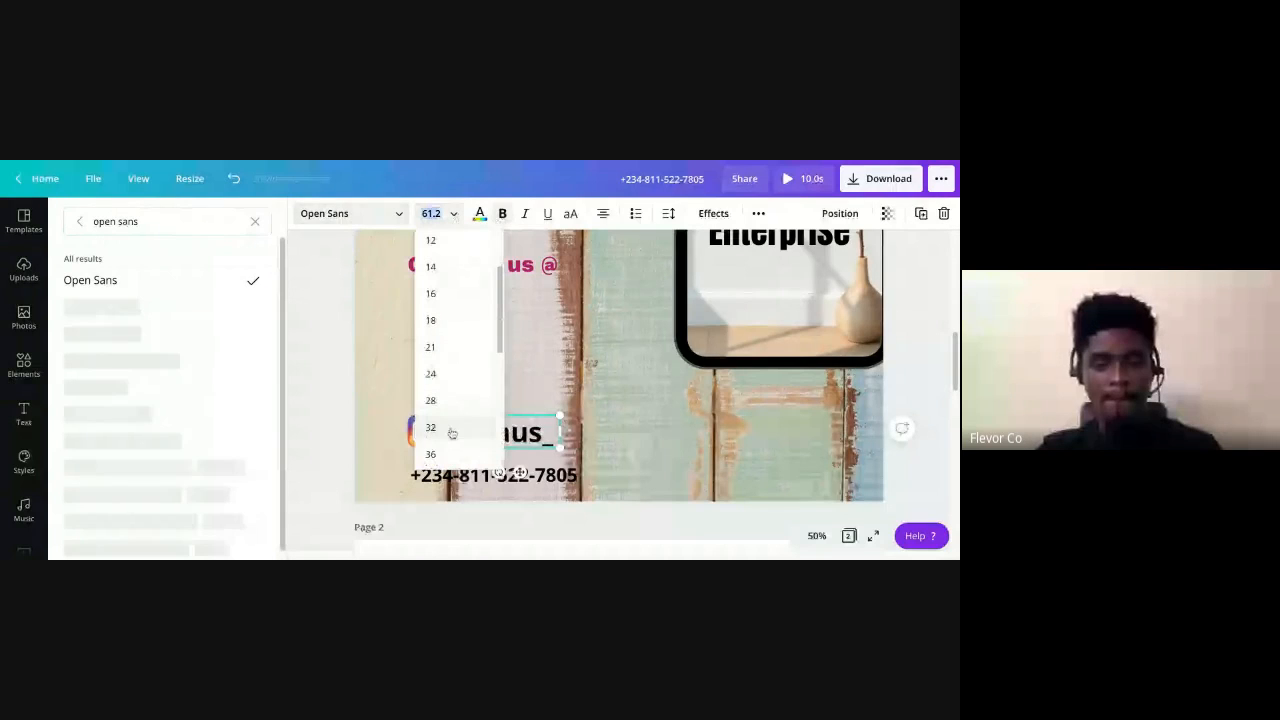
pyautogui.scroll(-1, 451, 433)
pyautogui.click(451, 431)
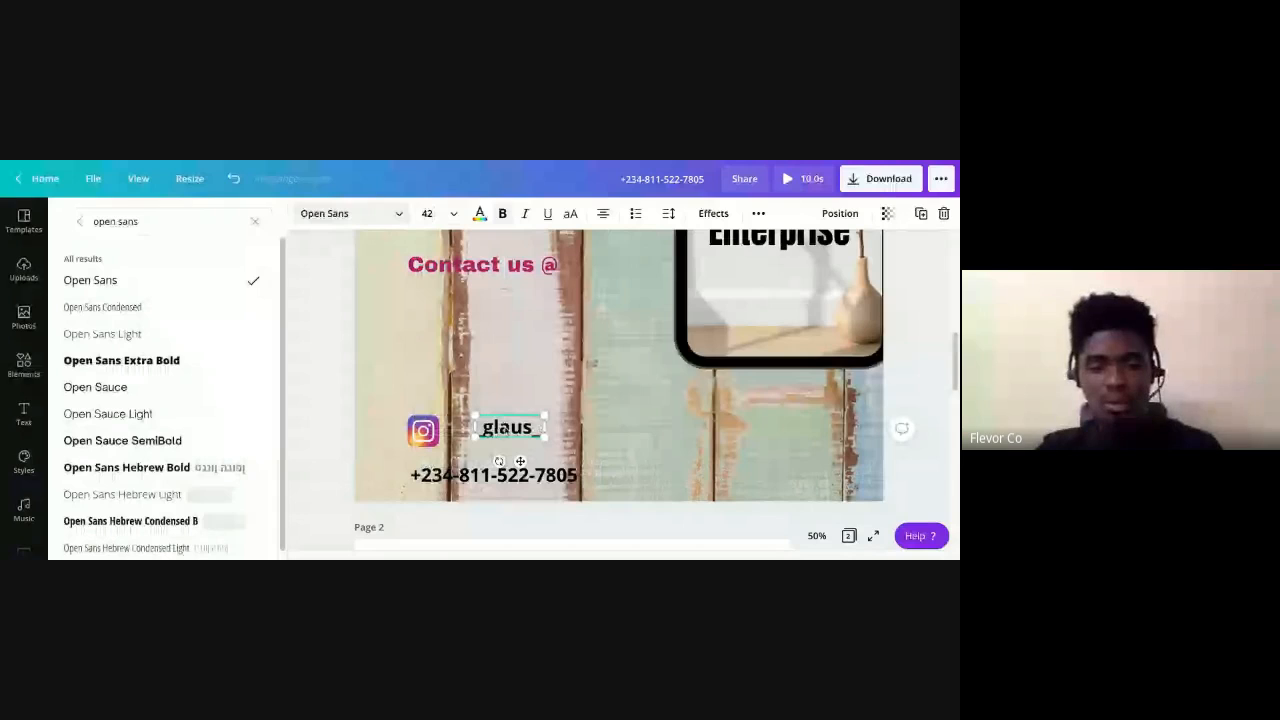
pyautogui.moveTo(520, 461); pyautogui.dragTo(504, 466)
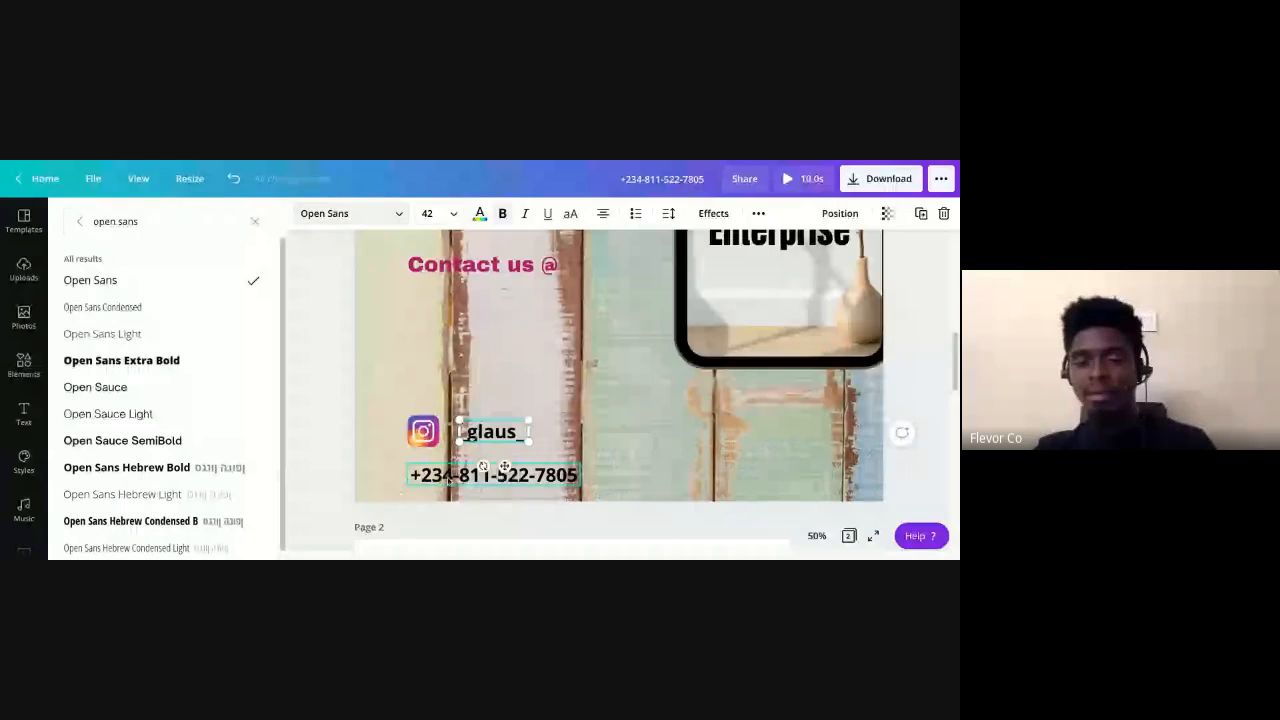
# Cut the phone number from its own text box and paste it as a second line under the handle in the handle's text box
pyautogui.moveTo(449, 480); pyautogui.dragTo(497, 474)
pyautogui.doubleClick(497, 474)
pyautogui.hotkey('ctrl', 'c')
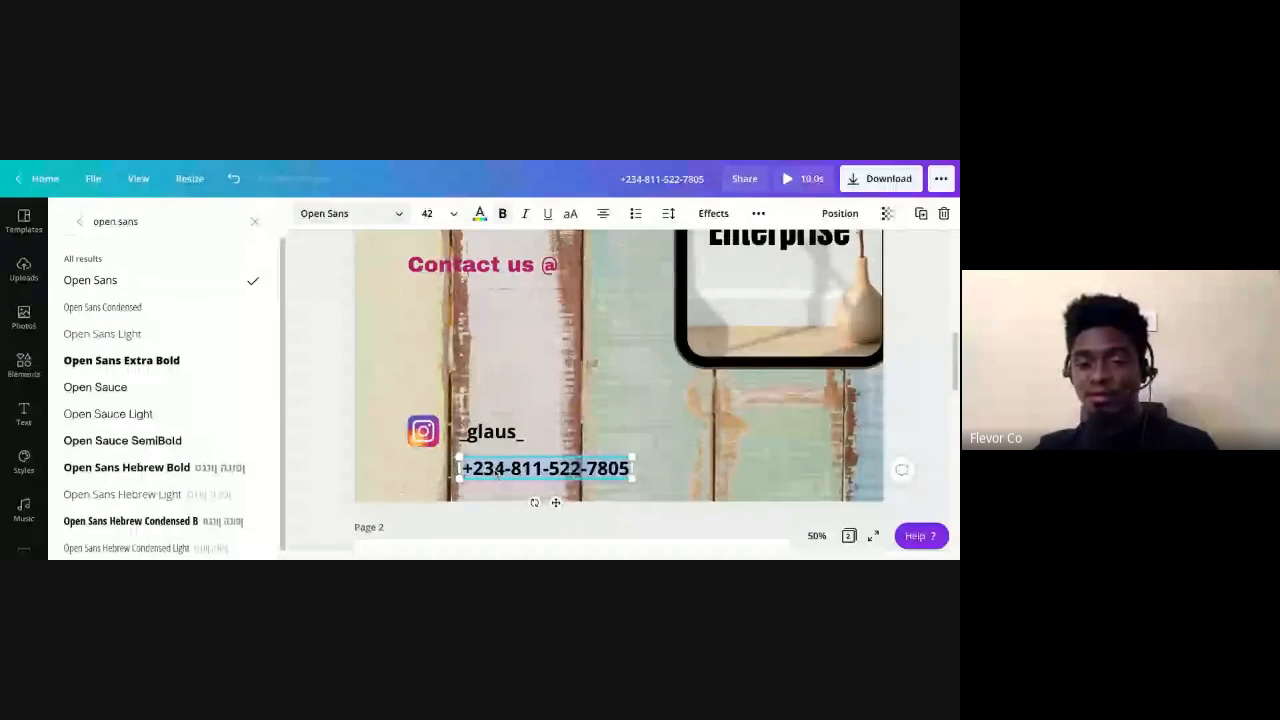
pyautogui.press('BackSpace')
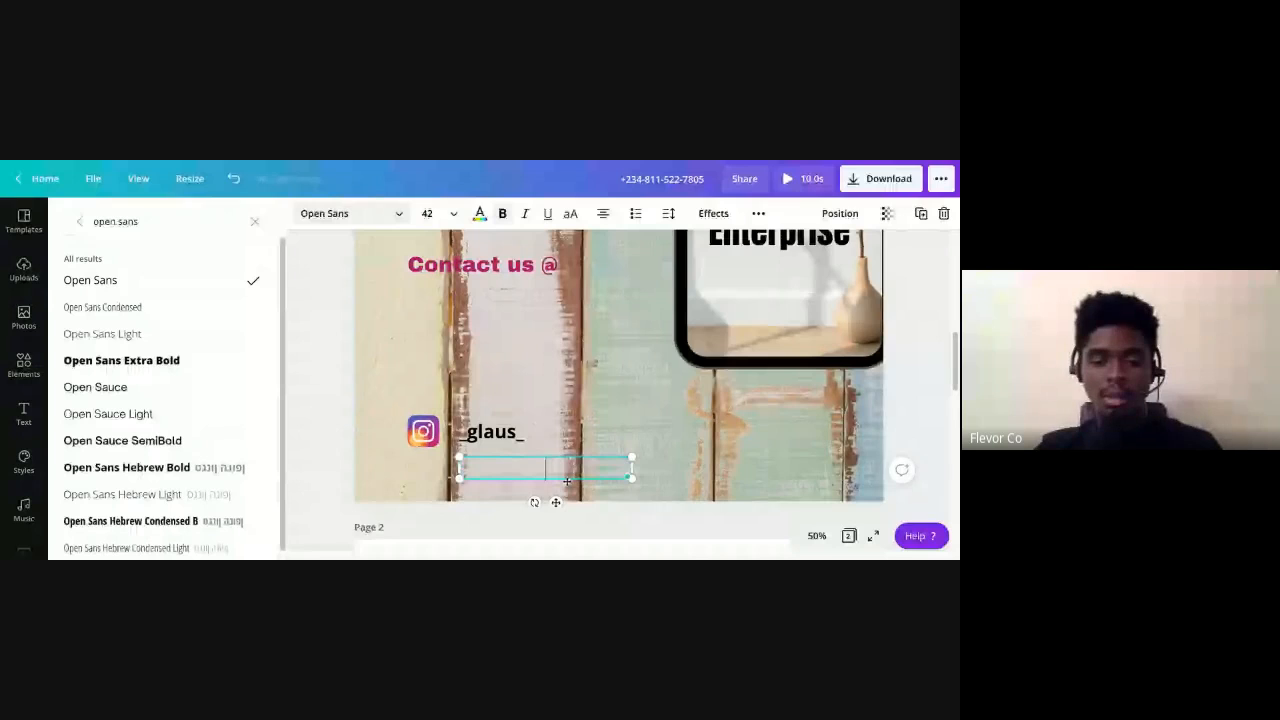
pyautogui.click(491, 434)
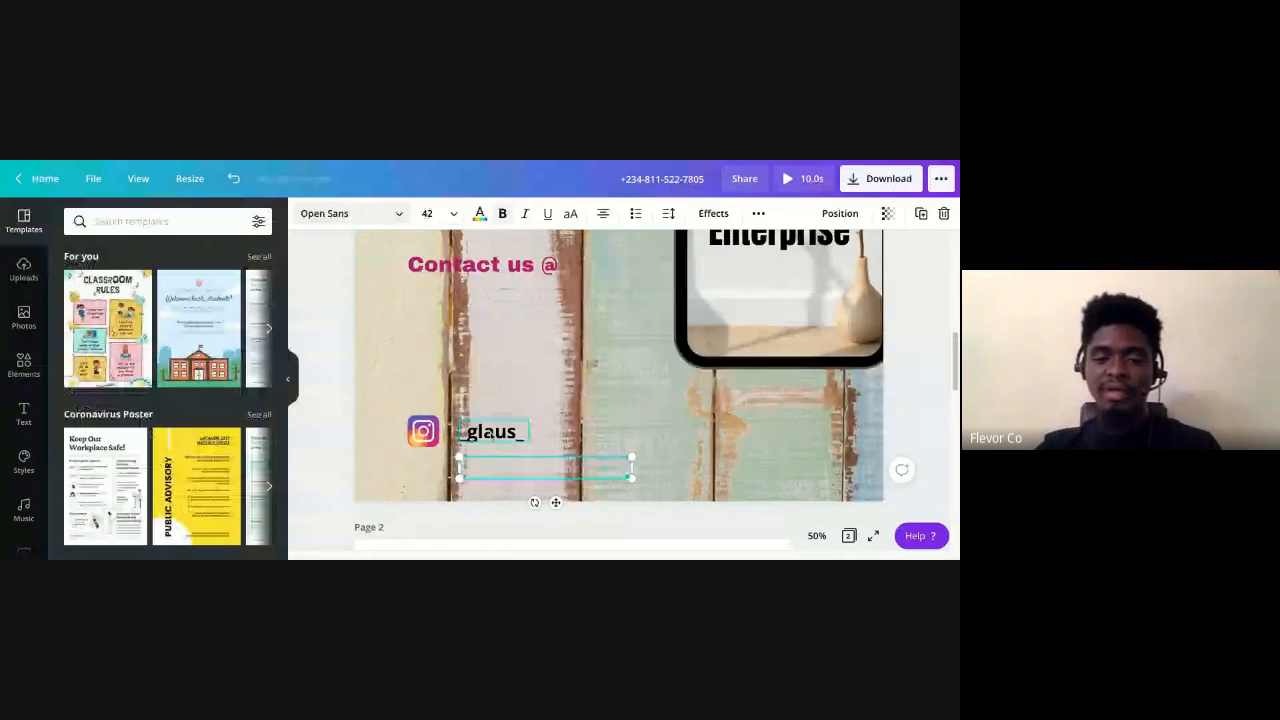
pyautogui.click(491, 434)
pyautogui.press('Return')
pyautogui.hotkey('ctrl', 'v')
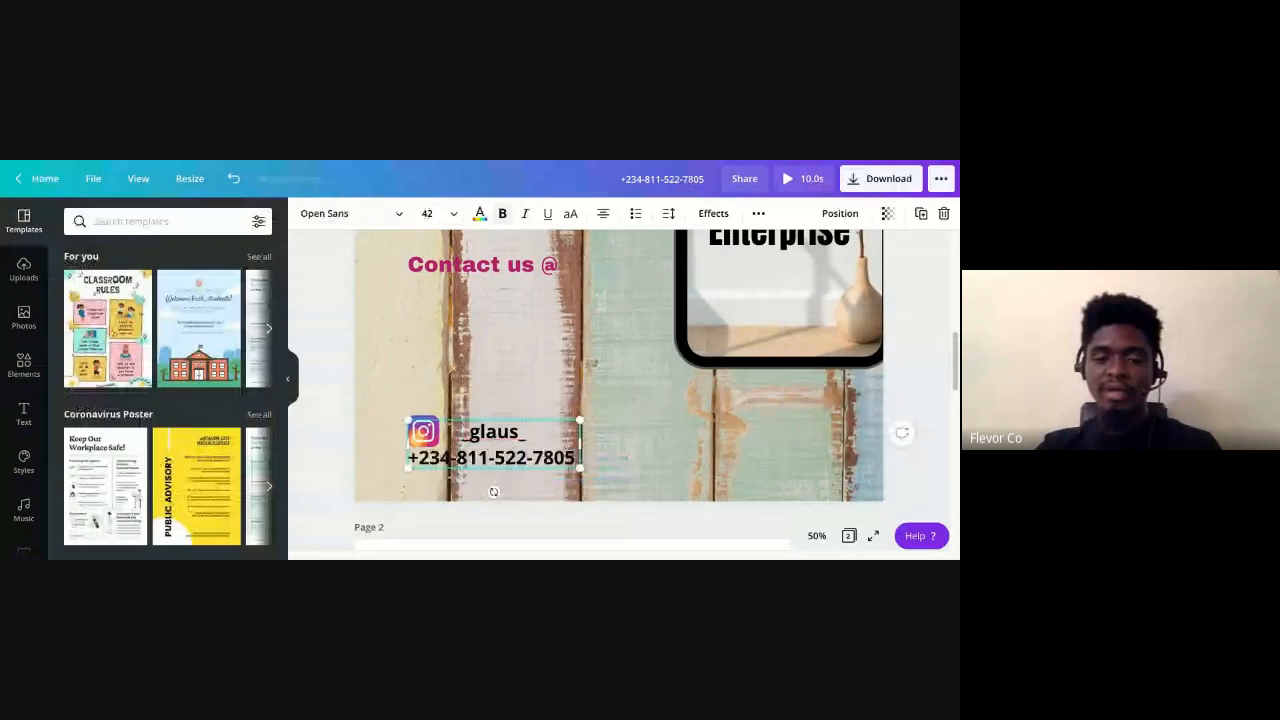
pyautogui.hotkey('ctrl', 'a')
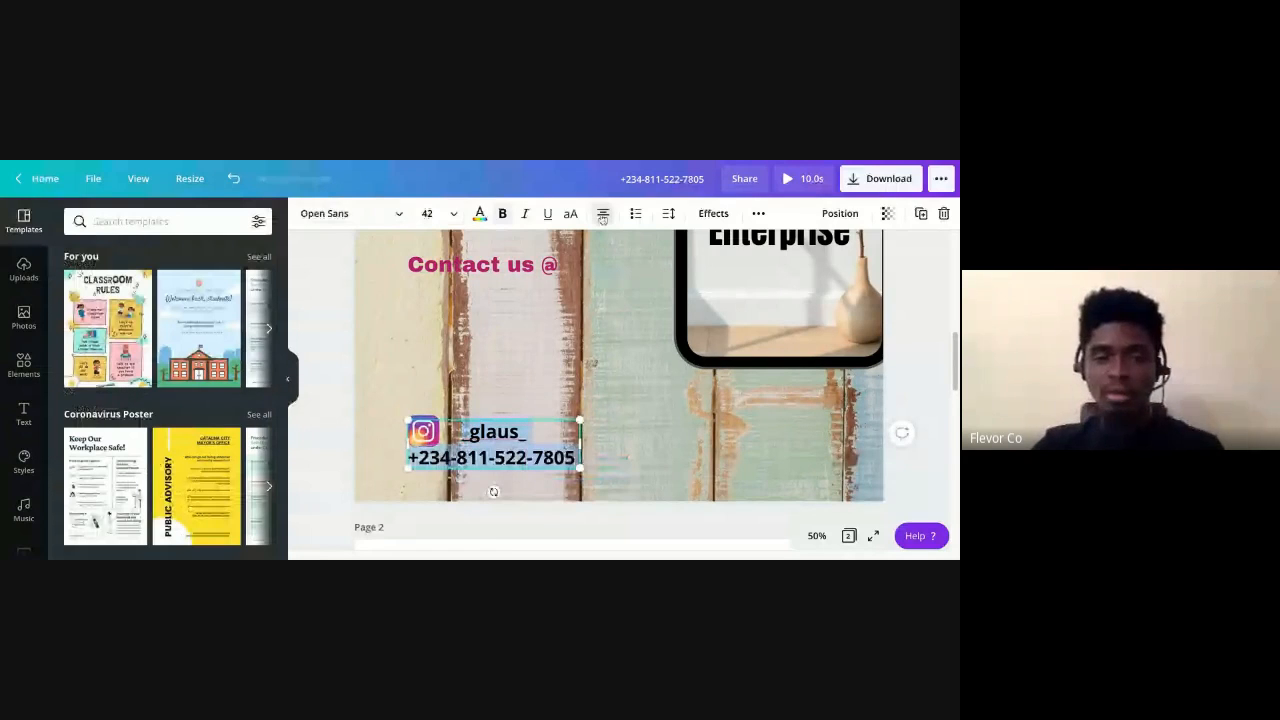
# Left-align the two-line contact text, place it beside the Instagram icon and widen its line spacing
pyautogui.hotkey('ctrl', 'shift', 'l')
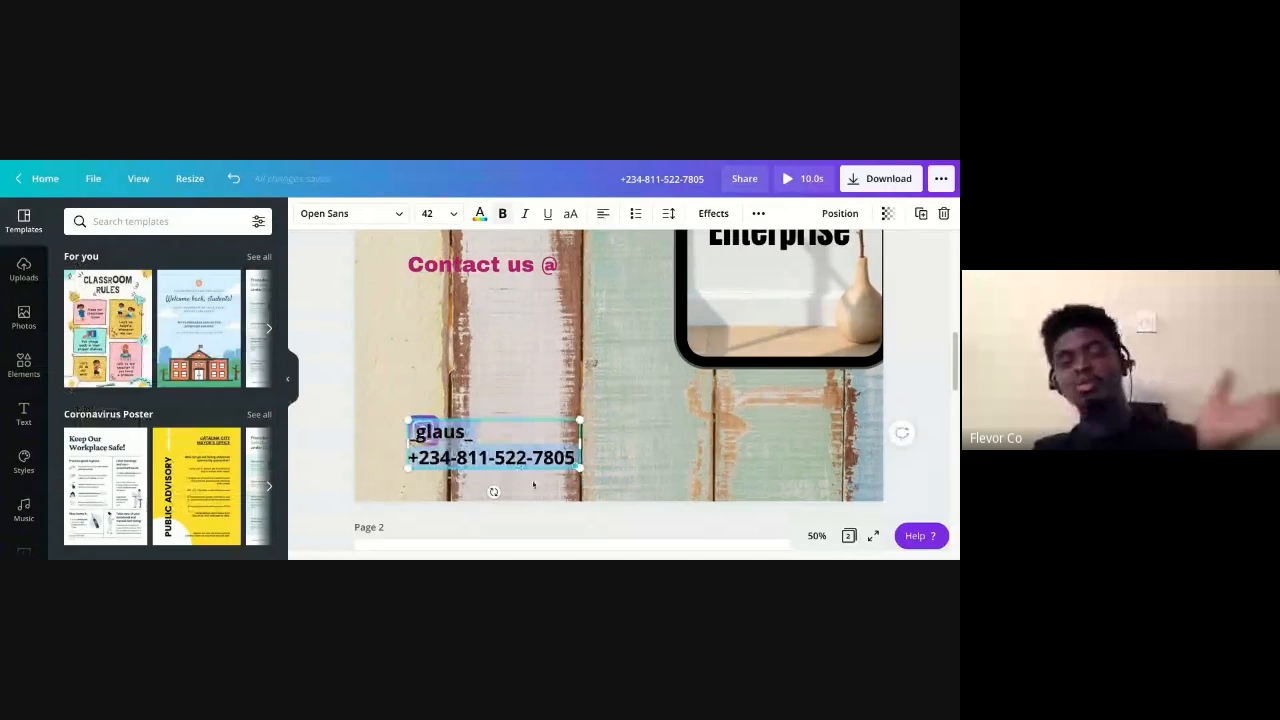
pyautogui.moveTo(533, 472); pyautogui.dragTo(582, 467)
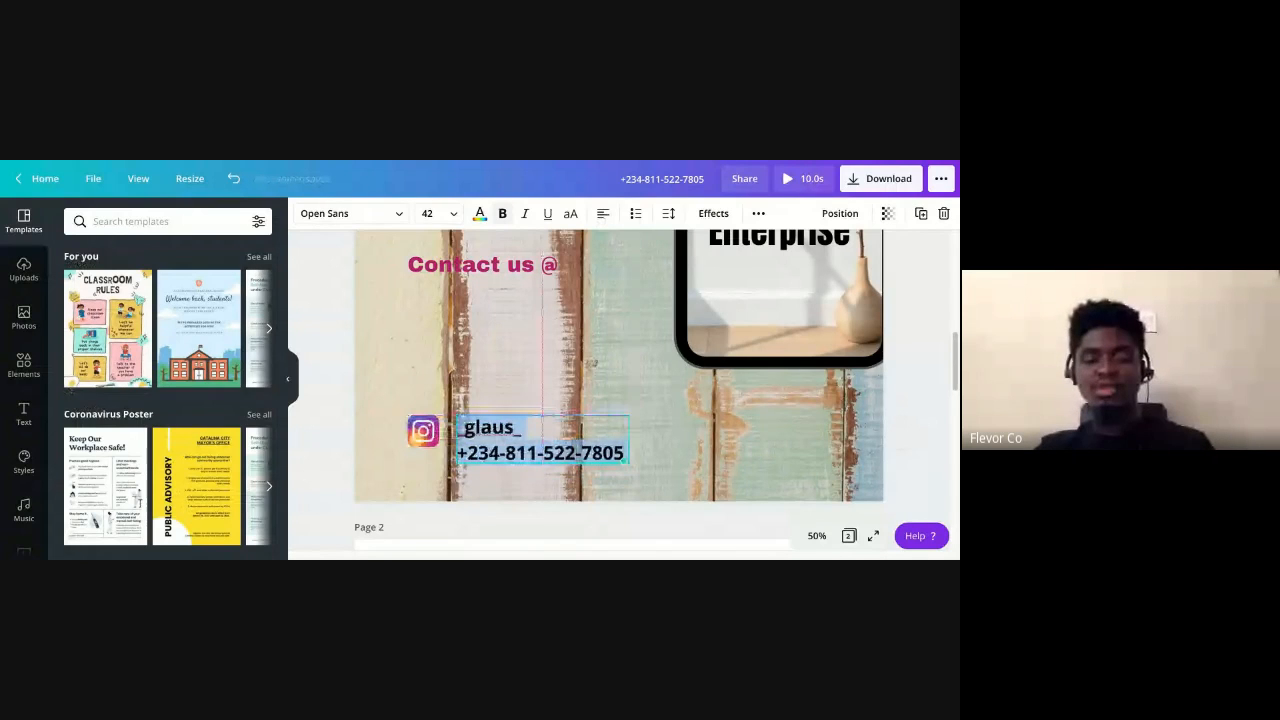
pyautogui.click(668, 213)
pyautogui.moveTo(764, 283); pyautogui.dragTo(779, 283)
# Shrink the Instagram icon and move it close beside the Instagram handle
pyautogui.click(410, 441)
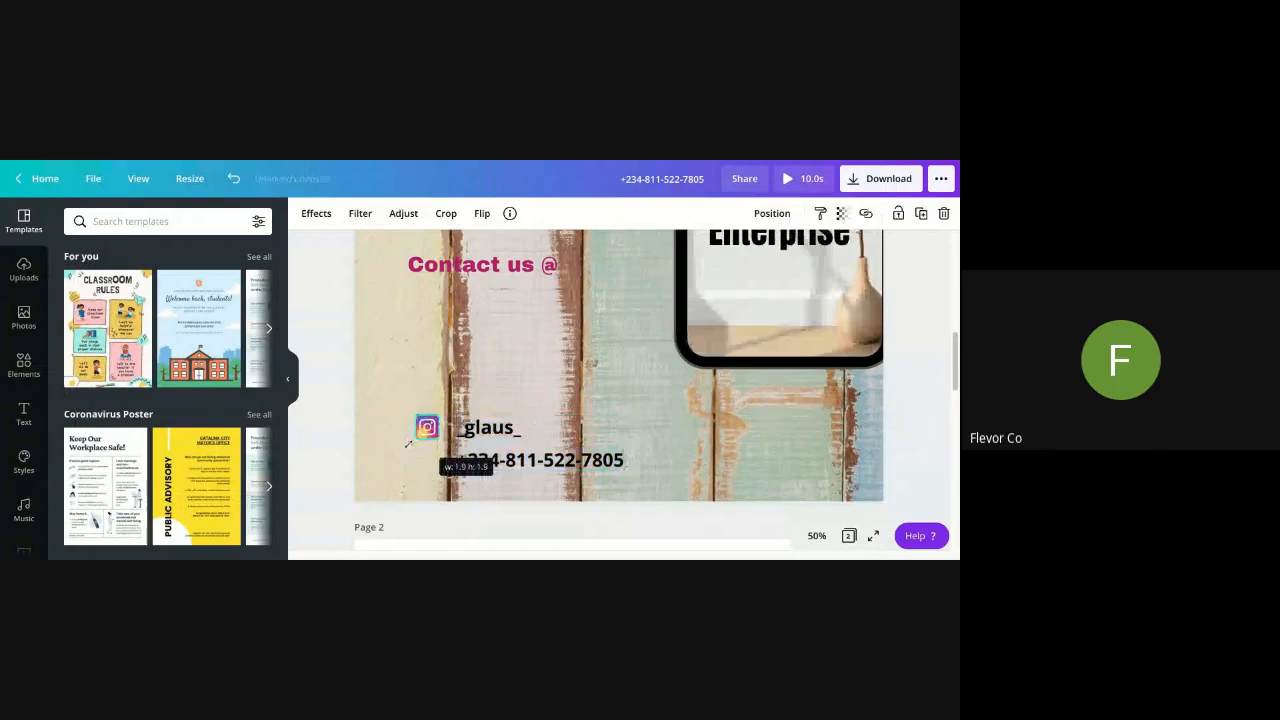
pyautogui.moveTo(433, 470); pyautogui.dragTo(445, 467)
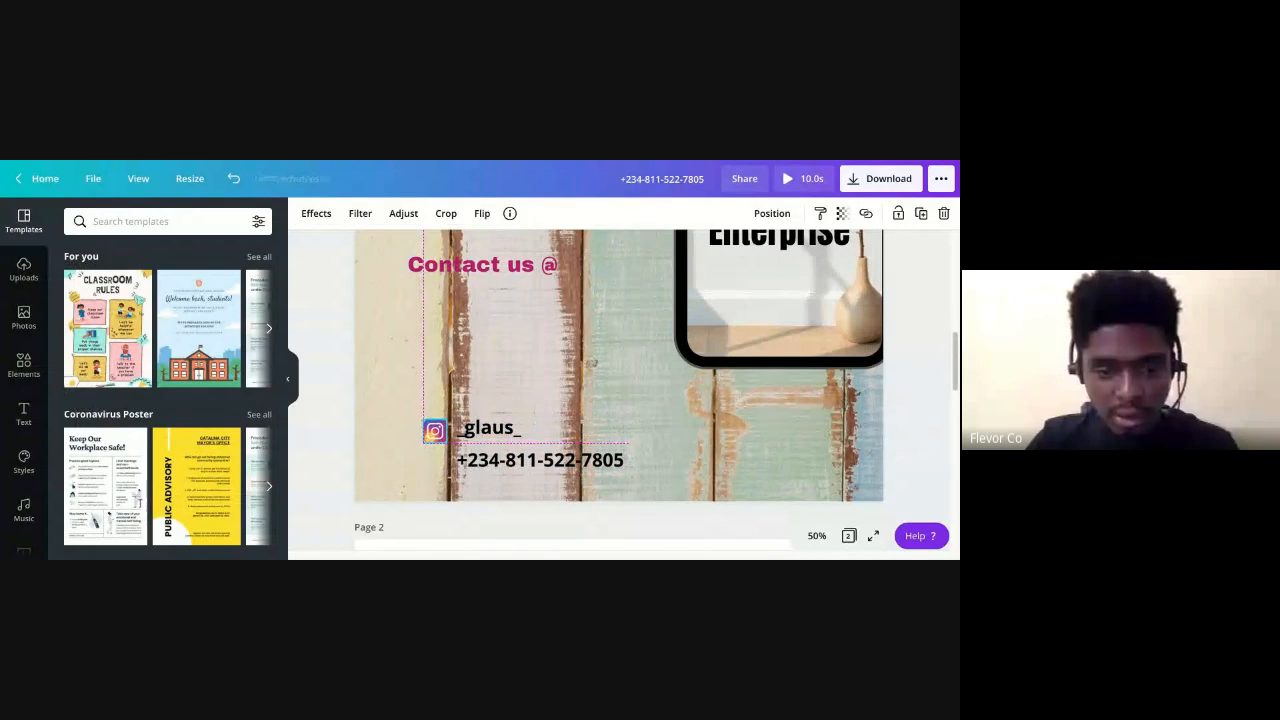
# Search the elements for "phone" and add the tilted smartphone graphic with the blue screen to the poster
pyautogui.click(129, 222)
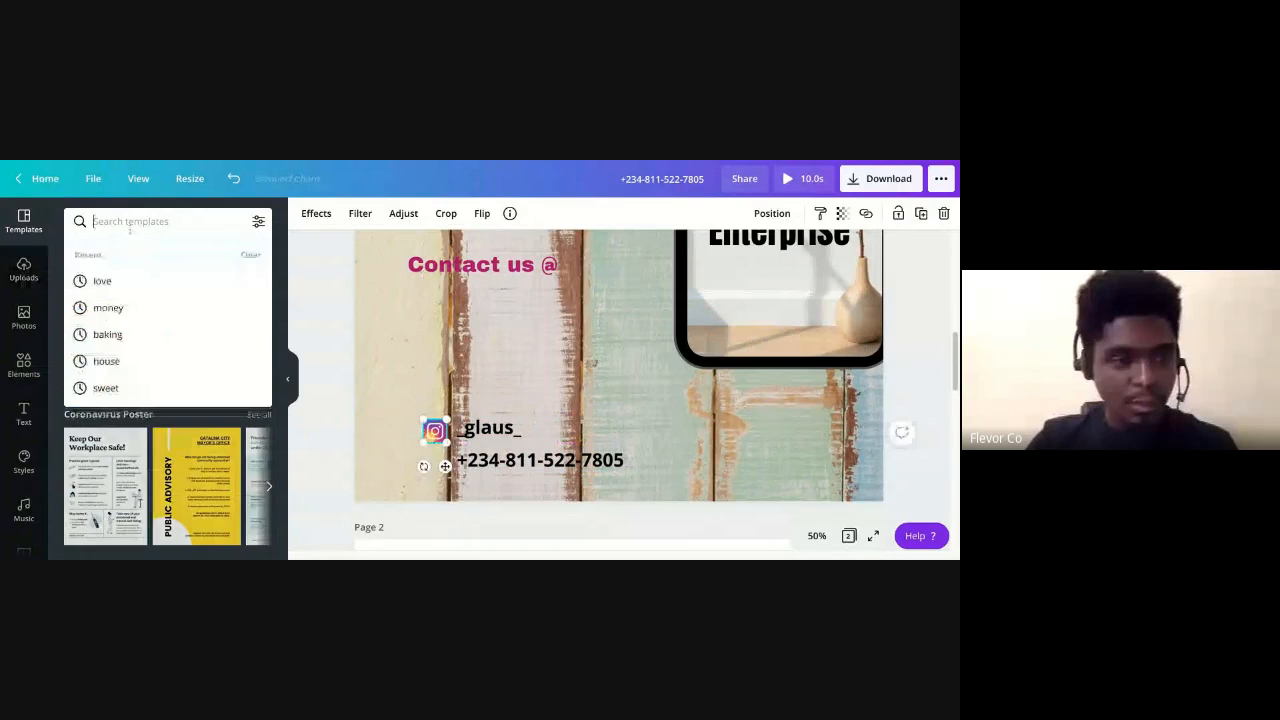
pyautogui.click(28, 367)
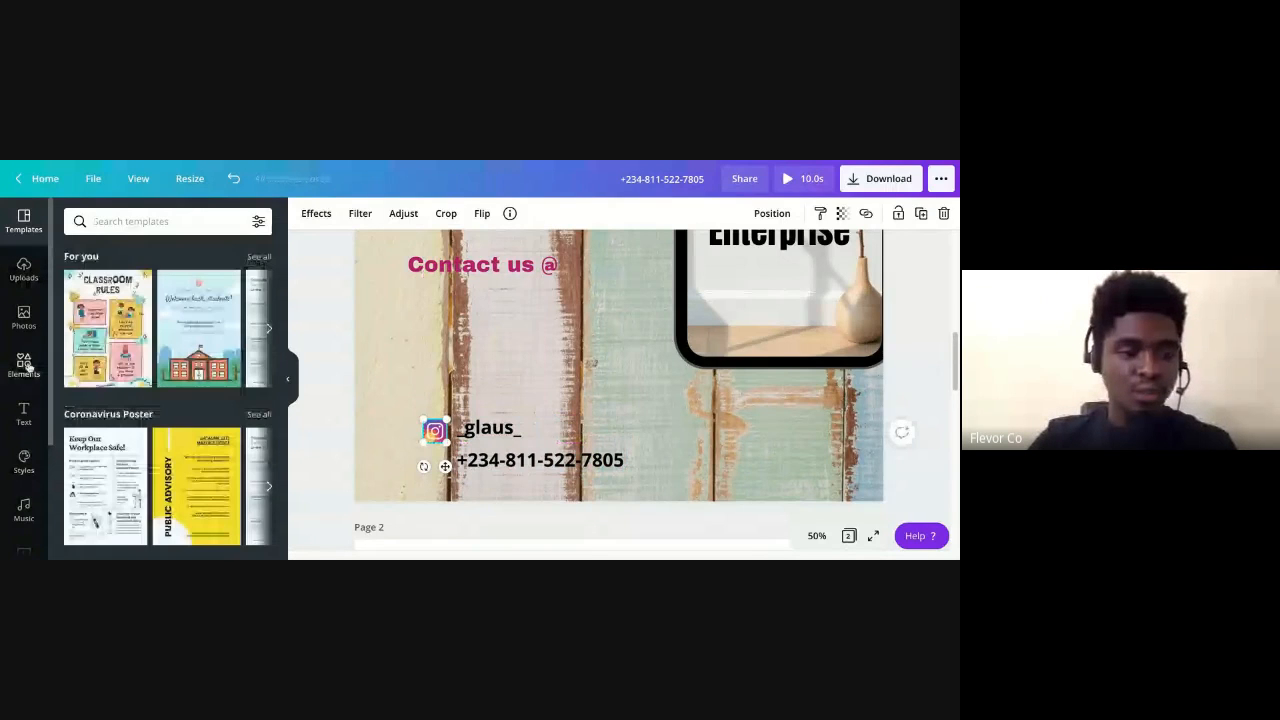
pyautogui.click(129, 220)
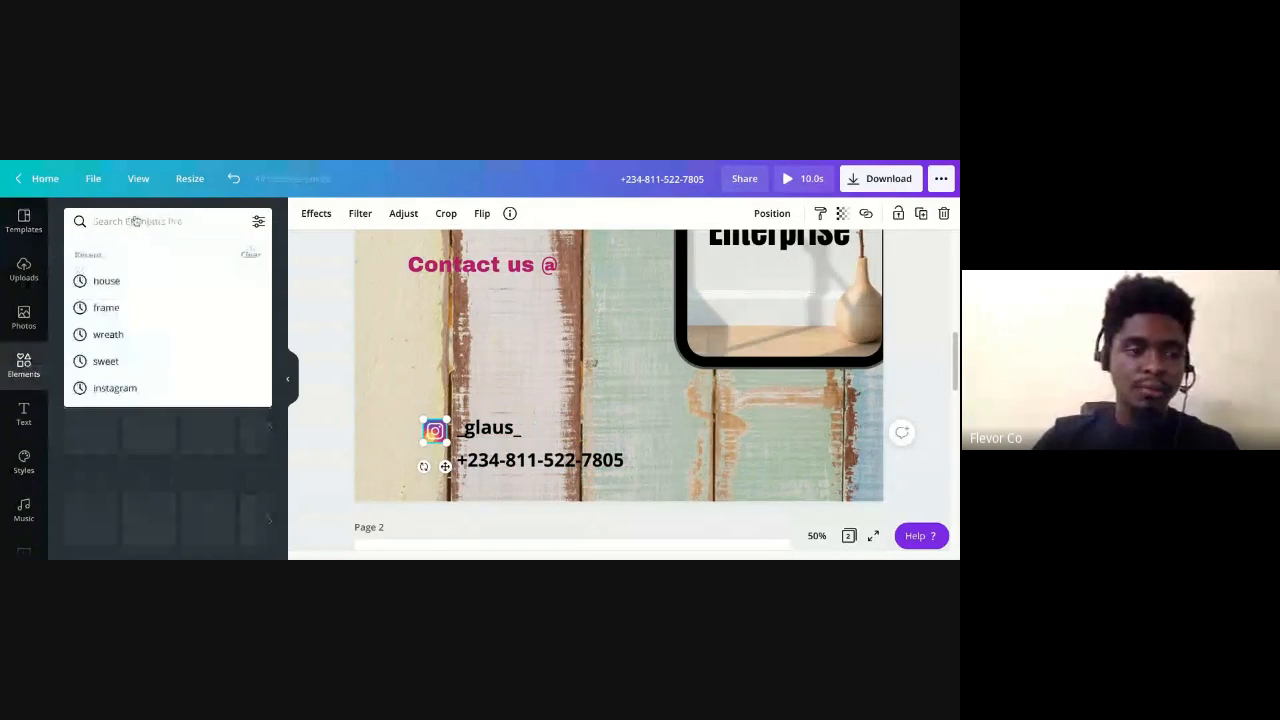
pyautogui.write('phone')
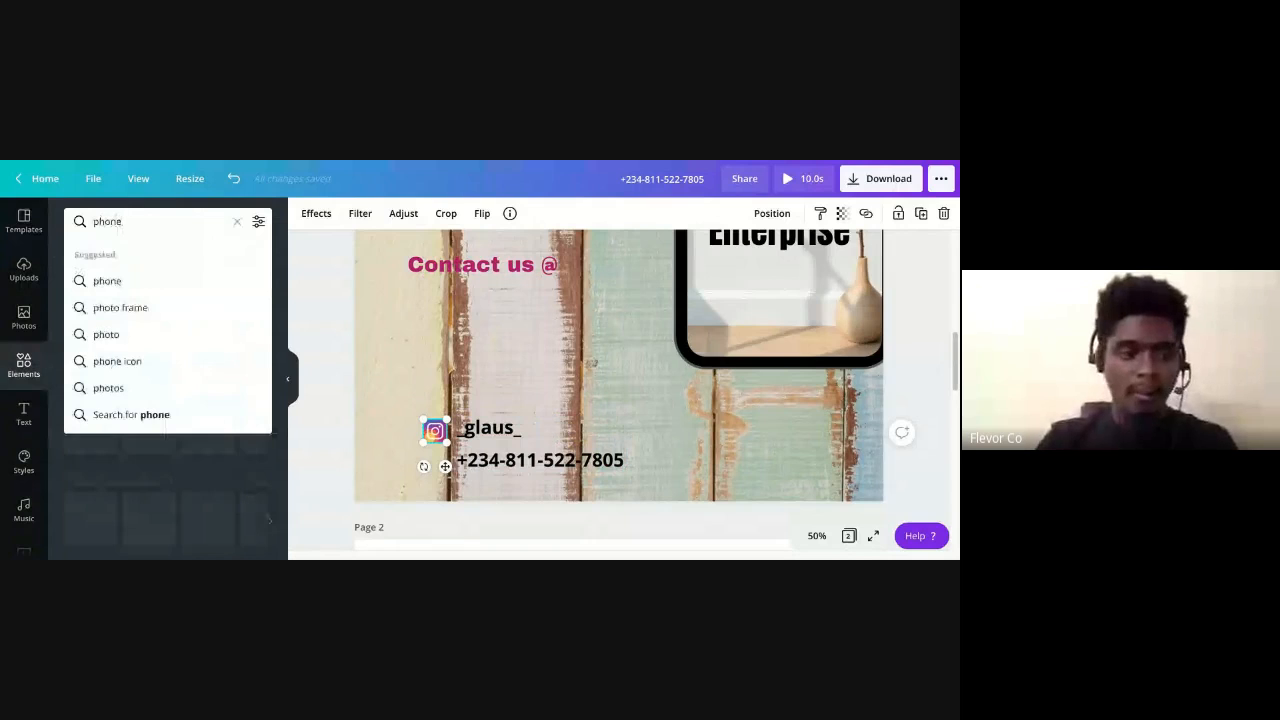
pyautogui.click(116, 288)
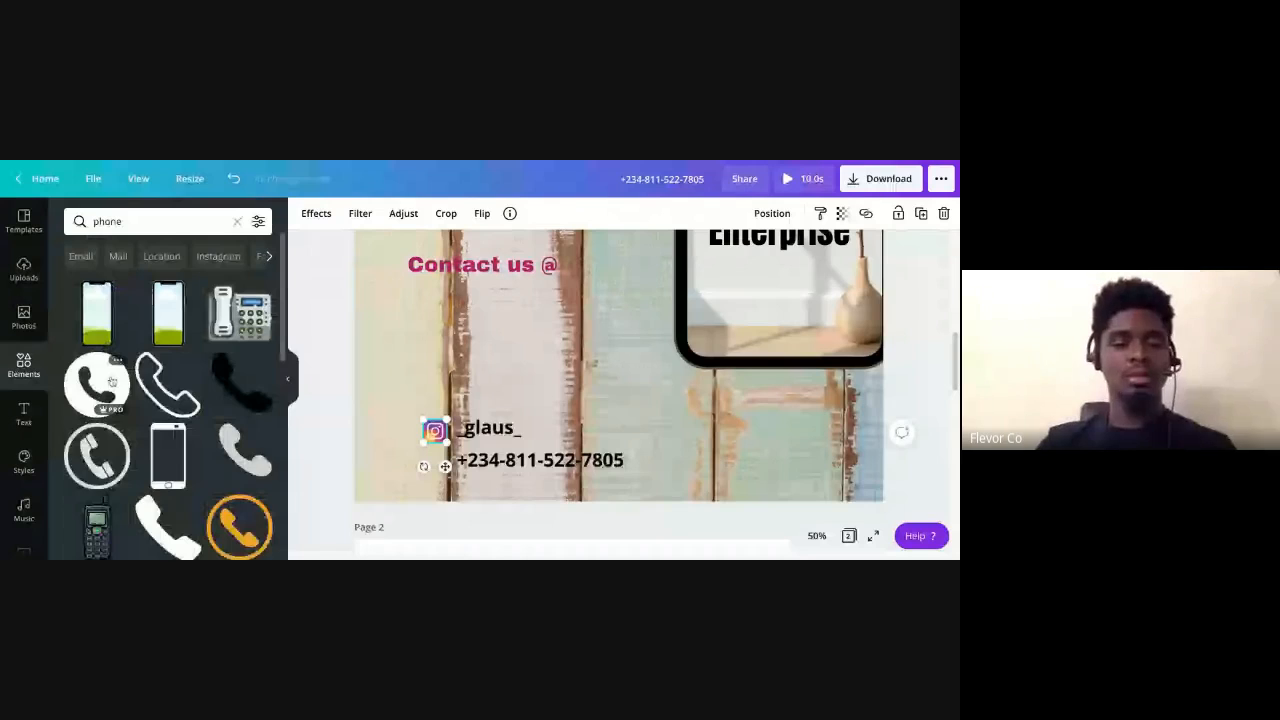
pyautogui.scroll(-3, 150, 395)
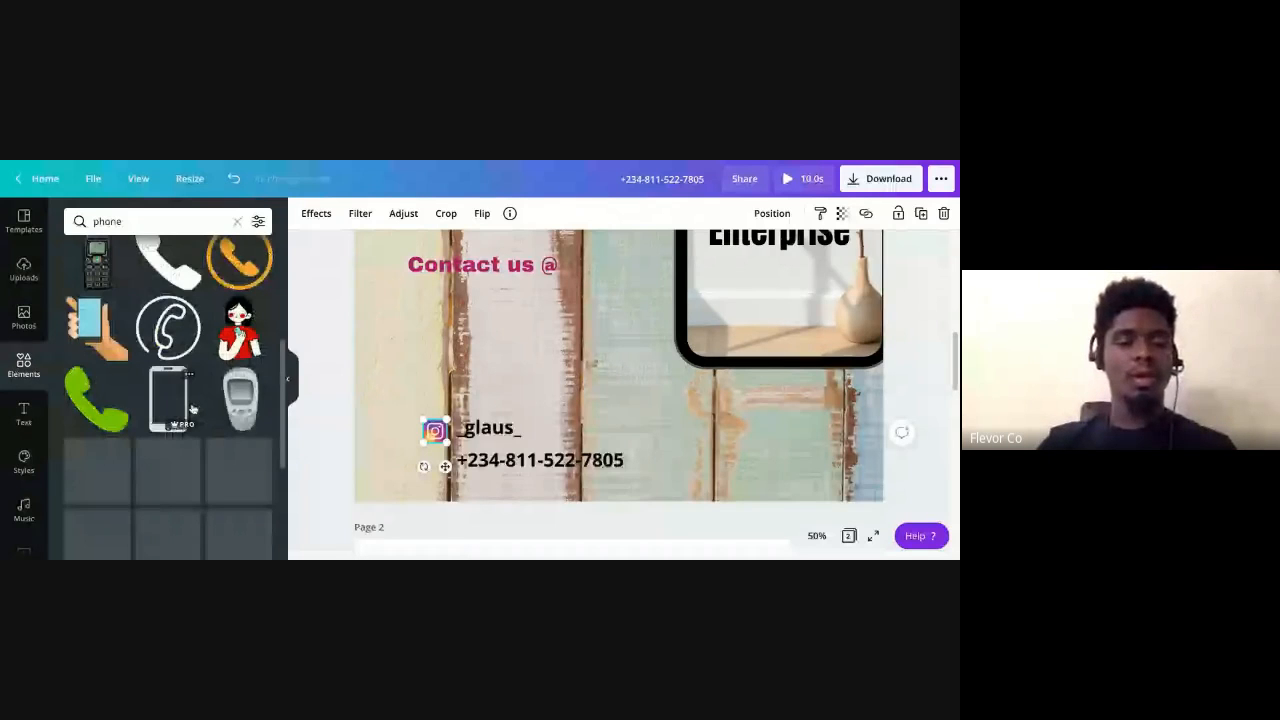
pyautogui.scroll(-1, 193, 410)
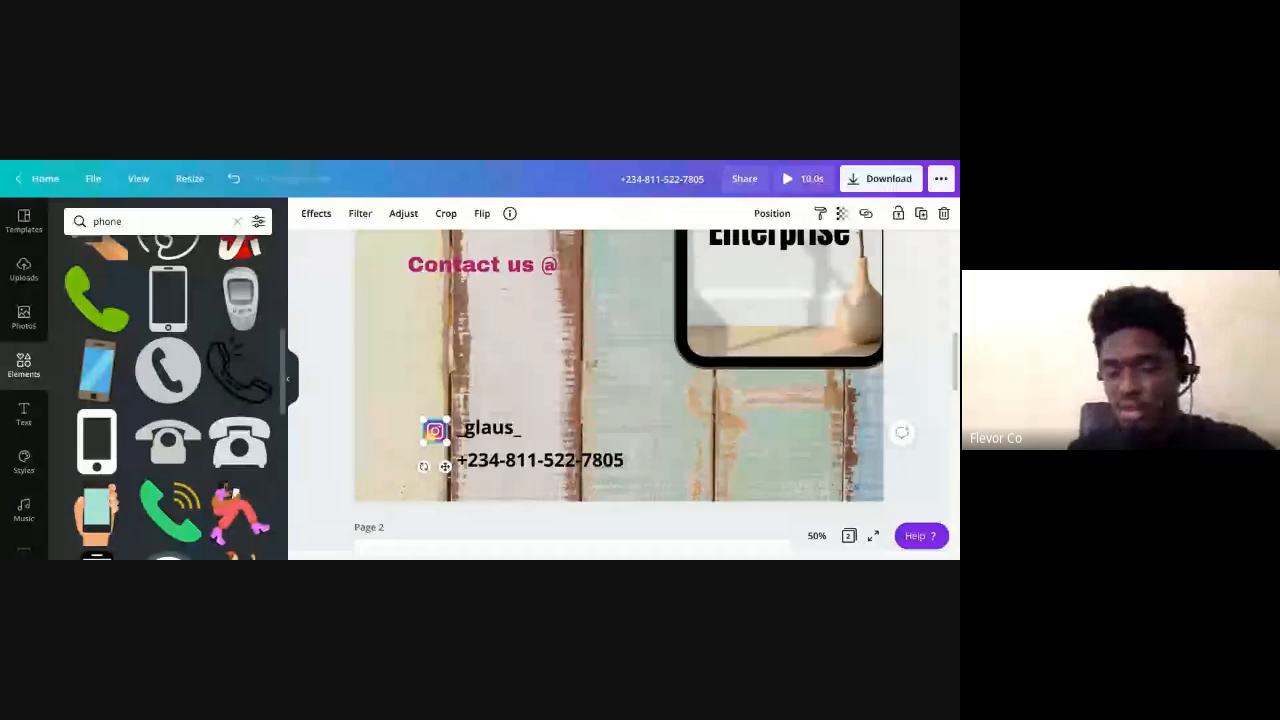
pyautogui.click(326, 334)
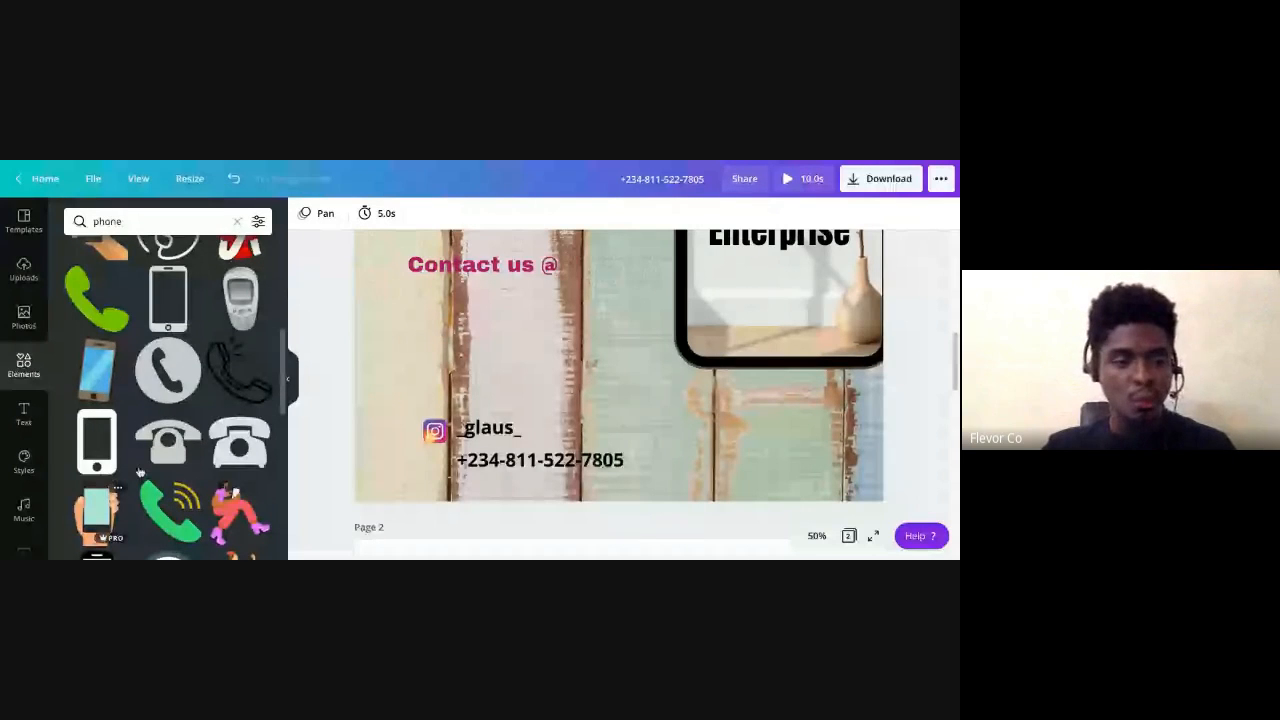
pyautogui.scroll(-5, 148, 465)
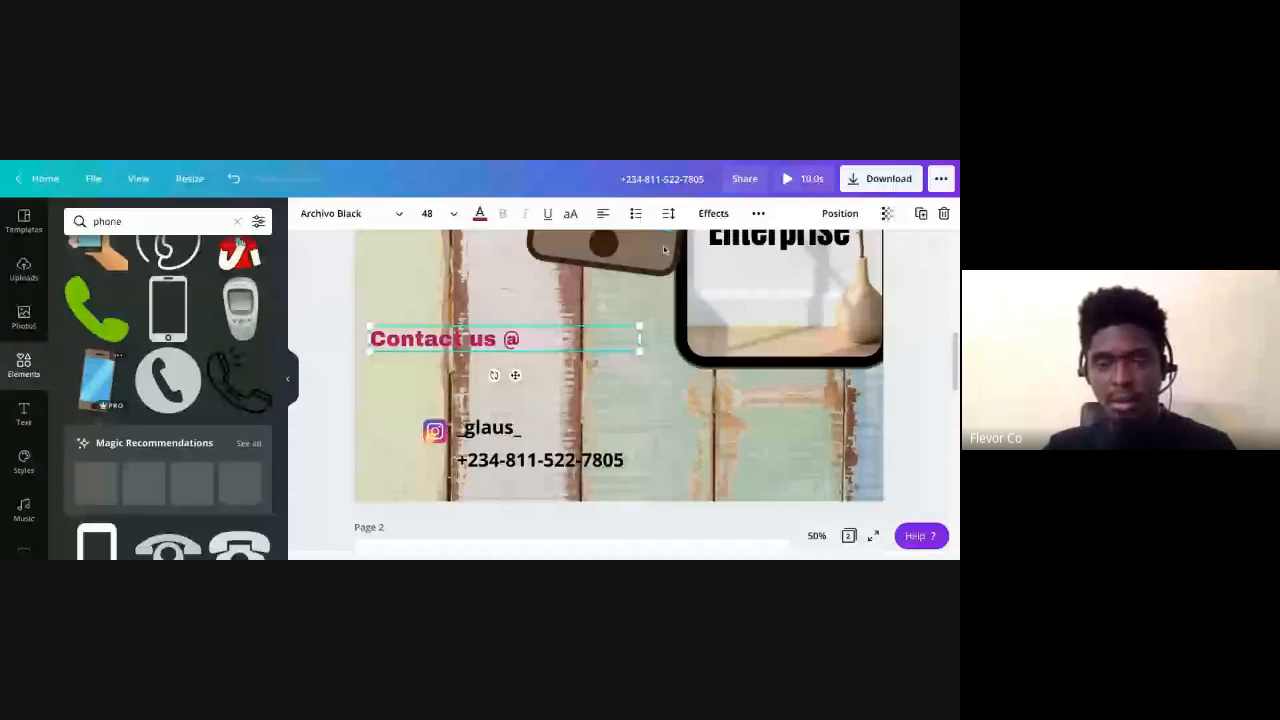
# Shrink the smartphone graphic to icon size and place it below the Instagram icon, beside the phone number
pyautogui.moveTo(664, 250); pyautogui.dragTo(649, 416)
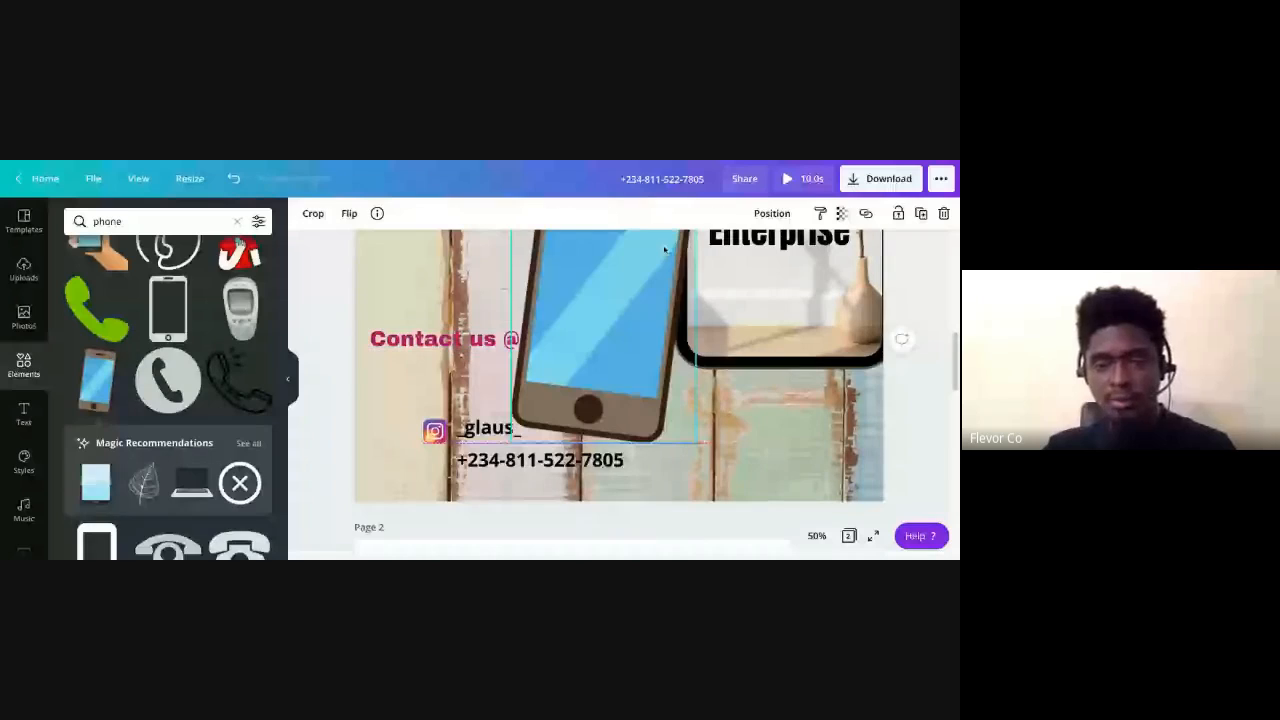
pyautogui.moveTo(664, 250); pyautogui.dragTo(663, 256)
pyautogui.moveTo(694, 447); pyautogui.dragTo(539, 391)
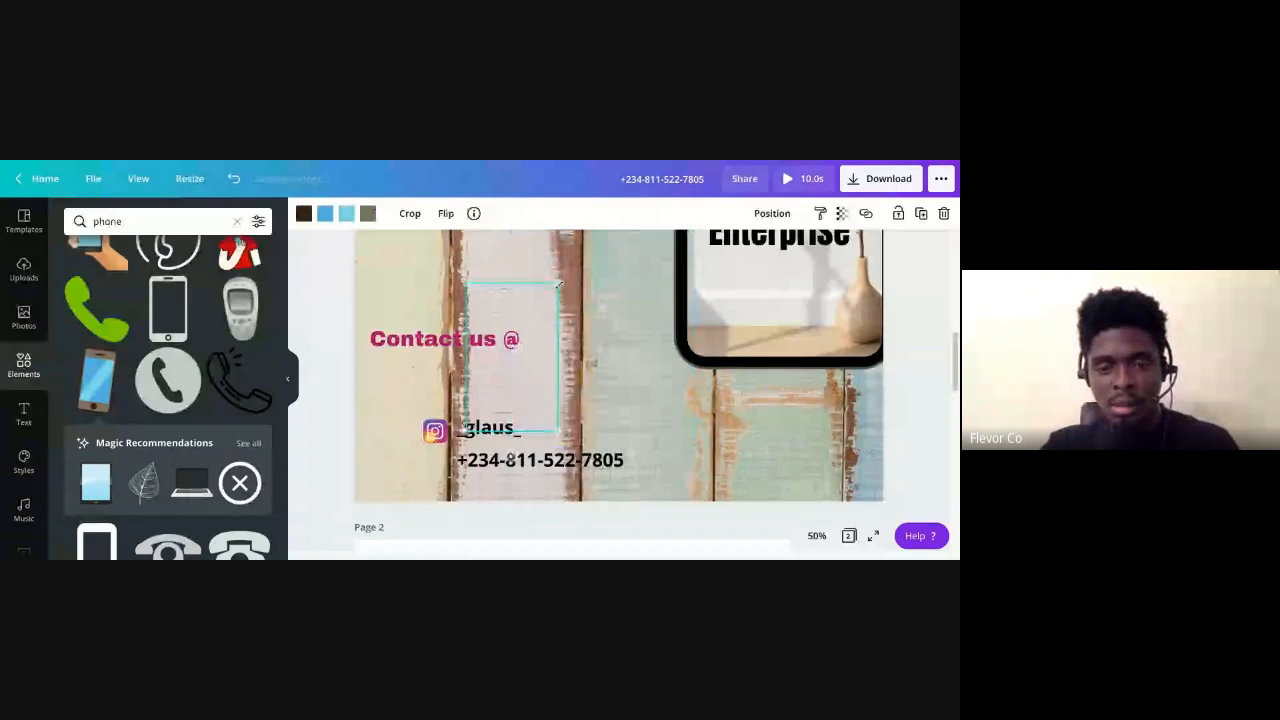
pyautogui.moveTo(559, 283); pyautogui.dragTo(488, 401)
pyautogui.click(481, 419)
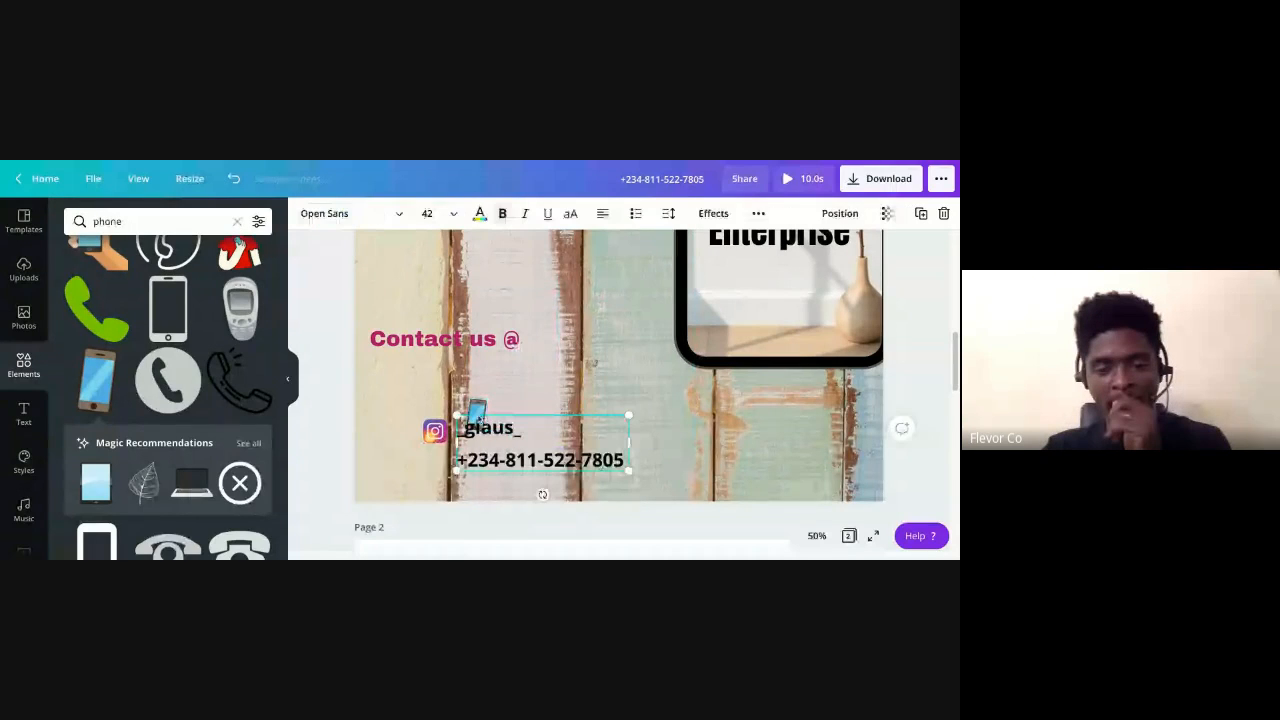
pyautogui.click(479, 411)
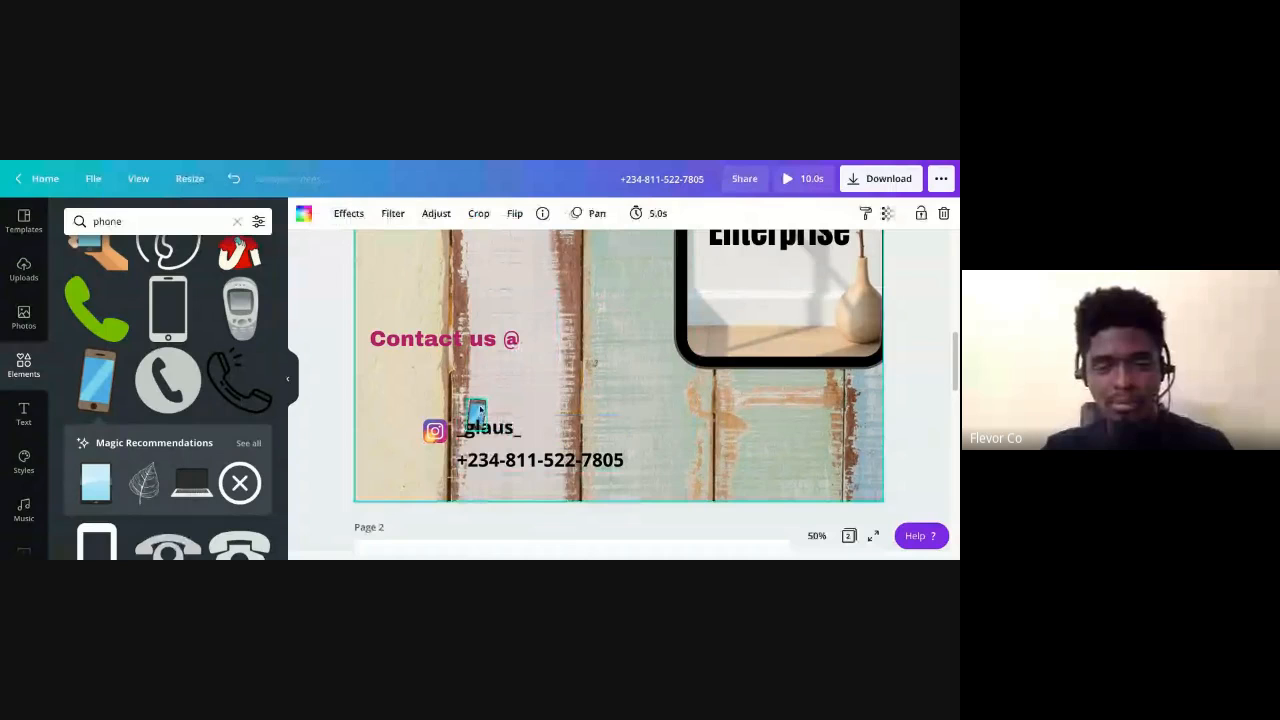
pyautogui.moveTo(479, 411); pyautogui.dragTo(433, 463)
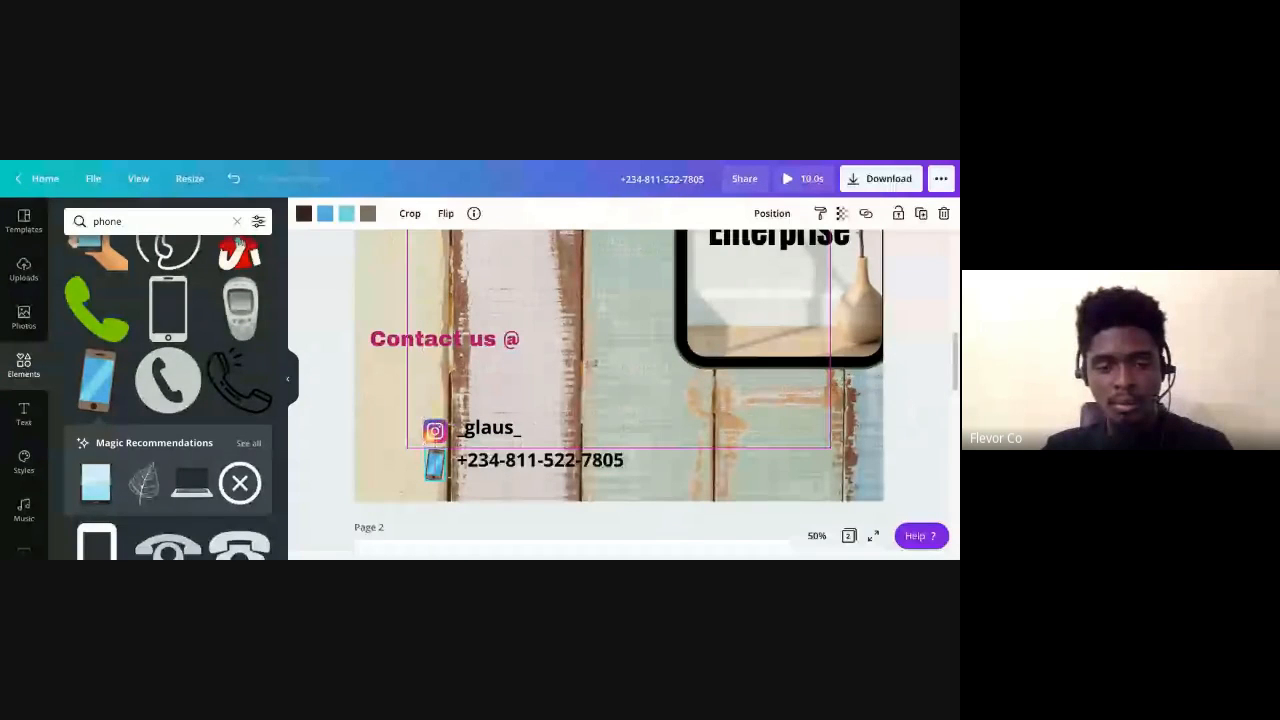
pyautogui.moveTo(433, 463)
pyautogui.mouseDown()
pyautogui.moveTo(427, 485)
pyautogui.moveTo(438, 461)
pyautogui.mouseUp()
# Group both icons with the contact text and move the group slightly up and toward the poster's edge
pyautogui.keyDown('shift'); pyautogui.click(481, 445); pyautogui.keyUp('shift')
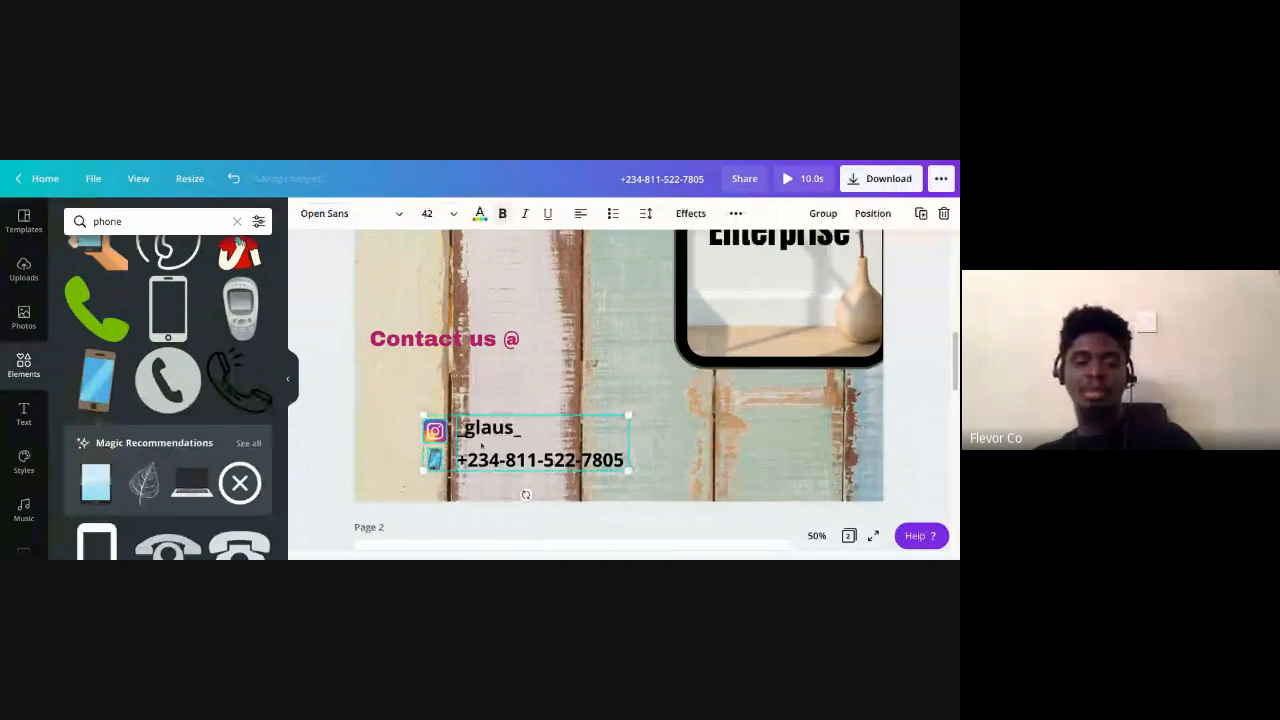
pyautogui.hotkey('ctrl', 'g')
pyautogui.moveTo(500, 467); pyautogui.dragTo(498, 451)
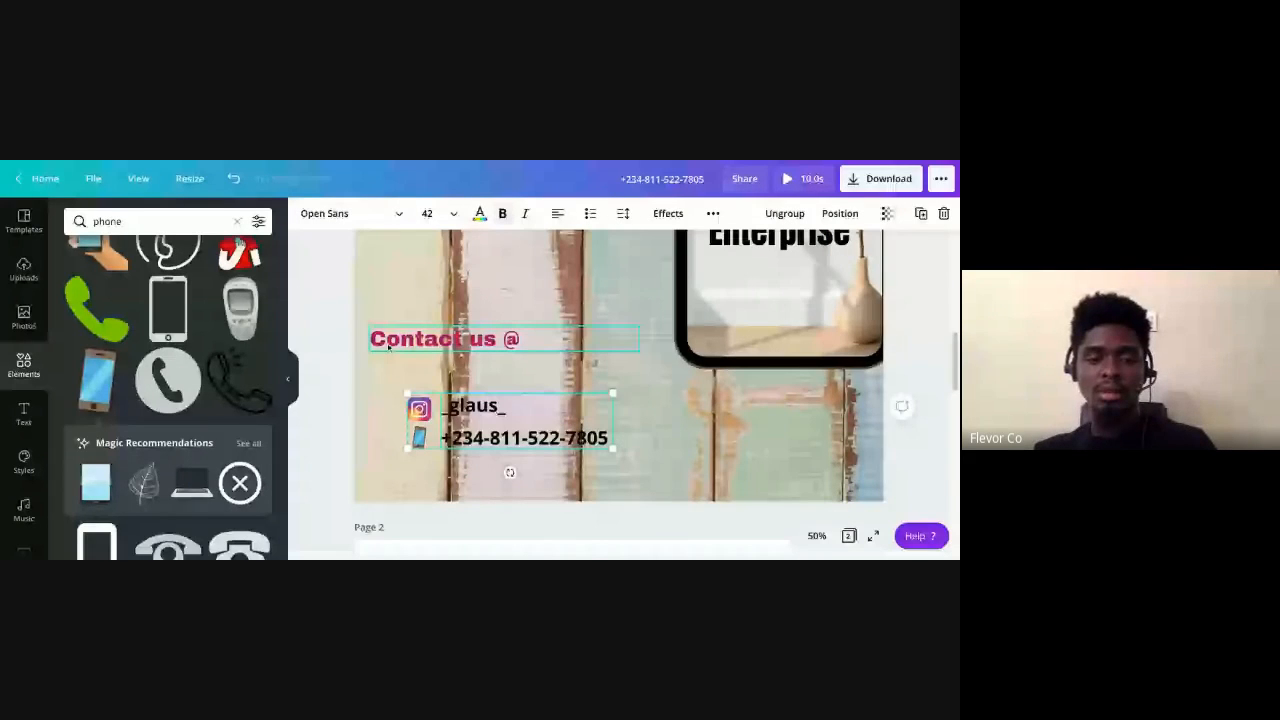
# Move the "Contact us @" heading just above the contact group, and delete the heading
pyautogui.moveTo(389, 345); pyautogui.dragTo(427, 376)
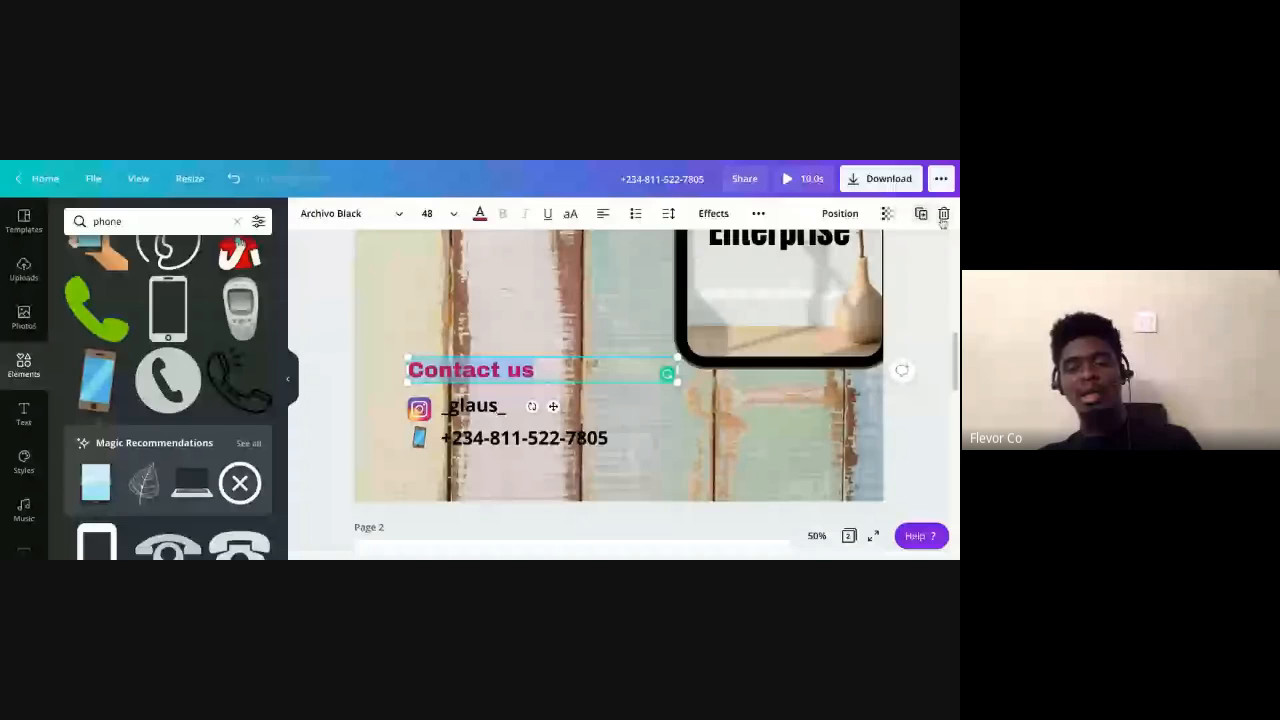
pyautogui.click(942, 219)
pyautogui.click(492, 443)
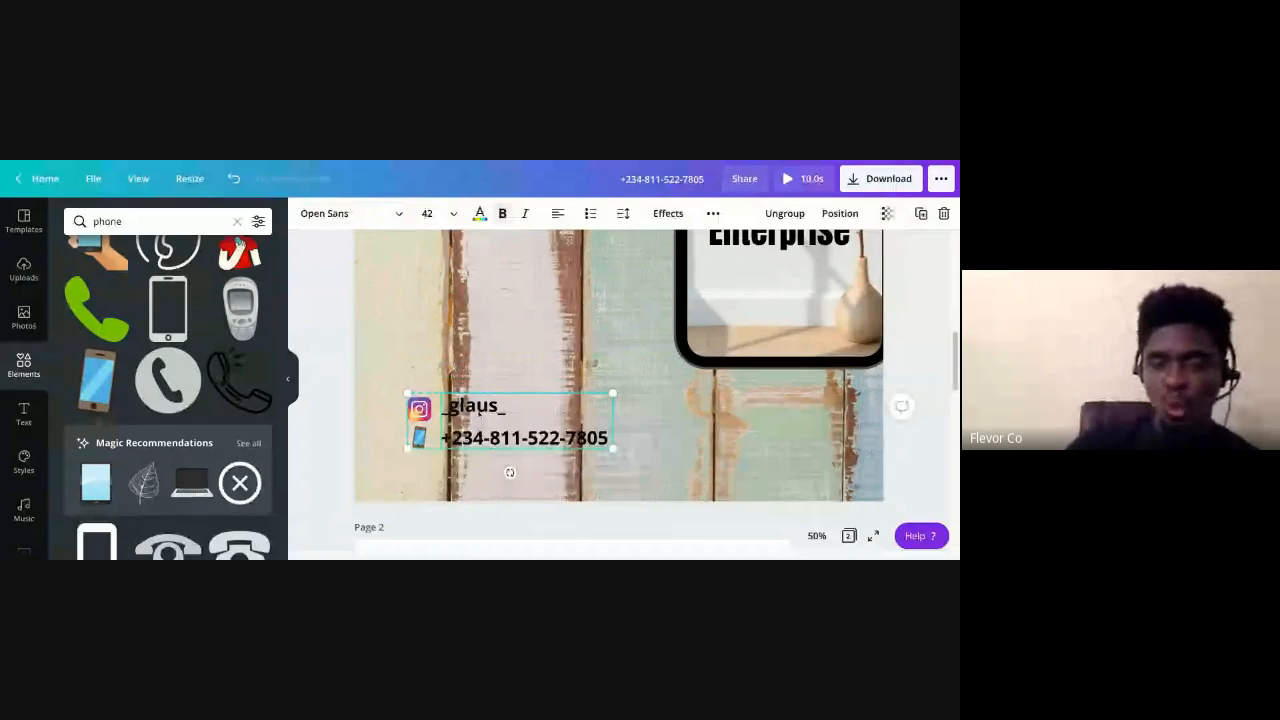
pyautogui.moveTo(479, 412); pyautogui.dragTo(497, 324)
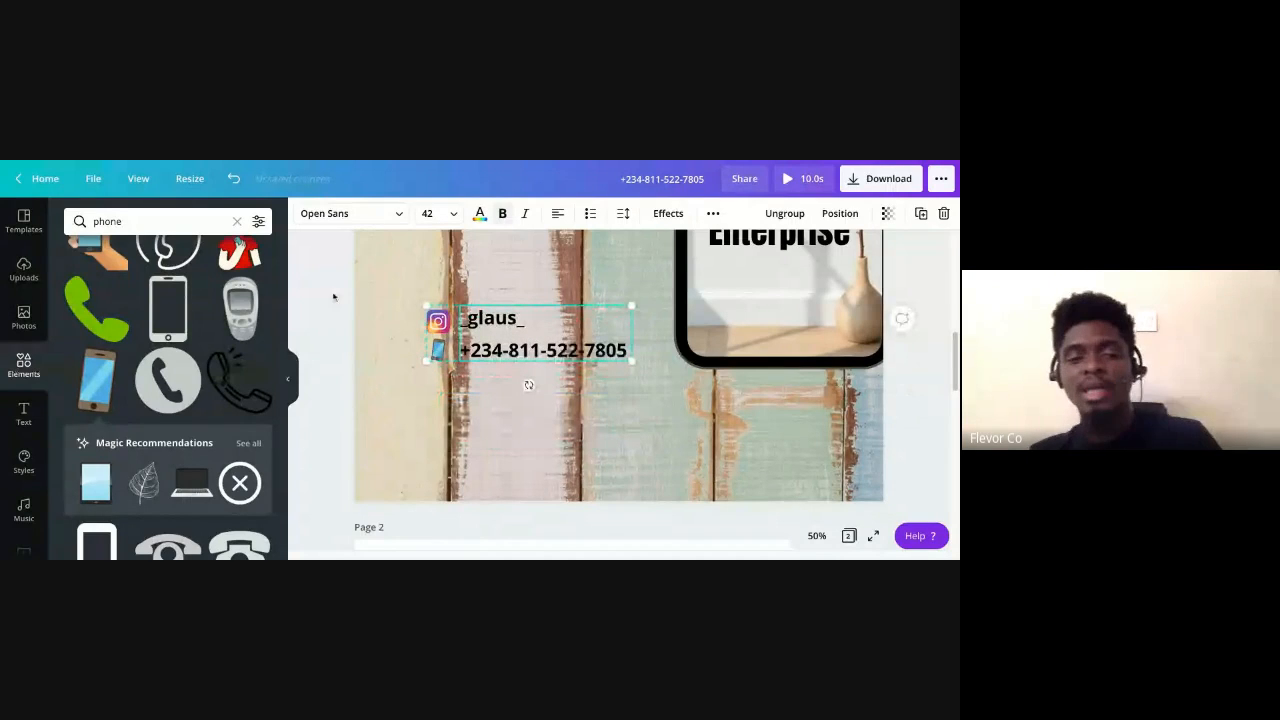
pyautogui.moveTo(488, 318); pyautogui.dragTo(469, 405)
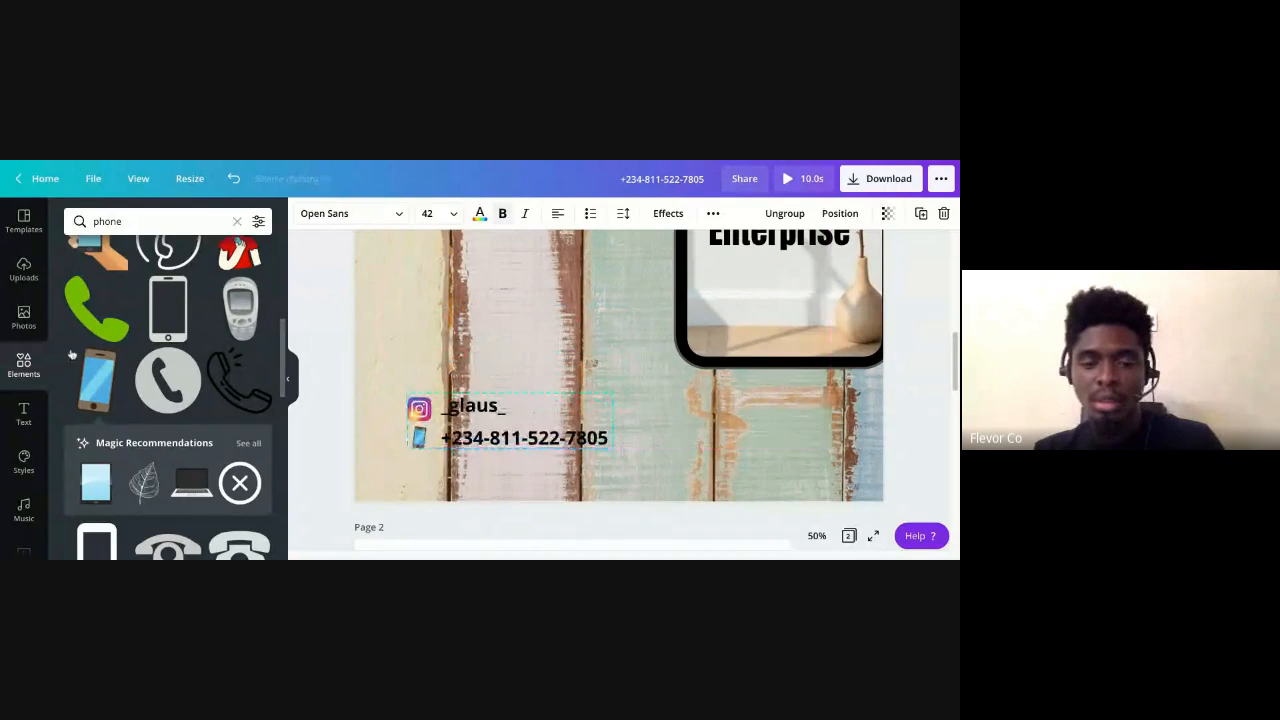
# Clear the element search, add the recently used square and reshape it into a wide orange band over the contact details
pyautogui.click(238, 222)
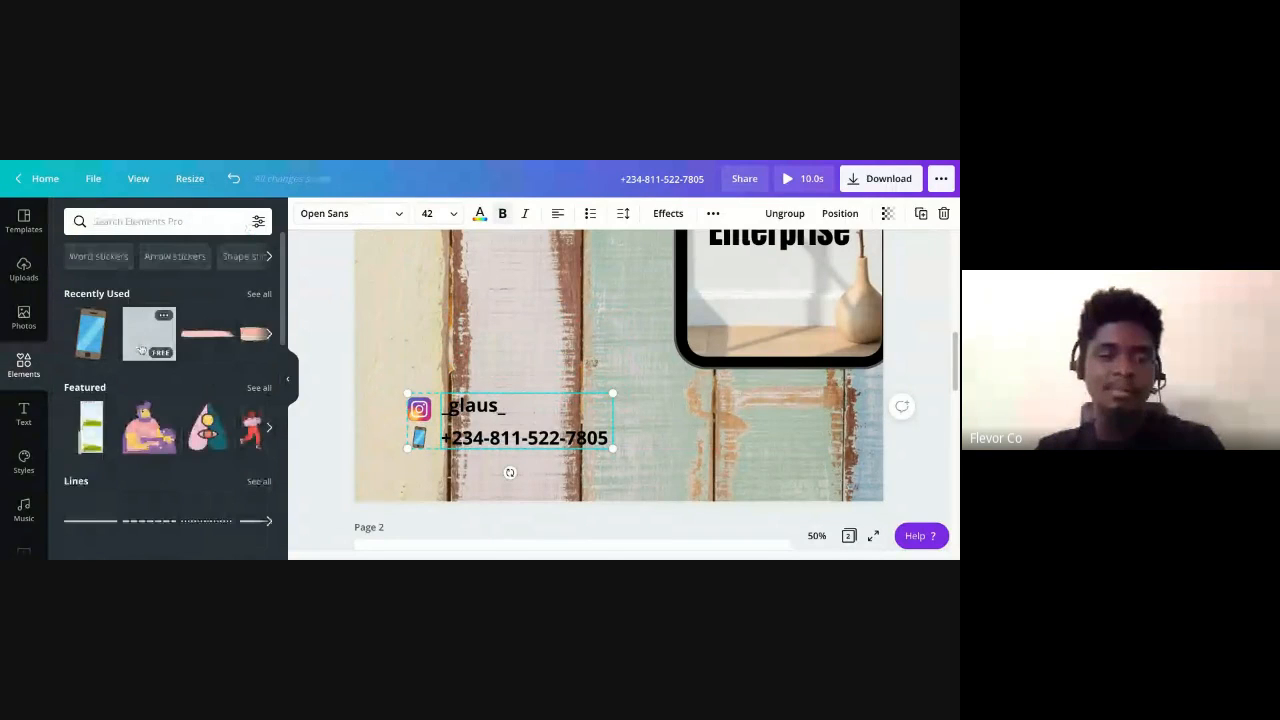
pyautogui.click(140, 349)
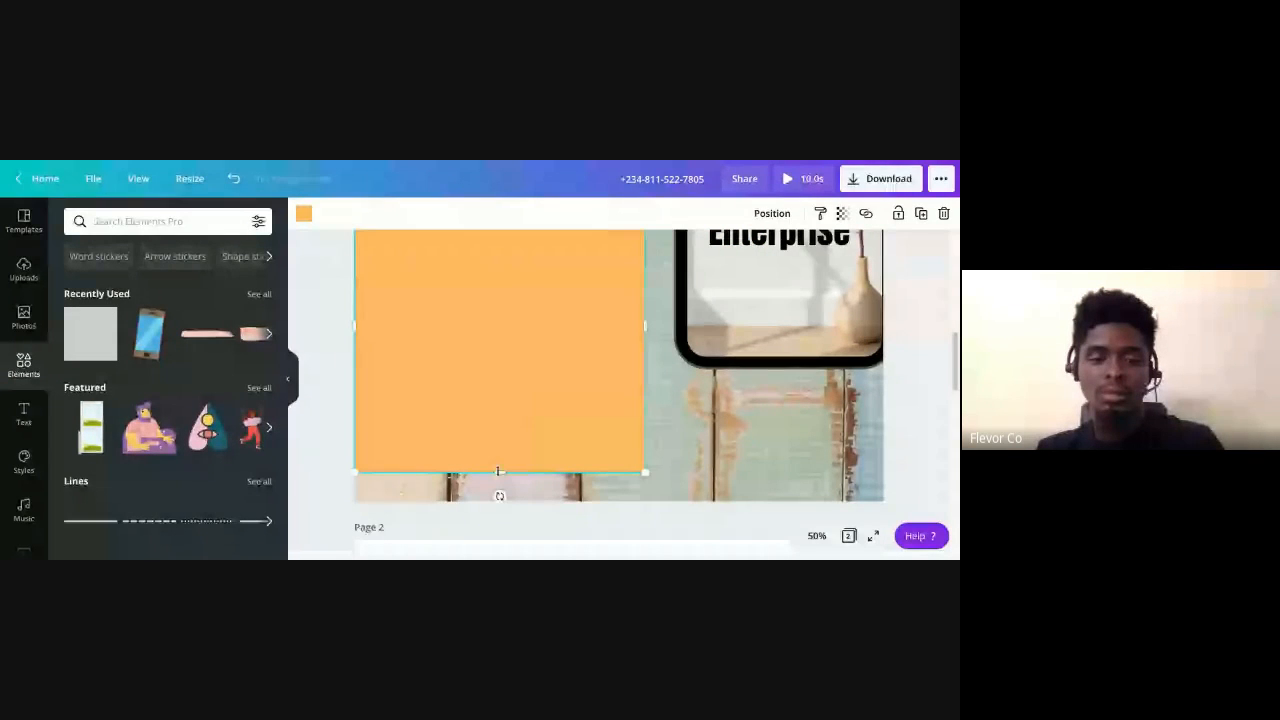
pyautogui.moveTo(498, 471)
pyautogui.mouseDown()
pyautogui.moveTo(499, 357)
pyautogui.moveTo(476, 336)
pyautogui.moveTo(468, 444)
pyautogui.mouseUp()
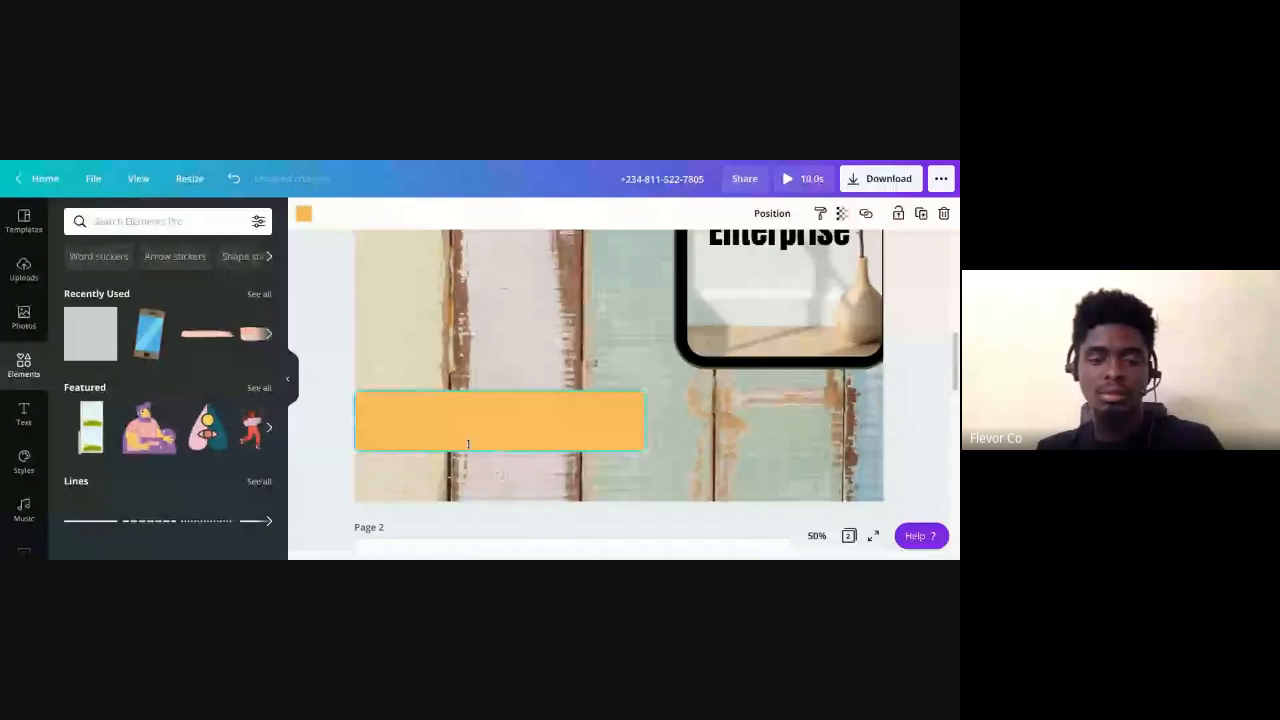
# Send the orange band behind the contact details and centre it vertically on them
pyautogui.rightClick(497, 440)
pyautogui.click(523, 443)
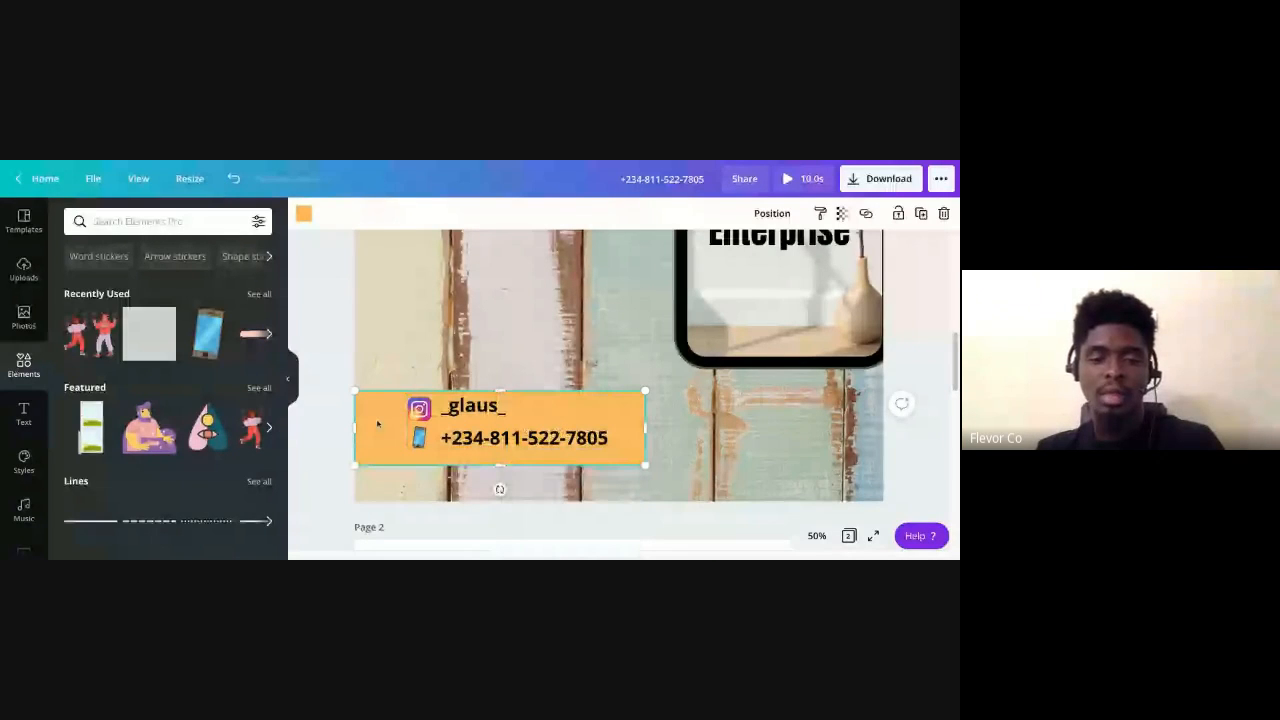
pyautogui.moveTo(377, 427); pyautogui.dragTo(377, 421)
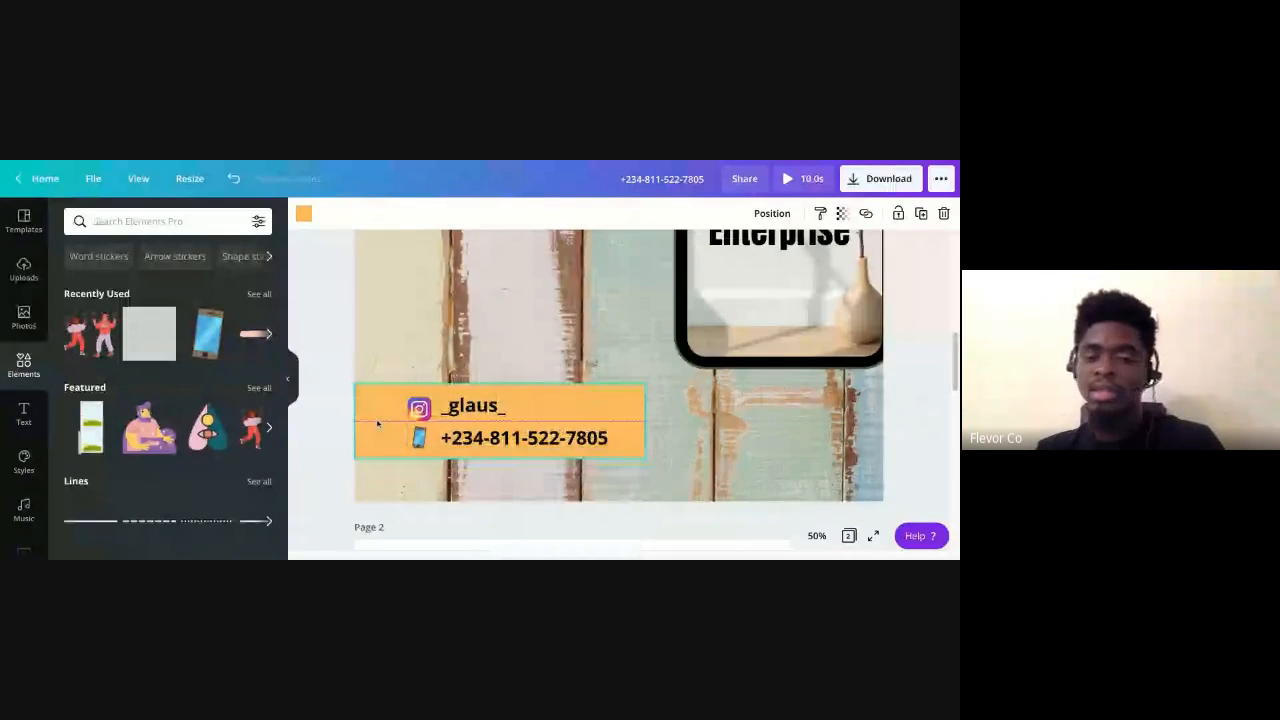
pyautogui.click(310, 417)
# Examine the poster's overall layout at 25% zoom, from the Logos, Banners, Posters ribbon to the orange contact band
pyautogui.click(817, 536)
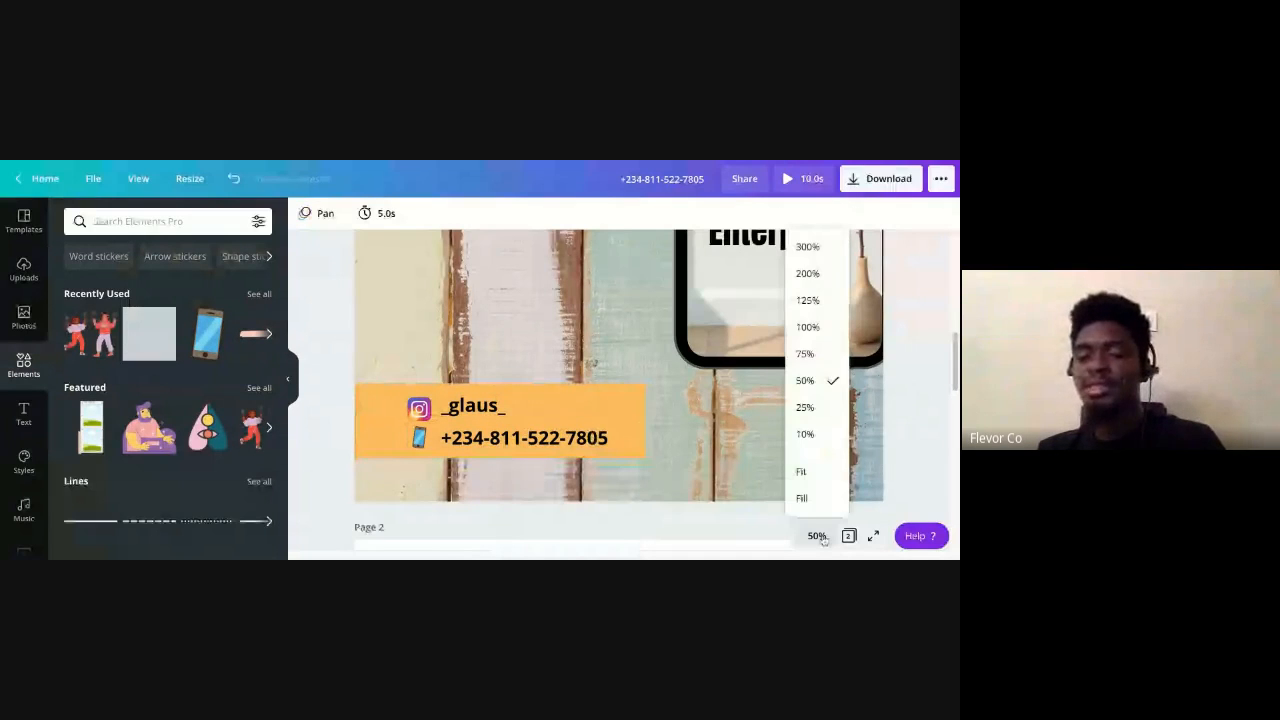
pyautogui.click(806, 407)
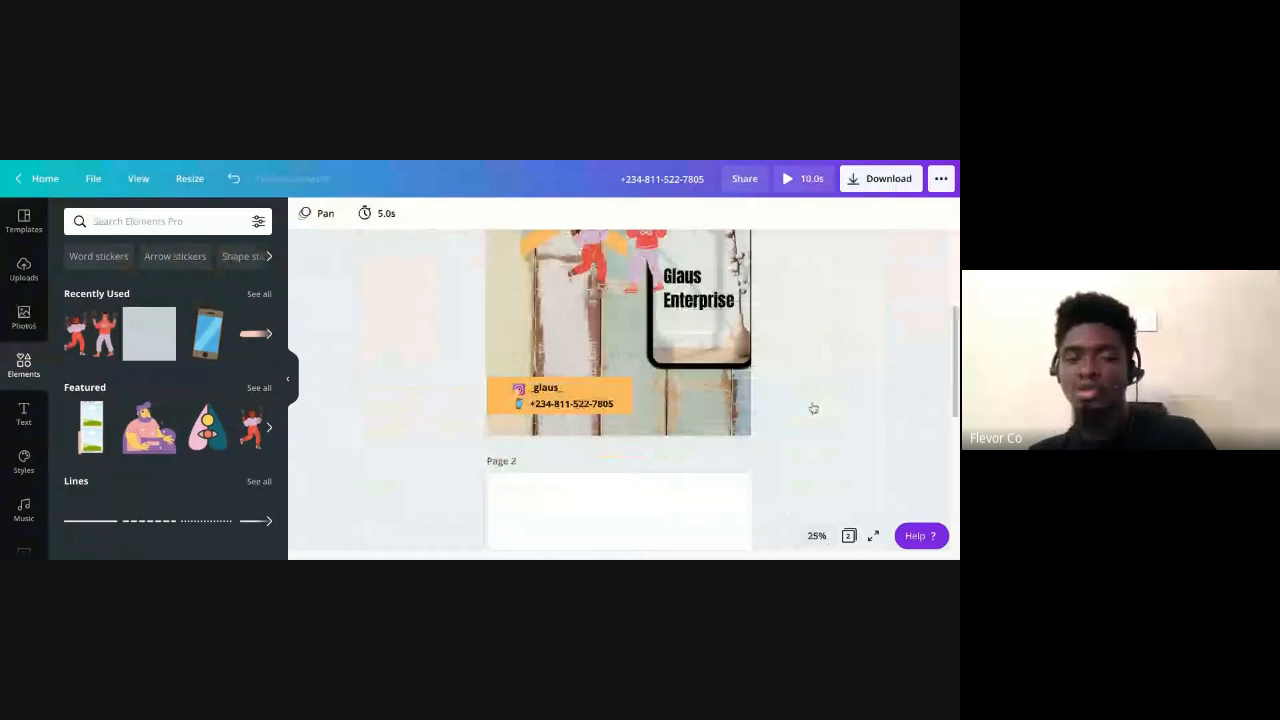
pyautogui.scroll(2, 811, 408)
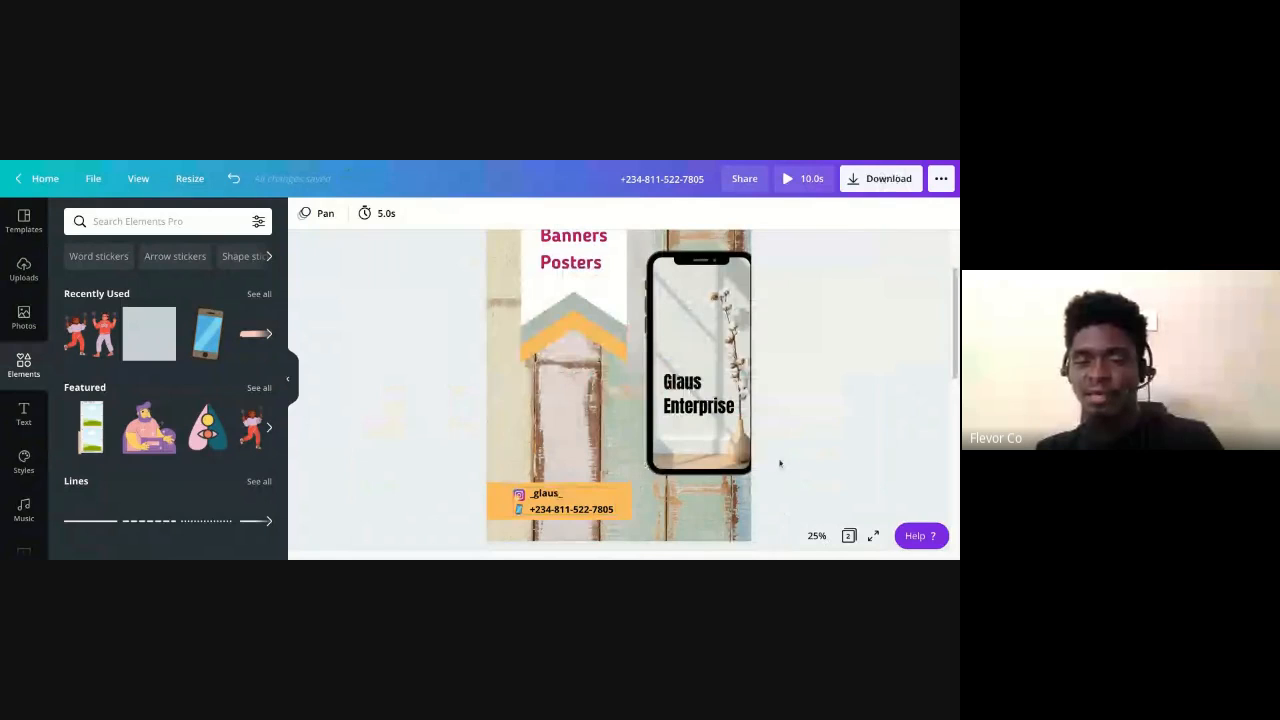
pyautogui.scroll(2, 840, 458)
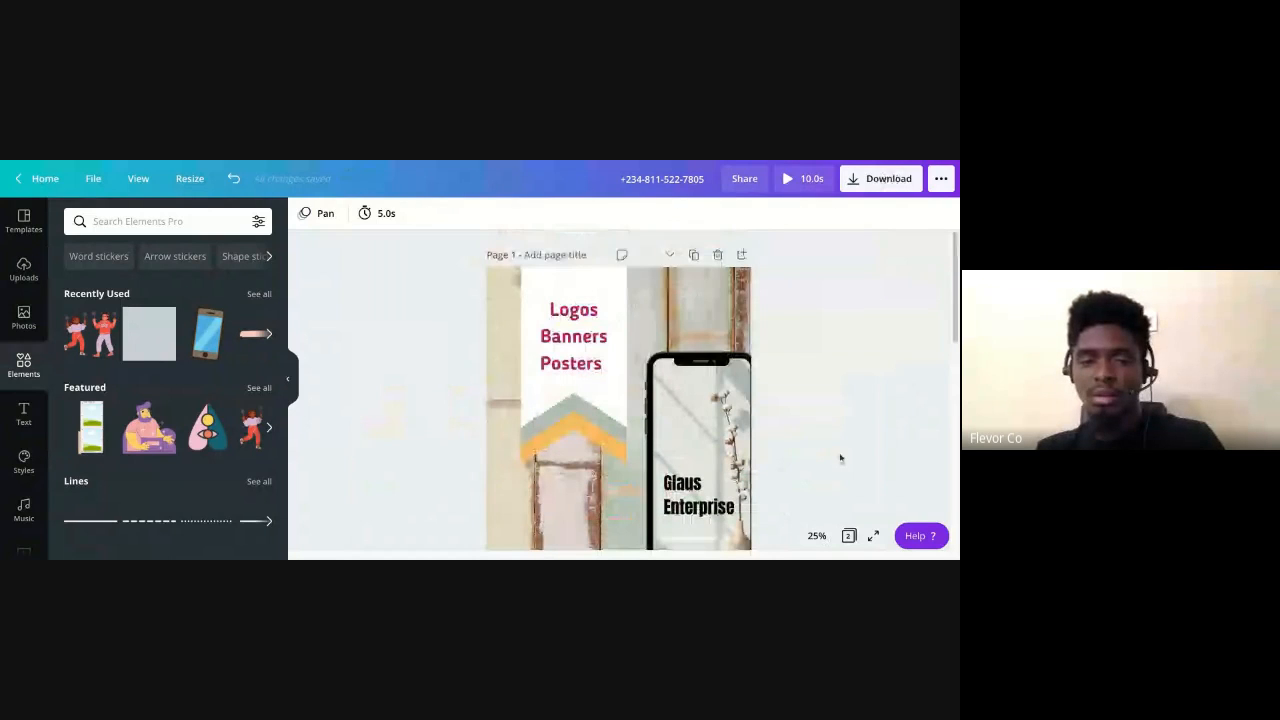
pyautogui.click(581, 370)
pyautogui.scroll(-2, 585, 365)
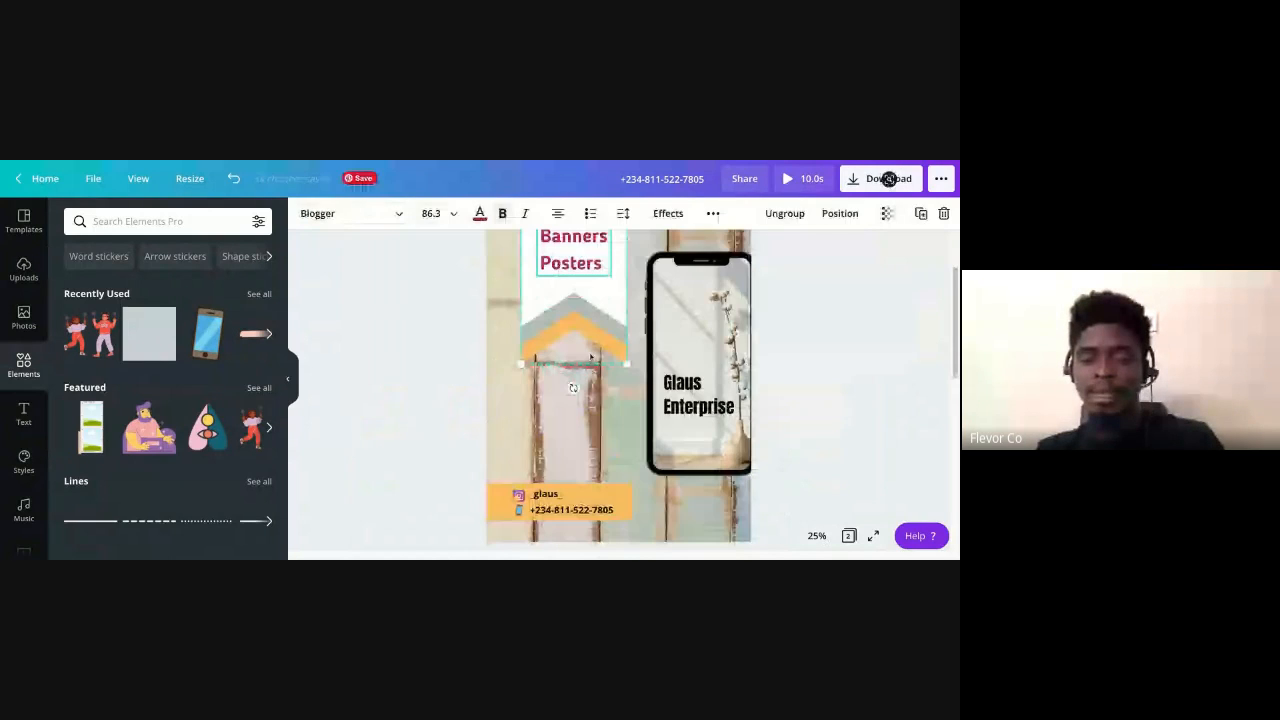
pyautogui.scroll(2, 580, 314)
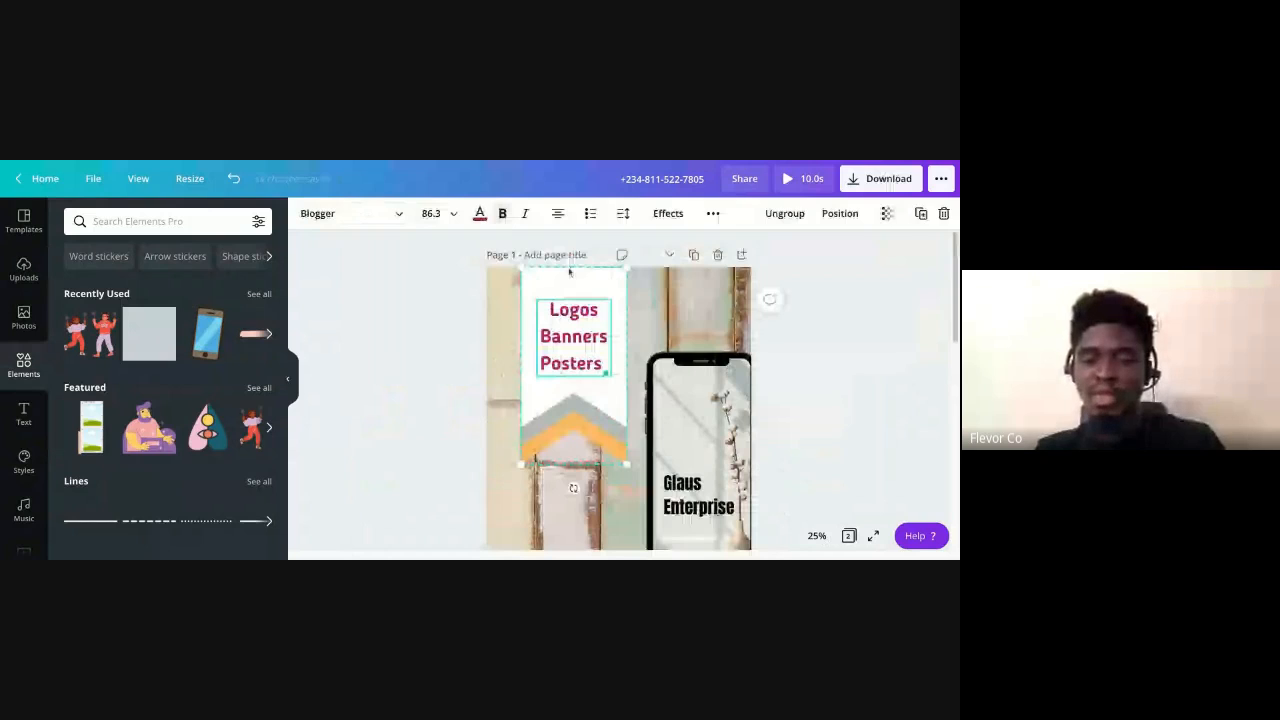
# Move the orange band and its contact details up together, just below the ribbon's pointed end
pyautogui.scroll(-2, 580, 350)
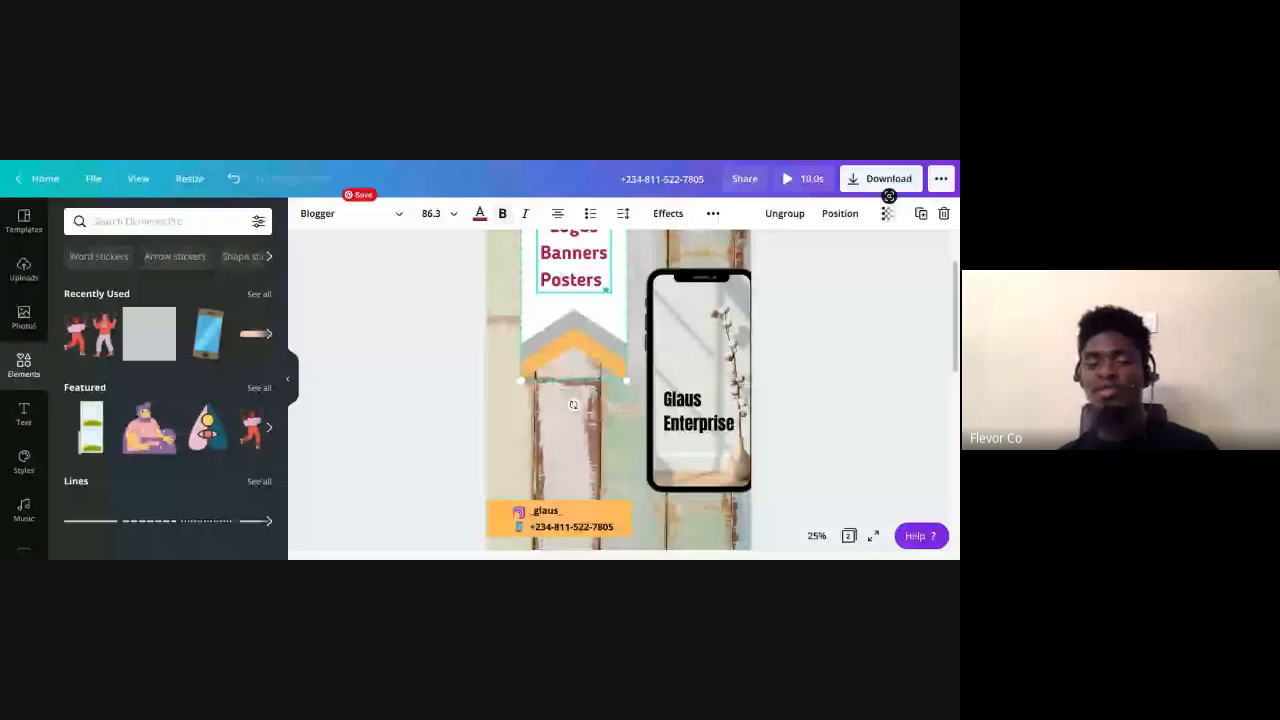
pyautogui.click(548, 518)
pyautogui.moveTo(499, 518); pyautogui.dragTo(499, 444)
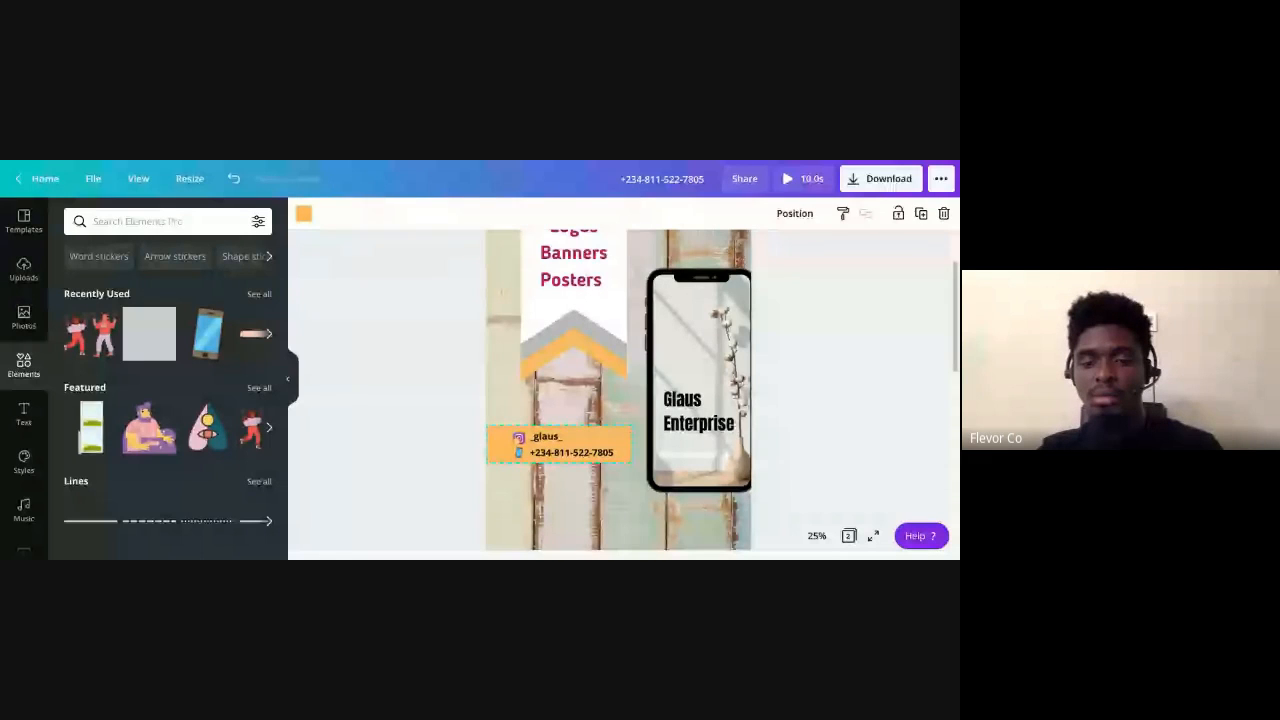
pyautogui.moveTo(499, 444); pyautogui.dragTo(499, 445)
pyautogui.click(725, 428)
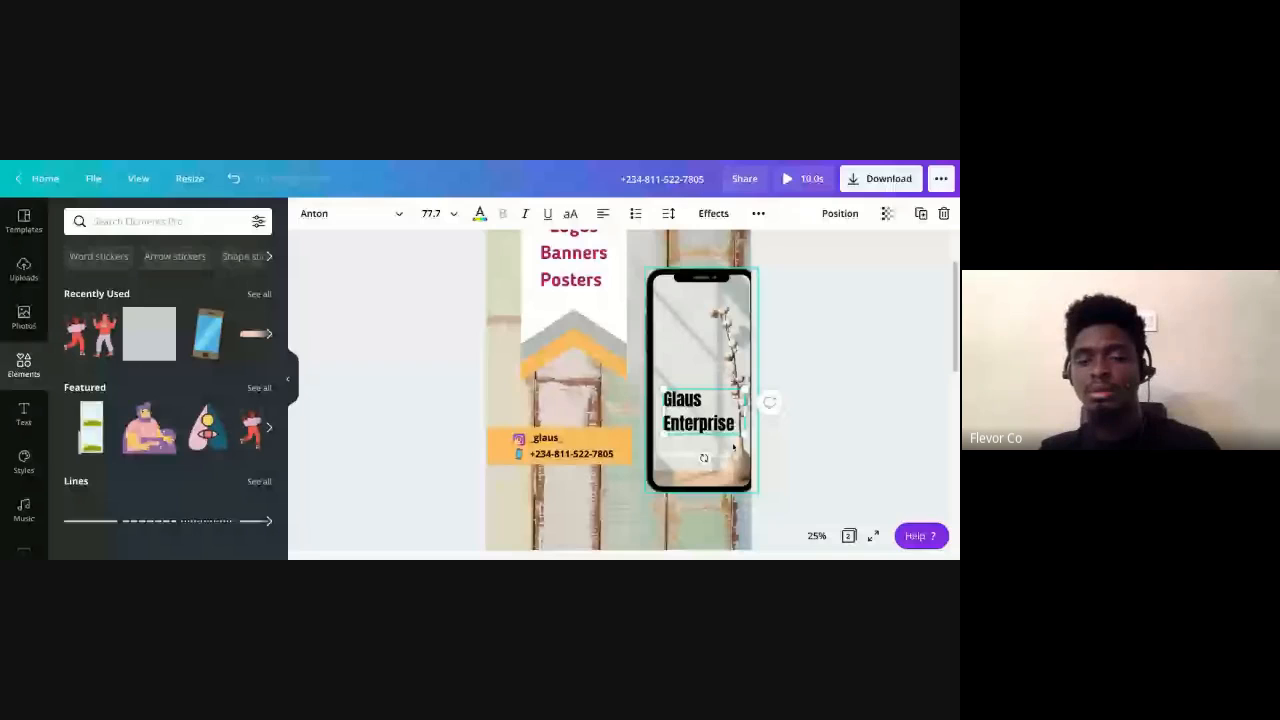
pyautogui.scroll(1, 740, 453)
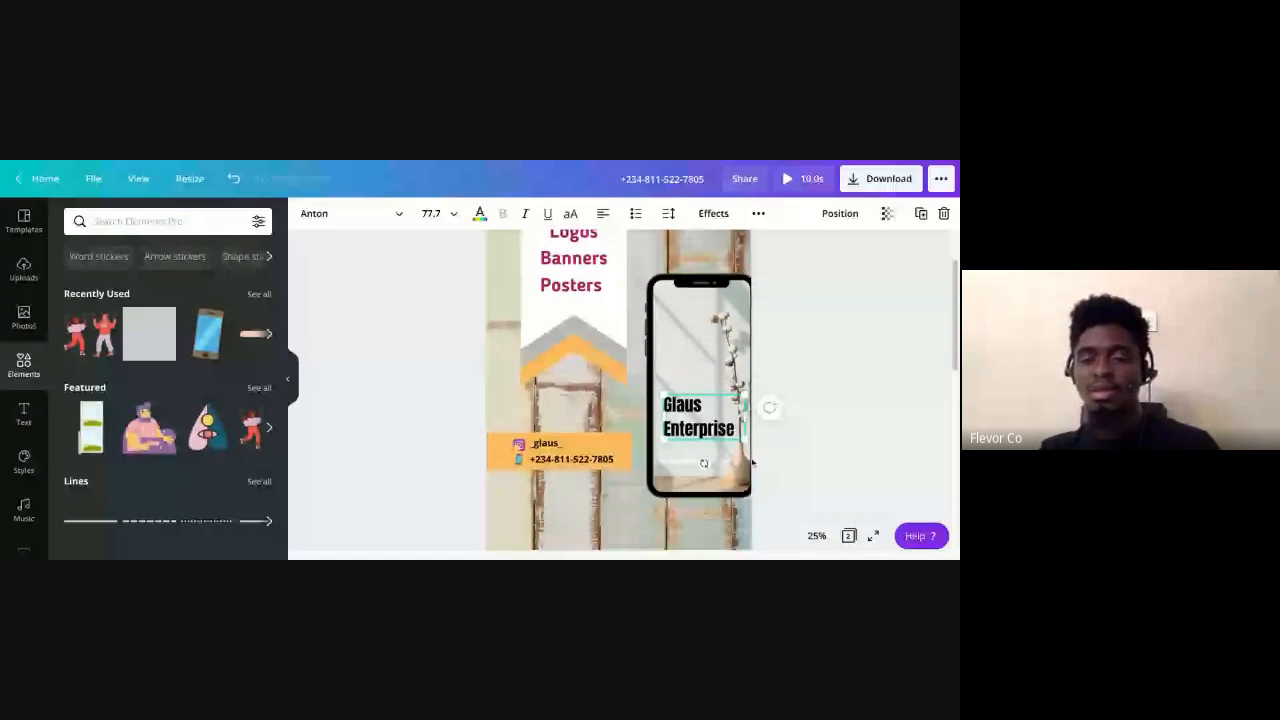
pyautogui.click(744, 480)
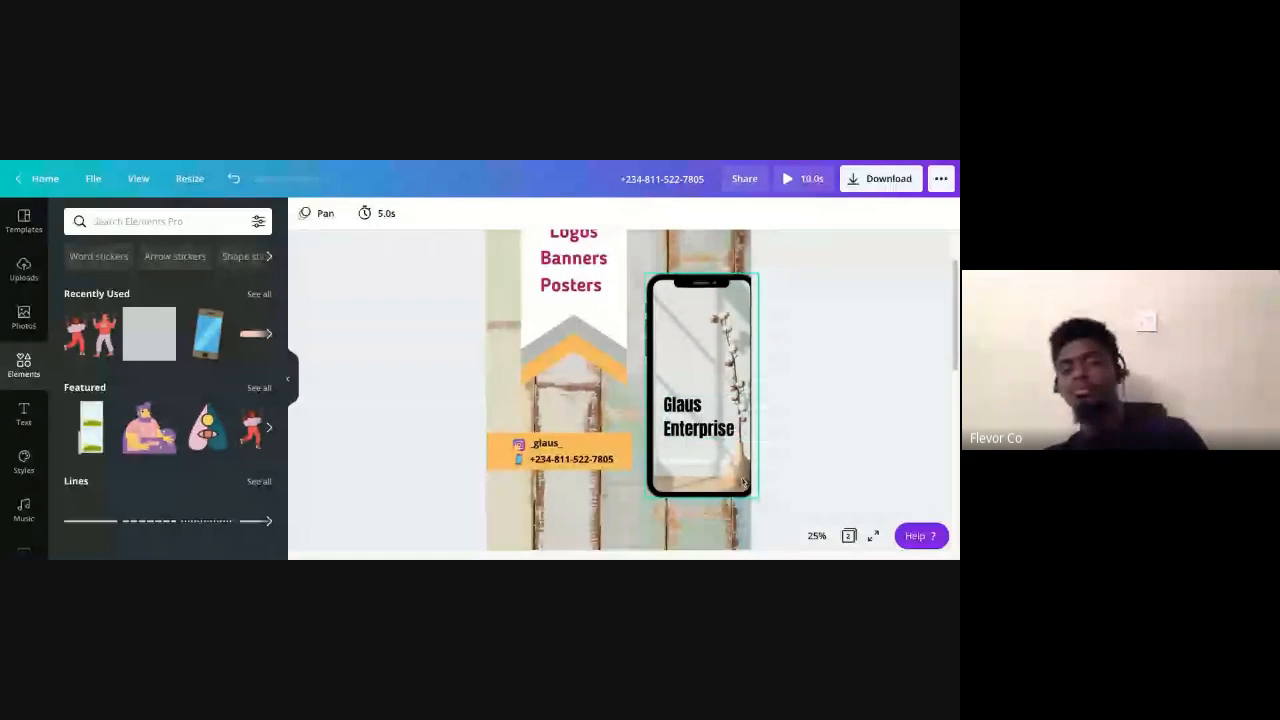
# Make the orange band taller and shift the contact details down so they sit centred on it
pyautogui.scroll(-2, 537, 370)
pyautogui.click(520, 355)
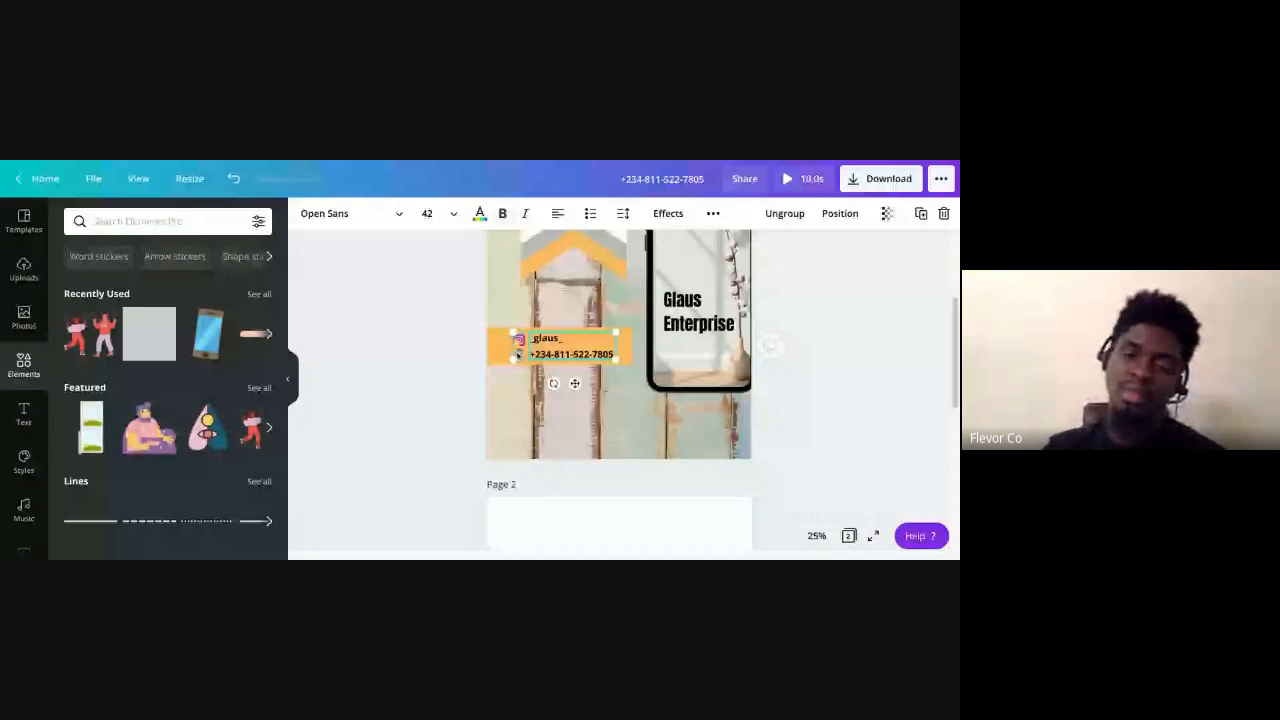
pyautogui.moveTo(518, 354); pyautogui.dragTo(459, 379)
pyautogui.click(459, 380)
# Widen the orange band until it overlaps the phone mockup, and send it to the back so it sits behind the phone
pyautogui.click(622, 357)
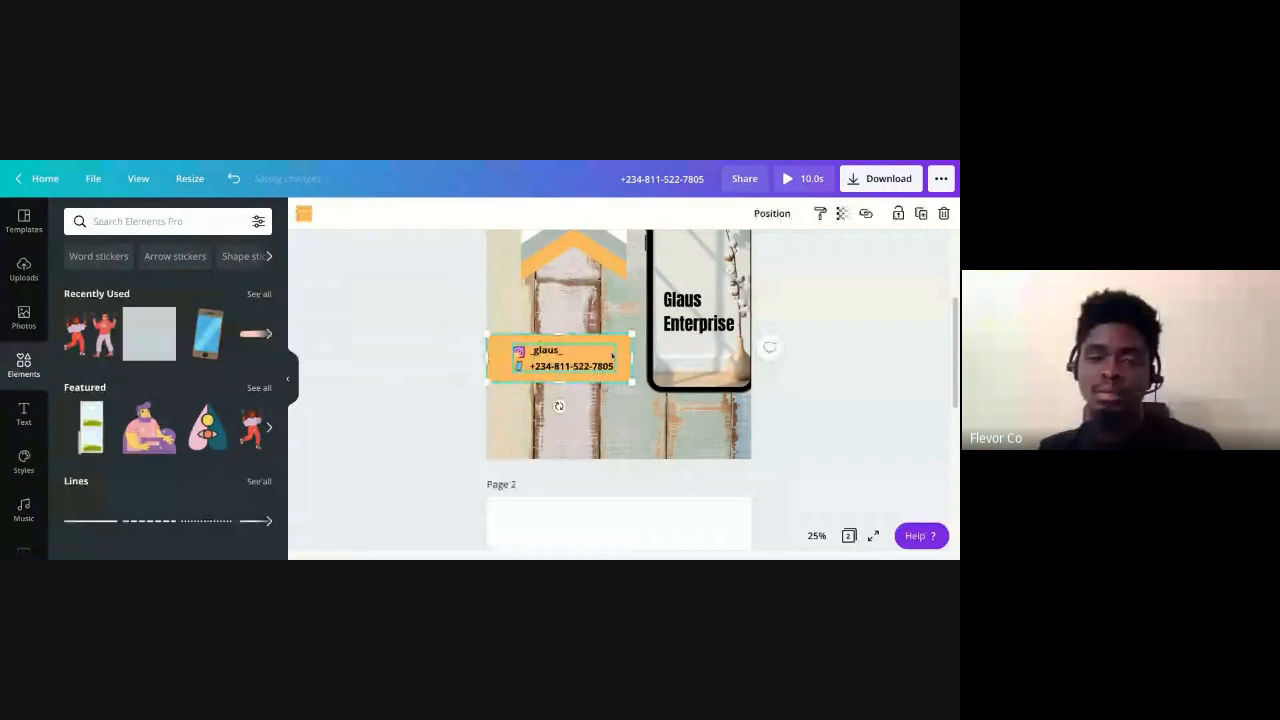
pyautogui.moveTo(630, 357); pyautogui.dragTo(703, 359)
pyautogui.rightClick(679, 366)
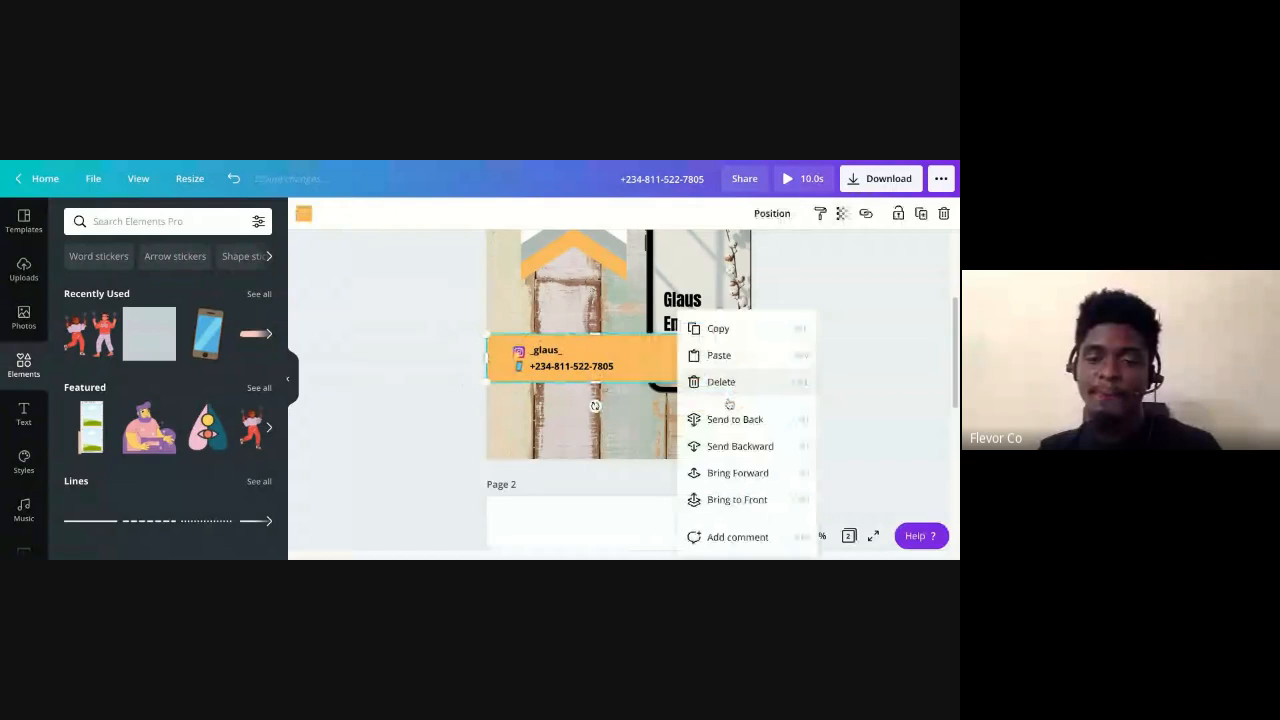
pyautogui.click(725, 420)
pyautogui.click(811, 437)
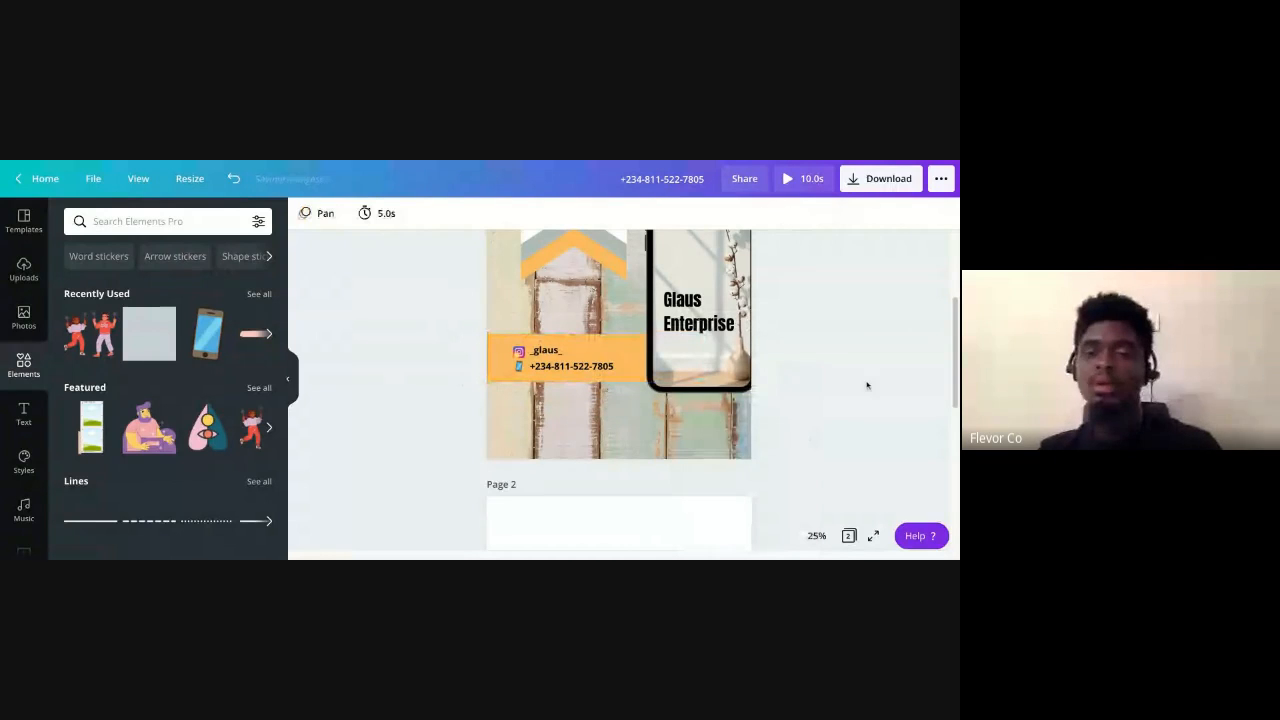
pyautogui.scroll(1, 777, 376)
pyautogui.scroll(2, 778, 380)
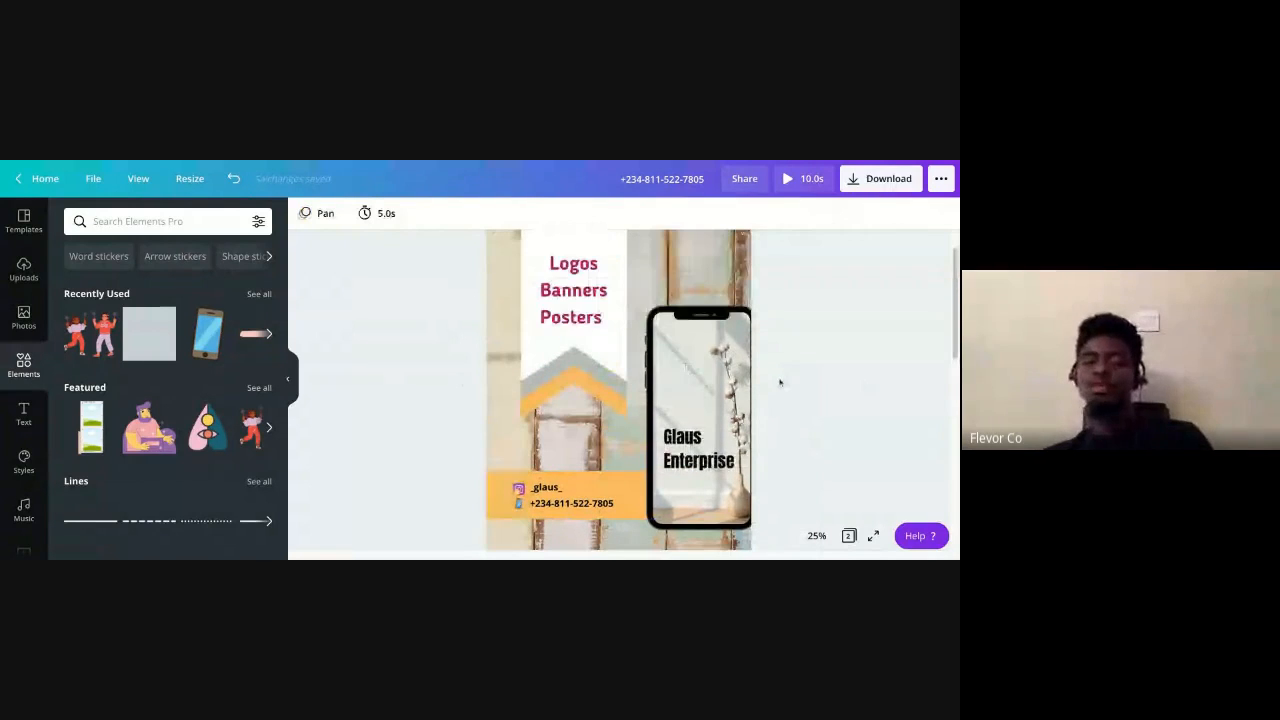
pyautogui.click(580, 328)
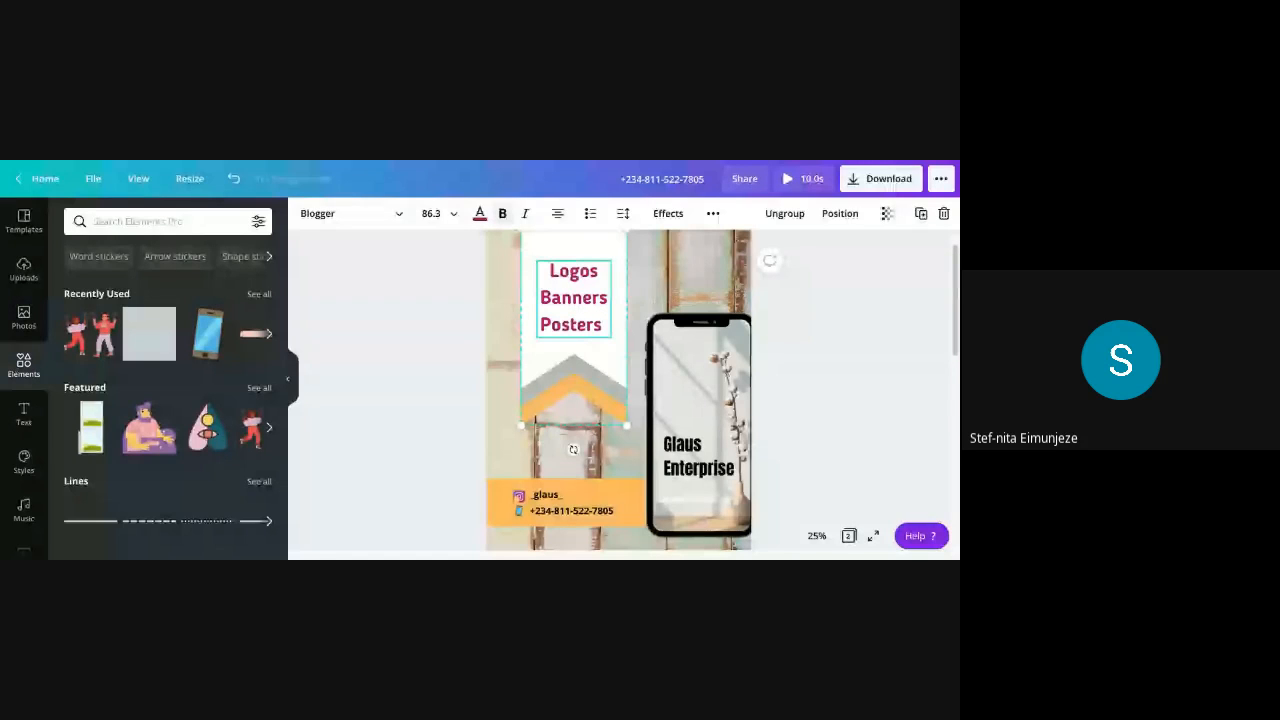
# Switch to the New Arrivals design and move the white circle on page 1 inward from the page corner
pyautogui.hotkey('ctrl', 'Tab')
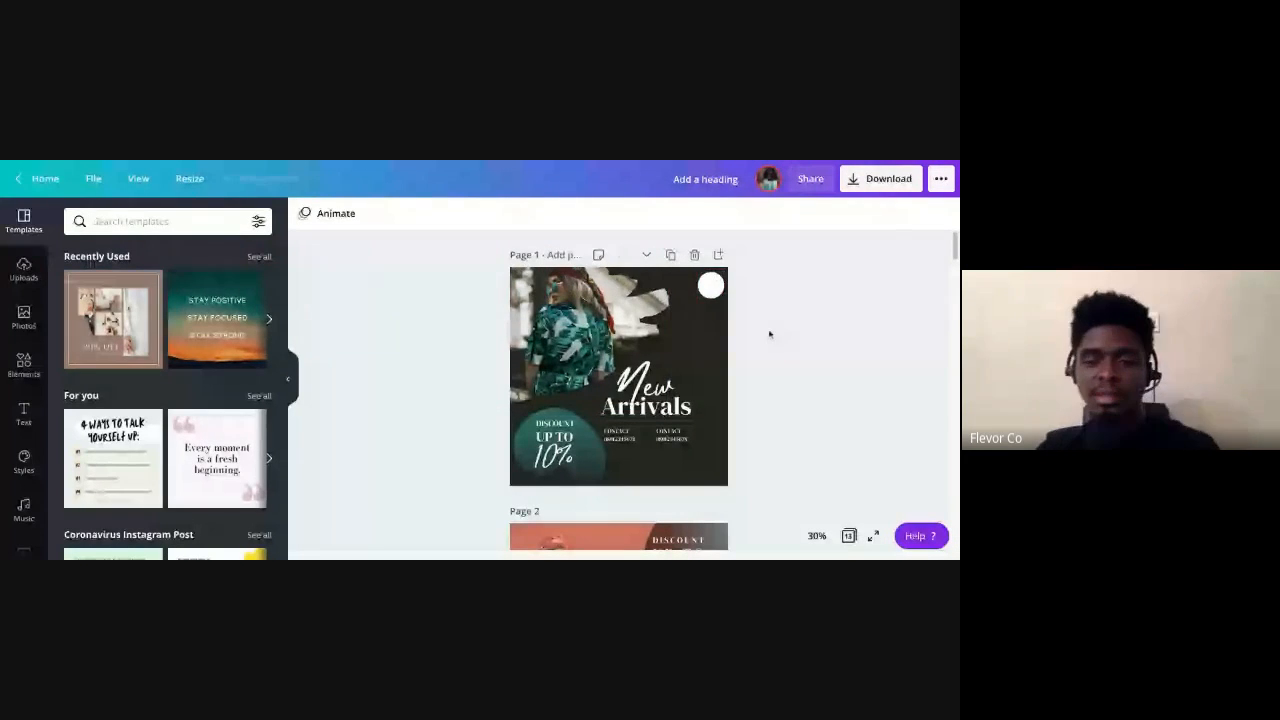
pyautogui.moveTo(714, 289)
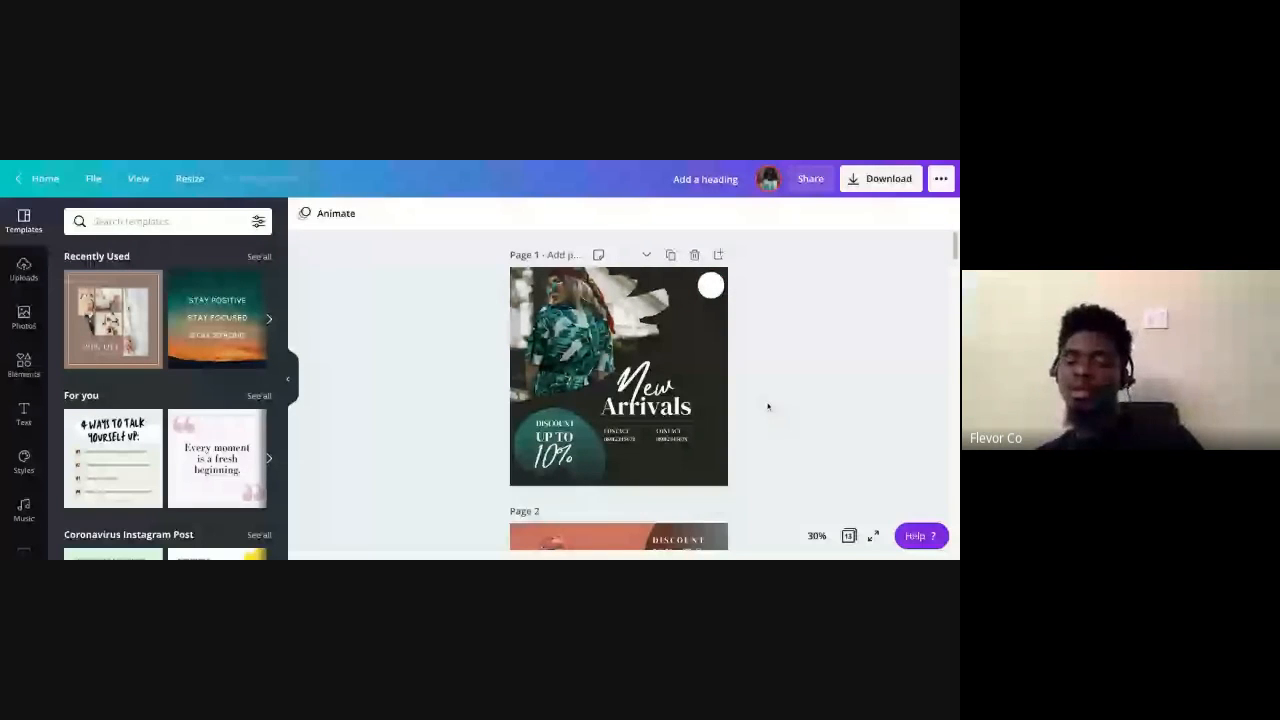
pyautogui.click(595, 468)
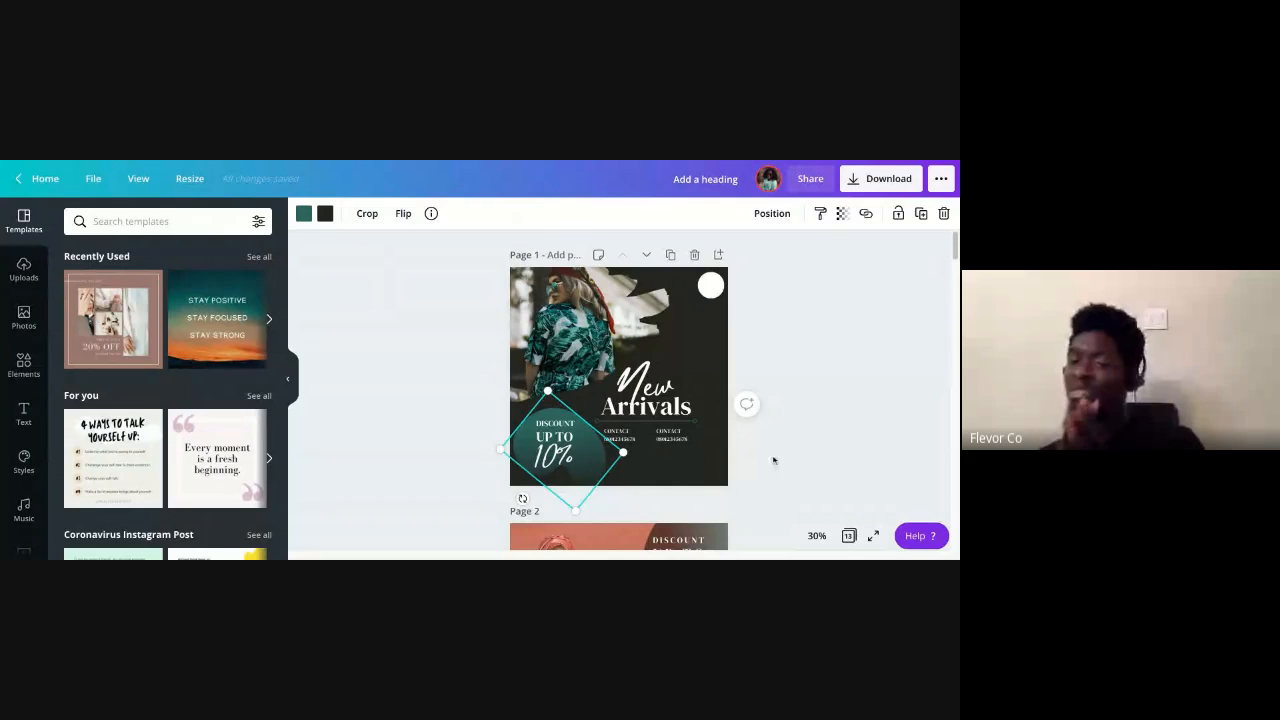
pyautogui.click(800, 437)
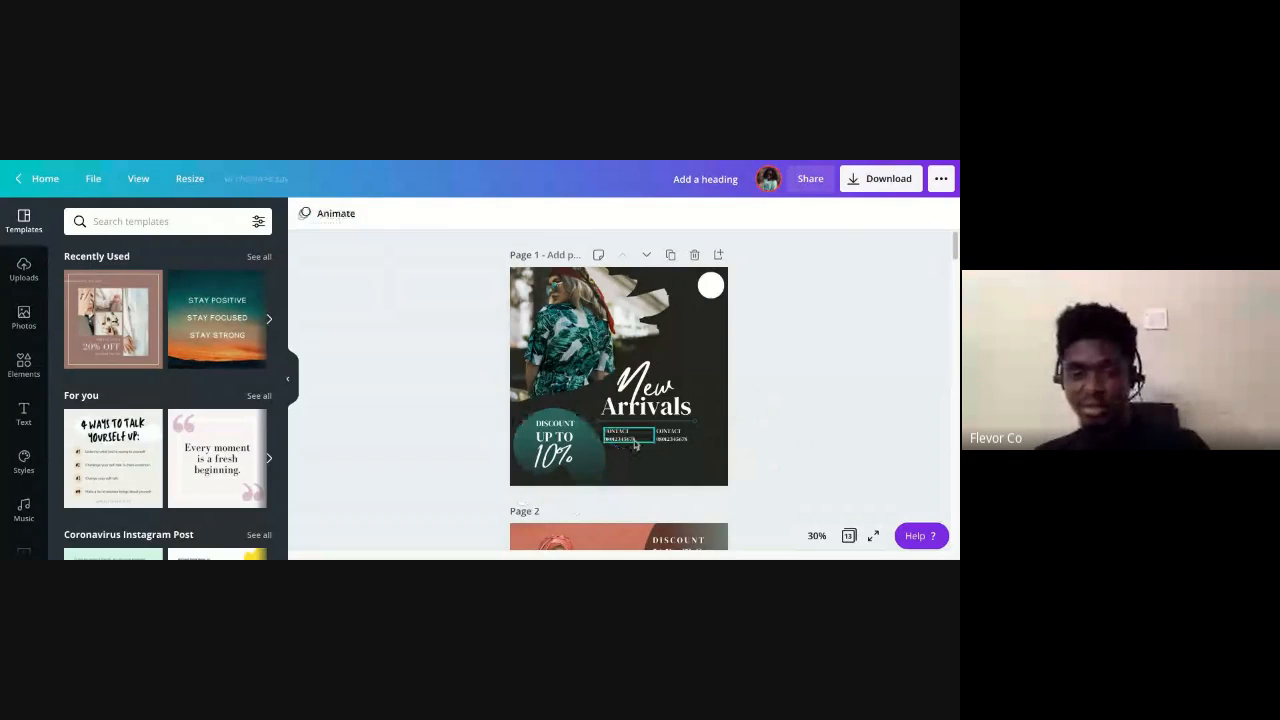
pyautogui.click(635, 444)
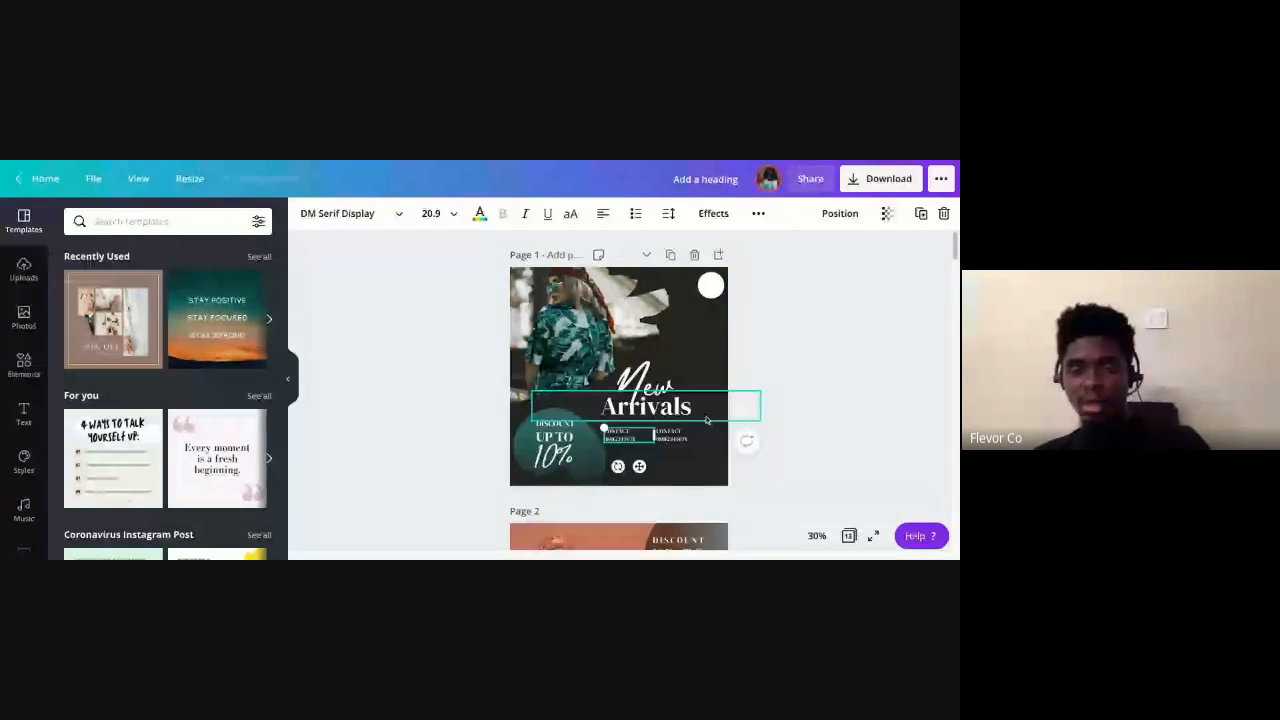
pyautogui.click(867, 395)
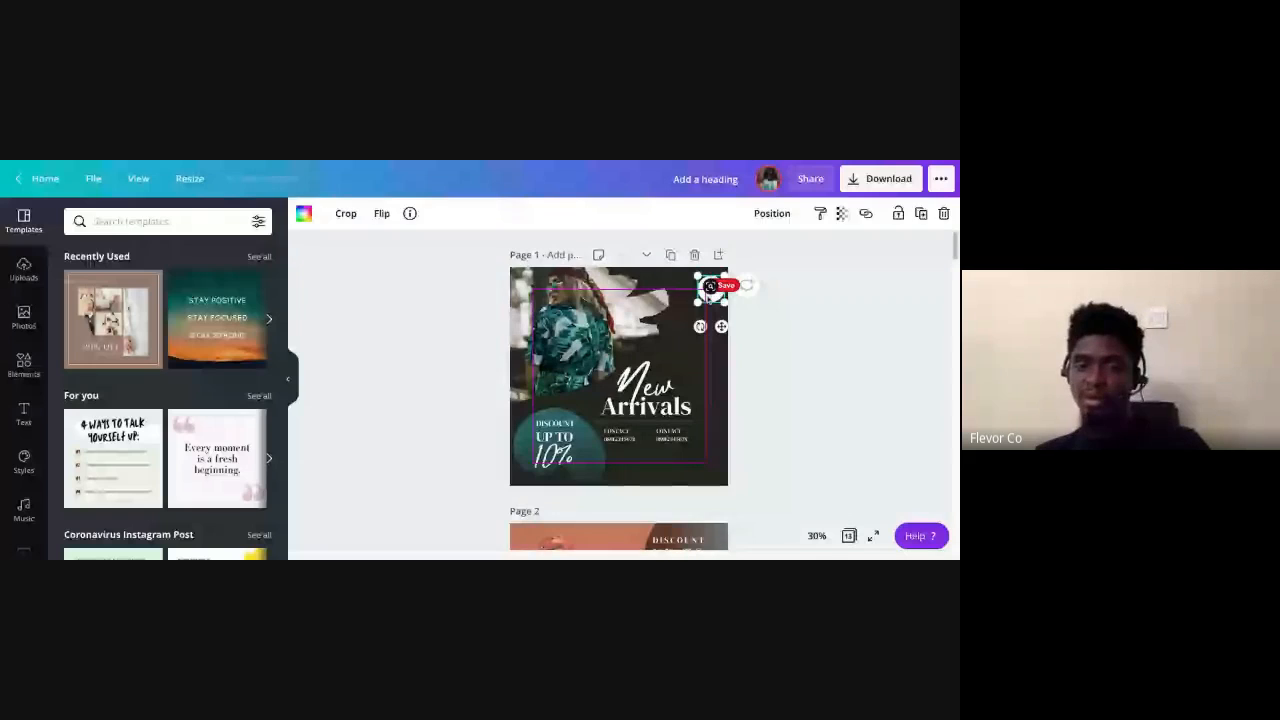
pyautogui.moveTo(718, 293); pyautogui.dragTo(708, 299)
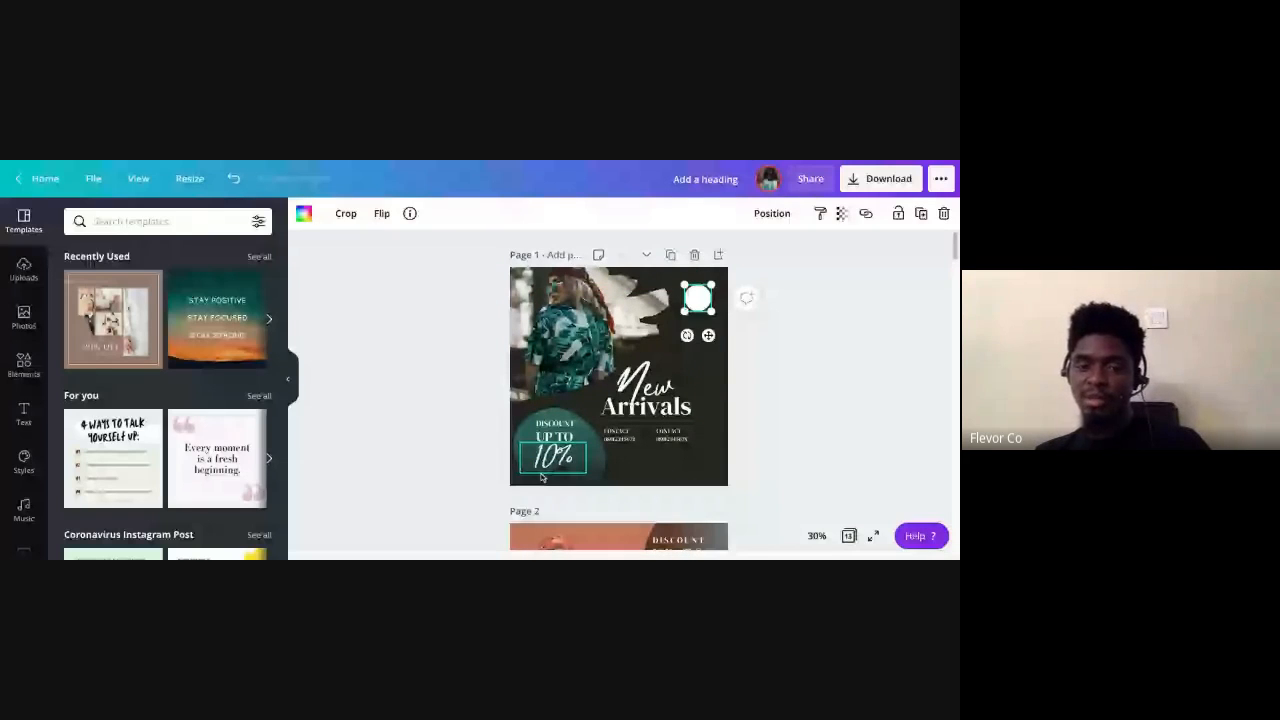
# Scale down the discount badge together with its "Discount up to 10%" text and shift it inward from the page edge
pyautogui.click(548, 474)
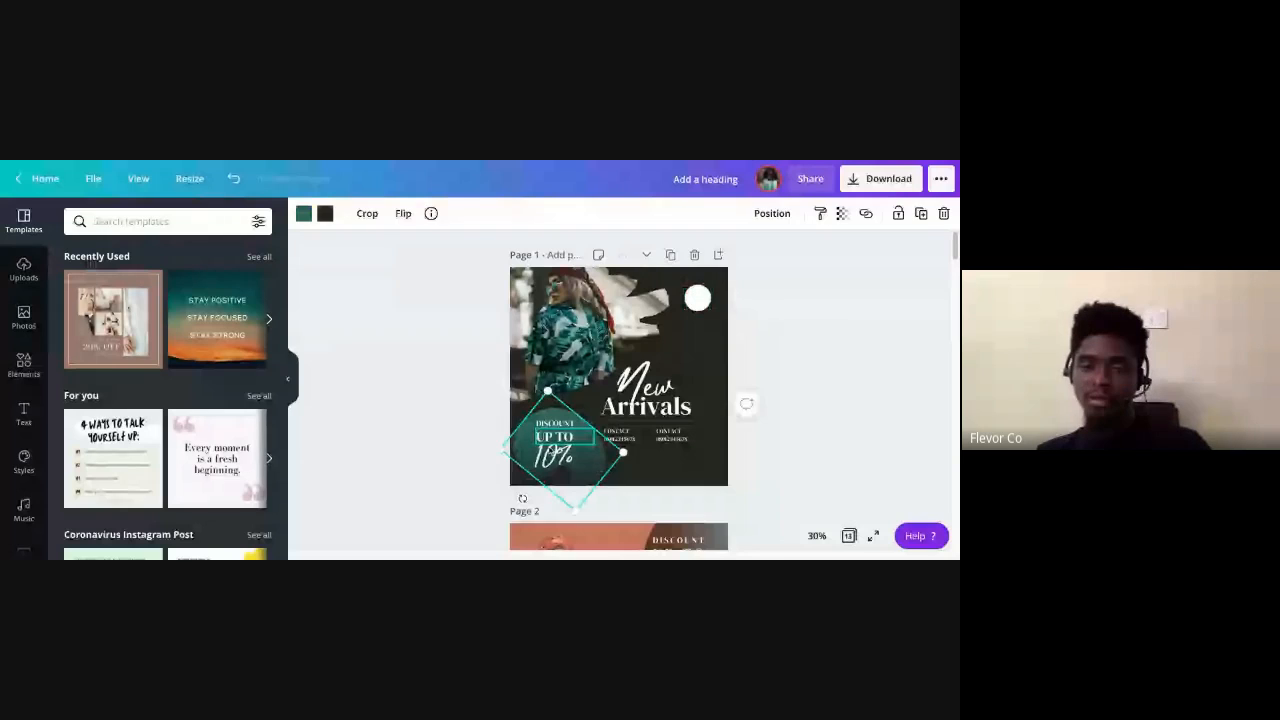
pyautogui.keyDown('shift'); pyautogui.click(557, 456); pyautogui.keyUp('shift')
pyautogui.keyDown('shift'); pyautogui.click(560, 437); pyautogui.keyUp('shift')
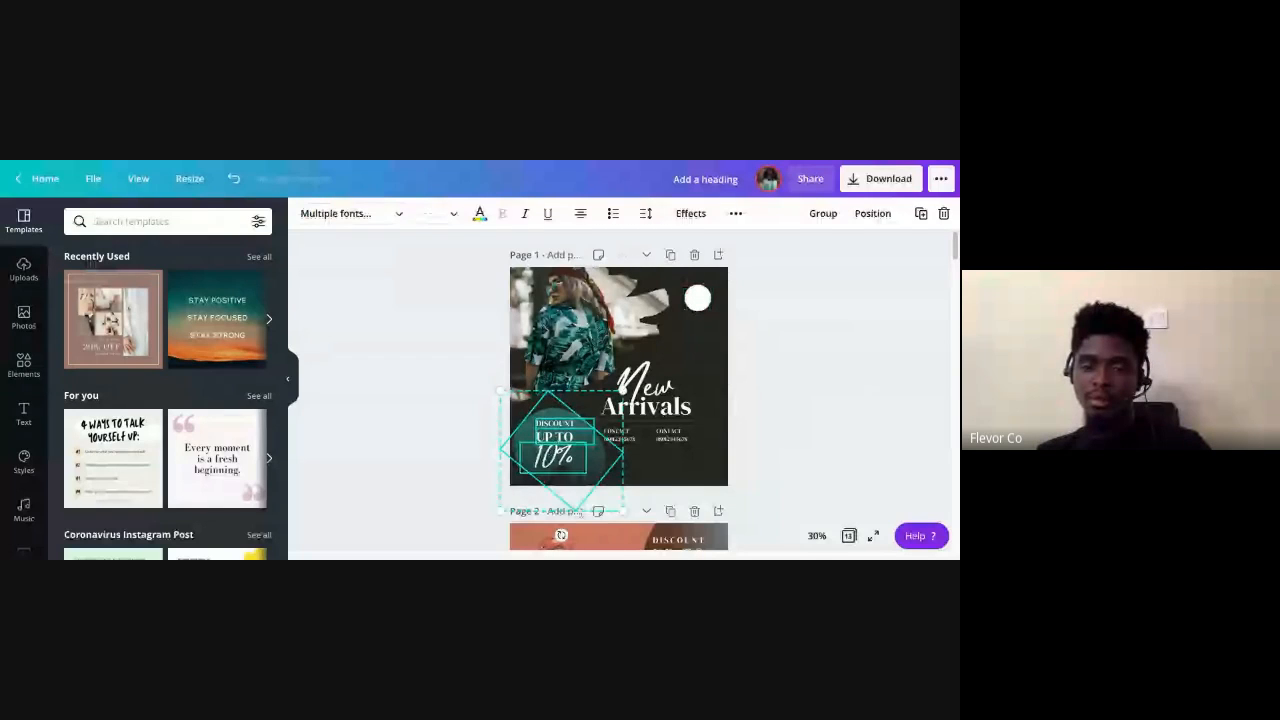
pyautogui.moveTo(621, 511); pyautogui.dragTo(621, 511)
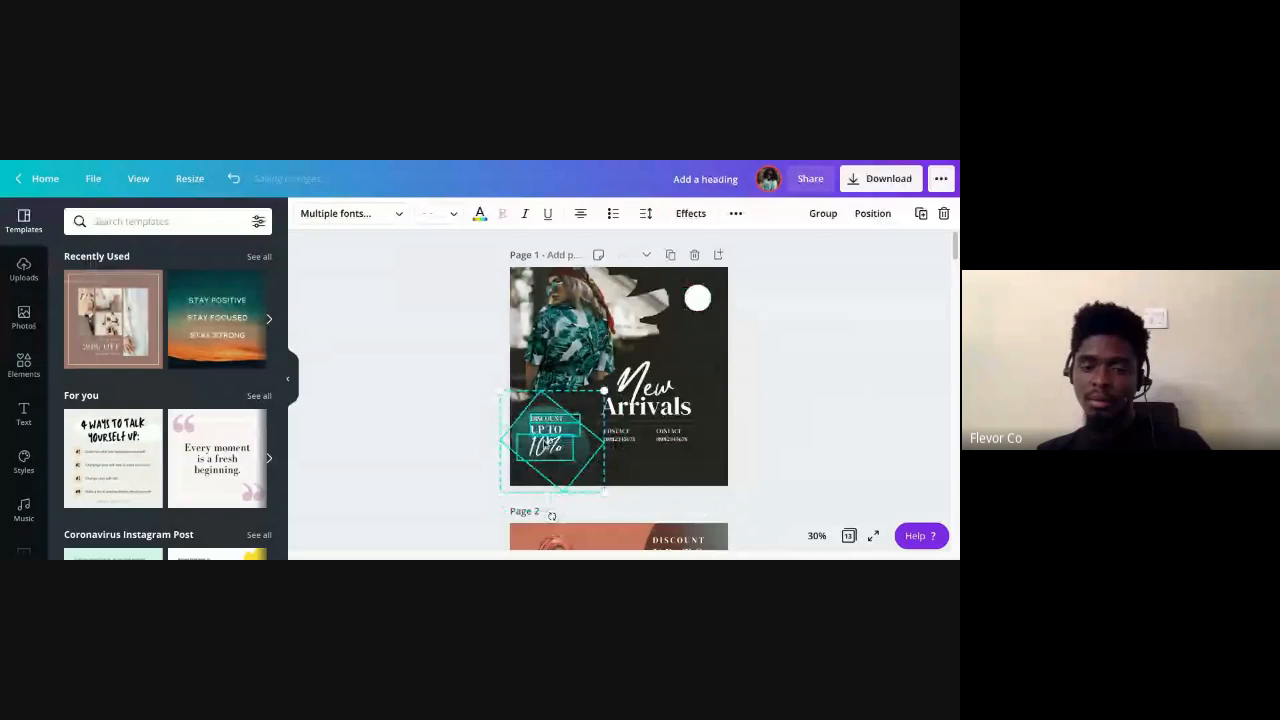
pyautogui.moveTo(549, 441); pyautogui.dragTo(559, 442)
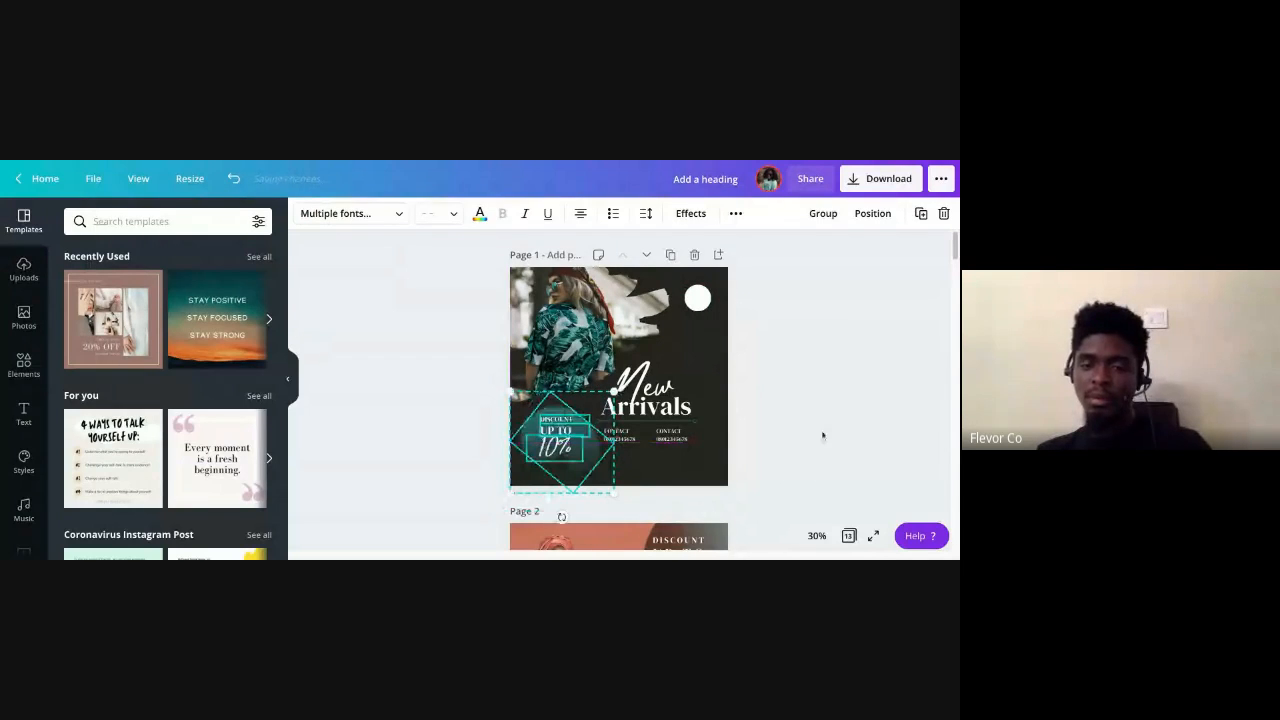
# Recolour both gradient colours of the discount badge shape with the light grey from the page's photo colours
pyautogui.click(594, 477)
pyautogui.click(591, 462)
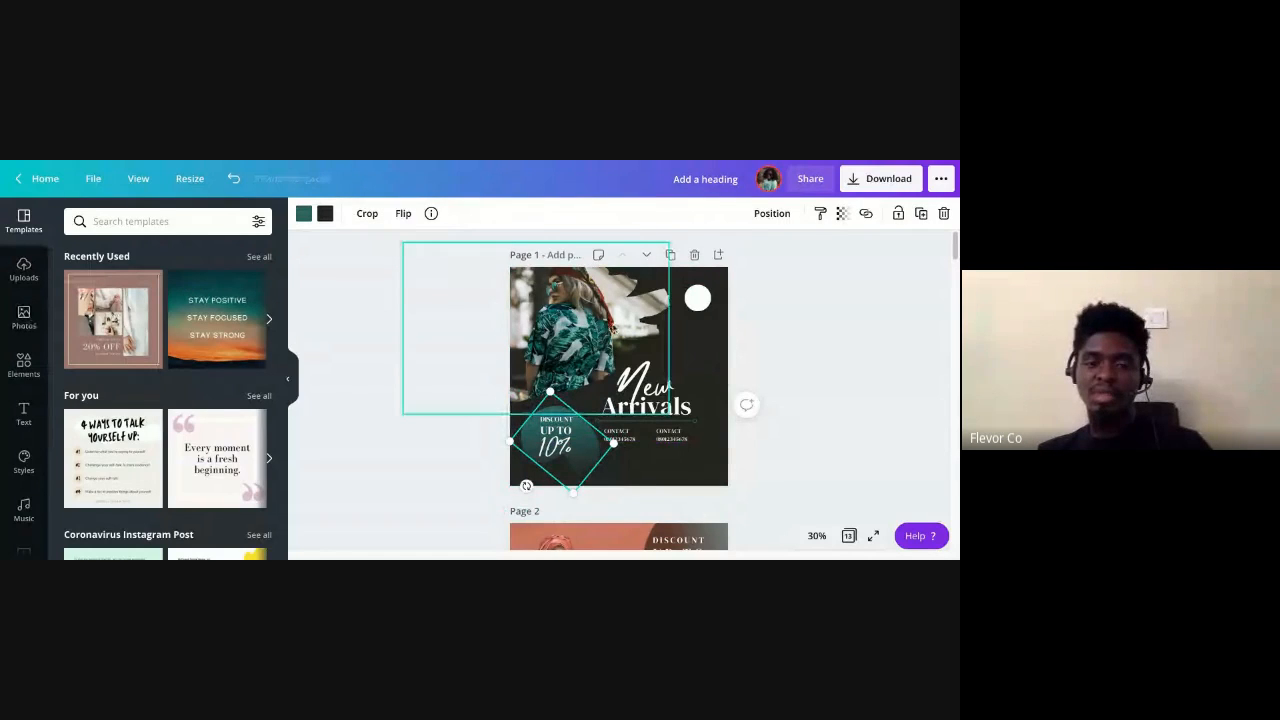
pyautogui.click(24, 365)
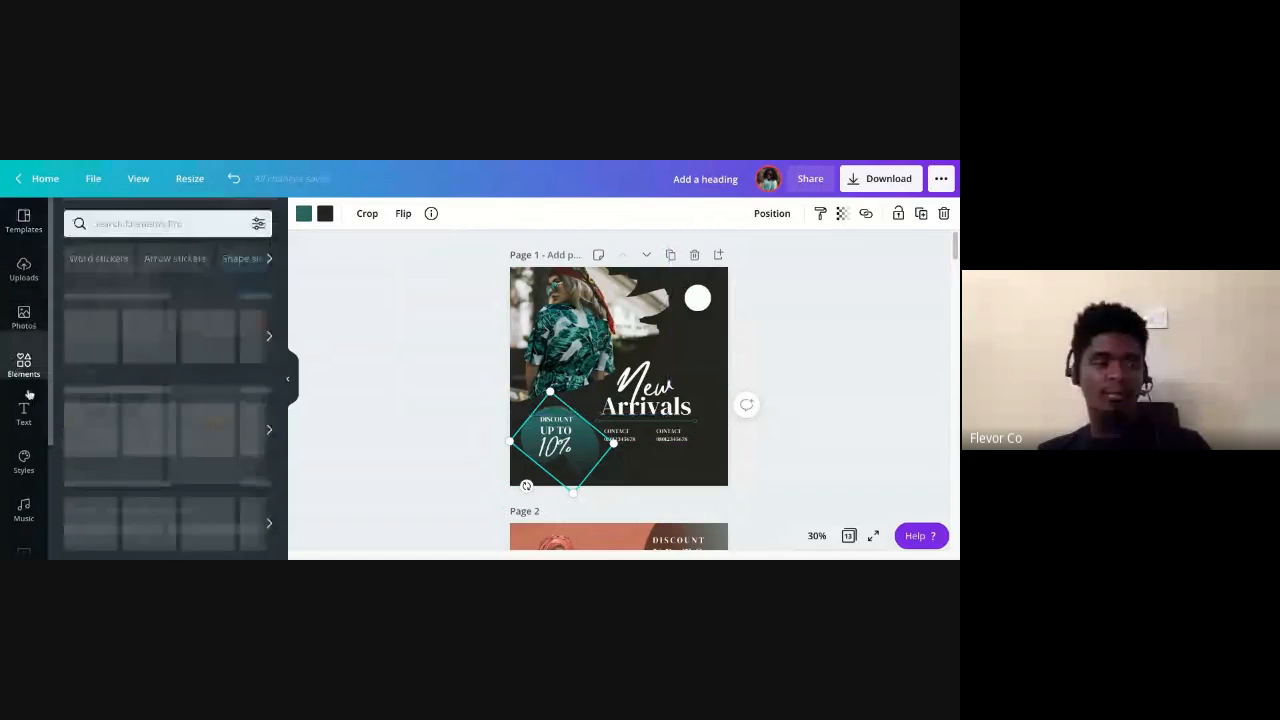
pyautogui.click(29, 461)
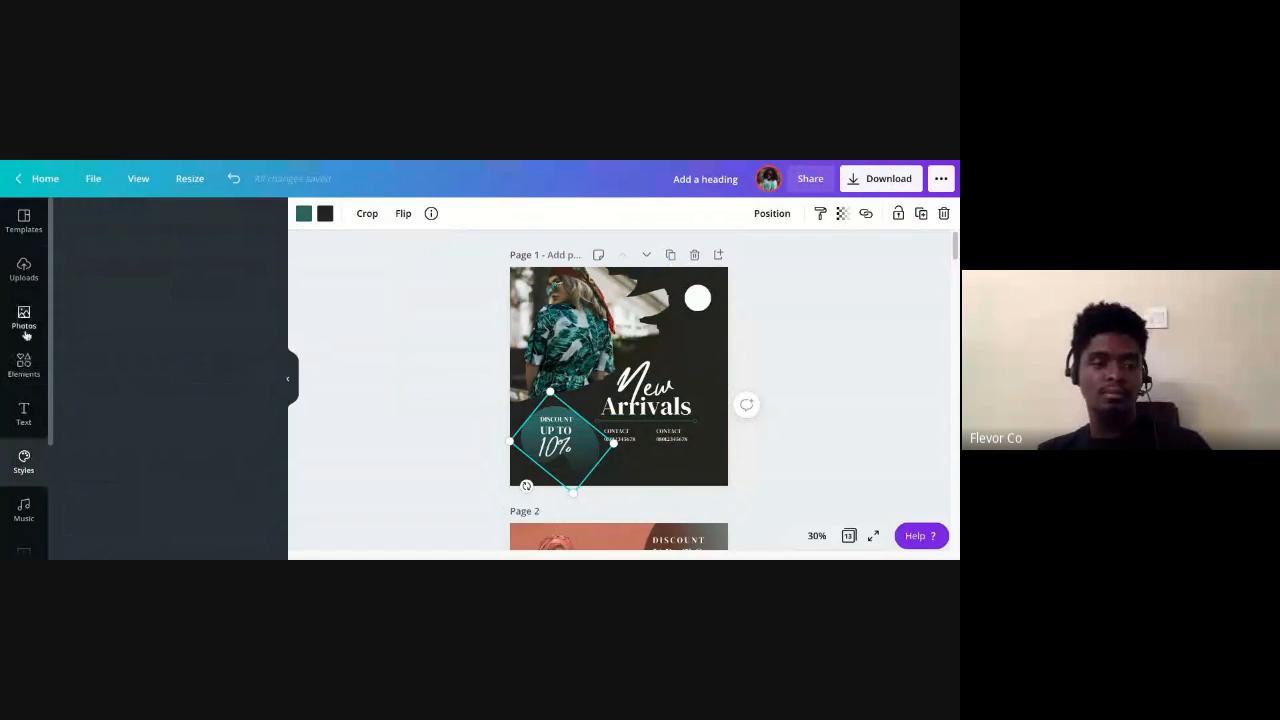
pyautogui.click(305, 215)
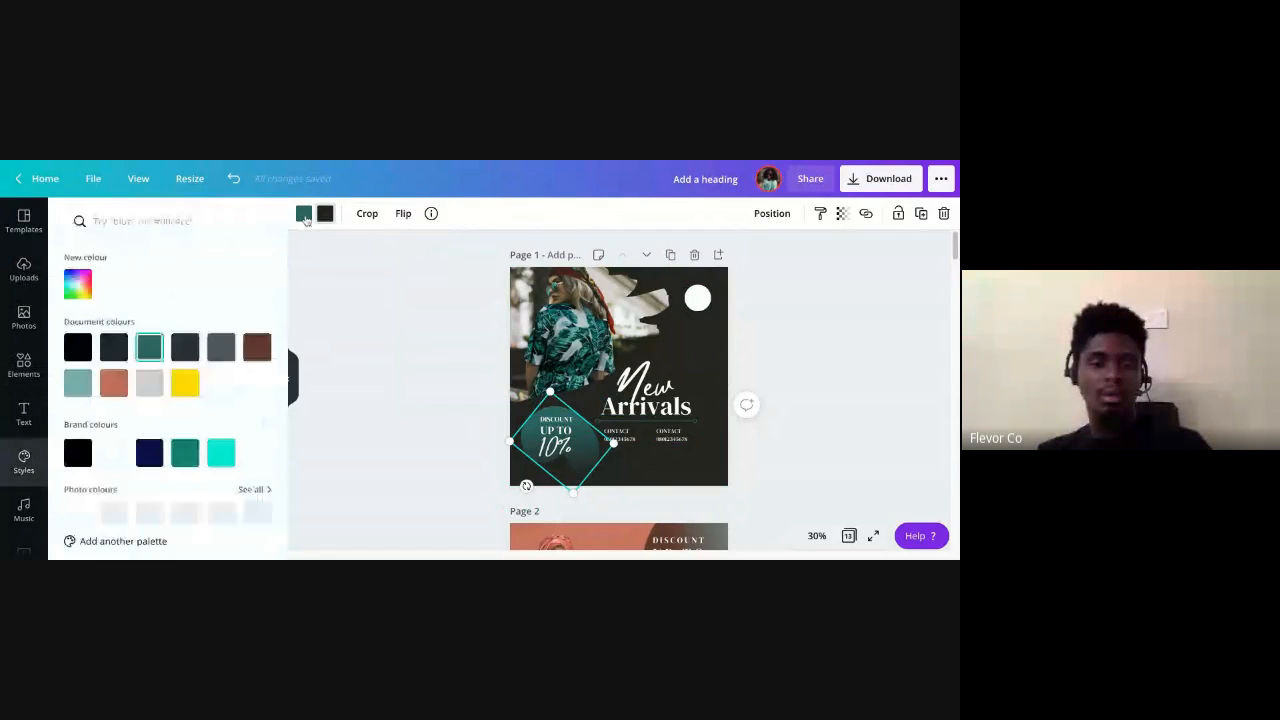
pyautogui.scroll(-3, 146, 380)
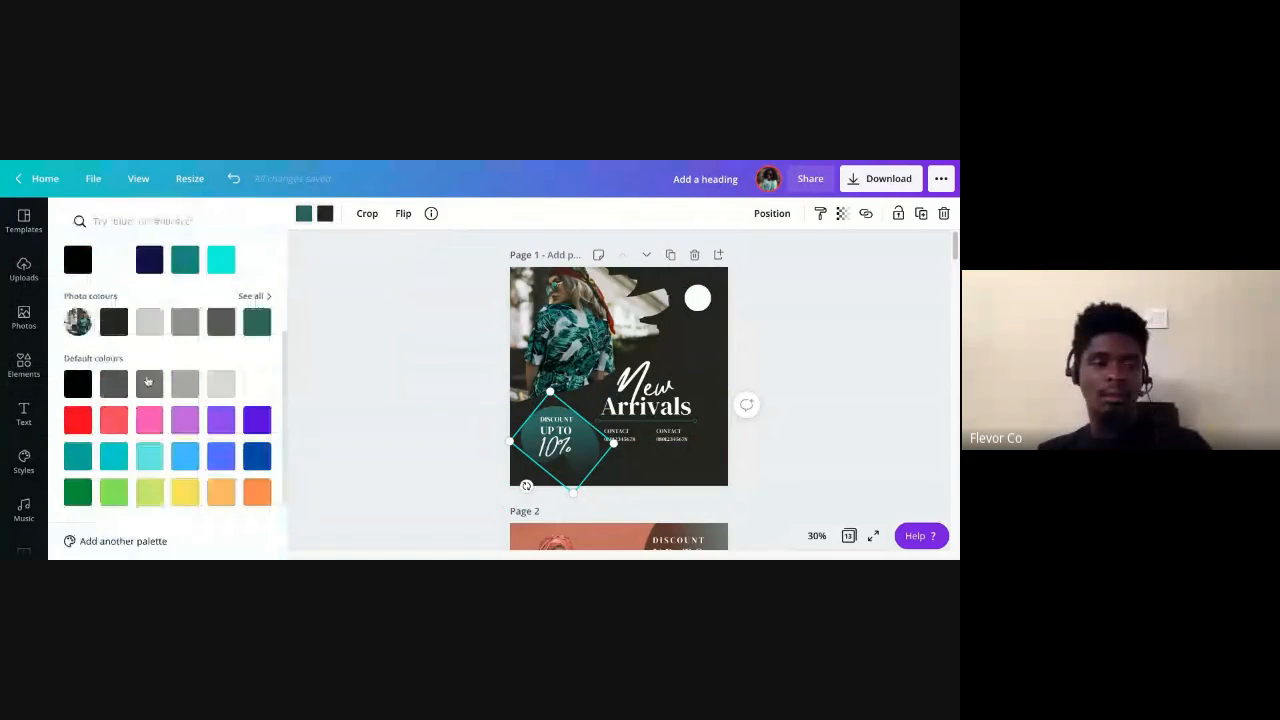
pyautogui.click(252, 296)
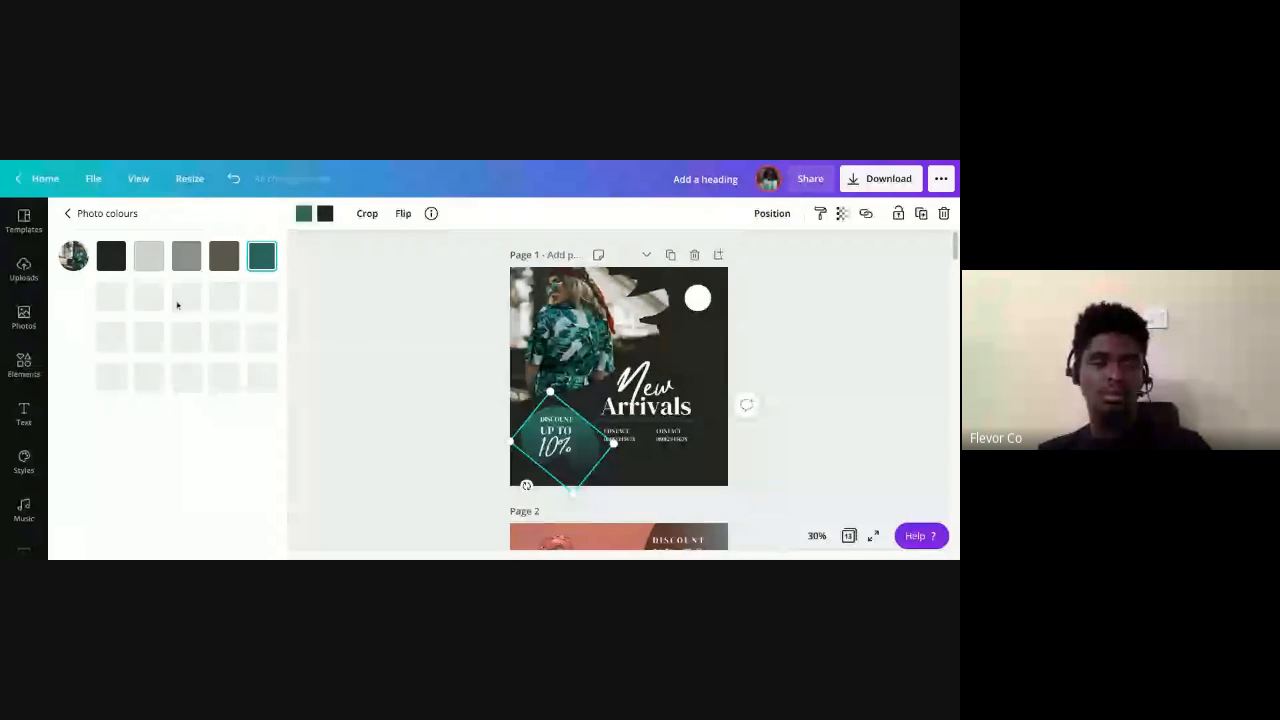
pyautogui.moveTo(402, 242); pyautogui.dragTo(669, 414)
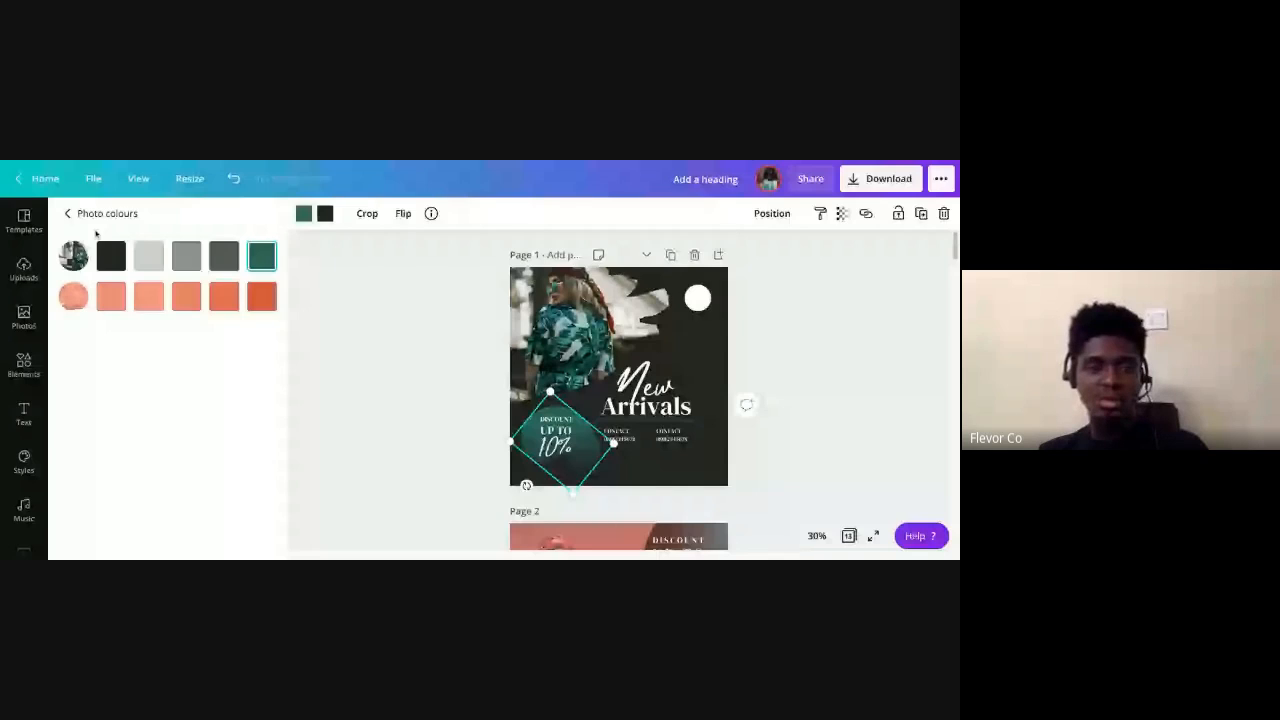
pyautogui.click(151, 260)
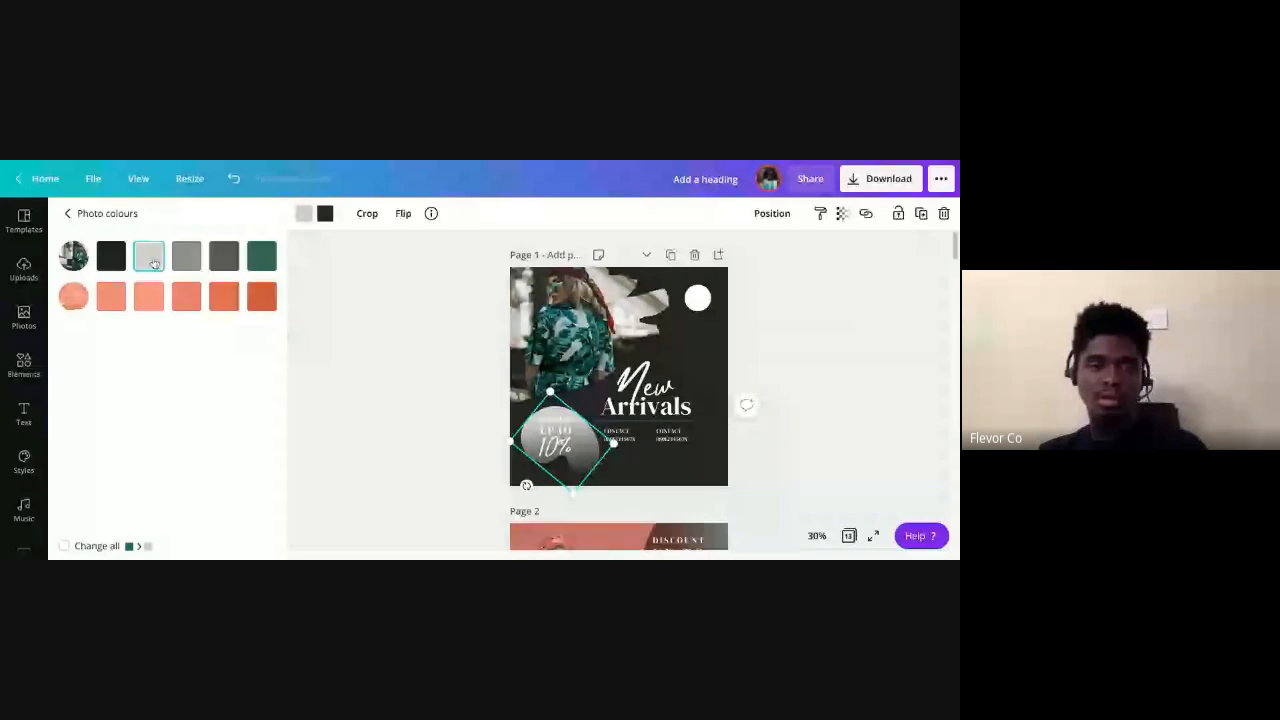
pyautogui.click(326, 217)
pyautogui.click(152, 260)
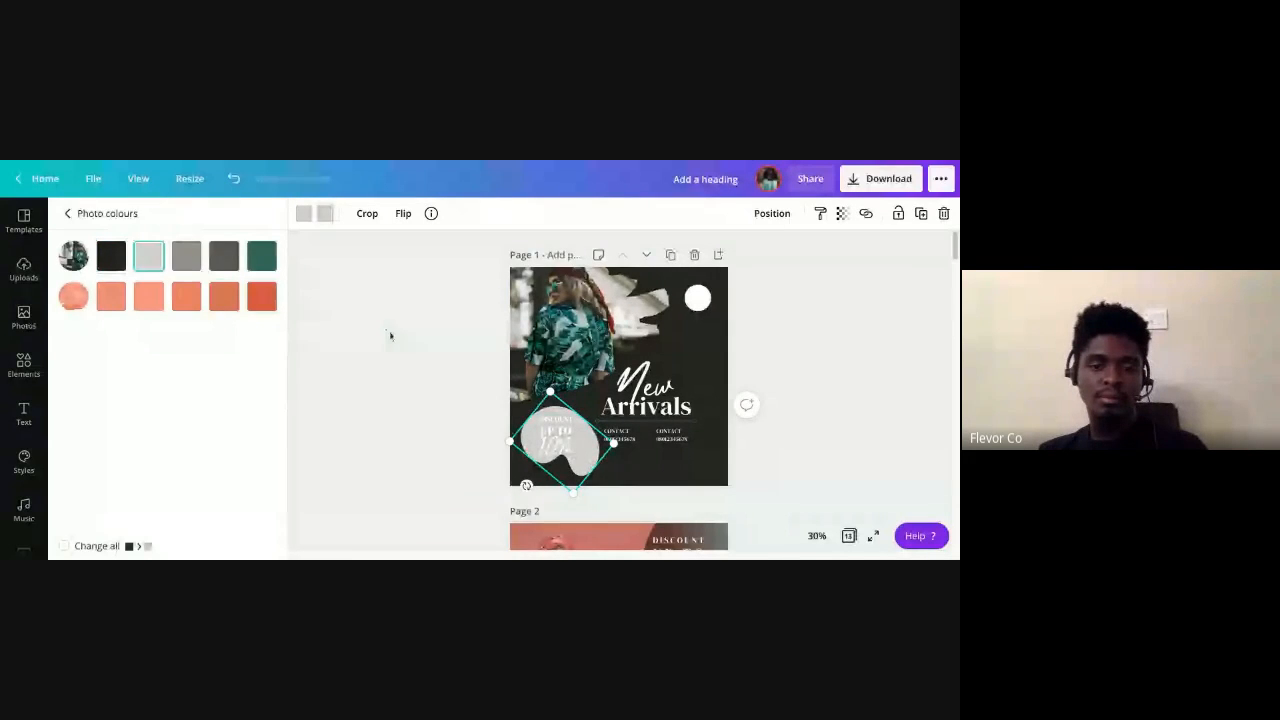
# Recolour the "Discount up to 10%" text on the badge with the dark green from the document colours
pyautogui.click(562, 434)
pyautogui.click(553, 415)
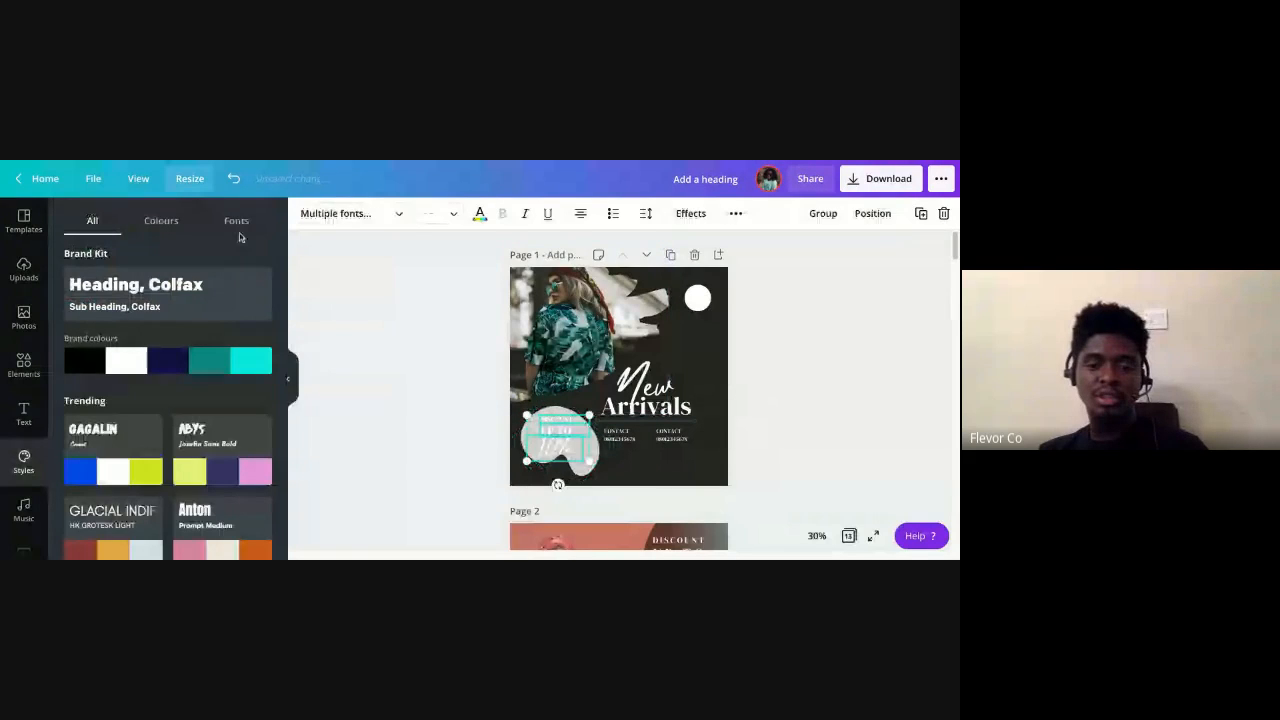
pyautogui.click(479, 215)
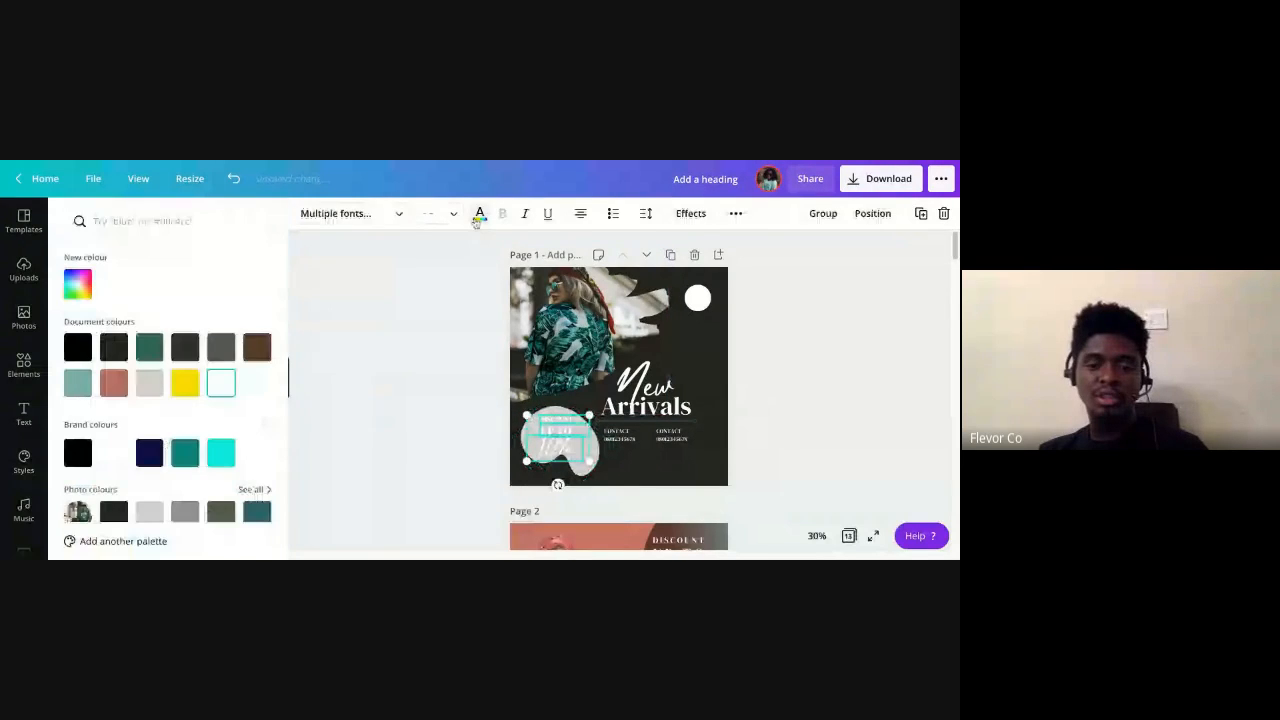
pyautogui.click(149, 348)
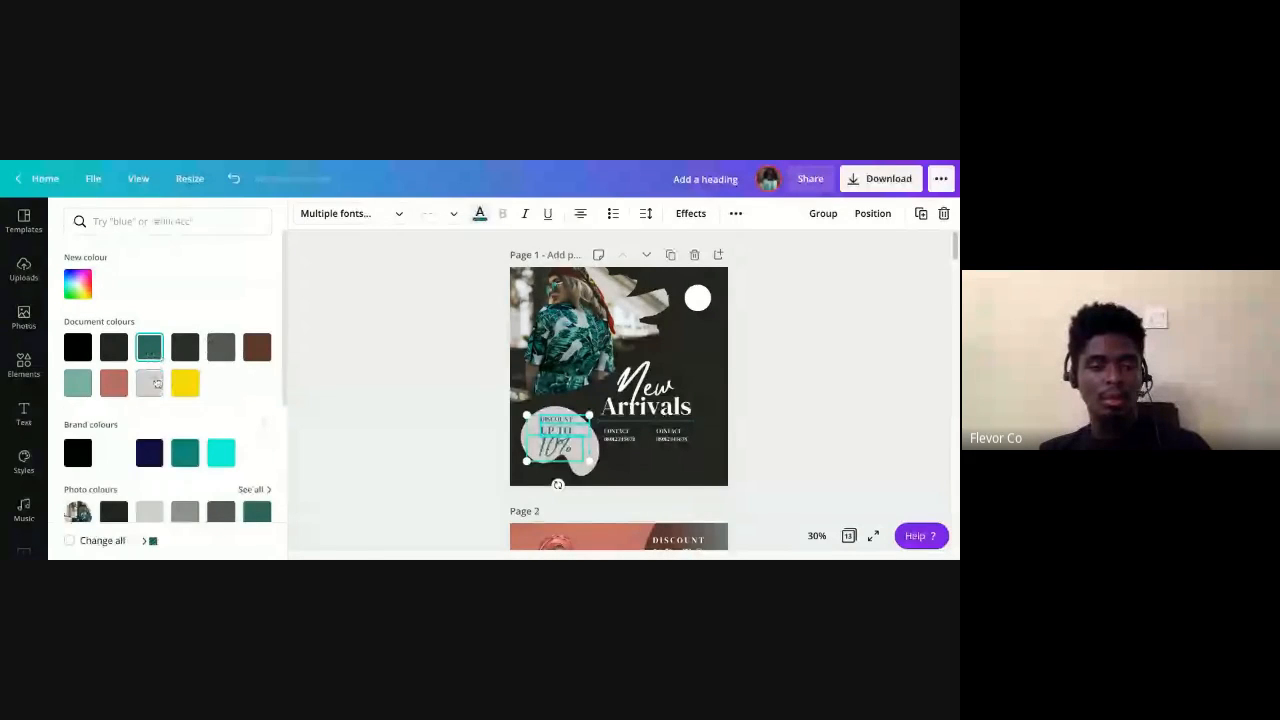
pyautogui.scroll(-1, 156, 383)
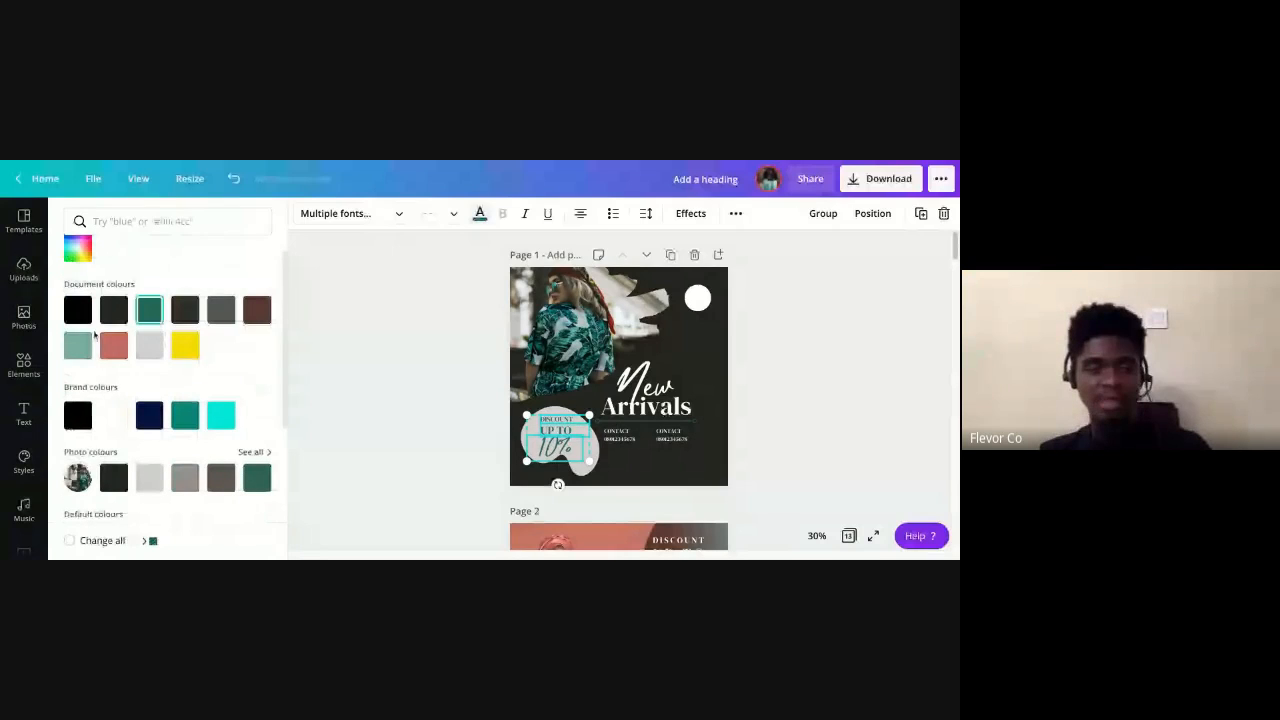
# Recolour the "Discount up to 10%" text on the badge with the custom dark red #AB0808
pyautogui.click(78, 248)
pyautogui.moveTo(203, 363); pyautogui.dragTo(245, 362)
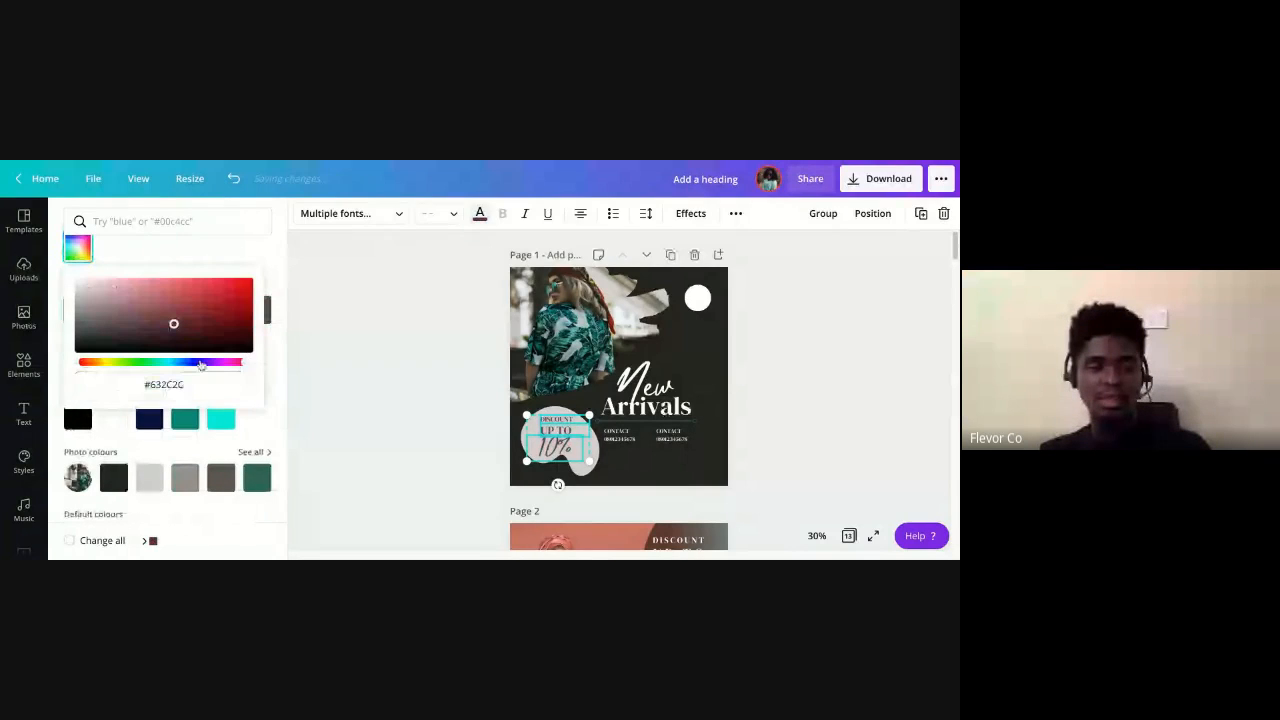
pyautogui.moveTo(174, 324); pyautogui.dragTo(243, 302)
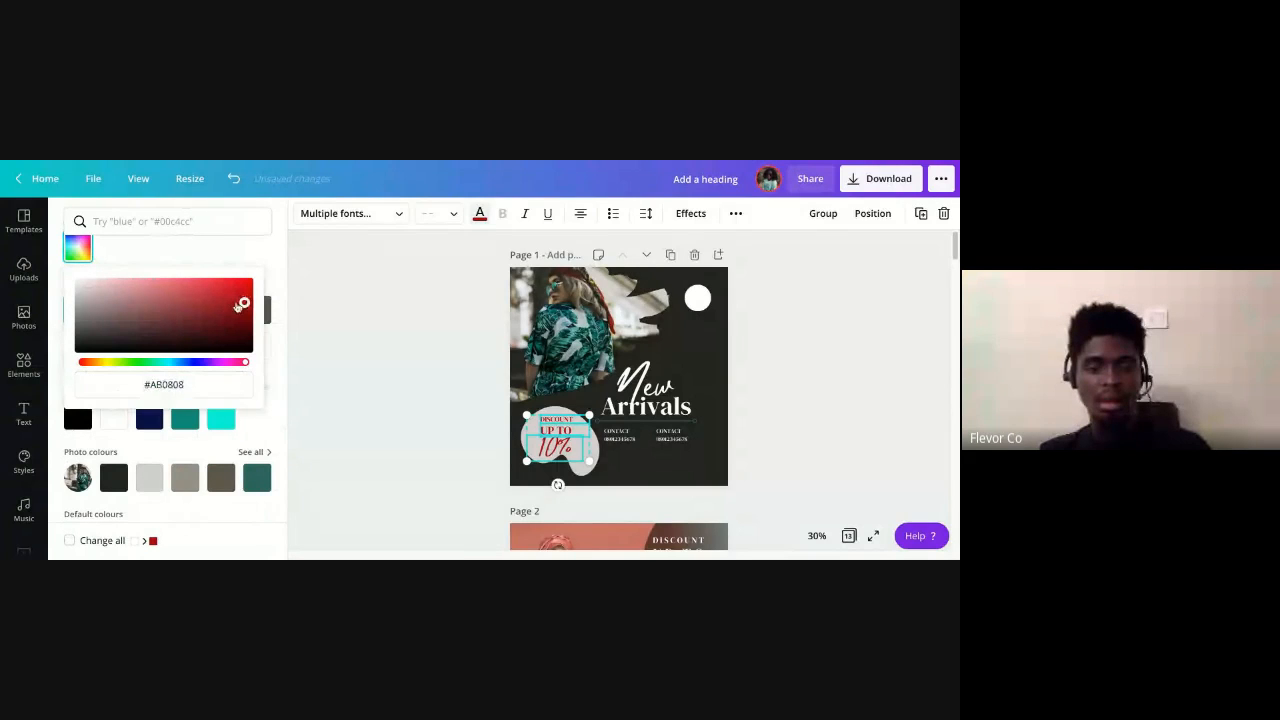
pyautogui.click(410, 378)
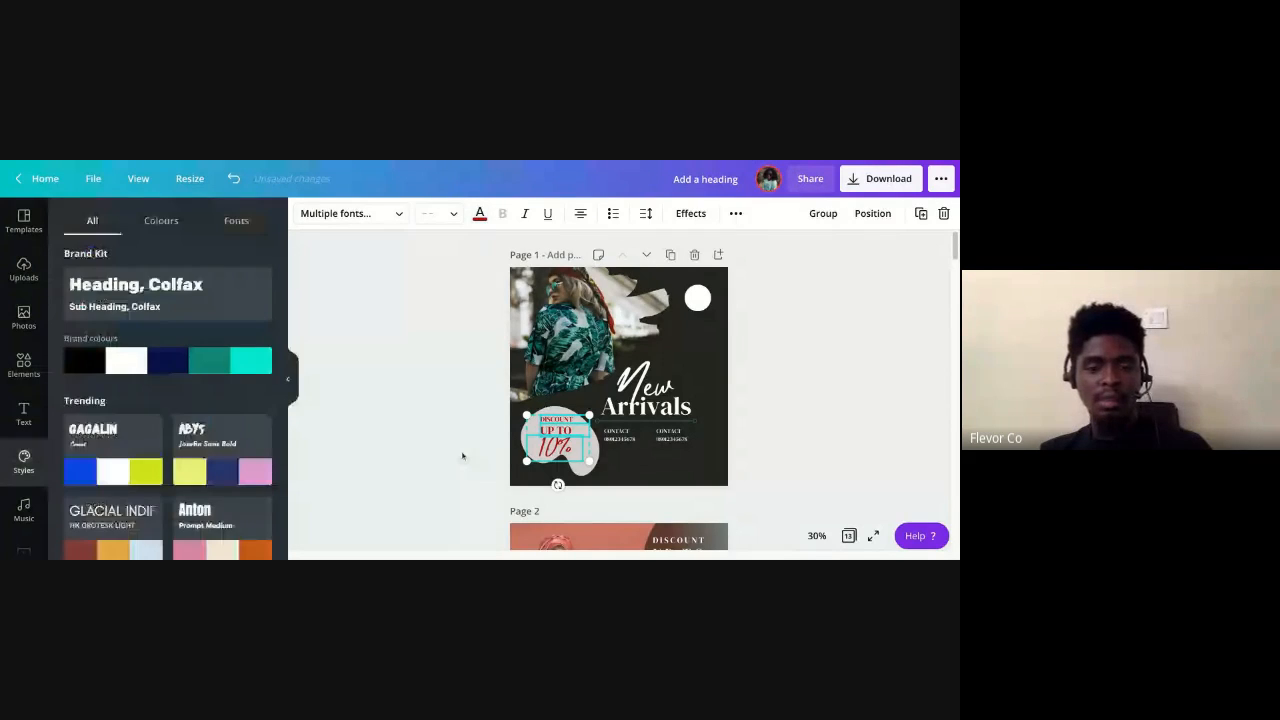
# Change the first gradient colour of the discount badge shape to white from the document colours
pyautogui.click(529, 440)
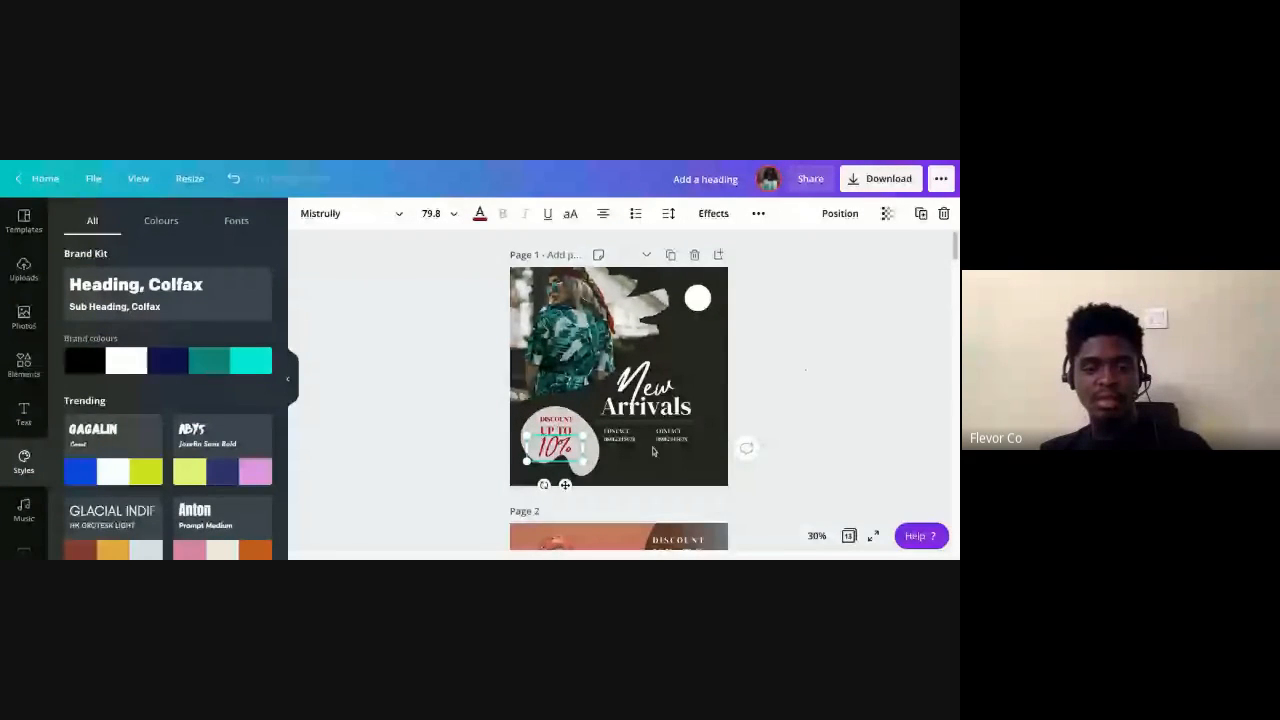
pyautogui.click(585, 478)
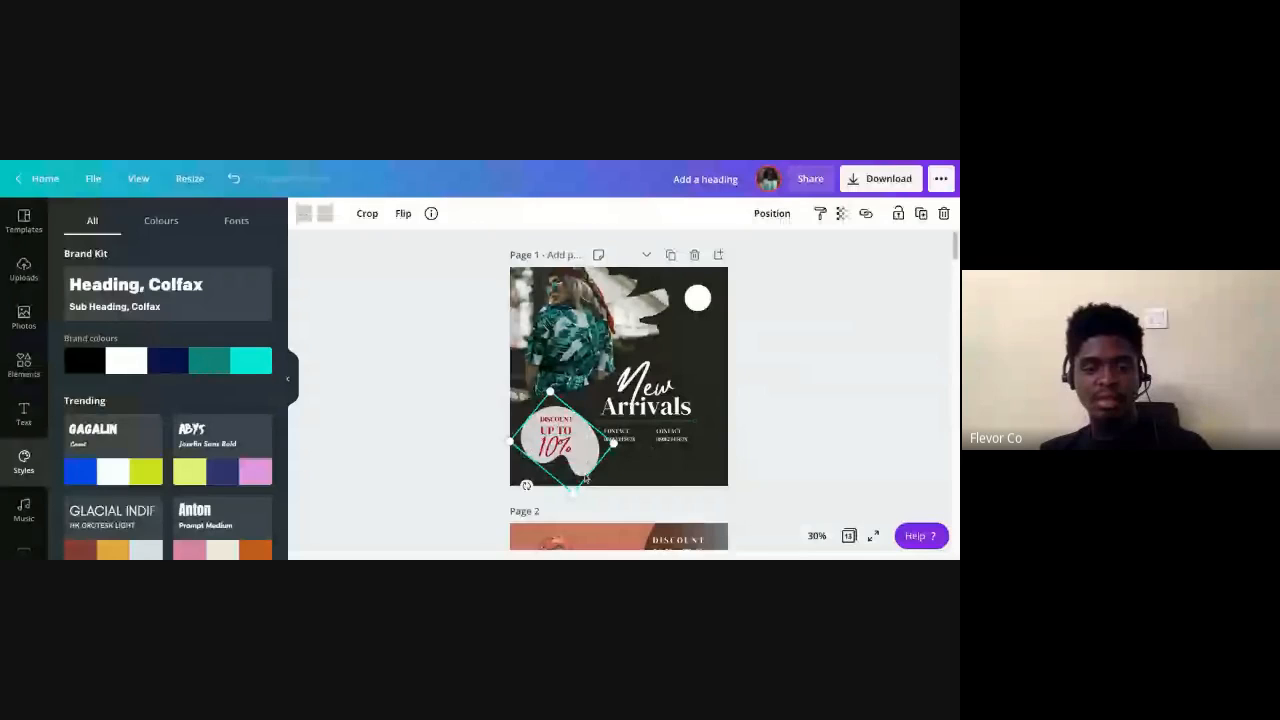
pyautogui.click(305, 218)
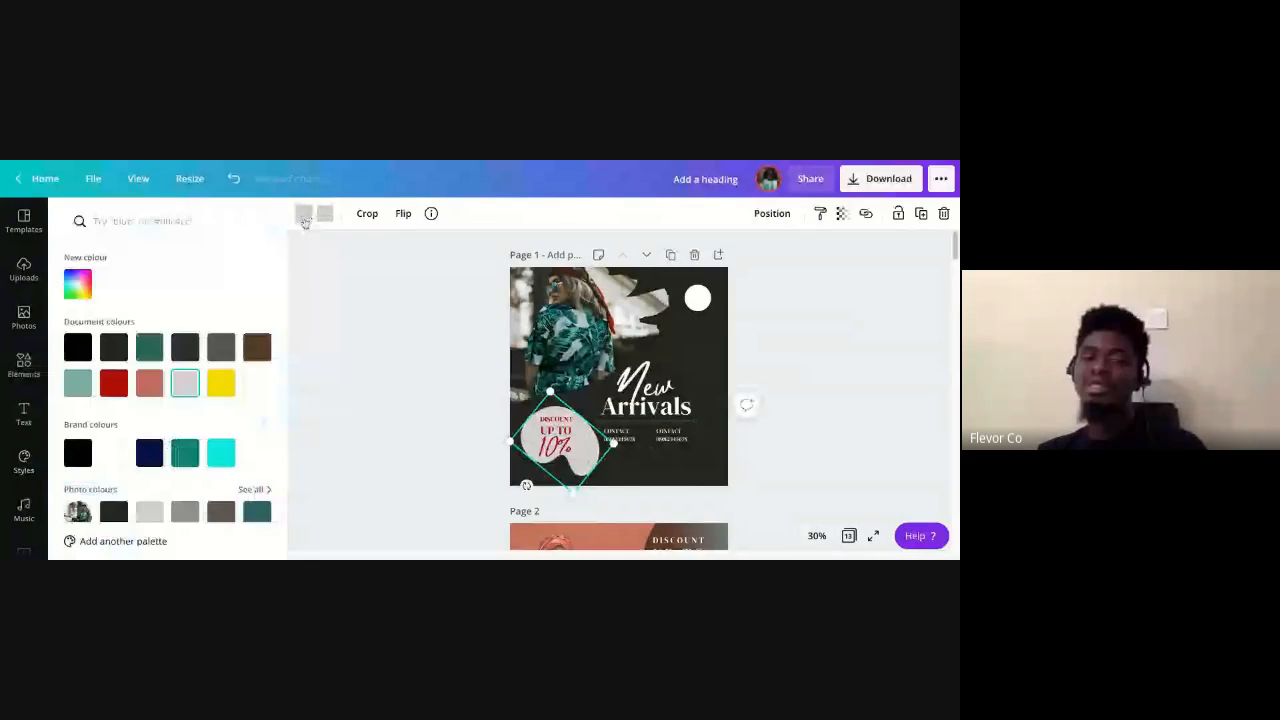
pyautogui.click(257, 383)
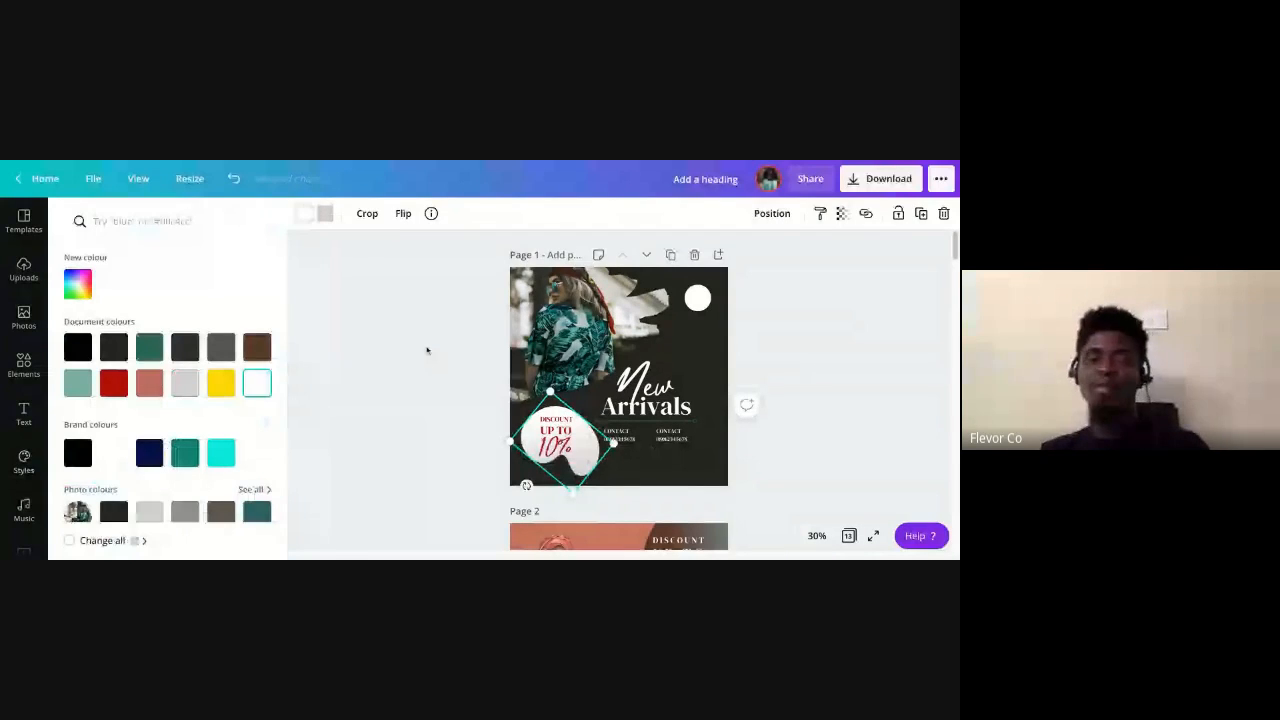
pyautogui.click(324, 214)
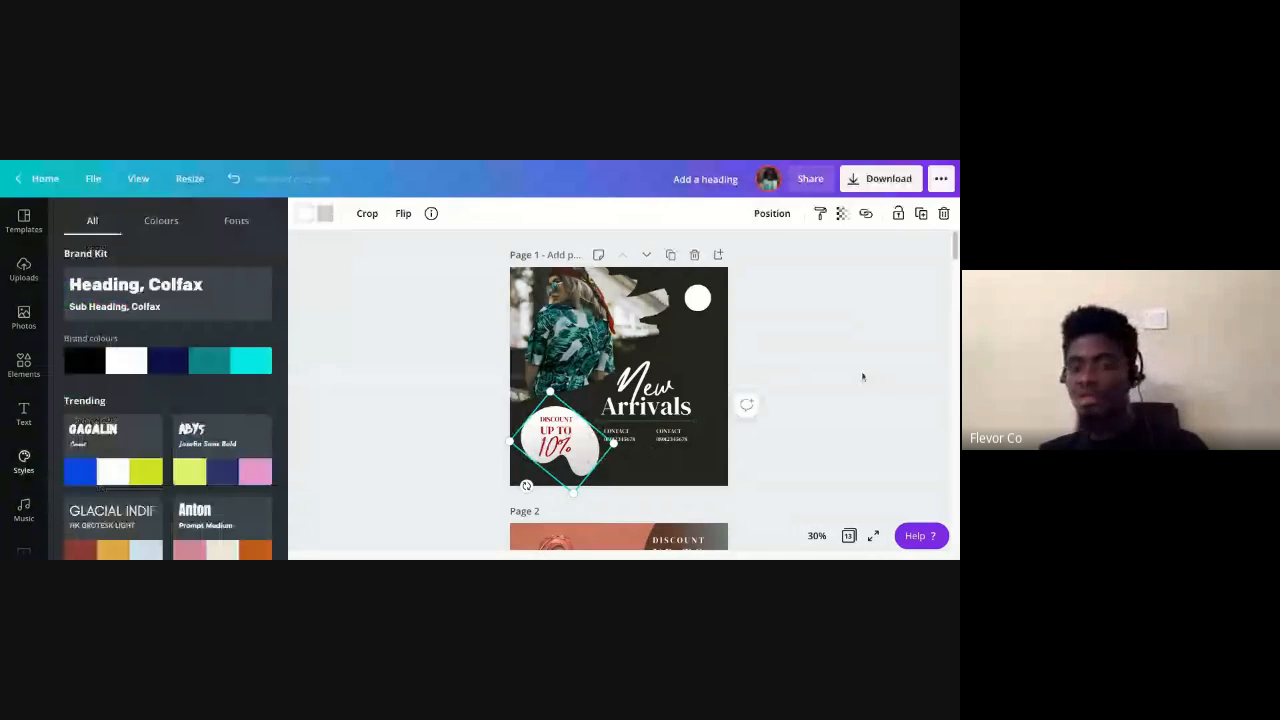
pyautogui.click(863, 376)
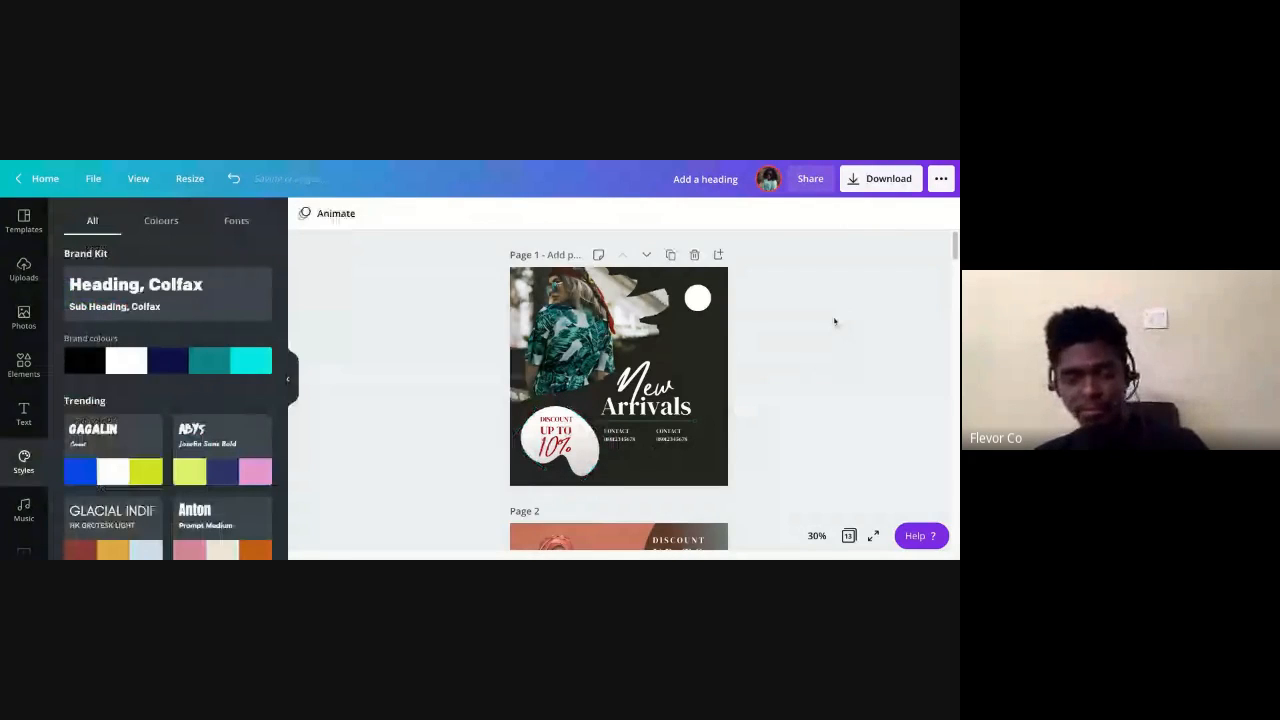
# Select both contact text blocks below the "New Arrivals" heading on page 1 together
pyautogui.click(714, 335)
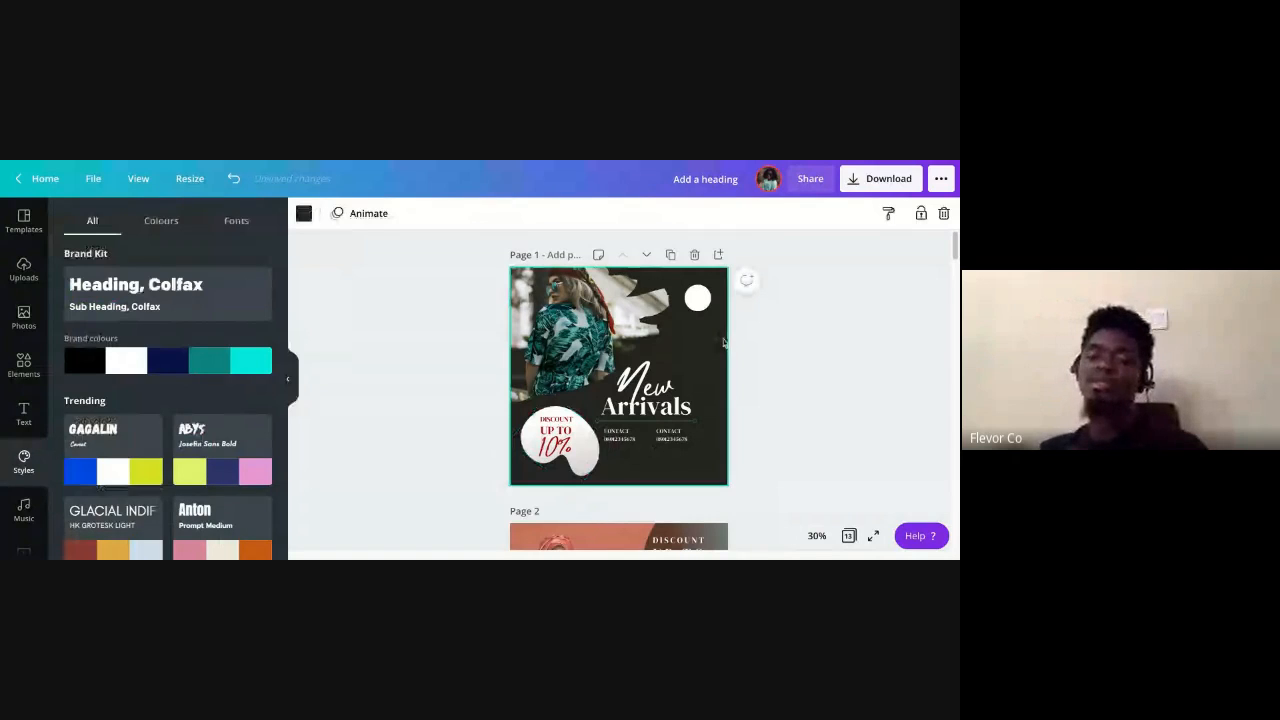
pyautogui.click(607, 443)
pyautogui.keyDown('shift'); pyautogui.click(682, 437); pyautogui.keyUp('shift')
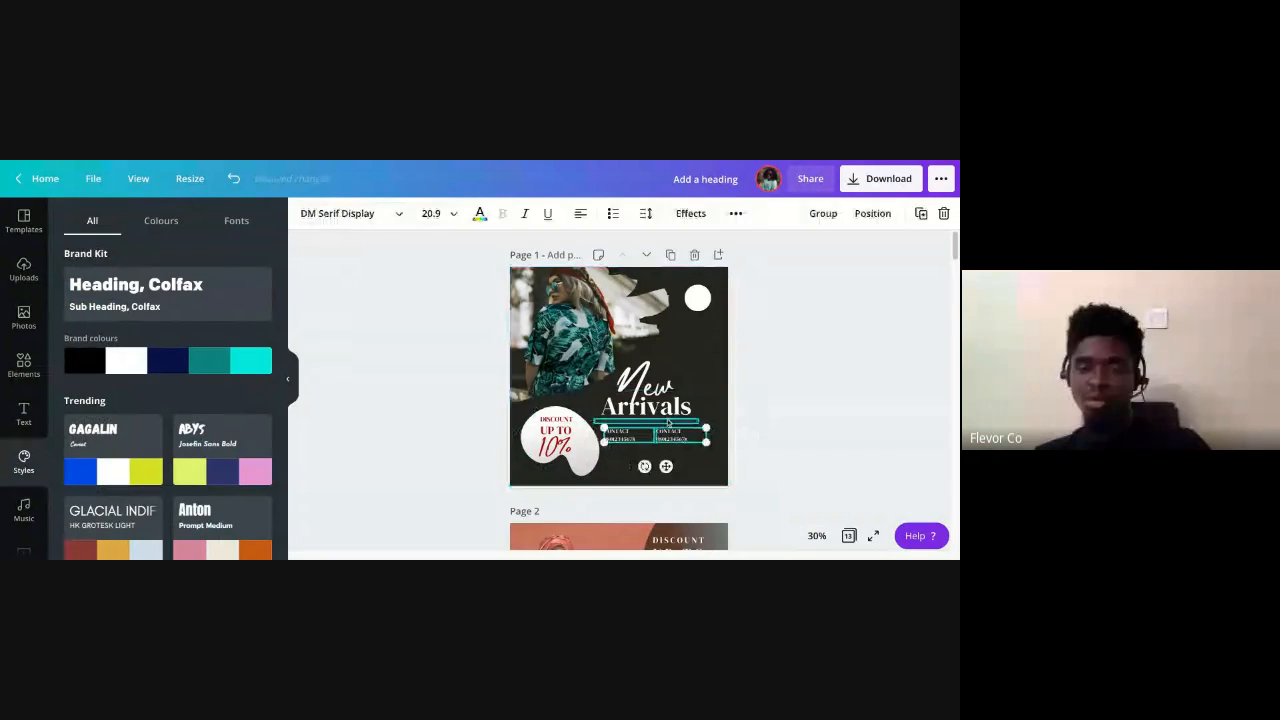
# Shift the "New Arrivals" heading, the divider line and both contact texts on page 1 together slightly to the right
pyautogui.keyDown('shift'); pyautogui.click(676, 421); pyautogui.keyUp('shift')
pyautogui.keyDown('shift'); pyautogui.click(668, 407); pyautogui.keyUp('shift')
pyautogui.keyDown('shift'); pyautogui.click(650, 382); pyautogui.keyUp('shift')
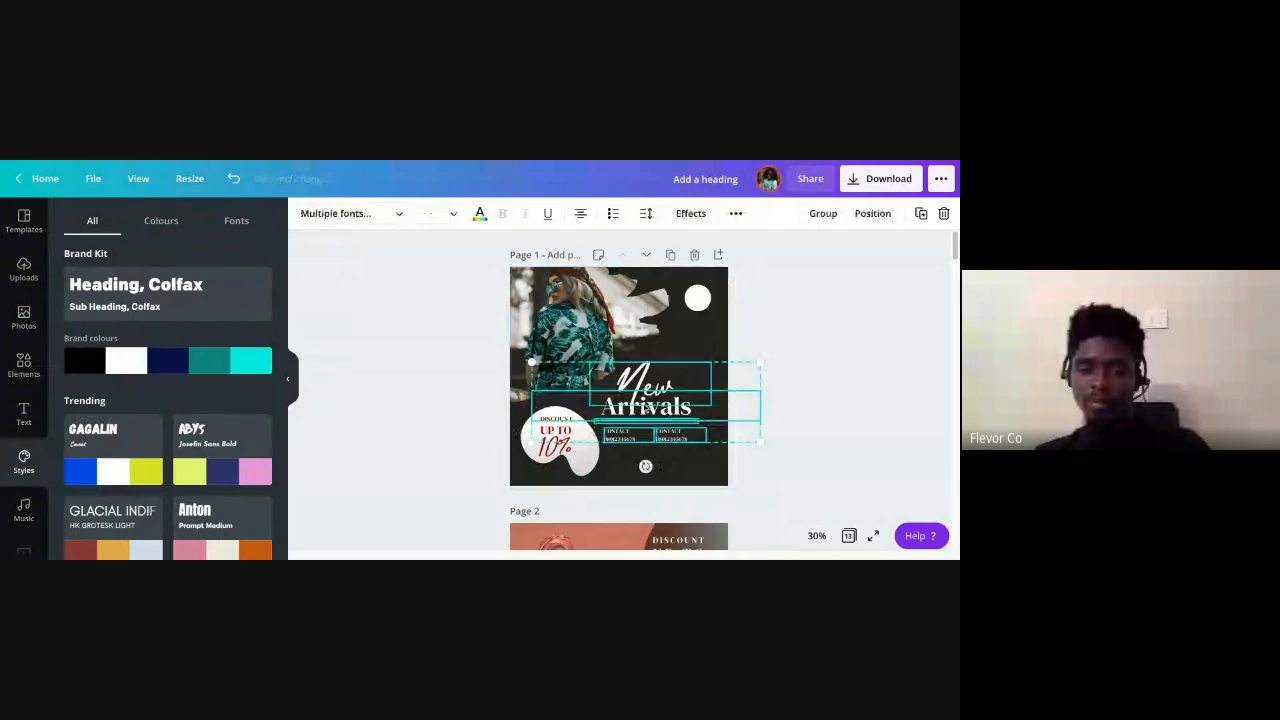
pyautogui.moveTo(645, 410); pyautogui.dragTo(646, 410)
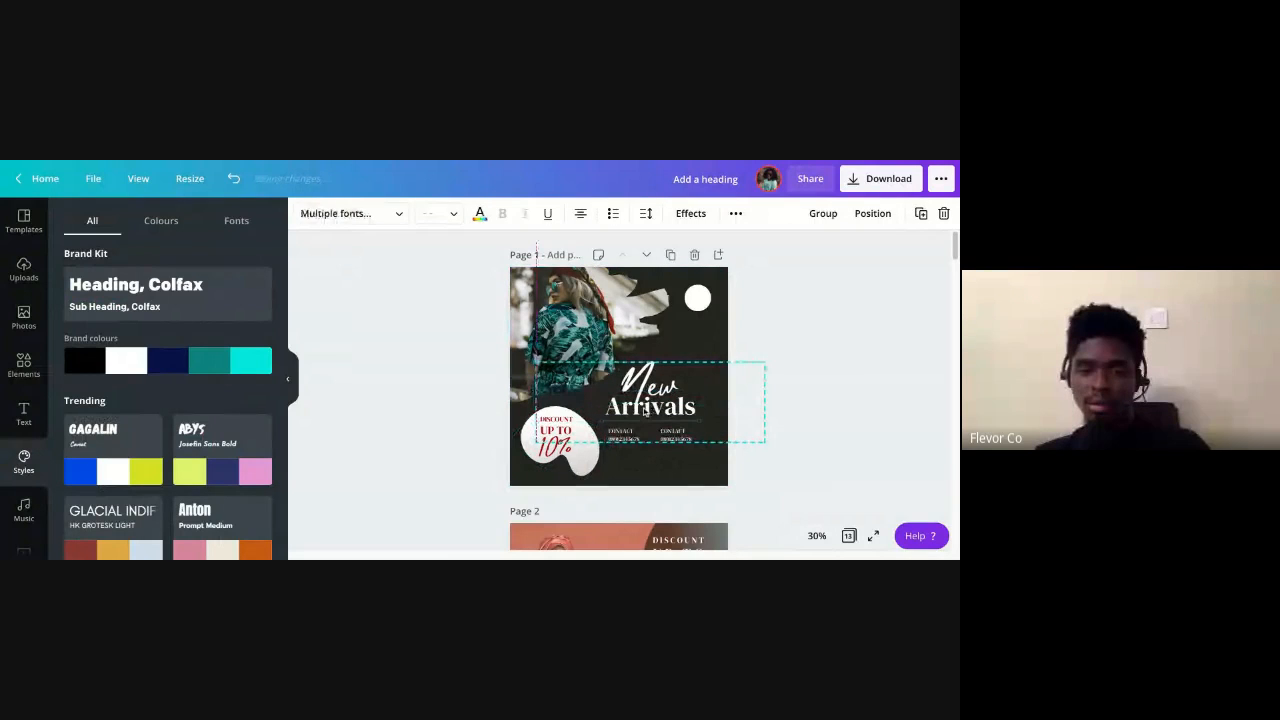
pyautogui.click(833, 349)
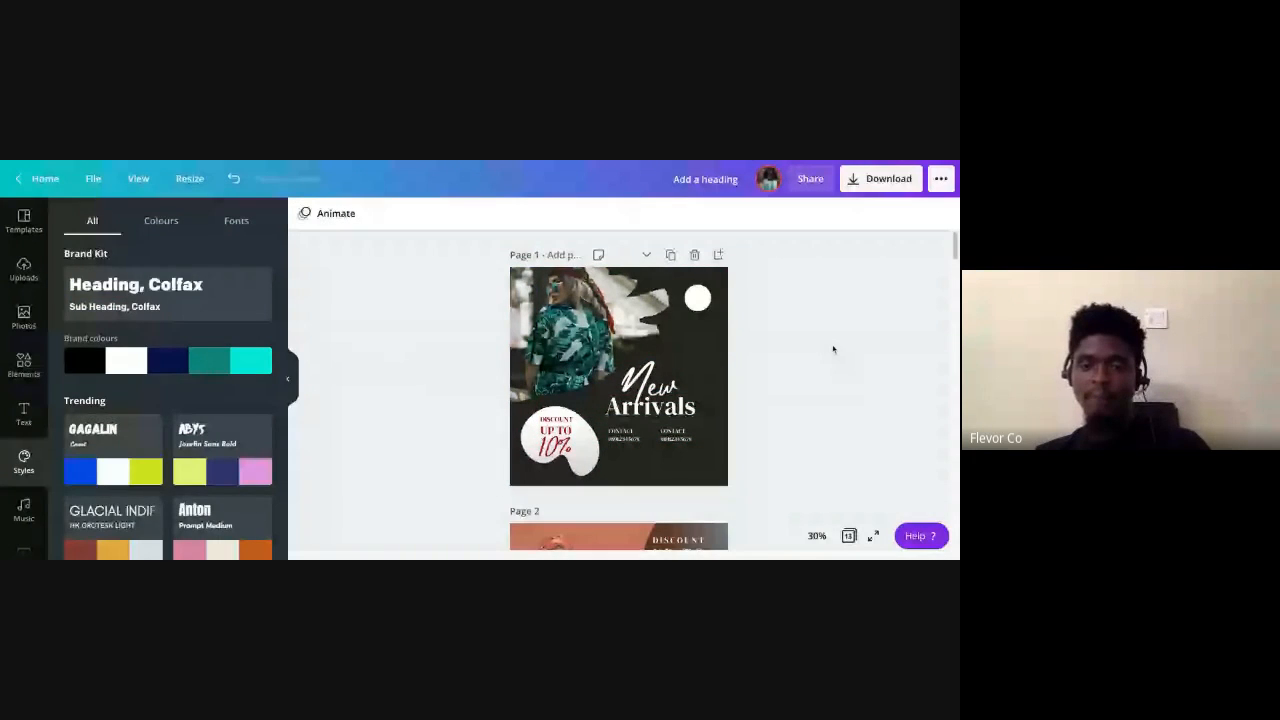
# Compare the layouts of the "New Arrivals" flyers on pages 1 and 2
pyautogui.scroll(-1, 626, 374)
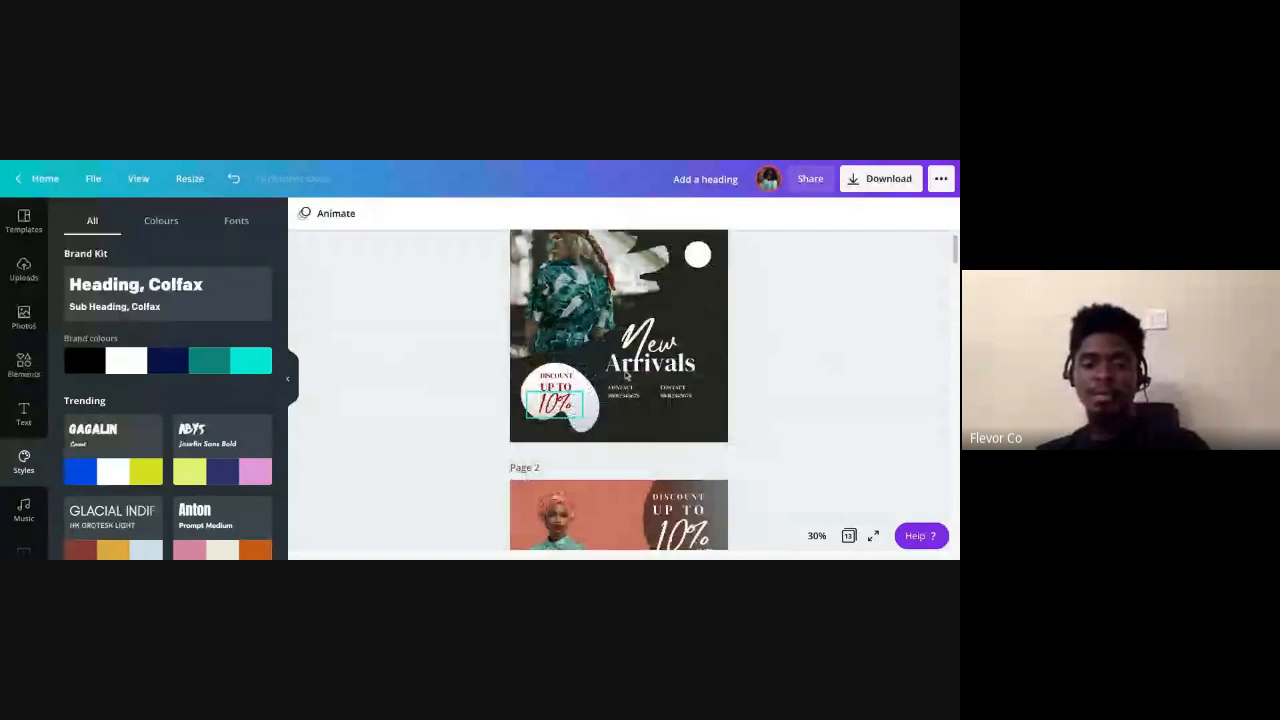
pyautogui.scroll(-4, 525, 479)
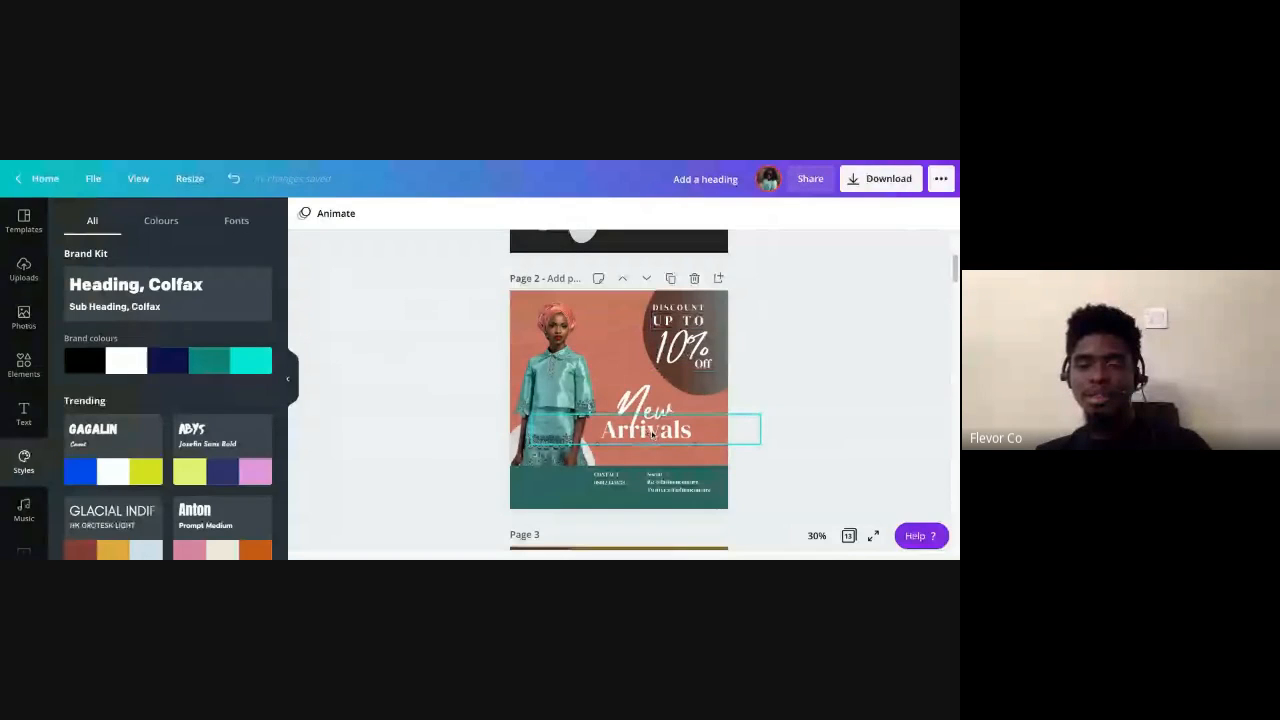
pyautogui.scroll(2, 651, 432)
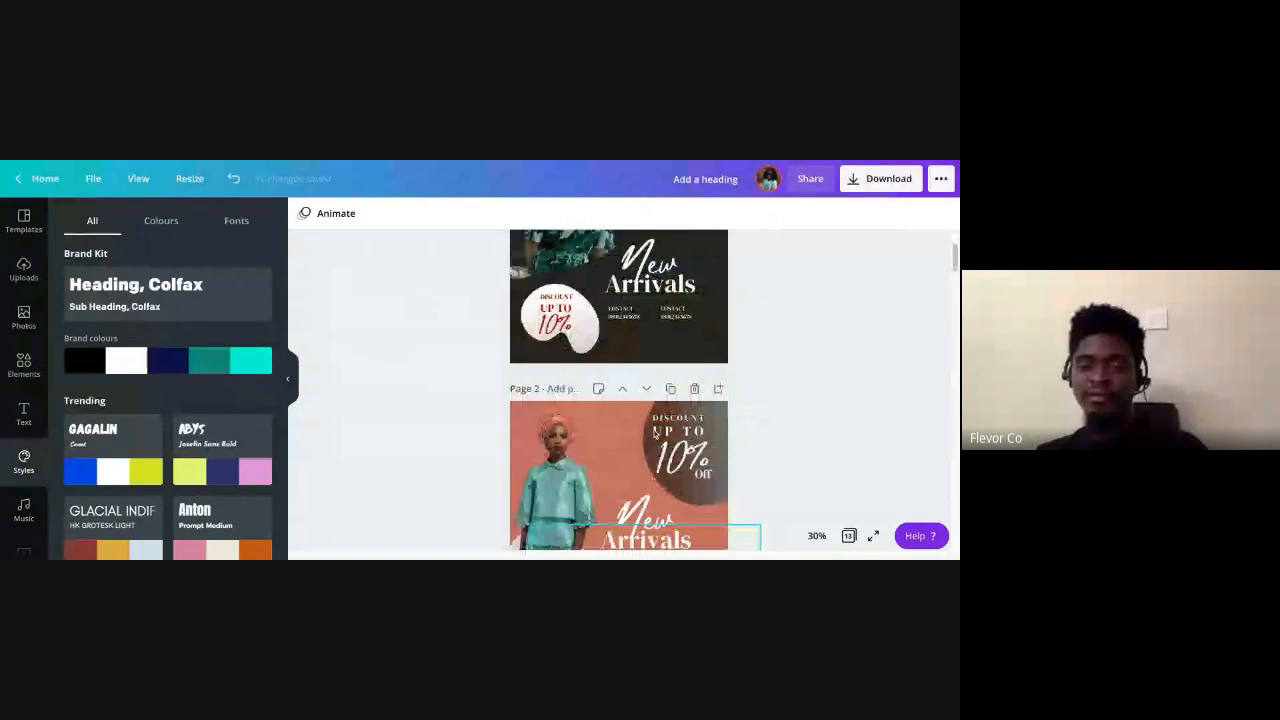
pyautogui.scroll(-1, 654, 433)
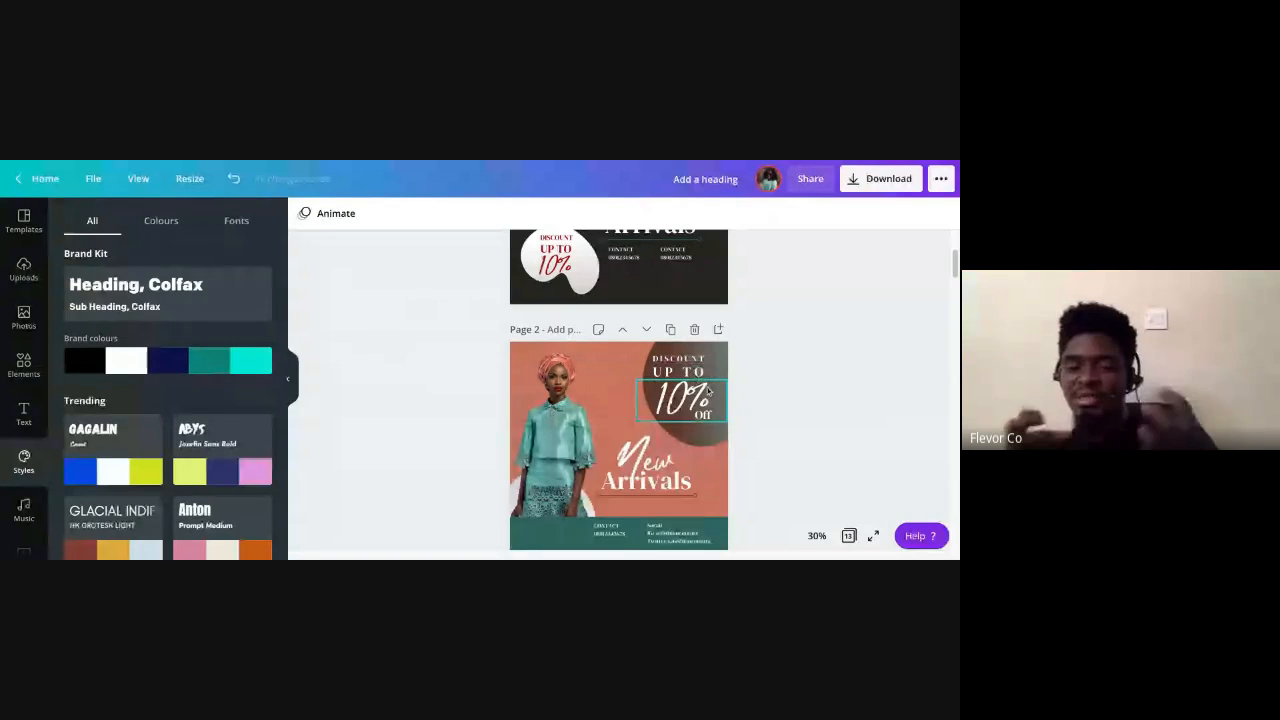
pyautogui.scroll(2, 673, 355)
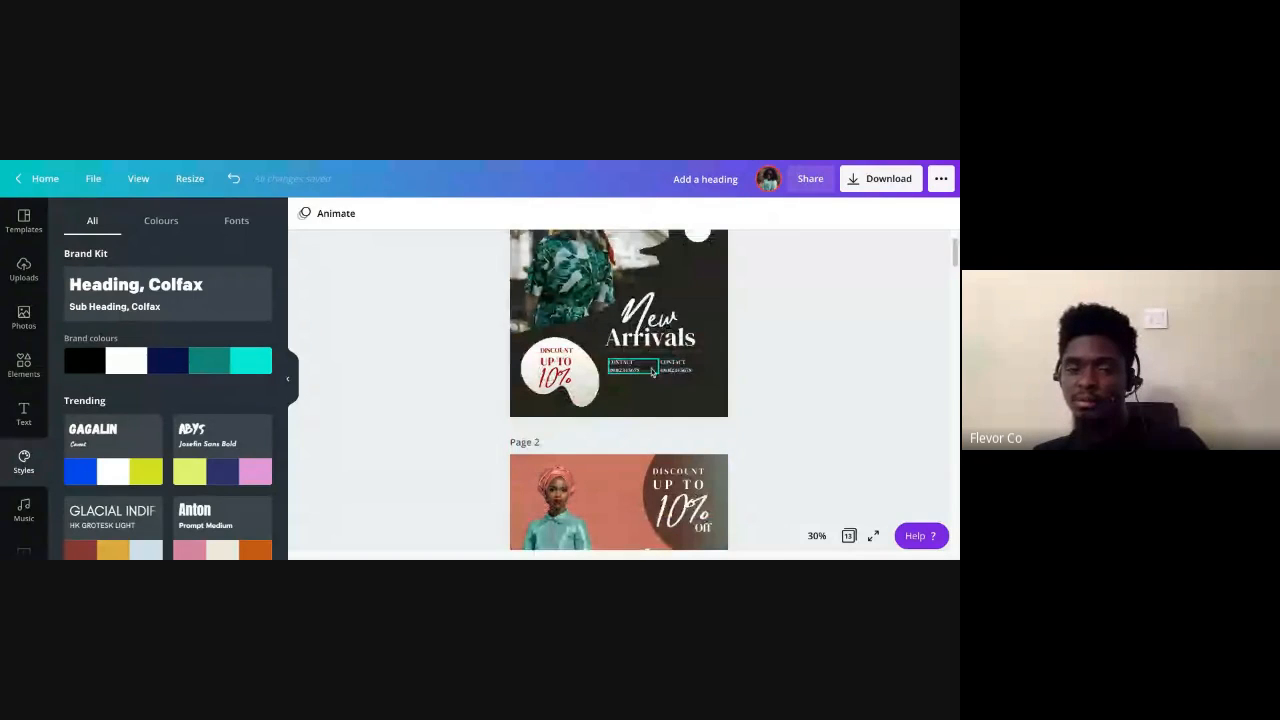
pyautogui.scroll(-3, 640, 390)
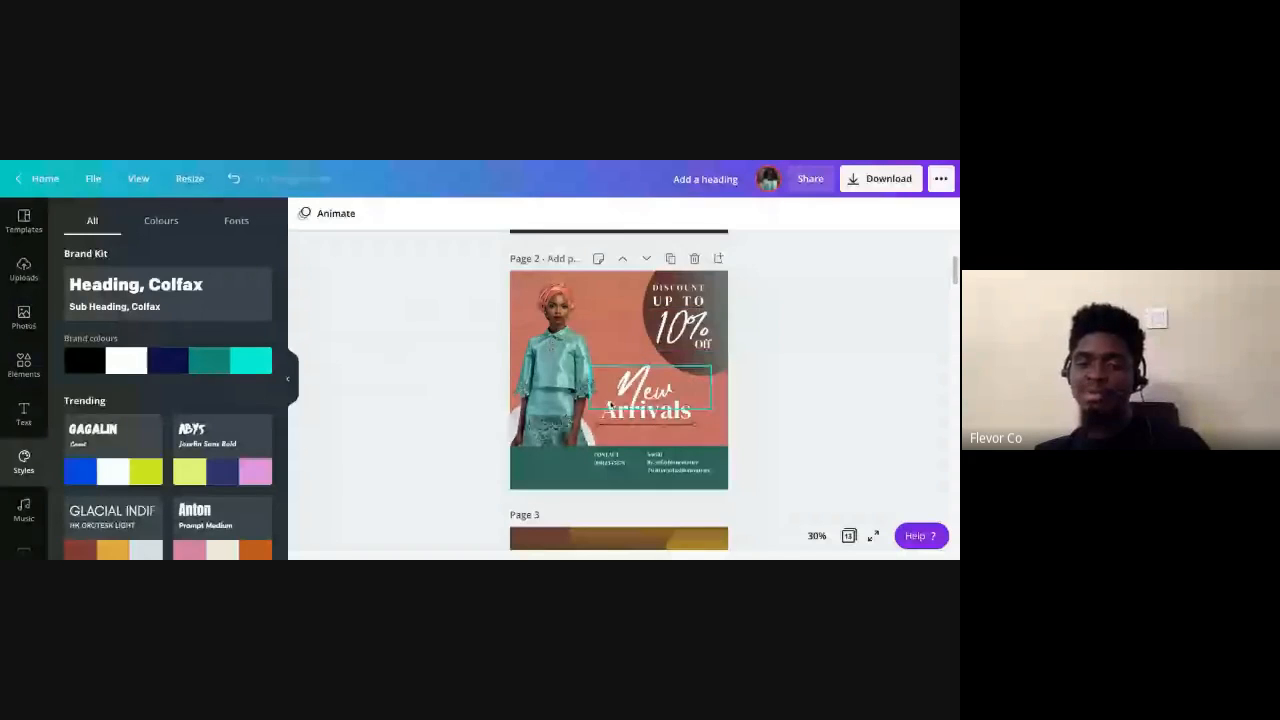
pyautogui.scroll(2, 667, 404)
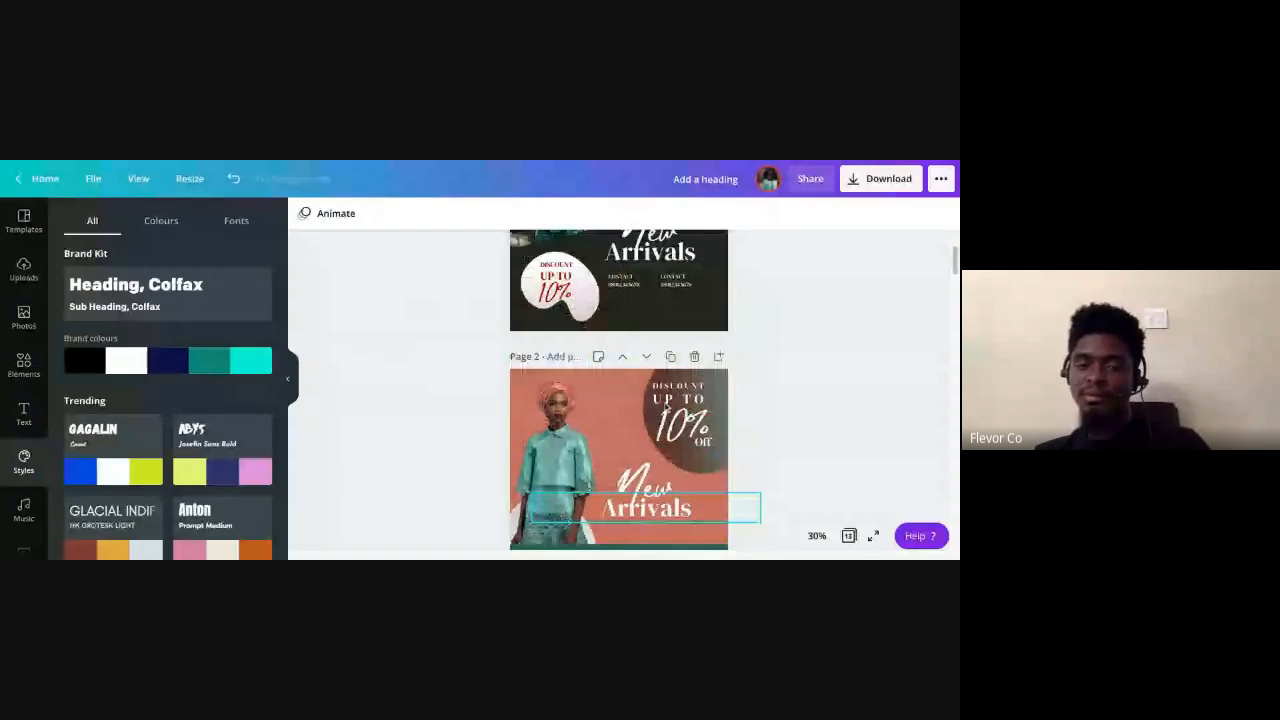
pyautogui.scroll(-1, 666, 404)
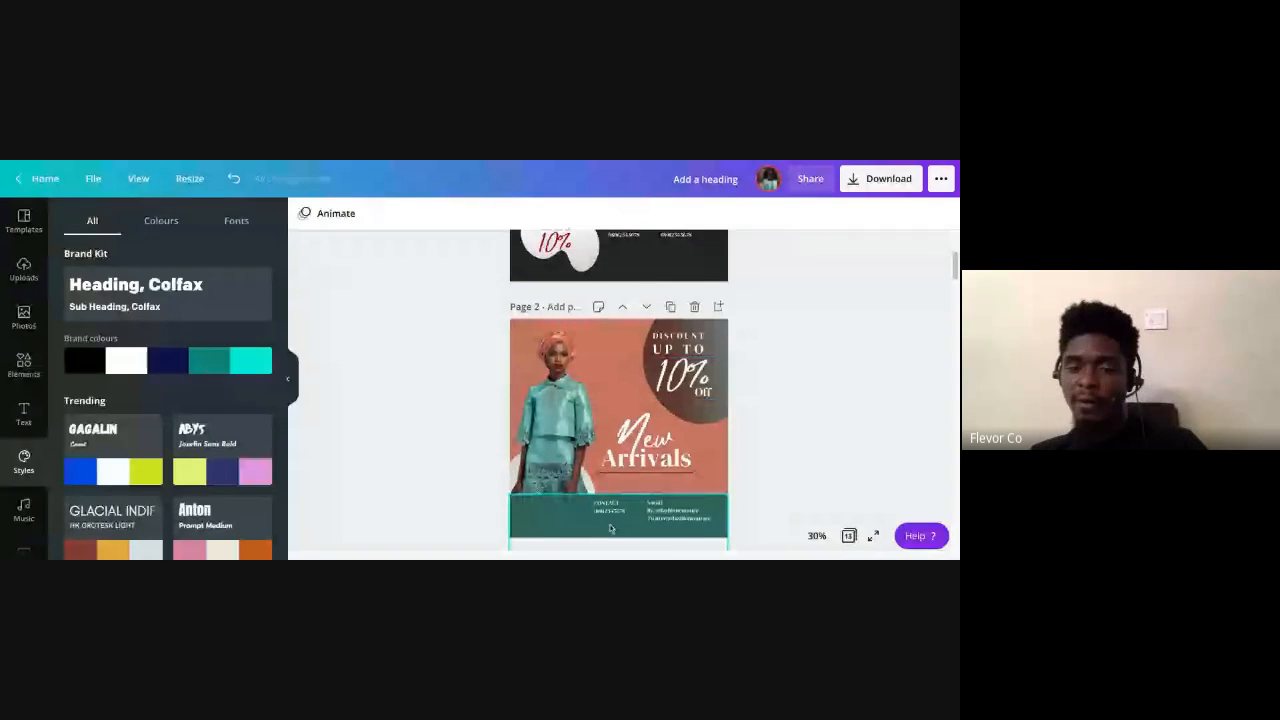
# Group the contact and social texts in page 2's green band and move the group further left within the band
pyautogui.click(676, 501)
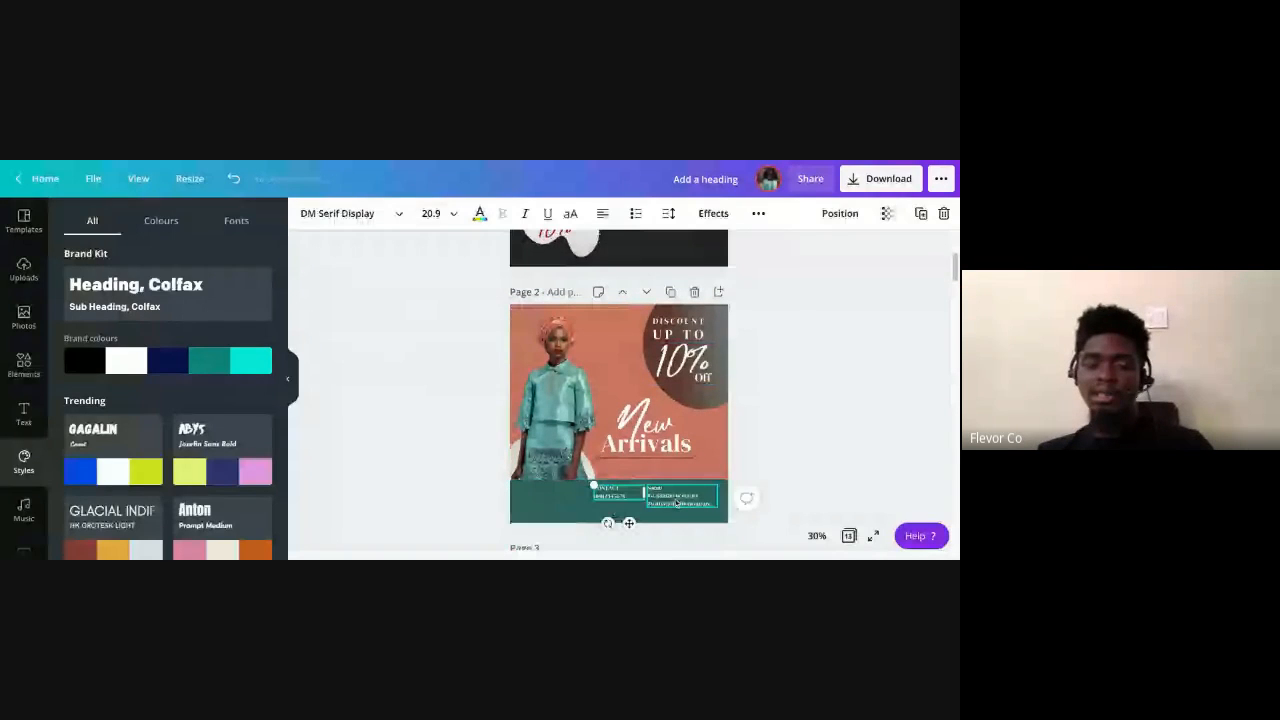
pyautogui.keyDown('shift'); pyautogui.click(677, 502); pyautogui.keyUp('shift')
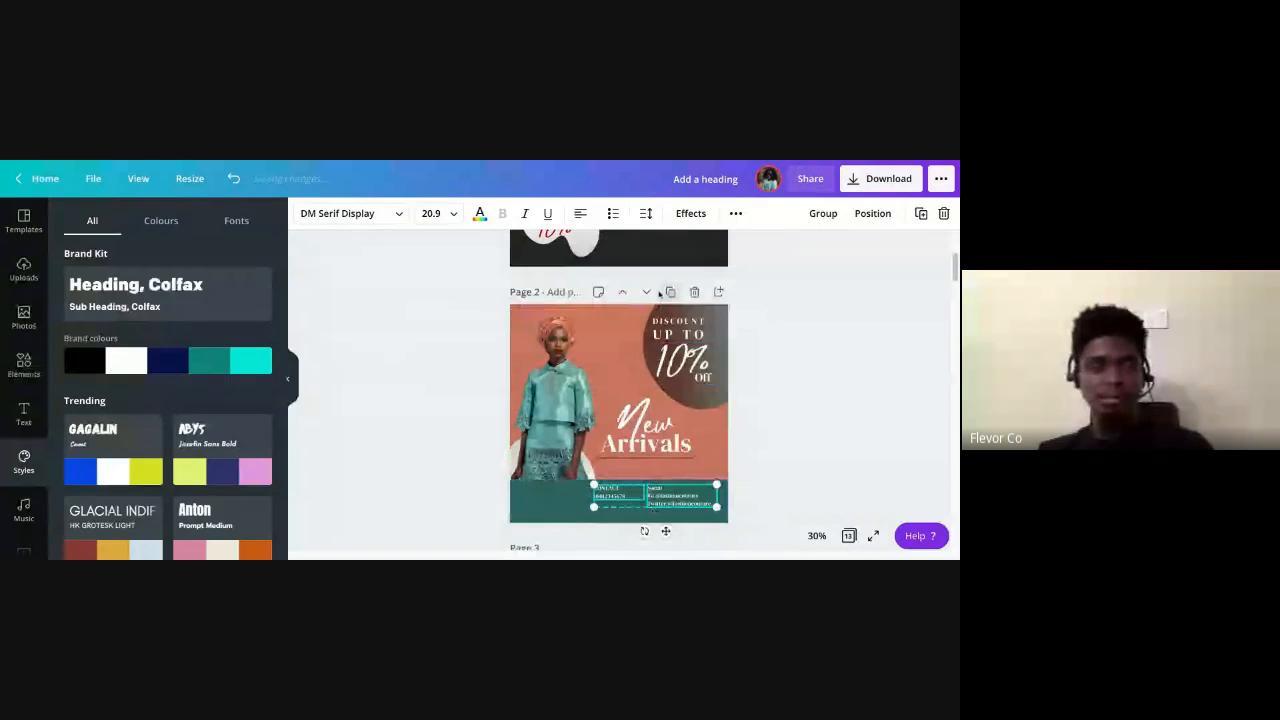
pyautogui.click(823, 213)
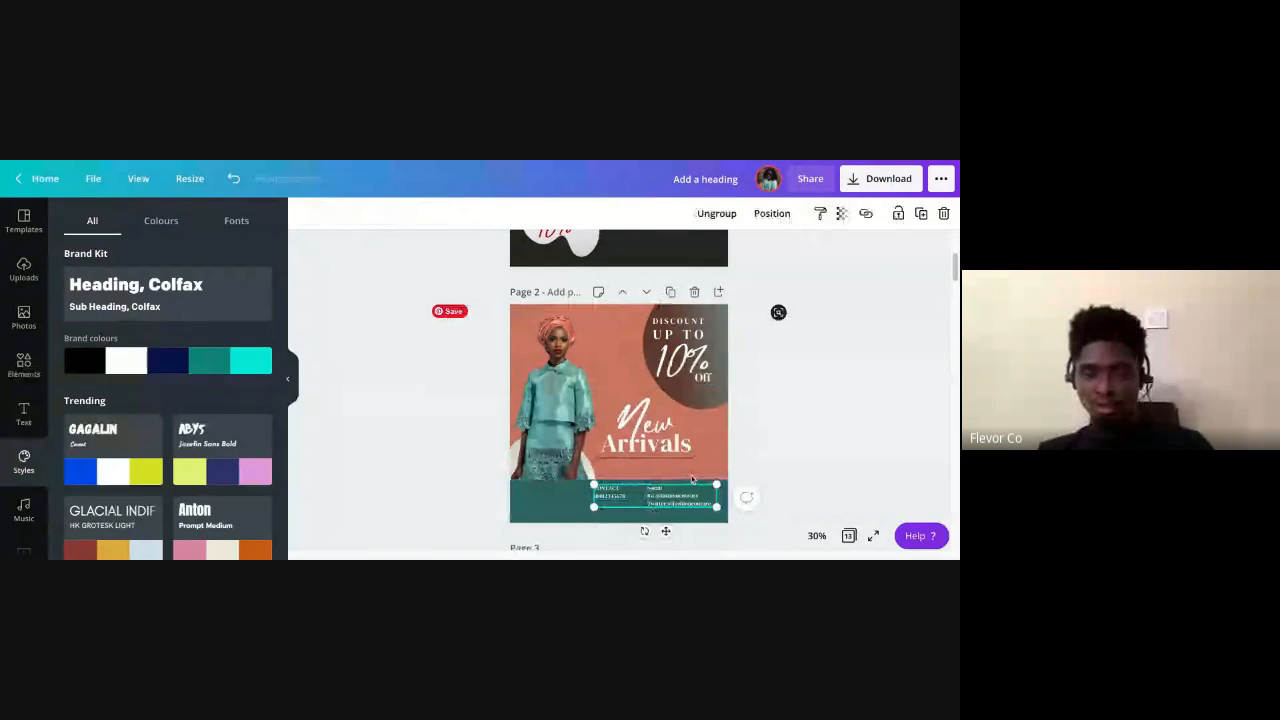
pyautogui.moveTo(676, 502); pyautogui.dragTo(654, 504)
pyautogui.click(538, 498)
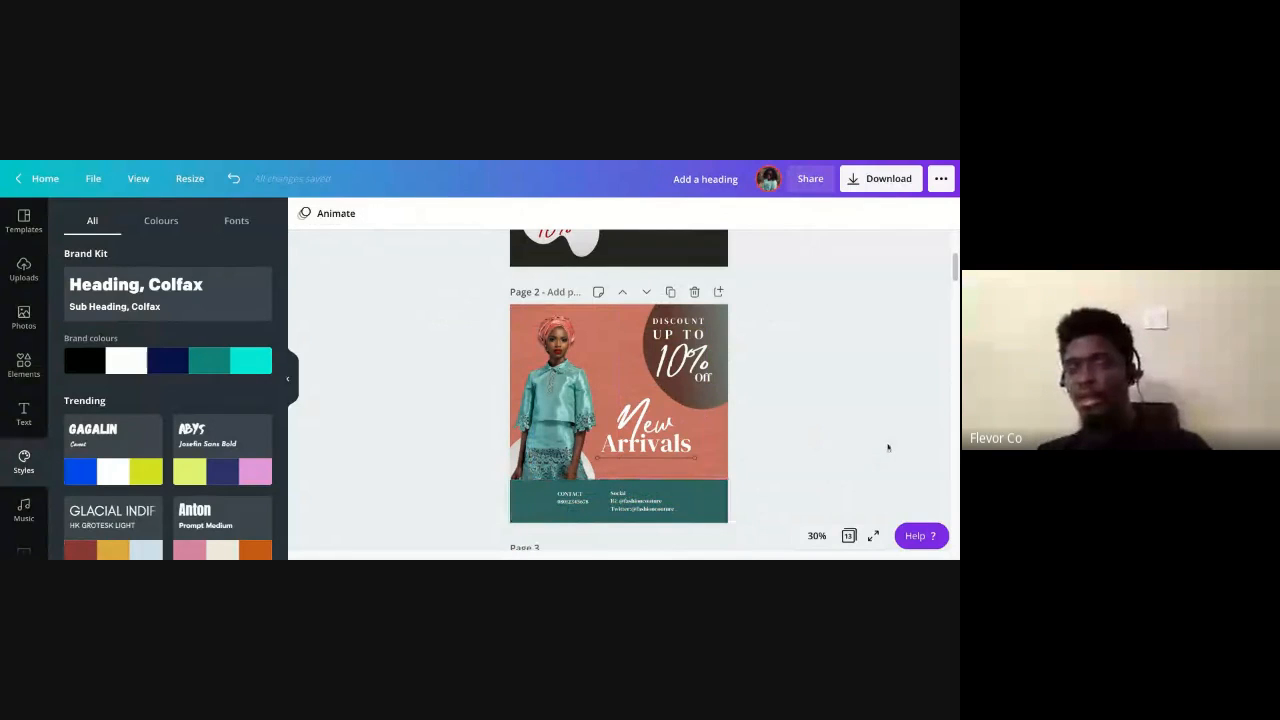
# Move page 2's "New" and "Arrivals" texts together with the divider line slightly down and to the right
pyautogui.click(655, 448)
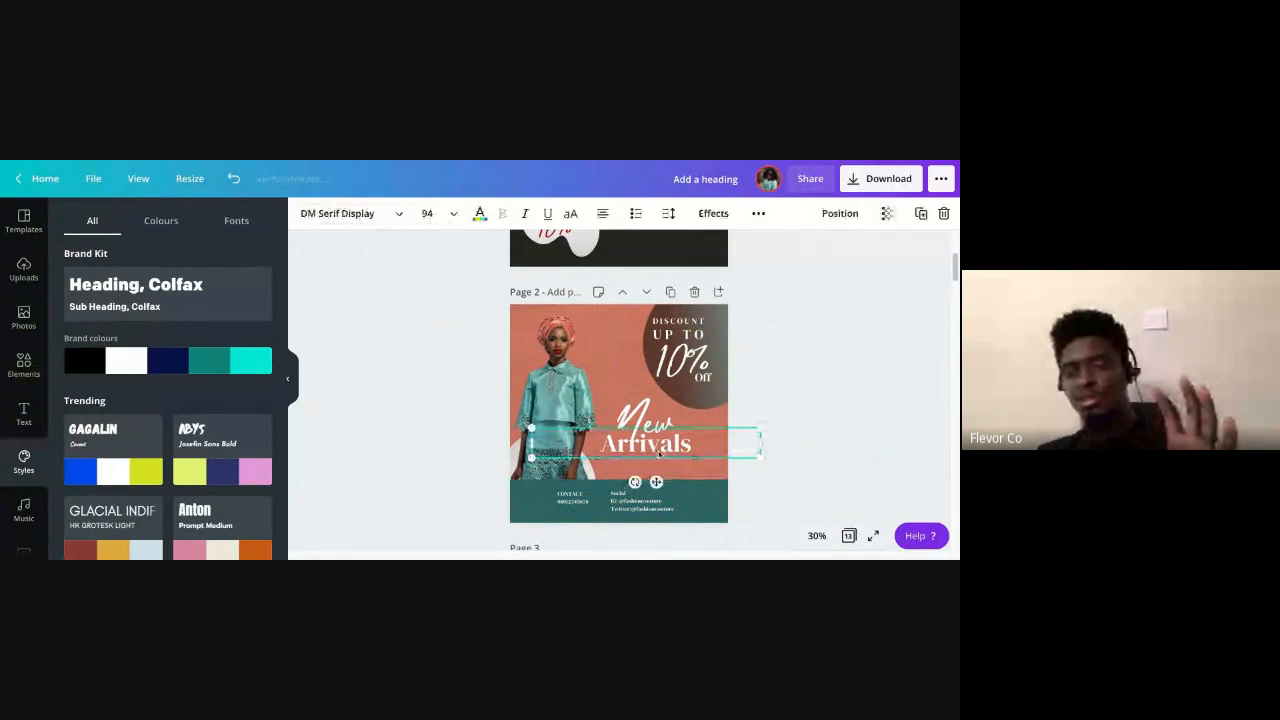
pyautogui.keyDown('shift'); pyautogui.click(645, 425); pyautogui.keyUp('shift')
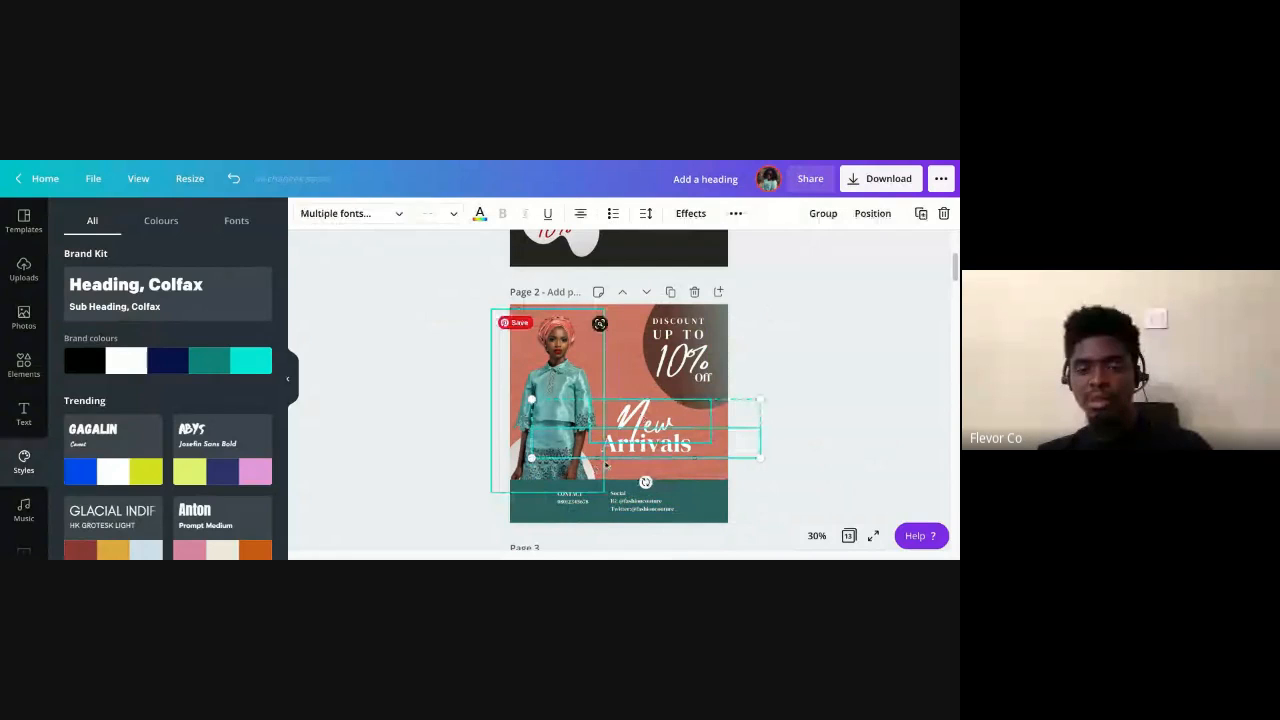
pyautogui.keyDown('shift'); pyautogui.click(633, 459); pyautogui.keyUp('shift')
pyautogui.moveTo(668, 444); pyautogui.dragTo(676, 452)
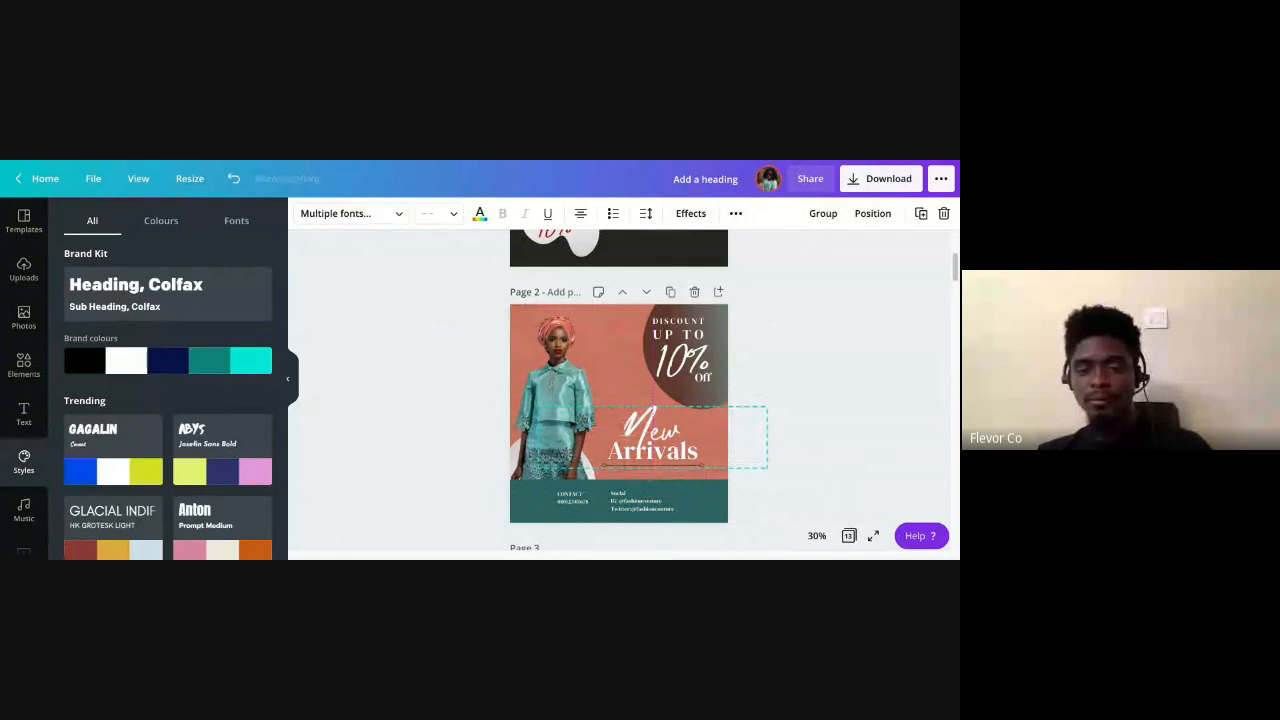
pyautogui.press('Escape')
# Shift the dark circle behind page 2's discount text slightly to the left
pyautogui.click(645, 357)
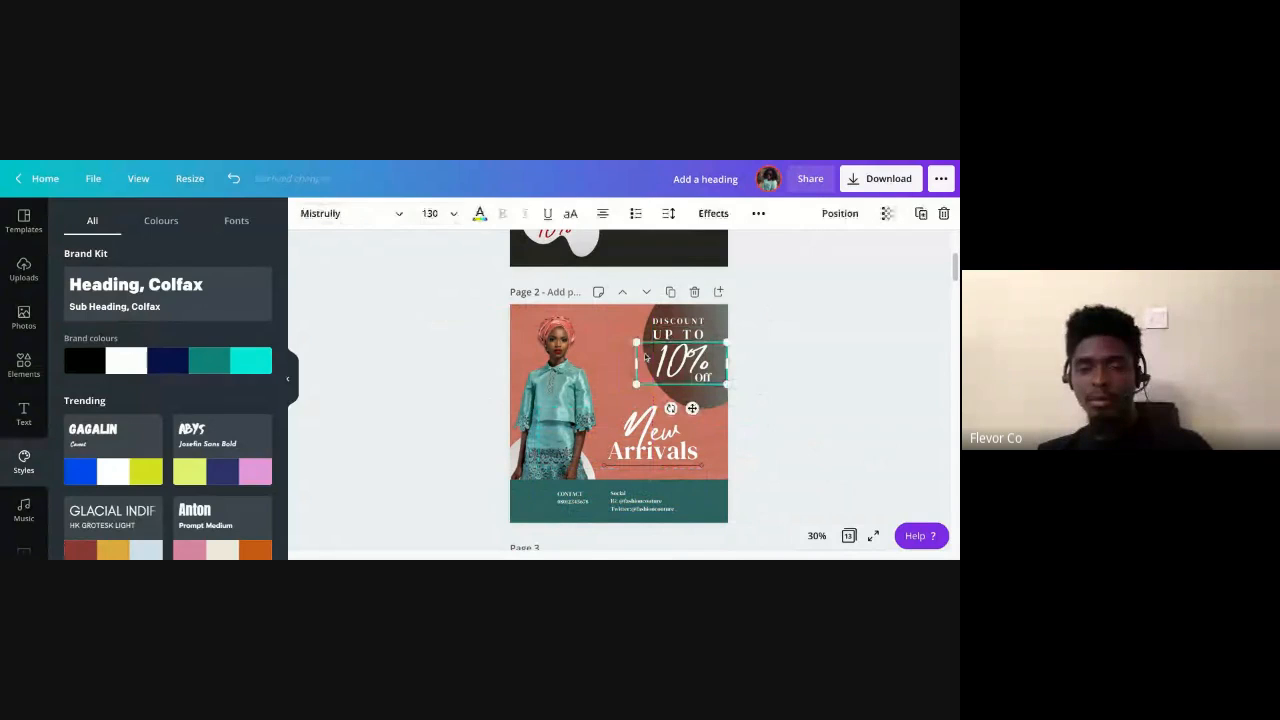
pyautogui.moveTo(748, 320); pyautogui.dragTo(720, 318)
pyautogui.click(688, 337)
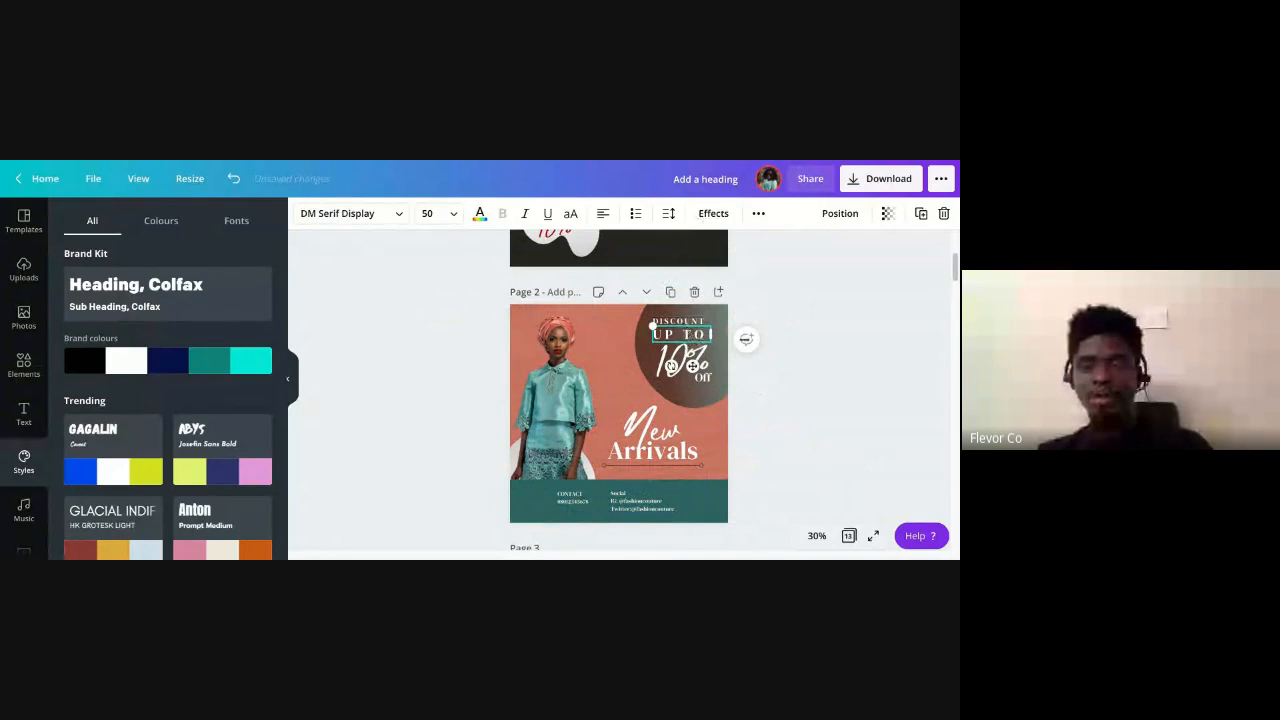
pyautogui.click(829, 389)
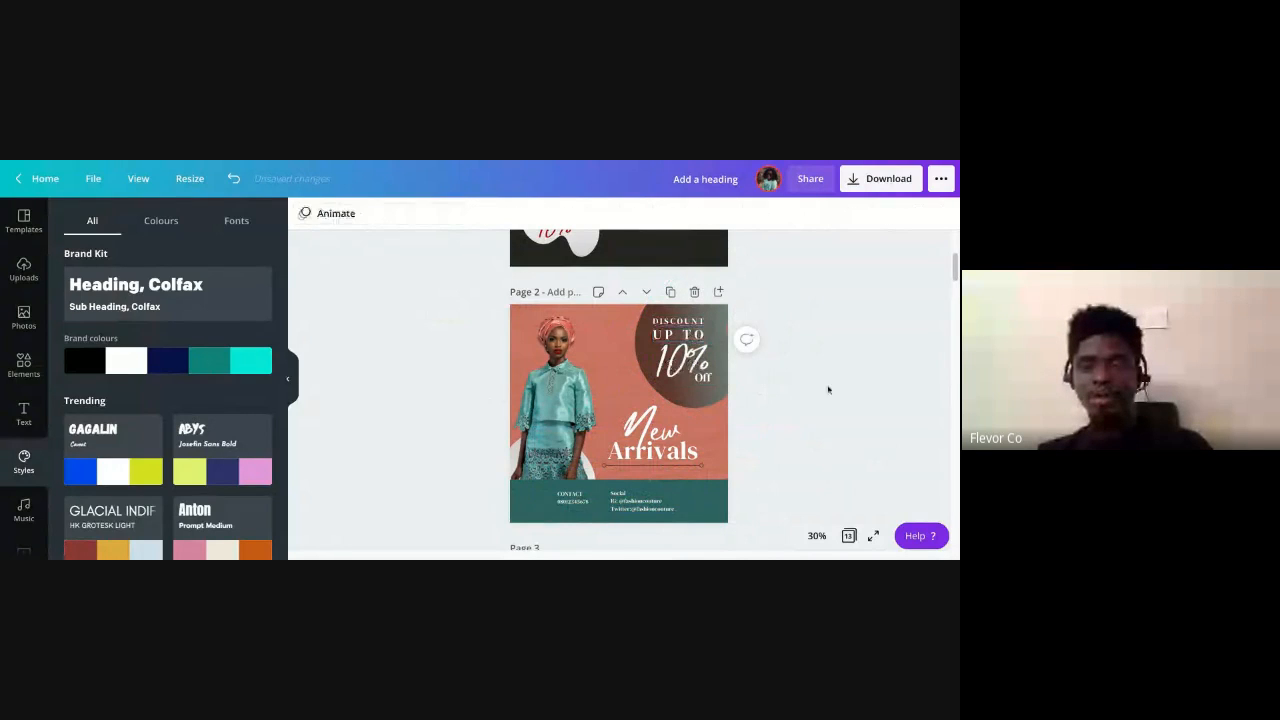
# Shrink page 2's "10%" text to size 107 and move it left under "UP TO"
pyautogui.click(672, 372)
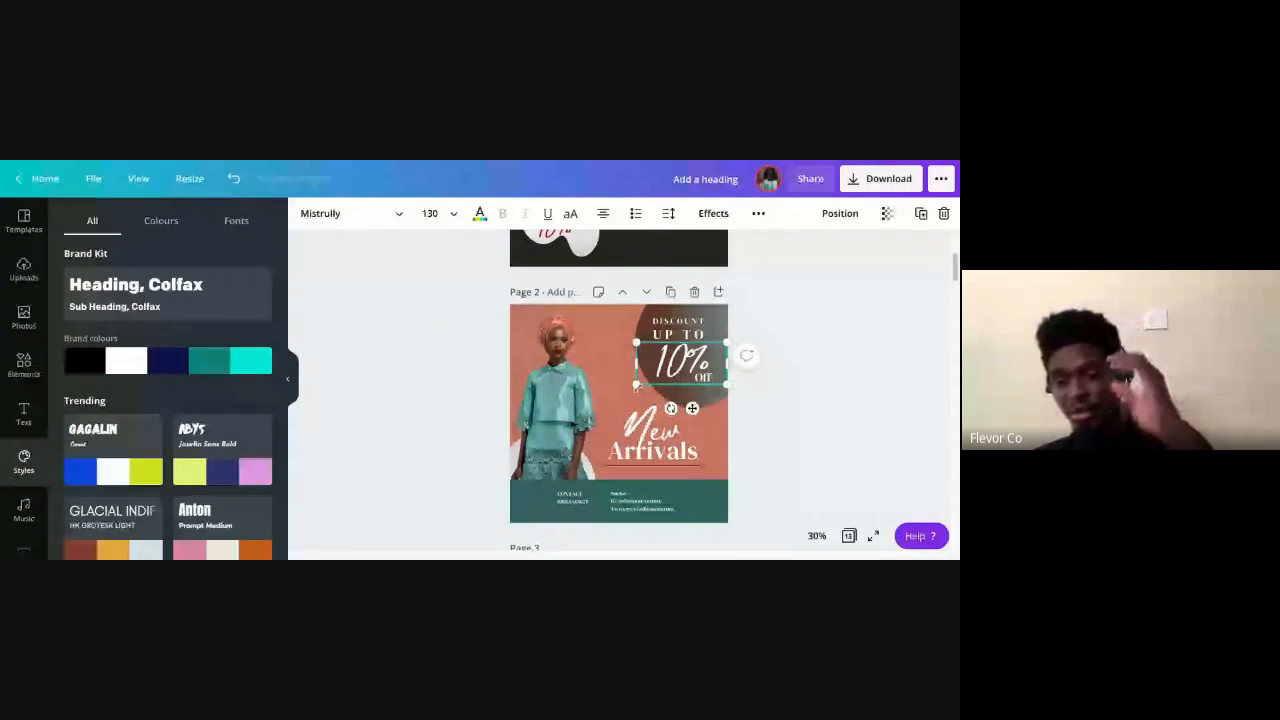
pyautogui.moveTo(637, 386)
pyautogui.mouseDown()
pyautogui.moveTo(652, 377)
pyautogui.moveTo(640, 385)
pyautogui.mouseUp()
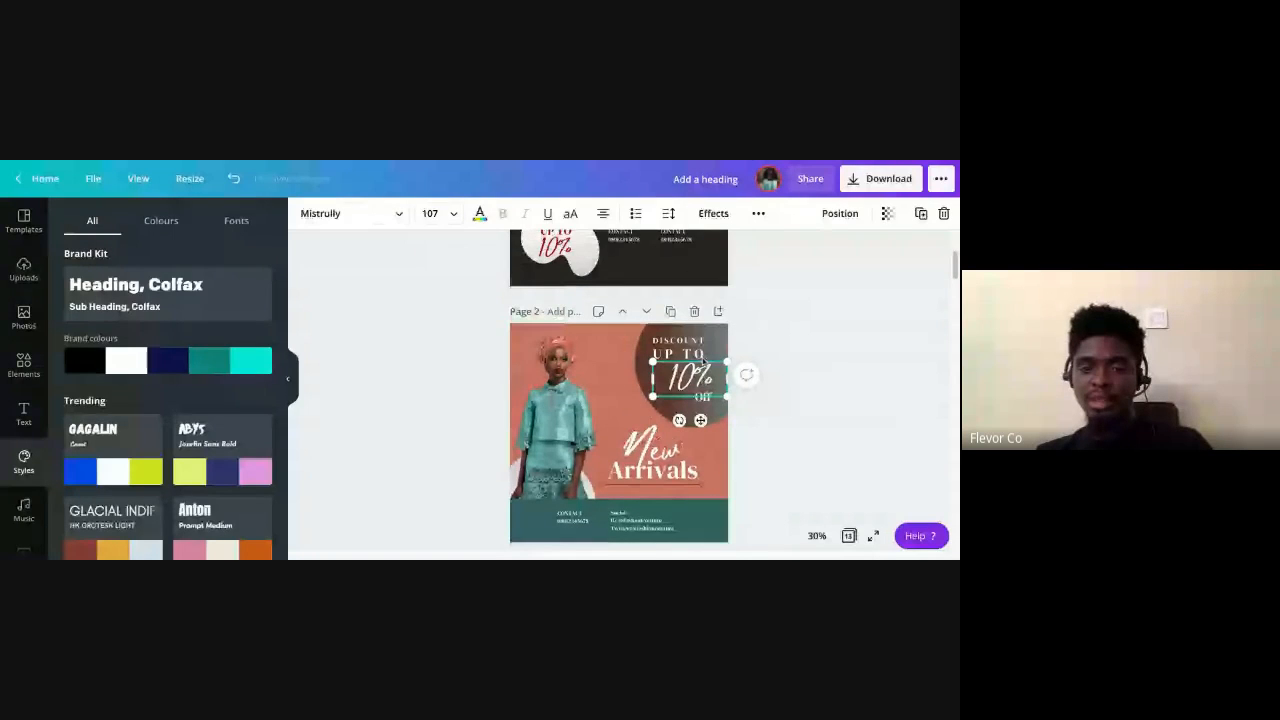
pyautogui.scroll(-1, 706, 358)
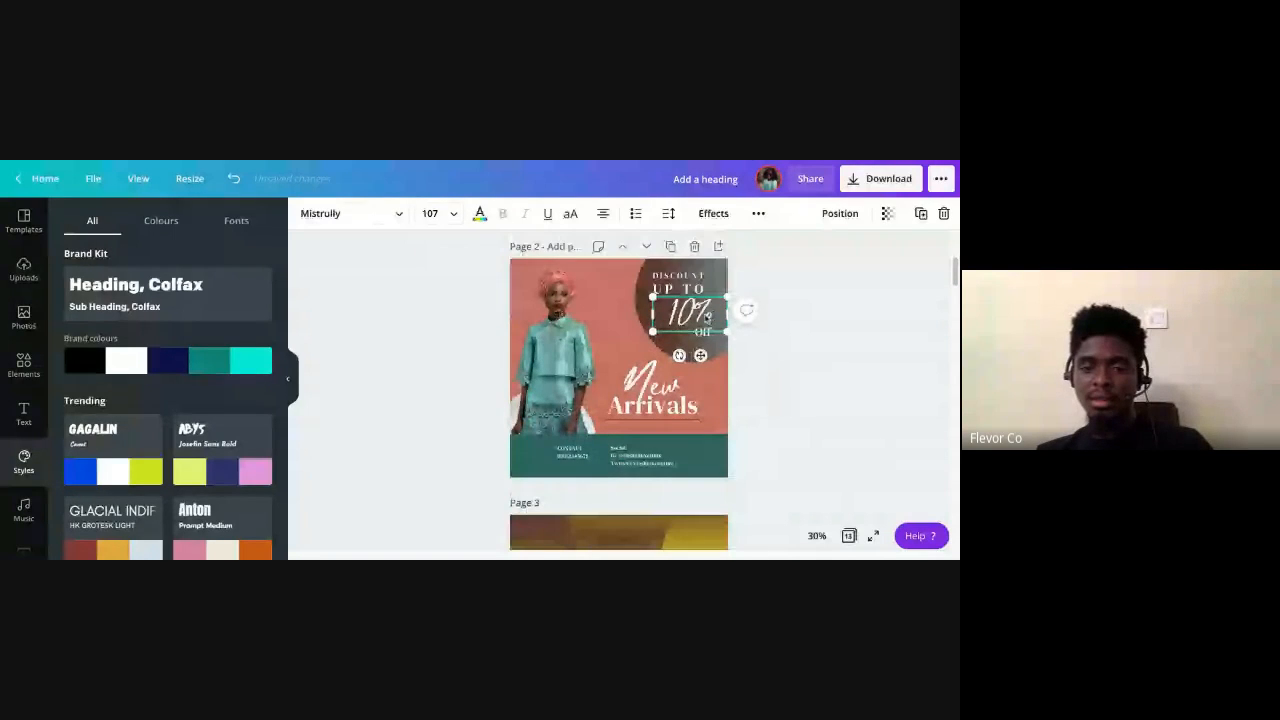
pyautogui.scroll(1, 706, 316)
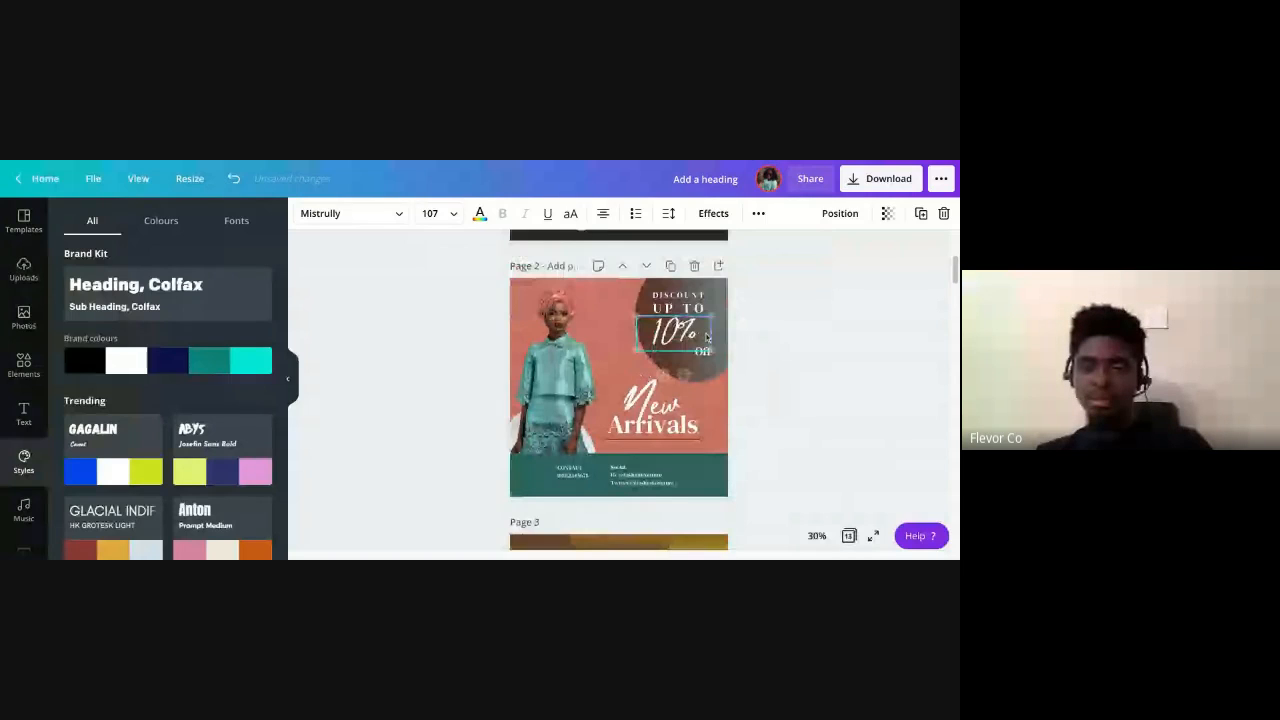
# Shrink page 2's "UP TO" text to size 46.3 and "DISCOUNT" to 28.4, and move "Off" slightly left
pyautogui.click(656, 305)
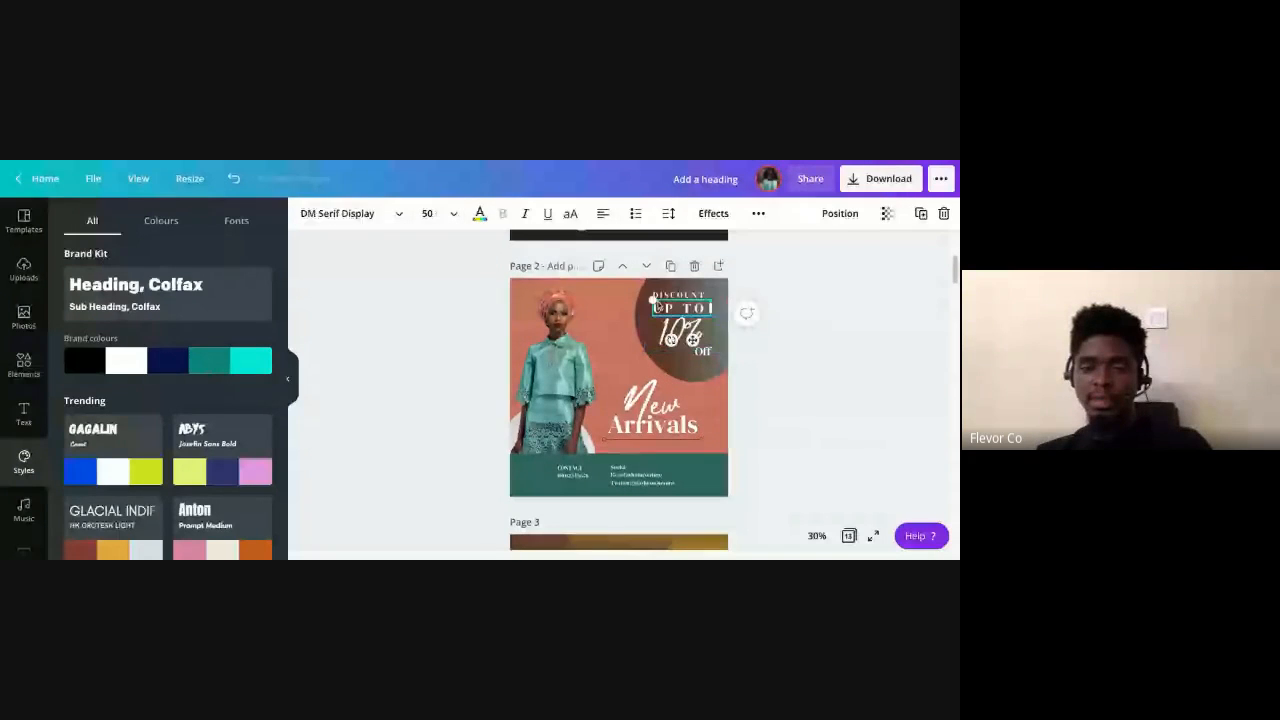
pyautogui.moveTo(655, 303); pyautogui.dragTo(655, 290)
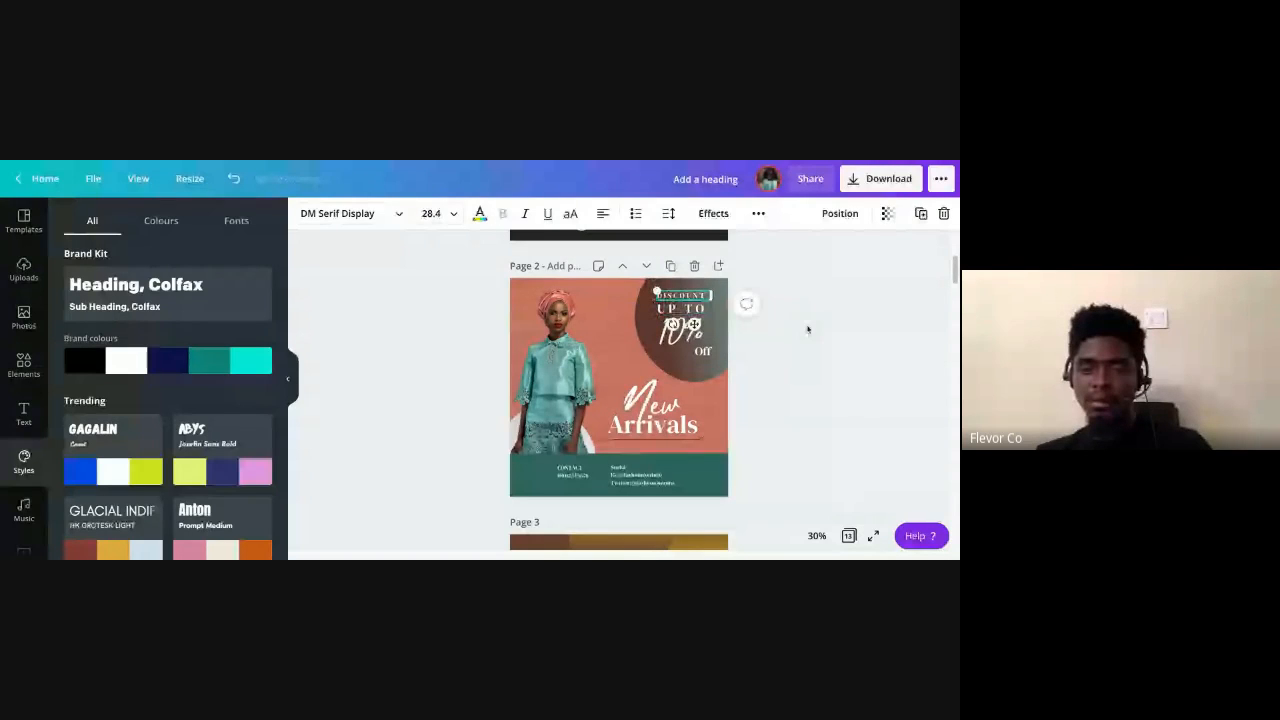
pyautogui.click(705, 353)
pyautogui.moveTo(708, 358); pyautogui.dragTo(708, 360)
pyautogui.click(803, 309)
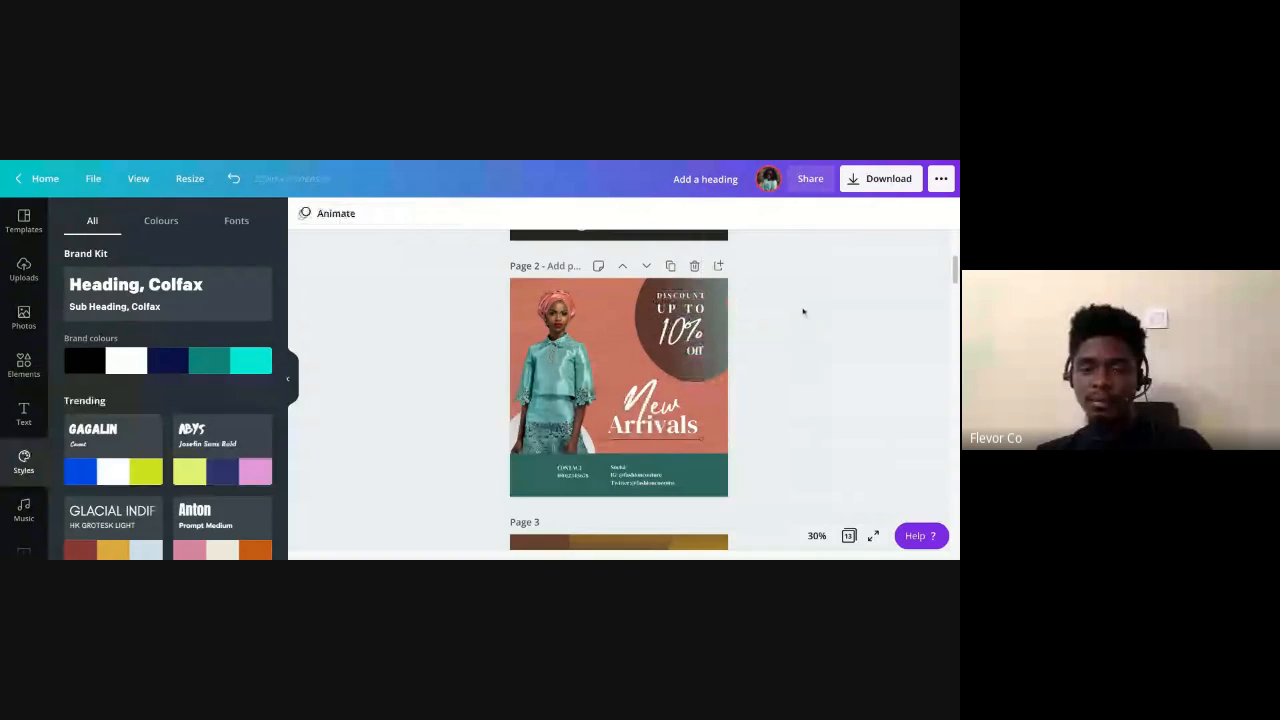
# Reduce the letter spacing of the "UP TO" text on page 2
pyautogui.click(692, 313)
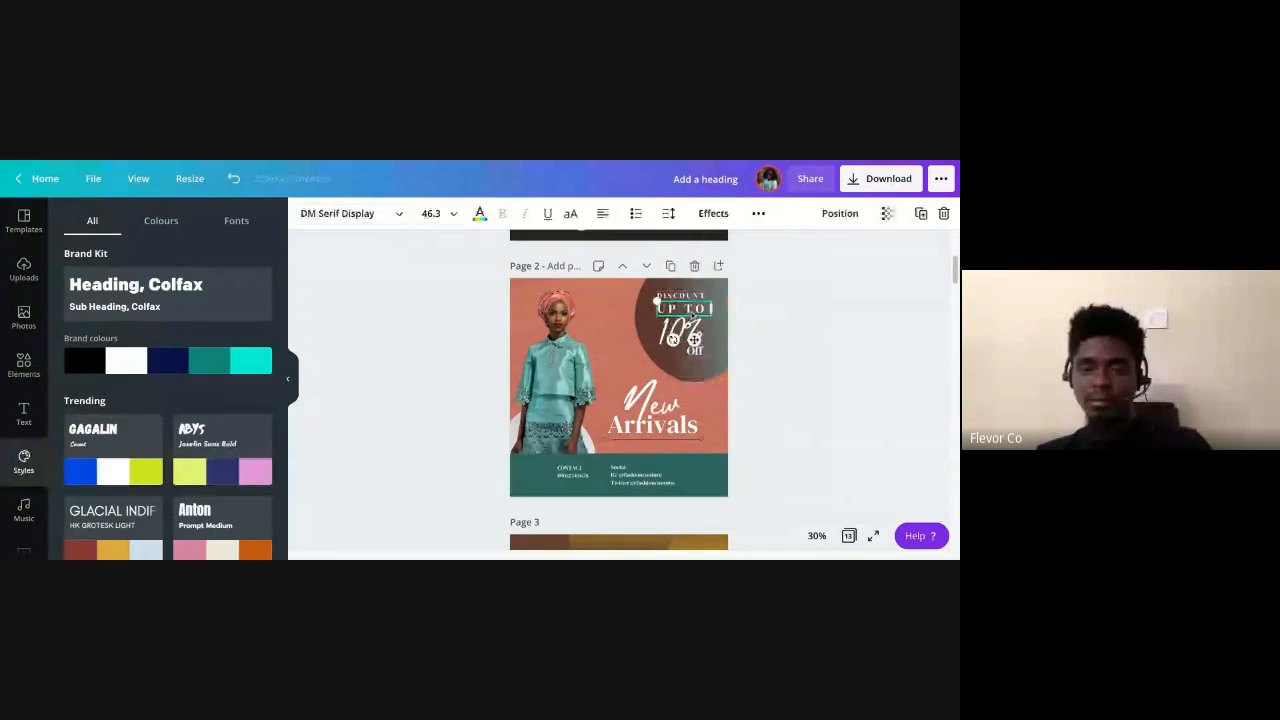
pyautogui.click(668, 213)
pyautogui.moveTo(780, 262); pyautogui.dragTo(759, 254)
pyautogui.click(836, 418)
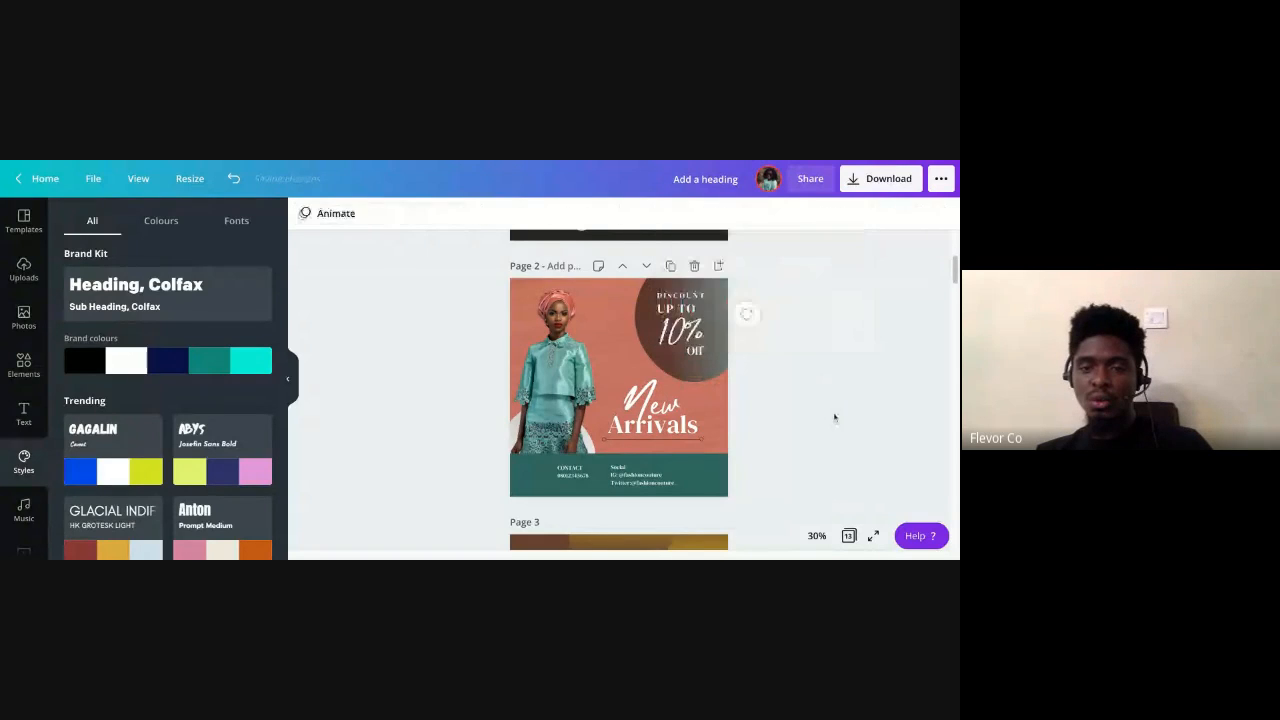
# Tighten the letter spacing of the "DISCOUNT" text in page 2's dark circle
pyautogui.click(694, 324)
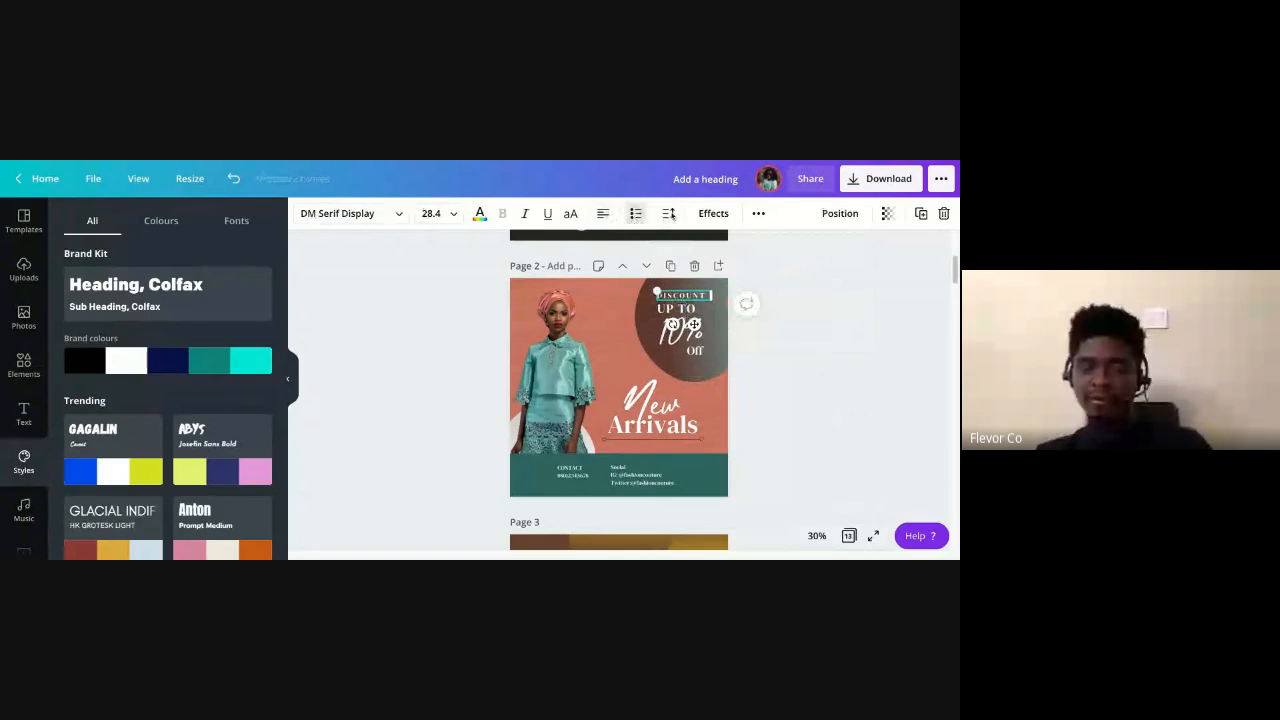
pyautogui.click(668, 213)
pyautogui.moveTo(760, 255); pyautogui.dragTo(765, 256)
pyautogui.click(826, 392)
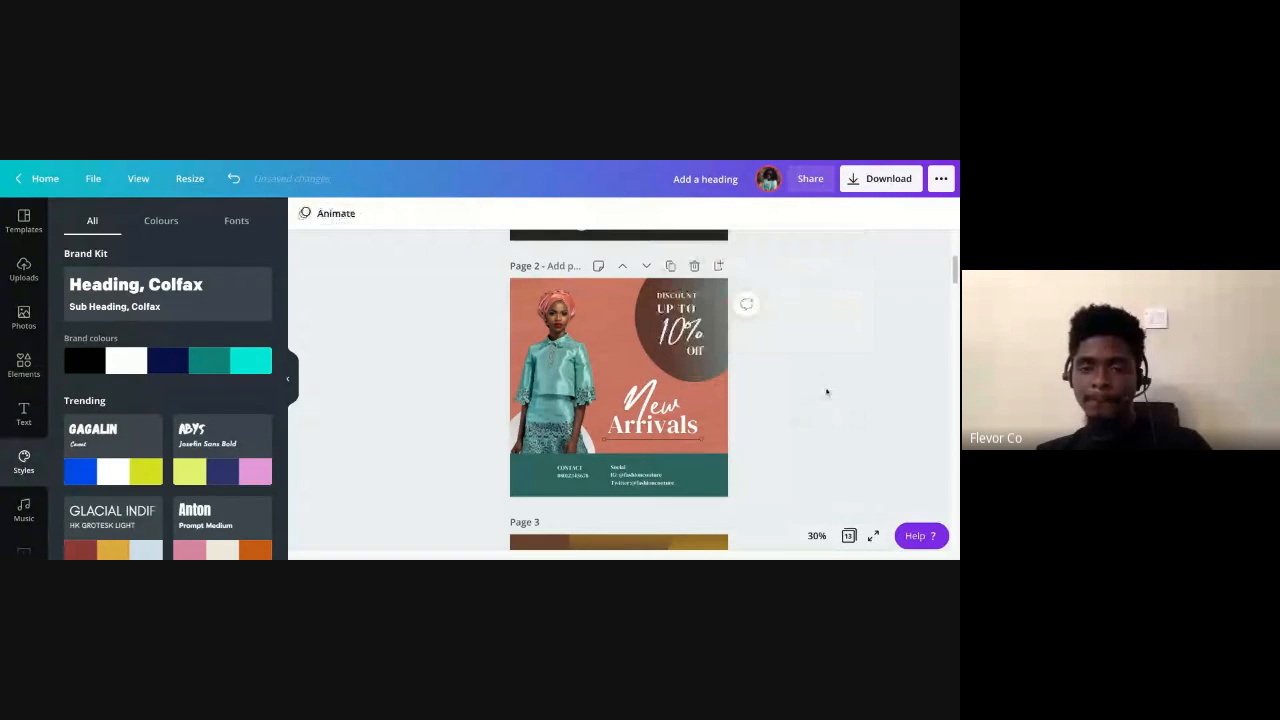
# Match the width of page 2's "DISCOUNT" text box to the "UP TO" box and centre-align both texts
pyautogui.click(683, 296)
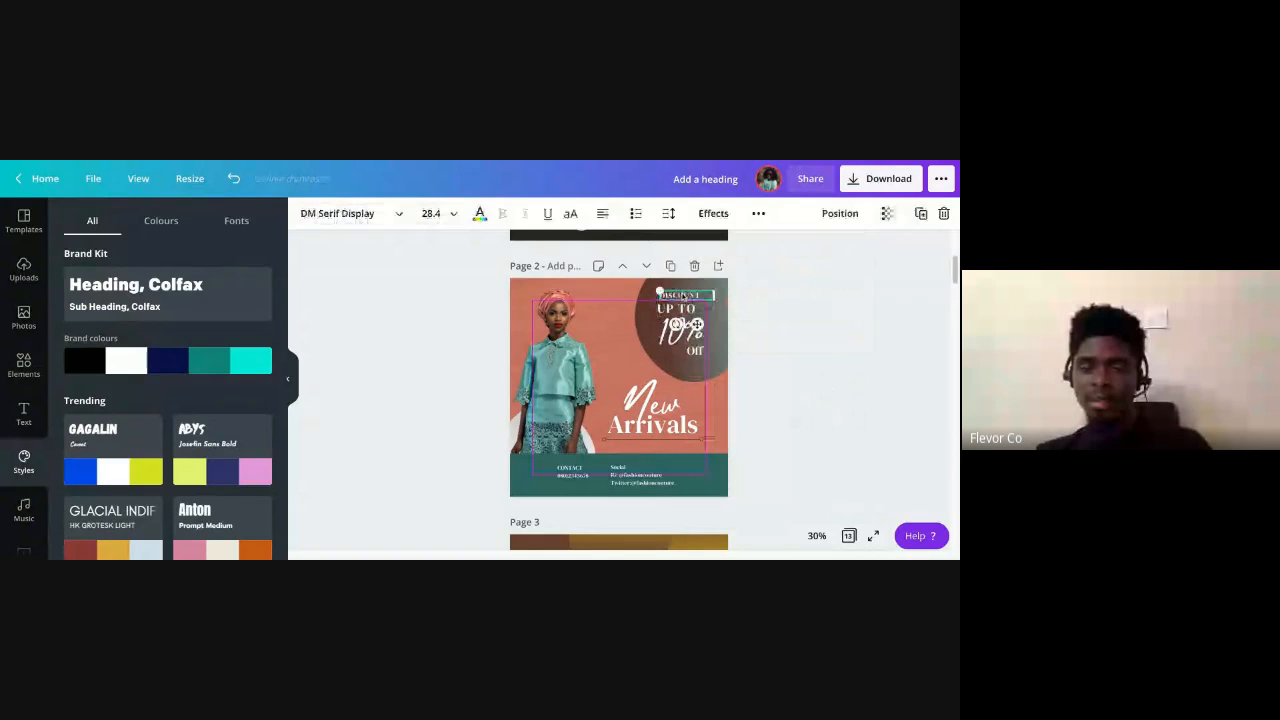
pyautogui.moveTo(683, 296); pyautogui.dragTo(718, 298)
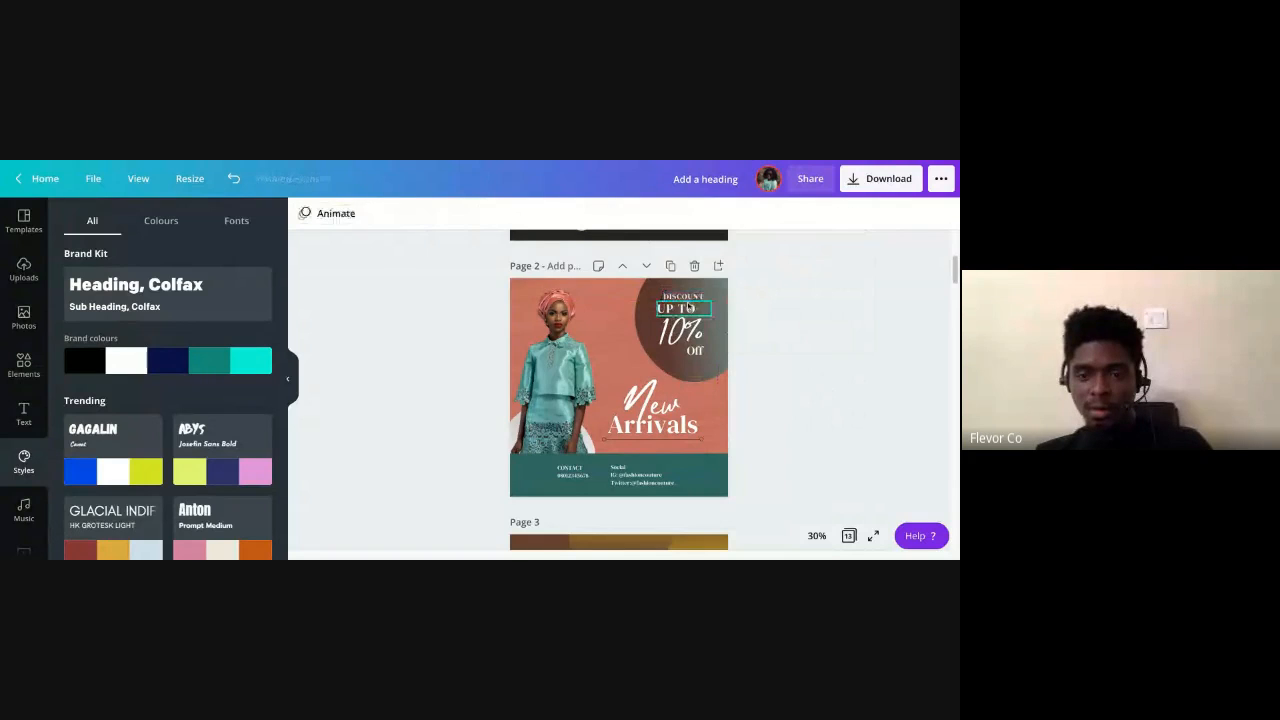
pyautogui.click(690, 297)
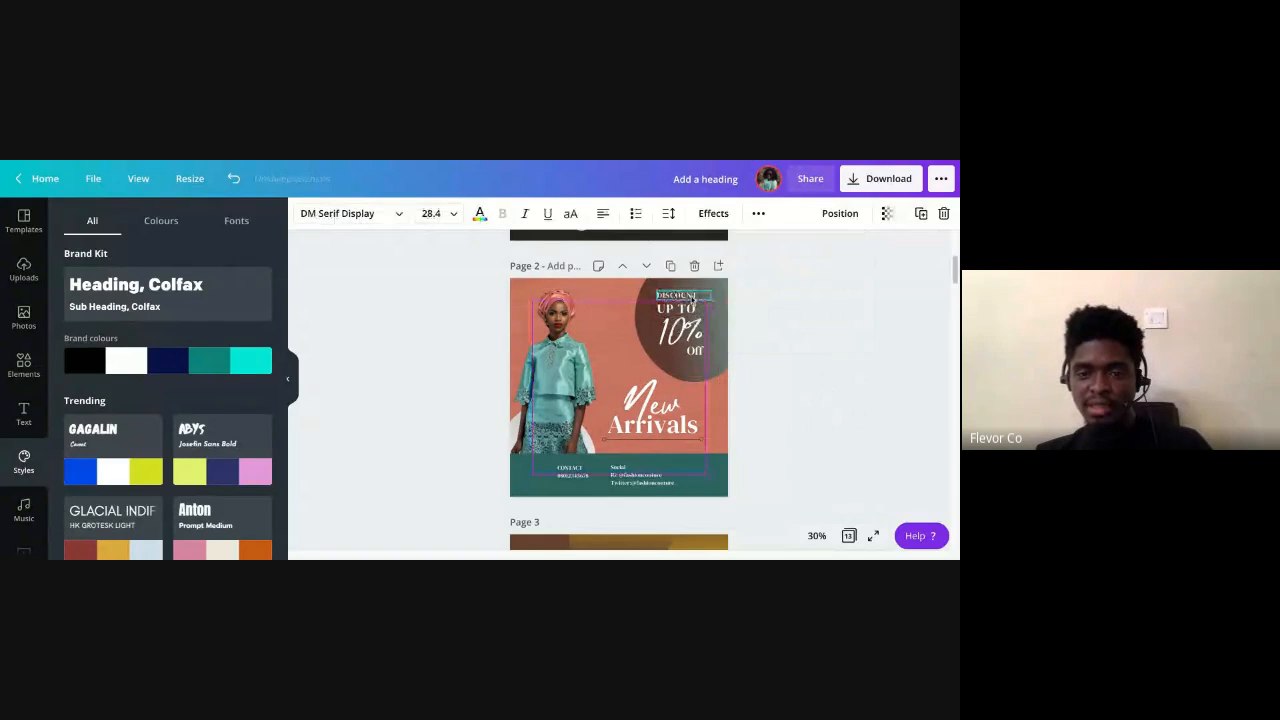
pyautogui.click(605, 217)
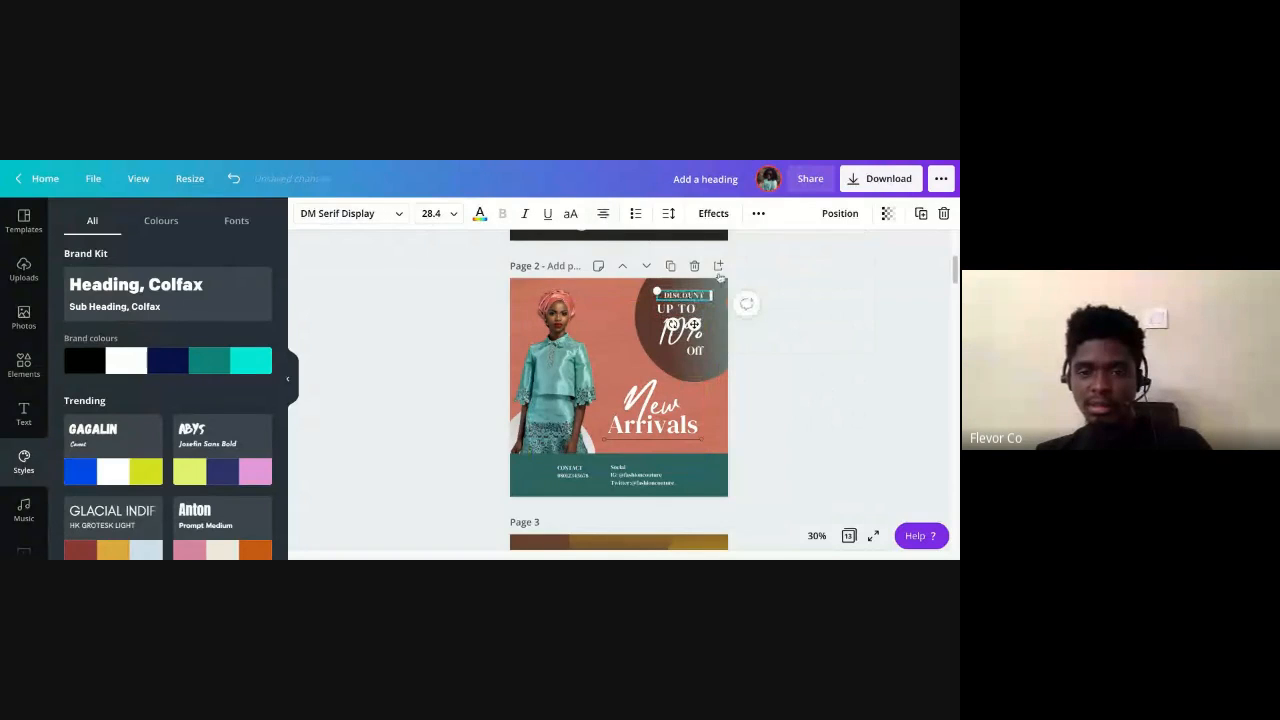
pyautogui.click(846, 355)
pyautogui.click(678, 309)
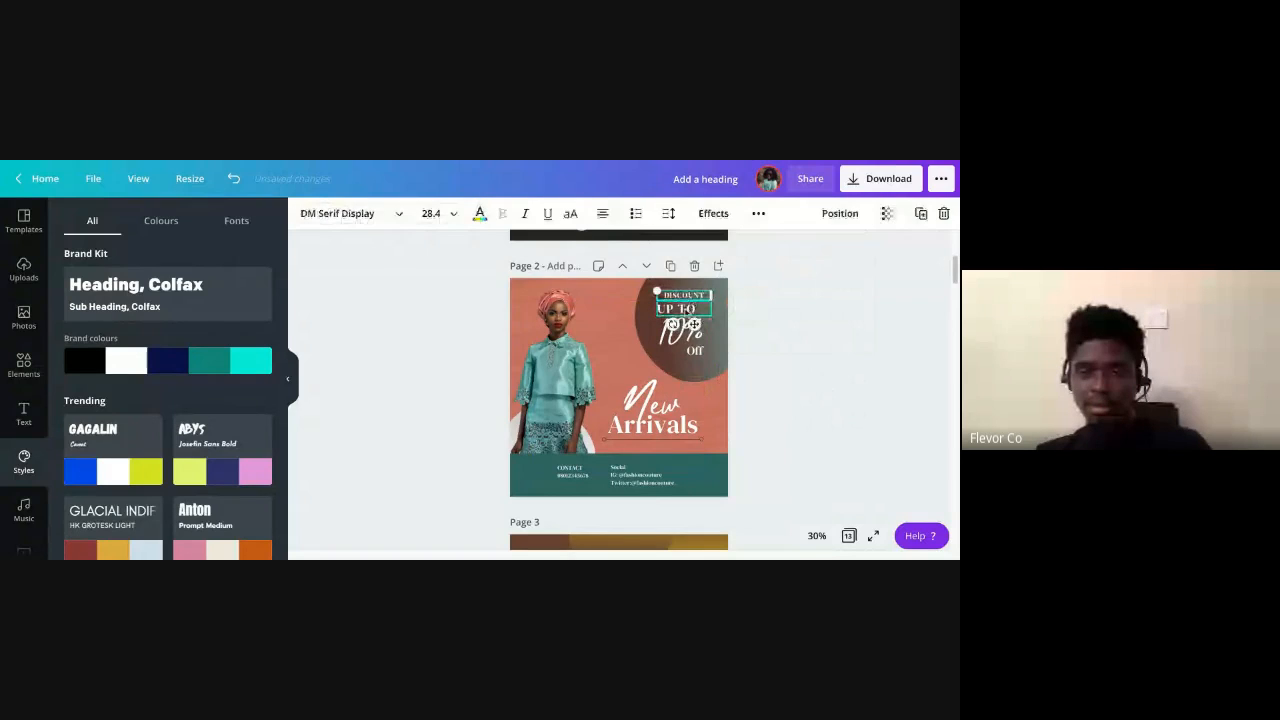
pyautogui.click(604, 215)
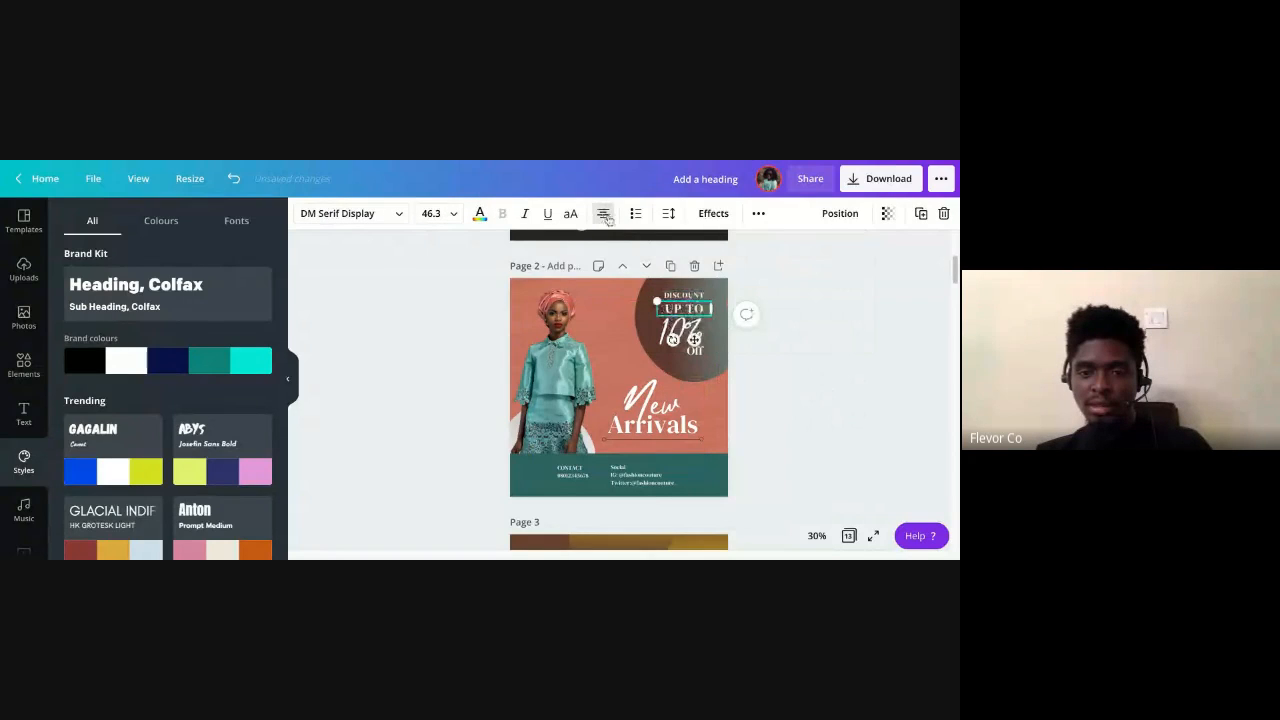
# Move page 2's "DISCOUNT" and "UP TO" texts down together, and shrink the "10%" text to size 93 beneath them
pyautogui.keyDown('shift'); pyautogui.click(709, 298); pyautogui.keyUp('shift')
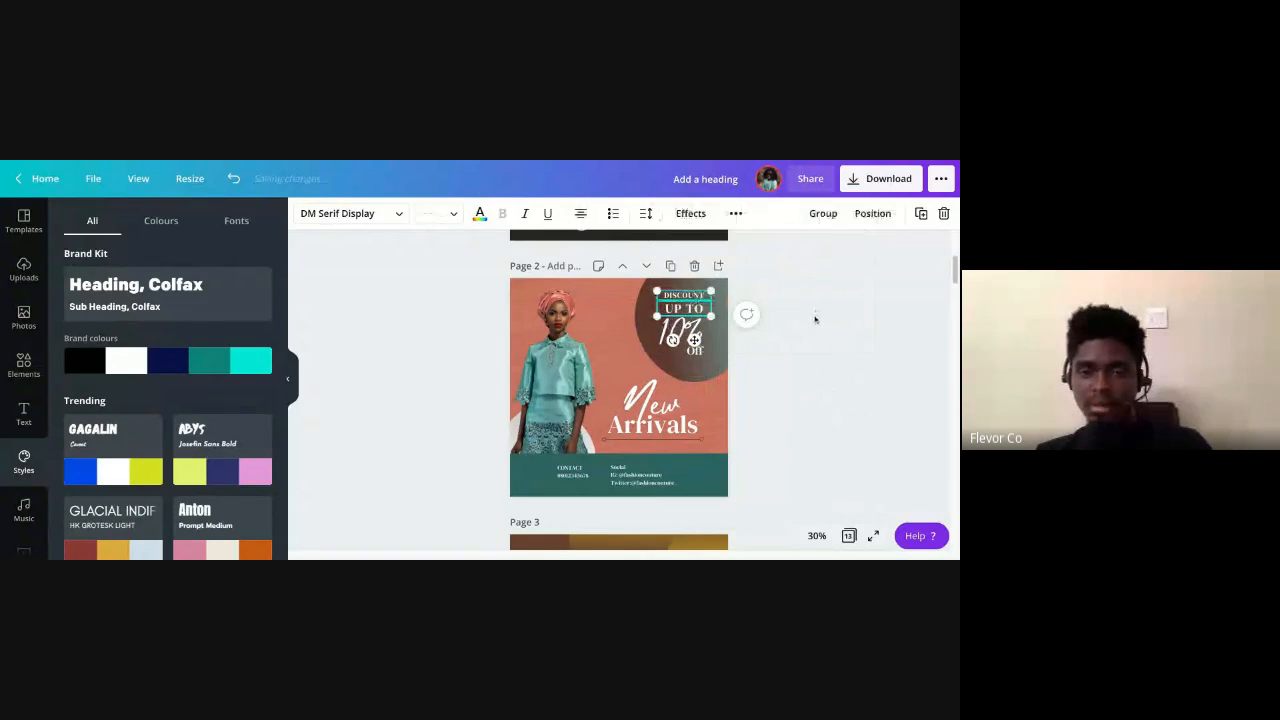
pyautogui.moveTo(693, 340); pyautogui.dragTo(692, 349)
pyautogui.click(679, 339)
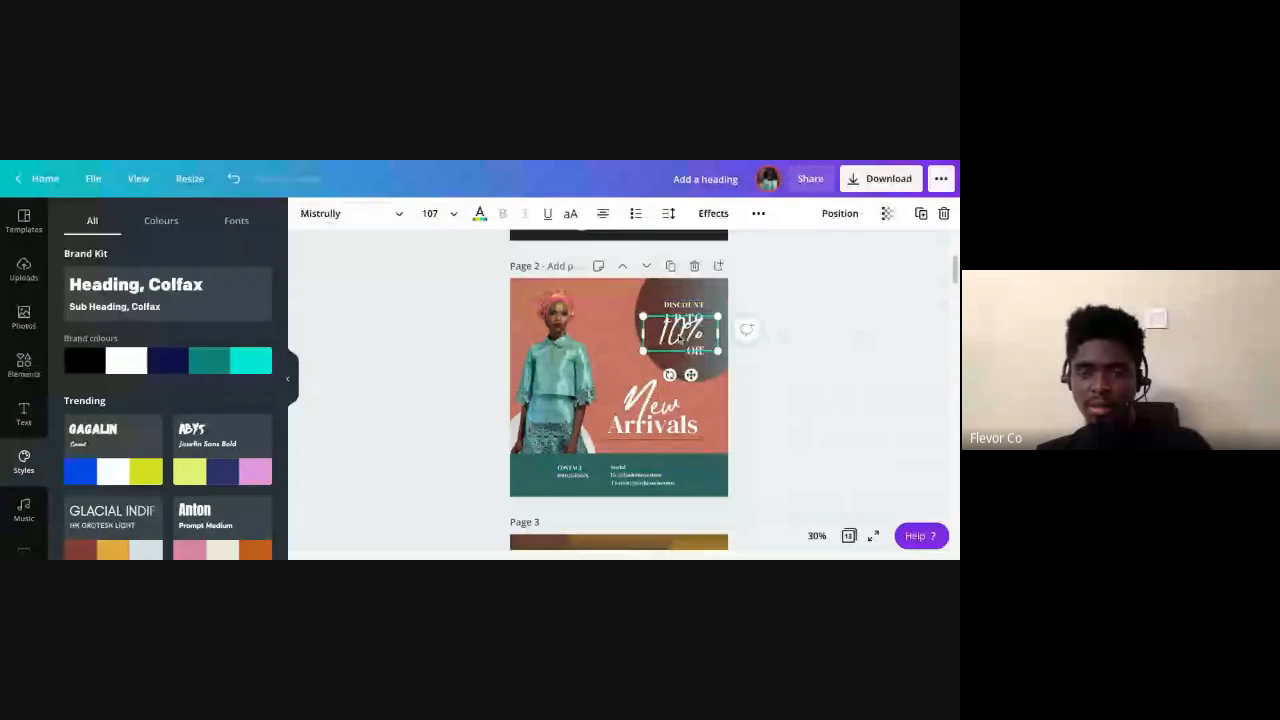
pyautogui.moveTo(643, 350); pyautogui.dragTo(645, 364)
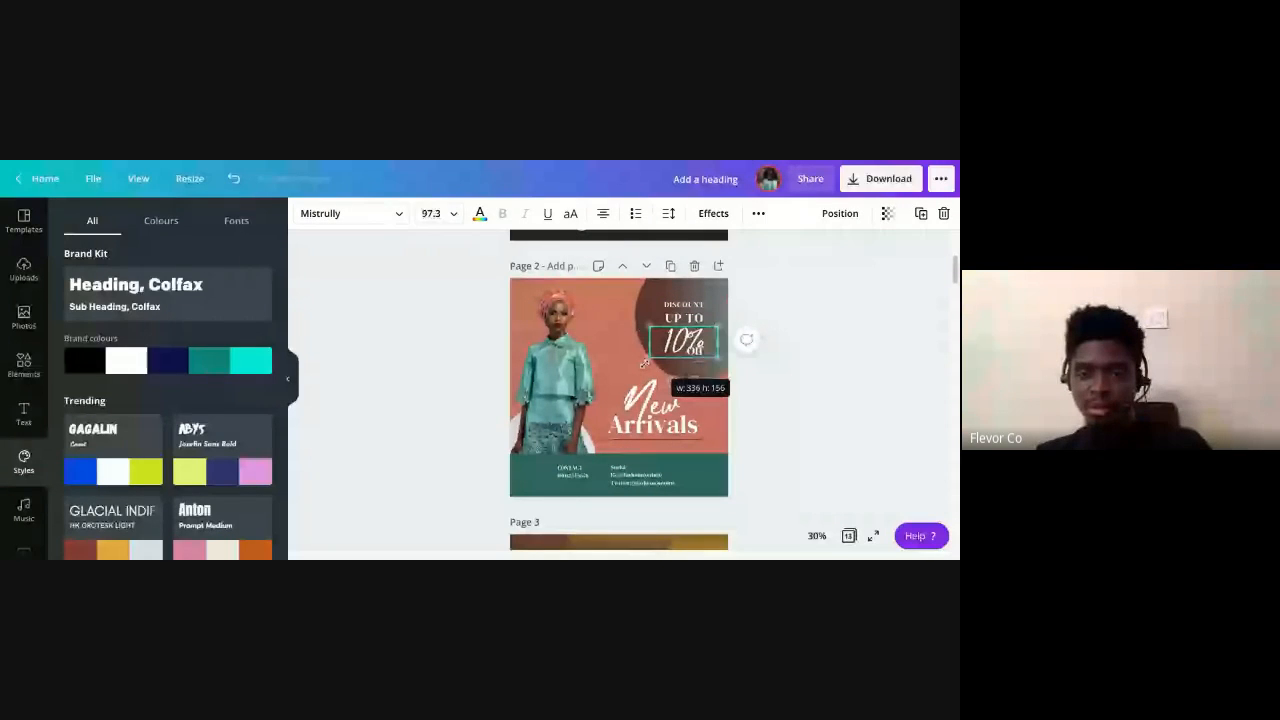
pyautogui.moveTo(645, 364); pyautogui.dragTo(649, 356)
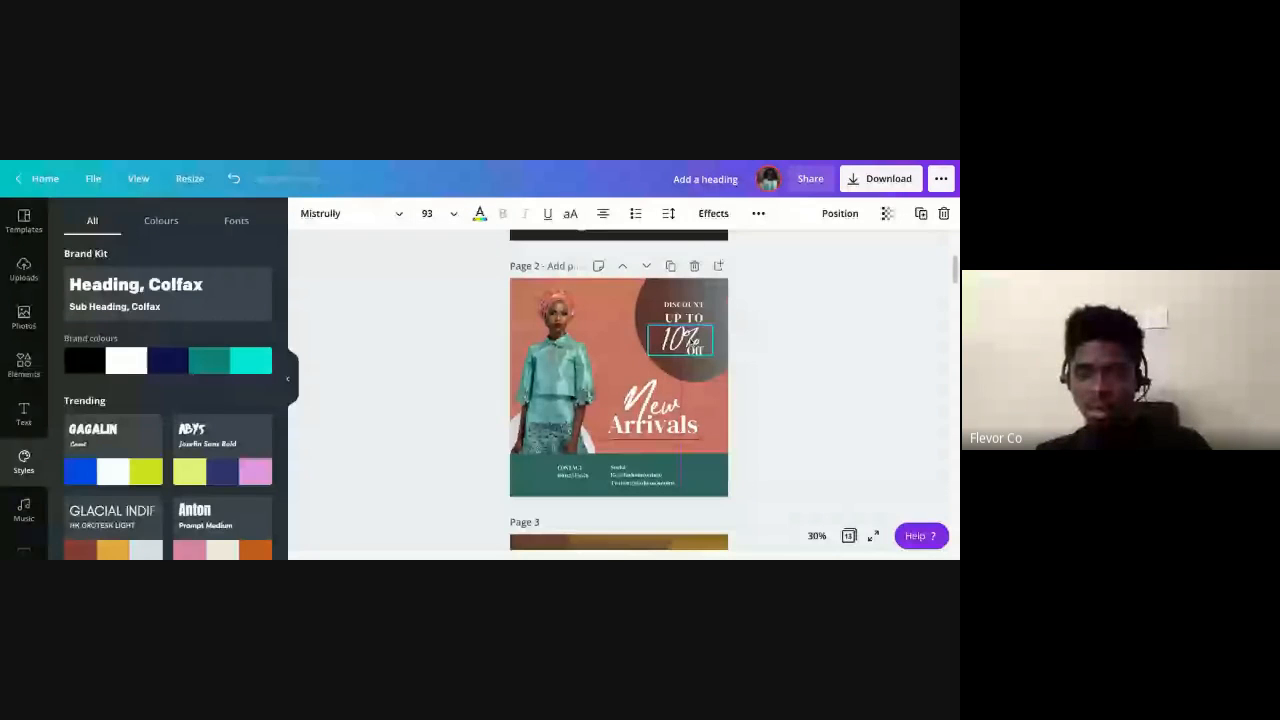
# Move page 2's "Off" text slightly down and left so it sits clear below "10%"
pyautogui.click(697, 350)
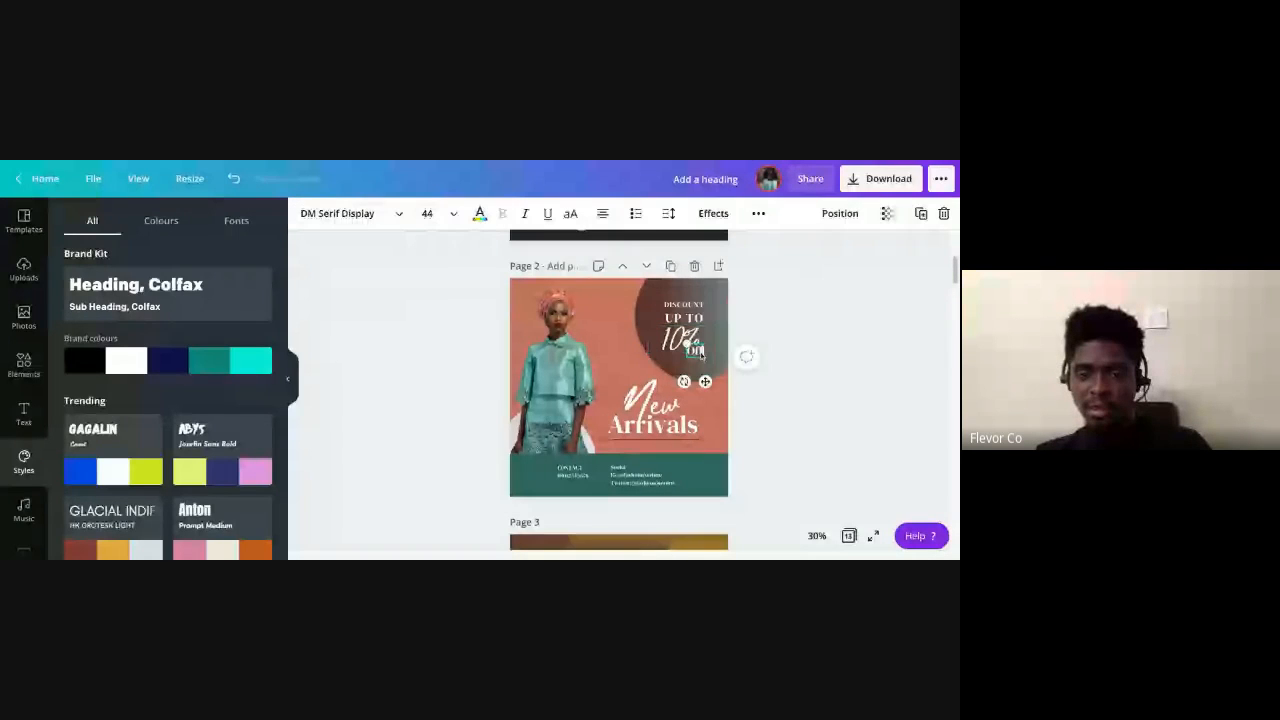
pyautogui.moveTo(702, 354); pyautogui.dragTo(699, 359)
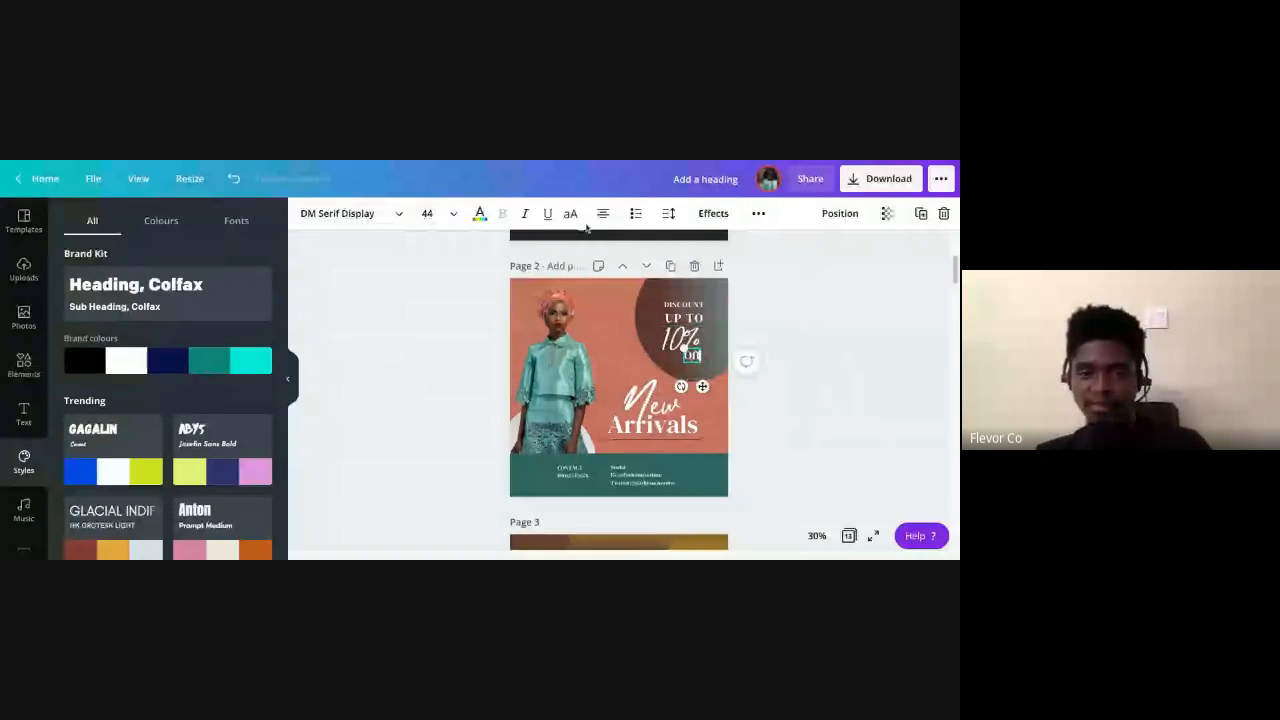
pyautogui.click(746, 360)
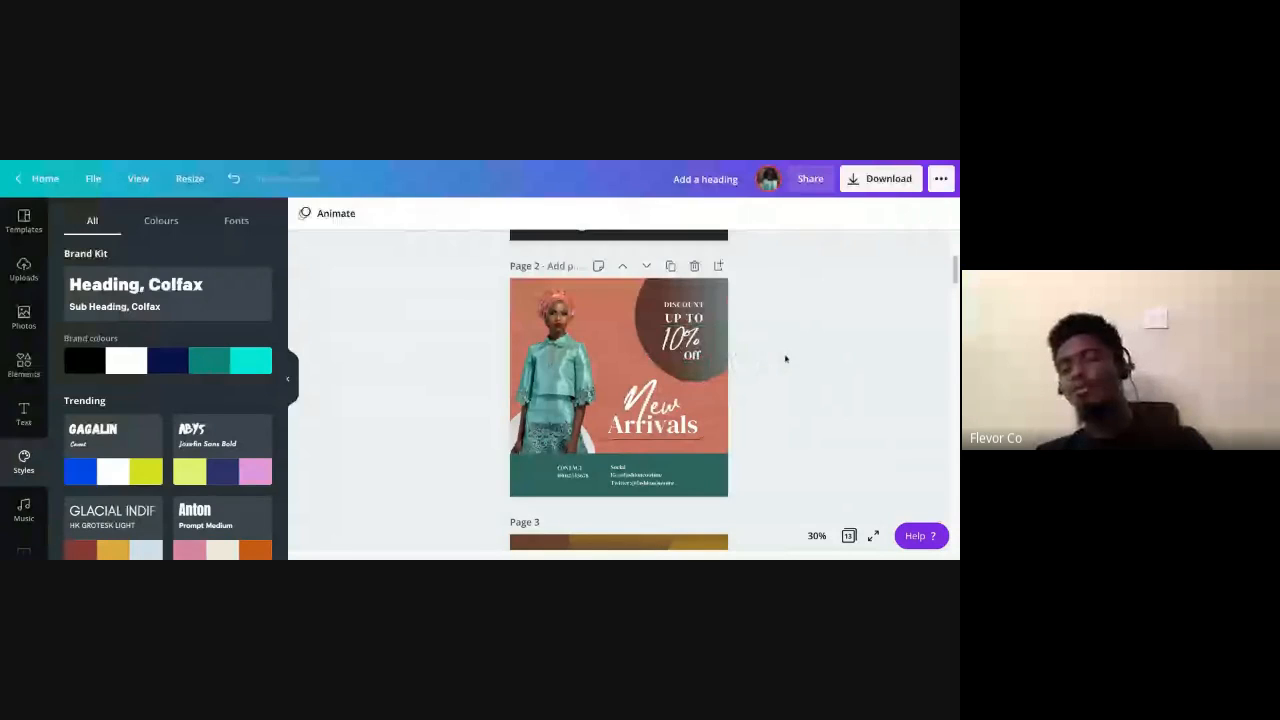
# Scale down page 2's "DISCOUNT", "UP TO", "10%" and "Off" texts slightly as one selection
pyautogui.click(692, 355)
pyautogui.keyDown('shift'); pyautogui.click(687, 340); pyautogui.keyUp('shift')
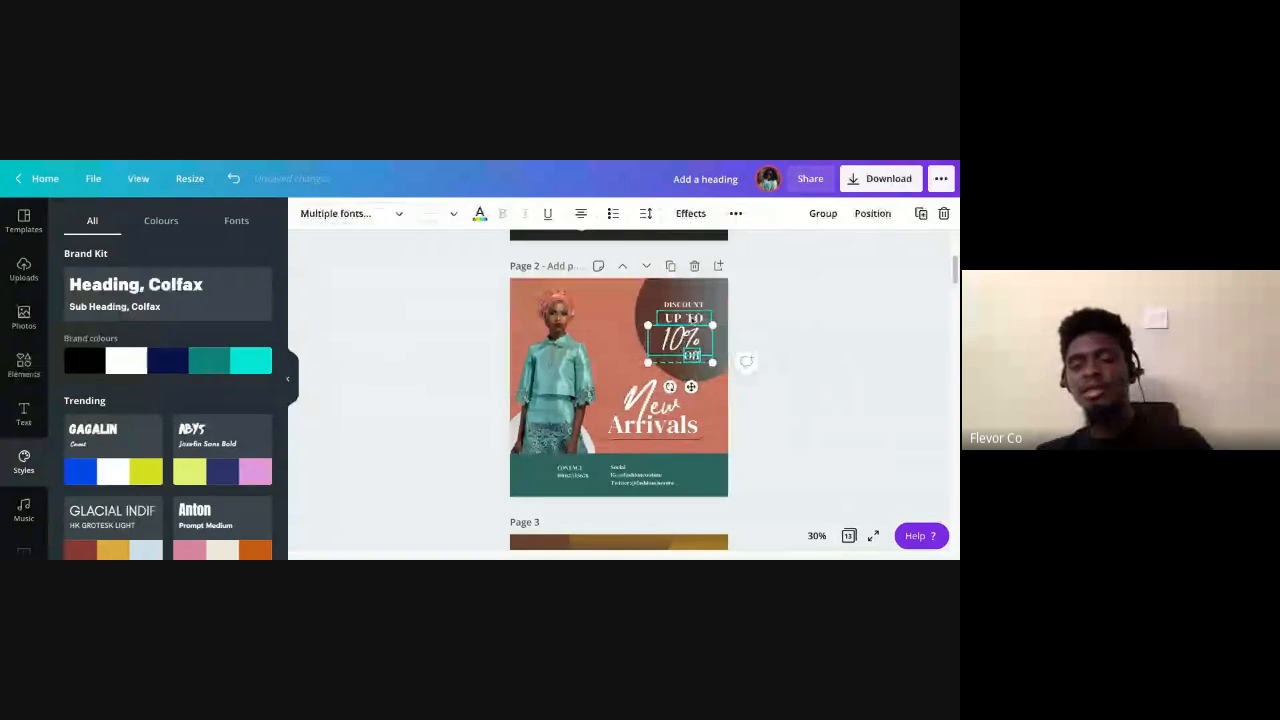
pyautogui.keyDown('shift'); pyautogui.click(683, 304); pyautogui.keyUp('shift')
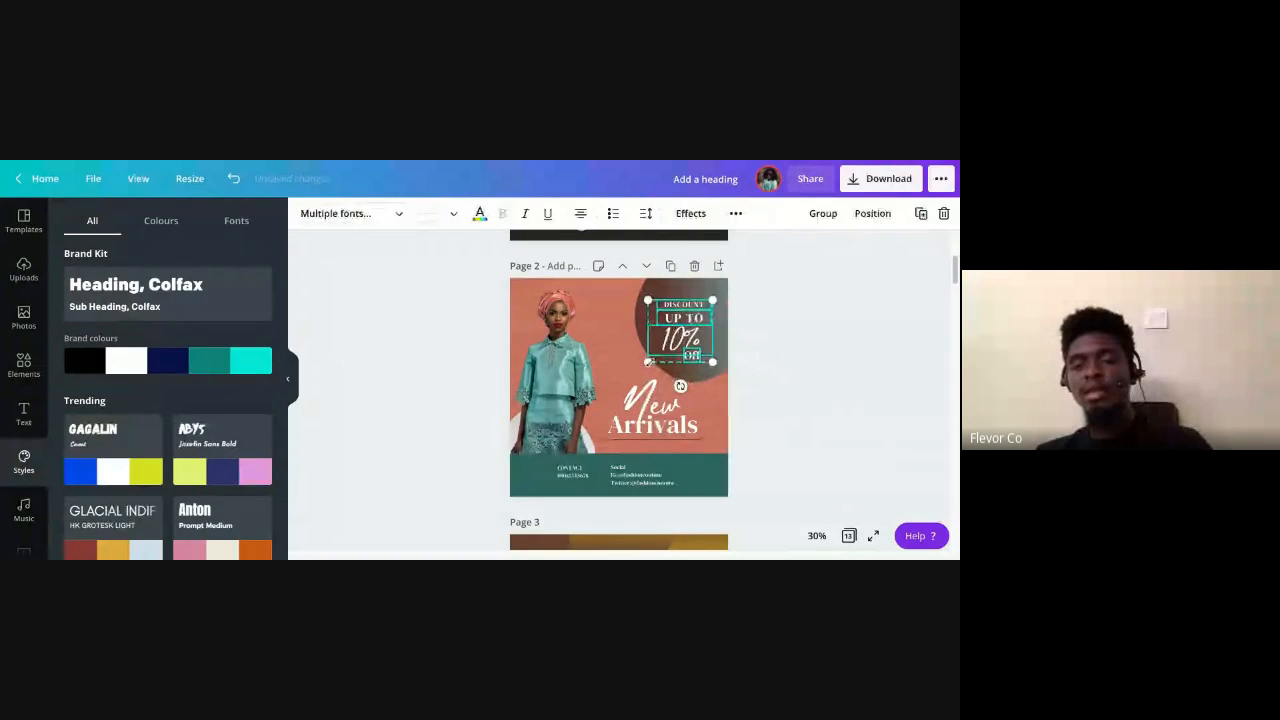
pyautogui.moveTo(648, 362); pyautogui.dragTo(650, 362)
# Enlarge the dark gradient circle behind page 2's discount text slightly and shift it a little to the right
pyautogui.click(668, 385)
pyautogui.click(668, 385)
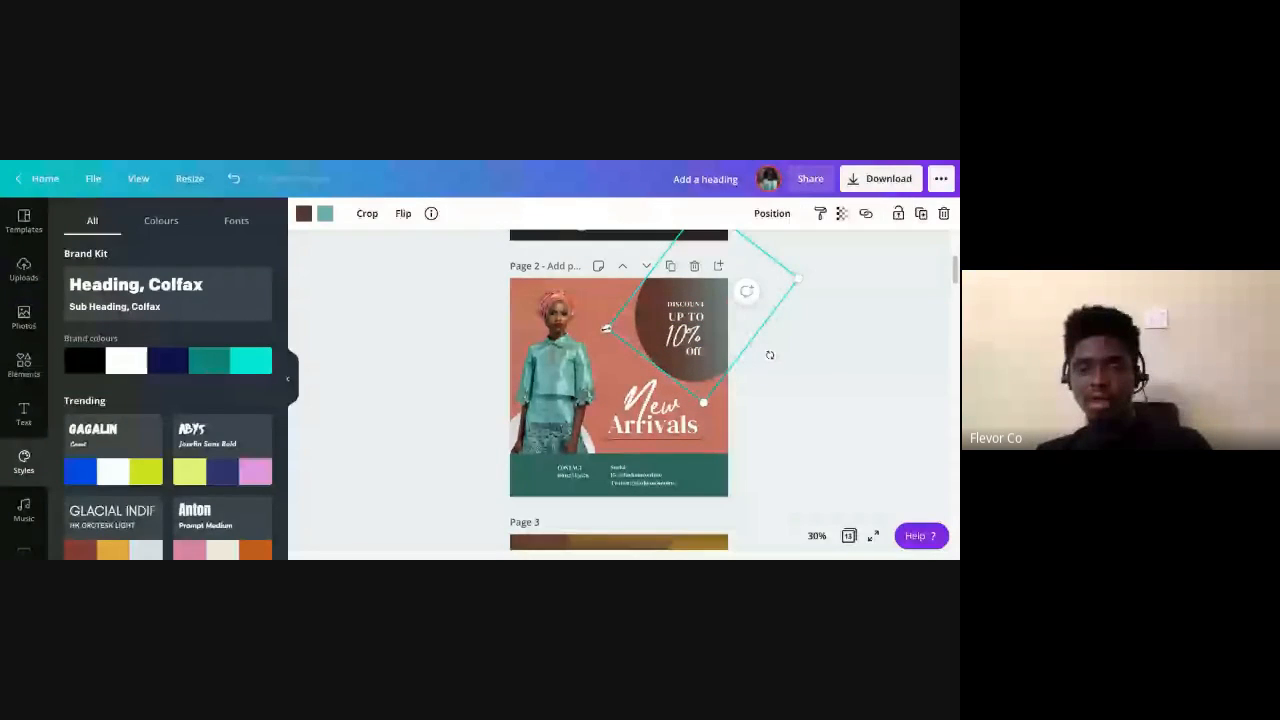
pyautogui.moveTo(606, 329); pyautogui.dragTo(603, 329)
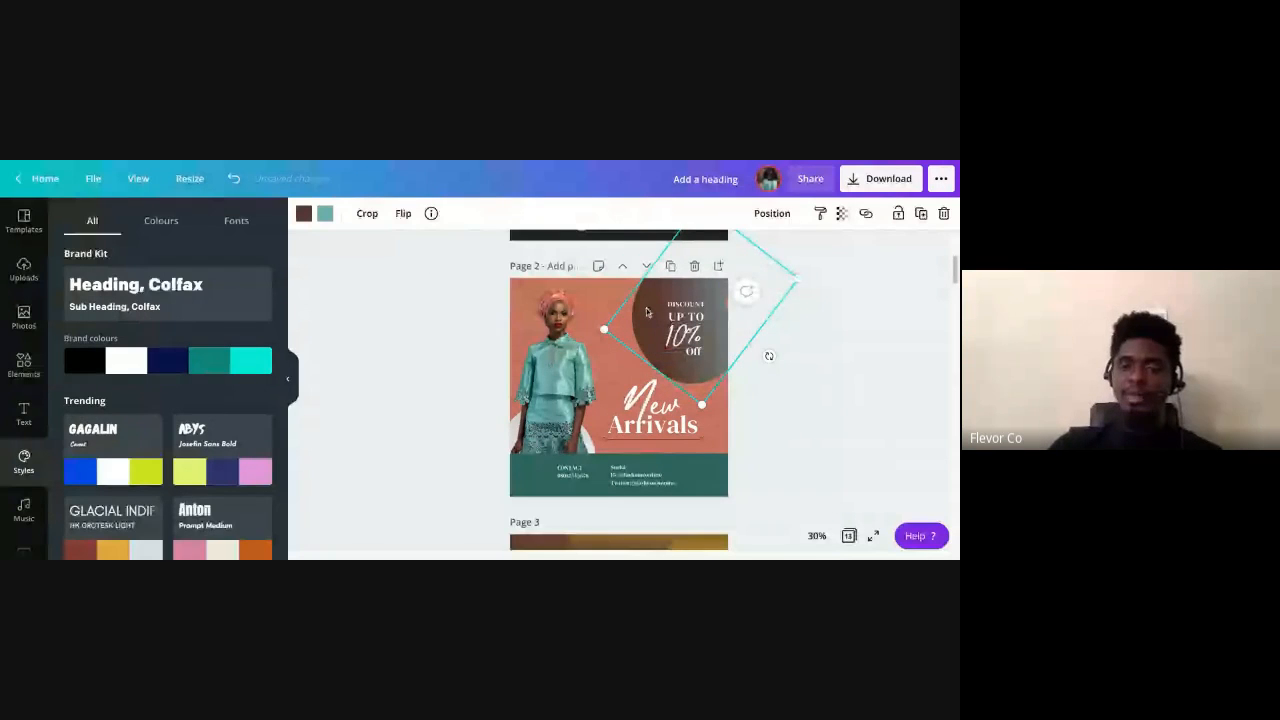
pyautogui.moveTo(646, 313); pyautogui.dragTo(651, 314)
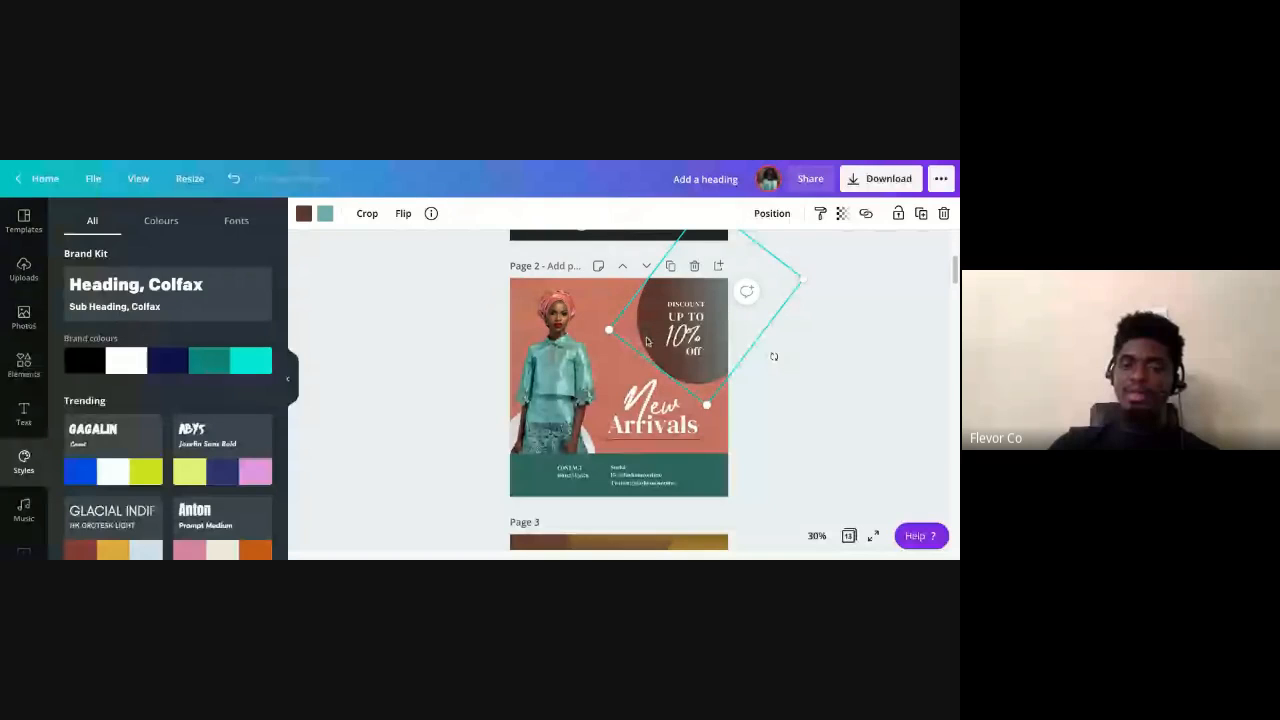
# Replace the brown colour in the gradient of page 2's discount circle with the document's dark green
pyautogui.click(306, 215)
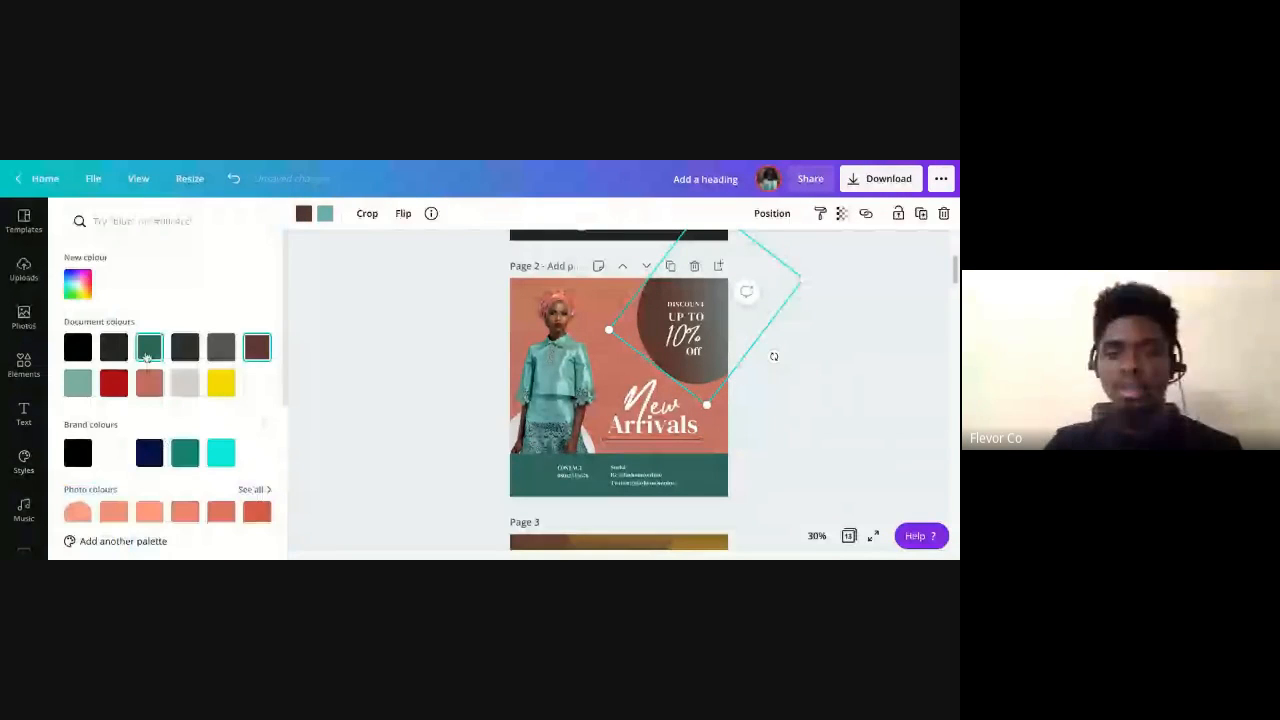
pyautogui.click(148, 352)
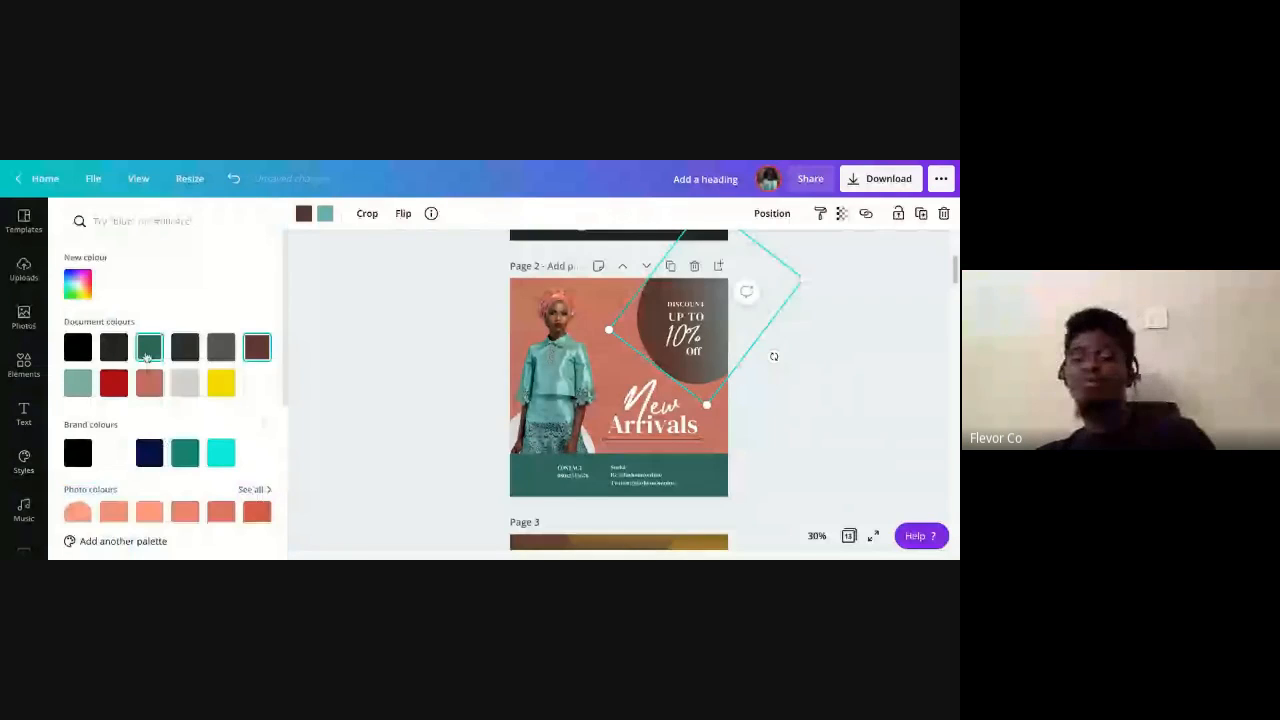
pyautogui.click(762, 459)
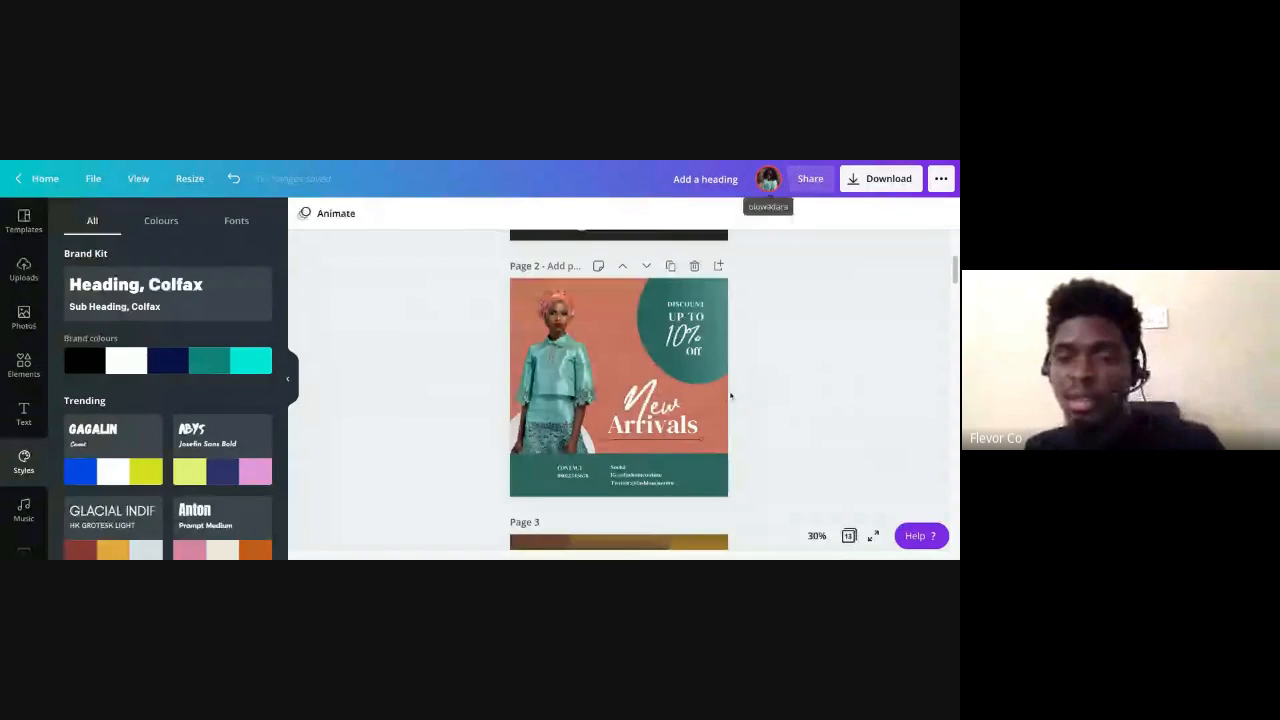
# Move the perfume bottles image on page 3 up, closer to the "Perfume oils" line
pyautogui.scroll(-2, 629, 413)
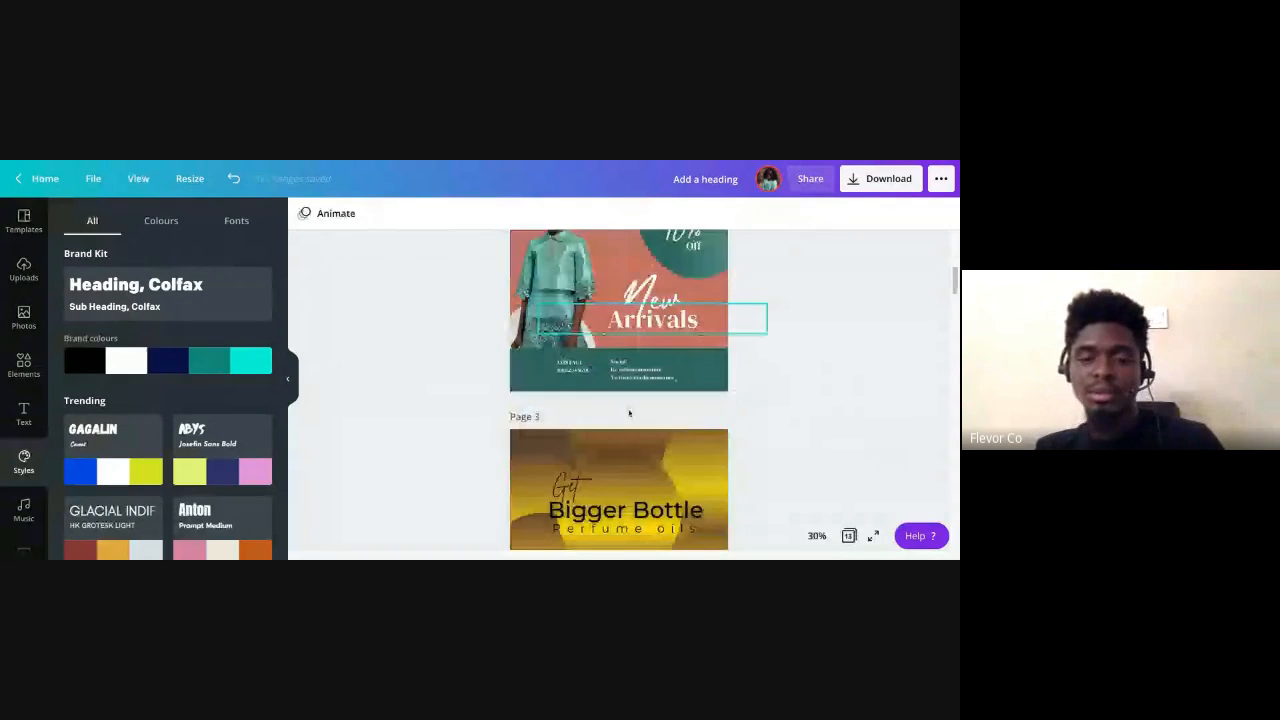
pyautogui.scroll(-4, 629, 413)
pyautogui.scroll(1, 850, 409)
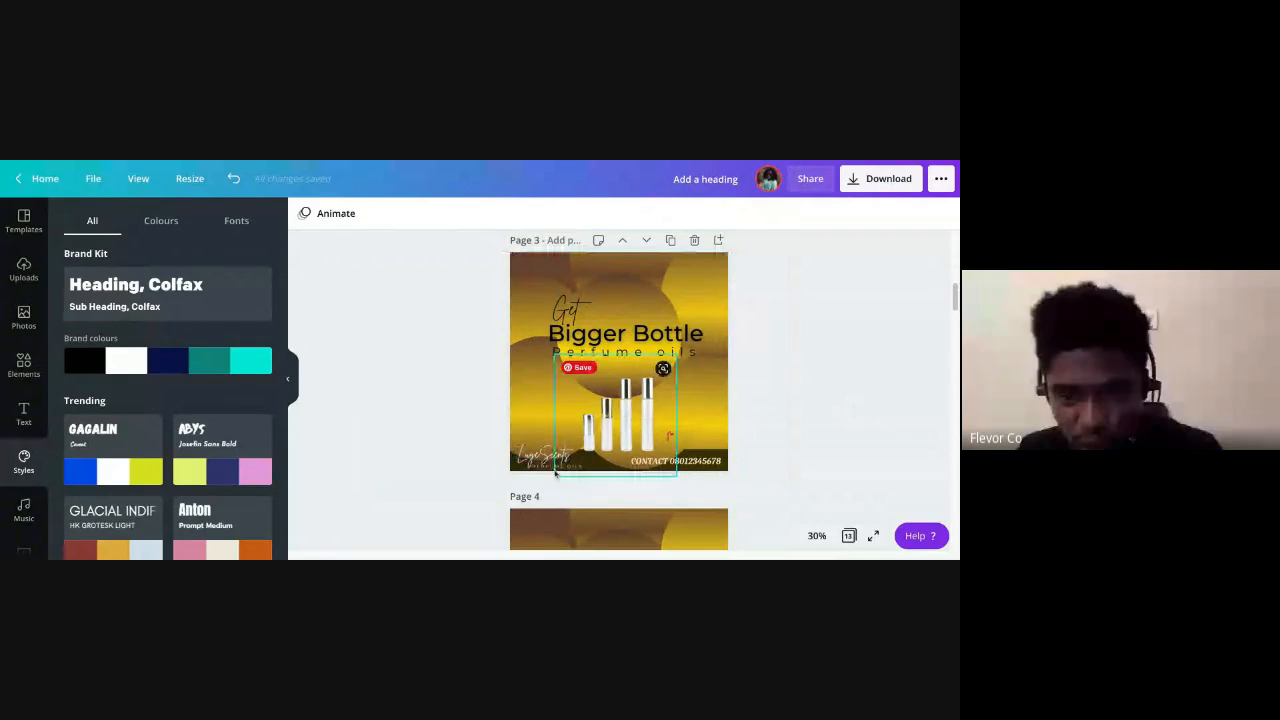
pyautogui.moveTo(555, 475); pyautogui.dragTo(556, 480)
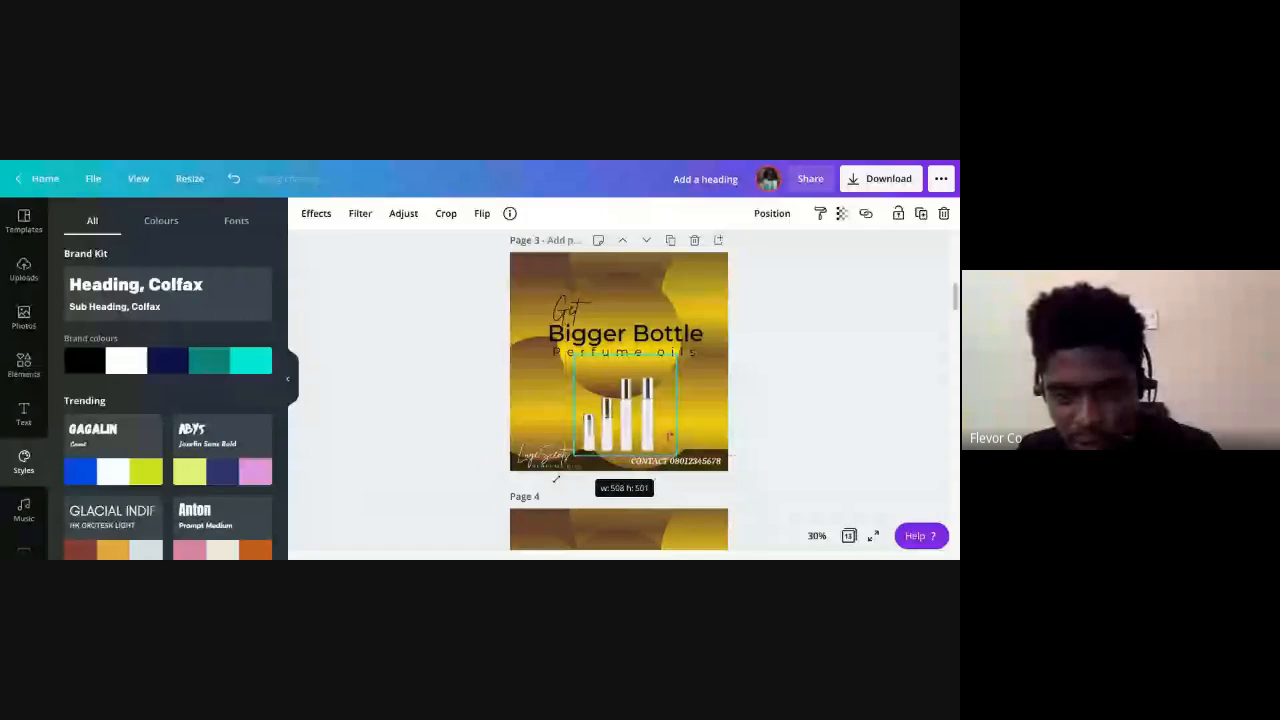
pyautogui.moveTo(556, 479); pyautogui.dragTo(553, 465)
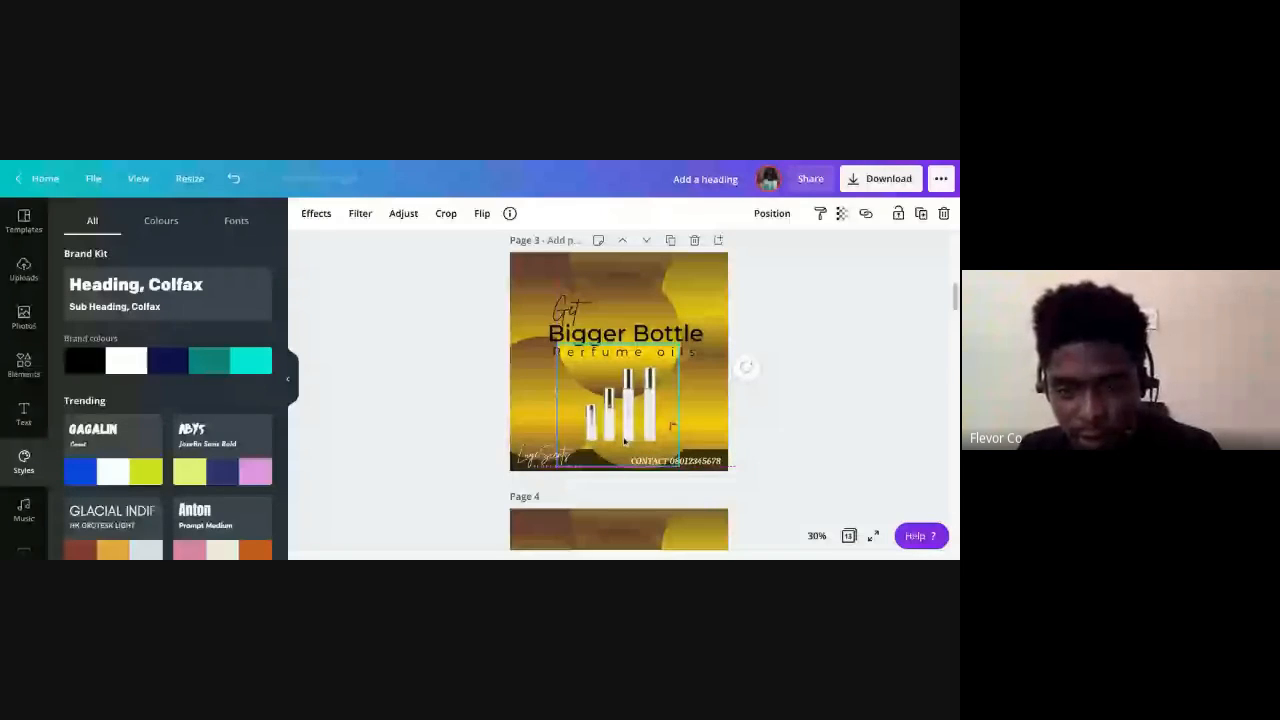
pyautogui.click(761, 441)
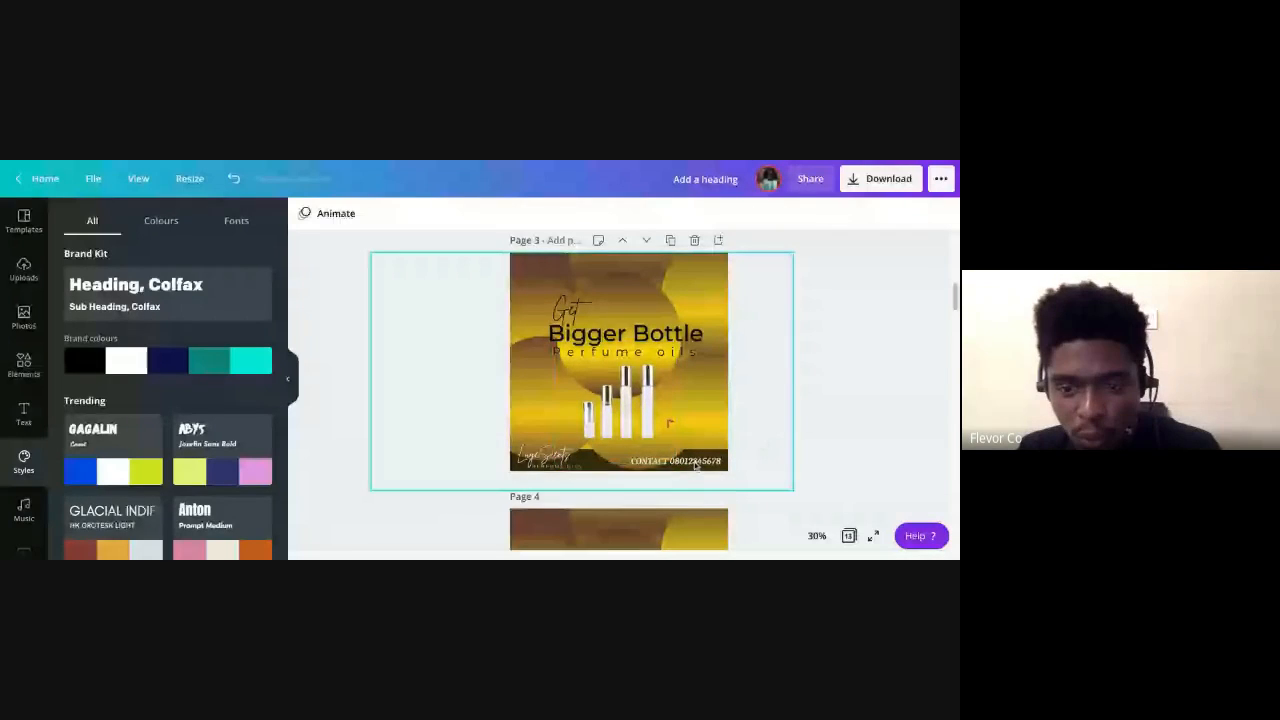
pyautogui.click(826, 420)
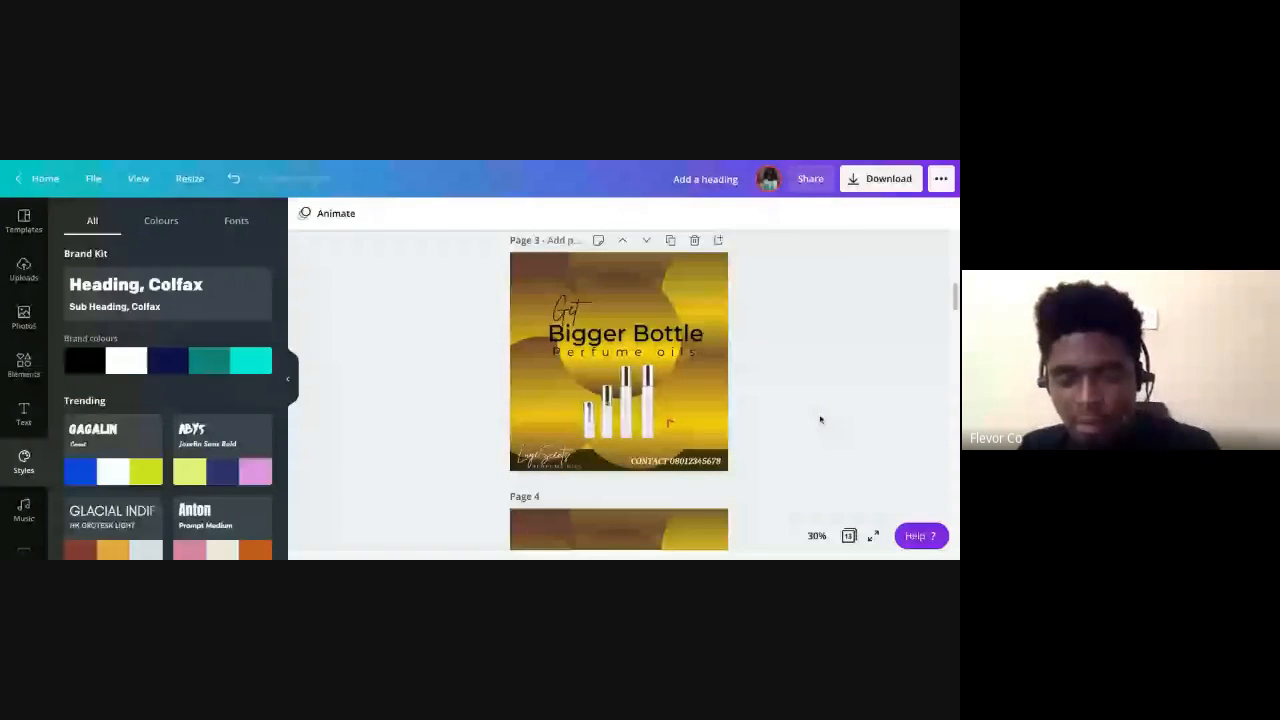
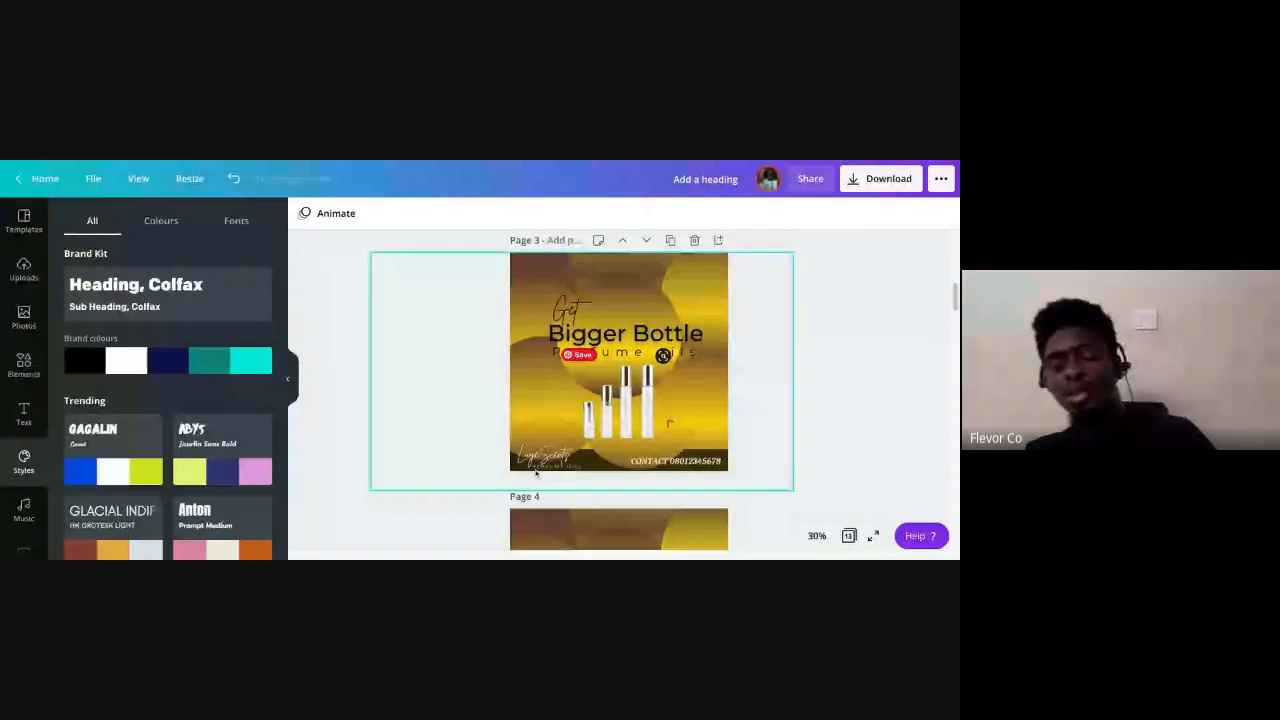
# Try raising page 3's gold gradient background clear of the dark contact strip, and bring it back down over the strip
pyautogui.click(540, 462)
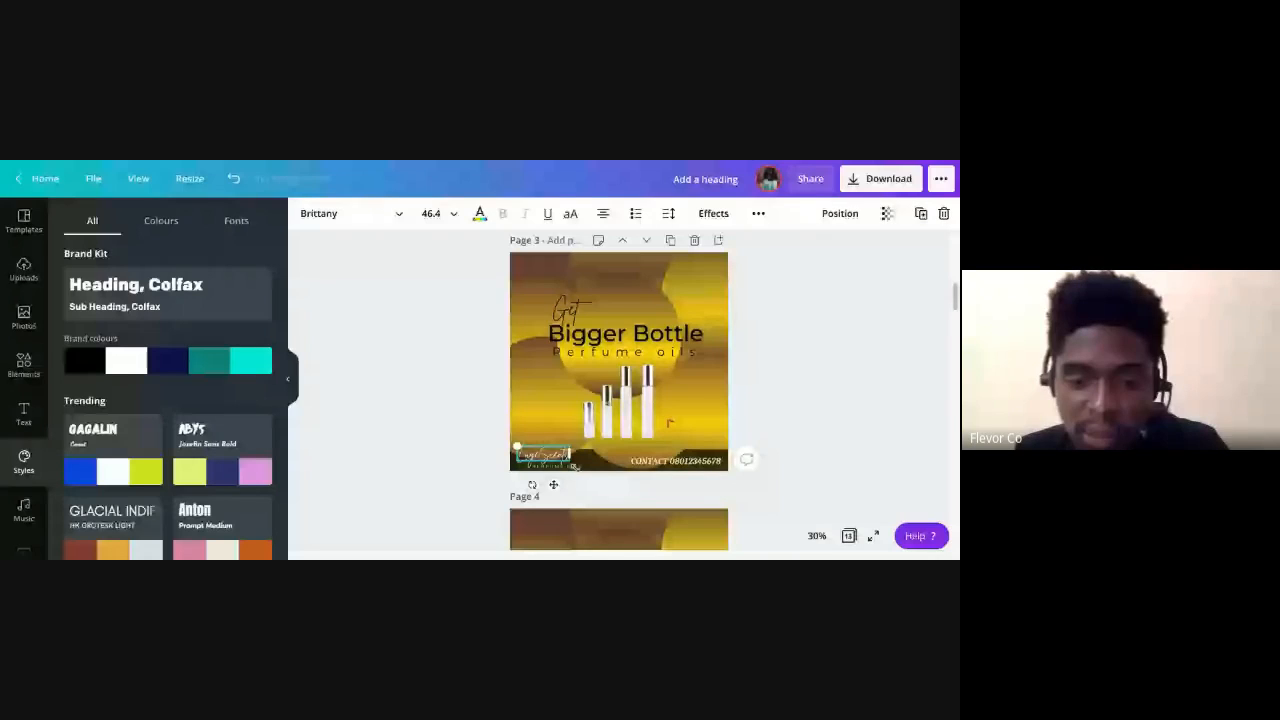
pyautogui.click(820, 451)
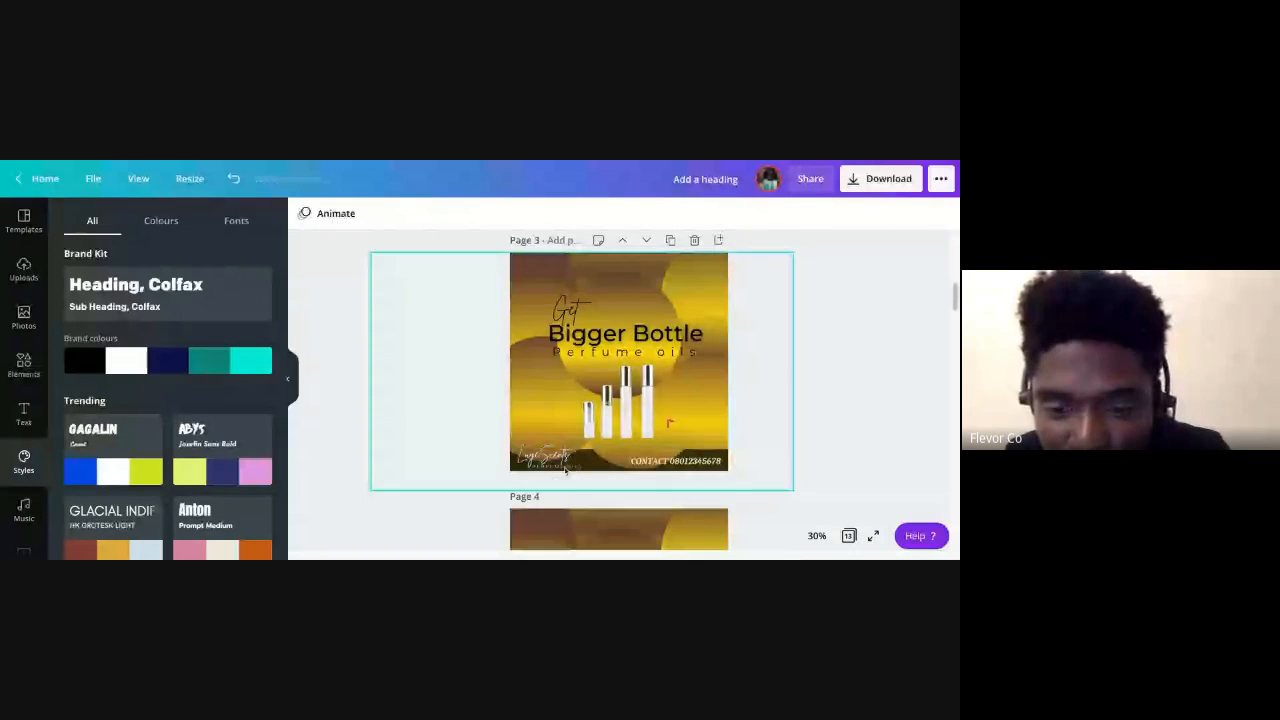
pyautogui.click(700, 430)
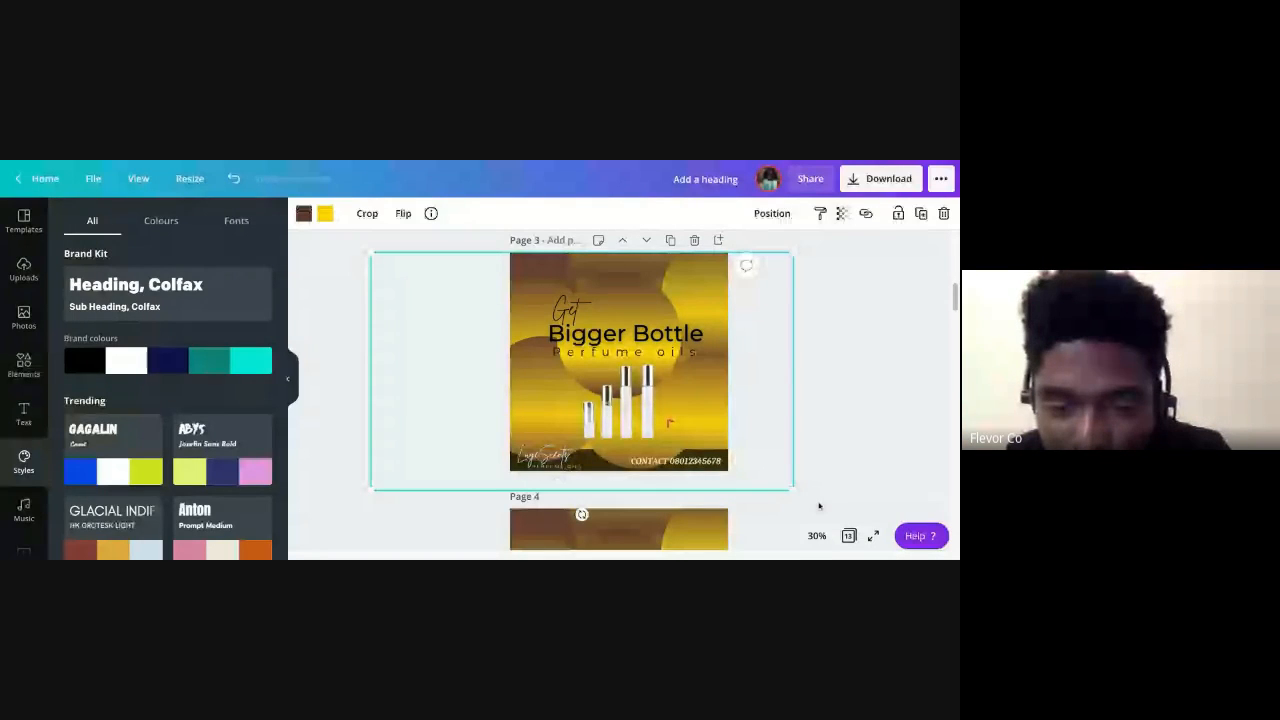
pyautogui.click(817, 535)
pyautogui.click(808, 377)
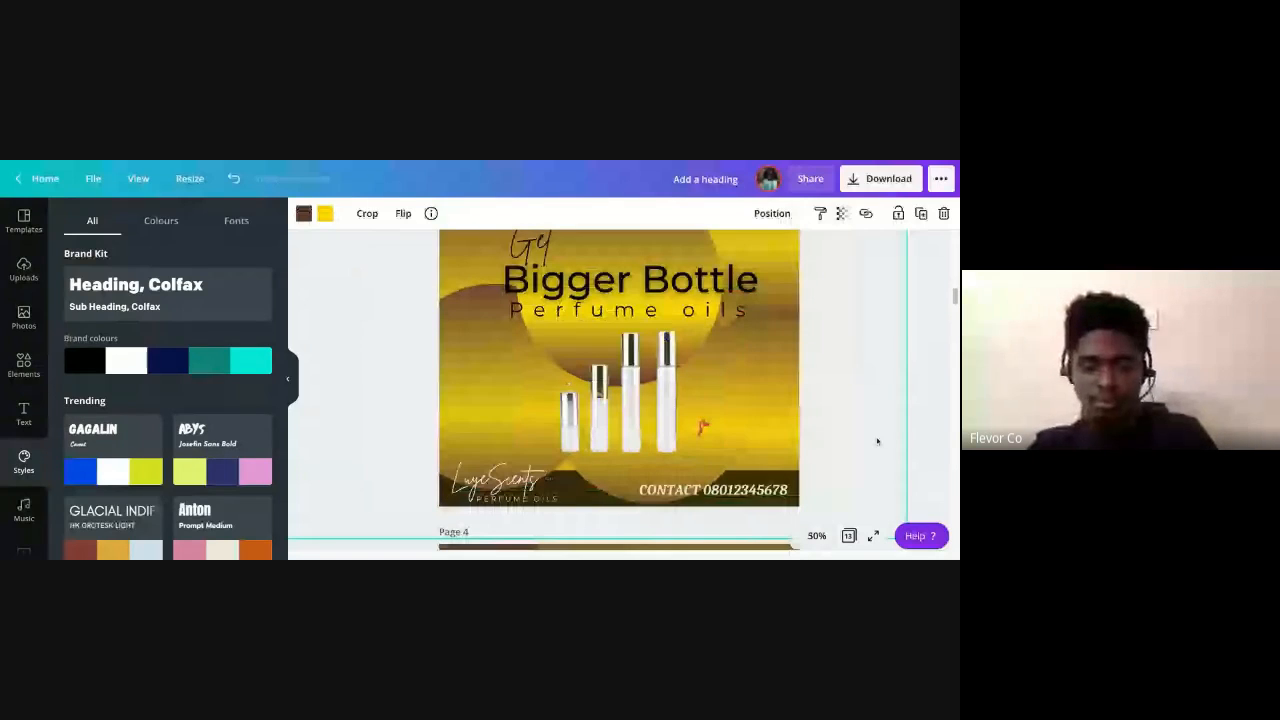
pyautogui.moveTo(525, 518); pyautogui.dragTo(700, 310)
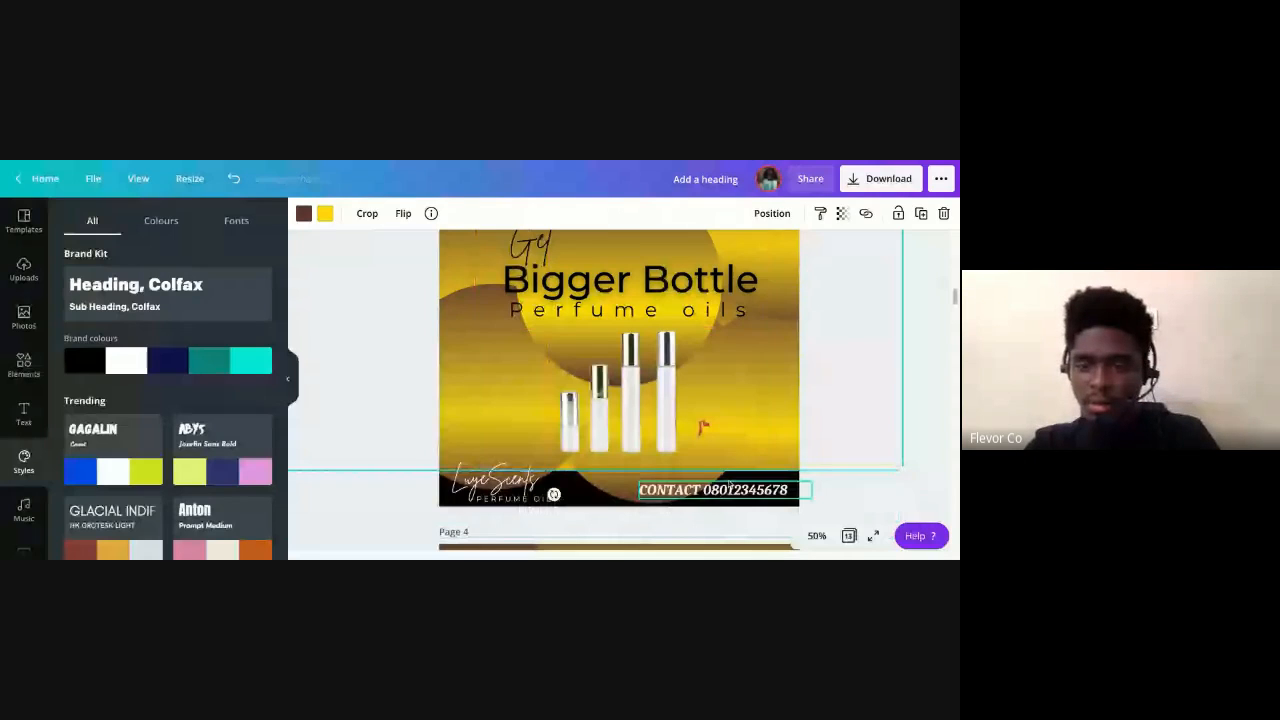
pyautogui.click(833, 461)
pyautogui.hotkey('ctrl', 'z')
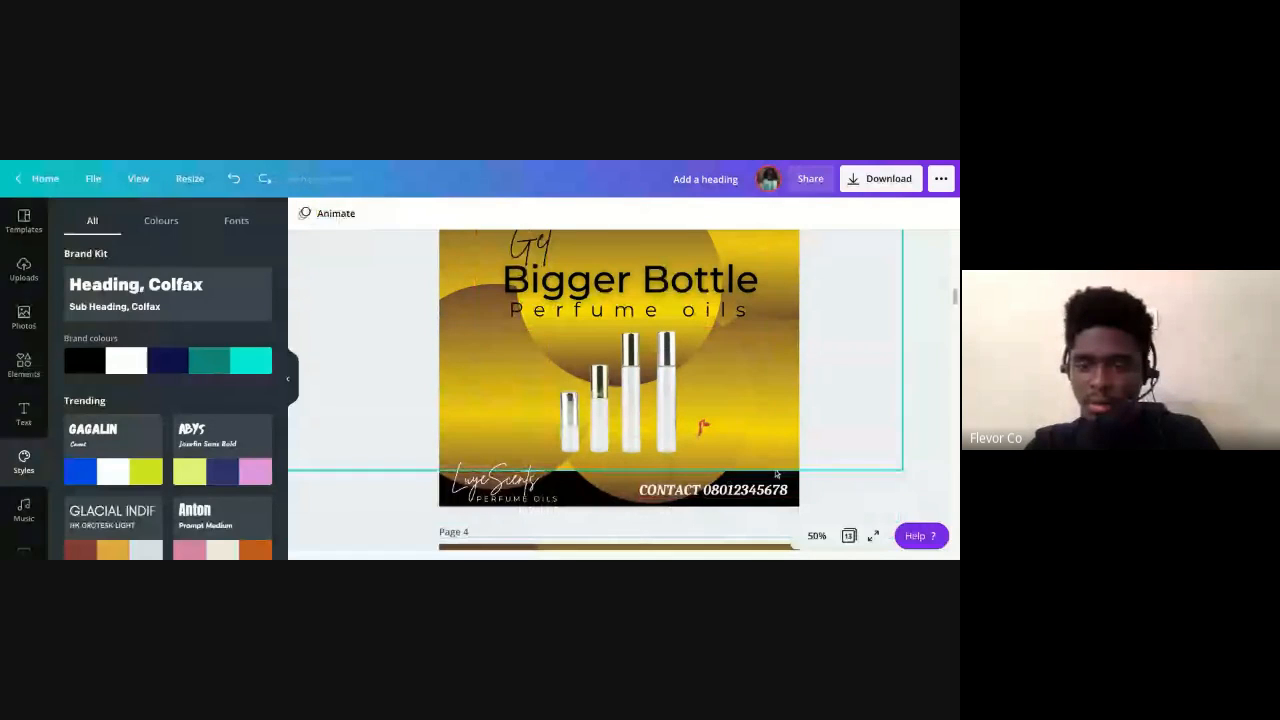
pyautogui.moveTo(776, 474); pyautogui.dragTo(520, 491)
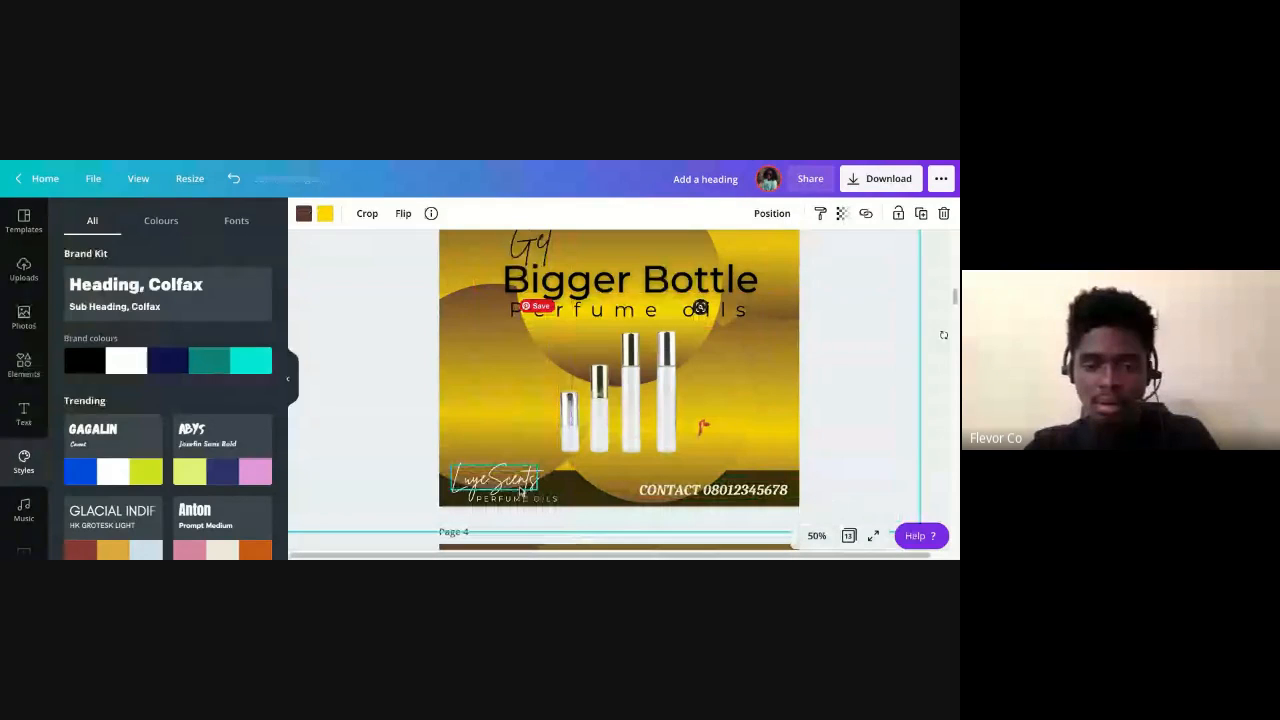
# Send page 3's gold gradient background to the back, behind the dark contact strip
pyautogui.click(427, 525)
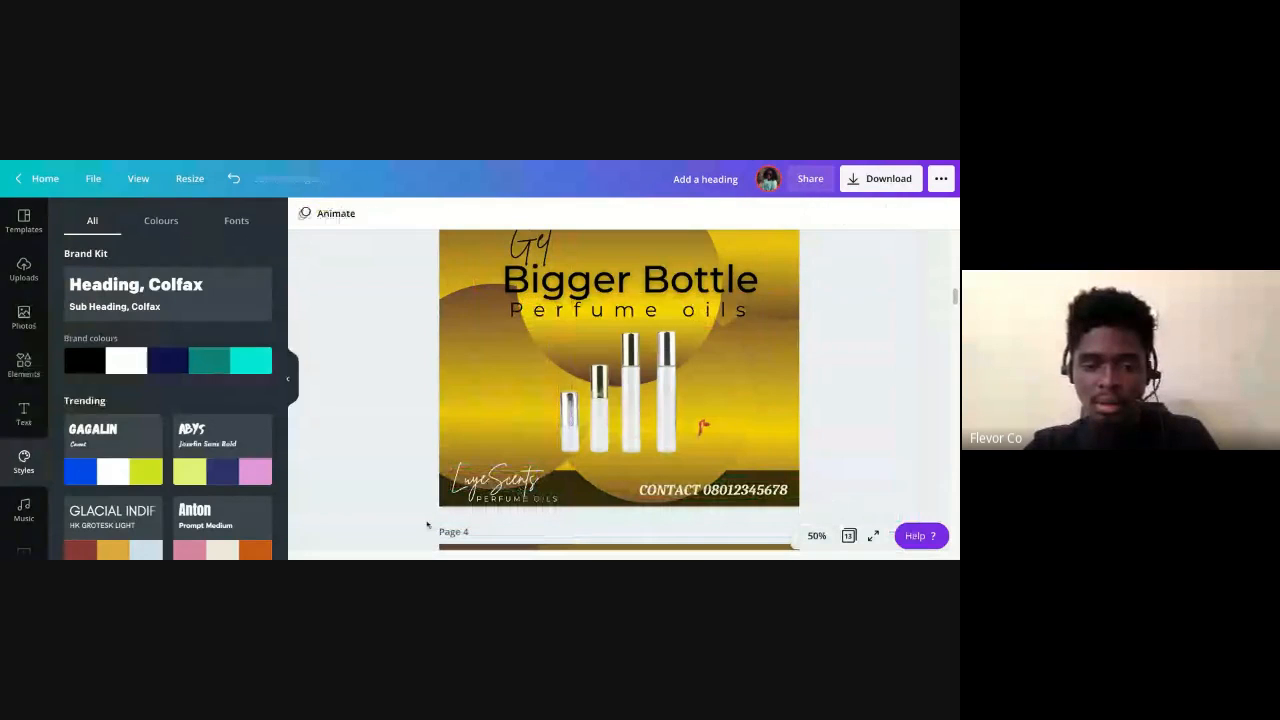
pyautogui.click(581, 511)
pyautogui.rightClick(581, 511)
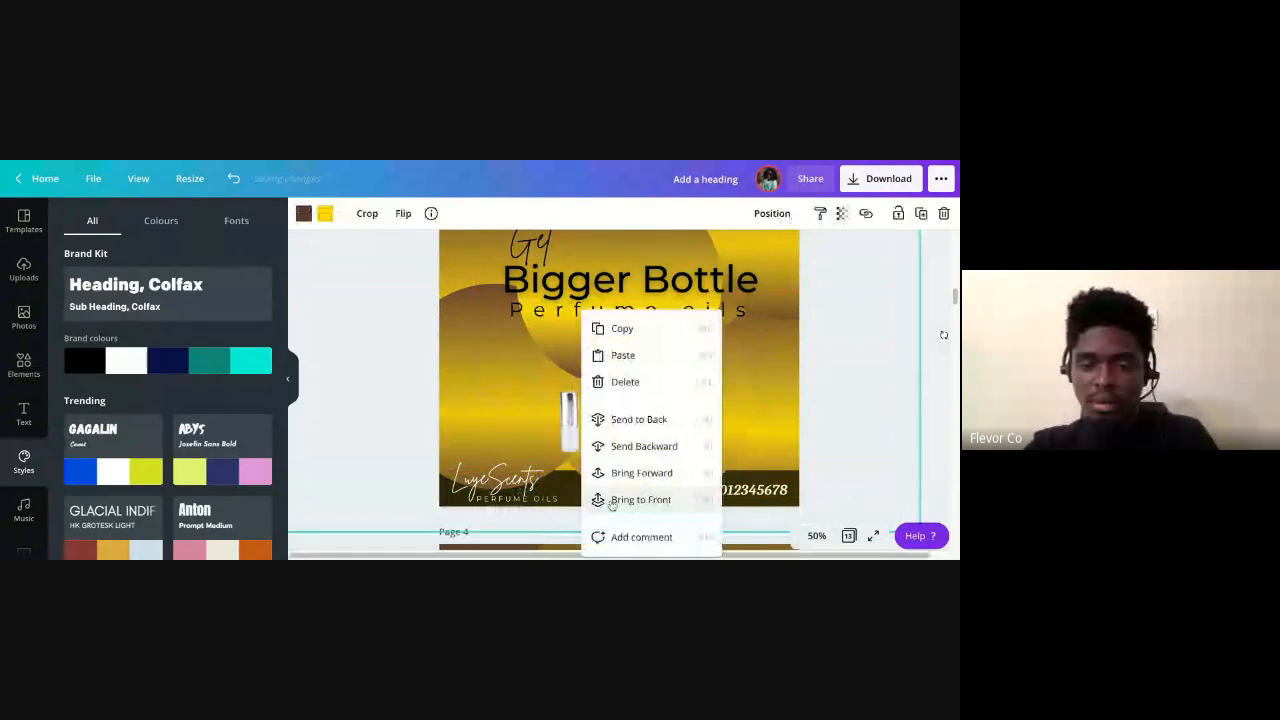
pyautogui.click(630, 421)
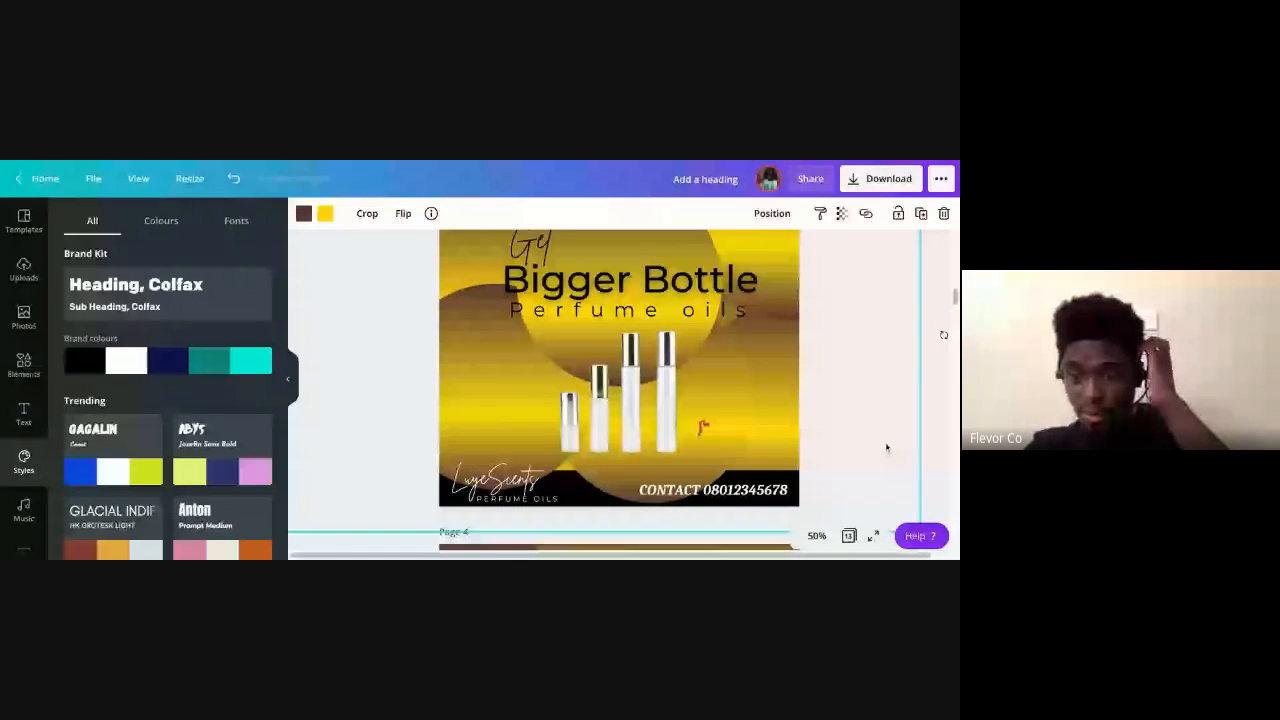
# Group the "LuyeScents" logo text with its "PERFUME OILS" tagline and move the group up, above the black strip
pyautogui.click(474, 494)
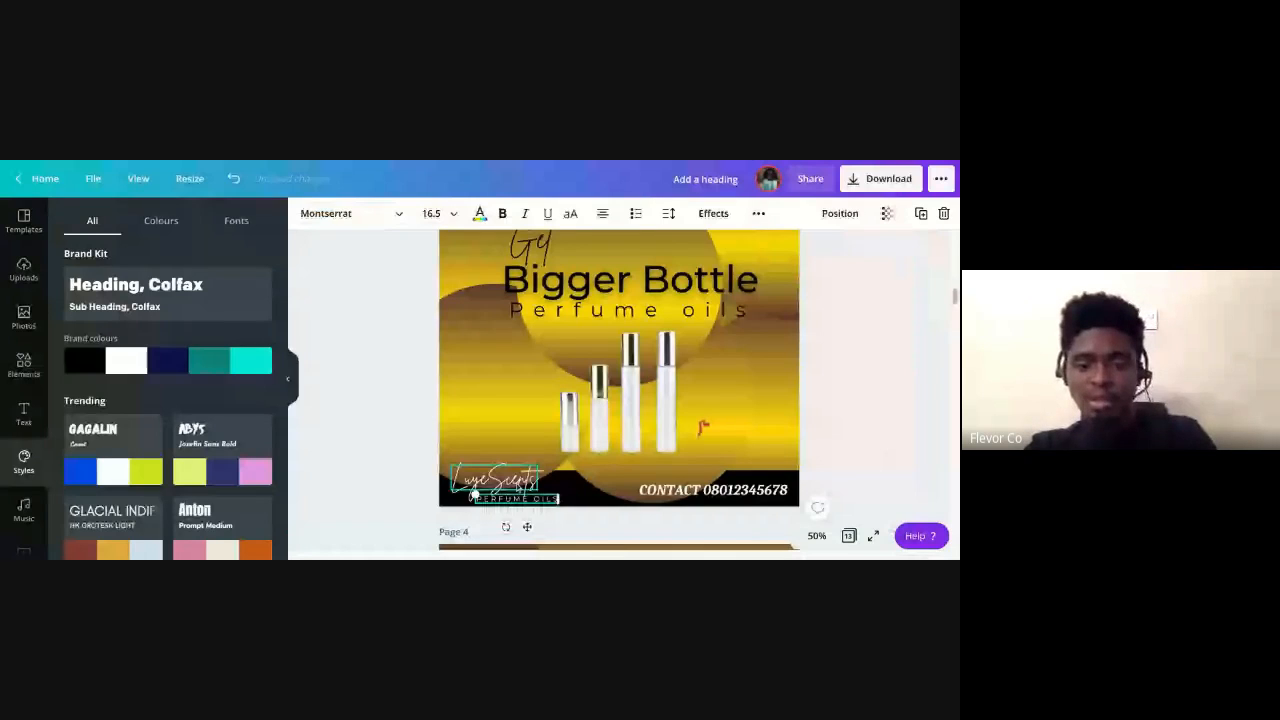
pyautogui.keyDown('shift'); pyautogui.click(701, 402); pyautogui.keyUp('shift')
pyautogui.press('Escape')
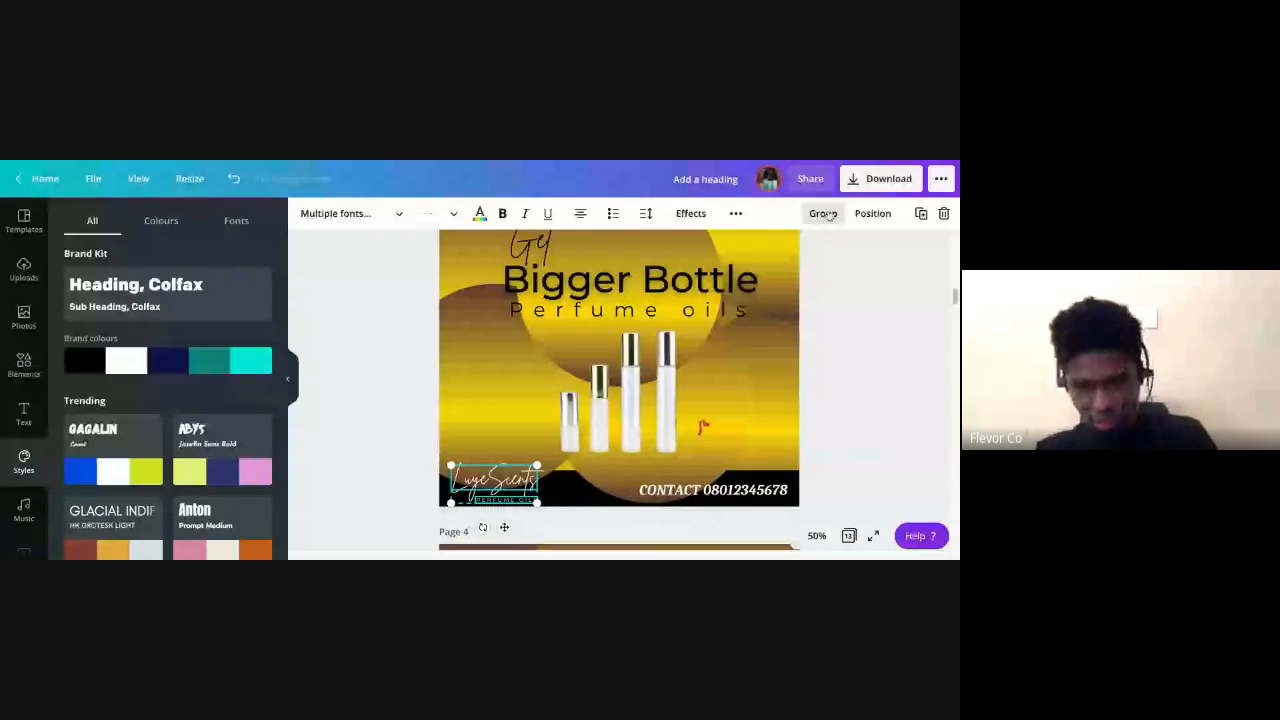
pyautogui.click(823, 213)
pyautogui.moveTo(488, 522); pyautogui.dragTo(495, 500)
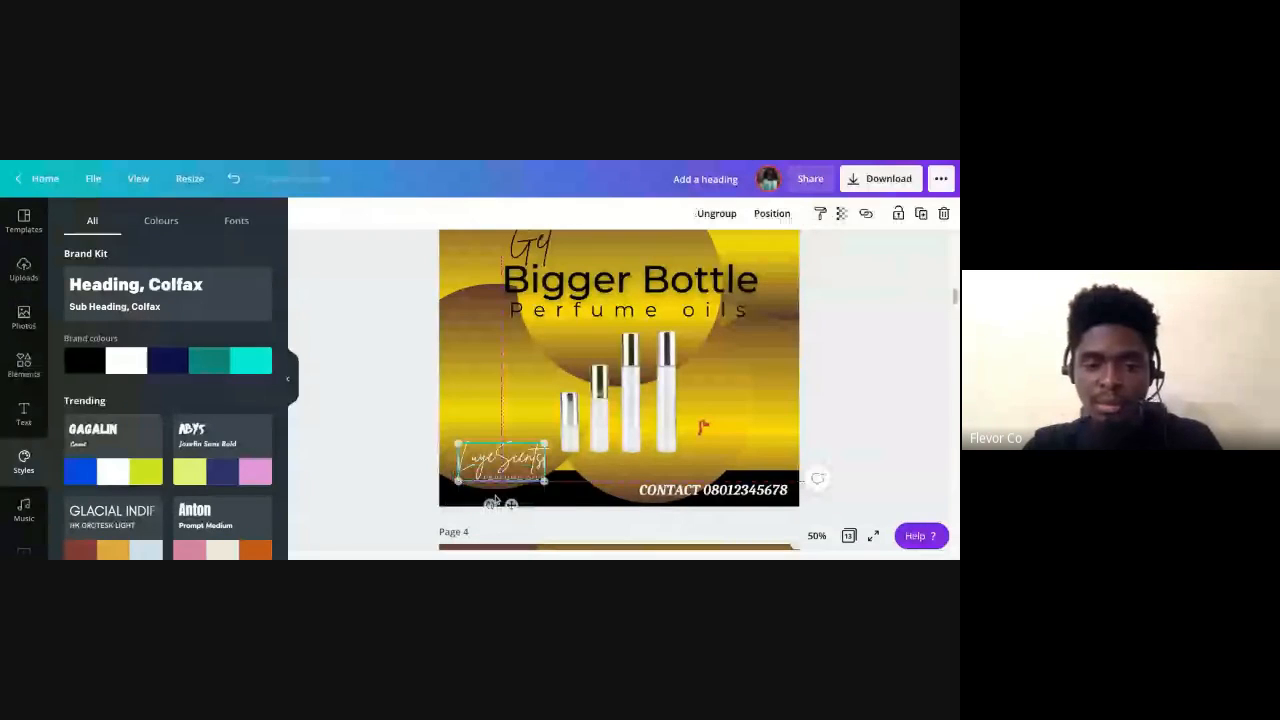
pyautogui.moveTo(495, 500); pyautogui.dragTo(511, 490)
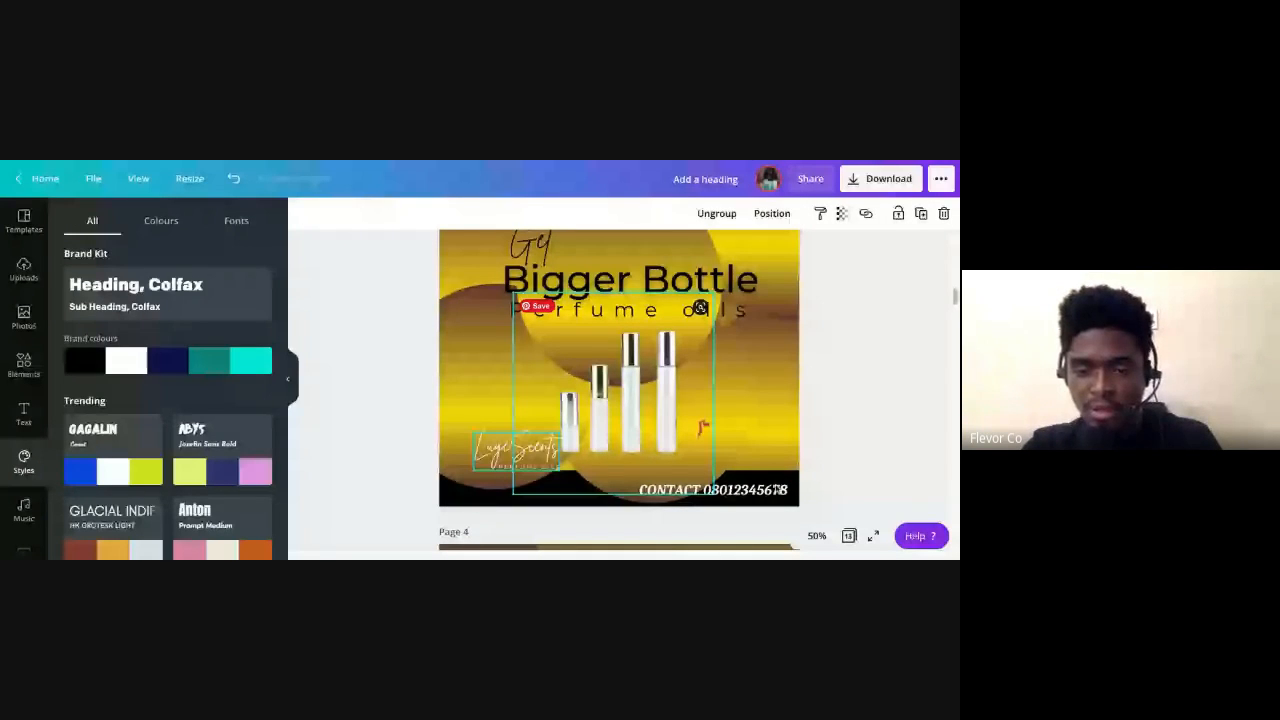
# Move page 3's contact line up above the black strip and delete the word "CONTACT" from it
pyautogui.moveTo(777, 489); pyautogui.dragTo(764, 455)
pyautogui.click(604, 215)
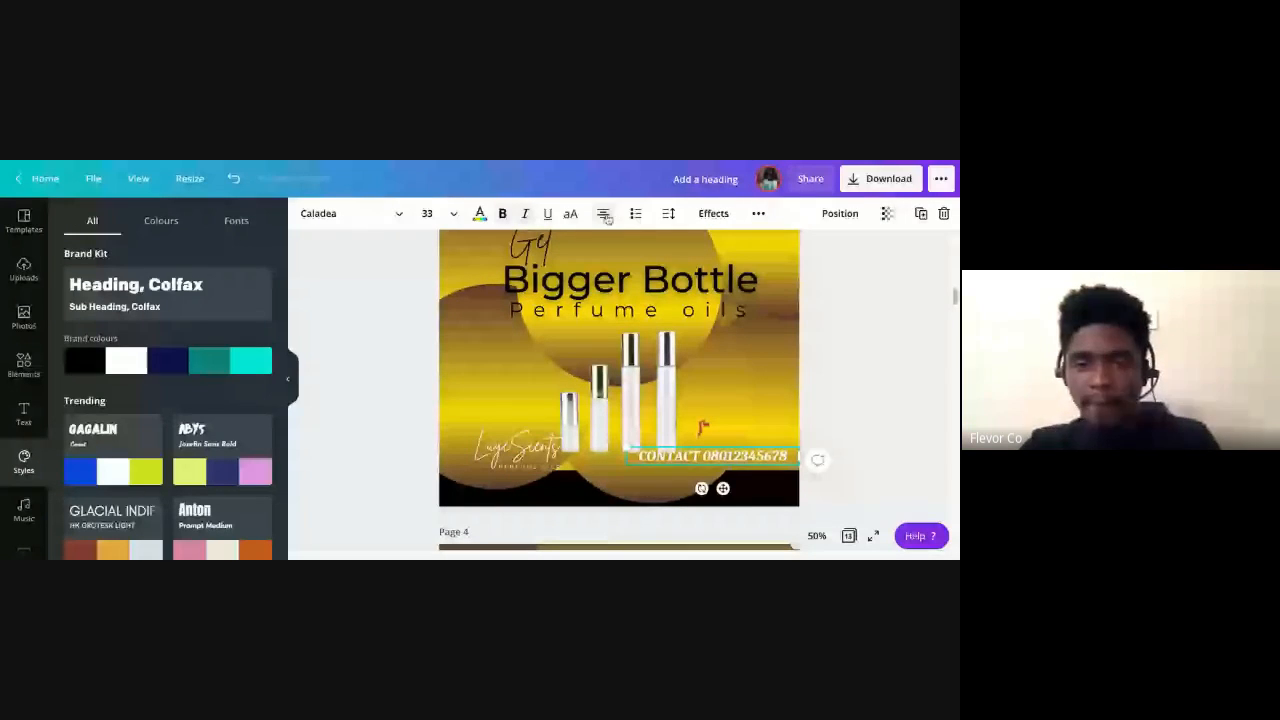
pyautogui.click(604, 215)
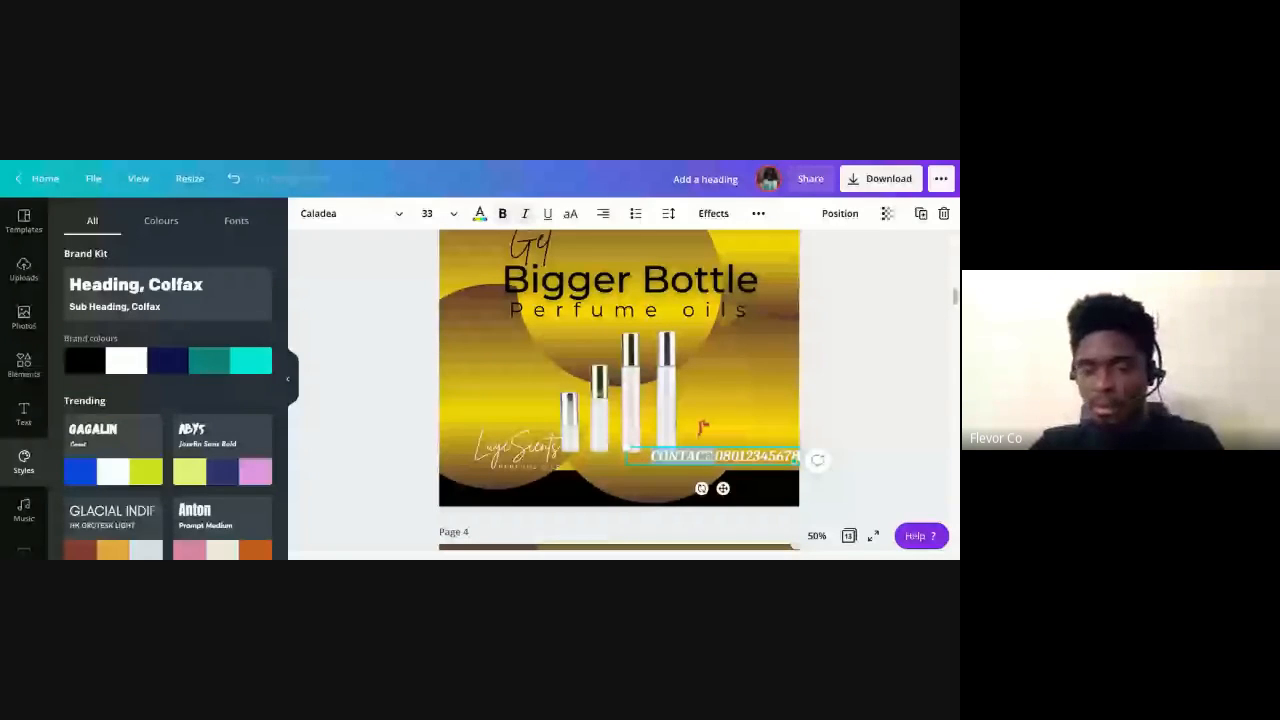
pyautogui.press('BackSpace')
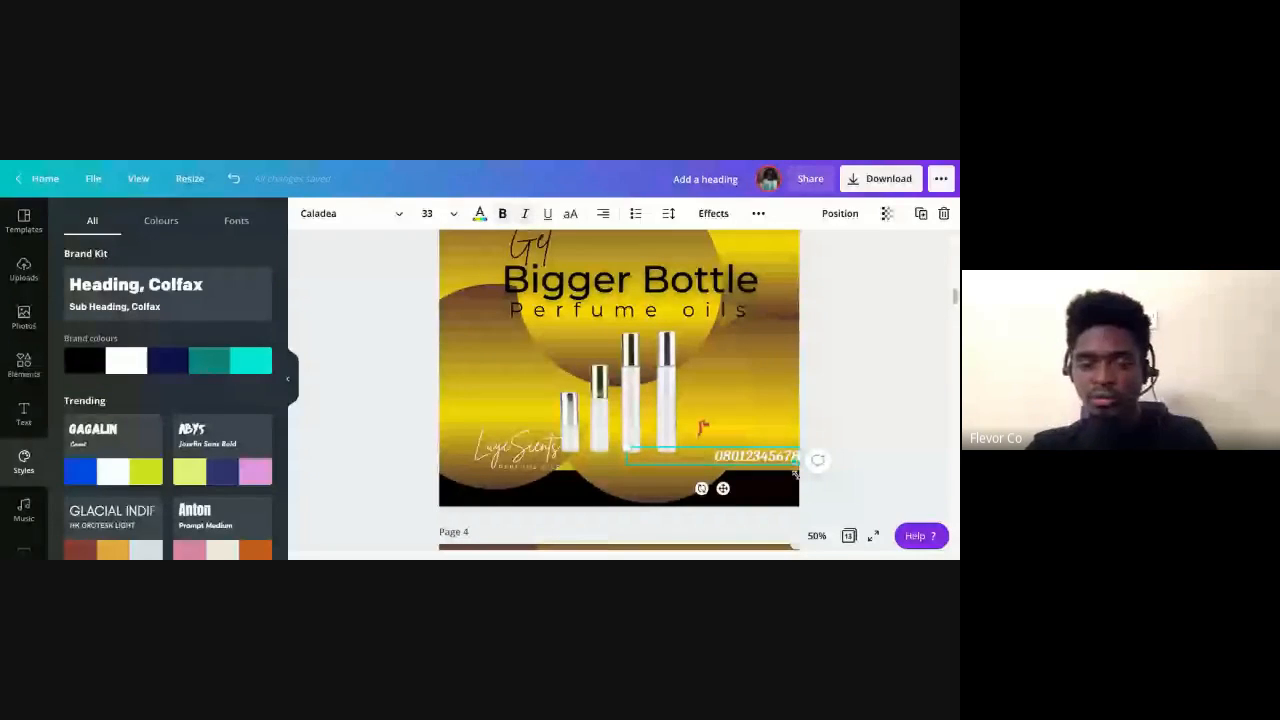
# Centre-align the phone number within its text box
pyautogui.click(603, 213)
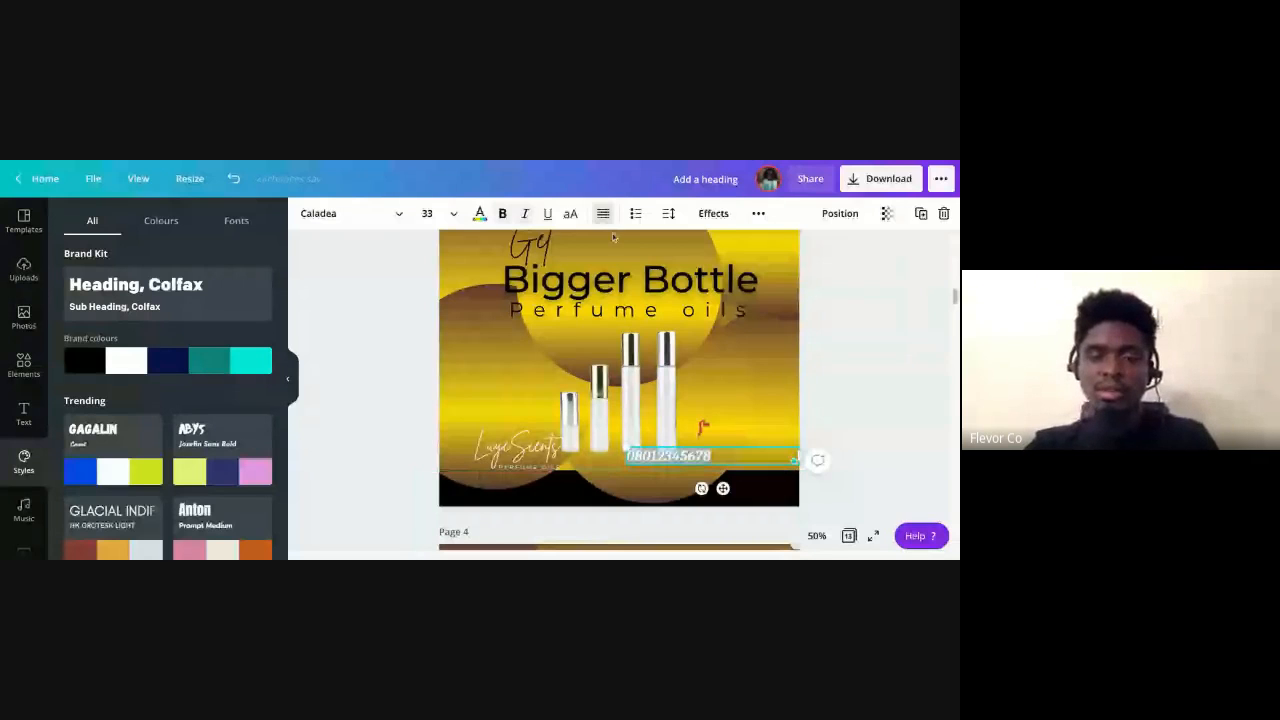
pyautogui.click(603, 213)
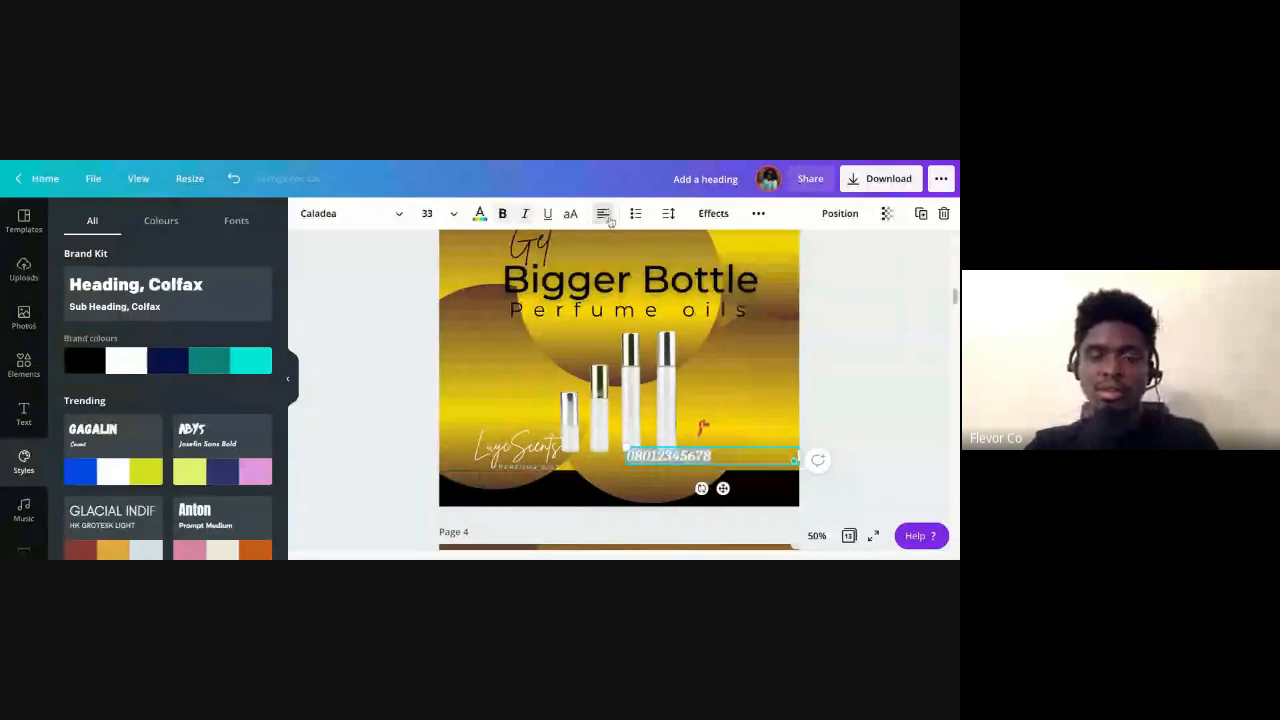
pyautogui.click(604, 214)
pyautogui.click(892, 384)
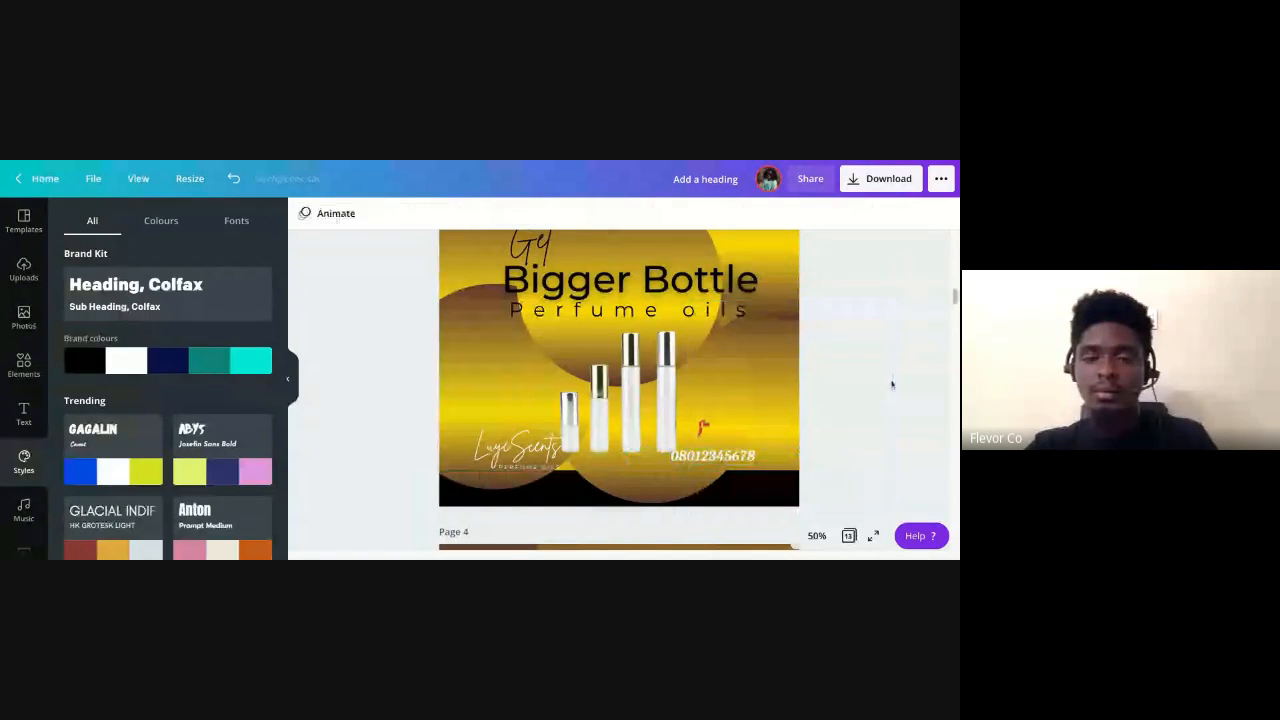
# Move the "LuyeScents" logo group to page 3's upper-right corner, with the view at 25%
pyautogui.scroll(1, 517, 476)
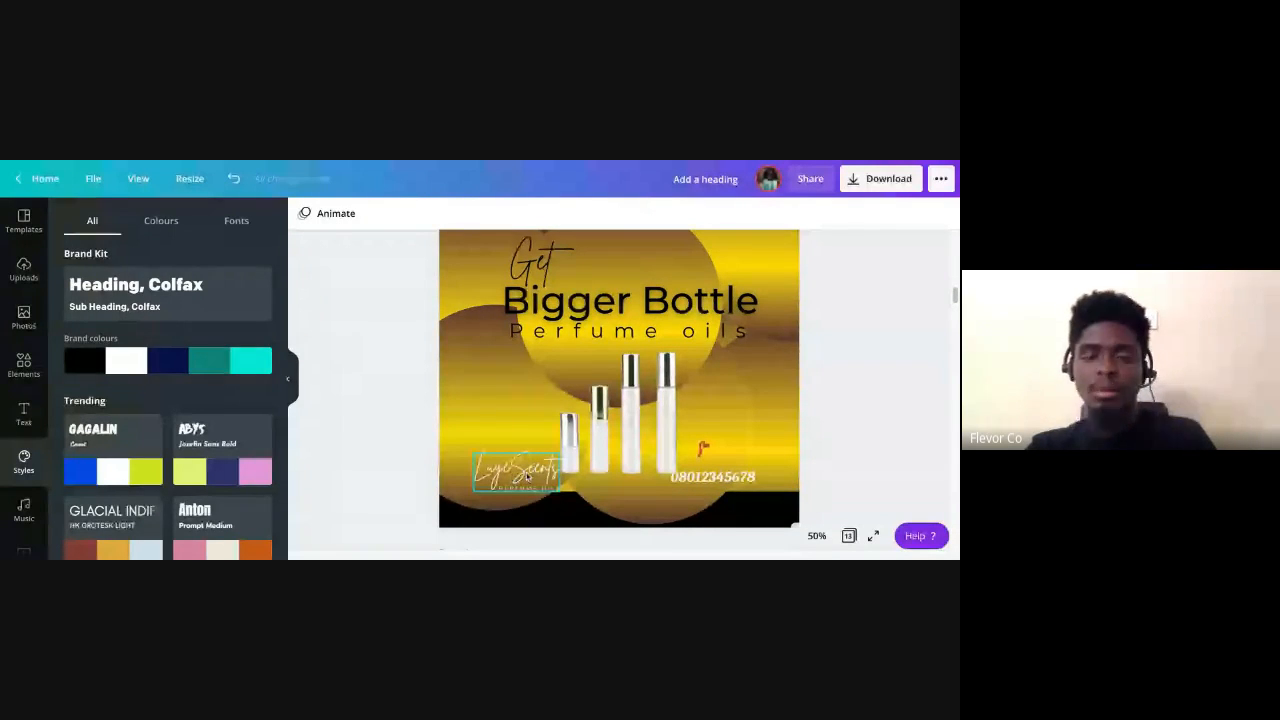
pyautogui.scroll(1, 543, 464)
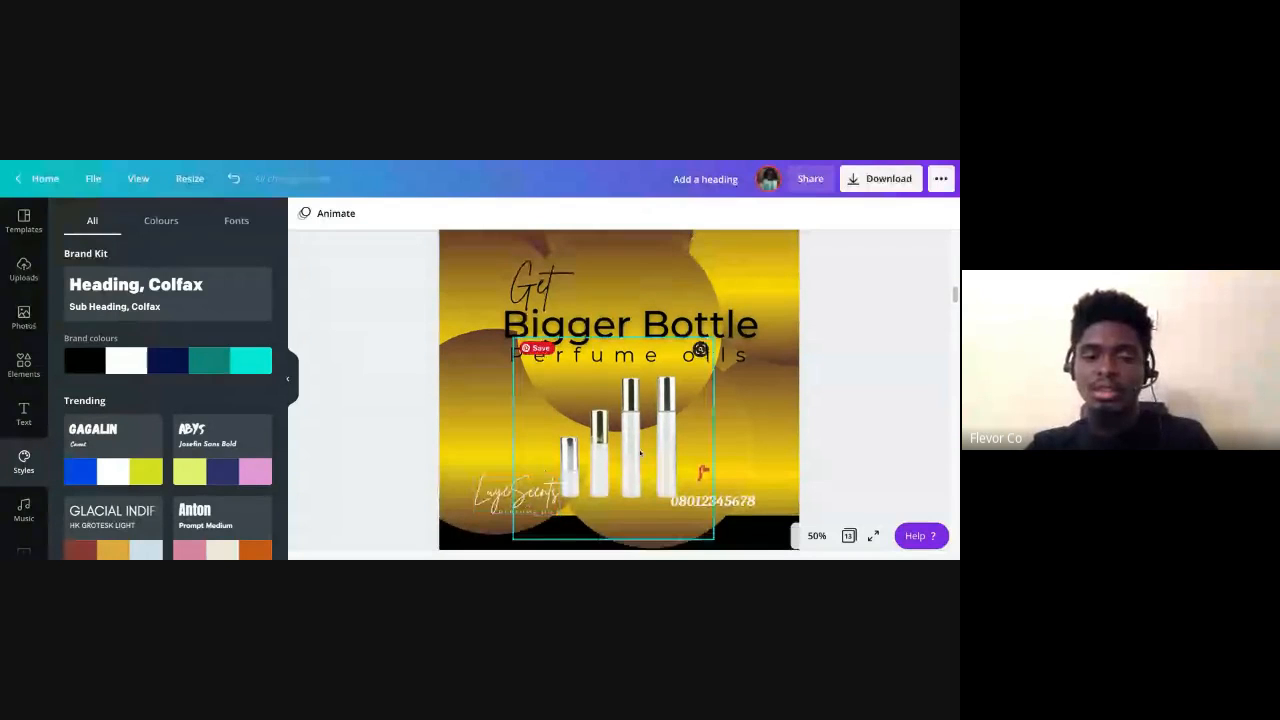
pyautogui.click(816, 535)
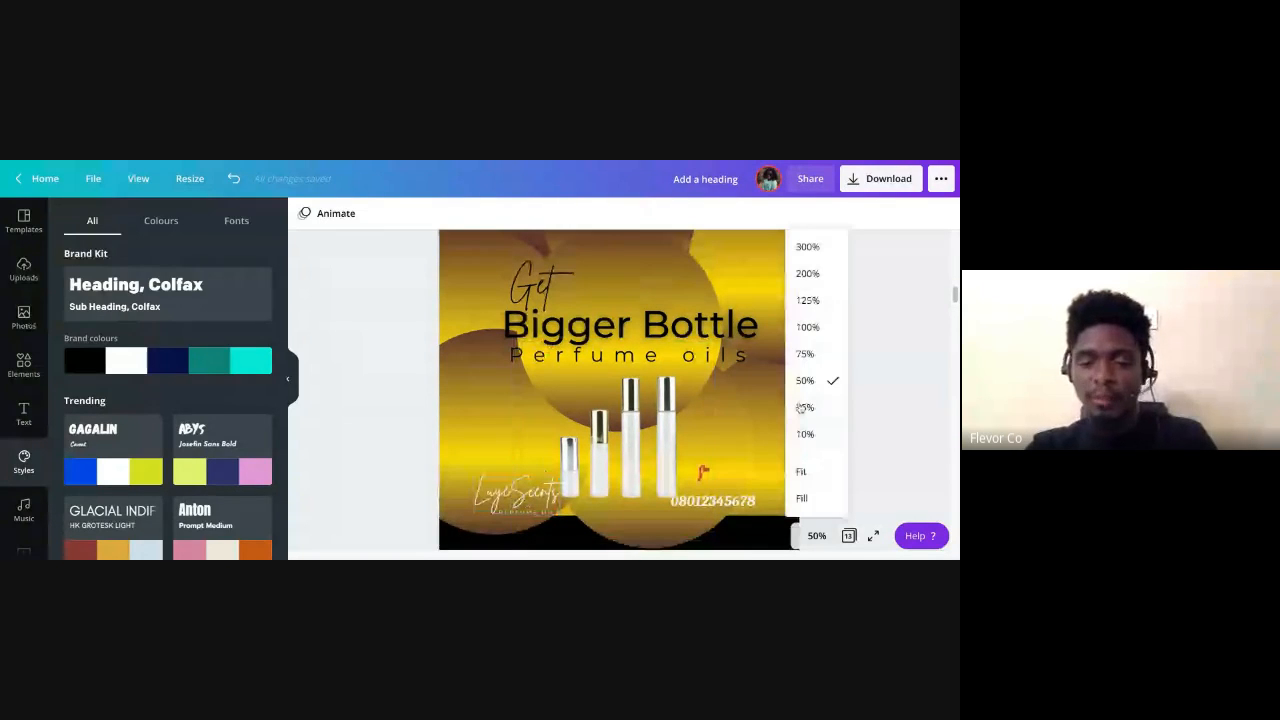
pyautogui.click(804, 407)
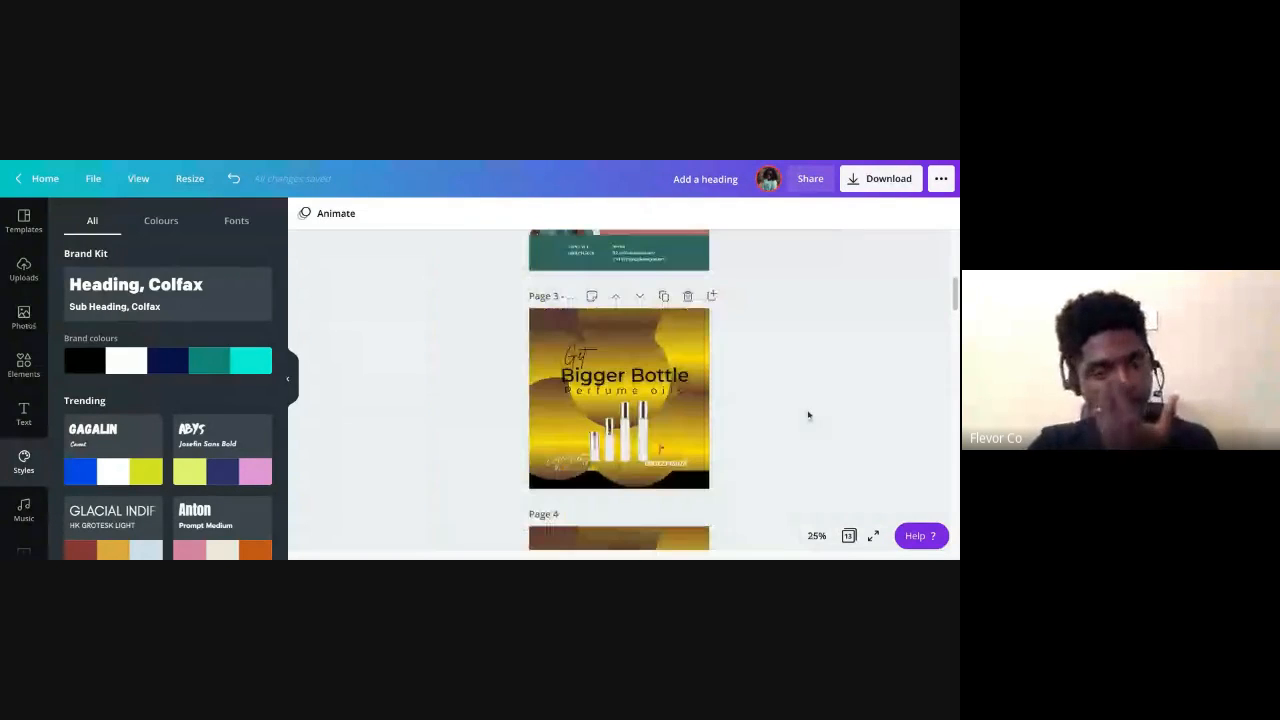
pyautogui.click(561, 466)
pyautogui.moveTo(561, 466); pyautogui.dragTo(664, 341)
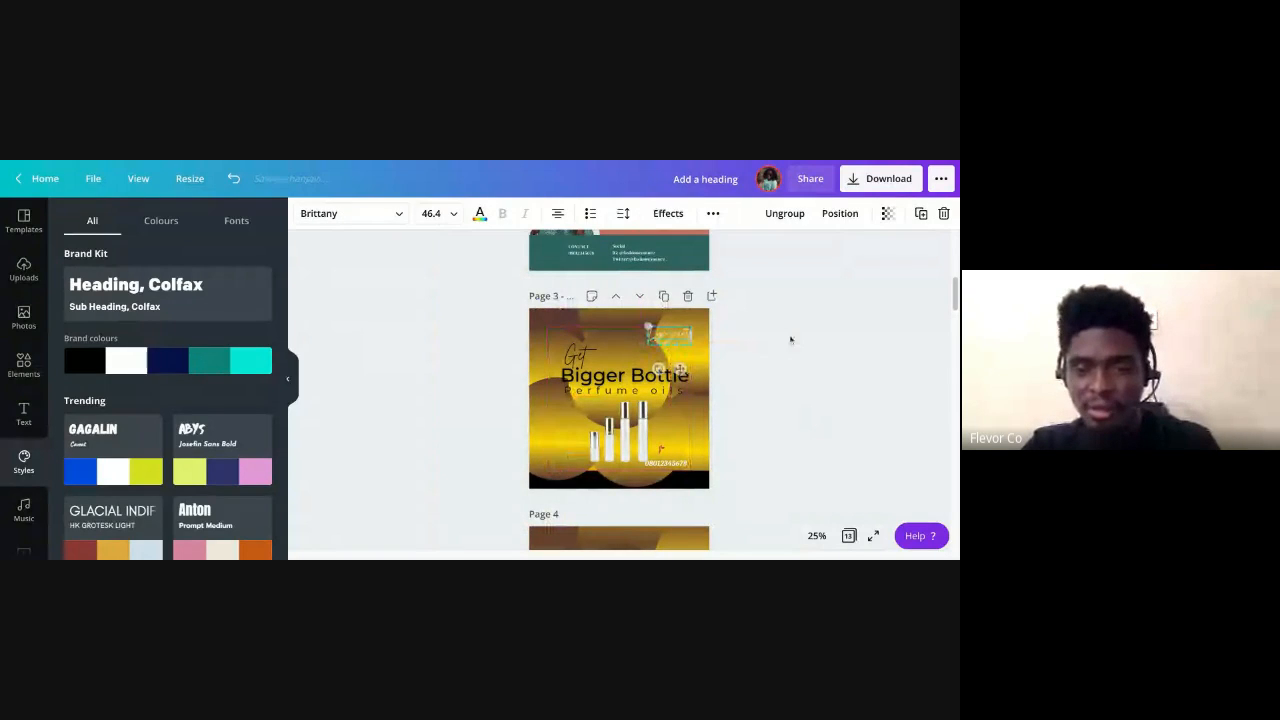
pyautogui.click(790, 340)
# Shift the perfume bottles image slightly up and left, and centre the phone number on the page beneath the bottles
pyautogui.click(628, 447)
pyautogui.moveTo(628, 447); pyautogui.dragTo(620, 442)
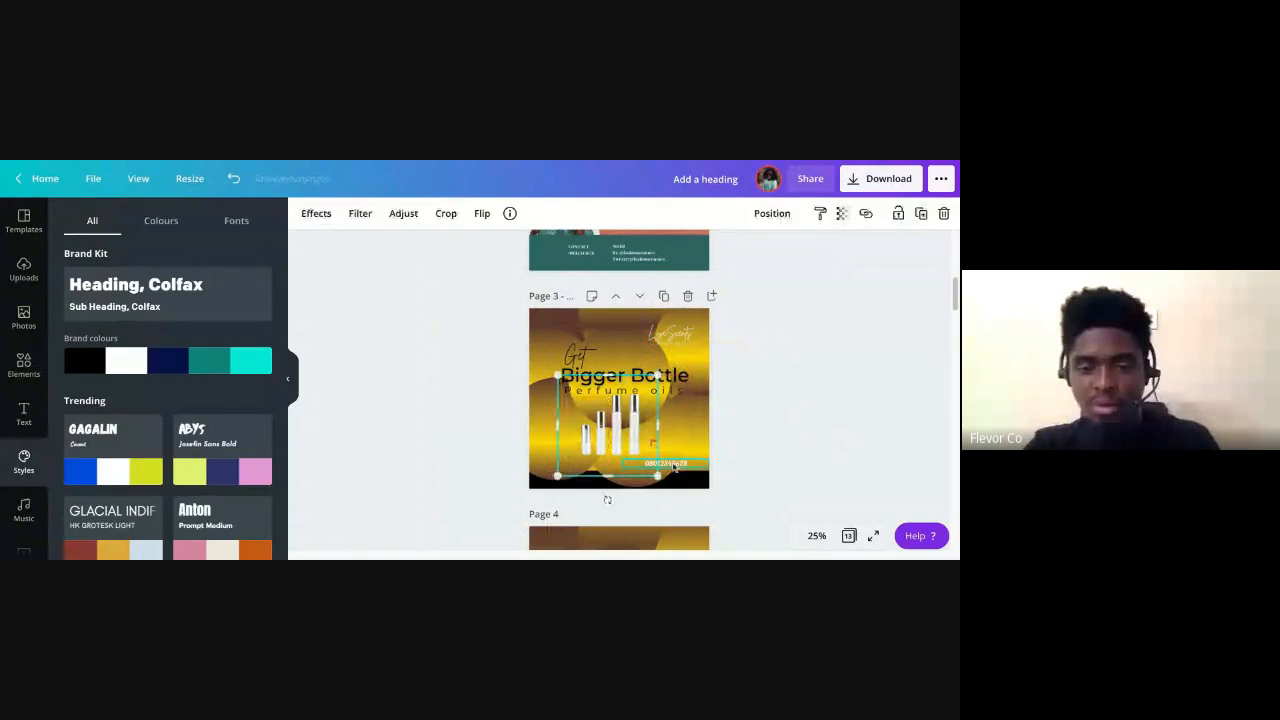
pyautogui.click(676, 466)
pyautogui.moveTo(676, 466); pyautogui.dragTo(674, 469)
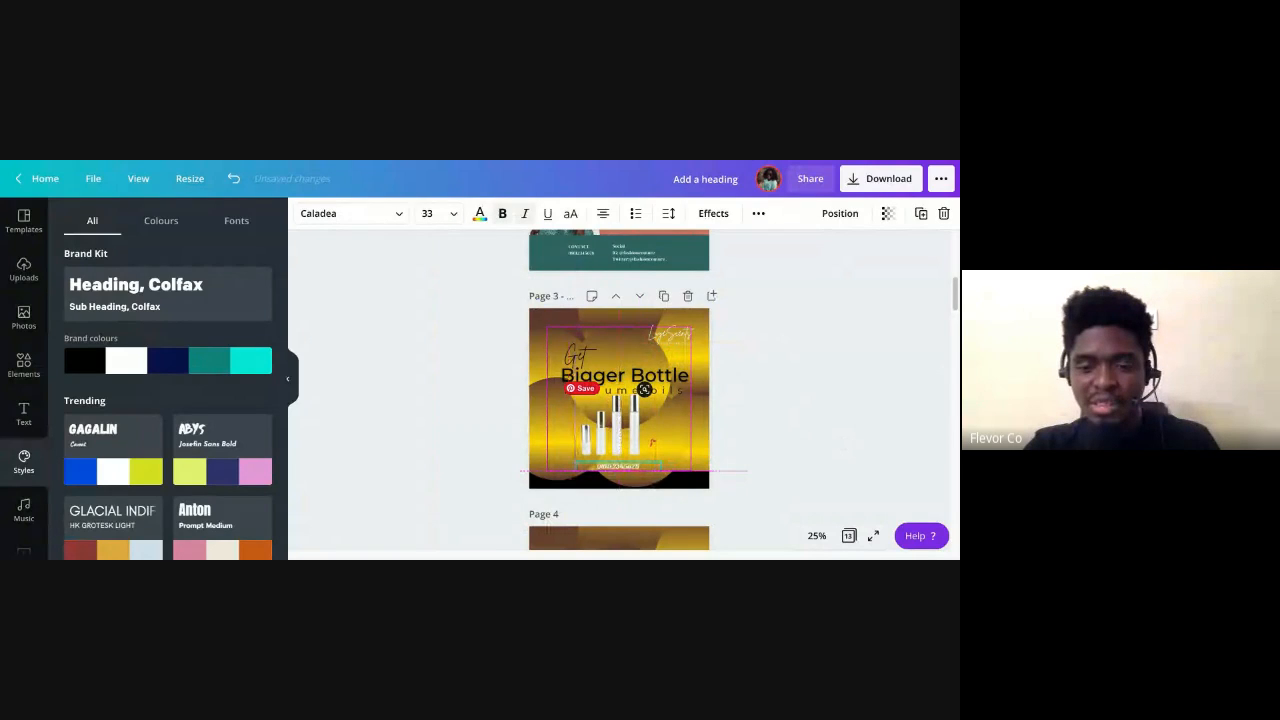
pyautogui.click(797, 439)
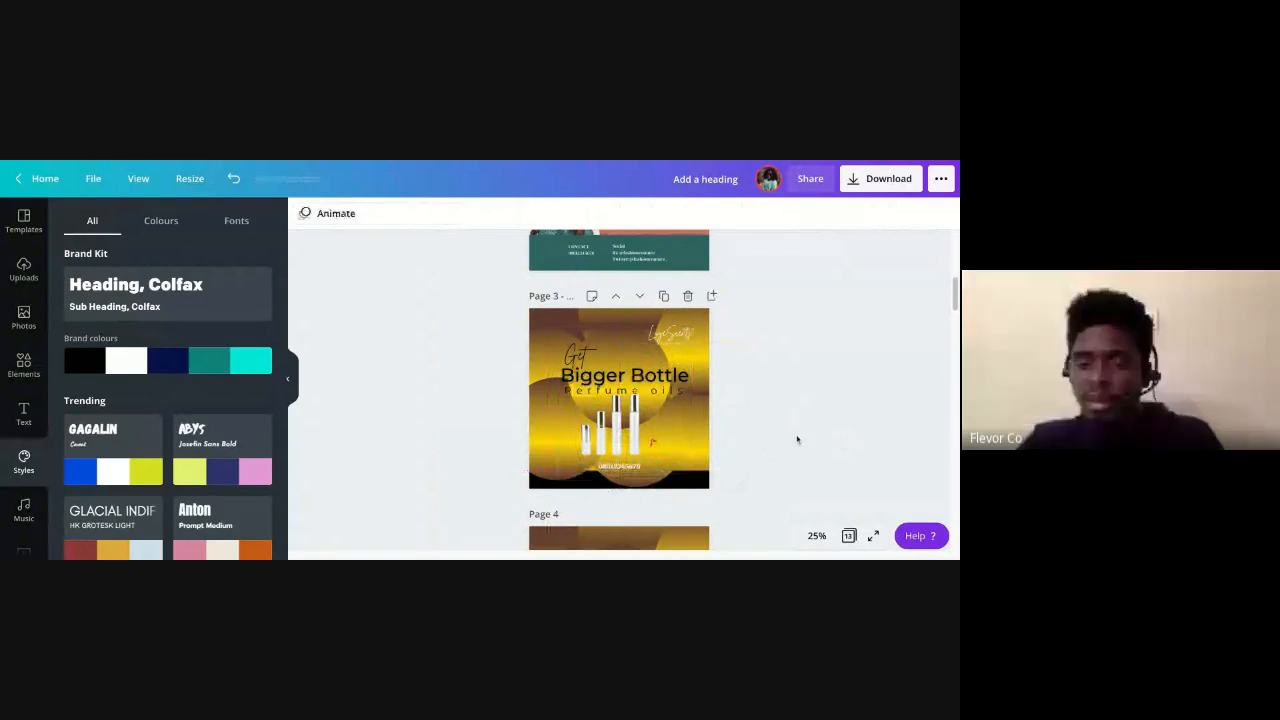
# Crop the empty bottom edge of the perfume bottles image so its frame ends above the phone number
pyautogui.click(610, 425)
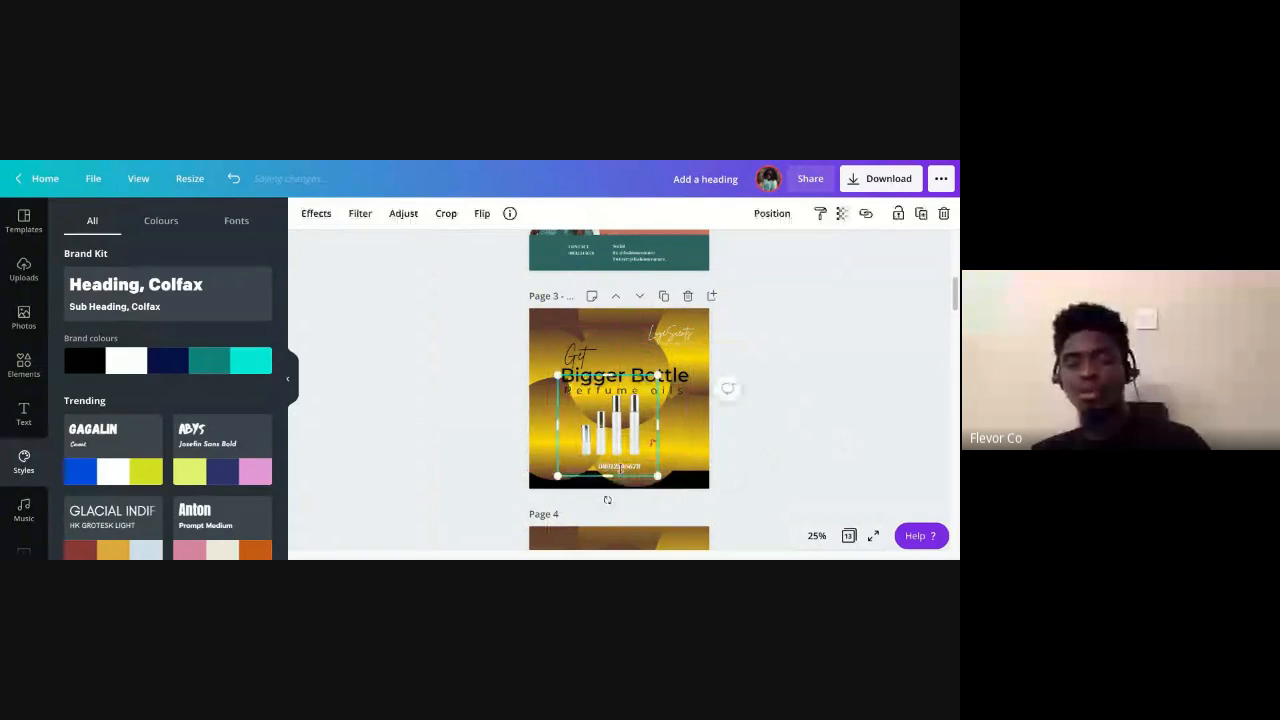
pyautogui.click(840, 458)
pyautogui.click(618, 430)
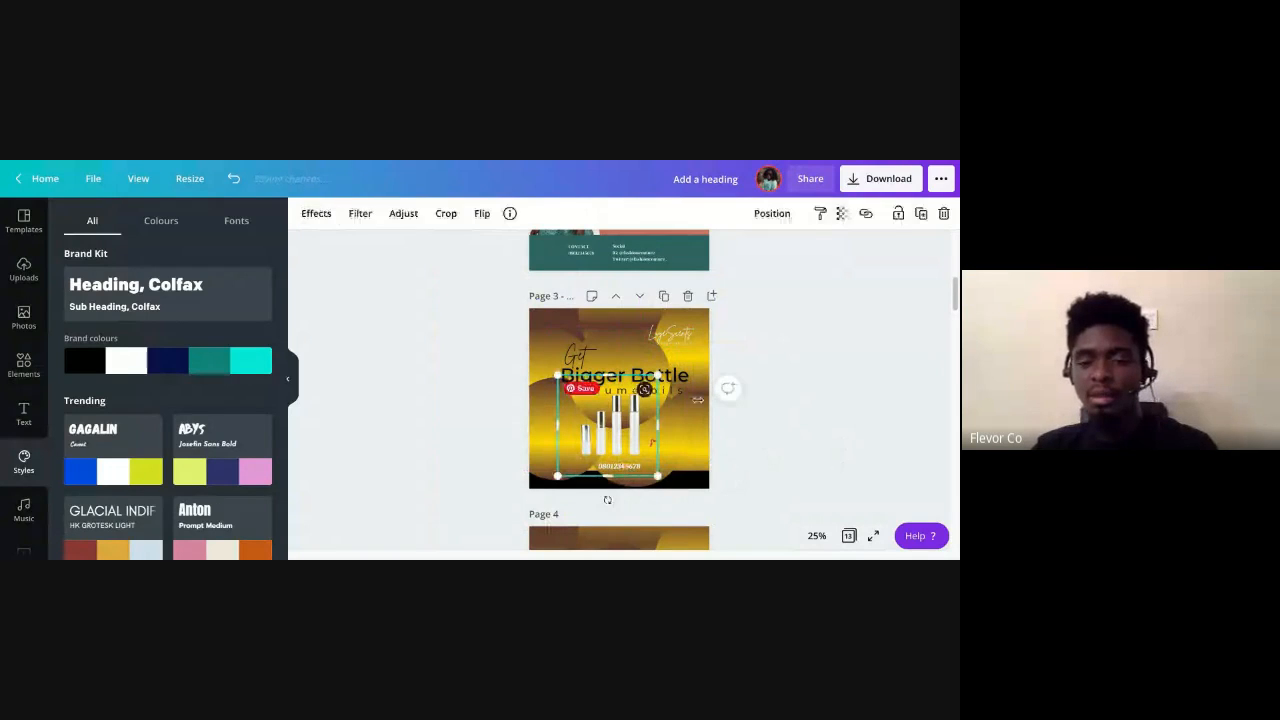
pyautogui.click(843, 386)
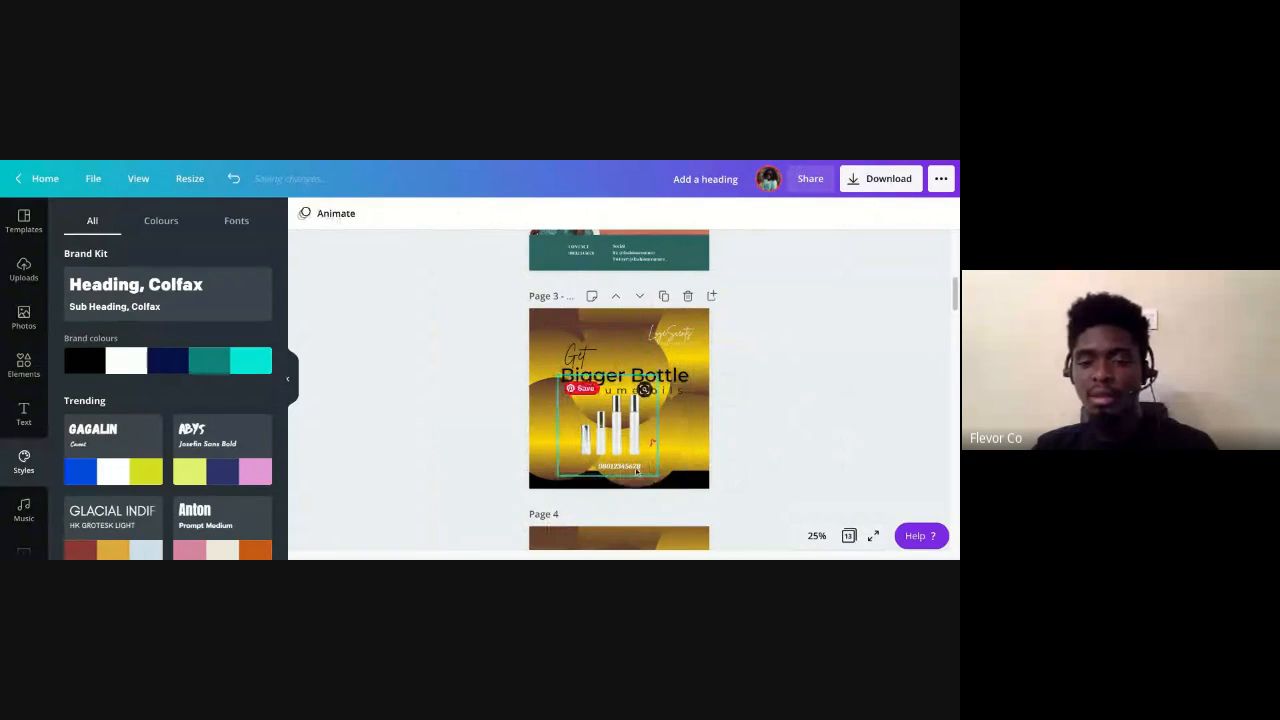
pyautogui.click(635, 466)
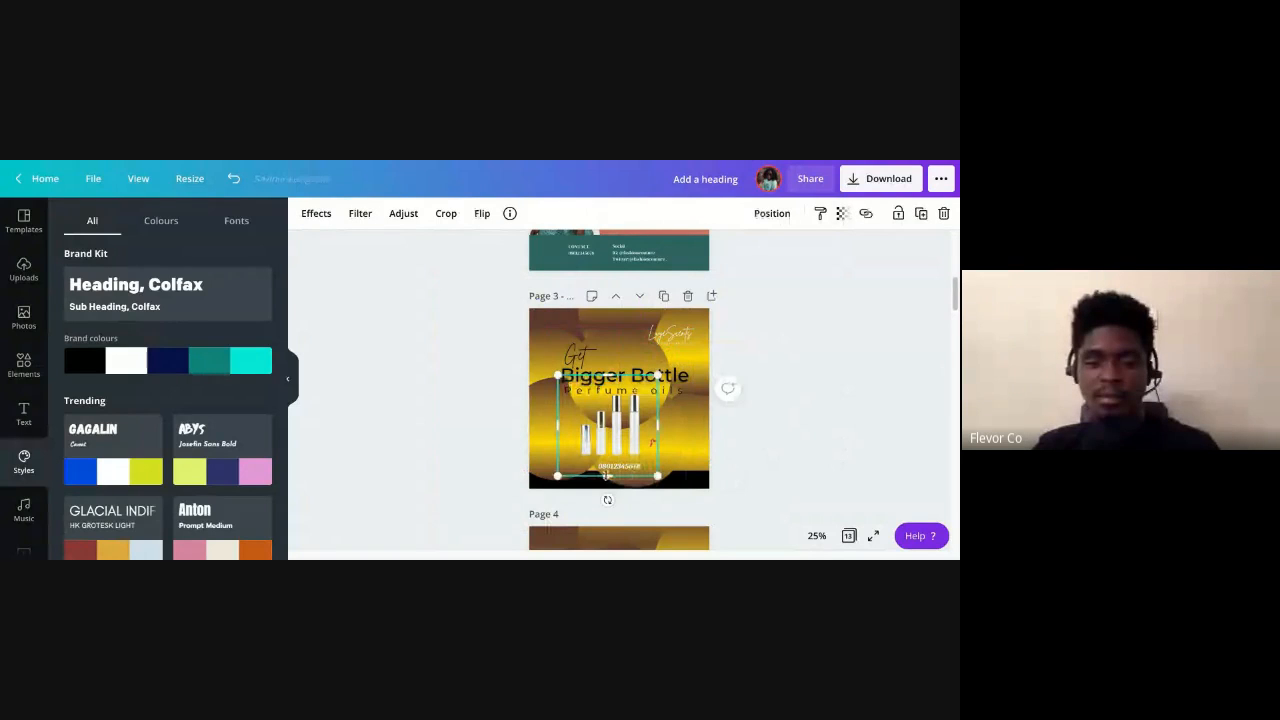
pyautogui.moveTo(607, 476); pyautogui.dragTo(607, 471)
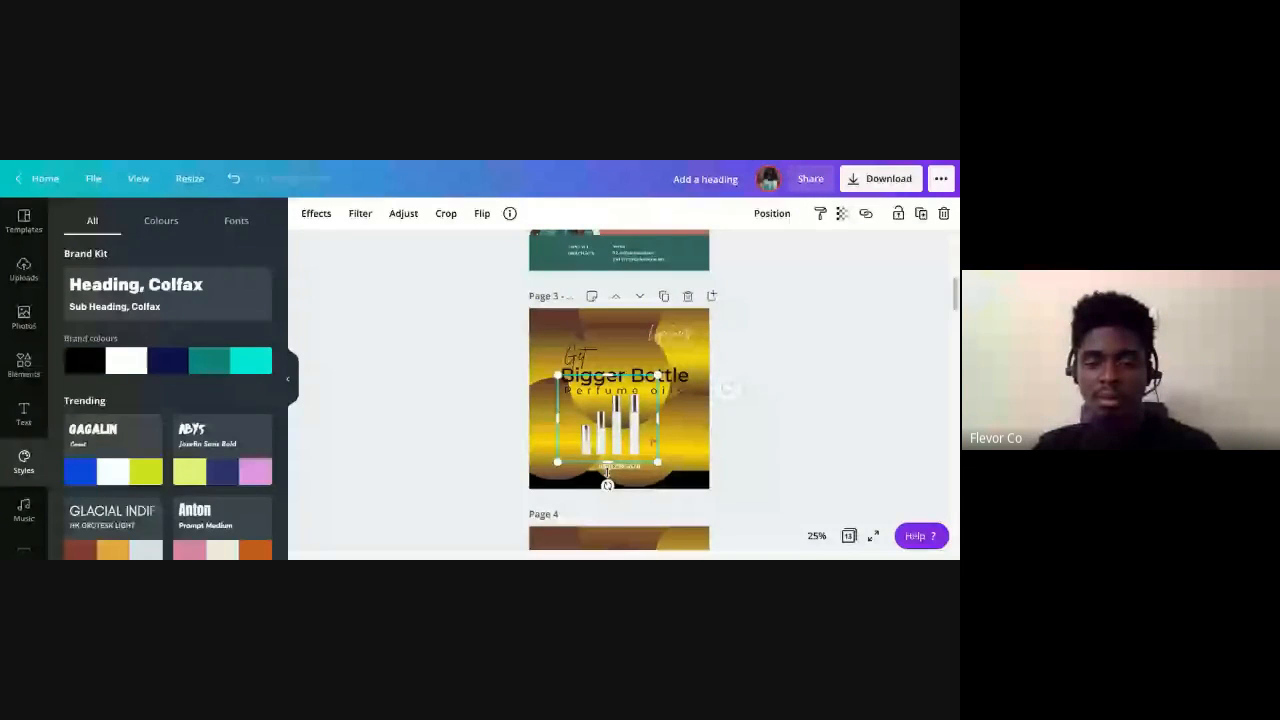
pyautogui.click(642, 485)
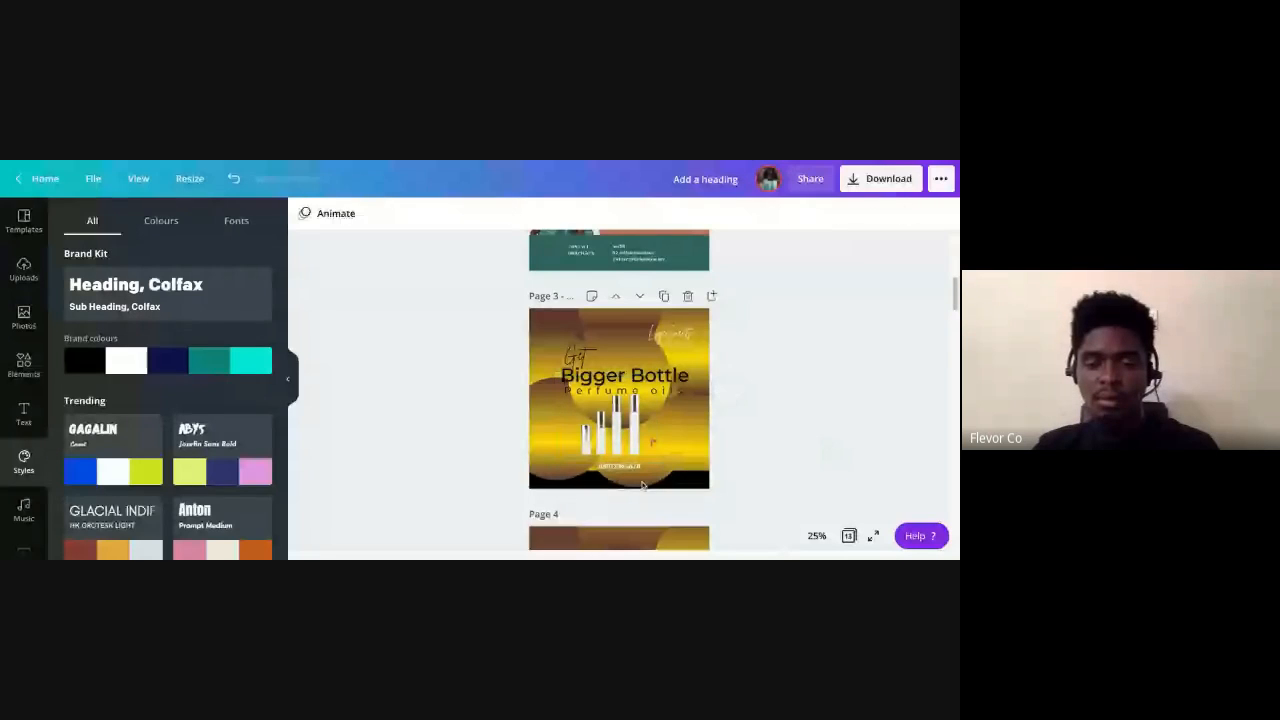
# Add a short lead-in text before the phone number beneath the perfume bottles
pyautogui.click(631, 467)
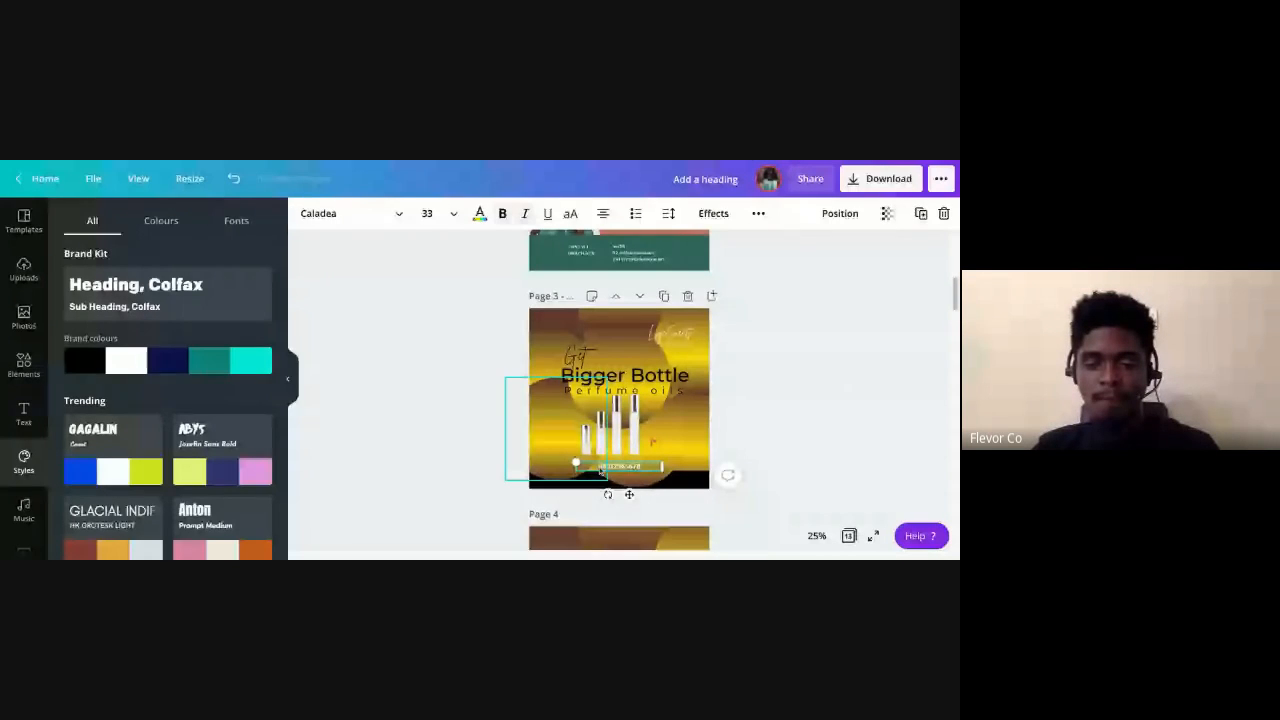
pyautogui.click(600, 470)
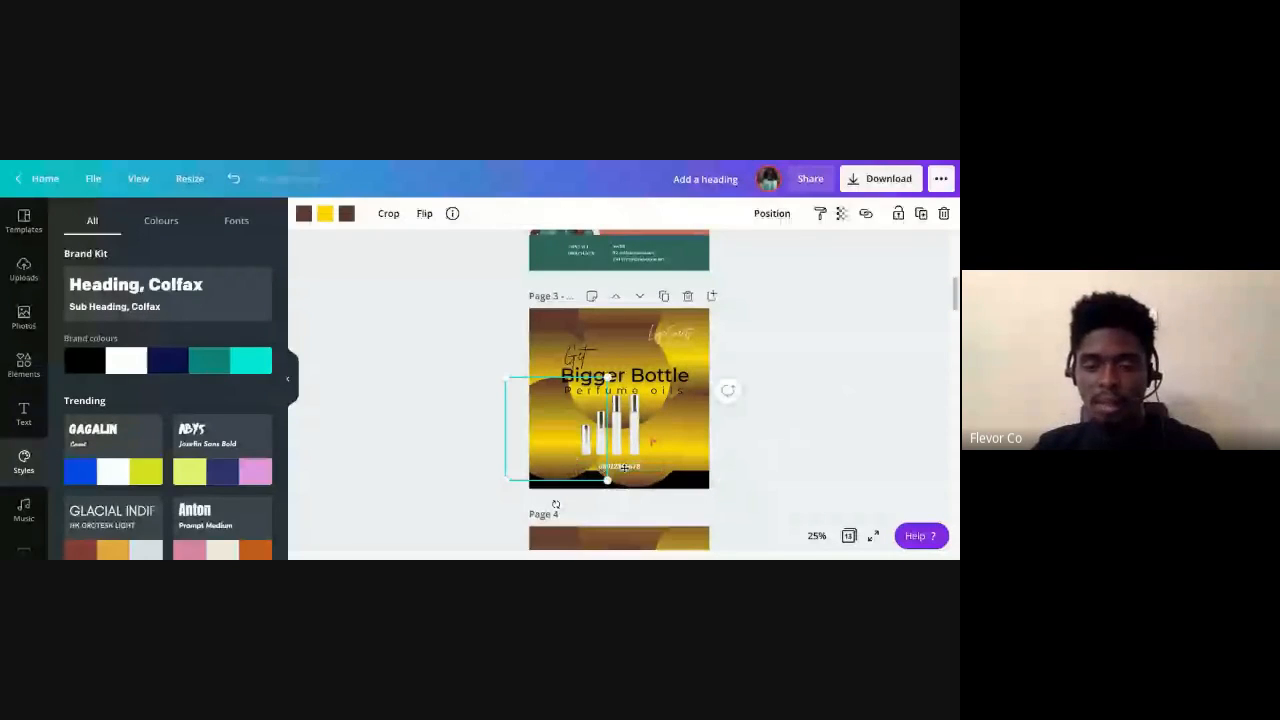
pyautogui.click(632, 483)
pyautogui.click(631, 467)
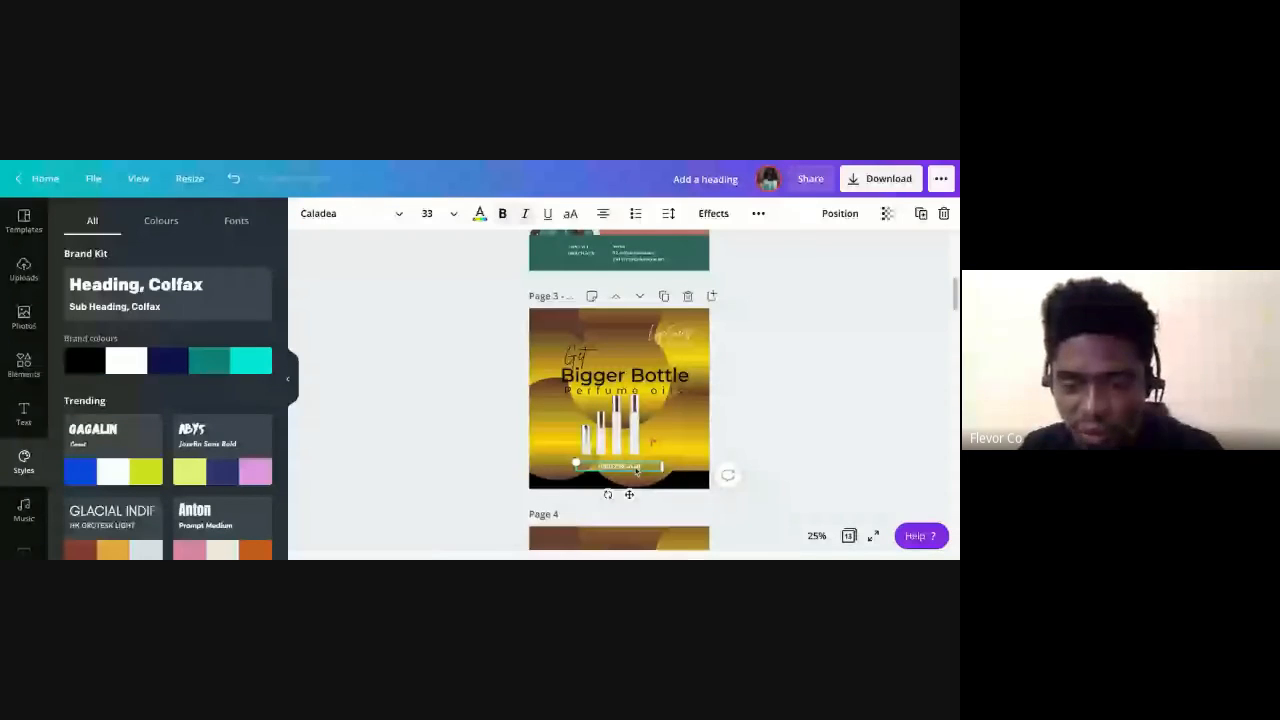
pyautogui.write('ents')
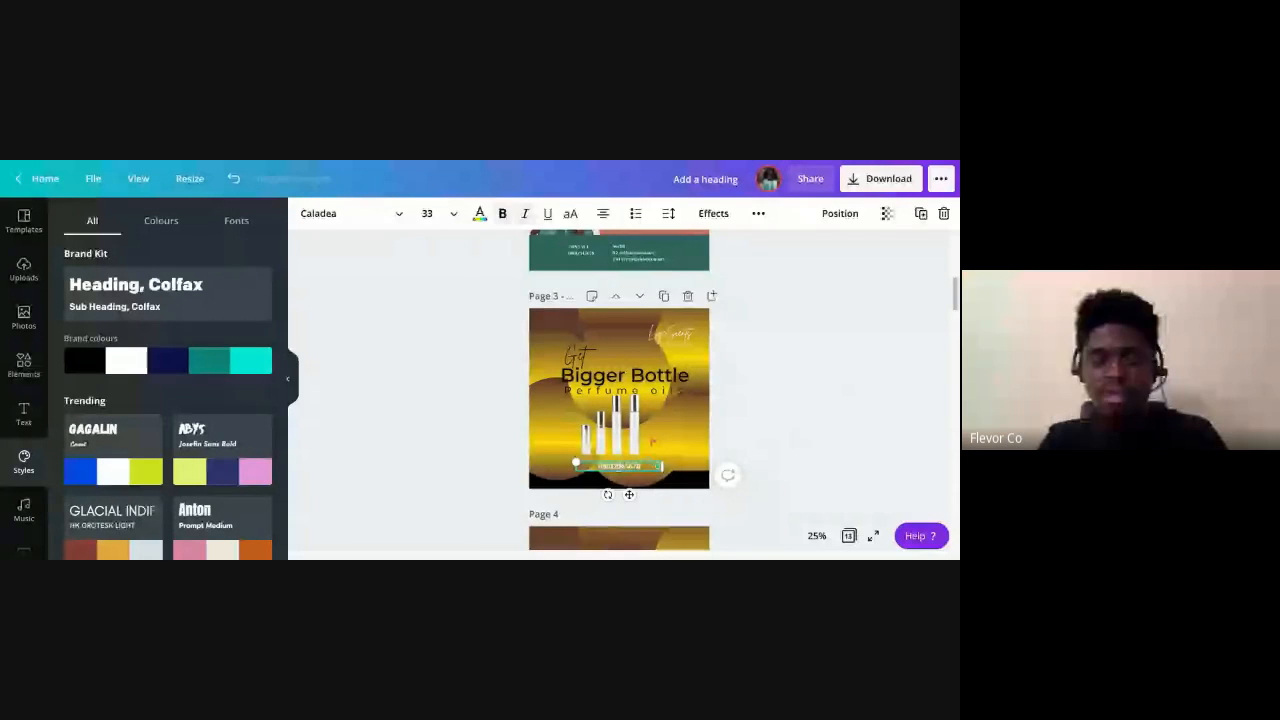
pyautogui.write('789')
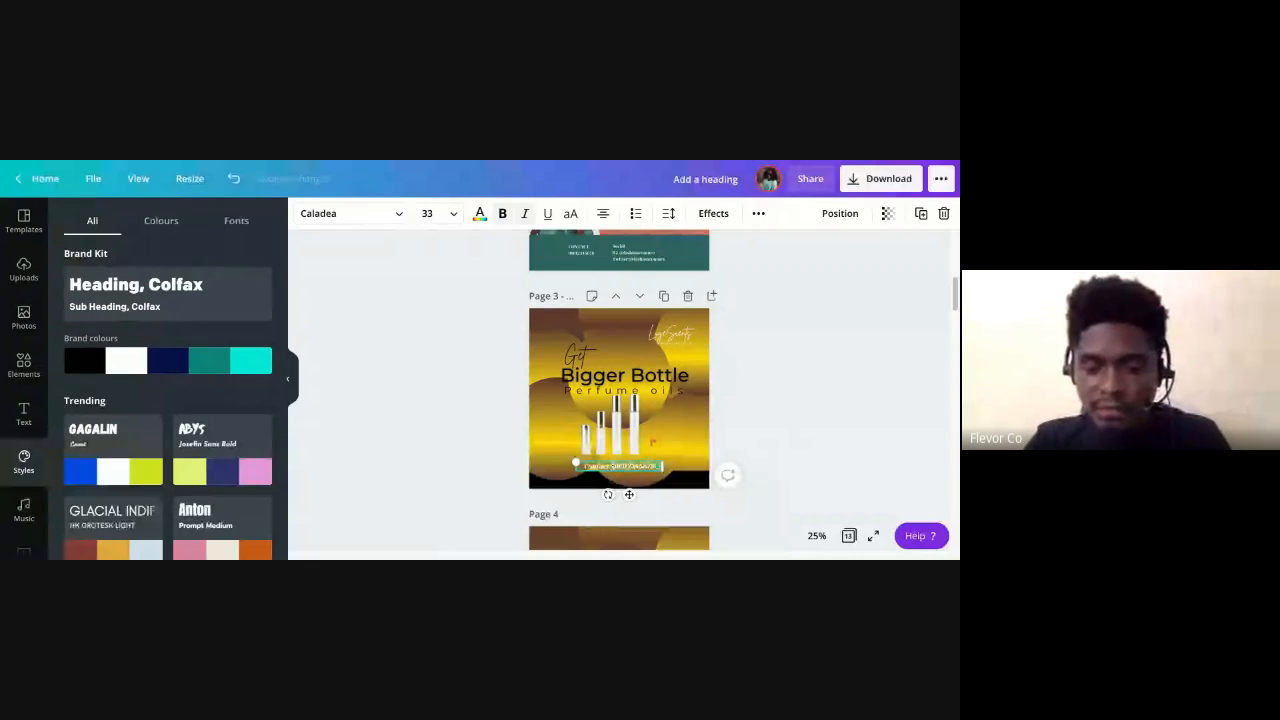
pyautogui.click(400, 217)
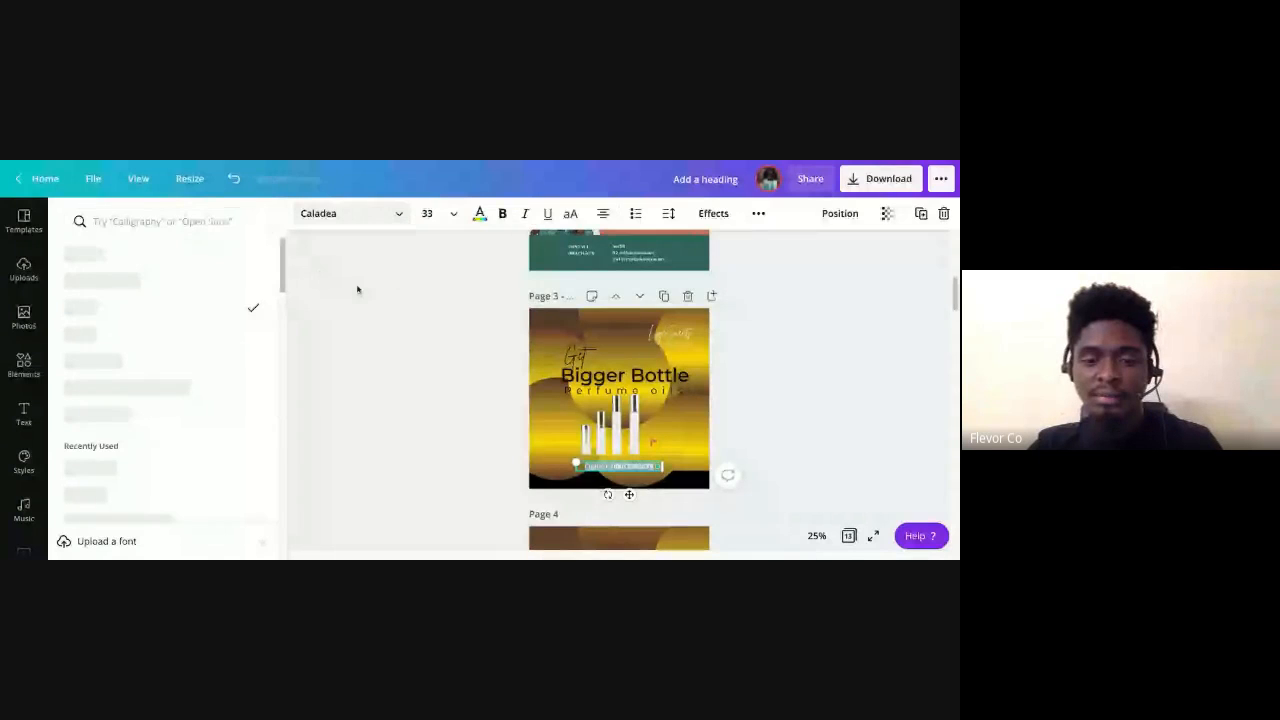
pyautogui.click(355, 325)
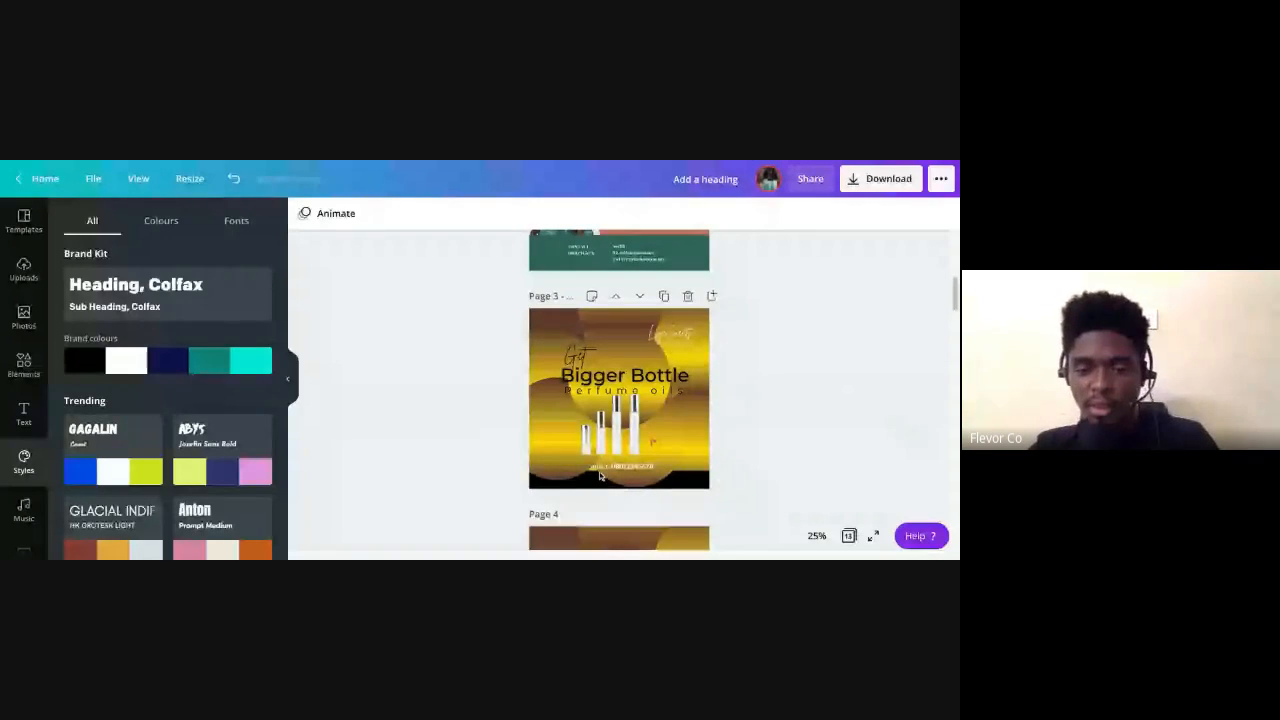
# Bring the contact line beneath page 3's perfume bottles one layer forward
pyautogui.click(612, 467)
pyautogui.rightClick(620, 470)
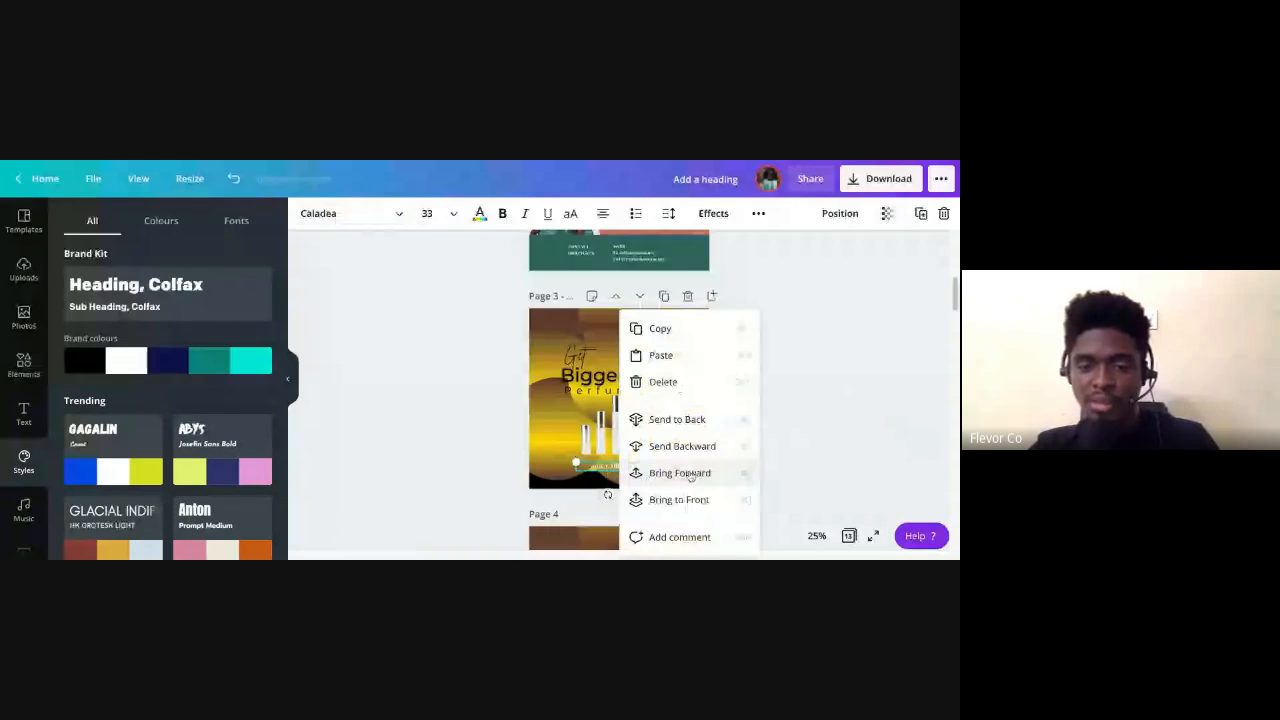
pyautogui.click(690, 473)
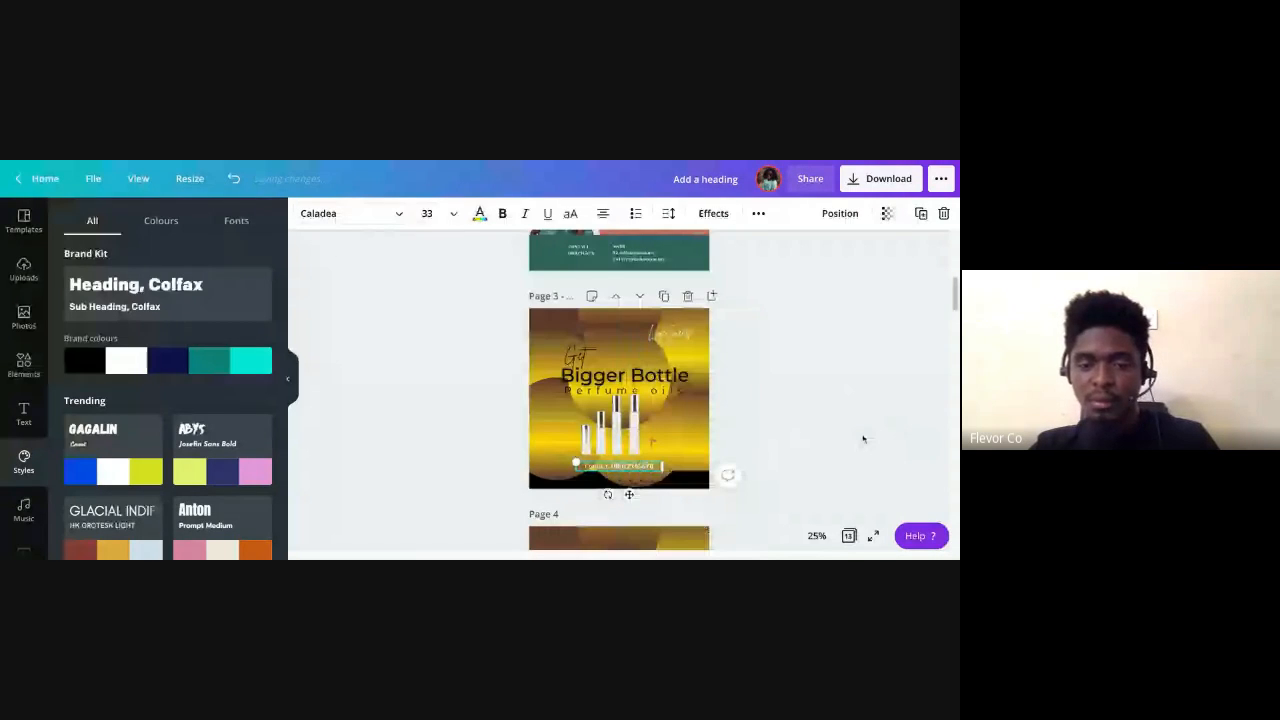
pyautogui.moveTo(757, 489); pyautogui.dragTo(695, 416)
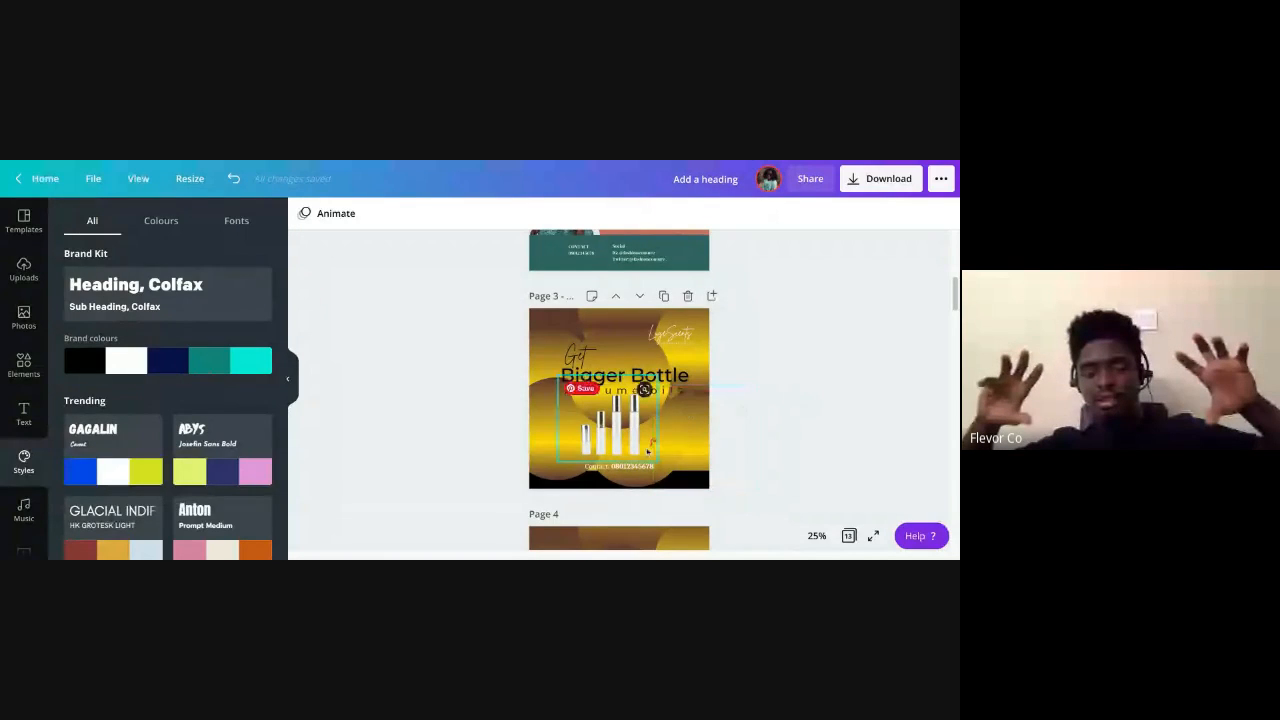
# Delete the lower-right gold circle, the gold gradient backdrop and the gold circles in the upper-left area of page 3
pyautogui.click(692, 446)
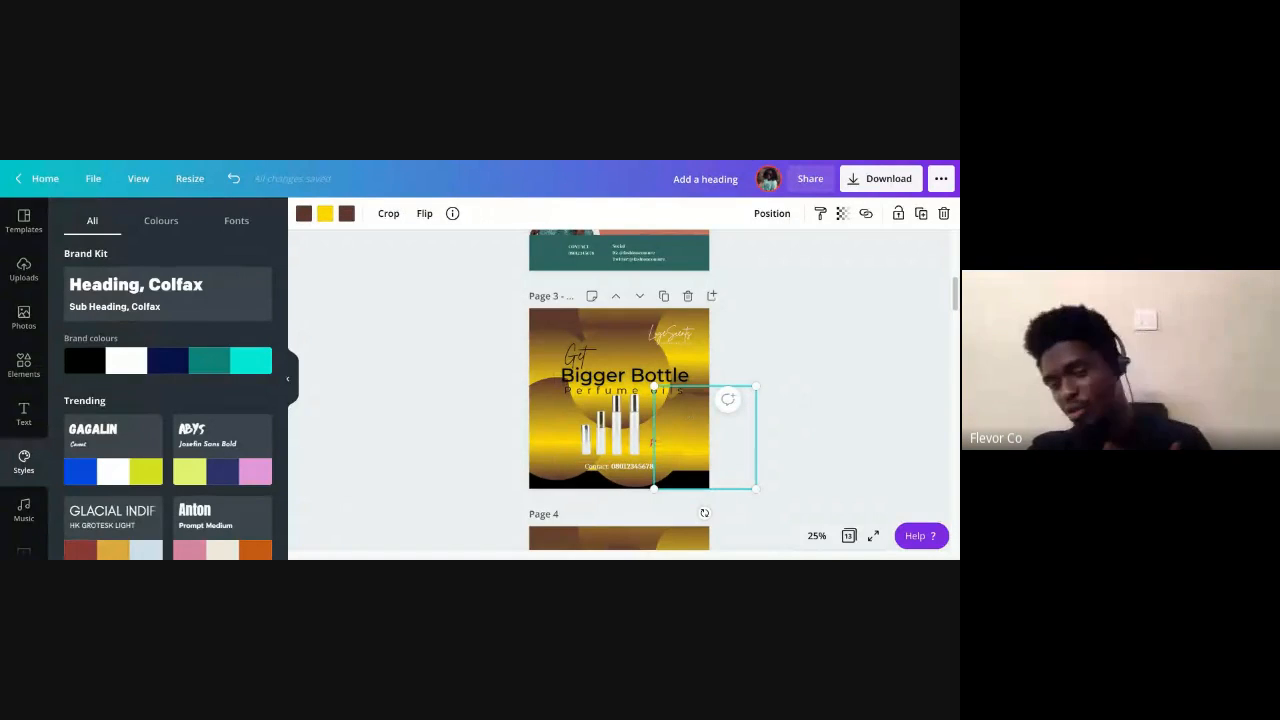
pyautogui.press('Delete')
pyautogui.click(692, 432)
pyautogui.press('Delete')
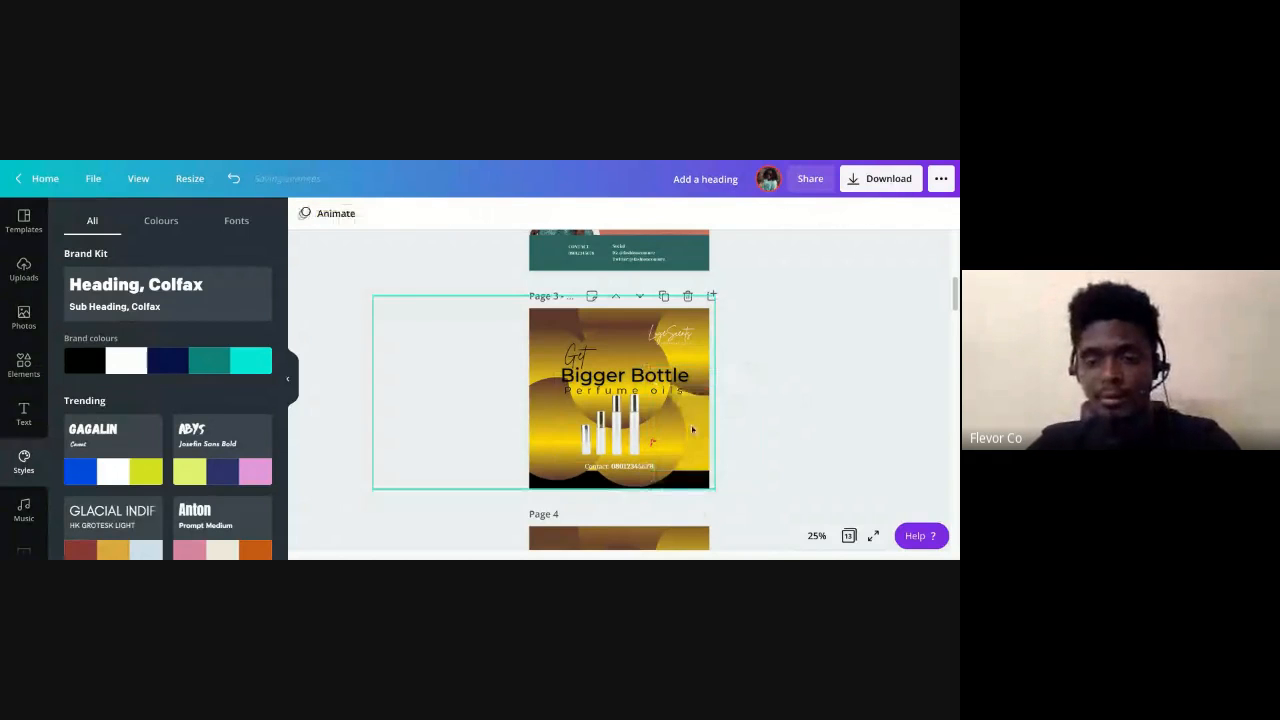
pyautogui.click(544, 342)
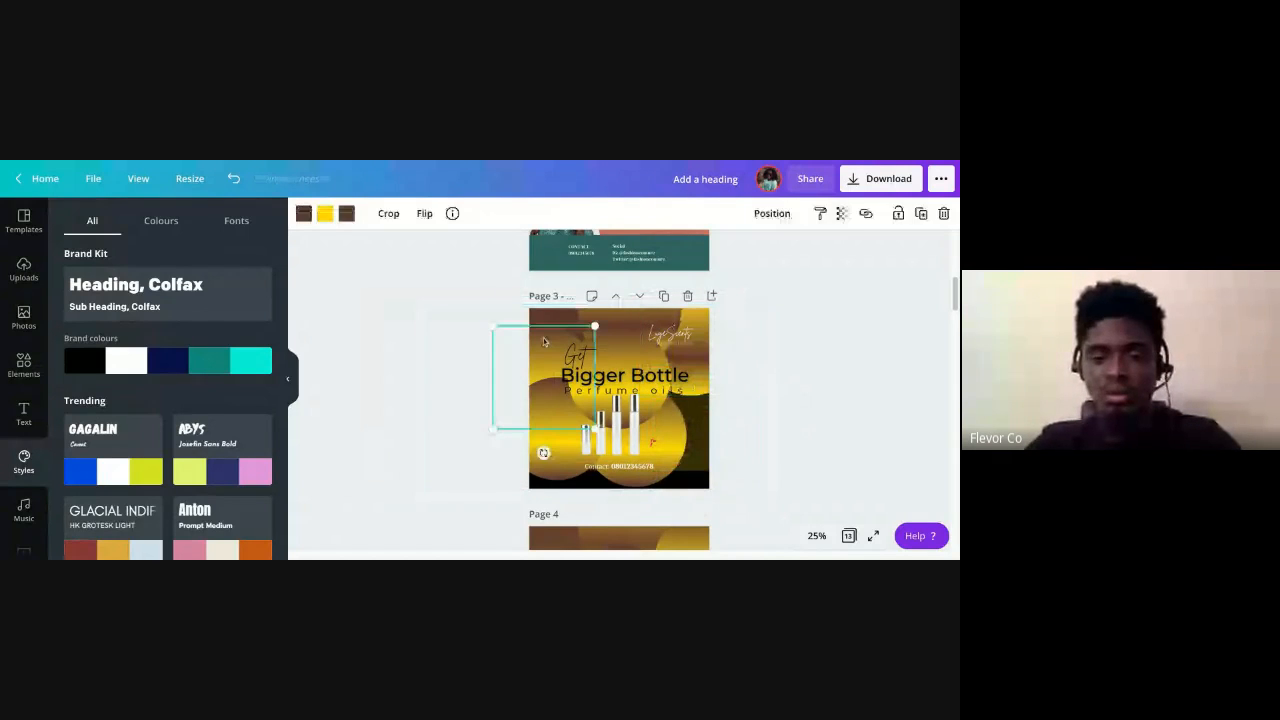
pyautogui.press('Delete')
pyautogui.click(548, 335)
pyautogui.press('Delete')
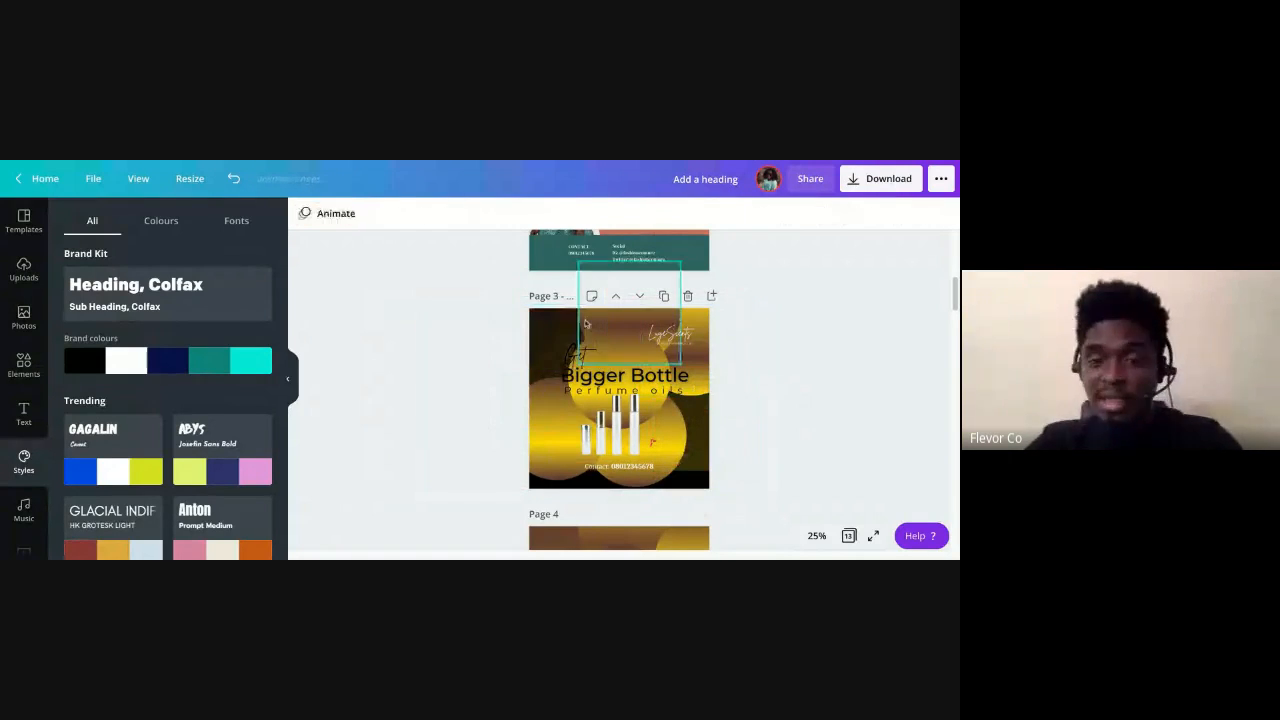
# Delete the remaining gold gradient circles at the top, upper right, centre and bottom of page 3
pyautogui.click(586, 323)
pyautogui.press('Delete')
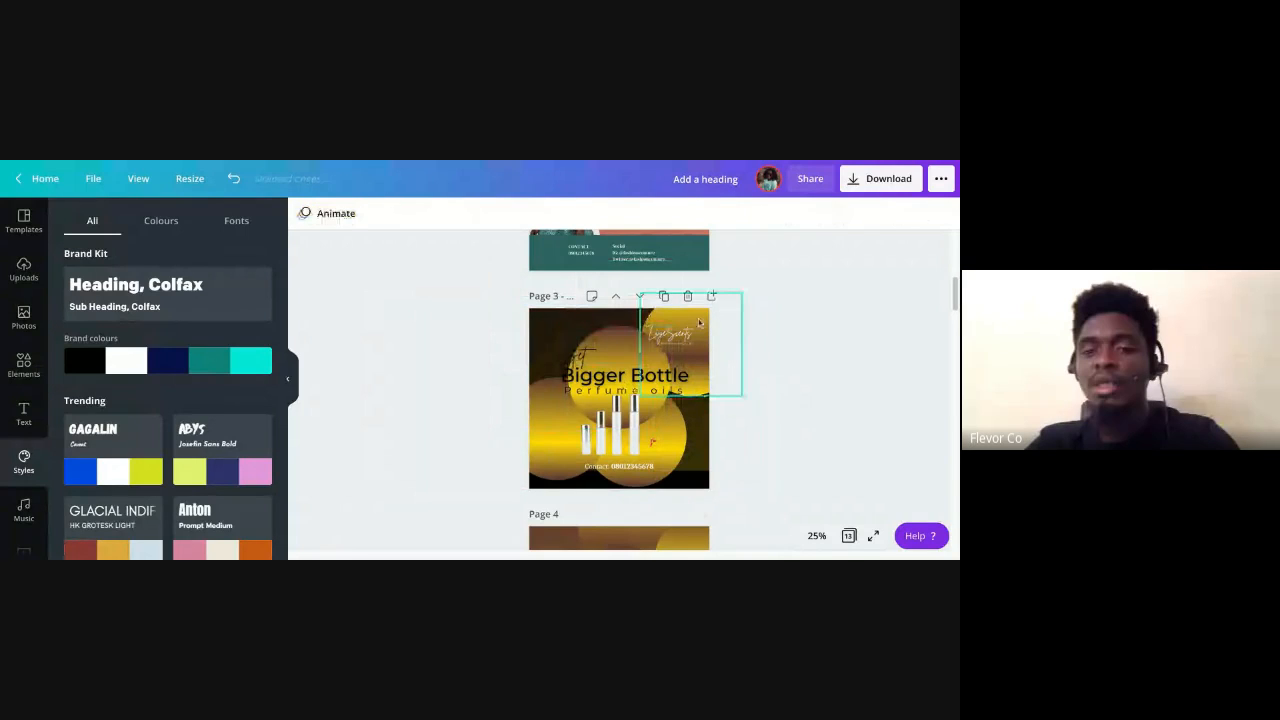
pyautogui.click(662, 348)
pyautogui.press('Delete')
pyautogui.click(631, 340)
pyautogui.press('Delete')
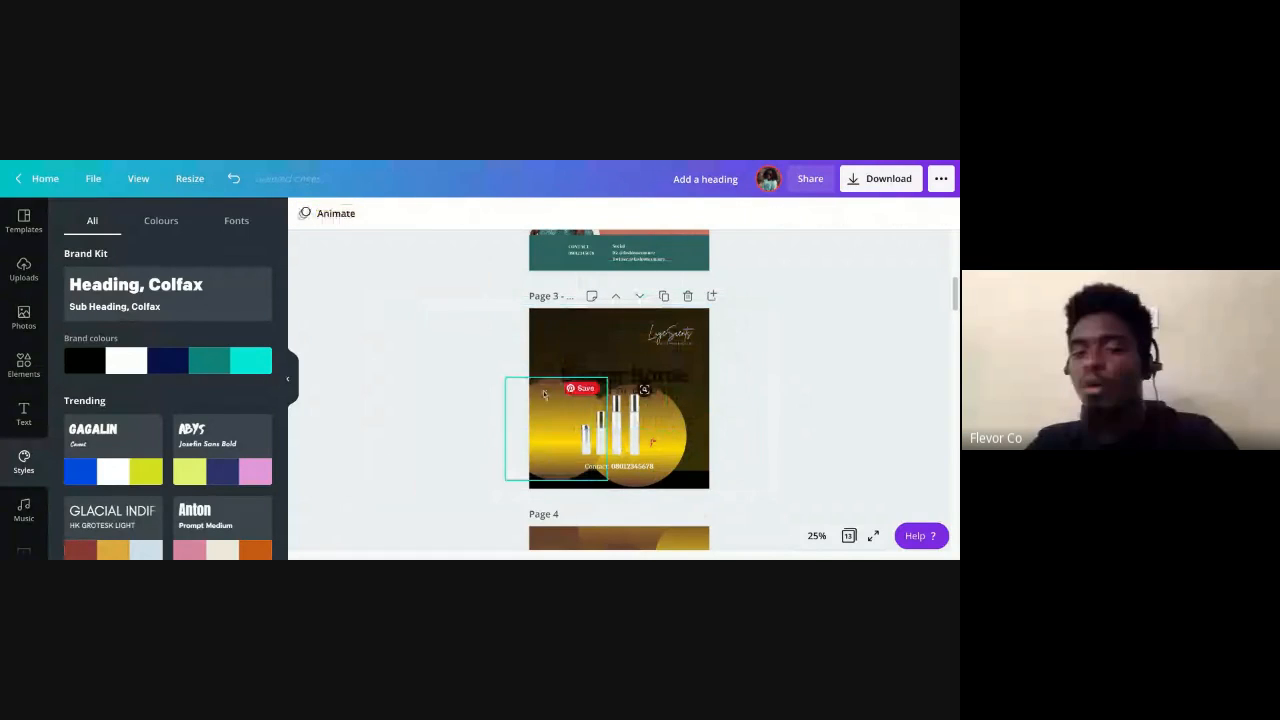
pyautogui.click(684, 421)
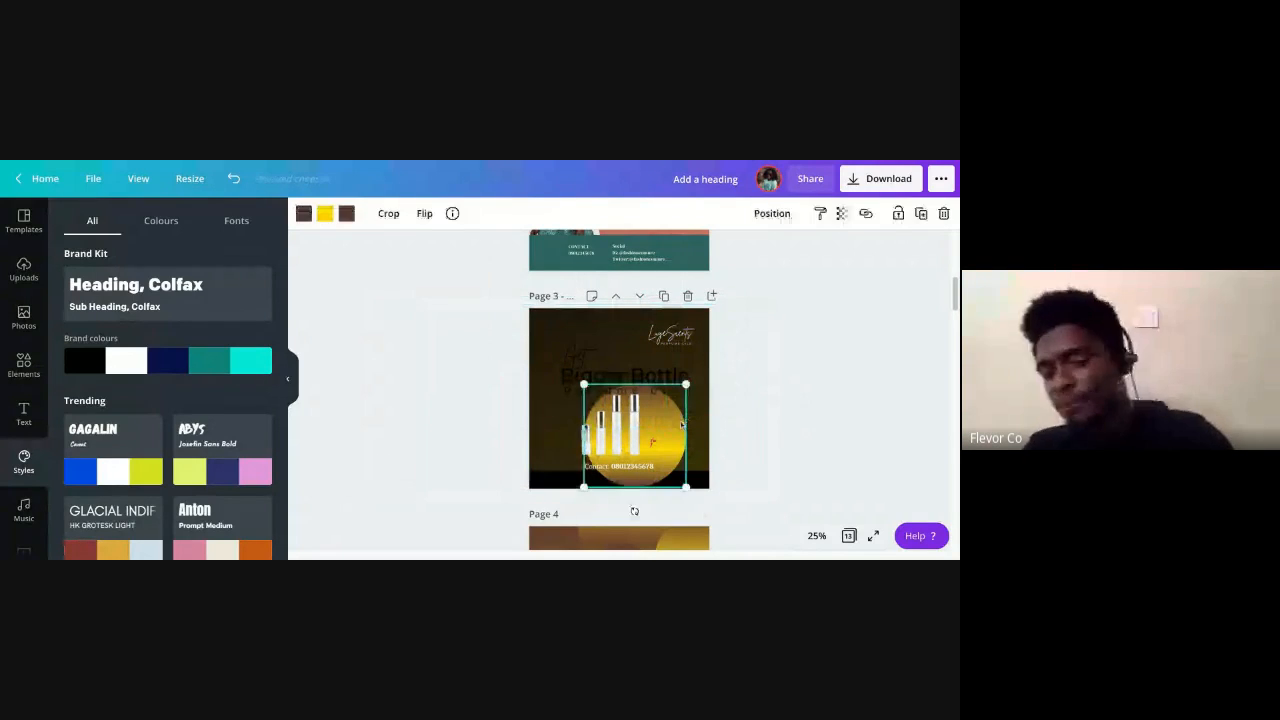
pyautogui.press('Delete')
# Crop the empty left and top edges of the perfume bottles image closer to the bottles
pyautogui.click(653, 445)
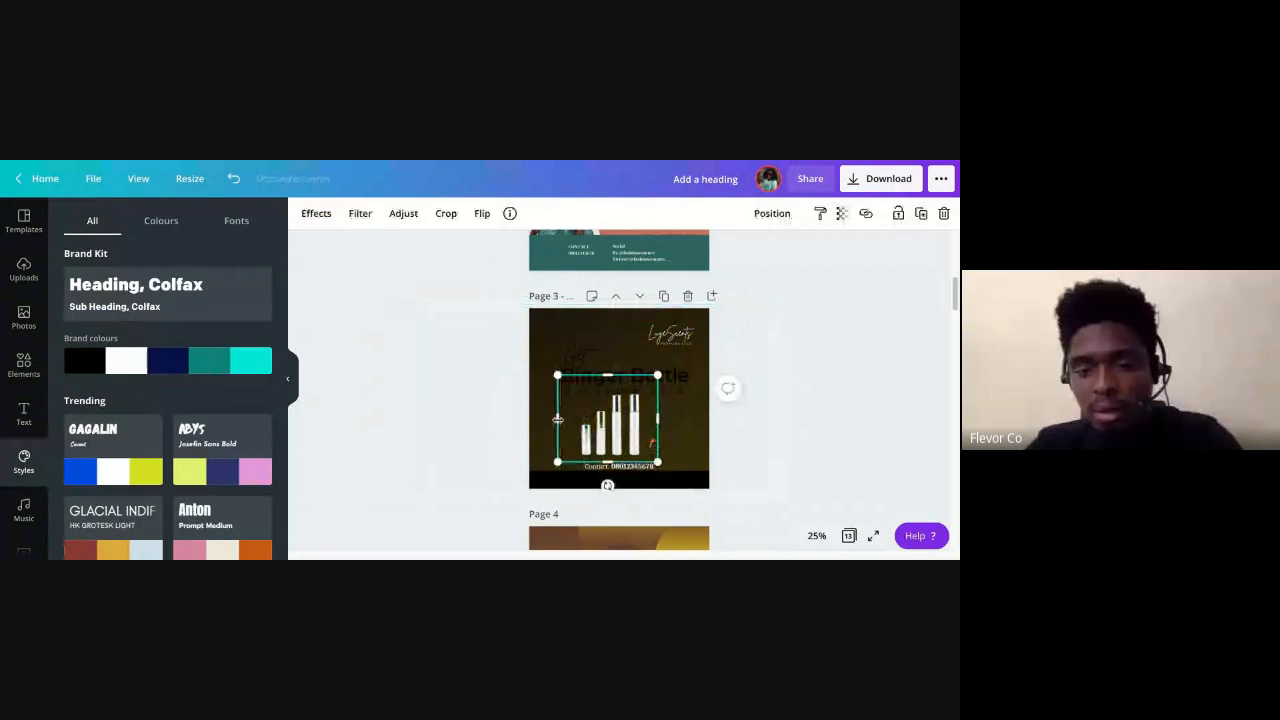
pyautogui.moveTo(557, 419)
pyautogui.mouseDown()
pyautogui.moveTo(578, 420)
pyautogui.moveTo(558, 420)
pyautogui.mouseUp()
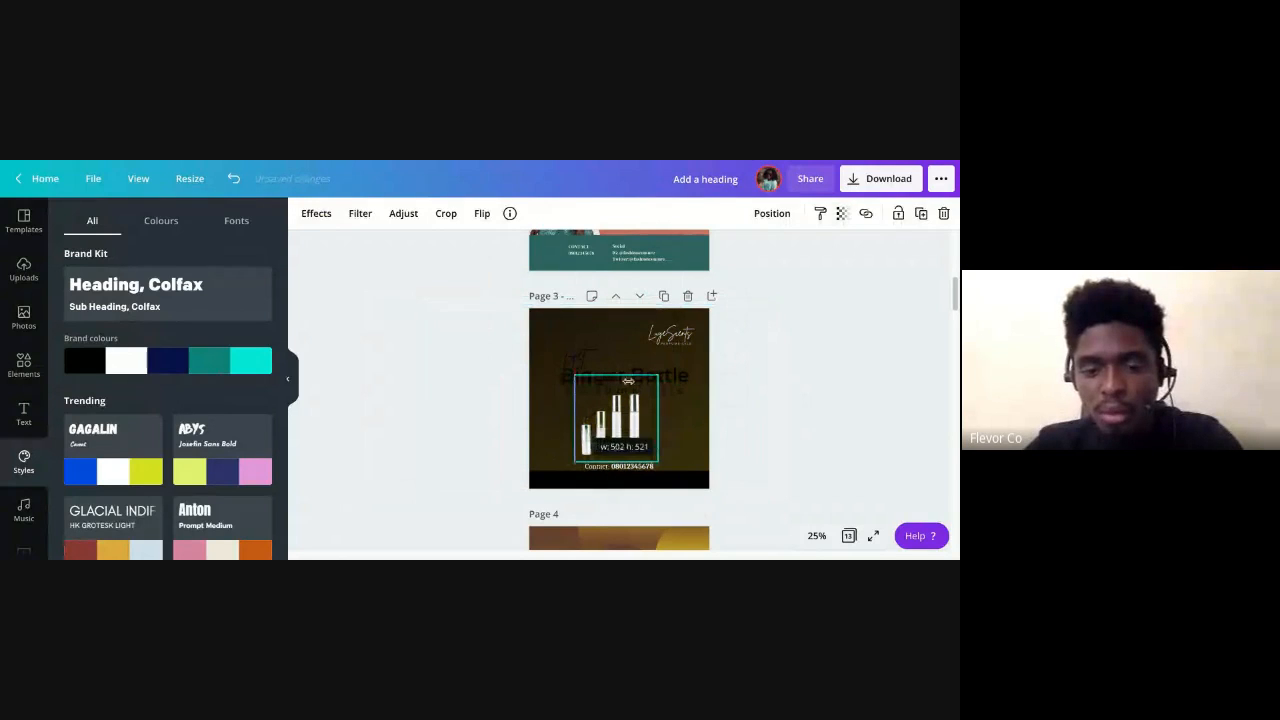
pyautogui.moveTo(616, 374); pyautogui.dragTo(616, 380)
# Delete the large dark gradient overlay covering page 3
pyautogui.click(684, 463)
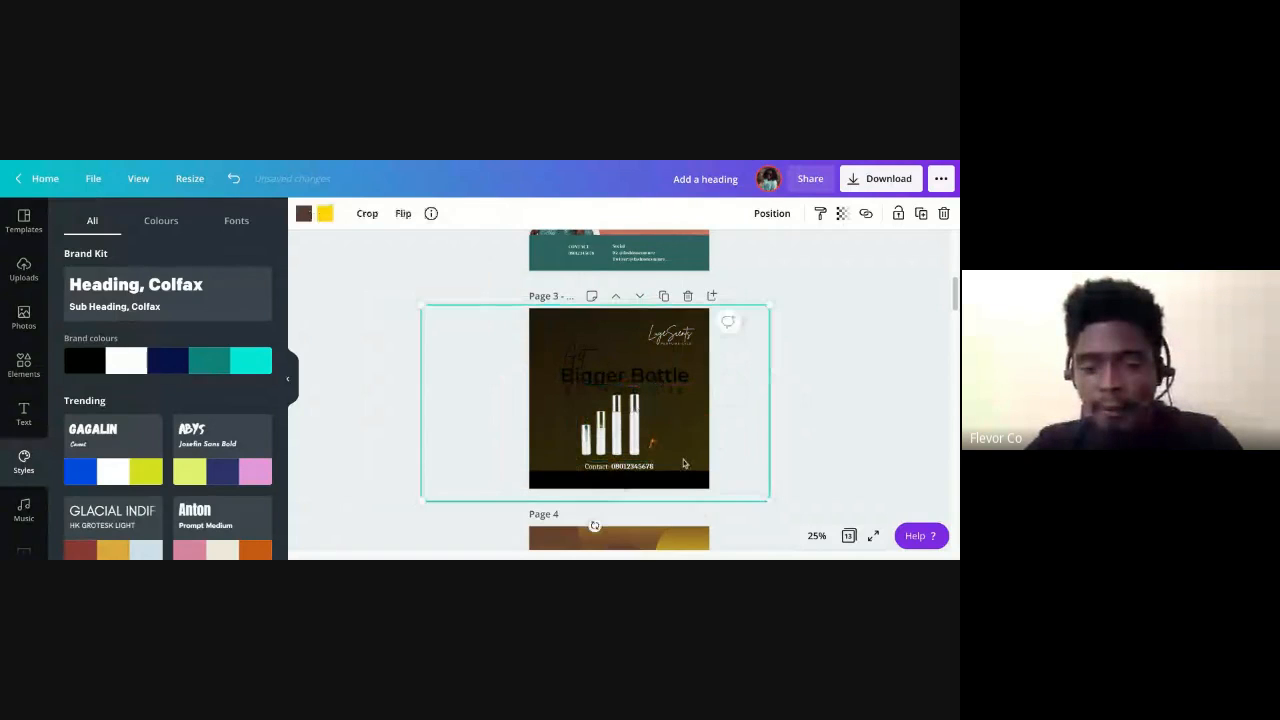
pyautogui.click(791, 447)
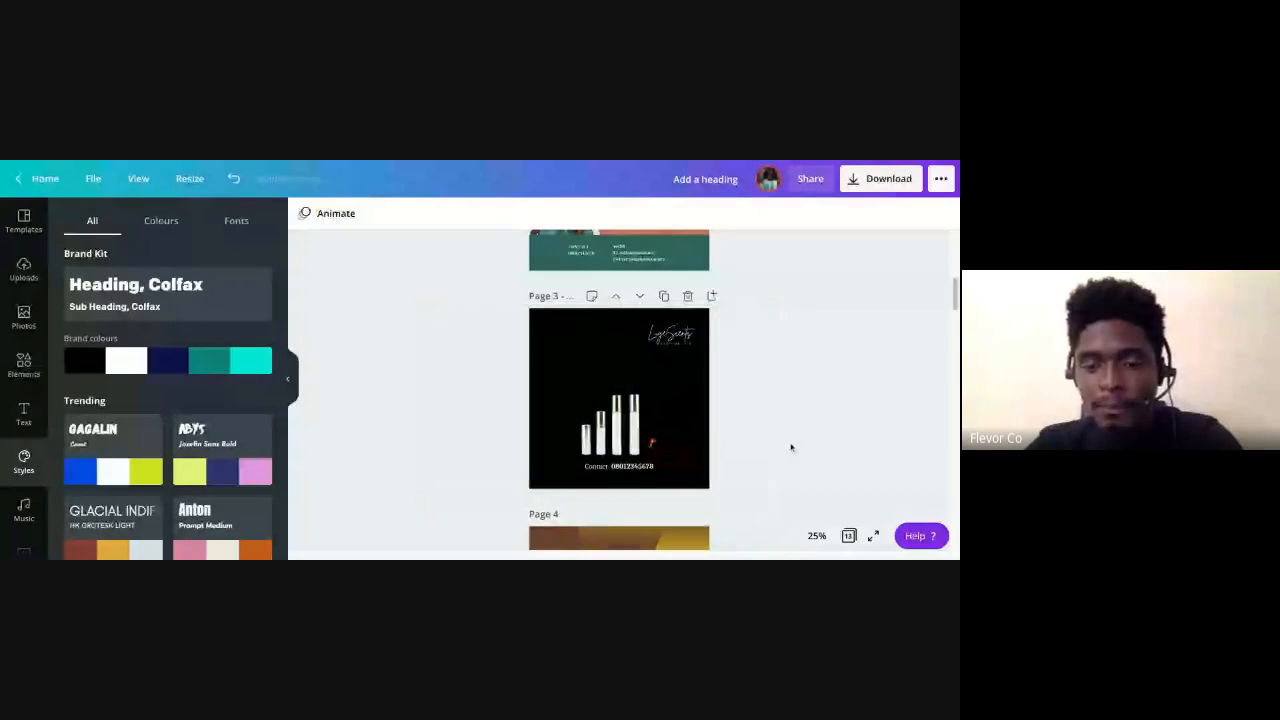
# Crop the red mark off the right edge of the perfume bottles image and centre the image above the contact line
pyautogui.click(690, 447)
pyautogui.click(635, 446)
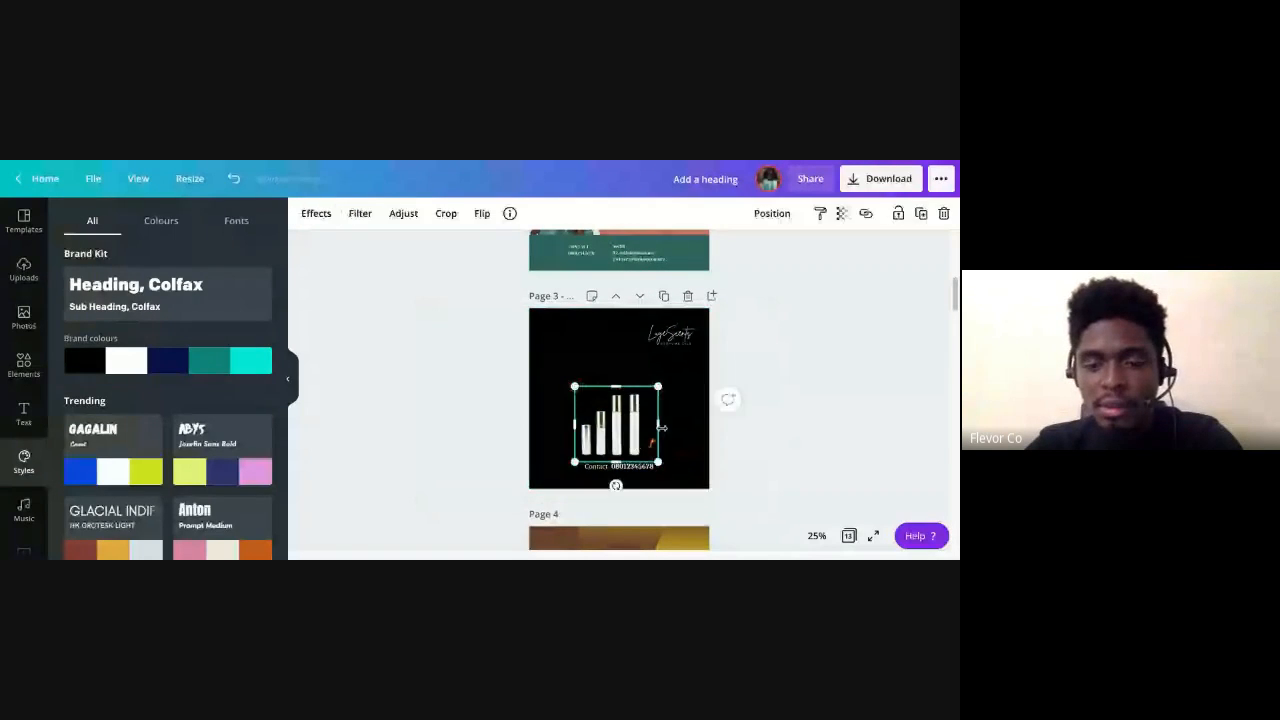
pyautogui.moveTo(661, 427); pyautogui.dragTo(622, 448)
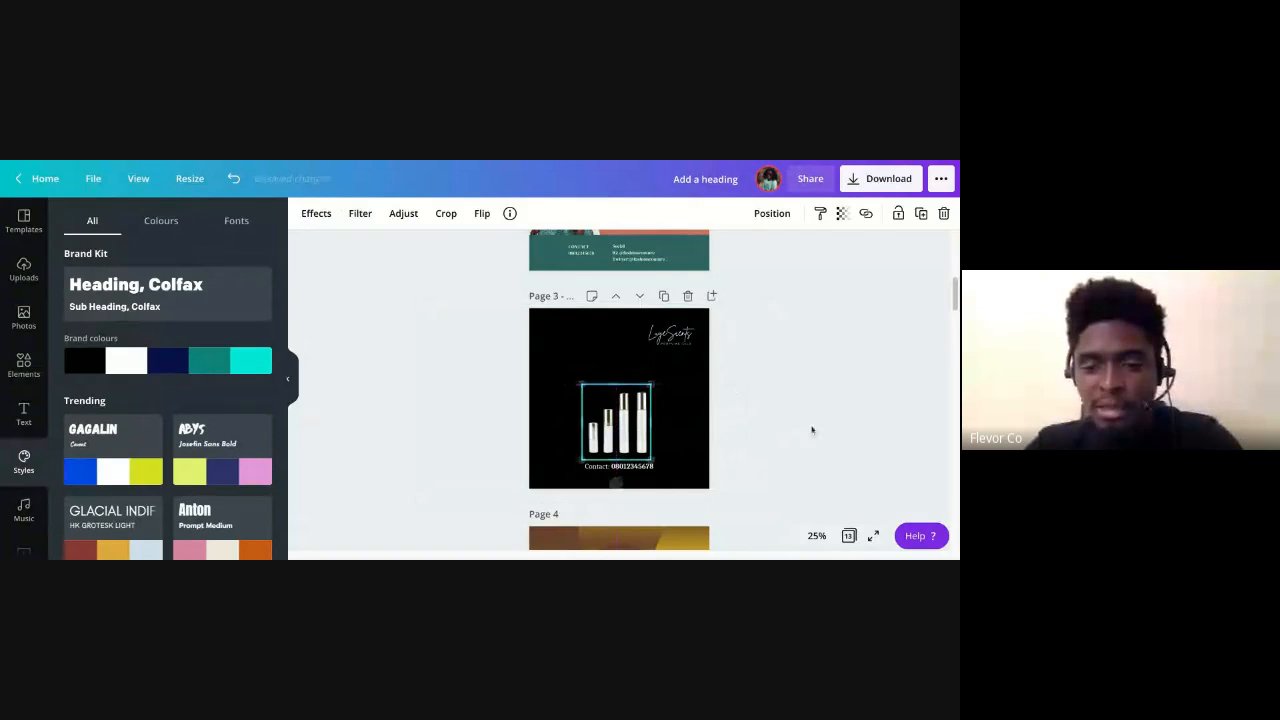
# Apply a light off-white textured image from the background library to page 3
pyautogui.click(595, 362)
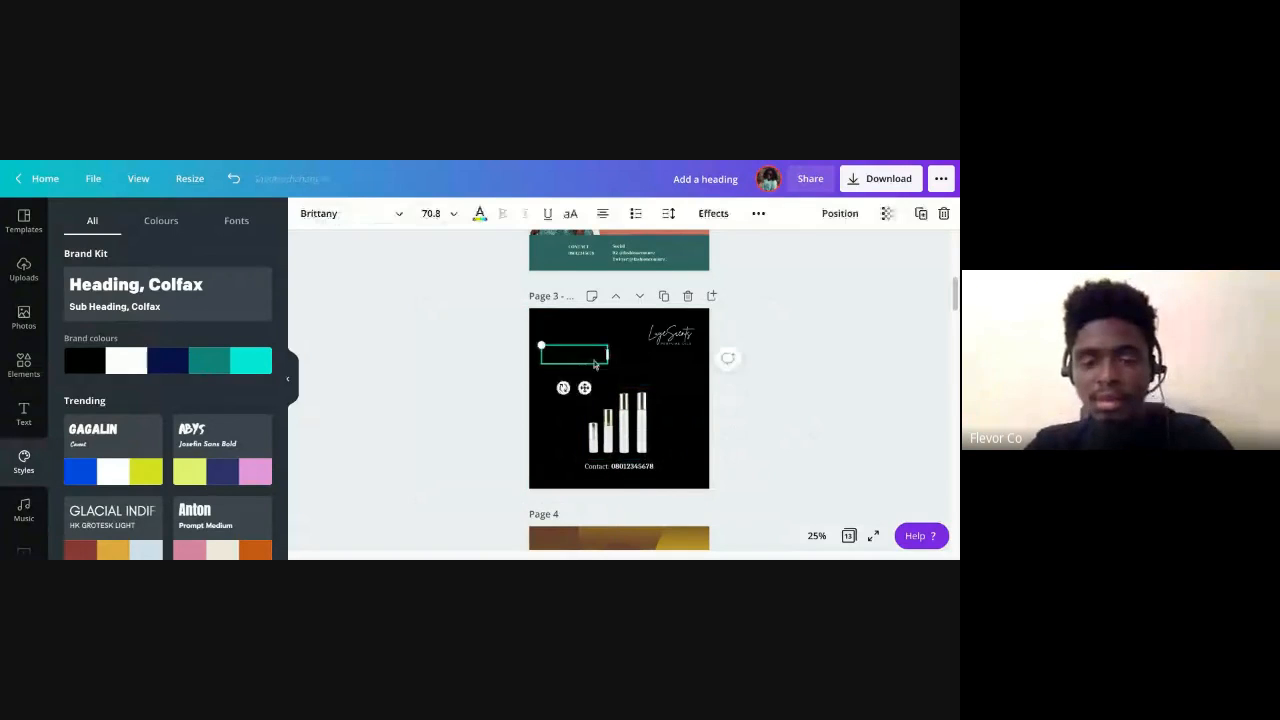
pyautogui.scroll(-1, 30, 497)
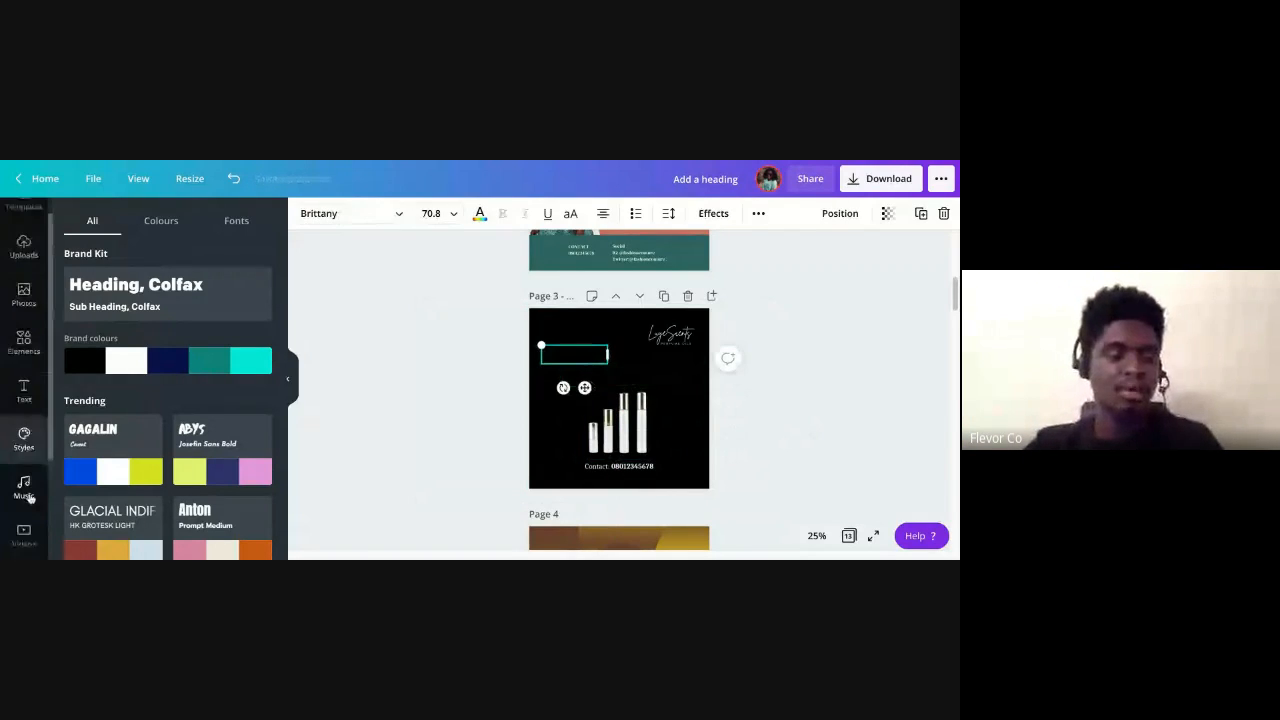
pyautogui.scroll(-3, 30, 497)
pyautogui.click(24, 504)
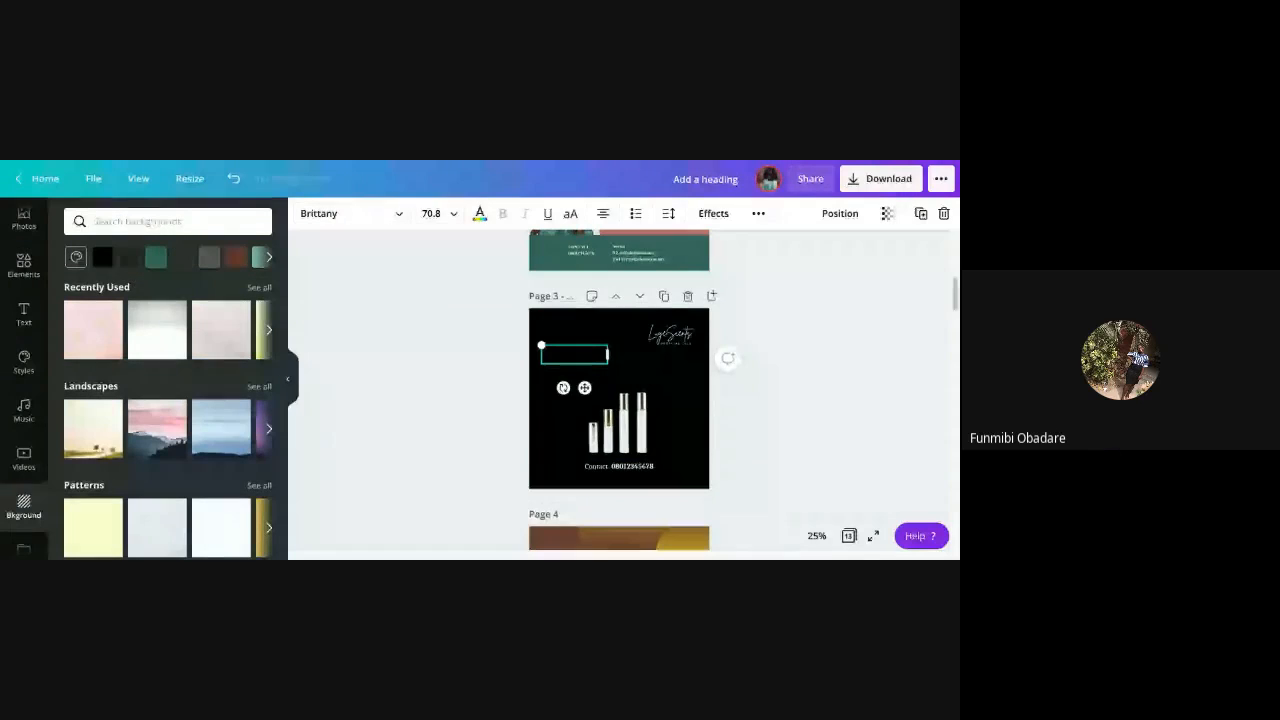
pyautogui.scroll(-3, 211, 457)
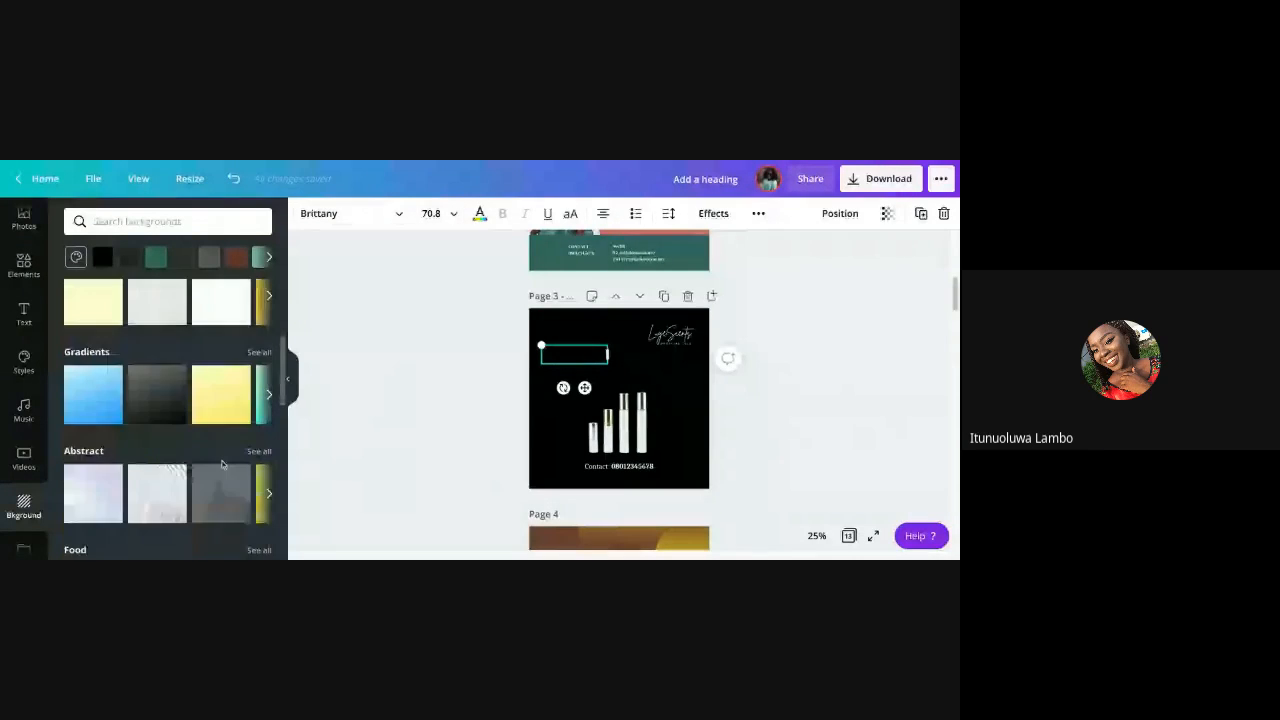
pyautogui.scroll(-1, 240, 458)
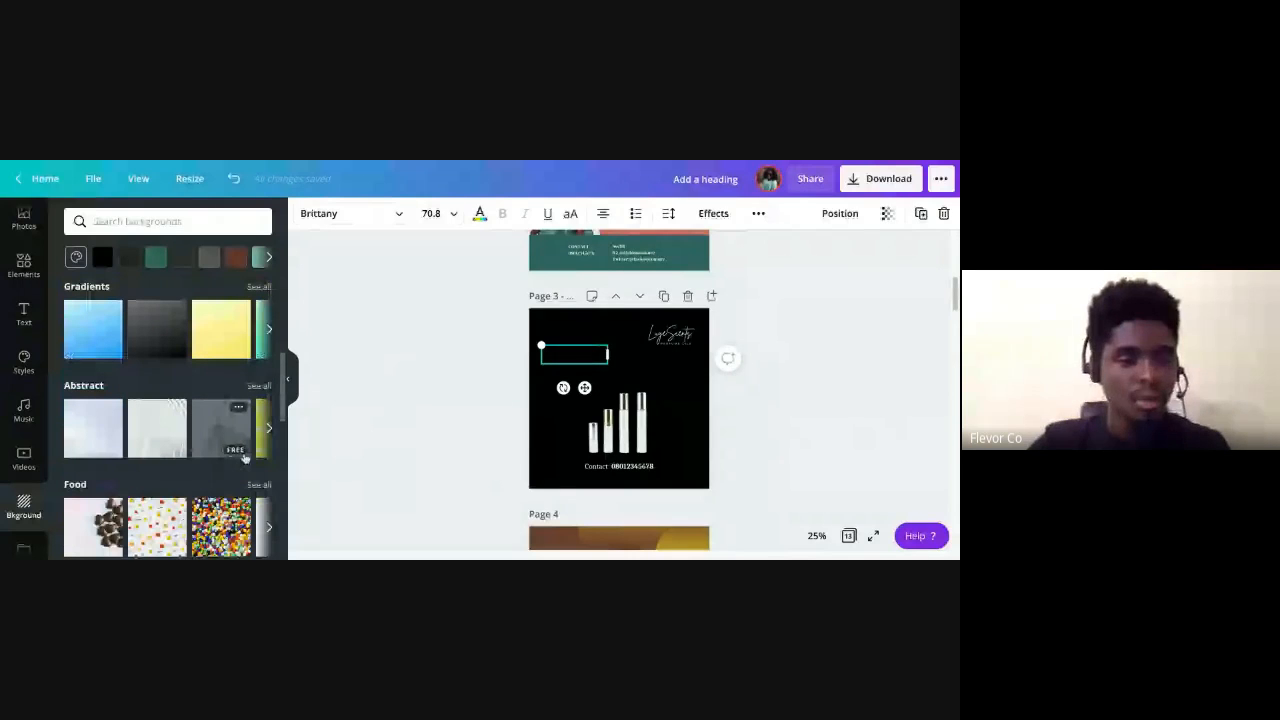
pyautogui.scroll(-3, 245, 457)
pyautogui.scroll(-2, 168, 430)
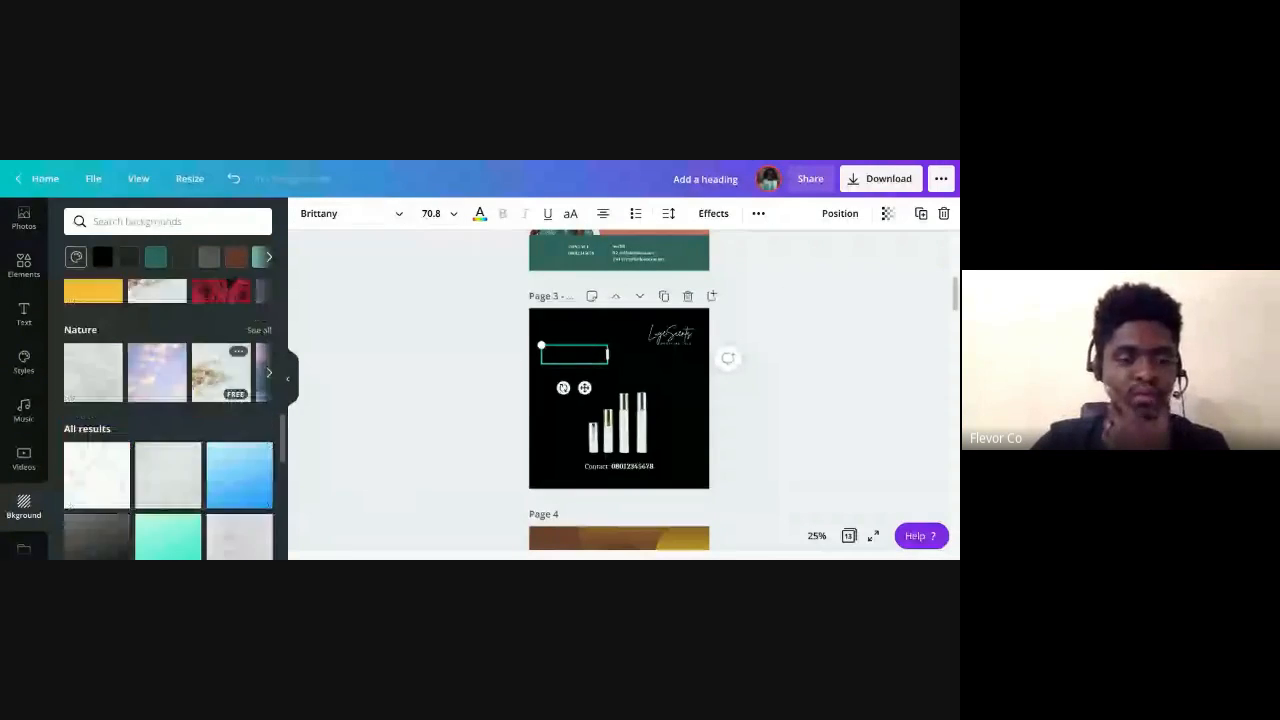
pyautogui.scroll(-1, 168, 430)
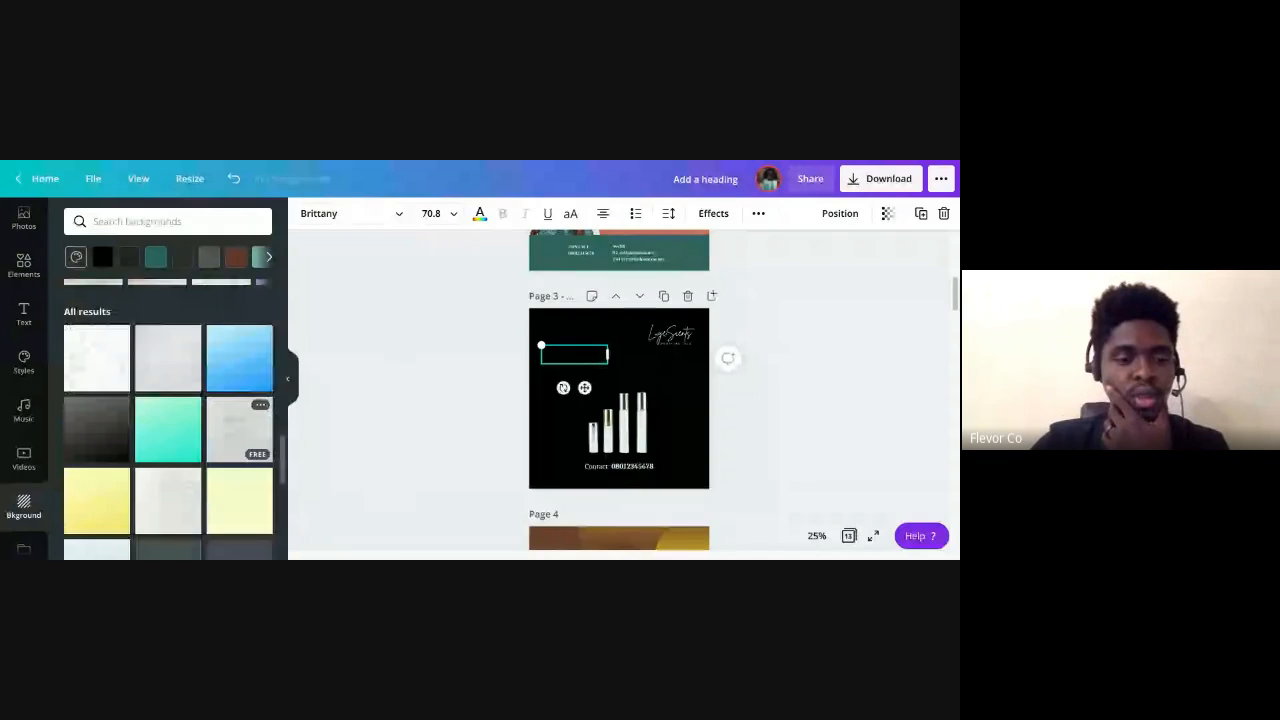
pyautogui.scroll(-1, 168, 430)
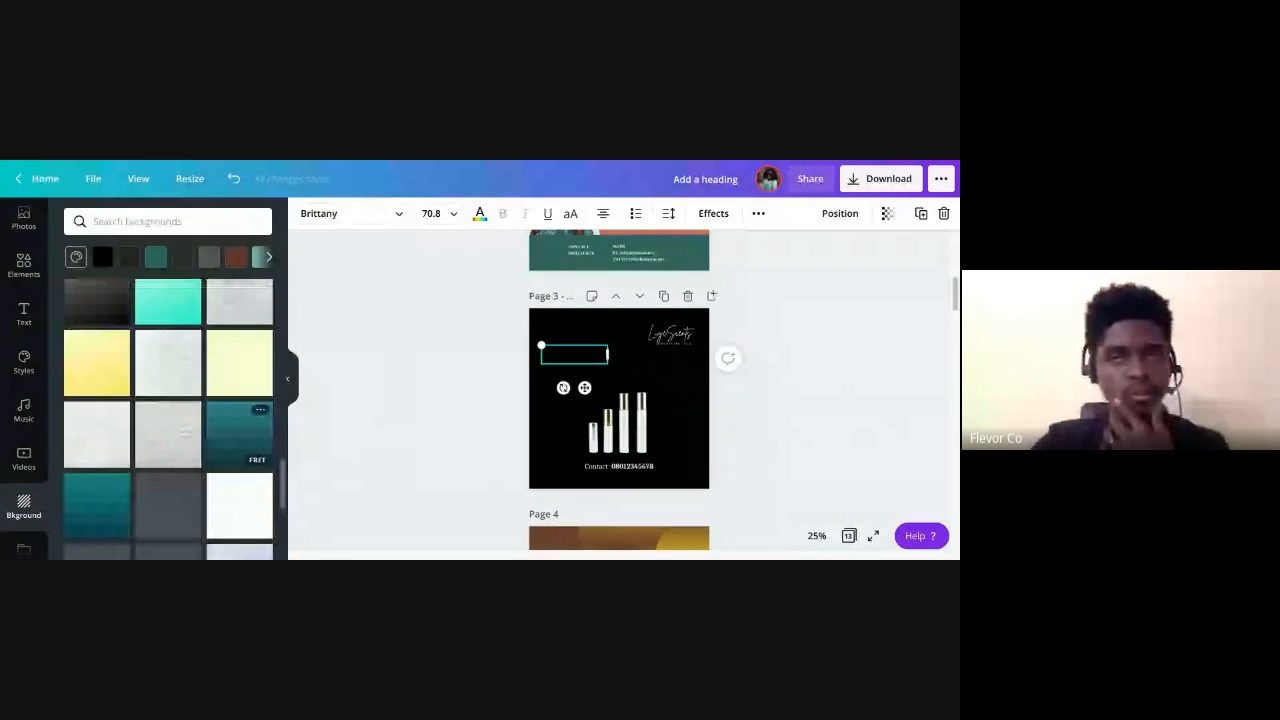
pyautogui.click(93, 445)
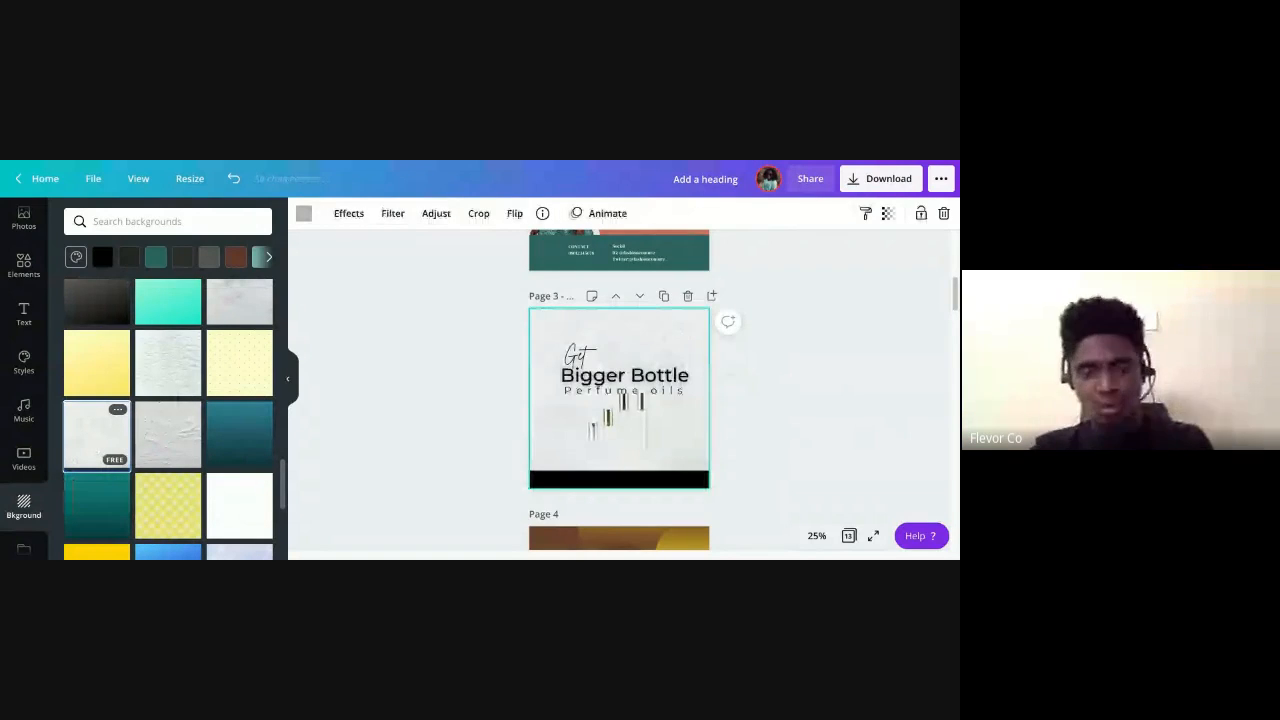
# Delete the black bar along page 3's bottom edge and replace the page background with the plain white one
pyautogui.click(597, 485)
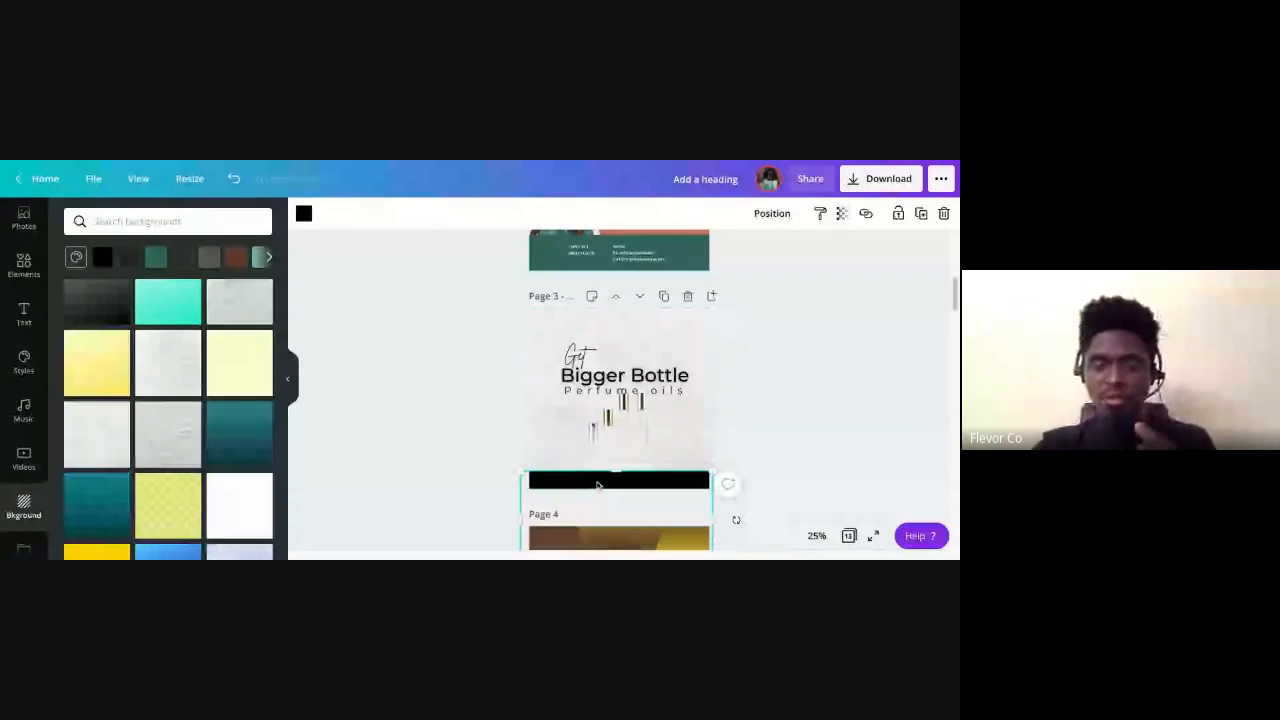
pyautogui.press('Delete')
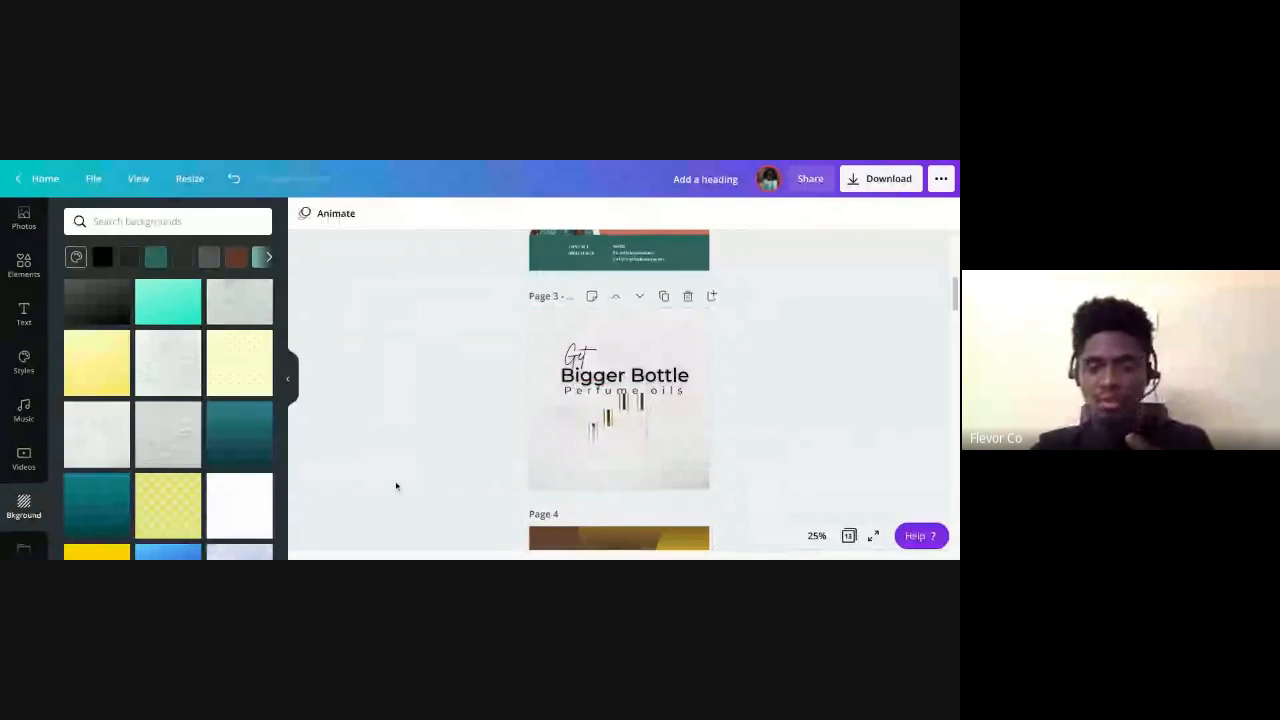
pyautogui.click(230, 505)
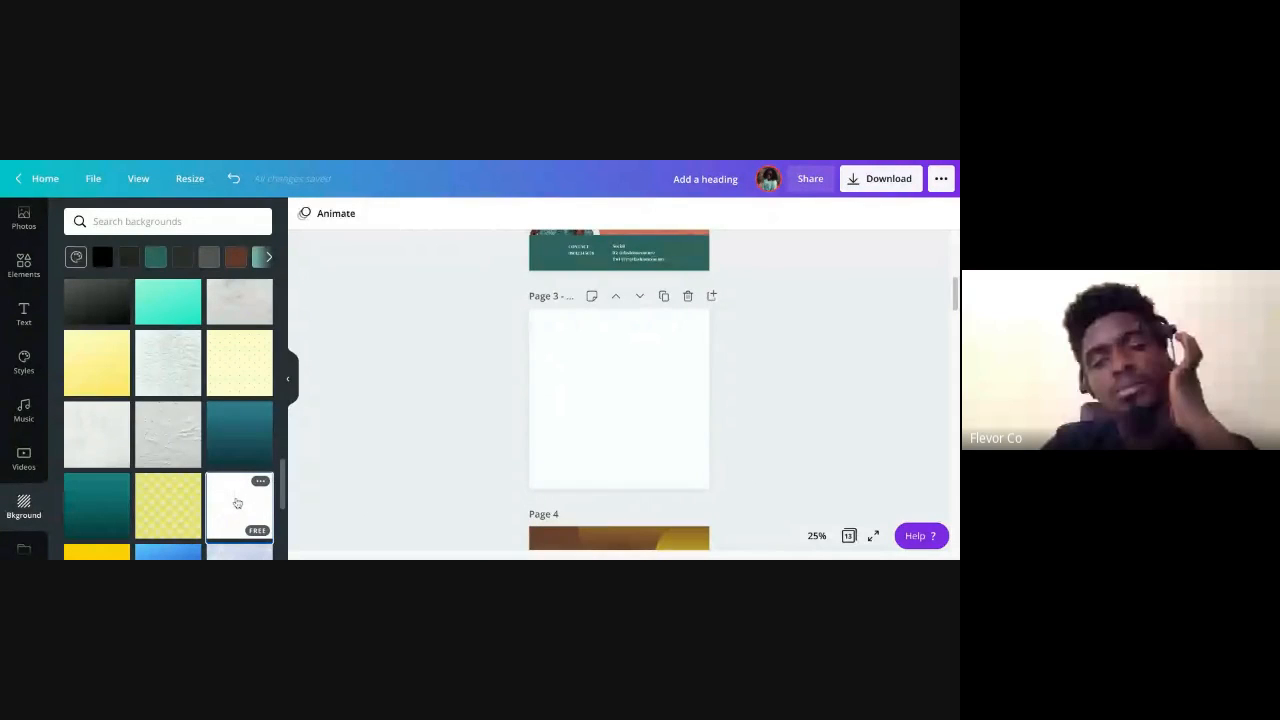
pyautogui.click(237, 503)
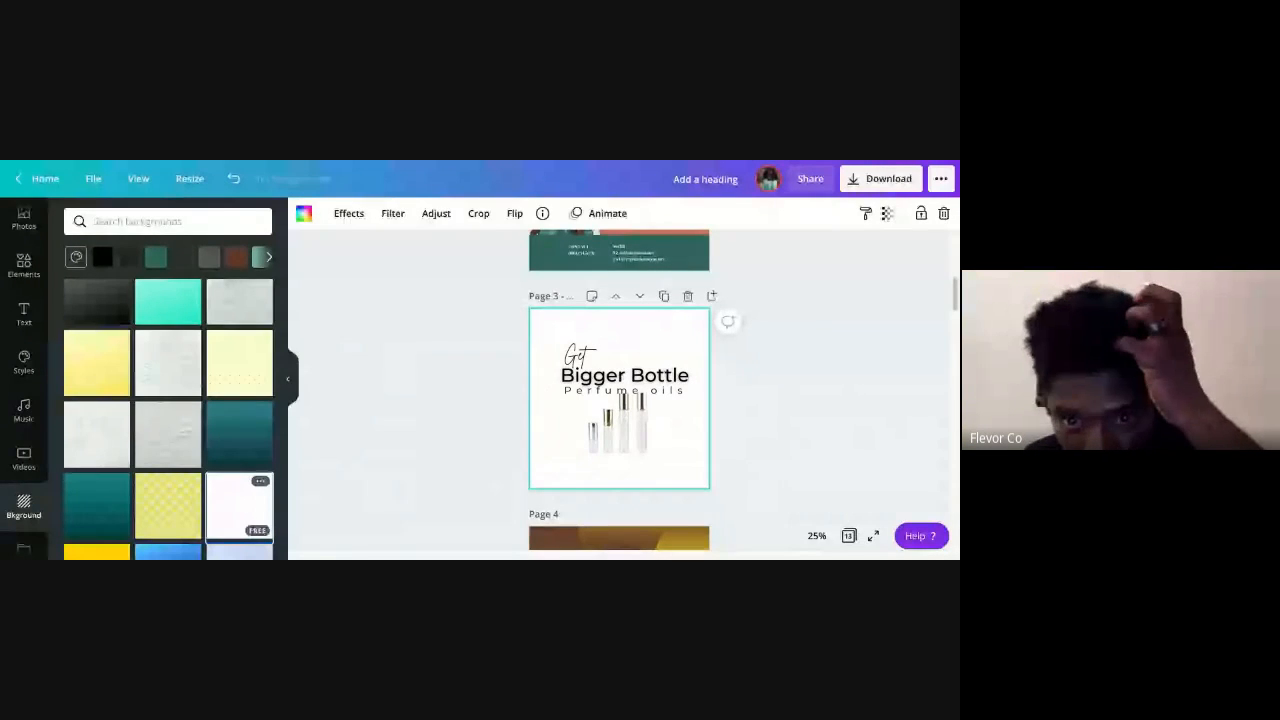
# Change the contact line's text colour to dark brown from the document colours
pyautogui.click(618, 466)
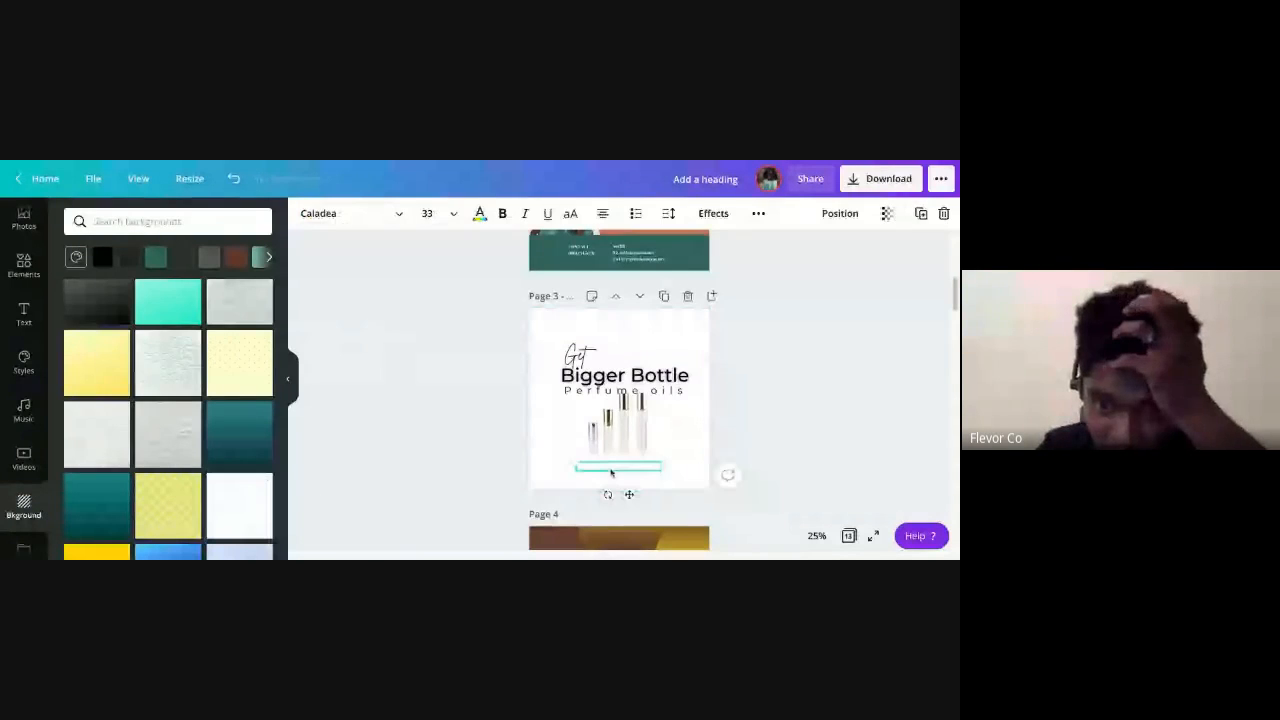
pyautogui.click(480, 214)
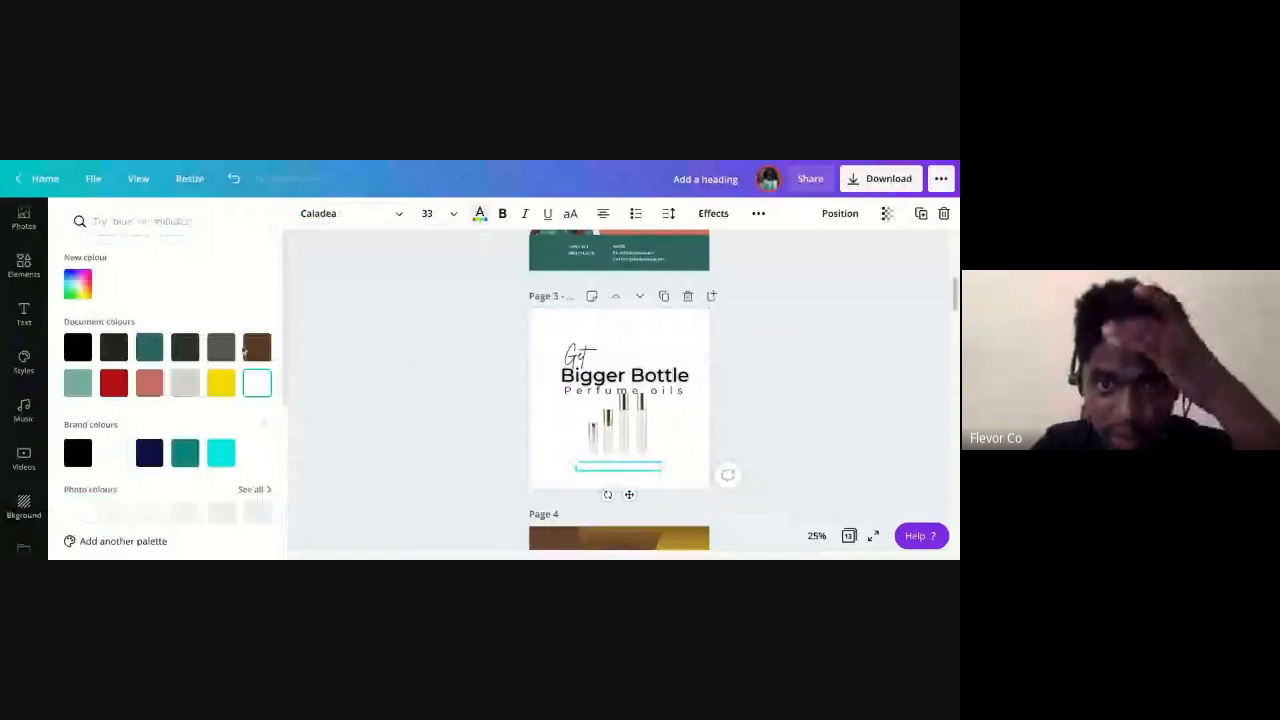
pyautogui.click(221, 383)
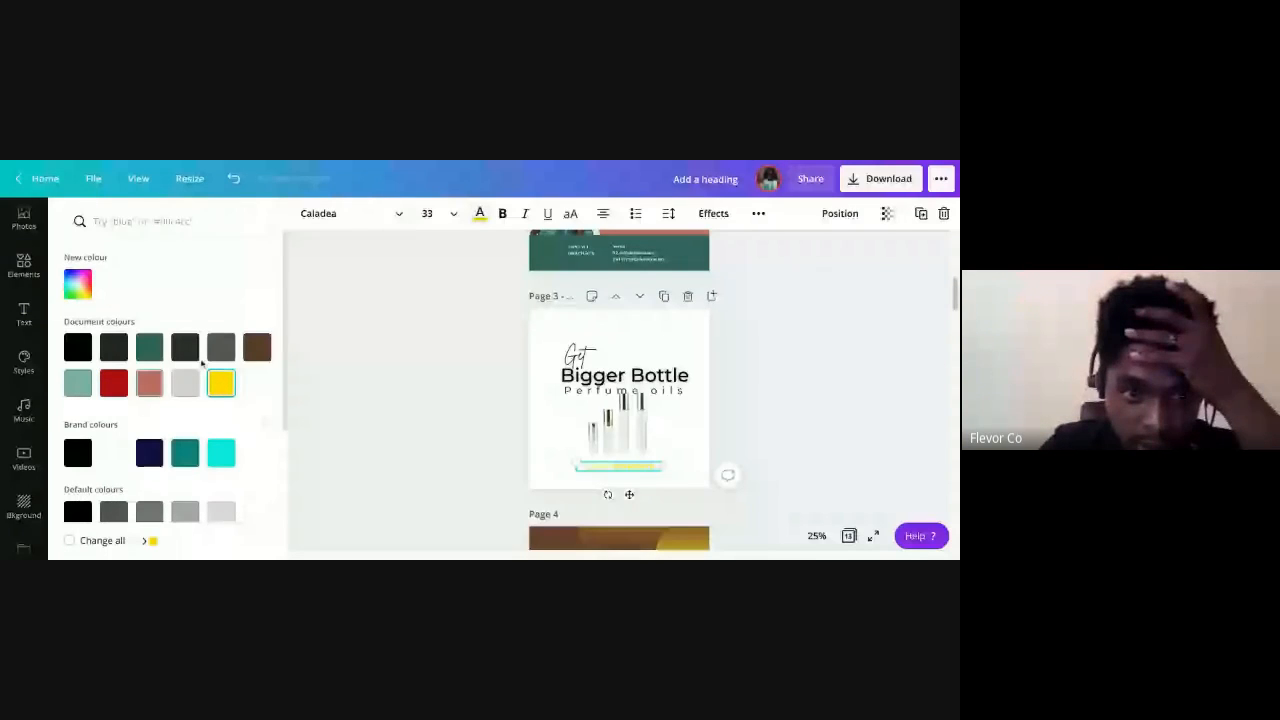
pyautogui.click(257, 347)
# Change the white logo name and its small tagline in page 3's upper-right corner to the dark green document colour
pyautogui.click(587, 355)
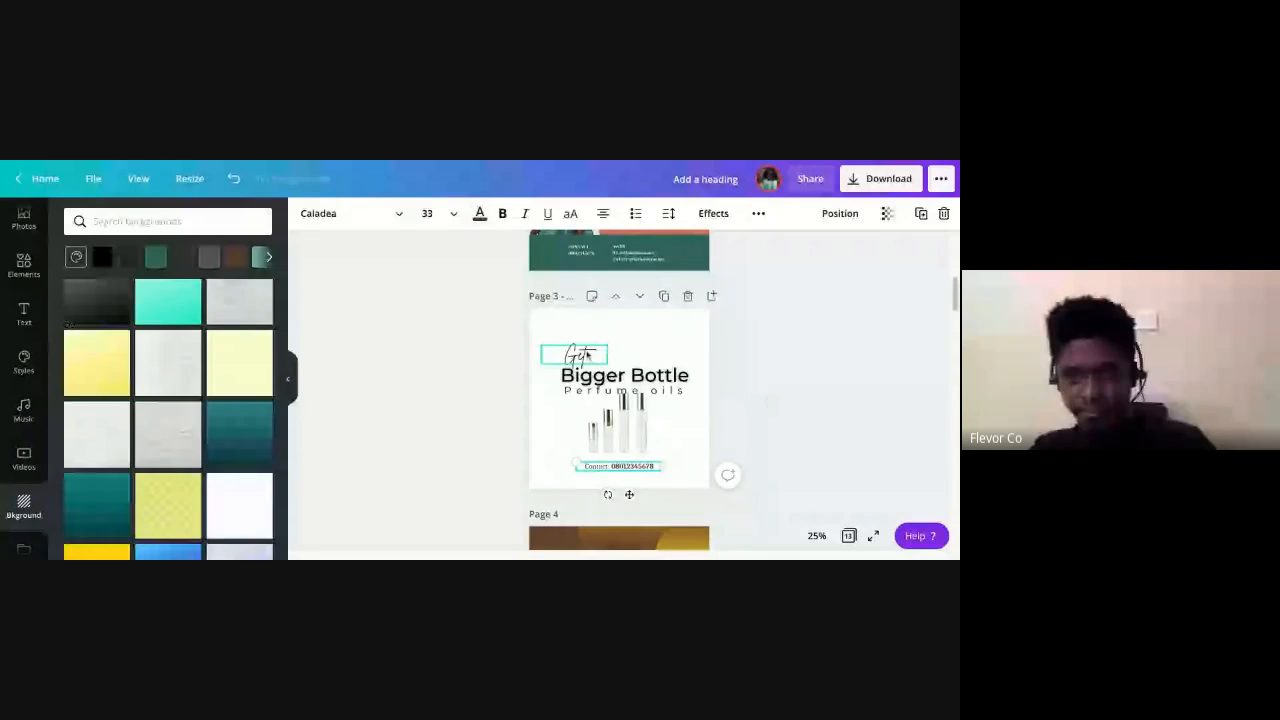
pyautogui.click(648, 334)
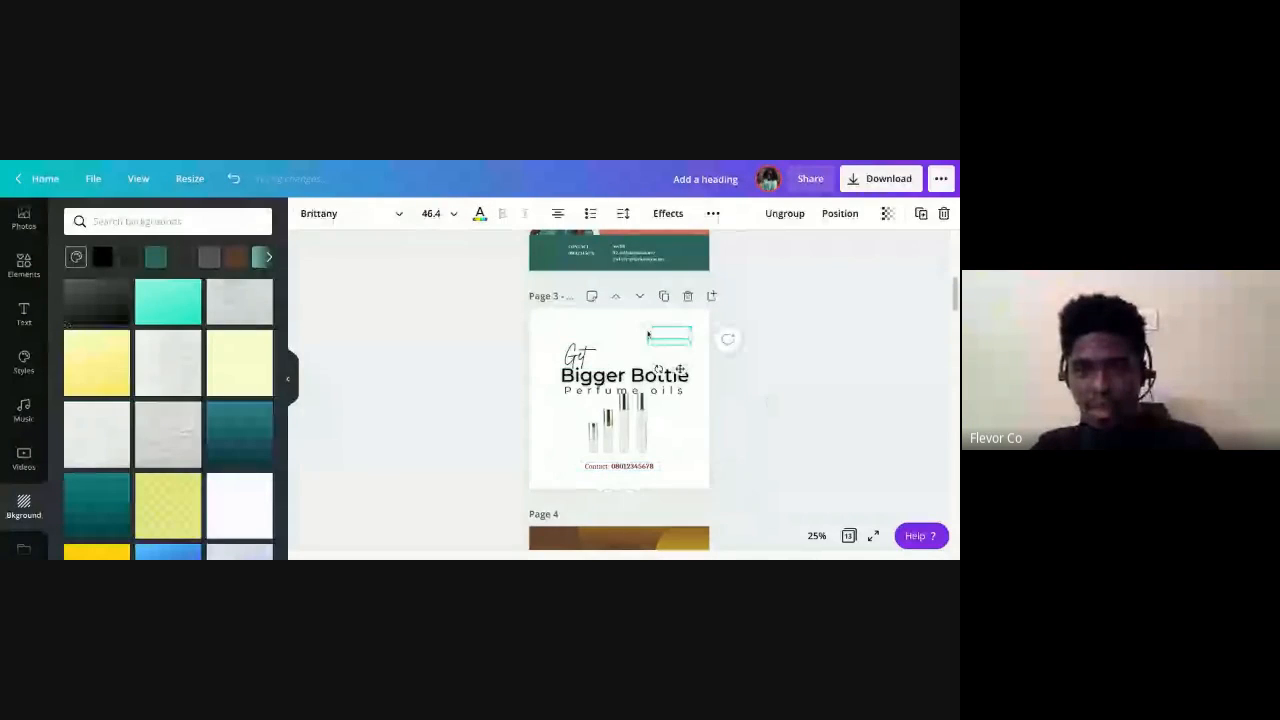
pyautogui.click(479, 213)
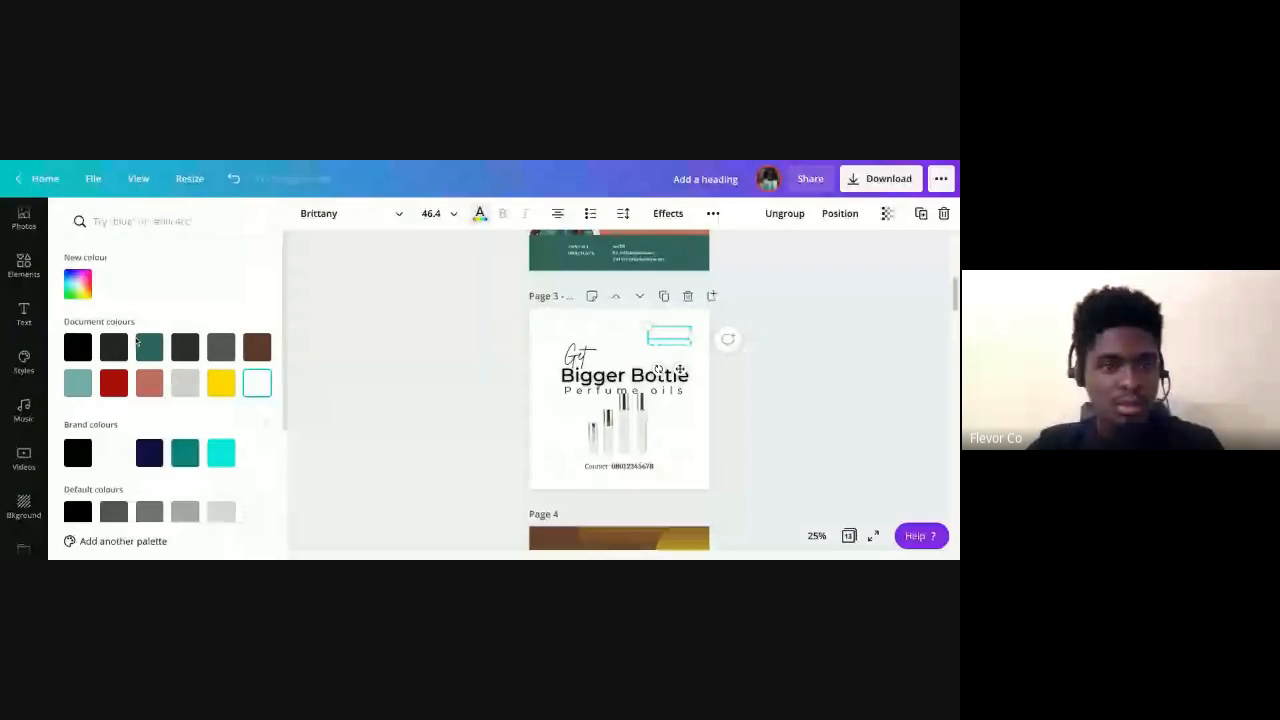
pyautogui.click(146, 349)
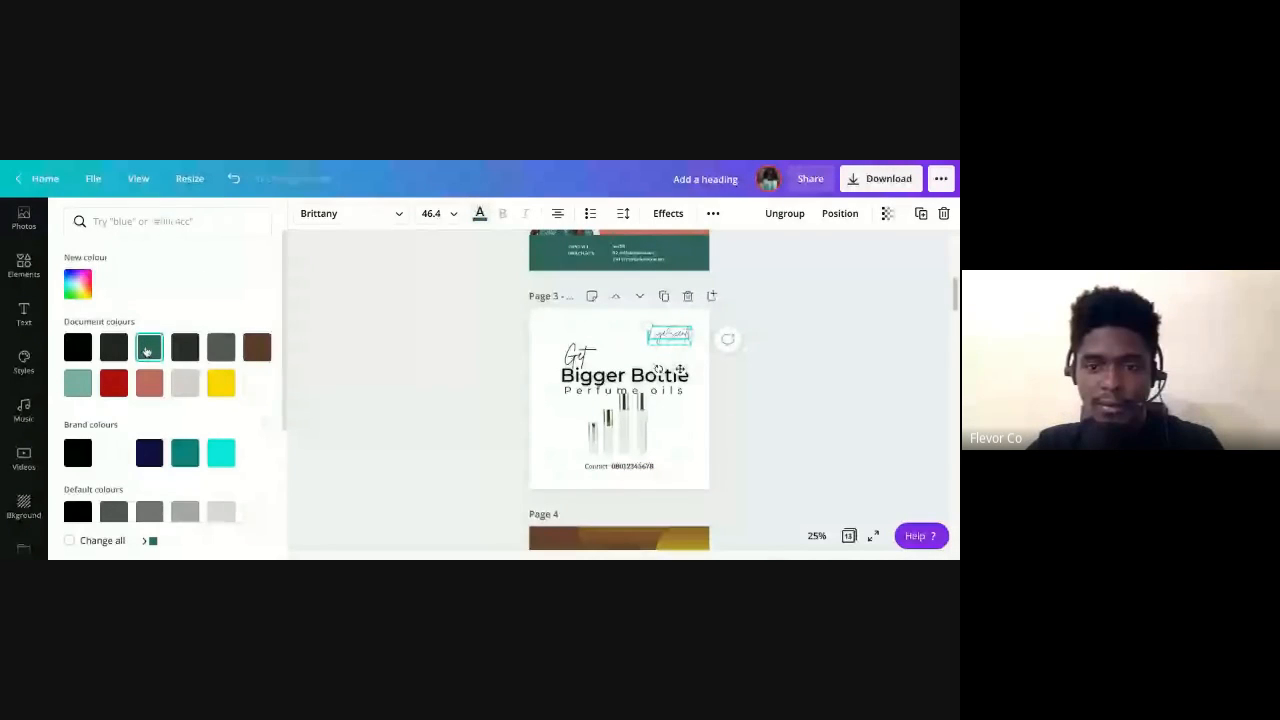
pyautogui.click(679, 347)
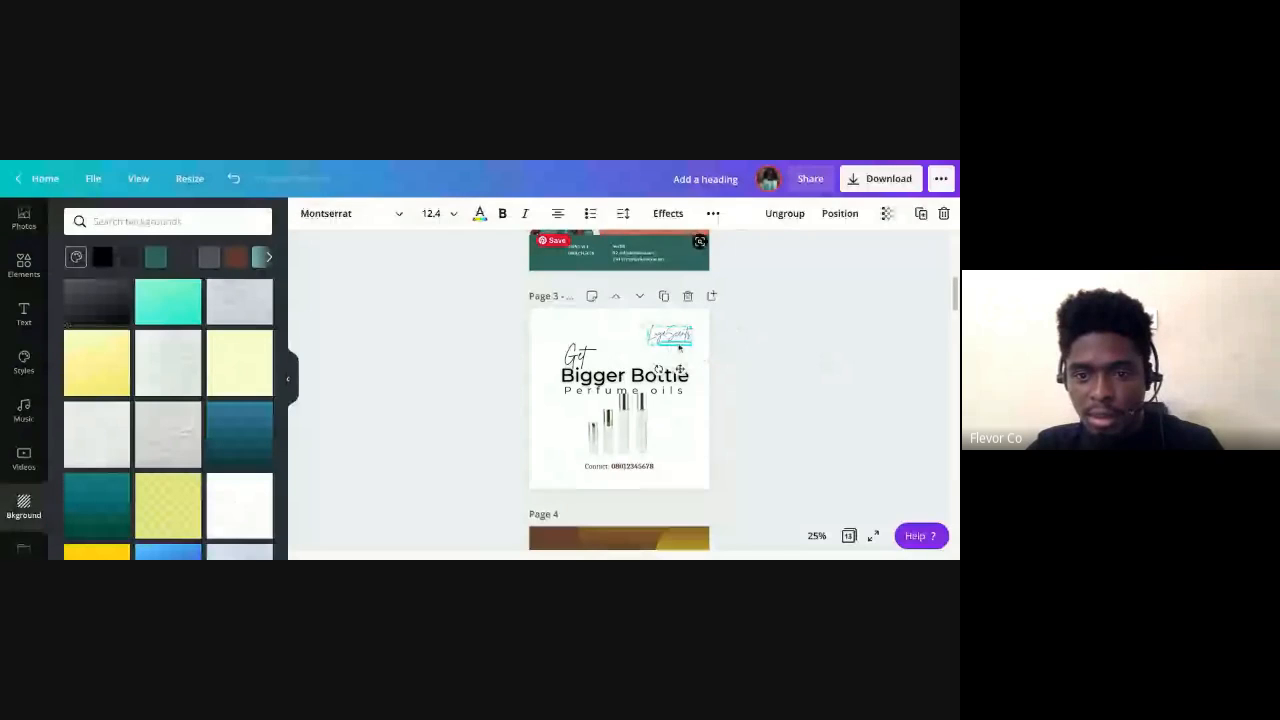
pyautogui.click(480, 215)
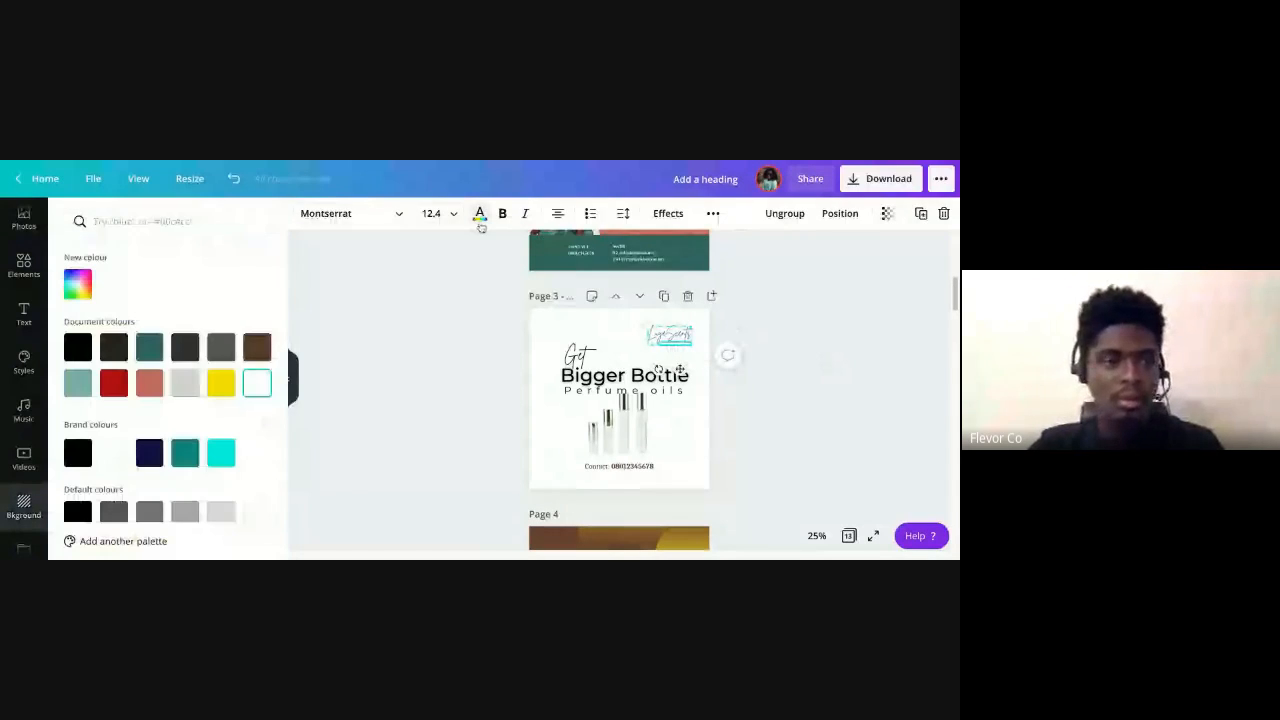
pyautogui.click(356, 317)
pyautogui.click(683, 342)
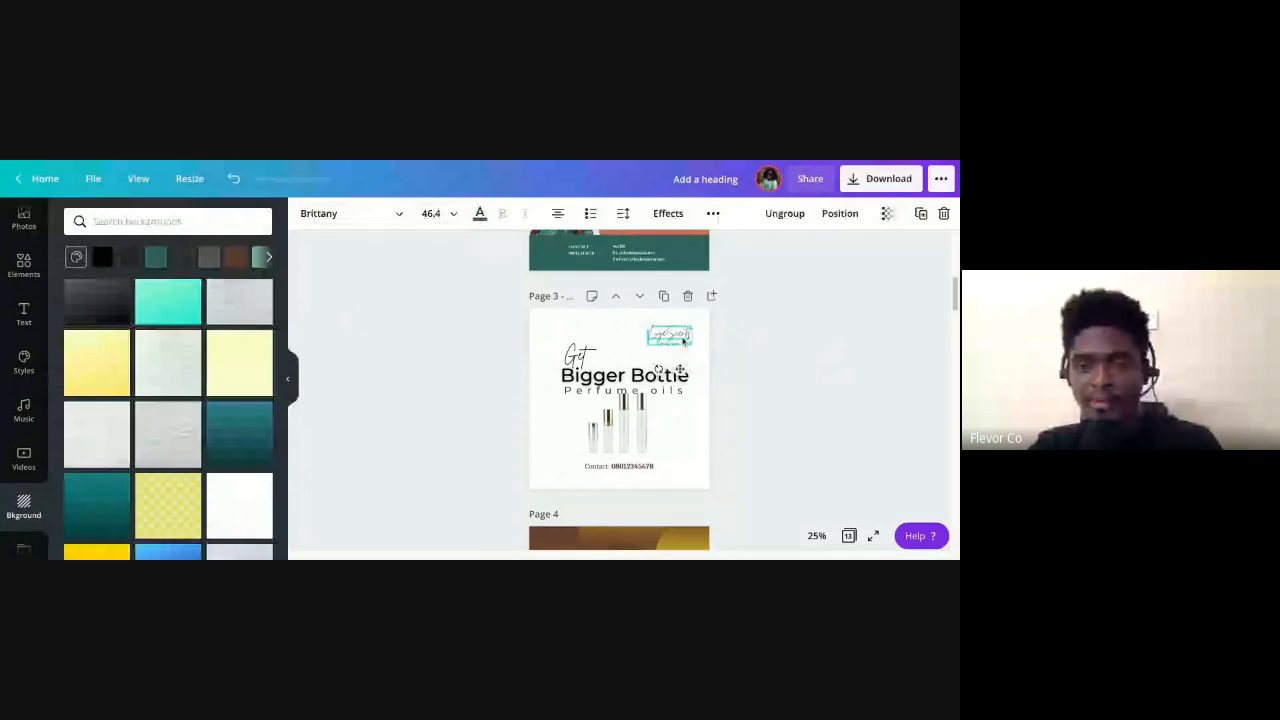
# Move the logo group to the horizontal centre of page 3, above the "Bigger Bottle" headline
pyautogui.moveTo(683, 342); pyautogui.dragTo(639, 346)
pyautogui.click(629, 344)
pyautogui.click(637, 345)
pyautogui.click(812, 373)
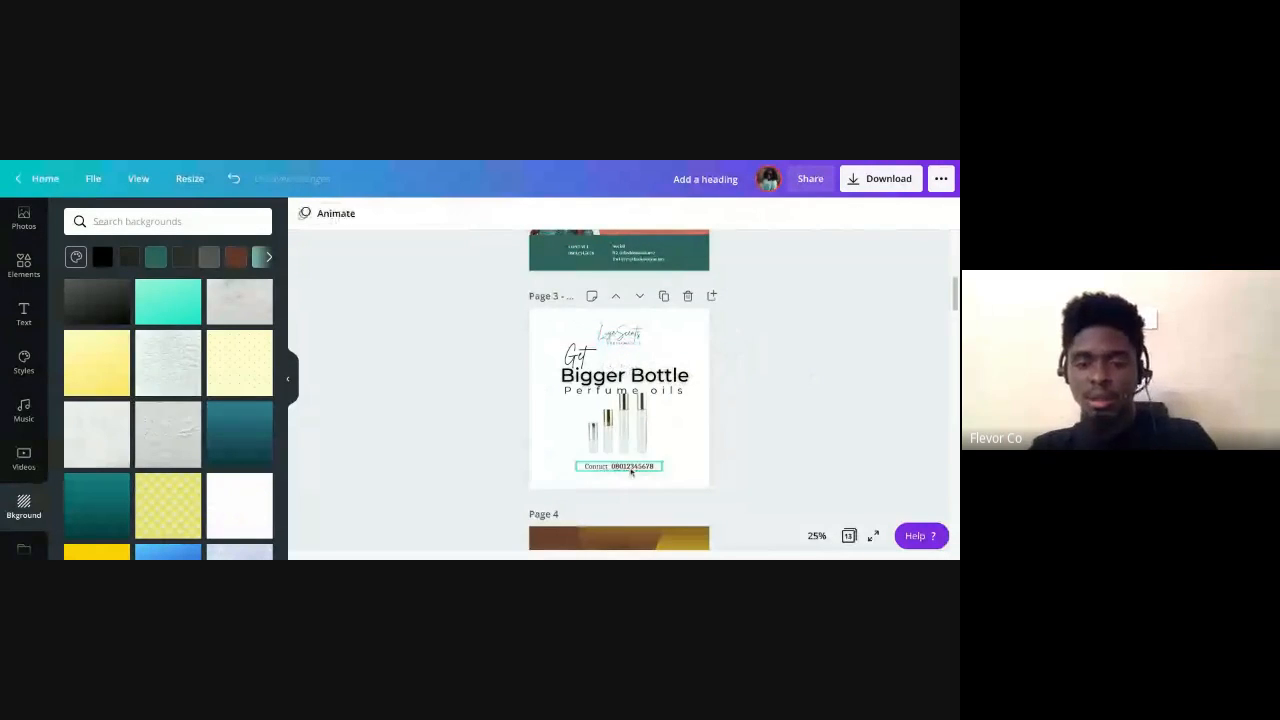
pyautogui.moveTo(630, 469); pyautogui.dragTo(630, 469)
pyautogui.click(615, 425)
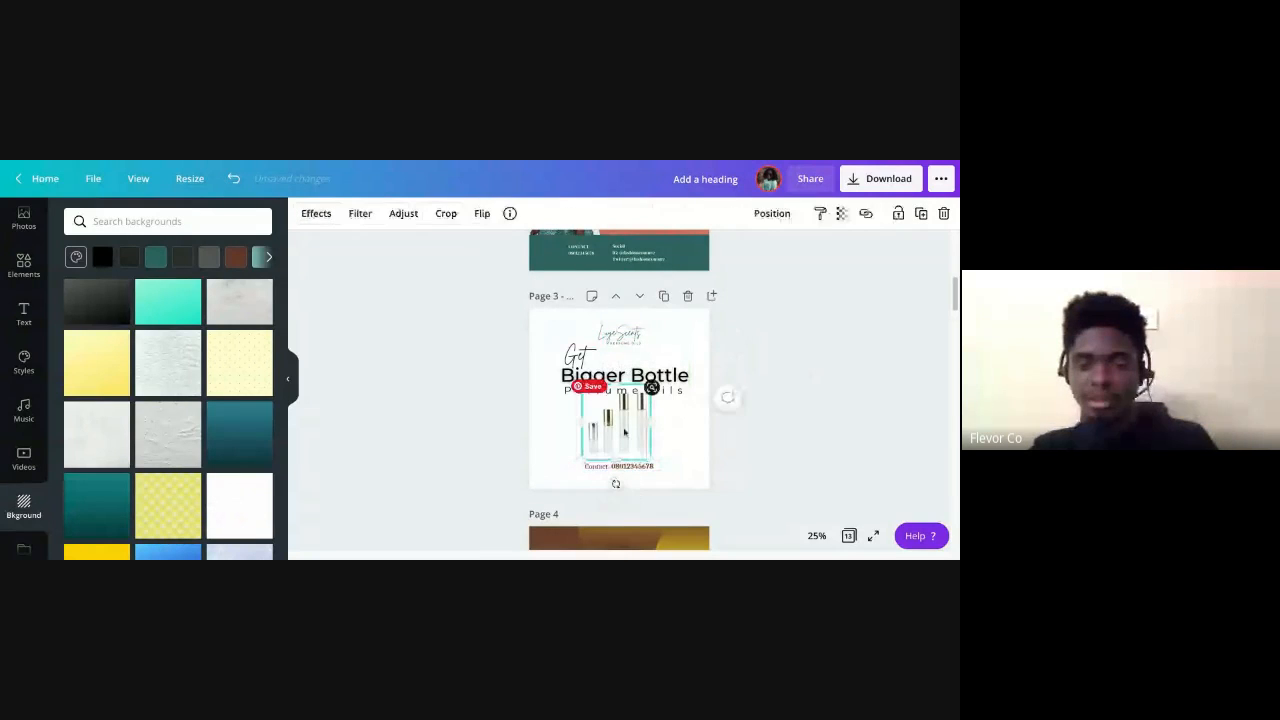
pyautogui.click(743, 345)
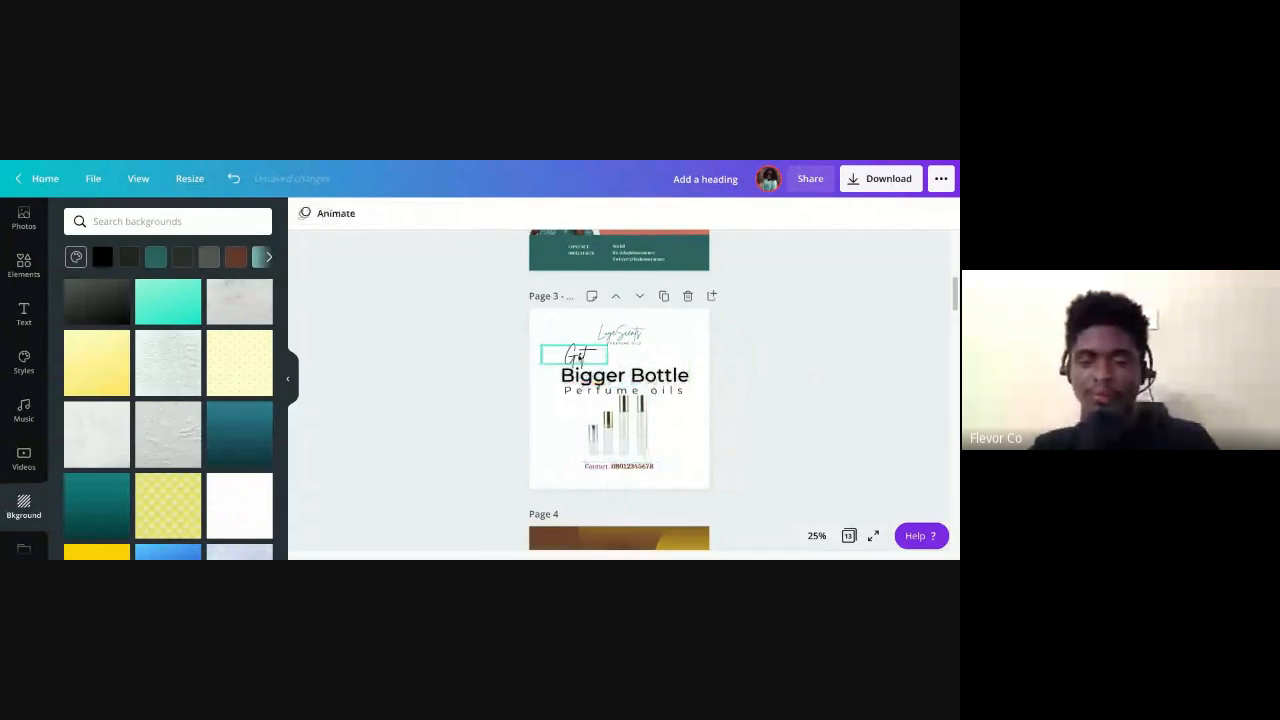
# Tighten the letter spacing of the whole "Bigger Bottle" headline to -53
pyautogui.click(665, 378)
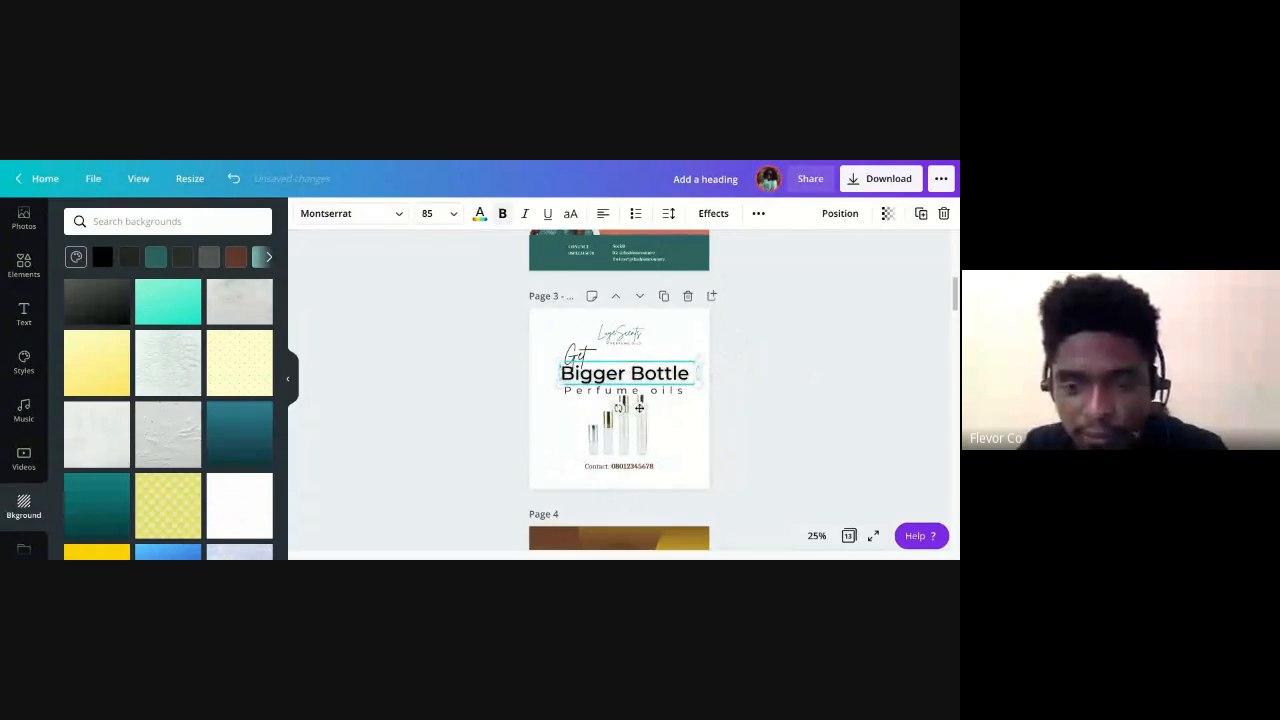
pyautogui.hotkey('ctrl', 'a')
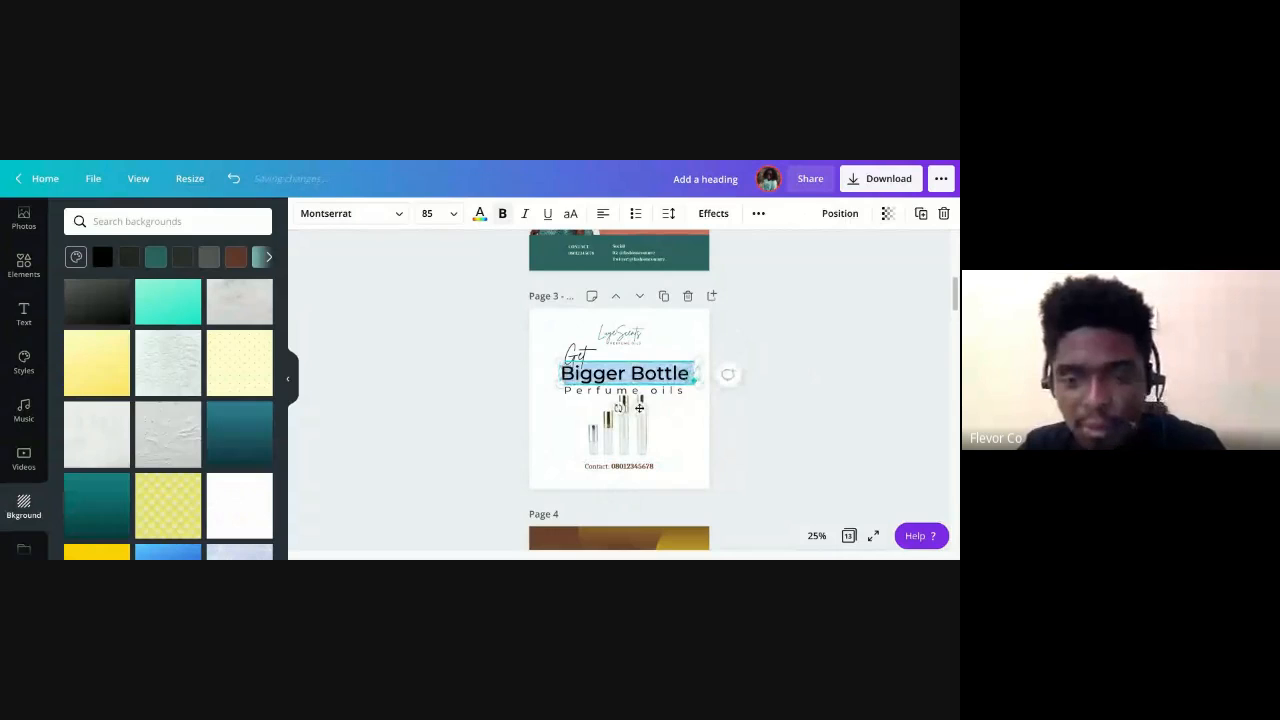
pyautogui.click(668, 213)
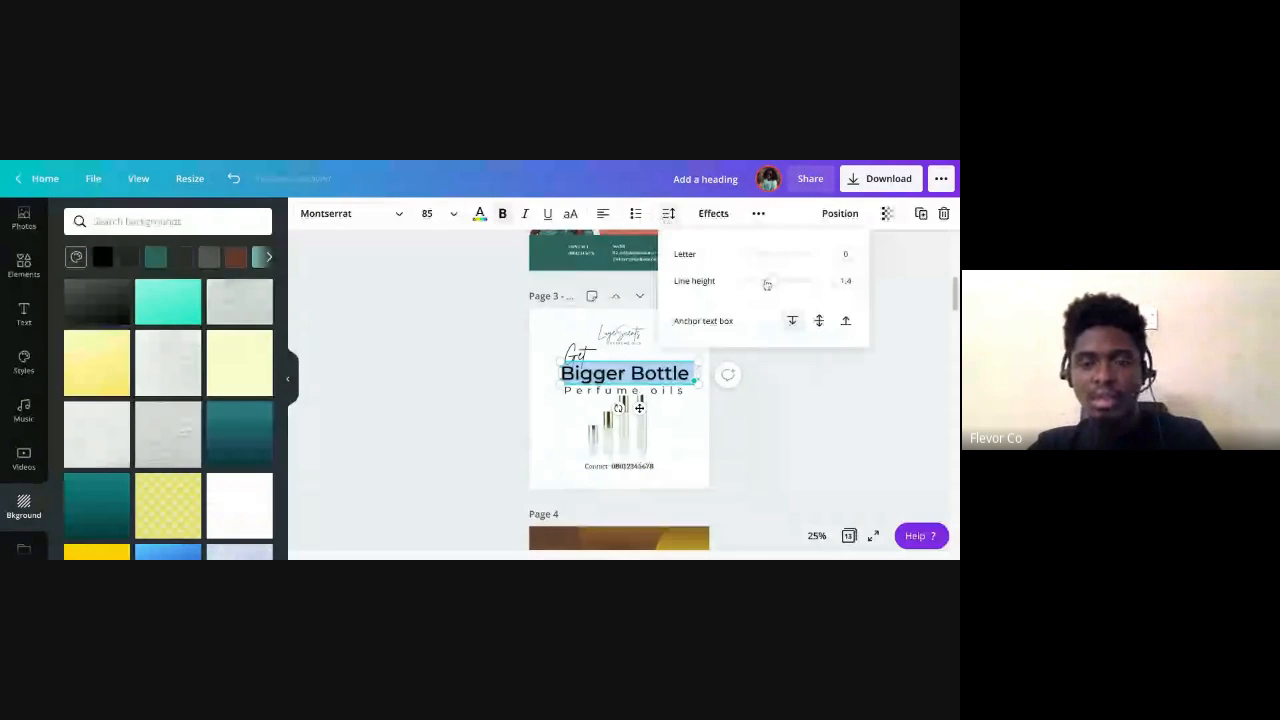
pyautogui.moveTo(753, 257)
pyautogui.mouseDown()
pyautogui.moveTo(738, 257)
pyautogui.moveTo(751, 254)
pyautogui.mouseUp()
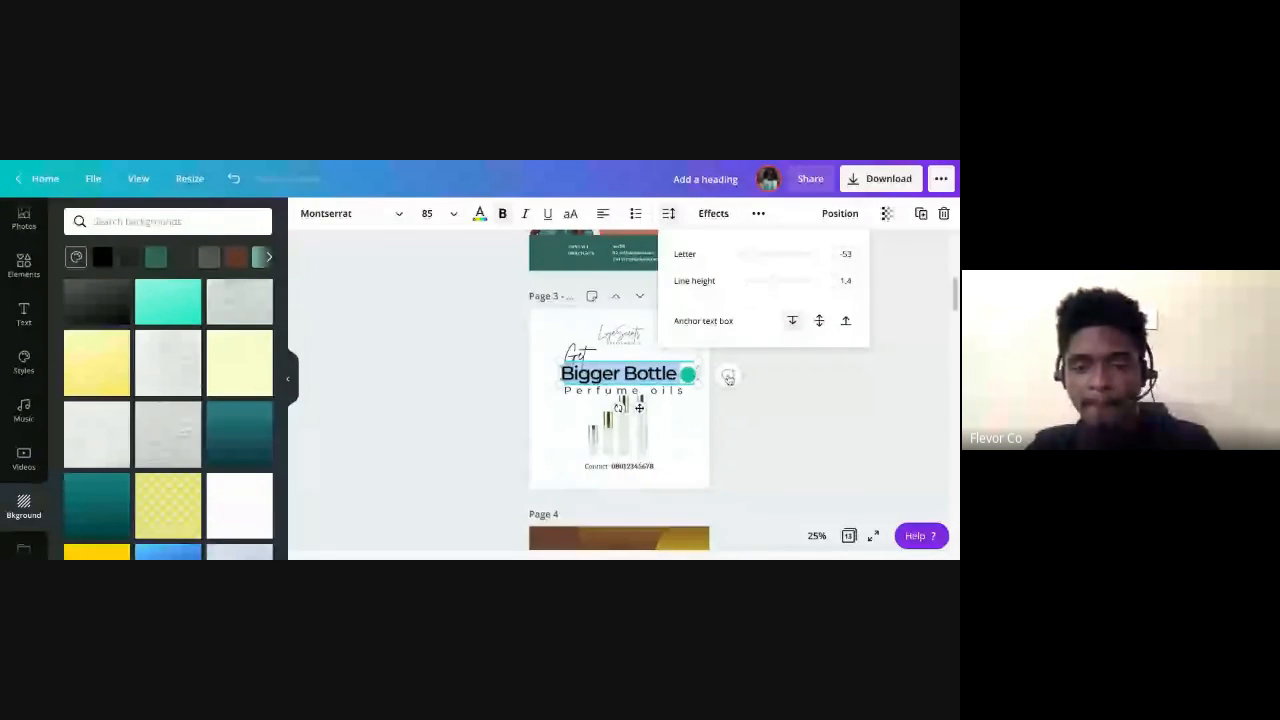
pyautogui.click(768, 386)
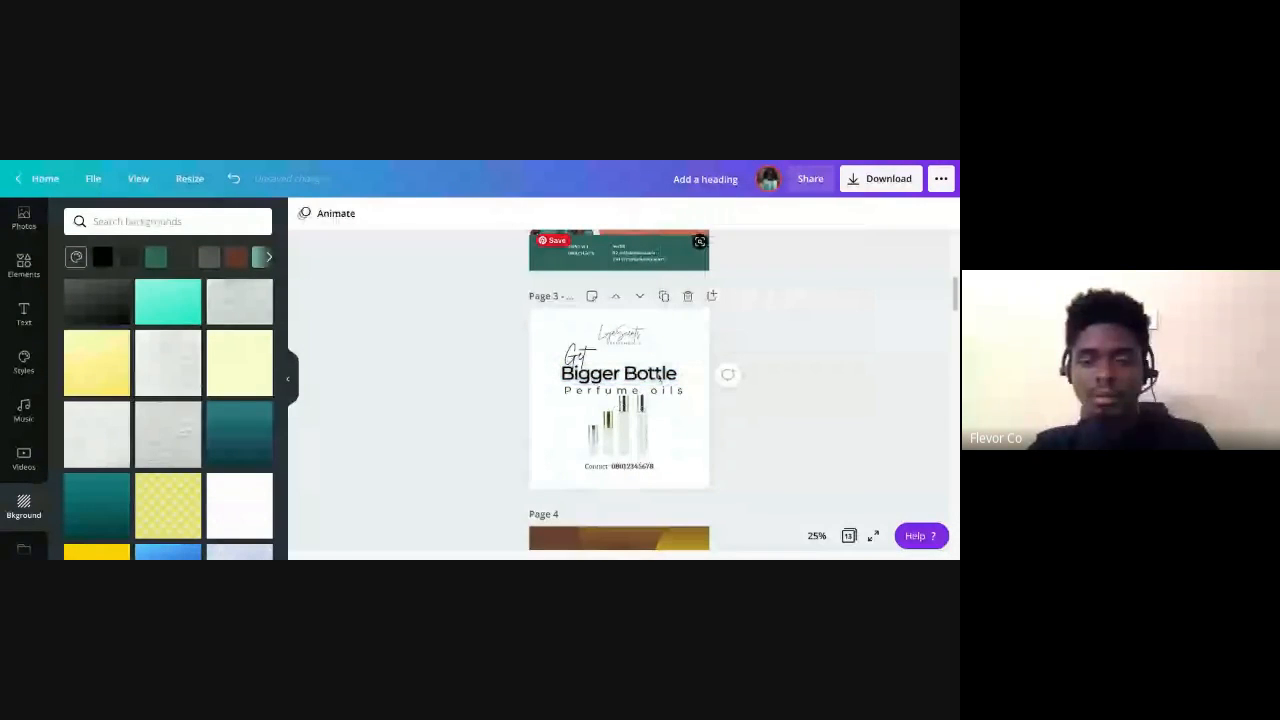
# Centre-align the "Bigger Bottle" headline and the "Perfume oils" line within their text boxes
pyautogui.click(660, 381)
pyautogui.click(604, 214)
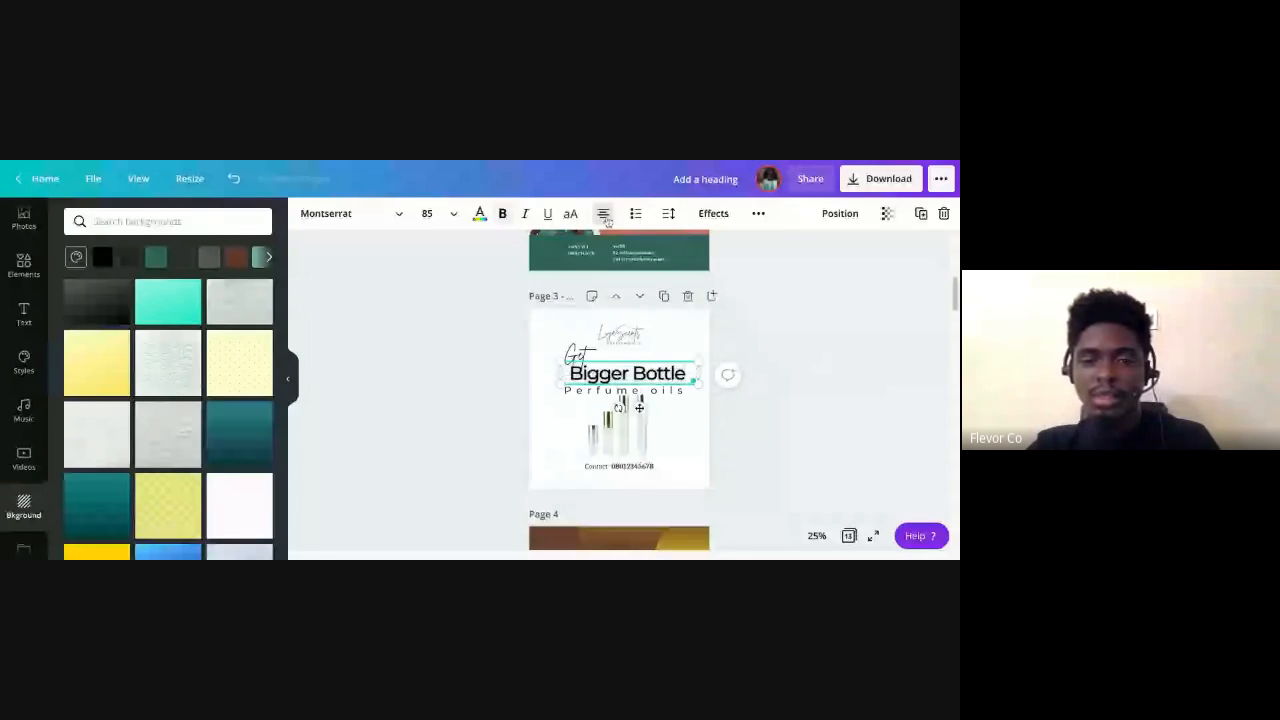
pyautogui.click(683, 394)
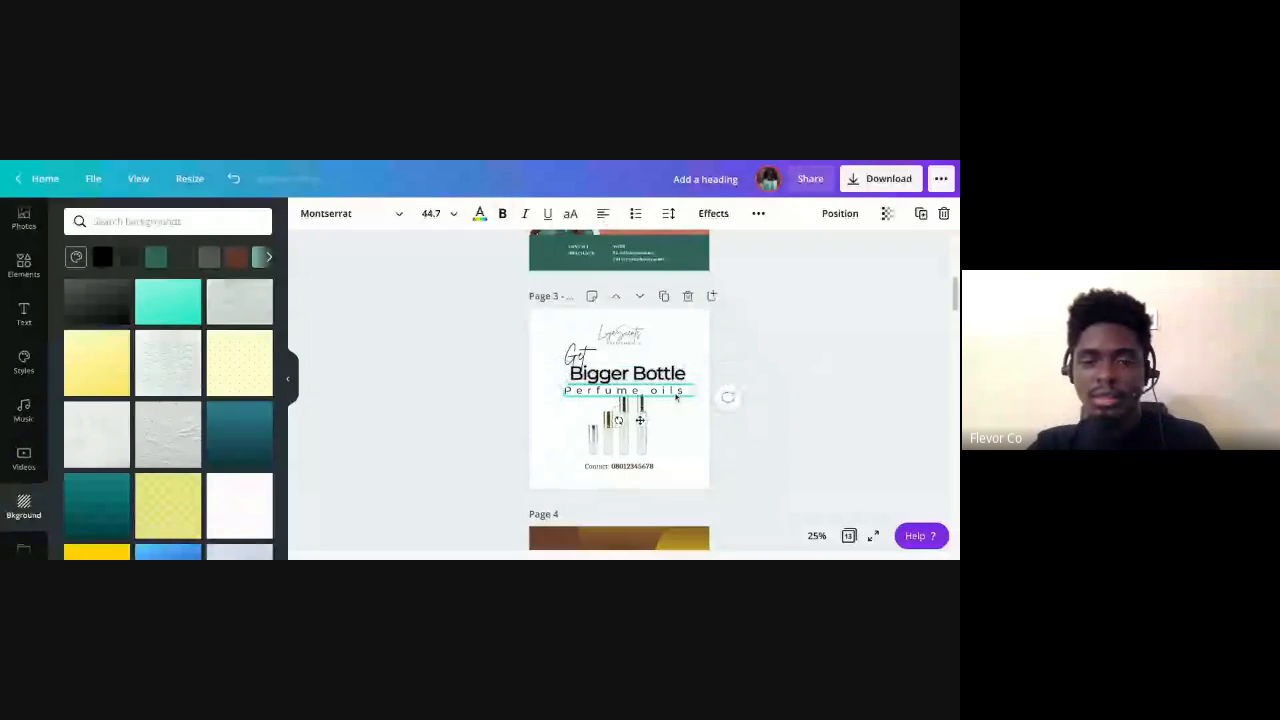
pyautogui.click(605, 215)
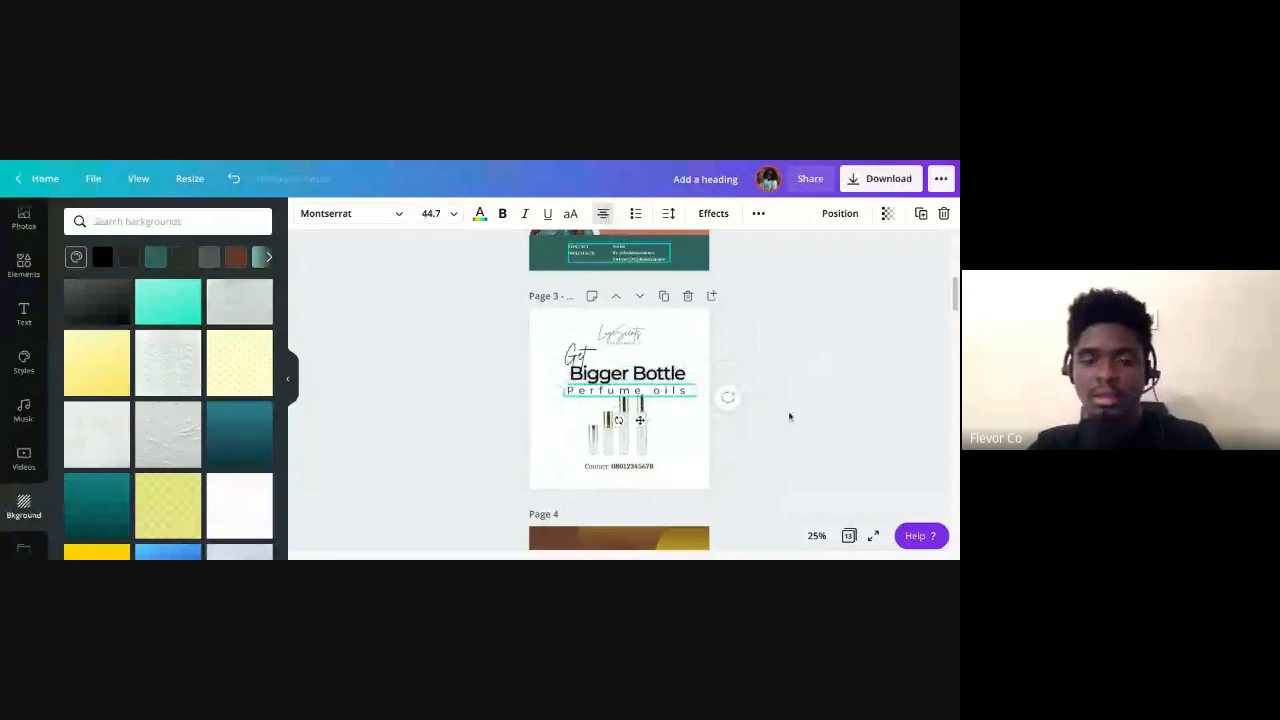
pyautogui.click(818, 443)
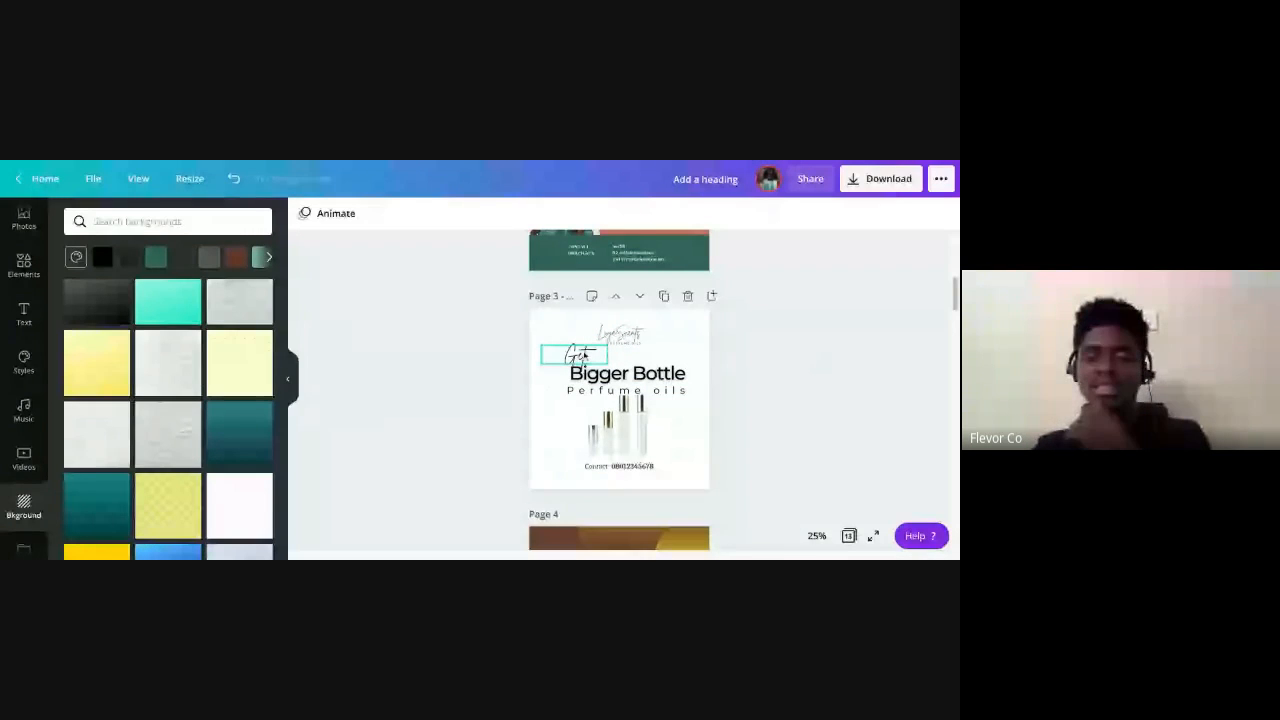
# Place "Get" directly to the left of the headline and right-align both the "Bigger Bottle" and "Perfume oils" text
pyautogui.click(584, 356)
pyautogui.moveTo(584, 356); pyautogui.dragTo(514, 370)
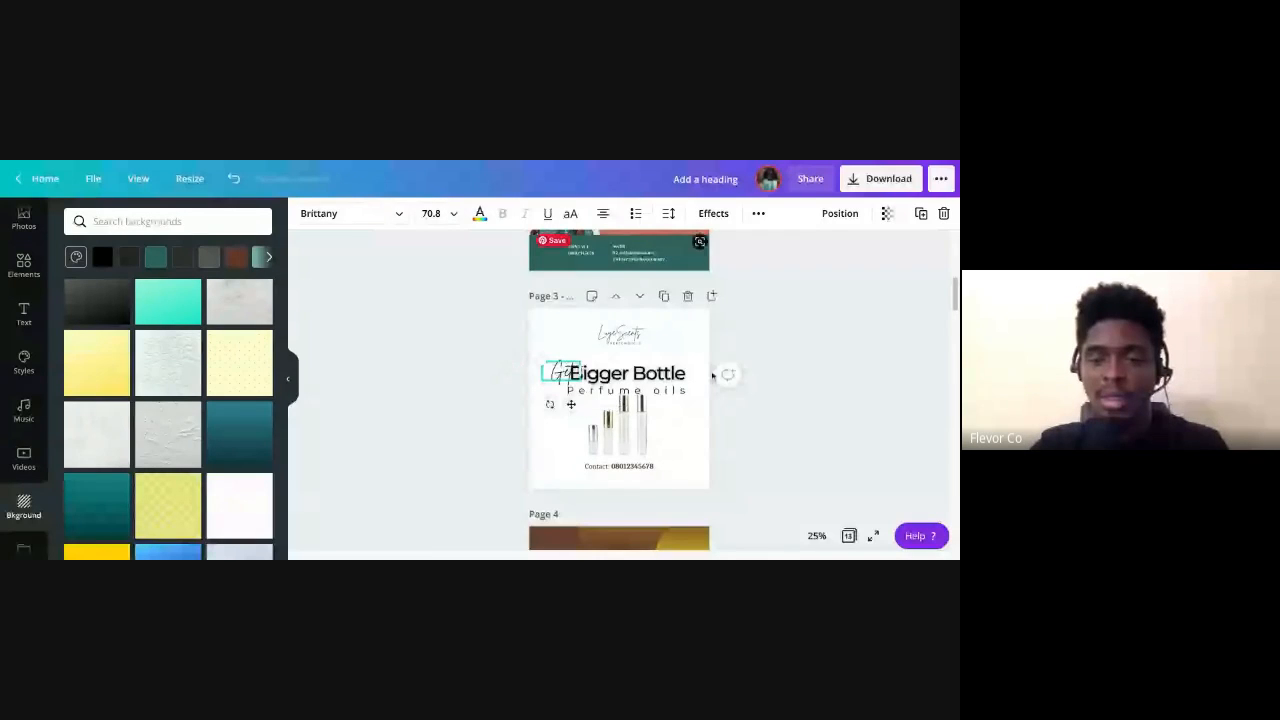
pyautogui.click(625, 378)
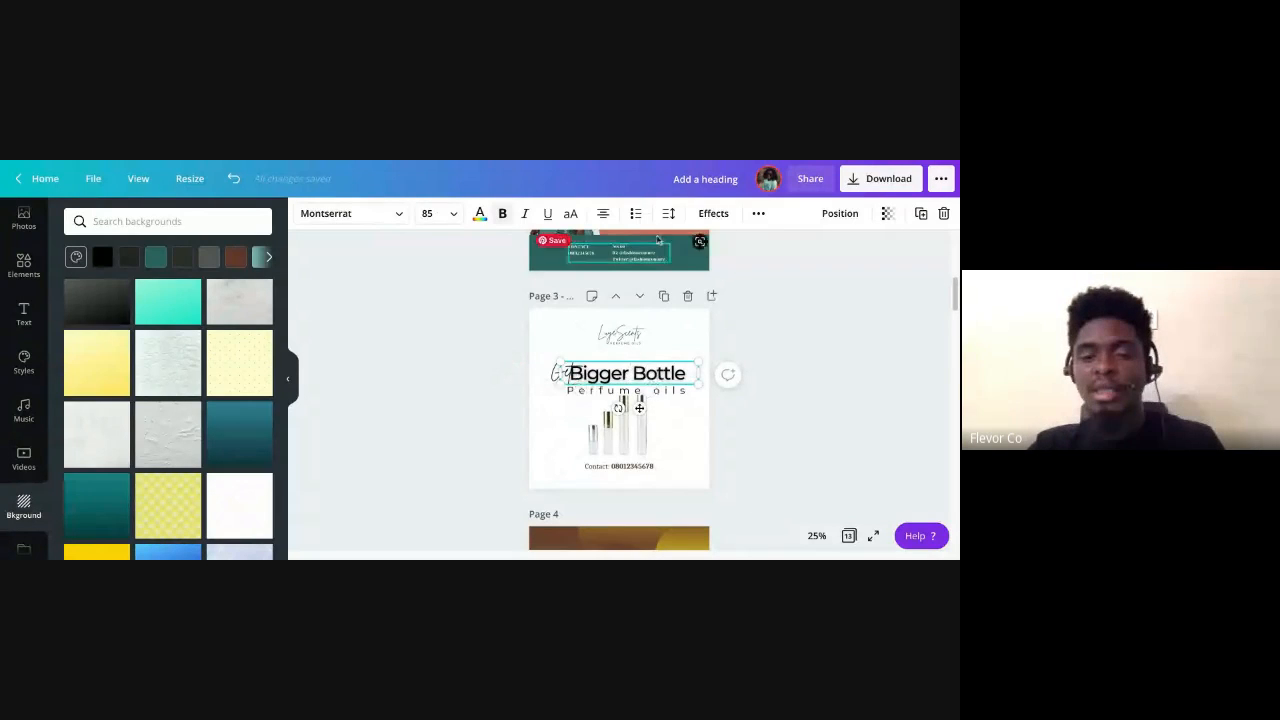
pyautogui.click(603, 213)
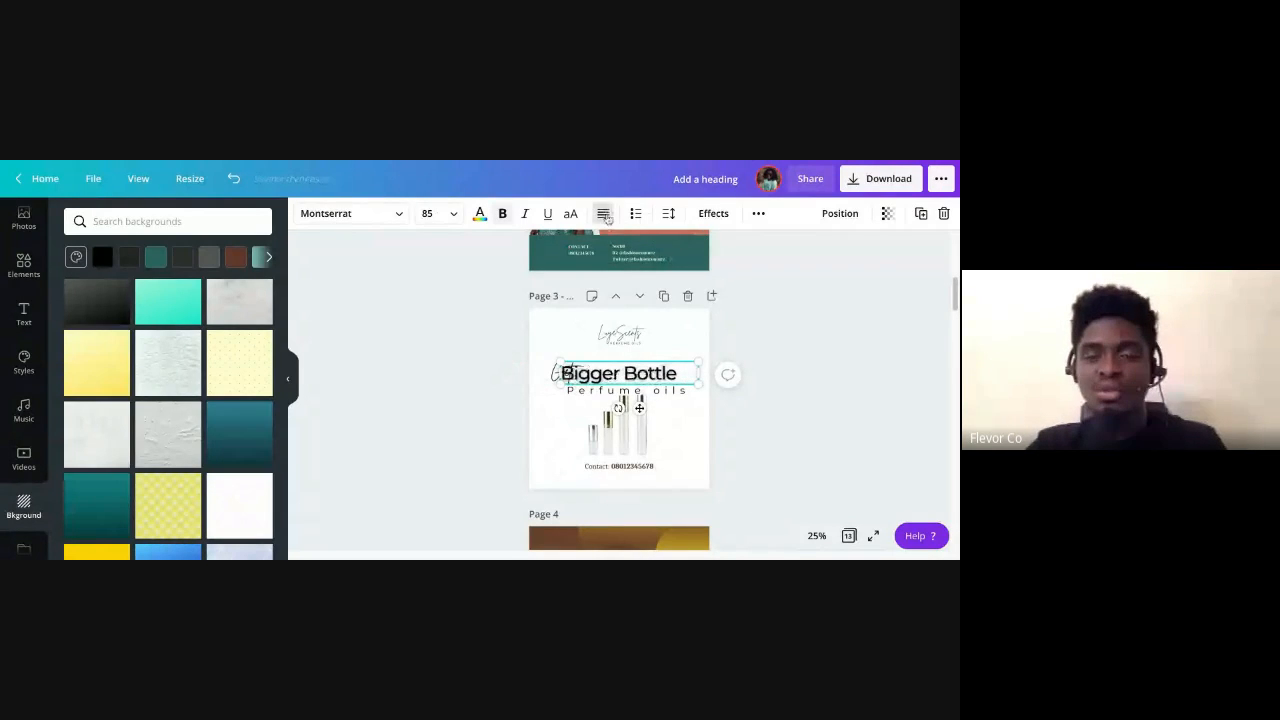
pyautogui.click(603, 213)
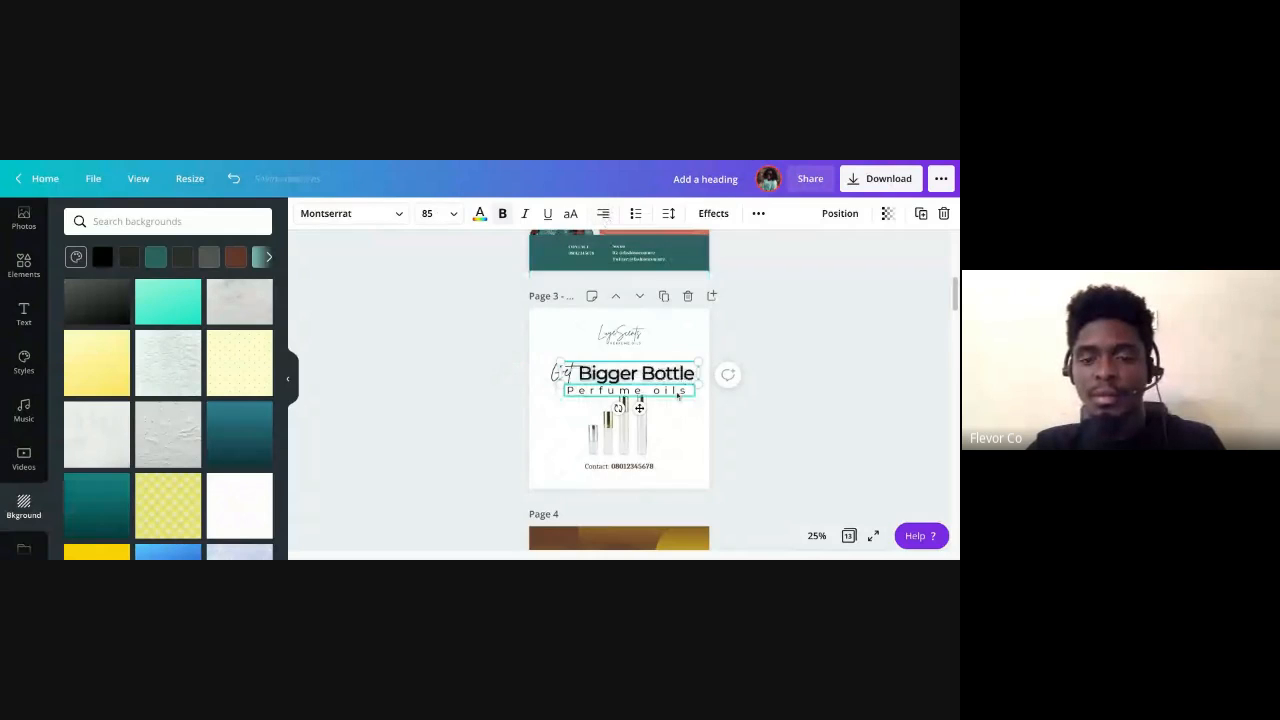
pyautogui.click(606, 216)
pyautogui.click(797, 371)
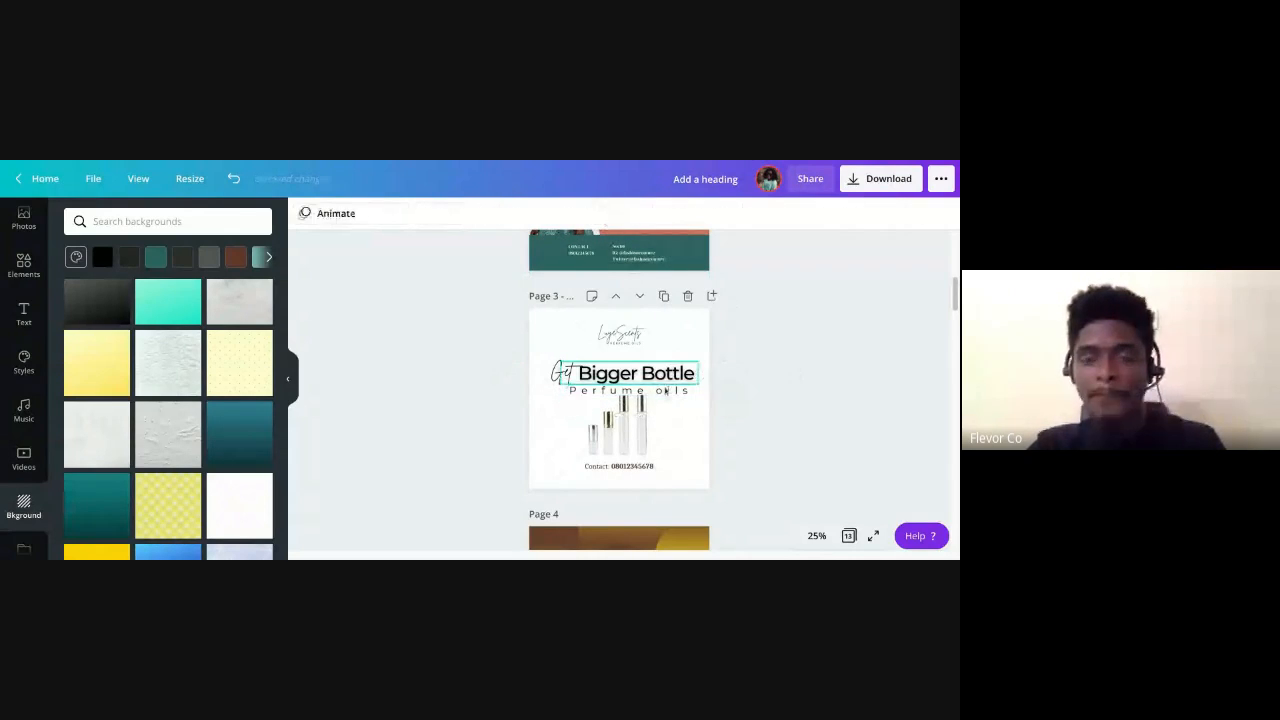
# Reduce the letter spacing of the "Perfume oils" line to 397
pyautogui.click(672, 393)
pyautogui.doubleClick(684, 393)
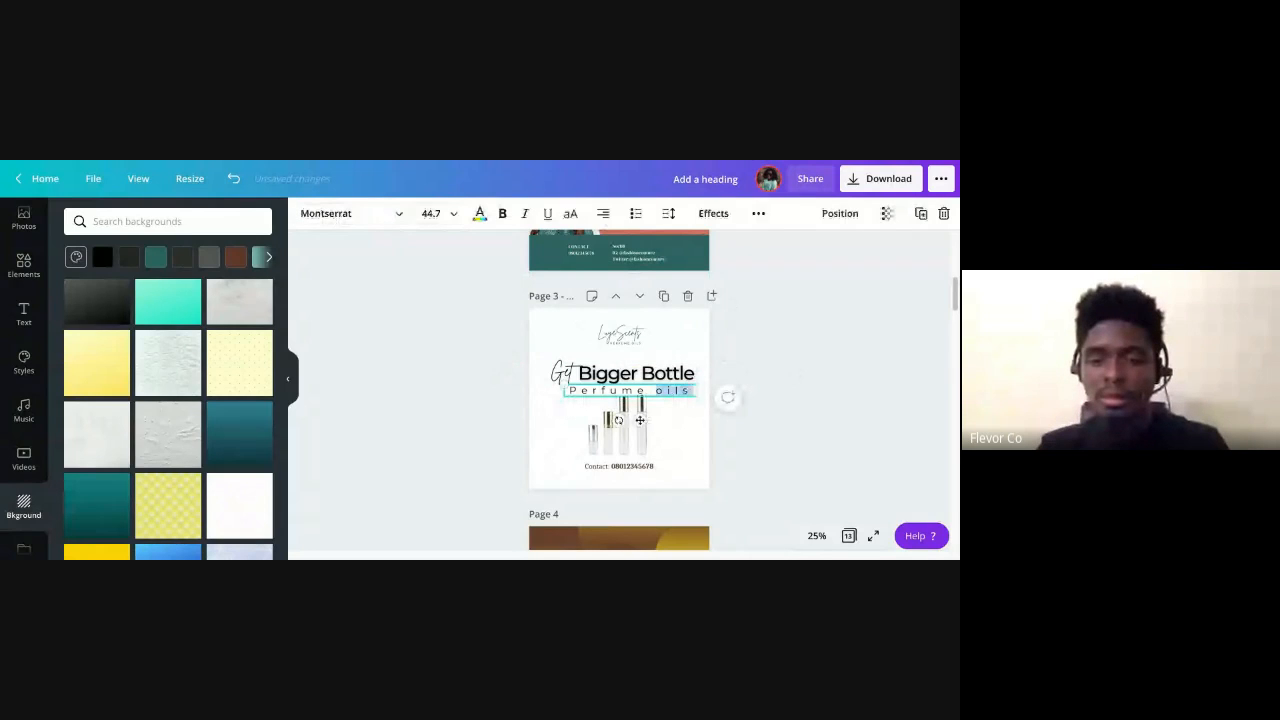
pyautogui.hotkey('ctrl', 'z')
pyautogui.click(668, 213)
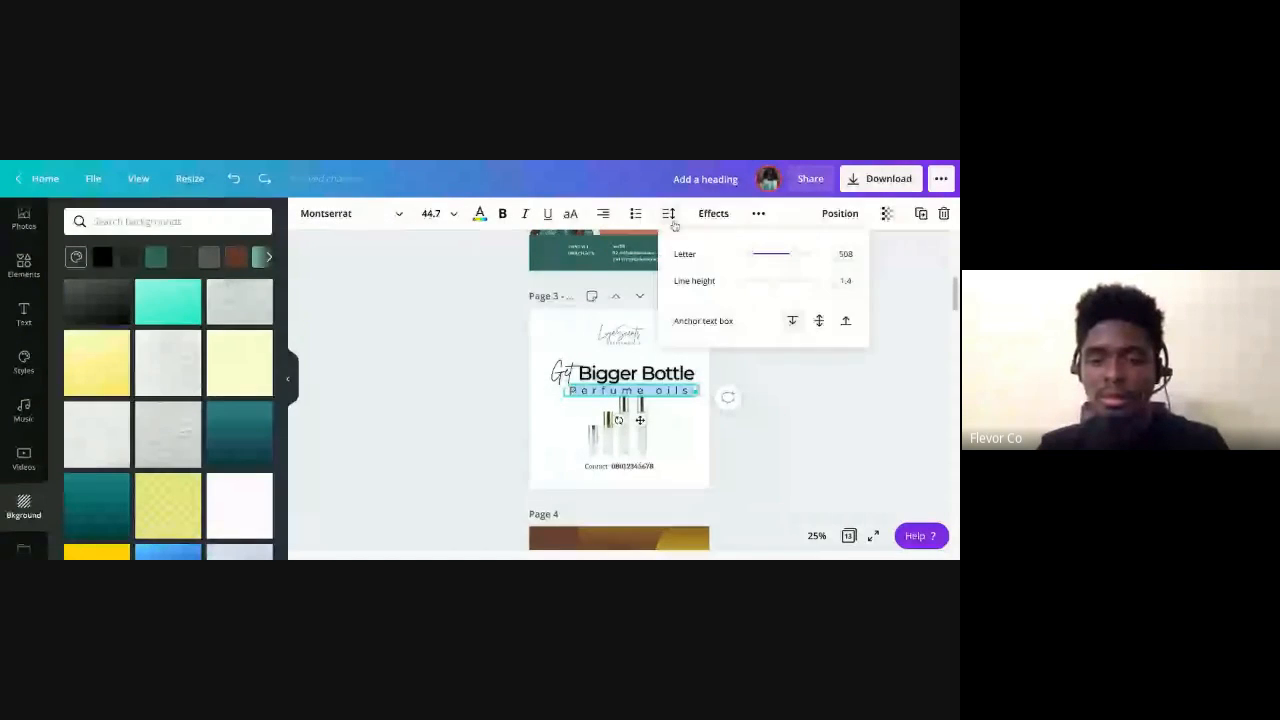
pyautogui.moveTo(775, 254)
pyautogui.mouseDown()
pyautogui.moveTo(794, 254)
pyautogui.moveTo(778, 255)
pyautogui.mouseUp()
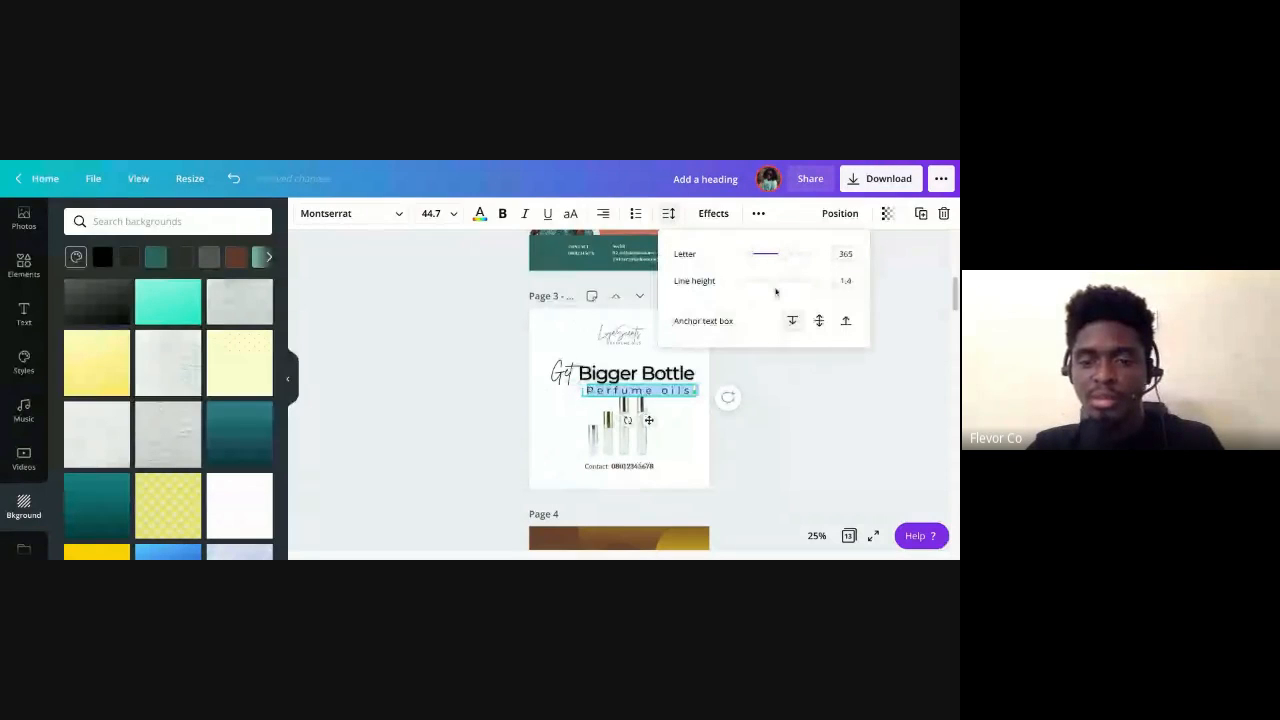
pyautogui.moveTo(778, 254); pyautogui.dragTo(787, 257)
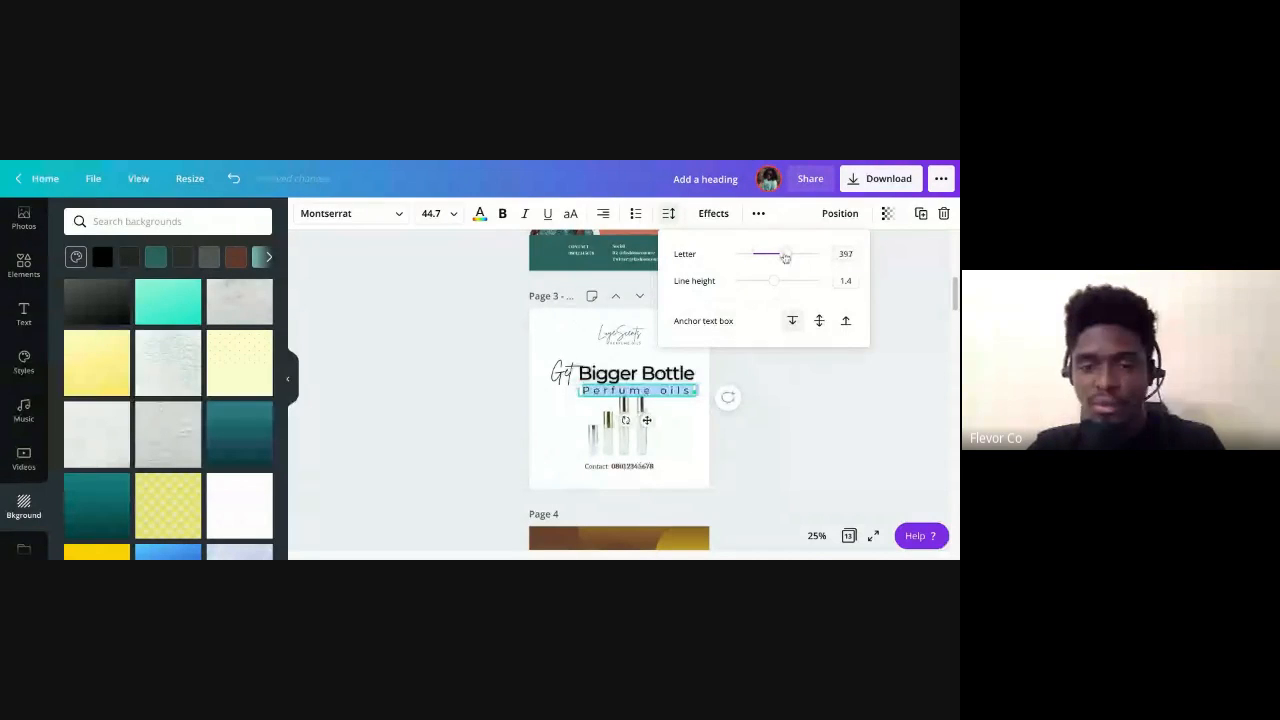
pyautogui.click(847, 438)
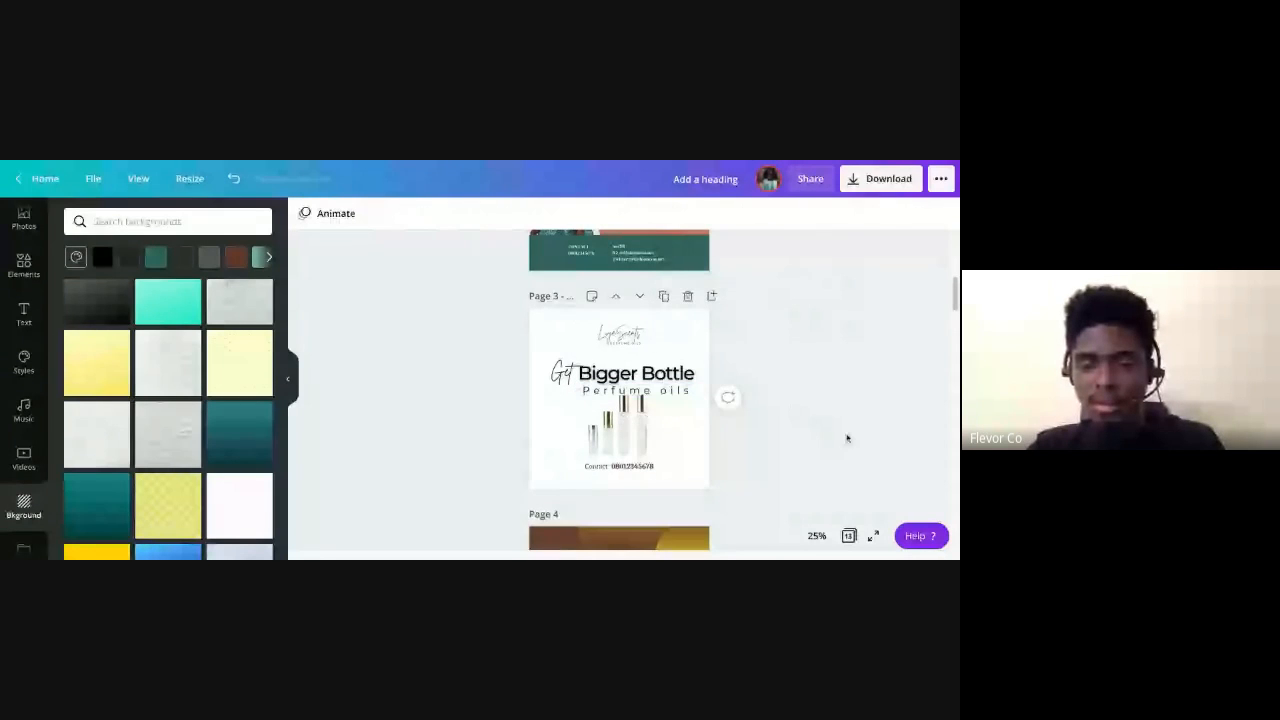
# Narrow the "Bigger Bottle" text box from its left edge and enlarge the script word "Get" to font size 107
pyautogui.click(636, 374)
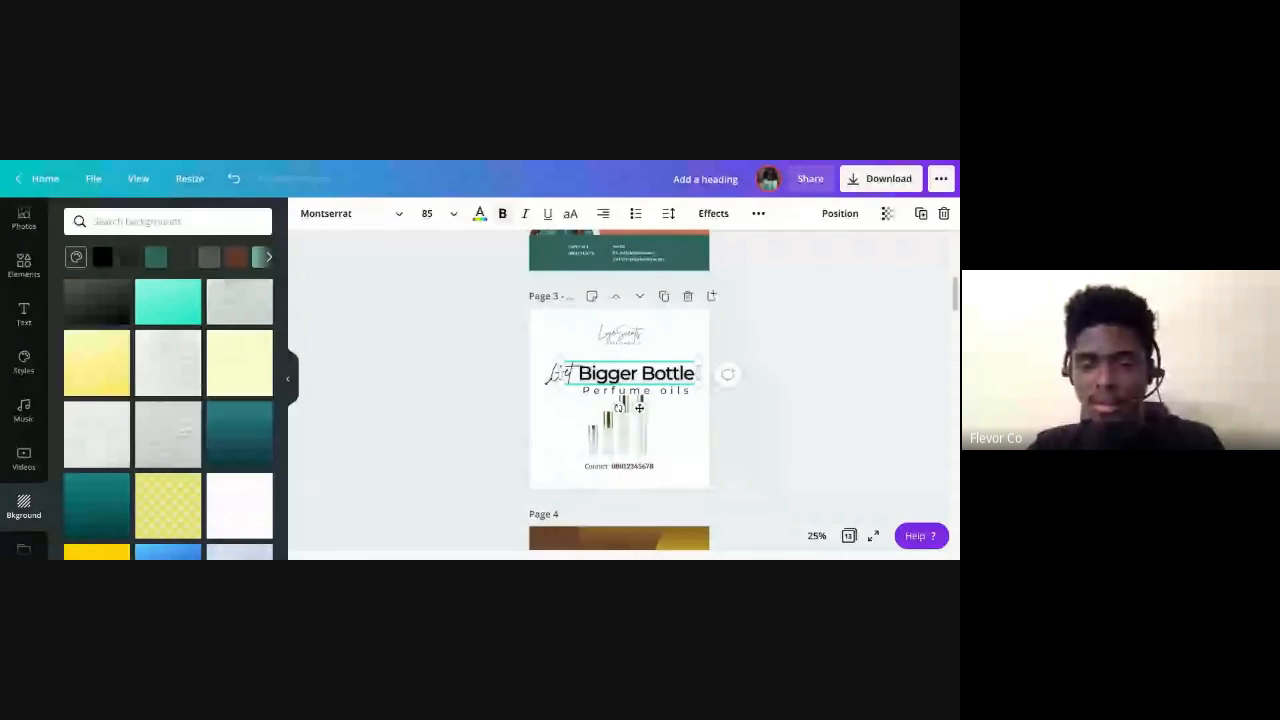
pyautogui.moveTo(562, 373); pyautogui.dragTo(570, 374)
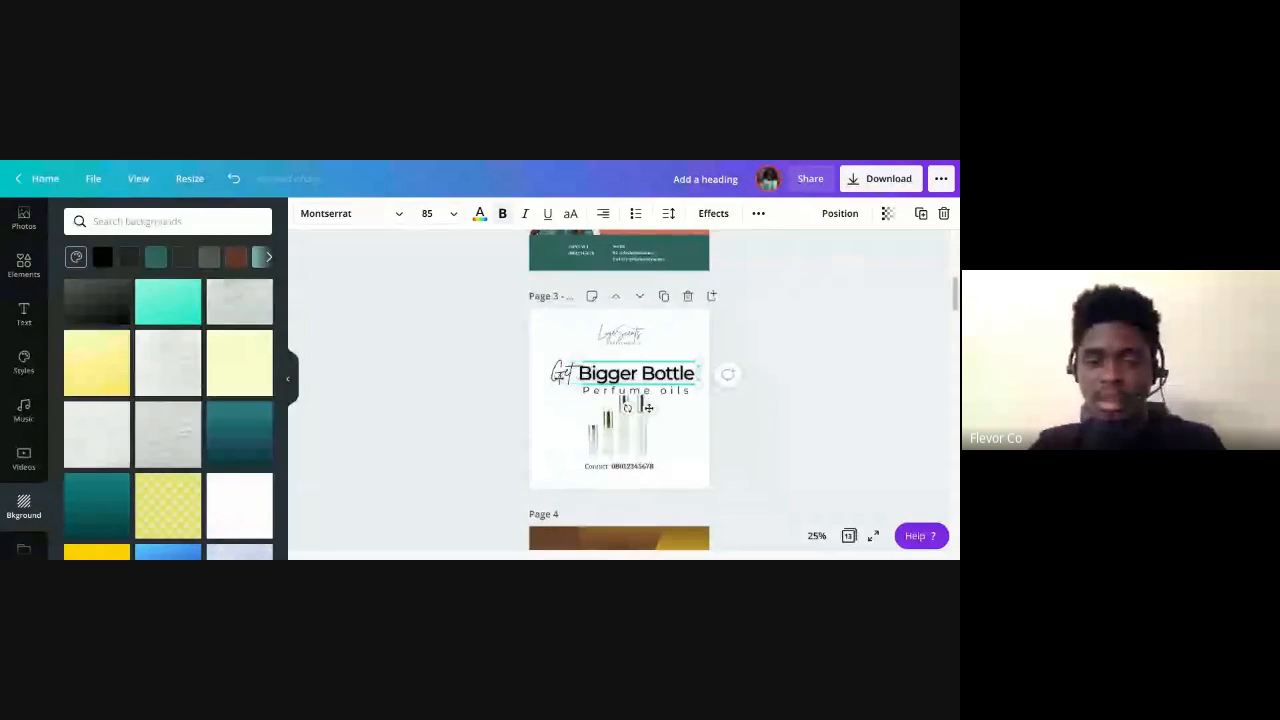
pyautogui.click(556, 380)
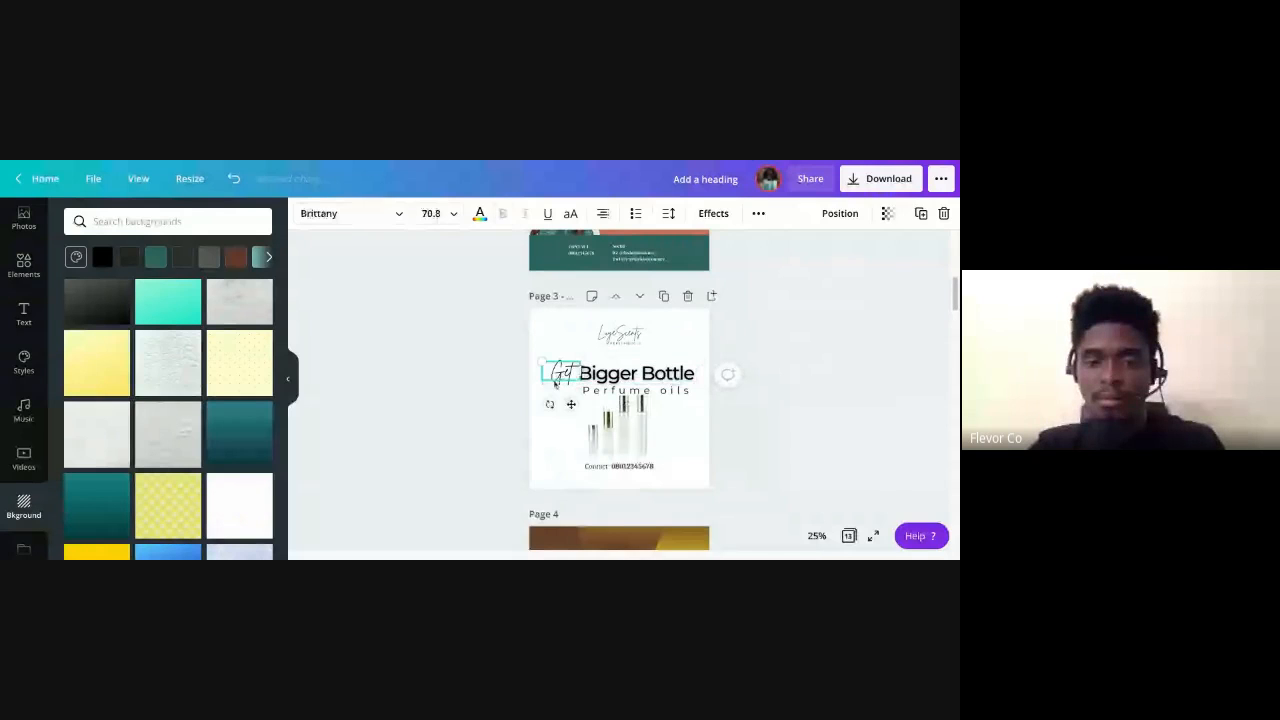
pyautogui.moveTo(579, 382)
pyautogui.mouseDown()
pyautogui.moveTo(608, 394)
pyautogui.moveTo(563, 383)
pyautogui.mouseUp()
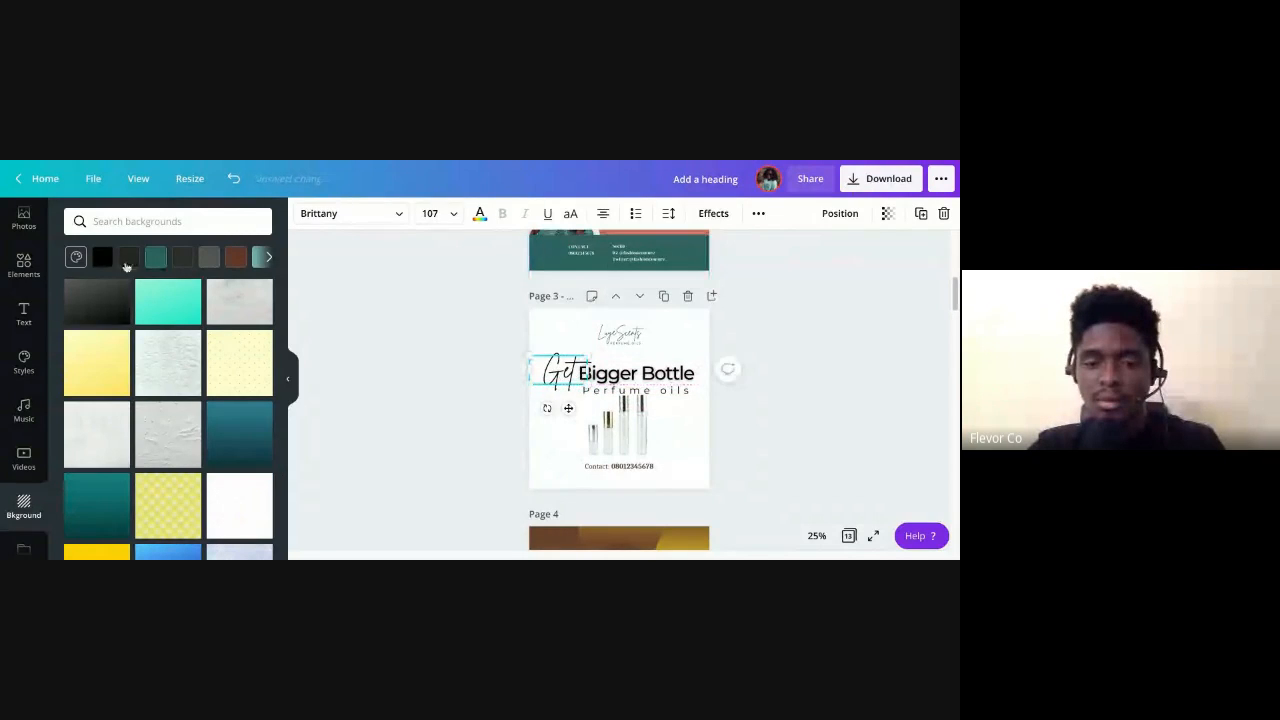
# Recolour the script word "Get" to the dark green from the document colours
pyautogui.click(258, 258)
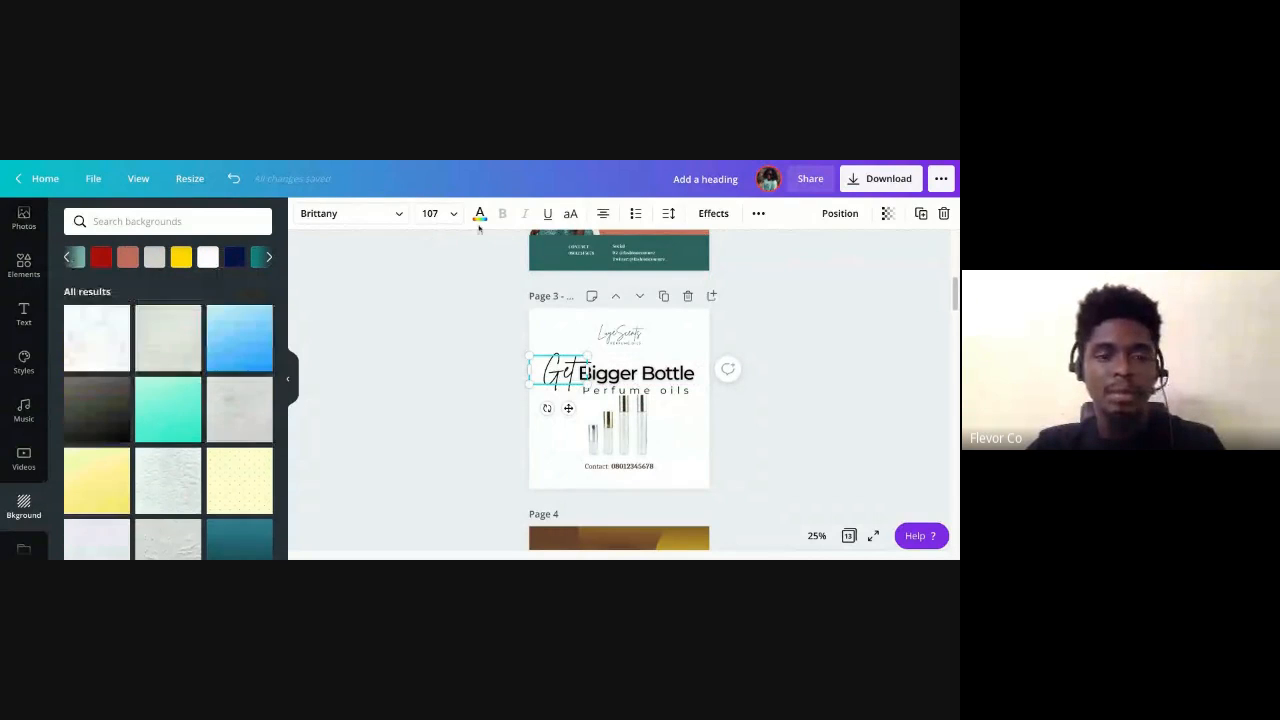
pyautogui.click(480, 215)
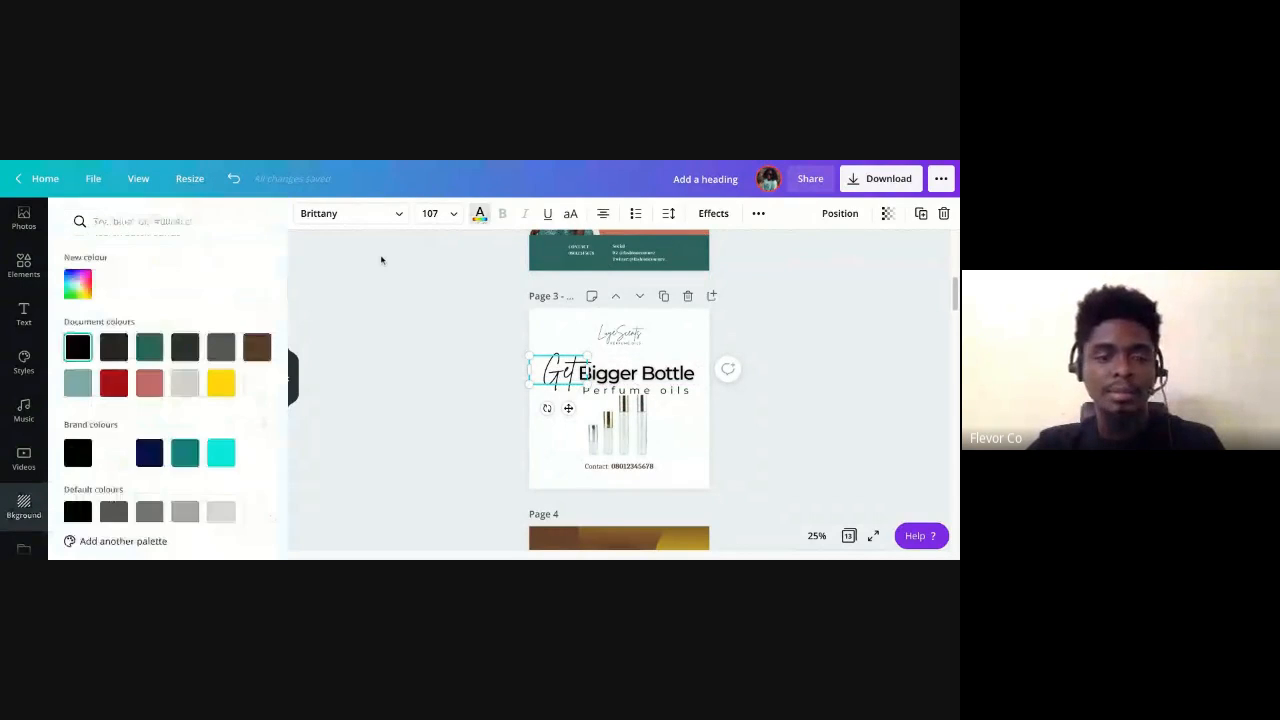
pyautogui.click(150, 347)
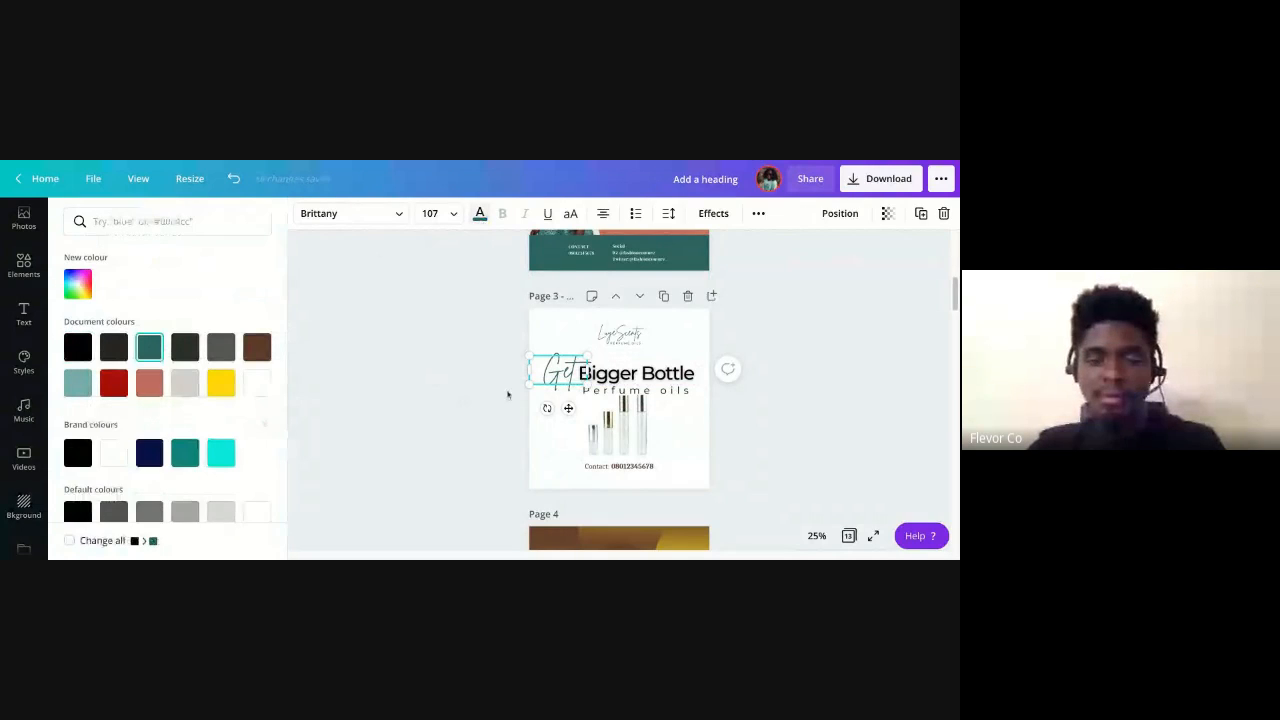
pyautogui.click(507, 394)
# Group "Get", "Bigger Bottle" and "Perfume oils", scale the group down until the headline is size 81.2, and move it slightly up
pyautogui.click(606, 391)
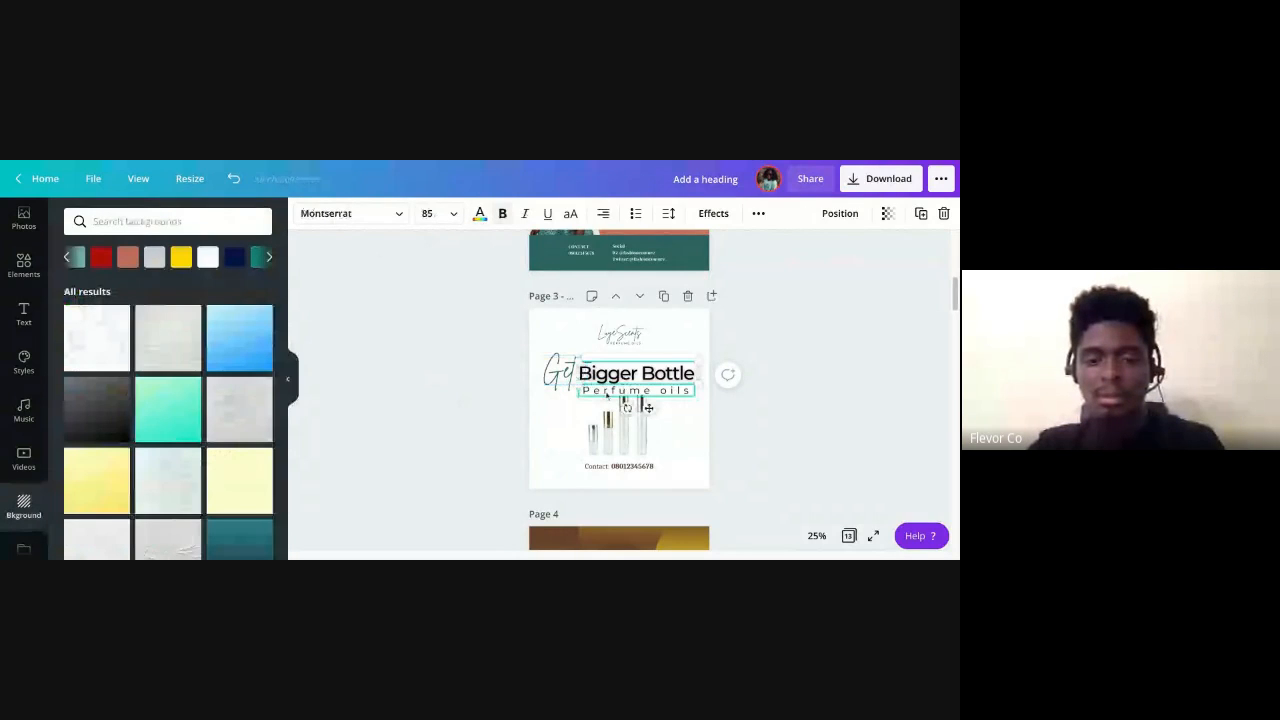
pyautogui.keyDown('shift'); pyautogui.click(606, 393); pyautogui.keyUp('shift')
pyautogui.keyDown('shift'); pyautogui.click(561, 373); pyautogui.keyUp('shift')
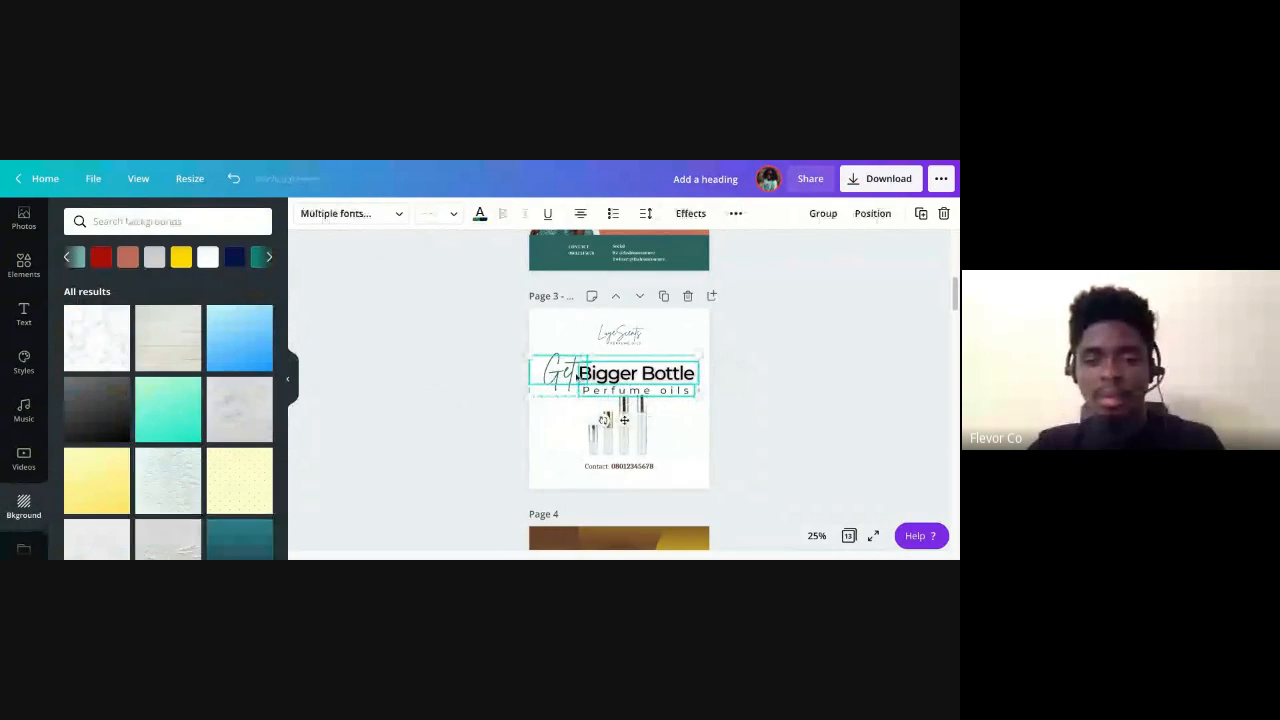
pyautogui.click(823, 213)
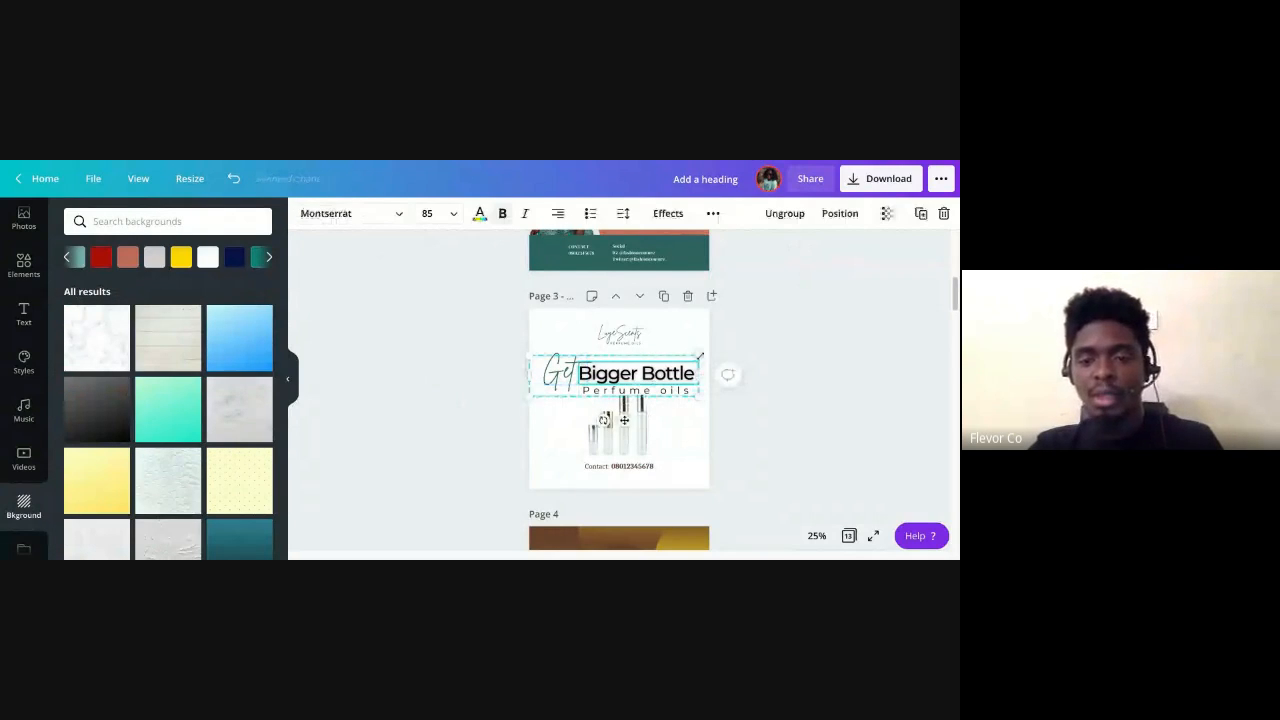
pyautogui.moveTo(698, 355); pyautogui.dragTo(700, 356)
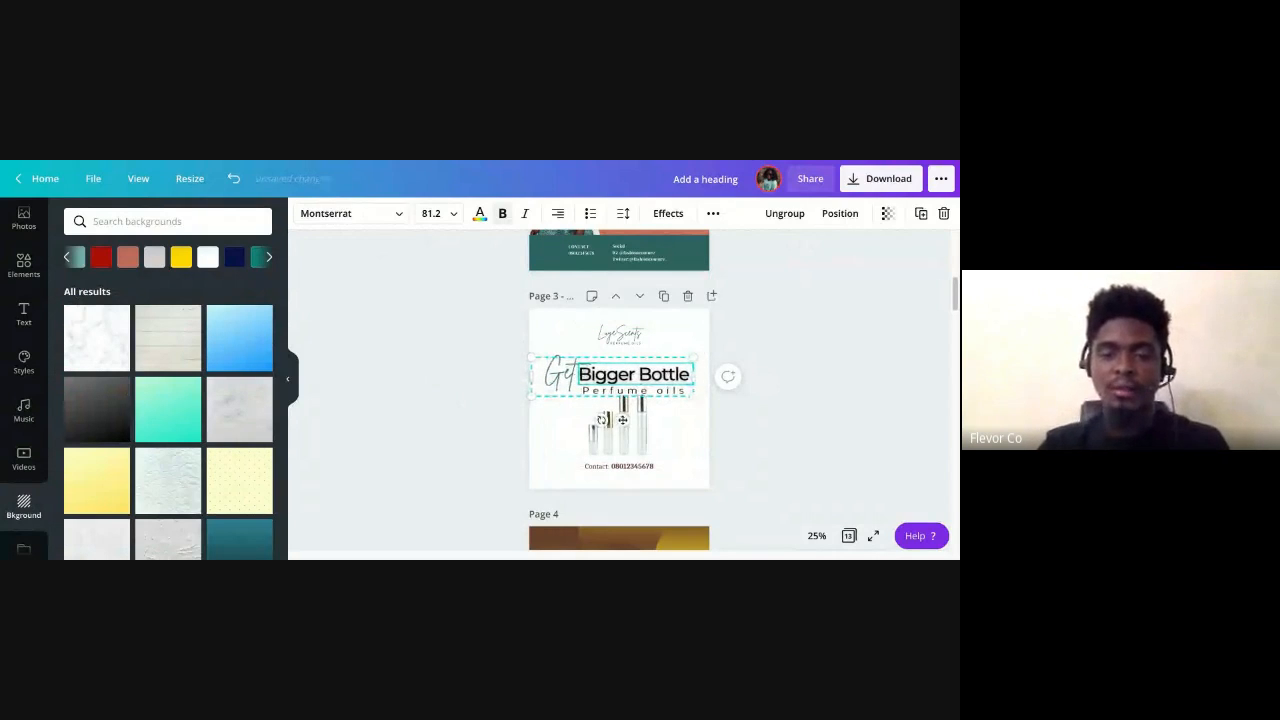
pyautogui.moveTo(630, 381); pyautogui.dragTo(629, 377)
pyautogui.click(717, 449)
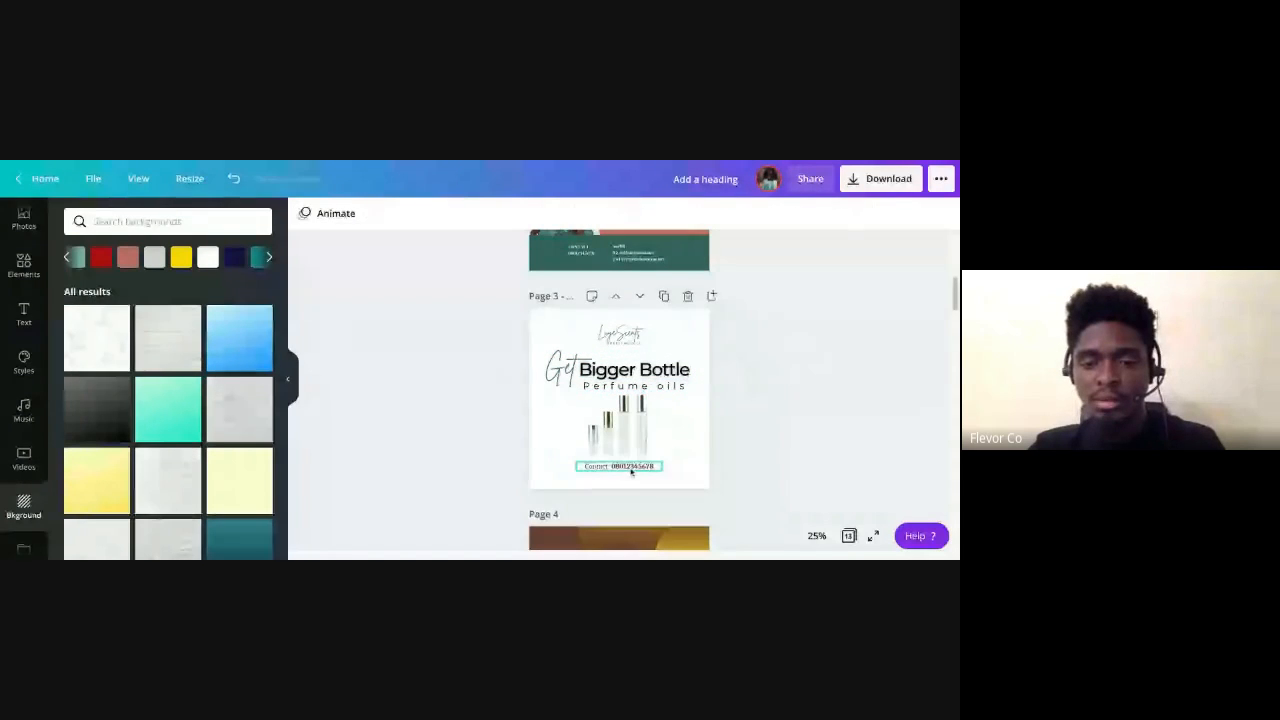
# Select the contact line together with the bottles image and move both slightly down on the flyer
pyautogui.click(631, 467)
pyautogui.click(631, 443)
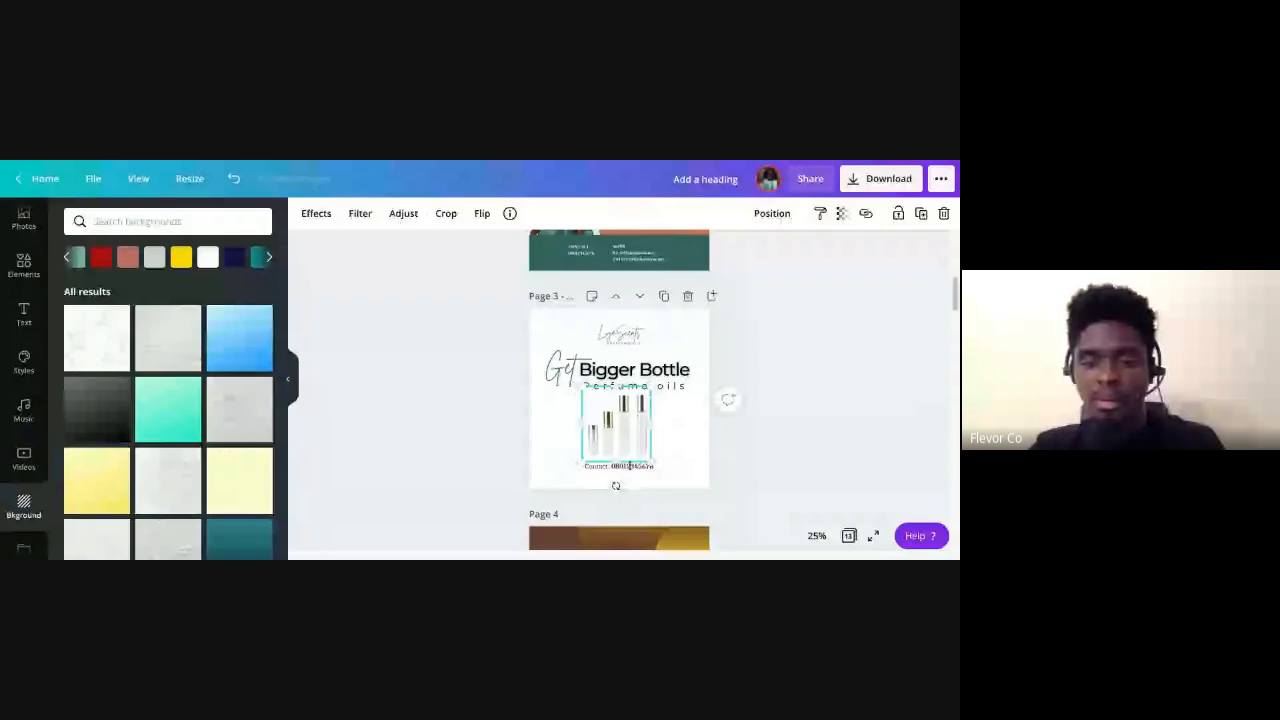
pyautogui.click(640, 466)
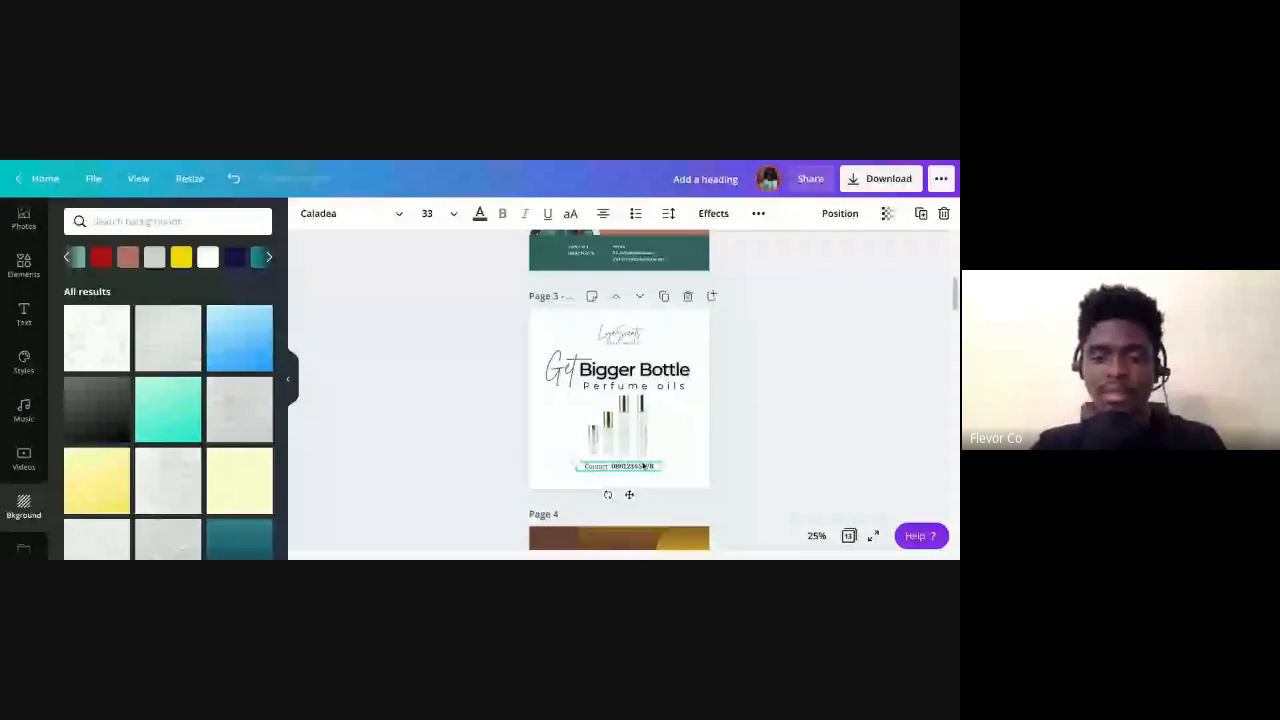
pyautogui.keyDown('shift'); pyautogui.click(640, 452); pyautogui.keyUp('shift')
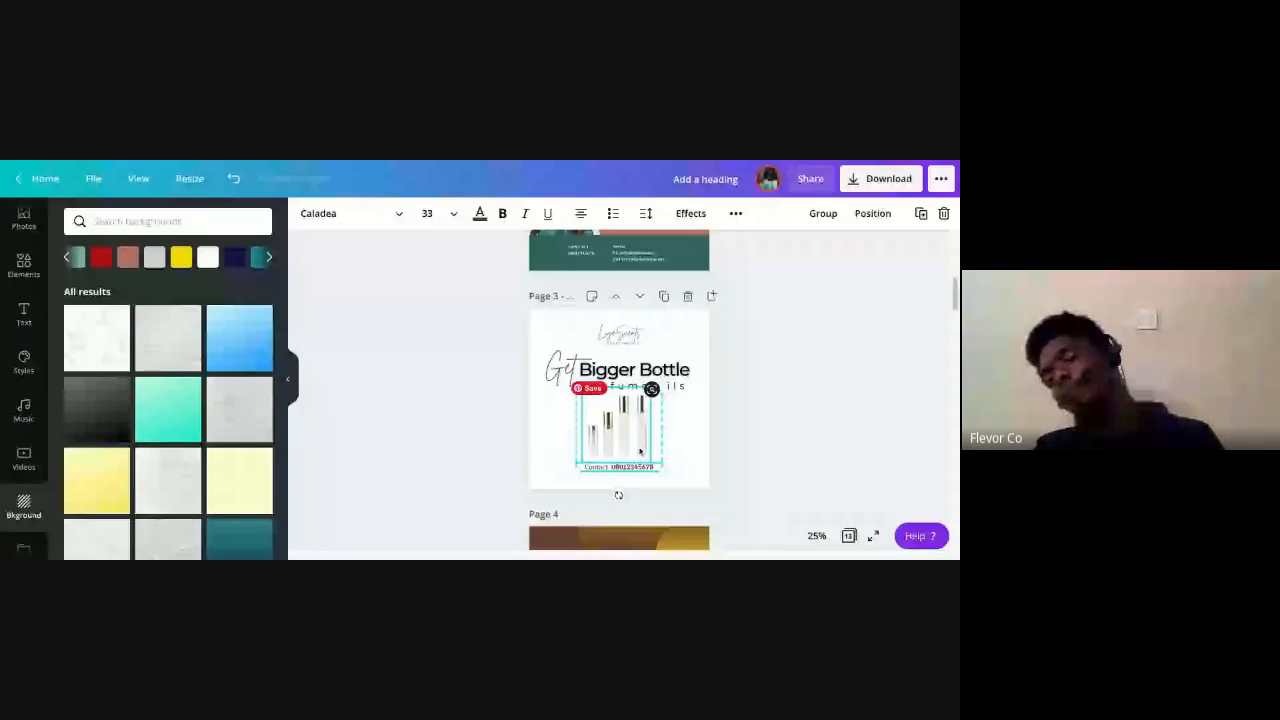
pyautogui.click(843, 391)
# Shrink the logo and place it a little higher, centred near the flyer's upper edge
pyautogui.click(628, 369)
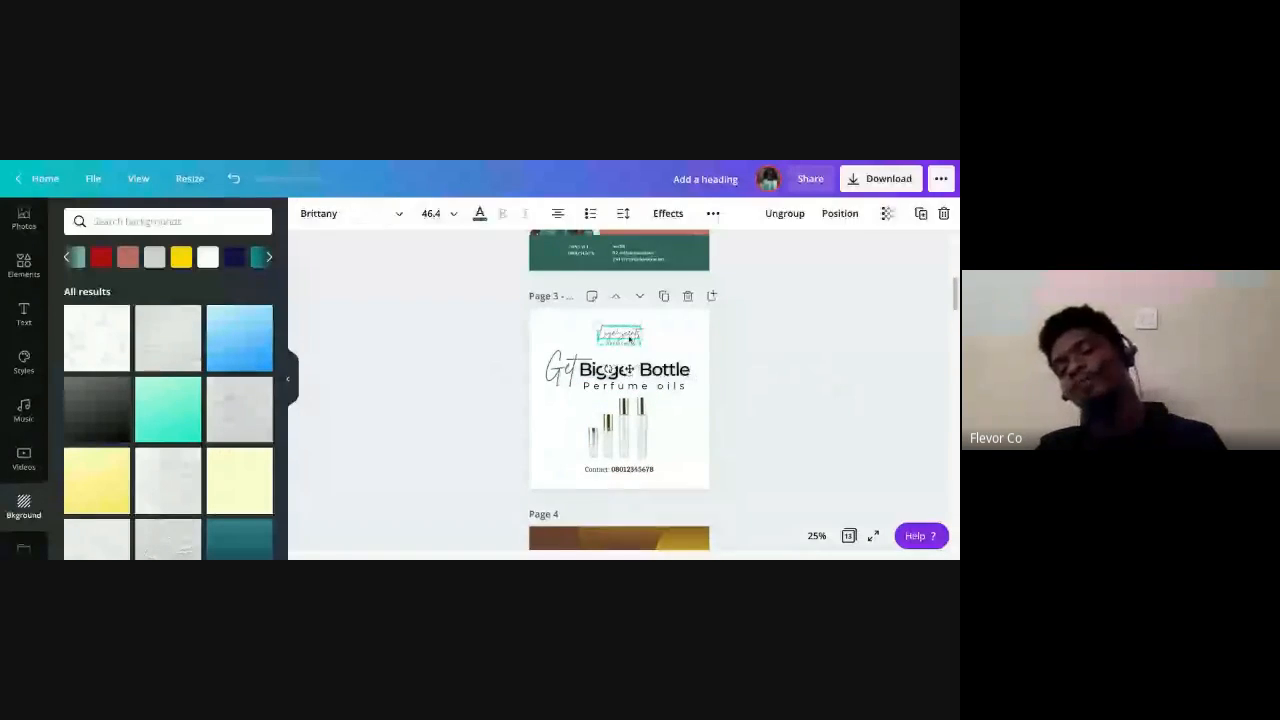
pyautogui.click(817, 536)
pyautogui.click(803, 382)
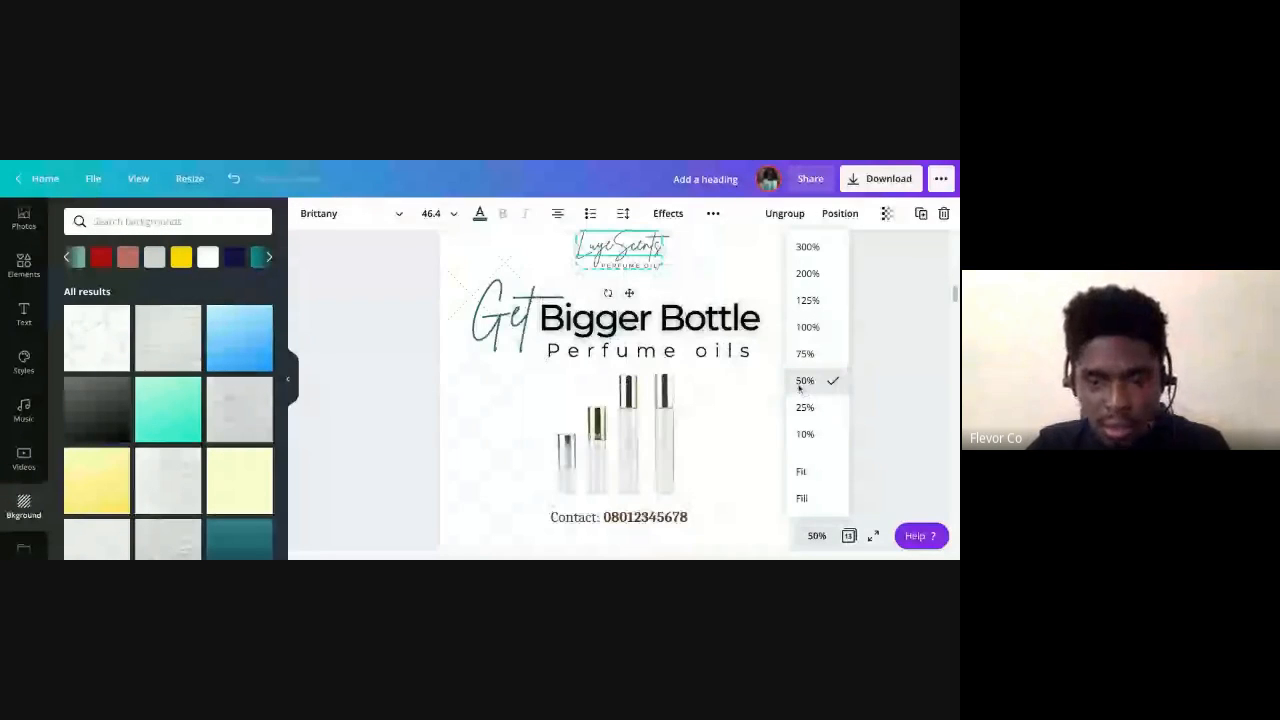
pyautogui.moveTo(669, 269); pyautogui.dragTo(628, 305)
# Move the grouped headline text up towards the logo and scale it down until "Bigger Bottle" is size 78.4
pyautogui.click(636, 392)
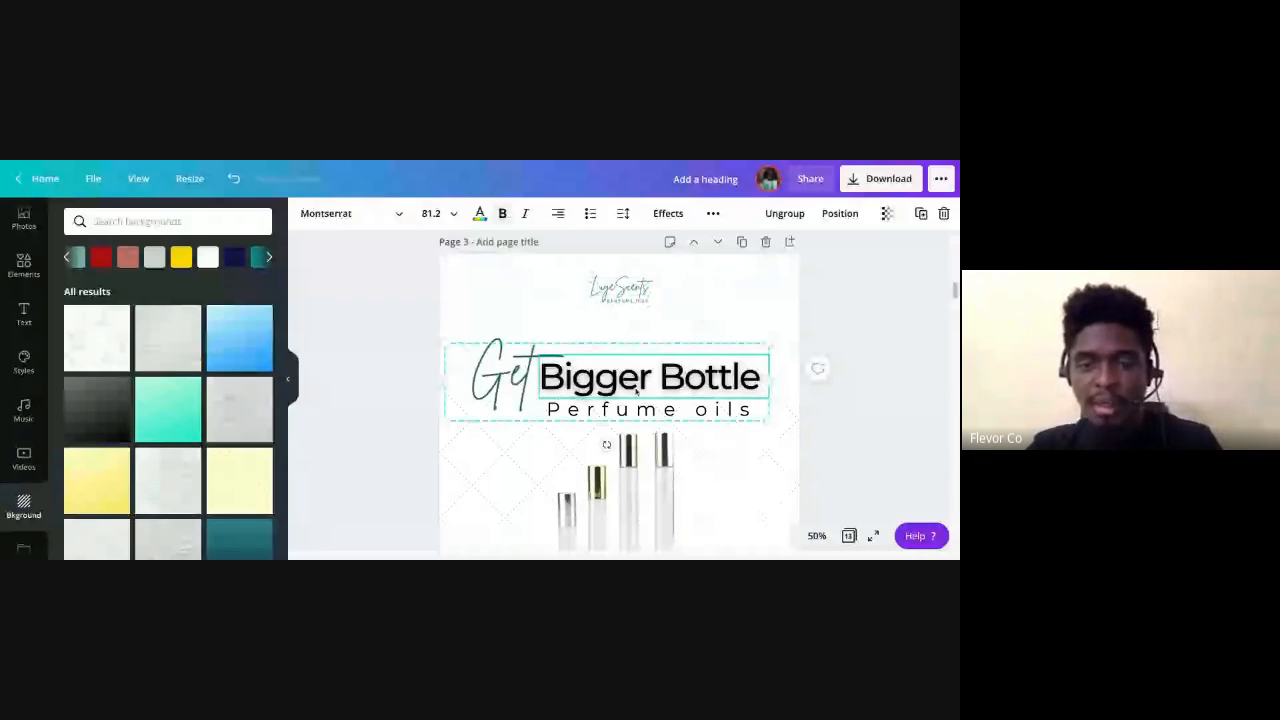
pyautogui.hotkey('shift', 'Up')
pyautogui.hotkey('shift', 'Up')
pyautogui.hotkey('shift', 'Up')
pyautogui.hotkey('shift', 'Up')
pyautogui.hotkey('shift', 'Up')
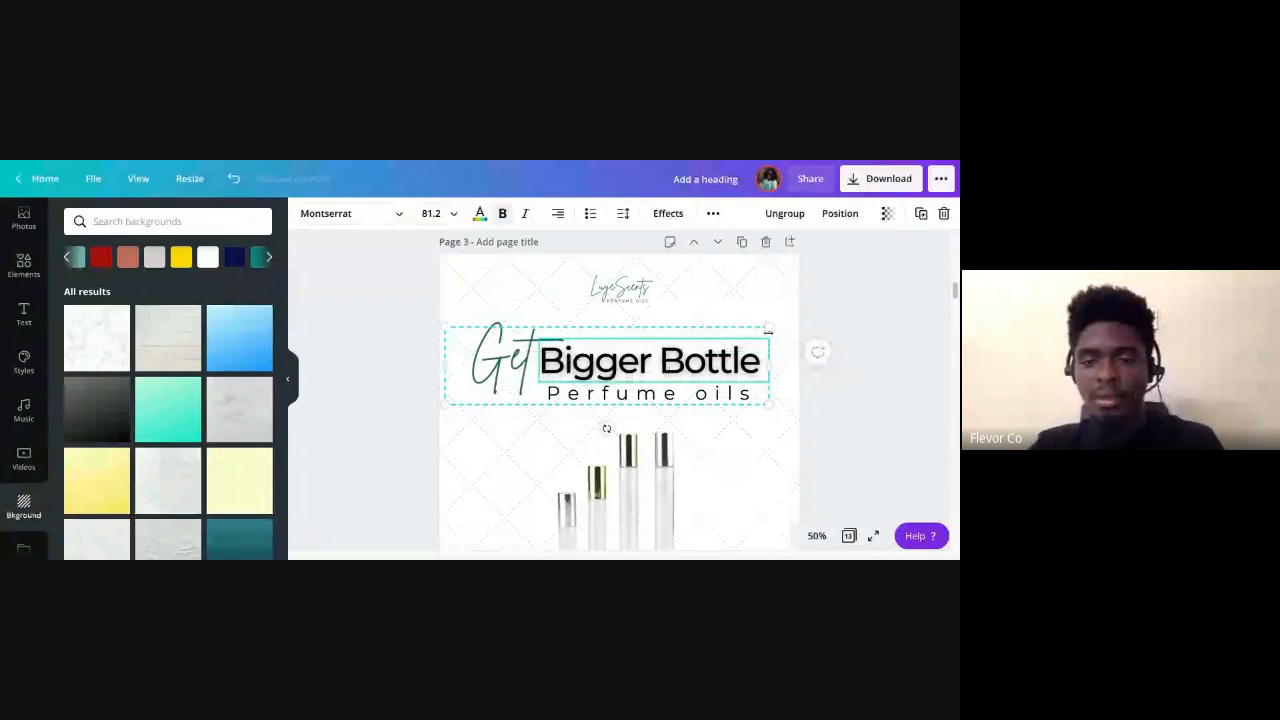
pyautogui.moveTo(769, 329); pyautogui.dragTo(767, 329)
# Change the font of "Bigger Bottle" to Montserrat Extra-Bold
pyautogui.doubleClick(648, 366)
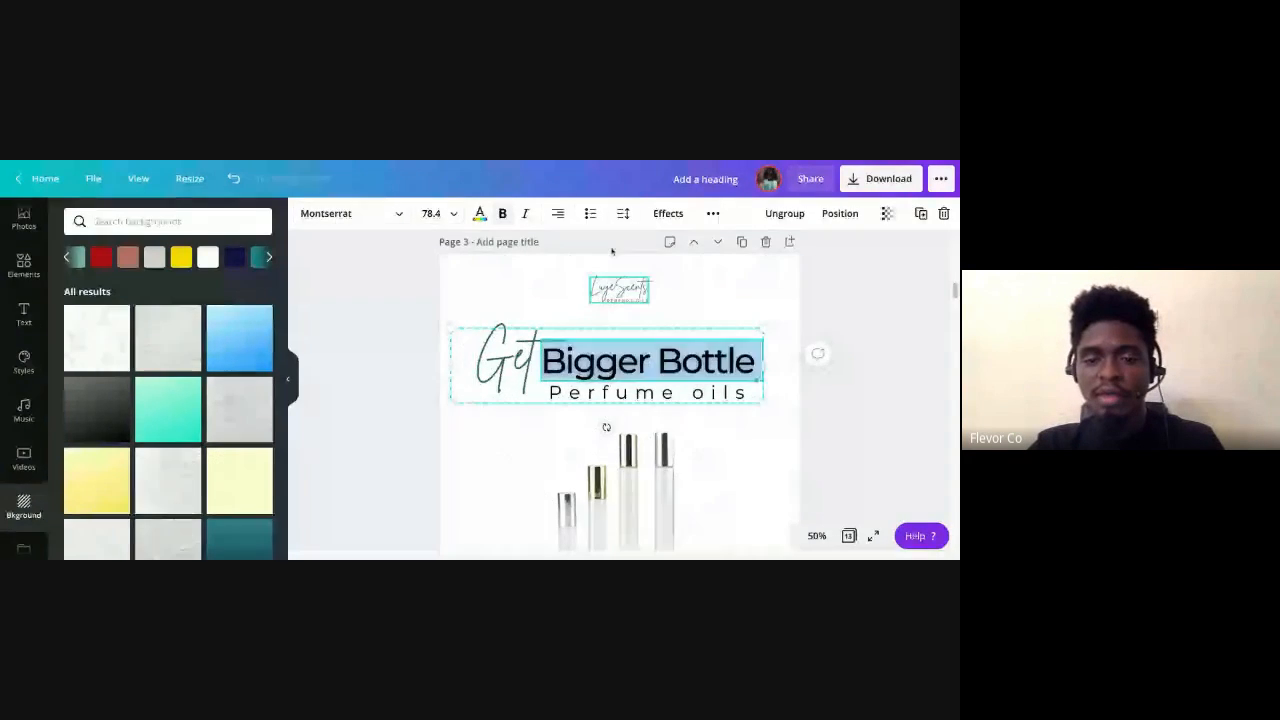
pyautogui.click(396, 220)
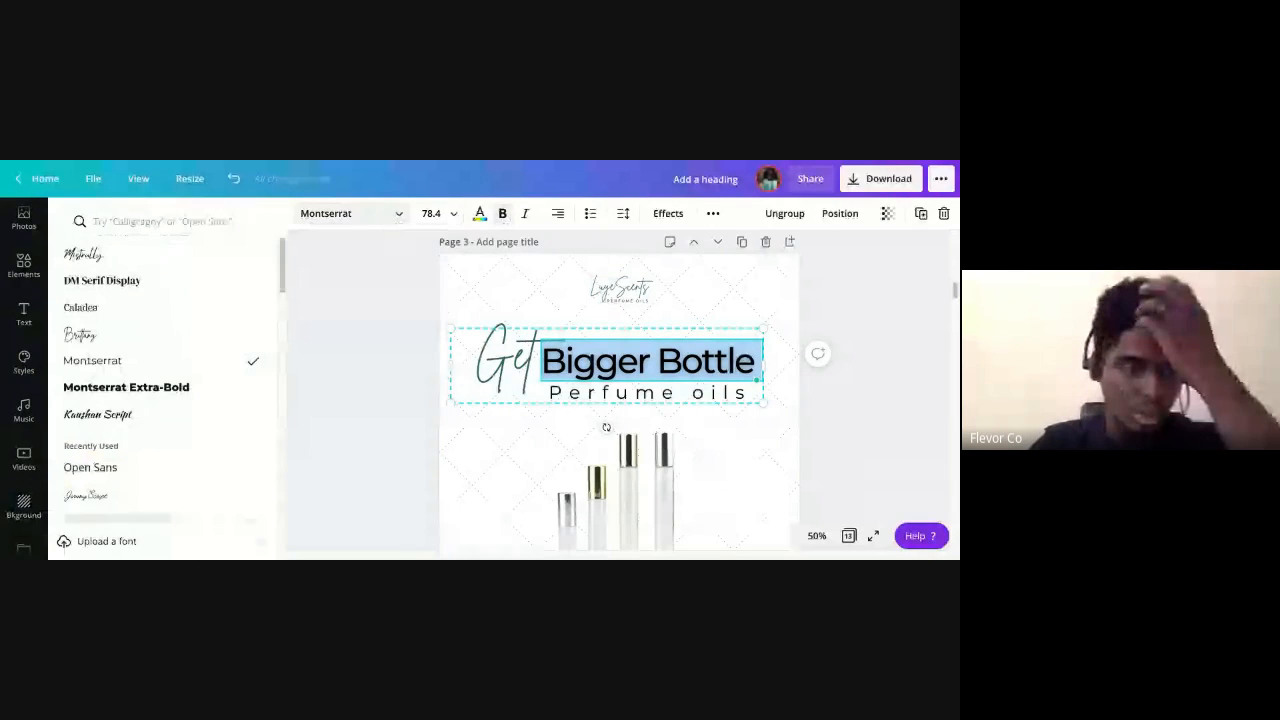
pyautogui.click(177, 387)
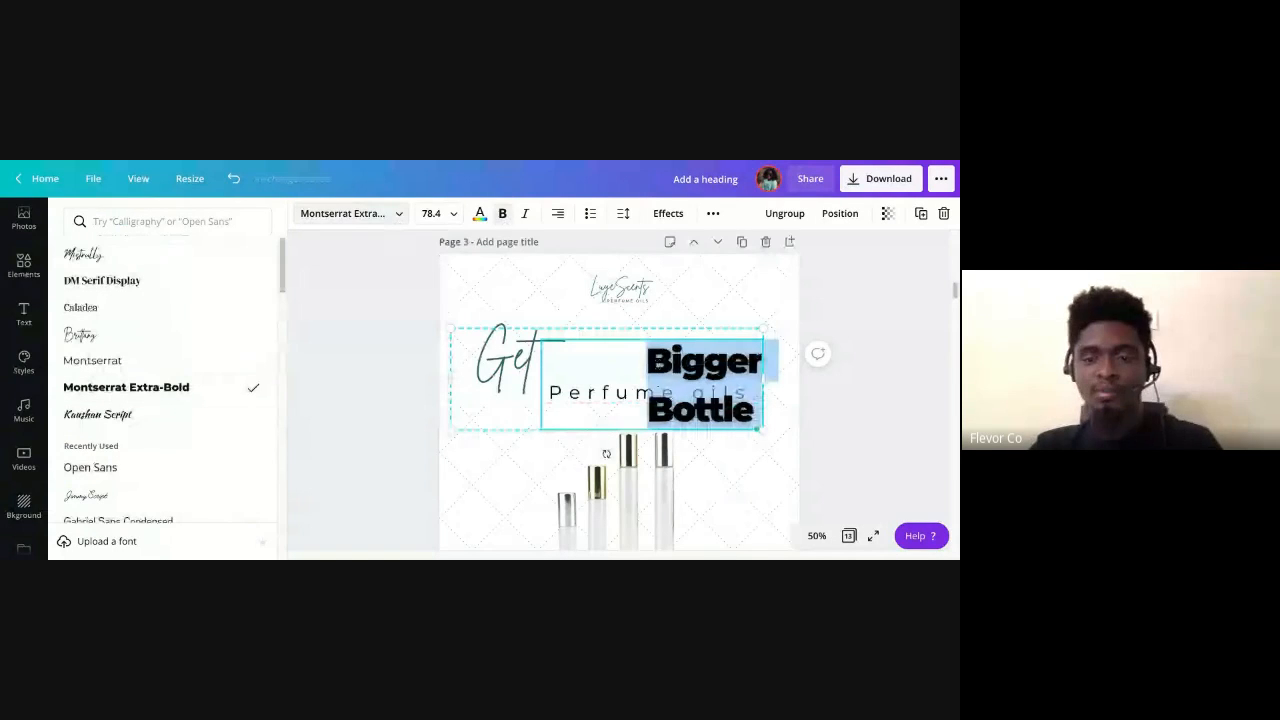
pyautogui.click(658, 363)
pyautogui.moveTo(649, 360); pyautogui.dragTo(537, 366)
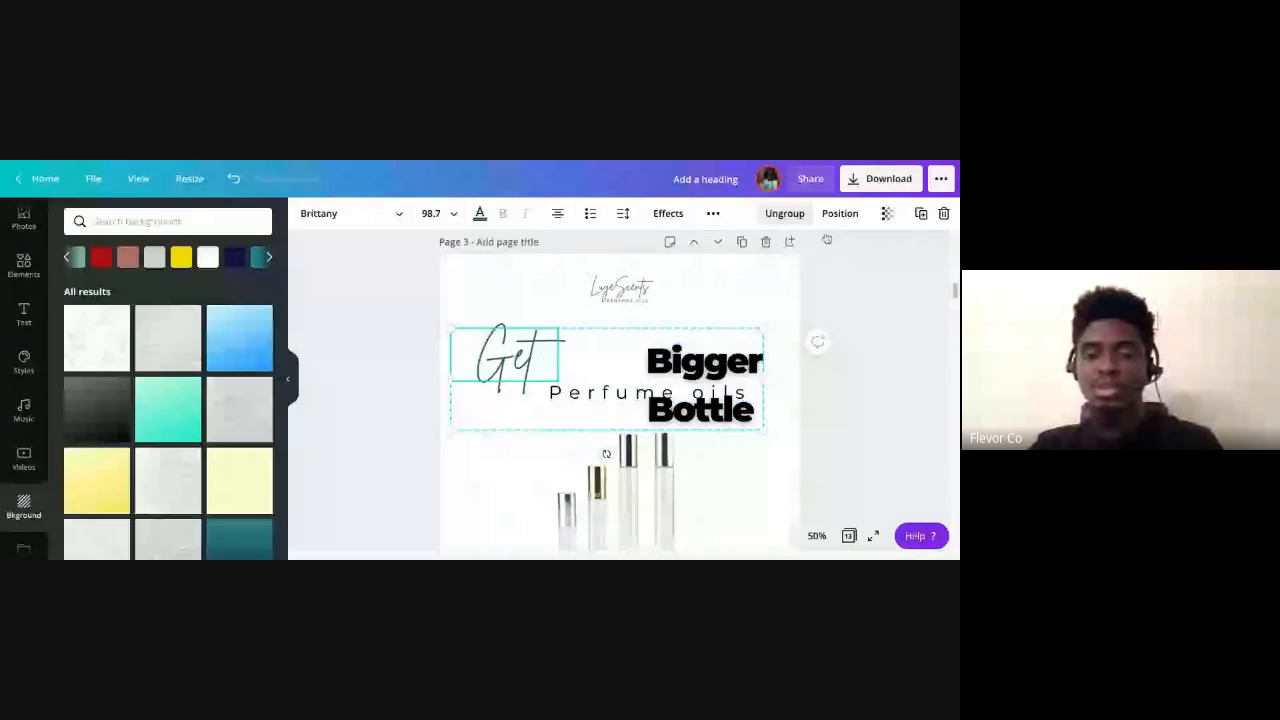
# Ungroup the headline text, narrow the "Bigger Bottle" box around its two lines and set its line height to 1.08
pyautogui.click(787, 214)
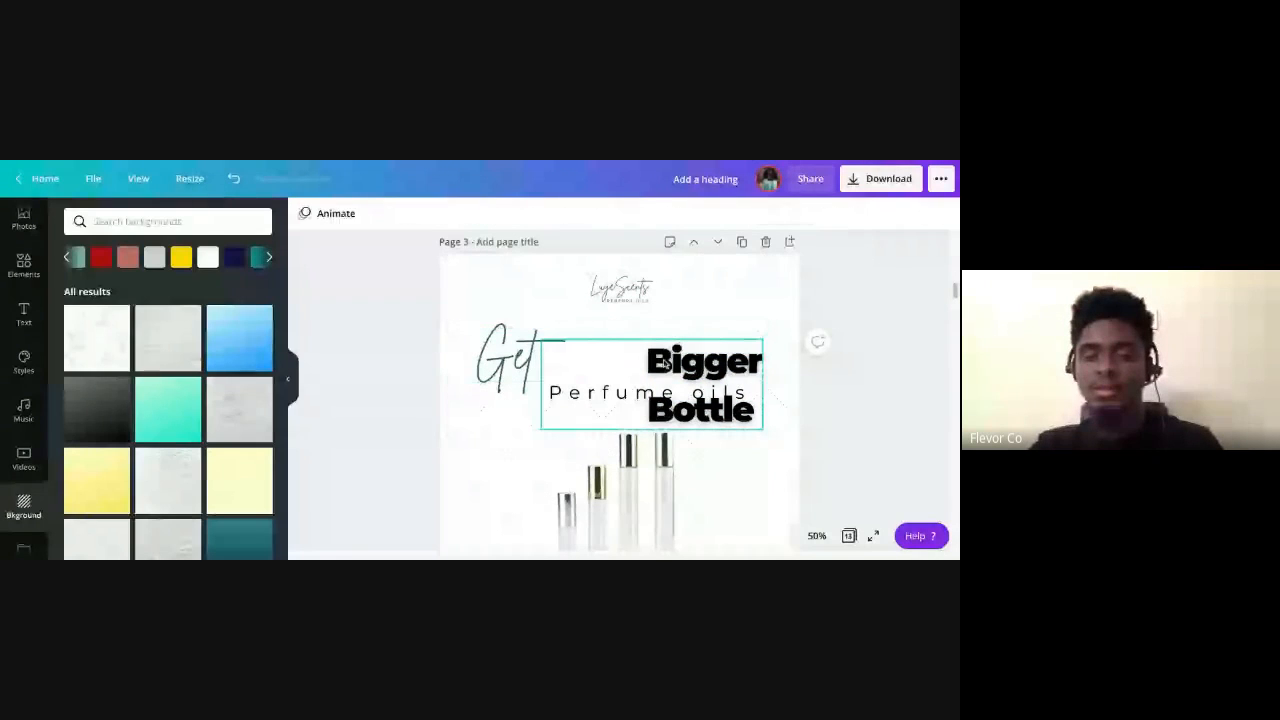
pyautogui.click(667, 364)
pyautogui.moveTo(545, 389); pyautogui.dragTo(638, 400)
pyautogui.click(669, 213)
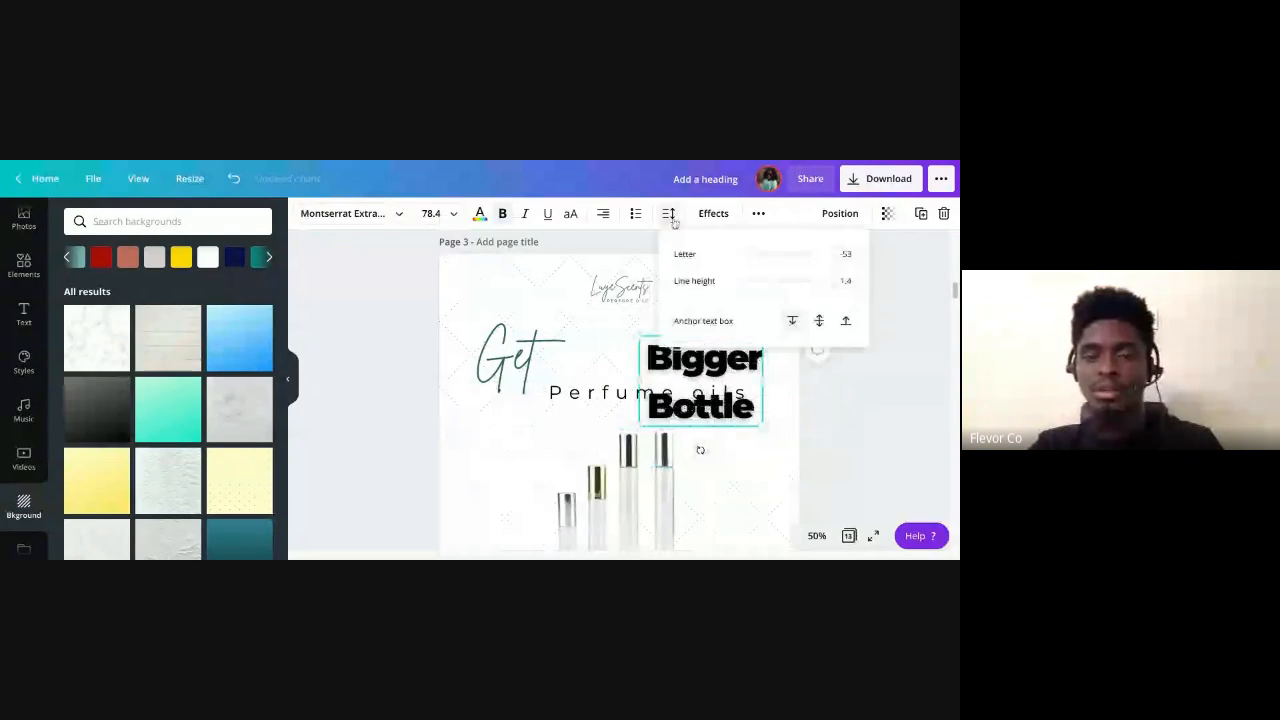
pyautogui.moveTo(773, 281); pyautogui.dragTo(763, 281)
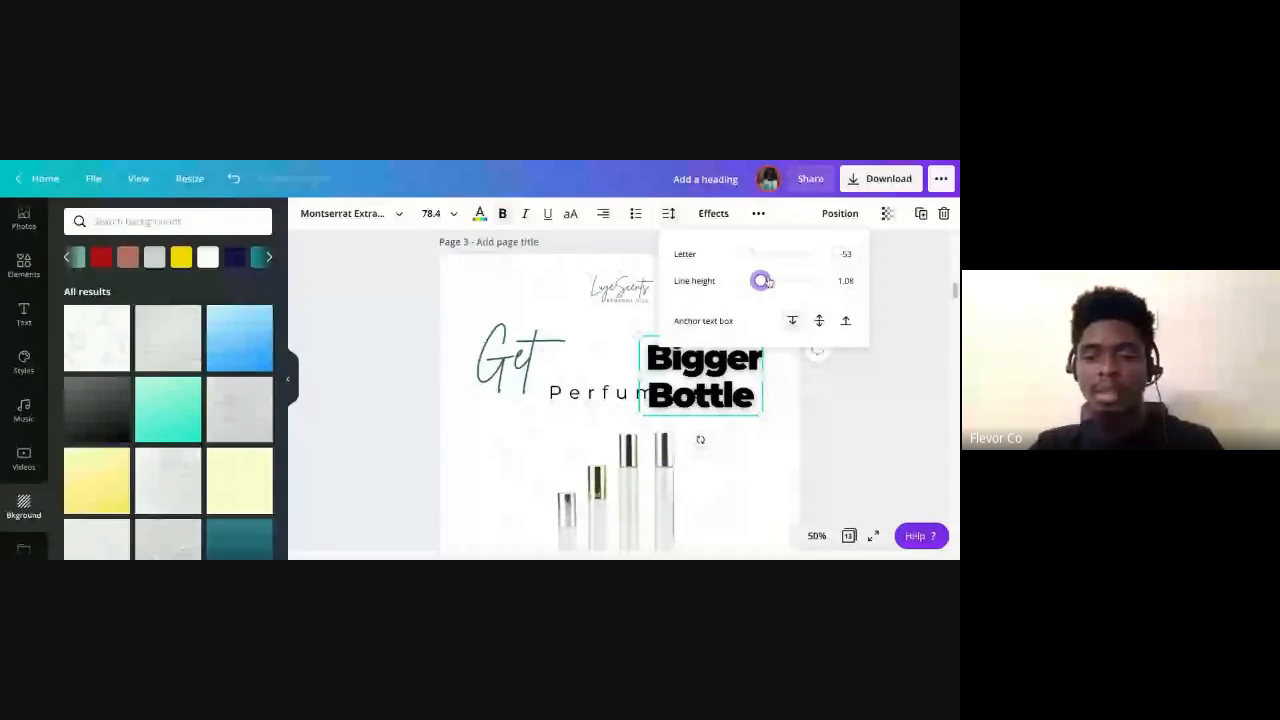
pyautogui.click(729, 412)
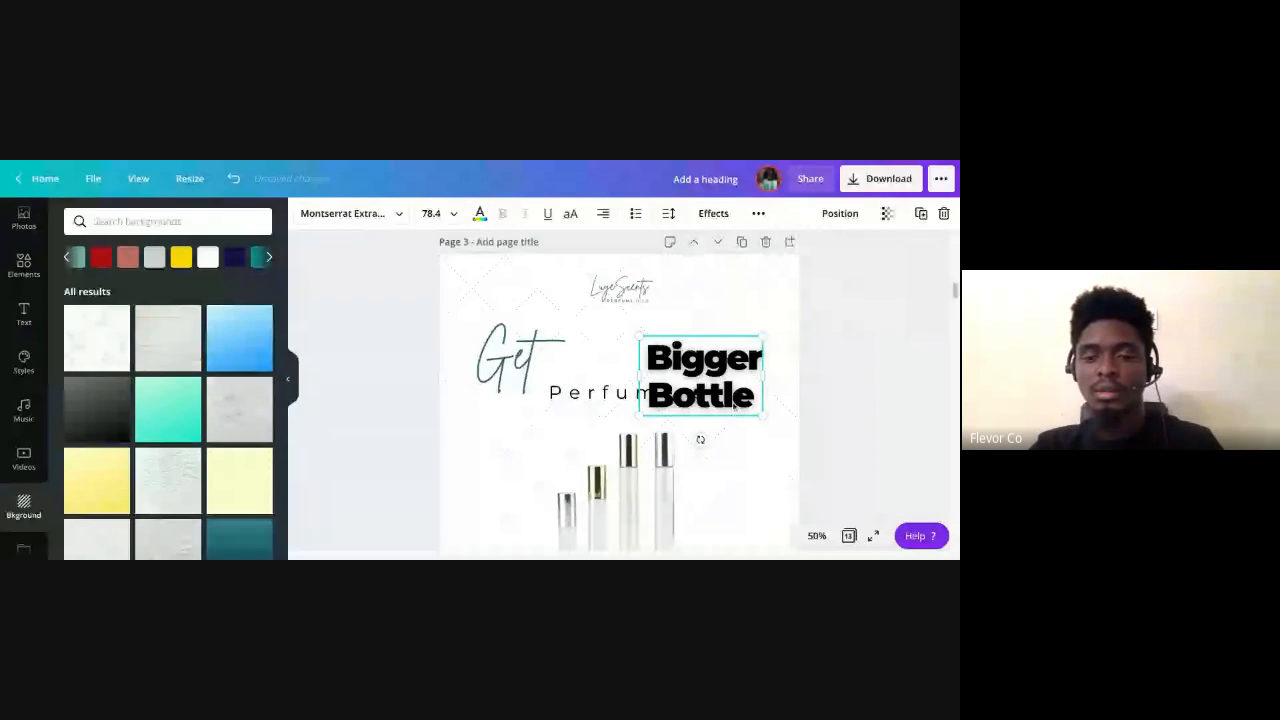
# Place the stacked "Bigger Bottle" text directly beside "Get" and recolour it to the coral document colour
pyautogui.moveTo(734, 405)
pyautogui.mouseDown()
pyautogui.moveTo(672, 389)
pyautogui.moveTo(713, 401)
pyautogui.mouseUp()
pyautogui.moveTo(619, 355); pyautogui.dragTo(606, 364)
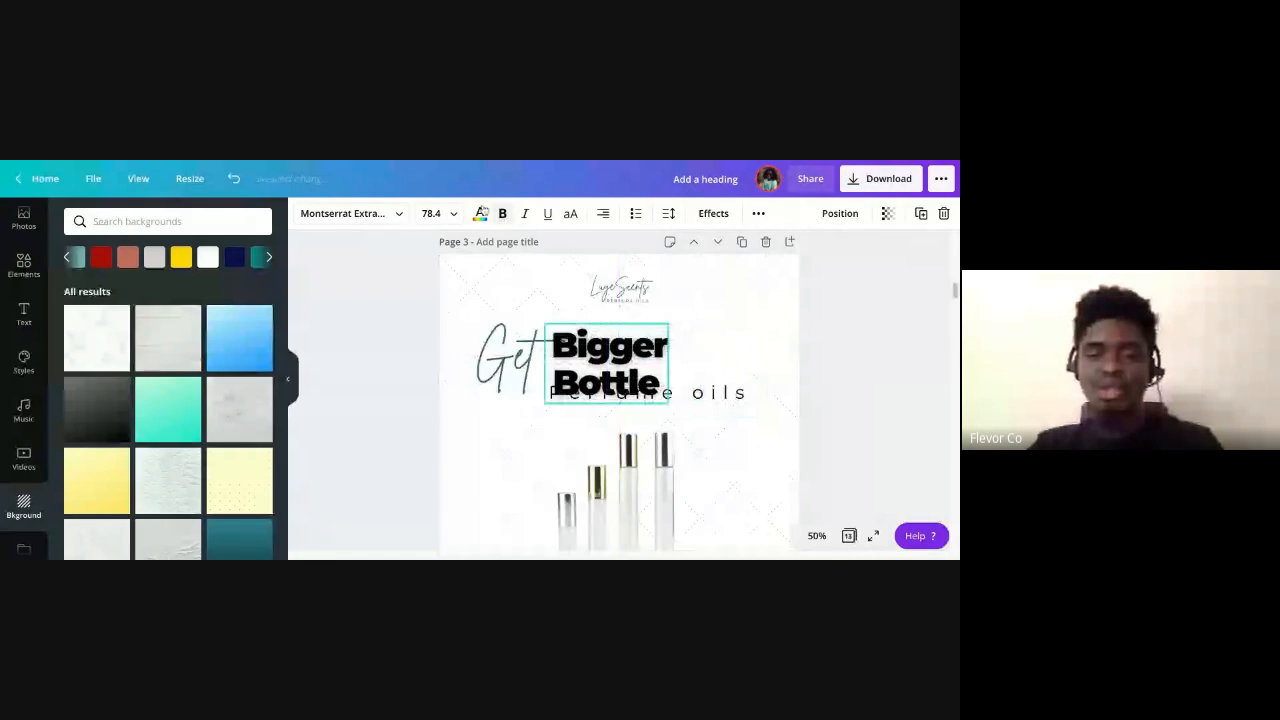
pyautogui.click(481, 213)
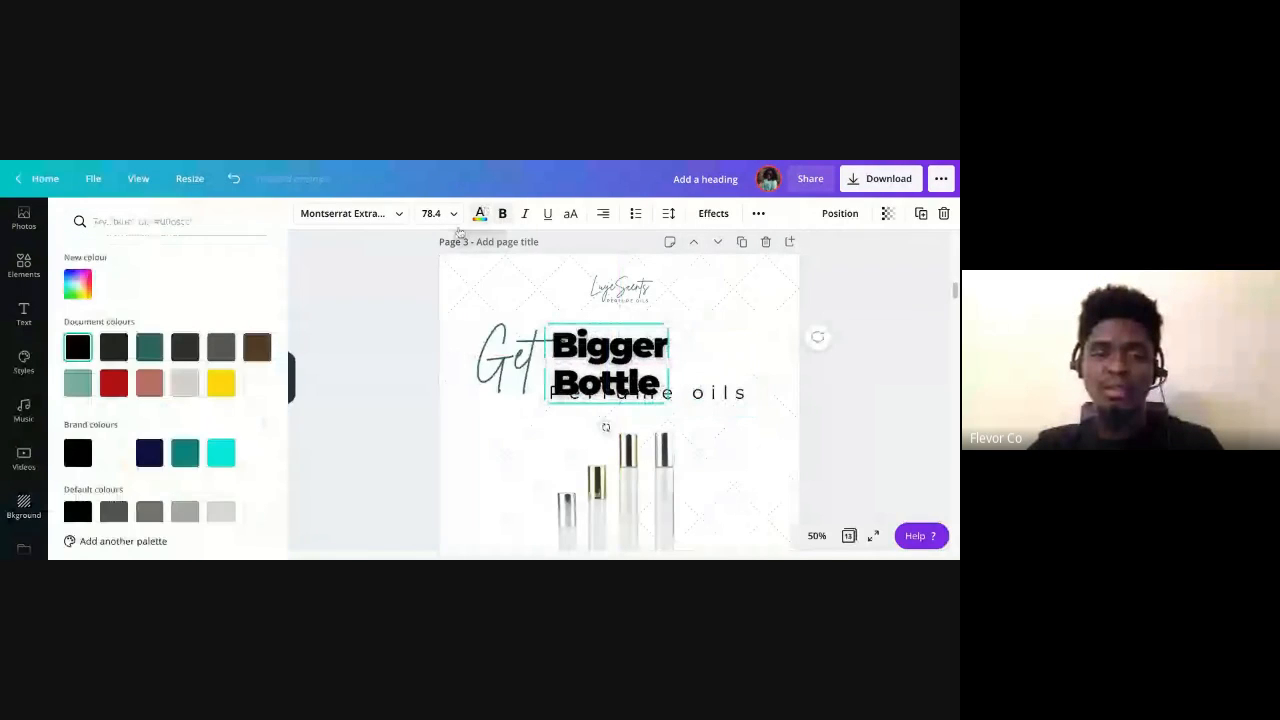
pyautogui.click(156, 384)
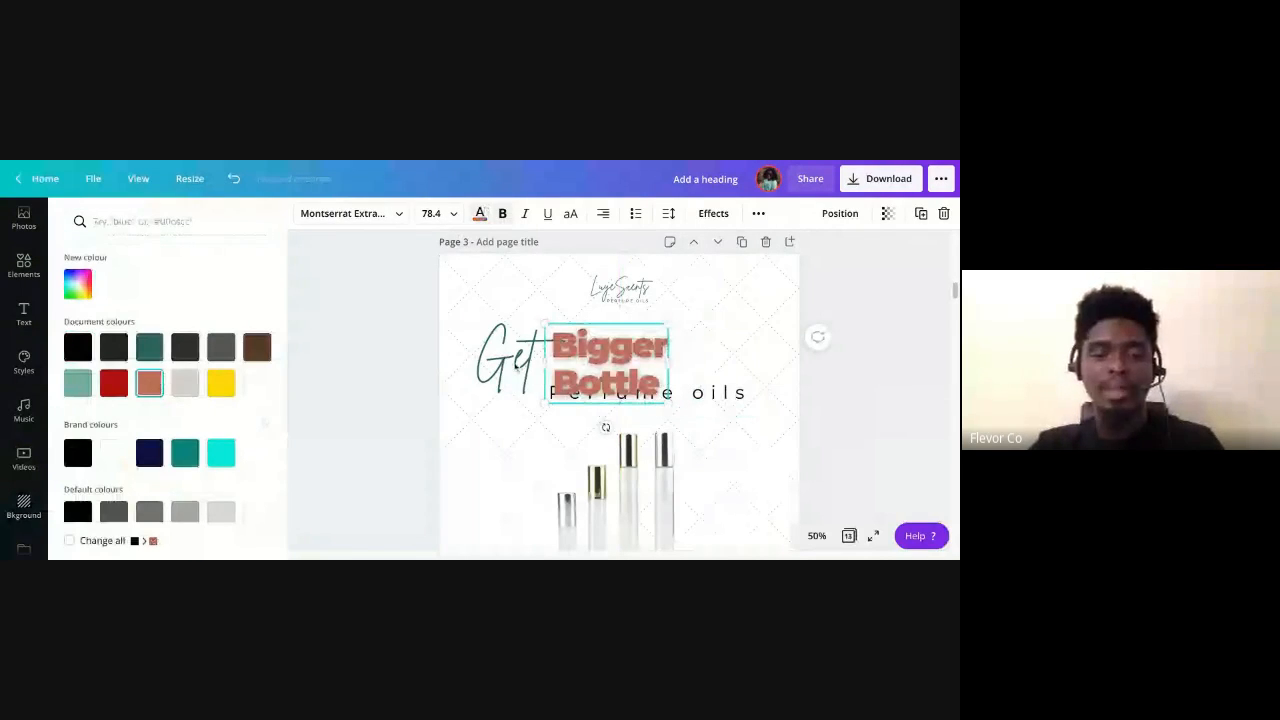
# Bring the word "Get" forward and move it right so it overlaps the edge of "Bigger Bottle"
pyautogui.rightClick(515, 366)
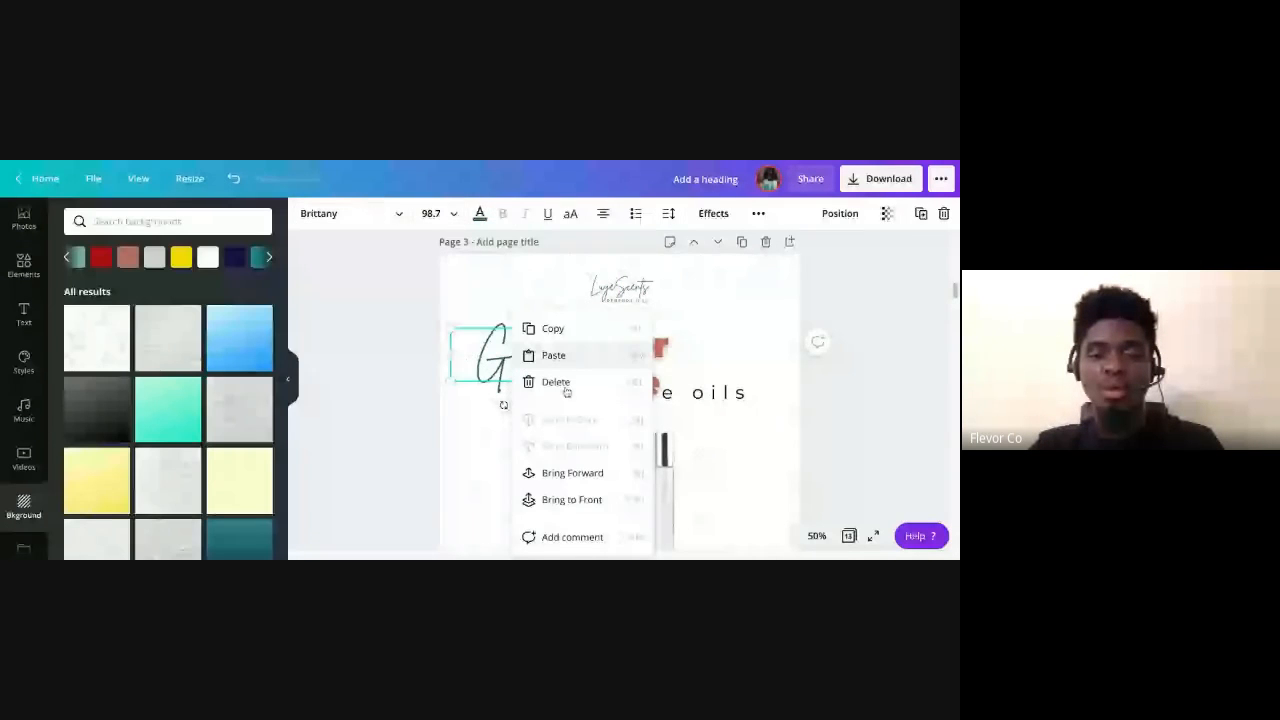
pyautogui.click(567, 475)
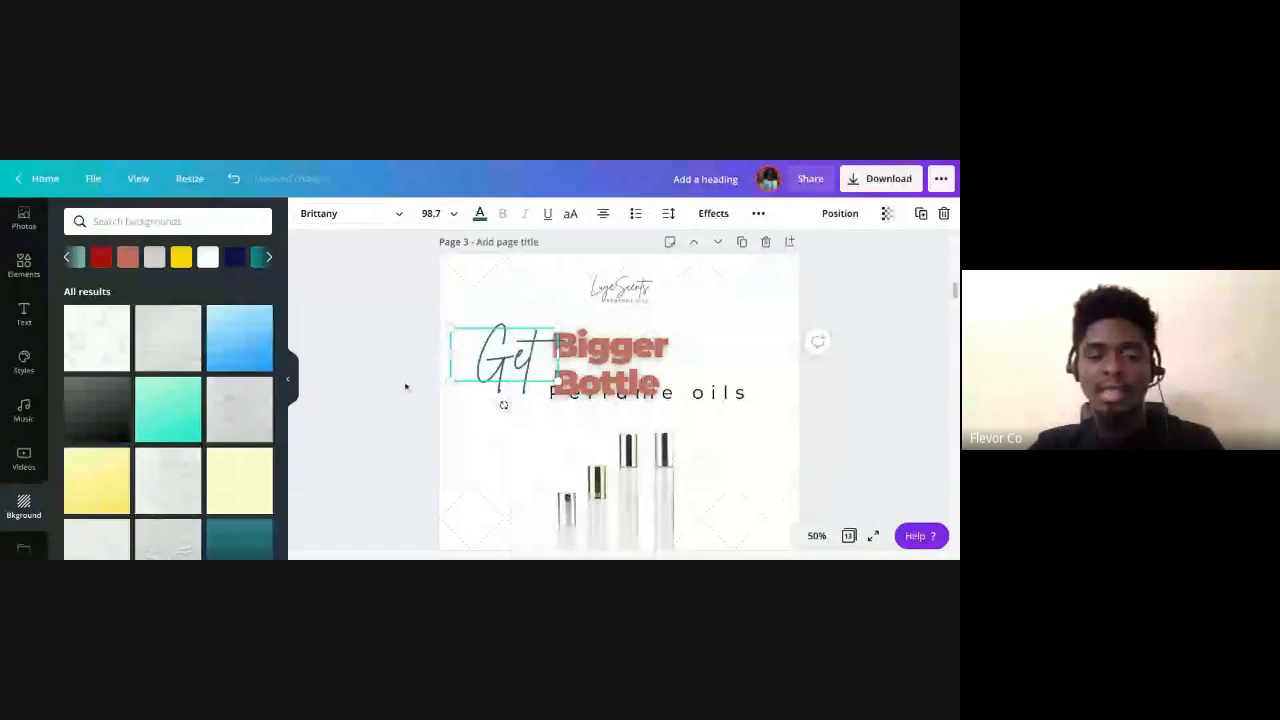
pyautogui.moveTo(499, 368); pyautogui.dragTo(514, 369)
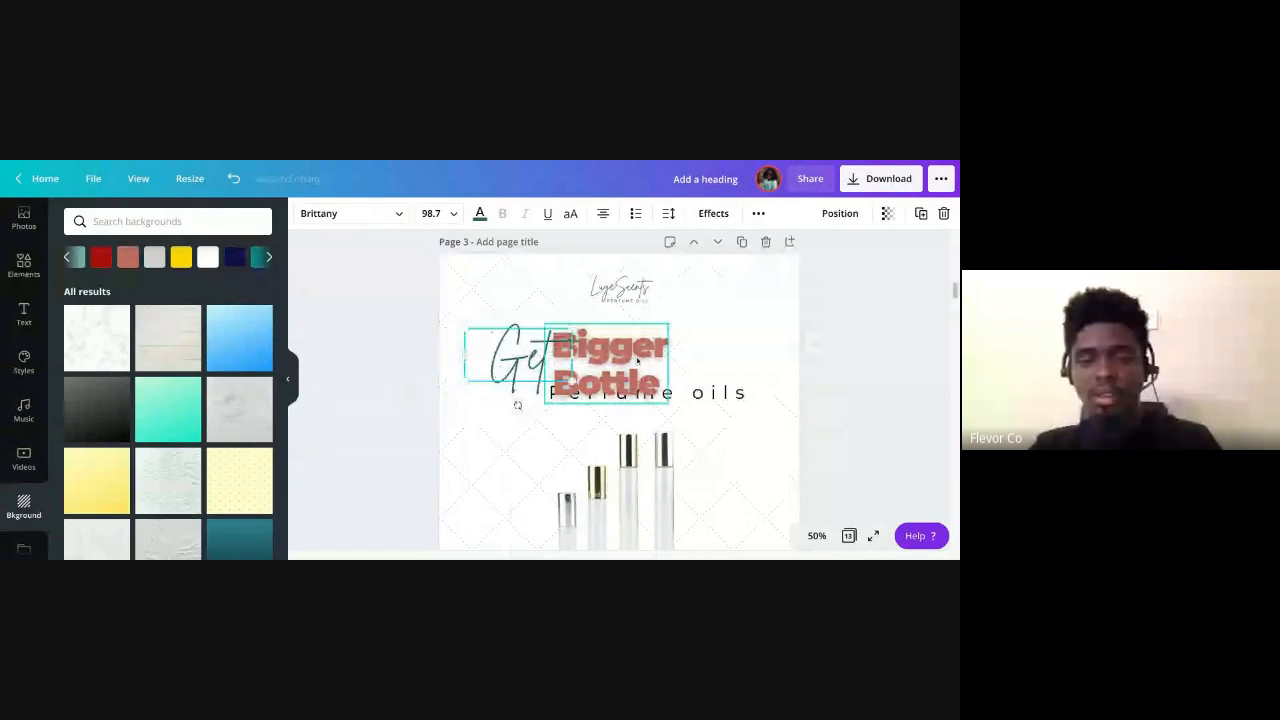
# Group "Get" with "Bigger Bottle" and centre the group horizontally below the logo
pyautogui.keyDown('shift'); pyautogui.click(634, 352); pyautogui.keyUp('shift')
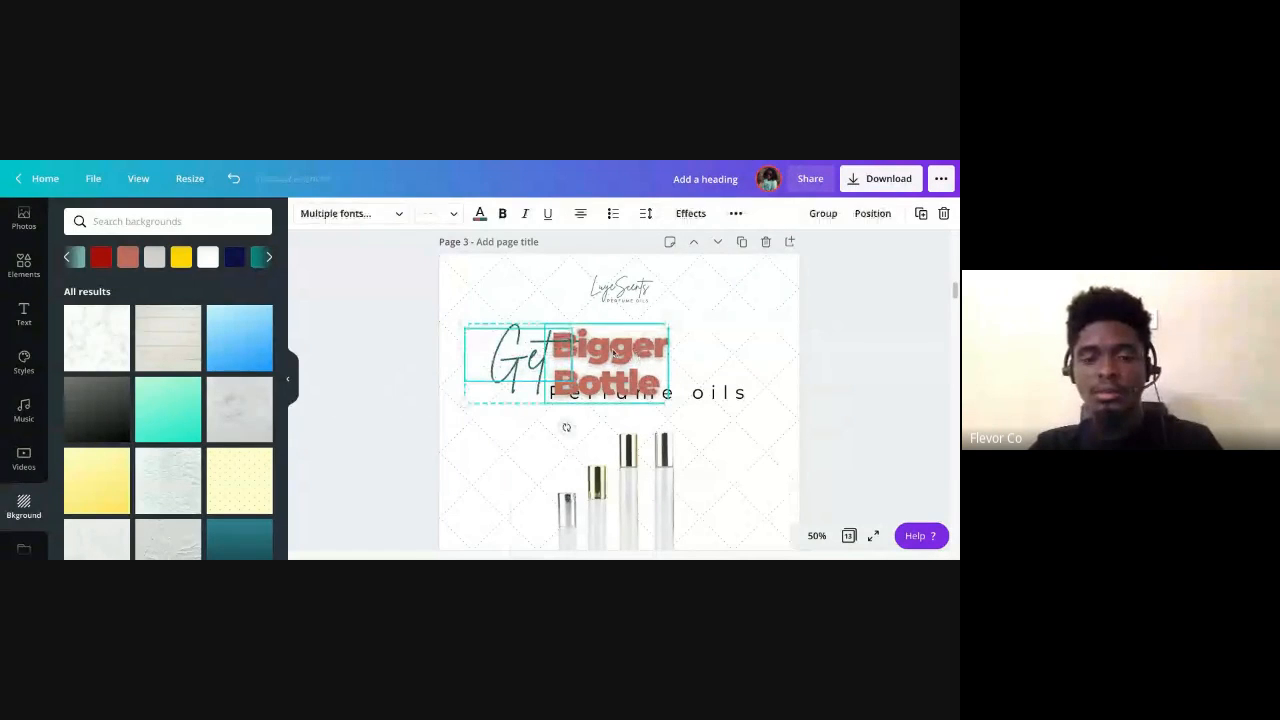
pyautogui.click(823, 213)
pyautogui.moveTo(583, 363); pyautogui.dragTo(636, 351)
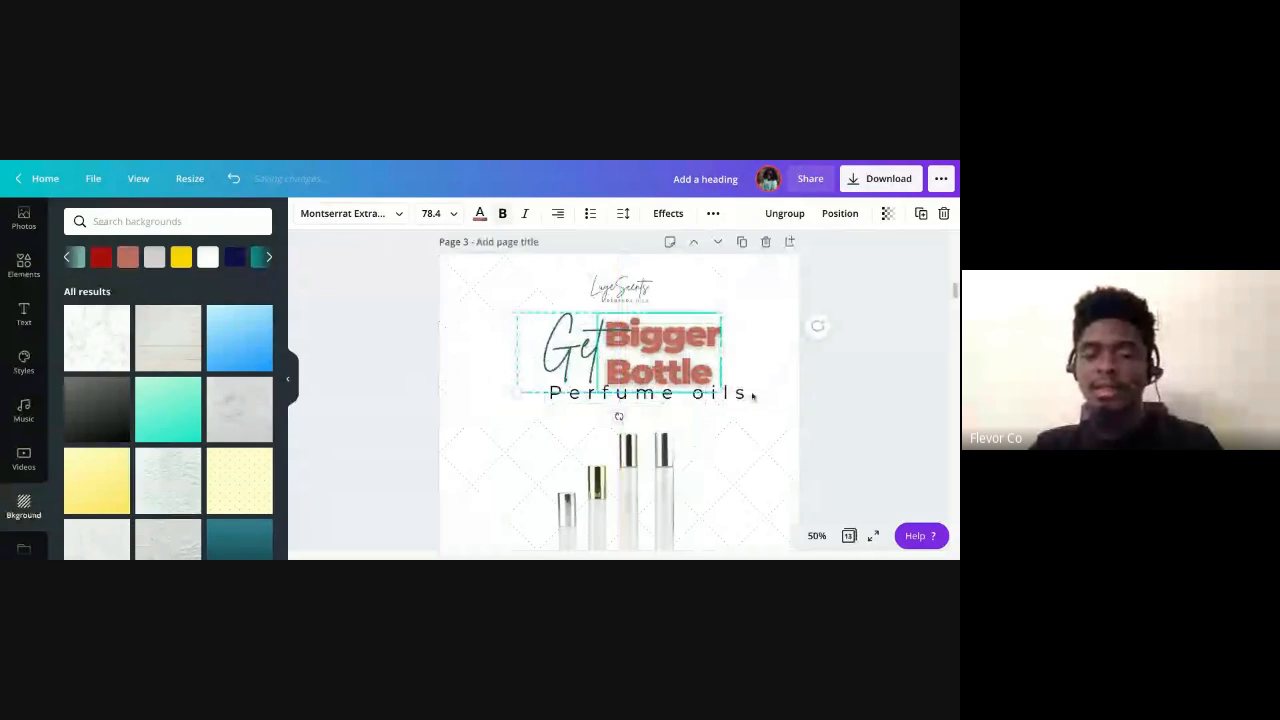
# Place the "Perfume oils" line just below the headline, centre-align its text and remove the trailing space
pyautogui.moveTo(753, 397); pyautogui.dragTo(734, 401)
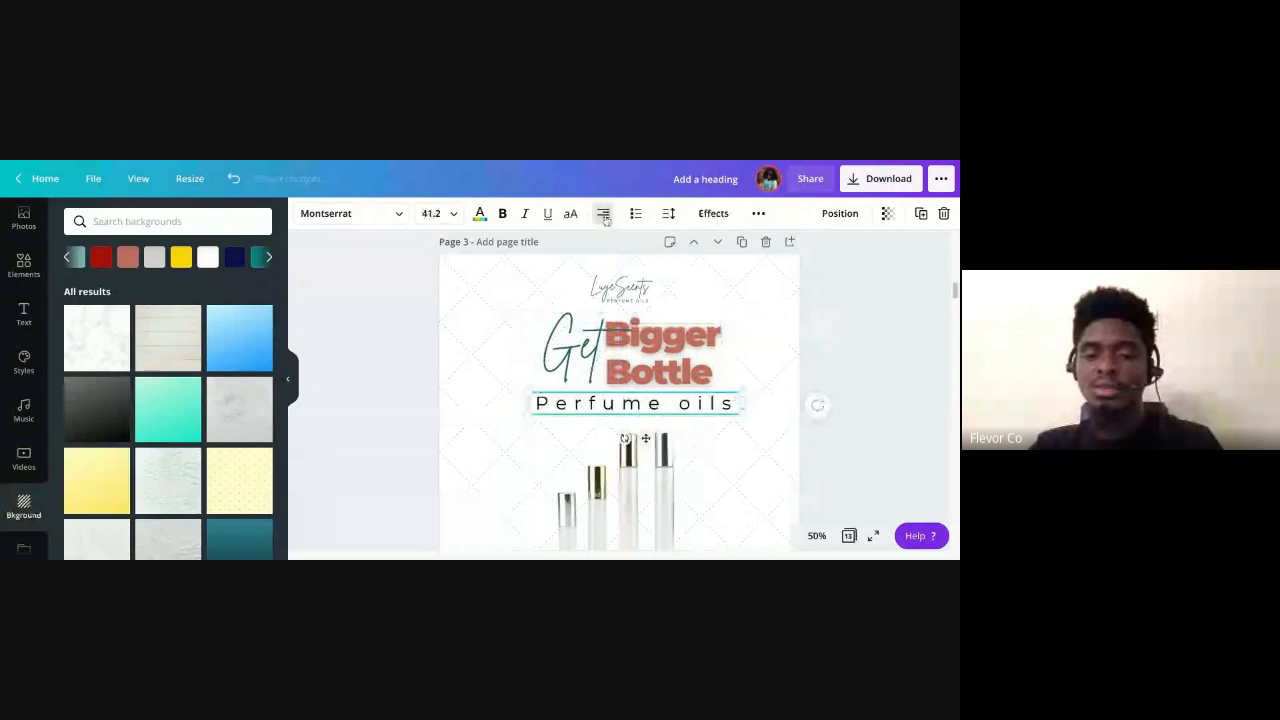
pyautogui.click(604, 216)
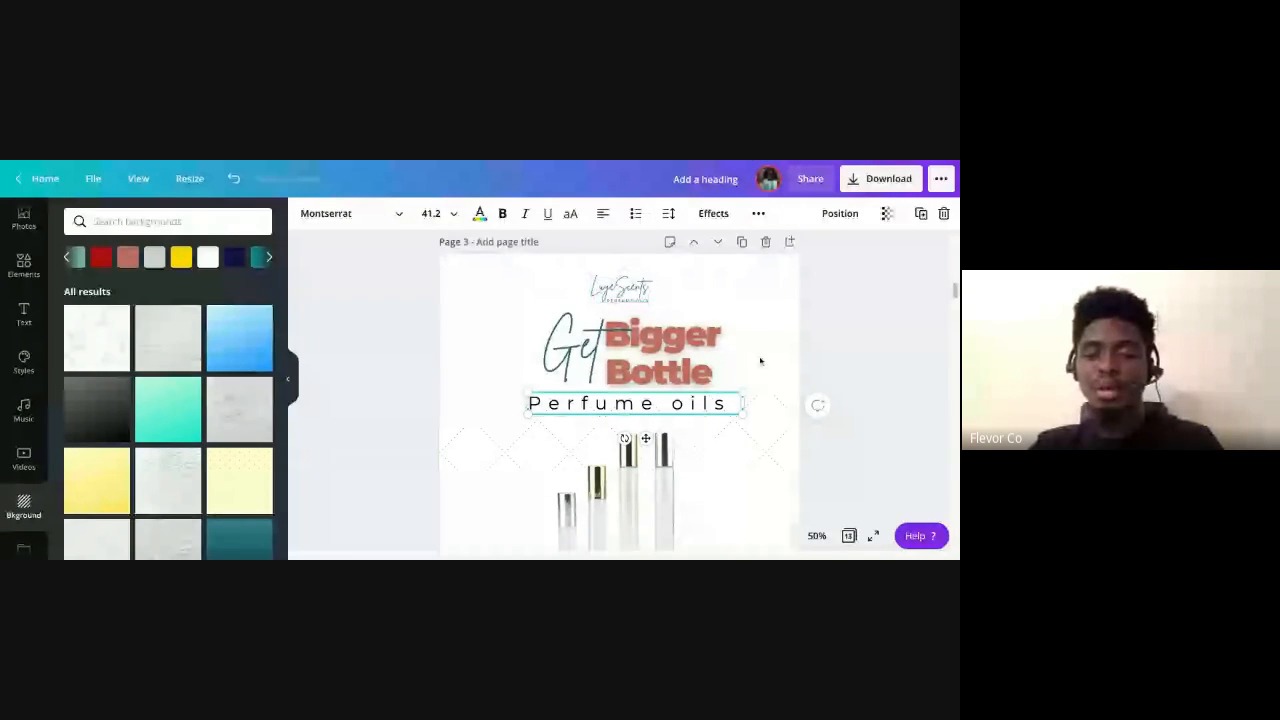
pyautogui.click(603, 213)
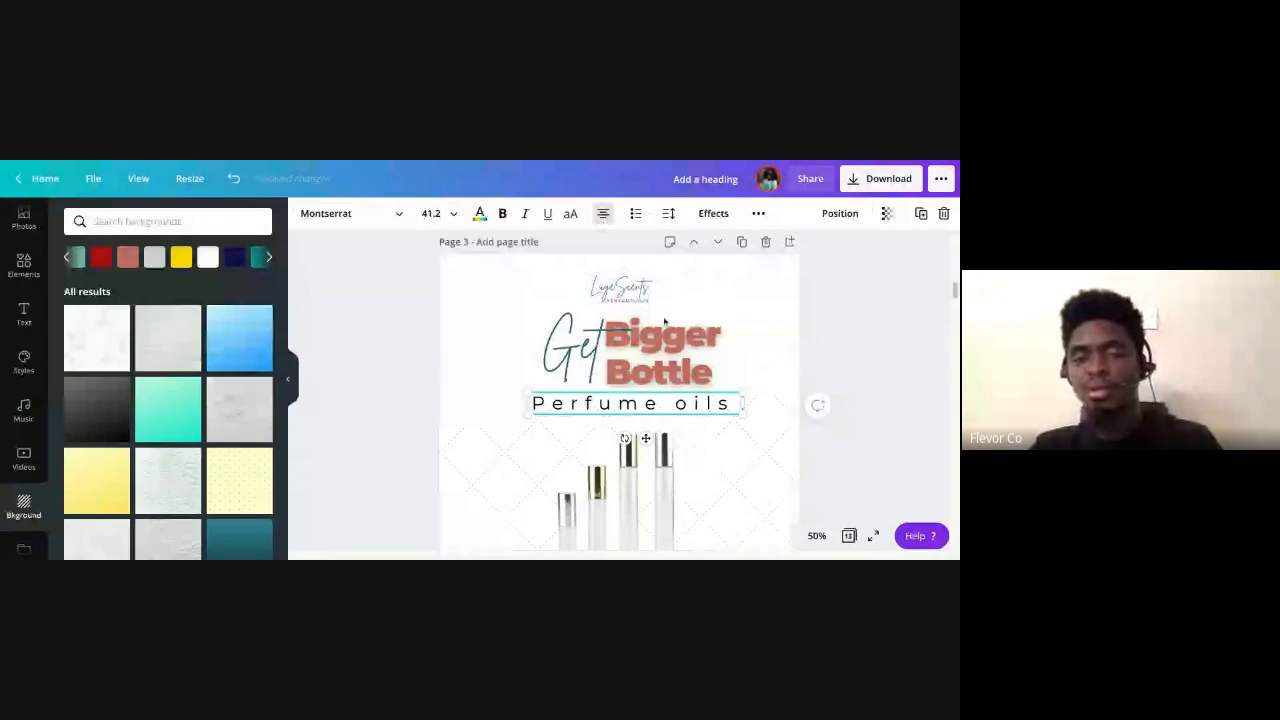
pyautogui.click(739, 408)
pyautogui.press('BackSpace')
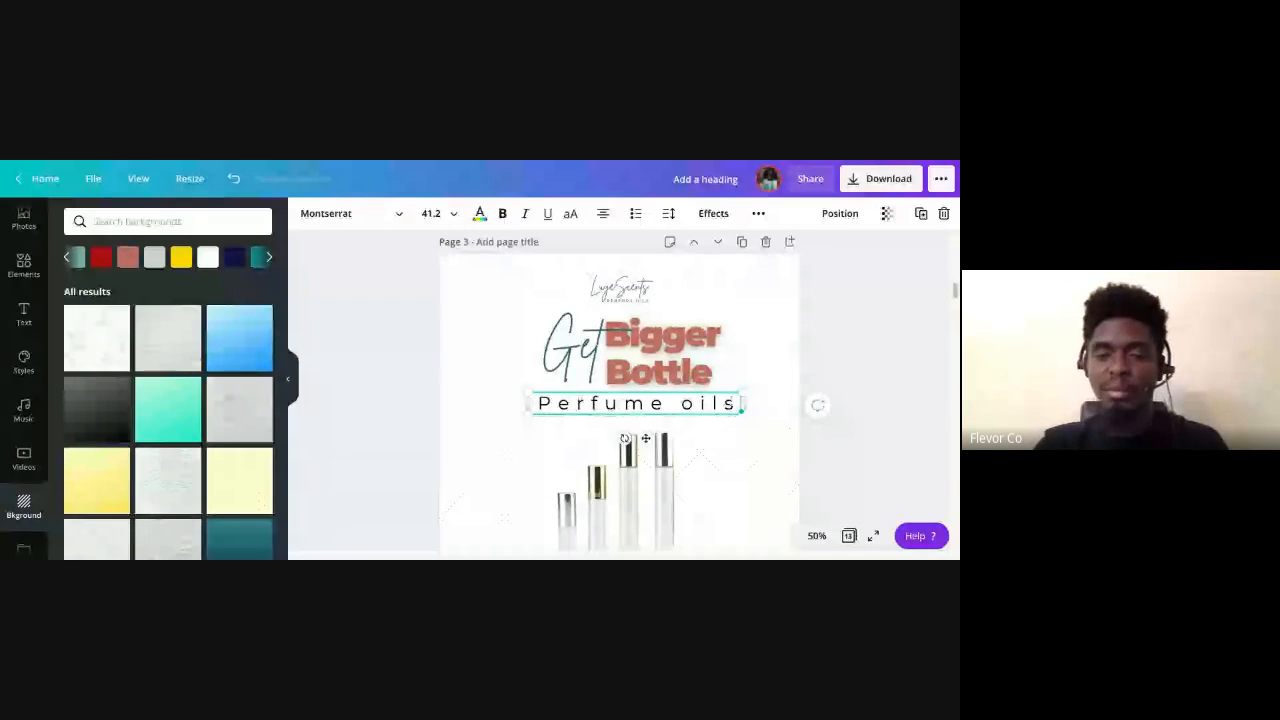
# Move the "Perfume oils" line slightly down to leave a small gap below the "Get Bigger Bottle" headline
pyautogui.click(771, 390)
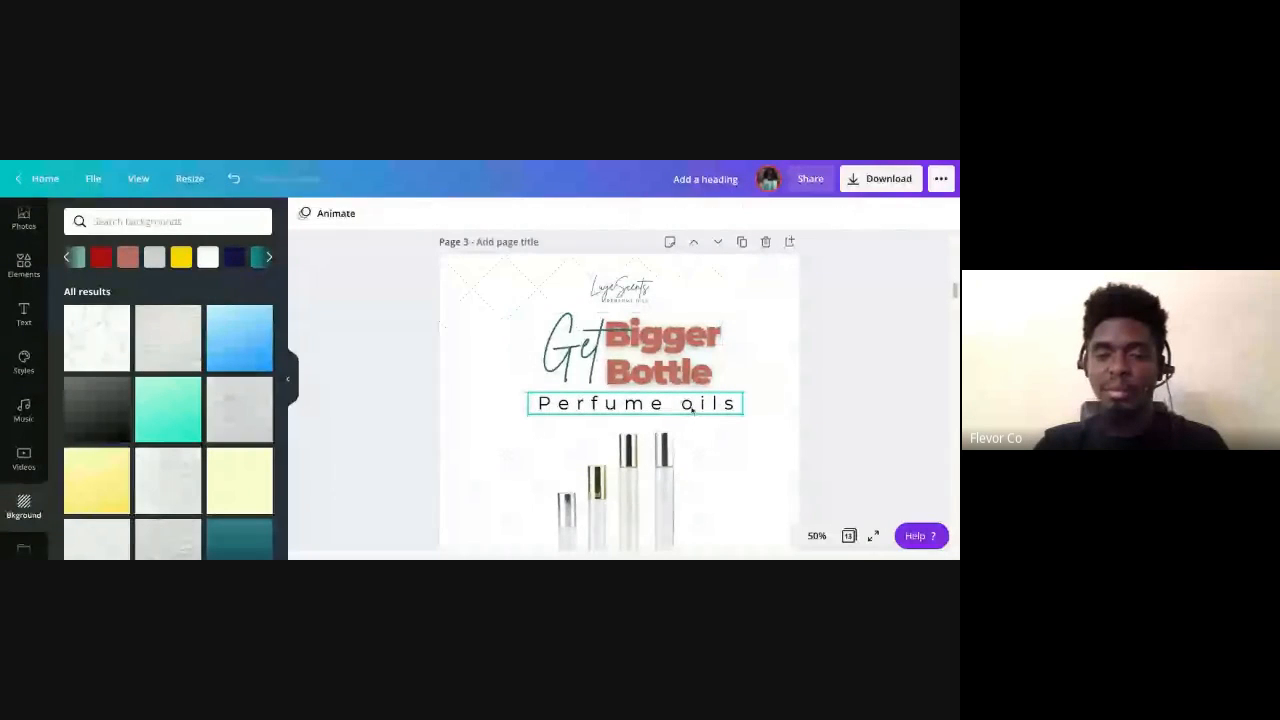
pyautogui.click(692, 408)
pyautogui.moveTo(692, 408); pyautogui.dragTo(692, 410)
pyautogui.click(674, 379)
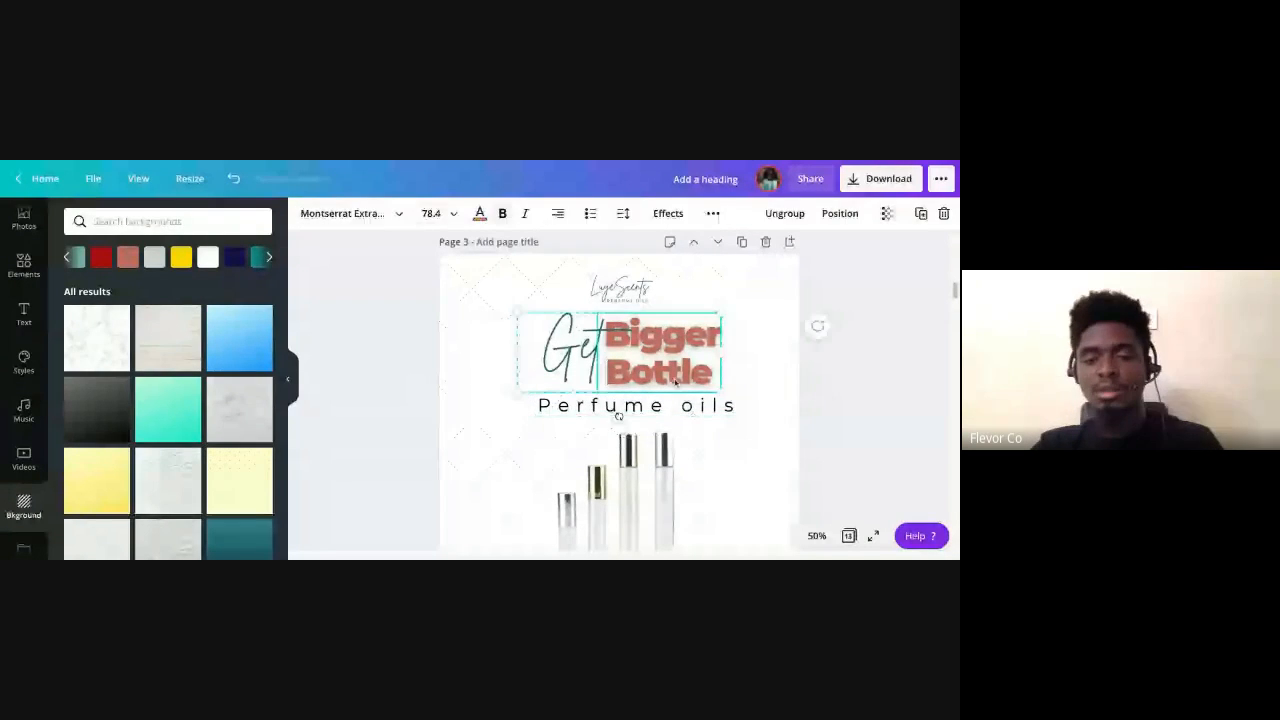
pyautogui.click(762, 378)
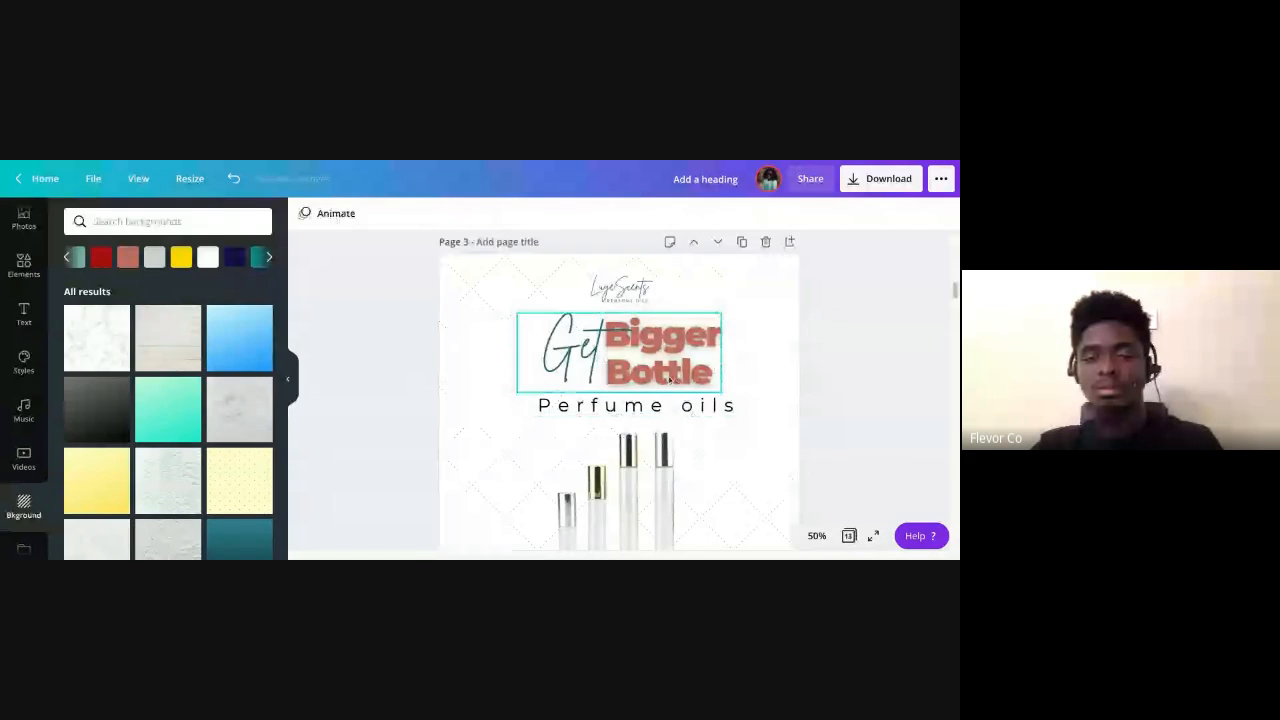
pyautogui.click(685, 412)
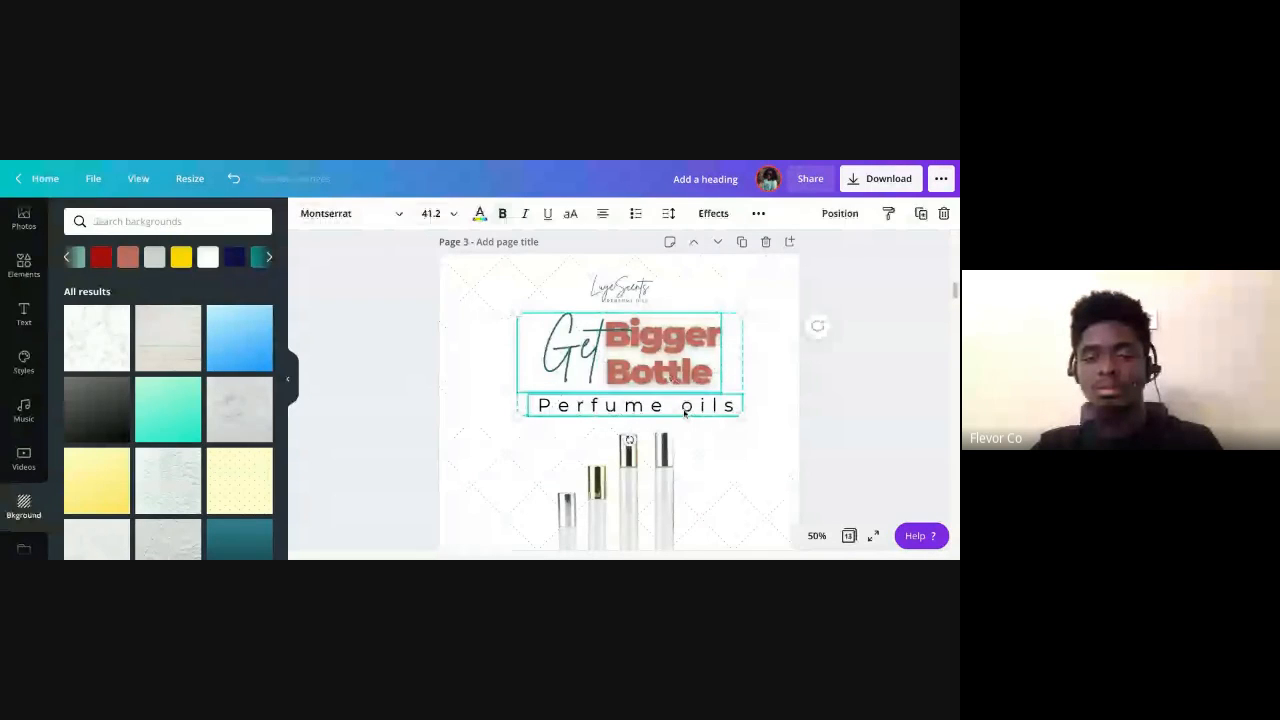
pyautogui.moveTo(685, 412); pyautogui.dragTo(685, 412)
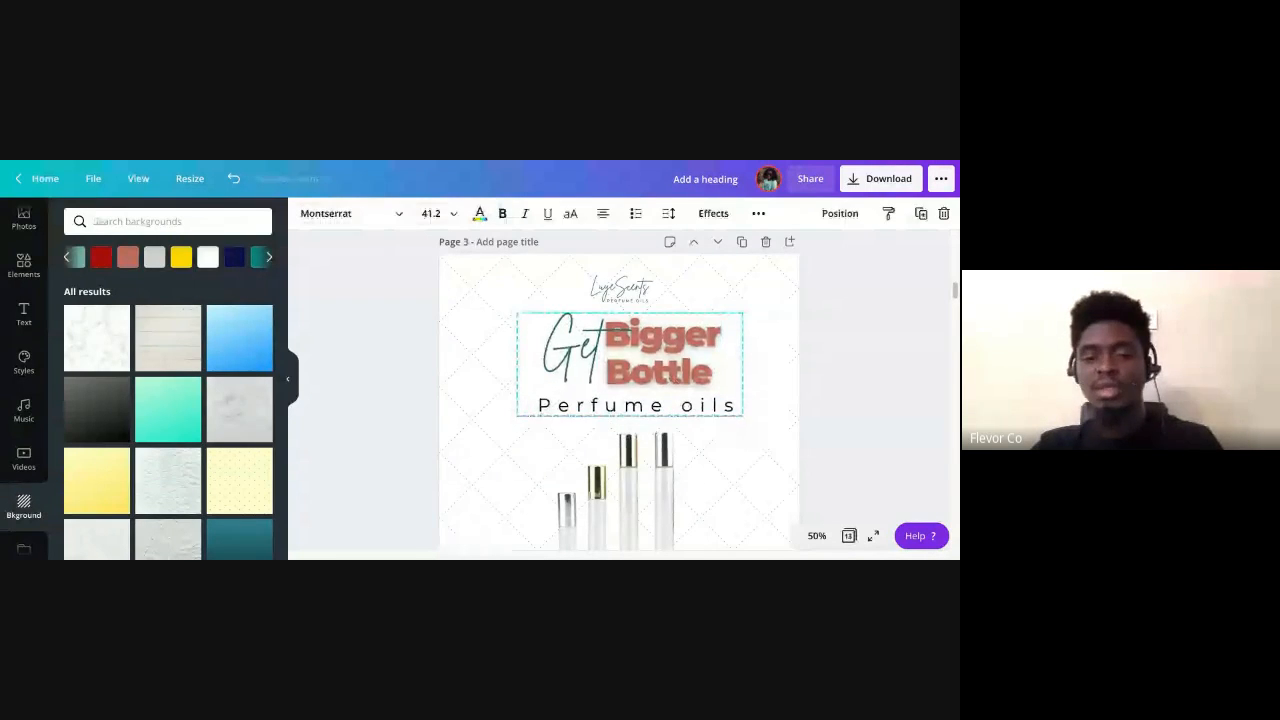
pyautogui.click(883, 423)
# Try the blue gradient background on the "Bigger Bottle" flyer and undo it
pyautogui.scroll(-1, 772, 411)
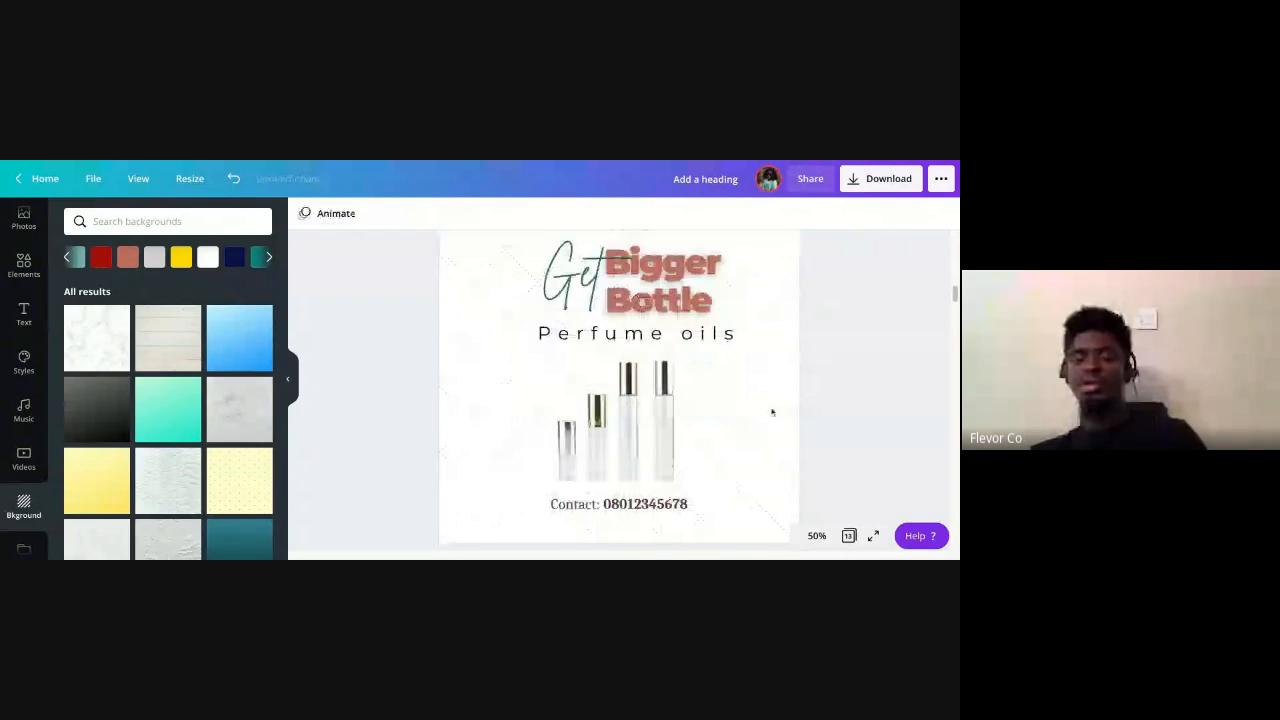
pyautogui.scroll(-1, 772, 411)
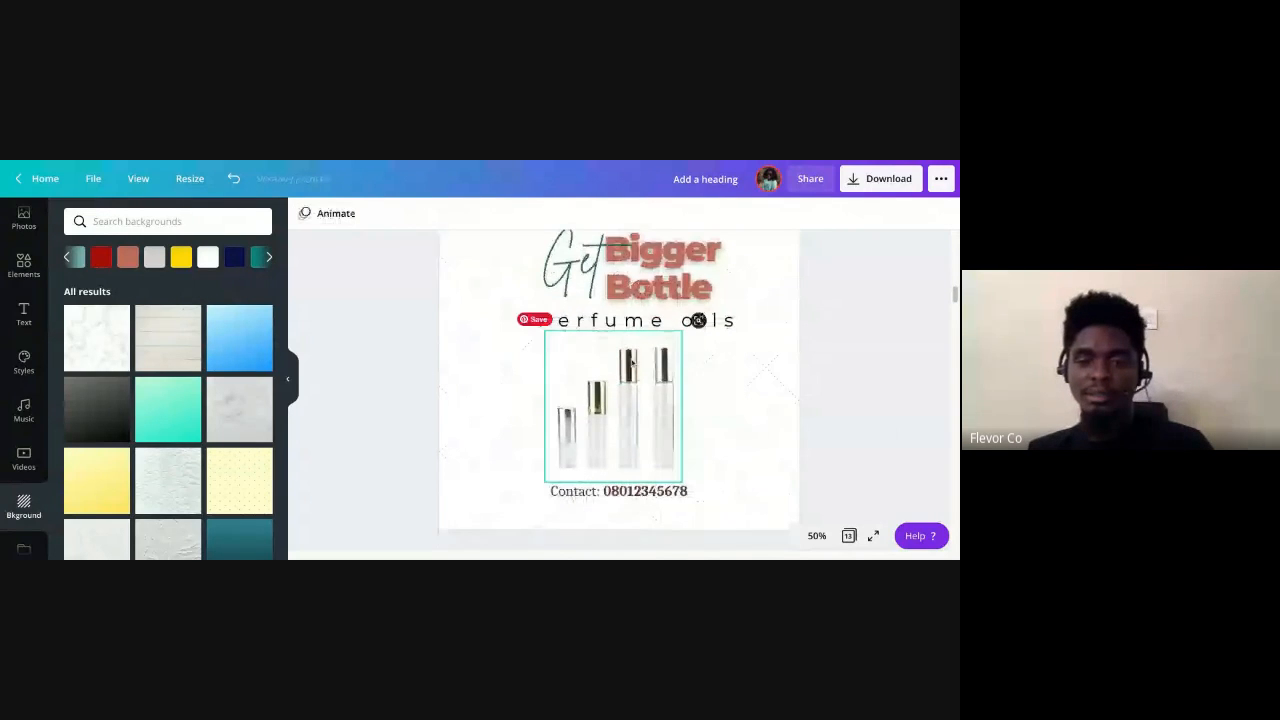
pyautogui.scroll(1, 631, 362)
pyautogui.scroll(-1, 631, 362)
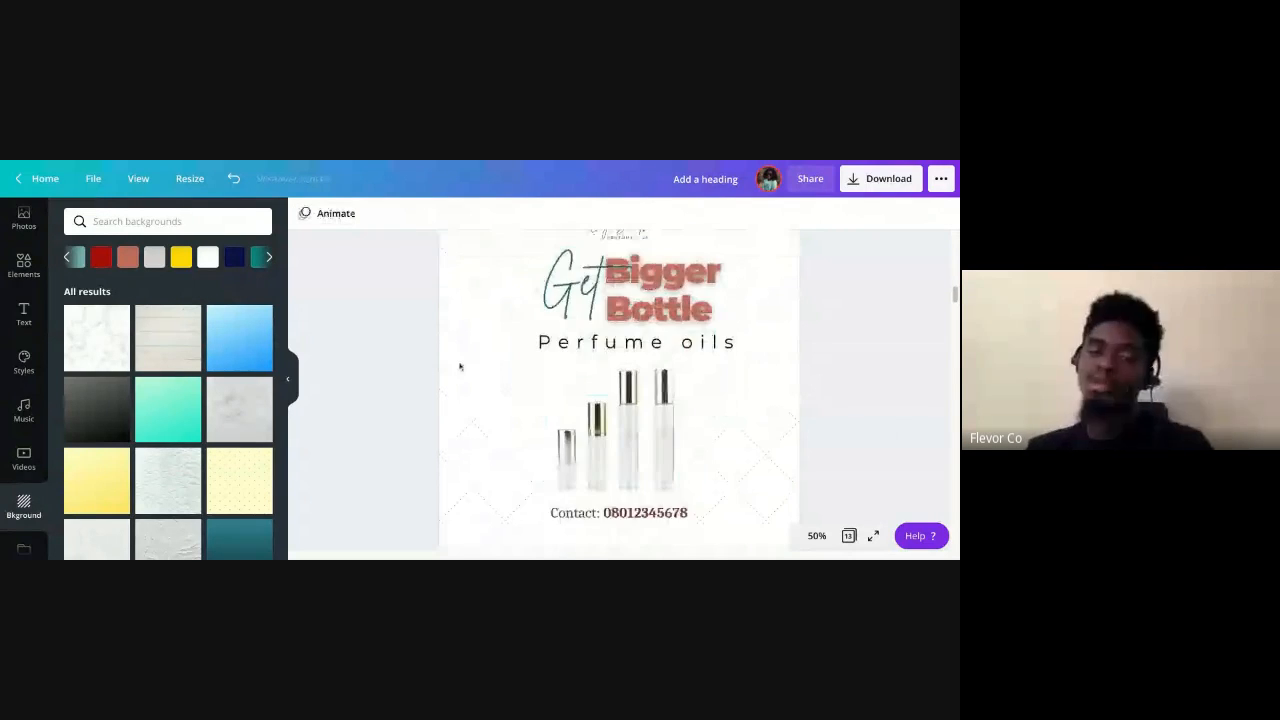
pyautogui.scroll(-3, 168, 390)
pyautogui.scroll(-2, 167, 395)
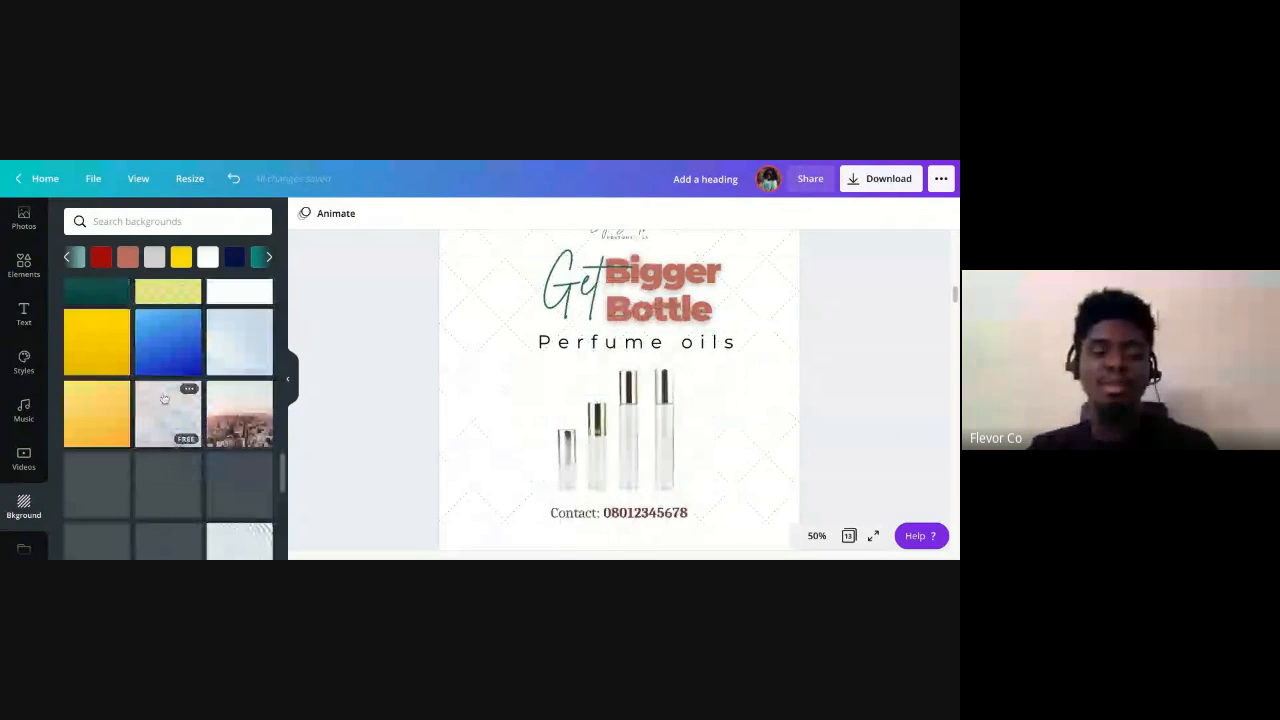
pyautogui.click(166, 340)
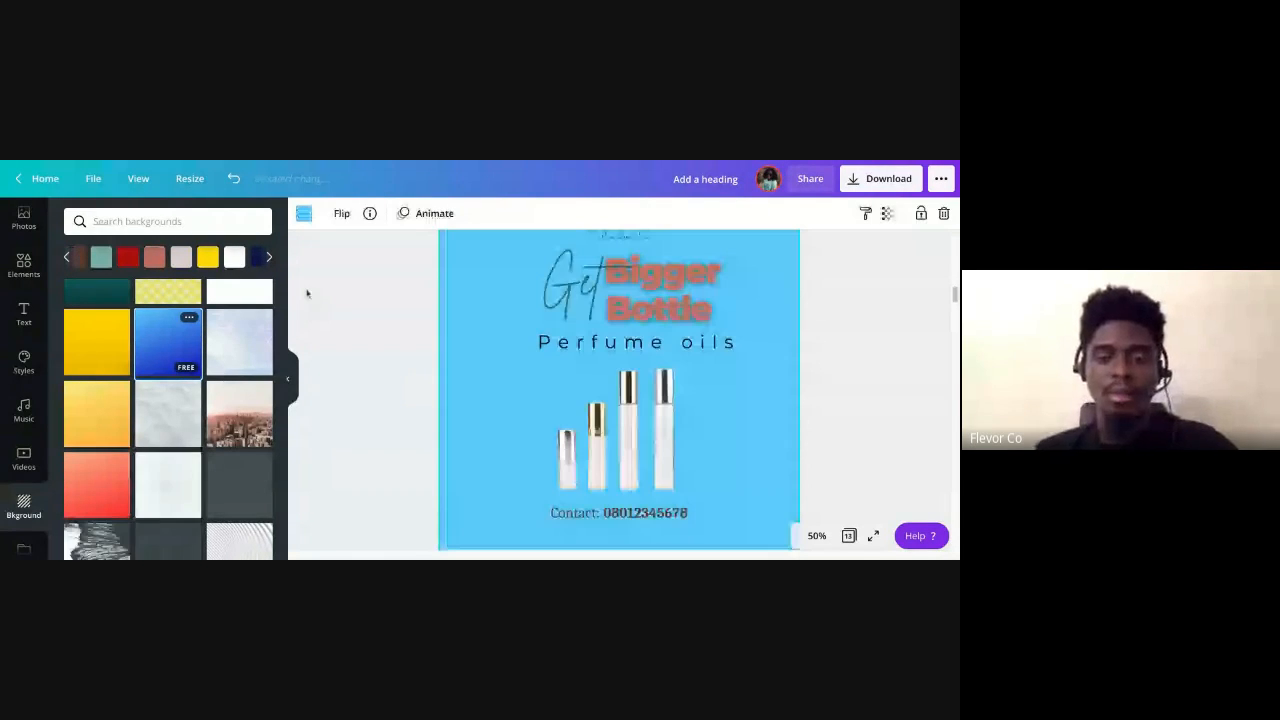
pyautogui.click(232, 181)
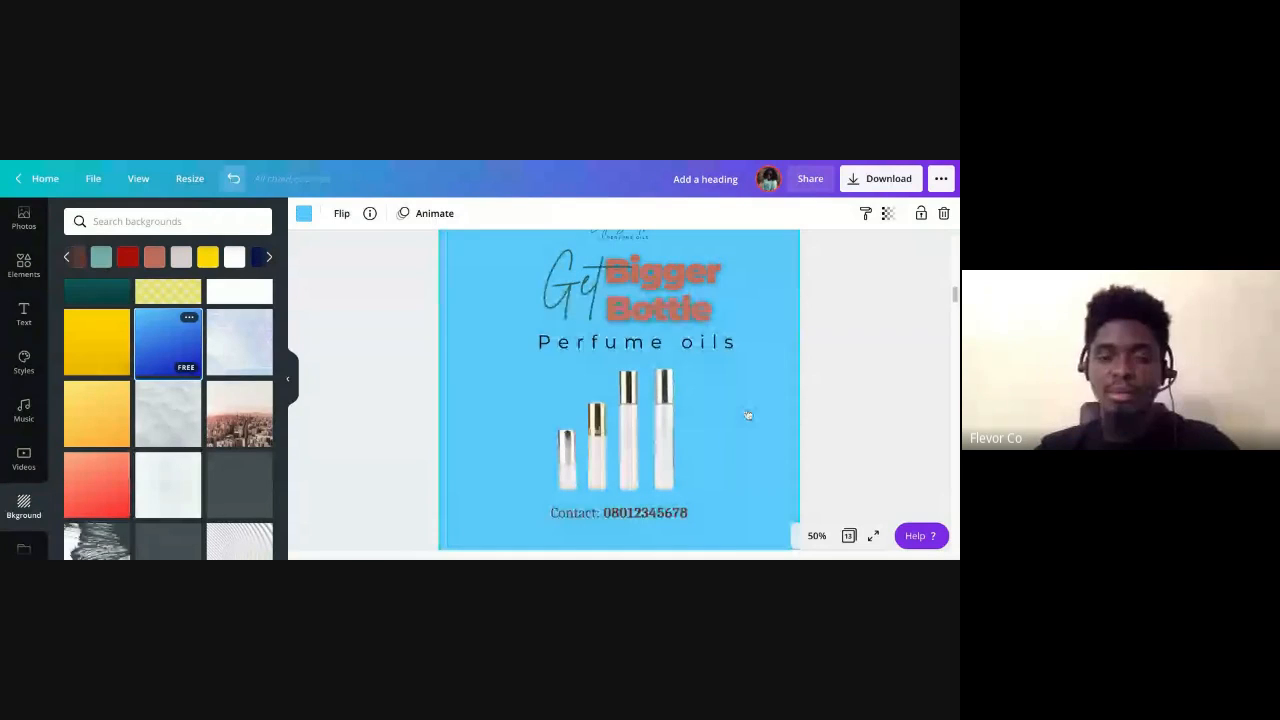
# Look through the remaining perfume flyer pages toward the end of the document
pyautogui.scroll(-17, 748, 414)
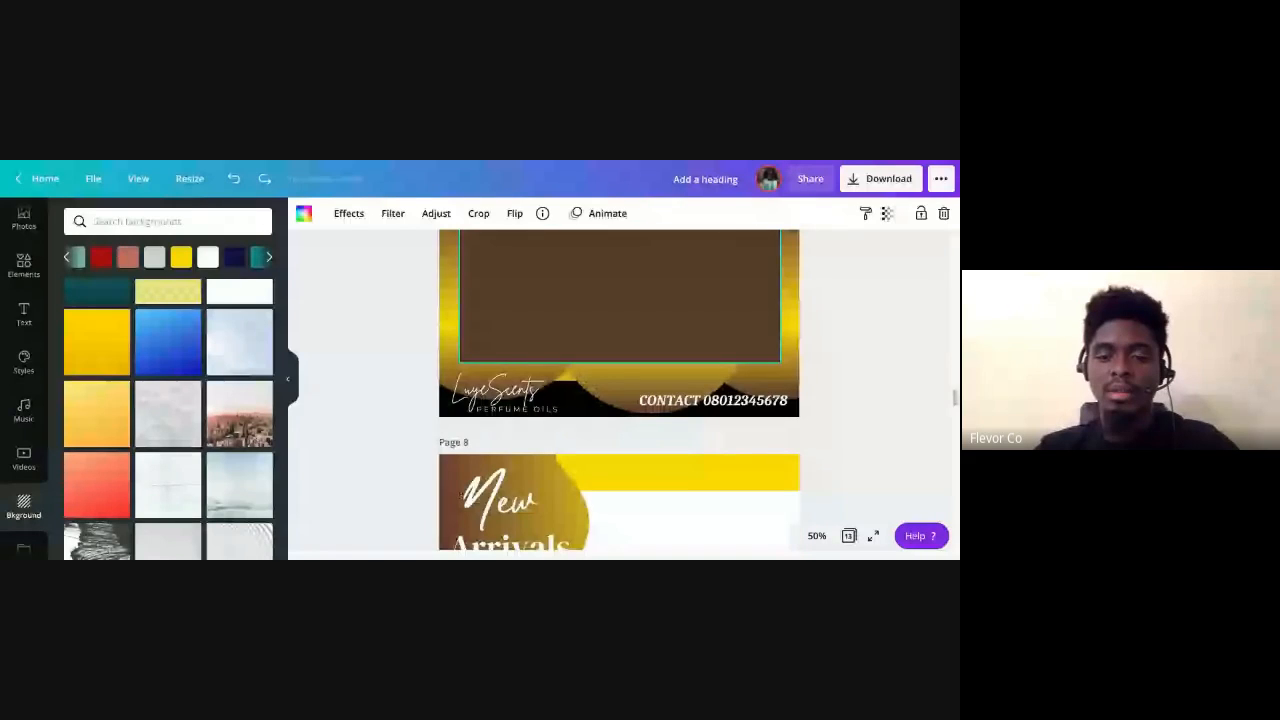
pyautogui.scroll(-8, 748, 414)
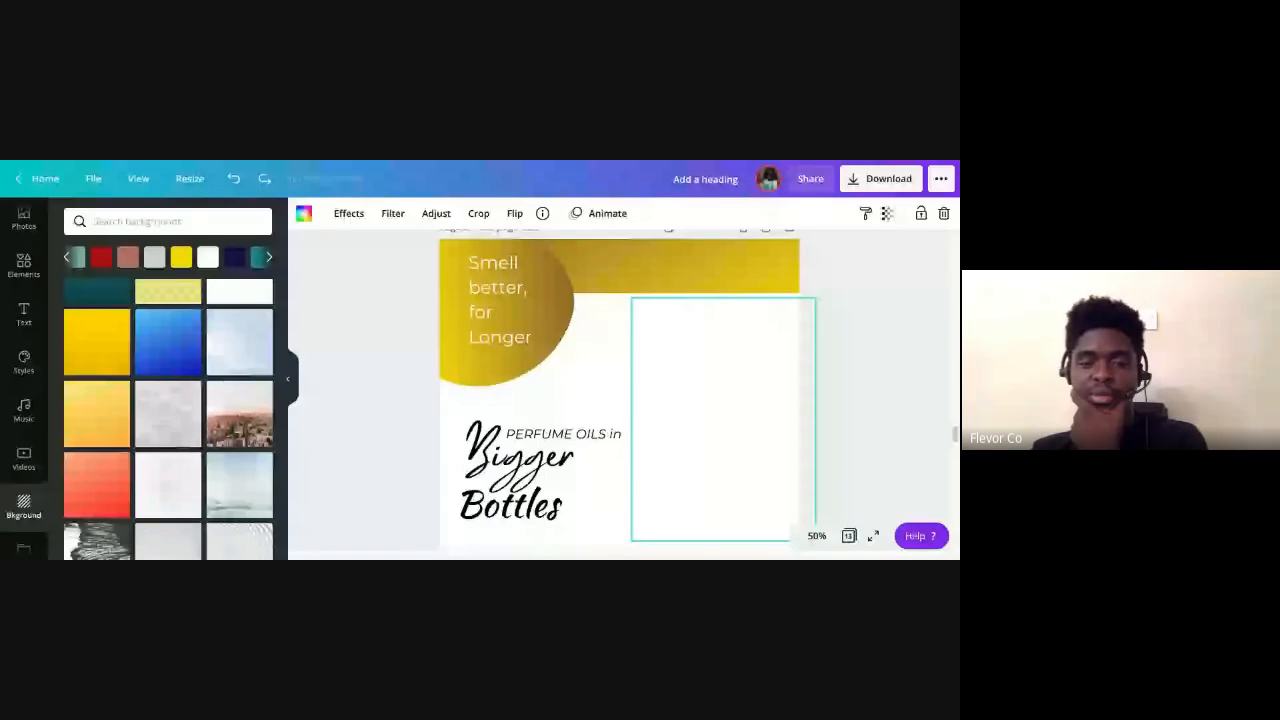
pyautogui.scroll(-5, 748, 414)
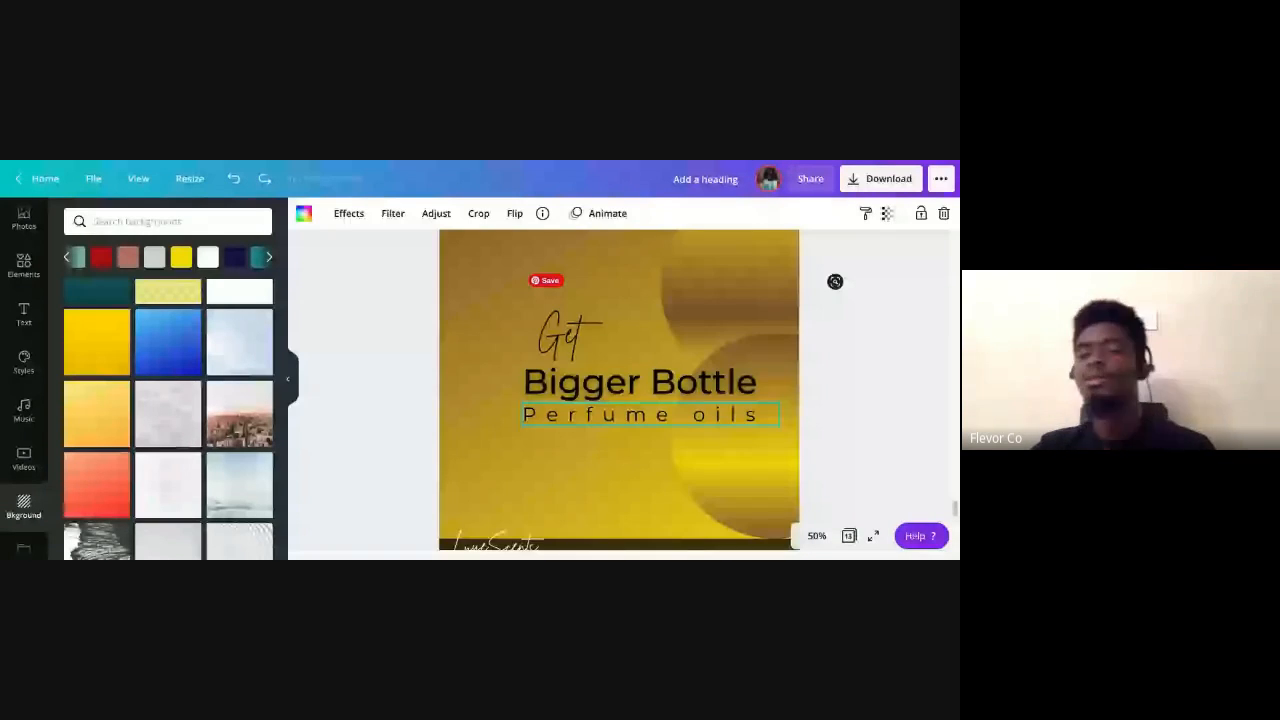
pyautogui.scroll(-5, 699, 383)
pyautogui.scroll(3, 690, 360)
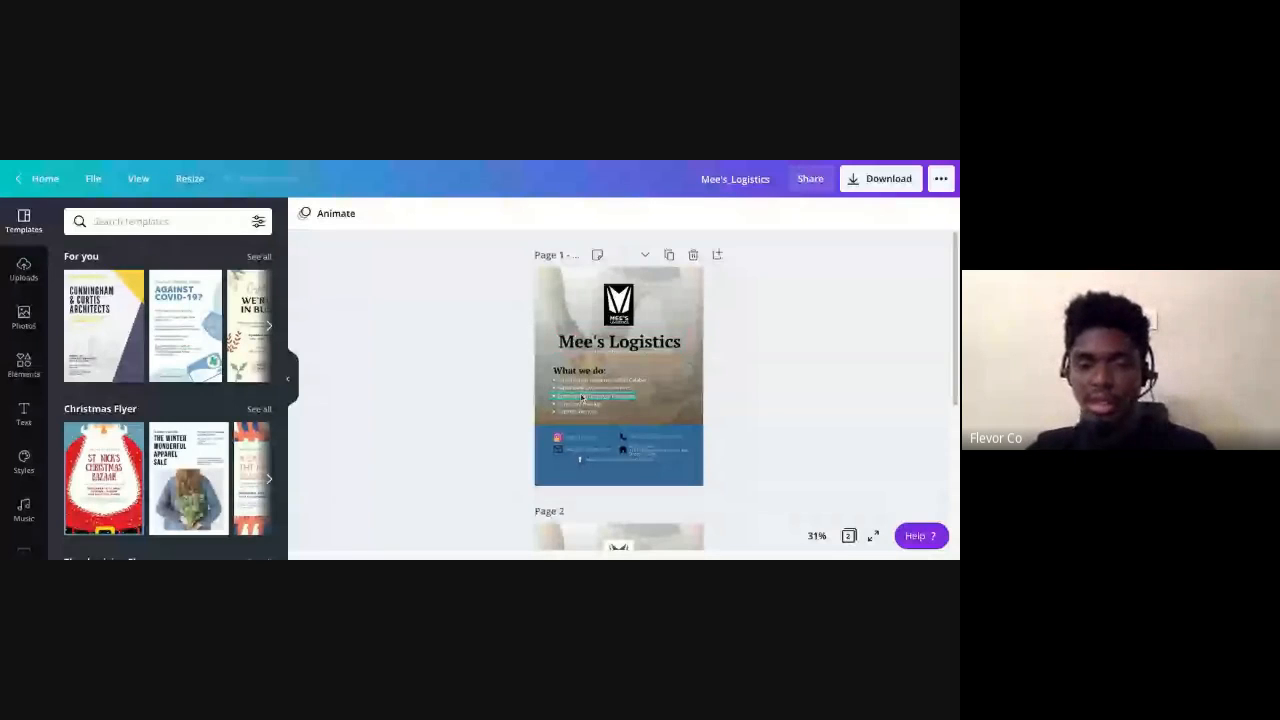
# In the Mee's_Logistics design, move the tagline on page 1 slightly down, away from the "Mee's Logistics" title
pyautogui.click(817, 536)
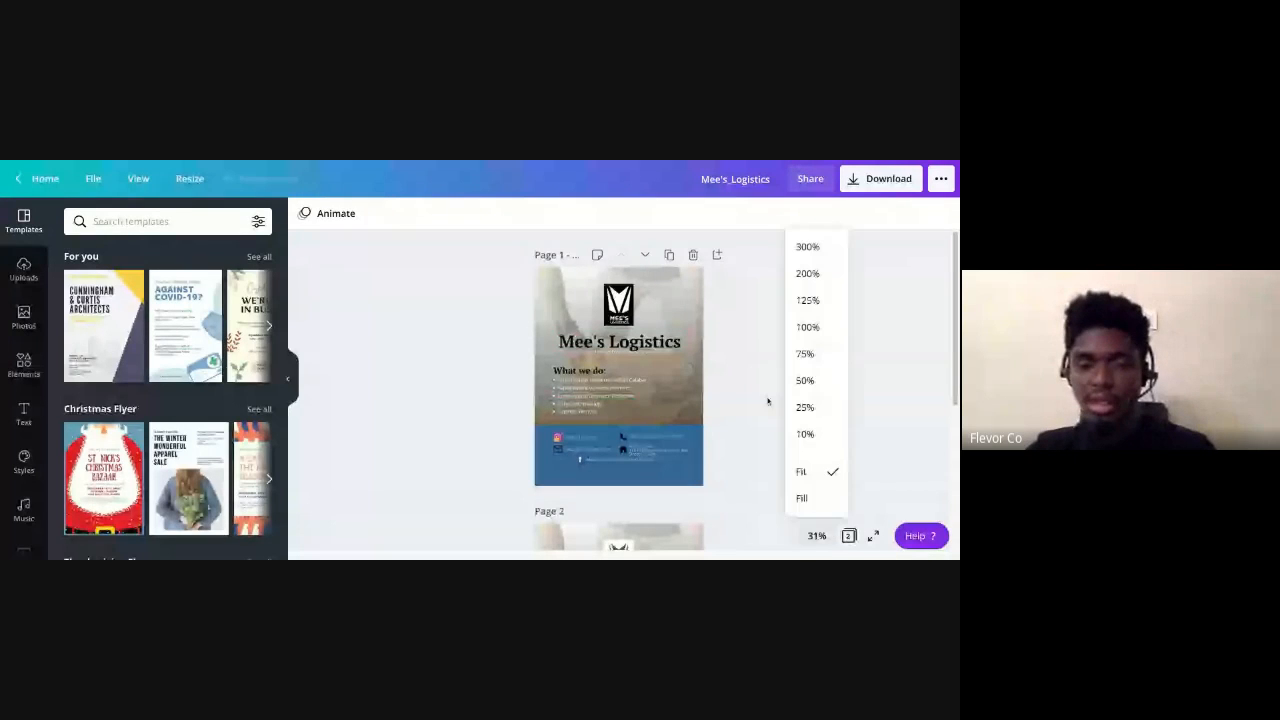
pyautogui.click(805, 380)
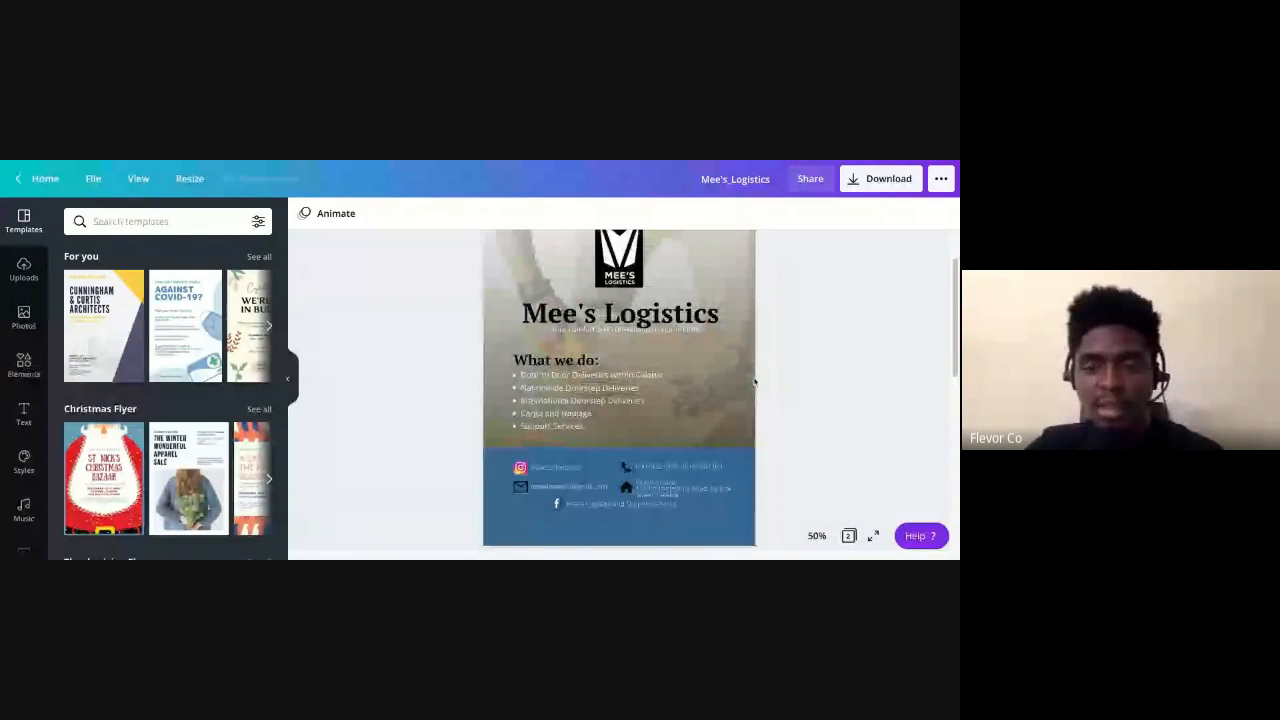
pyautogui.click(670, 333)
pyautogui.moveTo(670, 333); pyautogui.dragTo(673, 334)
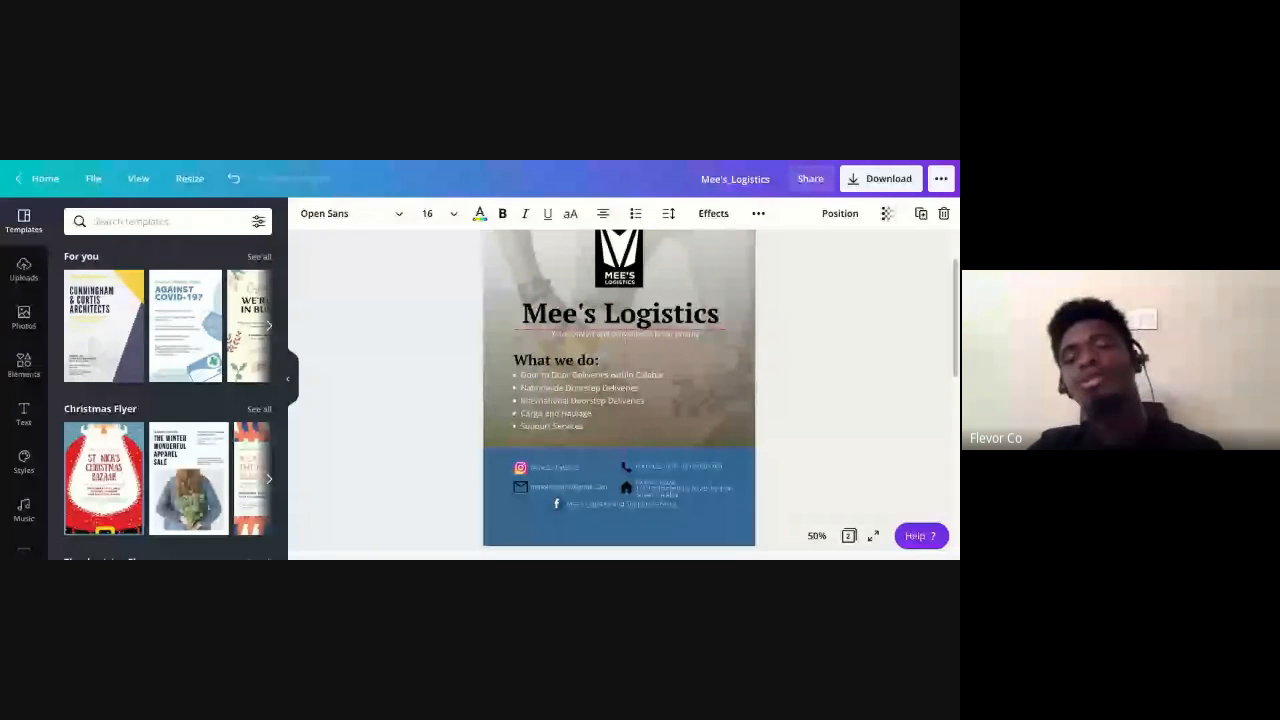
pyautogui.doubleClick(673, 334)
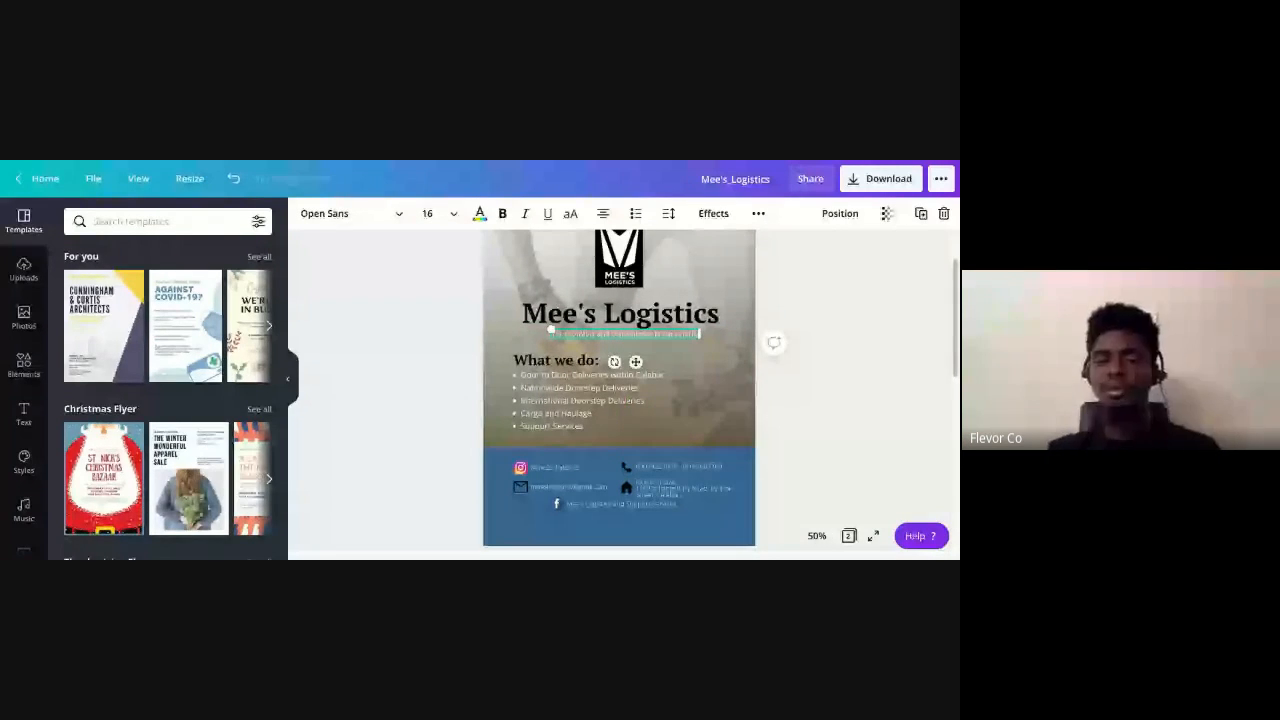
pyautogui.scroll(1, 622, 341)
# Scale the logo, its black backing and the "Mee's Logistics" title down together to about half size, and place the title beside the logo
pyautogui.click(622, 341)
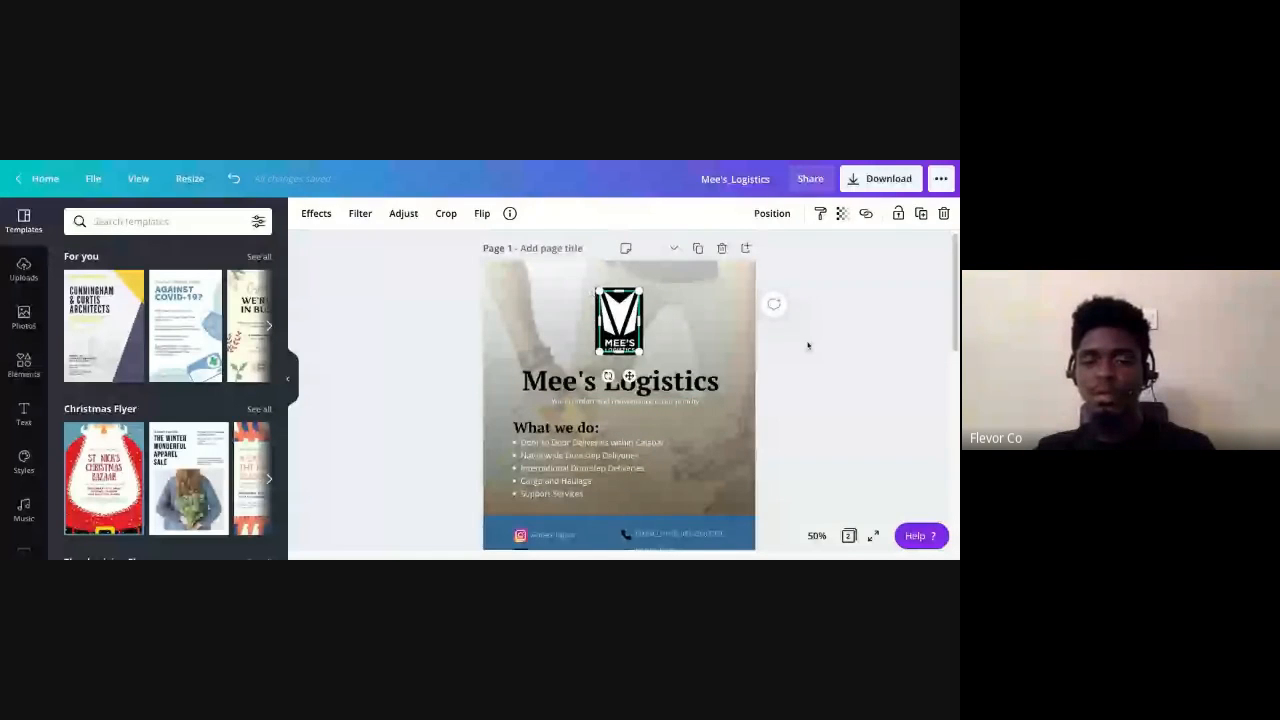
pyautogui.click(595, 348)
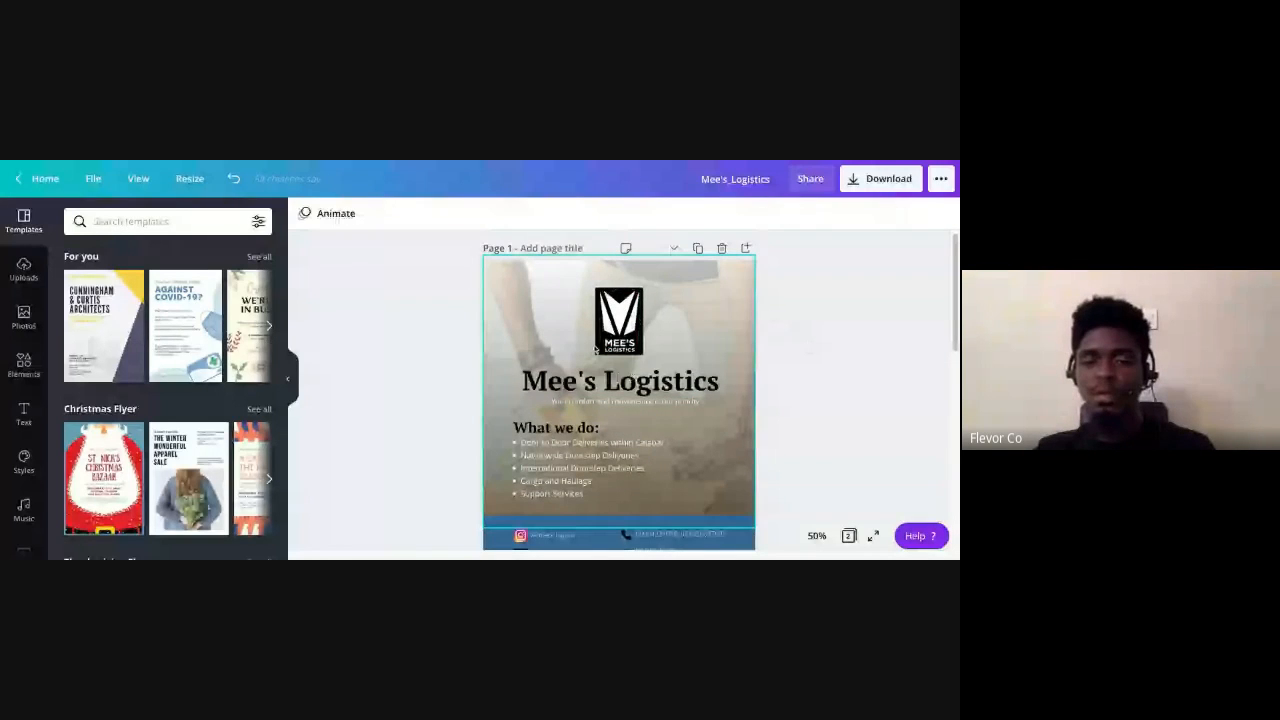
pyautogui.click(595, 348)
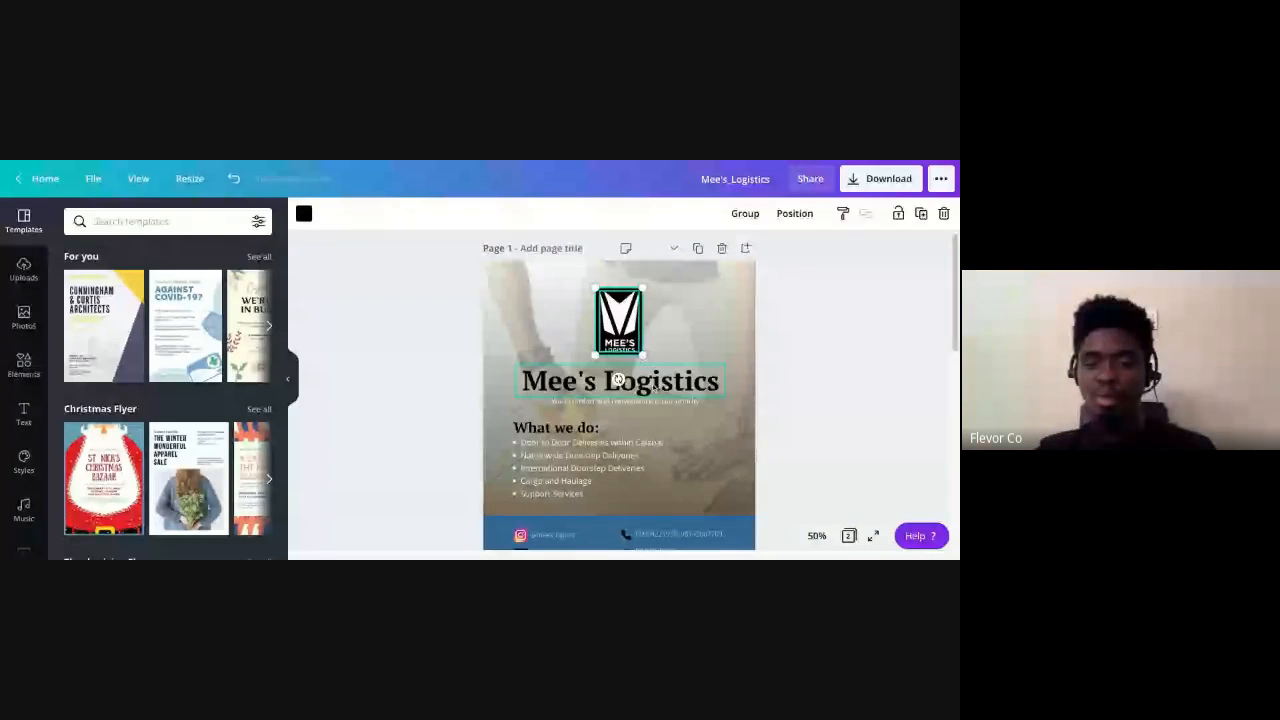
pyautogui.keyDown('shift'); pyautogui.click(618, 380); pyautogui.keyUp('shift')
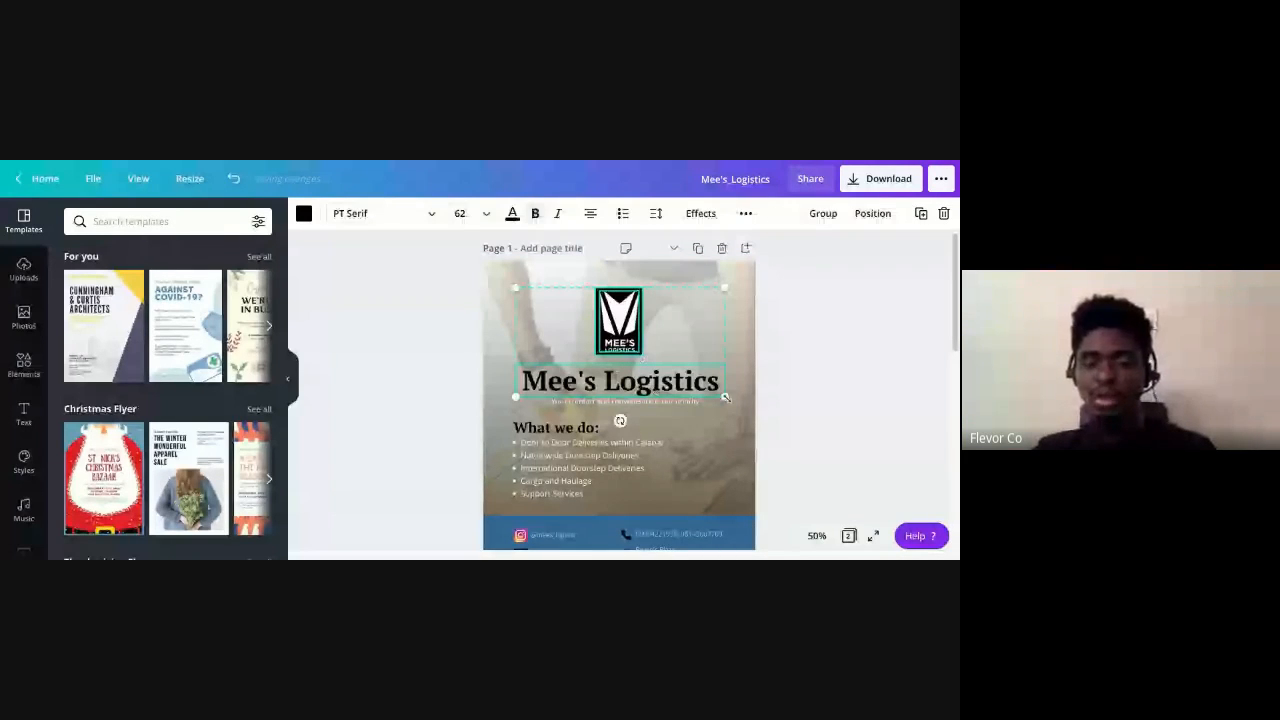
pyautogui.moveTo(726, 398); pyautogui.dragTo(641, 304)
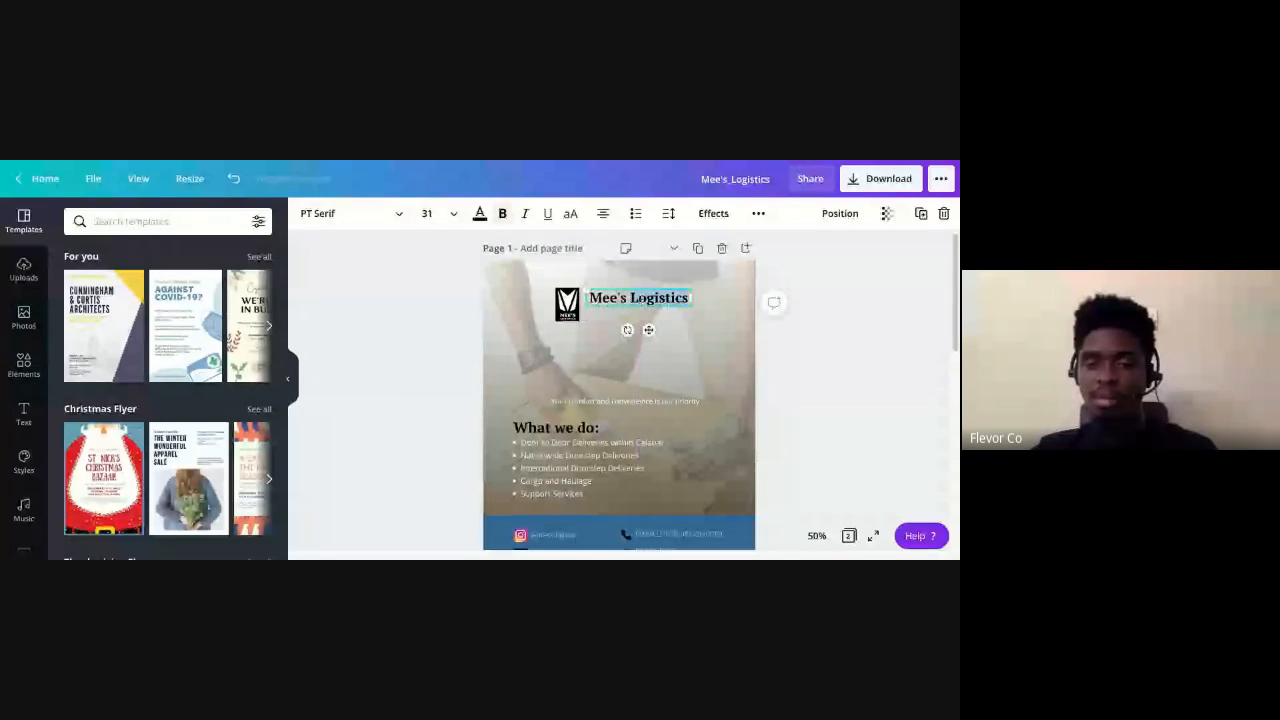
# Narrow the title's text box so that "Mee's Logistics" wraps onto two lines beside the logo
pyautogui.moveTo(692, 298); pyautogui.dragTo(690, 298)
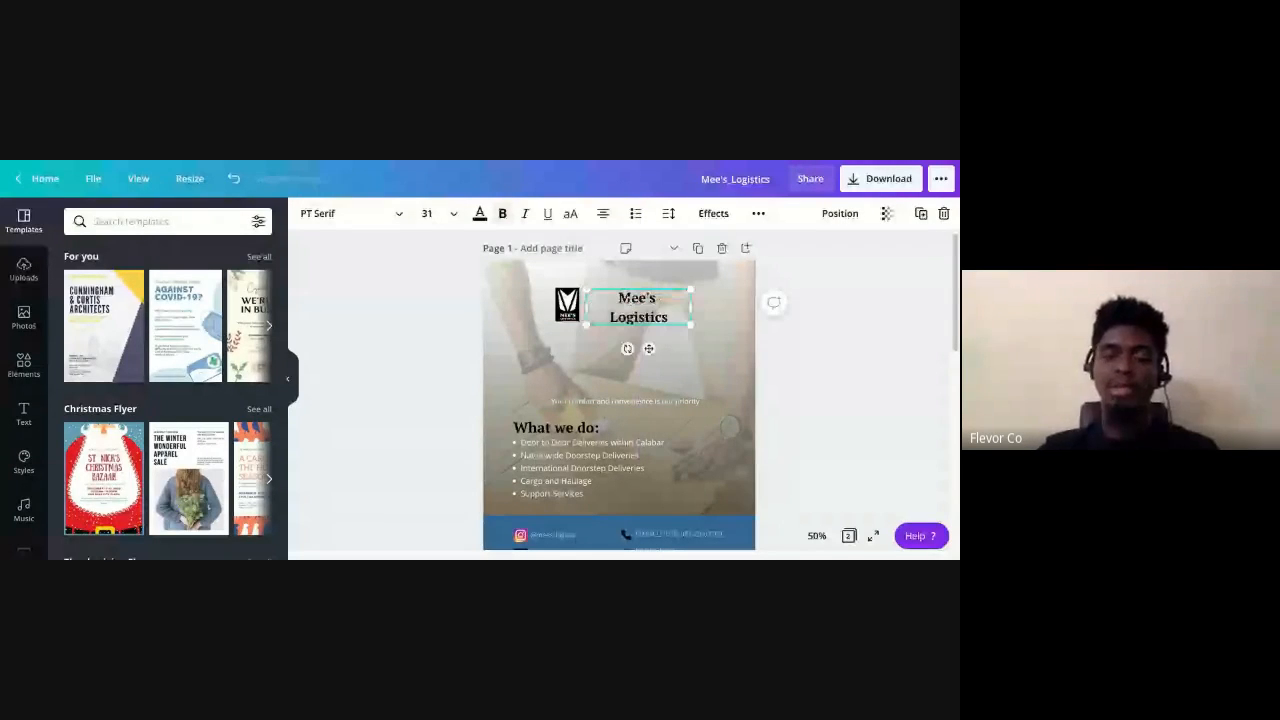
pyautogui.hotkey('ctrl', 'z')
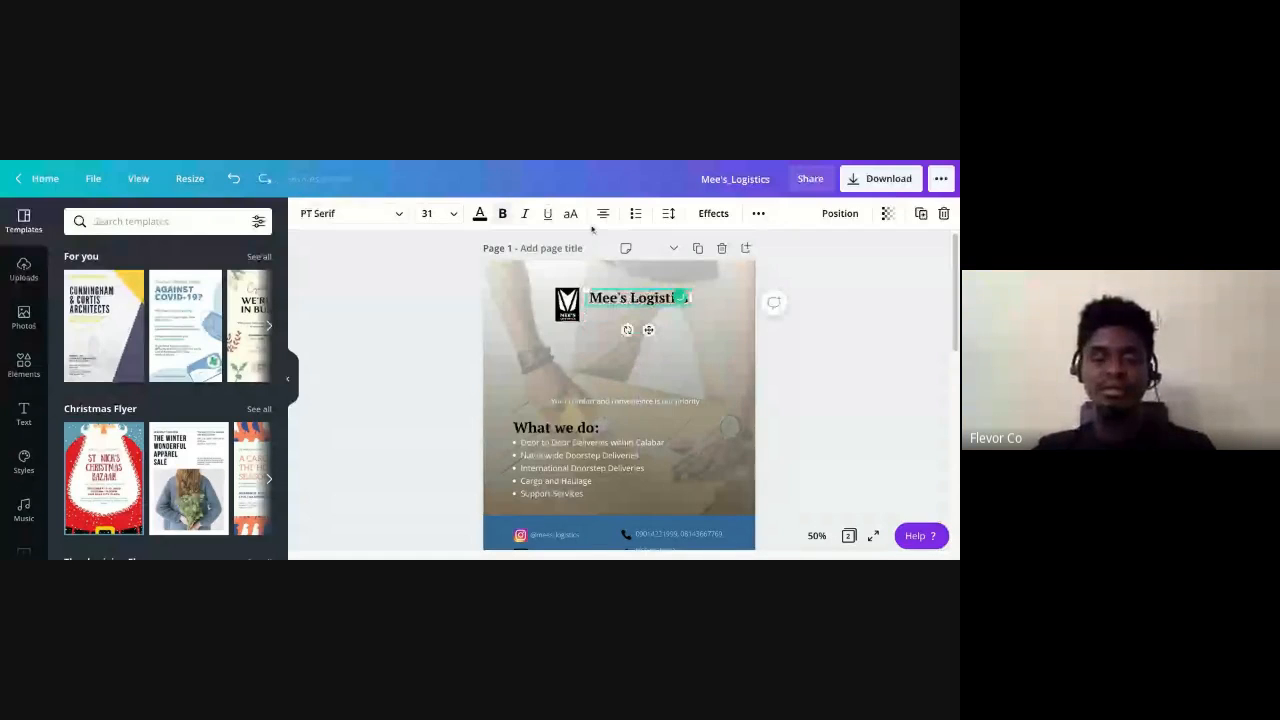
pyautogui.hotkey('ctrl', 'z')
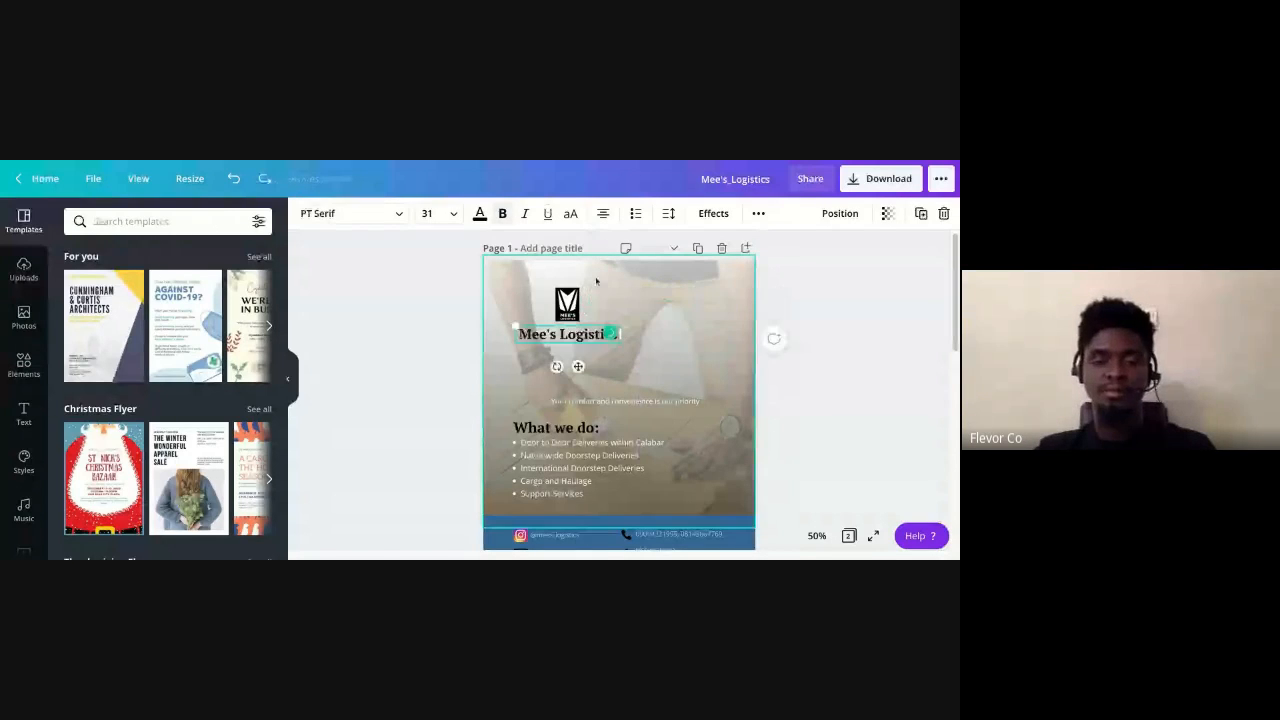
pyautogui.hotkey('ctrl', 'y')
pyautogui.hotkey('ctrl', 'y')
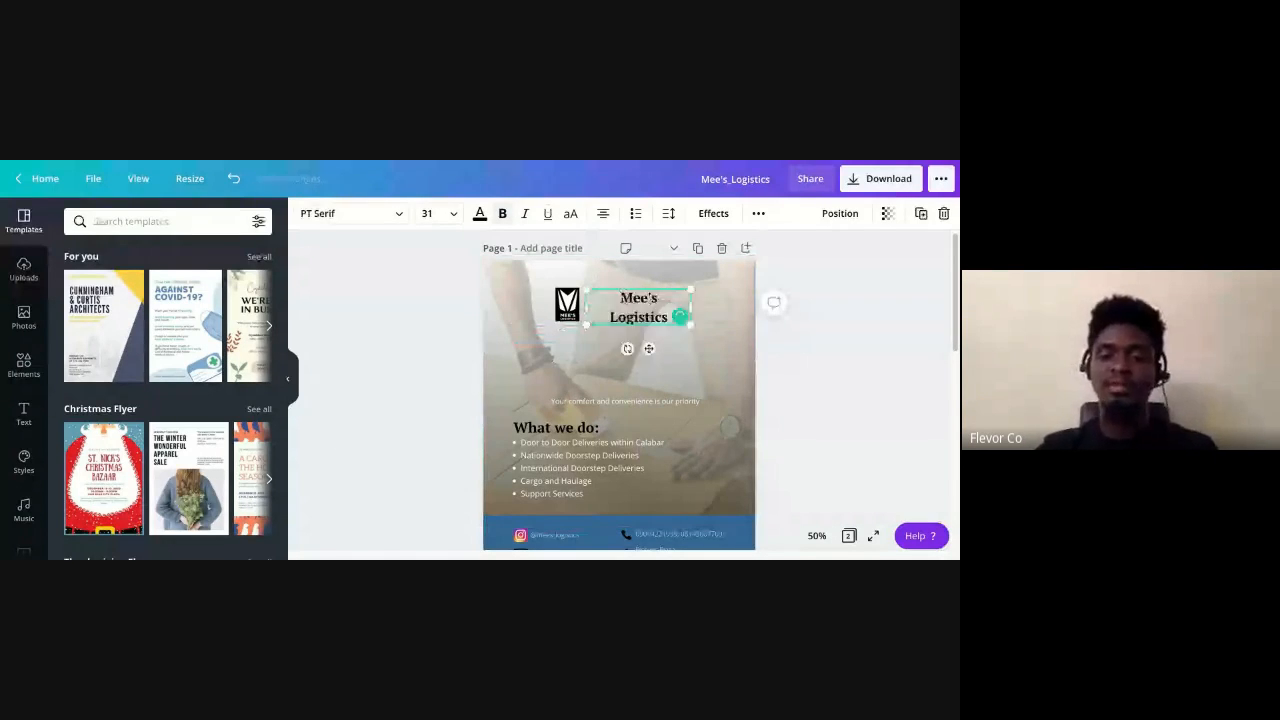
# Left-align the two-line title, shrink its text box to about 2 wide, and move it slightly up and closer to the logo
pyautogui.doubleClick(640, 308)
pyautogui.click(603, 215)
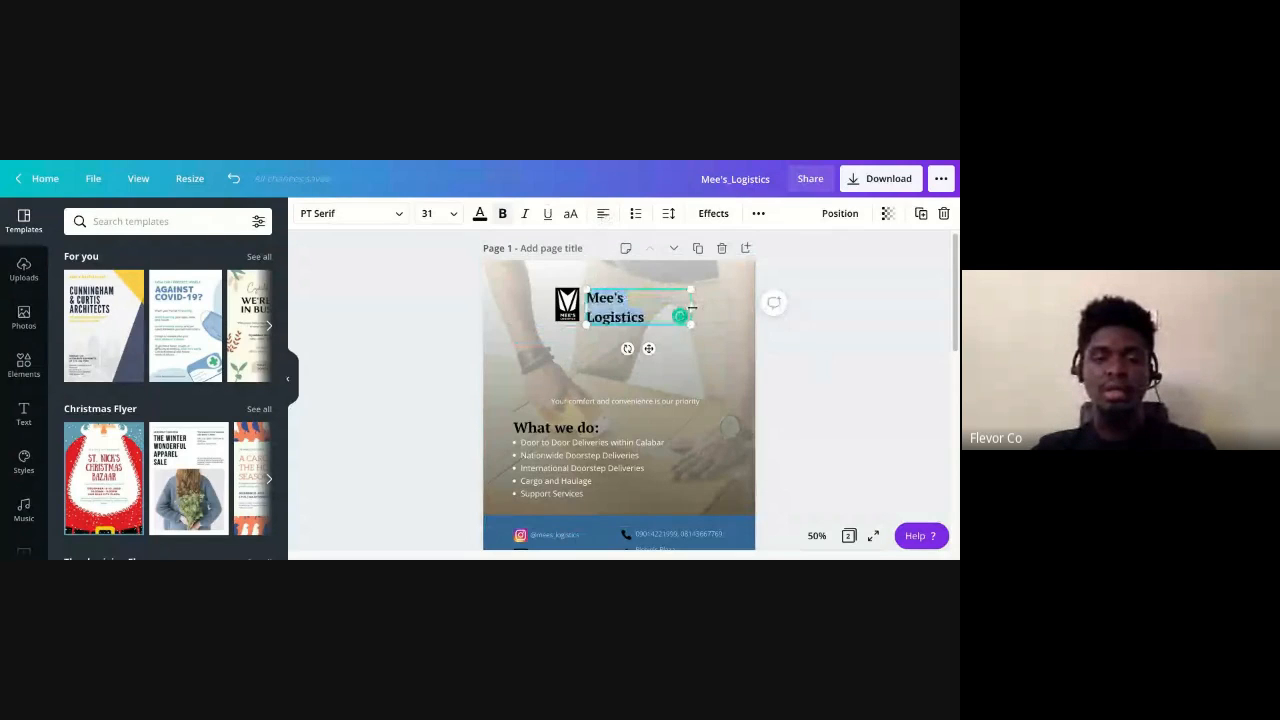
pyautogui.moveTo(691, 306); pyautogui.dragTo(774, 337)
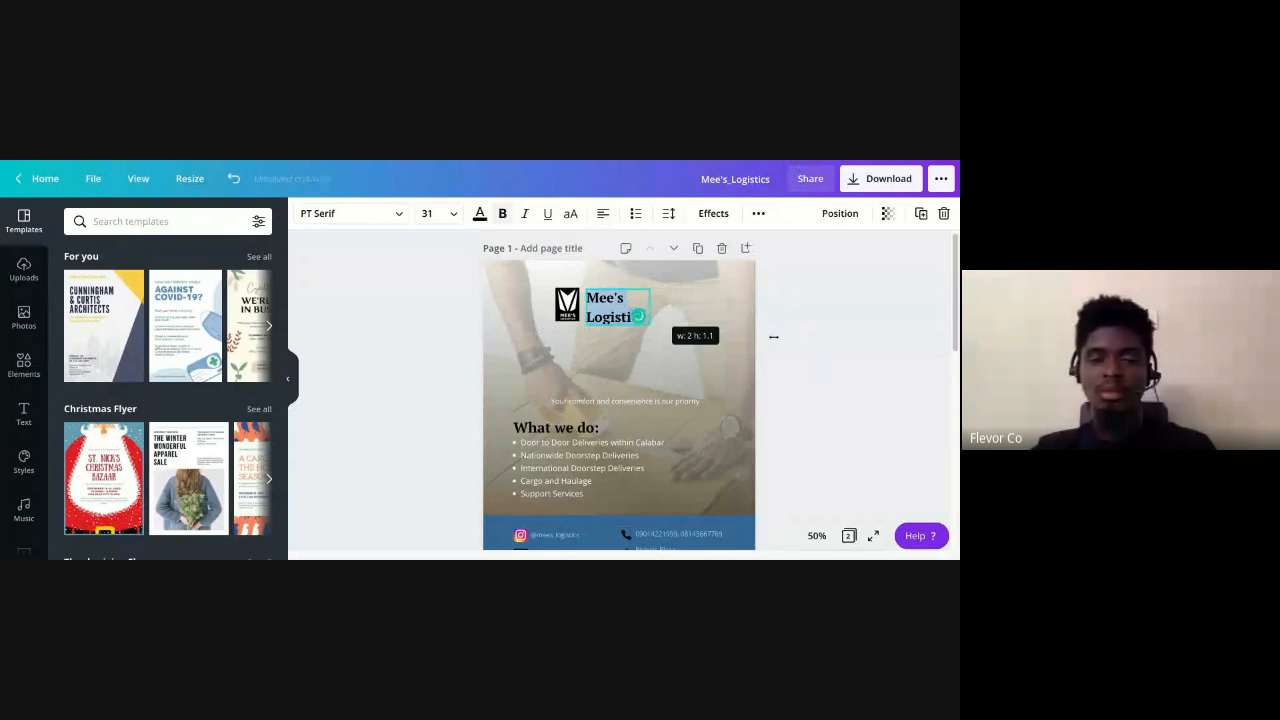
pyautogui.click(829, 347)
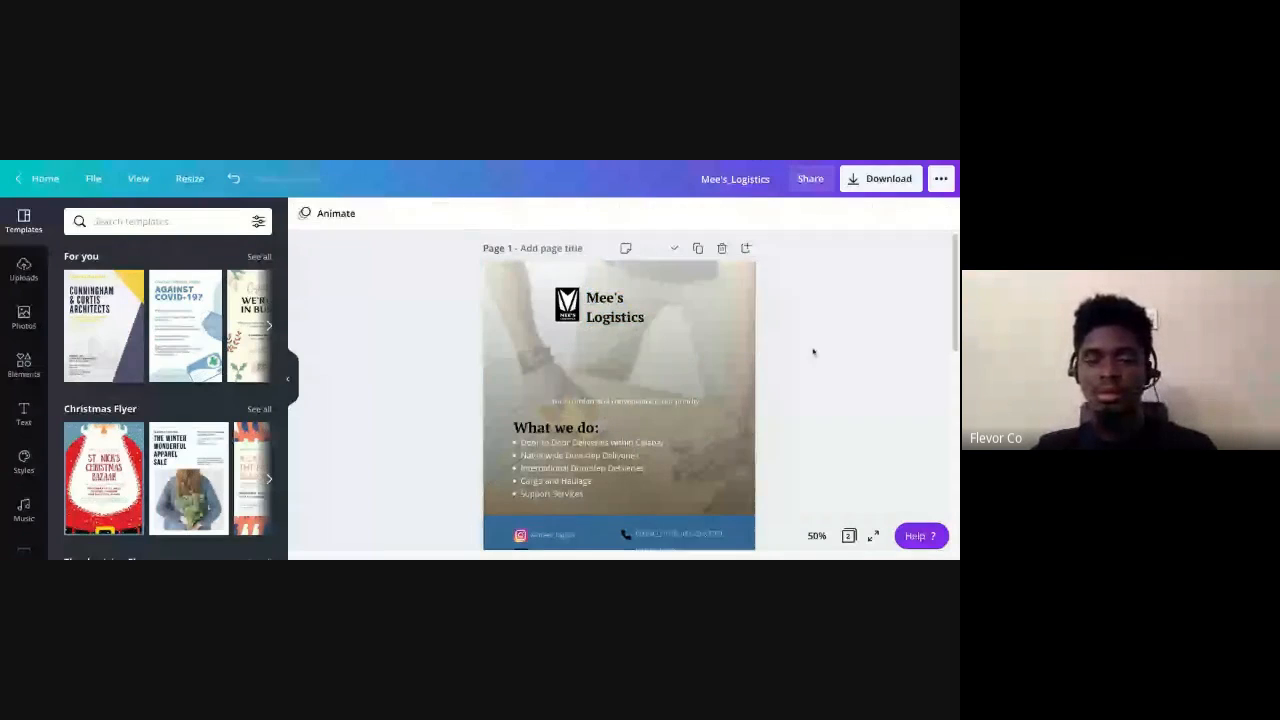
pyautogui.click(635, 314)
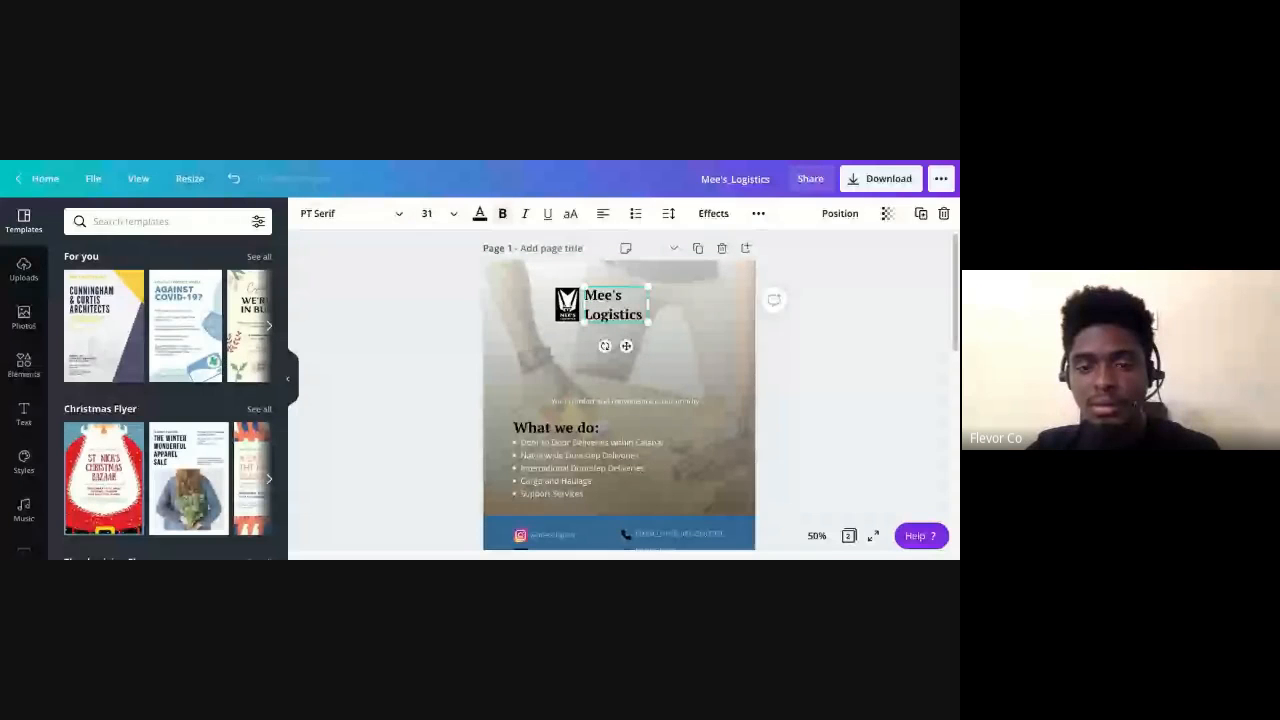
# Group the logo, its black backing and the two-line "Mee's Logistics" title into one object
pyautogui.click(567, 304)
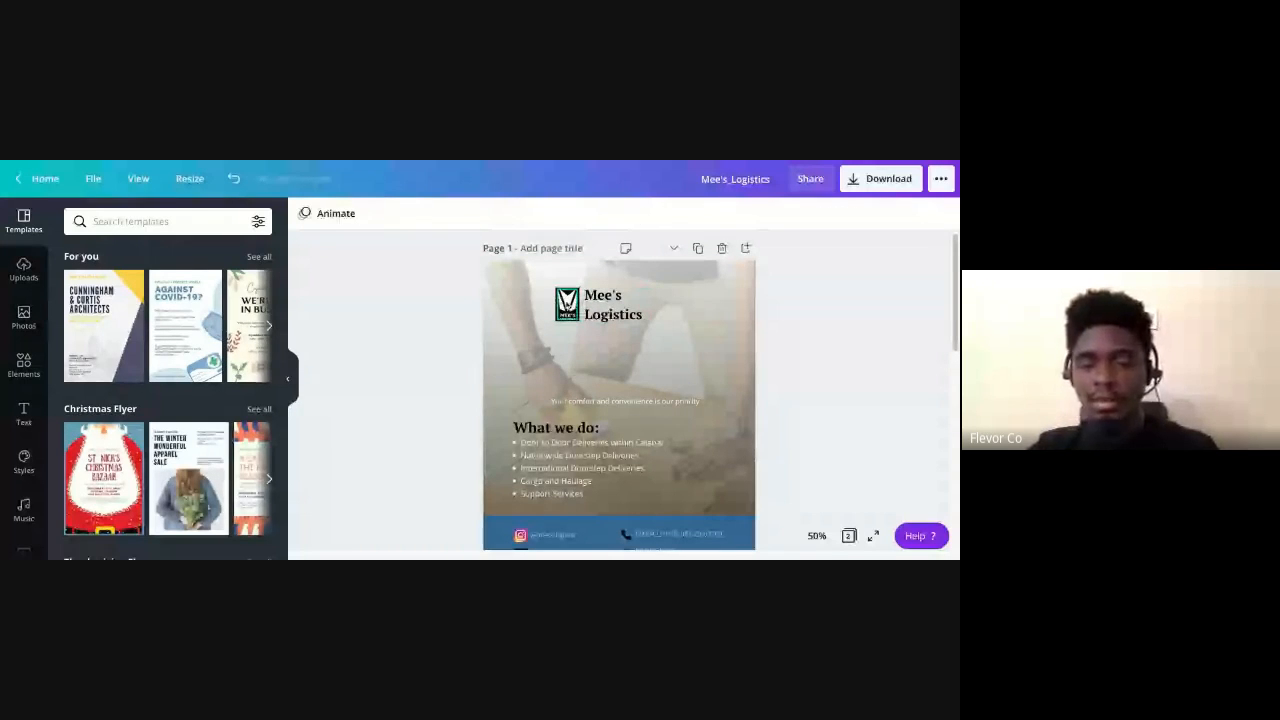
pyautogui.click(817, 536)
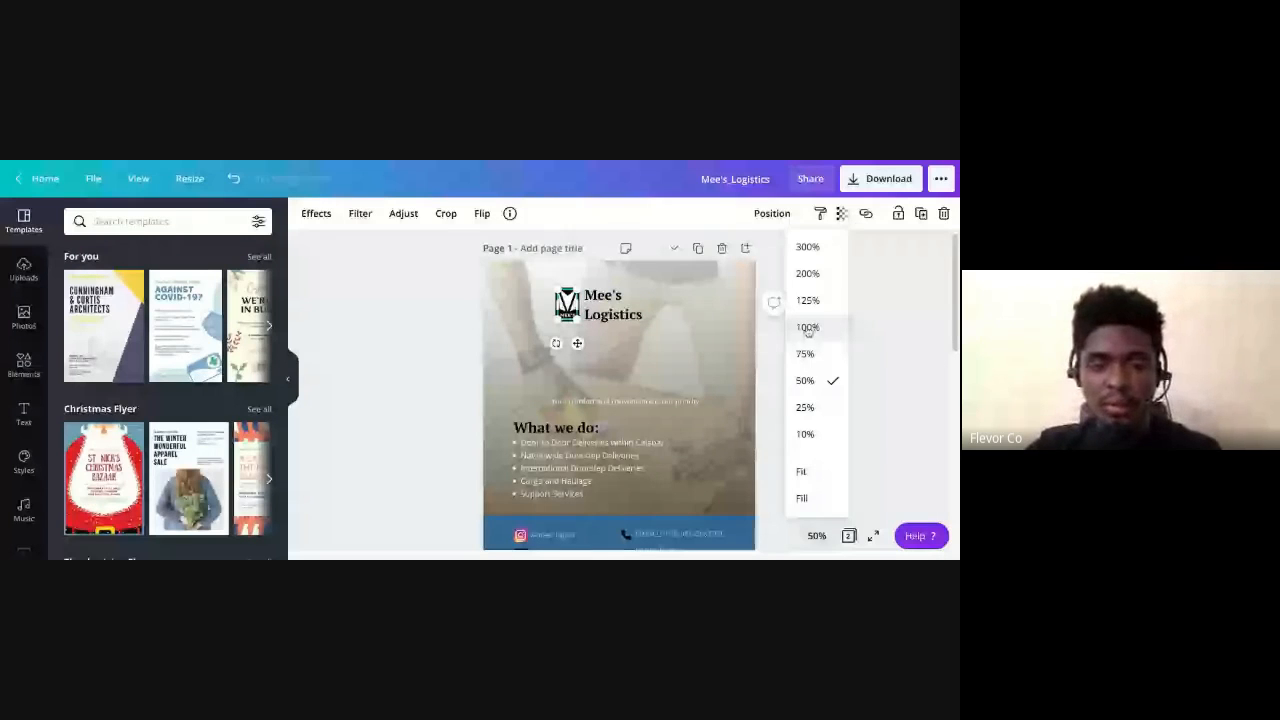
pyautogui.click(808, 328)
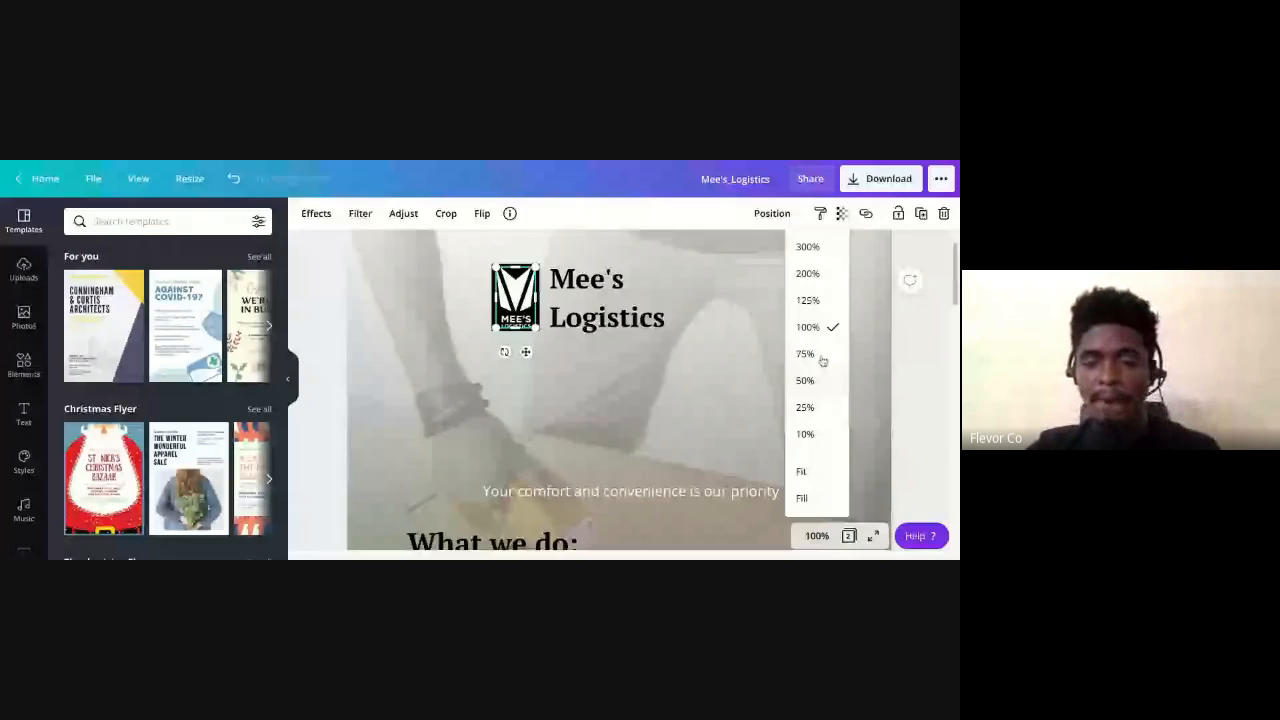
pyautogui.click(808, 274)
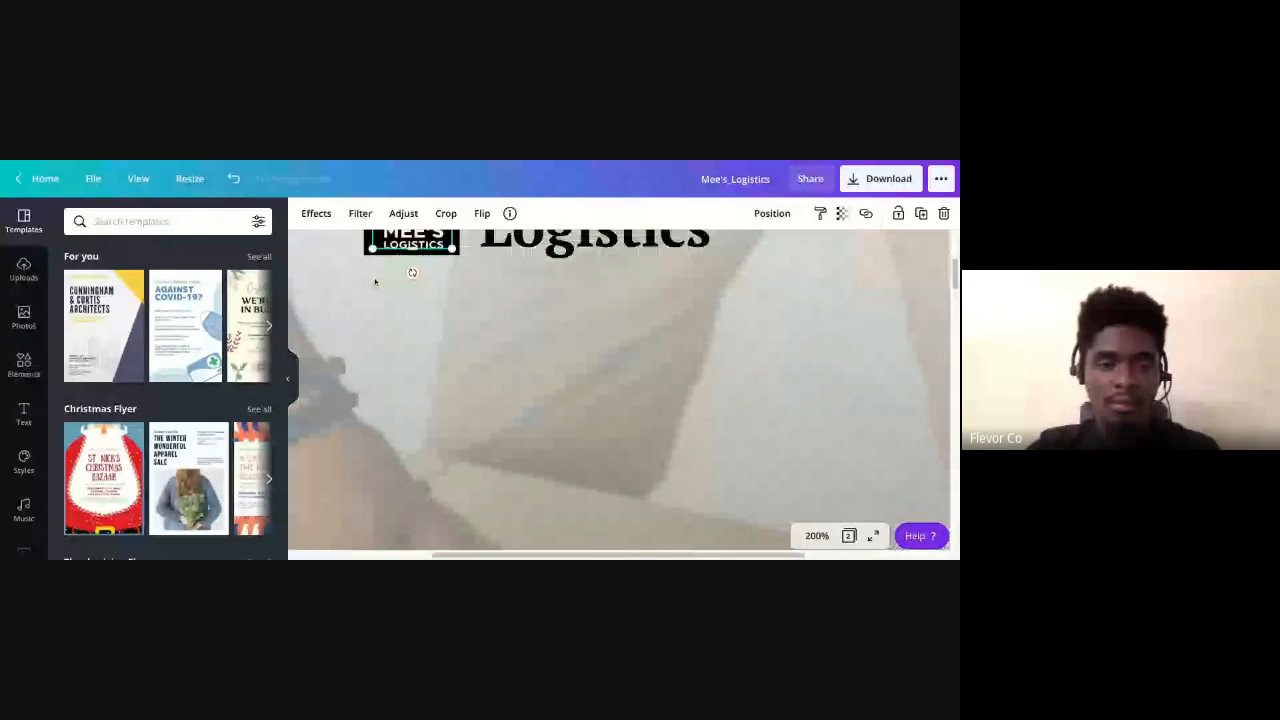
pyautogui.scroll(2, 372, 275)
pyautogui.keyDown('shift'); pyautogui.click(404, 278); pyautogui.keyUp('shift')
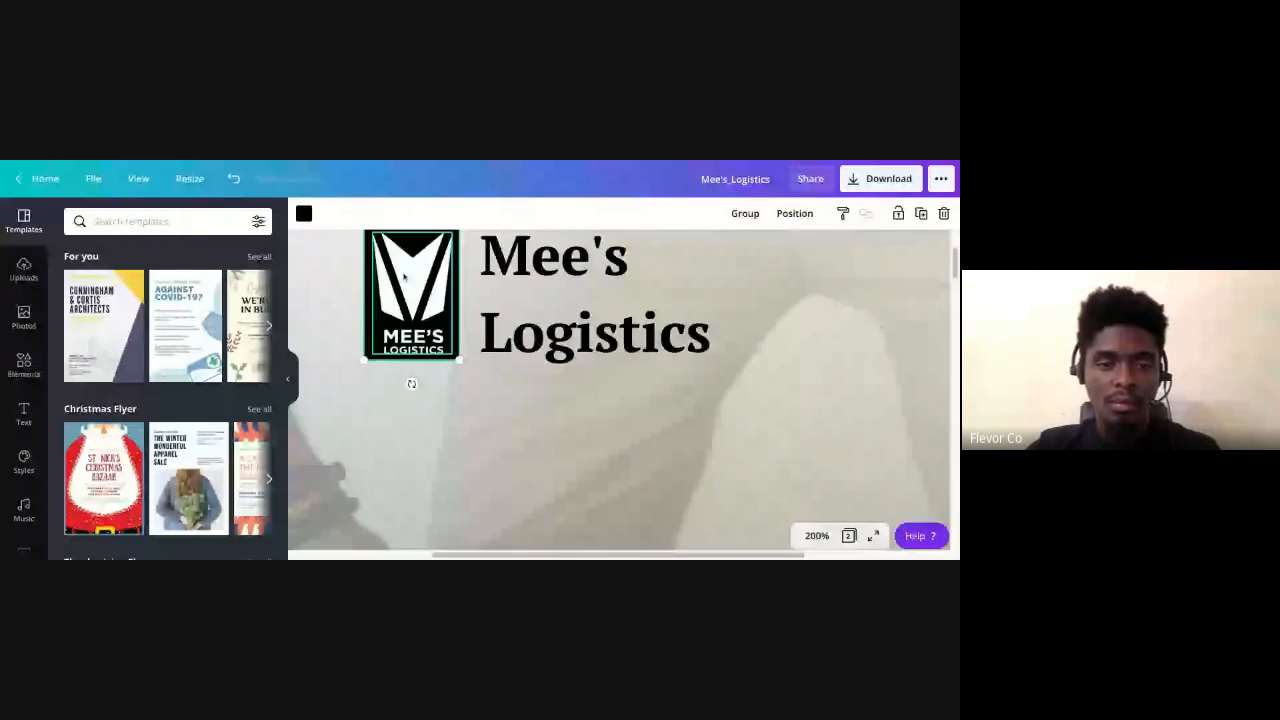
pyautogui.keyDown('shift'); pyautogui.click(560, 262); pyautogui.keyUp('shift')
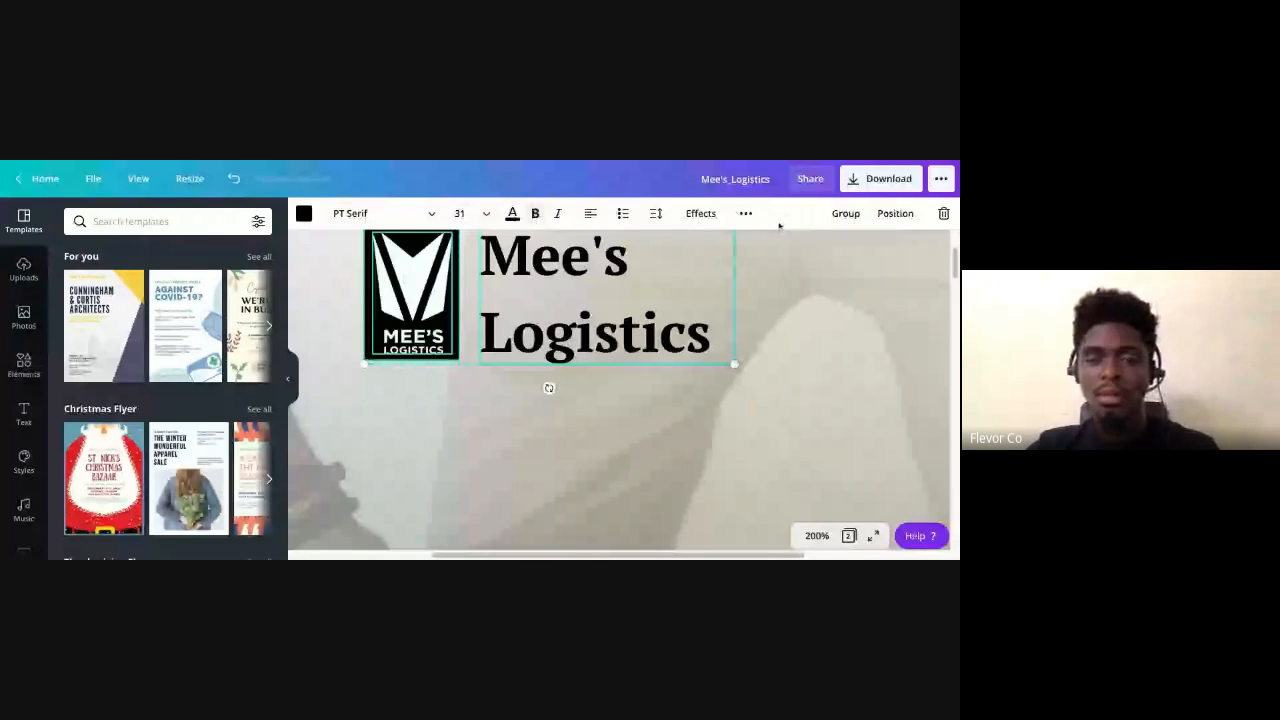
pyautogui.click(846, 213)
pyautogui.click(817, 536)
pyautogui.click(809, 383)
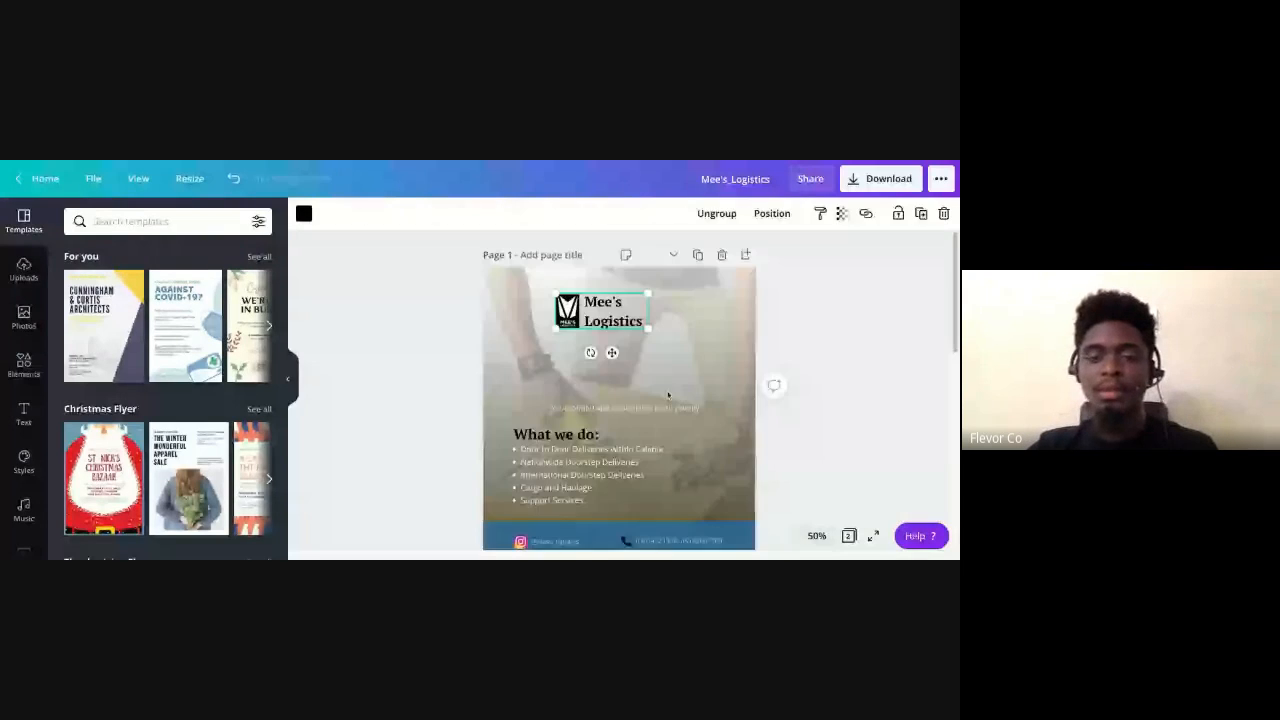
# Move the grouped logo and title up to the page's top centre, and move the tagline up beneath them
pyautogui.click(668, 395)
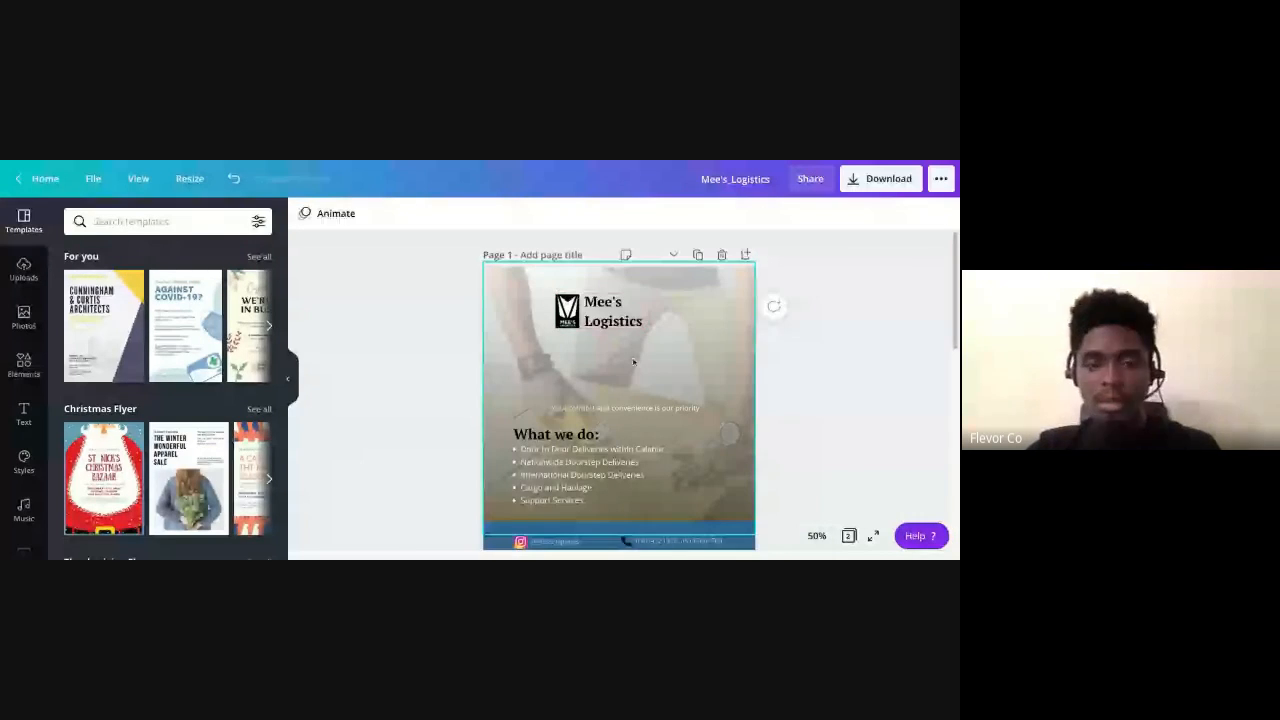
pyautogui.moveTo(627, 410); pyautogui.dragTo(579, 318)
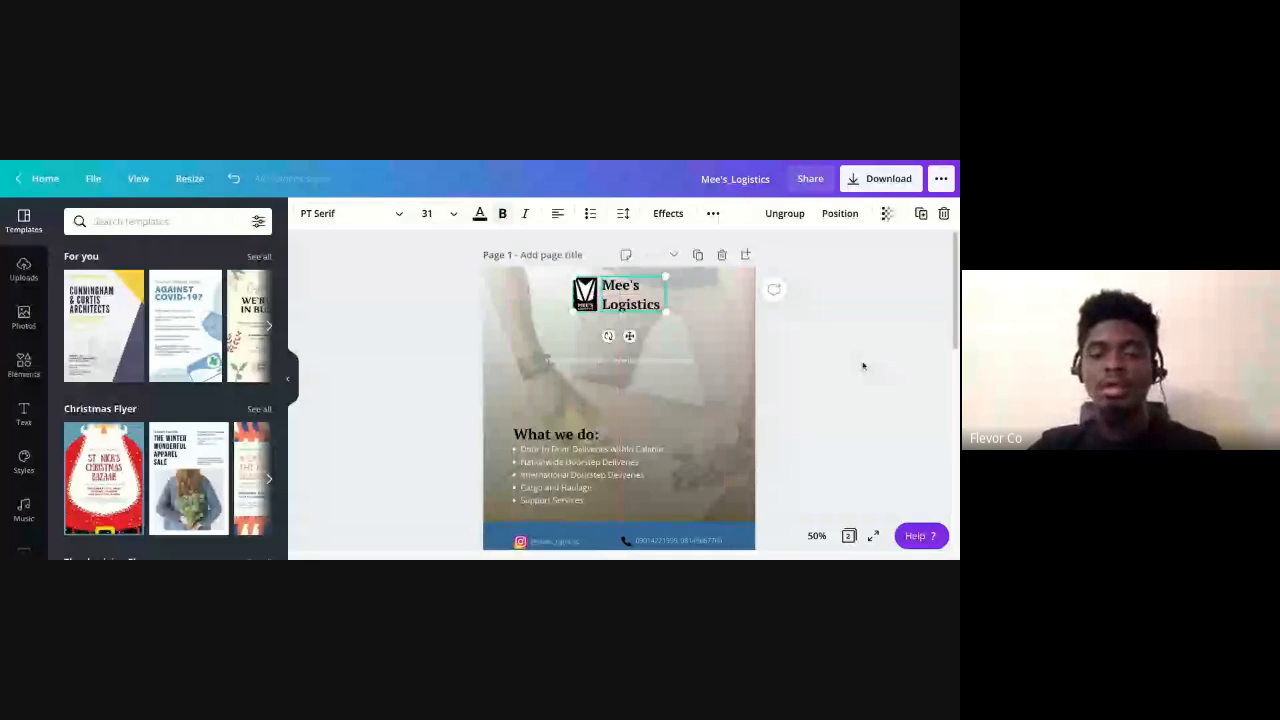
# Enlarge the existing tagline below the title to font size 22
pyautogui.click(684, 360)
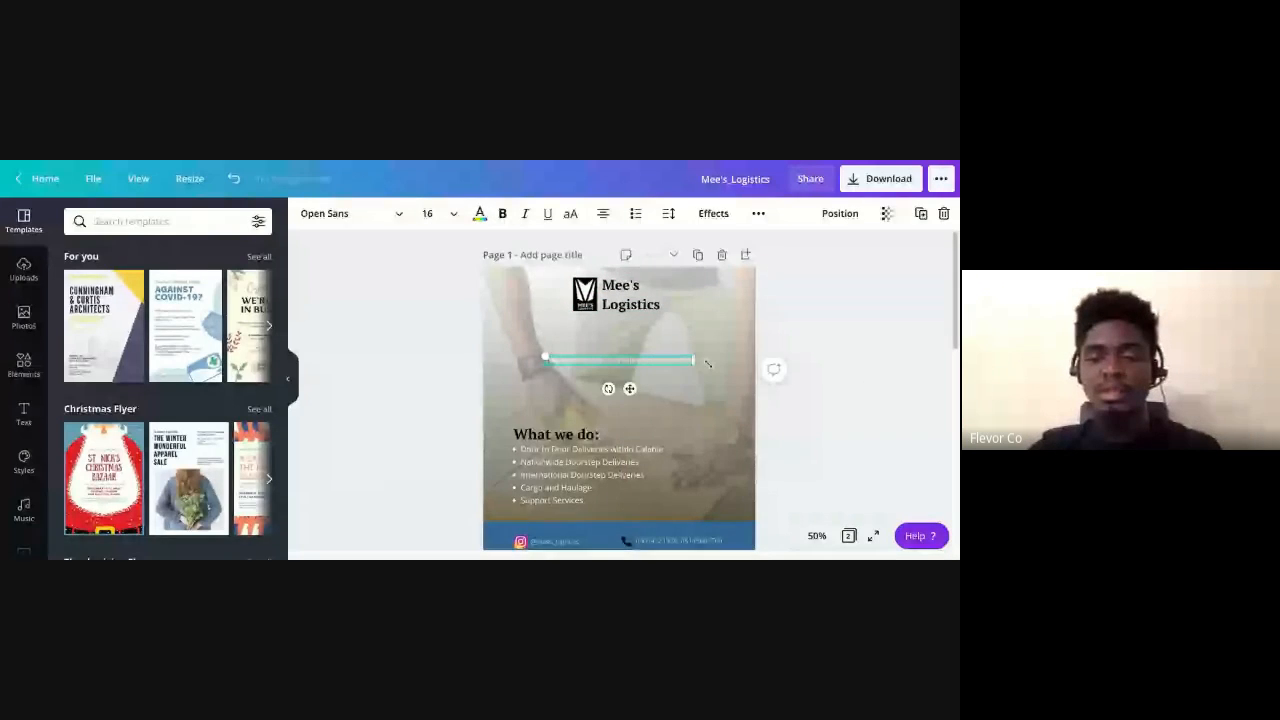
pyautogui.moveTo(707, 363)
pyautogui.mouseDown()
pyautogui.moveTo(732, 371)
pyautogui.moveTo(723, 358)
pyautogui.mouseUp()
pyautogui.click(608, 367)
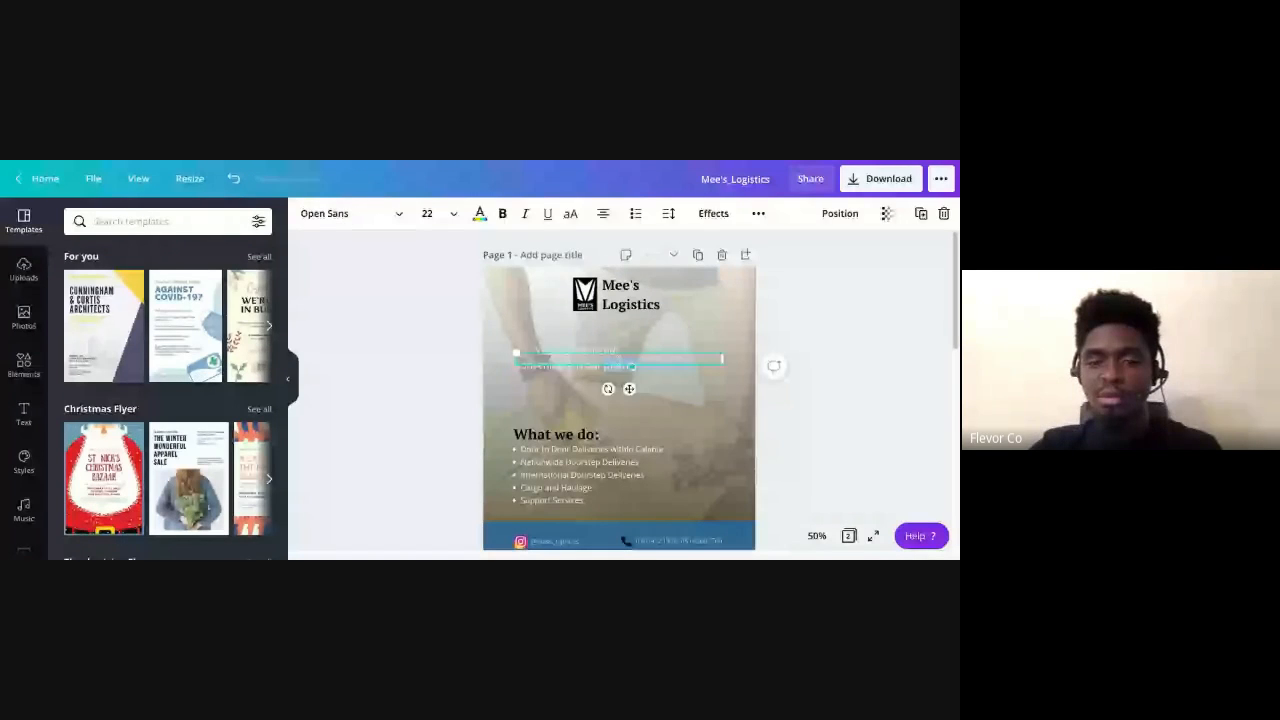
pyautogui.click(860, 409)
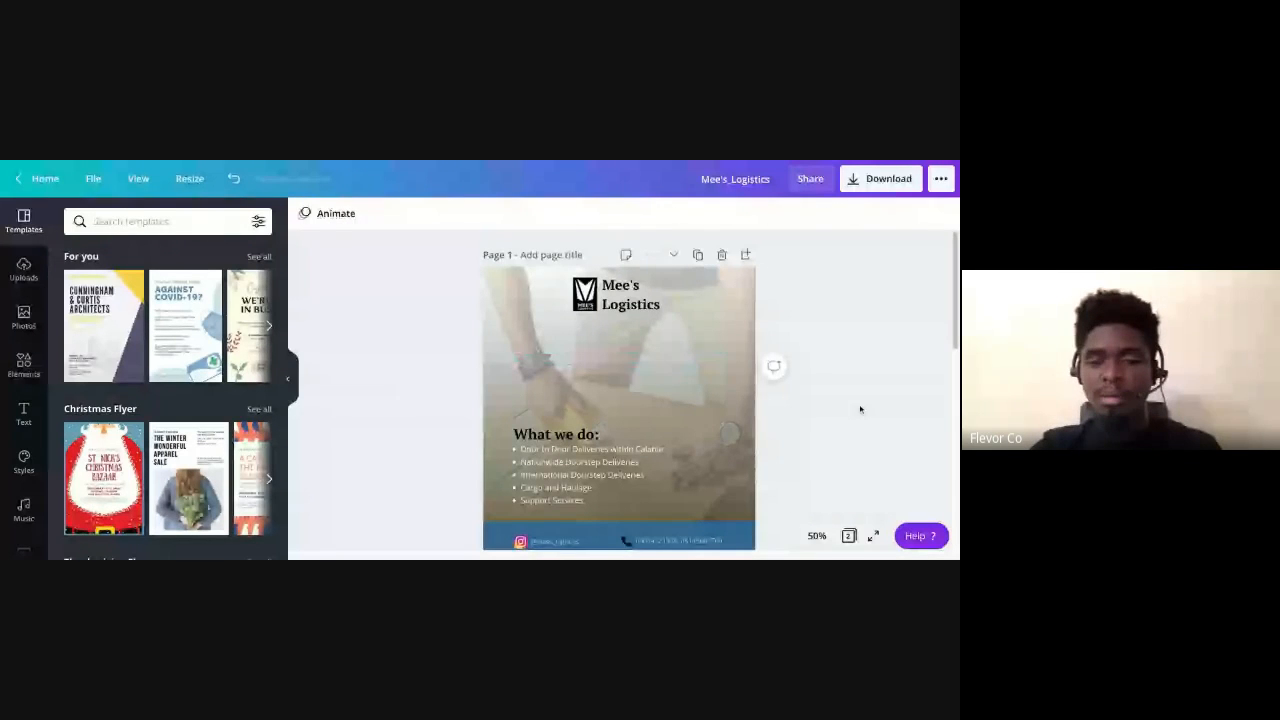
# Replace the old tagline with a new text box reading "Your comfort and convenience is our priority"
pyautogui.click(654, 360)
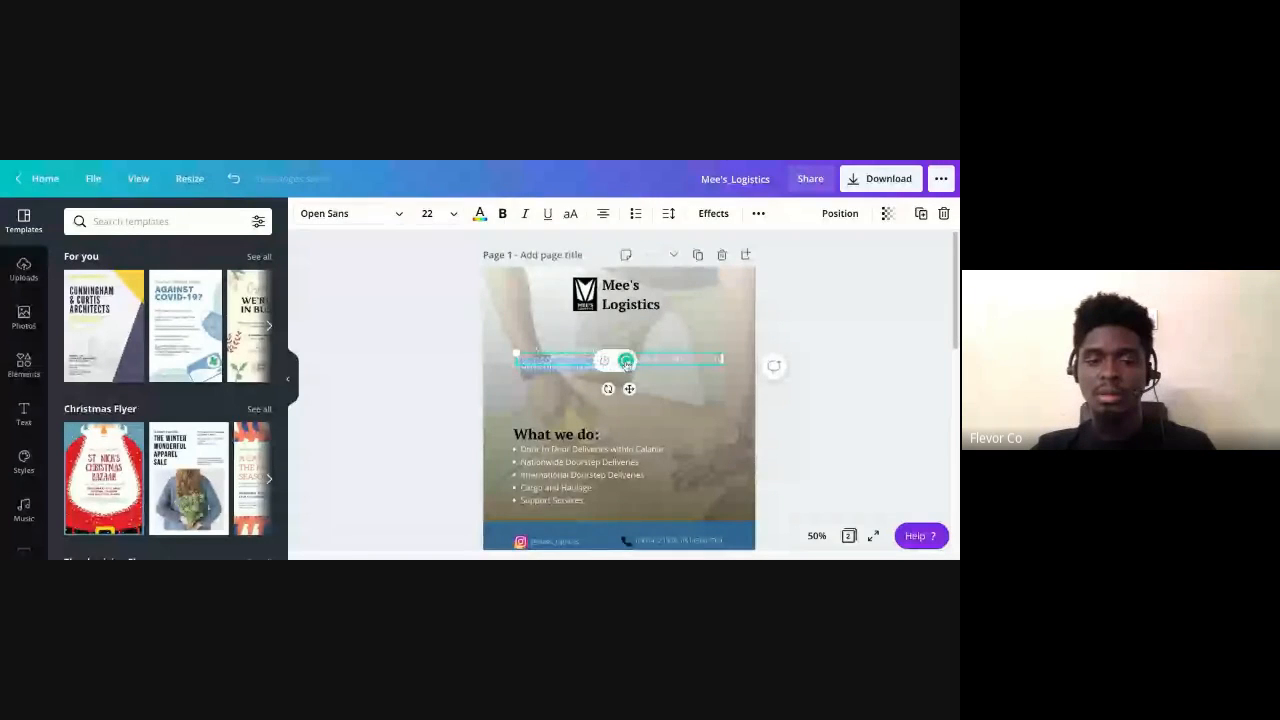
pyautogui.click(454, 431)
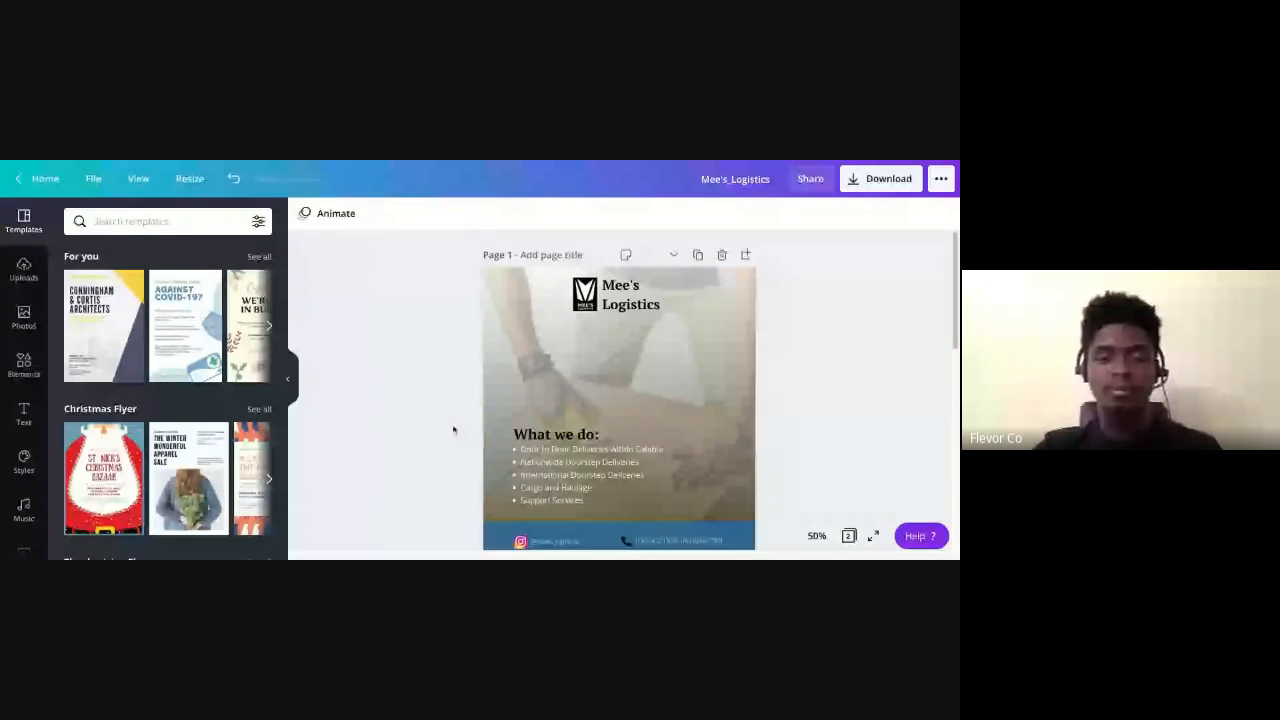
pyautogui.press('t')
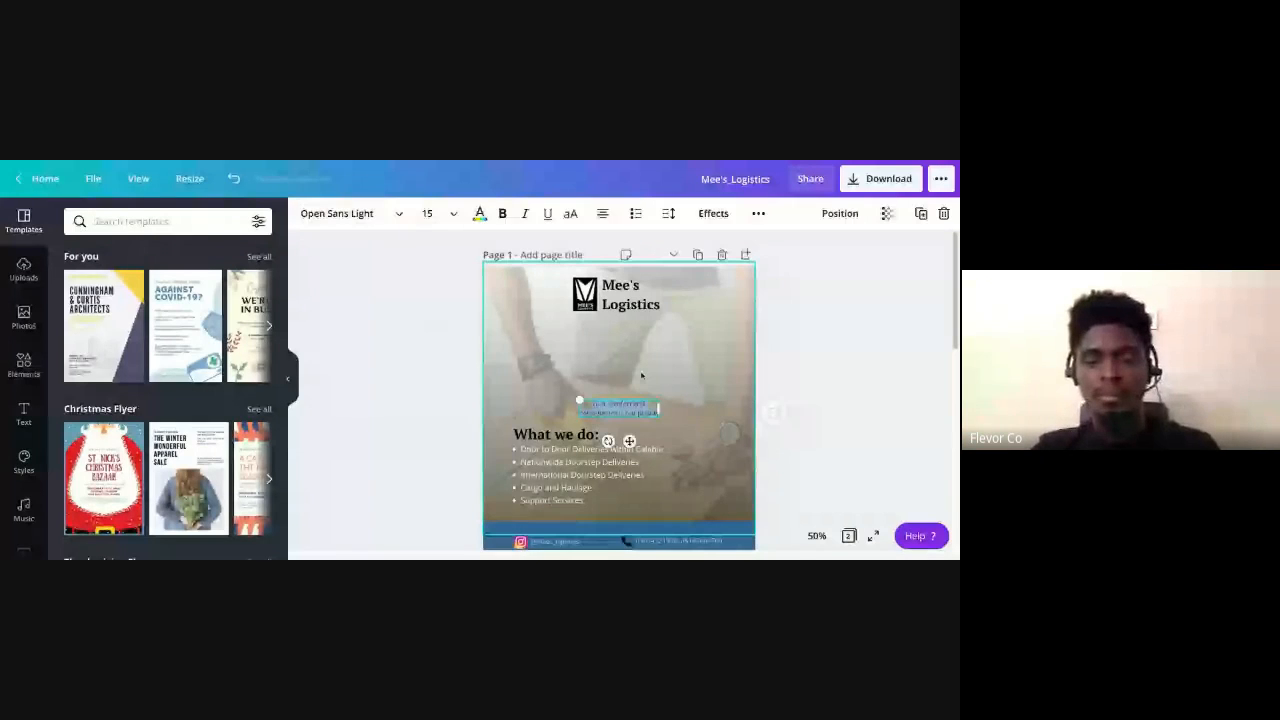
# Enlarge the new tagline to font size 33.8 on two lines and move it up, centred between the title and "What we do:"
pyautogui.moveTo(580, 400); pyautogui.dragTo(501, 382)
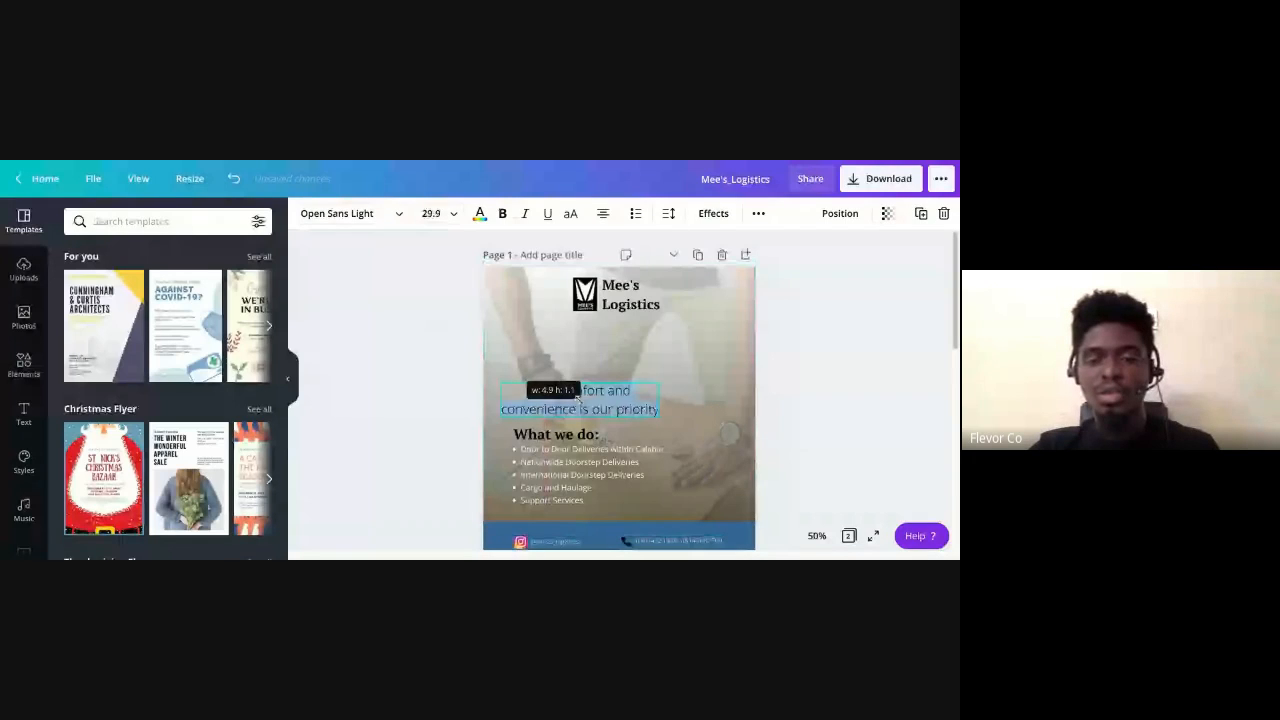
pyautogui.moveTo(658, 417); pyautogui.dragTo(680, 422)
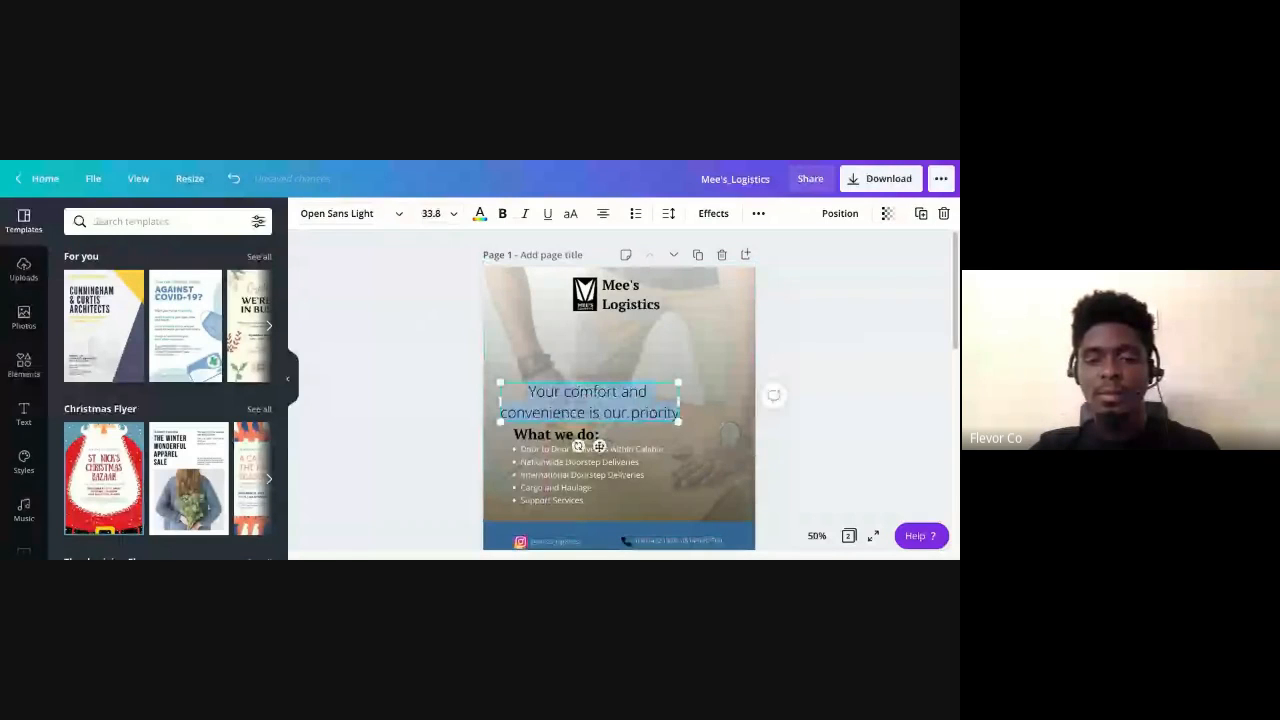
pyautogui.moveTo(599, 447); pyautogui.dragTo(635, 400)
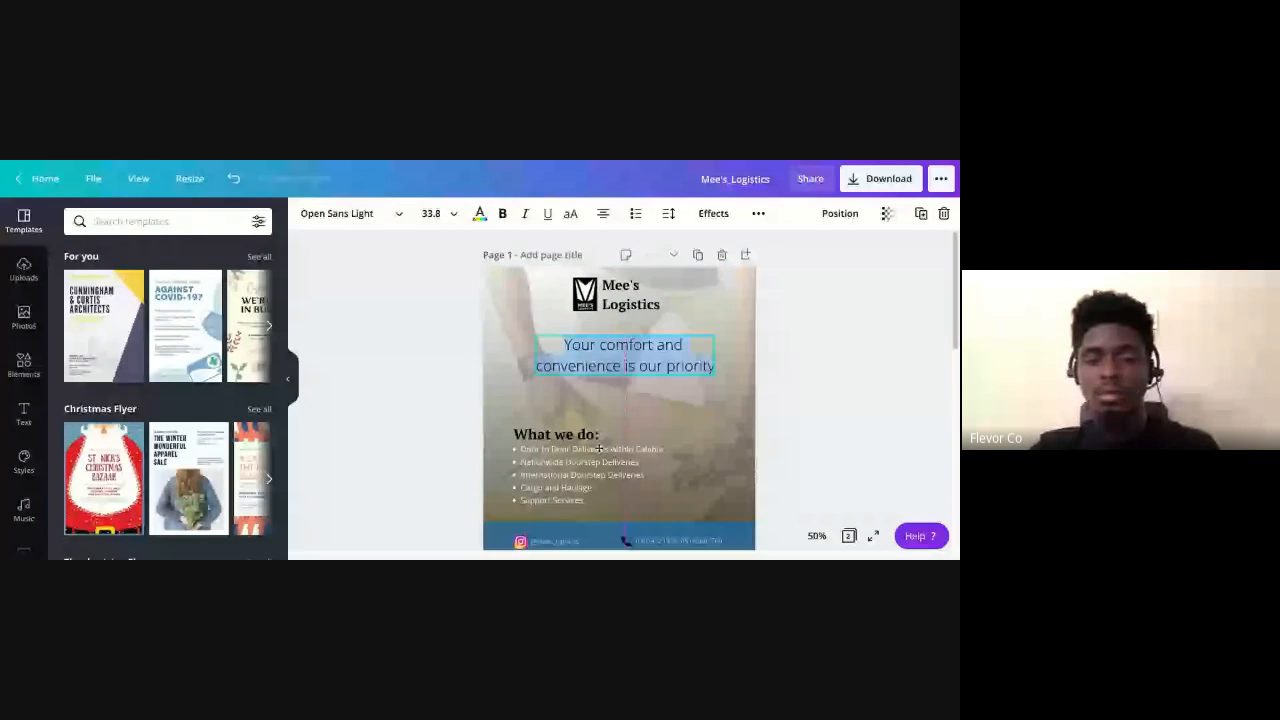
pyautogui.moveTo(599, 449); pyautogui.dragTo(599, 455)
pyautogui.moveTo(635, 404); pyautogui.dragTo(635, 405)
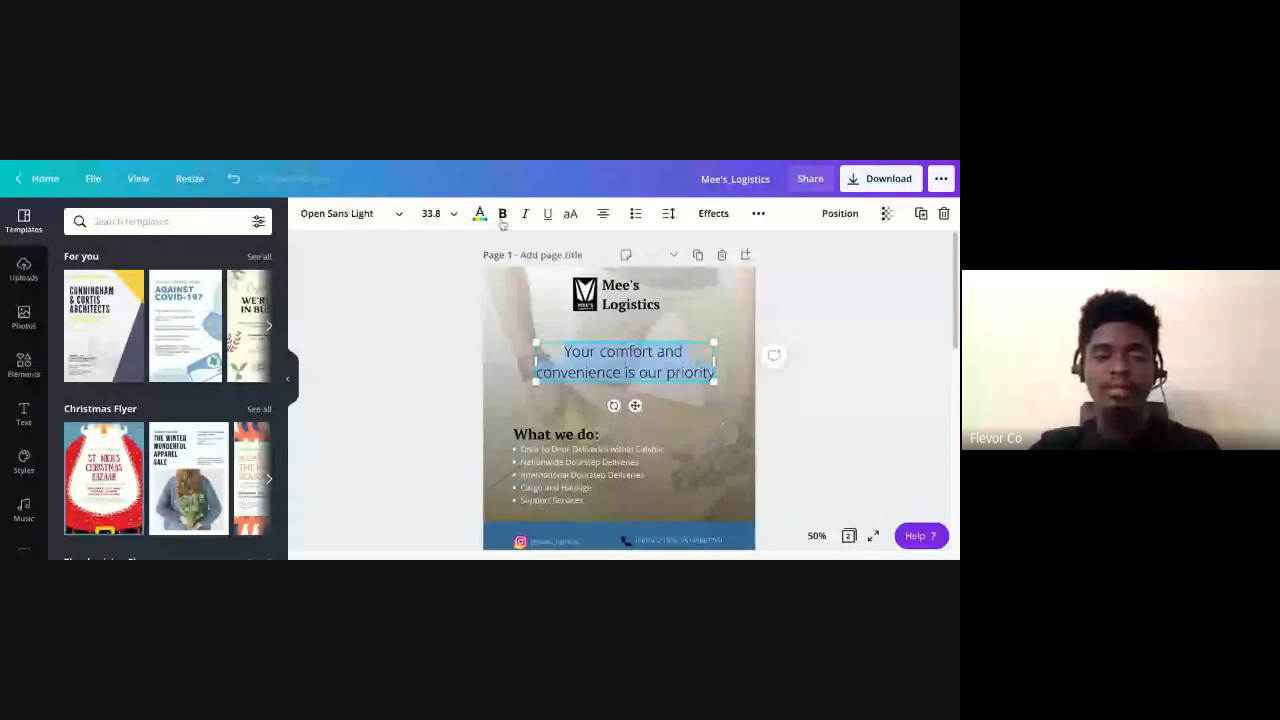
# Look through the available fonts for the tagline and check which font the "What we do:" heading uses
pyautogui.click(395, 215)
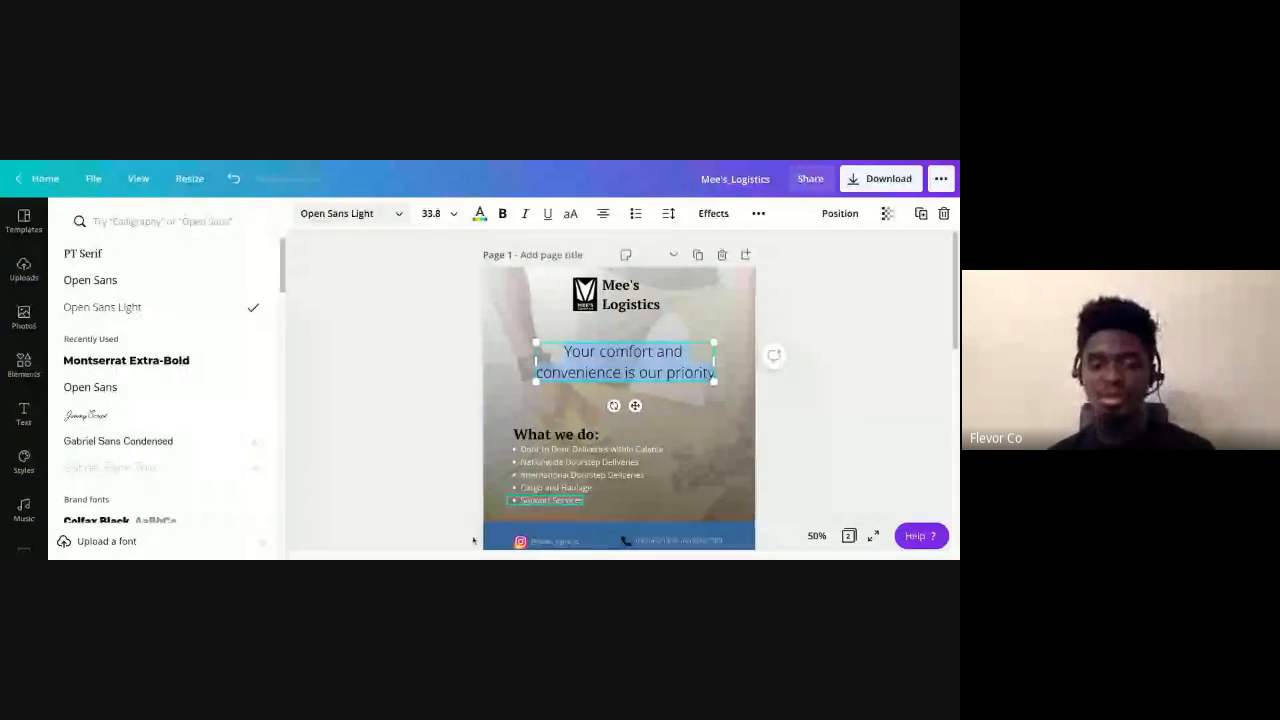
pyautogui.scroll(-3, 142, 430)
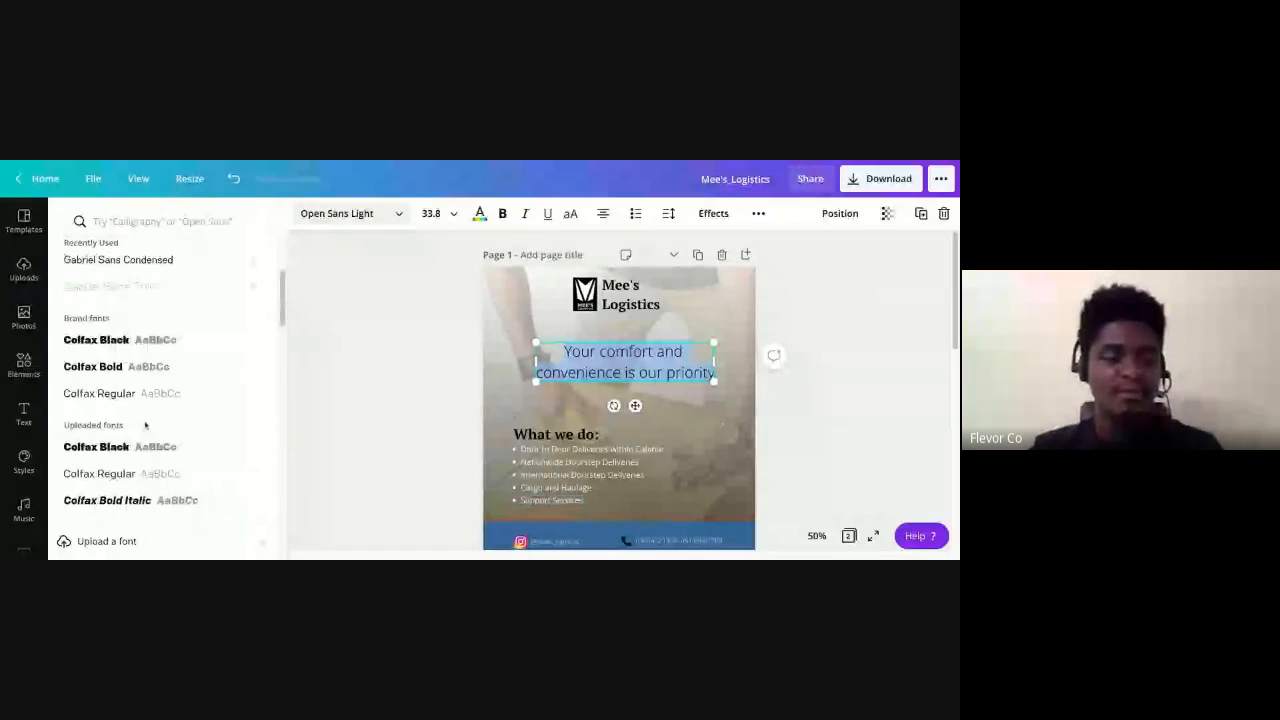
pyautogui.scroll(3, 150, 427)
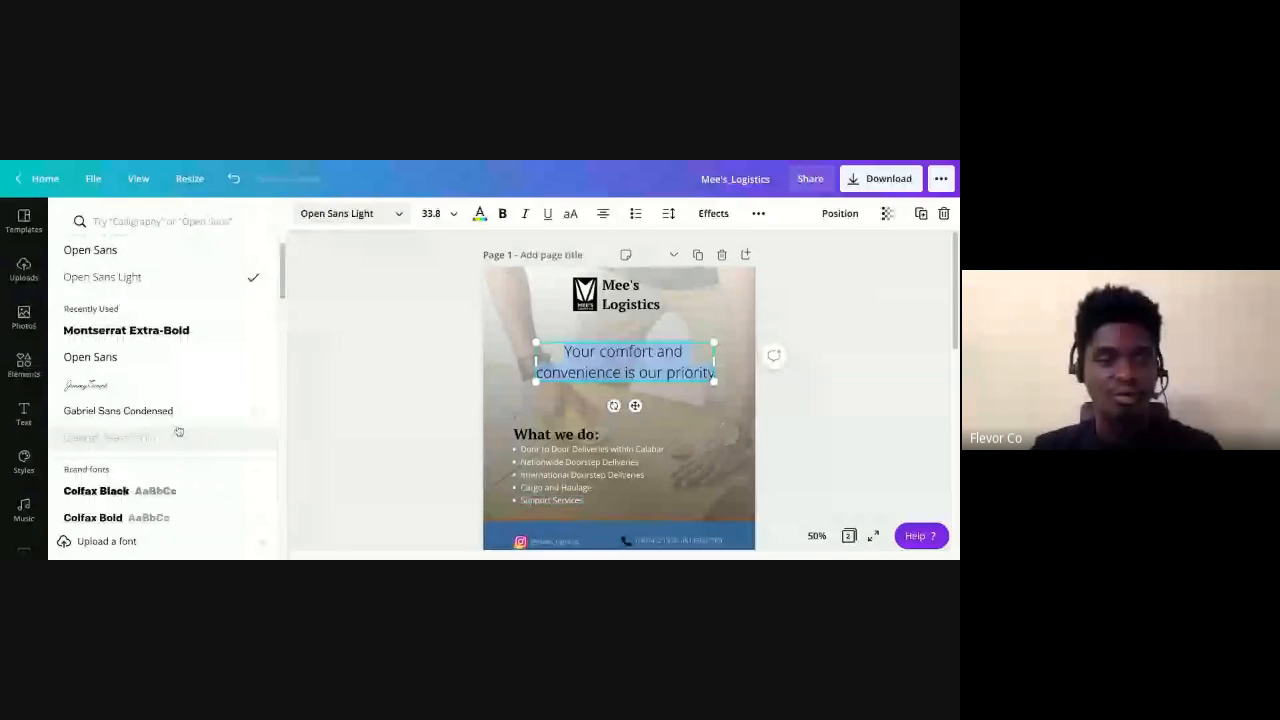
pyautogui.scroll(1, 150, 400)
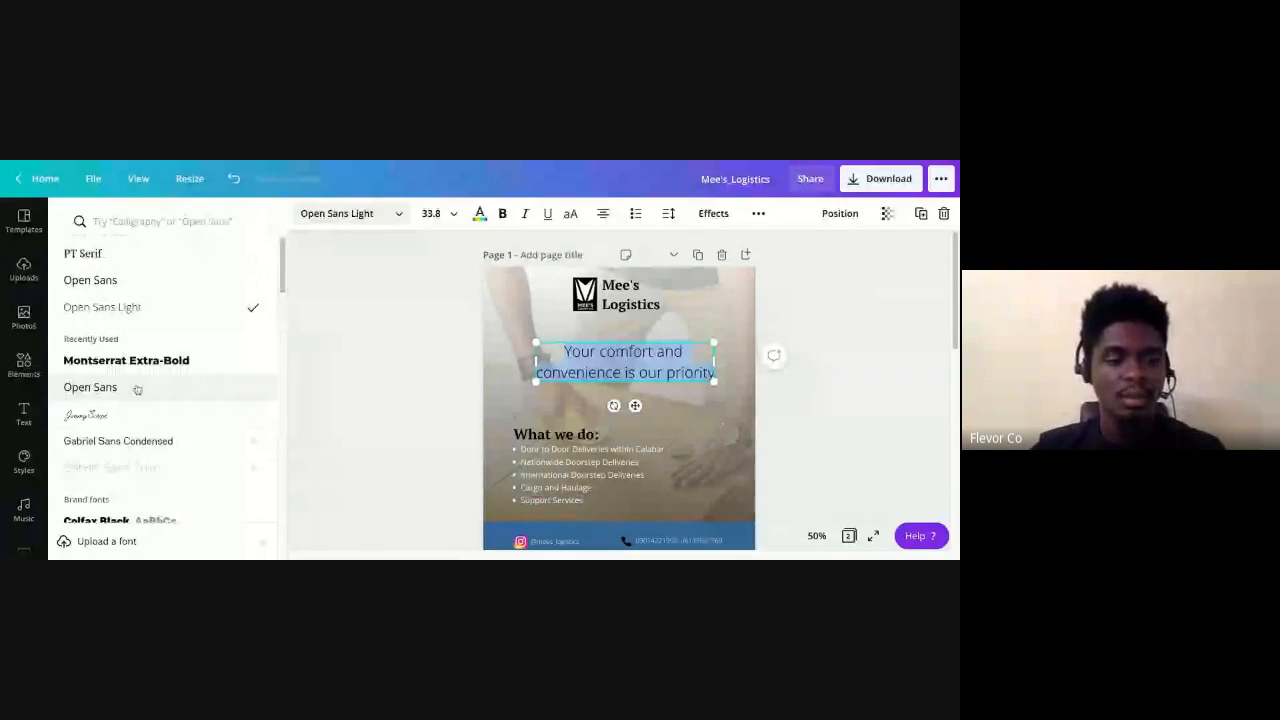
pyautogui.scroll(-1, 160, 397)
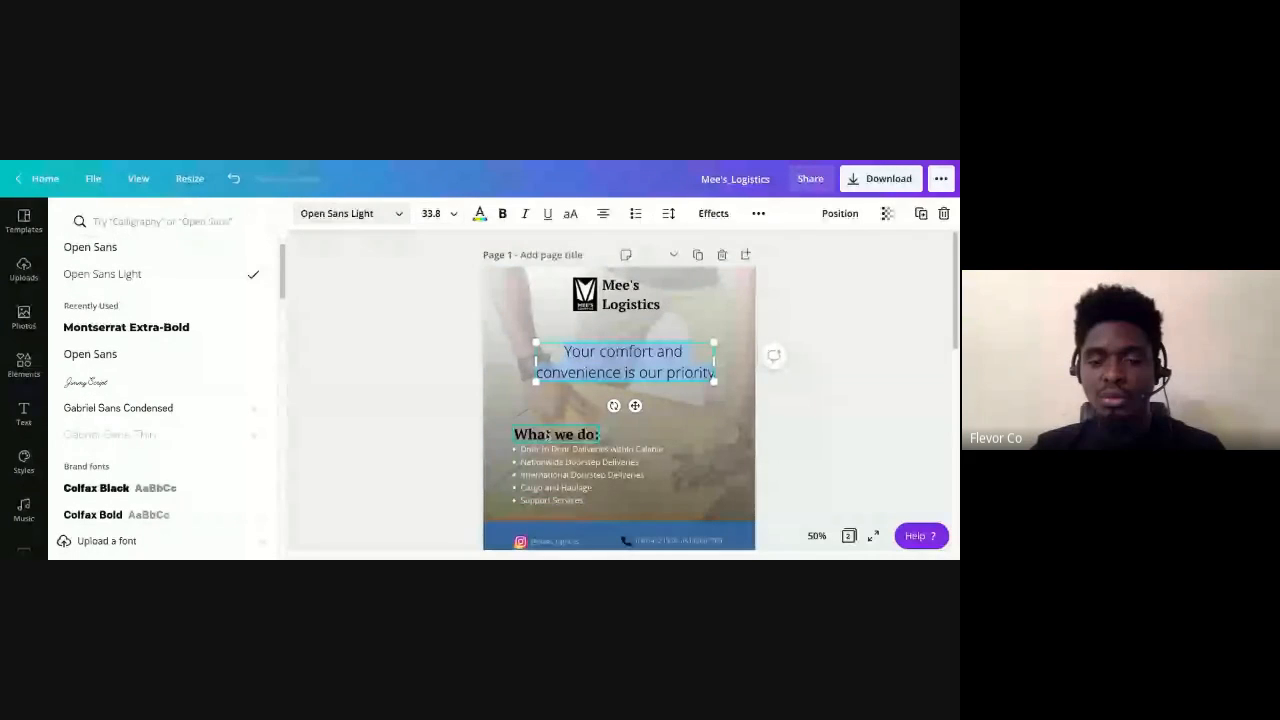
pyautogui.click(515, 430)
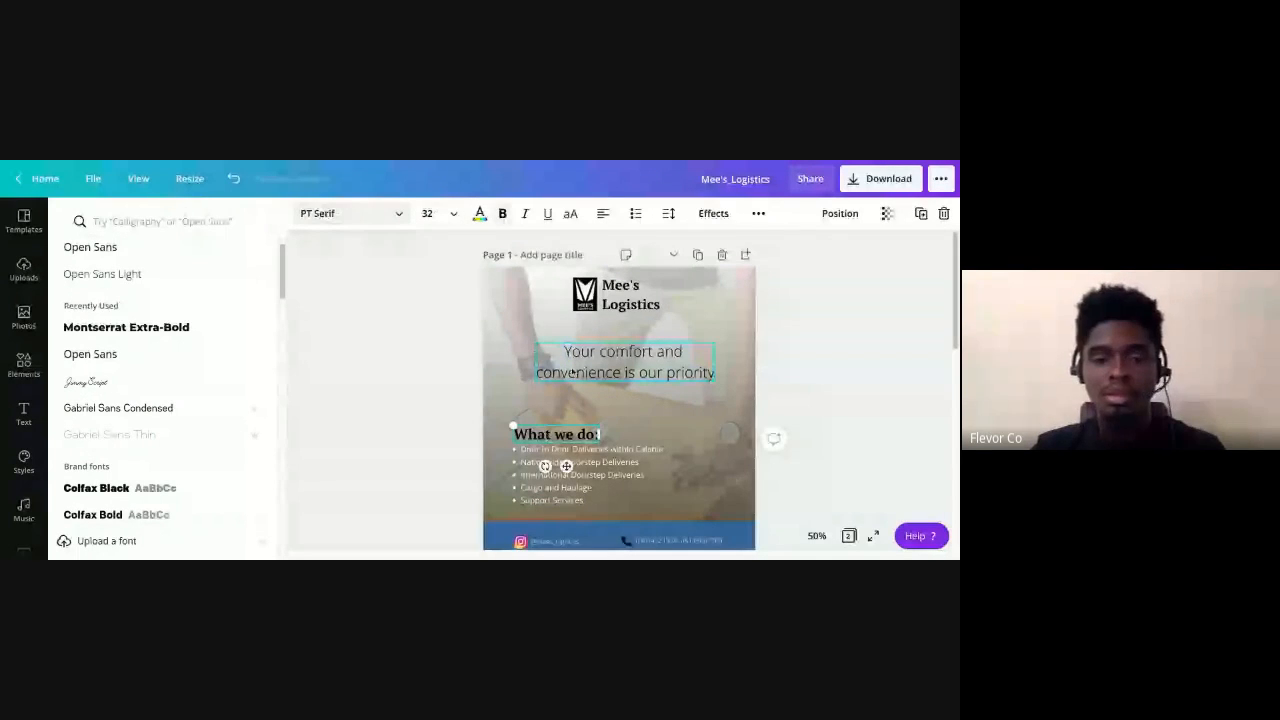
# Try a font search for "pt" for the tagline
pyautogui.click(572, 371)
pyautogui.click(204, 219)
pyautogui.write('pt')
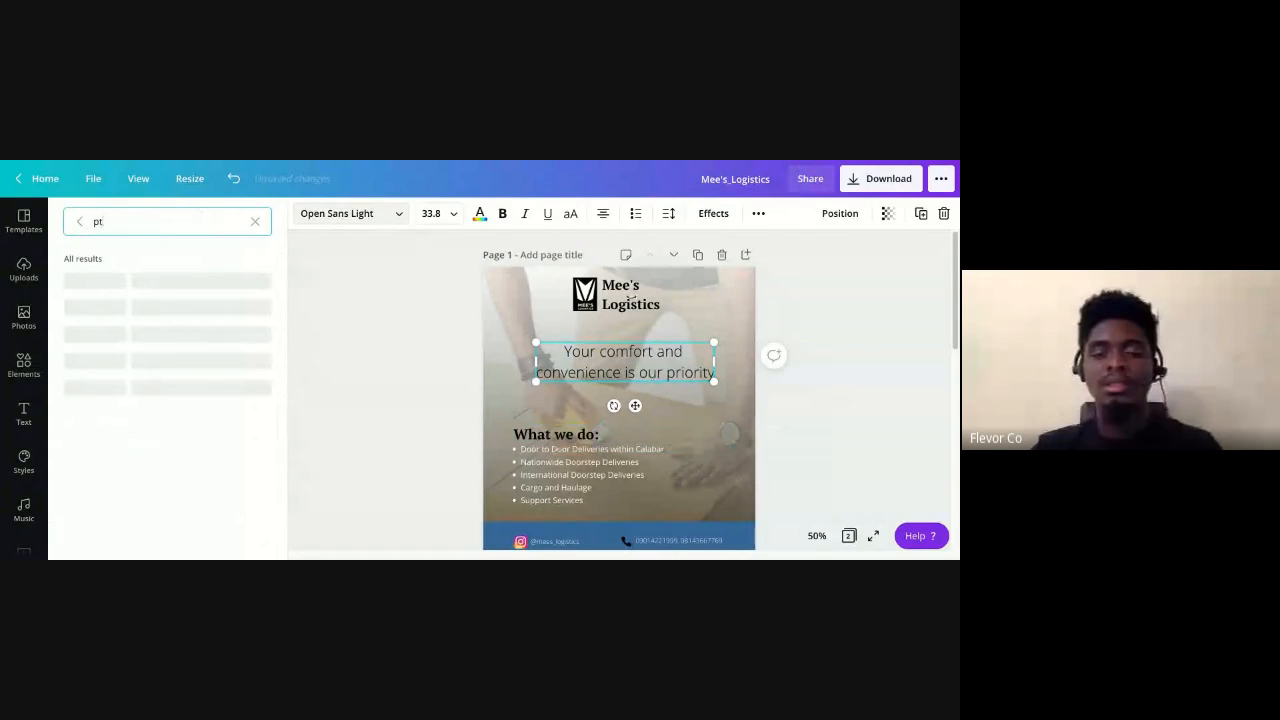
pyautogui.click(391, 219)
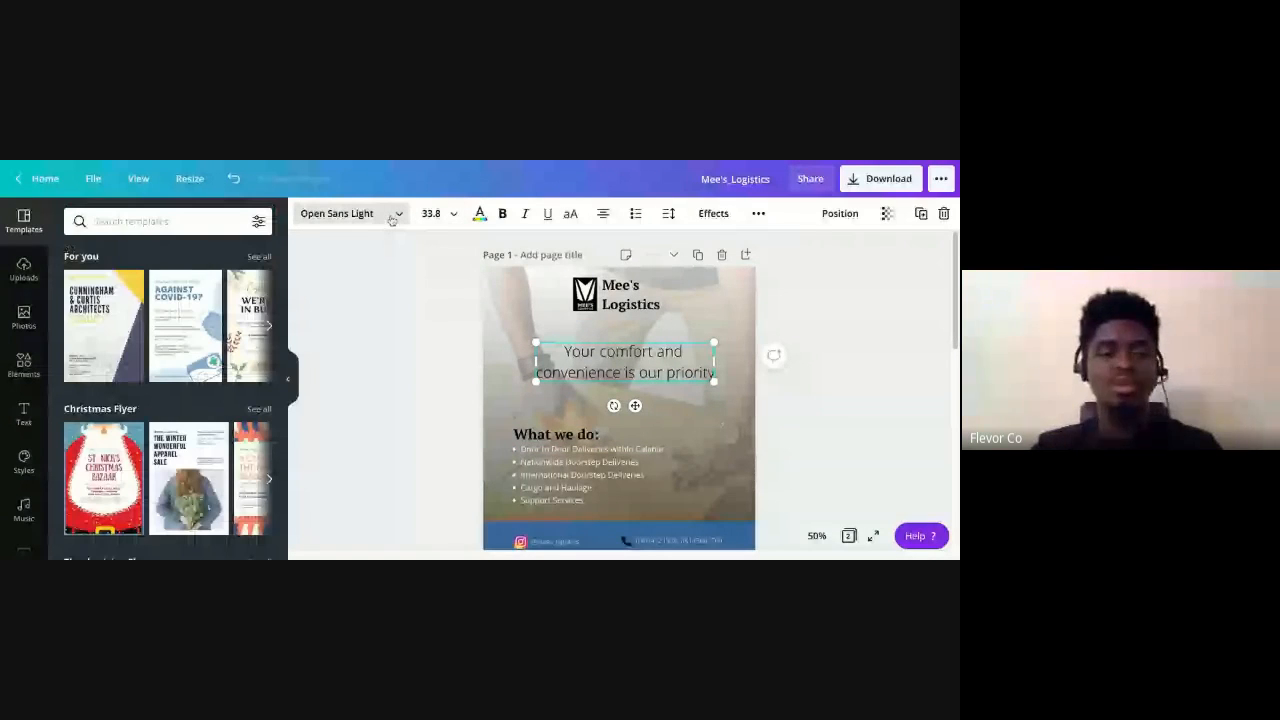
# Search the fonts for "serif" and apply DM Serif Display to the tagline
pyautogui.click(391, 219)
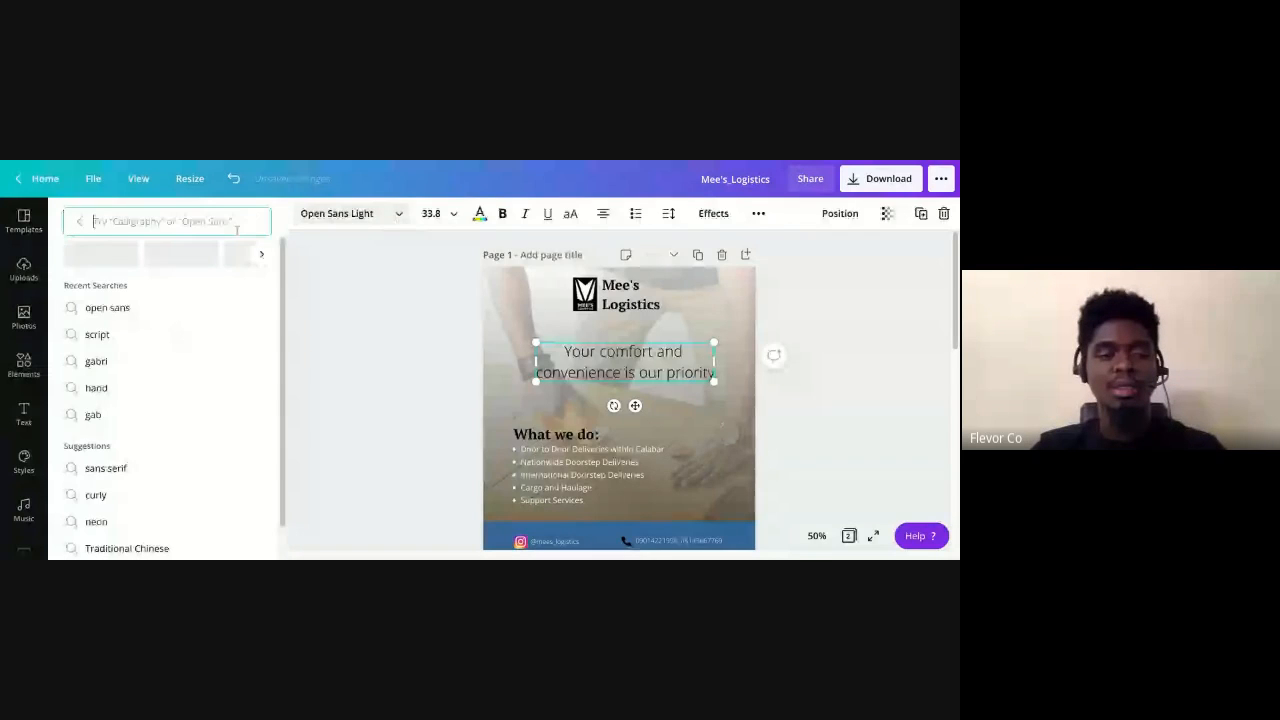
pyautogui.scroll(-1, 174, 312)
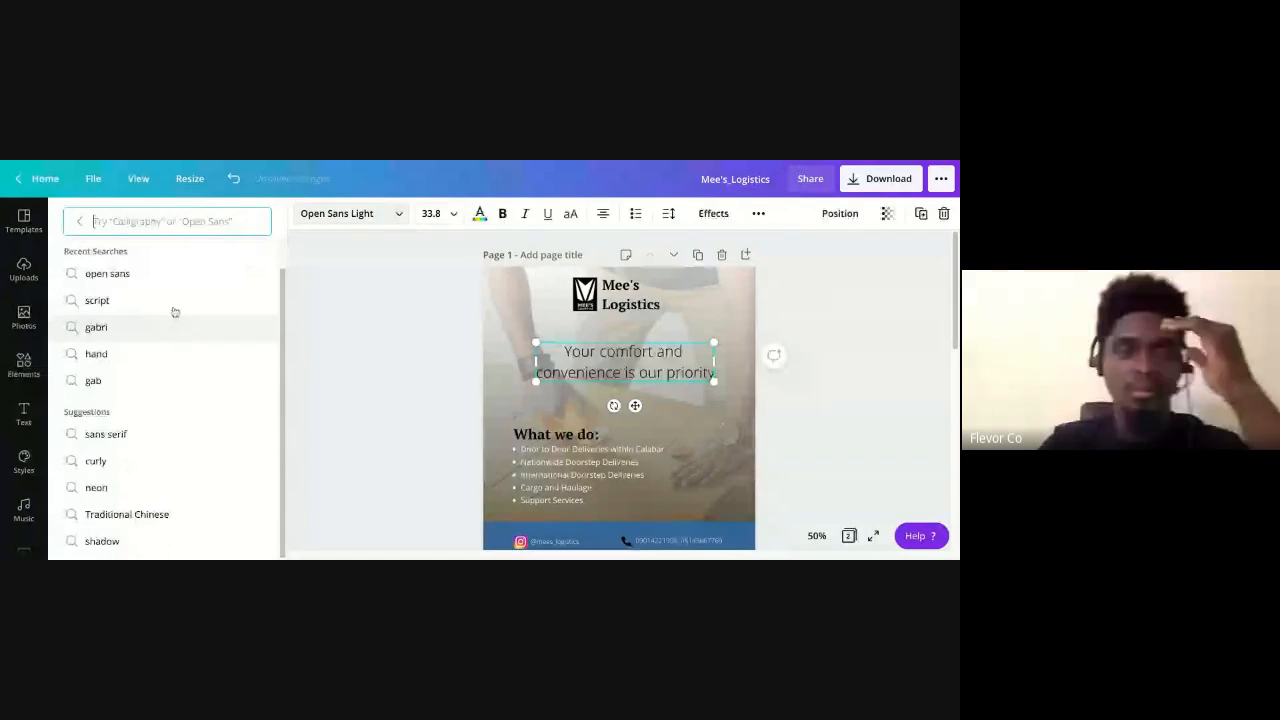
pyautogui.write('s')
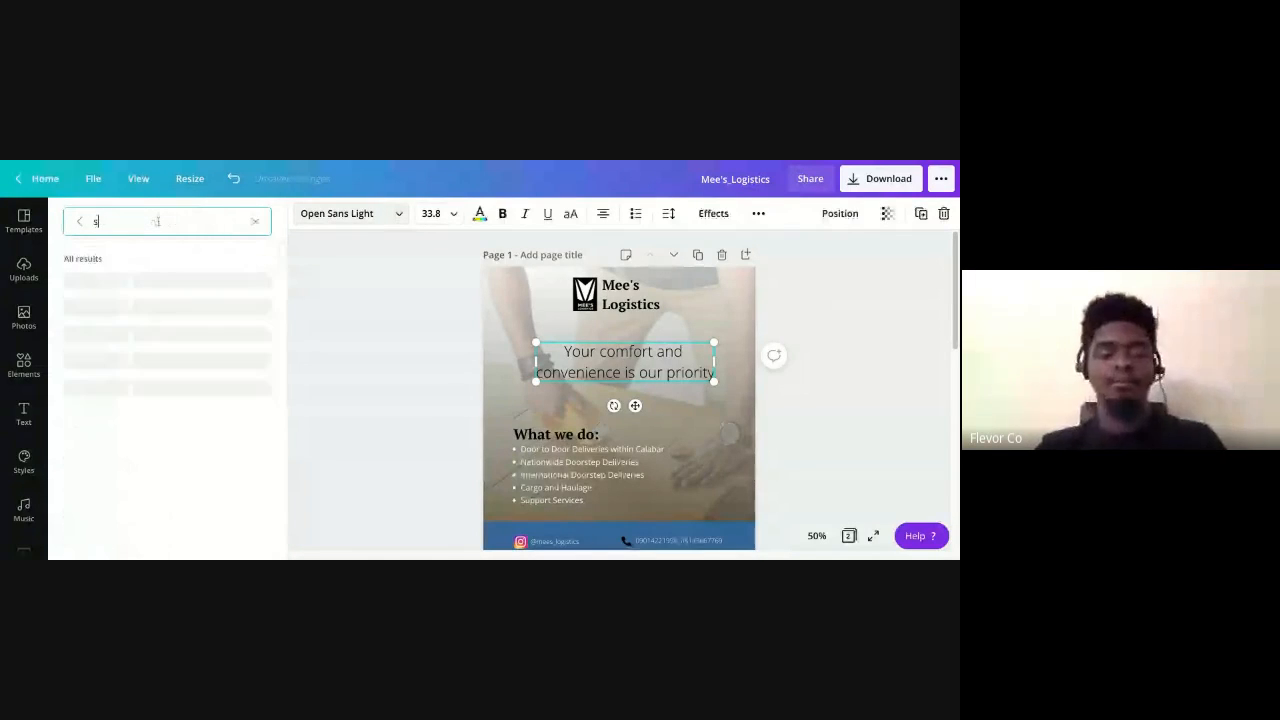
pyautogui.write('erif')
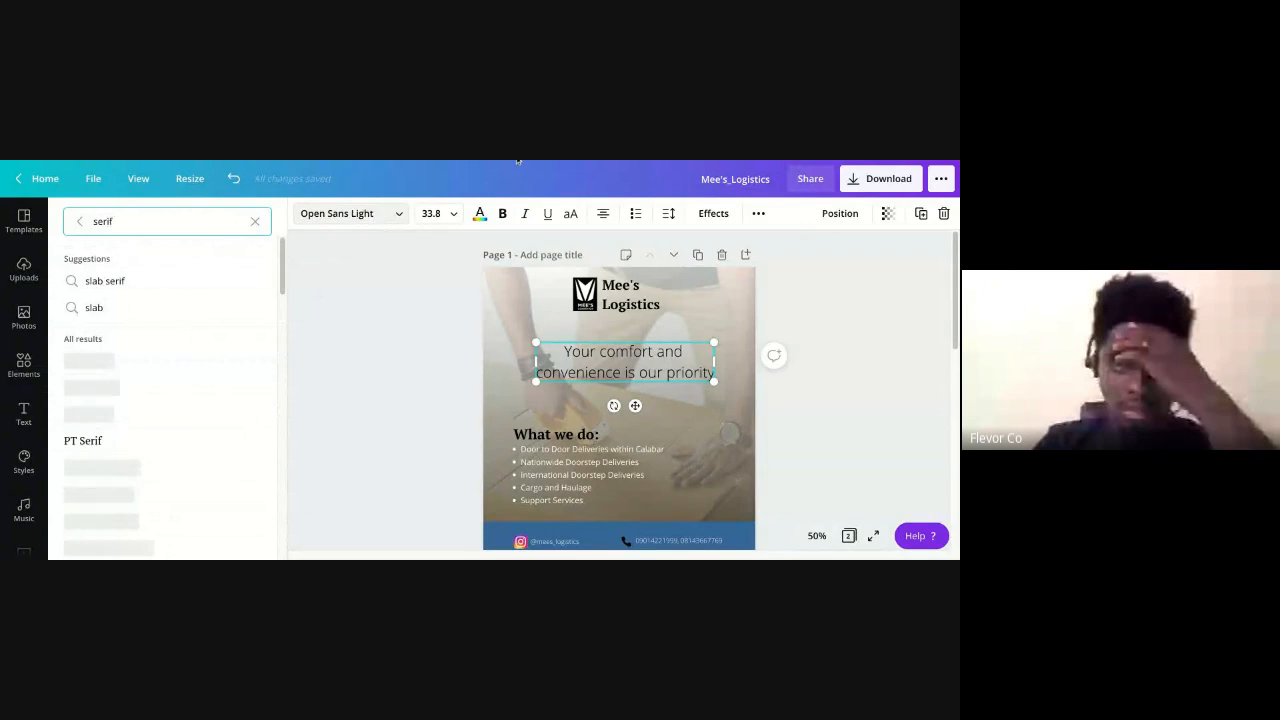
pyautogui.scroll(-2, 203, 360)
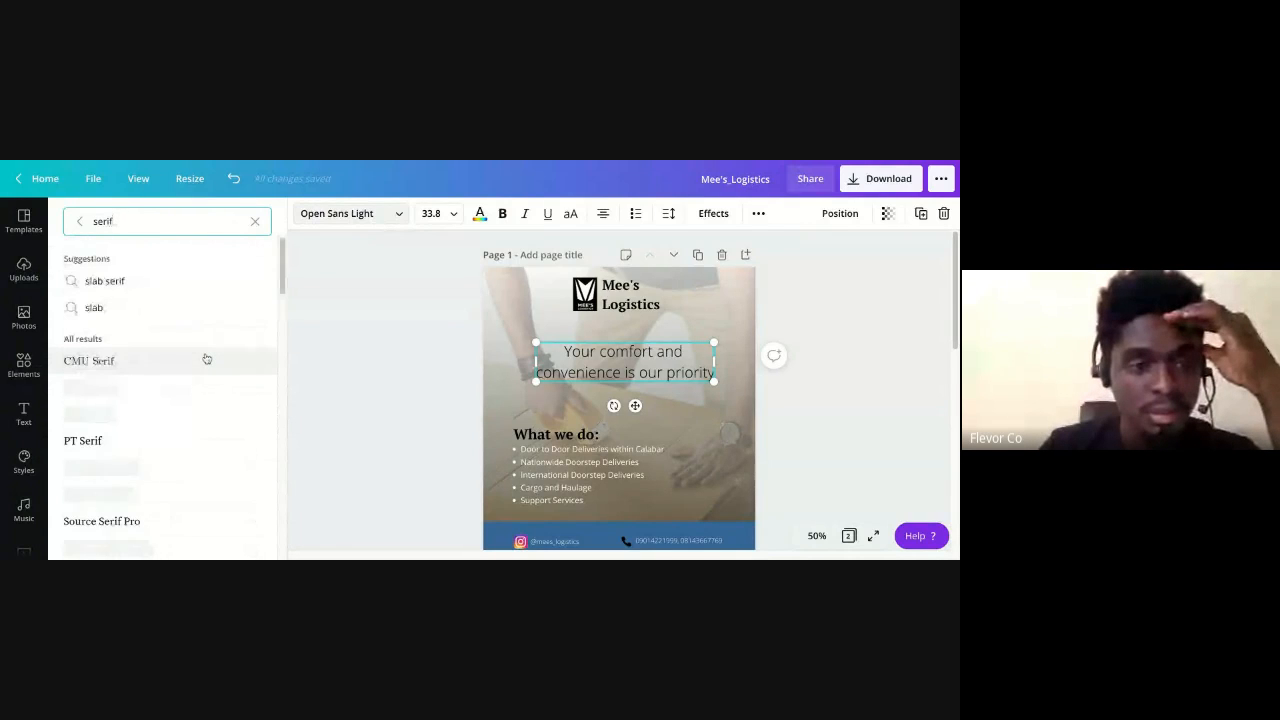
pyautogui.scroll(-2, 207, 358)
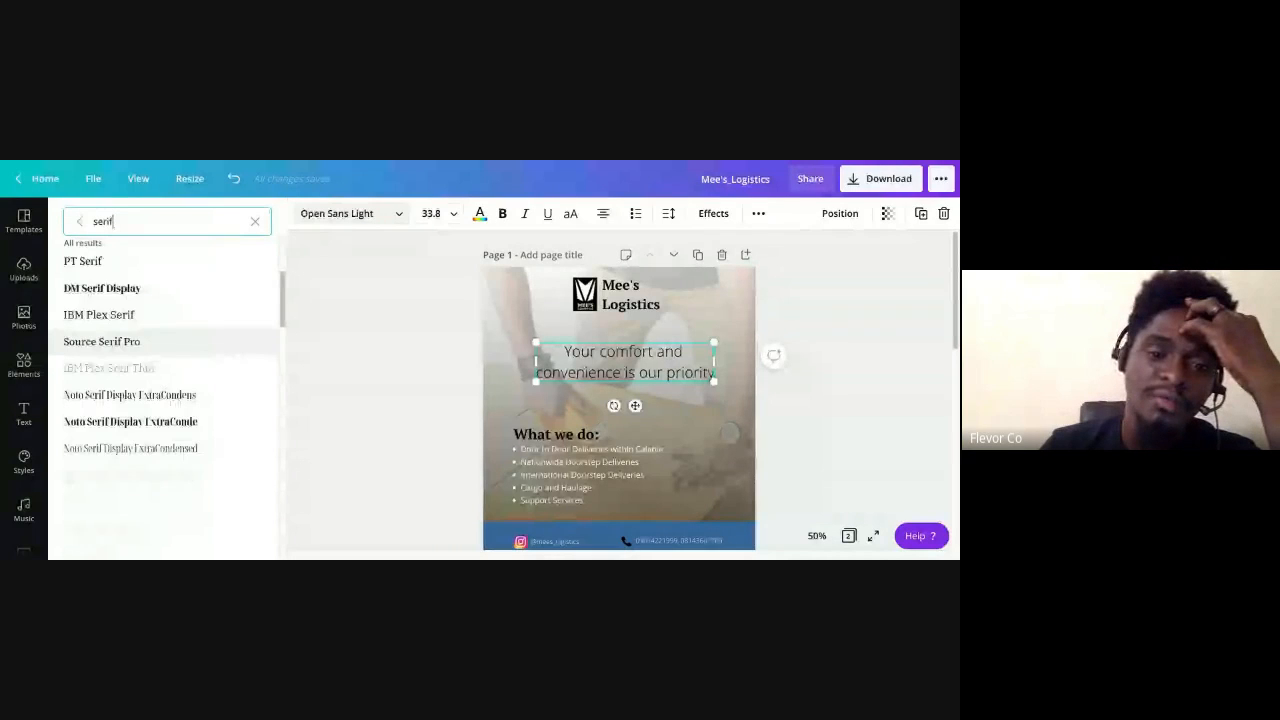
pyautogui.scroll(-1, 170, 387)
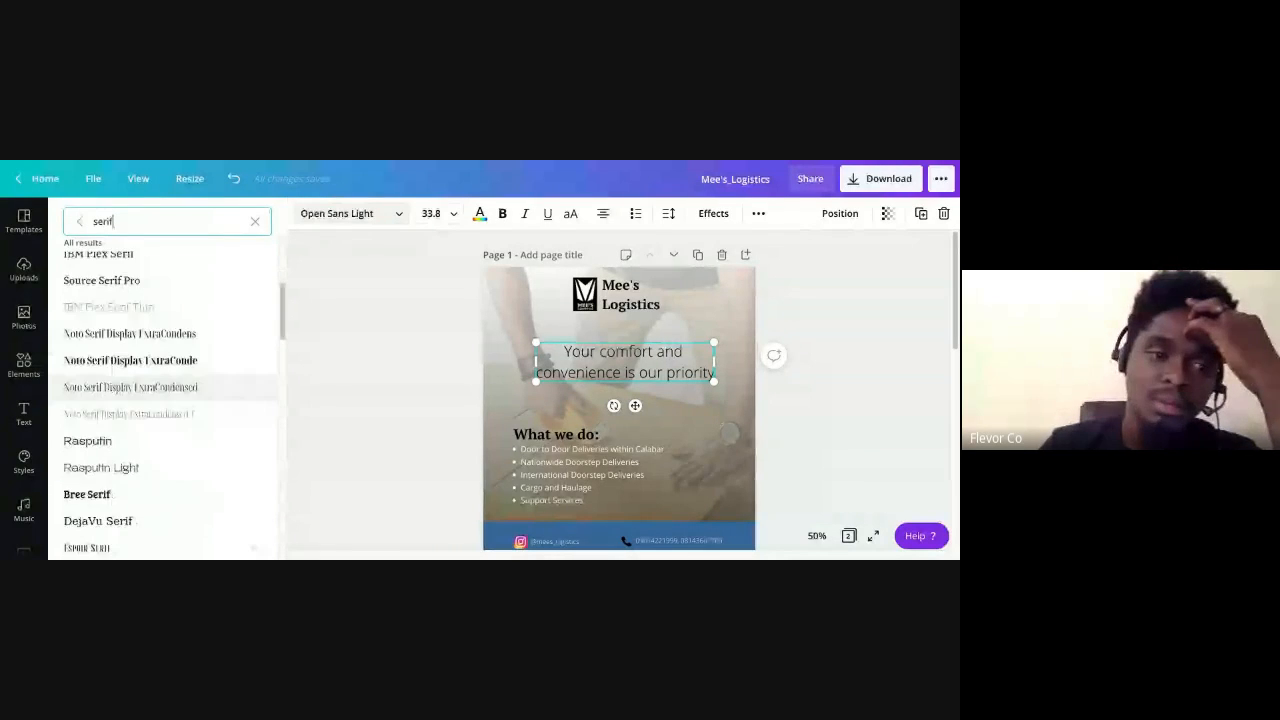
pyautogui.scroll(1, 108, 310)
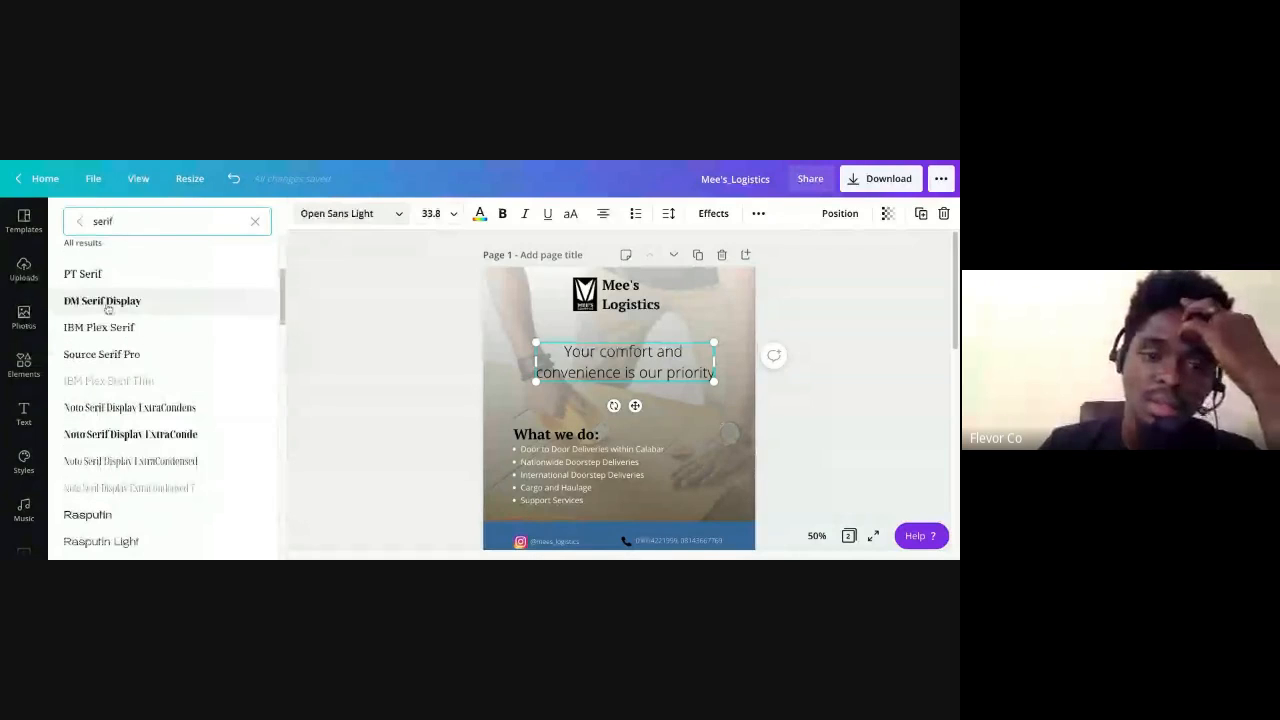
pyautogui.click(108, 310)
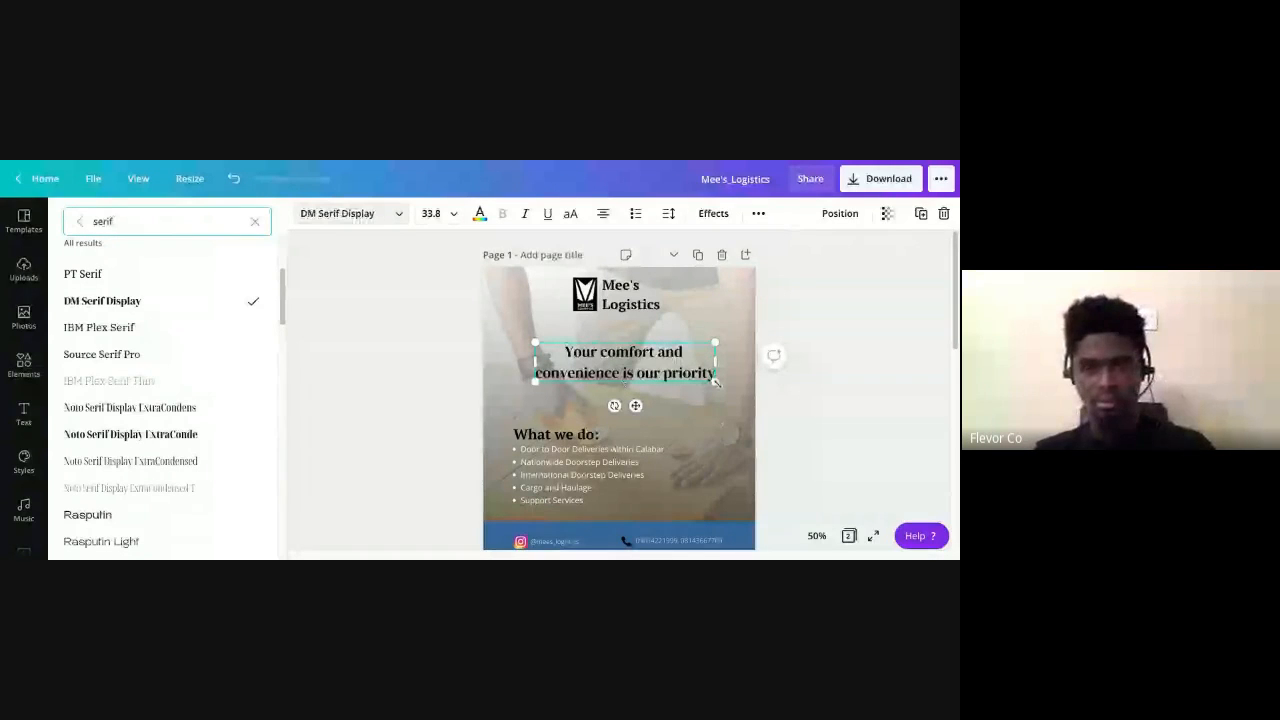
# Enlarge the tagline to font size 40.9 and move it slightly down between the title and "What we do:"
pyautogui.moveTo(715, 381); pyautogui.dragTo(722, 386)
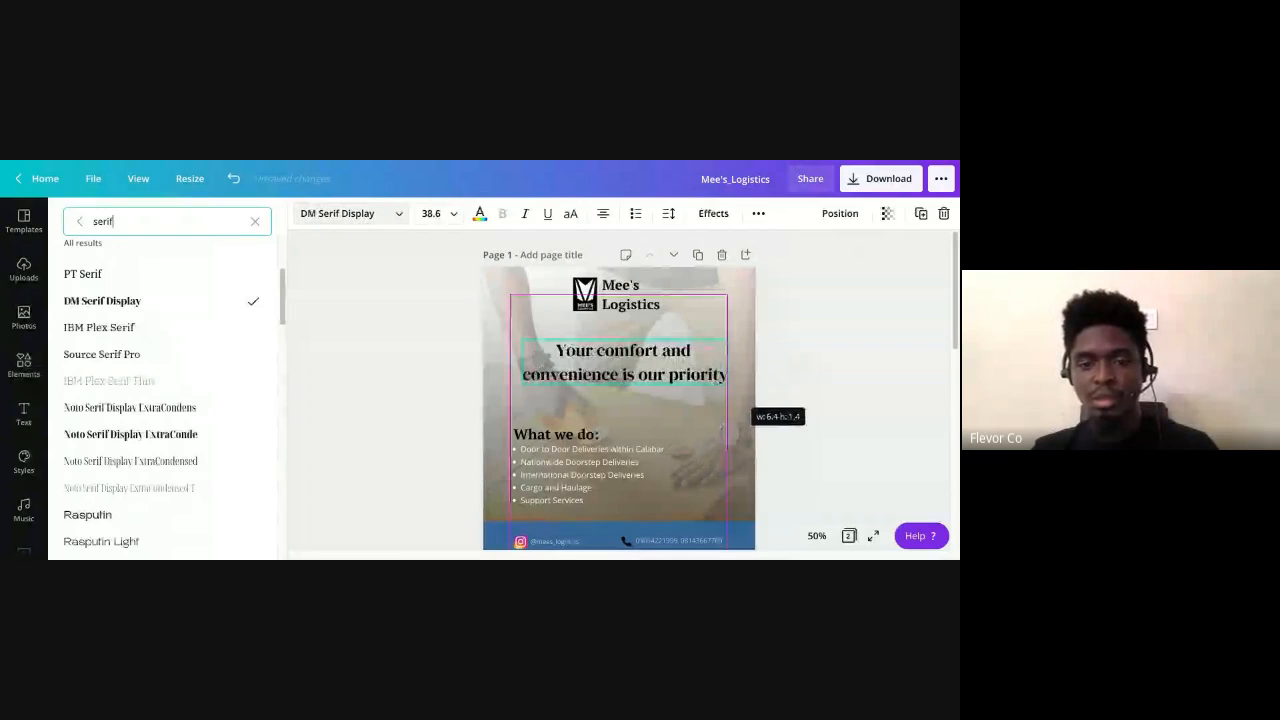
pyautogui.moveTo(522, 385); pyautogui.dragTo(511, 388)
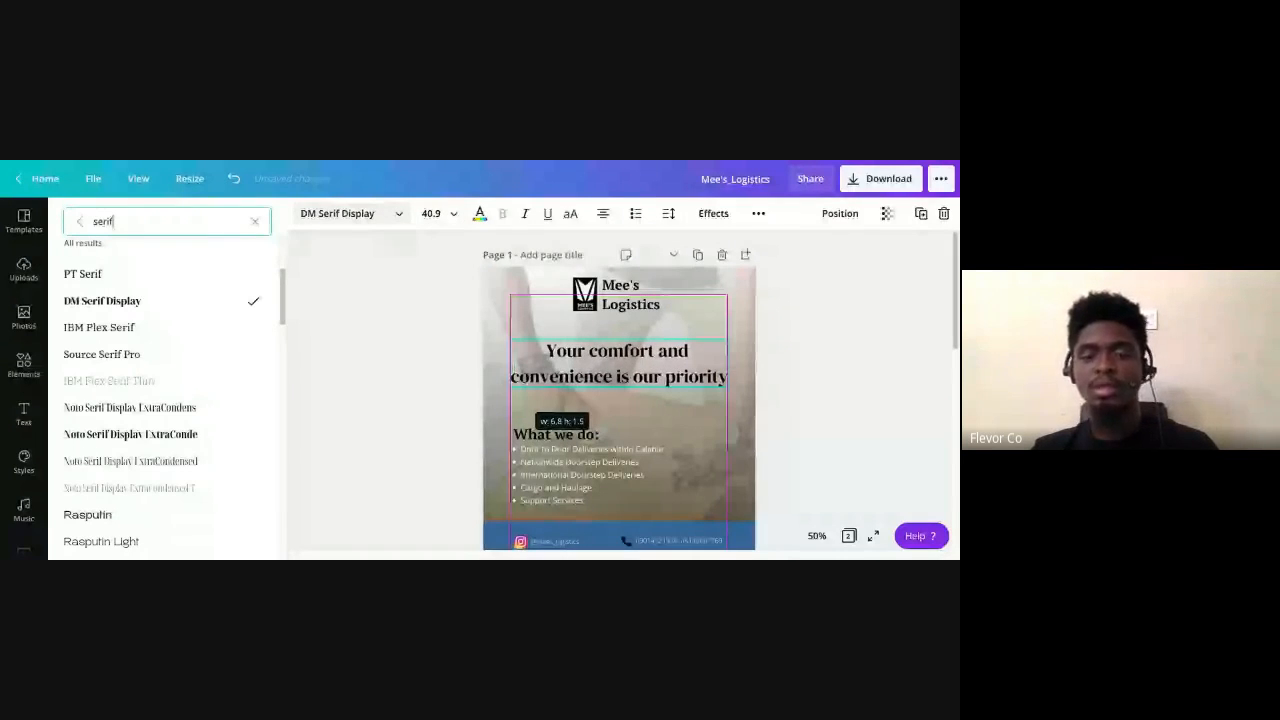
pyautogui.click(637, 379)
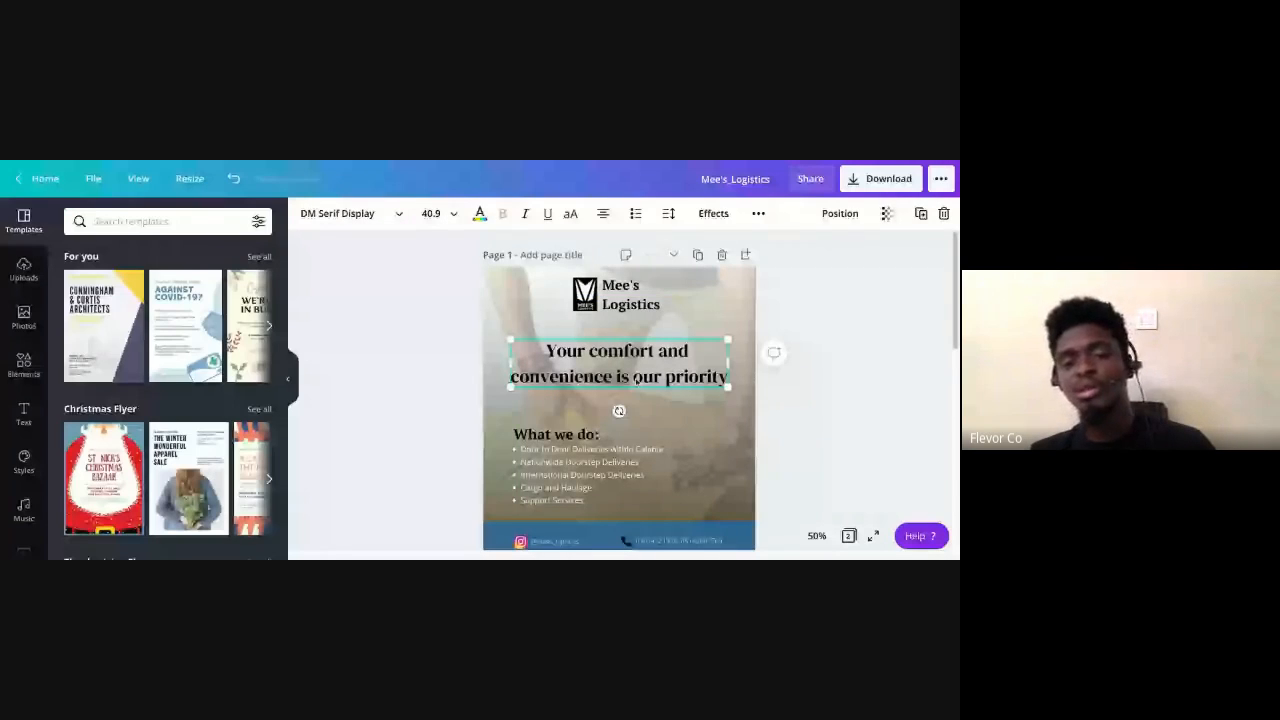
pyautogui.moveTo(635, 380); pyautogui.dragTo(636, 383)
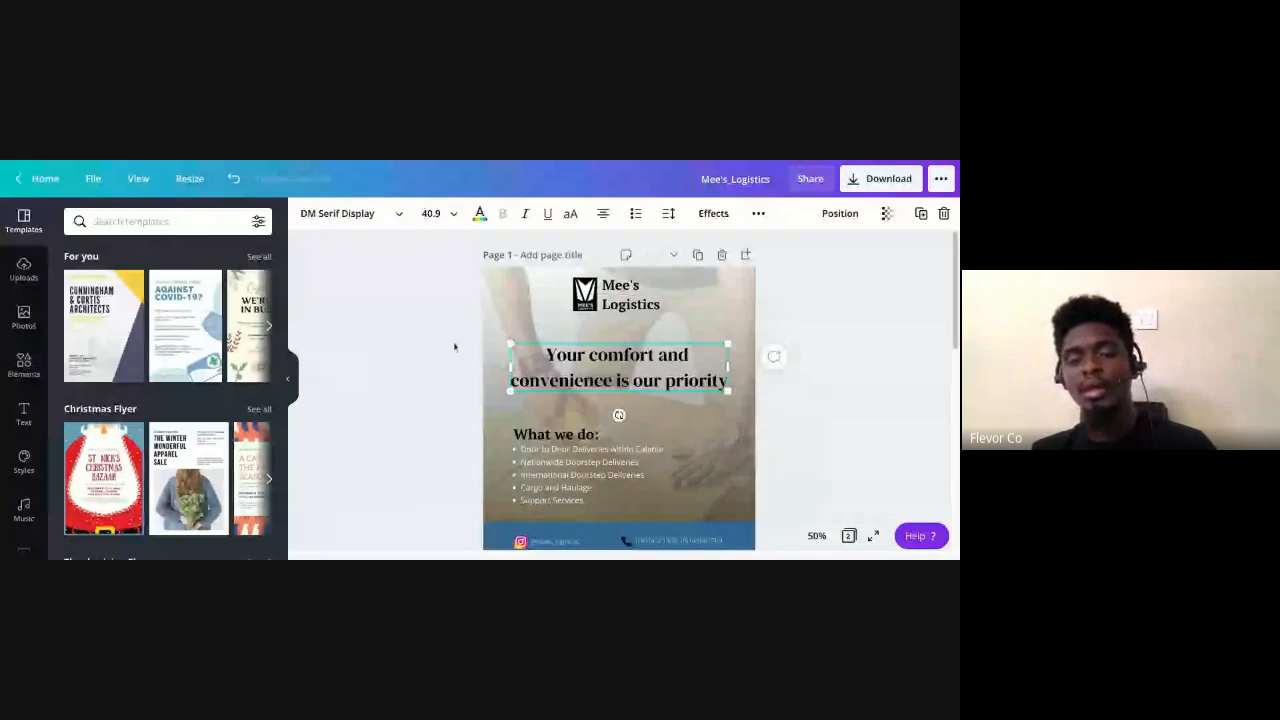
pyautogui.click(454, 347)
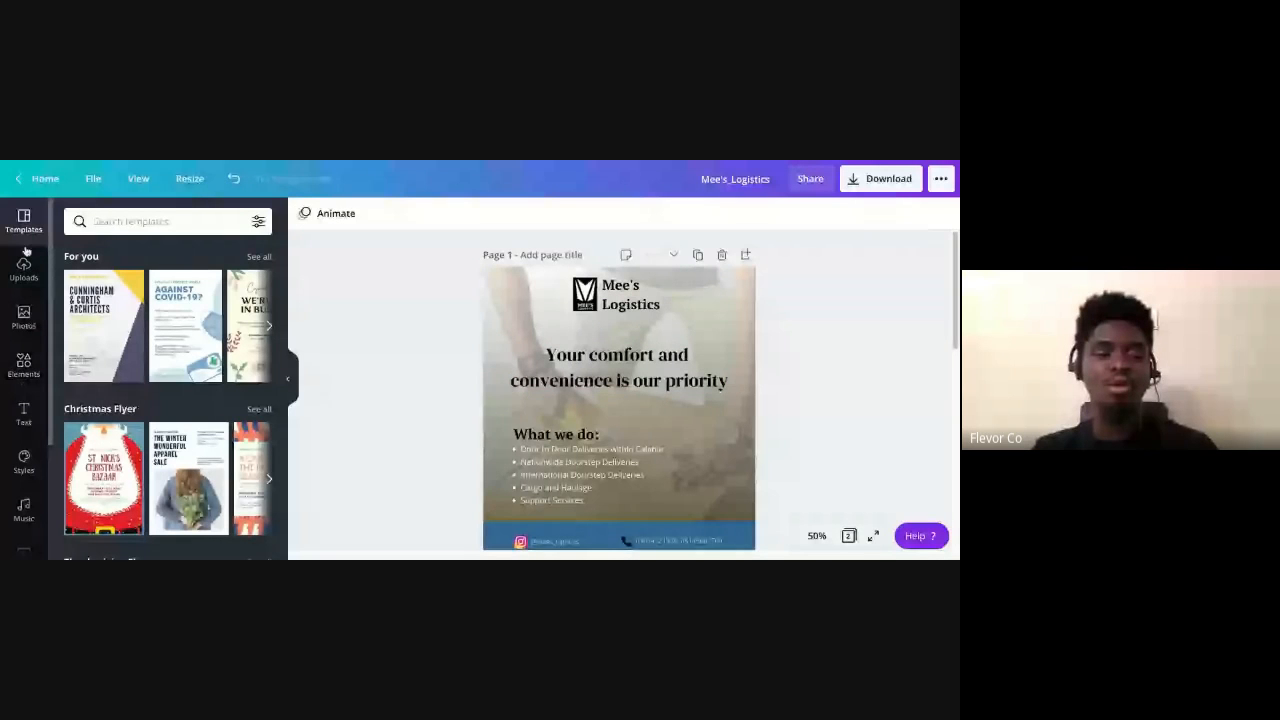
# Duplicate the blue footer rectangle and place the copy as a full-width band over the tagline
pyautogui.click(24, 364)
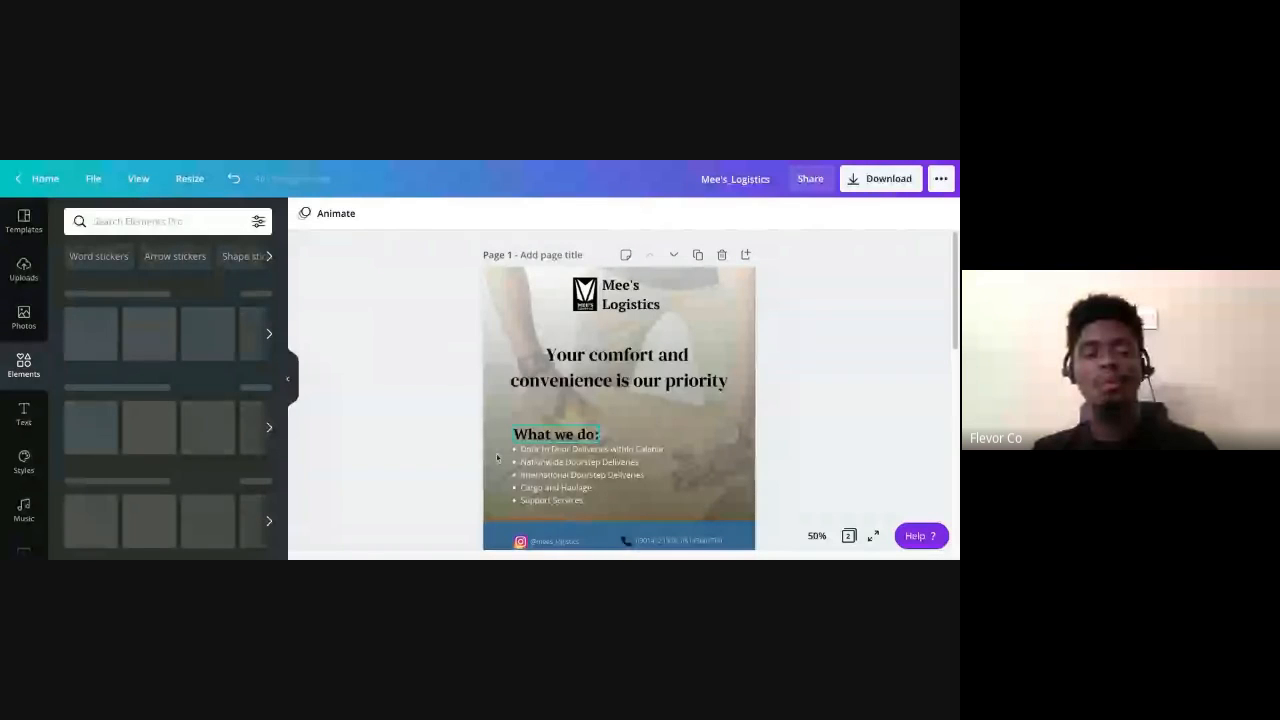
pyautogui.click(490, 544)
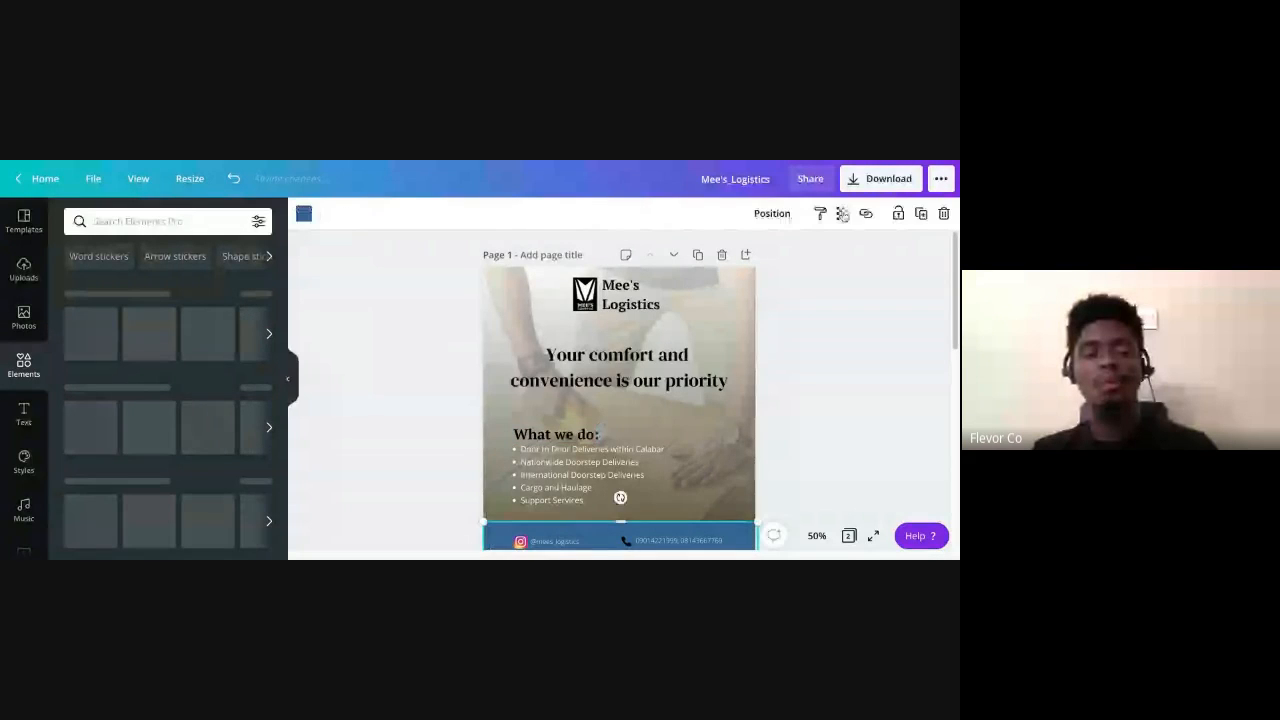
pyautogui.click(921, 213)
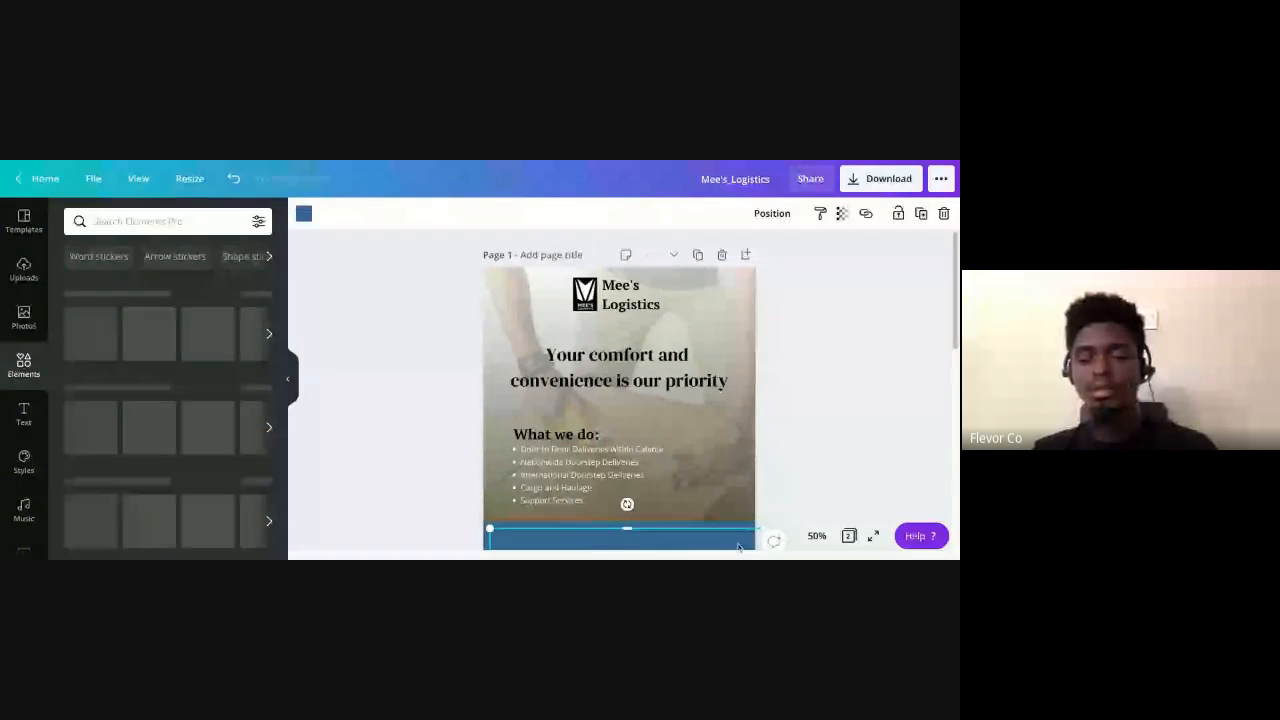
pyautogui.moveTo(738, 547); pyautogui.dragTo(722, 347)
pyautogui.moveTo(636, 410); pyautogui.dragTo(647, 410)
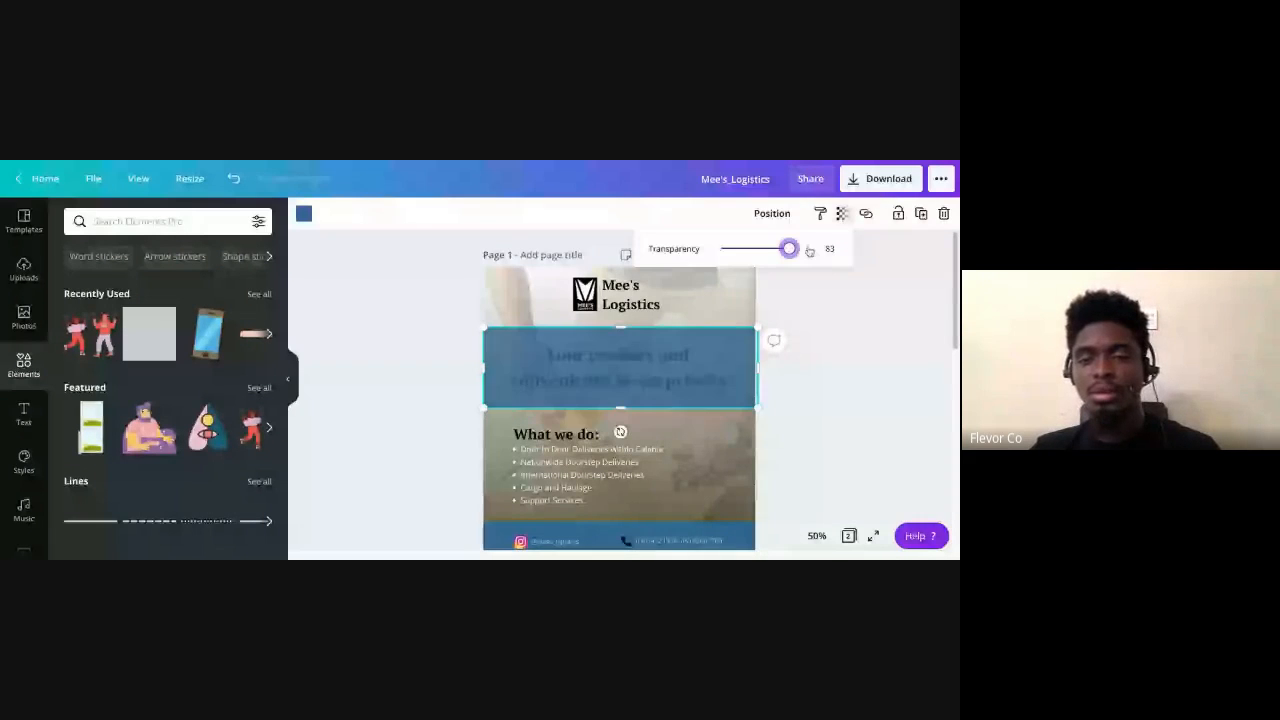
# Set the blue band's transparency to about 84 and send it backward behind the tagline text
pyautogui.moveTo(785, 248); pyautogui.dragTo(789, 248)
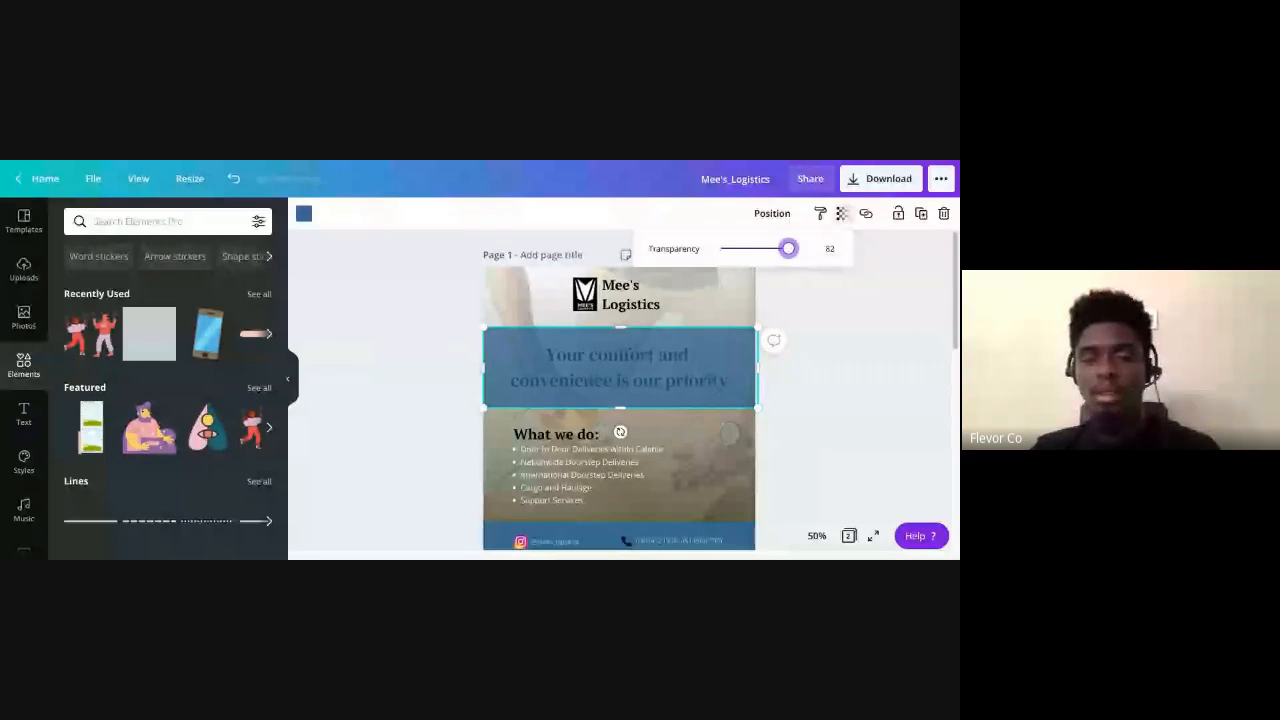
pyautogui.click(815, 345)
pyautogui.rightClick(718, 360)
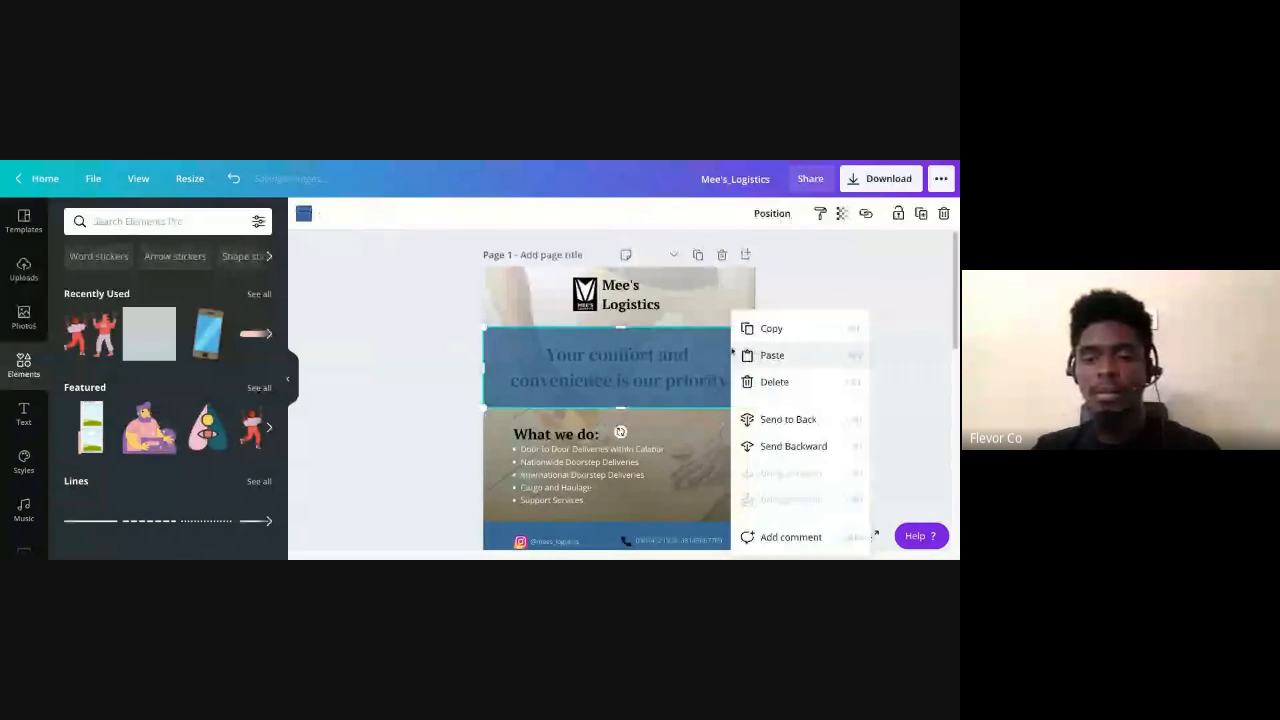
pyautogui.click(784, 434)
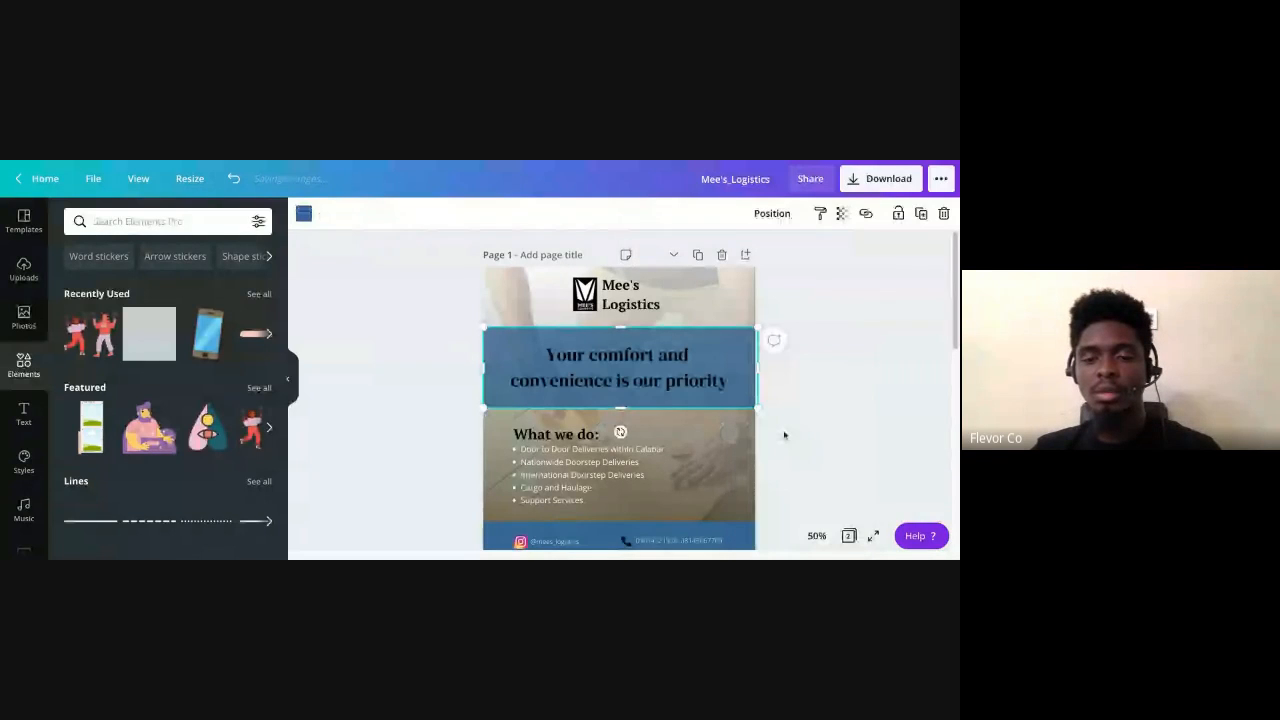
# Change the tagline's text colour to white
pyautogui.click(676, 370)
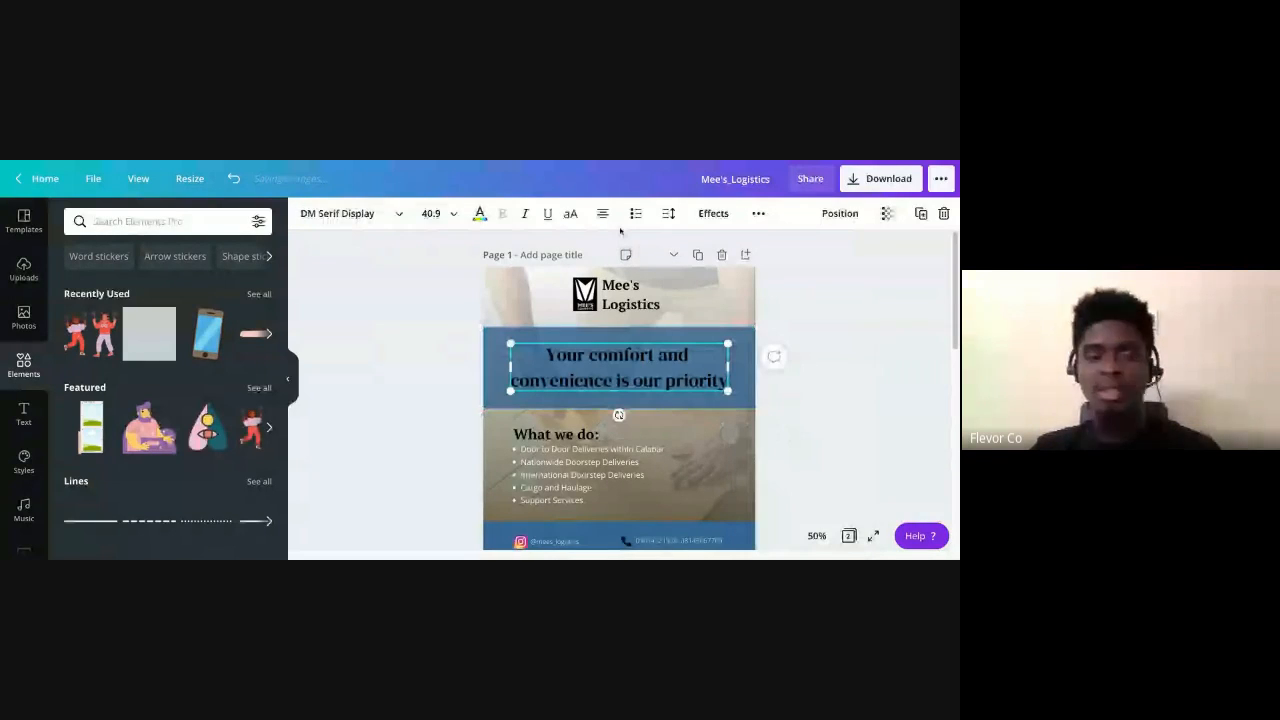
pyautogui.click(479, 213)
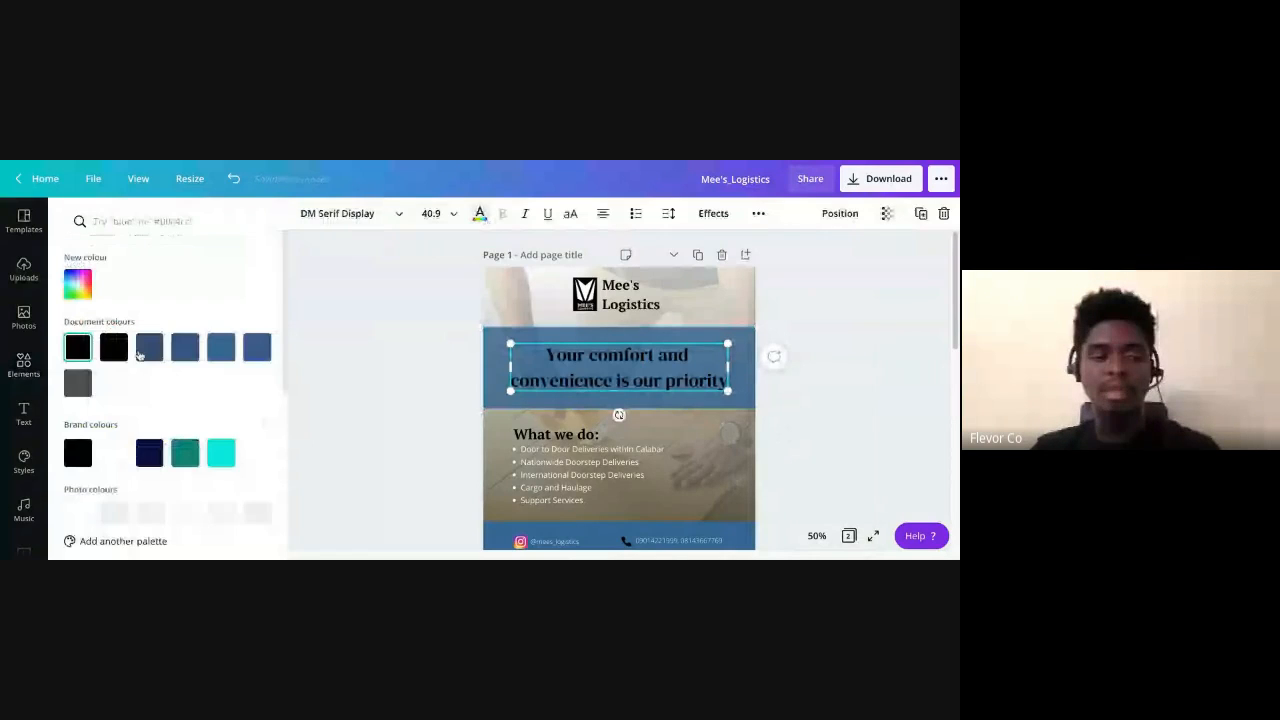
pyautogui.click(114, 383)
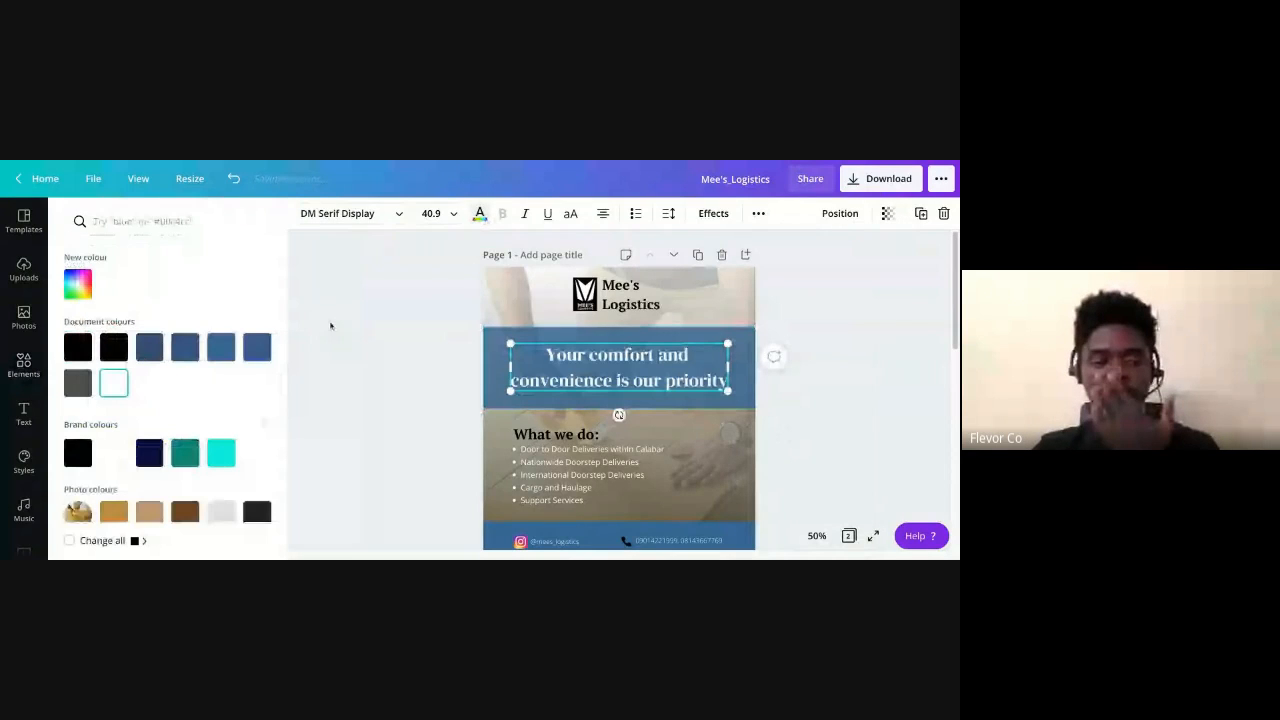
pyautogui.click(843, 426)
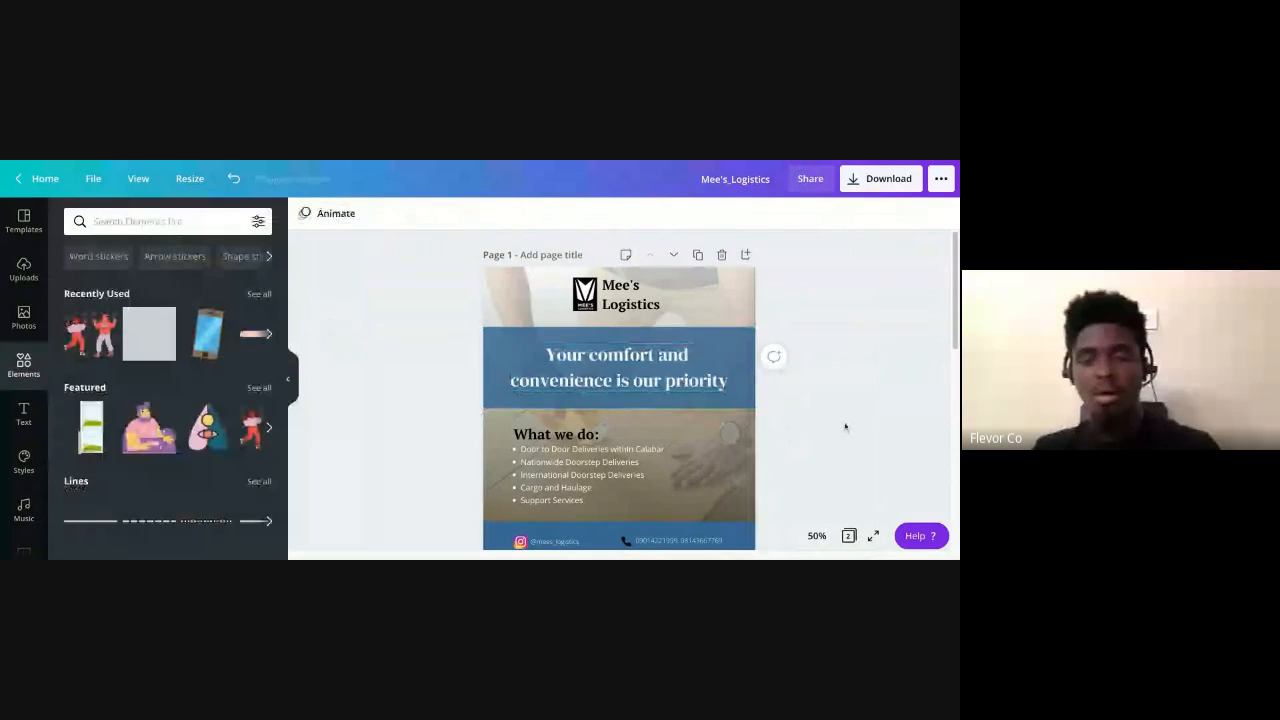
# Set the blue band's transparency to 65 and slightly reduce its height around the tagline
pyautogui.click(742, 350)
pyautogui.click(842, 213)
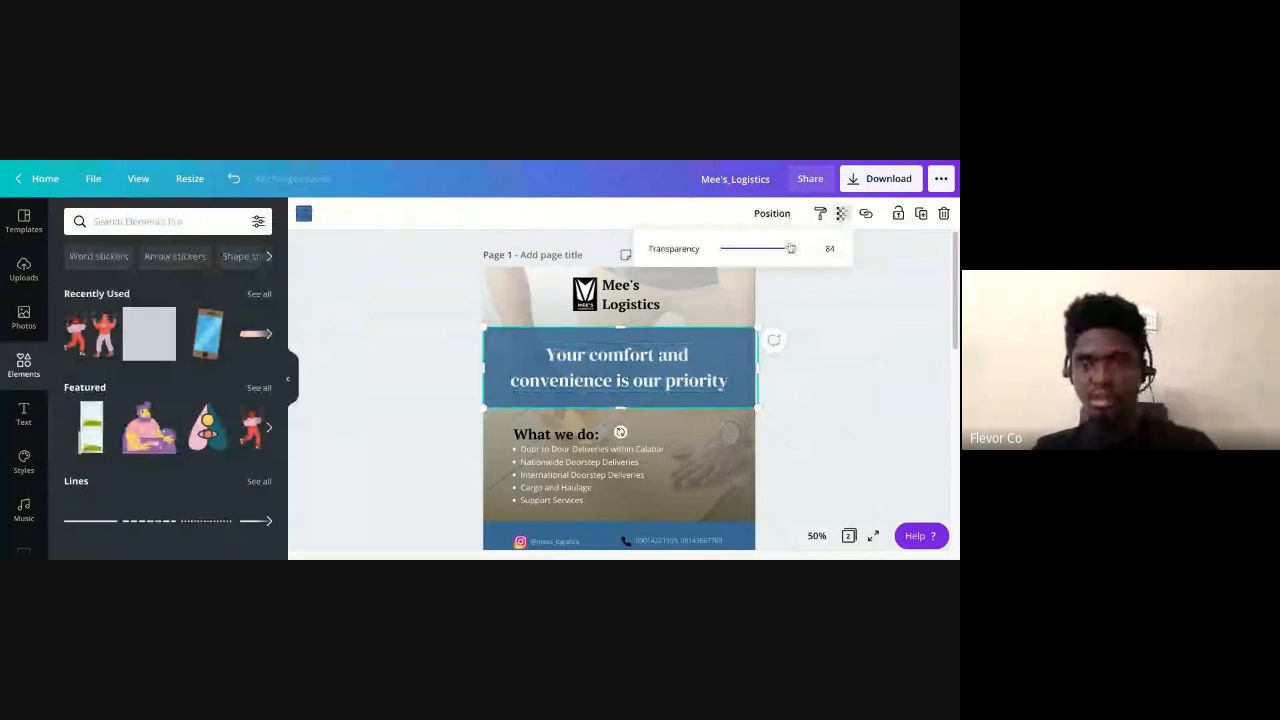
pyautogui.moveTo(791, 248); pyautogui.dragTo(774, 248)
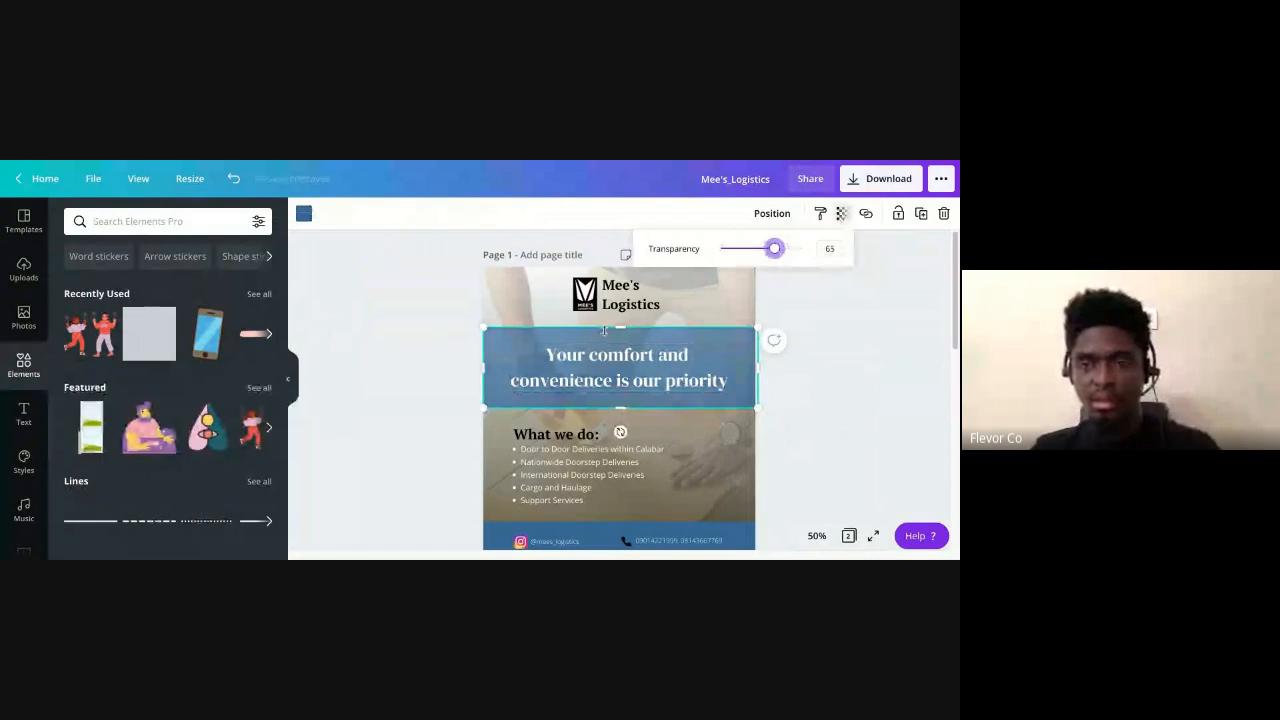
pyautogui.moveTo(619, 328); pyautogui.dragTo(619, 330)
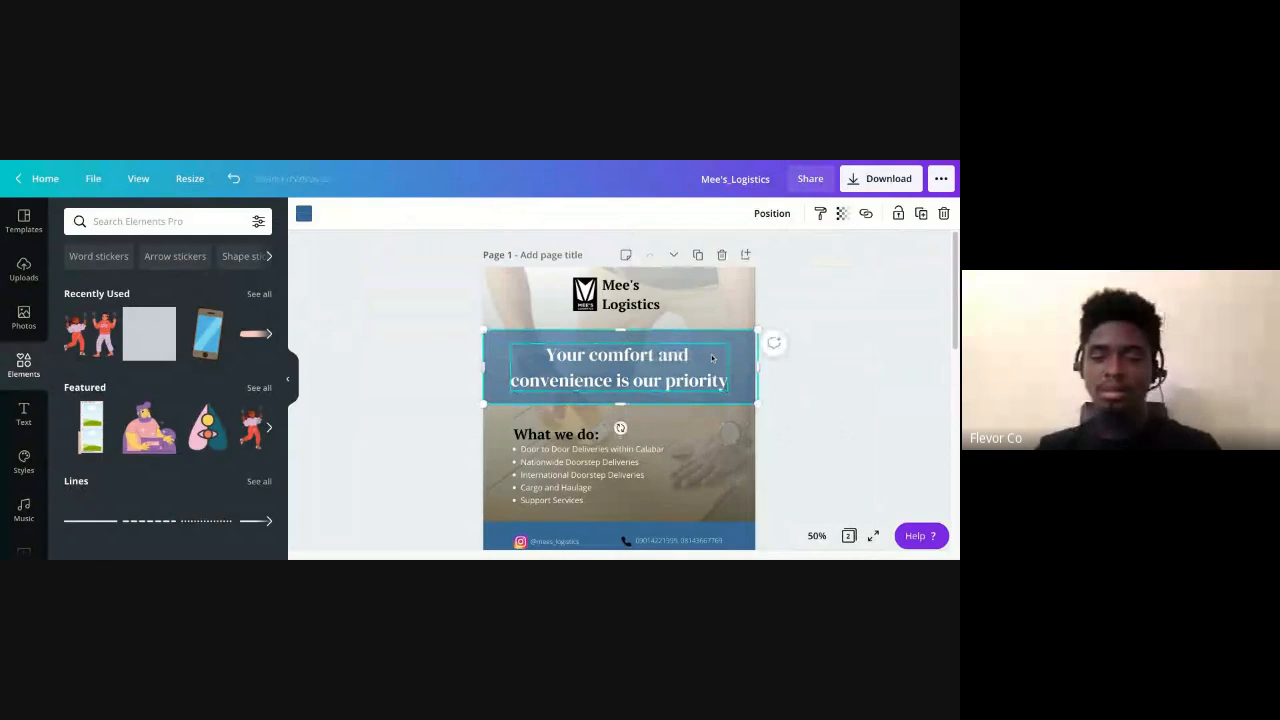
# Recolour the band behind the tagline from the document colours to black
pyautogui.click(304, 214)
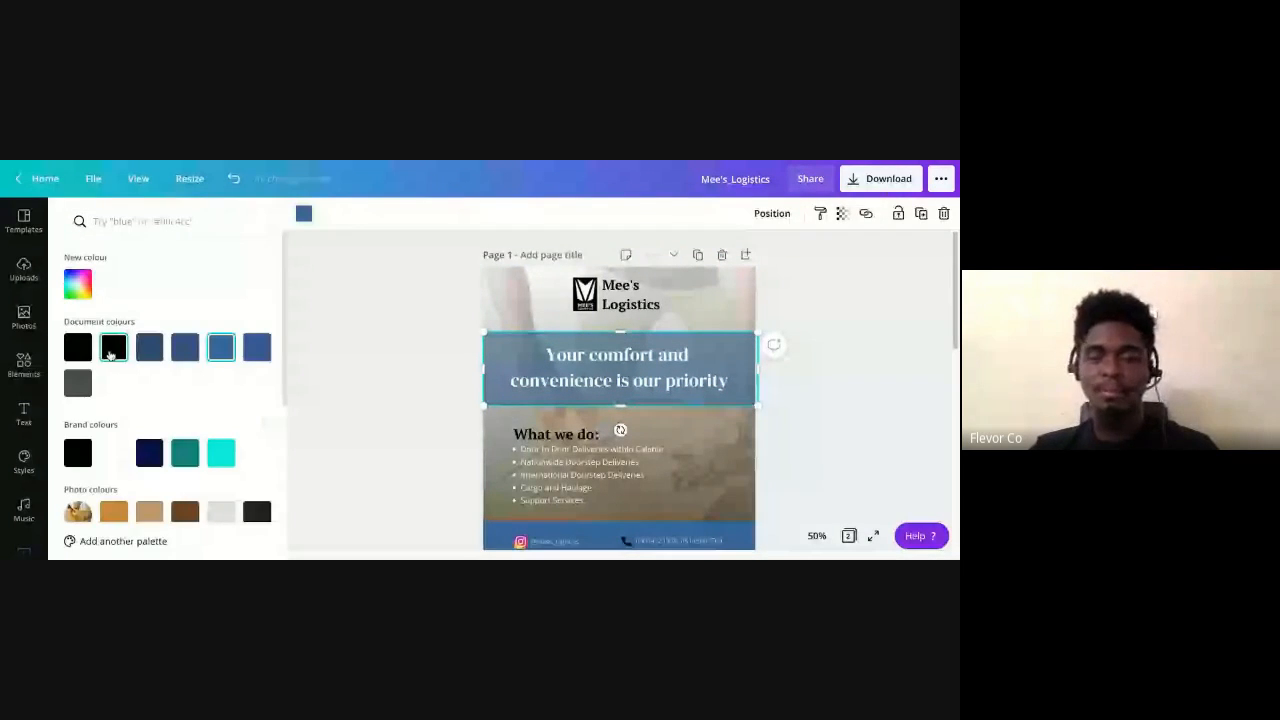
pyautogui.click(112, 349)
pyautogui.click(823, 390)
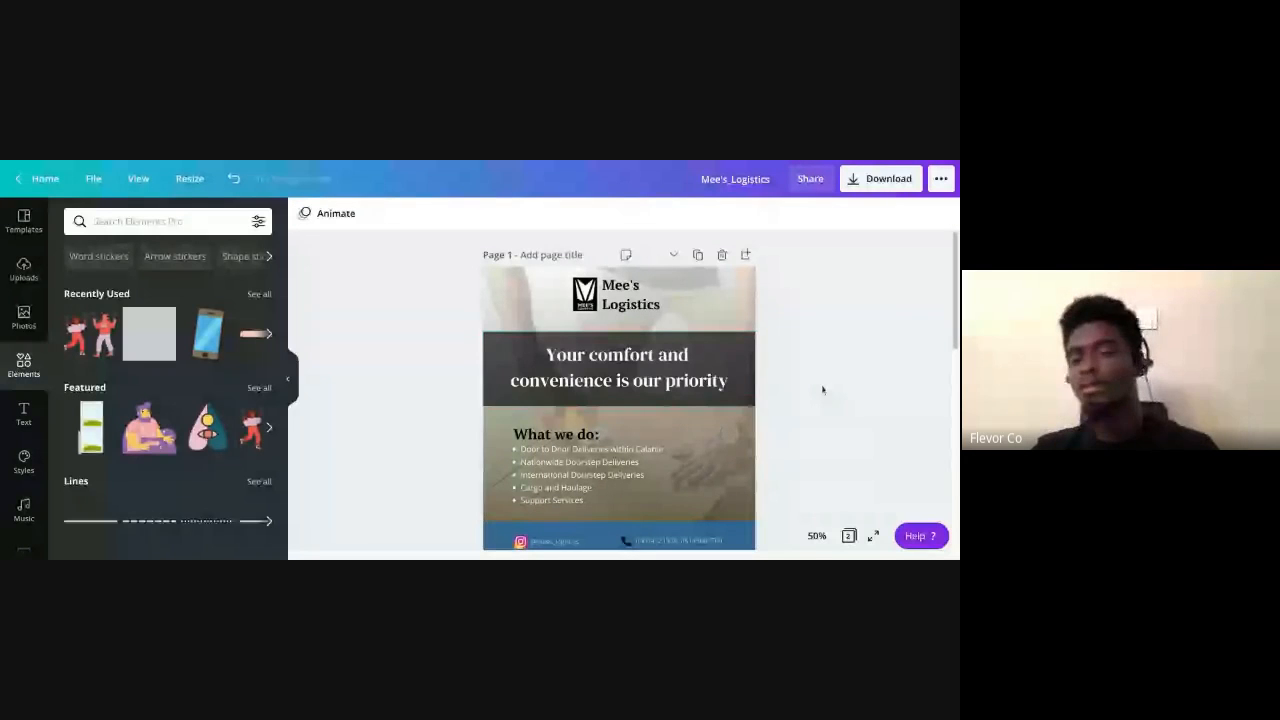
# Examine the footer contact details and compare with the original flyer on page 2, ending on the Chocolate Party design
pyautogui.scroll(-2, 652, 404)
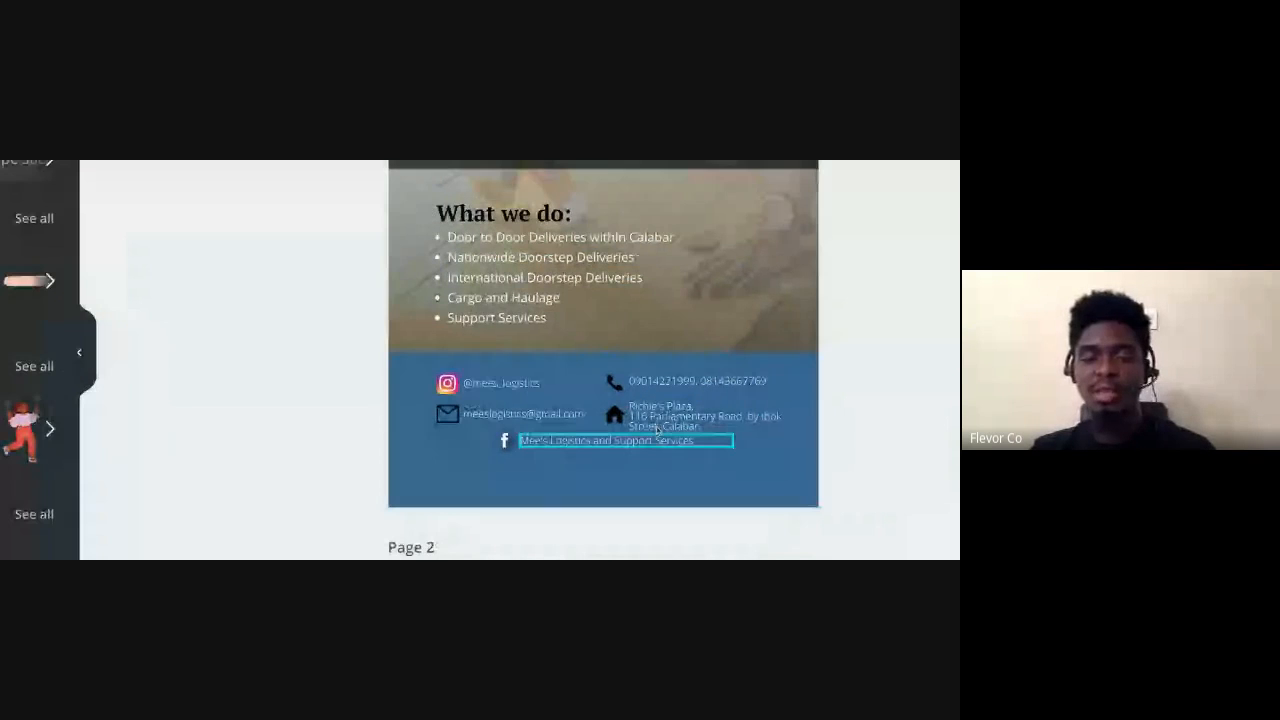
pyautogui.click(552, 446)
pyautogui.click(552, 447)
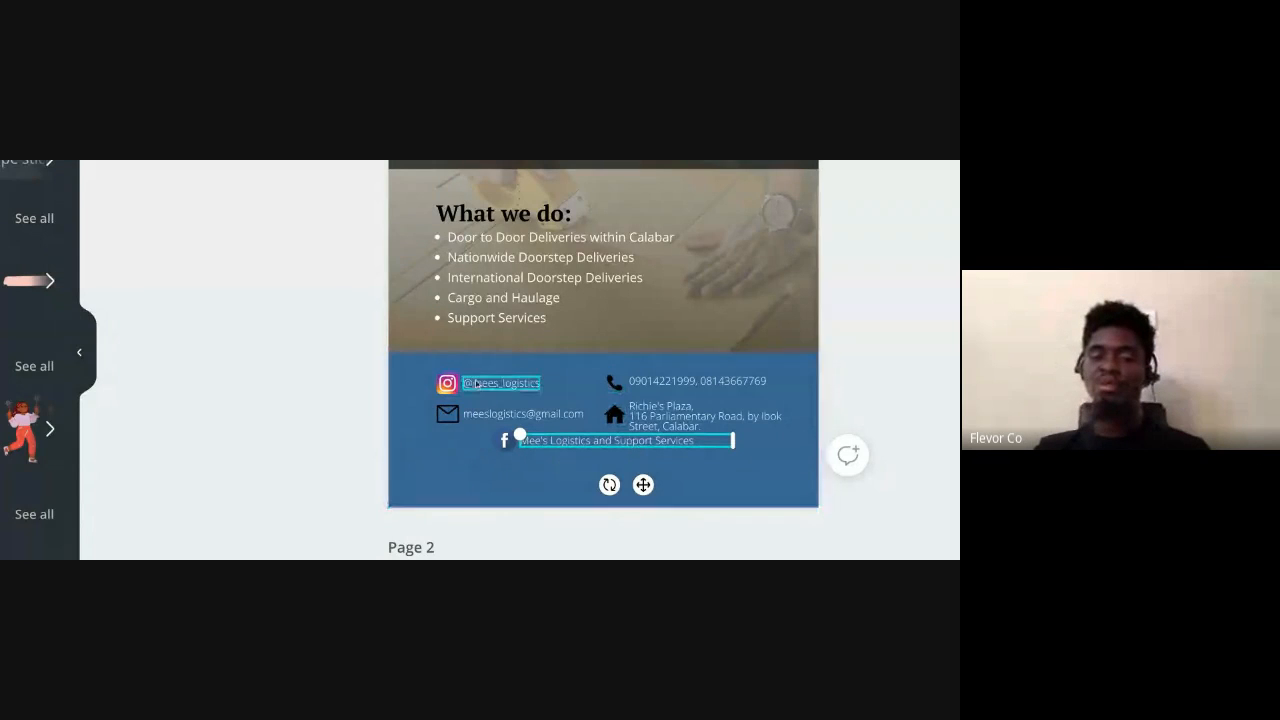
pyautogui.scroll(3, 559, 373)
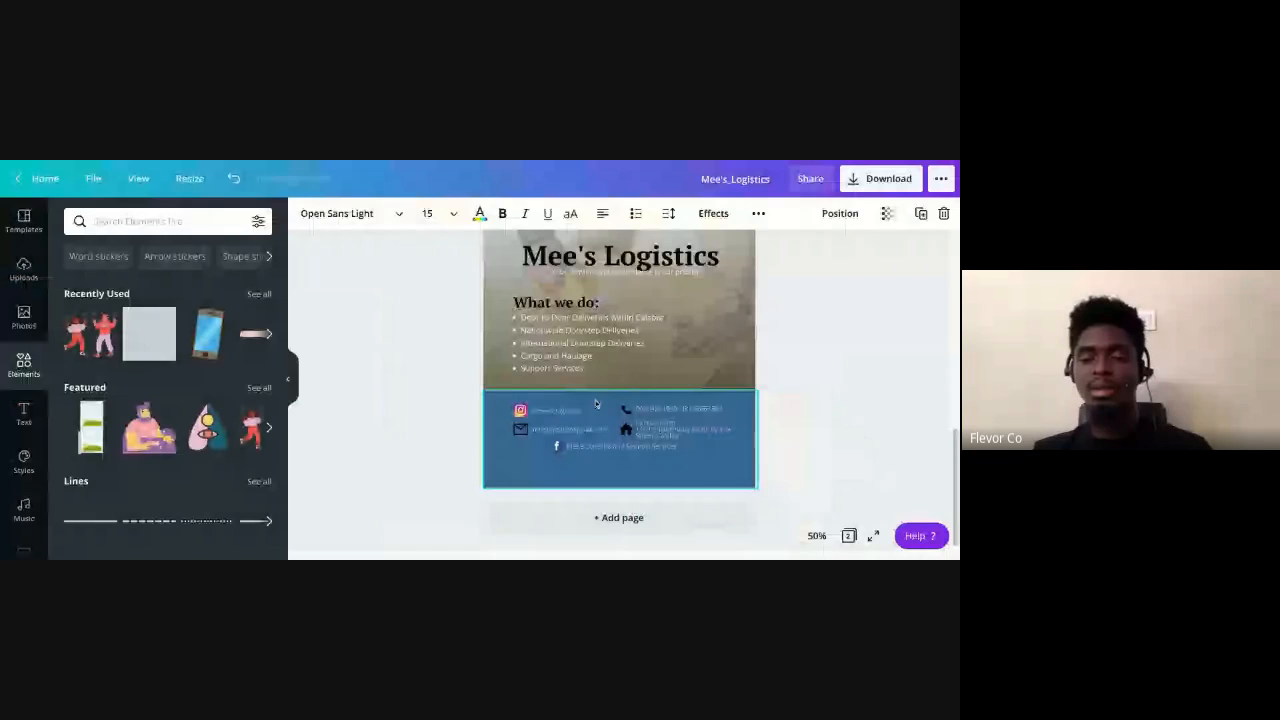
pyautogui.scroll(2, 600, 390)
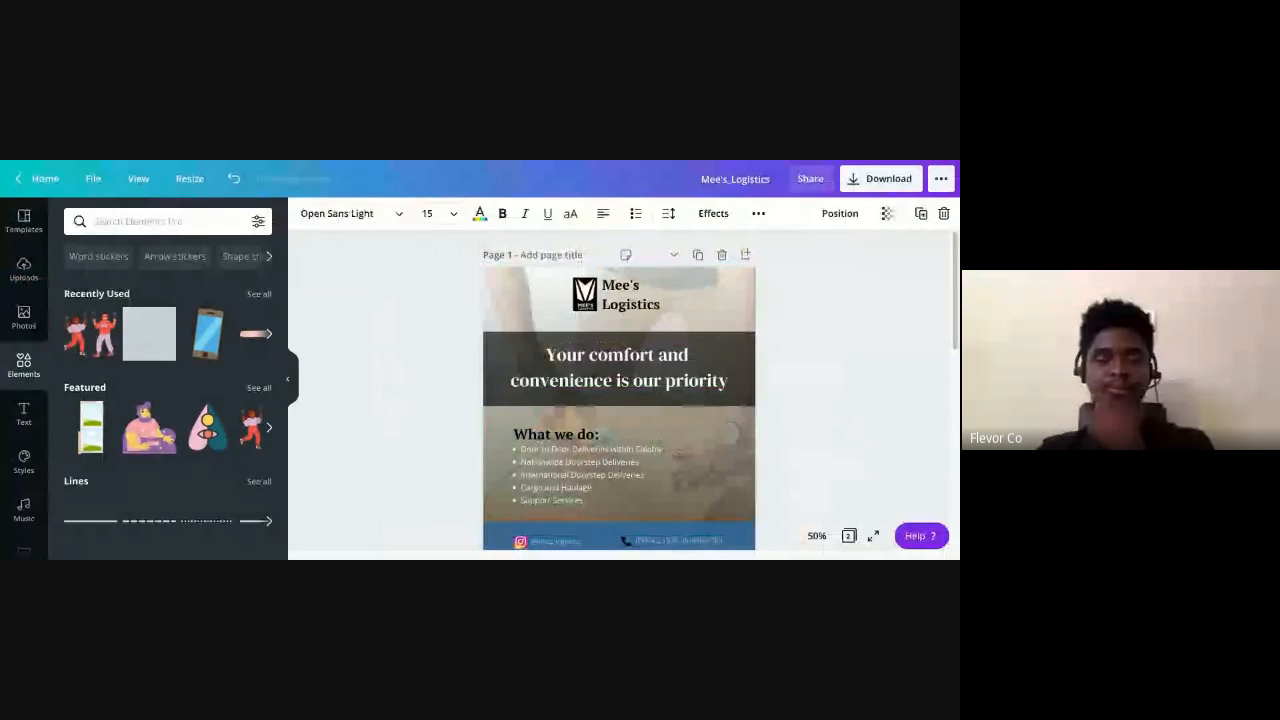
pyautogui.hotkey('ctrl', 'Tab')
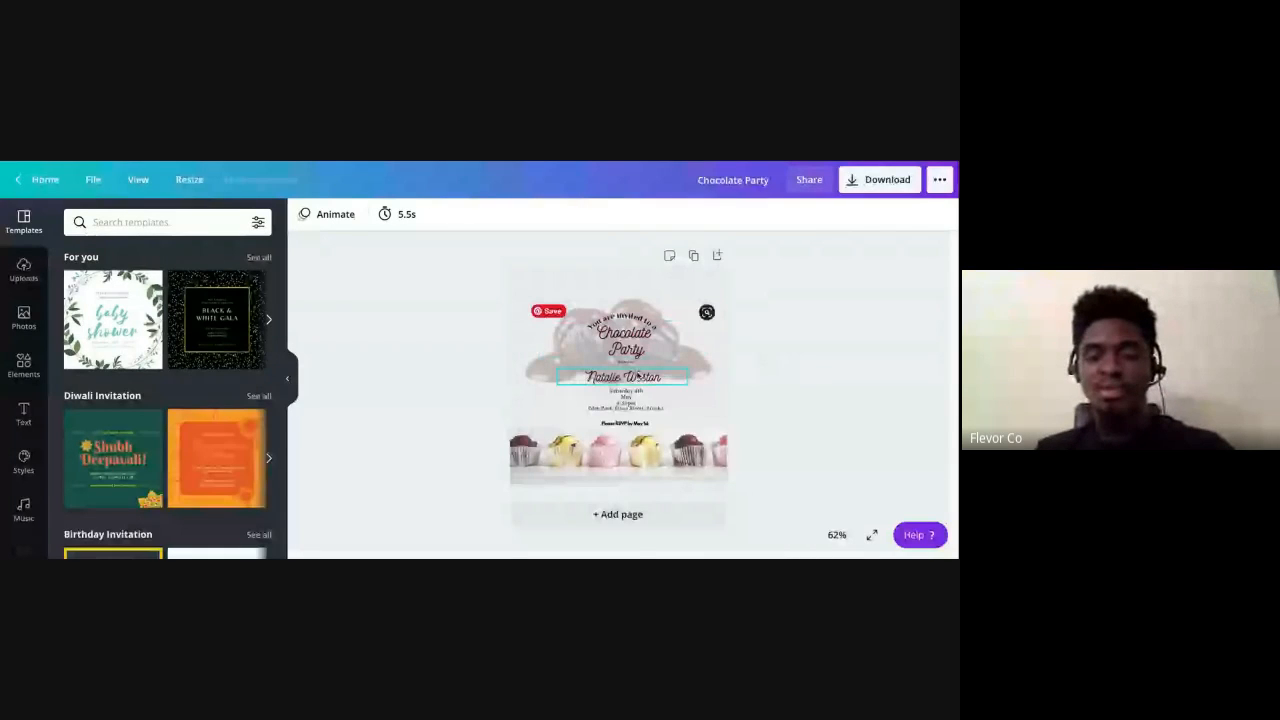
# Move the curved "You are invited to a" line up, clear of the "Chocolate Party" title
pyautogui.click(622, 322)
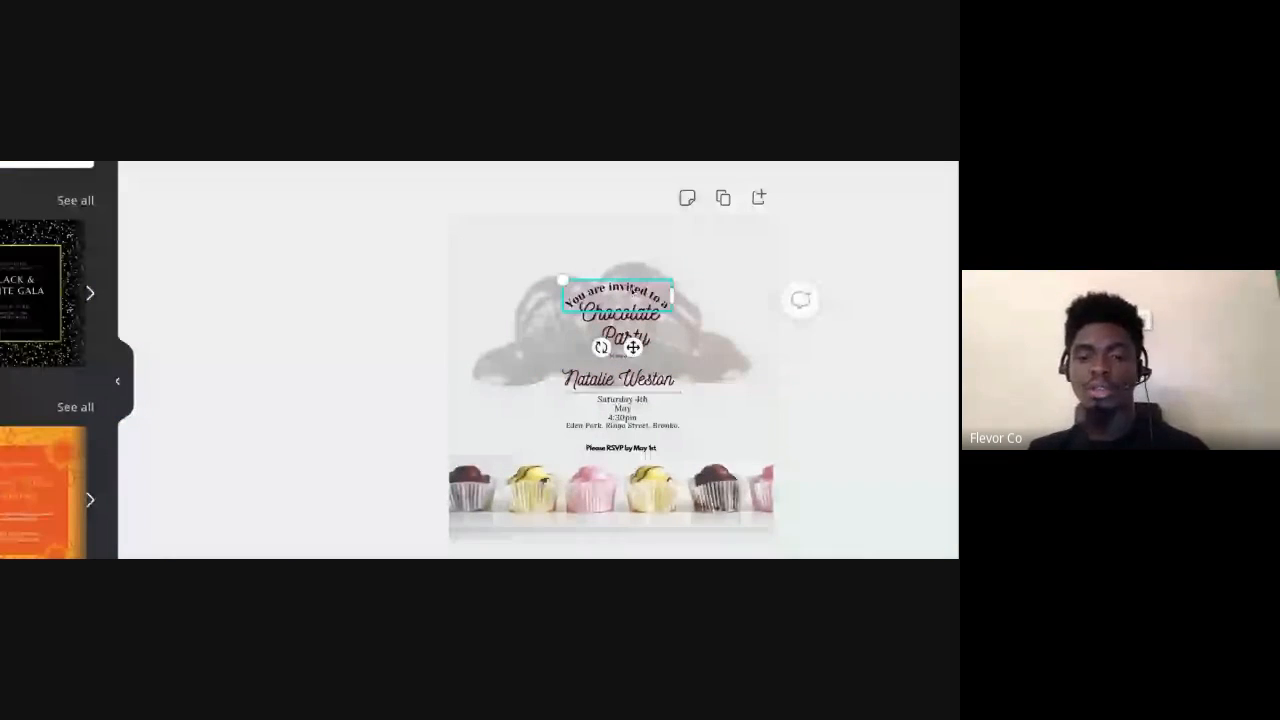
pyautogui.moveTo(633, 347); pyautogui.dragTo(621, 344)
pyautogui.hotkey('ctrl', 'z')
pyautogui.click(835, 399)
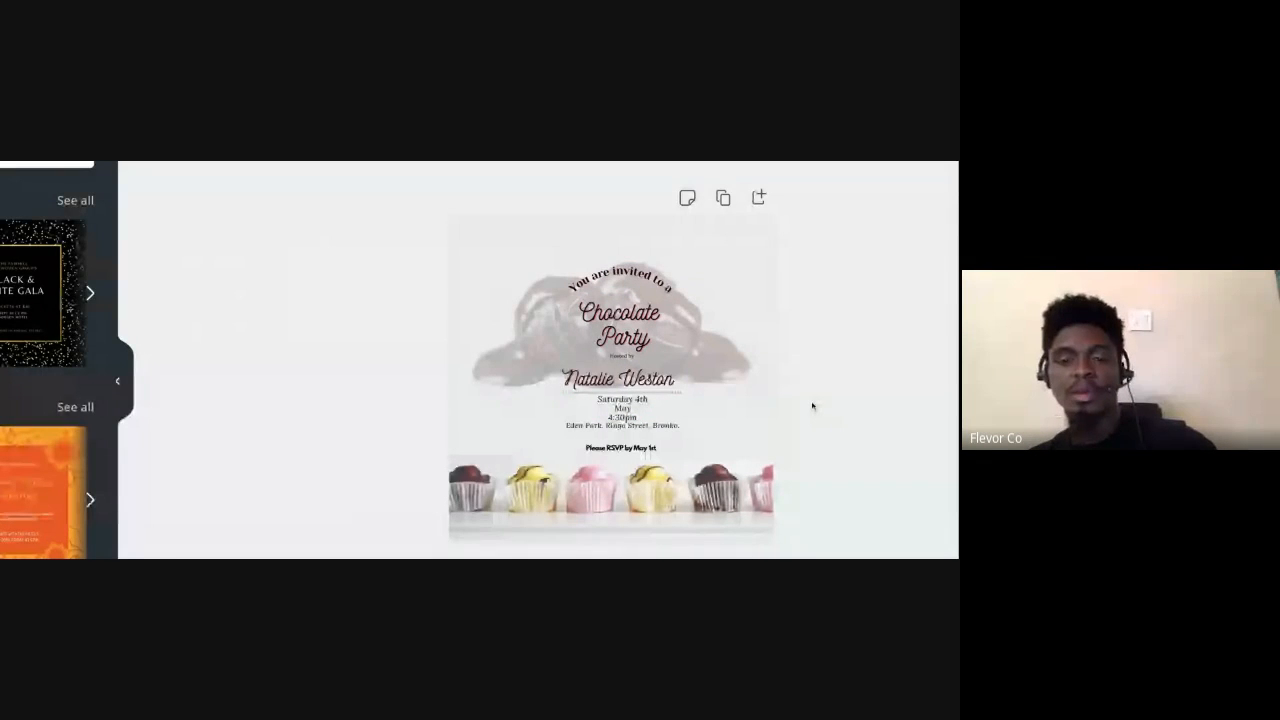
# Add a comma so the date reads "Saturday 4th, May" and widen its text box to fit the date on one line
pyautogui.click(614, 426)
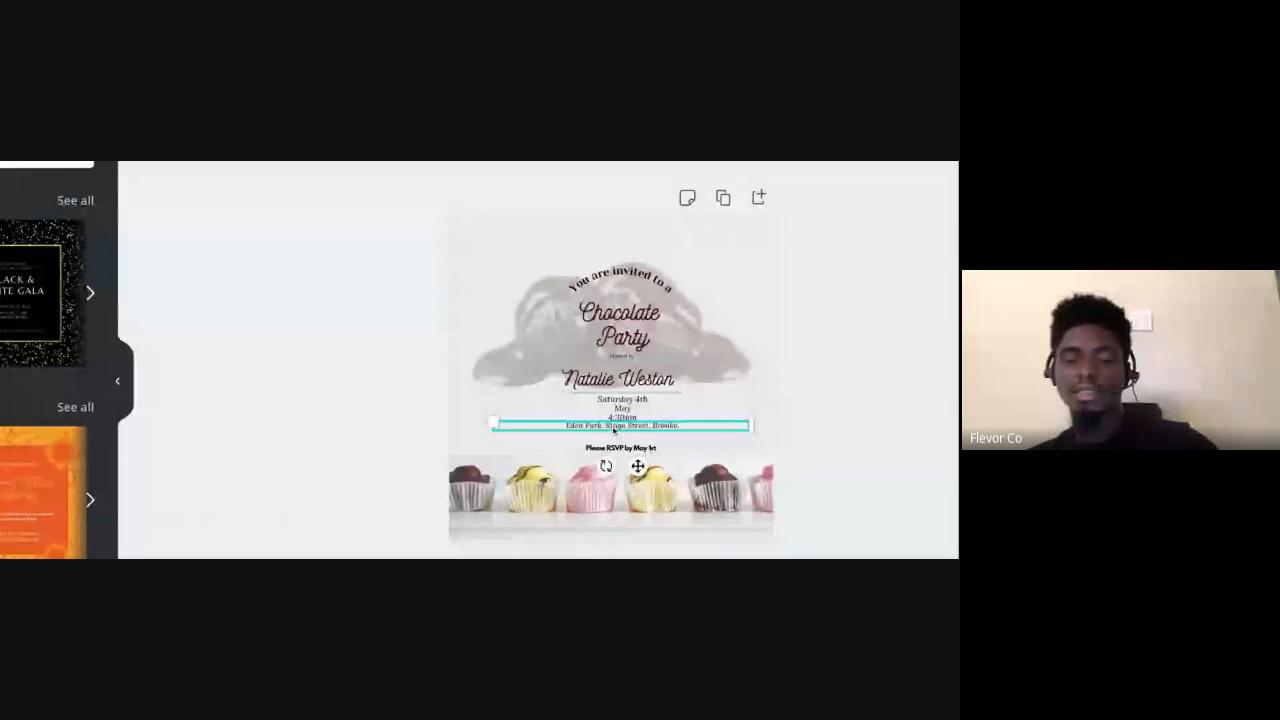
pyautogui.click(615, 448)
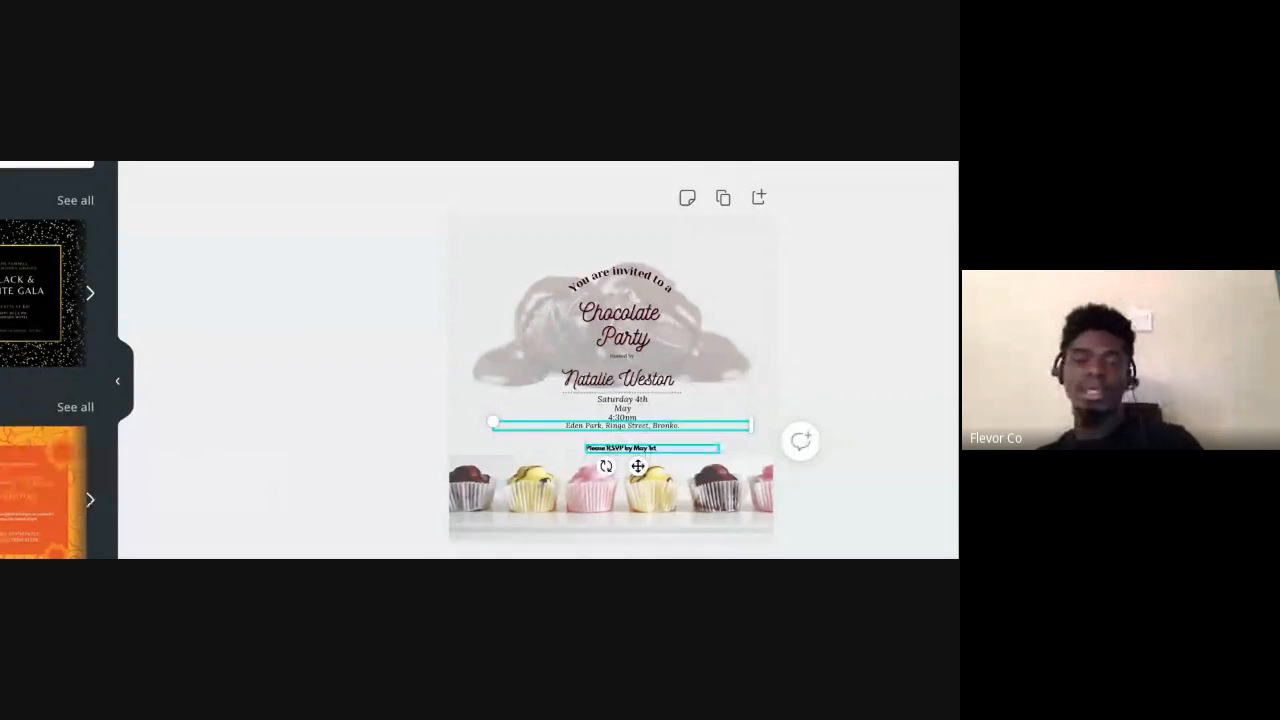
pyautogui.click(620, 278)
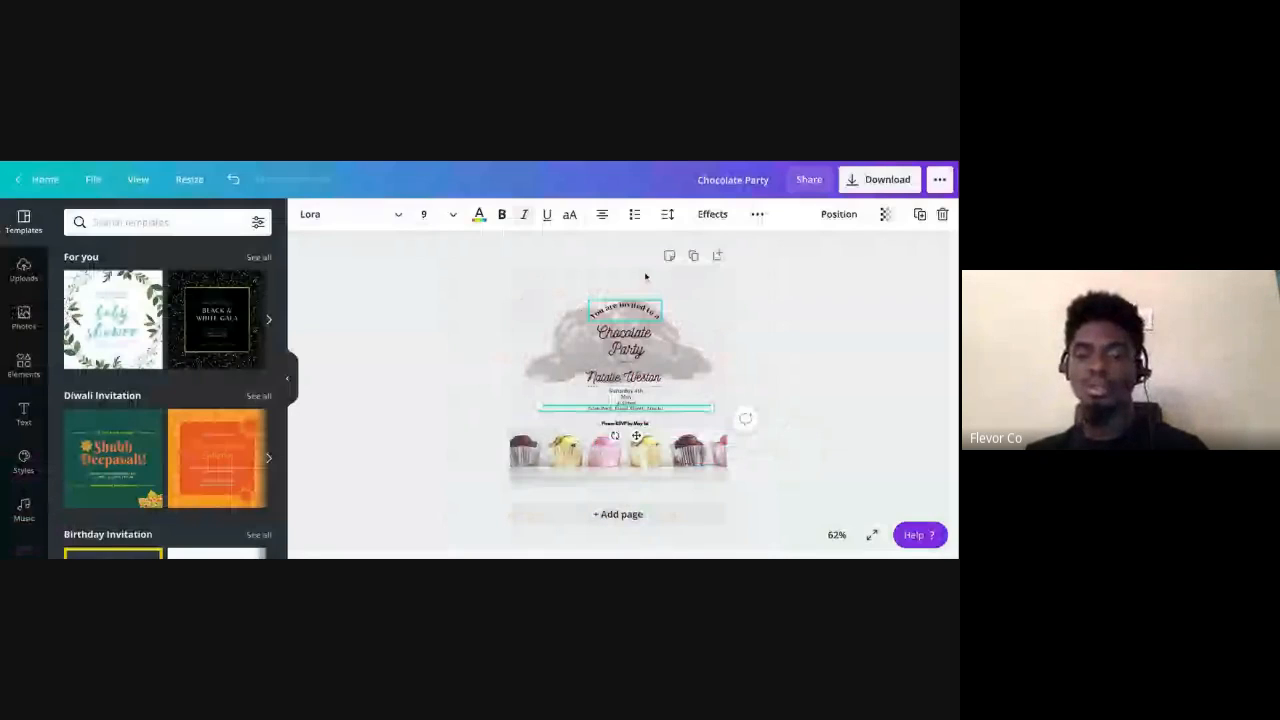
pyautogui.click(626, 398)
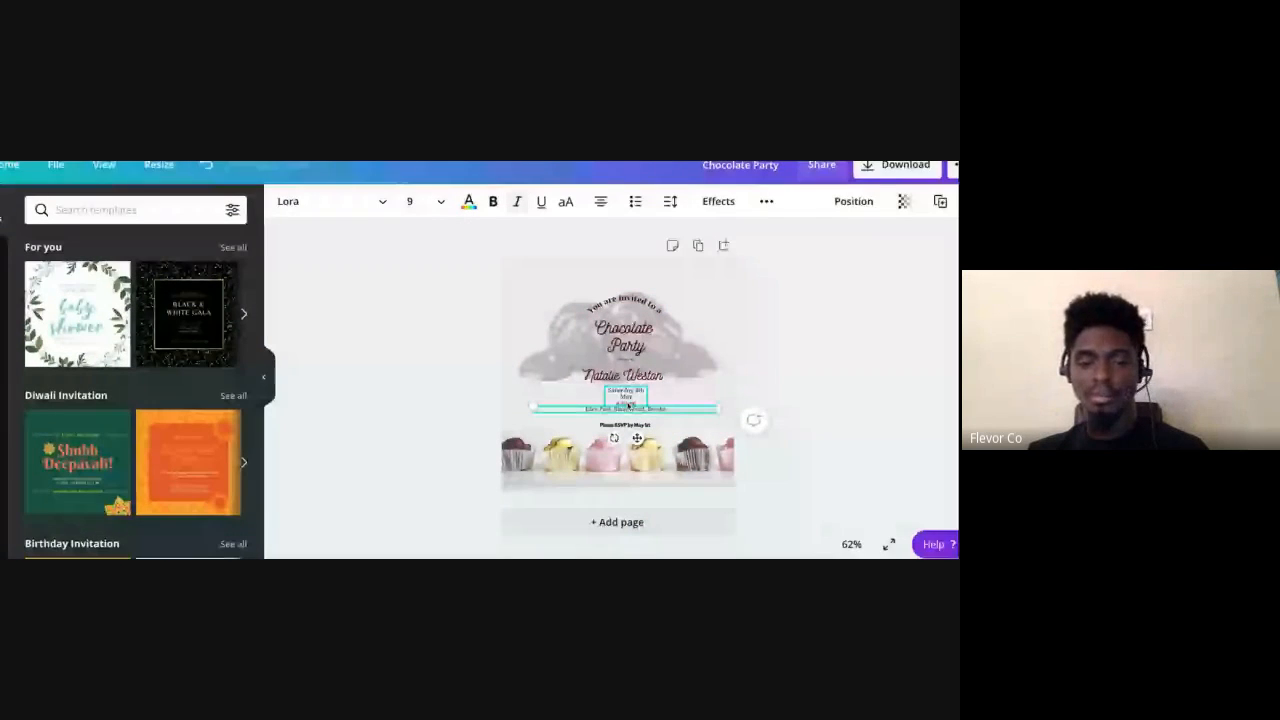
pyautogui.click(627, 388)
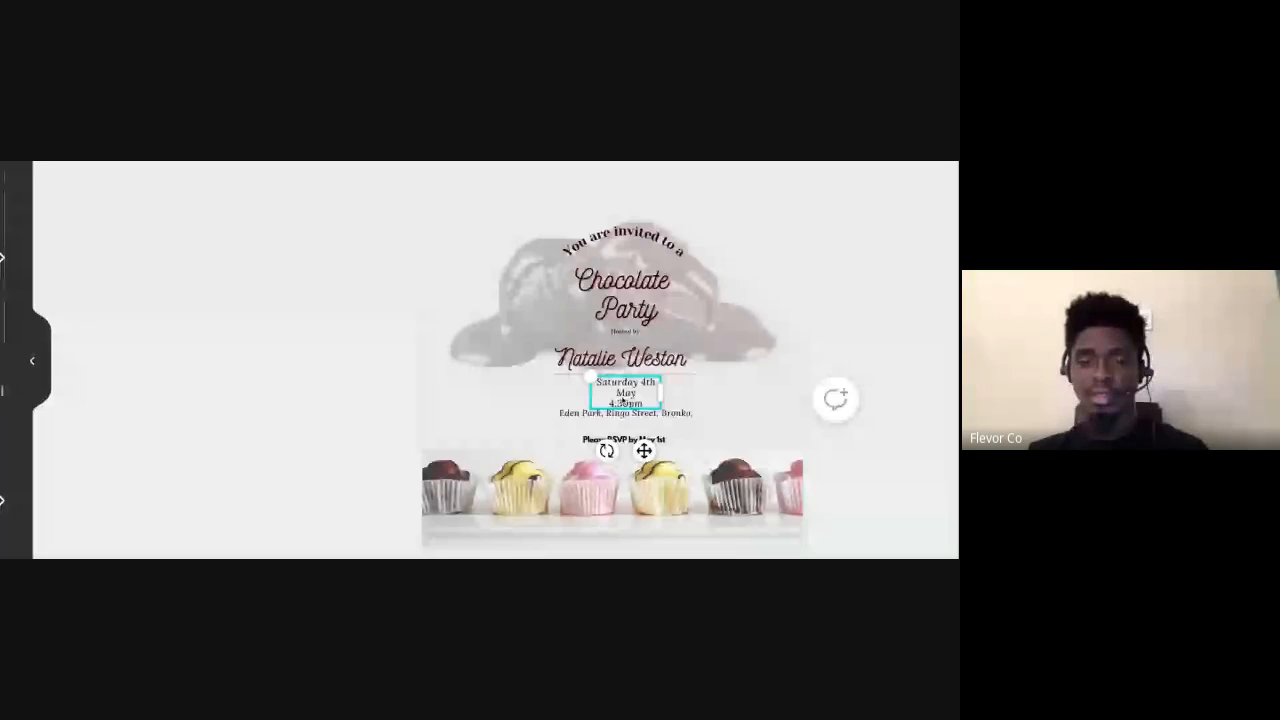
pyautogui.click(617, 393)
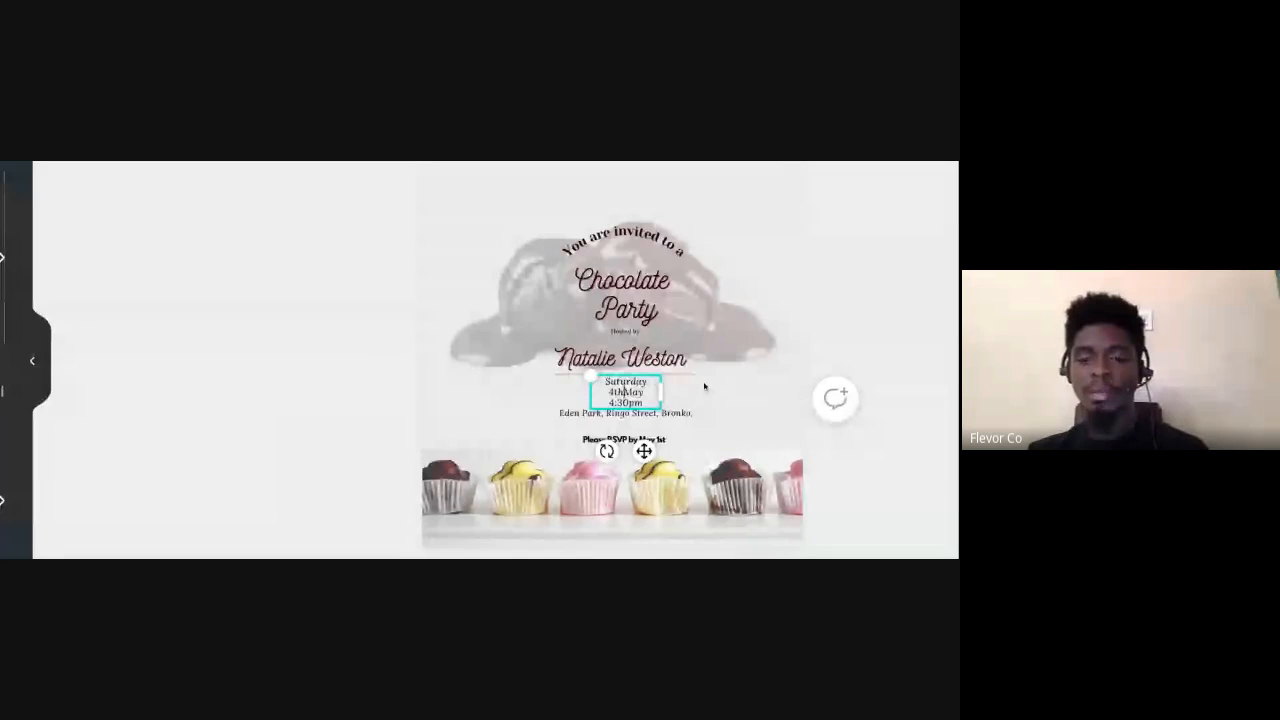
pyautogui.write(',')
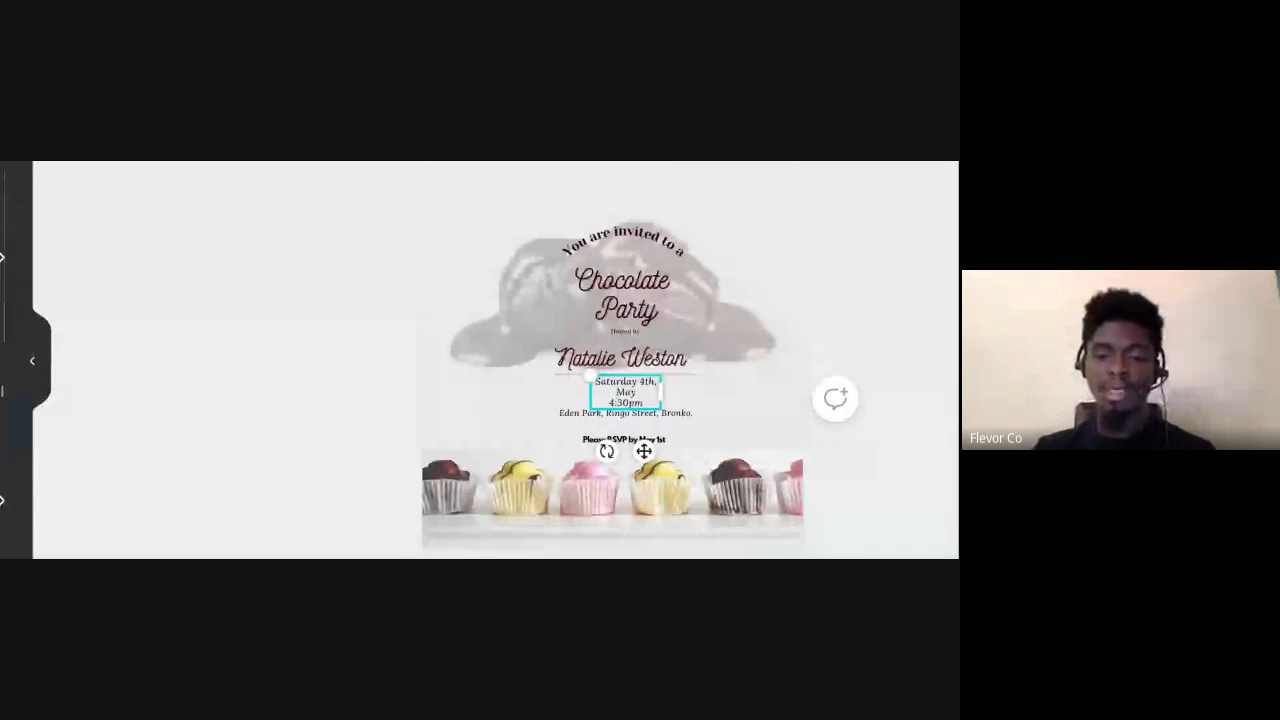
pyautogui.moveTo(659, 392)
pyautogui.mouseDown()
pyautogui.moveTo(689, 392)
pyautogui.moveTo(653, 404)
pyautogui.moveTo(647, 391)
pyautogui.mouseUp()
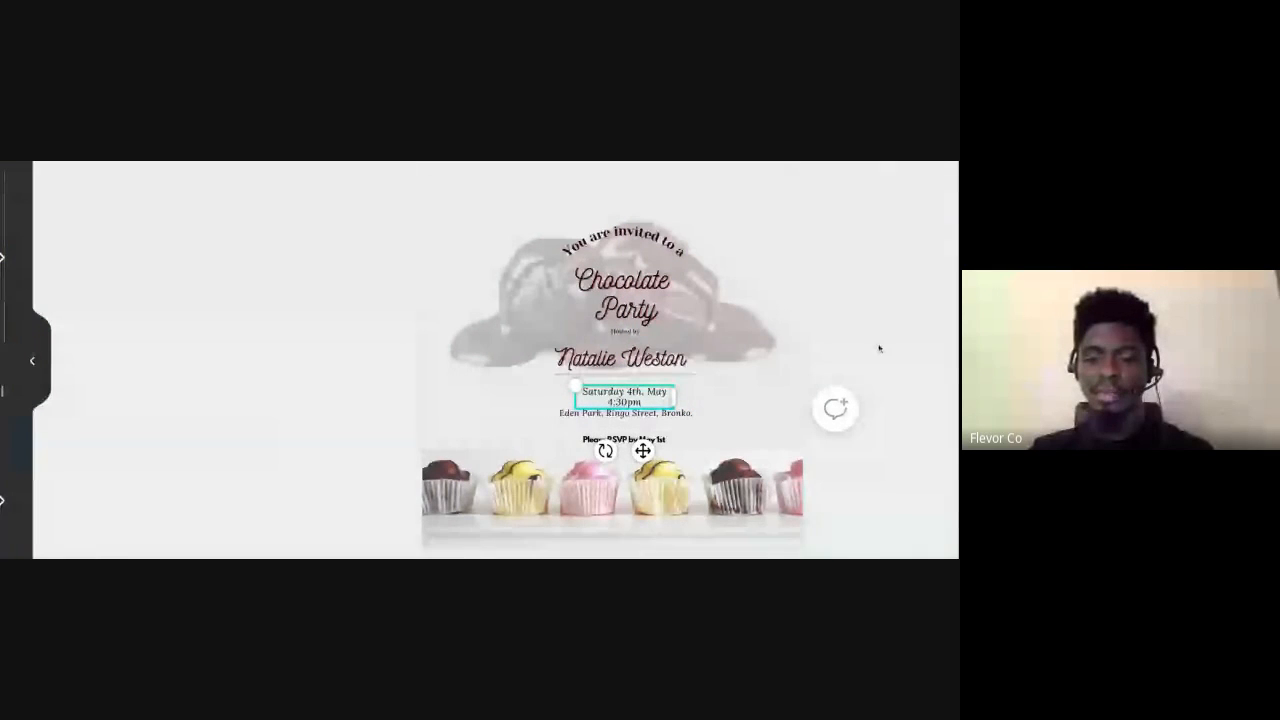
pyautogui.click(900, 502)
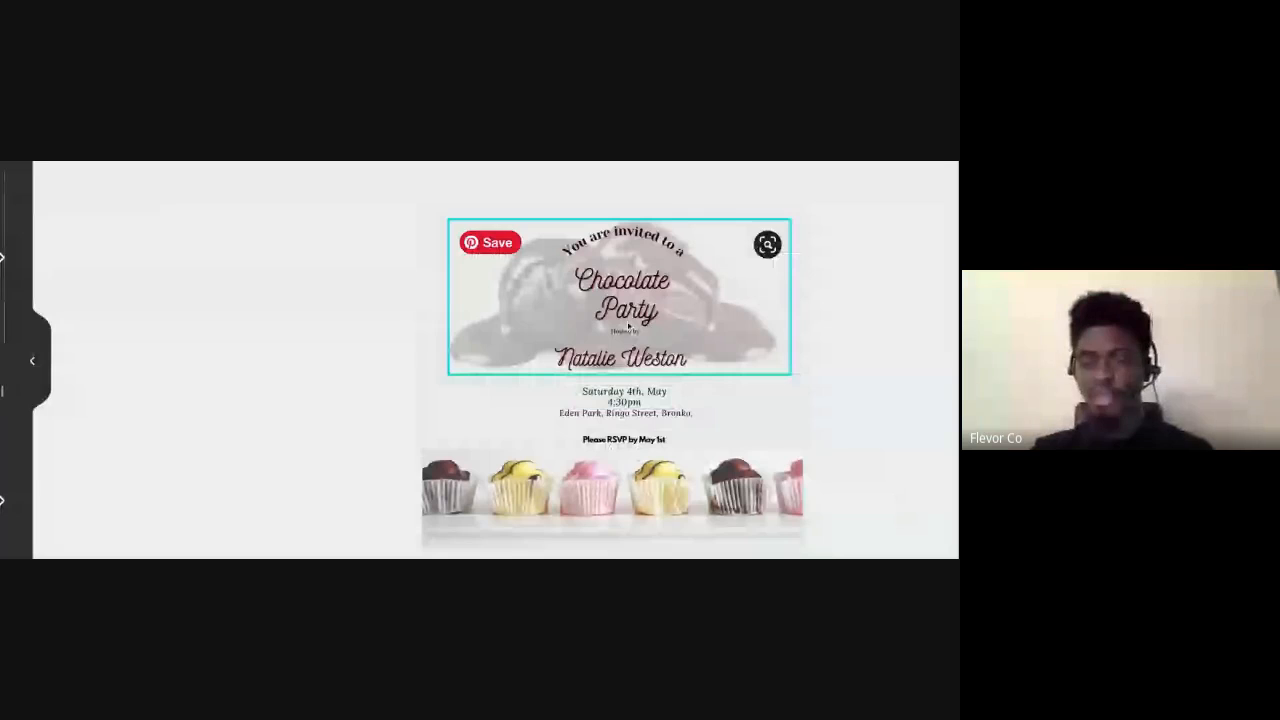
# Increase the font size of the "Chocolate Party" title by several increments
pyautogui.click(630, 305)
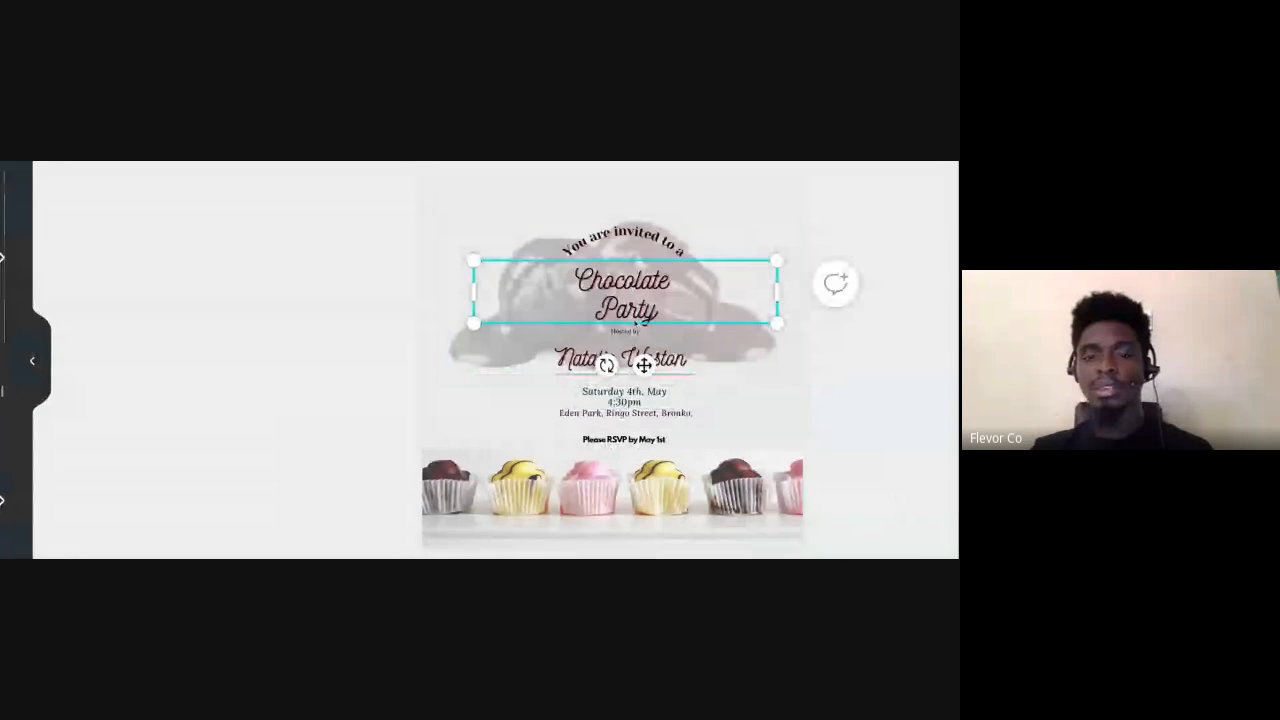
pyautogui.doubleClick(758, 302)
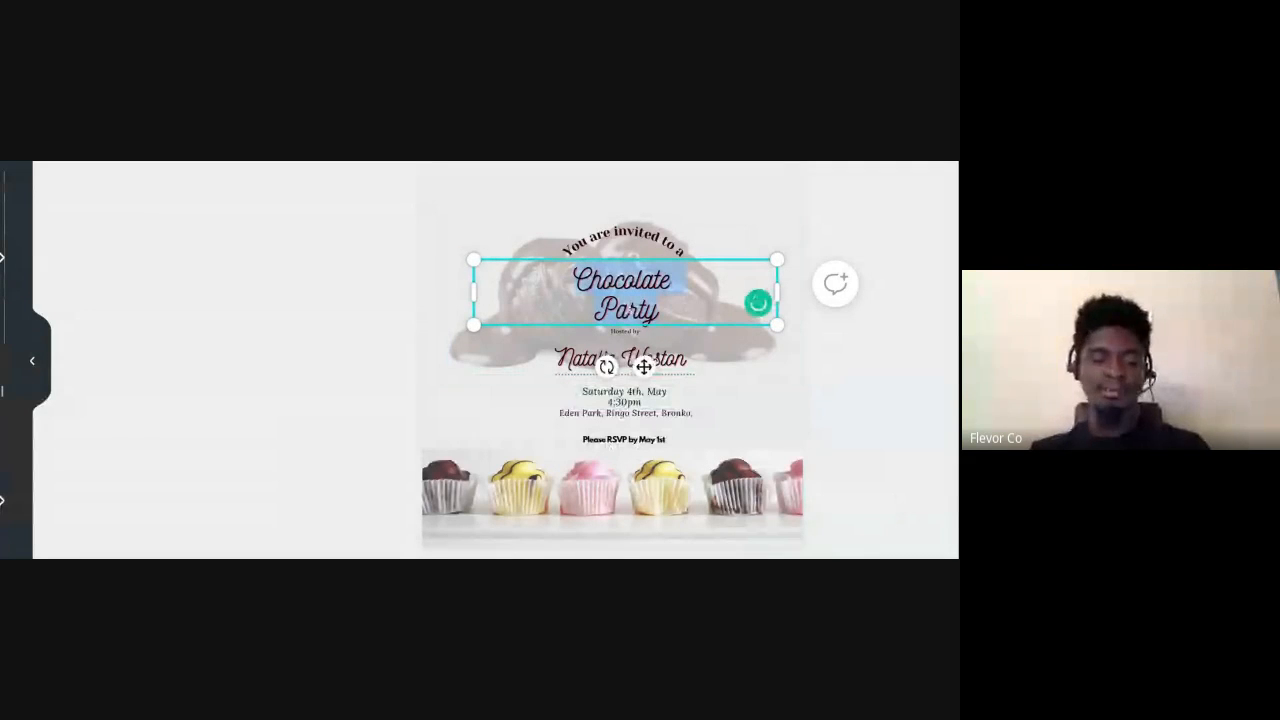
pyautogui.hotkey('ctrl', 'shift', '.')
pyautogui.hotkey('ctrl', 'shift', '.')
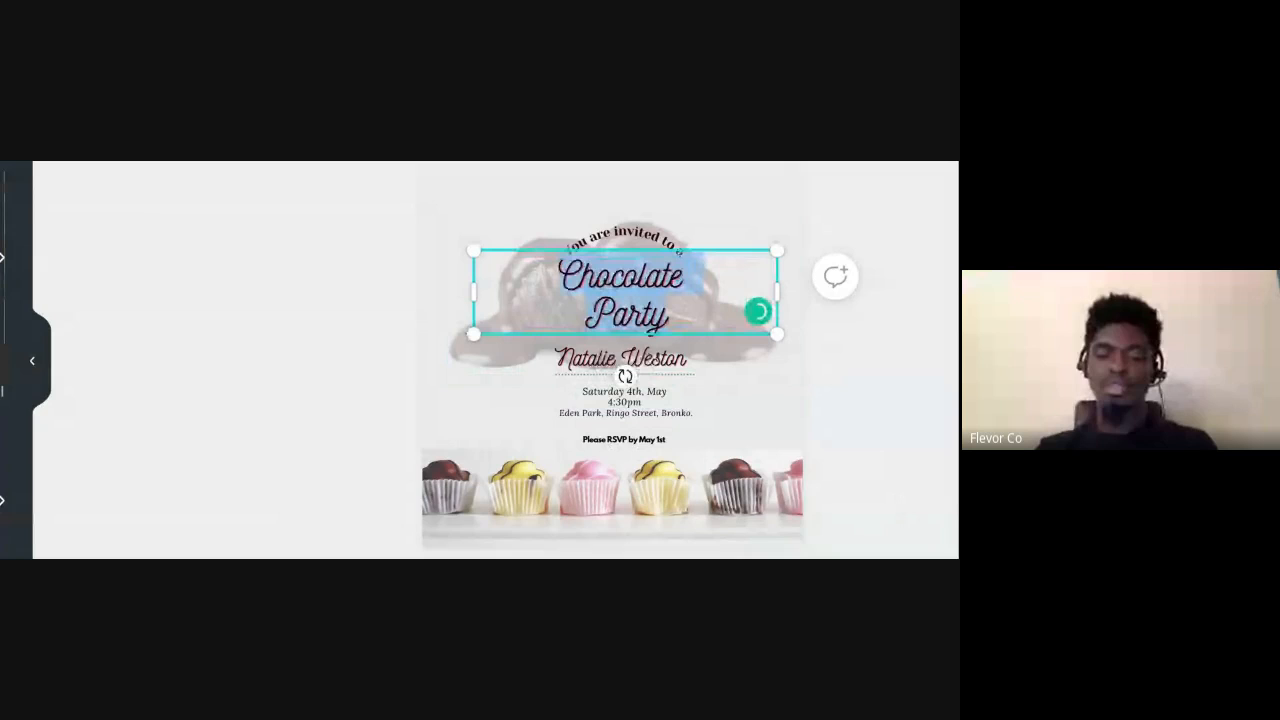
pyautogui.hotkey('ctrl', 'shift', '.')
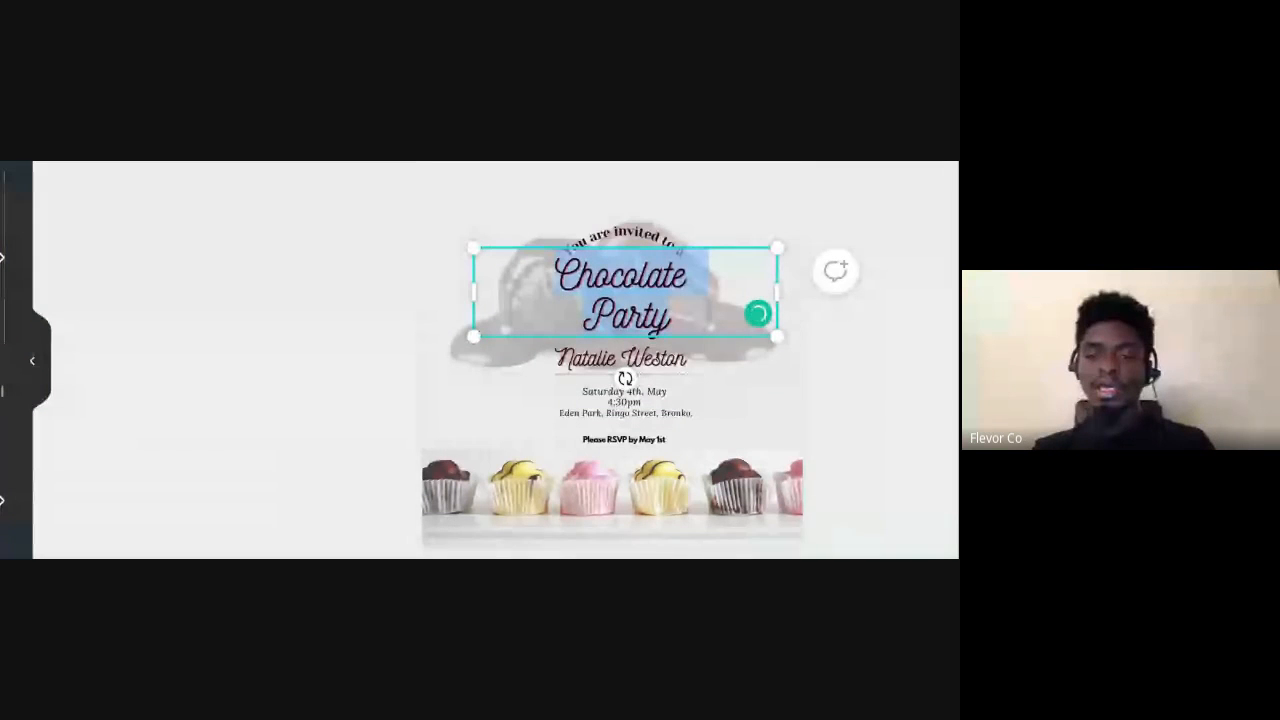
pyautogui.hotkey('ctrl', 'shift', '.')
pyautogui.click(849, 326)
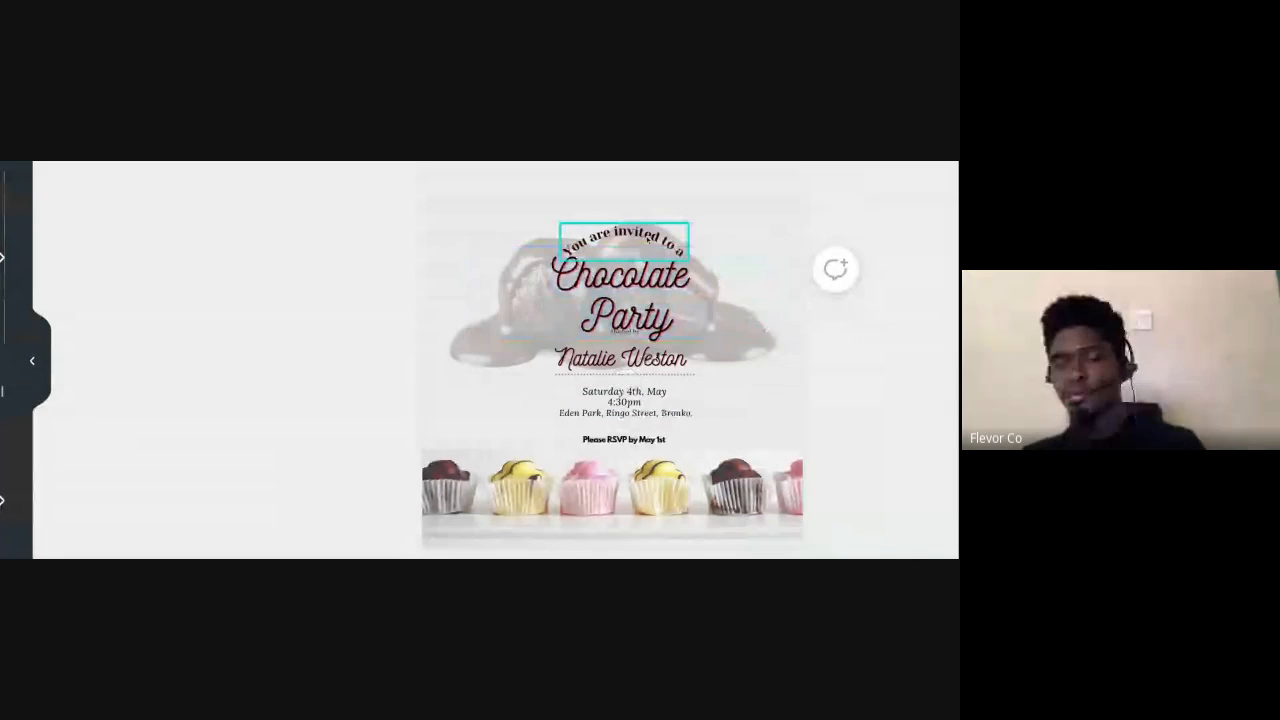
# Move the "Chocolate Party" title and the curved line above it up slightly together
pyautogui.scroll(-5, 645, 268)
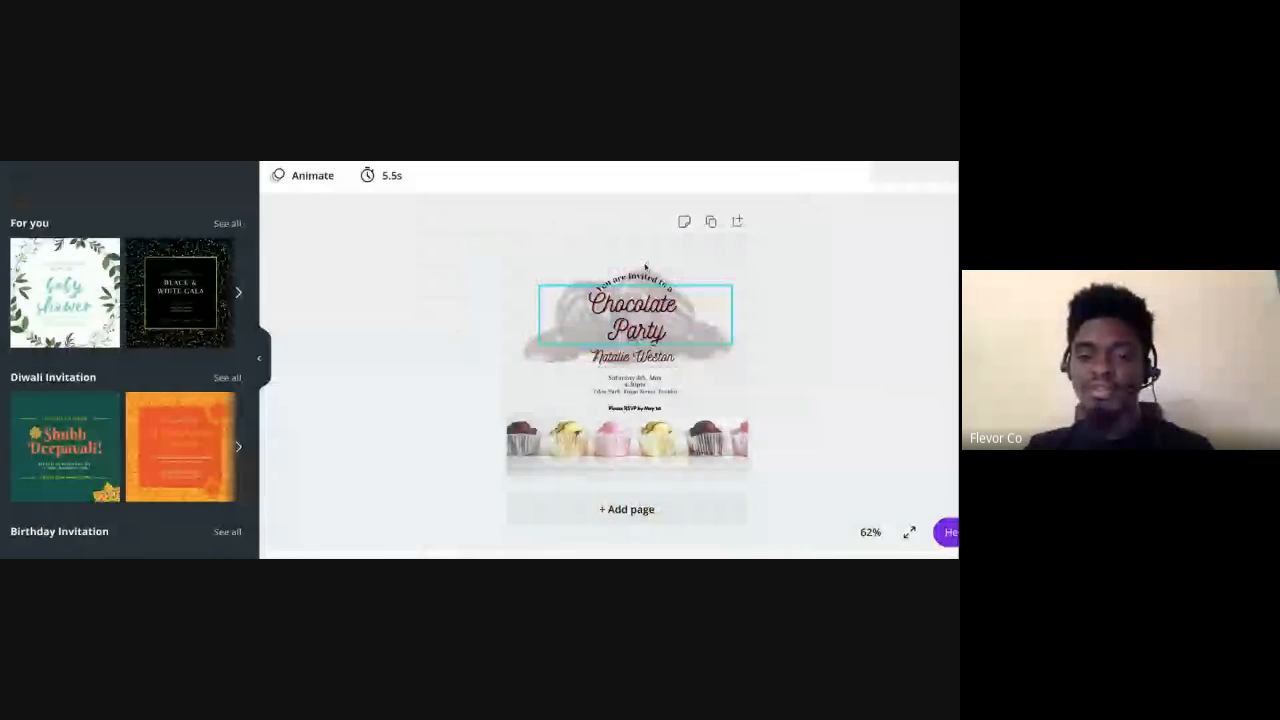
pyautogui.click(634, 341)
pyautogui.keyDown('shift'); pyautogui.click(642, 272); pyautogui.keyUp('shift')
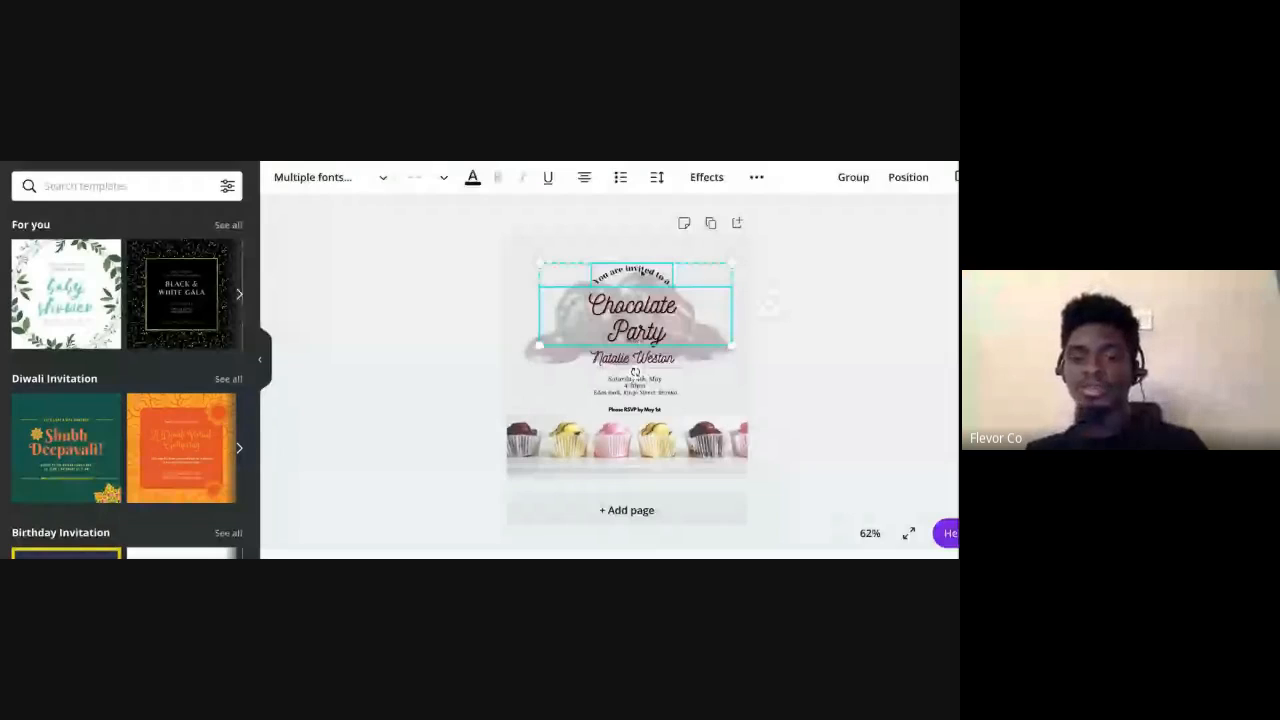
pyautogui.moveTo(640, 274); pyautogui.dragTo(643, 274)
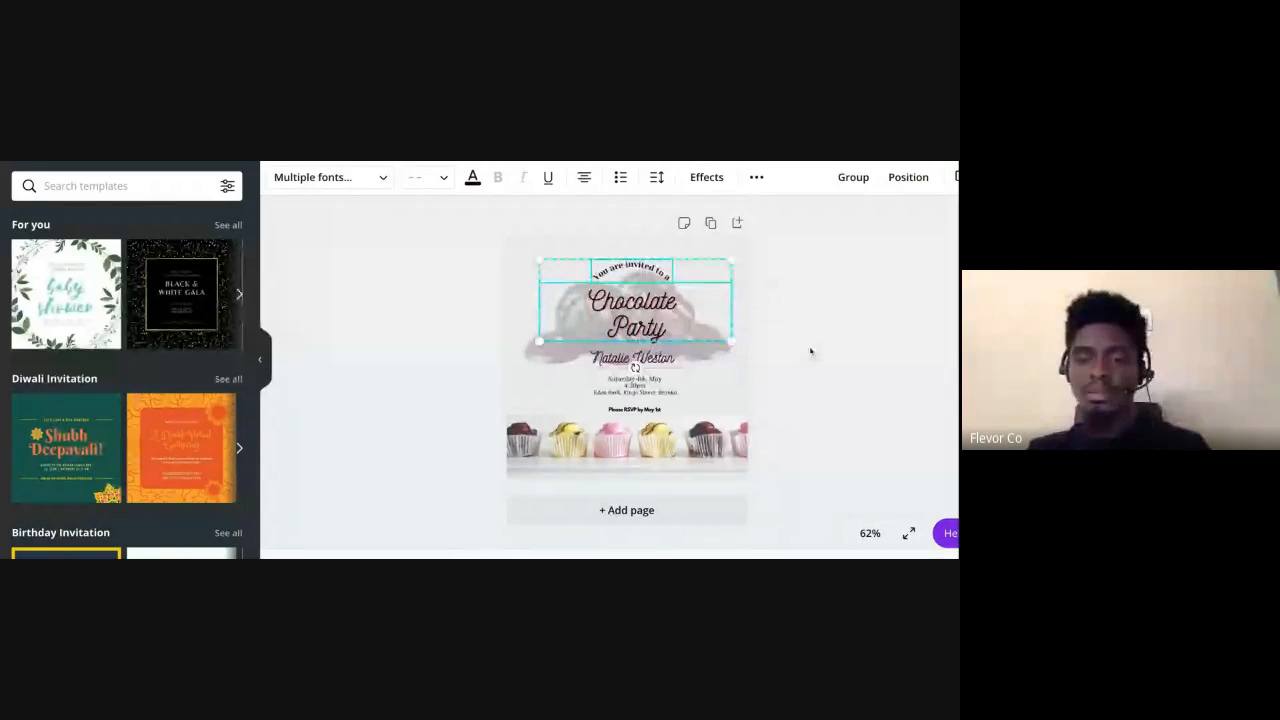
# Nudge the small "Hosted by" line down between the title and the host's name, and bring up the Canasta Pasta logo
pyautogui.click(649, 349)
pyautogui.click(645, 343)
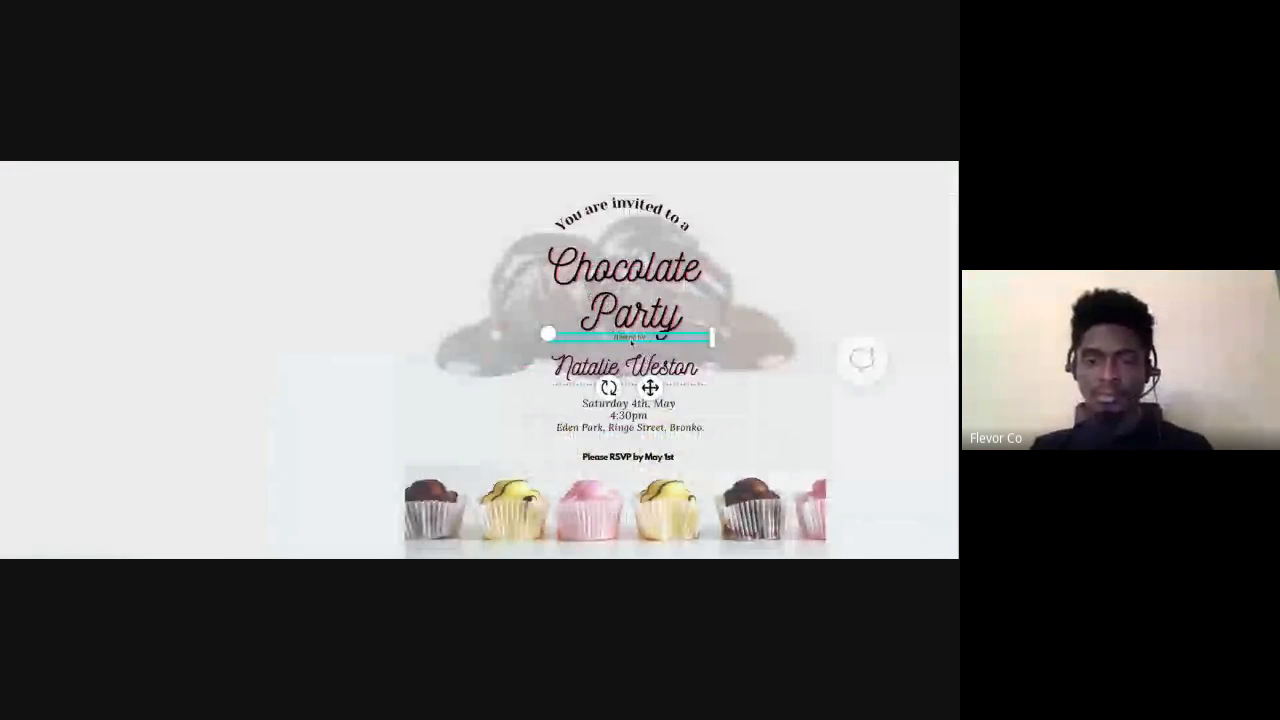
pyautogui.scroll(-5, 632, 343)
pyautogui.click(841, 389)
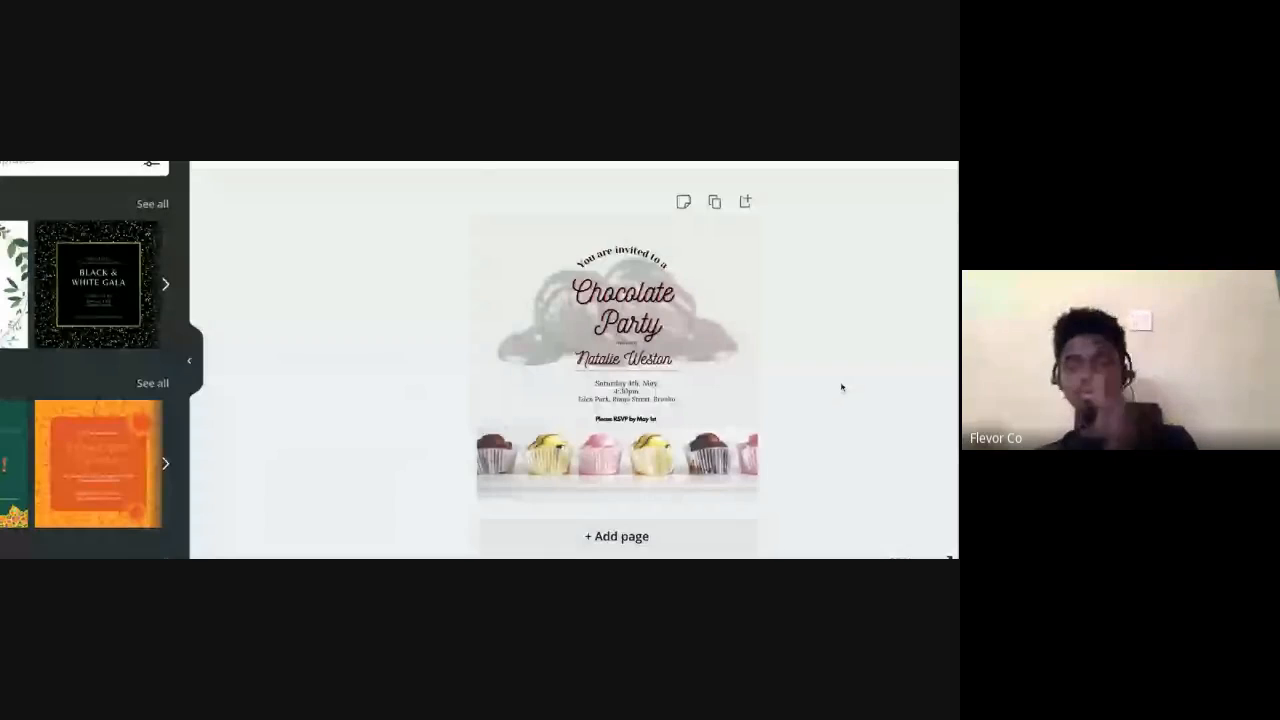
pyautogui.click(473, 162)
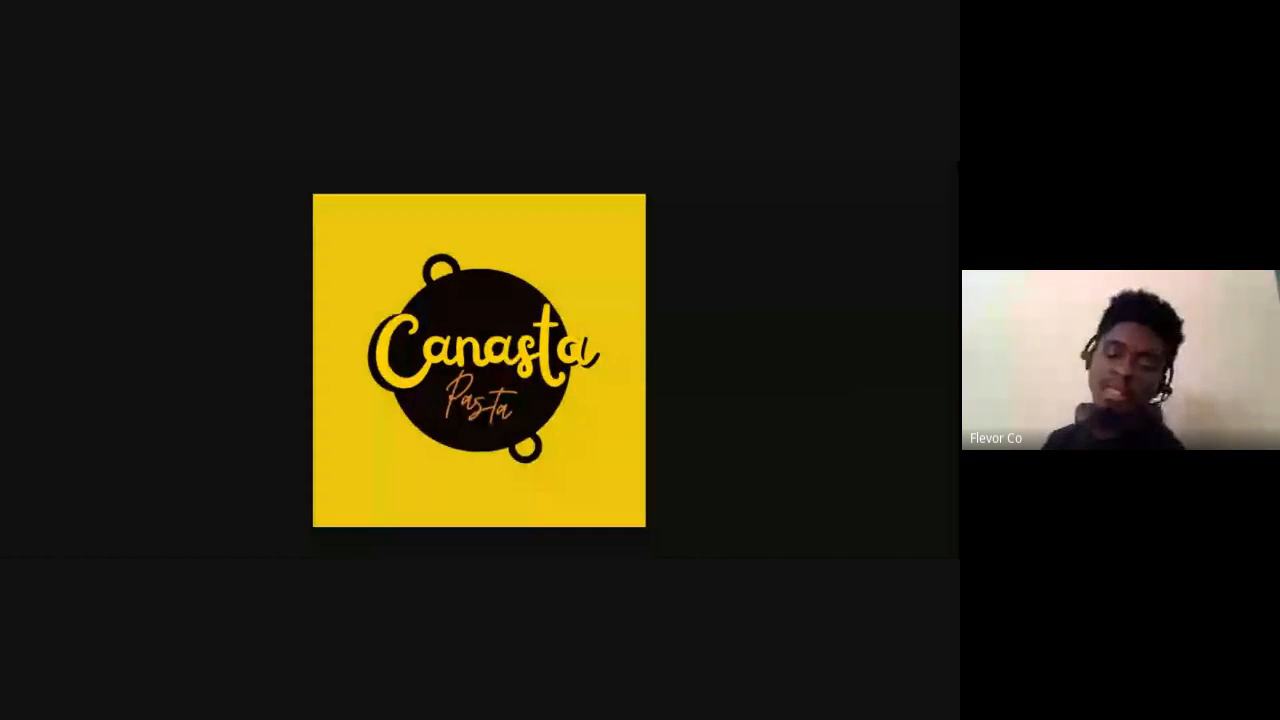
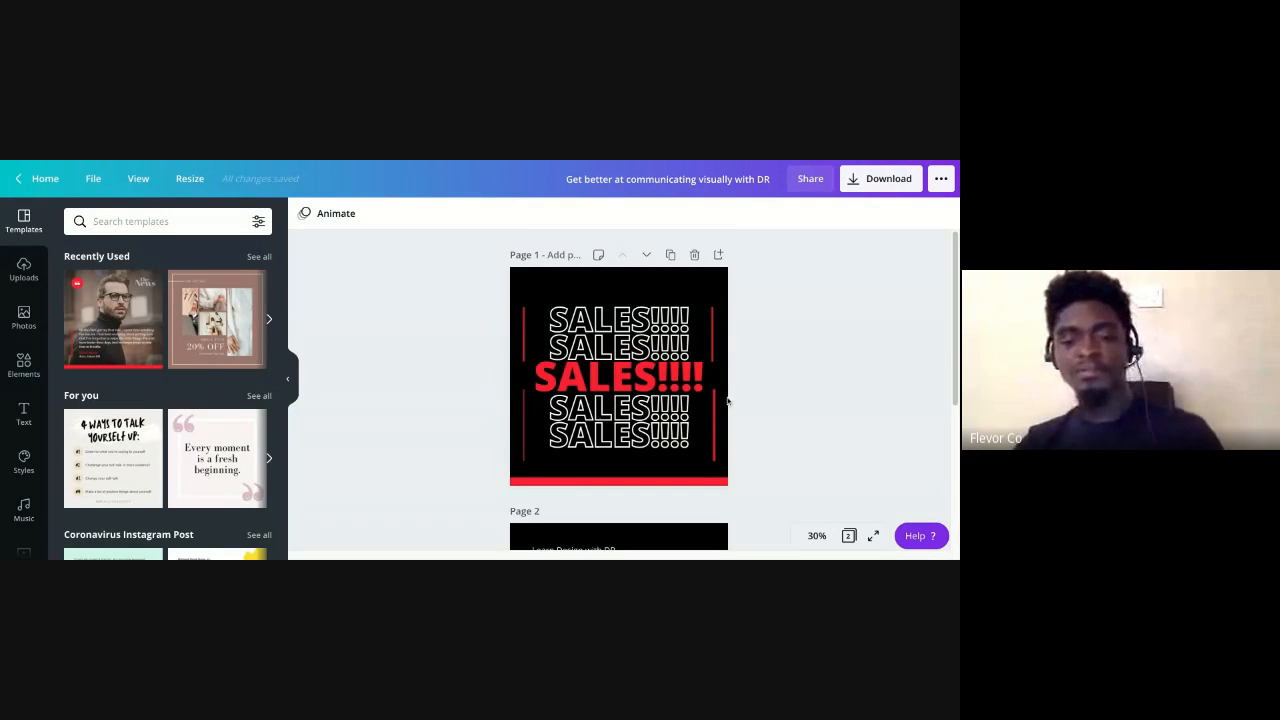
# Examine the heading, the 100% Discount block and the footer line on page 2 of the sales design at 50% zoom
pyautogui.scroll(-5, 727, 400)
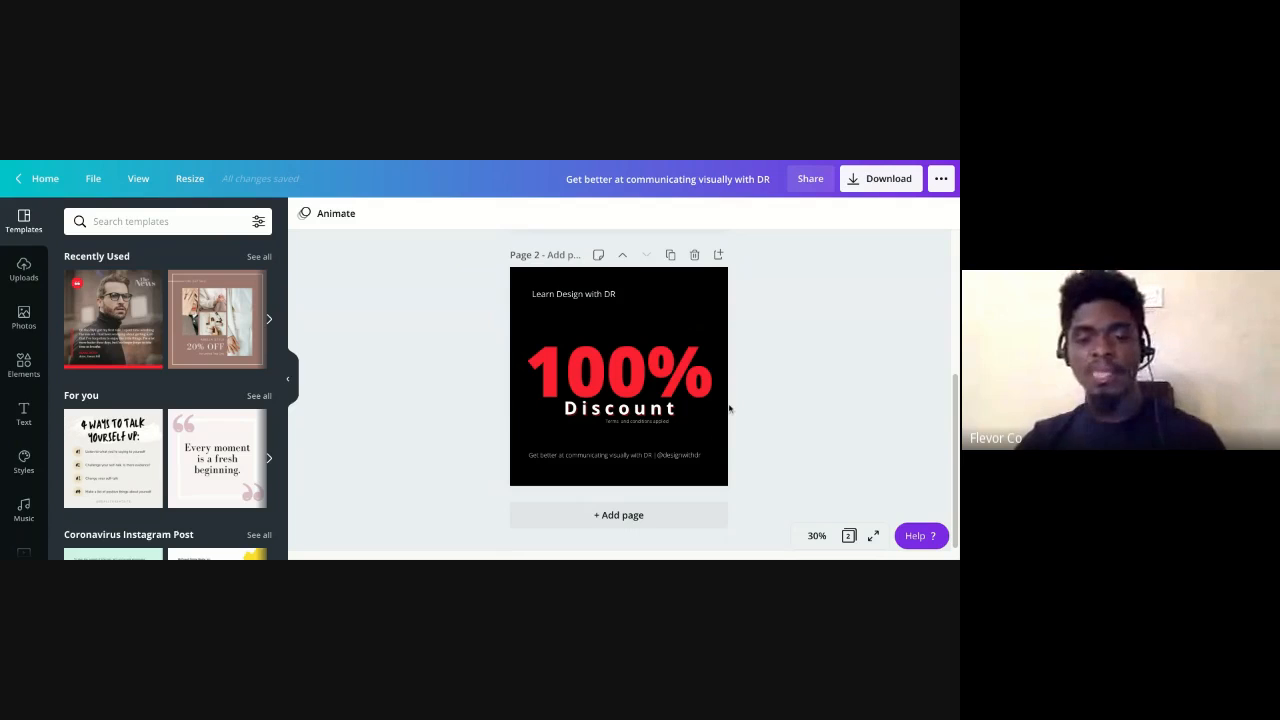
pyautogui.click(631, 459)
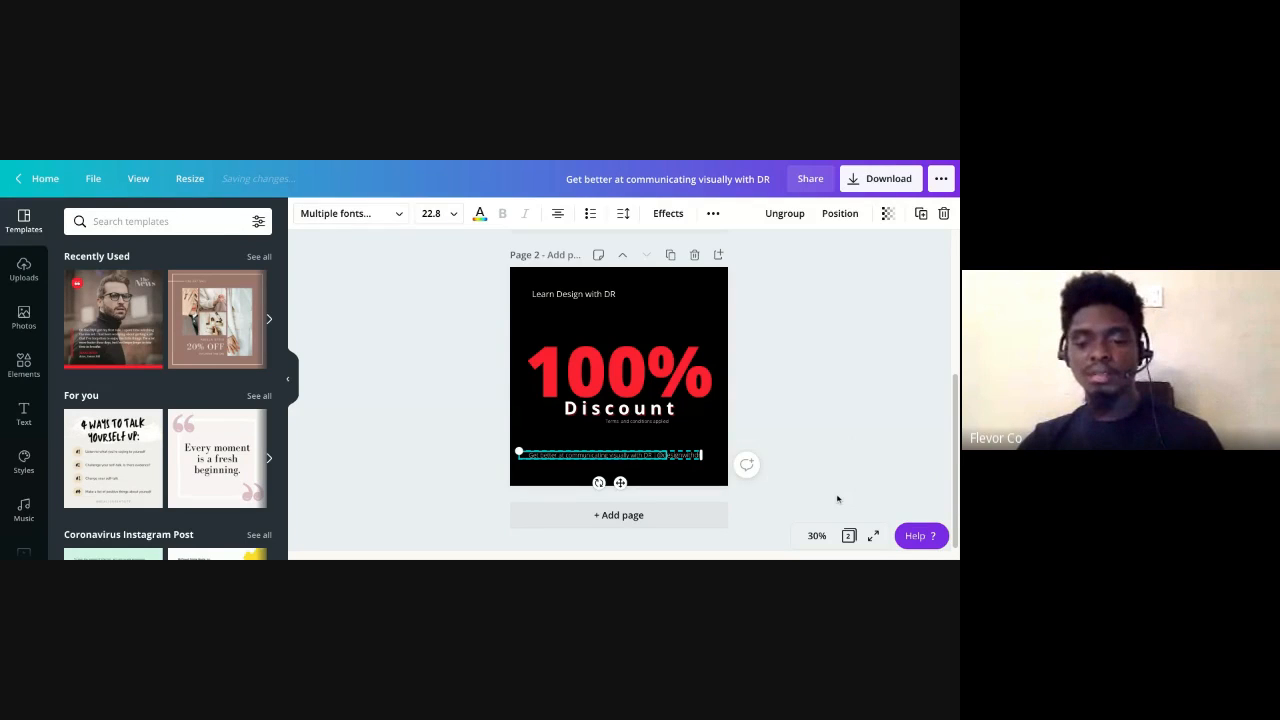
pyautogui.click(817, 535)
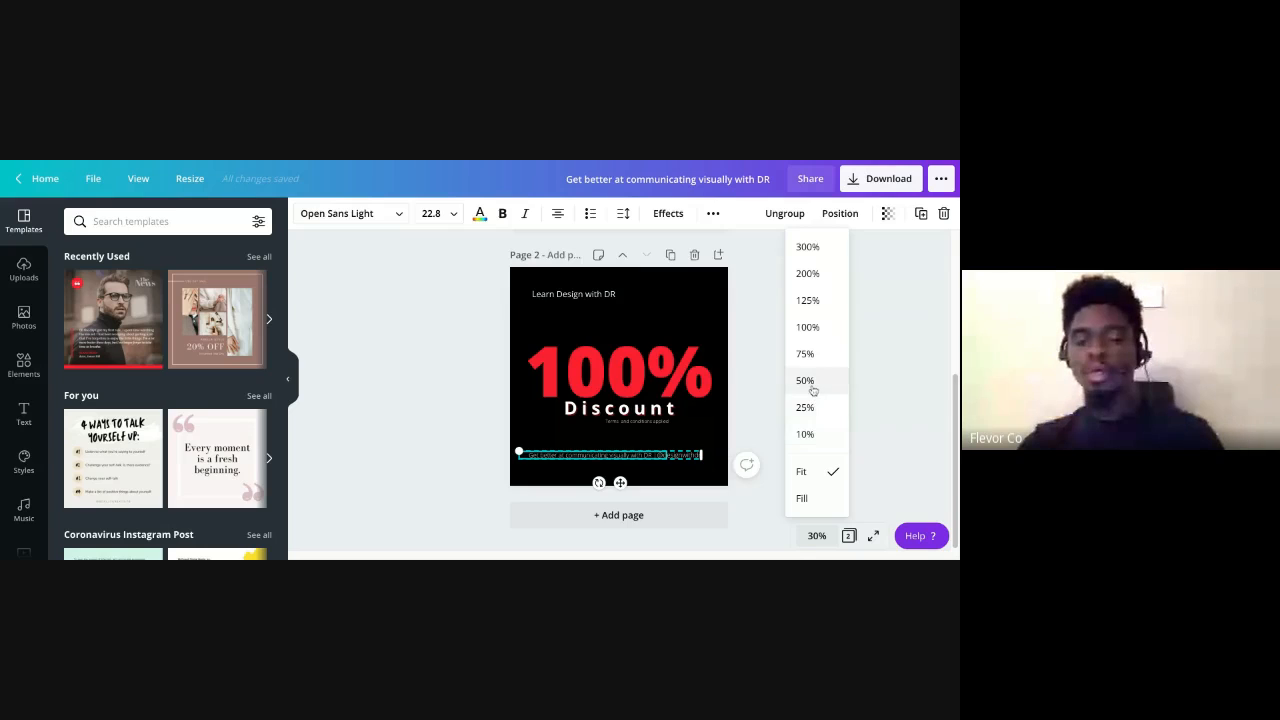
pyautogui.click(811, 381)
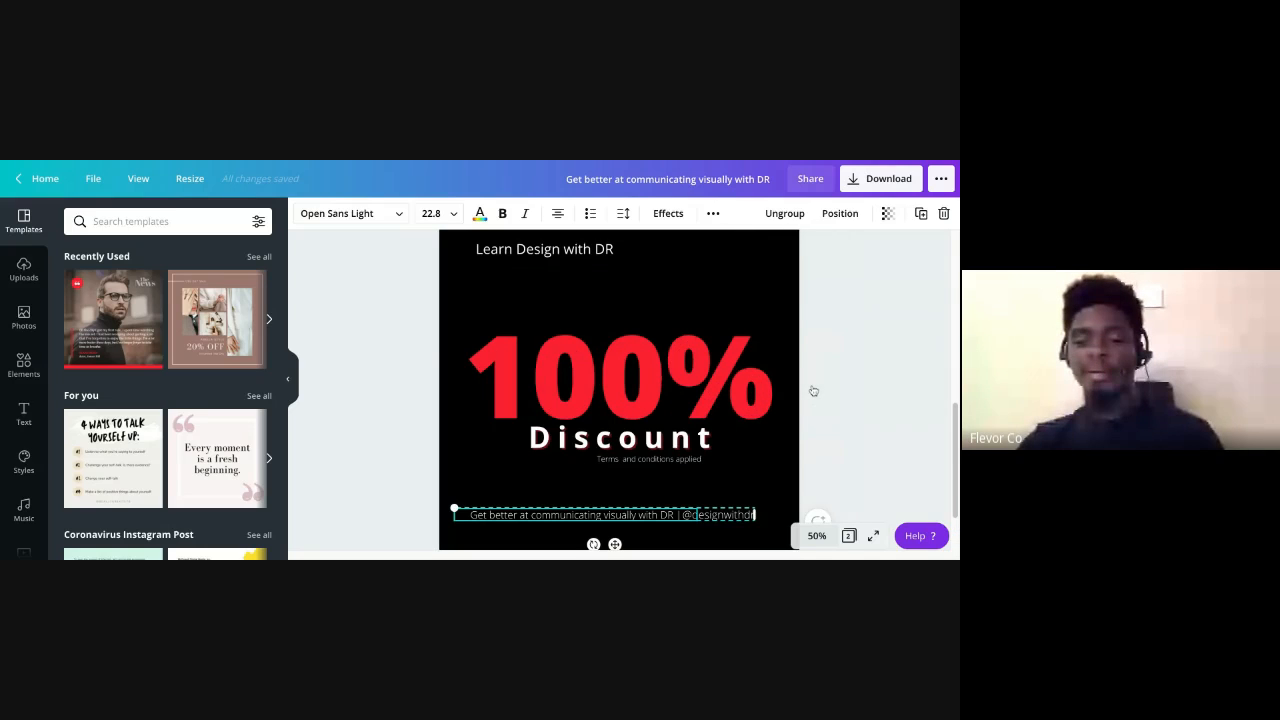
pyautogui.click(517, 256)
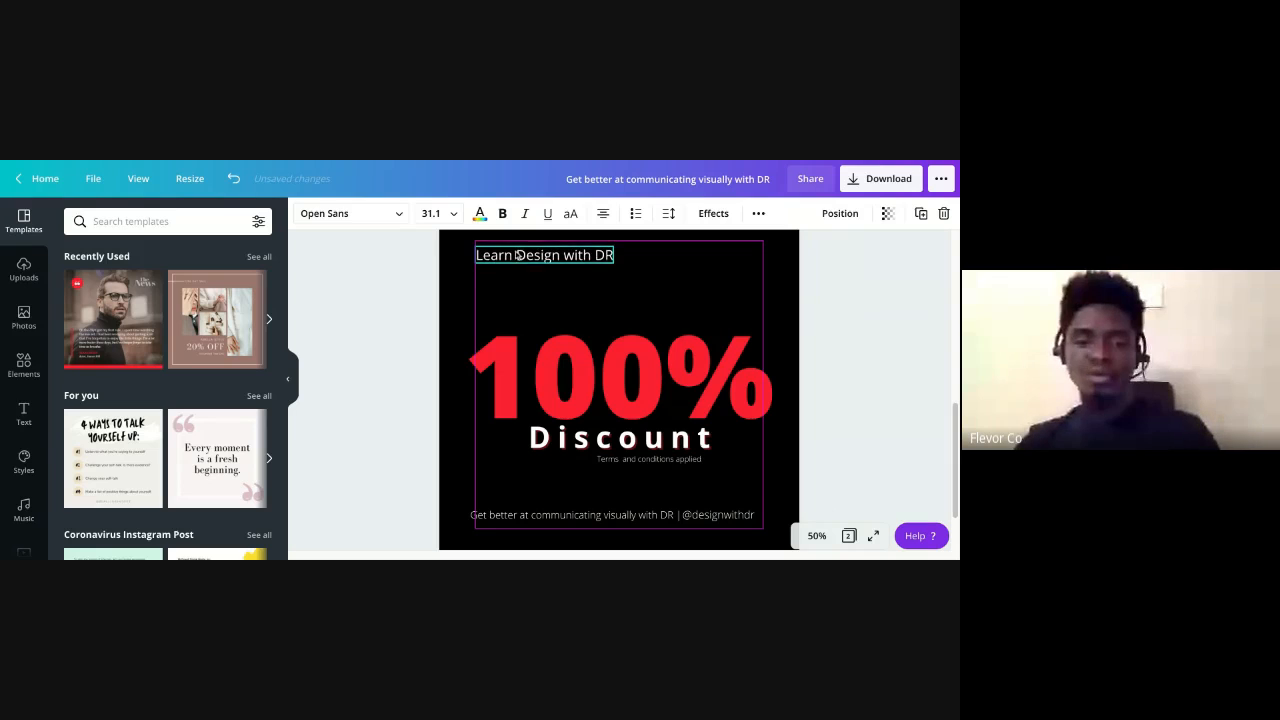
pyautogui.click(678, 364)
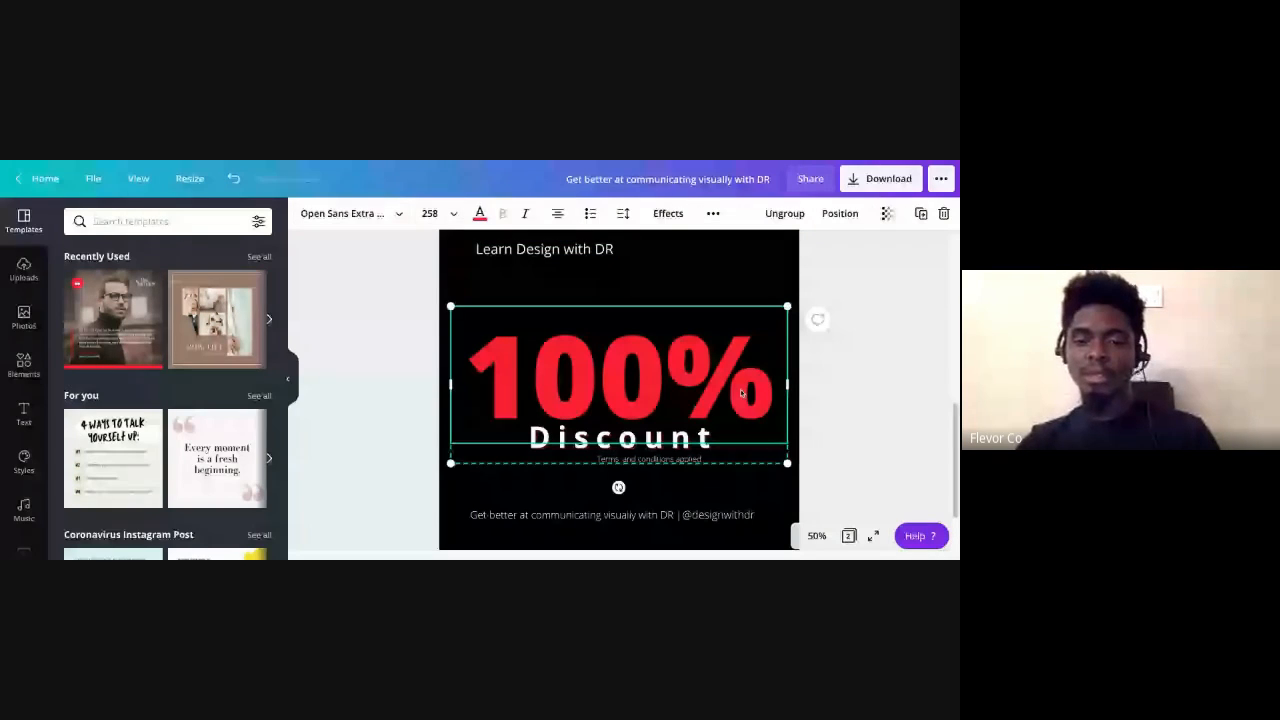
pyautogui.click(899, 441)
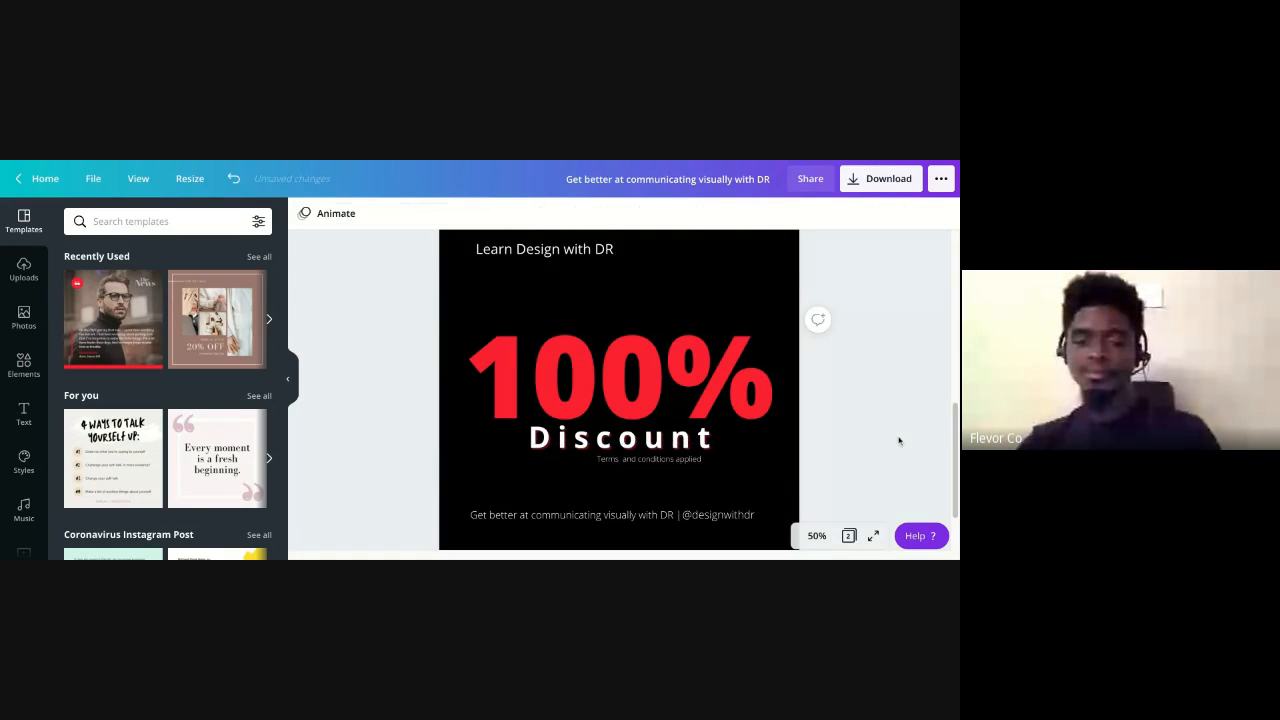
# Centre the "Terms and conditions applied" line beneath "Discount" on page 2, leaving a little more space between them
pyautogui.click(658, 462)
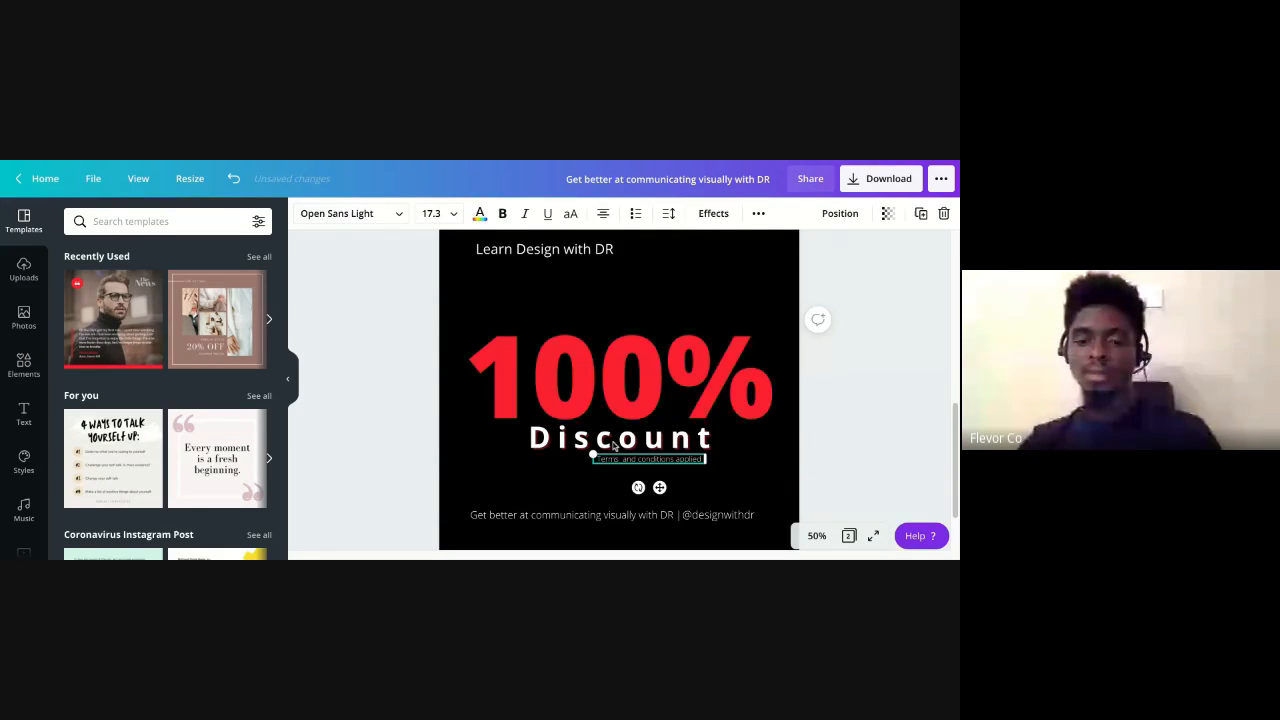
pyautogui.click(630, 390)
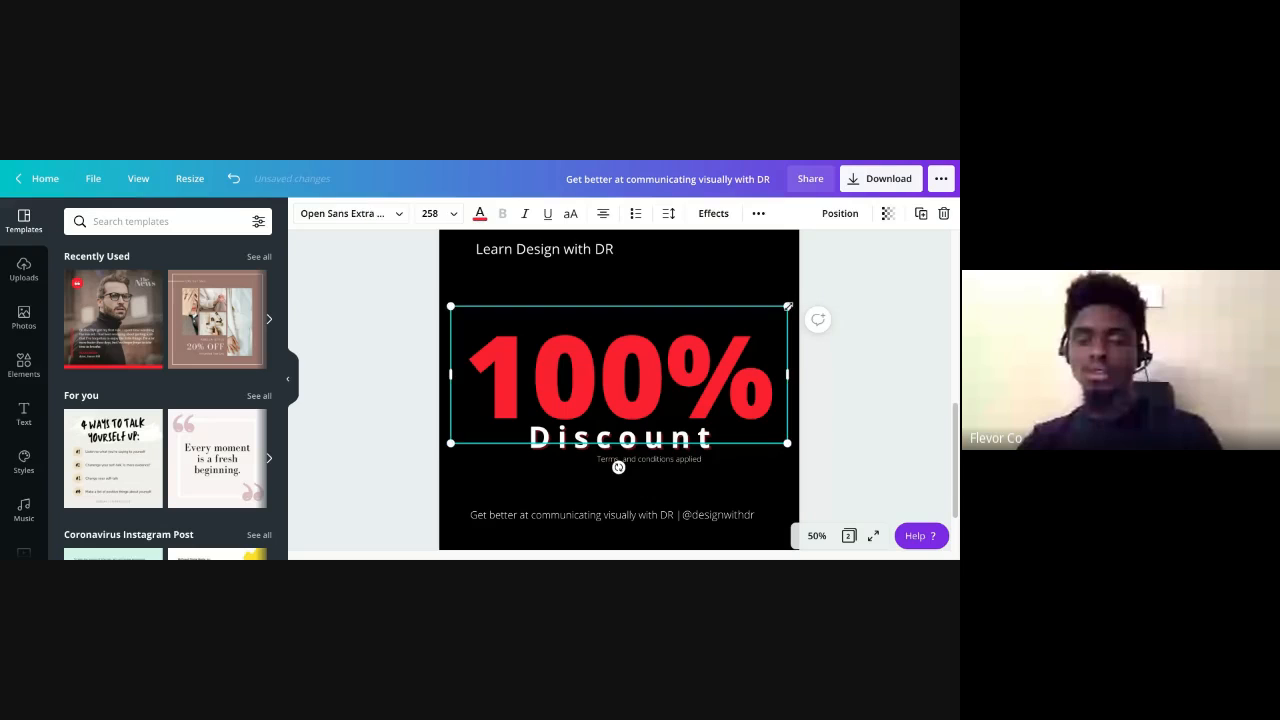
pyautogui.click(690, 452)
pyautogui.moveTo(638, 453); pyautogui.dragTo(638, 453)
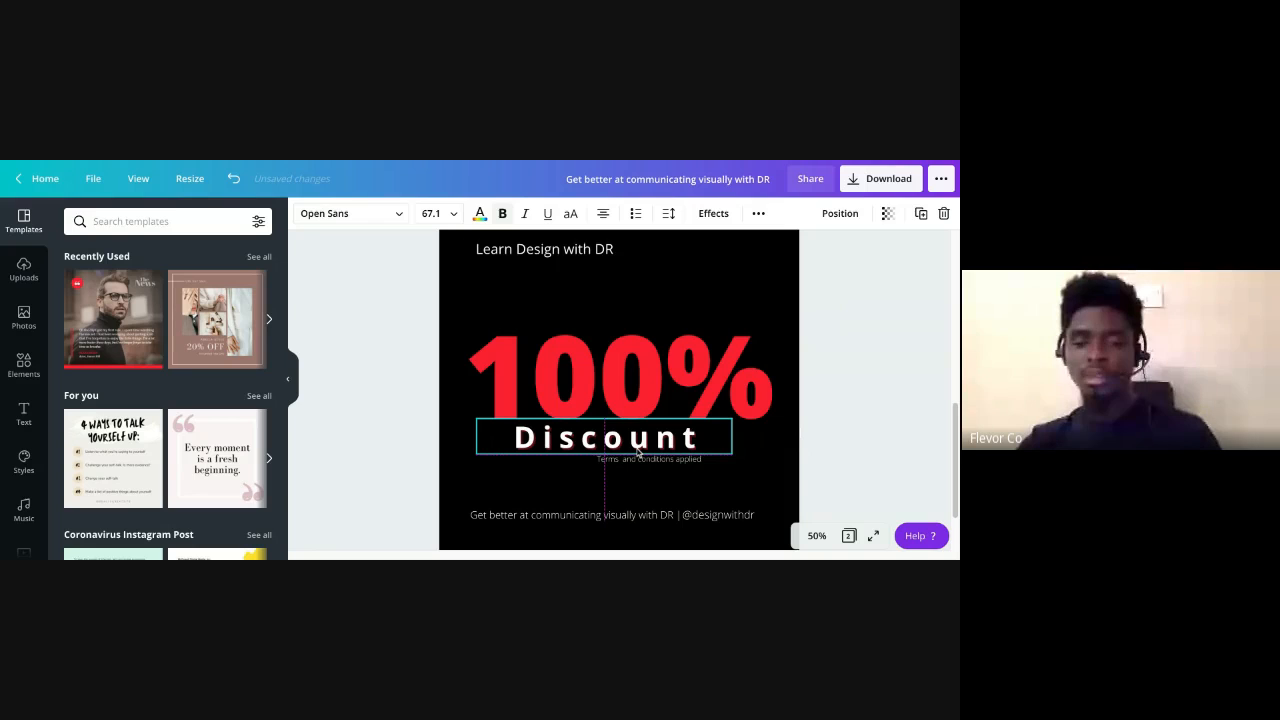
pyautogui.moveTo(637, 453)
pyautogui.mouseDown()
pyautogui.moveTo(667, 466)
pyautogui.moveTo(637, 469)
pyautogui.mouseUp()
pyautogui.click(771, 446)
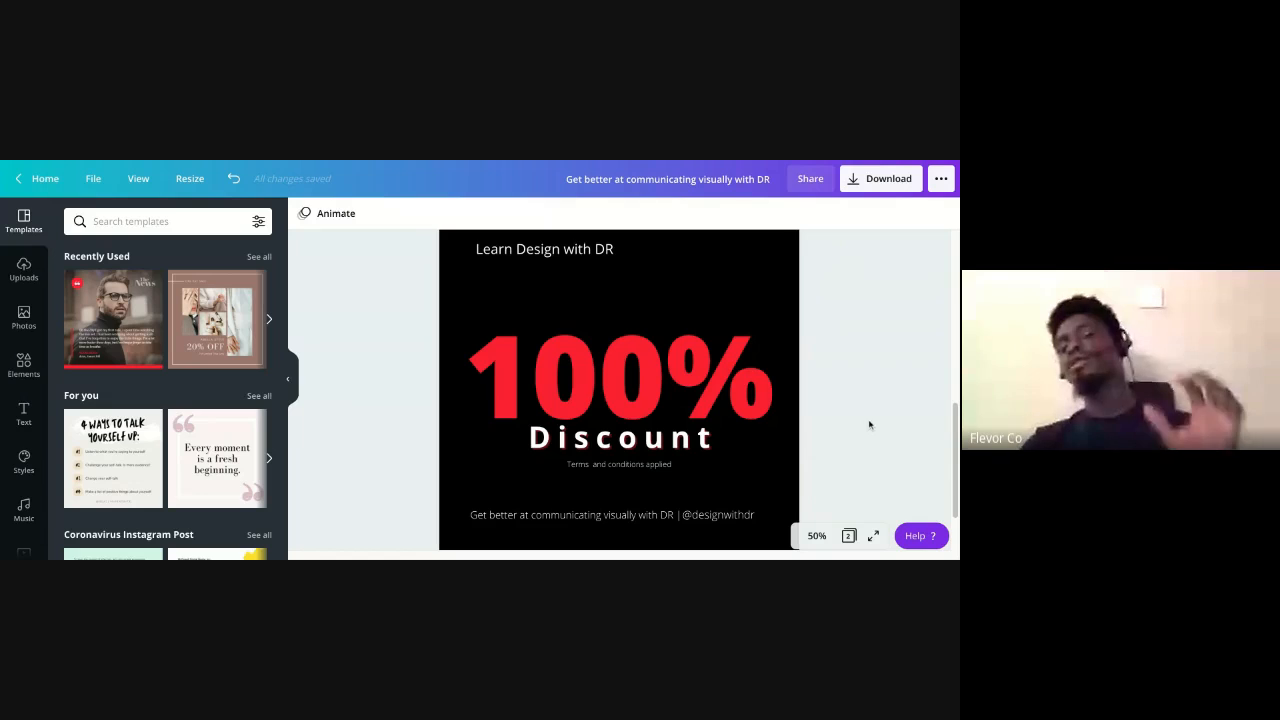
pyautogui.click(690, 447)
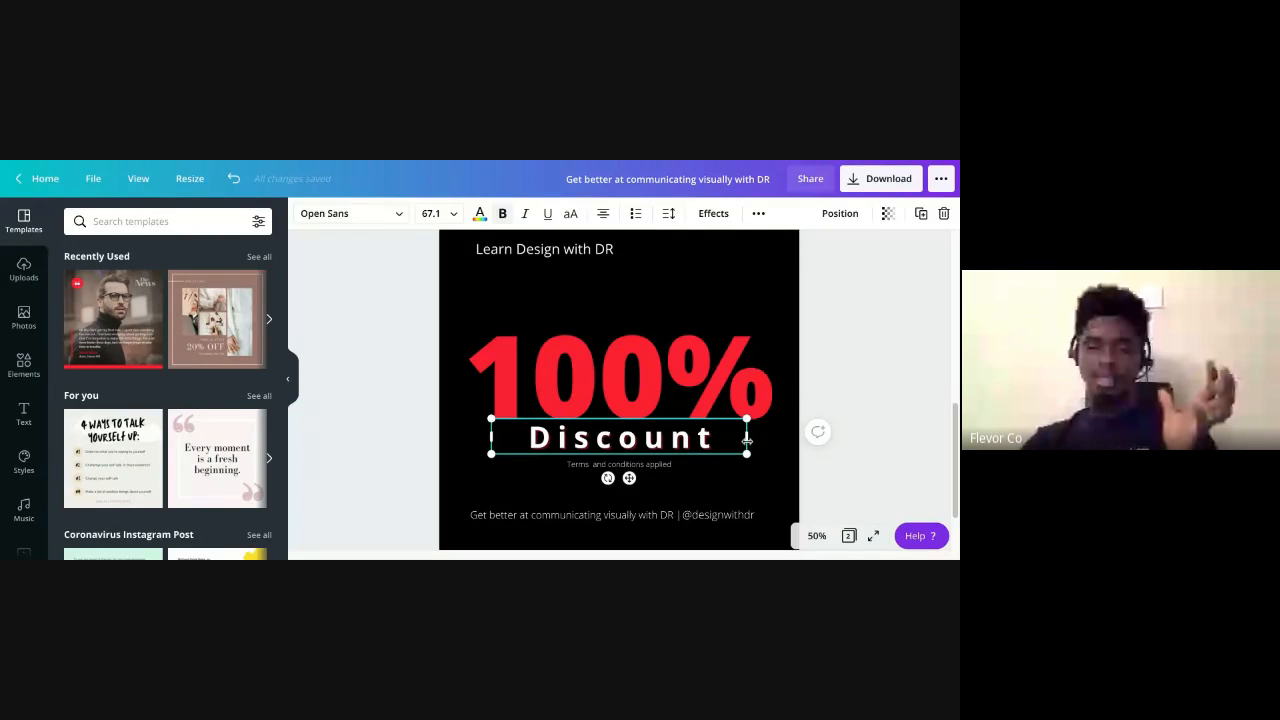
# Widen the "Discount" text box slightly and enlarge the word to font size 87.1
pyautogui.moveTo(747, 437); pyautogui.dragTo(763, 440)
pyautogui.doubleClick(674, 441)
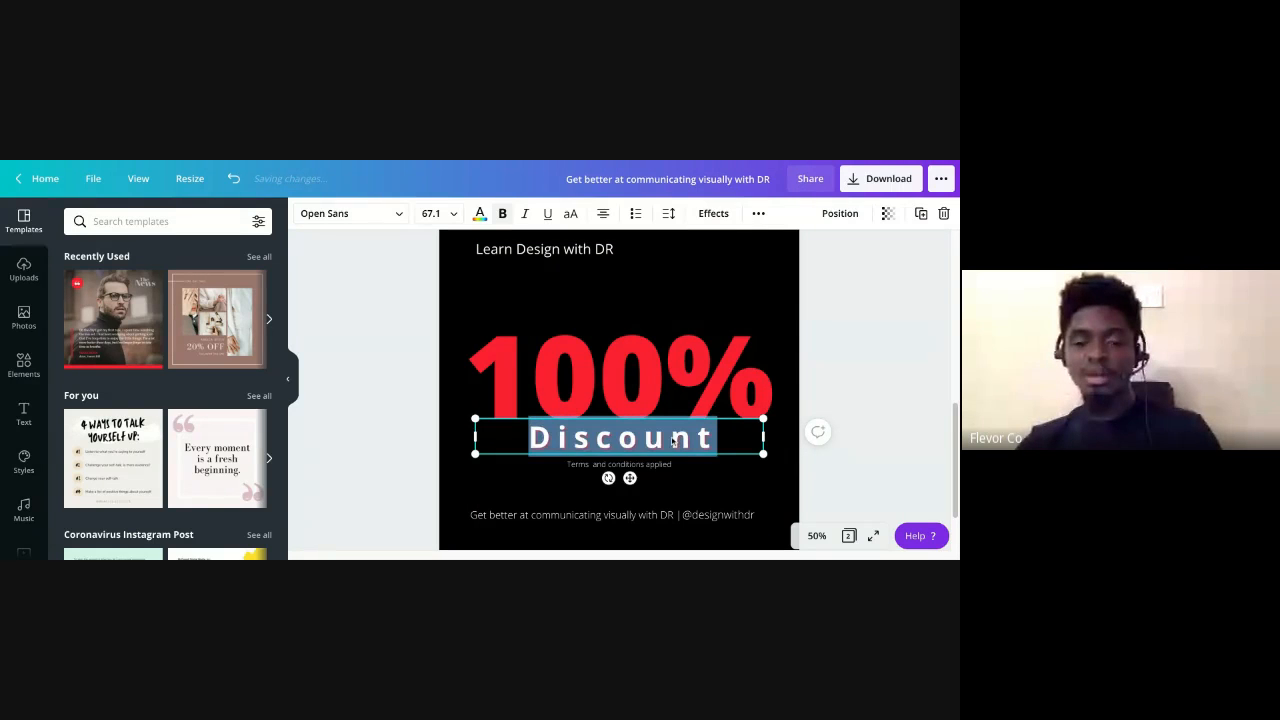
pyautogui.hotkey('ctrl', 'shift', '.')
pyautogui.hotkey('ctrl', 'shift', '.')
pyautogui.hotkey('ctrl', 'shift', '.')
pyautogui.hotkey('ctrl', 'shift', '.')
pyautogui.hotkey('ctrl', 'shift', '.')
pyautogui.hotkey('ctrl', 'shift', '.')
pyautogui.hotkey('ctrl', 'shift', '.')
pyautogui.hotkey('ctrl', 'shift', '.')
pyautogui.hotkey('ctrl', 'shift', '.')
pyautogui.hotkey('ctrl', 'shift', '.')
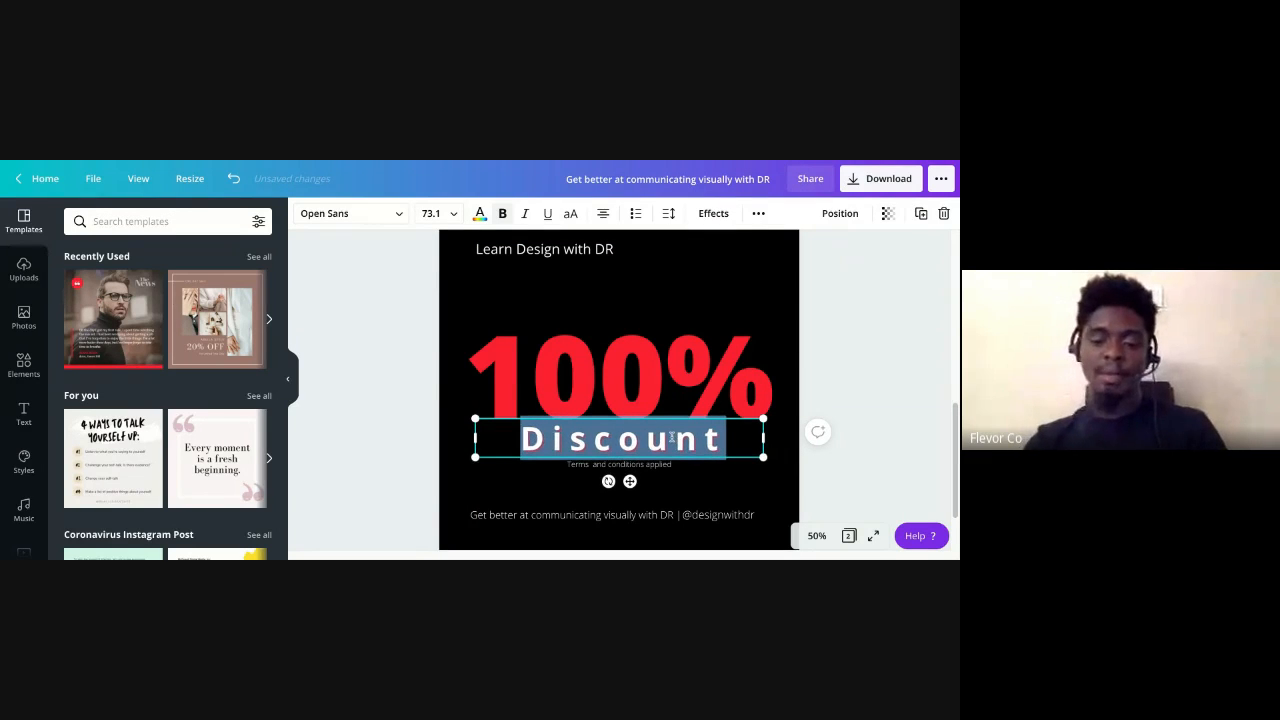
pyautogui.hotkey('ctrl', 'shift', '.')
pyautogui.hotkey('ctrl', 'shift', '.')
pyautogui.hotkey('ctrl', 'shift', '.')
pyautogui.hotkey('ctrl', 'shift', '.')
pyautogui.hotkey('ctrl', 'shift', '.')
pyautogui.hotkey('ctrl', 'shift', '.')
pyautogui.hotkey('ctrl', 'shift', '.')
pyautogui.hotkey('ctrl', 'shift', '.')
pyautogui.hotkey('ctrl', 'shift', '.')
pyautogui.hotkey('ctrl', 'shift', '.')
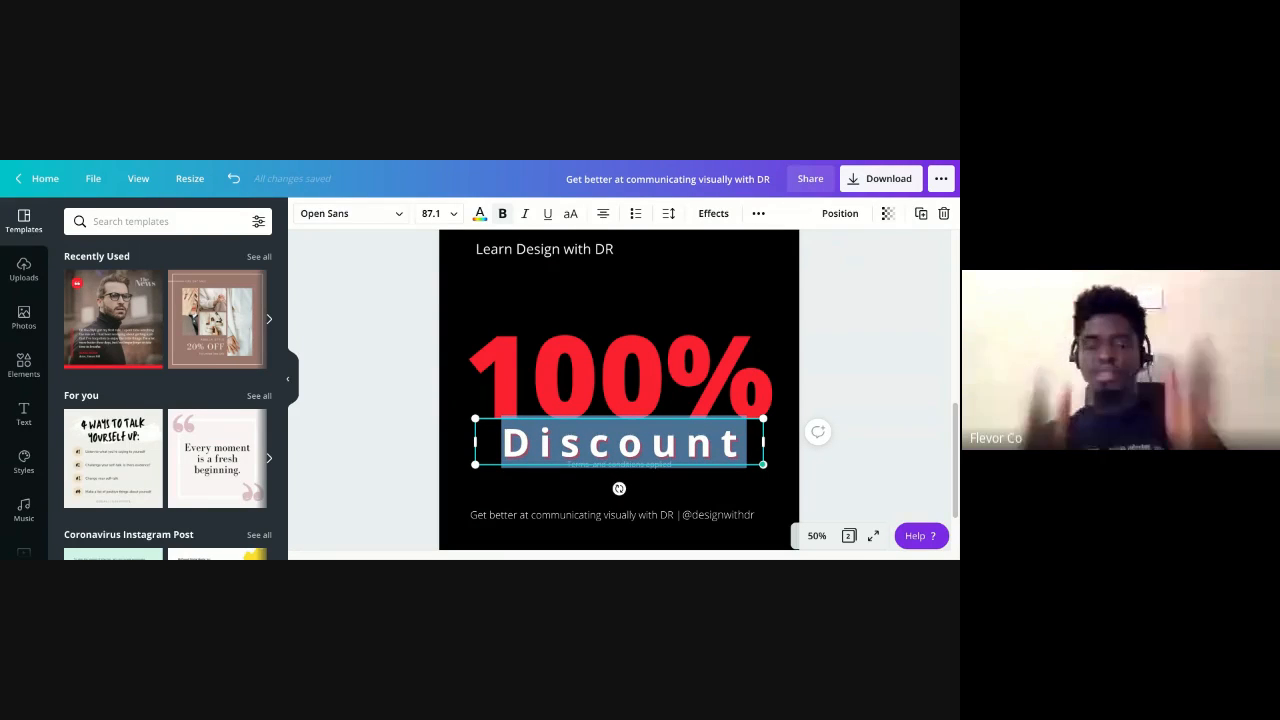
# Shrink "100%" slightly and enlarge "Discount" to font size 97.1 to bring their widths closer together
pyautogui.click(714, 312)
pyautogui.moveTo(787, 308); pyautogui.dragTo(772, 312)
pyautogui.click(722, 443)
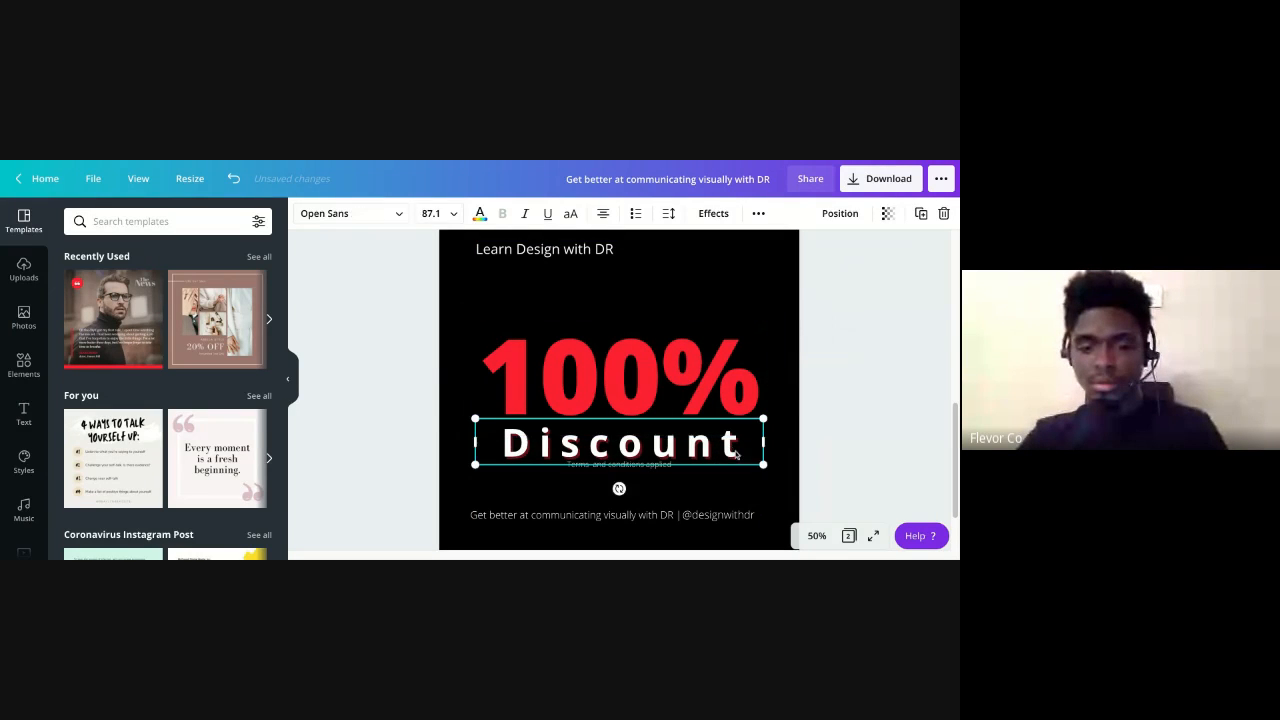
pyautogui.hotkey('ctrl', 'shift', '.')
pyautogui.hotkey('ctrl', 'shift', '.')
pyautogui.hotkey('ctrl', 'shift', '.')
pyautogui.hotkey('ctrl', 'shift', '.')
pyautogui.hotkey('ctrl', 'shift', '.')
pyautogui.hotkey('ctrl', 'shift', '.')
pyautogui.hotkey('ctrl', 'shift', '.')
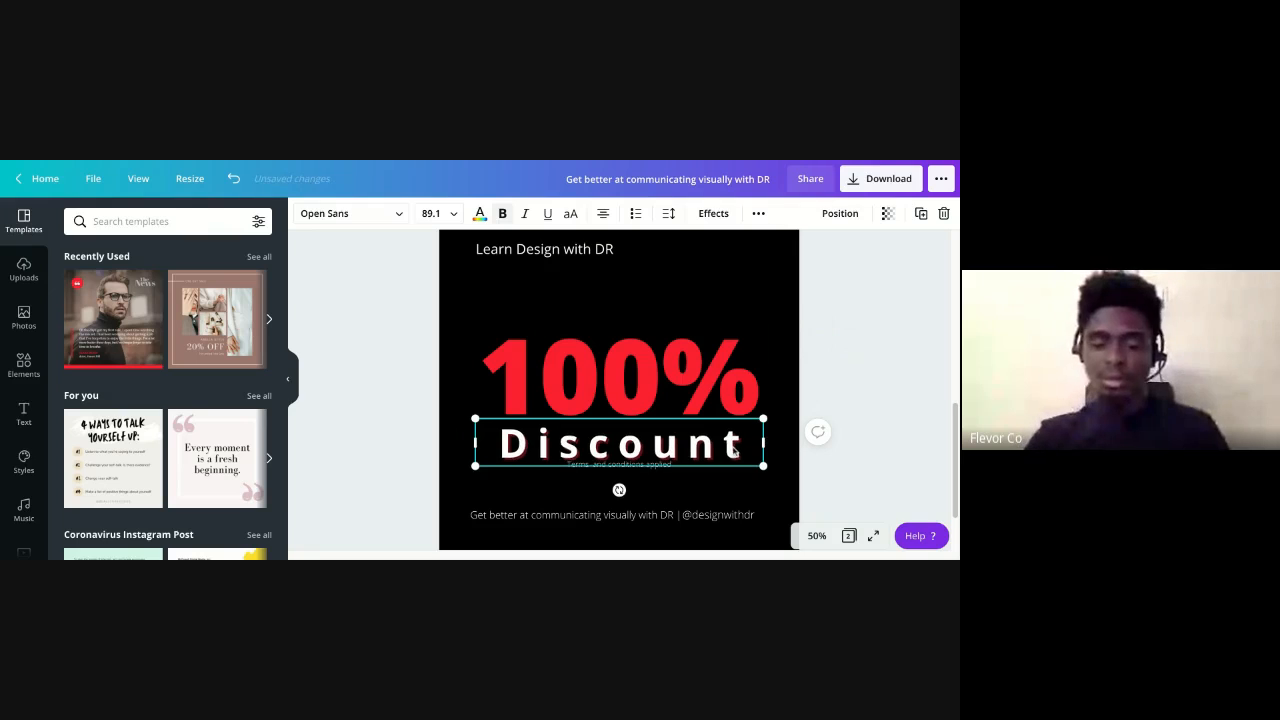
pyautogui.hotkey('ctrl', 'shift', '.')
pyautogui.hotkey('ctrl', 'shift', '.')
pyautogui.hotkey('ctrl', 'shift', '.')
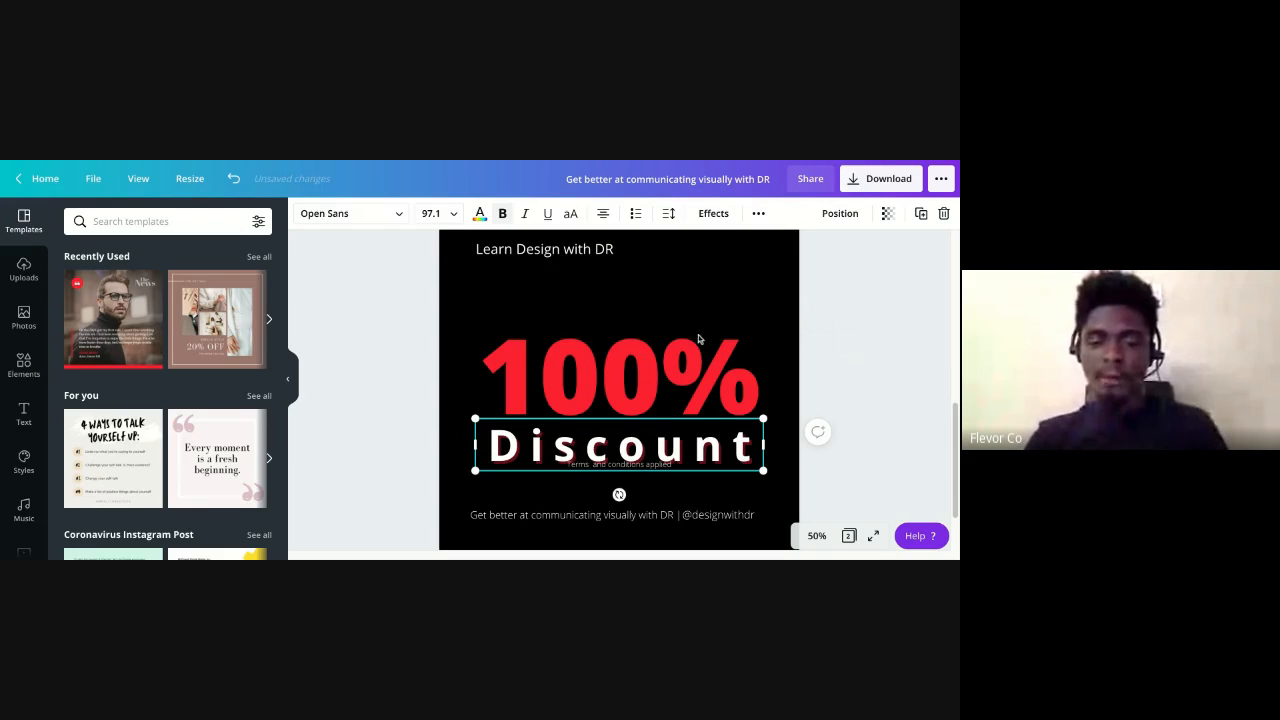
# Move "100%" and "Discount" up together to leave a gap above the "Terms and conditions applied" line
pyautogui.keyDown('shift'); pyautogui.click(657, 394); pyautogui.keyUp('shift')
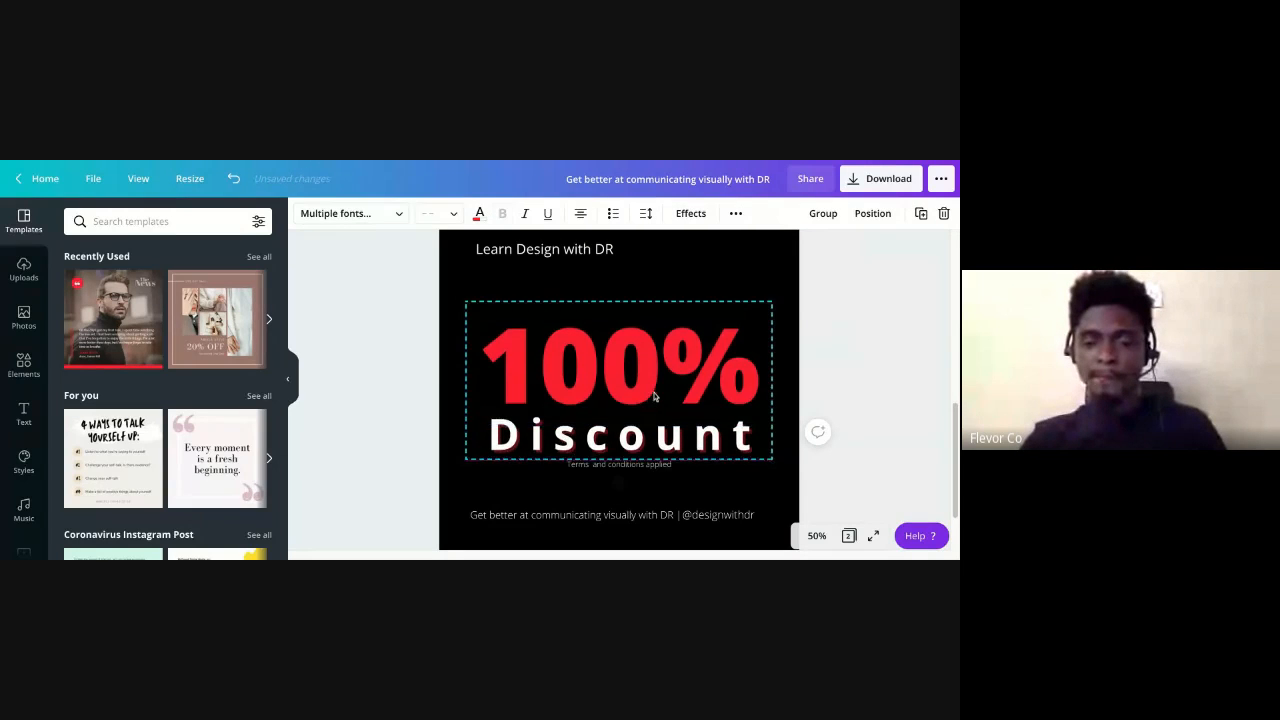
pyautogui.hotkey('shift', 'Up')
pyautogui.hotkey('shift', 'Up')
pyautogui.hotkey('shift', 'Up')
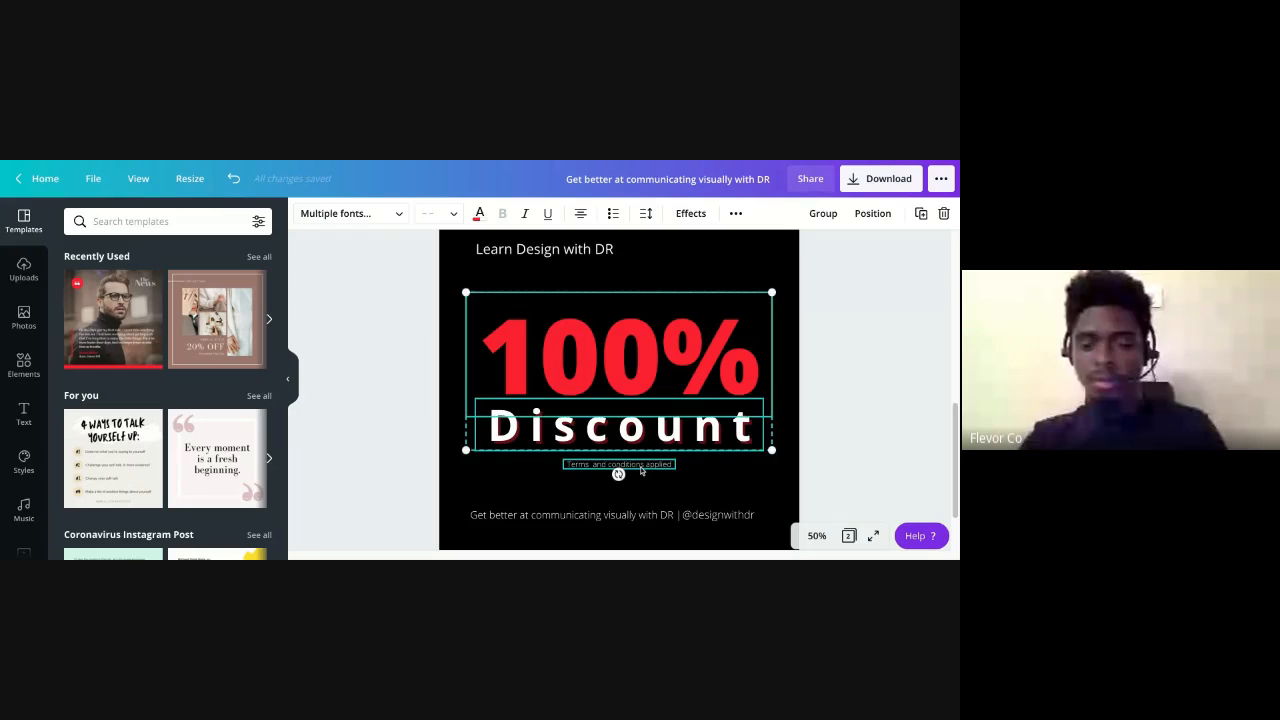
pyautogui.click(643, 468)
pyautogui.click(760, 481)
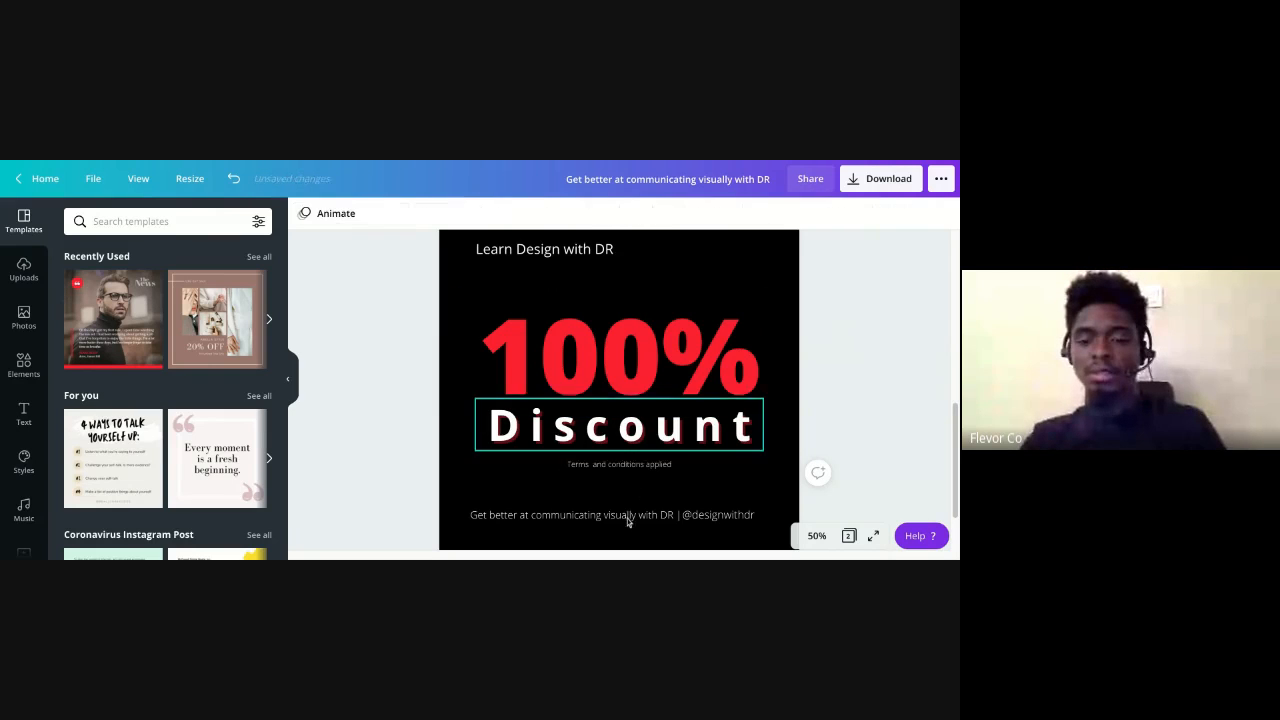
# Shift the footer line slightly right and ungroup its two text pieces
pyautogui.moveTo(668, 521); pyautogui.dragTo(664, 516)
pyautogui.click(846, 417)
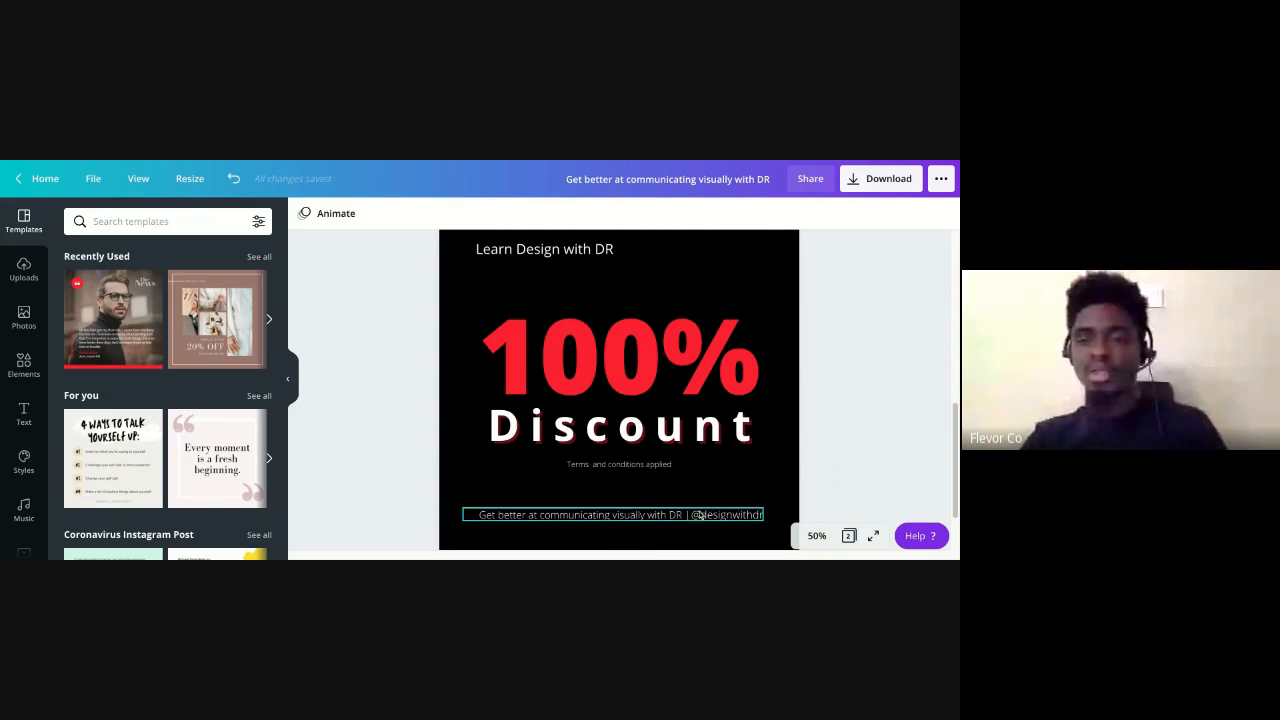
pyautogui.click(700, 517)
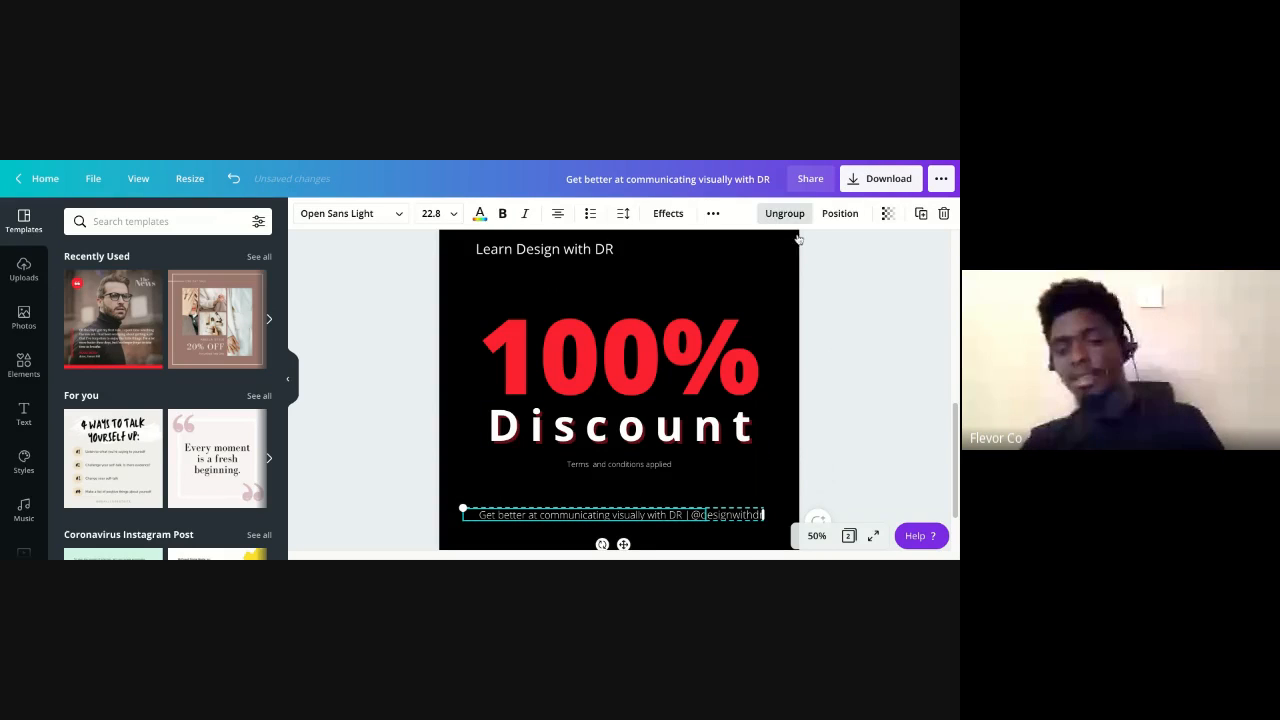
pyautogui.click(864, 488)
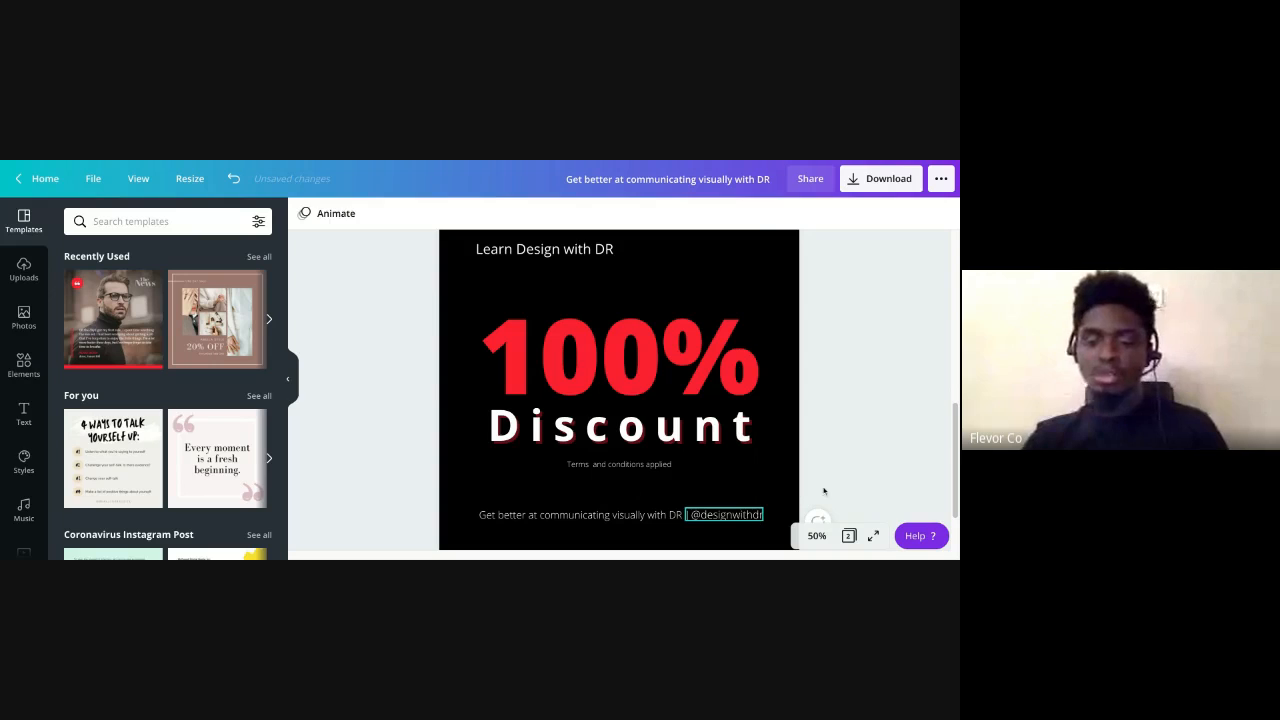
pyautogui.click(719, 518)
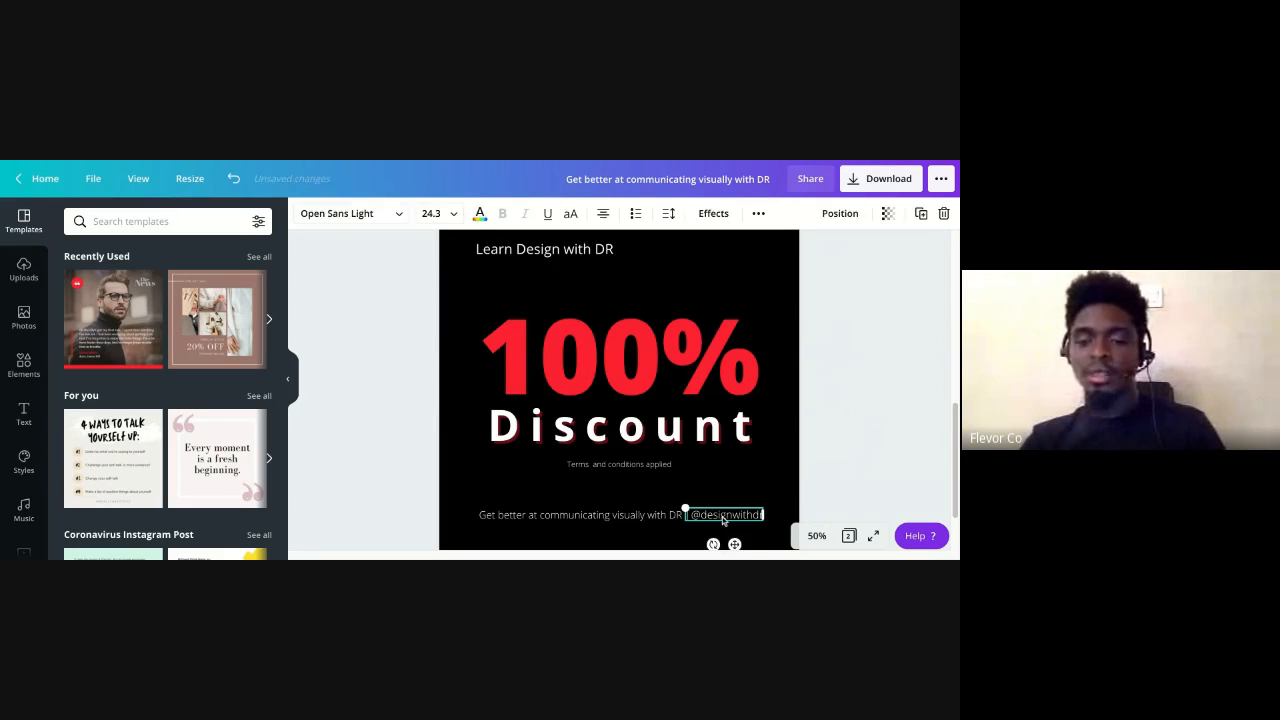
pyautogui.click(722, 516)
pyautogui.hotkey('ctrl', 'c')
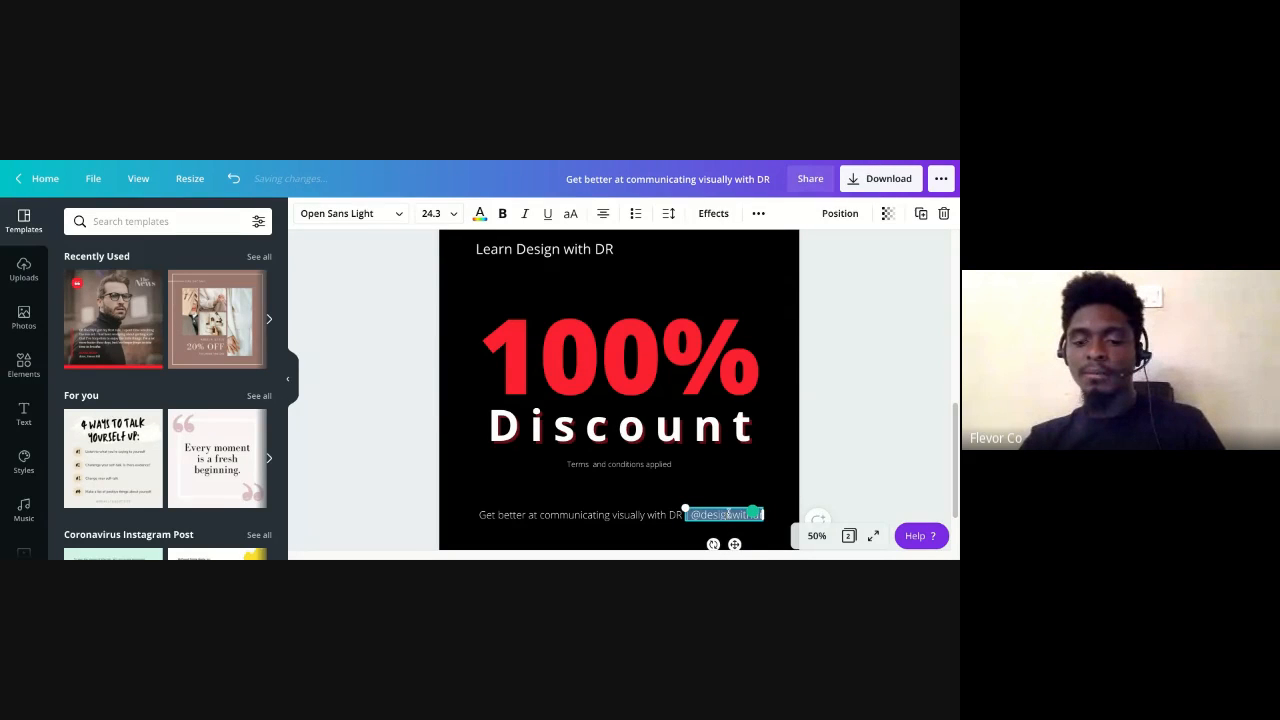
pyautogui.press('BackSpace')
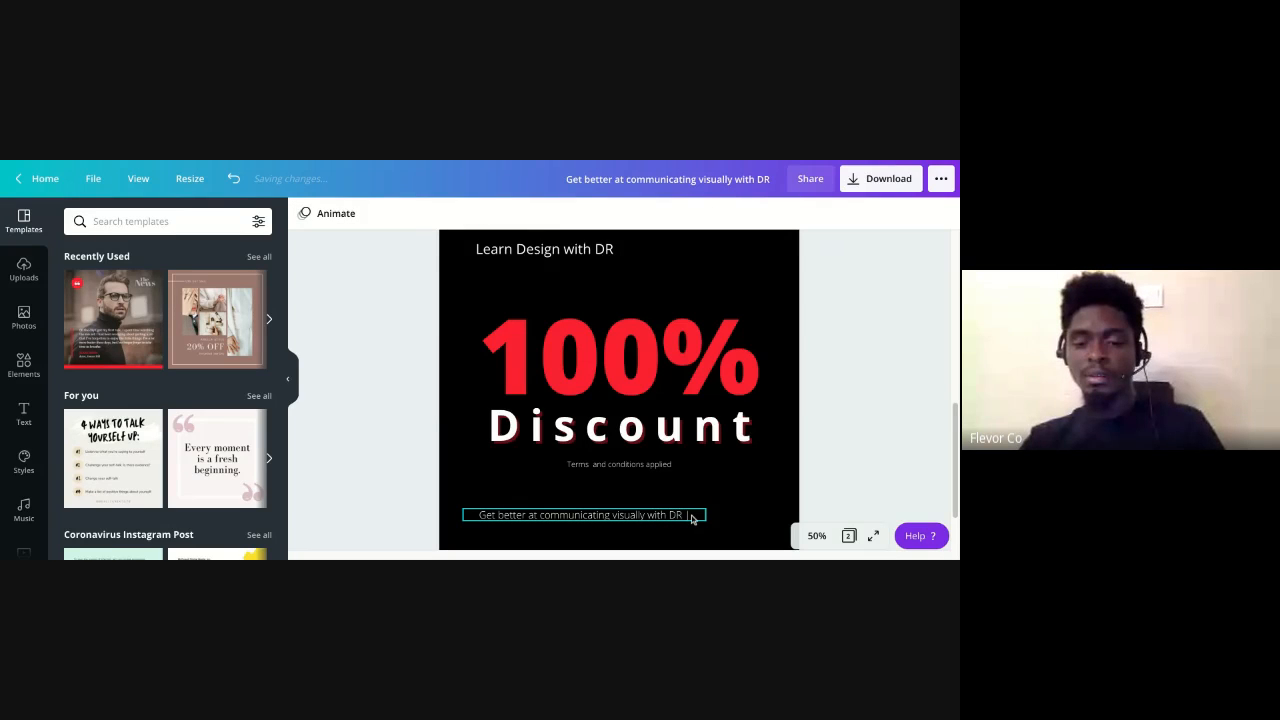
pyautogui.click(692, 518)
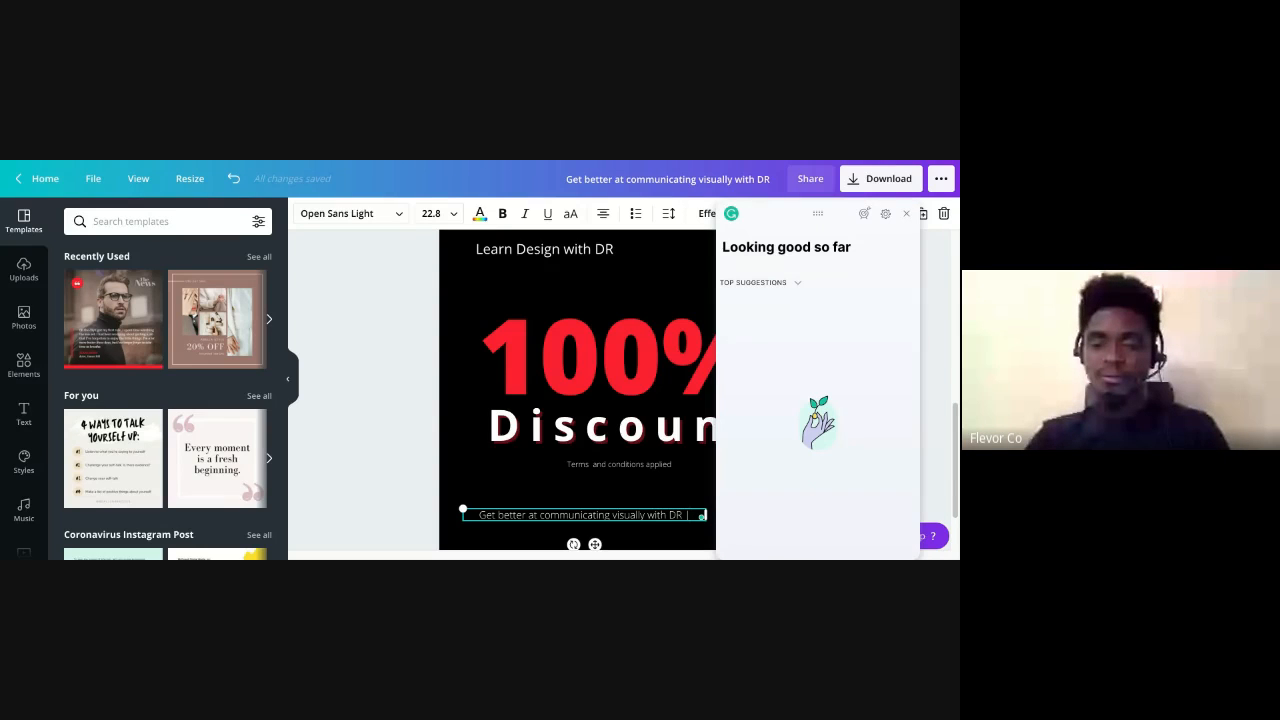
pyautogui.click(906, 213)
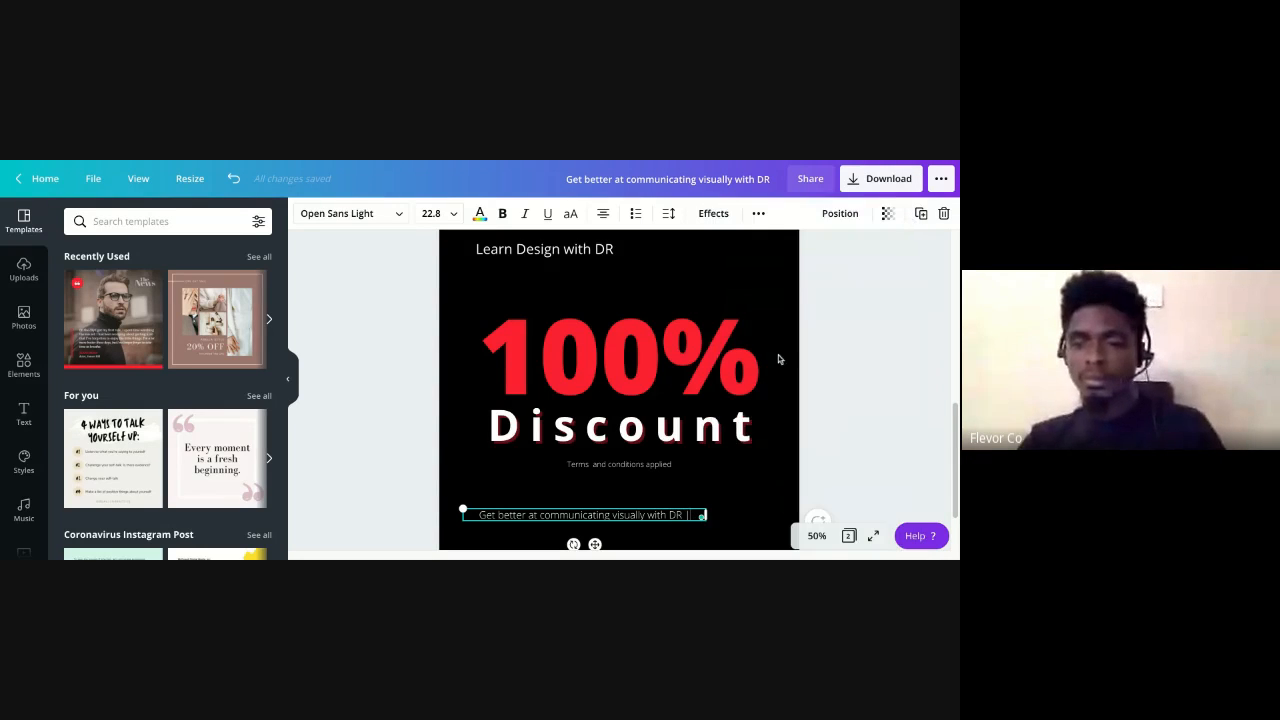
pyautogui.hotkey('ctrl', 'v')
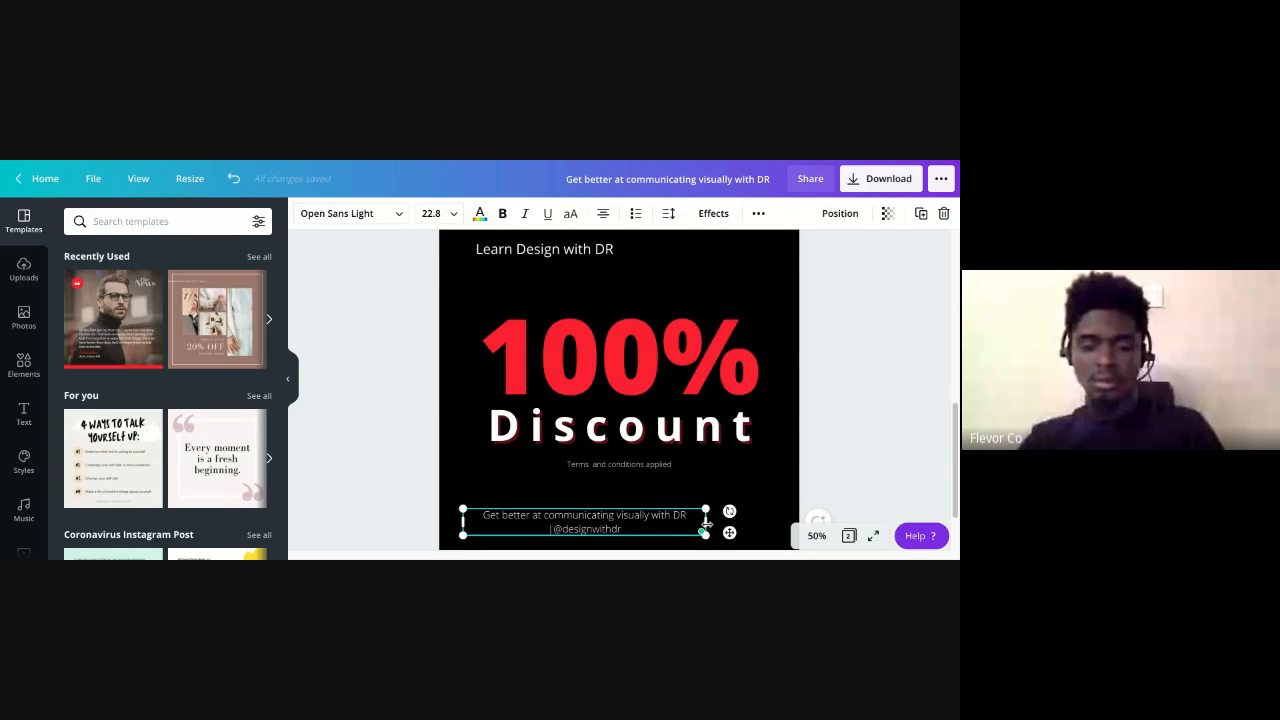
pyautogui.moveTo(705, 522); pyautogui.dragTo(763, 516)
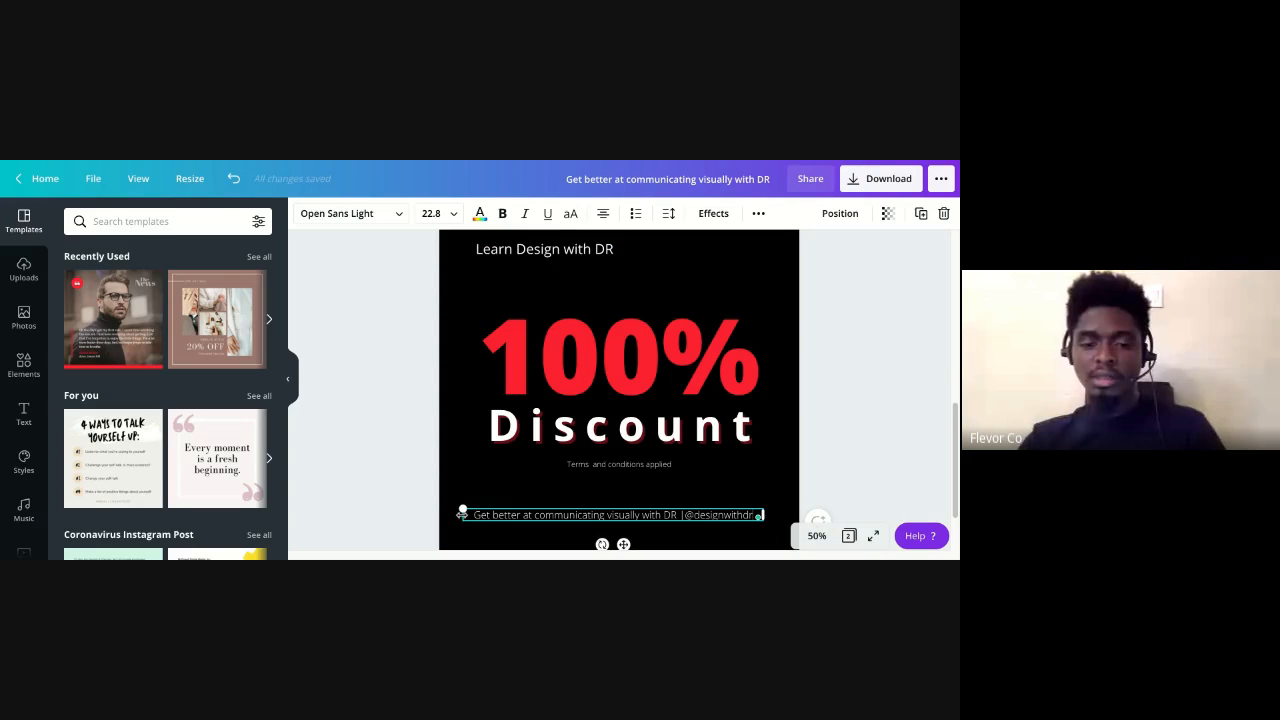
pyautogui.moveTo(462, 515); pyautogui.dragTo(475, 515)
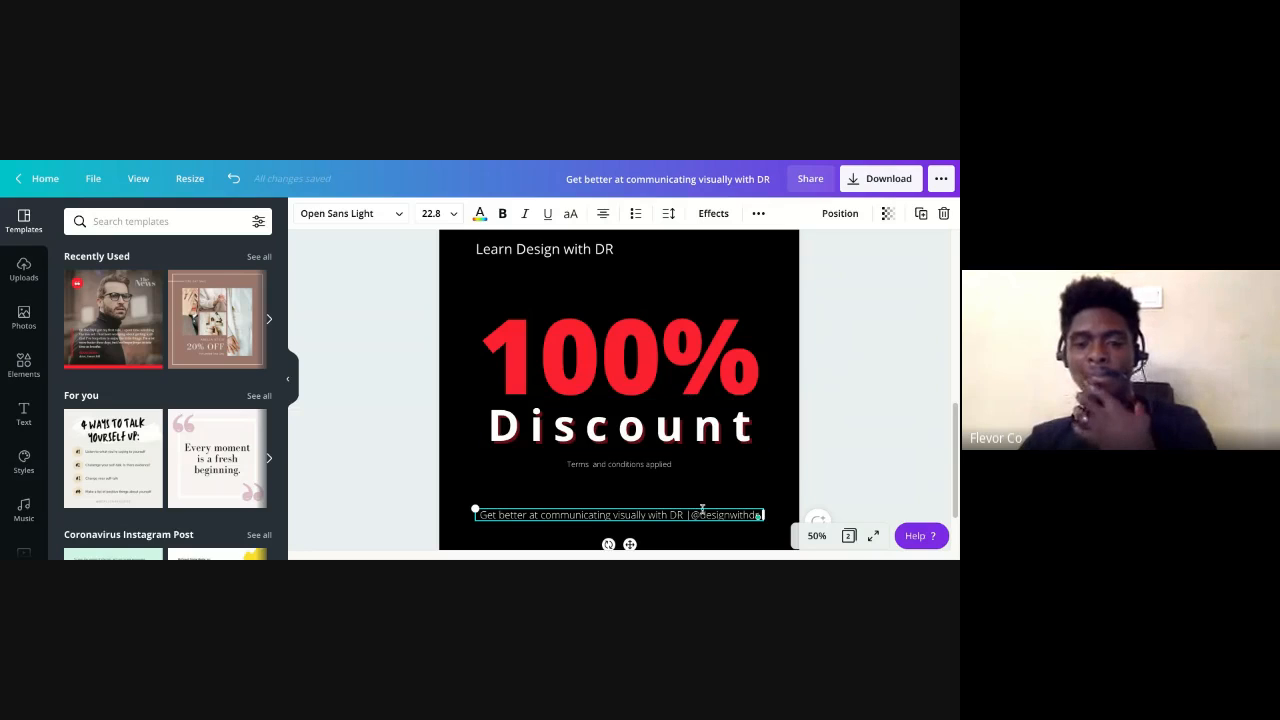
# Make "Get better at communicating visually with DR" in the footer bold
pyautogui.moveTo(692, 515); pyautogui.dragTo(480, 515)
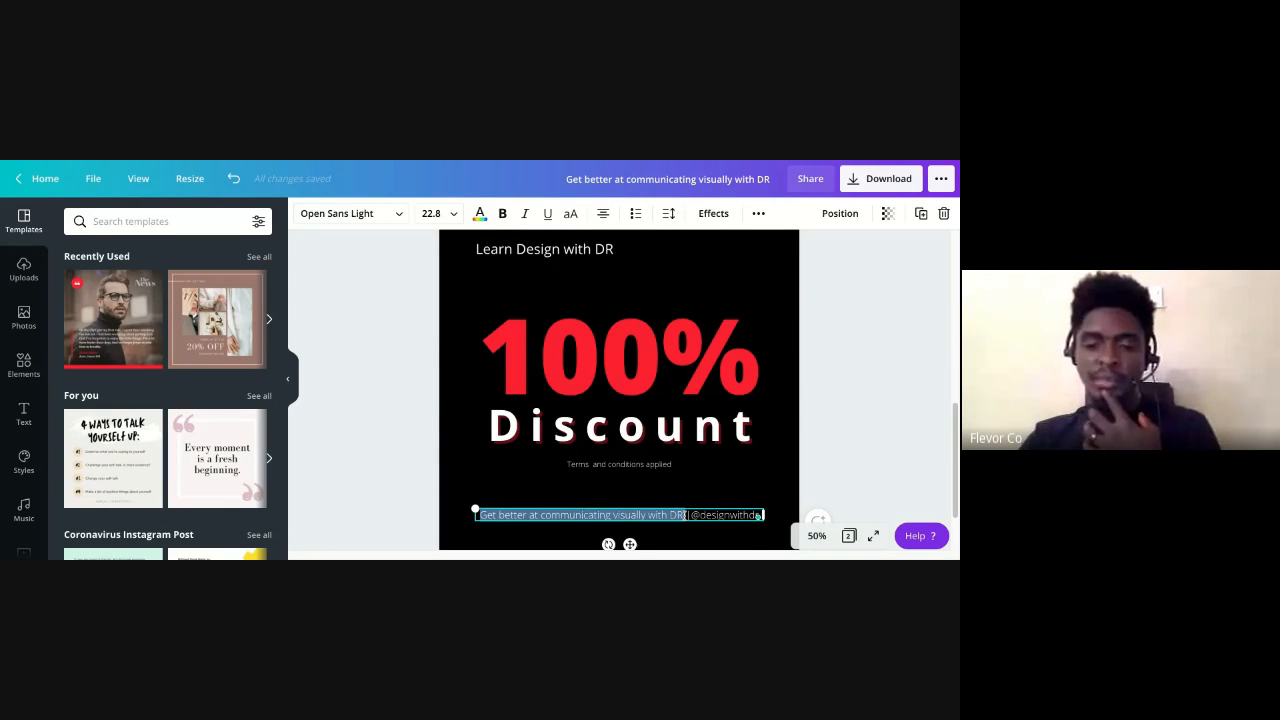
pyautogui.click(502, 213)
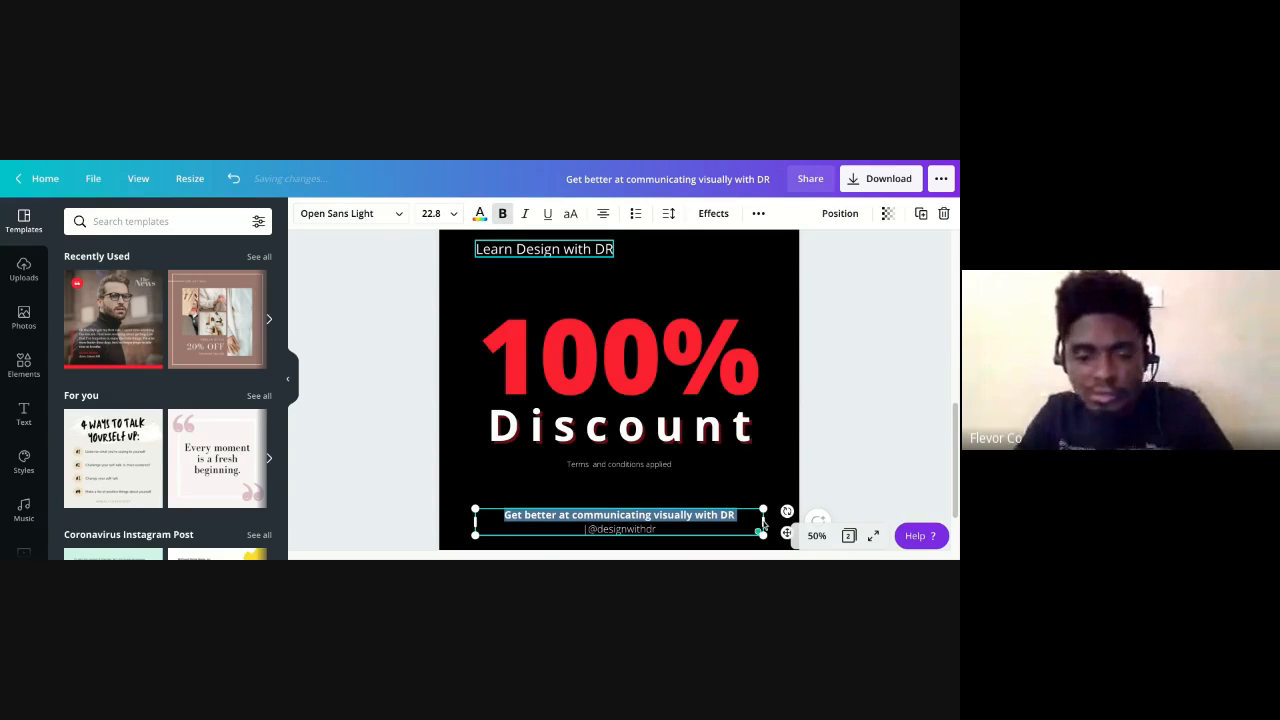
pyautogui.click(668, 214)
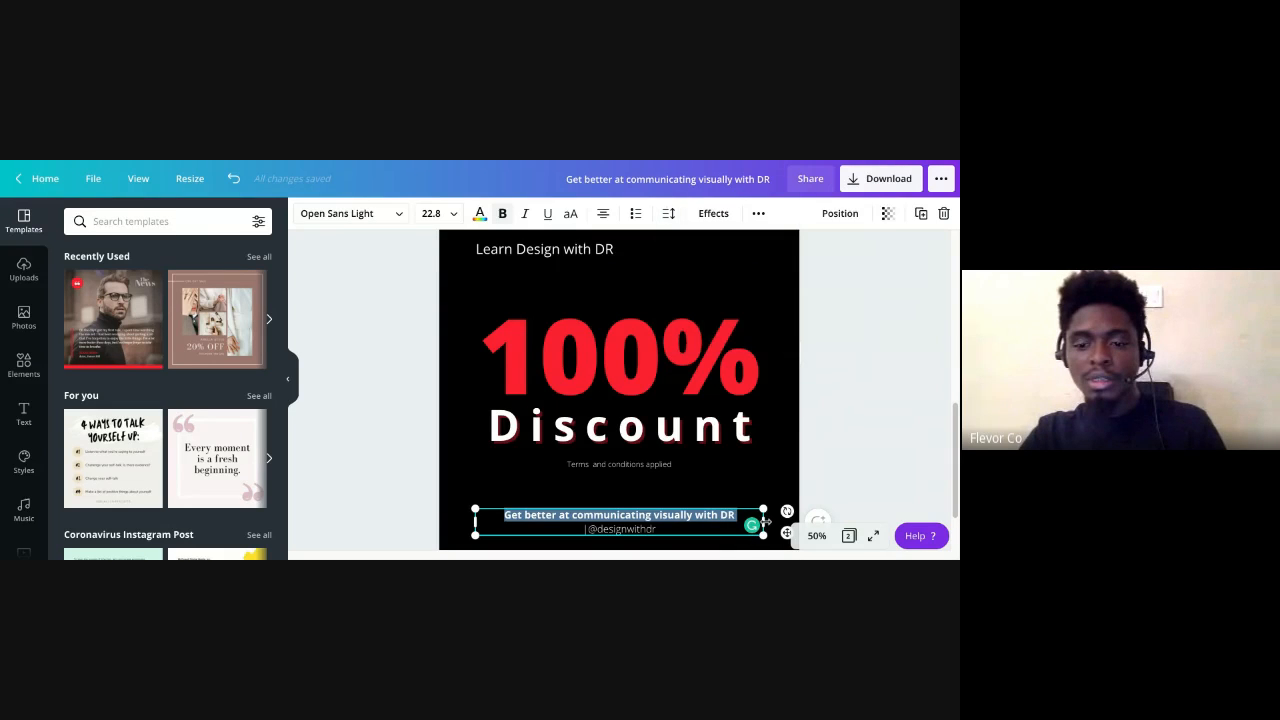
pyautogui.moveTo(766, 522); pyautogui.dragTo(765, 522)
pyautogui.hotkey('ctrl', 'a')
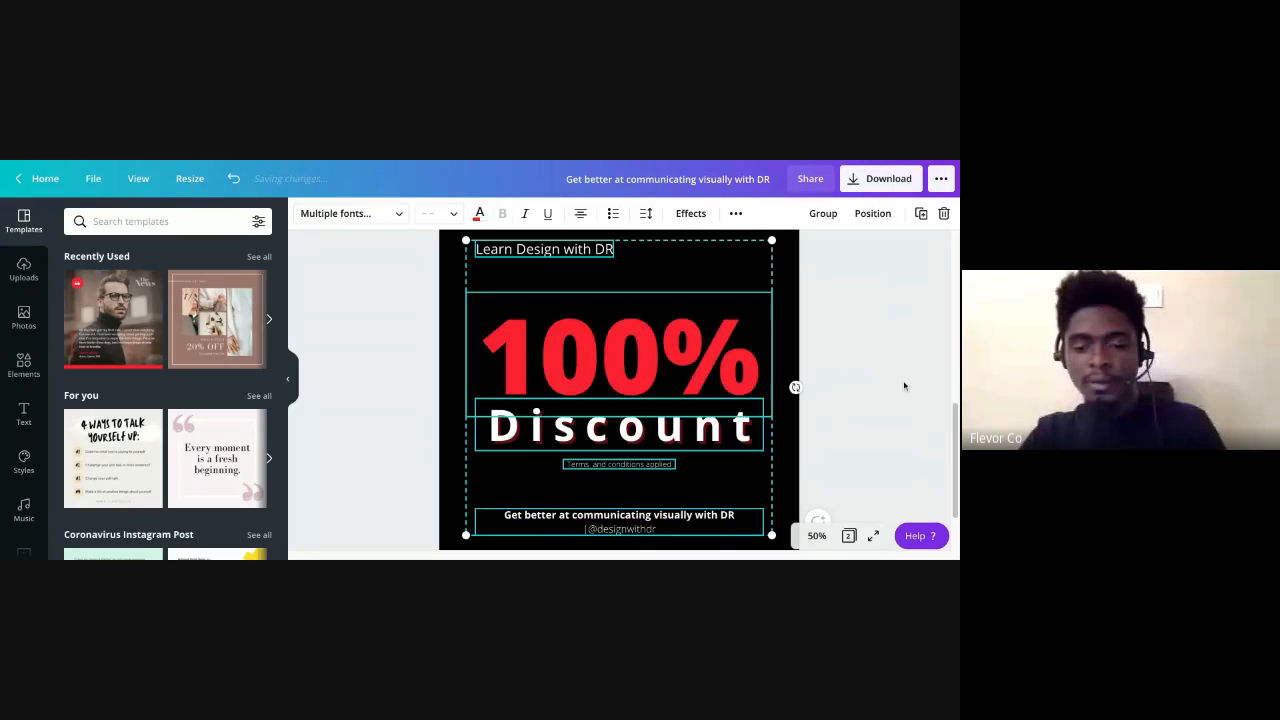
pyautogui.click(913, 397)
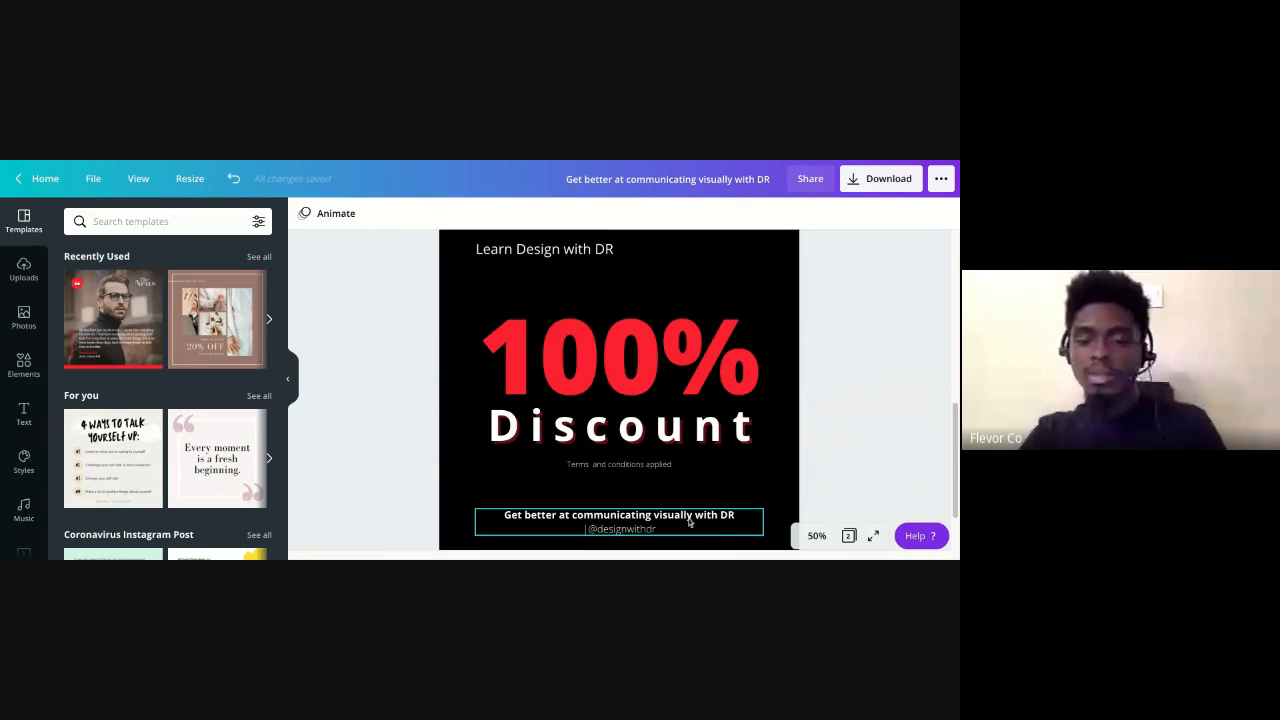
pyautogui.click(596, 533)
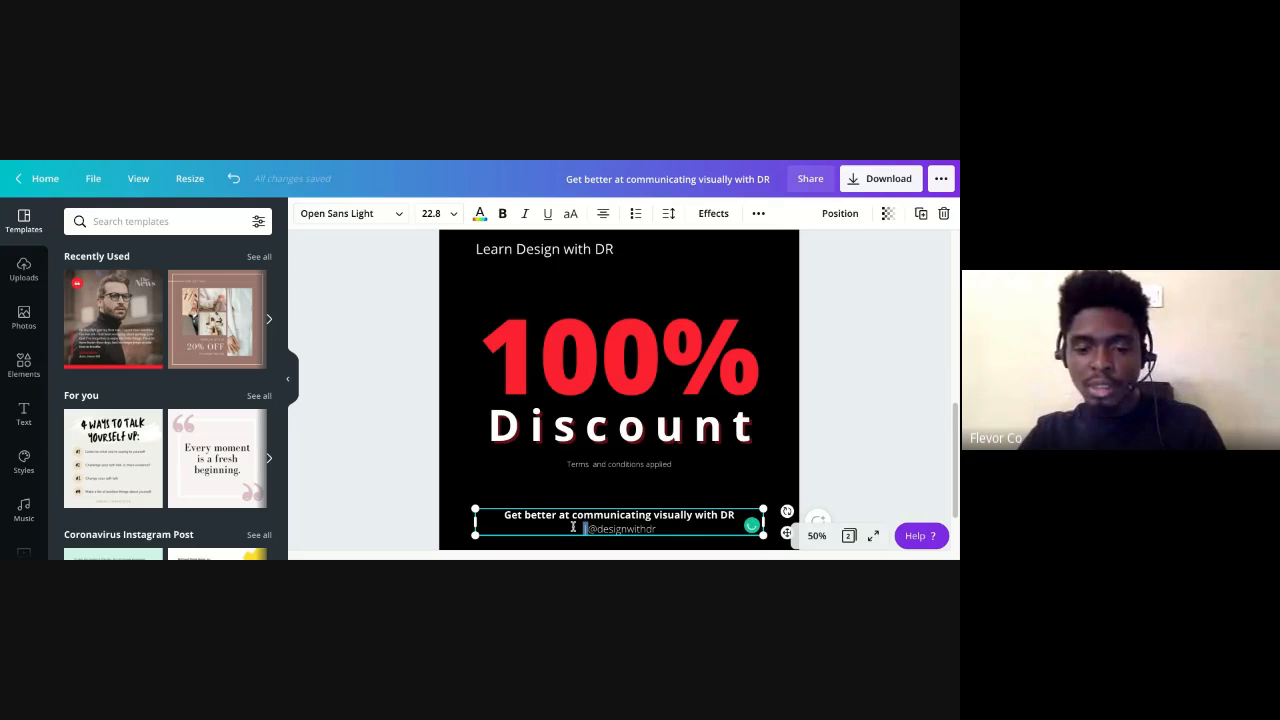
pyautogui.press('BackSpace')
pyautogui.press('Return')
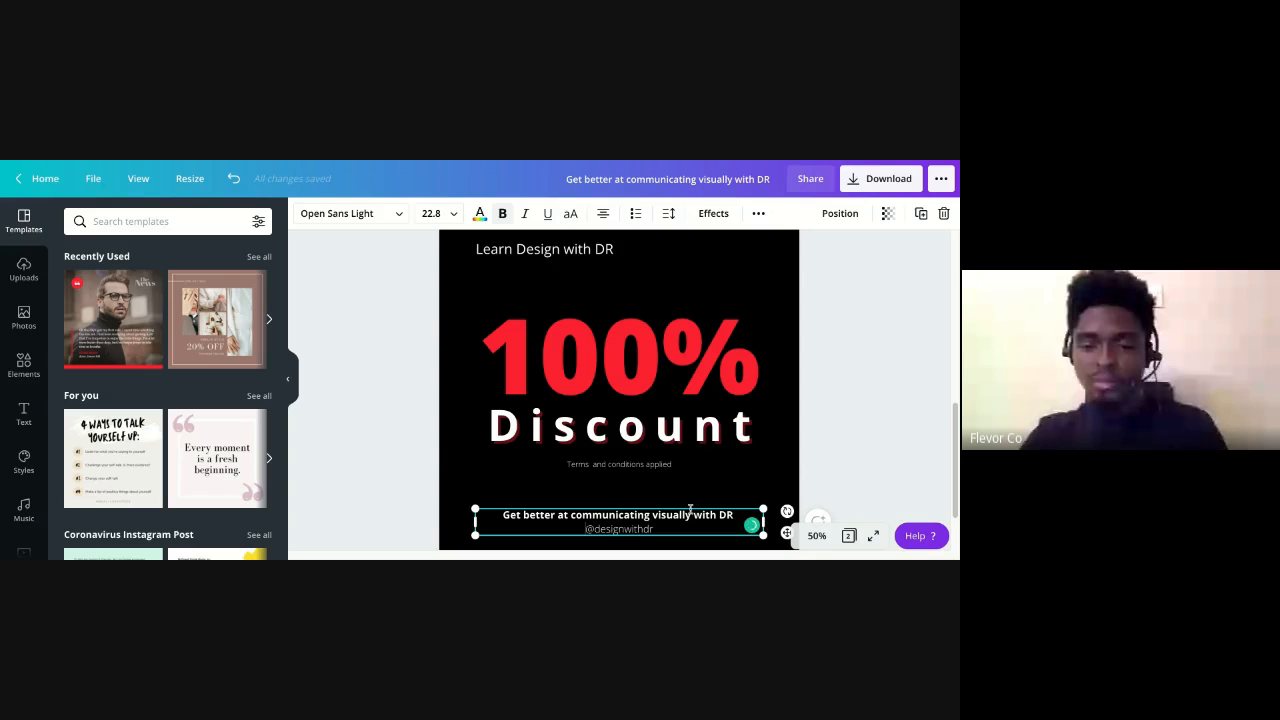
pyautogui.moveTo(691, 509); pyautogui.dragTo(691, 507)
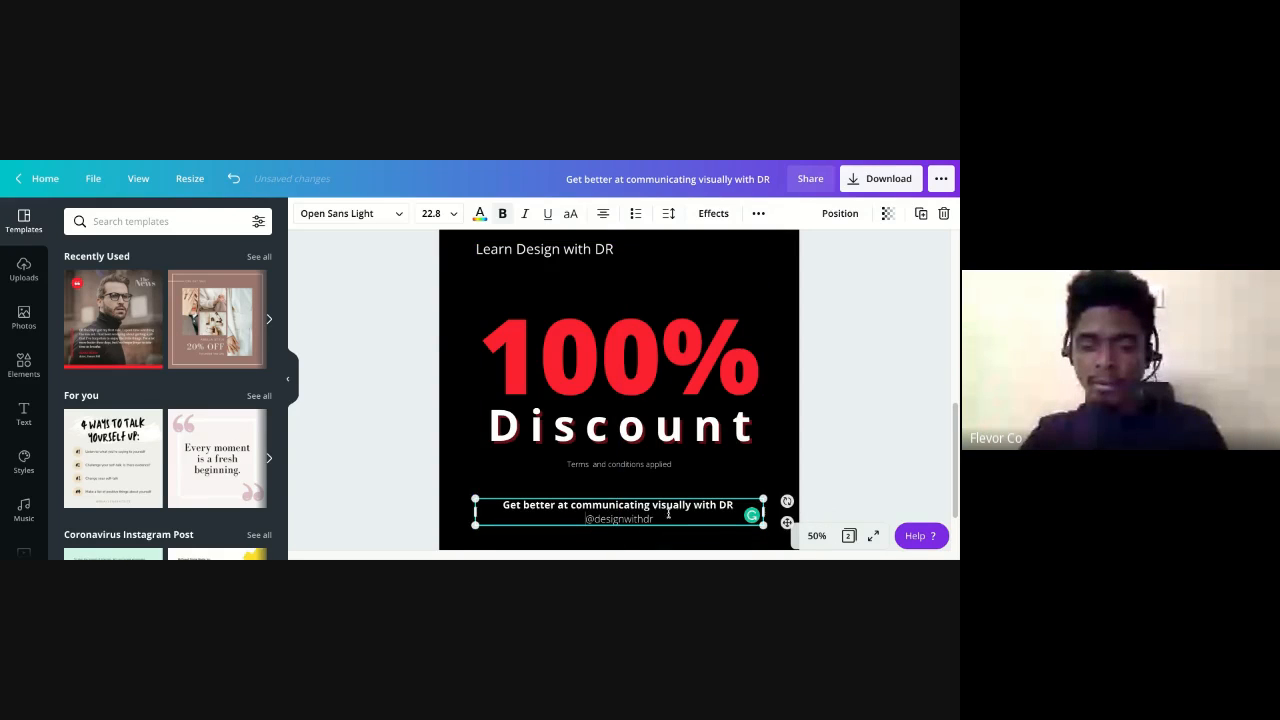
# Set the line height of the footer text to 1.75
pyautogui.doubleClick(668, 517)
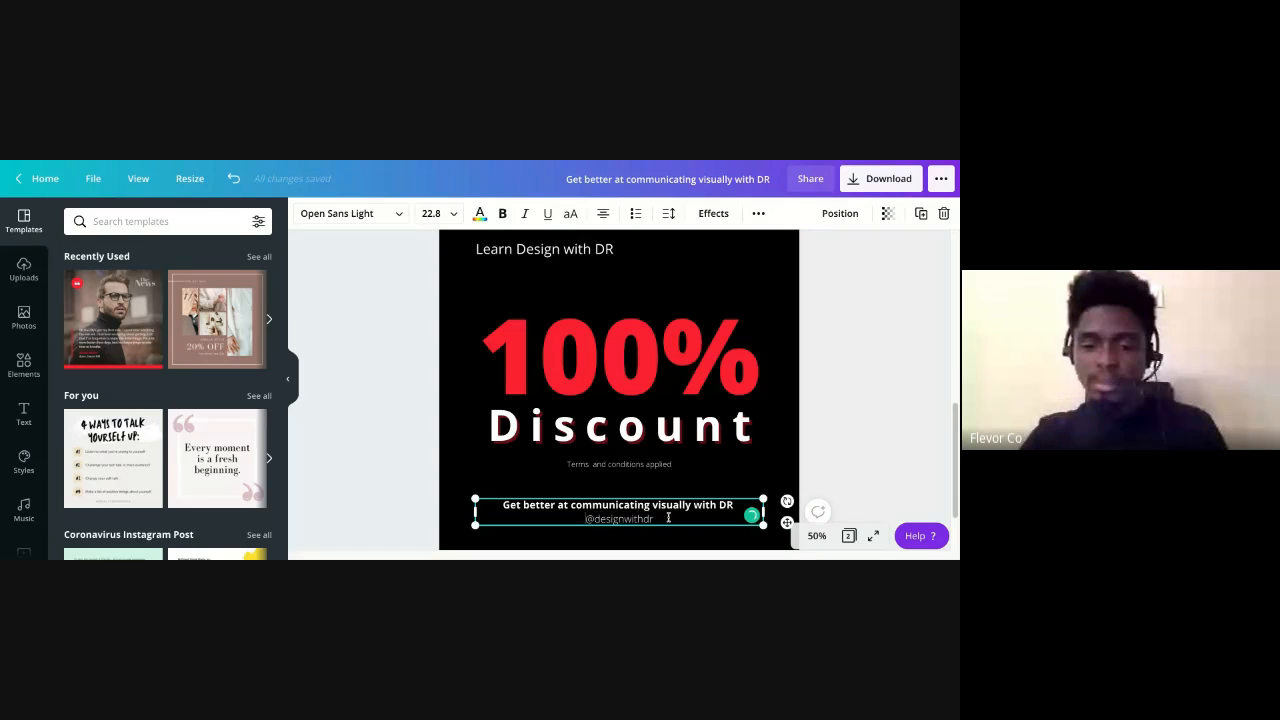
pyautogui.click(588, 520)
pyautogui.moveTo(587, 520); pyautogui.dragTo(654, 520)
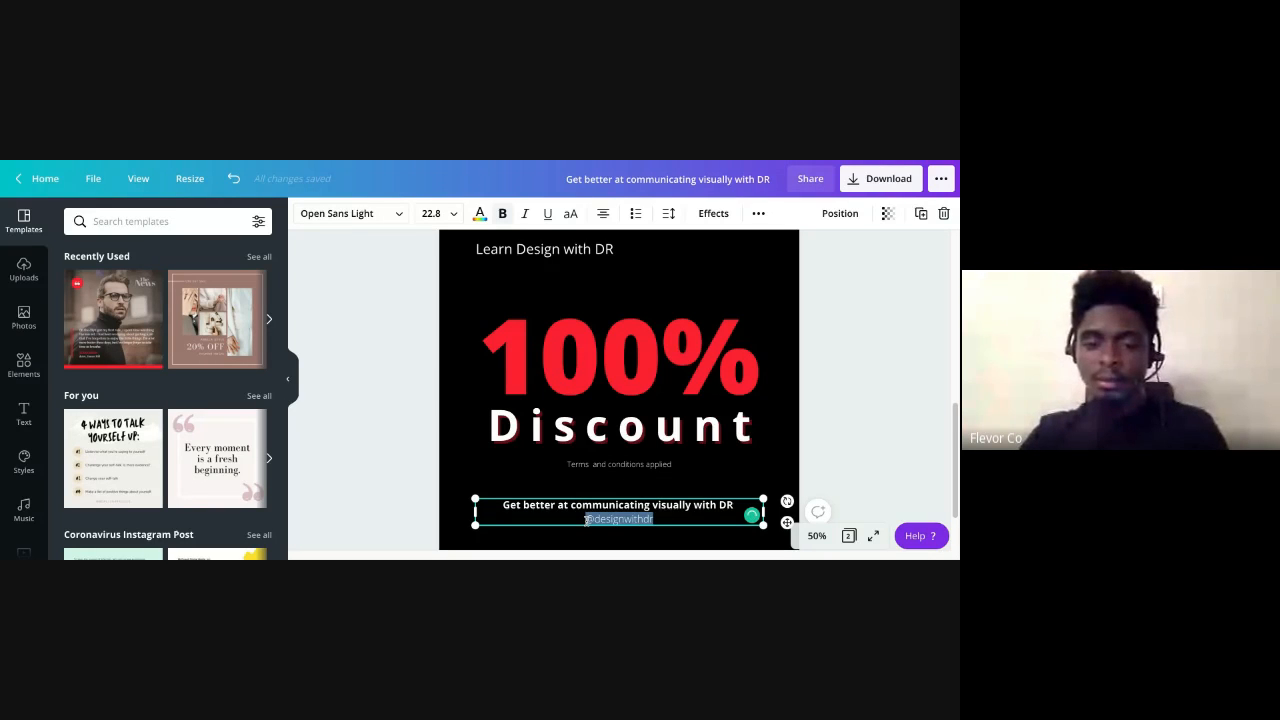
pyautogui.click(667, 214)
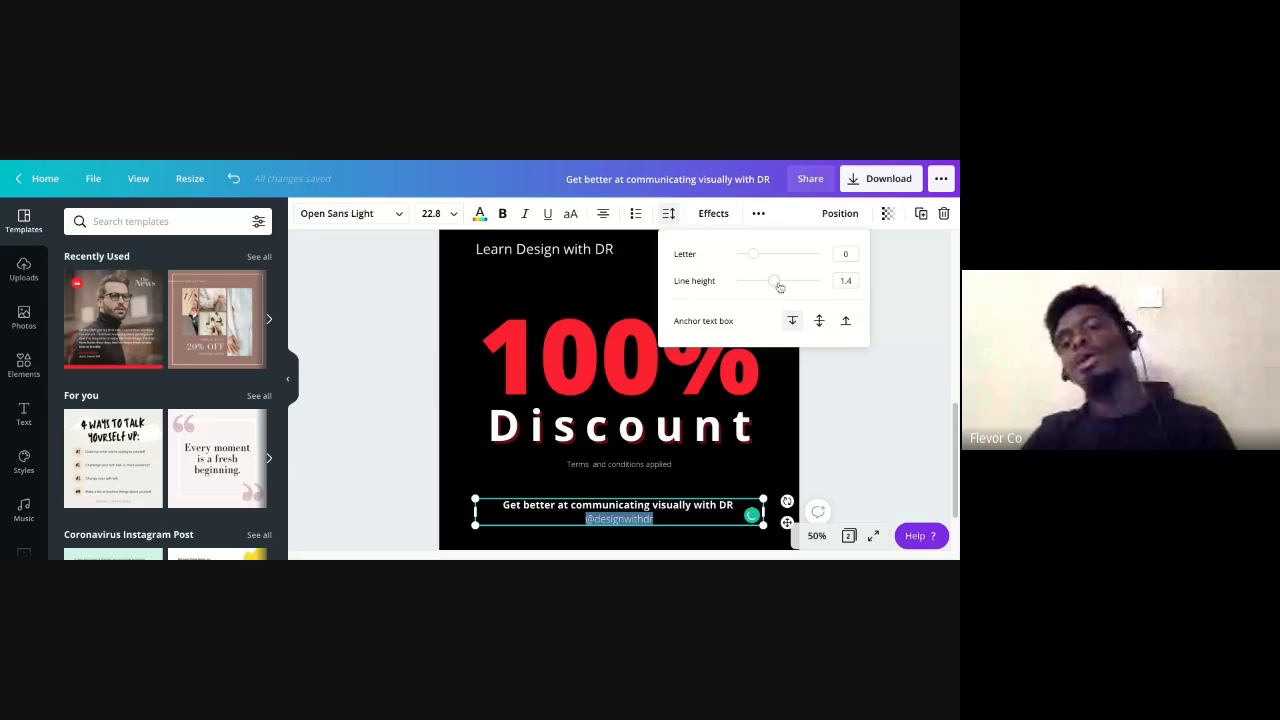
pyautogui.moveTo(775, 284); pyautogui.dragTo(788, 280)
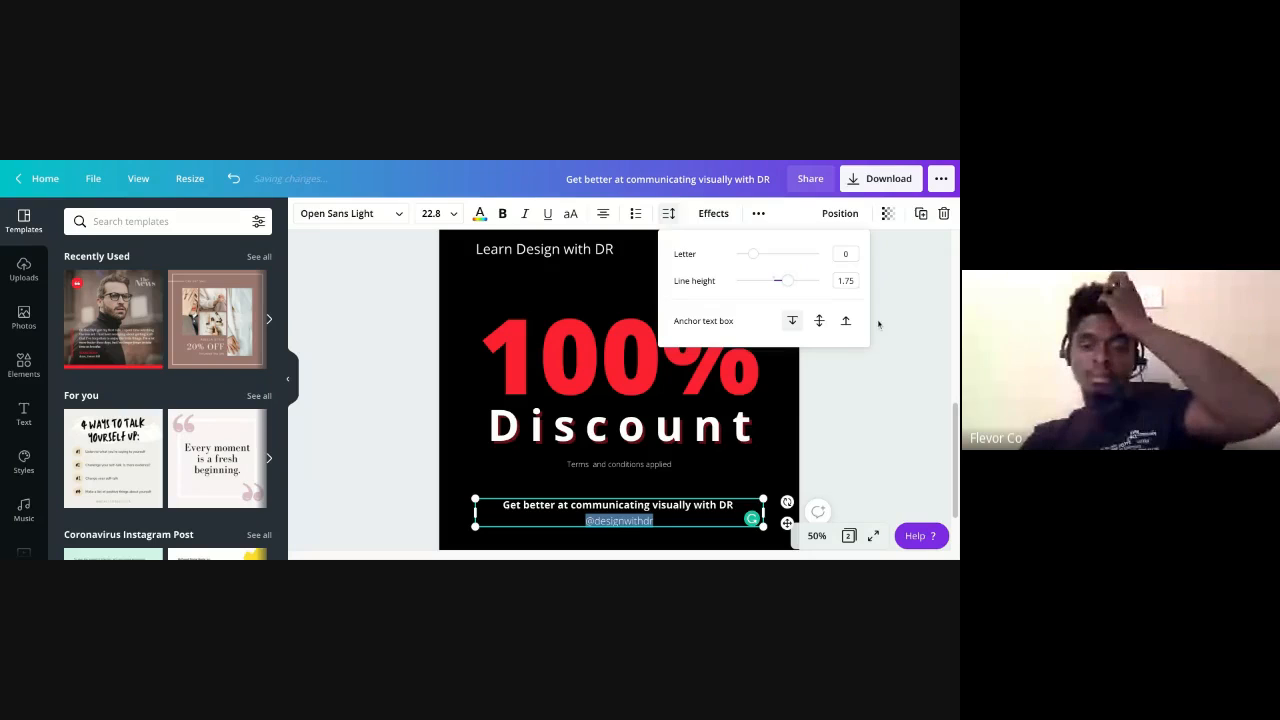
pyautogui.click(858, 357)
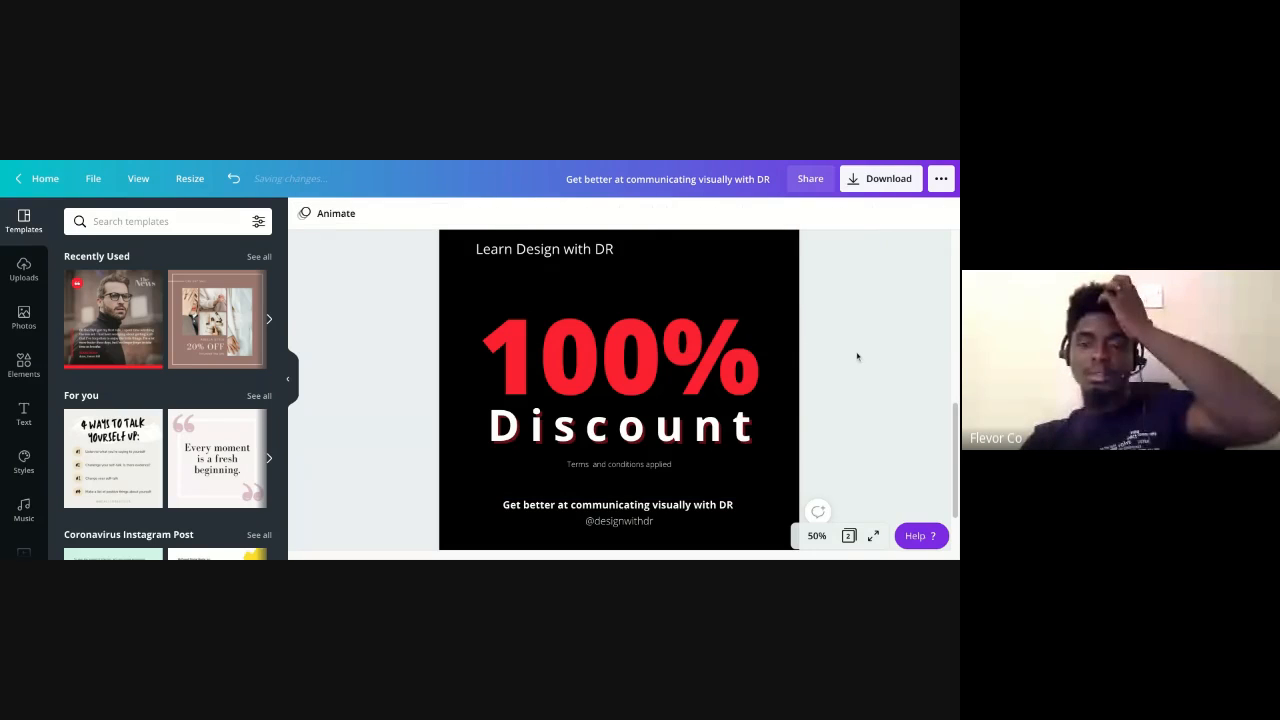
# Centre the "Learn Design with DR" heading on the page and lower it slightly towards "100%"
pyautogui.click(565, 250)
pyautogui.moveTo(565, 250); pyautogui.dragTo(622, 269)
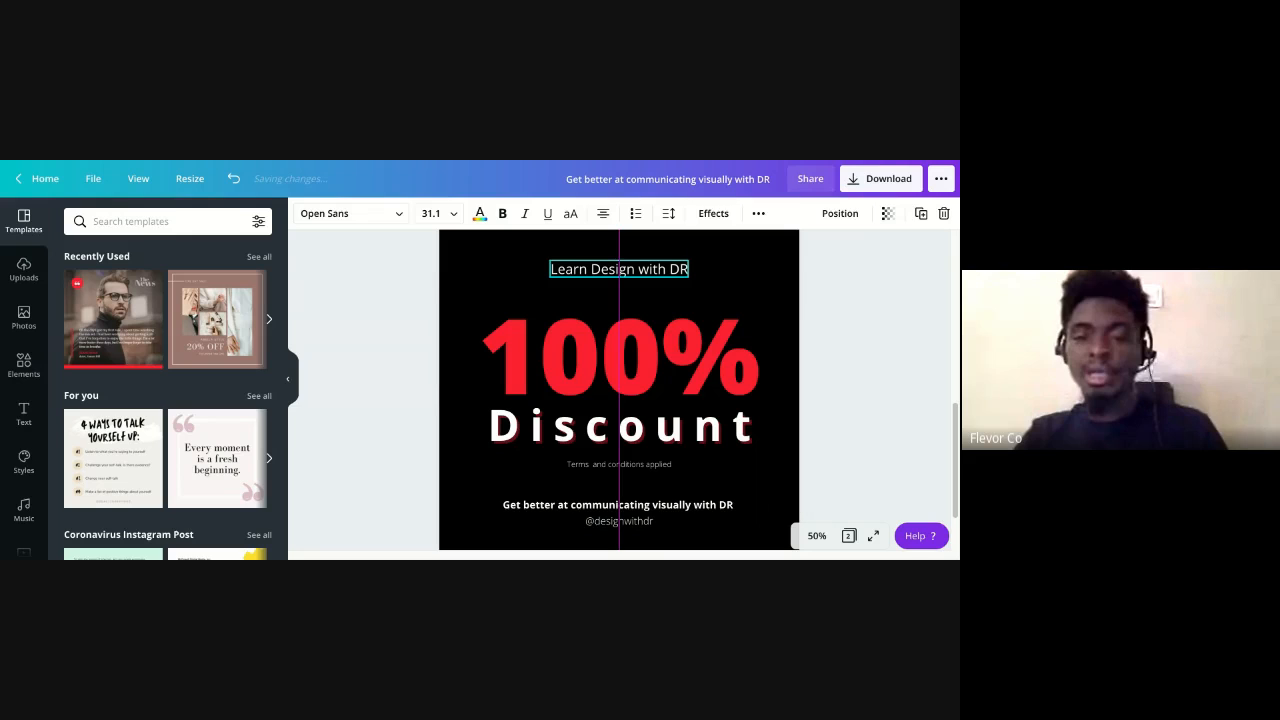
pyautogui.moveTo(622, 269); pyautogui.dragTo(622, 269)
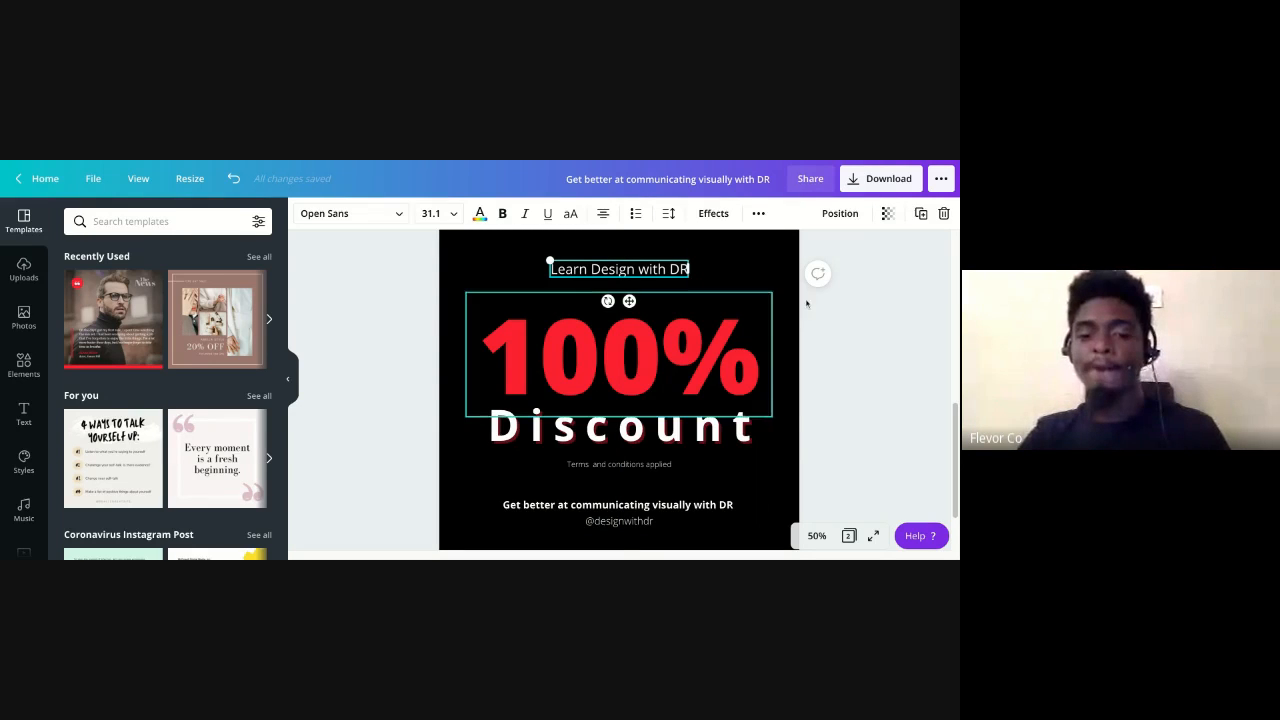
# Move the "100%", "Discount" and "Terms and conditions applied" texts together slightly up towards the heading
pyautogui.click(783, 405)
pyautogui.scroll(-1, 783, 405)
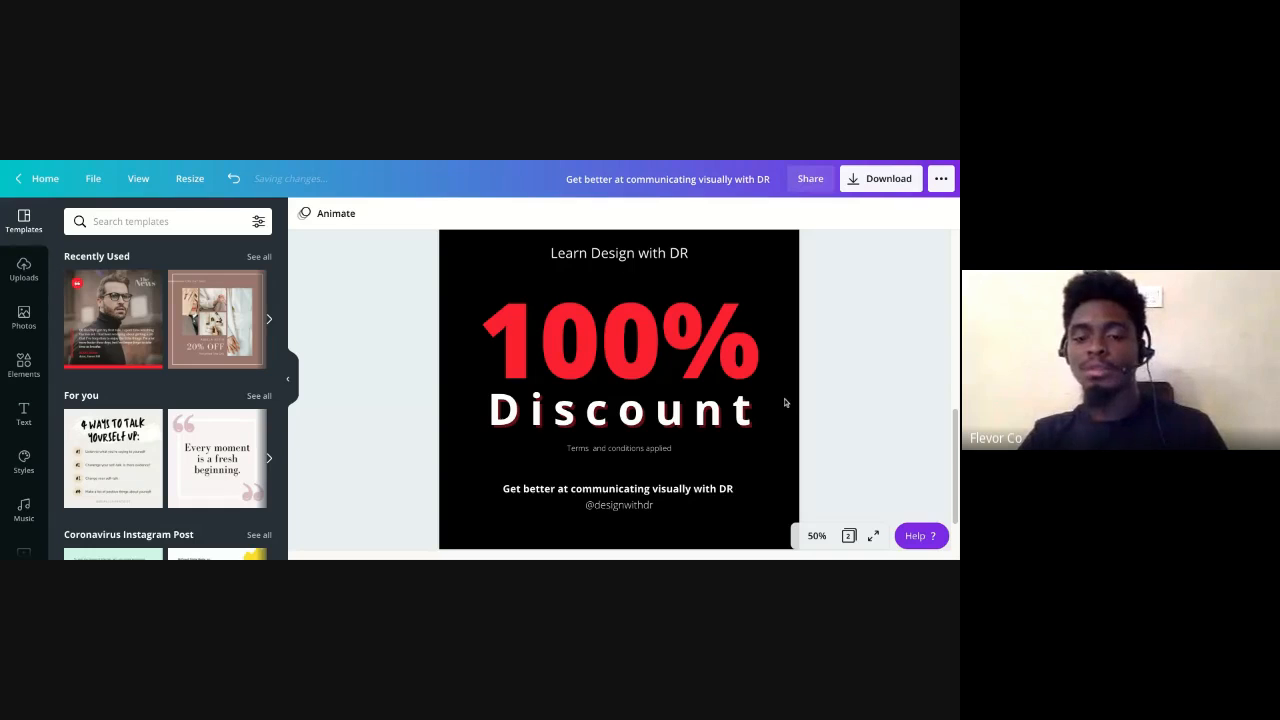
pyautogui.scroll(2, 785, 402)
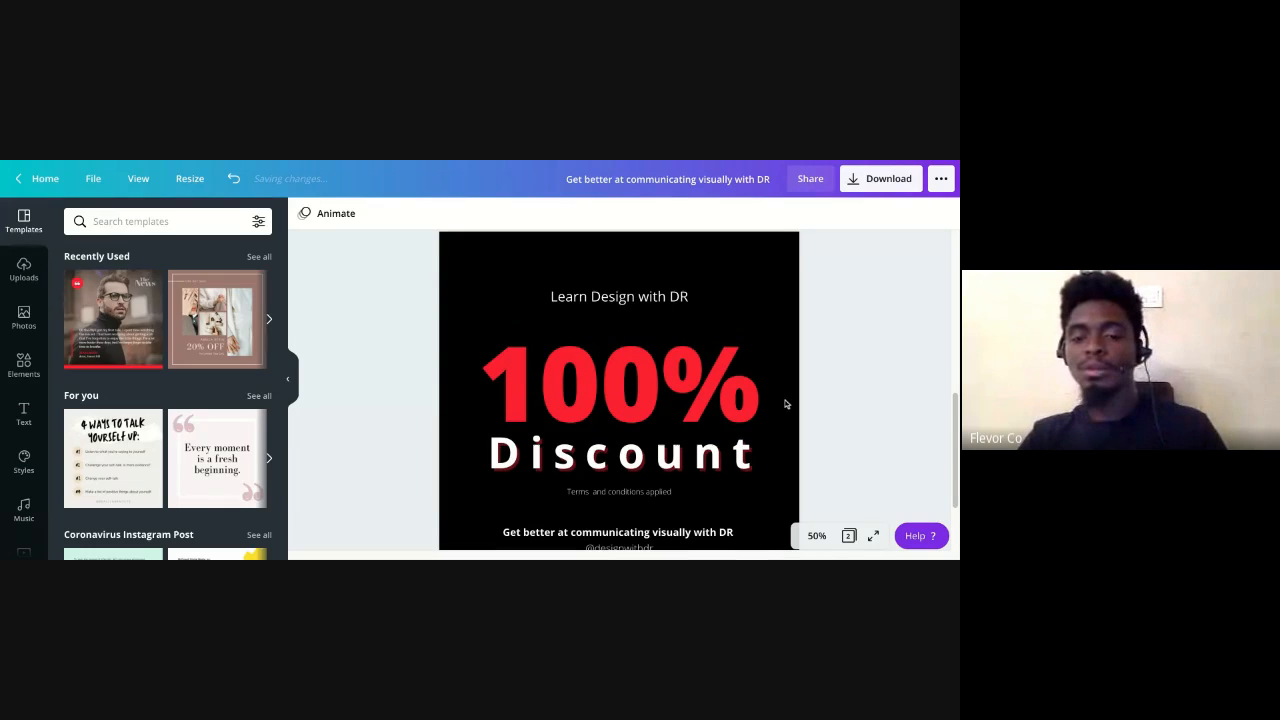
pyautogui.click(646, 440)
pyautogui.keyDown('shift'); pyautogui.click(639, 493); pyautogui.keyUp('shift')
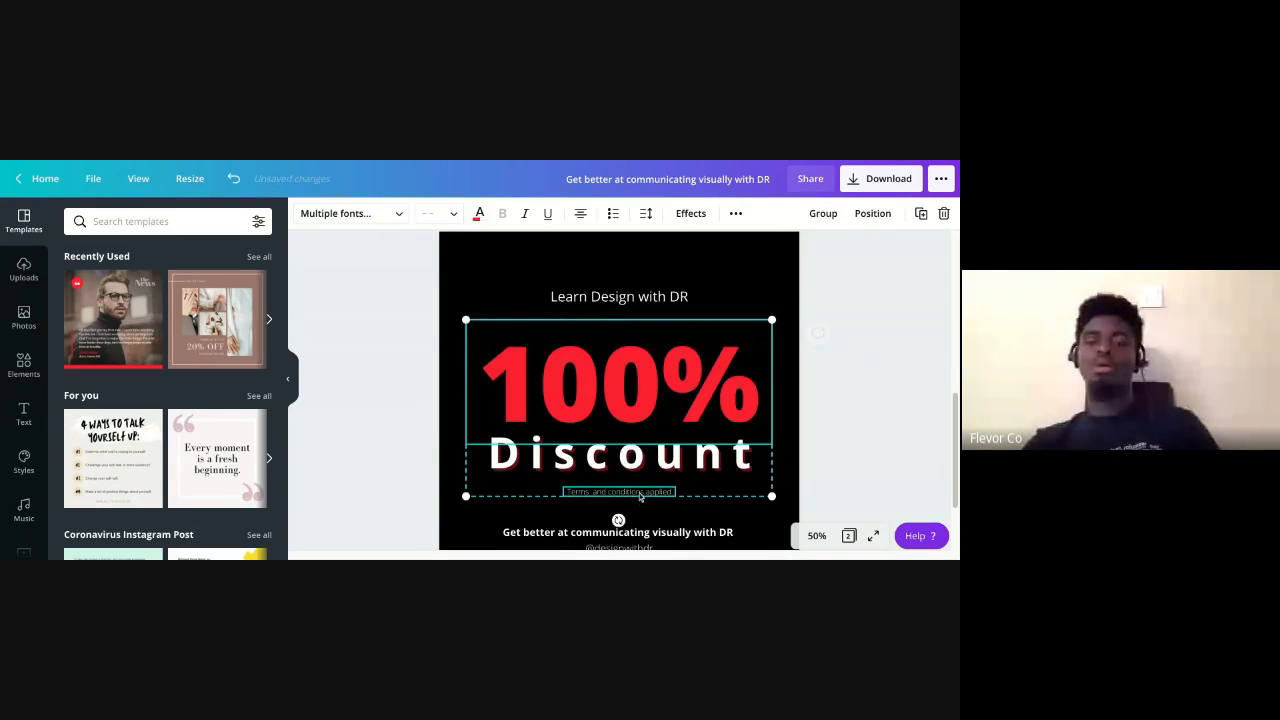
pyautogui.keyDown('shift'); pyautogui.click(637, 463); pyautogui.keyUp('shift')
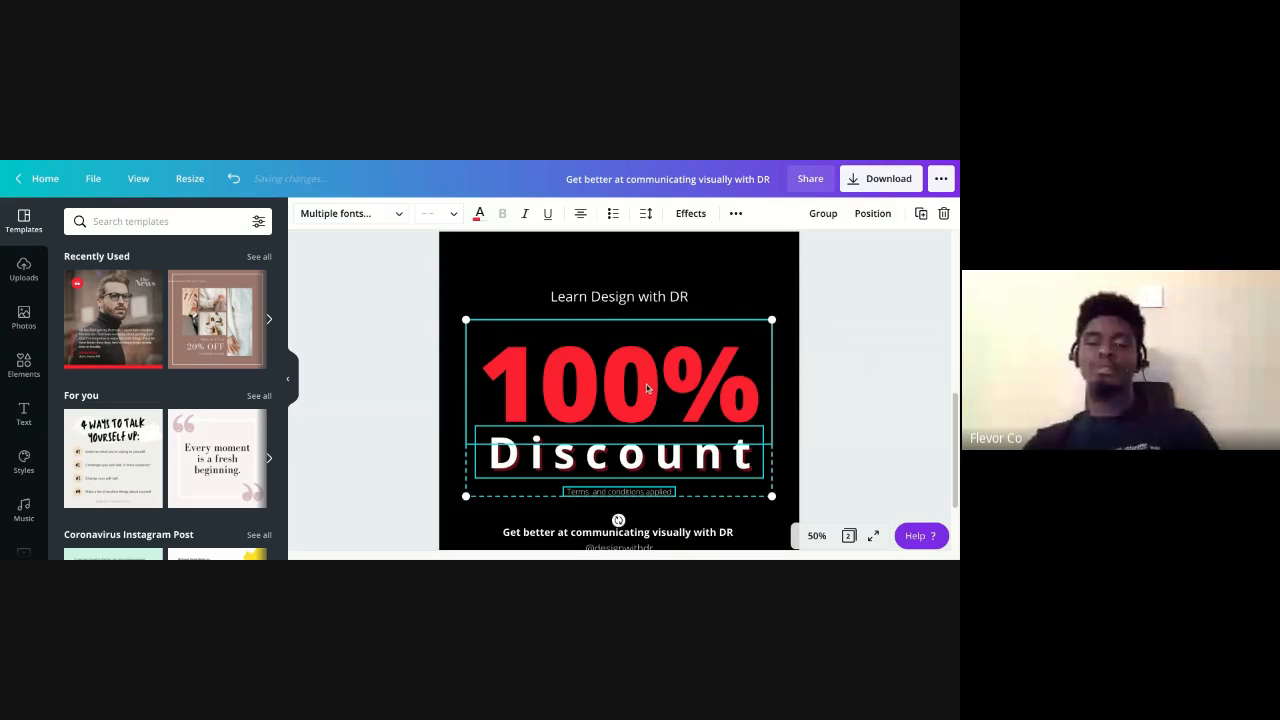
pyautogui.hotkey('shift', 'Up')
pyautogui.hotkey('shift', 'Up')
pyautogui.hotkey('shift', 'Up')
pyautogui.hotkey('shift', 'Up')
pyautogui.hotkey('shift', 'Up')
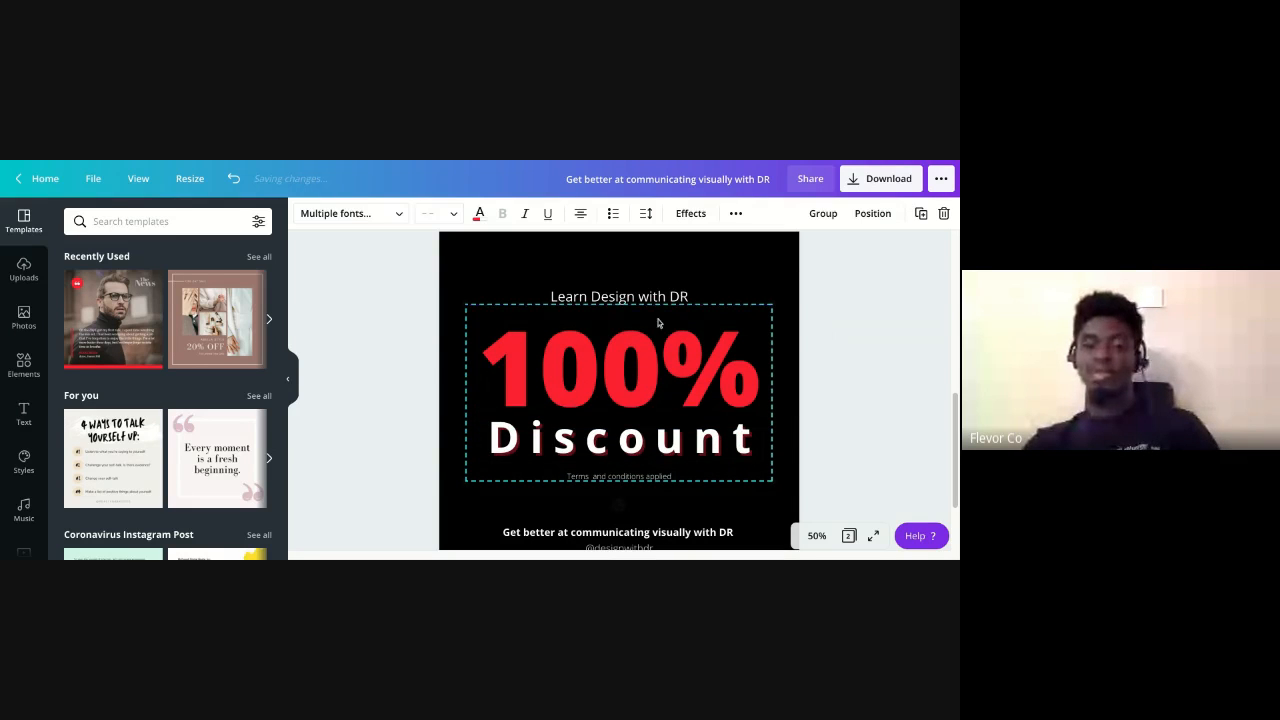
# Nudge the "Learn Design with DR" heading slightly up, away from "100%"
pyautogui.click(665, 298)
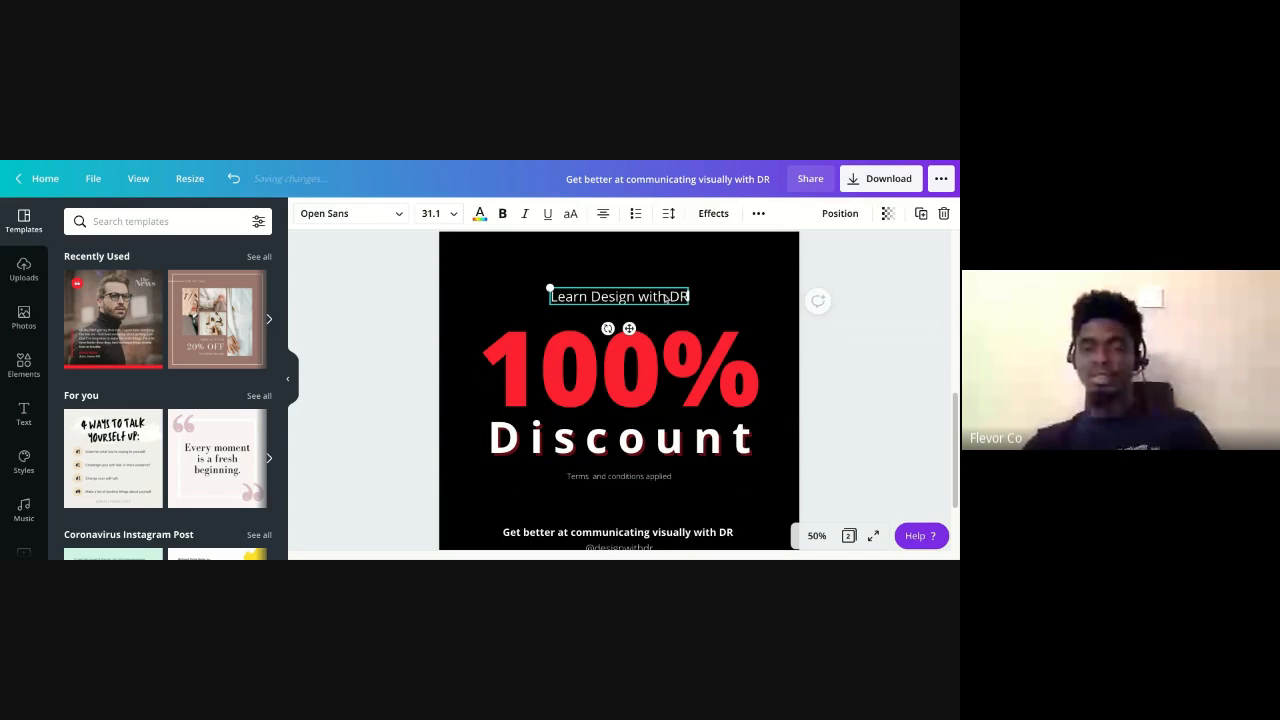
pyautogui.hotkey('shift', 'Up')
pyautogui.hotkey('shift', 'Up')
pyautogui.hotkey('shift', 'Up')
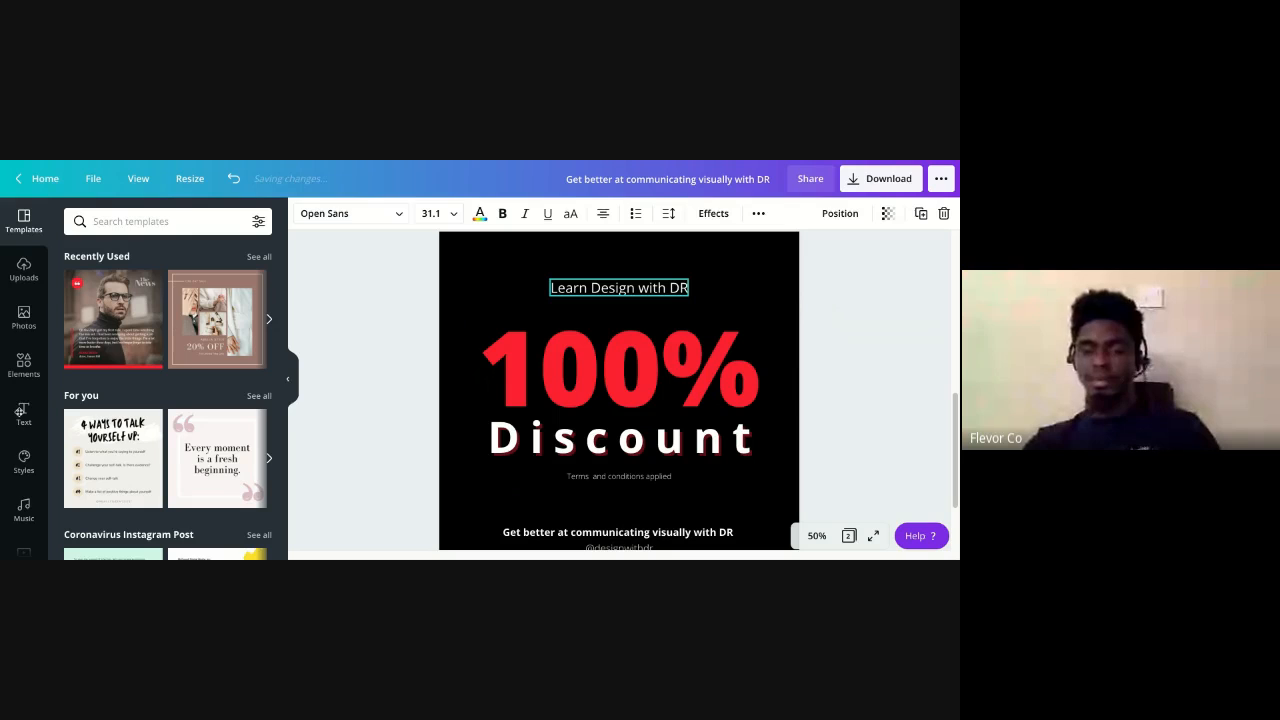
# Apply the white curved-lines image from the Abstract backgrounds as the background of the discount page
pyautogui.scroll(-3, 24, 400)
pyautogui.click(443, 261)
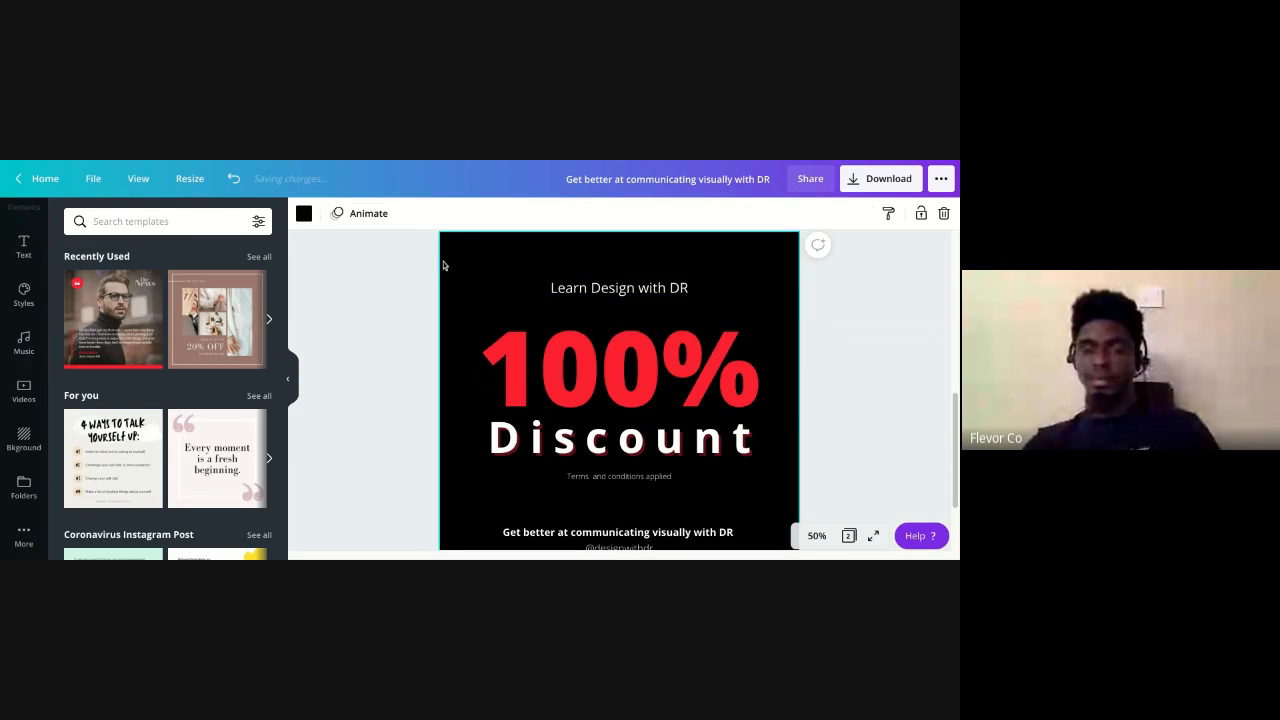
pyautogui.scroll(-1, 86, 500)
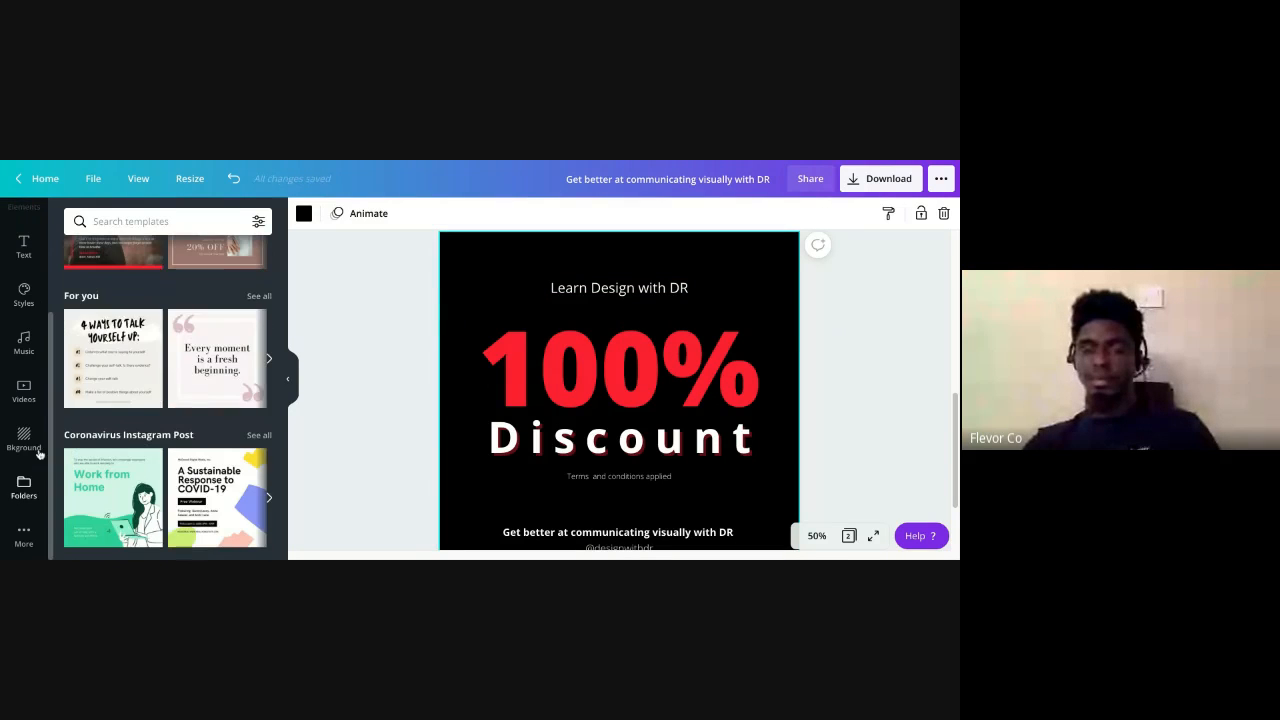
pyautogui.click(25, 441)
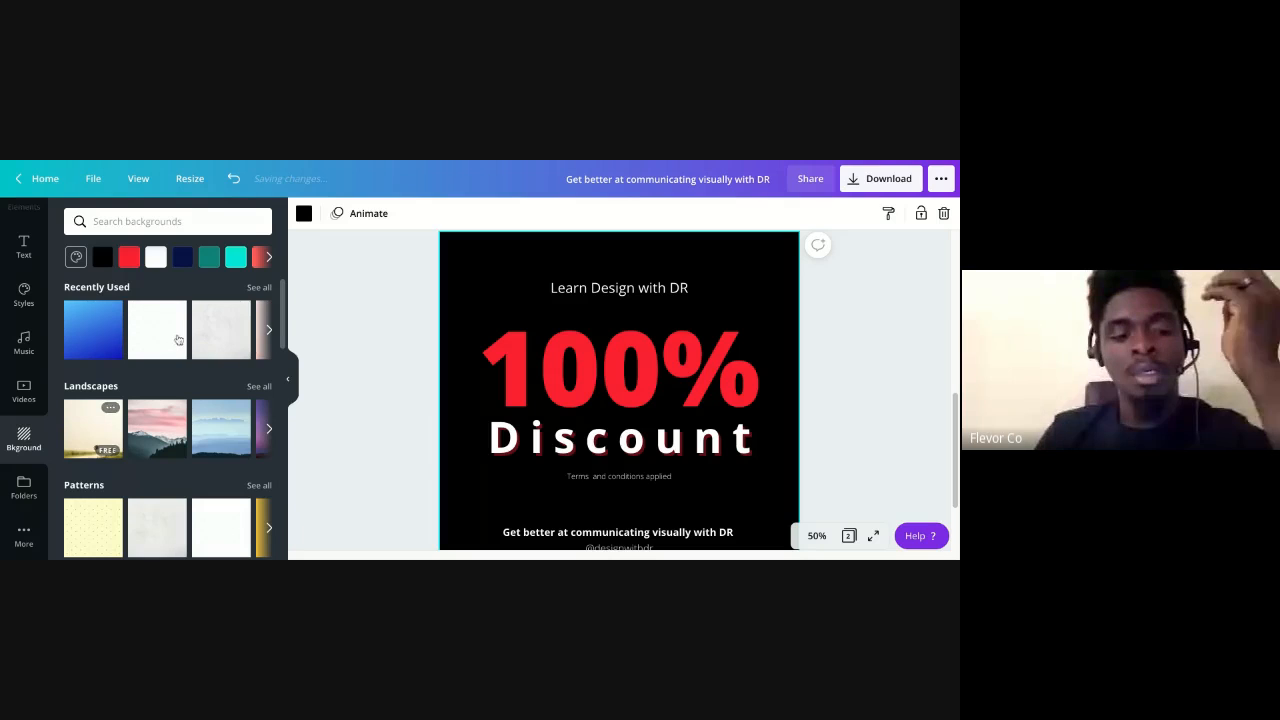
pyautogui.scroll(-4, 190, 345)
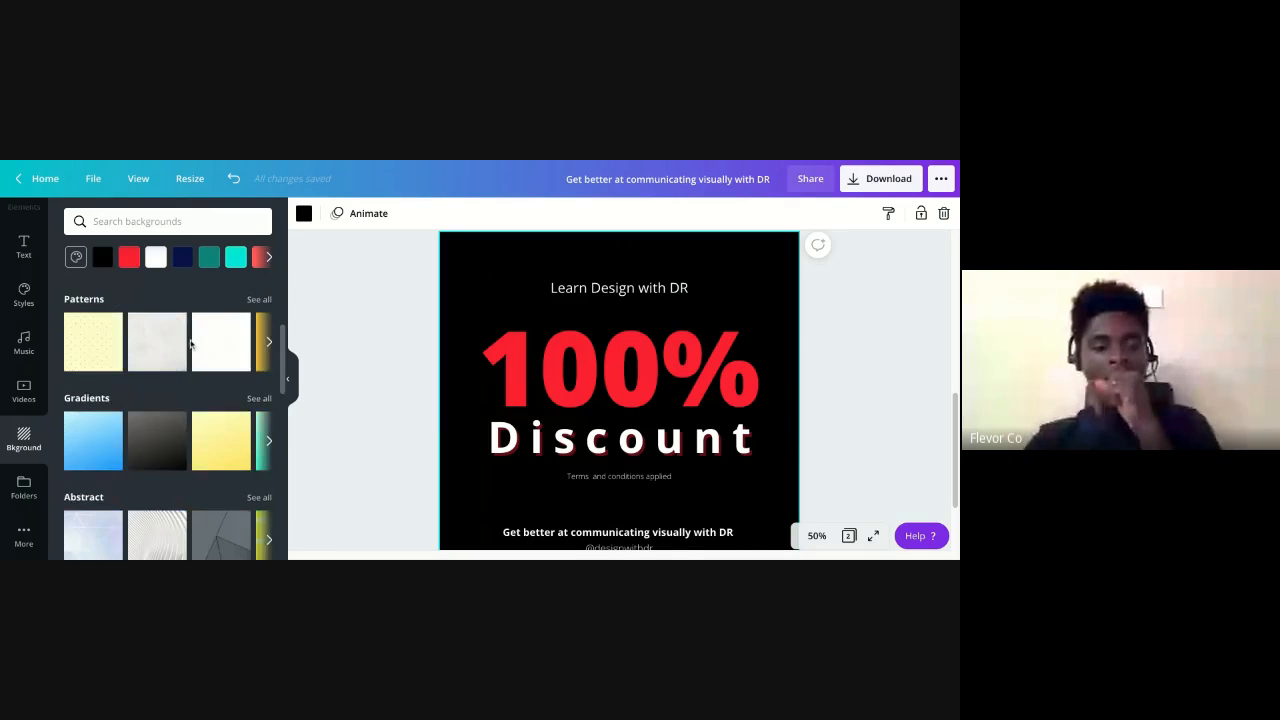
pyautogui.scroll(-1, 222, 350)
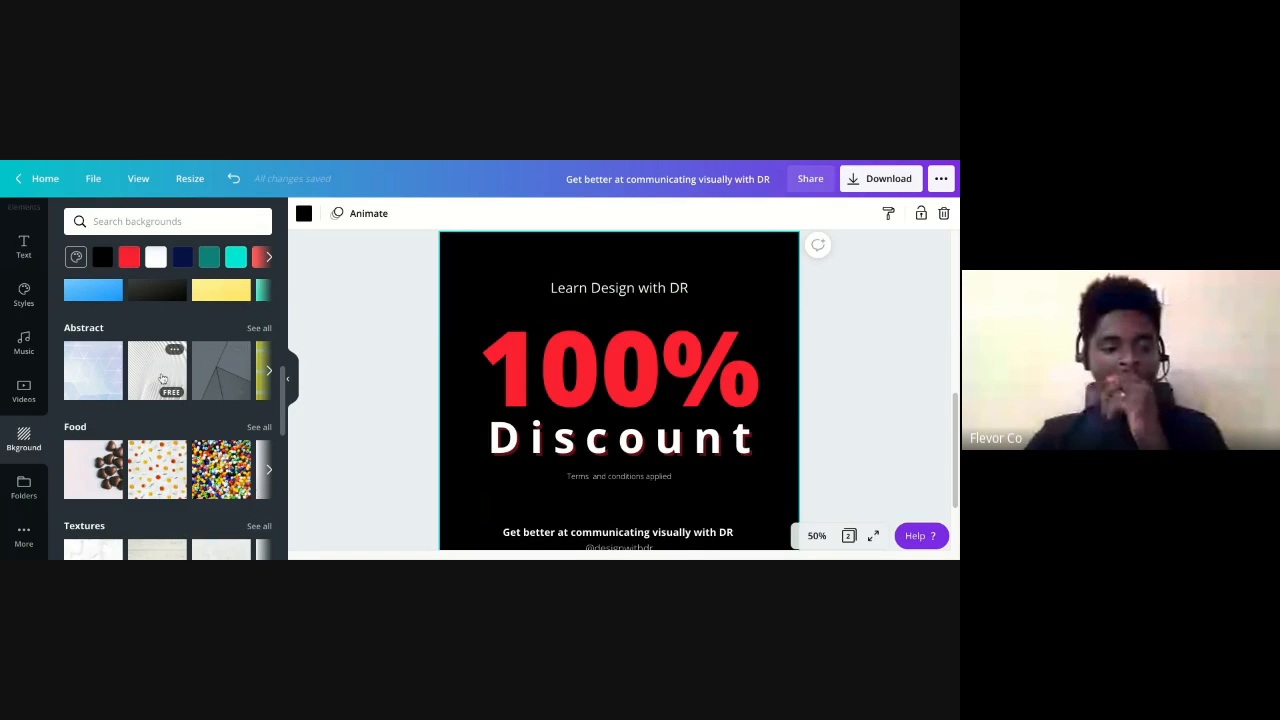
pyautogui.click(162, 378)
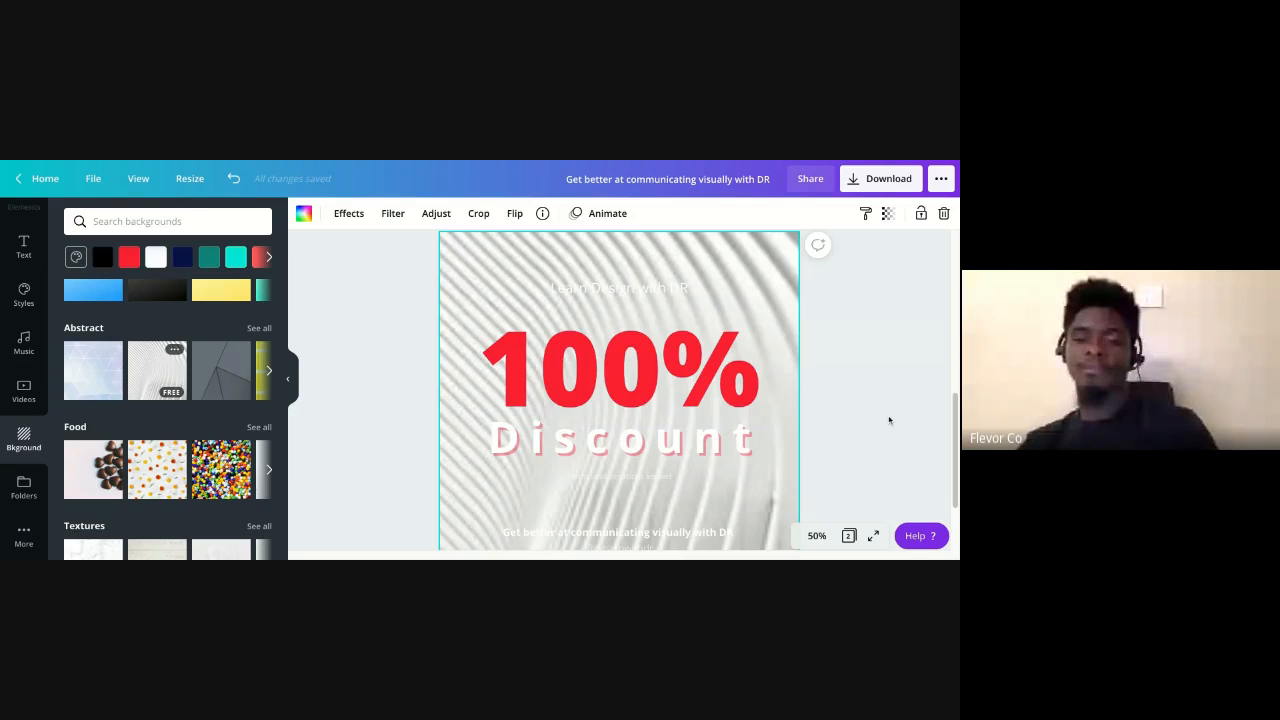
pyautogui.hotkey('ctrl', 'z')
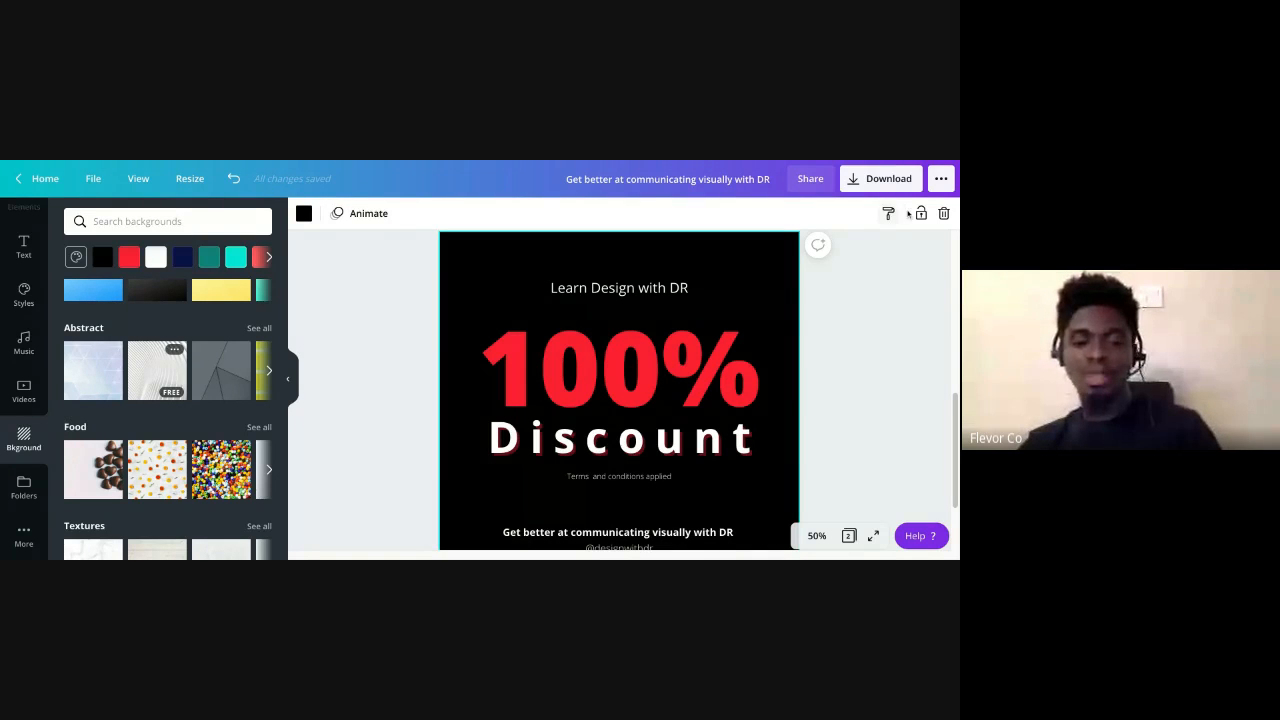
pyautogui.click(871, 342)
pyautogui.click(787, 282)
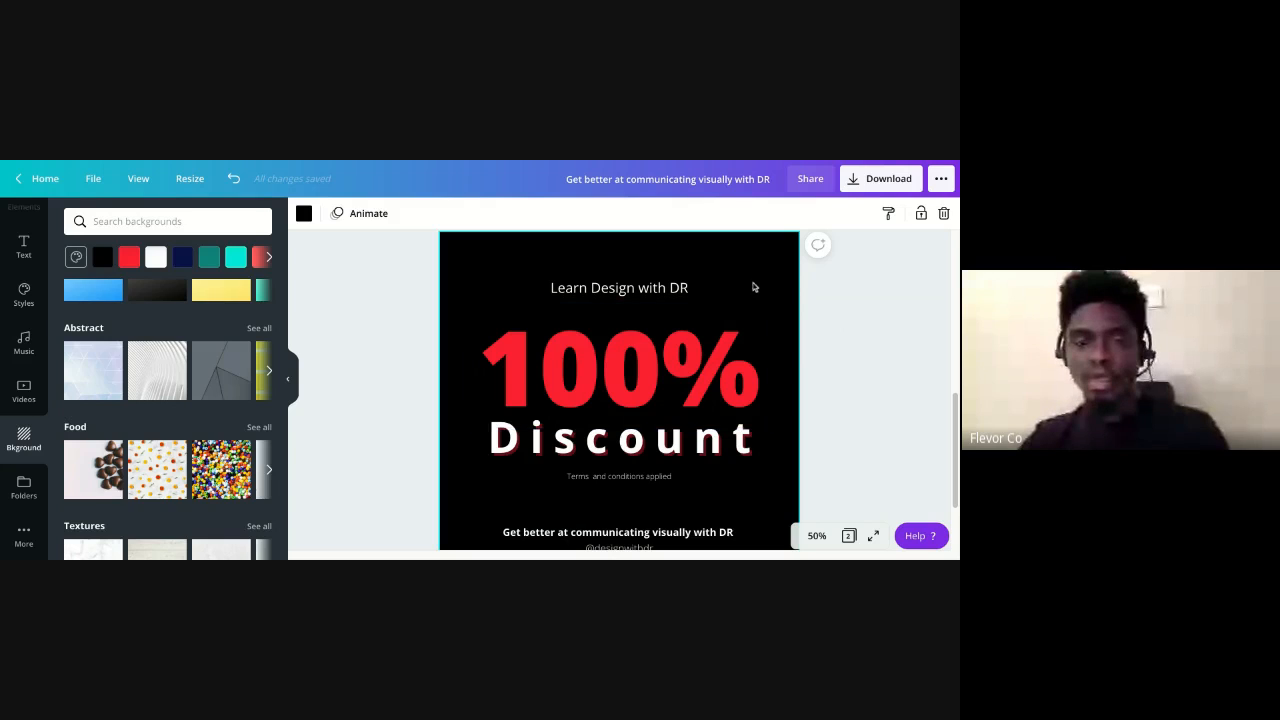
pyautogui.moveTo(683, 262)
pyautogui.mouseDown()
pyautogui.moveTo(767, 266)
pyautogui.moveTo(677, 271)
pyautogui.mouseUp()
pyautogui.moveTo(786, 250); pyautogui.dragTo(700, 264)
pyautogui.click(780, 251)
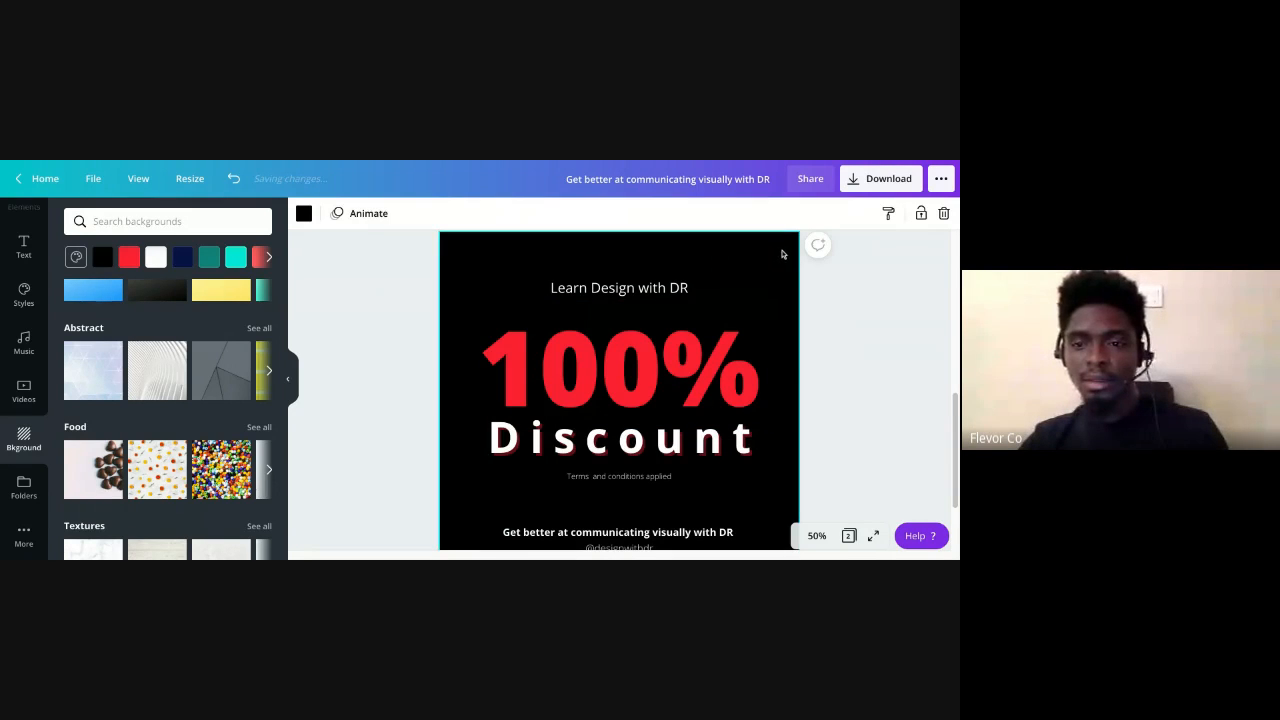
pyautogui.hotkey('ctrl', 'z')
pyautogui.click(368, 347)
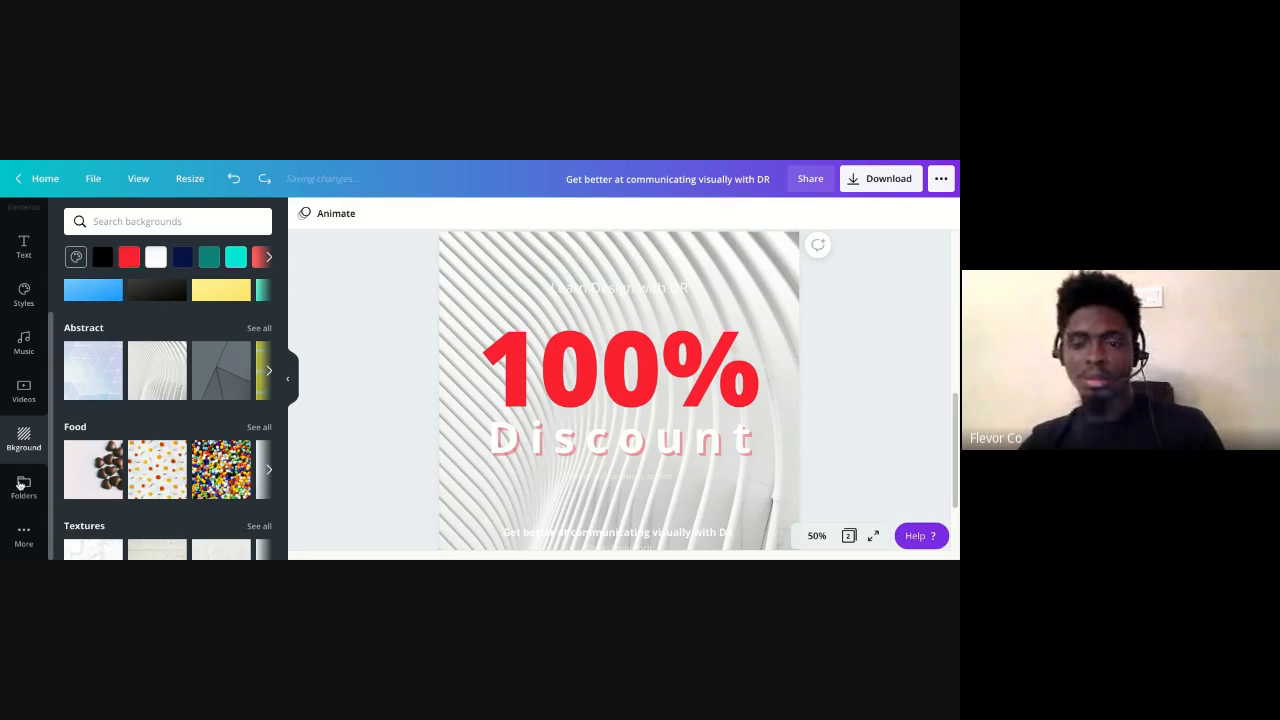
# Add a square shape to page 2 and enlarge it until it covers the whole page
pyautogui.scroll(3, 28, 380)
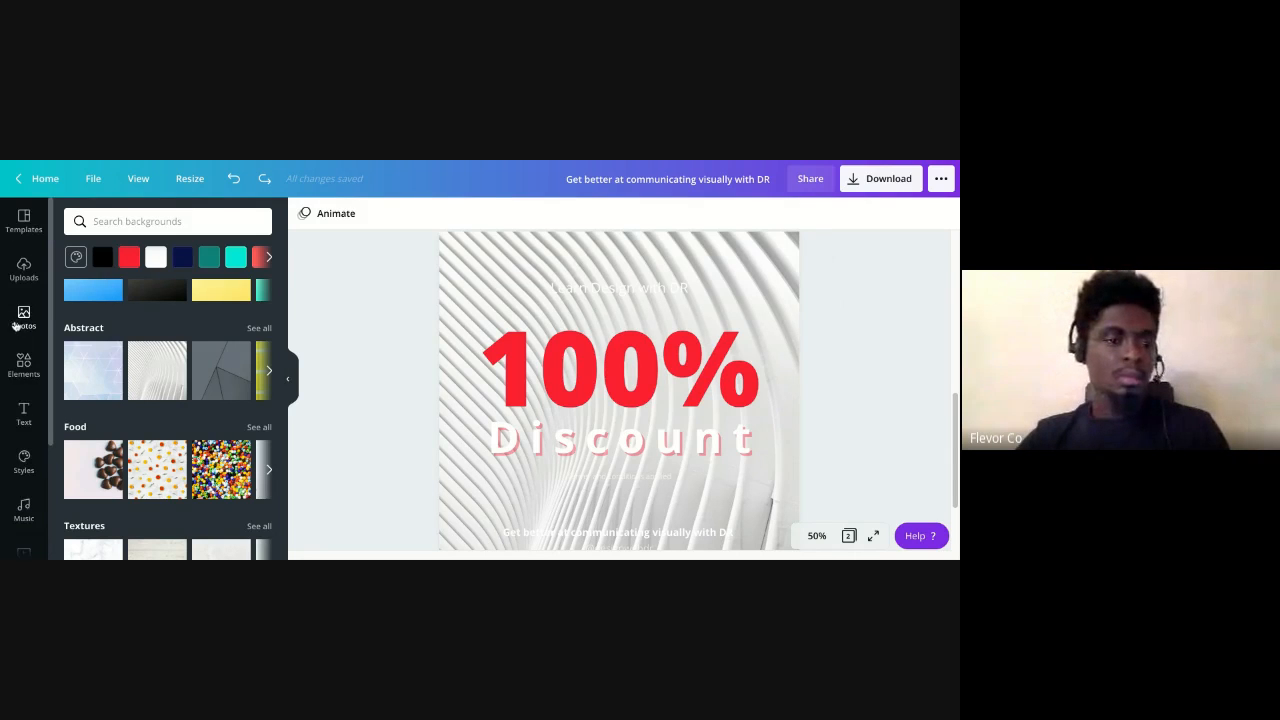
pyautogui.click(24, 364)
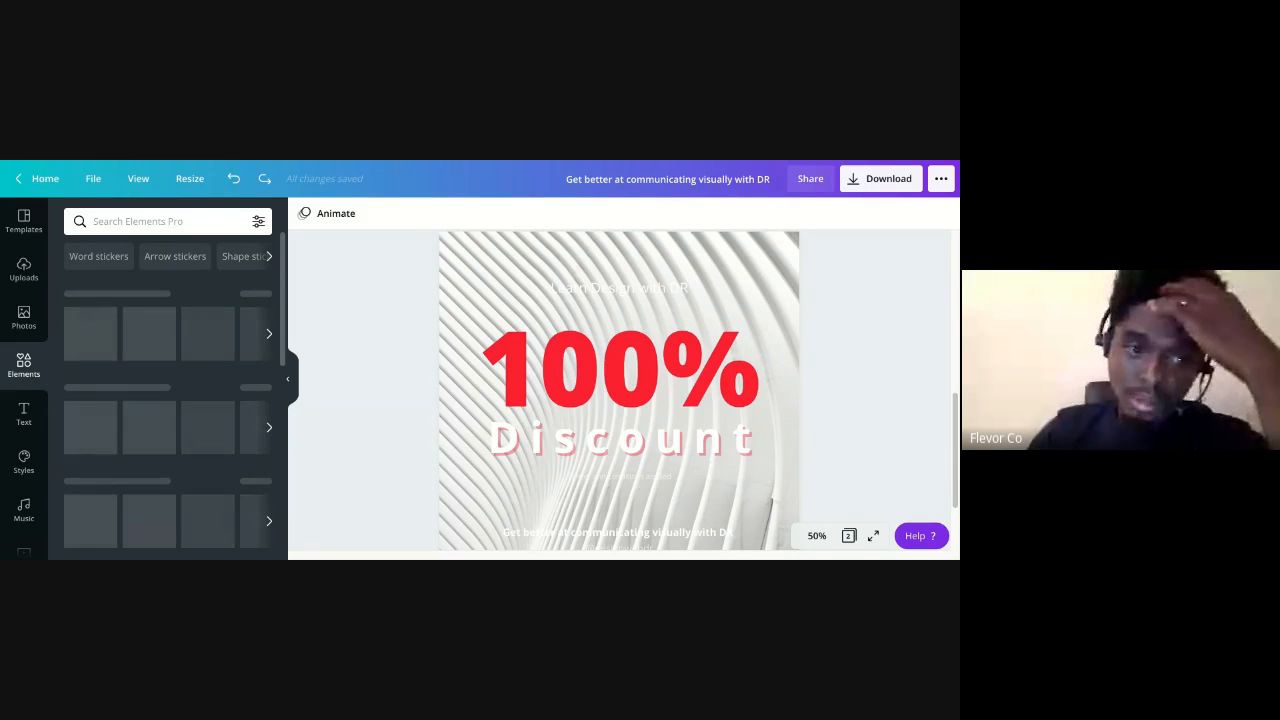
pyautogui.click(814, 537)
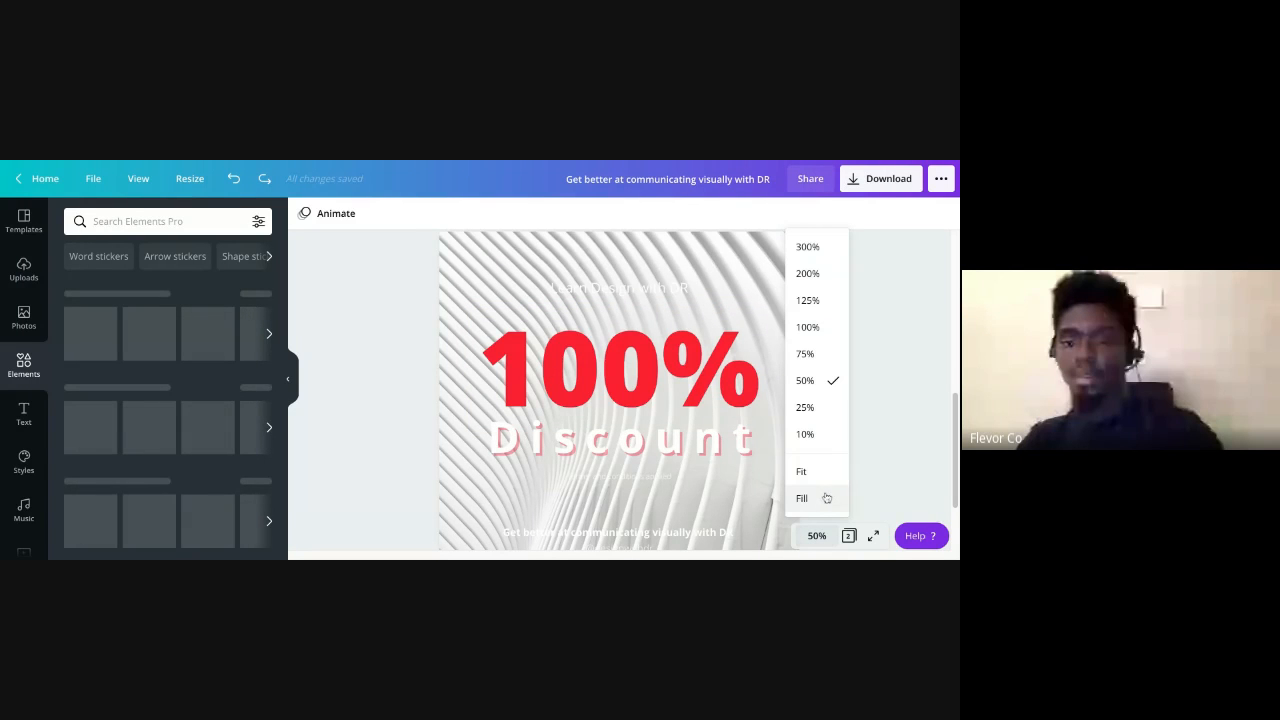
pyautogui.click(806, 409)
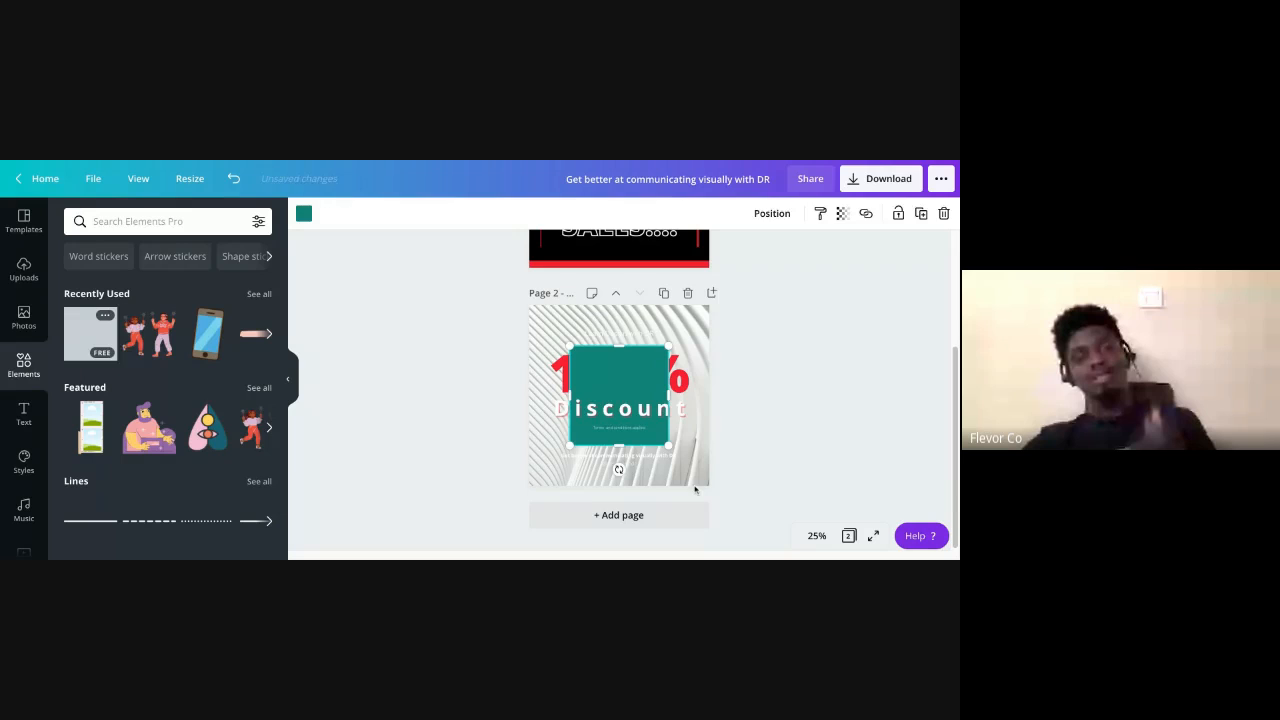
pyautogui.moveTo(668, 447); pyautogui.dragTo(709, 486)
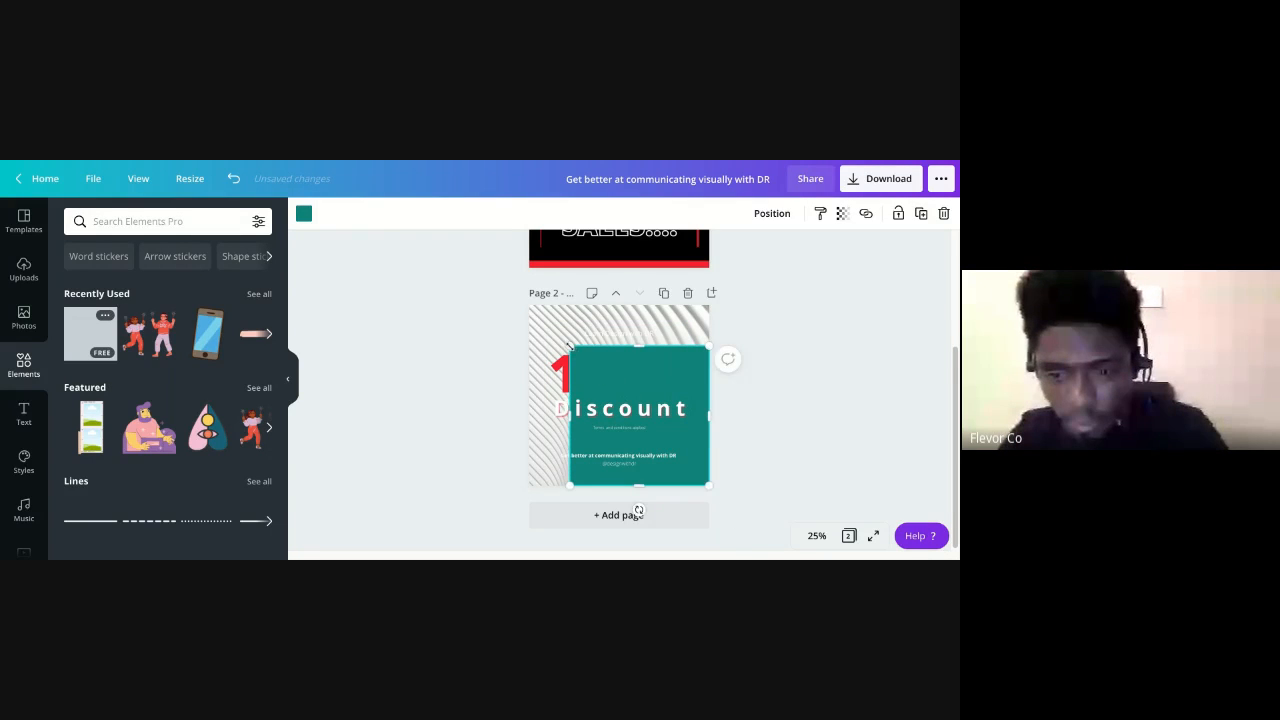
pyautogui.moveTo(570, 346); pyautogui.dragTo(529, 305)
# Colour the page-covering square black and set its transparency to about 89
pyautogui.click(303, 216)
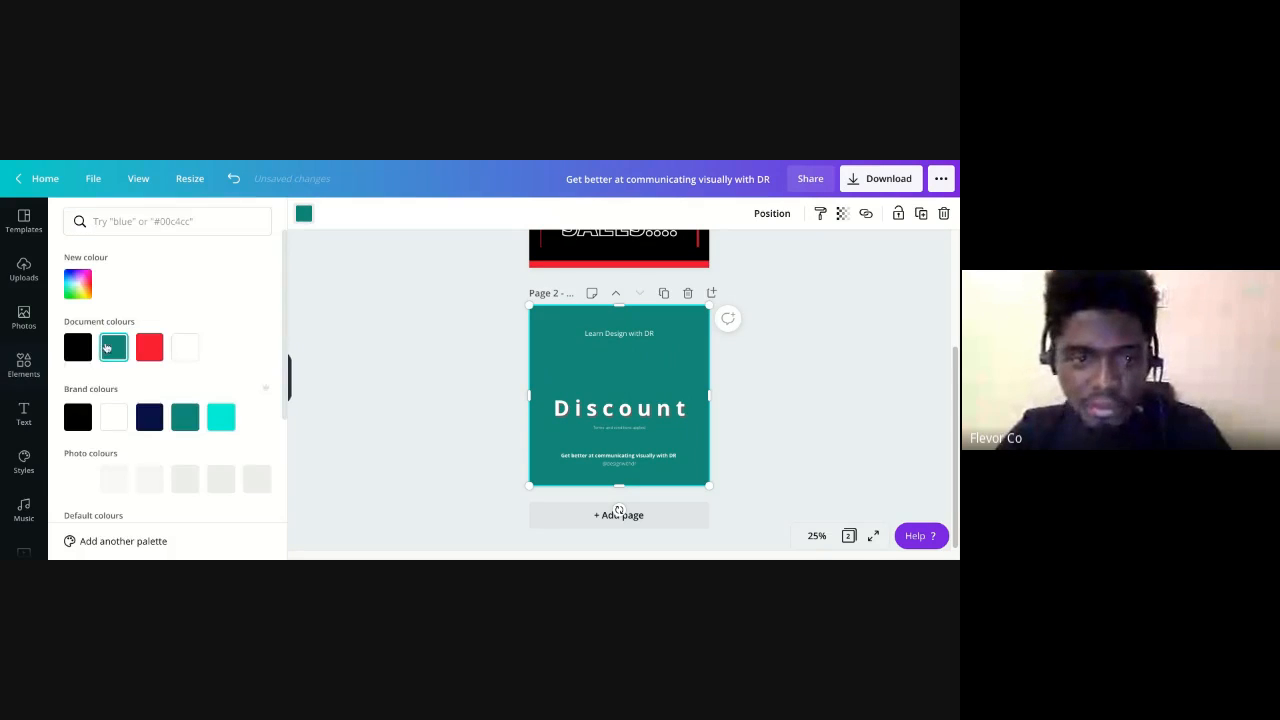
pyautogui.click(843, 214)
pyautogui.moveTo(809, 249); pyautogui.dragTo(807, 251)
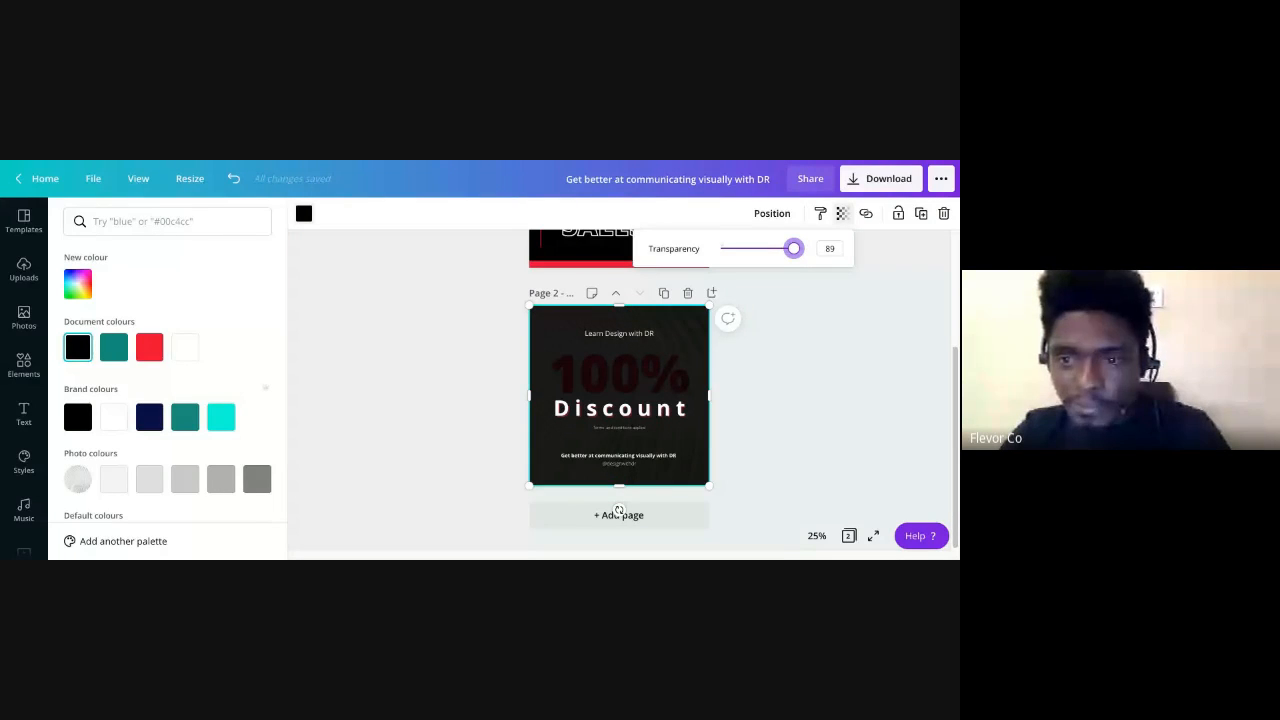
pyautogui.click(799, 355)
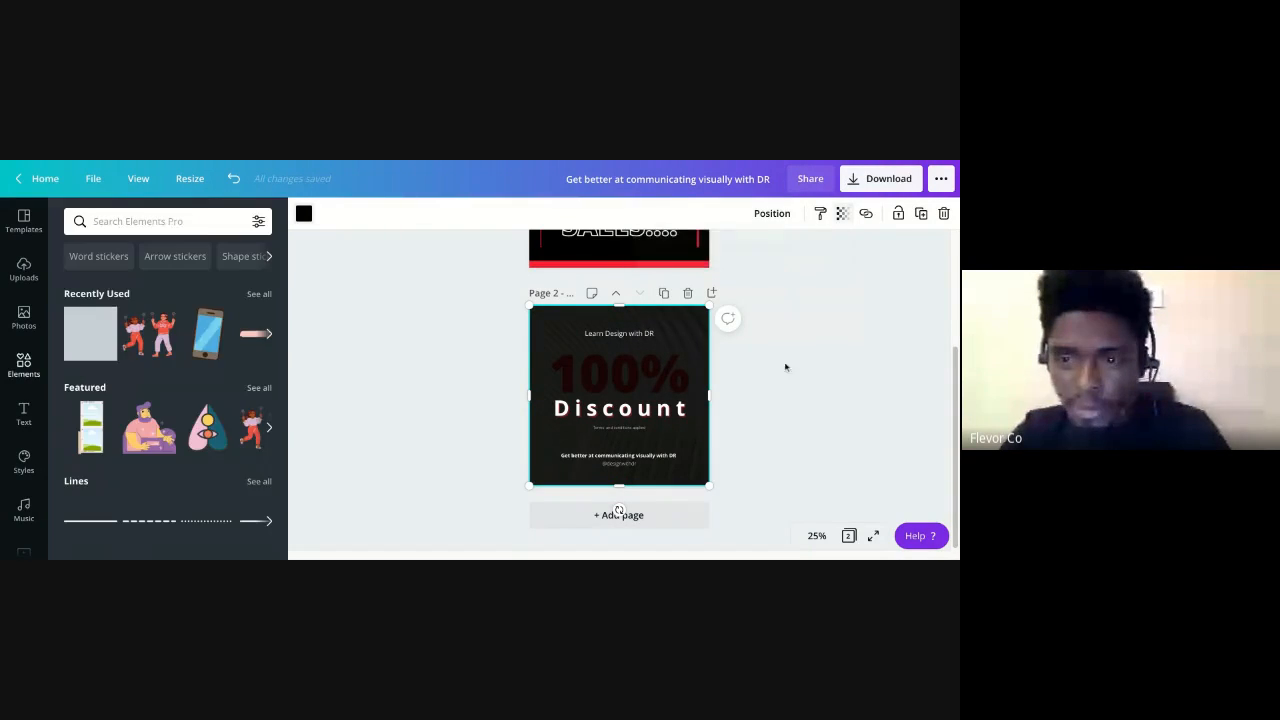
# Send the black overlay backward behind the "100%" text and view the page at 50%
pyautogui.rightClick(690, 332)
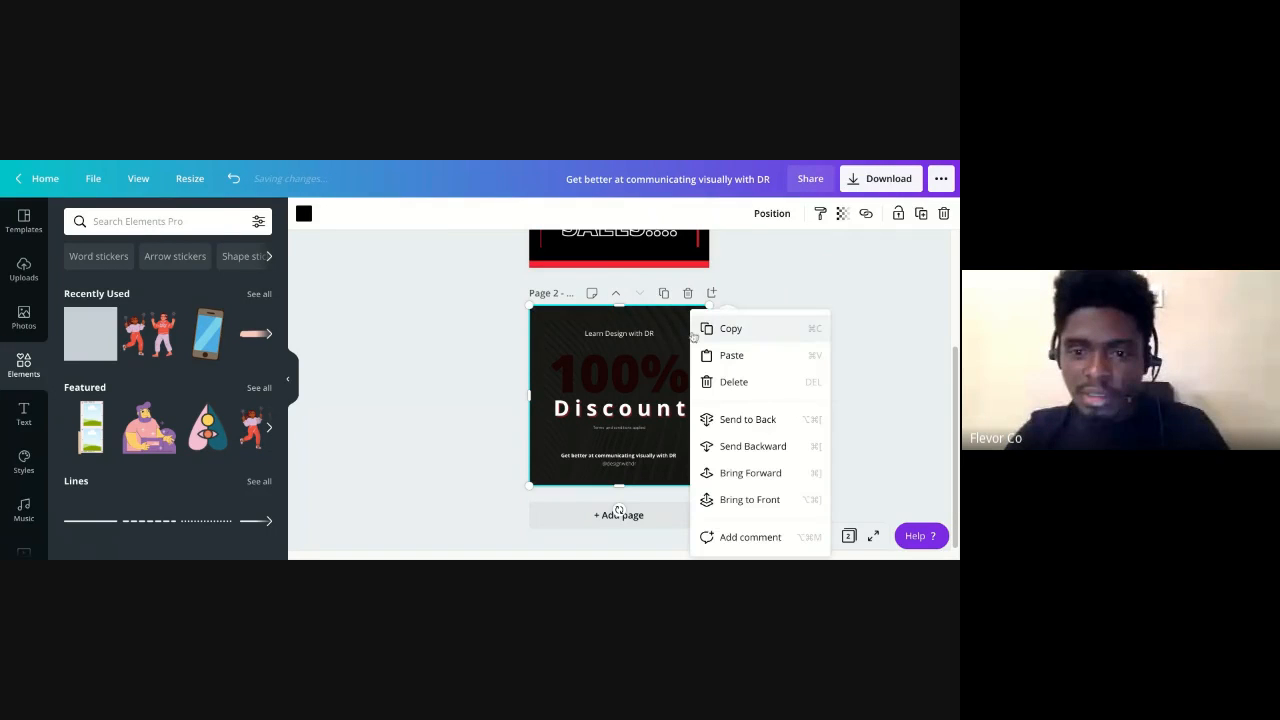
pyautogui.click(753, 446)
pyautogui.click(817, 405)
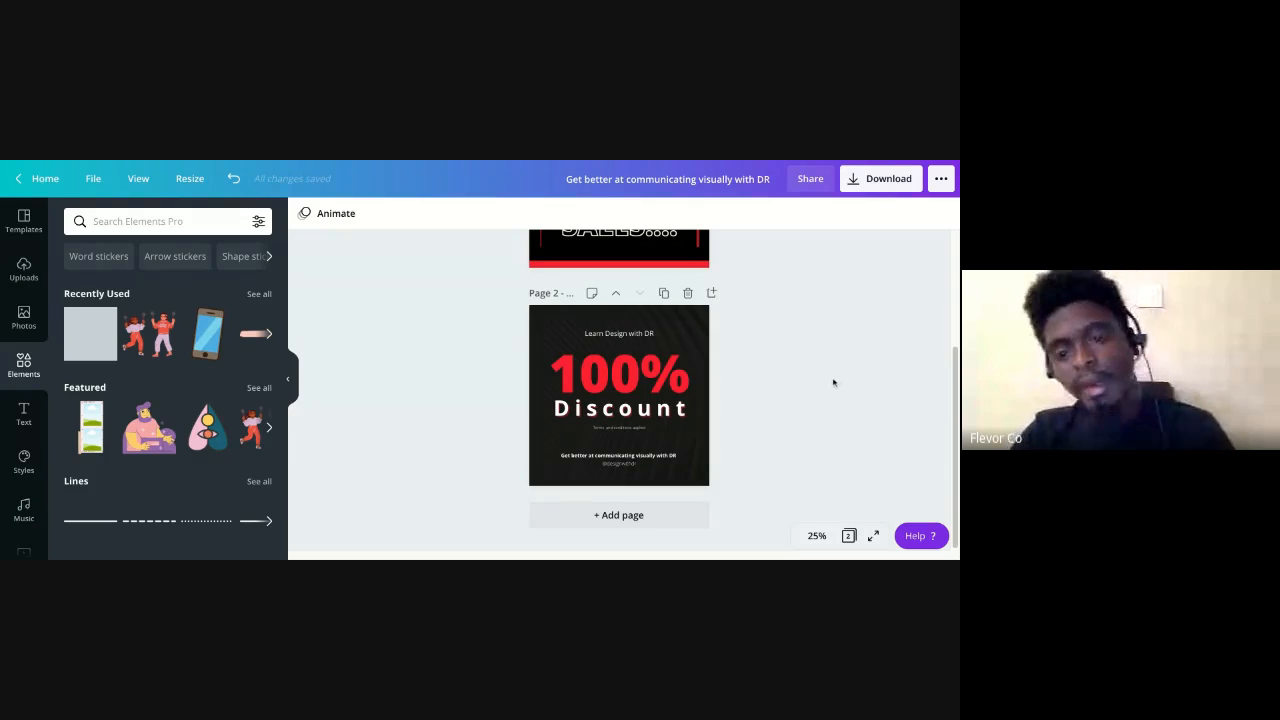
pyautogui.click(816, 535)
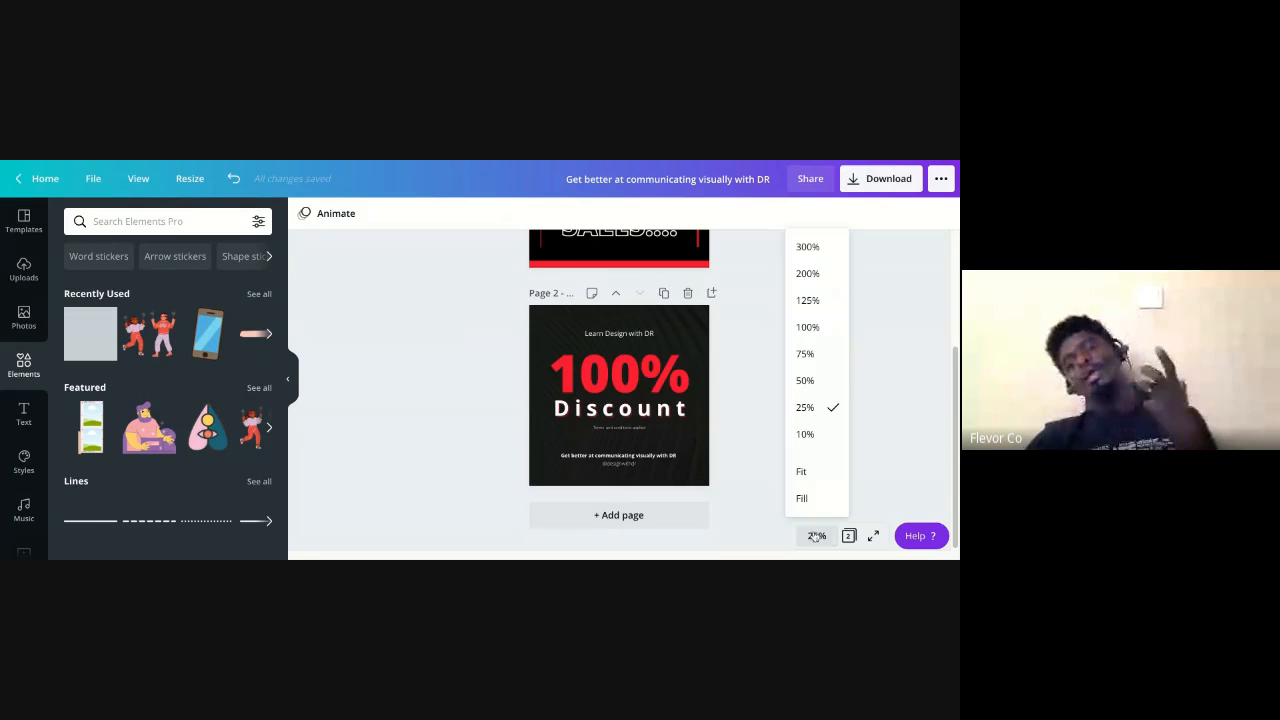
pyautogui.click(805, 381)
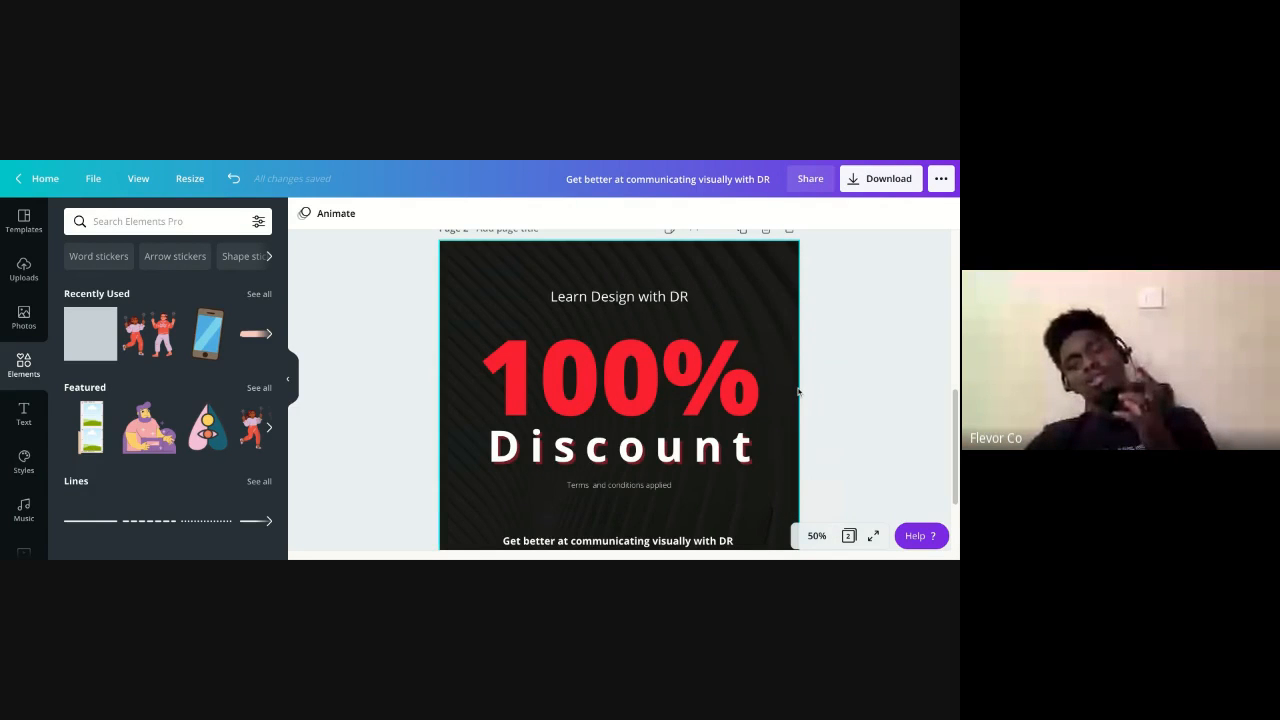